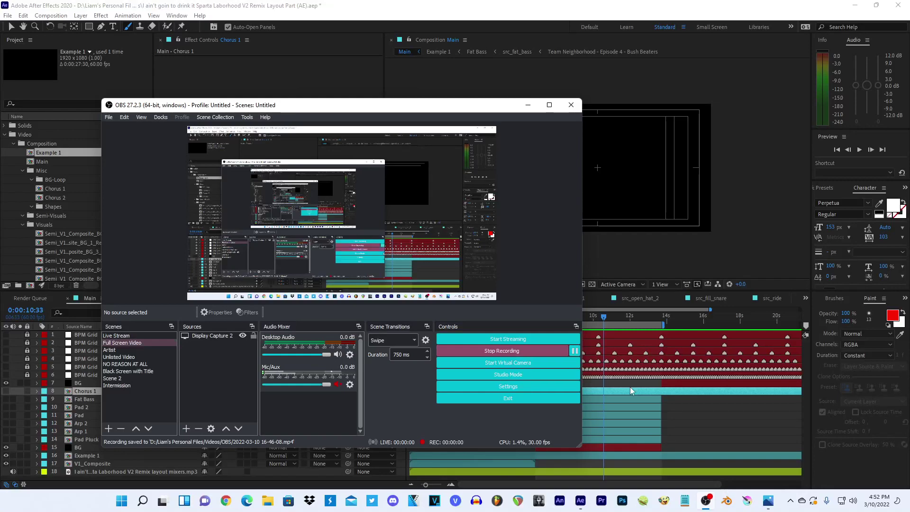
# - Trim the Chorus 1 layer to end at 0:00:13:41 with Alt+]
pyautogui.click(710, 415)
pyautogui.moveTo(650, 317); pyautogui.dragTo(663, 321)
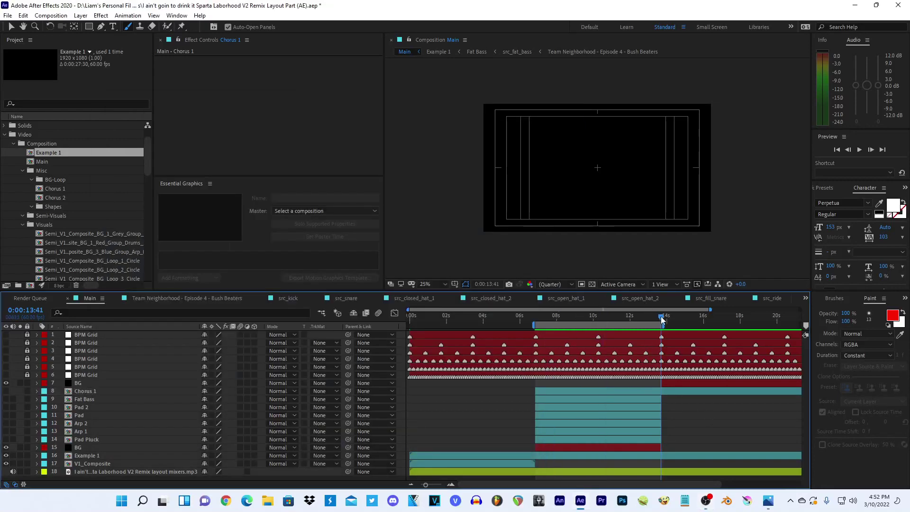
pyautogui.click(633, 393)
pyautogui.hotkey('alt', ']')
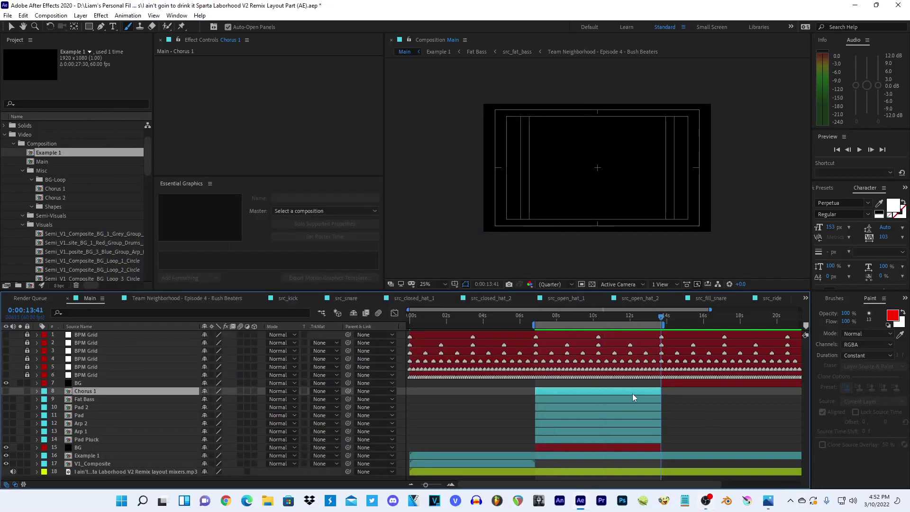
# - Move the current time to 0:00:07:31, then 0:00:09:07, and switch on Chorus 1's visibility
pyautogui.click(548, 317)
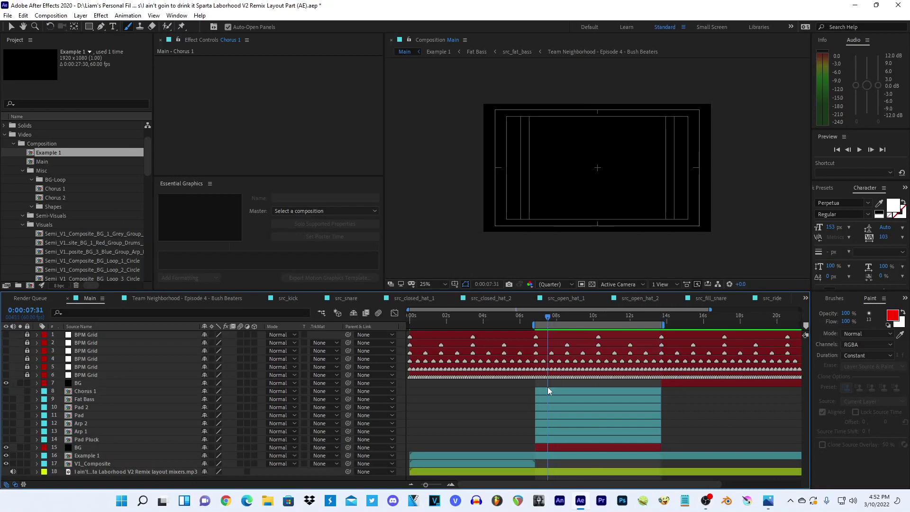
pyautogui.click(548, 385)
pyautogui.click(577, 317)
pyautogui.click(6, 391)
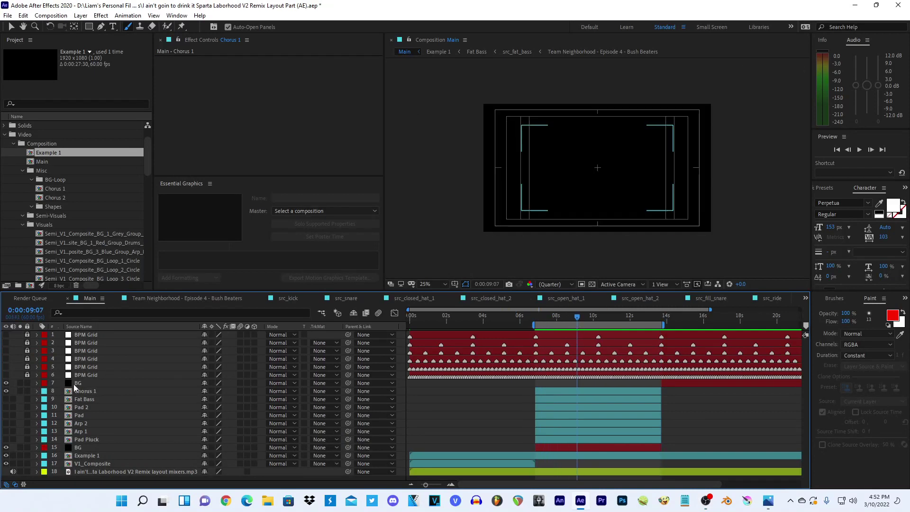
# - Inspect Chorus 1 in its floating Layer viewer, close it, and open the Edit menu
pyautogui.doubleClick(571, 394)
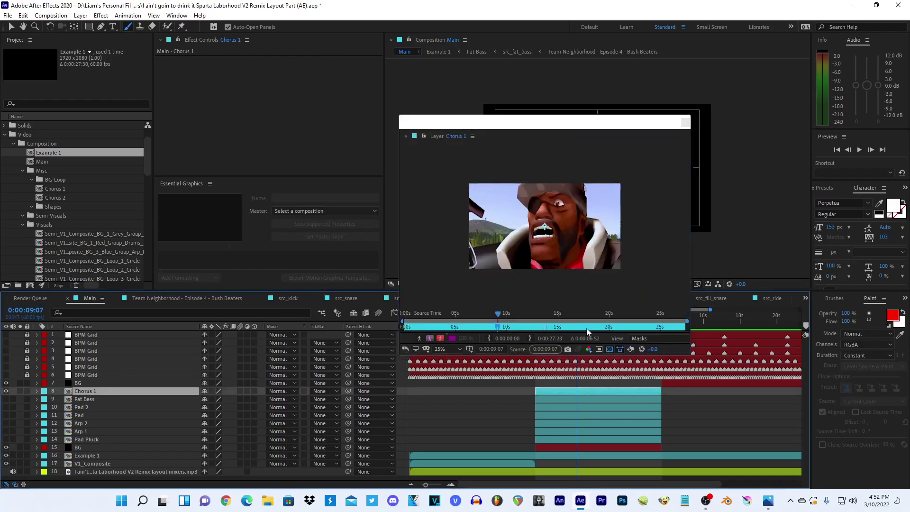
pyautogui.click(686, 124)
pyautogui.doubleClick(569, 390)
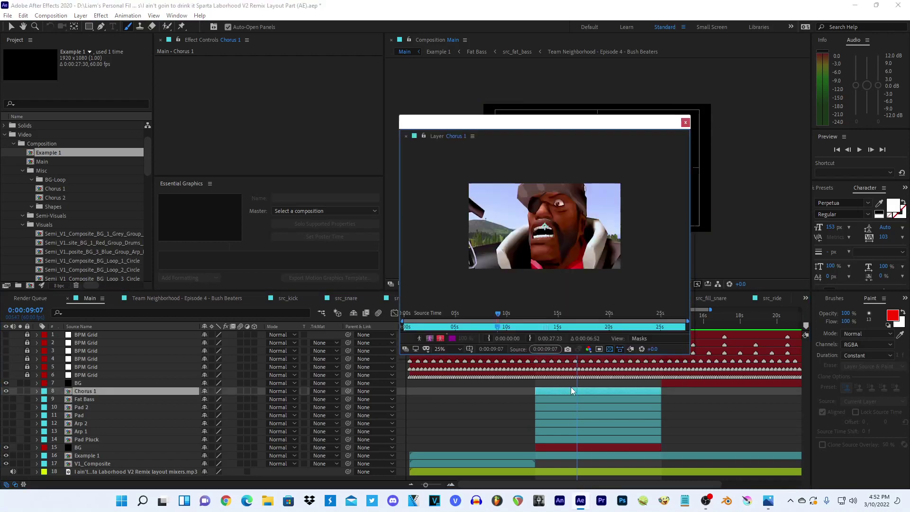
pyautogui.rightClick(553, 209)
pyautogui.click(686, 123)
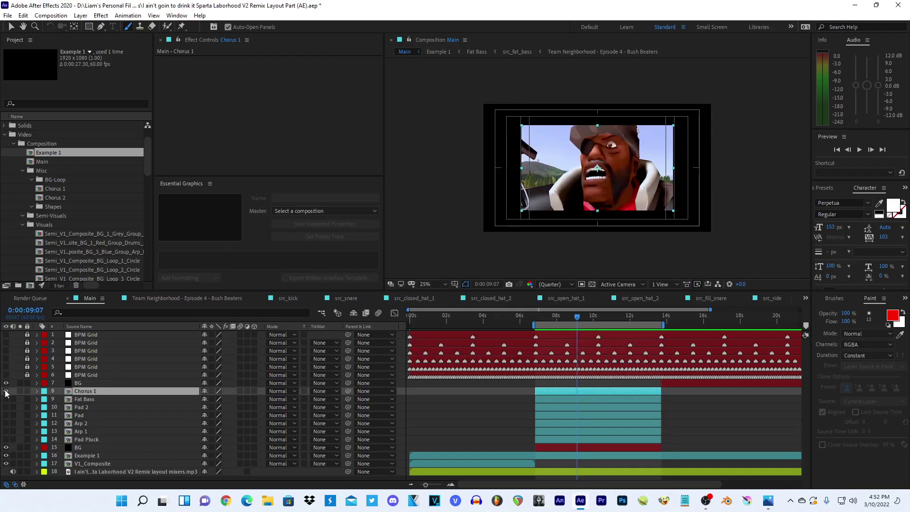
pyautogui.click(9, 15)
# - Open Keyboard Shortcuts, scroll the command list and try a first 'compose' search
pyautogui.click(53, 307)
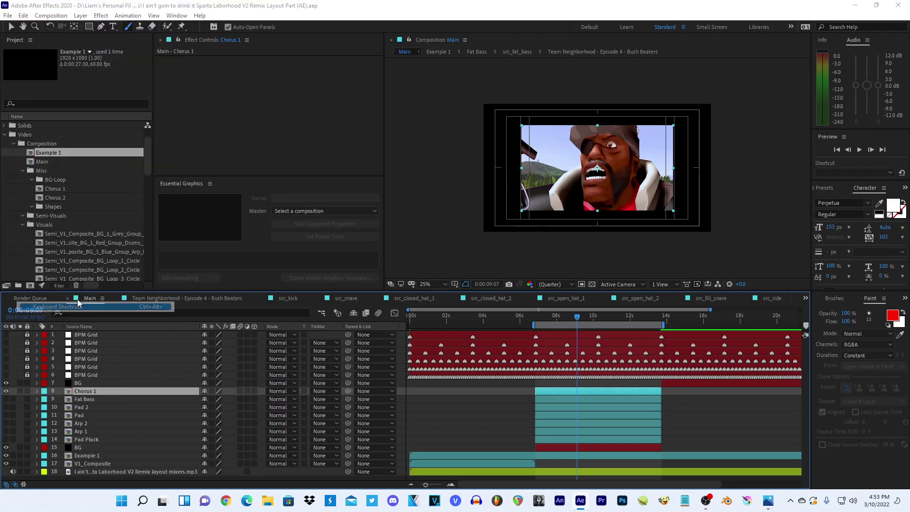
pyautogui.scroll(-2, 289, 362)
pyautogui.scroll(-1, 288, 363)
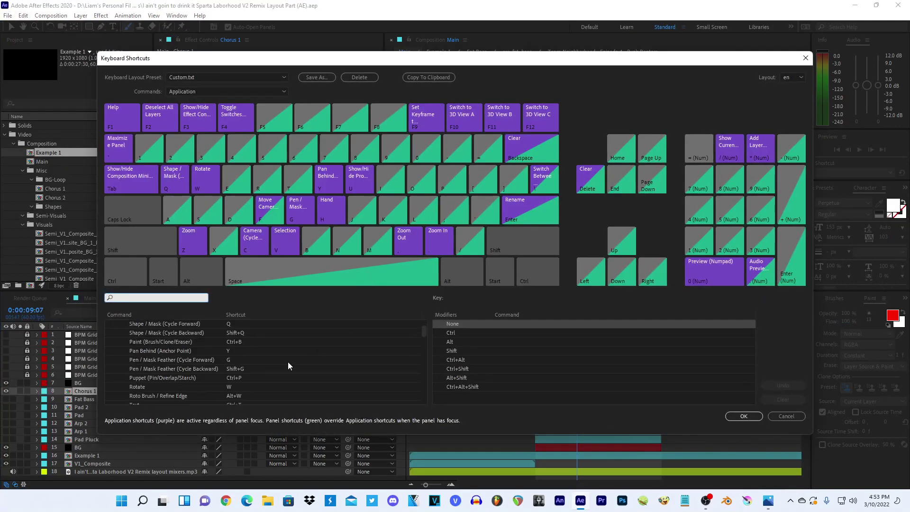
pyautogui.scroll(1, 303, 353)
pyautogui.scroll(2, 283, 344)
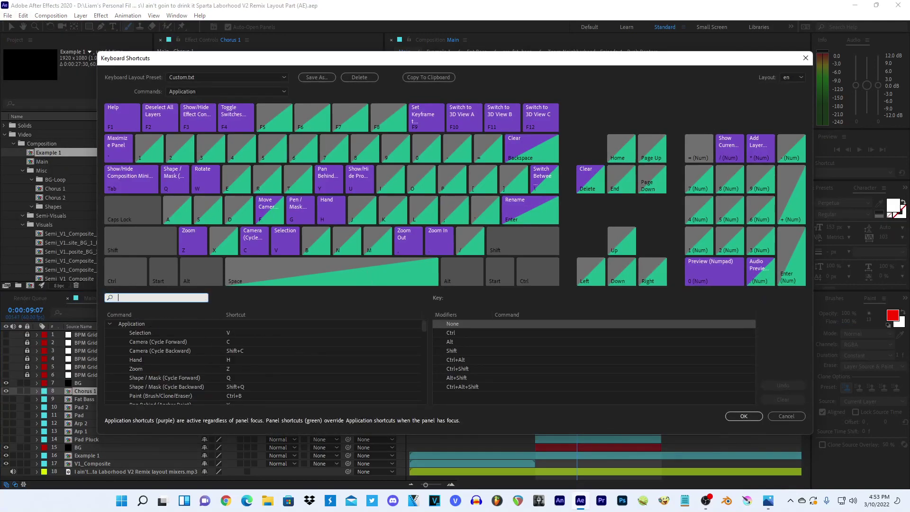
pyautogui.write('click')
pyautogui.write('compose')
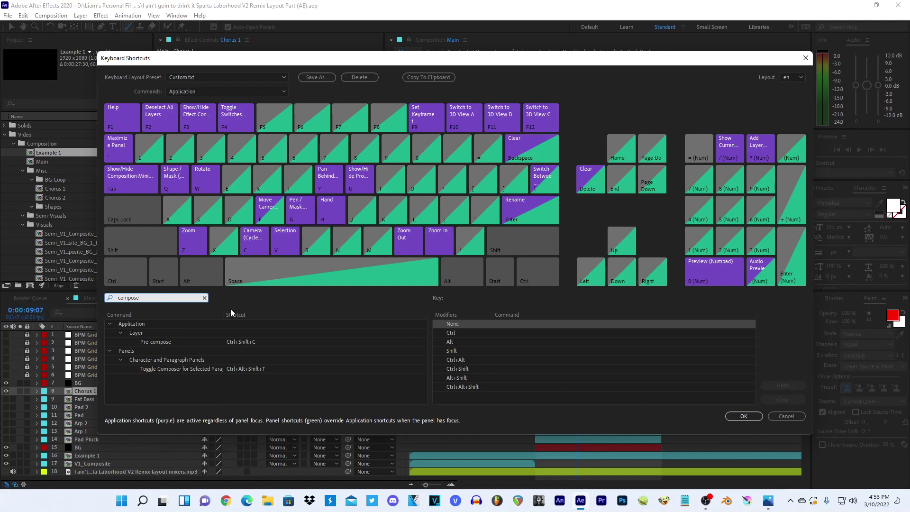
pyautogui.press('BackSpace')
pyautogui.press('BackSpace')
pyautogui.press('BackSpace')
# - Search the shortcuts for 'compose' to find Pre-compose (Ctrl+Shift+C), then clear the search
pyautogui.click(172, 333)
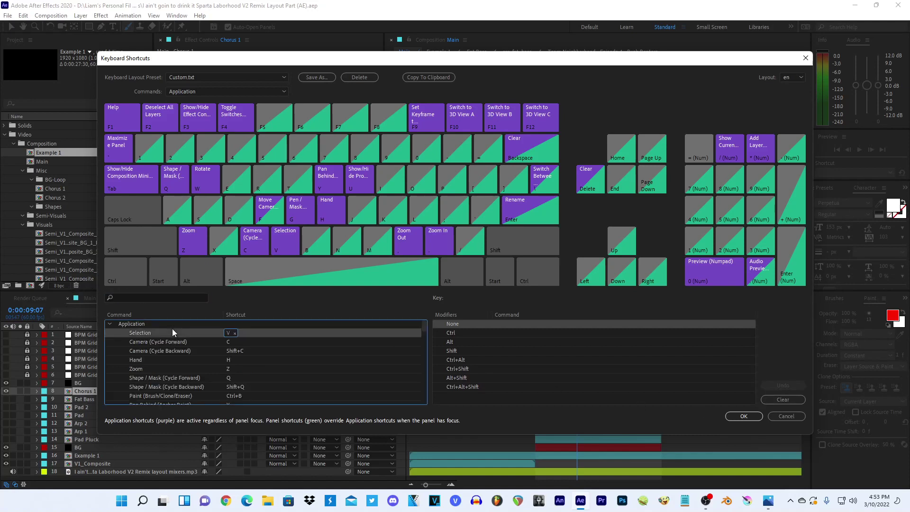
pyautogui.scroll(-2, 169, 332)
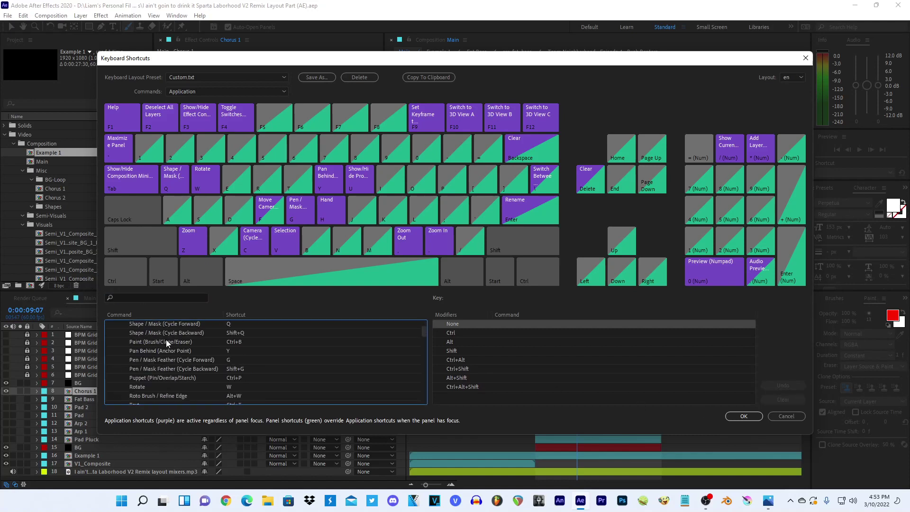
pyautogui.scroll(3, 166, 340)
pyautogui.scroll(3, 166, 342)
pyautogui.scroll(3, 166, 343)
pyautogui.click(135, 296)
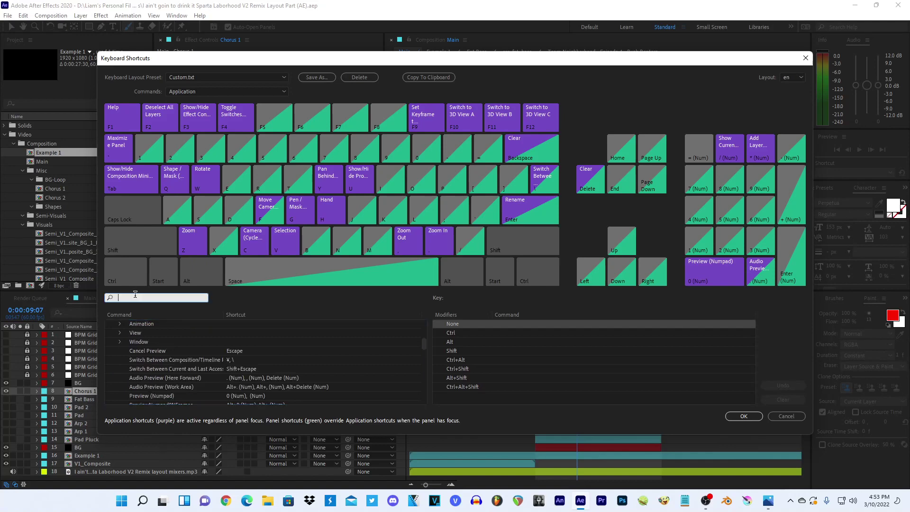
pyautogui.write('compose')
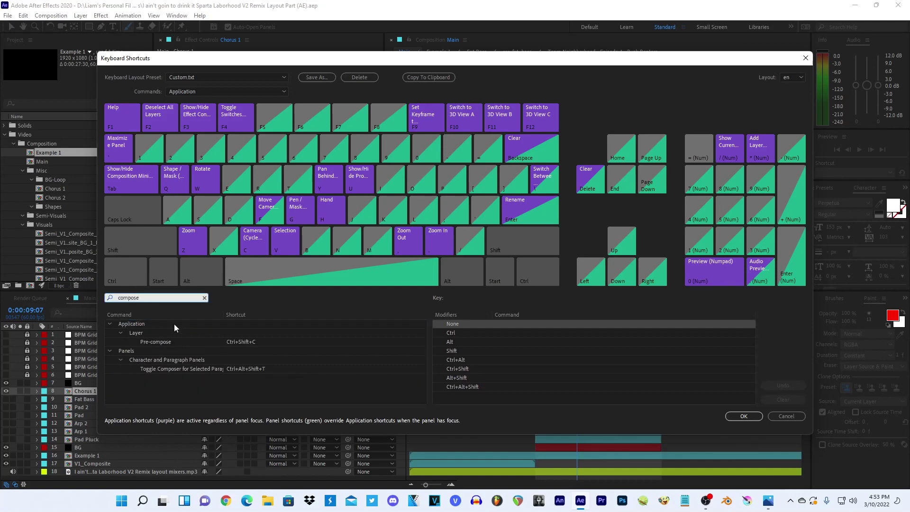
pyautogui.hotkey('ctrl', 'a')
pyautogui.press('BackSpace')
# - Cancel the shortcut dialog and briefly view Chorus 1 in the Layer viewer
pyautogui.click(782, 416)
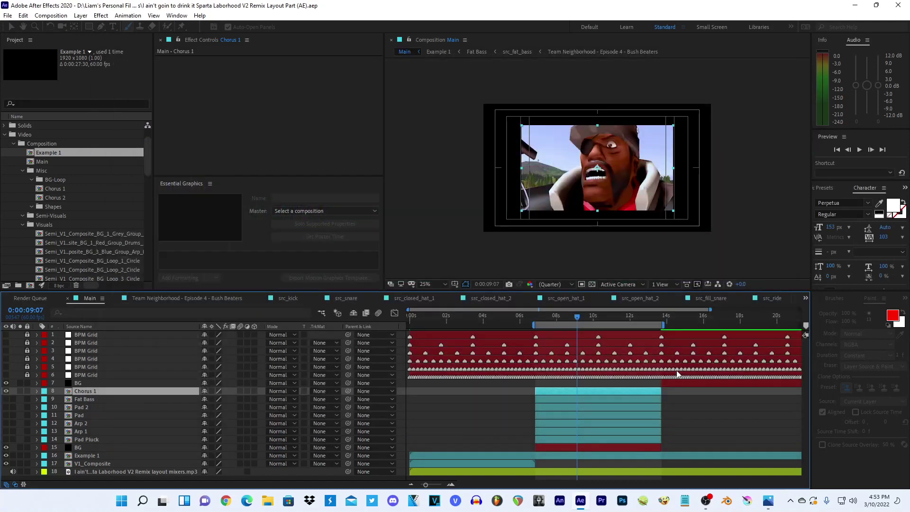
pyautogui.doubleClick(563, 391)
pyautogui.click(686, 123)
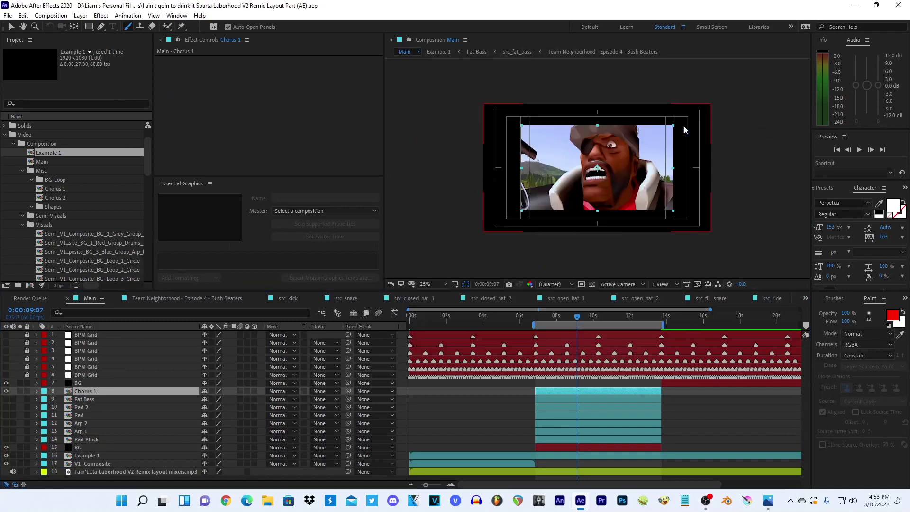
# - Browse the Composition and Edit menus, then reopen Keyboard Shortcuts with Ctrl+Alt+'
pyautogui.click(51, 16)
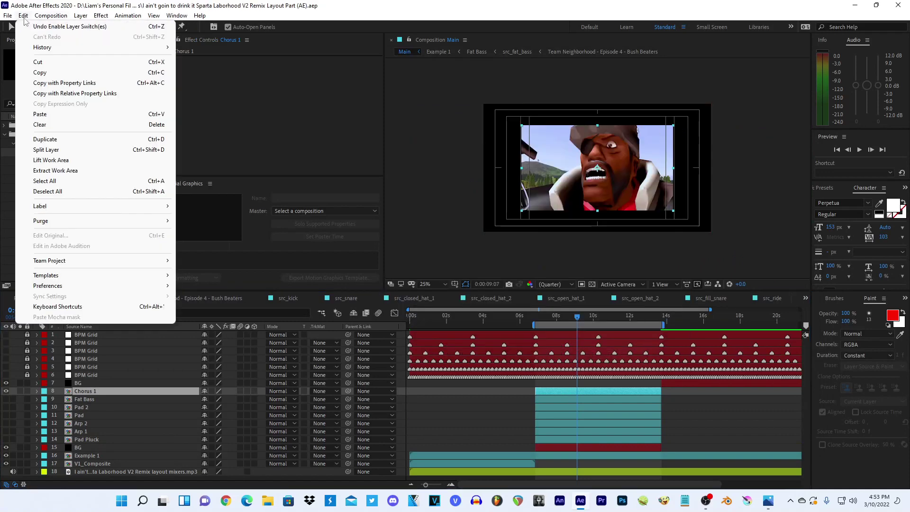
pyautogui.click(27, 17)
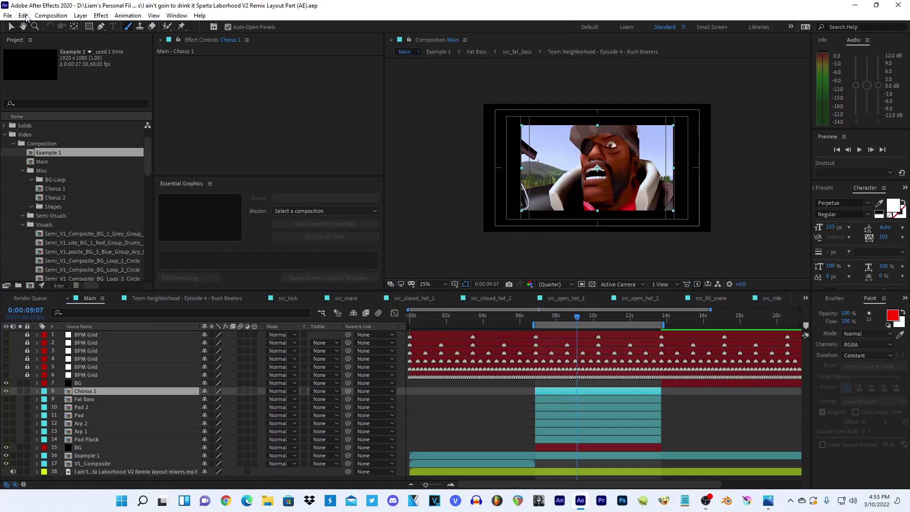
pyautogui.scroll(3, 532, 152)
pyautogui.scroll(-3, 532, 153)
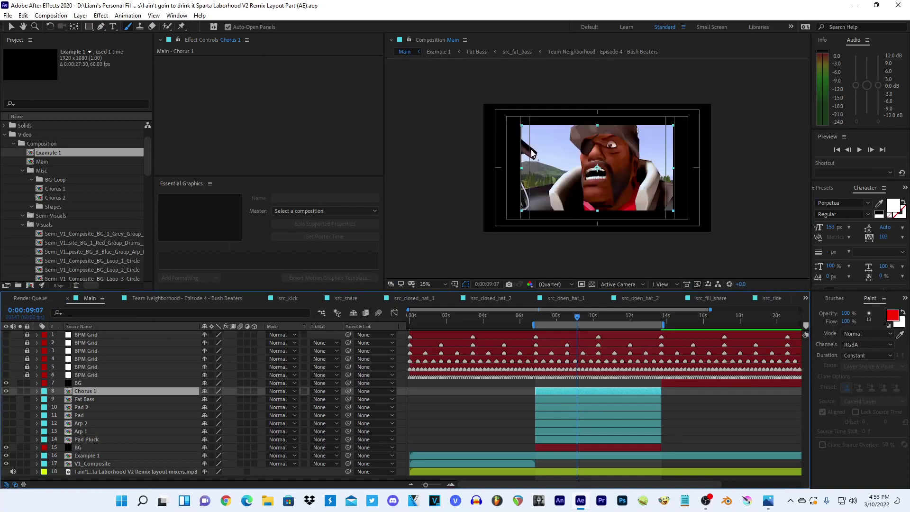
pyautogui.press('Return')
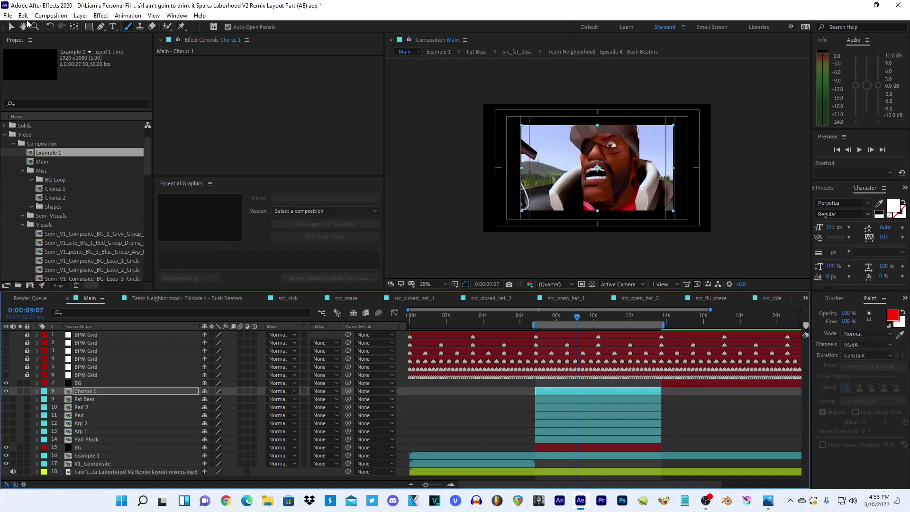
pyautogui.click(22, 17)
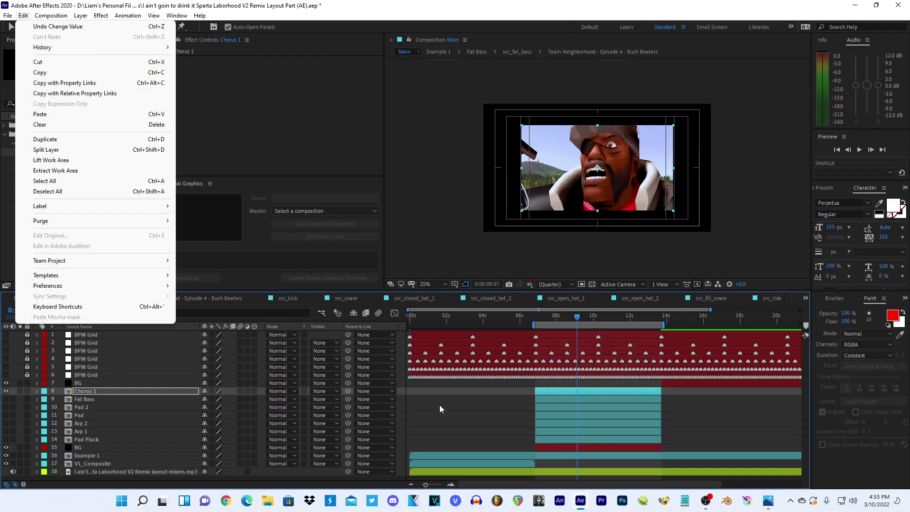
pyautogui.hotkey('ctrl', 'alt', "'")
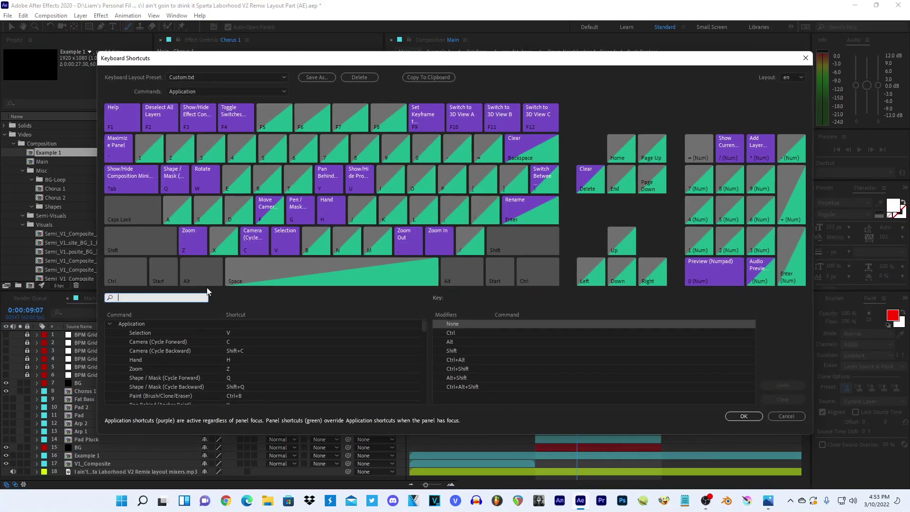
# - Search the keyboard shortcuts for 'layer'
pyautogui.write('s')
pyautogui.press('BackSpace')
pyautogui.write('s')
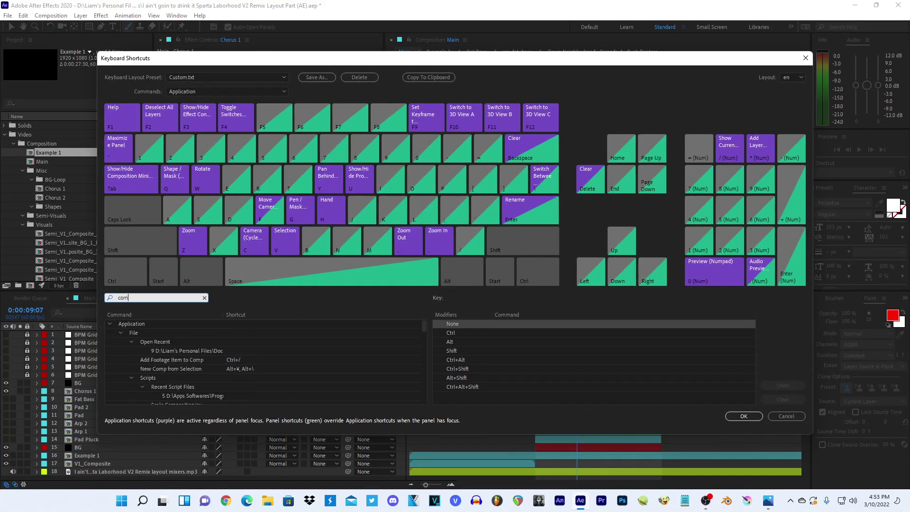
pyautogui.press('BackSpace')
pyautogui.write('later')
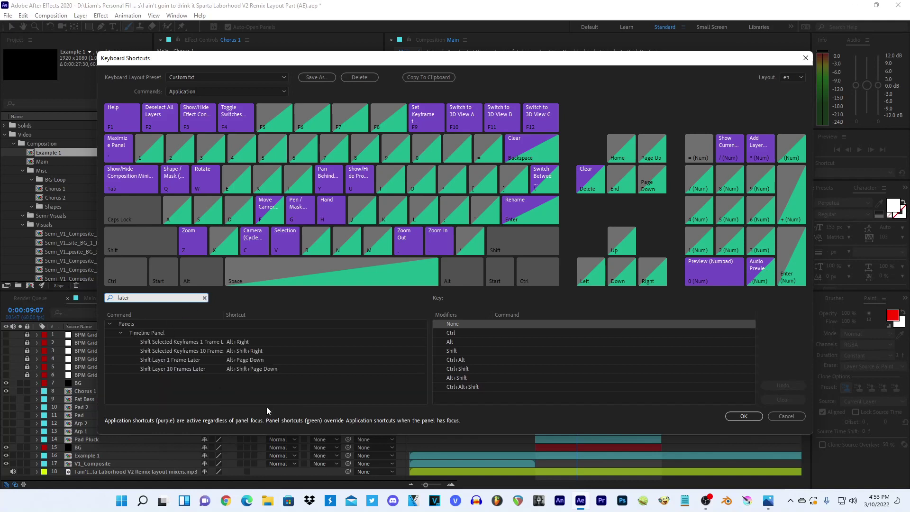
pyautogui.press('BackSpace')
pyautogui.press('BackSpace')
pyautogui.press('BackSpace')
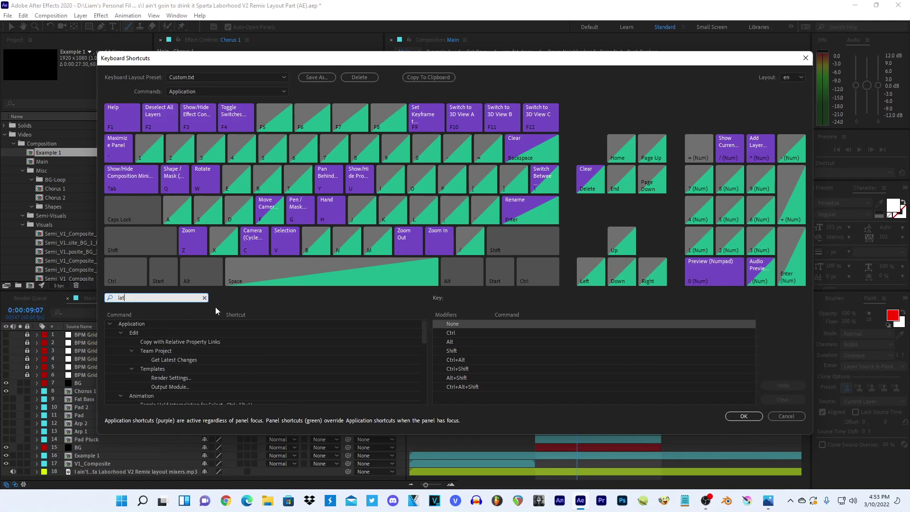
pyautogui.write('lyer')
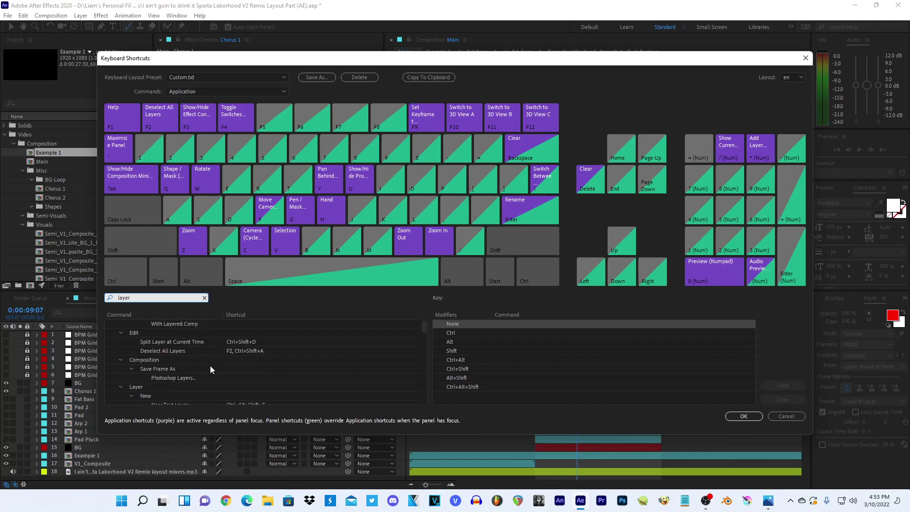
# - Scroll through the layer shortcut results, close the dialog and select Chorus 1
pyautogui.scroll(-3, 210, 365)
pyautogui.scroll(-2, 218, 370)
pyautogui.scroll(-2, 218, 371)
pyautogui.scroll(-2, 234, 369)
pyautogui.scroll(-2, 234, 369)
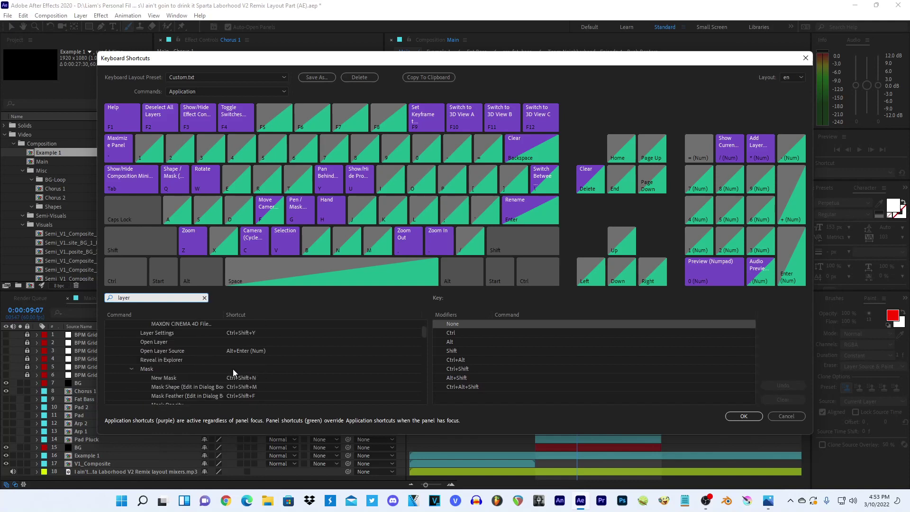
pyautogui.scroll(-2, 233, 369)
pyautogui.scroll(-2, 231, 369)
pyautogui.scroll(-2, 231, 366)
pyautogui.scroll(-2, 231, 367)
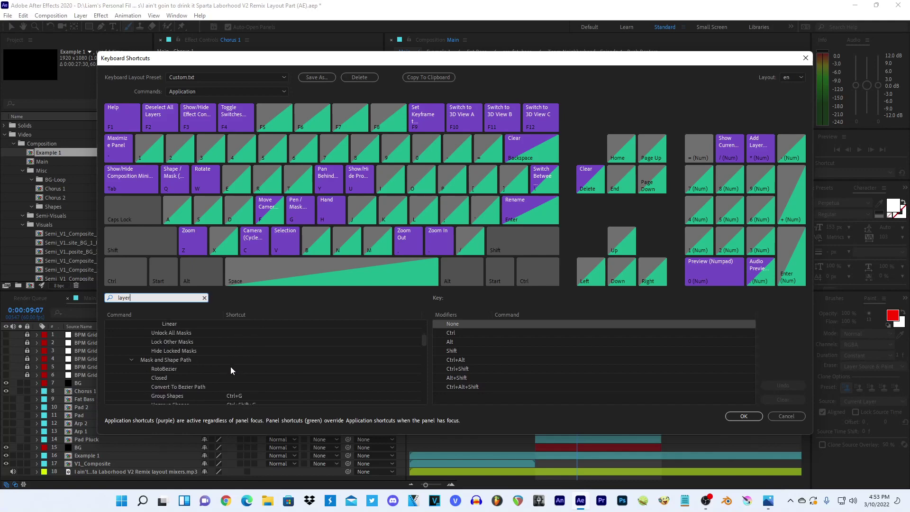
pyautogui.scroll(-2, 230, 366)
pyautogui.click(787, 416)
pyautogui.click(571, 391)
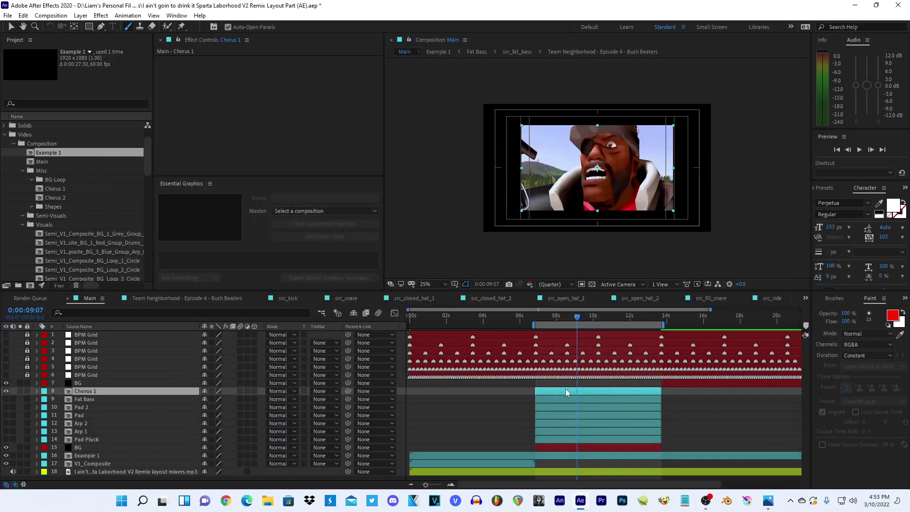
# - Open and close the floating Chorus 1 Layer viewer twice
pyautogui.doubleClick(565, 390)
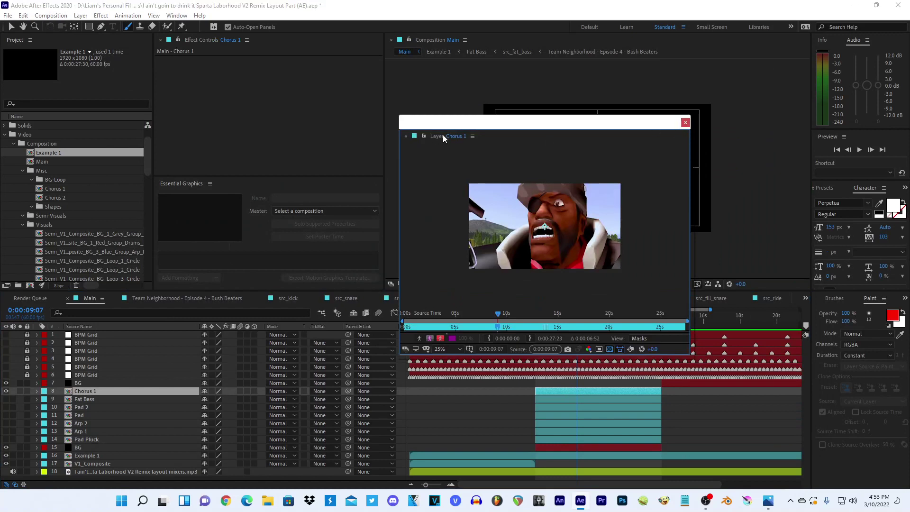
pyautogui.click(685, 123)
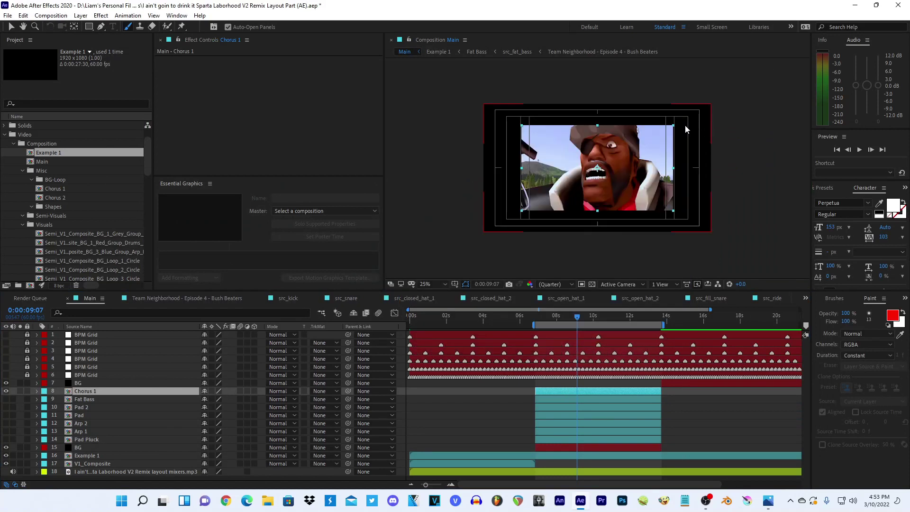
pyautogui.doubleClick(71, 394)
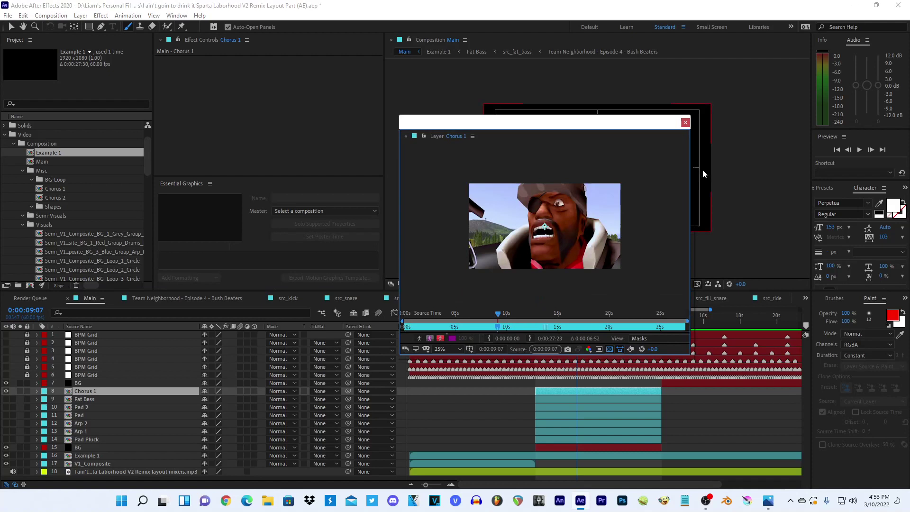
pyautogui.click(685, 122)
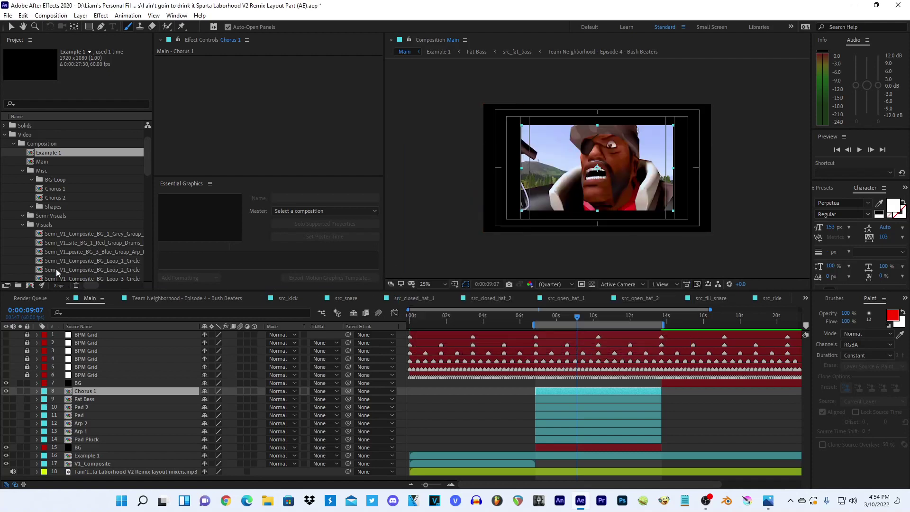
pyautogui.scroll(-3, 57, 272)
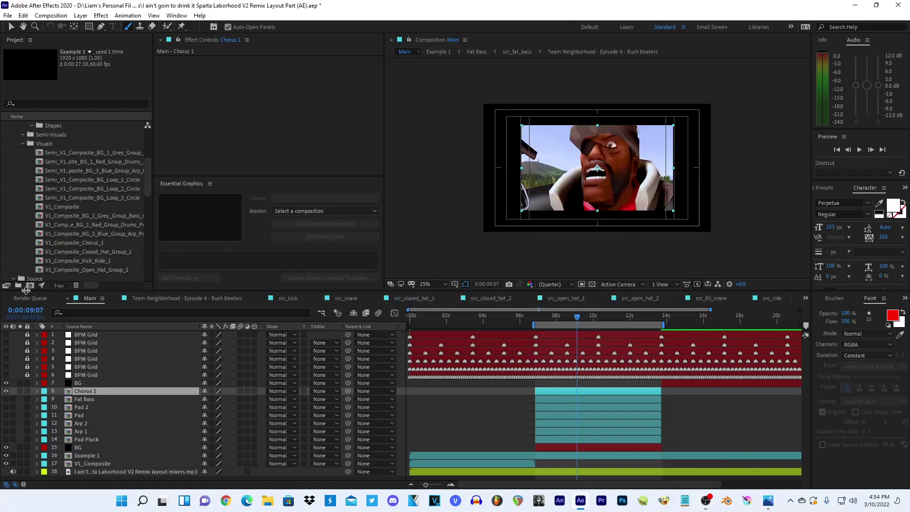
# - Peek into the Fat Bass and Chorus 1 compositions, returning to Main each time
pyautogui.click(706, 501)
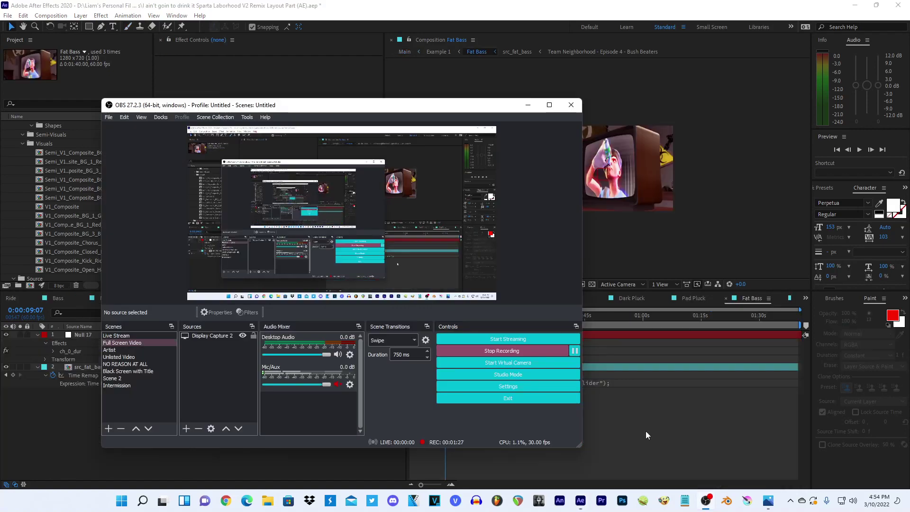
pyautogui.doubleClick(616, 399)
pyautogui.click(397, 52)
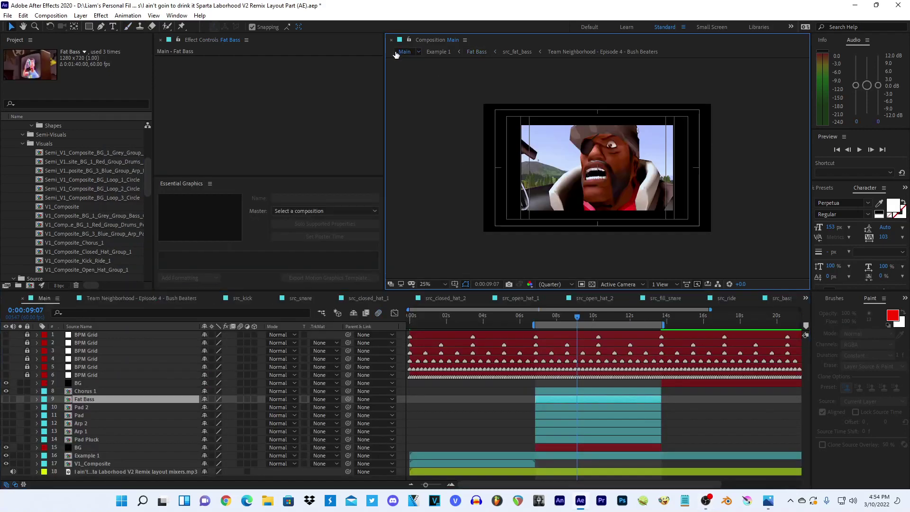
pyautogui.doubleClick(96, 391)
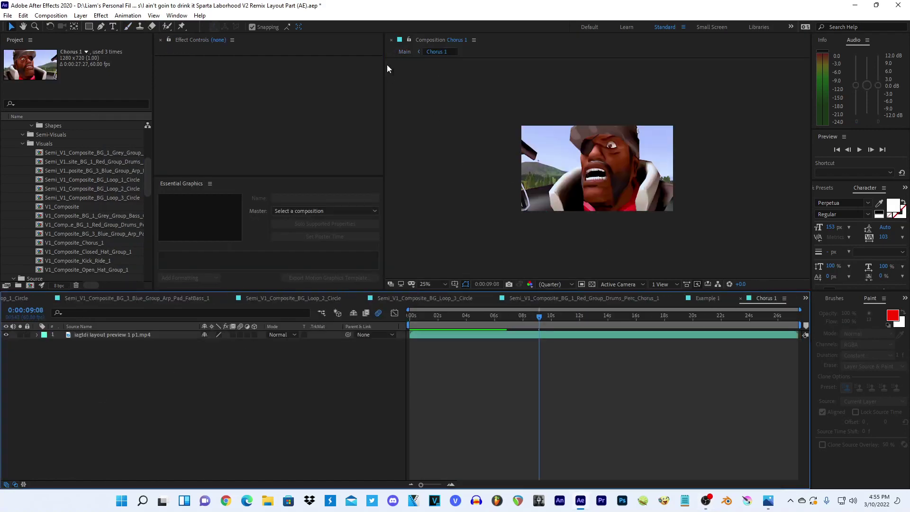
pyautogui.click(404, 52)
# - Select the Fat Bass through Pad Pluck layers, then leave only Fat Bass selected
pyautogui.click(102, 399)
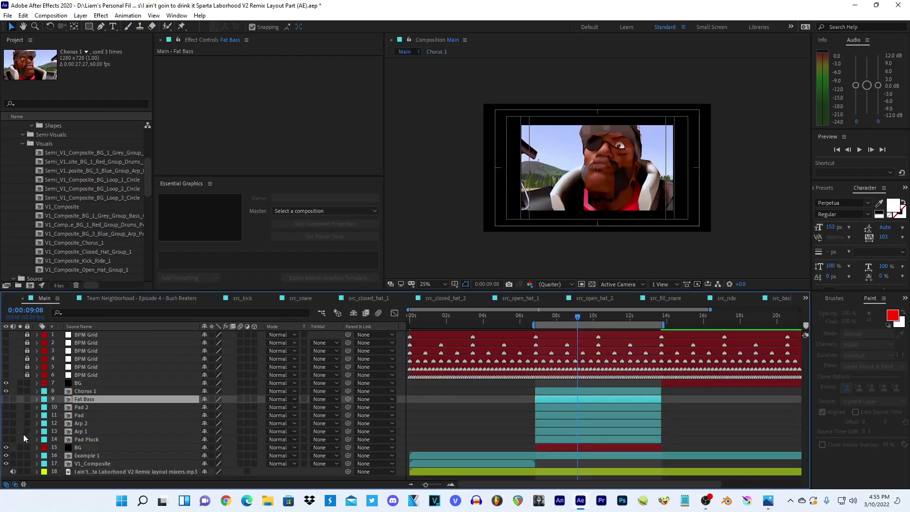
pyautogui.keyDown('shift'); pyautogui.click(95, 440); pyautogui.keyUp('shift')
pyautogui.click(5, 425)
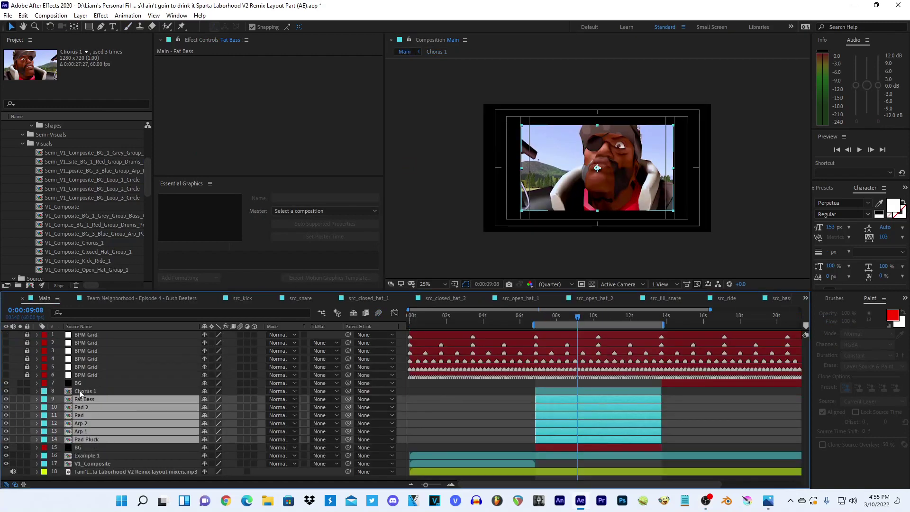
pyautogui.click(567, 469)
pyautogui.click(560, 399)
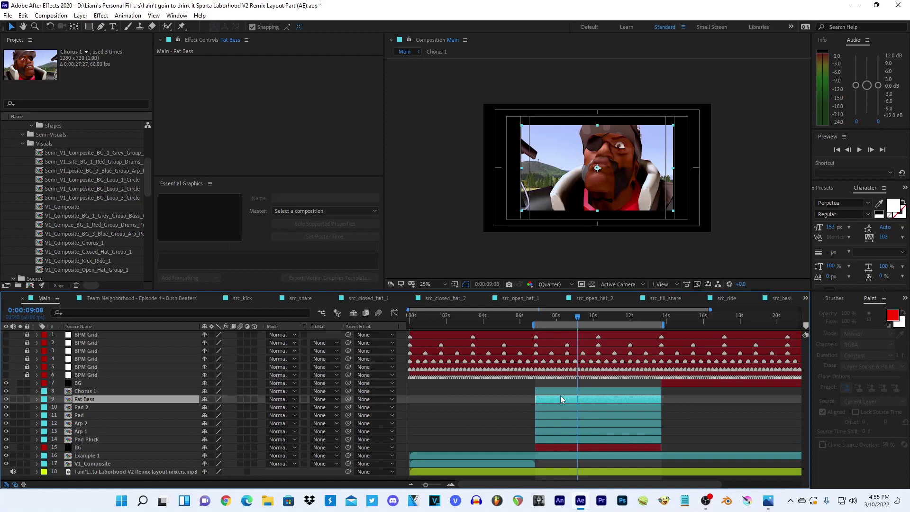
# - Add Null 29 above Fat Bass, trim its out-point to the chorus clips' end, and check the storyboard
pyautogui.hotkey('ctrl', 'alt', 'shift', 'y')
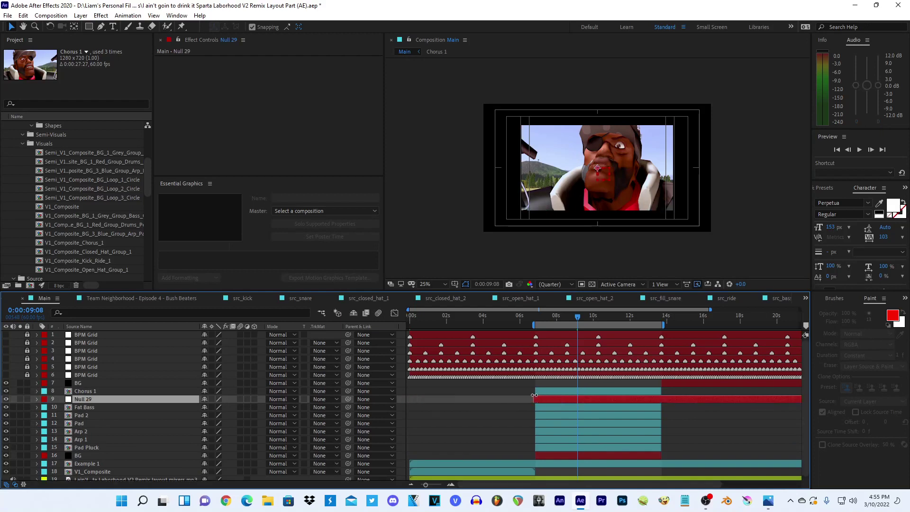
pyautogui.press('-')
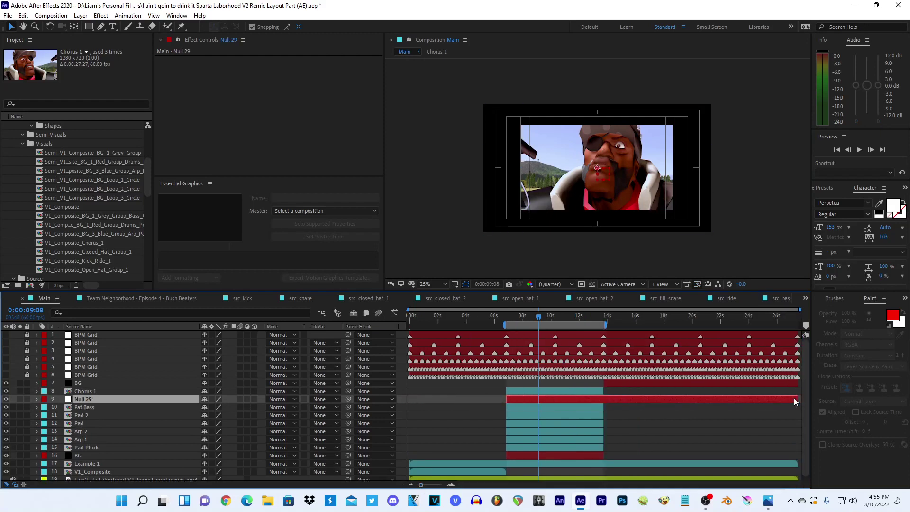
pyautogui.moveTo(798, 399); pyautogui.dragTo(649, 407)
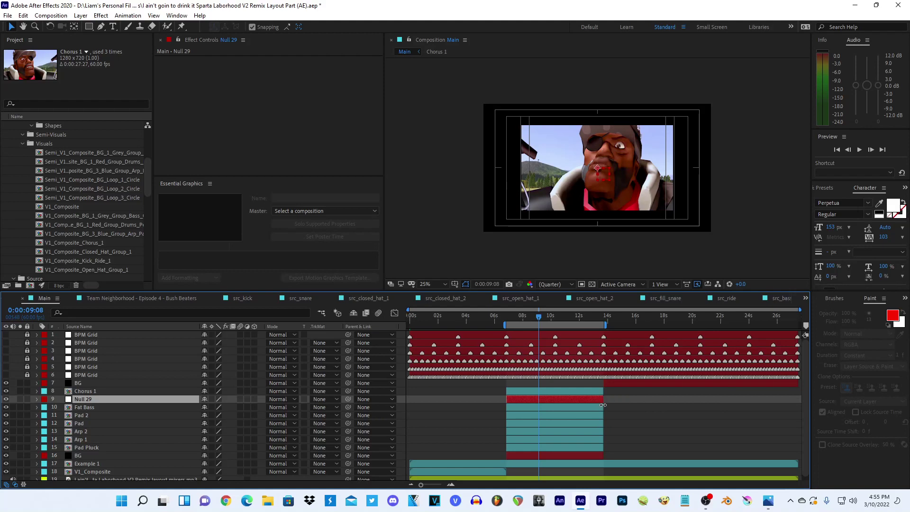
pyautogui.click(603, 406)
pyautogui.press('=')
pyautogui.press('=')
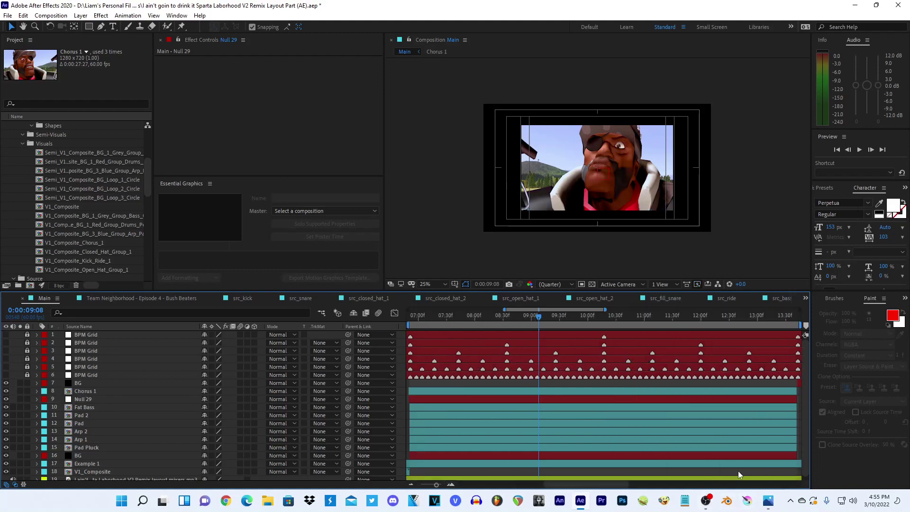
pyautogui.click(769, 500)
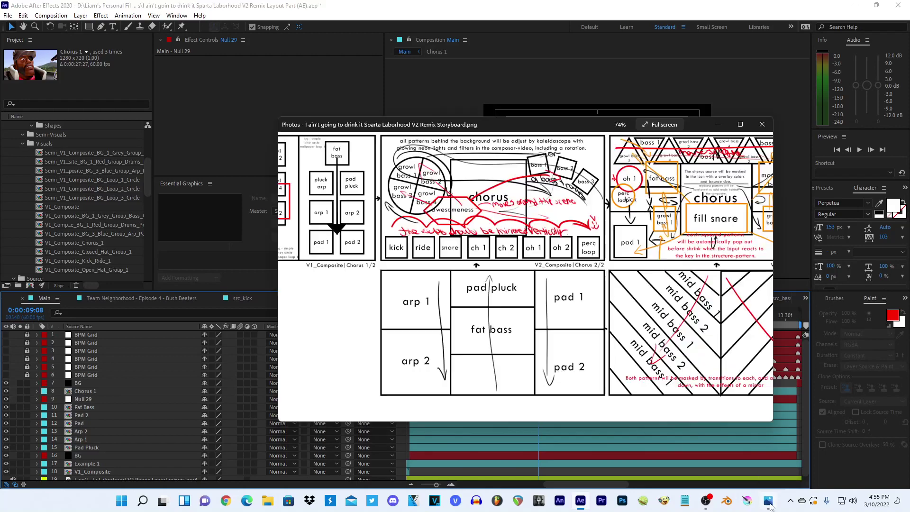
pyautogui.click(579, 4)
# - Add a Null 30 layer above Chorus 1, trying and undoing an end trim at 0:00:06:51
pyautogui.click(93, 391)
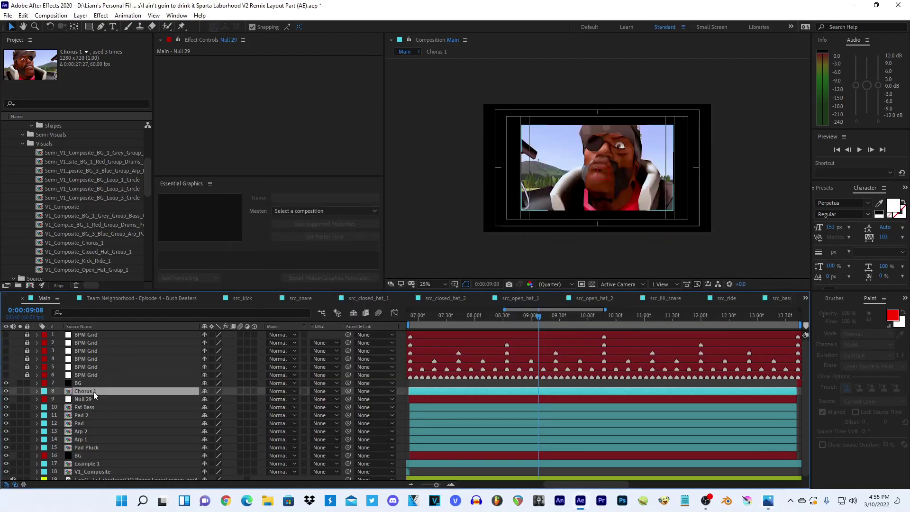
pyautogui.hotkey('ctrl', 'alt', 'shift', 'y')
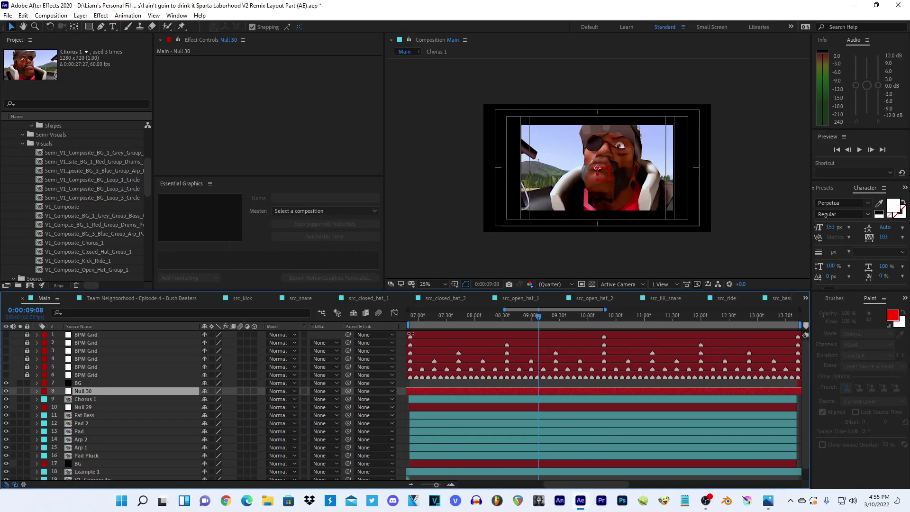
pyautogui.click(411, 317)
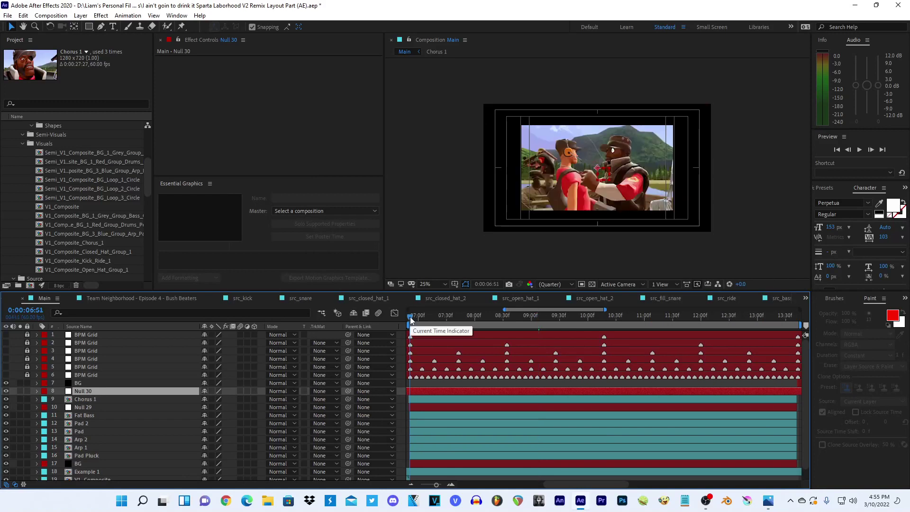
pyautogui.hotkey('alt', ']')
pyautogui.hotkey('ctrl', 'z')
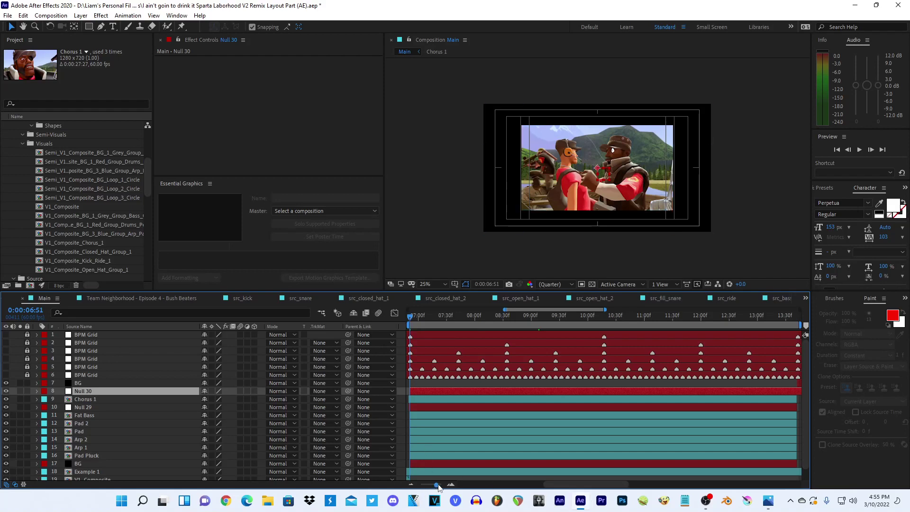
# - Find the chorus out point at 0:00:13:42 and pull the work area end to it
pyautogui.moveTo(436, 485); pyautogui.dragTo(444, 485)
pyautogui.click(619, 400)
pyautogui.keyDown('shift'); pyautogui.click(613, 408); pyautogui.keyUp('shift')
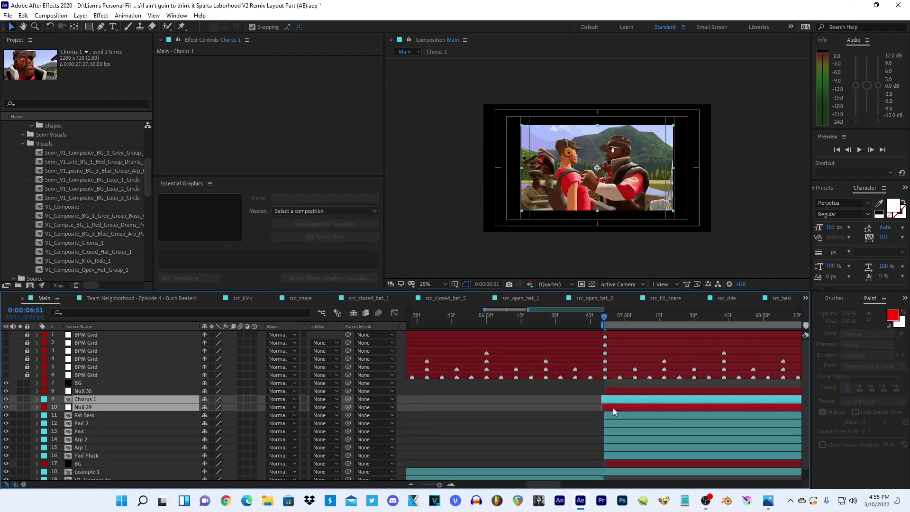
pyautogui.moveTo(439, 485); pyautogui.dragTo(425, 487)
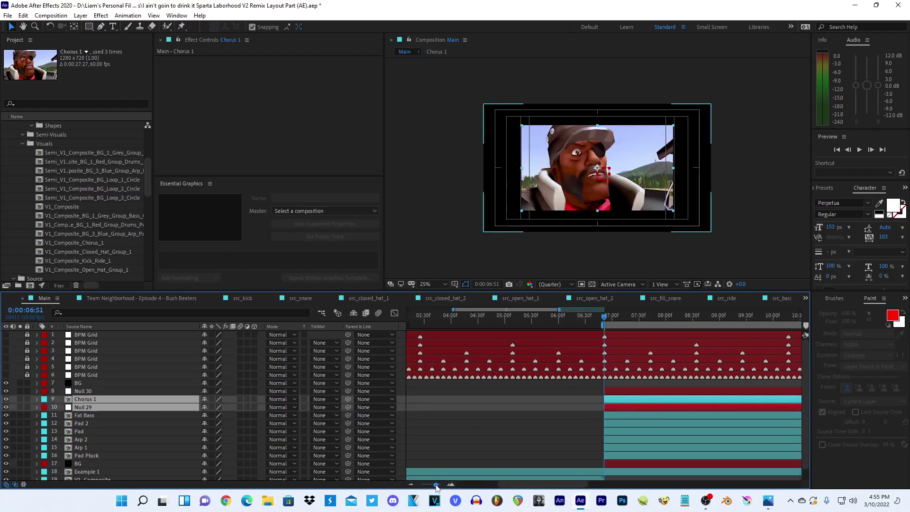
pyautogui.press('o')
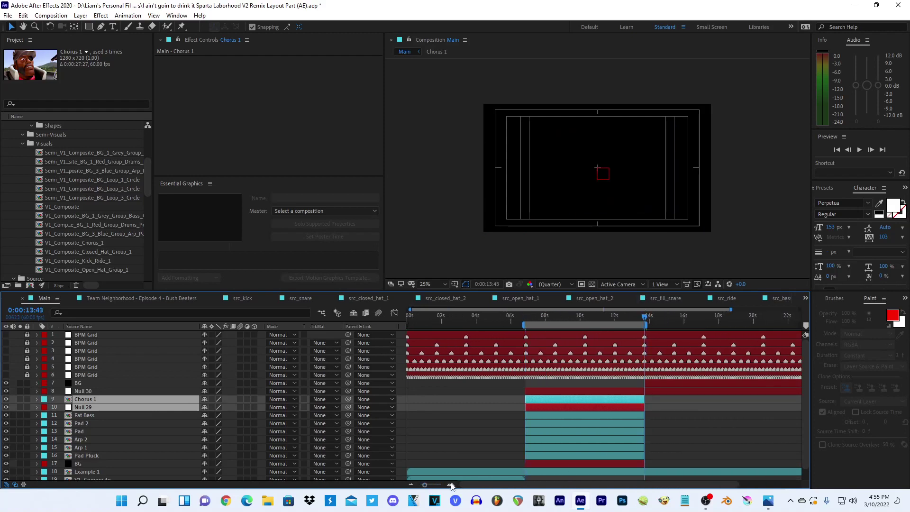
pyautogui.click(441, 485)
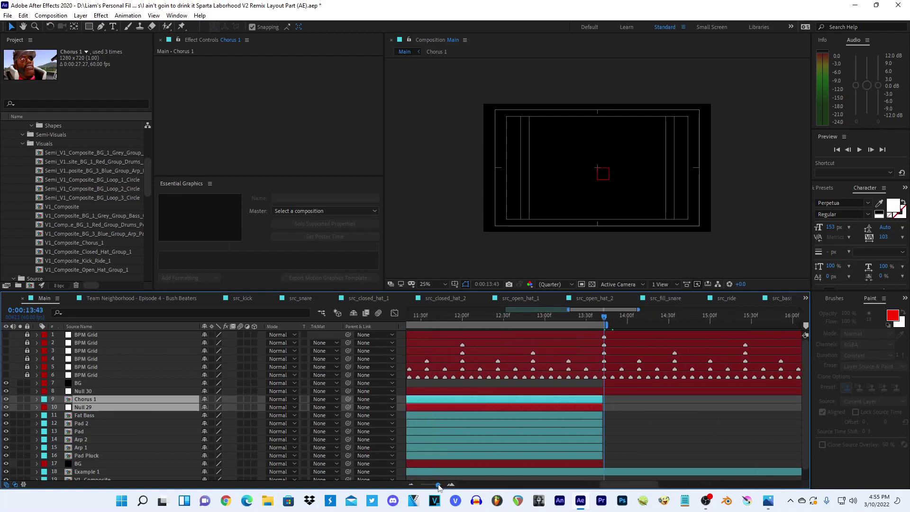
pyautogui.click(581, 318)
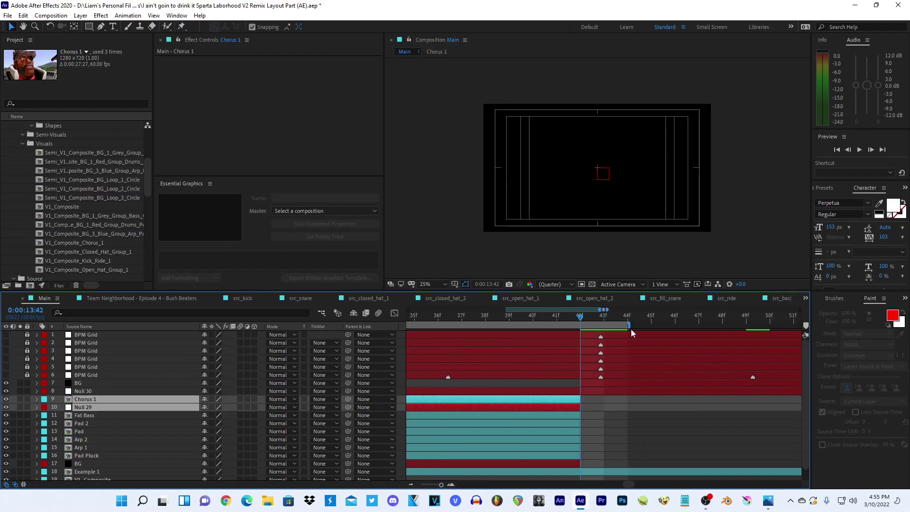
pyautogui.moveTo(631, 323); pyautogui.dragTo(581, 323)
# - Dismiss the plugin license prompt and lock the six BPM Grid layers
pyautogui.click(588, 391)
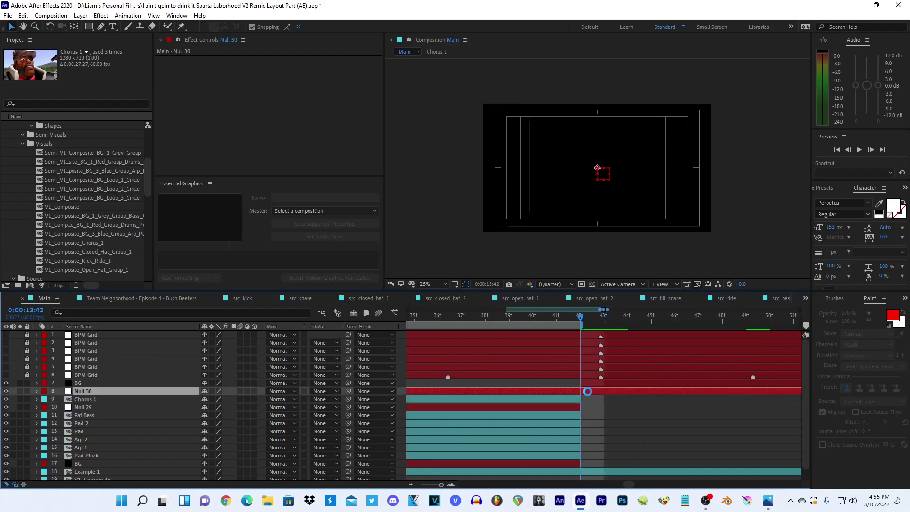
pyautogui.click(473, 280)
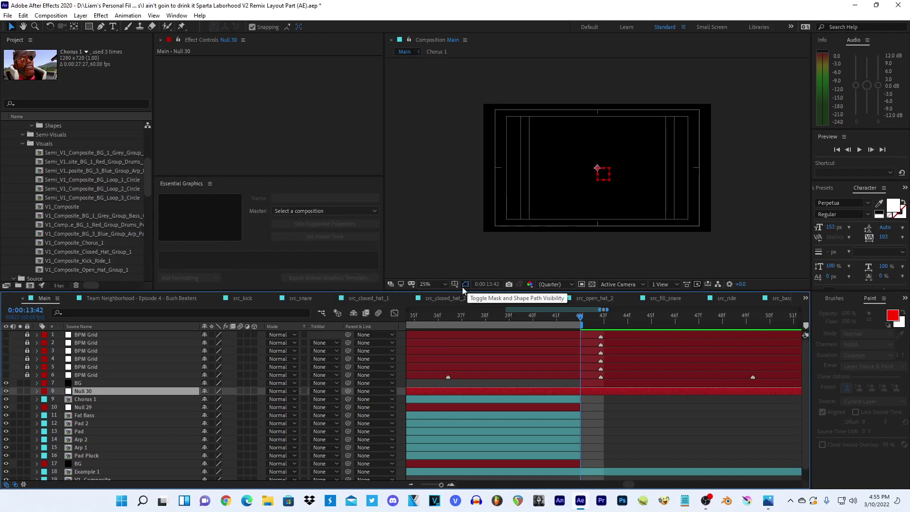
pyautogui.moveTo(27, 335); pyautogui.dragTo(27, 375)
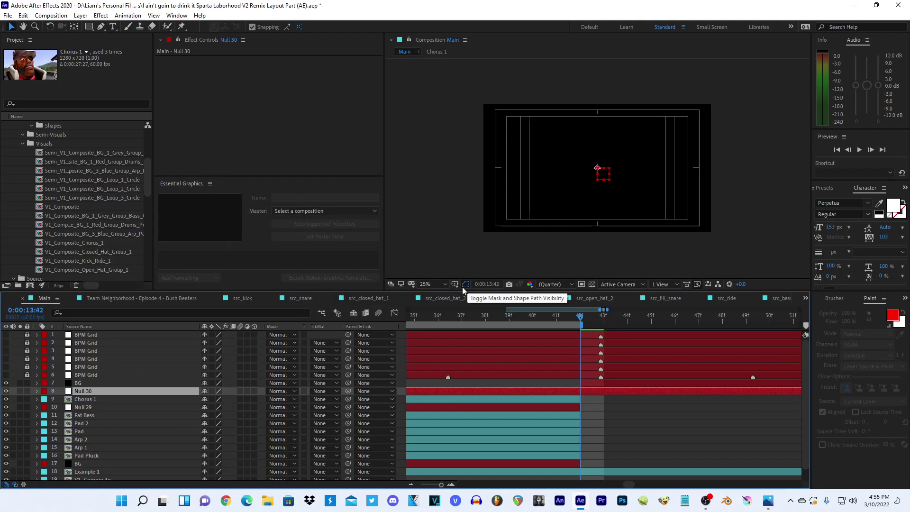
pyautogui.click(84, 399)
pyautogui.keyDown('shift'); pyautogui.click(83, 407); pyautogui.keyUp('shift')
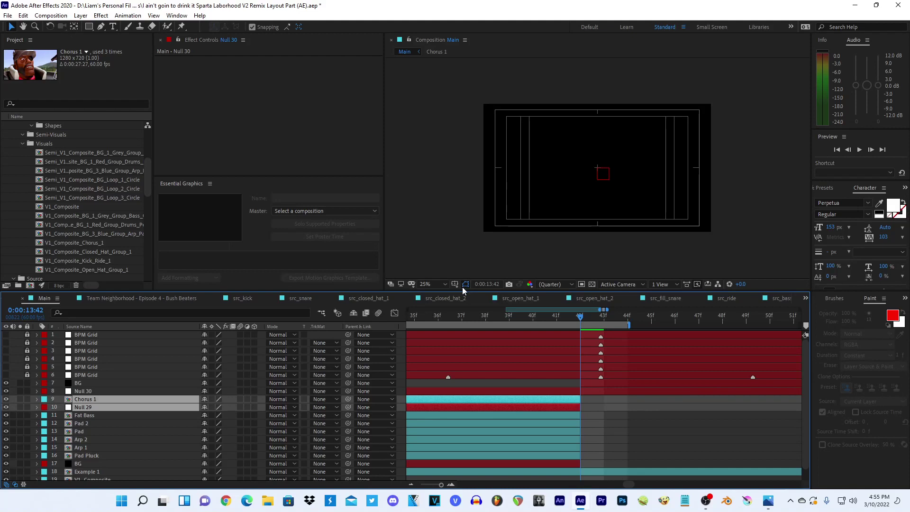
# - Trim Null 30 to end at the chorus out point, then return to 0:00:07:10 with nothing selected
pyautogui.click(574, 393)
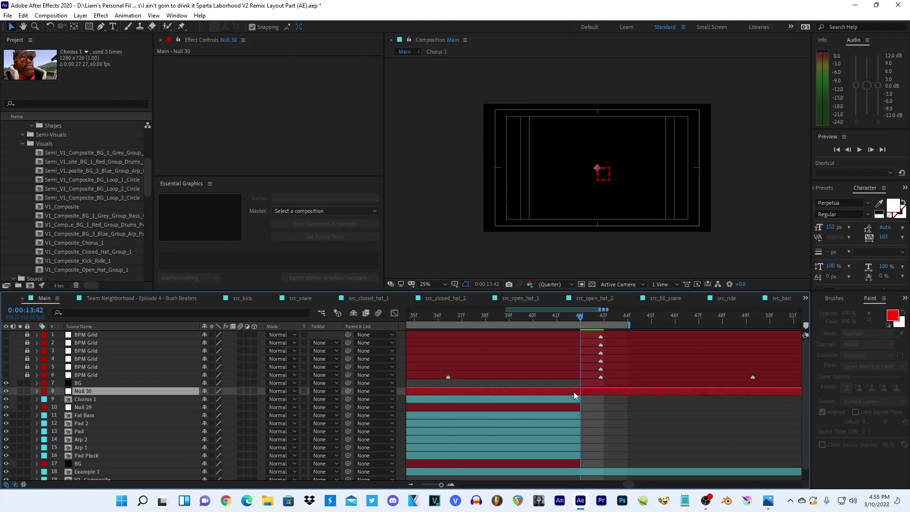
pyautogui.hotkey('alt', ']')
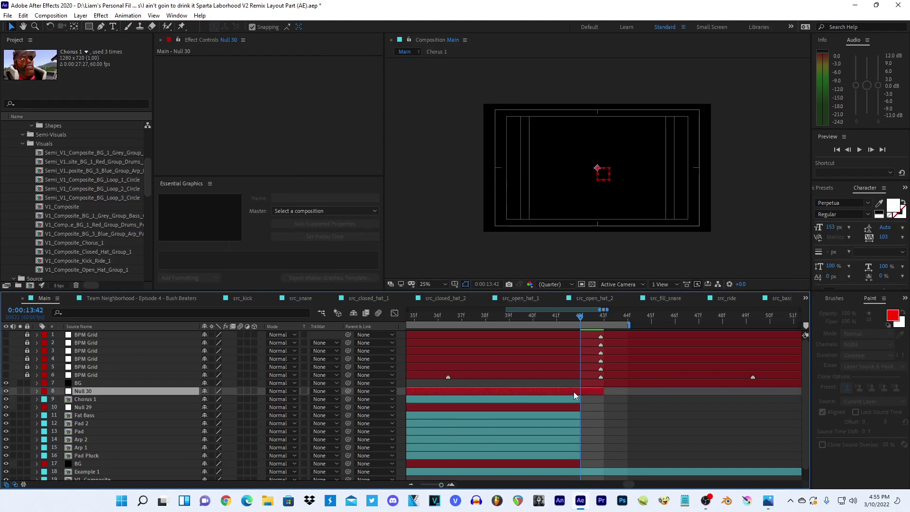
pyautogui.moveTo(603, 391); pyautogui.dragTo(580, 391)
pyautogui.moveTo(441, 485); pyautogui.dragTo(427, 486)
pyautogui.click(478, 317)
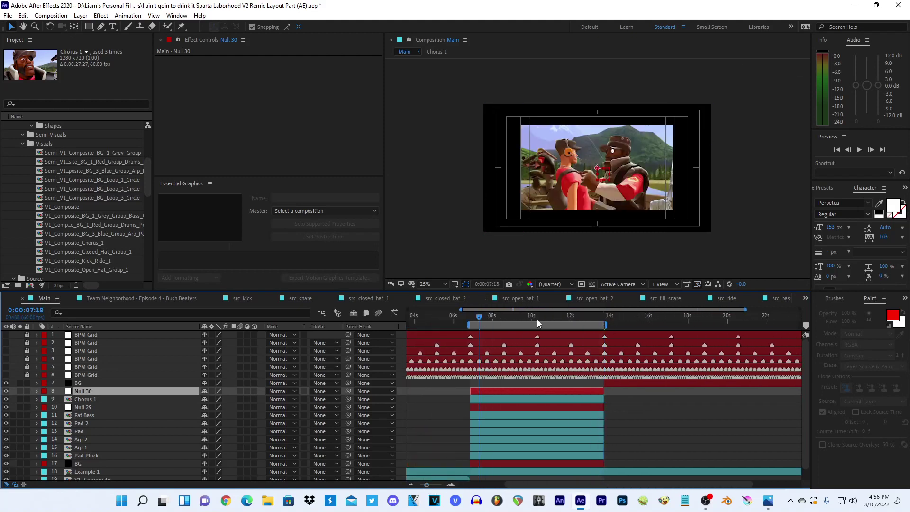
pyautogui.click(477, 318)
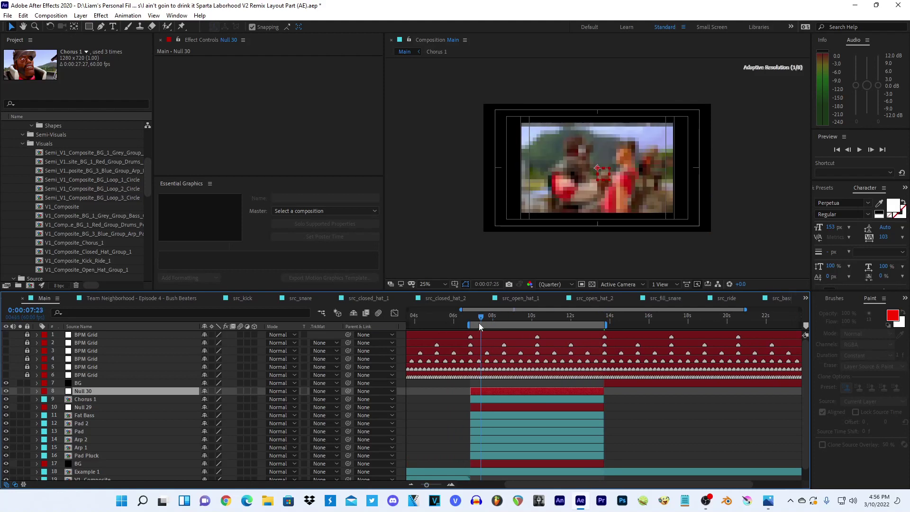
pyautogui.click(443, 225)
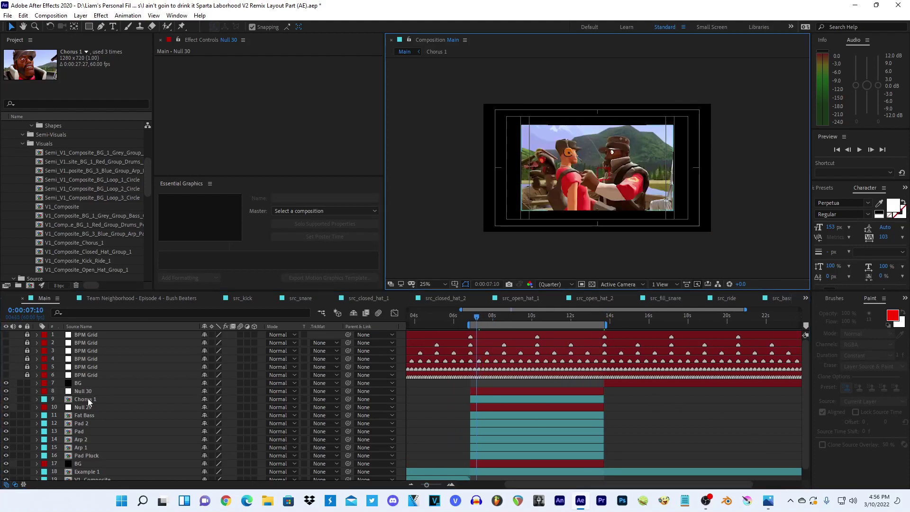
# - Open the Example 1 precomp, select the drum layers from Ride down to Kick, and check the storyboard
pyautogui.scroll(-1, 91, 422)
pyautogui.click(93, 460)
pyautogui.doubleClick(93, 461)
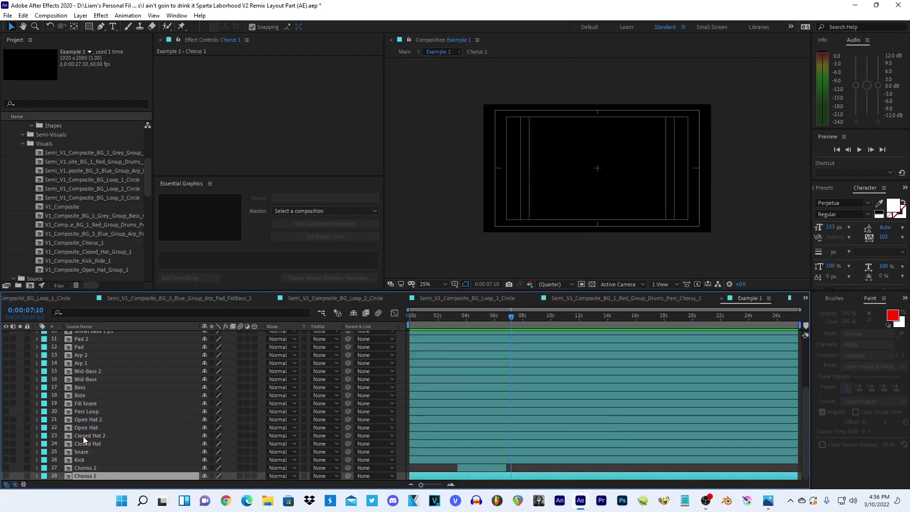
pyautogui.click(89, 399)
pyautogui.click(87, 461)
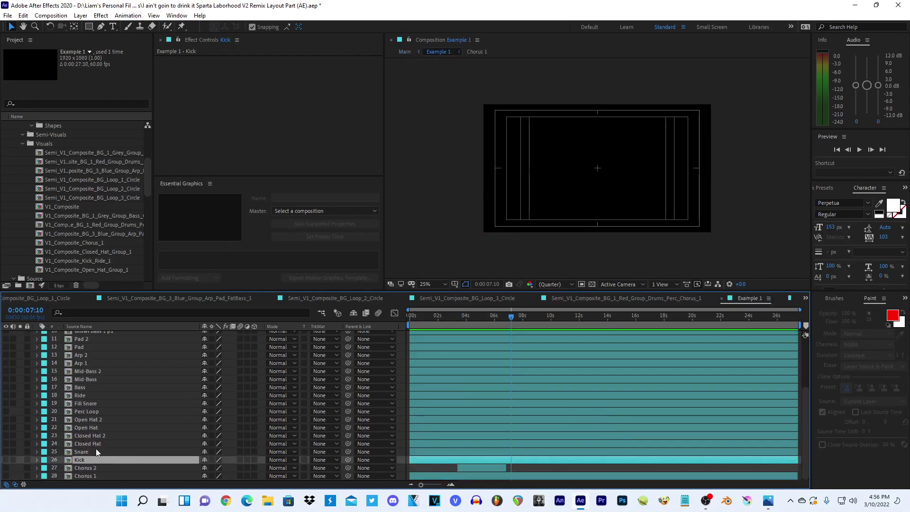
pyautogui.keyDown('shift'); pyautogui.click(90, 395); pyautogui.keyUp('shift')
pyautogui.click(768, 501)
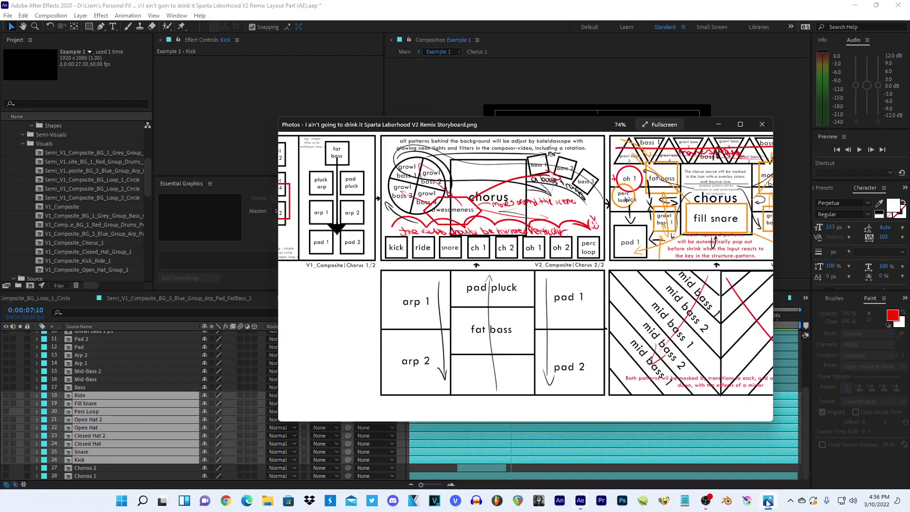
pyautogui.click(56, 389)
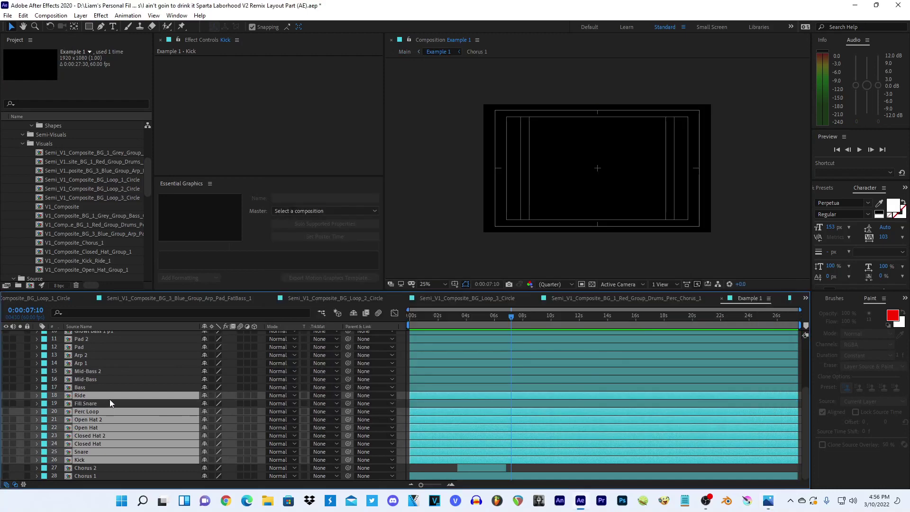
# - Paste the drum layers above Null 30 and trim them to run from 6:50 to 13:41
pyautogui.click(404, 52)
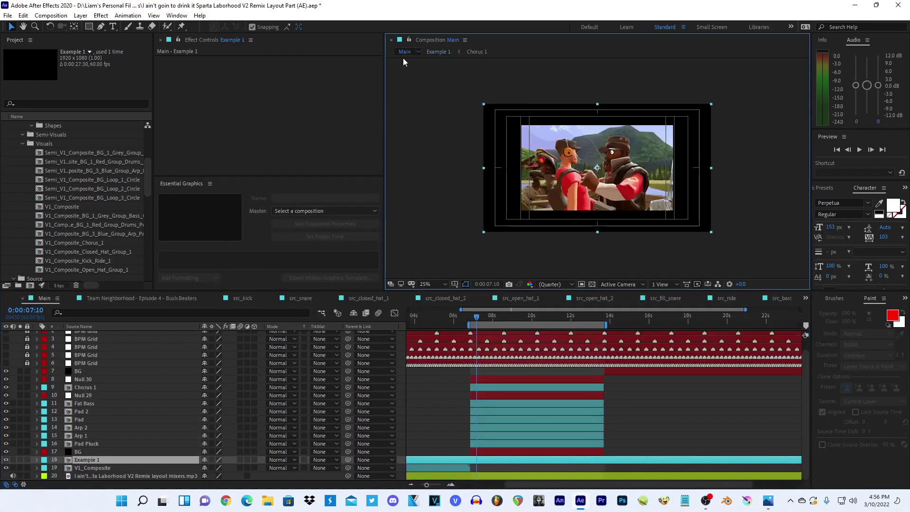
pyautogui.click(96, 381)
pyautogui.hotkey('ctrl', 'v')
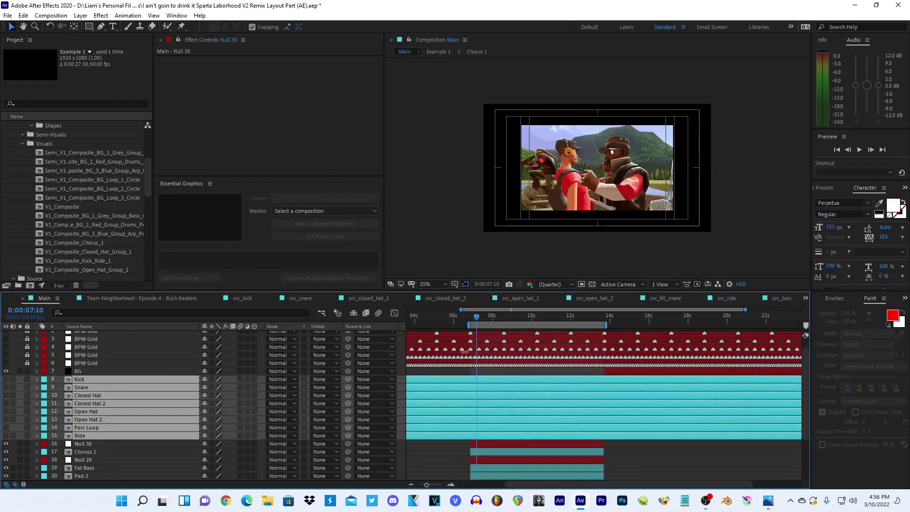
pyautogui.click(470, 317)
pyautogui.press('[')
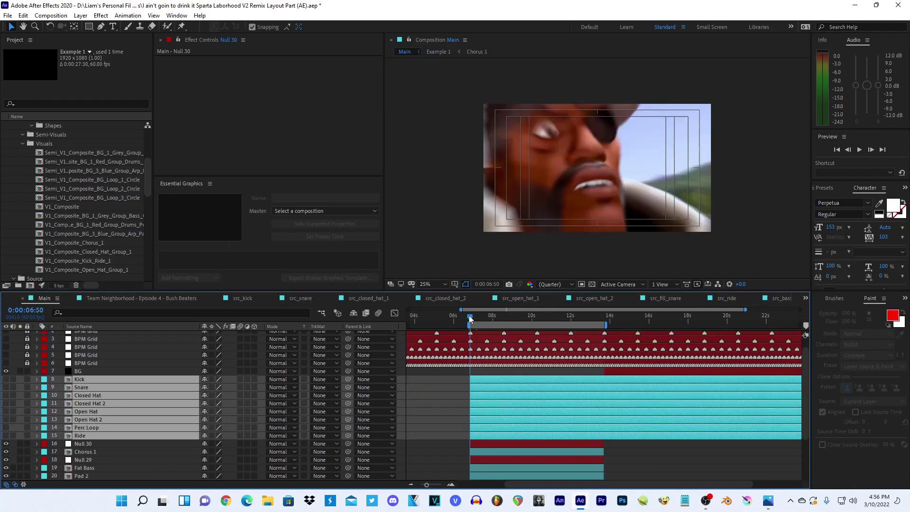
pyautogui.click(604, 317)
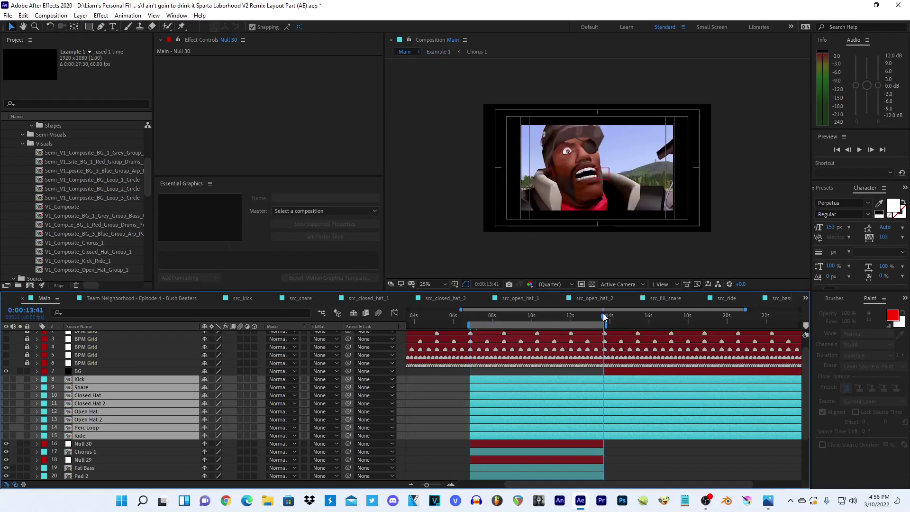
pyautogui.hotkey('alt', ']')
# - Check the trimmed drum layers' start and out points against the storyboard
pyautogui.hscroll(-2, 519, 315)
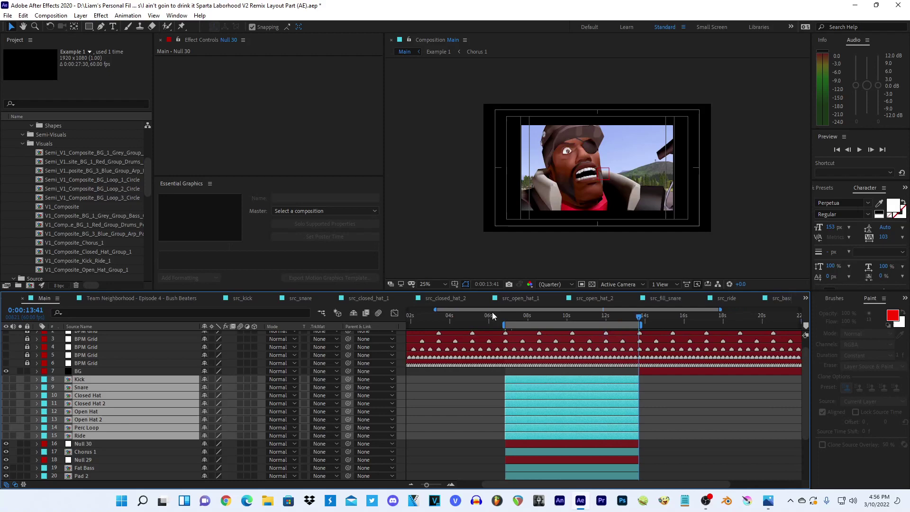
pyautogui.click(522, 315)
pyautogui.scroll(-3, 435, 383)
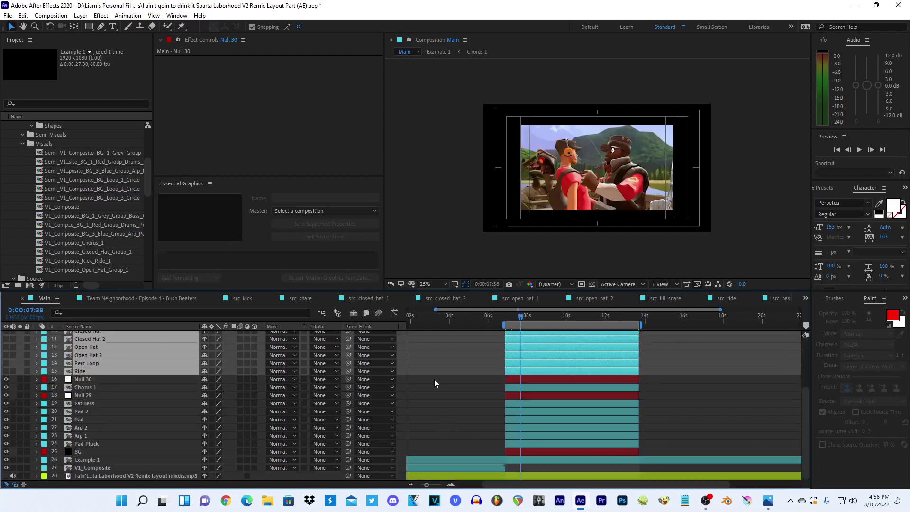
pyautogui.click(768, 501)
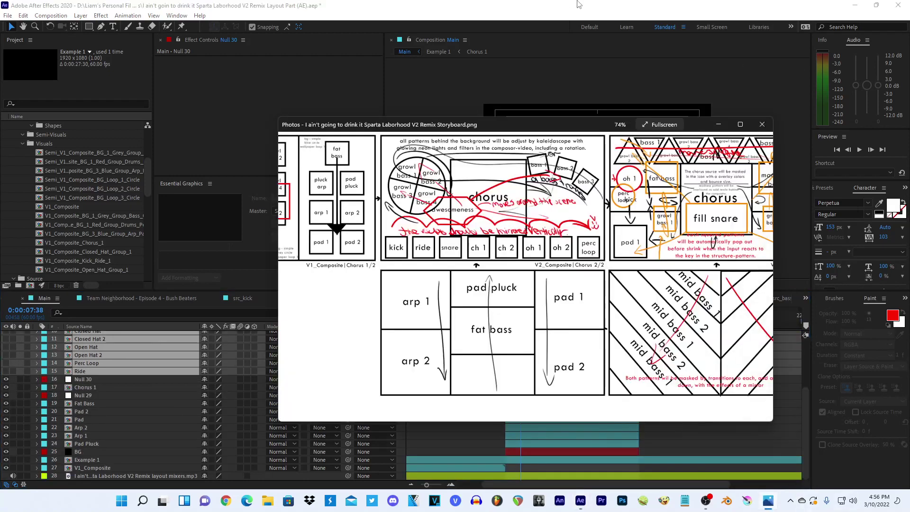
pyautogui.click(580, 501)
pyautogui.scroll(3, 430, 455)
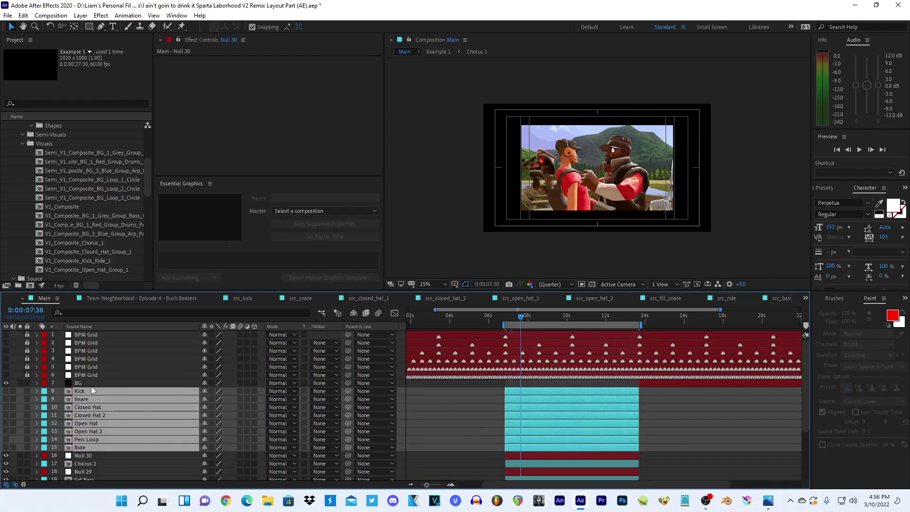
pyautogui.click(451, 485)
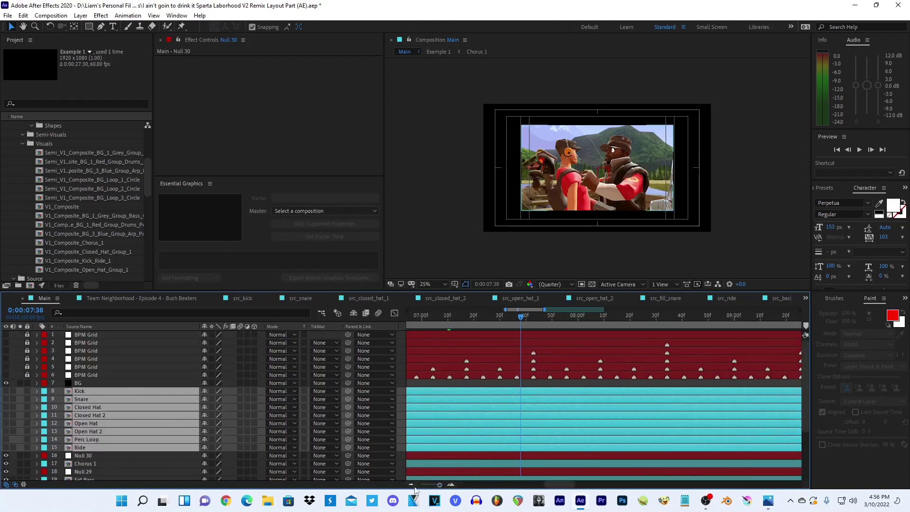
pyautogui.click(412, 486)
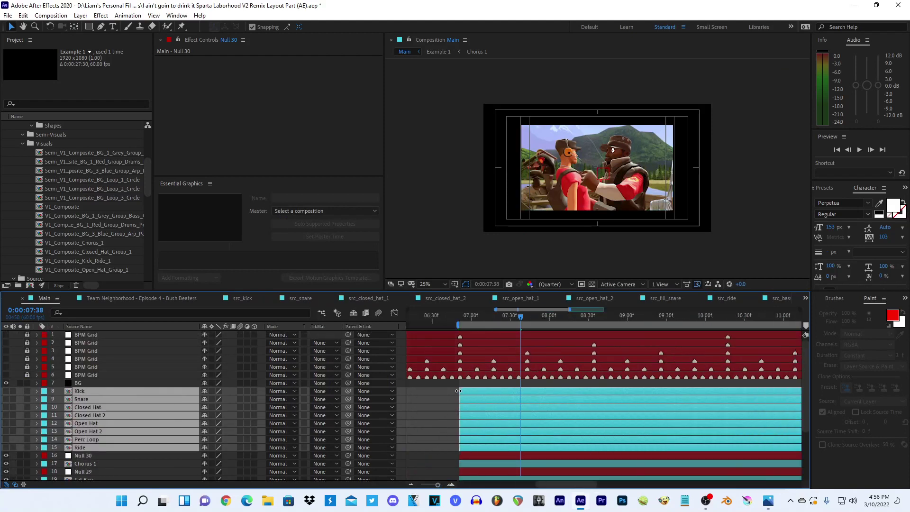
pyautogui.click(411, 485)
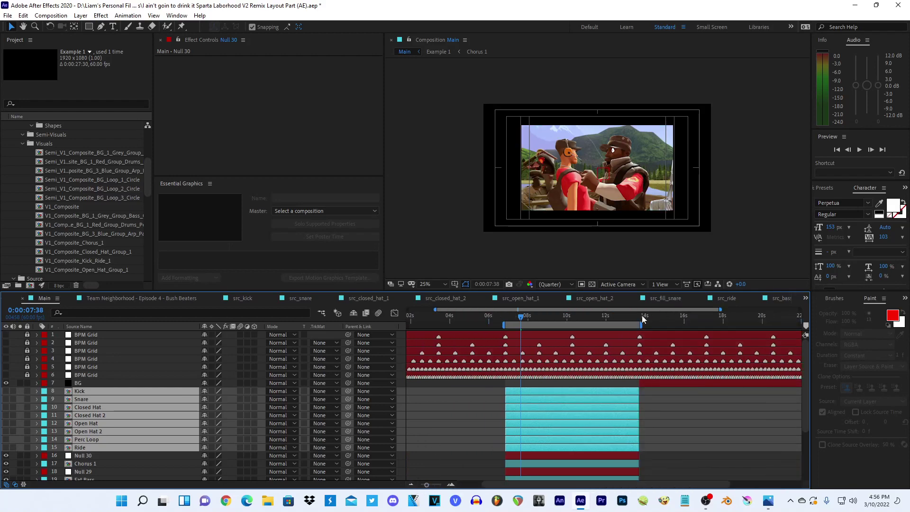
pyautogui.press('o')
pyautogui.click(451, 485)
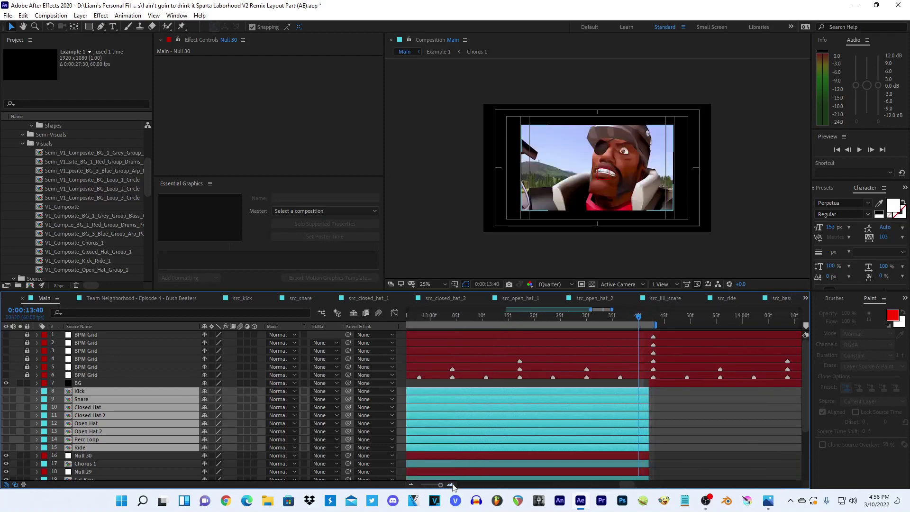
pyautogui.click(411, 485)
# - Preview the chorus from 0:00:07:00, deselect the drums and park the time at 6:51
pyautogui.click(508, 317)
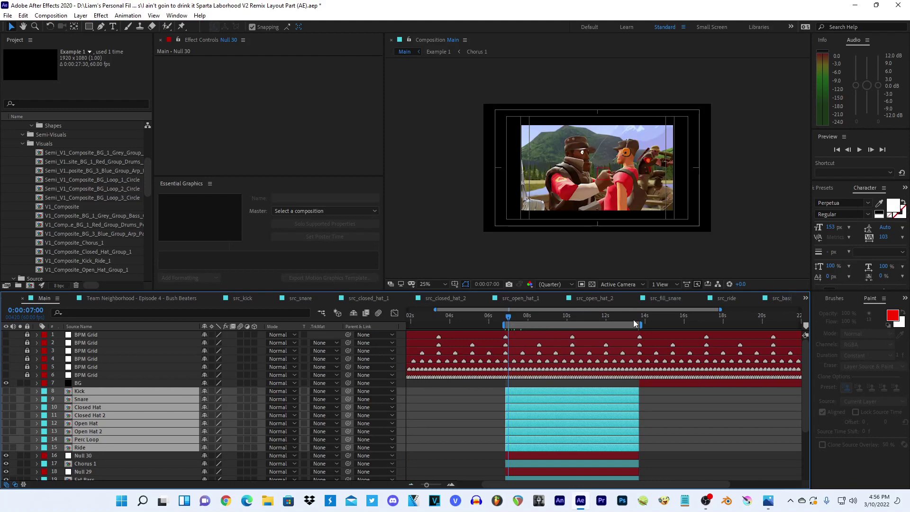
pyautogui.press('space')
pyautogui.click(471, 412)
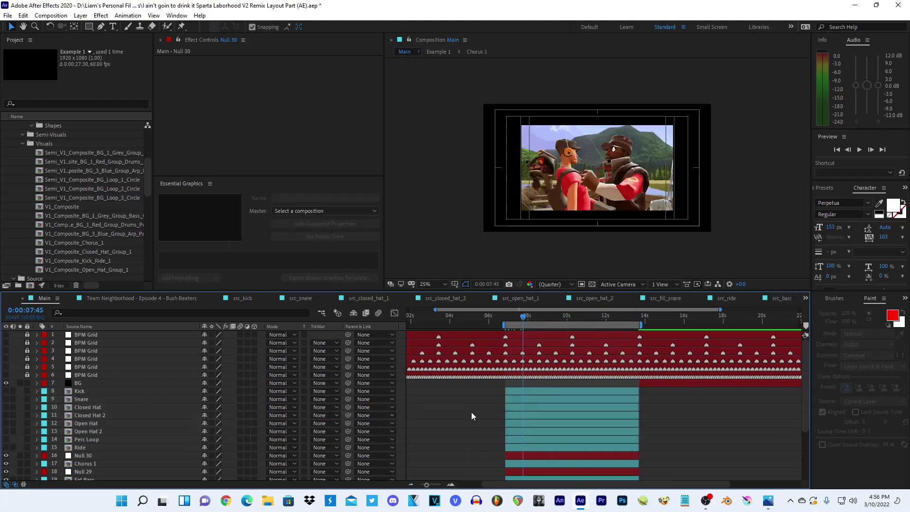
pyautogui.moveTo(523, 316); pyautogui.dragTo(505, 317)
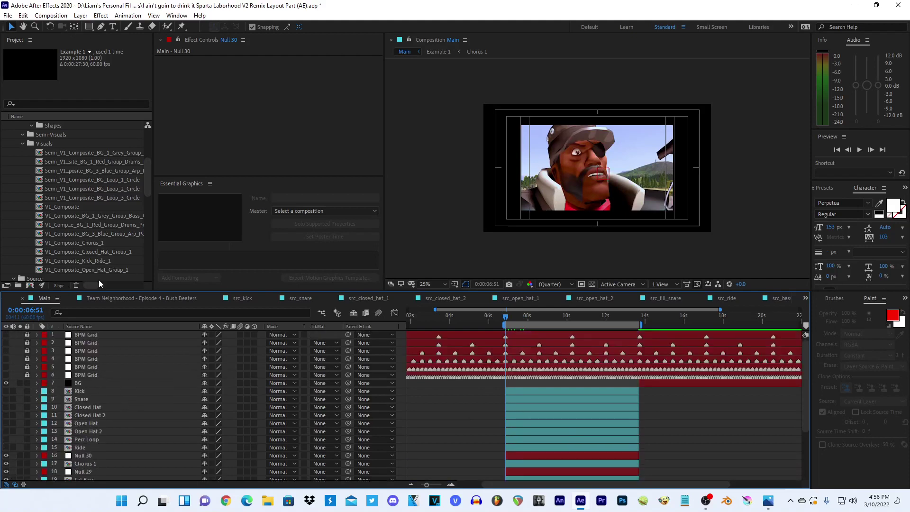
# - Draw a white (#FFFFFF) rectangle over the character's face with the preview at 50%
pyautogui.click(89, 27)
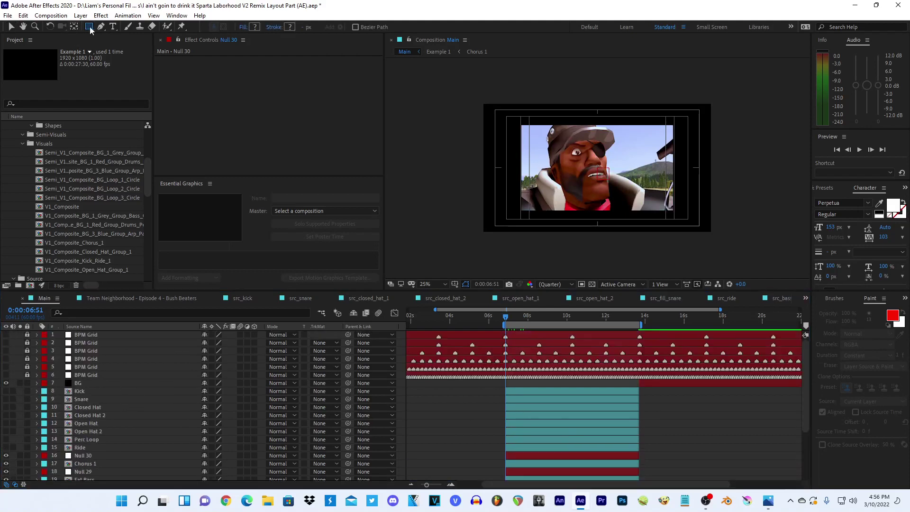
pyautogui.click(255, 27)
pyautogui.write('FFFFFF')
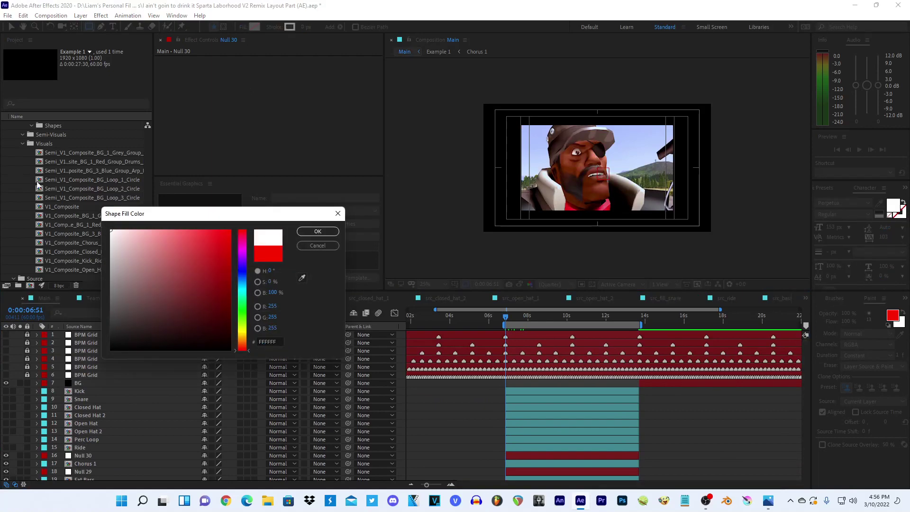
pyautogui.click(315, 230)
pyautogui.press('.')
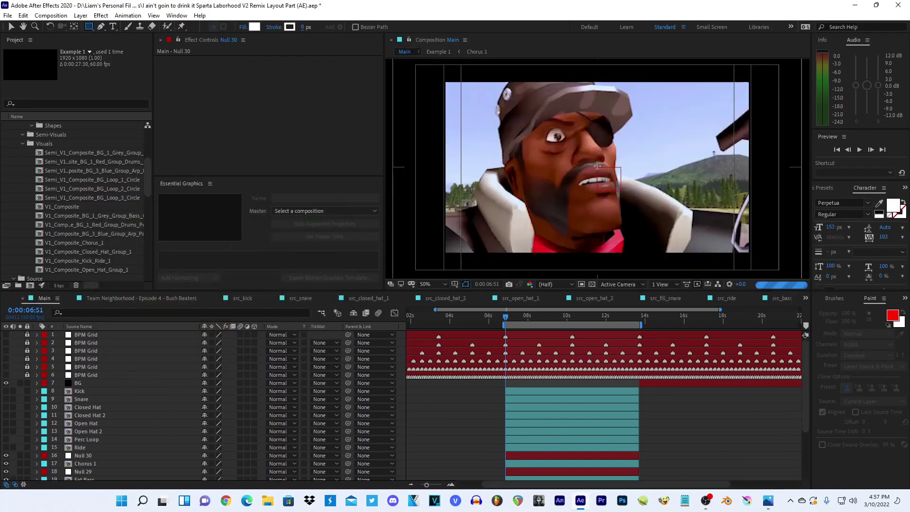
pyautogui.moveTo(625, 194); pyautogui.dragTo(577, 145)
pyautogui.press('.')
pyautogui.press(',')
pyautogui.press(',')
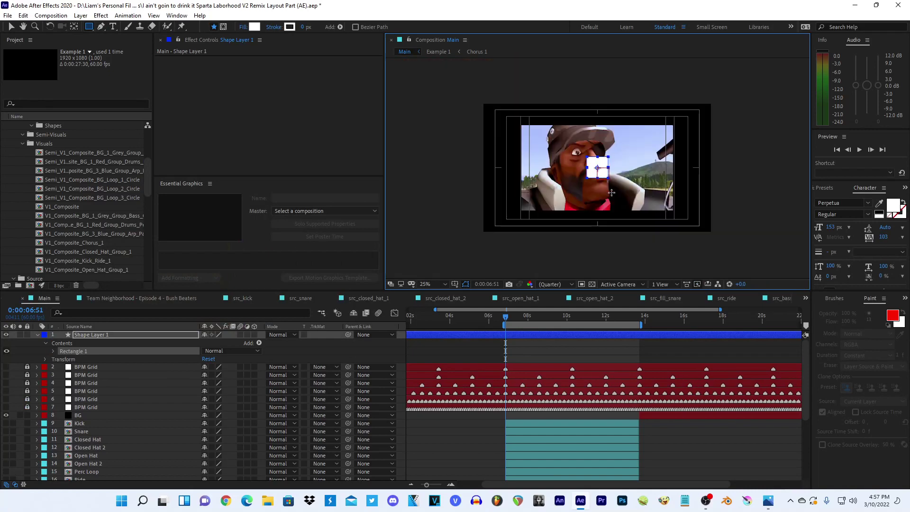
pyautogui.press('.')
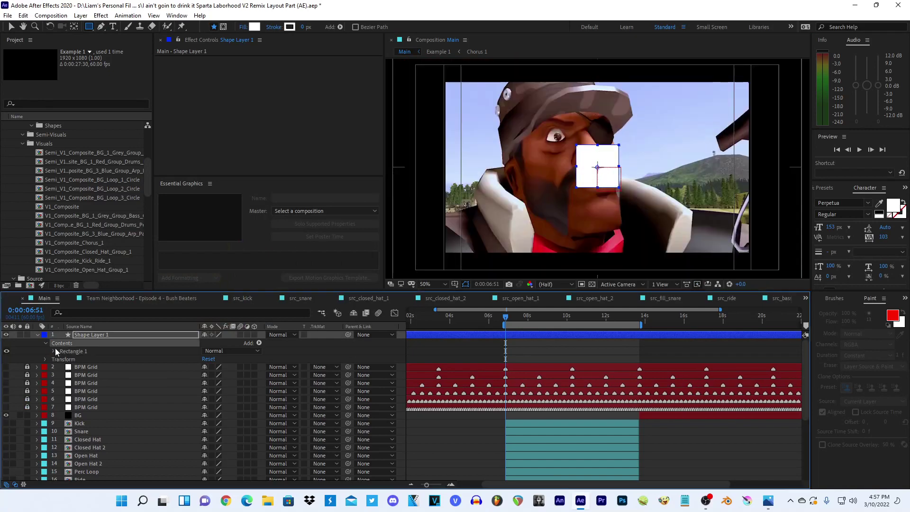
# - Expand Rectangle 1's path and try Size values of 350, 1080 and 135
pyautogui.click(53, 351)
pyautogui.click(61, 359)
pyautogui.moveTo(221, 367); pyautogui.dragTo(262, 364)
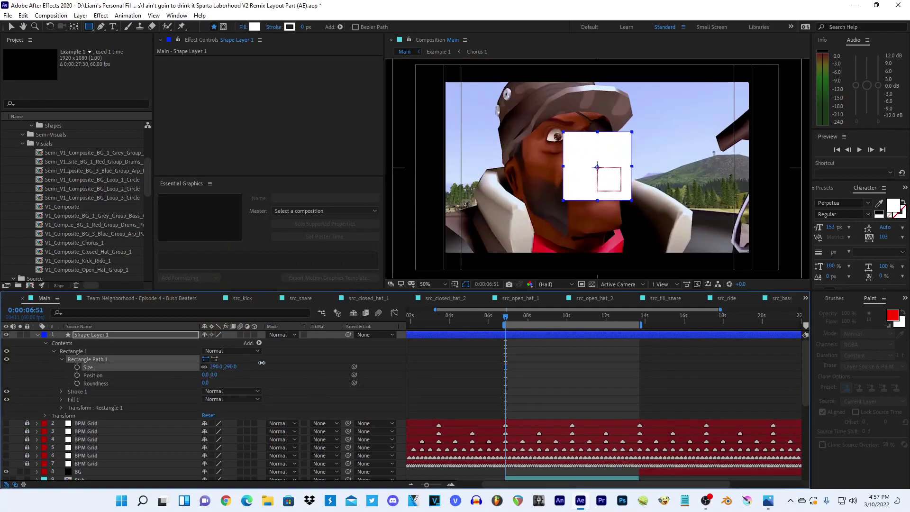
pyautogui.click(217, 367)
pyautogui.write('350')
pyautogui.press('Return')
pyautogui.press(',')
pyautogui.press(',')
pyautogui.press(',')
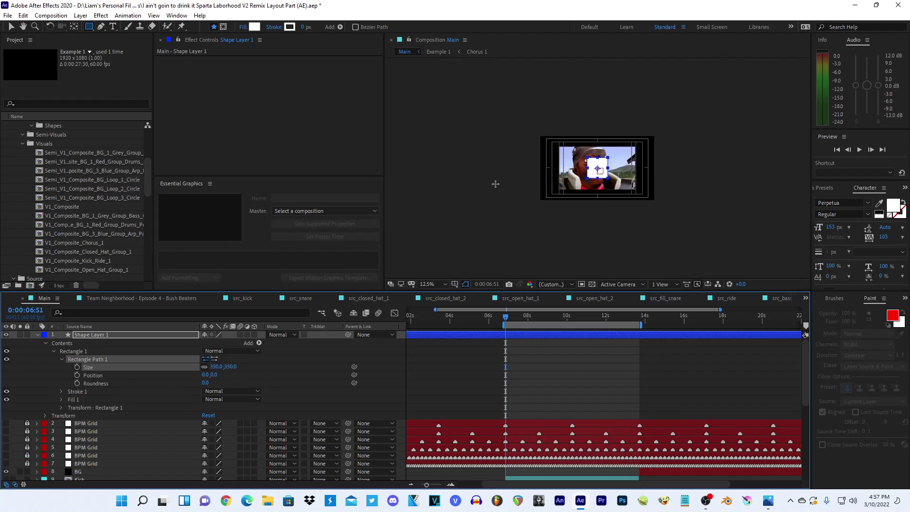
pyautogui.click(216, 367)
pyautogui.write('1080')
pyautogui.press('Return')
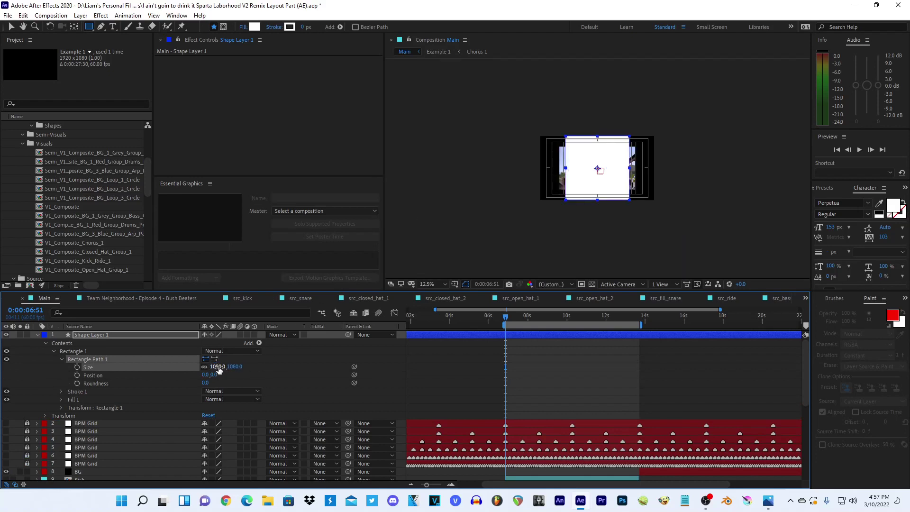
pyautogui.click(216, 366)
pyautogui.write('135')
pyautogui.press('Return')
# - Check the storyboard, then settle the rectangle Size at 200 by 200
pyautogui.click(769, 503)
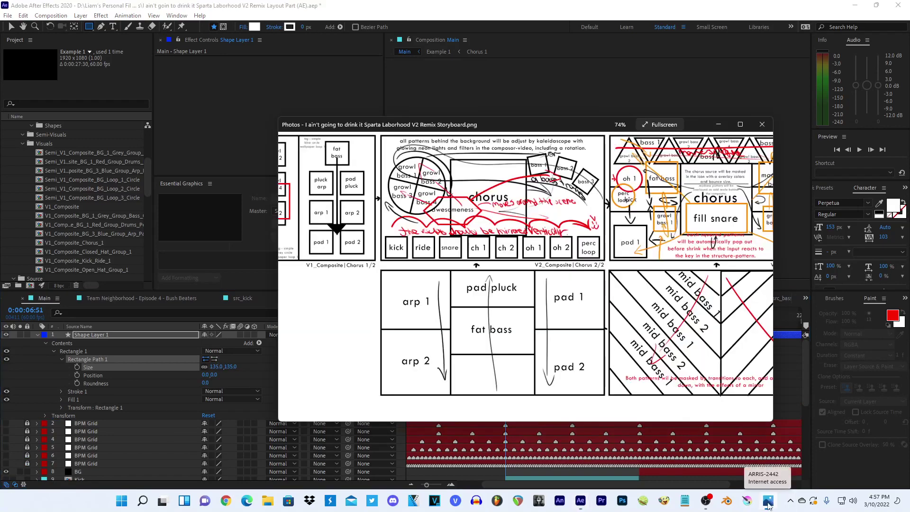
pyautogui.click(735, 5)
pyautogui.press('.')
pyautogui.press('.')
pyautogui.press('.')
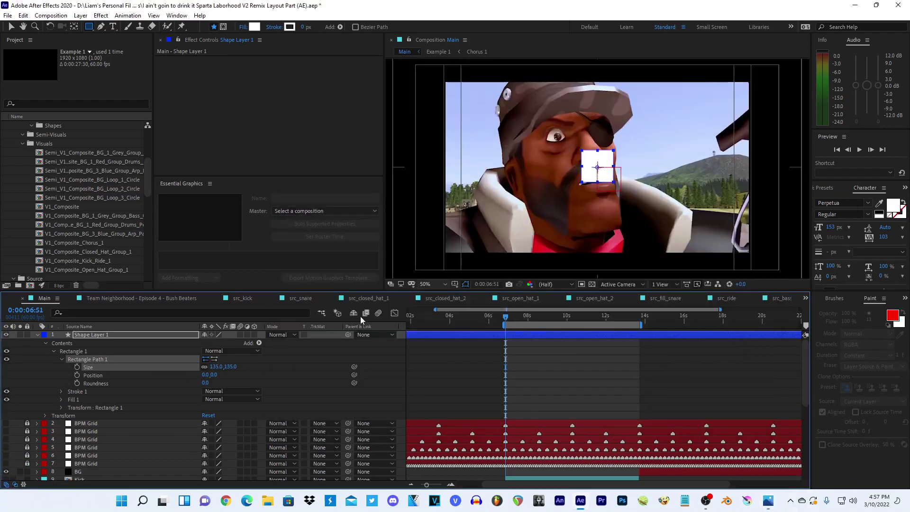
pyautogui.click(217, 366)
pyautogui.press('Return')
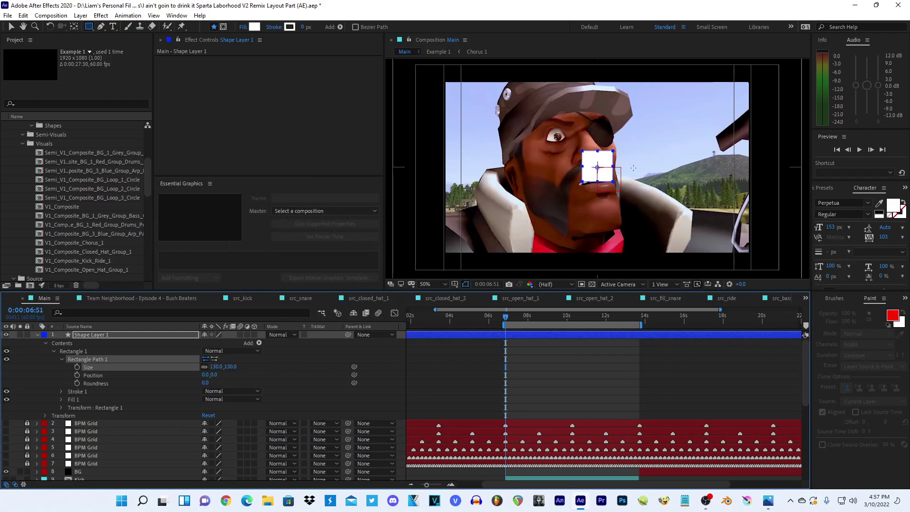
pyautogui.press(',')
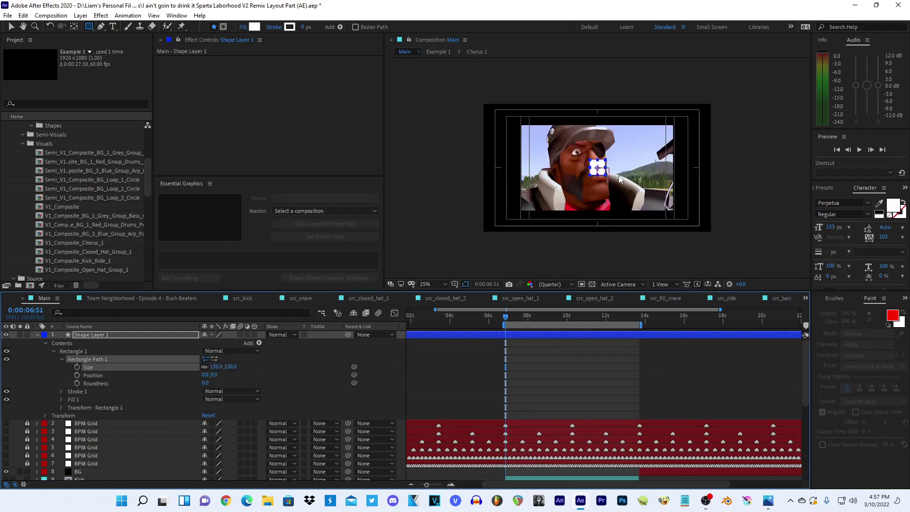
pyautogui.click(215, 367)
pyautogui.write('080')
pyautogui.write('4')
pyautogui.press('Return')
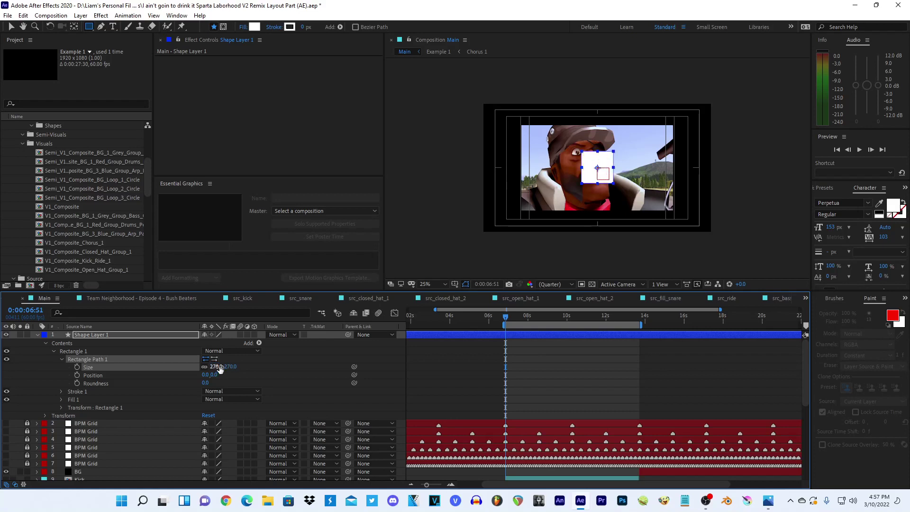
pyautogui.click(216, 367)
pyautogui.write('200')
pyautogui.press('Return')
# - Collapse Shape Layer 1 and trim its in-point to the playhead at about 6.5 seconds
pyautogui.click(38, 334)
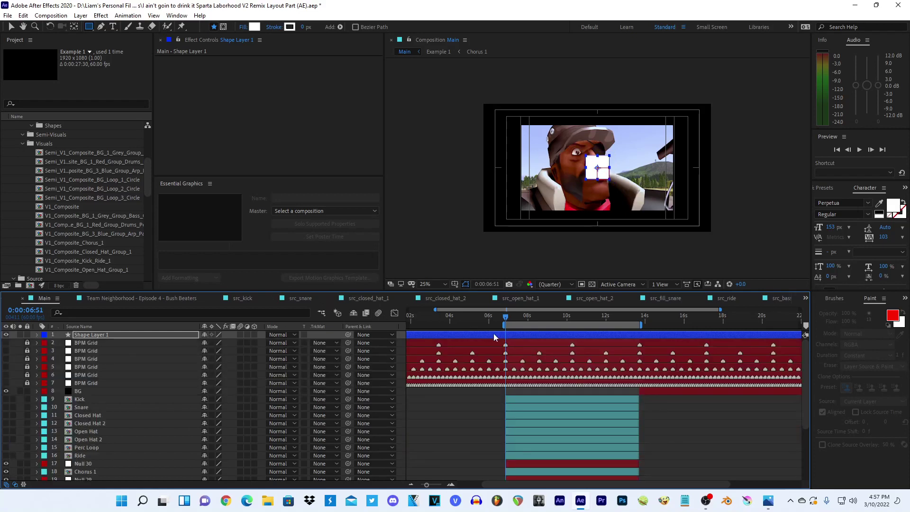
pyautogui.hotkey('alt', ']')
pyautogui.hotkey('ctrl', 'z')
pyautogui.hotkey('alt', '[')
pyautogui.click(640, 317)
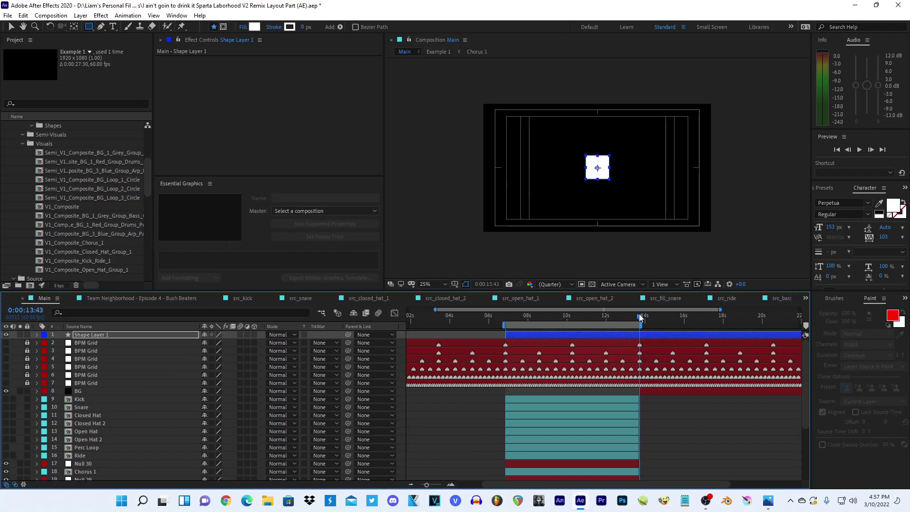
# - Trim Shape Layer 1's out-point at 13:43 and move it below the BG layer
pyautogui.hotkey('alt', ']')
pyautogui.moveTo(510, 326)
pyautogui.mouseDown()
pyautogui.moveTo(501, 328)
pyautogui.moveTo(550, 317)
pyautogui.mouseUp()
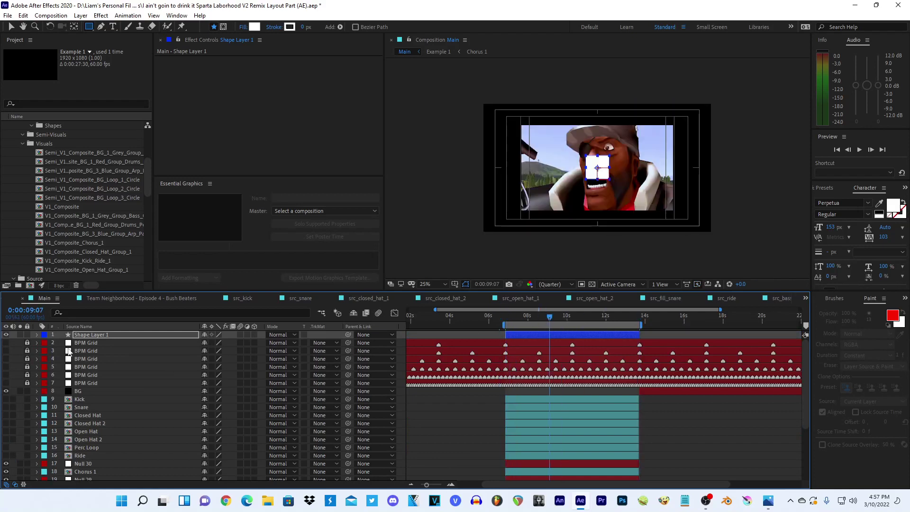
pyautogui.moveTo(82, 337); pyautogui.dragTo(82, 394)
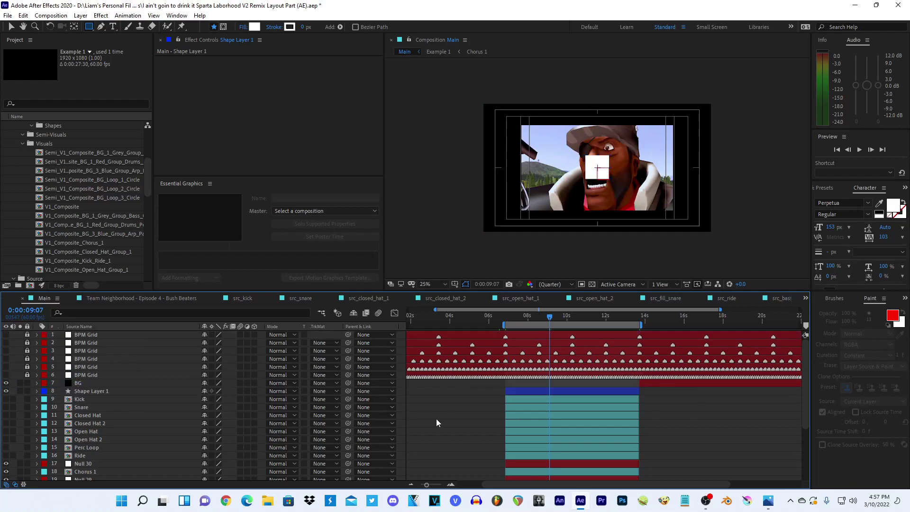
pyautogui.scroll(-1, 436, 419)
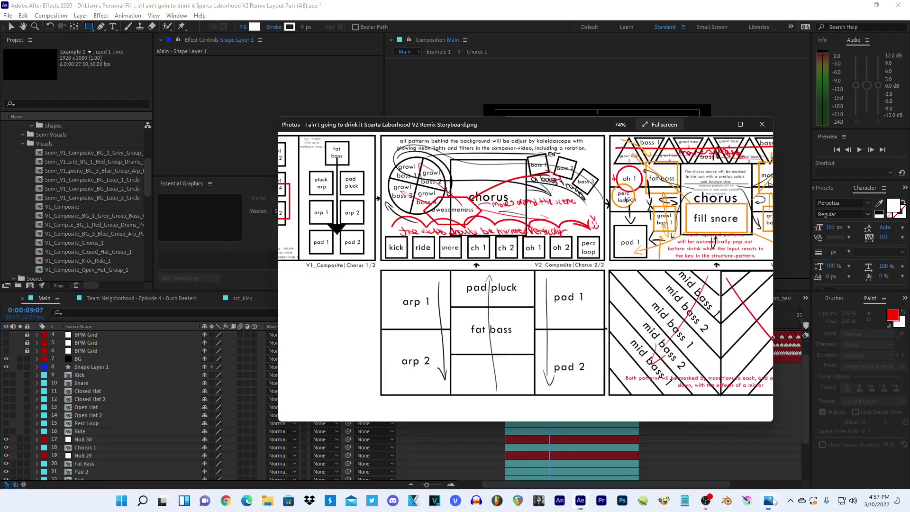
pyautogui.click(768, 501)
pyautogui.click(705, 454)
pyautogui.scroll(3, 625, 424)
pyautogui.scroll(-3, 685, 454)
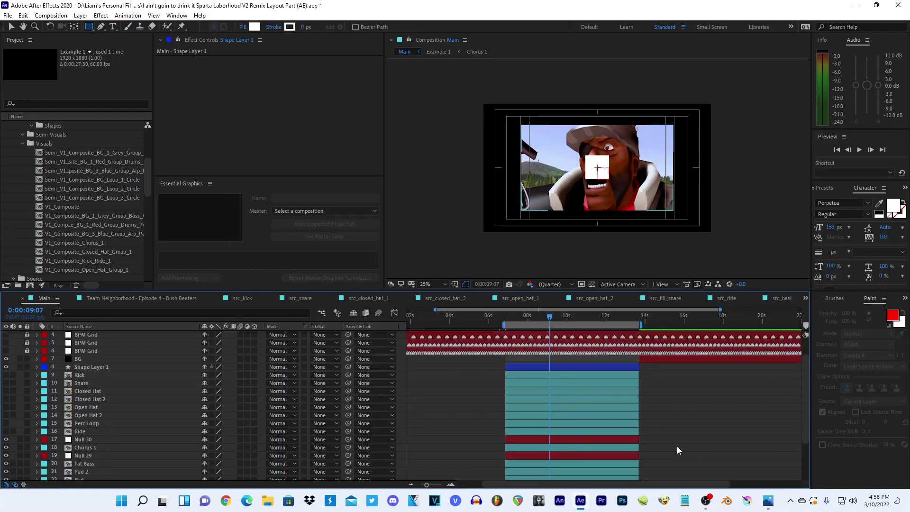
pyautogui.click(767, 500)
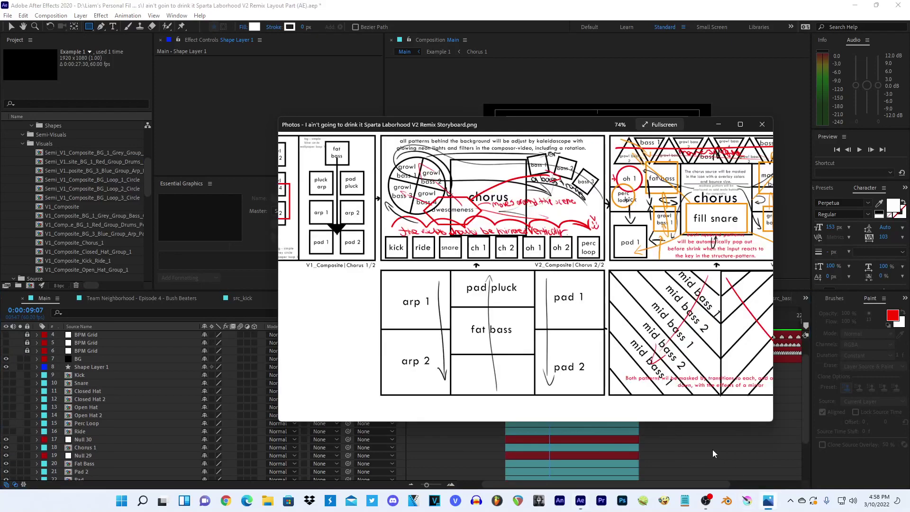
# - Open Example 1 and select the Bass, Mid-Bass and Mid-Bass 2 layers
pyautogui.click(706, 462)
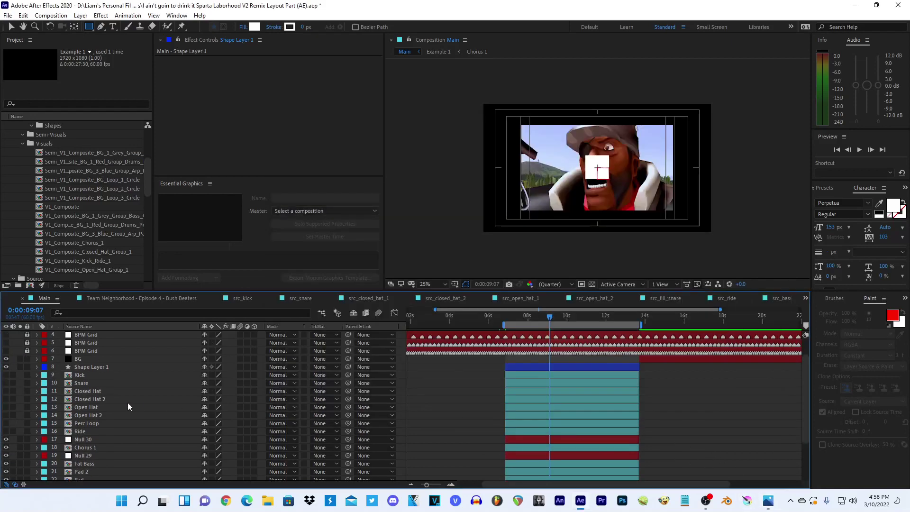
pyautogui.scroll(-4, 101, 392)
pyautogui.scroll(-3, 85, 405)
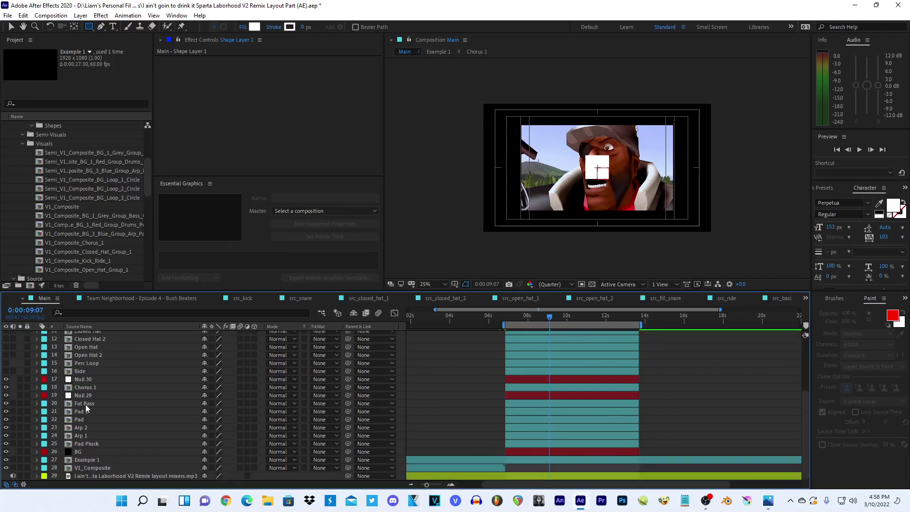
pyautogui.doubleClick(82, 460)
pyautogui.scroll(3, 180, 374)
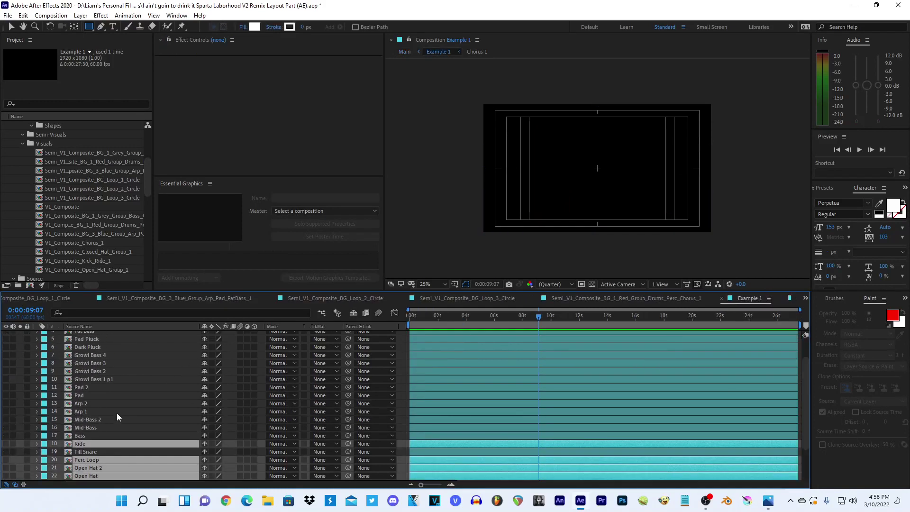
pyautogui.click(87, 434)
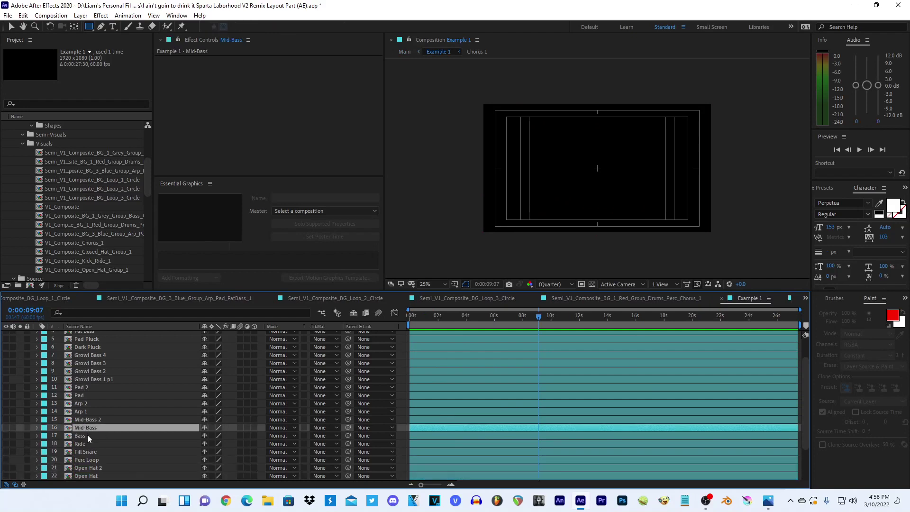
pyautogui.keyDown('shift'); pyautogui.click(87, 419); pyautogui.keyUp('shift')
# - Paste the three bass layers above Shape Layer 1 in Main, starting at 6:51
pyautogui.click(404, 52)
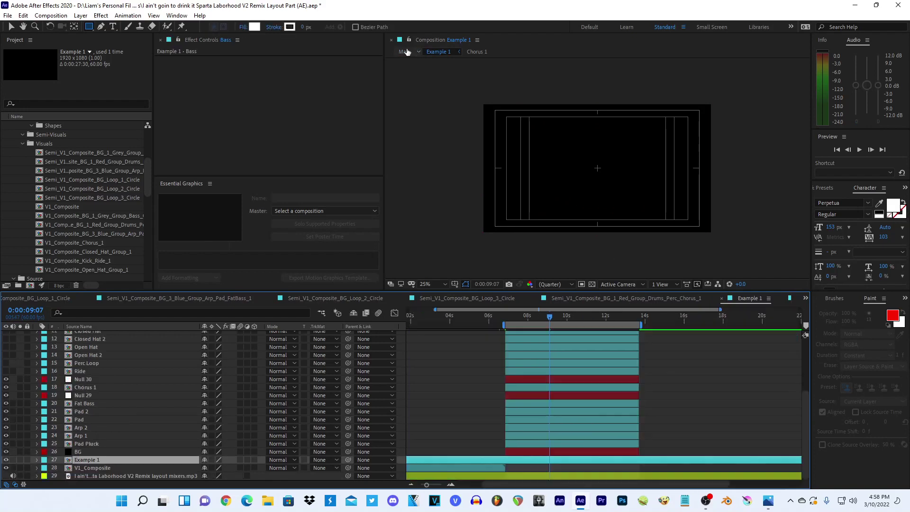
pyautogui.click(506, 317)
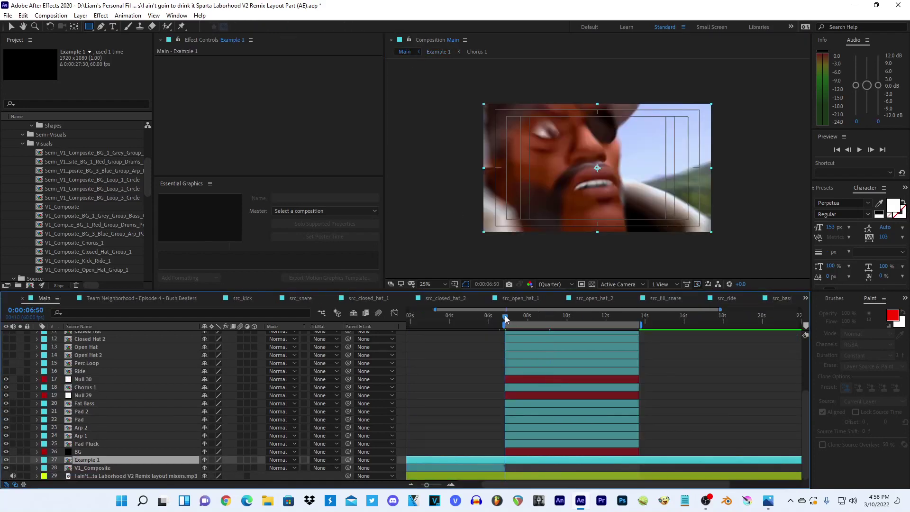
pyautogui.click(505, 318)
pyautogui.scroll(5, 142, 403)
pyautogui.click(128, 389)
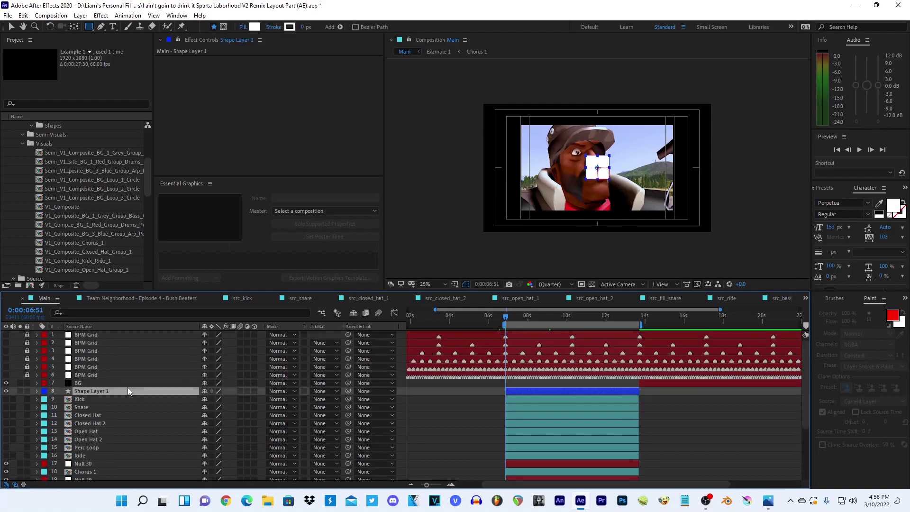
pyautogui.hotkey('ctrl', 'v')
pyautogui.press('[')
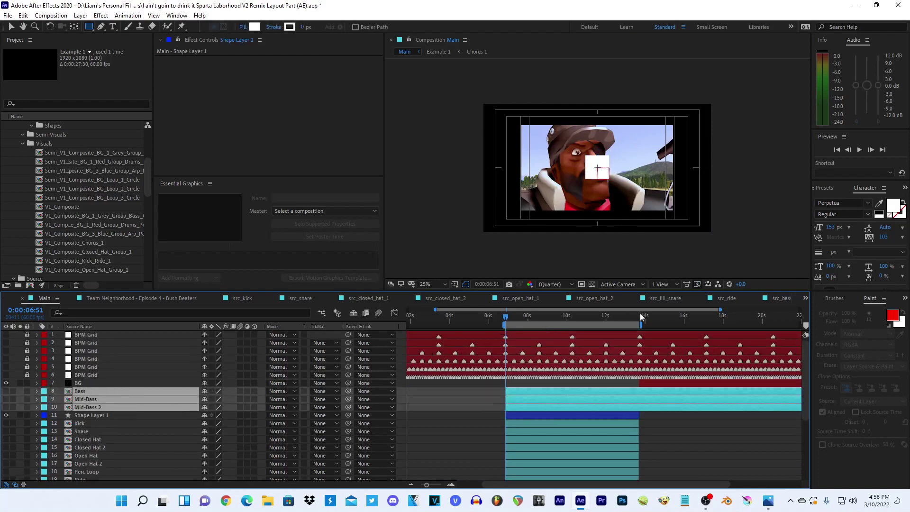
# - Dismiss the welcome pop-up and trim the bass layers to end at 13:41
pyautogui.click(641, 317)
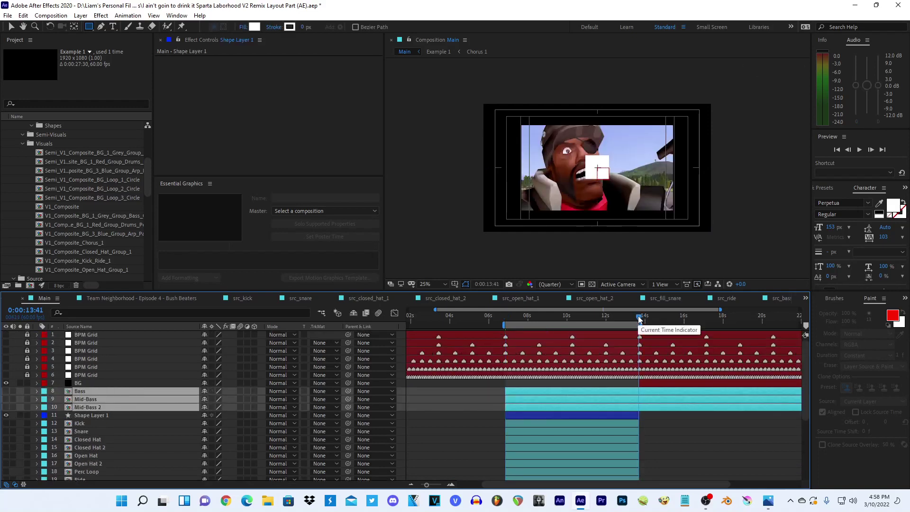
pyautogui.click(504, 272)
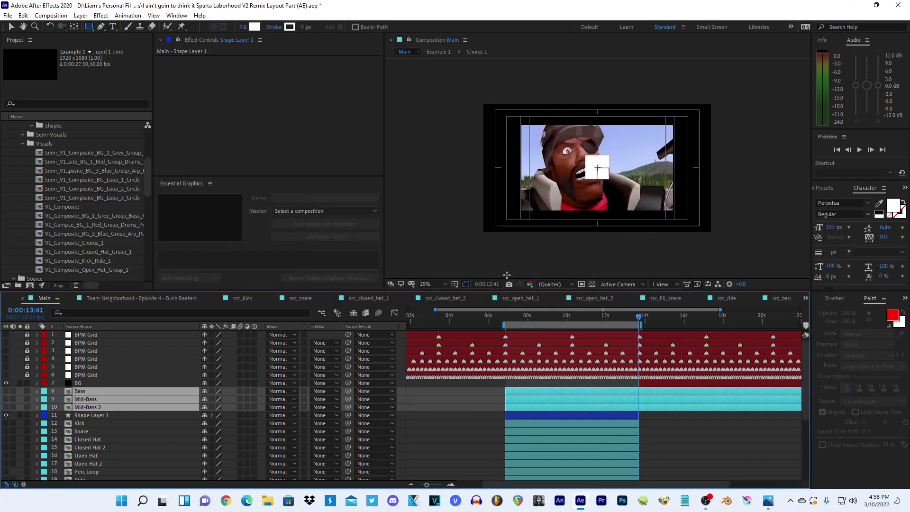
pyautogui.hotkey('alt', ']')
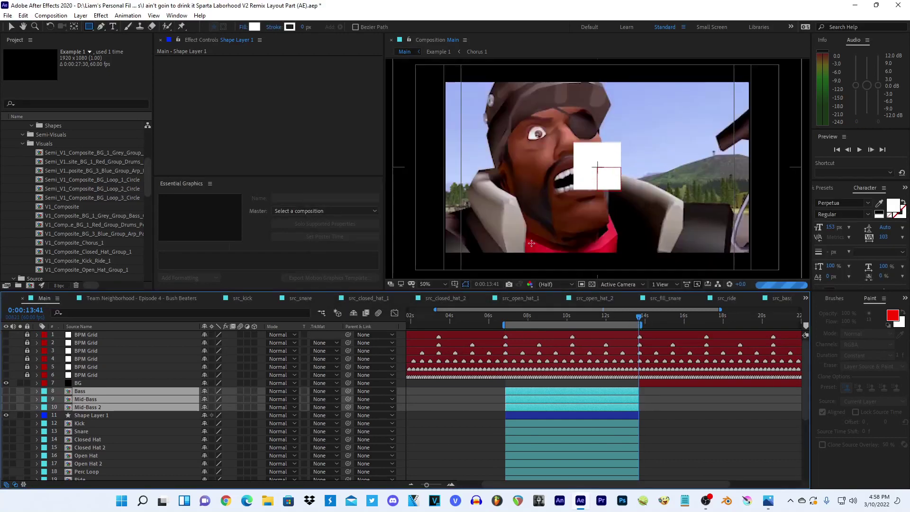
pyautogui.click(517, 317)
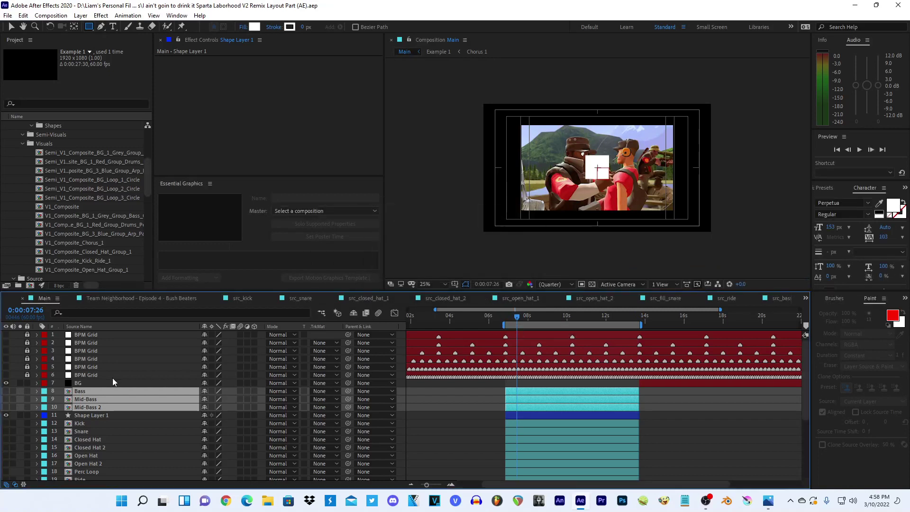
pyautogui.click(113, 382)
pyautogui.click(505, 318)
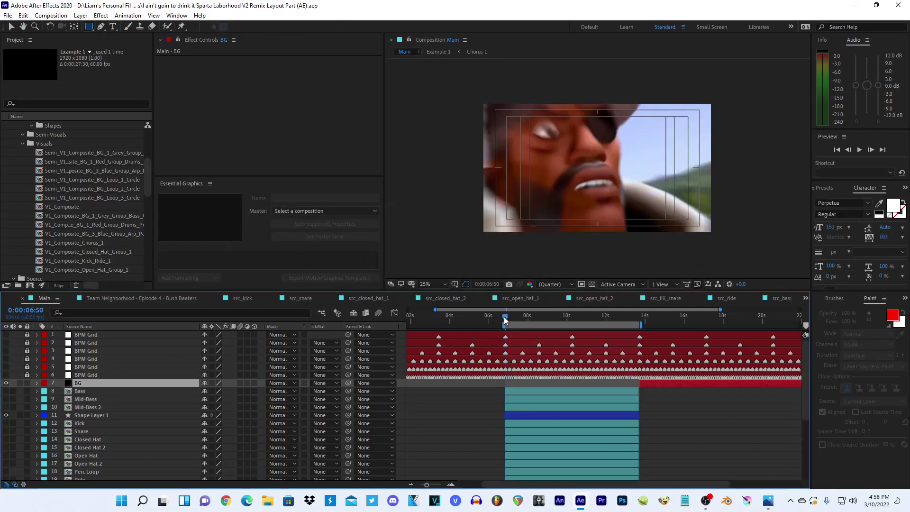
pyautogui.click(451, 485)
pyautogui.click(451, 484)
pyautogui.click(451, 484)
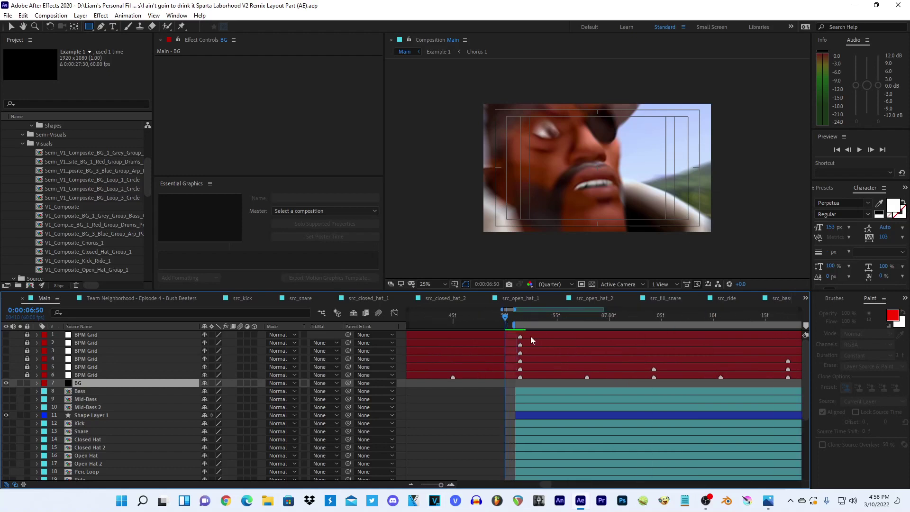
pyautogui.click(516, 321)
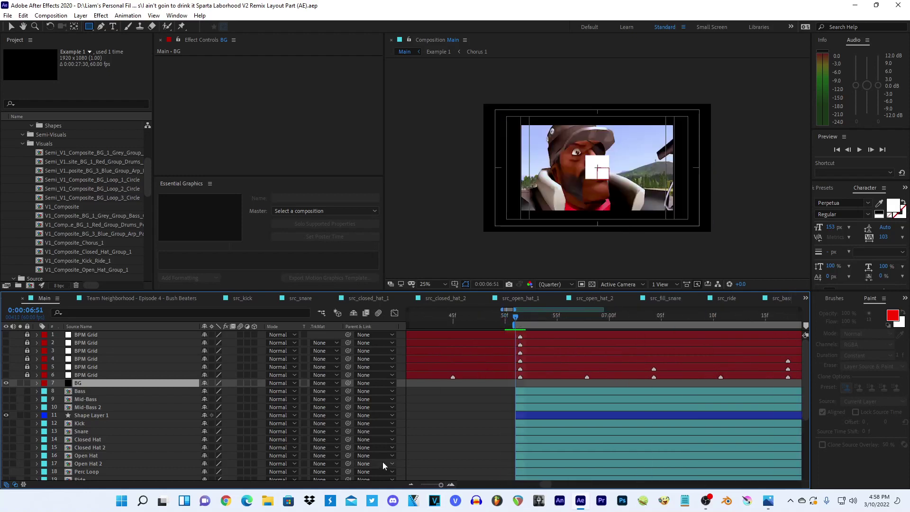
pyautogui.hotkey('ctrl', 'alt', 'shift', 'y')
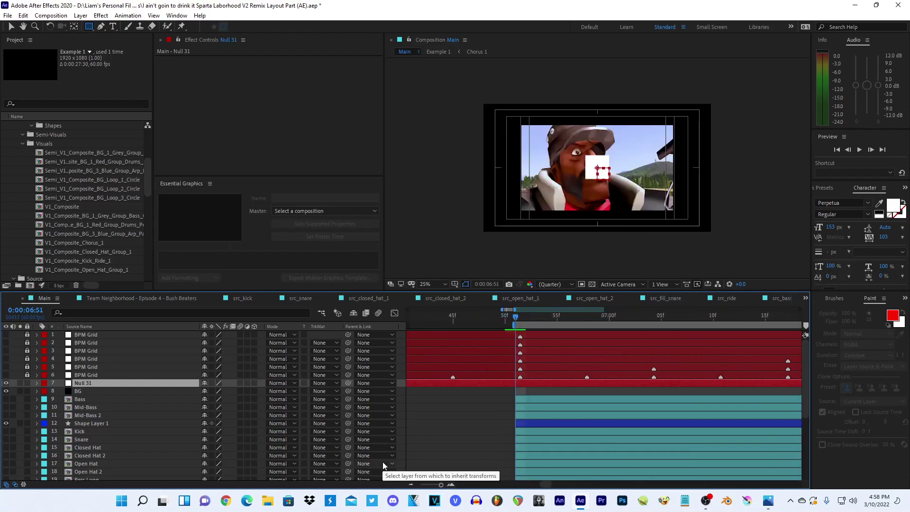
pyautogui.click(431, 485)
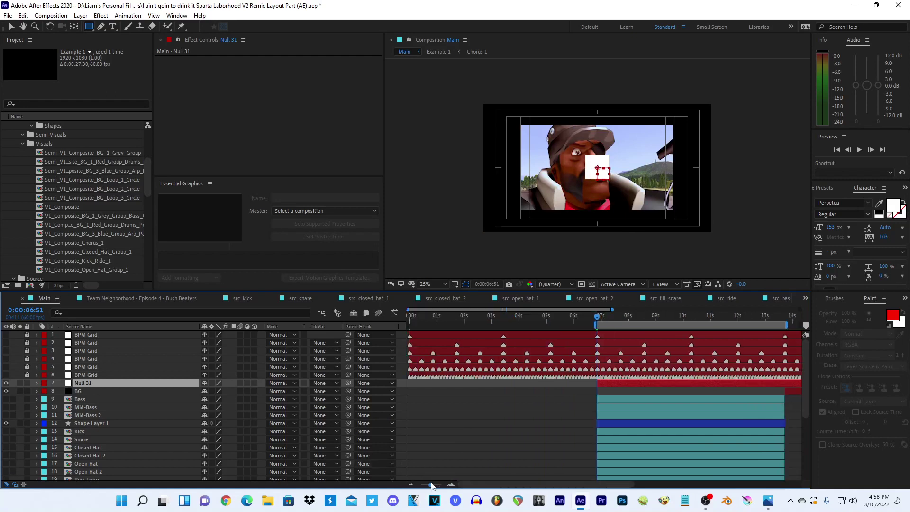
pyautogui.click(784, 320)
pyautogui.press(';')
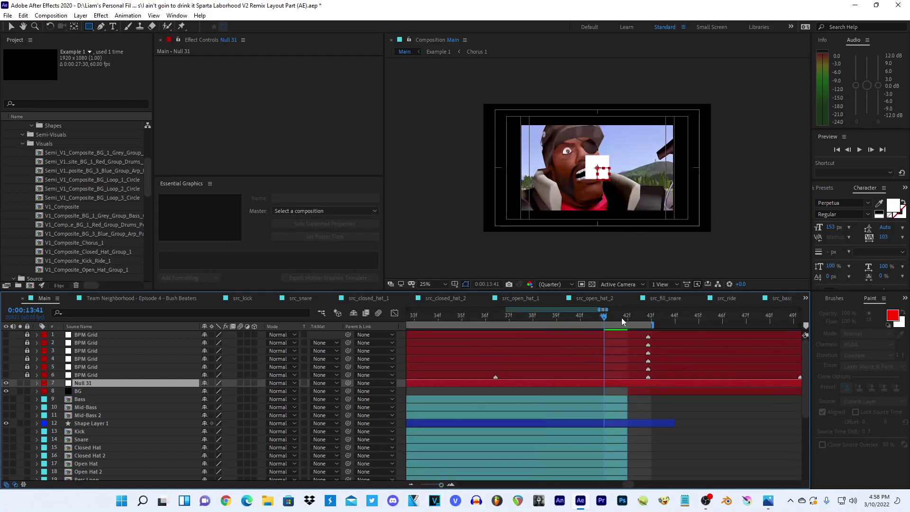
pyautogui.click(622, 318)
pyautogui.moveTo(673, 424); pyautogui.dragTo(633, 429)
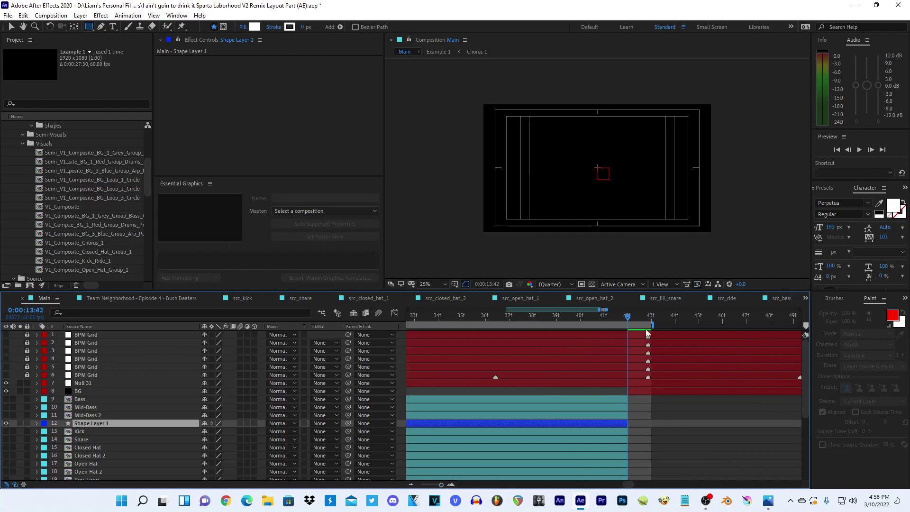
pyautogui.moveTo(653, 326); pyautogui.dragTo(628, 325)
pyautogui.click(629, 384)
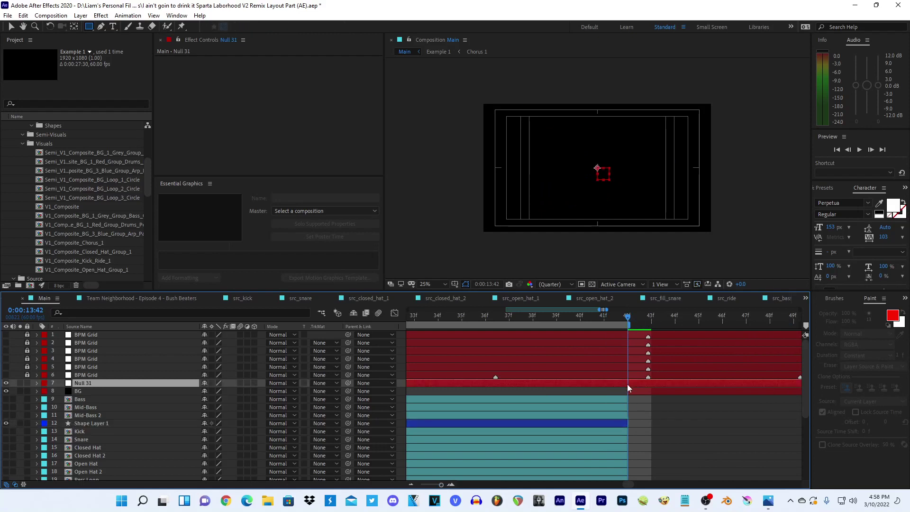
pyautogui.hotkey('alt', ']')
pyautogui.click(600, 320)
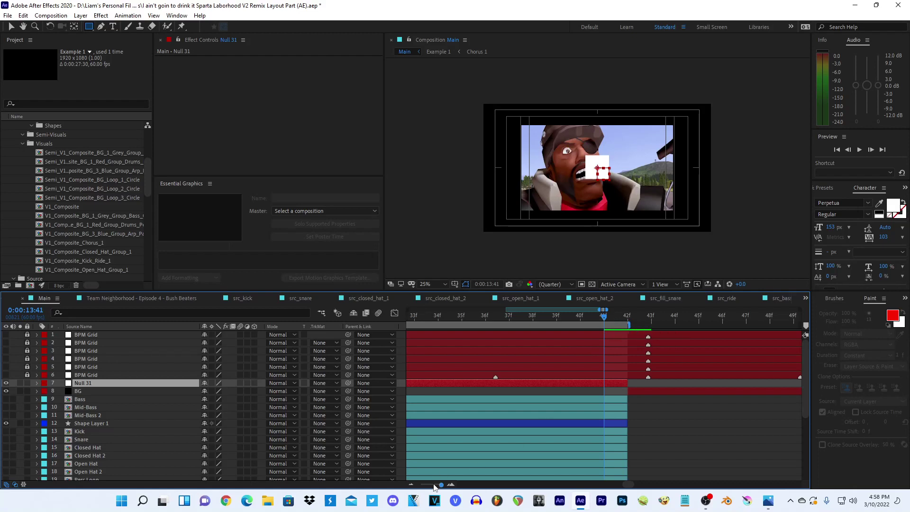
pyautogui.moveTo(441, 485); pyautogui.dragTo(425, 484)
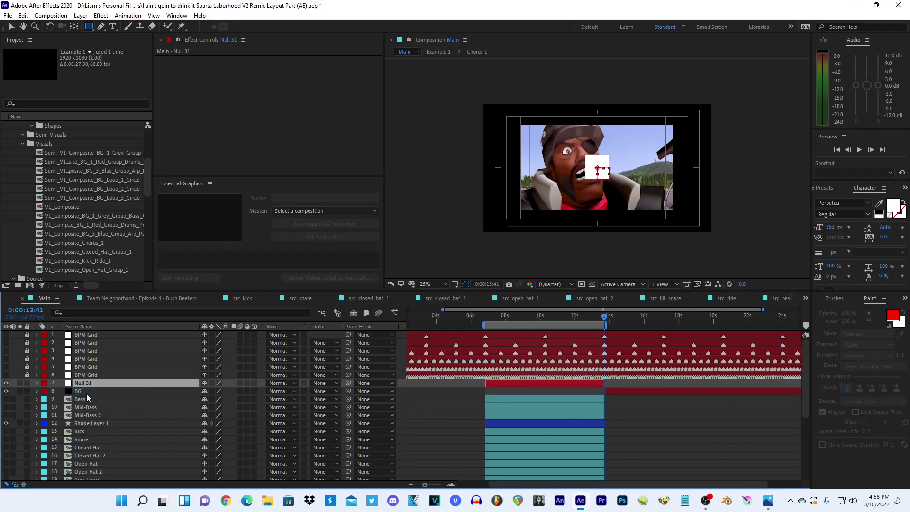
pyautogui.click(451, 418)
pyautogui.scroll(-4, 442, 423)
pyautogui.scroll(-3, 451, 428)
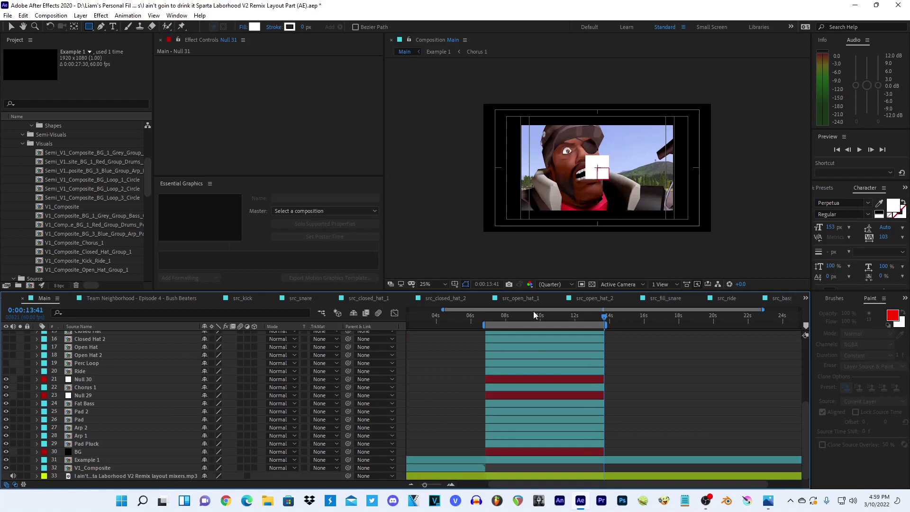
pyautogui.moveTo(518, 313); pyautogui.dragTo(519, 317)
pyautogui.scroll(4, 509, 398)
pyautogui.click(491, 321)
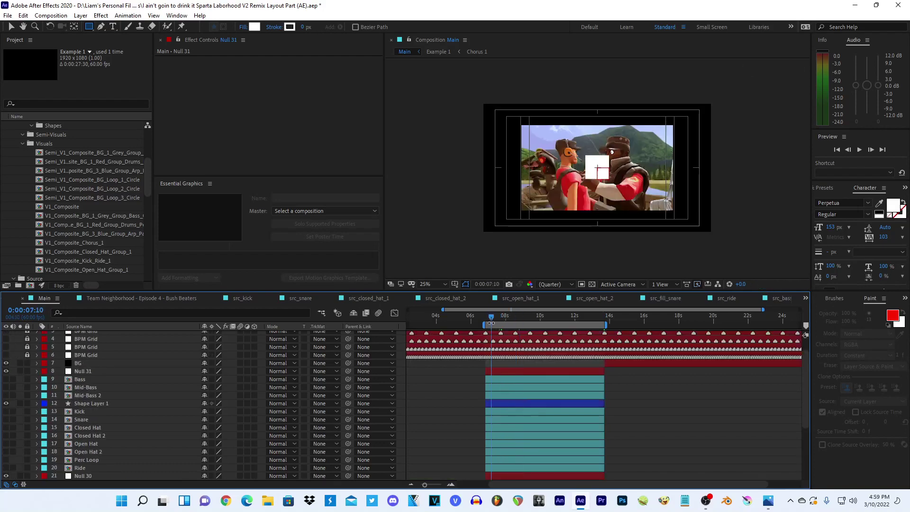
pyautogui.click(768, 501)
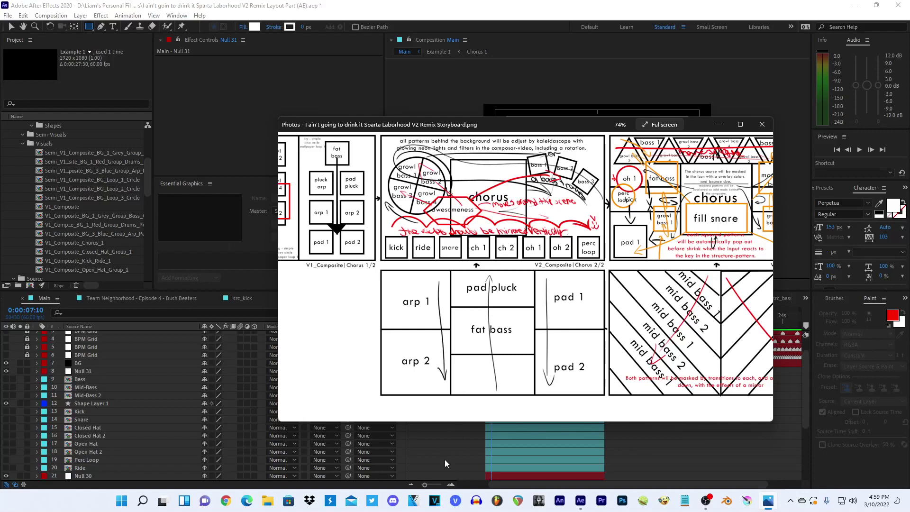
pyautogui.click(445, 458)
pyautogui.scroll(-2, 429, 452)
pyautogui.scroll(-2, 400, 433)
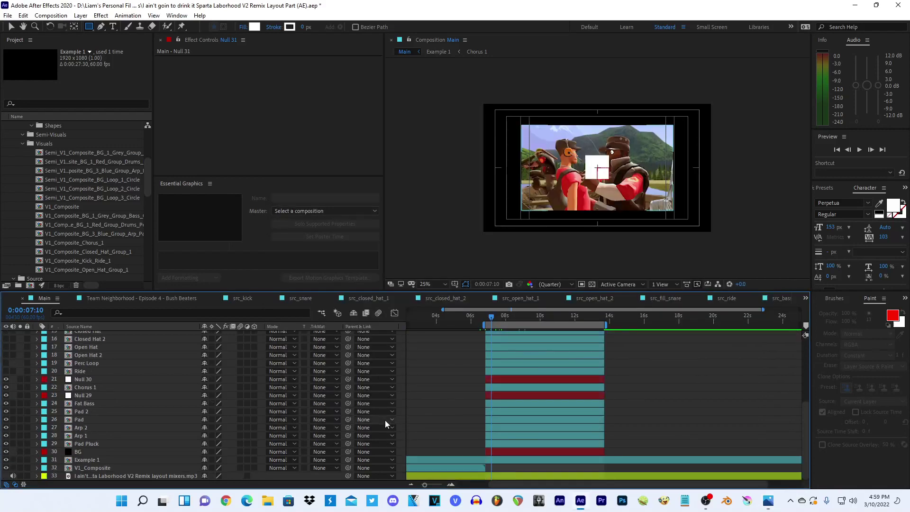
# - Copy the four Growl Bass layers from Example 1 and paste them above Null 31 in Main
pyautogui.doubleClick(84, 460)
pyautogui.scroll(-3, 147, 386)
pyautogui.scroll(3, 109, 389)
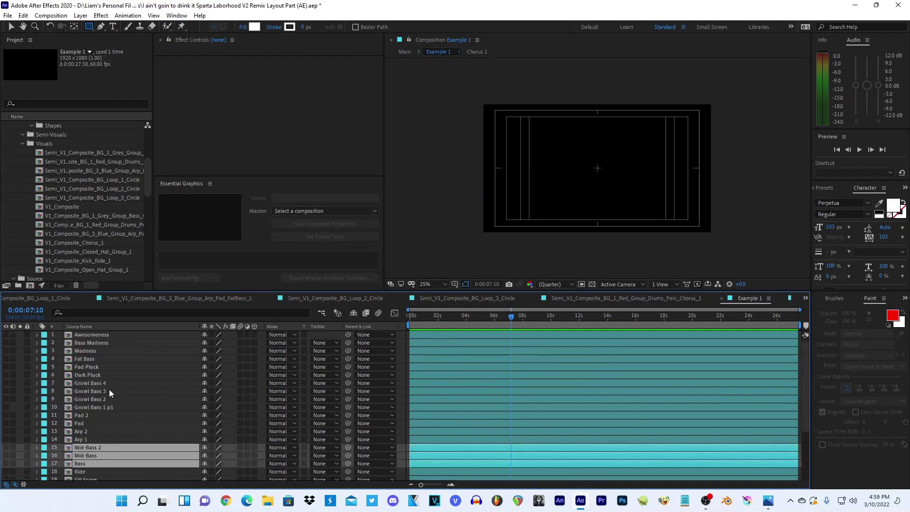
pyautogui.click(105, 407)
pyautogui.keyDown('shift'); pyautogui.click(94, 384); pyautogui.keyUp('shift')
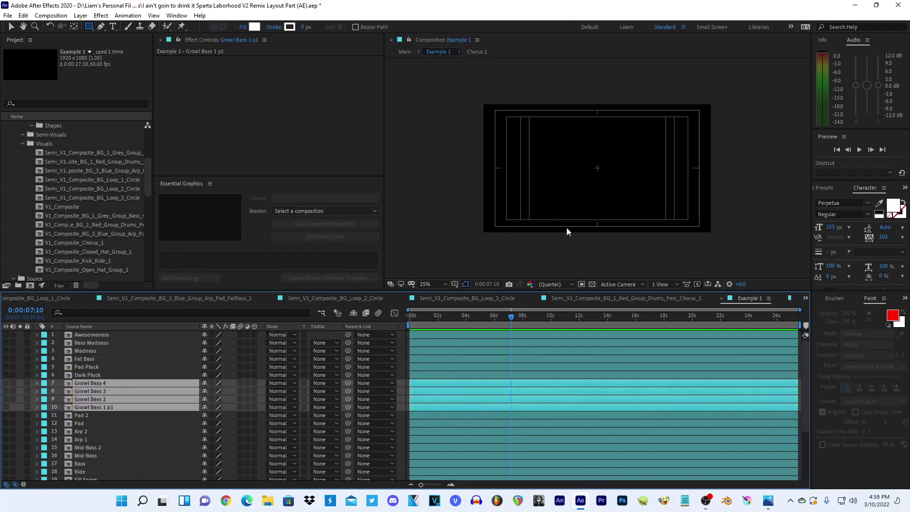
pyautogui.click(410, 56)
pyautogui.click(117, 391)
pyautogui.hotkey('ctrl', 'v')
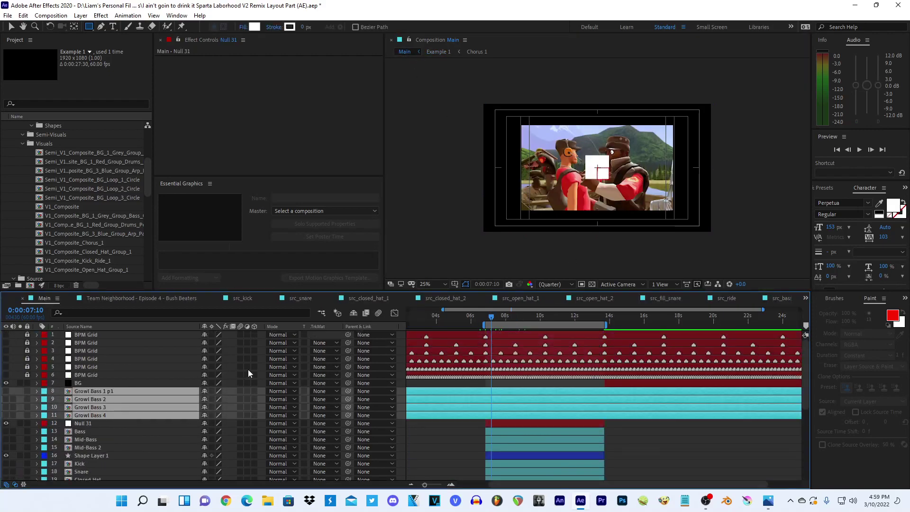
# - Trim the Growl Bass layers to start at 6:50 and end at 13:41
pyautogui.moveTo(490, 318); pyautogui.dragTo(487, 317)
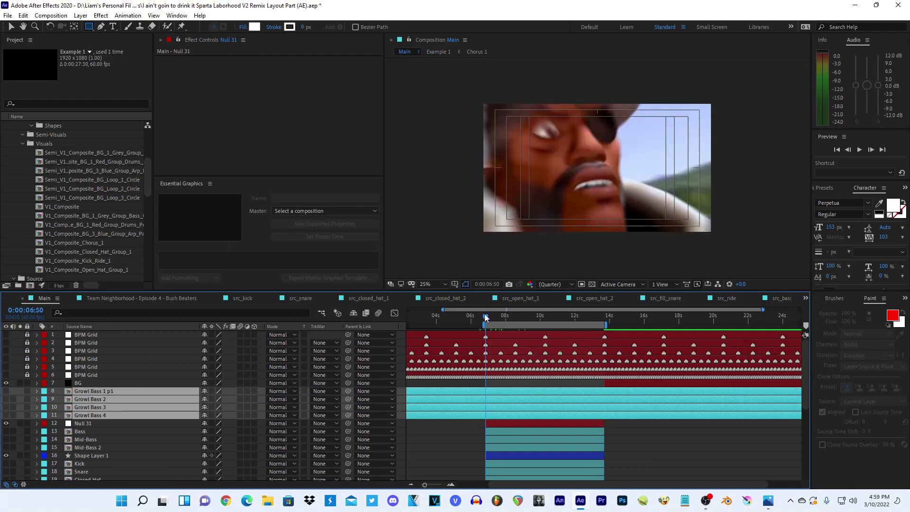
pyautogui.press('[')
pyautogui.click(605, 317)
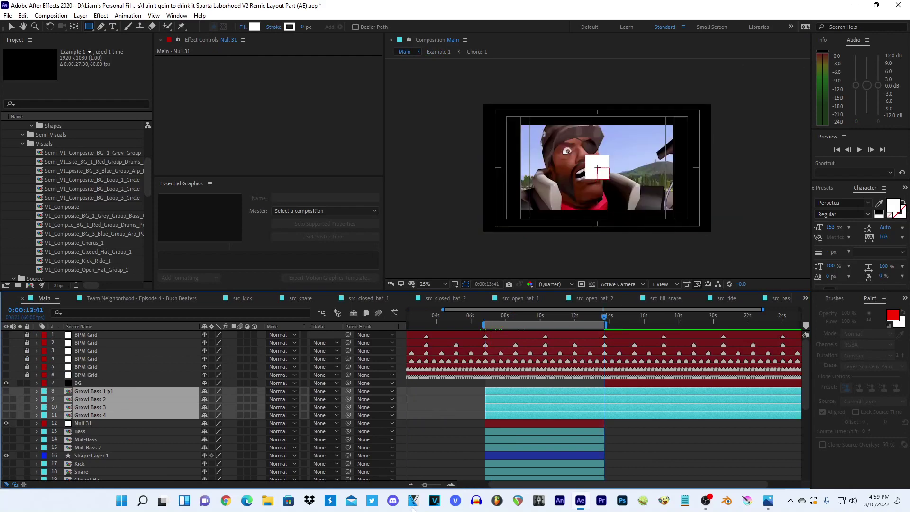
pyautogui.click(451, 485)
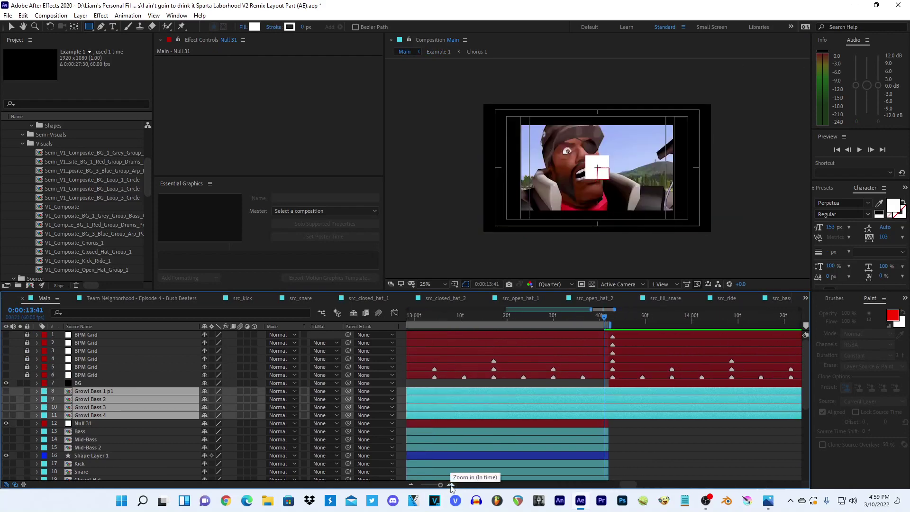
pyautogui.hotkey('alt', ']')
pyautogui.moveTo(440, 485); pyautogui.dragTo(425, 485)
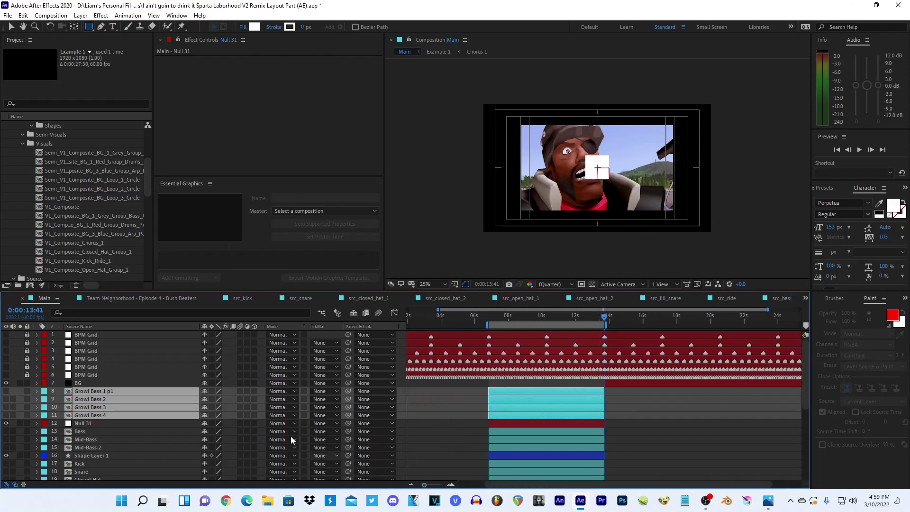
pyautogui.click(102, 391)
pyautogui.click(506, 317)
pyautogui.moveTo(498, 320); pyautogui.dragTo(488, 307)
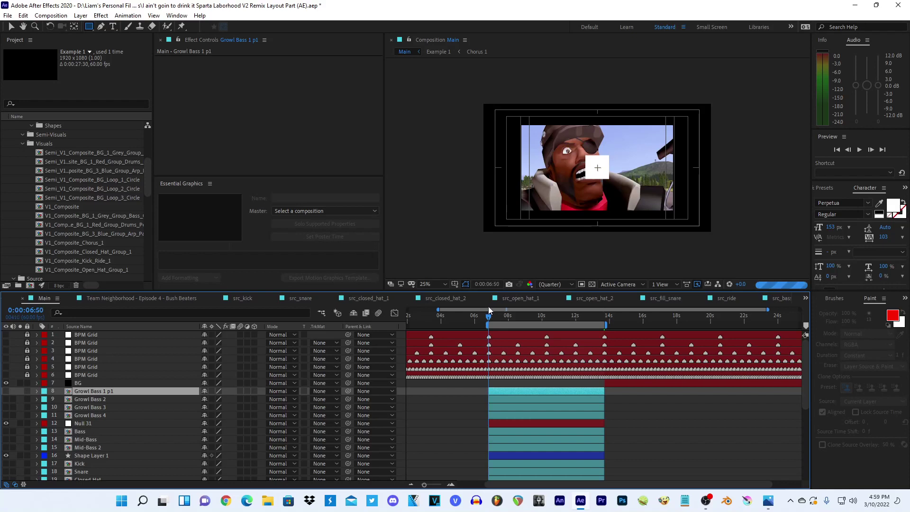
# - Create Null 32 above Growl Bass 1 p1 and trim it to 6:50–13:41
pyautogui.hotkey('ctrl', 'alt', 'shift', 'y')
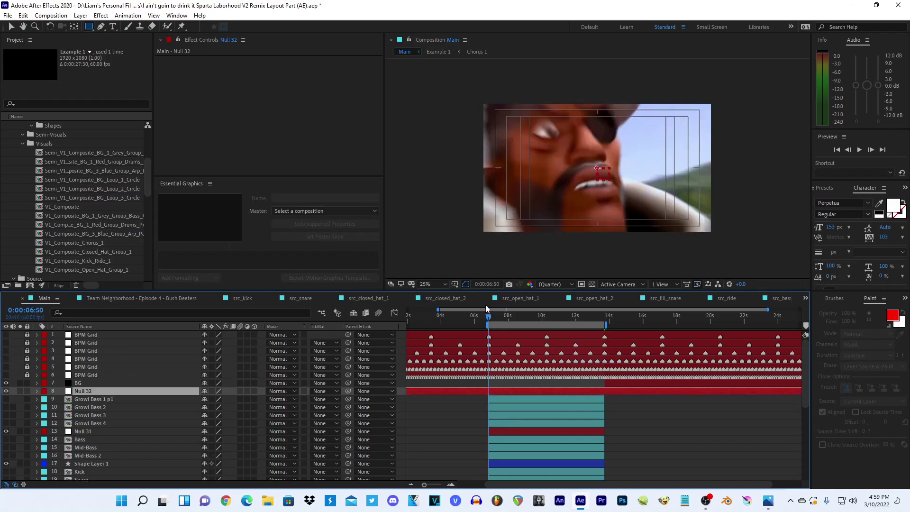
pyautogui.hotkey('alt', '[')
pyautogui.click(605, 317)
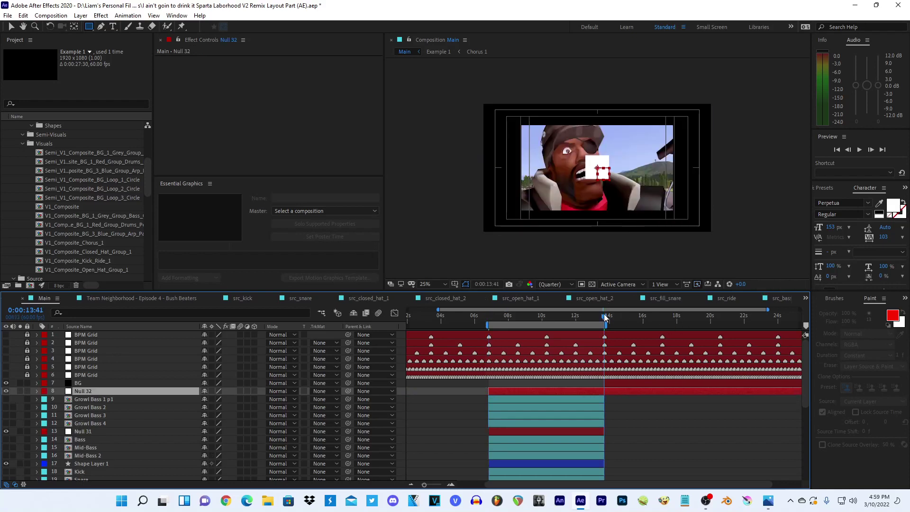
pyautogui.hotkey('alt', ']')
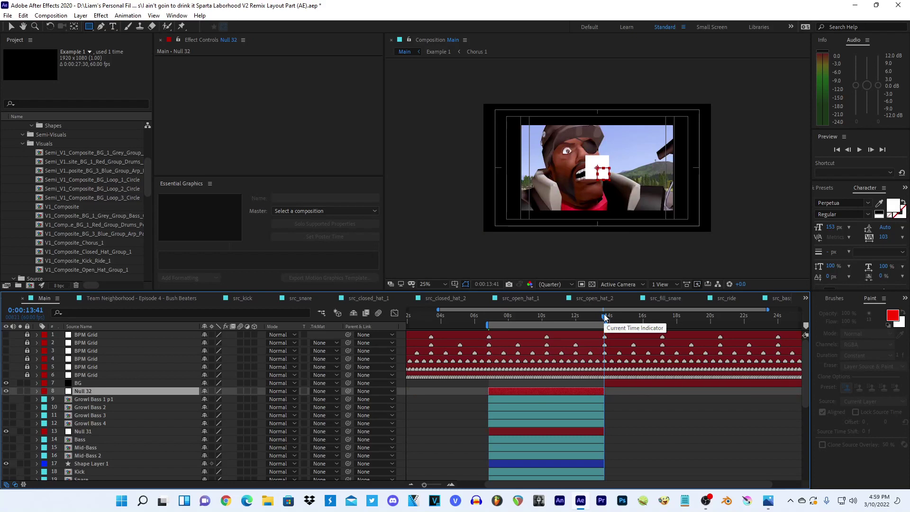
pyautogui.scroll(-2, 600, 351)
pyautogui.scroll(-2, 596, 358)
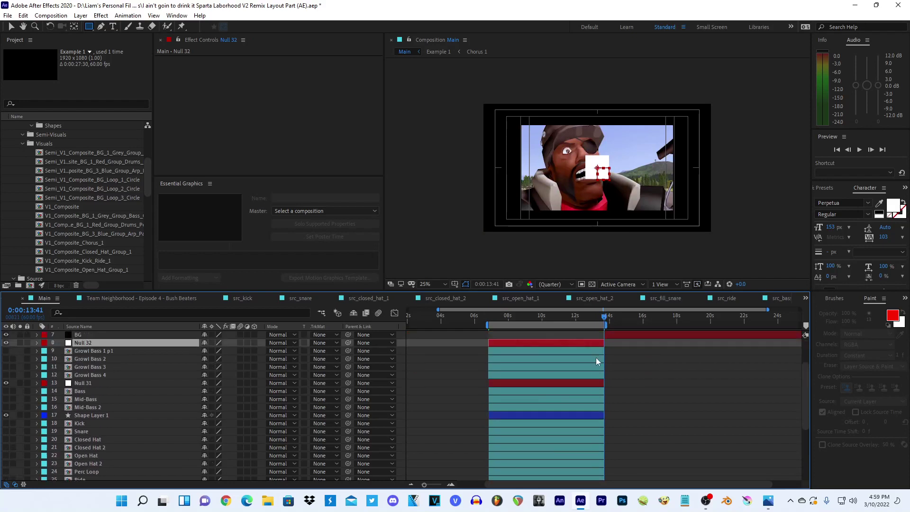
pyautogui.click(495, 321)
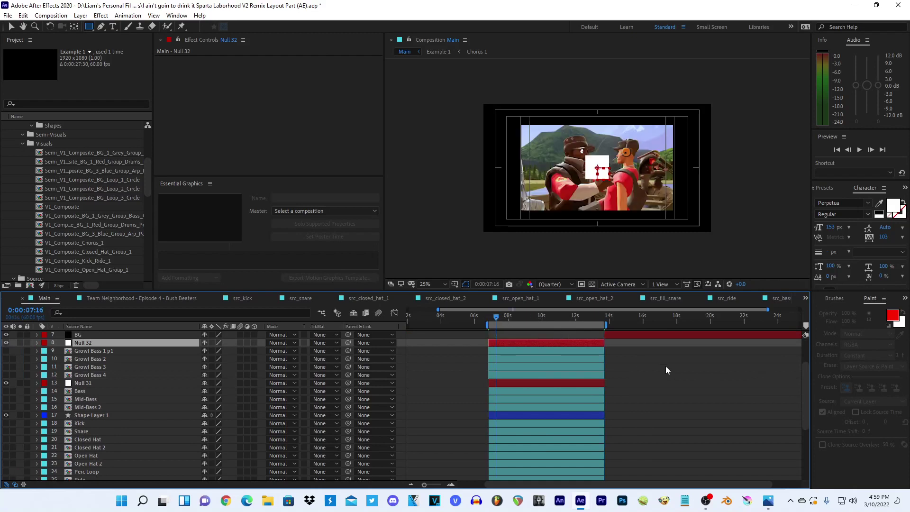
pyautogui.scroll(1, 680, 389)
pyautogui.click(769, 501)
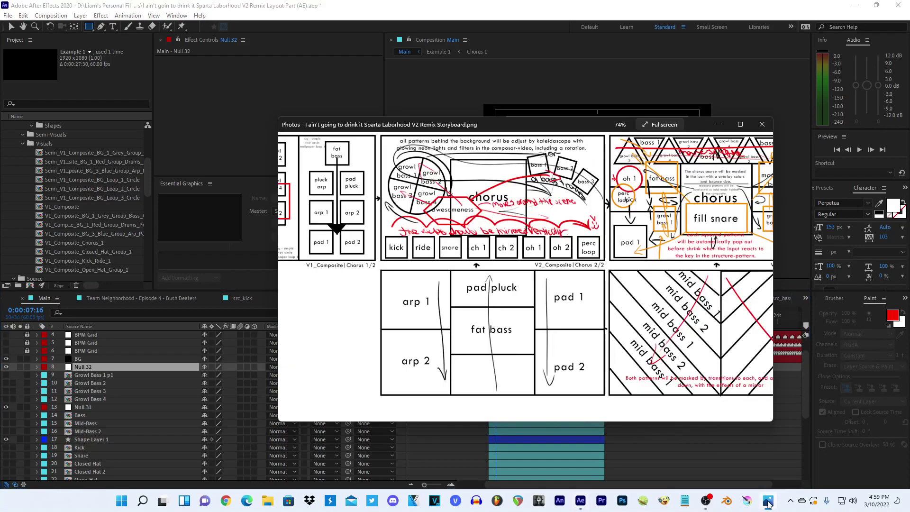
# - Bring the Awesomeness layer from Example 1 into Main, placed below the BPM Grid layers
pyautogui.click(715, 461)
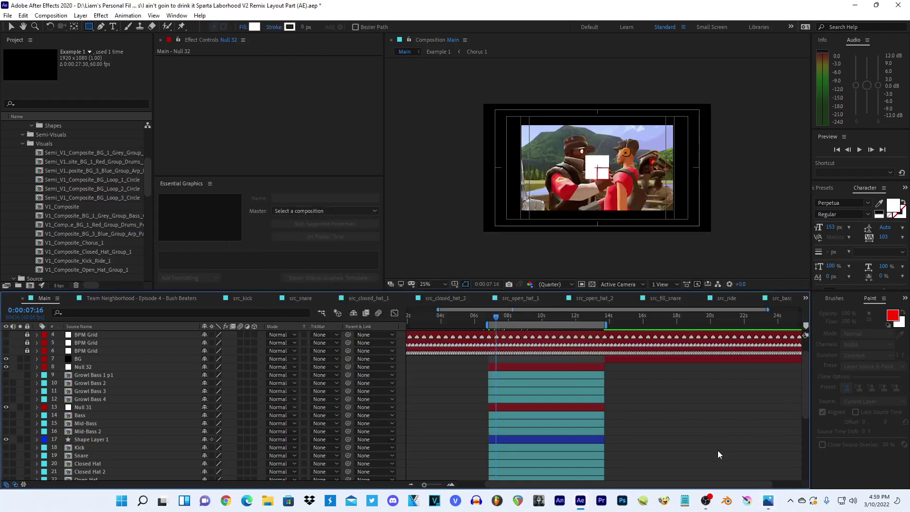
pyautogui.scroll(-5, 109, 432)
pyautogui.scroll(-5, 109, 431)
pyautogui.click(81, 452)
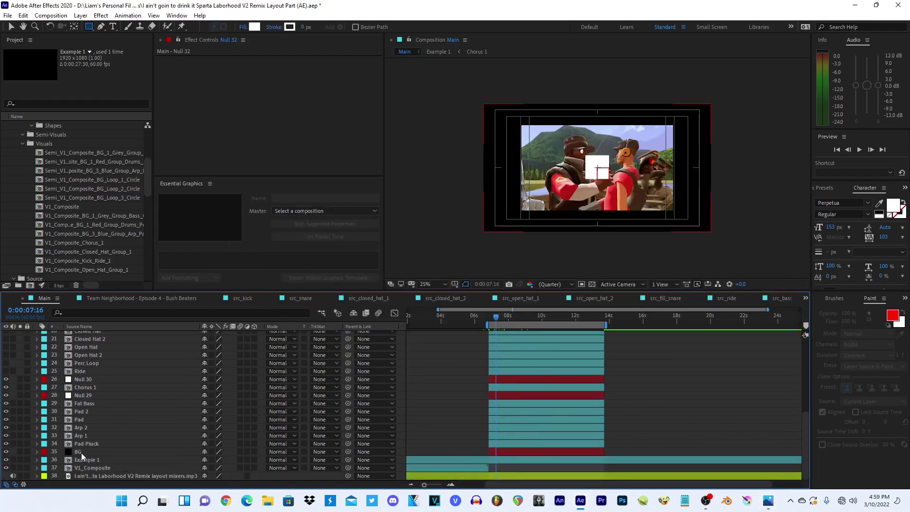
pyautogui.doubleClick(85, 460)
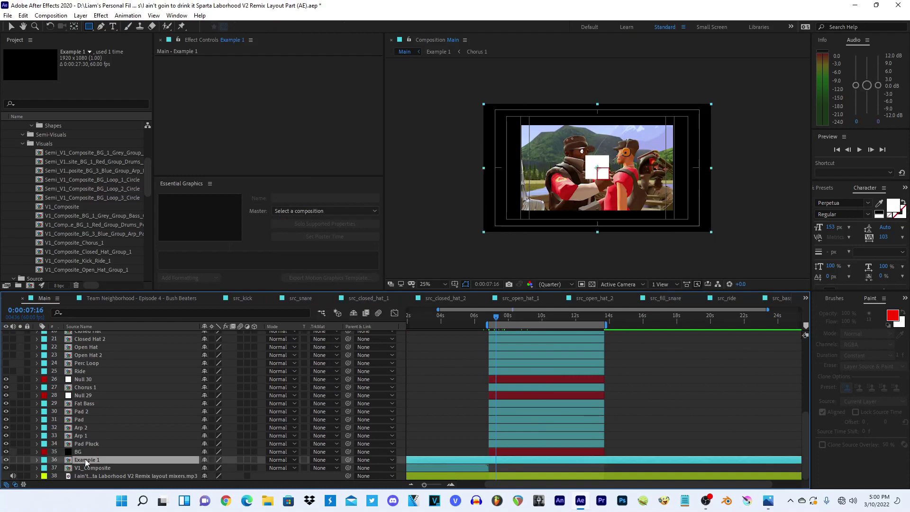
pyautogui.click(89, 335)
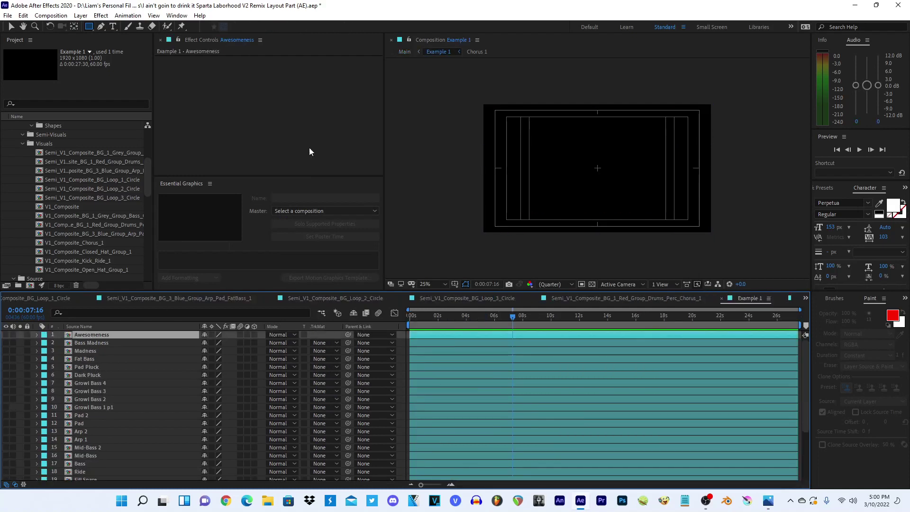
pyautogui.click(405, 52)
pyautogui.click(464, 364)
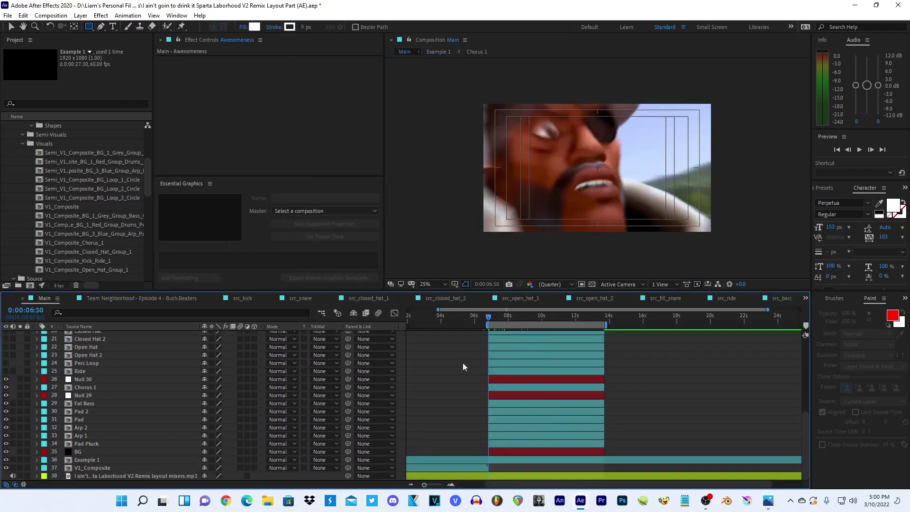
pyautogui.scroll(5, 463, 363)
pyautogui.moveTo(181, 344); pyautogui.dragTo(192, 386)
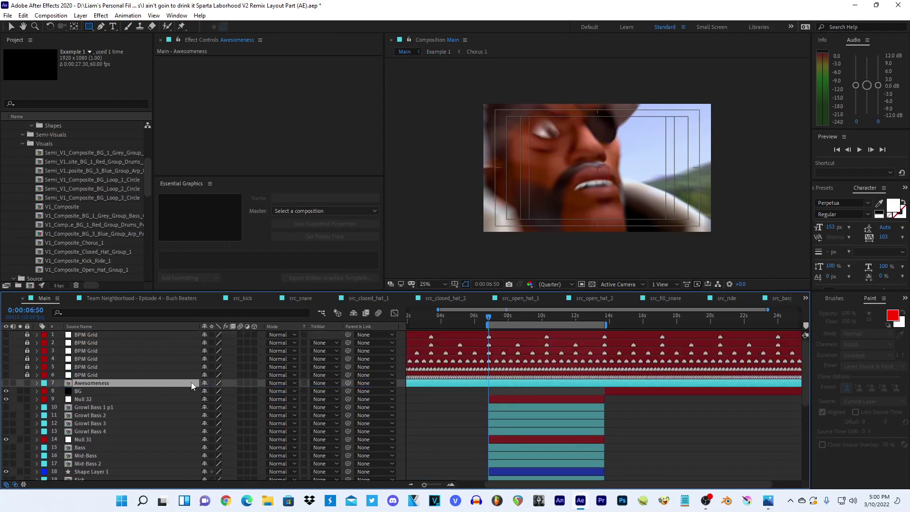
# - Make Awesomeness visible and trim it to start at 6:50 and end at the chorus end
pyautogui.hotkey('alt', '[')
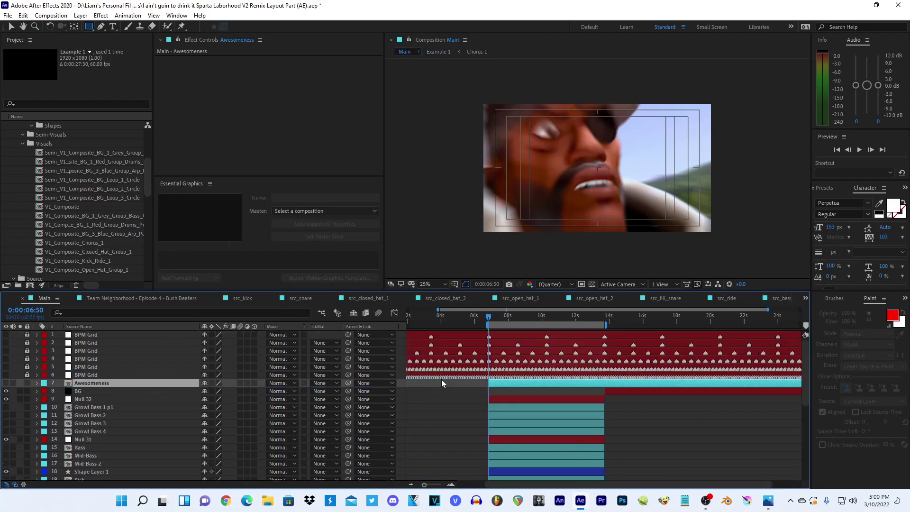
pyautogui.click(6, 384)
pyautogui.click(511, 316)
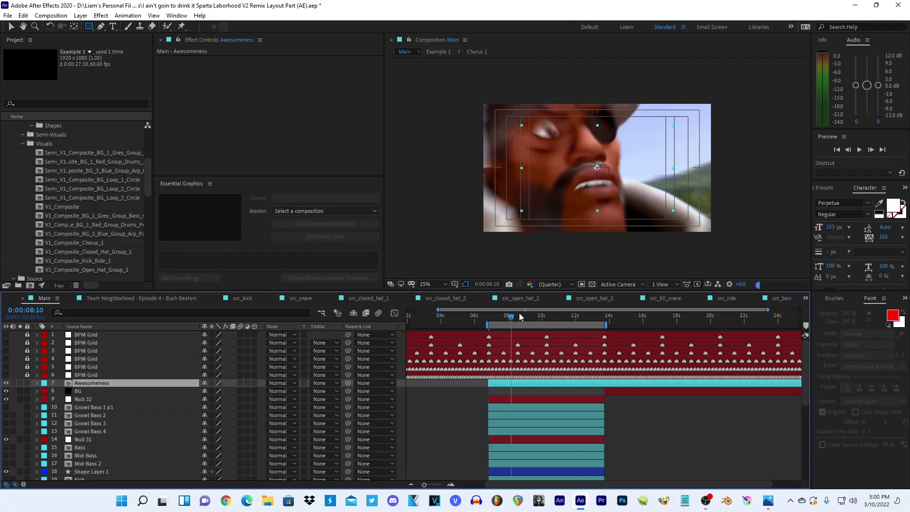
pyautogui.moveTo(602, 318); pyautogui.dragTo(606, 319)
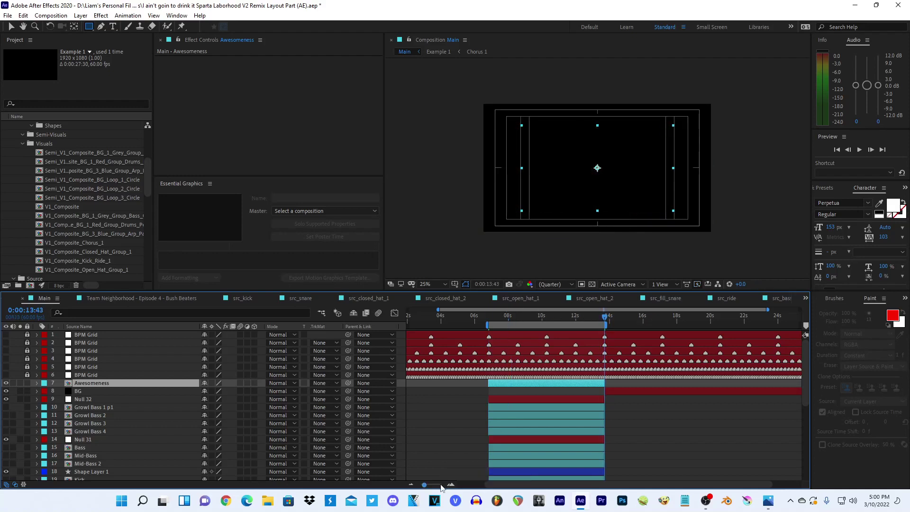
pyautogui.press(';')
pyautogui.moveTo(629, 384); pyautogui.dragTo(580, 384)
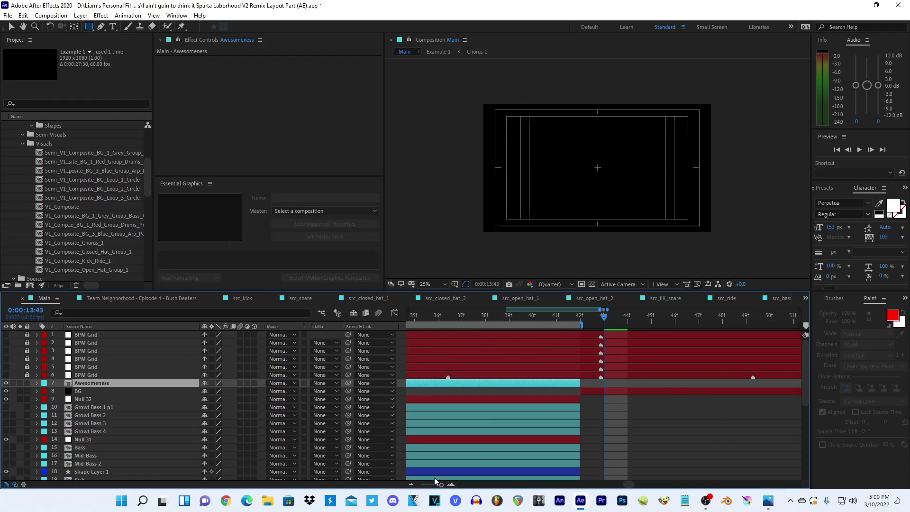
pyautogui.moveTo(441, 485); pyautogui.dragTo(429, 485)
pyautogui.click(455, 318)
pyautogui.moveTo(454, 319); pyautogui.dragTo(446, 317)
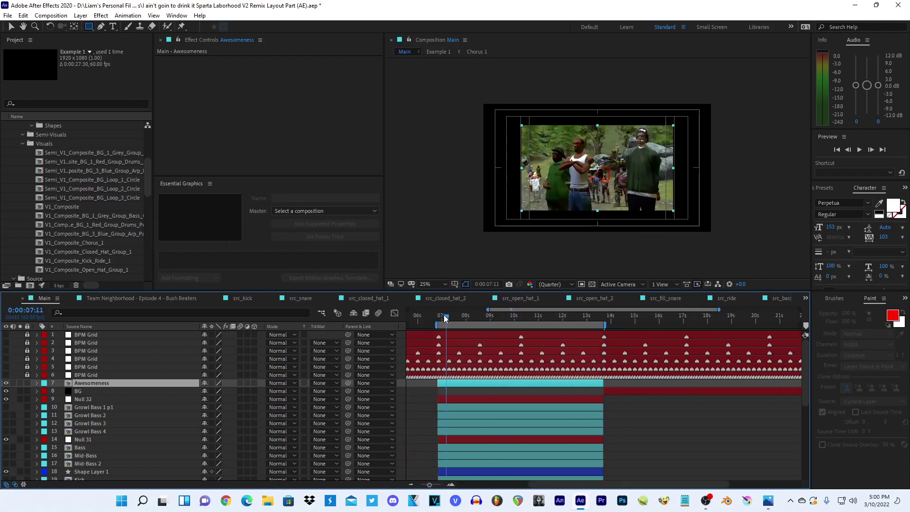
# - Enable time remapping on Awesomeness, solo it, show safe guides and scrub to about 9 seconds
pyautogui.hotkey('ctrl', 'alt', 't')
pyautogui.click(20, 383)
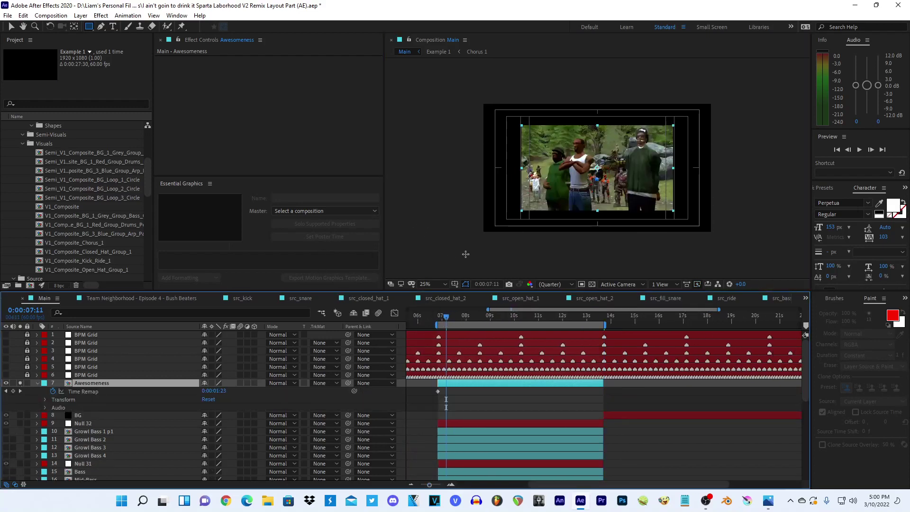
pyautogui.press('v')
pyautogui.click(456, 219)
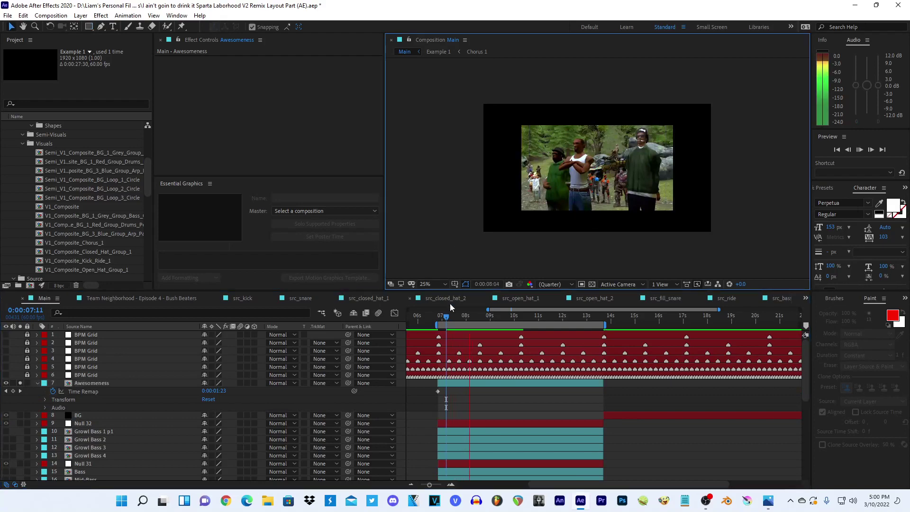
pyautogui.press("'")
pyautogui.moveTo(455, 323); pyautogui.dragTo(514, 317)
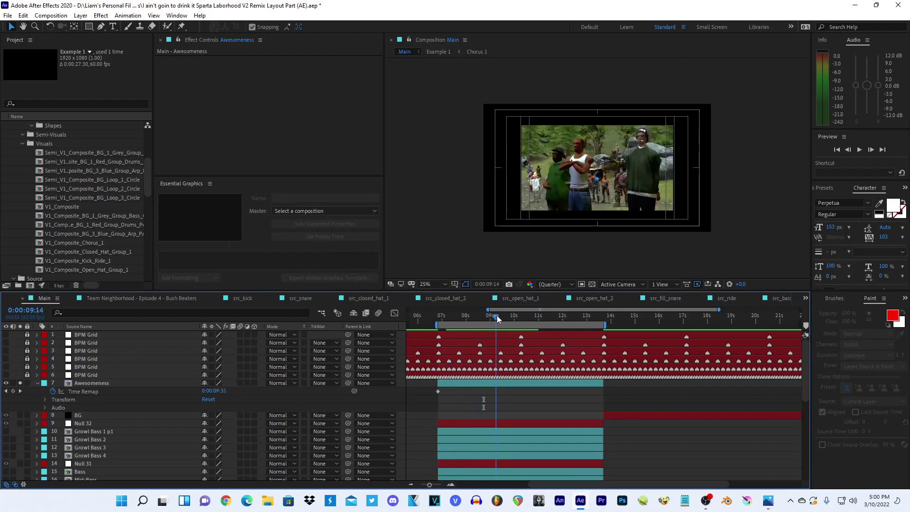
pyautogui.doubleClick(474, 383)
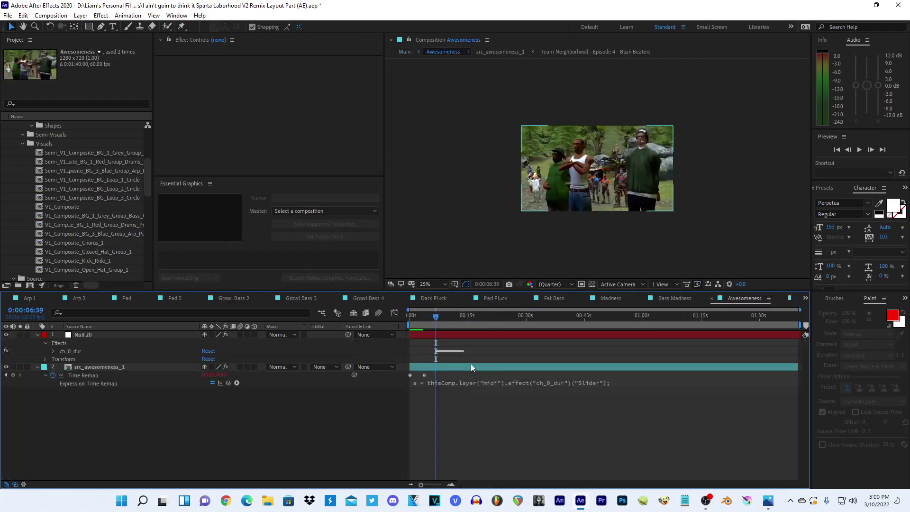
pyautogui.click(439, 485)
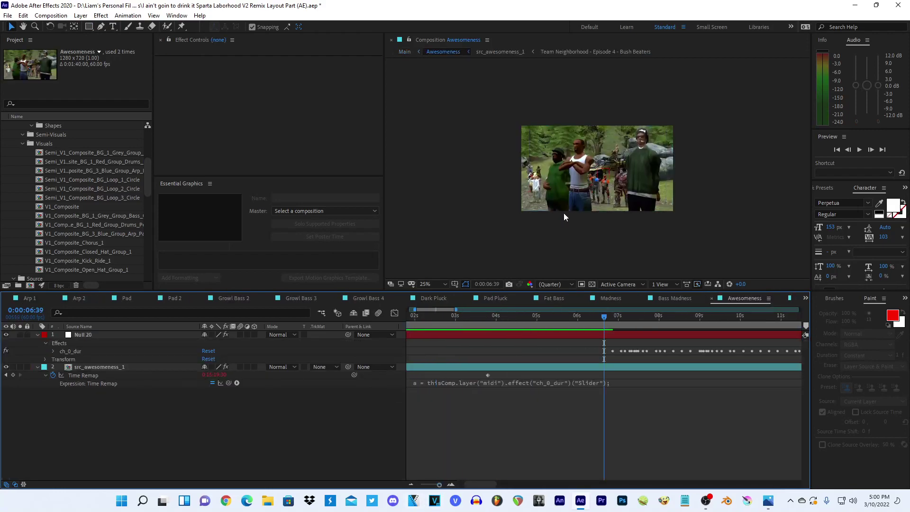
pyautogui.click(404, 51)
pyautogui.press('space')
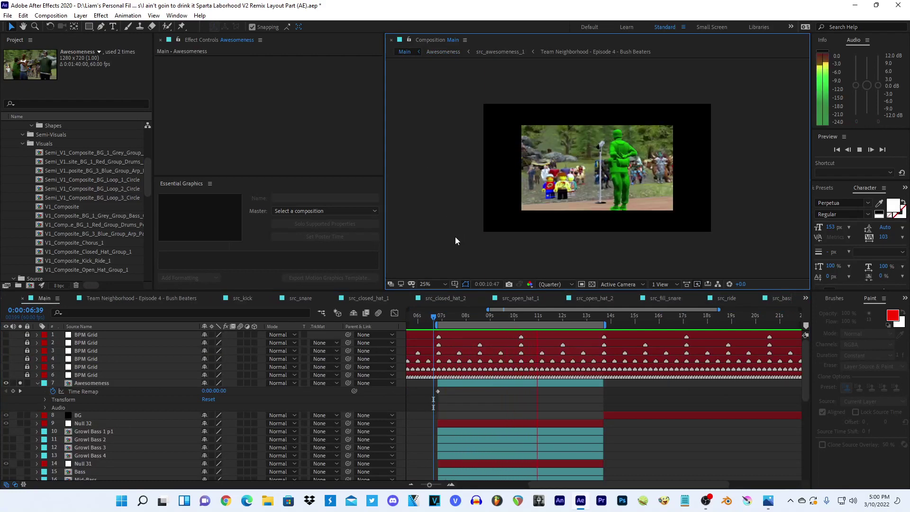
pyautogui.press('space')
pyautogui.click(459, 324)
pyautogui.moveTo(459, 324); pyautogui.dragTo(489, 324)
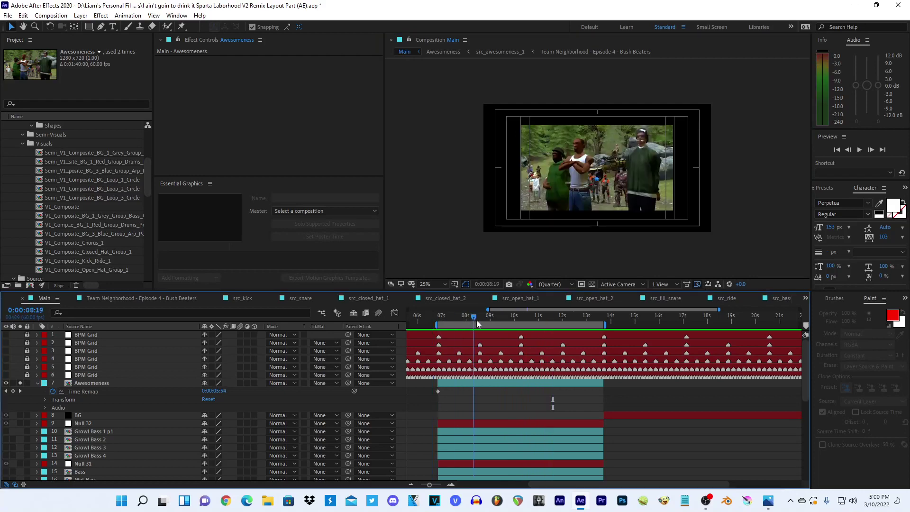
pyautogui.doubleClick(516, 384)
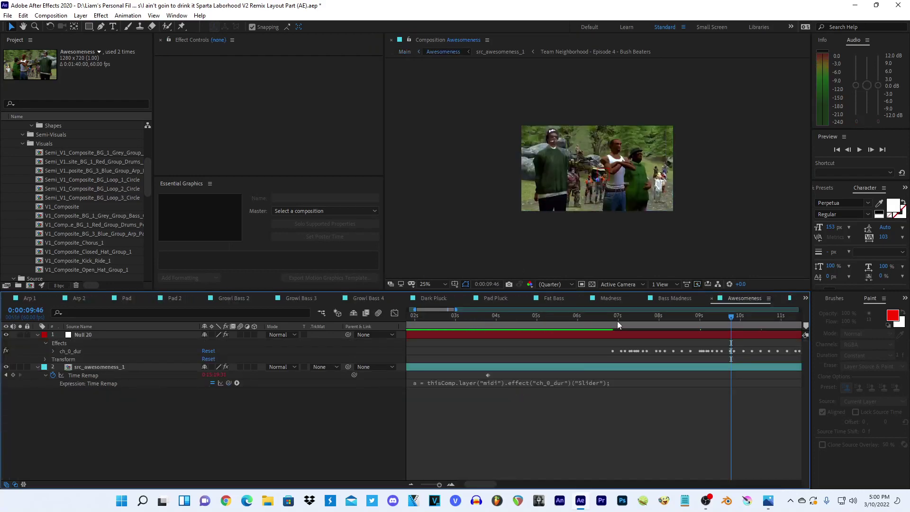
pyautogui.click(601, 317)
pyautogui.click(521, 230)
pyautogui.press('space')
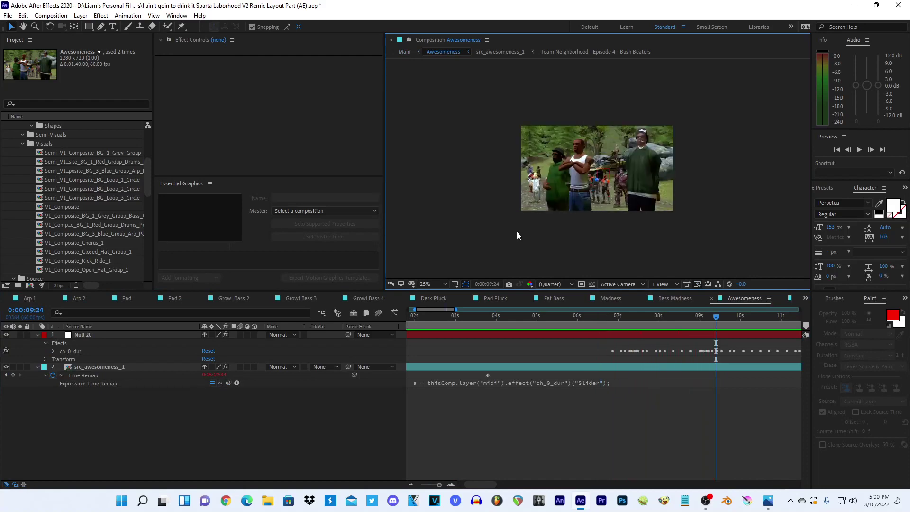
pyautogui.hotkey('ctrl', 'k')
# - Close Composition Settings, return to Main and remove Awesomeness's time remapping
pyautogui.click(426, 424)
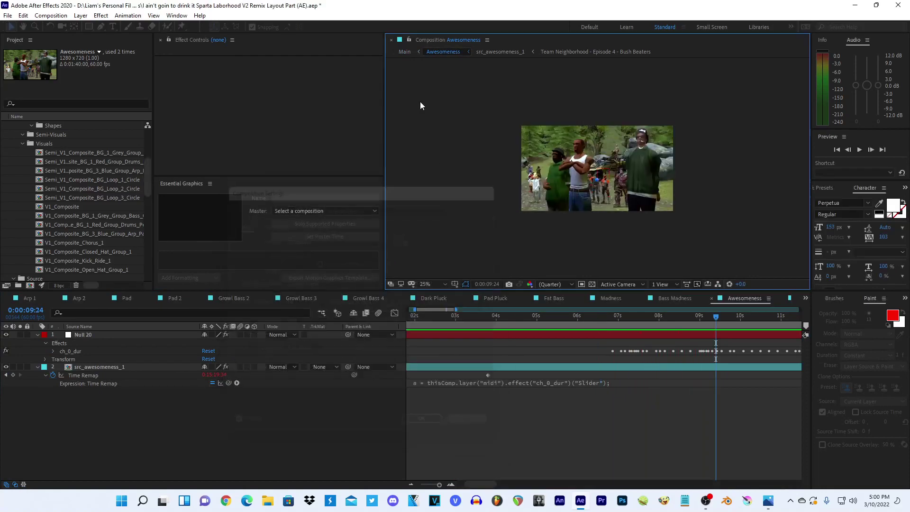
pyautogui.click(404, 51)
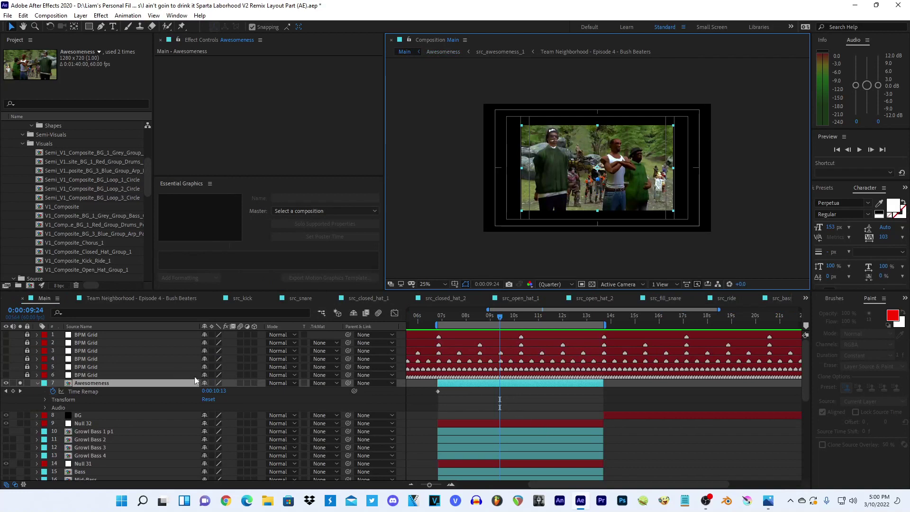
pyautogui.click(411, 484)
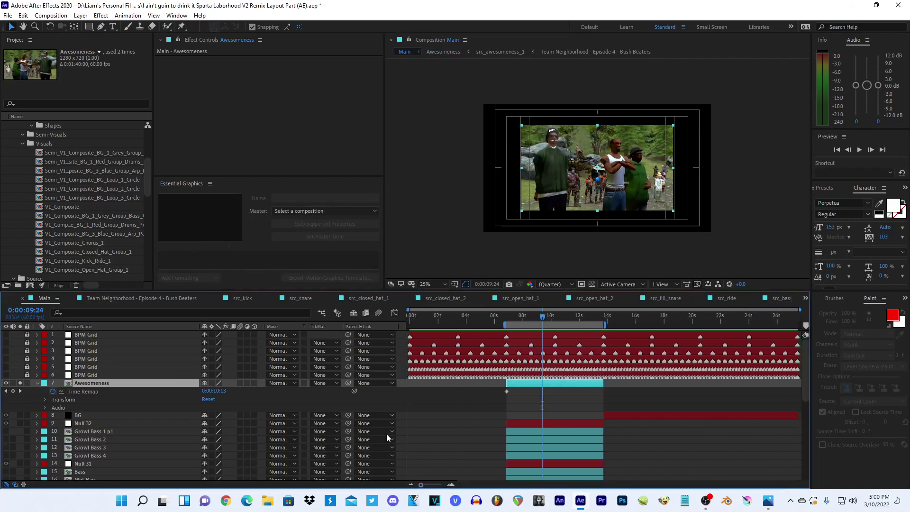
pyautogui.click(51, 392)
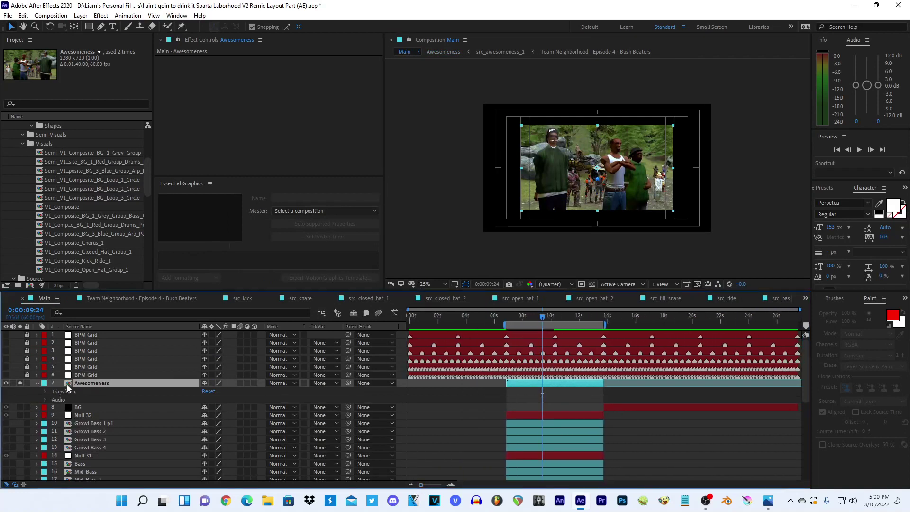
pyautogui.click(506, 316)
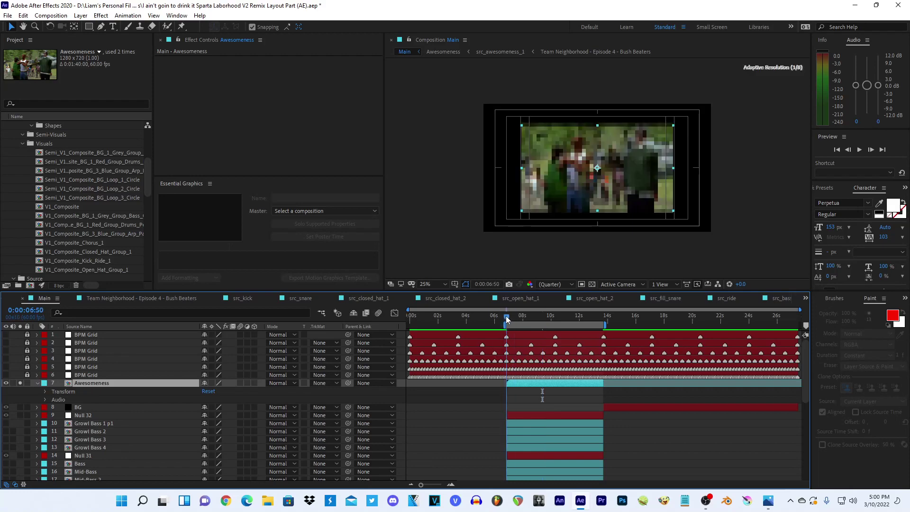
# - Slide Awesomeness to start at 0 seconds, then delete it and replay the preview
pyautogui.click(474, 232)
pyautogui.press('space')
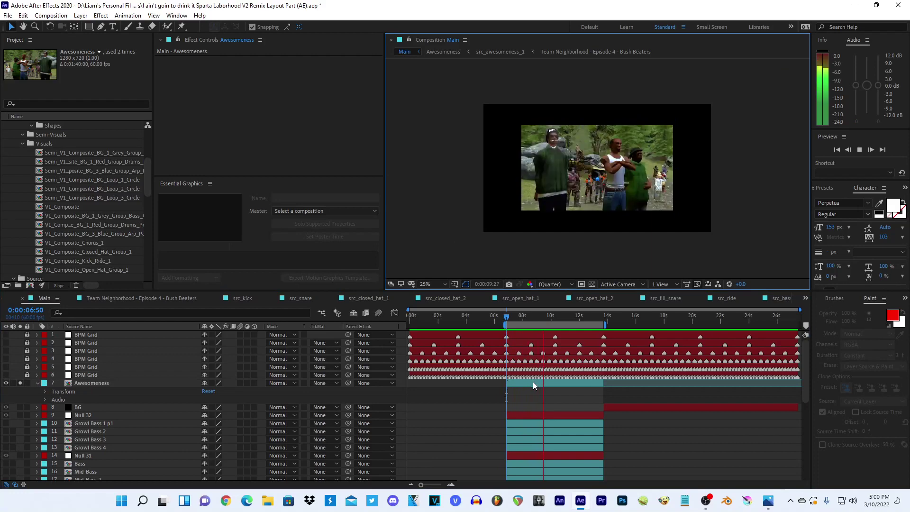
pyautogui.moveTo(534, 386); pyautogui.dragTo(438, 385)
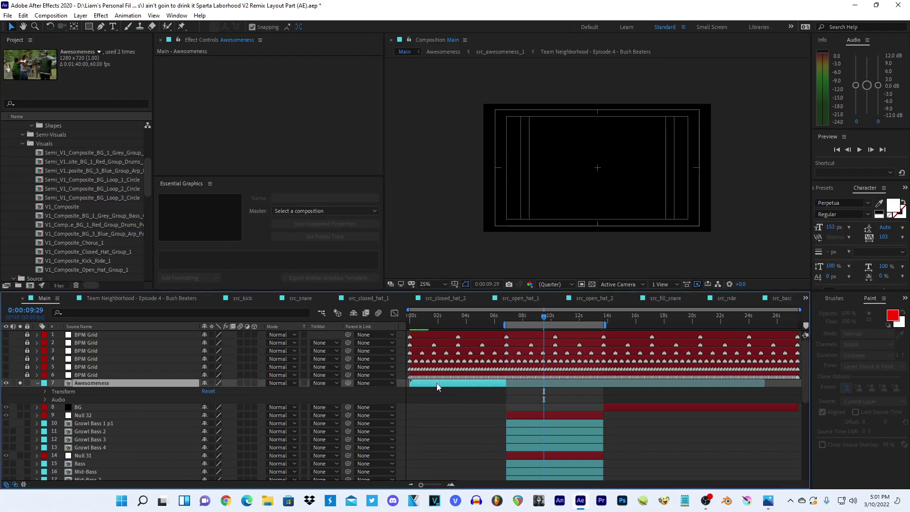
pyautogui.press('Delete')
pyautogui.press('space')
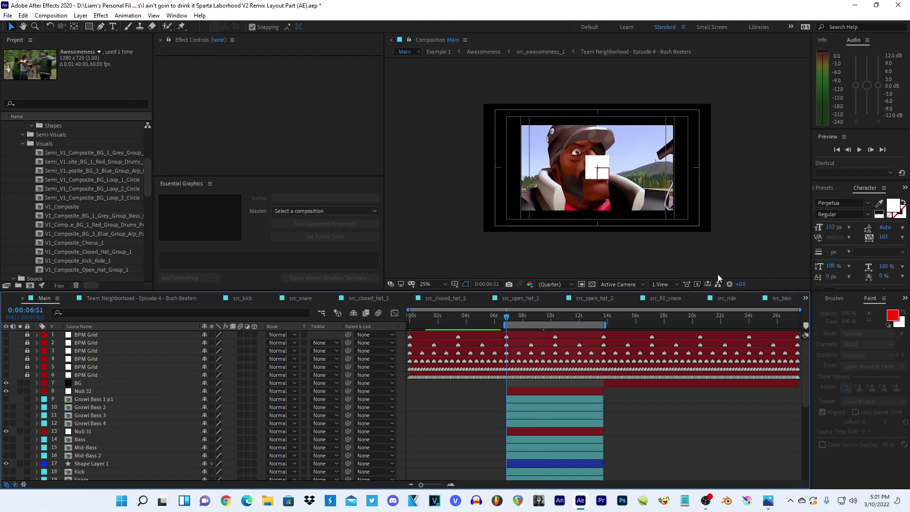
# - Turn on Awesomeness in Example 1, then paste it into Main below the sixth BPM Grid layer
pyautogui.click(441, 52)
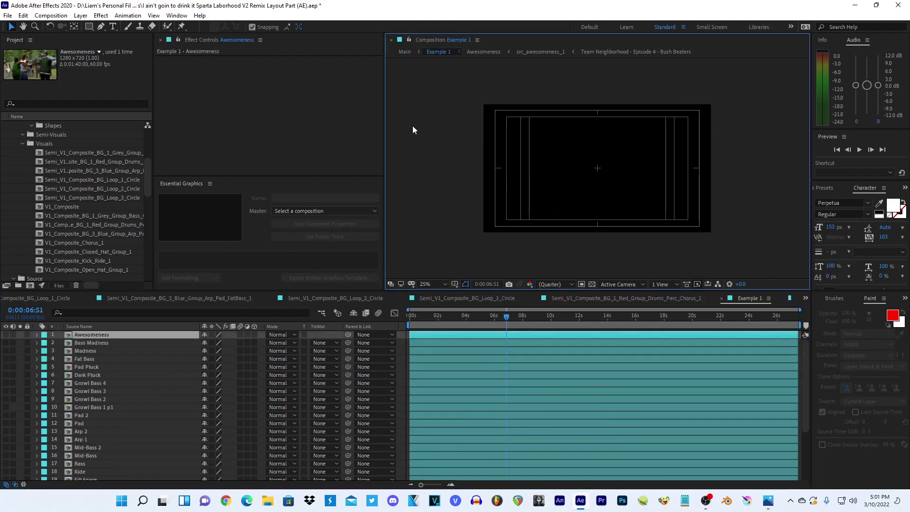
pyautogui.click(6, 335)
pyautogui.moveTo(443, 322); pyautogui.dragTo(544, 323)
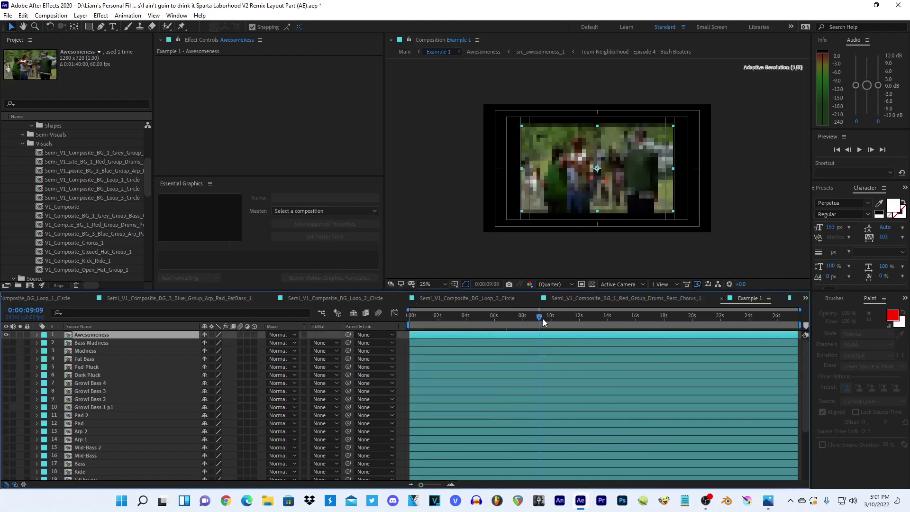
pyautogui.moveTo(544, 322); pyautogui.dragTo(615, 323)
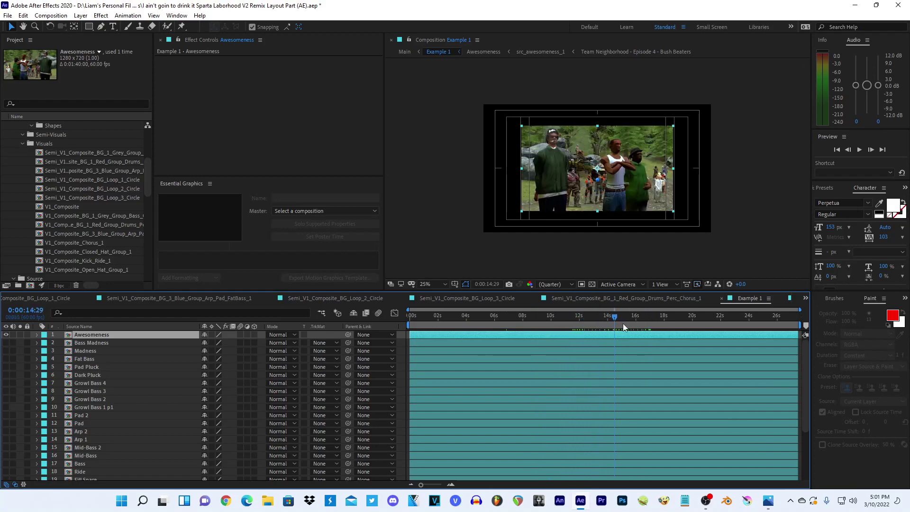
pyautogui.click(406, 52)
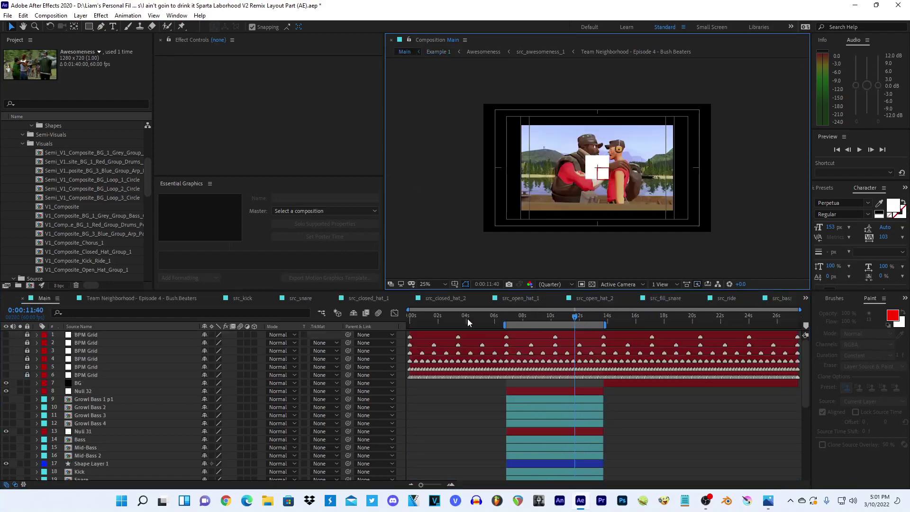
pyautogui.hotkey('ctrl', '/')
pyautogui.moveTo(152, 344); pyautogui.dragTo(152, 385)
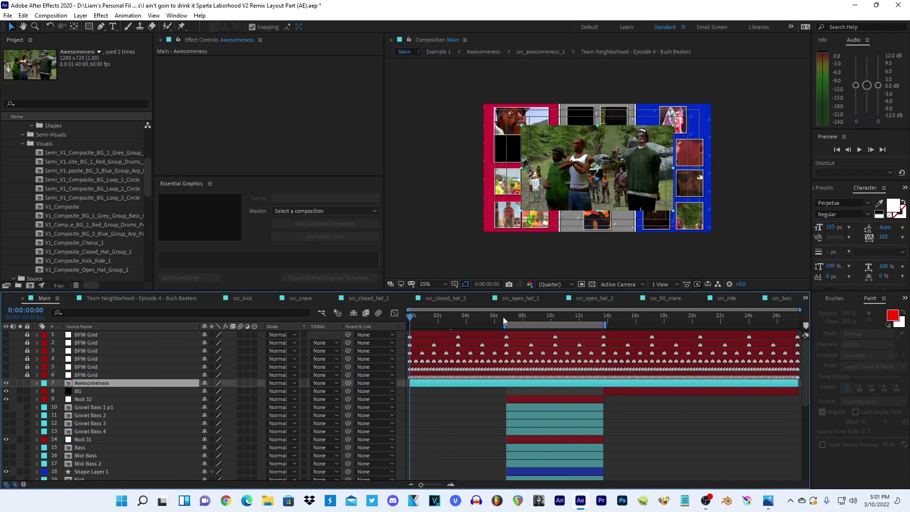
pyautogui.click(507, 317)
pyautogui.click(495, 247)
# - Preview Main and make the Awesomeness layer start at 0:00:06:50, undoing a wrong end trim
pyautogui.press('space')
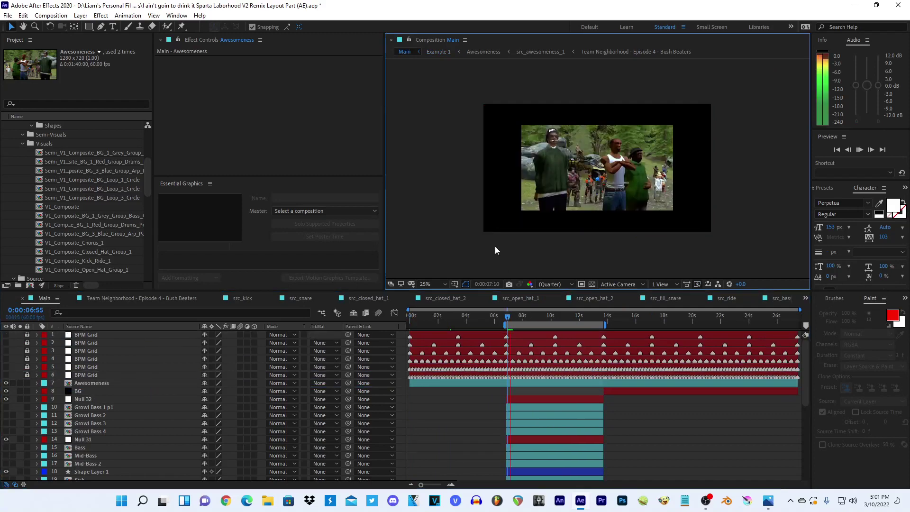
pyautogui.moveTo(519, 317); pyautogui.dragTo(506, 321)
pyautogui.click(512, 384)
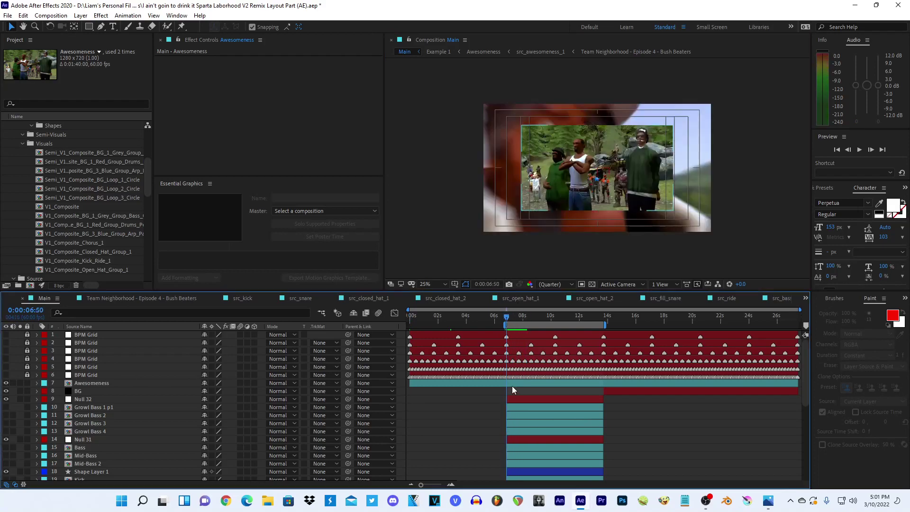
pyautogui.hotkey('alt', ']')
pyautogui.hotkey('ctrl', 'z')
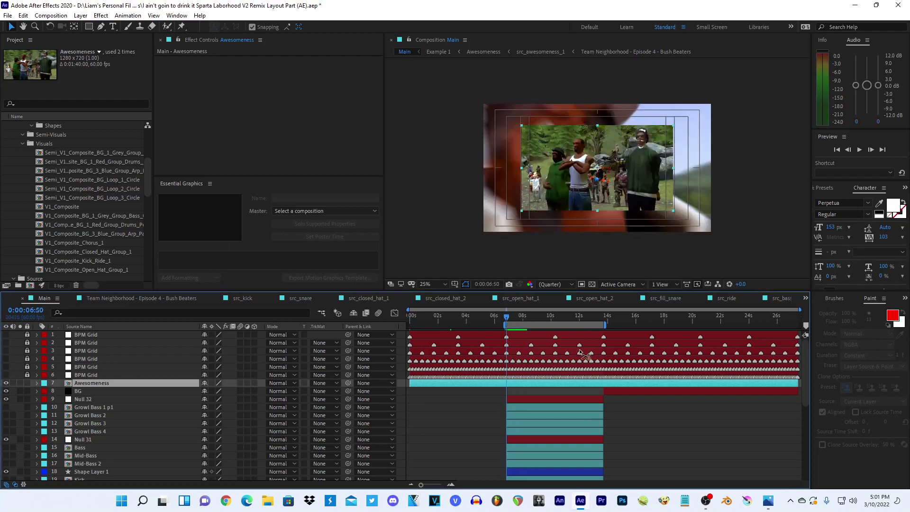
pyautogui.hotkey('alt', '[')
# - Trim the Awesomeness layer to the chorus span, roughly 6:50 to 13:41
pyautogui.click(481, 243)
pyautogui.press('space')
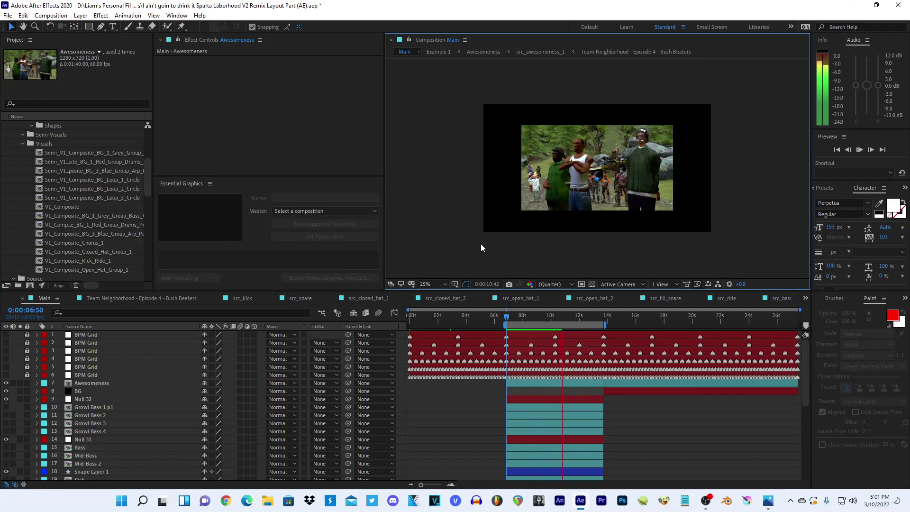
pyautogui.press('space')
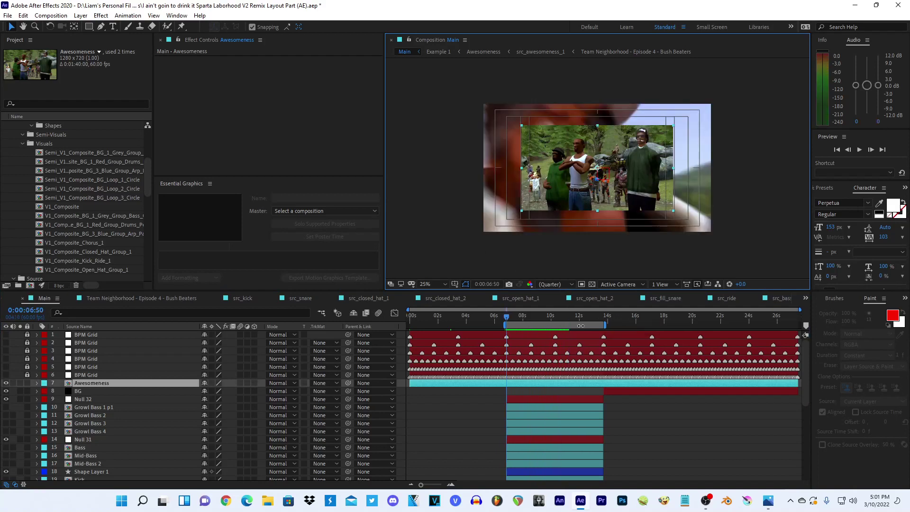
pyautogui.moveTo(410, 384); pyautogui.dragTo(507, 385)
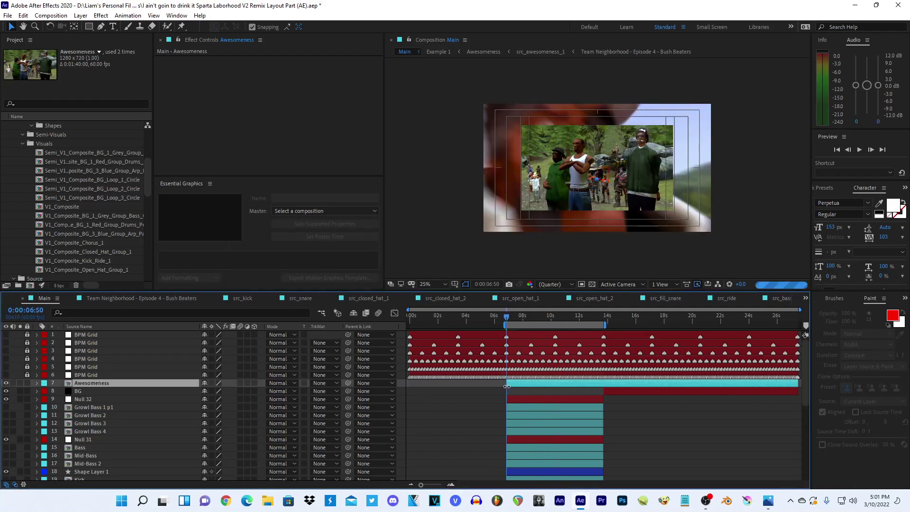
pyautogui.moveTo(798, 383); pyautogui.dragTo(607, 394)
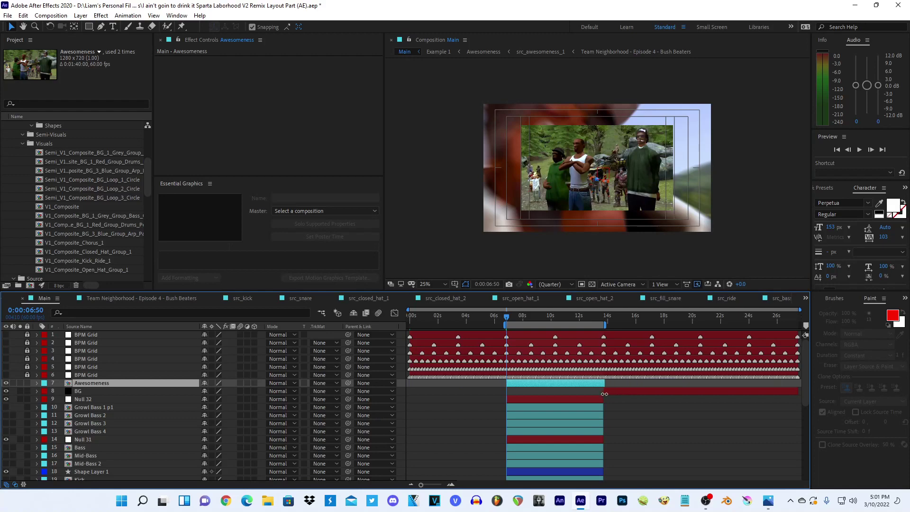
pyautogui.click(621, 402)
# - Preview the chorus, hide Awesomeness, show Growl Bass 2, hide safe-area guides, and preview Main
pyautogui.click(474, 223)
pyautogui.press('space')
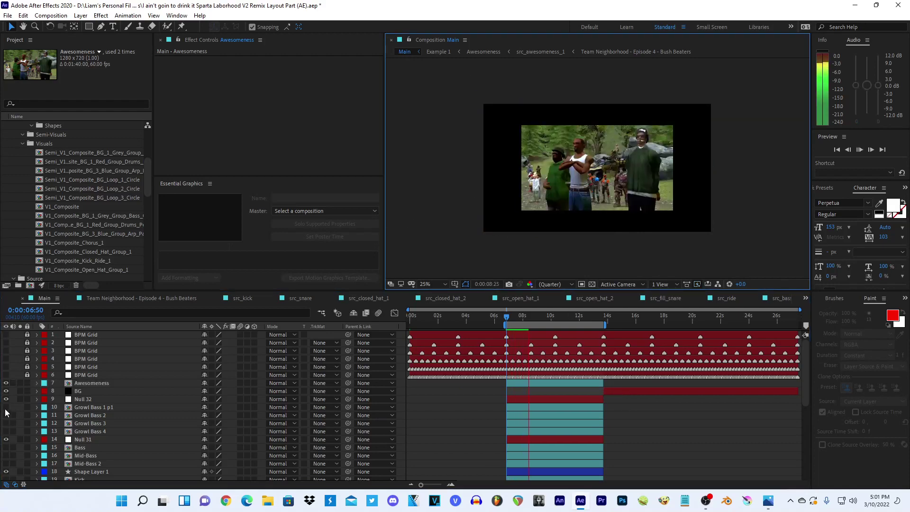
pyautogui.click(6, 383)
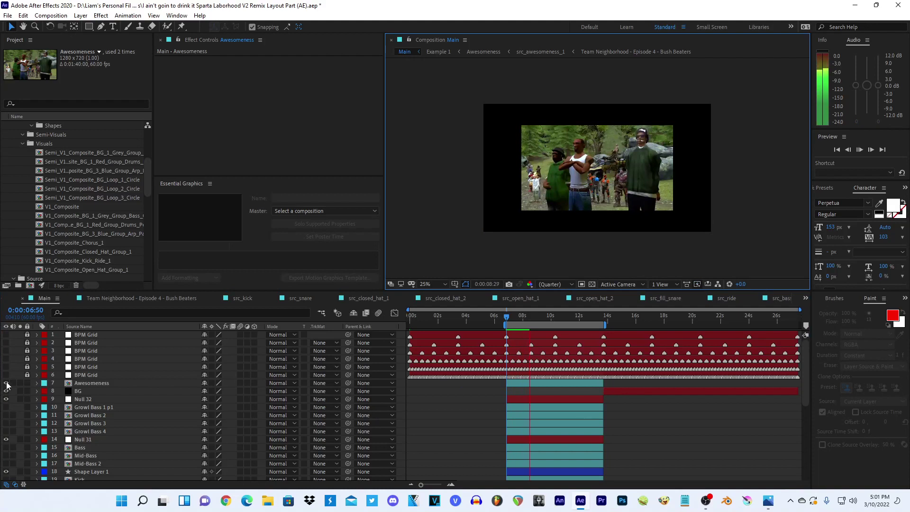
pyautogui.click(6, 415)
pyautogui.click(417, 206)
pyautogui.press("'")
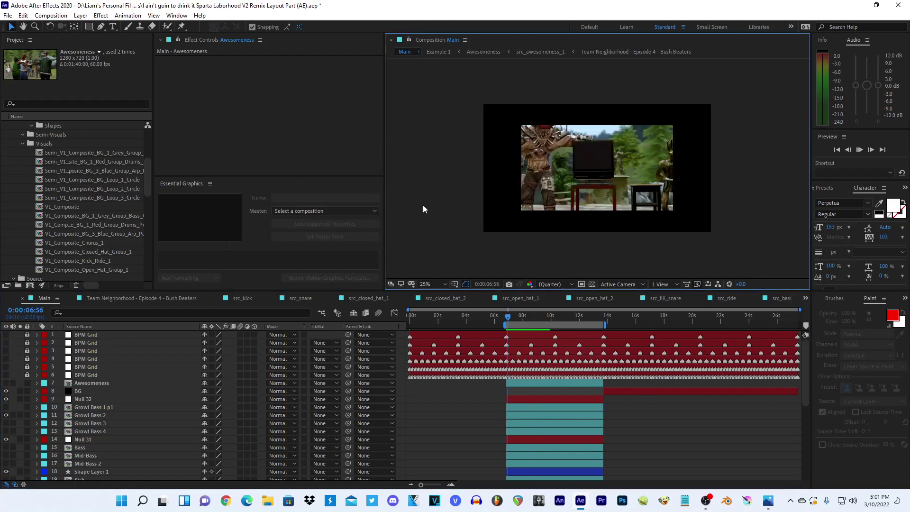
pyautogui.press('space')
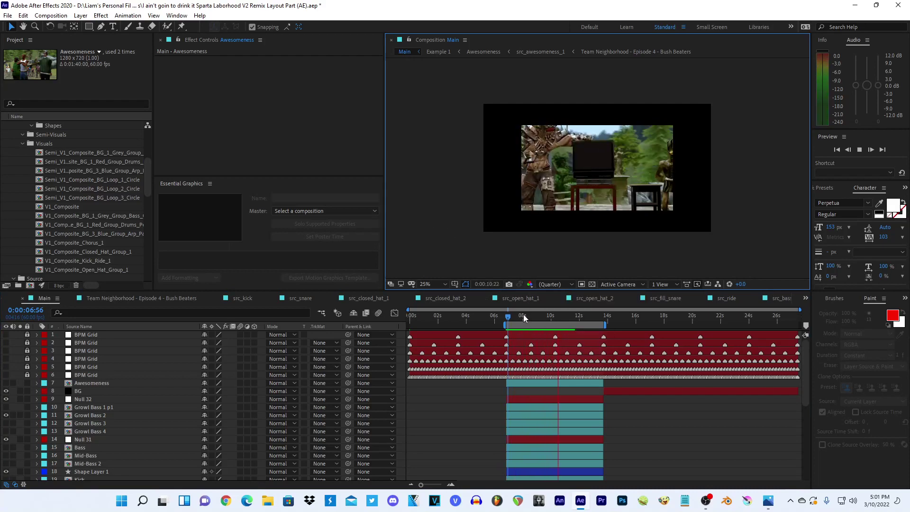
pyautogui.moveTo(523, 315); pyautogui.dragTo(516, 315)
# - Copy the four Growl Bass layers from Example 1 and paste them into Main
pyautogui.scroll(-2, 87, 368)
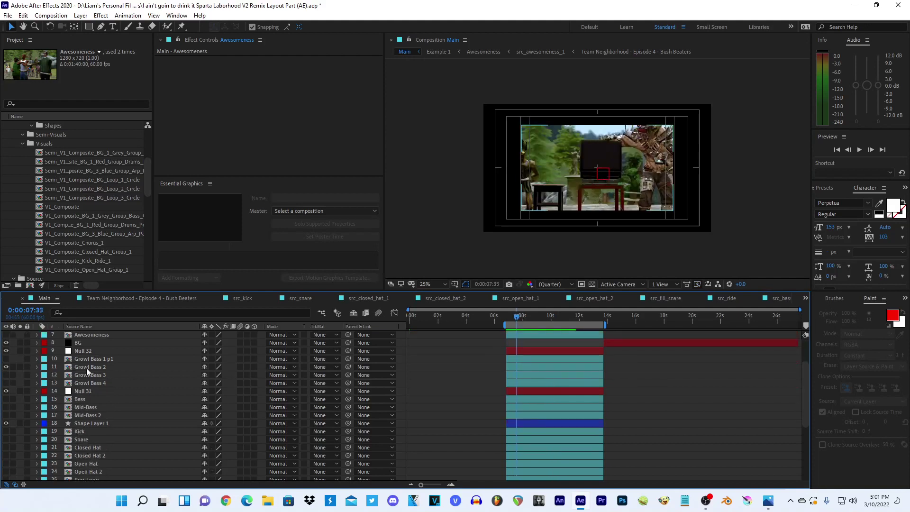
pyautogui.click(81, 360)
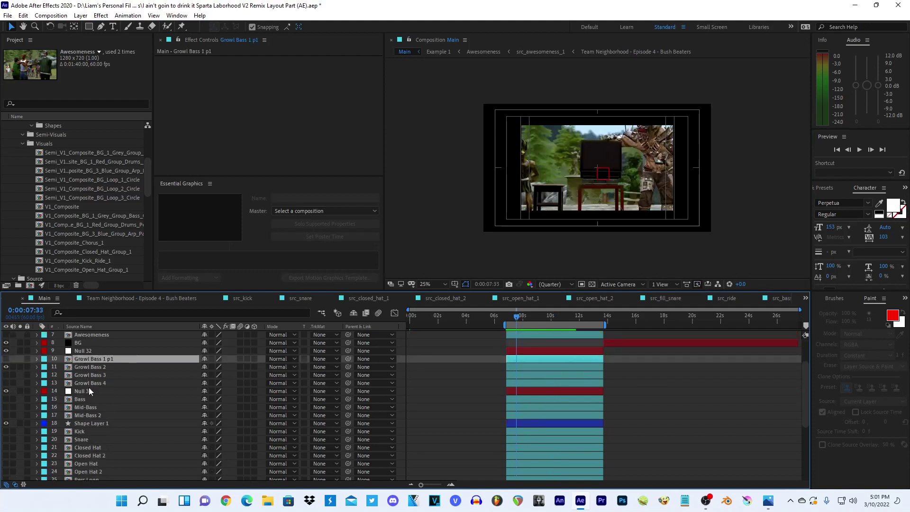
pyautogui.click(436, 52)
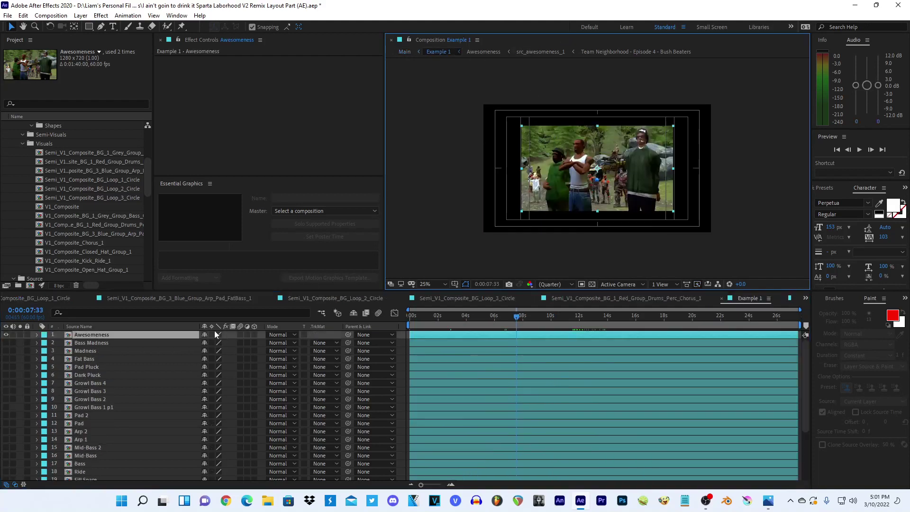
pyautogui.click(89, 407)
pyautogui.hotkey('ctrl', 'shift', 'Up')
pyautogui.hotkey('ctrl', 'shift', 'Up')
pyautogui.hotkey('ctrl', 'shift', 'Up')
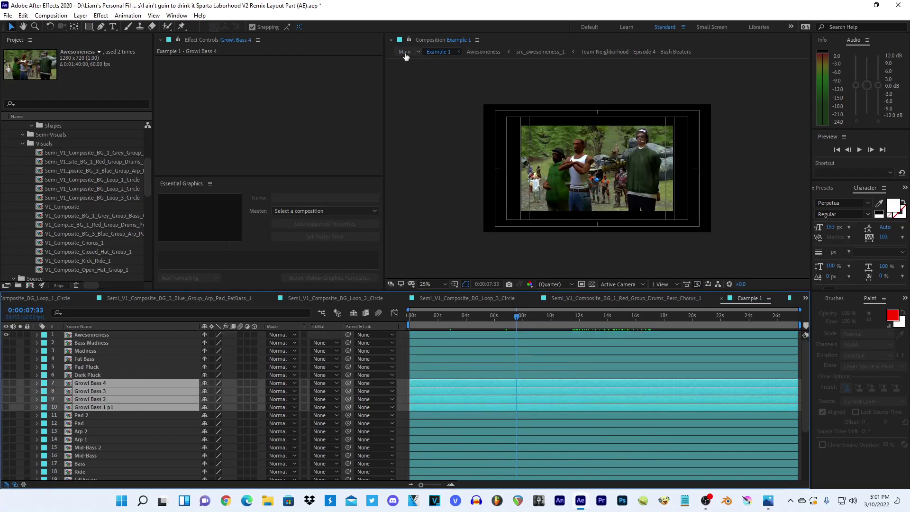
pyautogui.click(405, 54)
pyautogui.hotkey('ctrl', 'v')
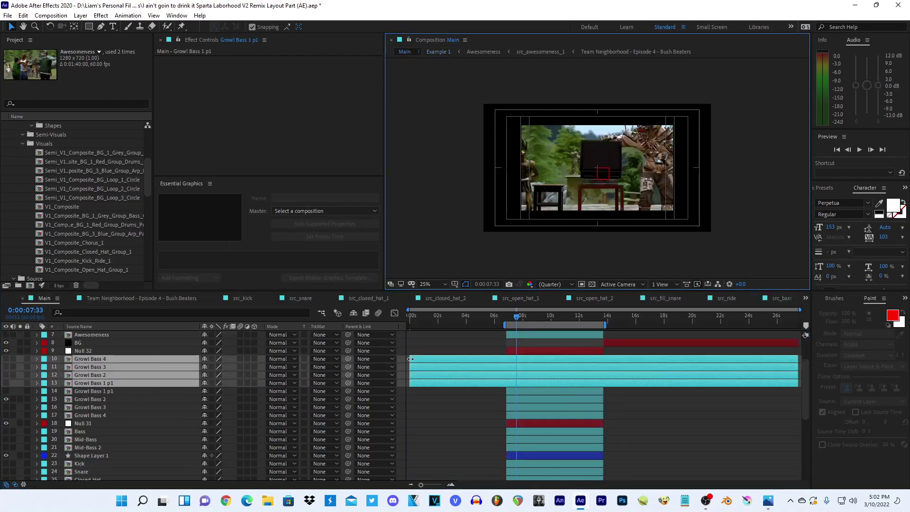
# - Trim the pasted Growl Bass layers to about 7s–14s and delete the old ones
pyautogui.moveTo(411, 359); pyautogui.dragTo(504, 362)
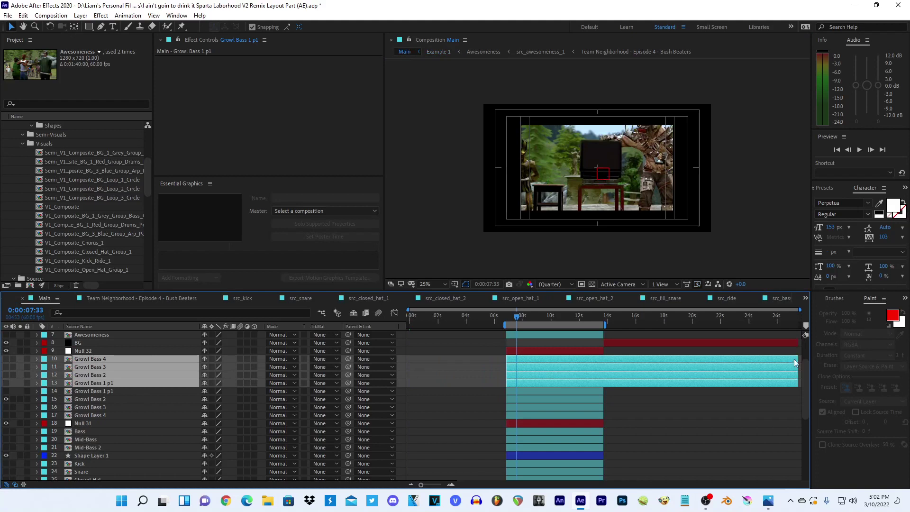
pyautogui.moveTo(796, 362)
pyautogui.mouseDown()
pyautogui.moveTo(603, 365)
pyautogui.moveTo(588, 418)
pyautogui.mouseUp()
pyautogui.click(615, 376)
pyautogui.press('Delete')
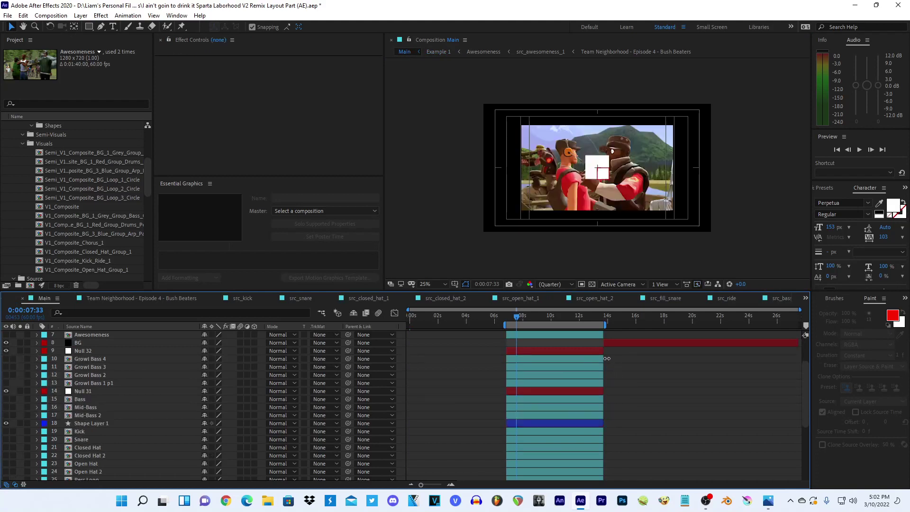
# - At frame-level zoom, align the four Growl Bass layers' out points with the other layers
pyautogui.click(600, 317)
pyautogui.moveTo(421, 485); pyautogui.dragTo(441, 486)
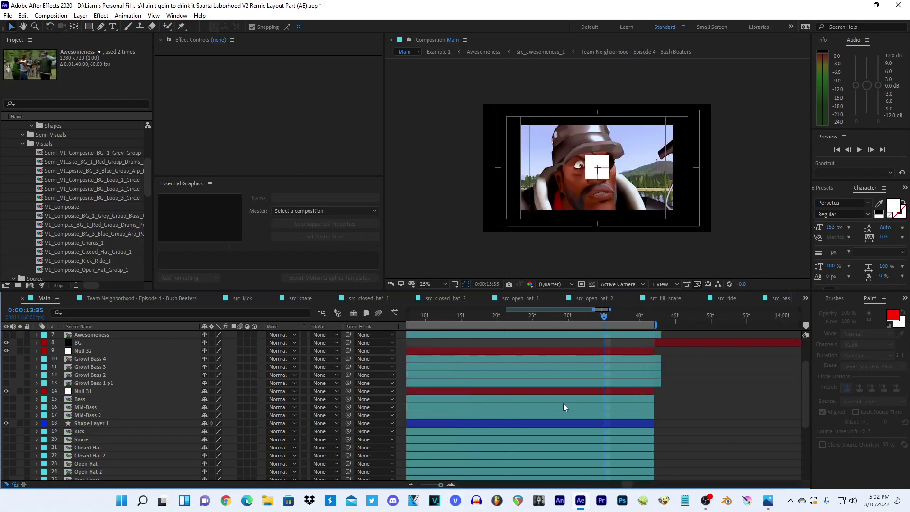
pyautogui.click(652, 360)
pyautogui.keyDown('shift'); pyautogui.click(656, 384); pyautogui.keyUp('shift')
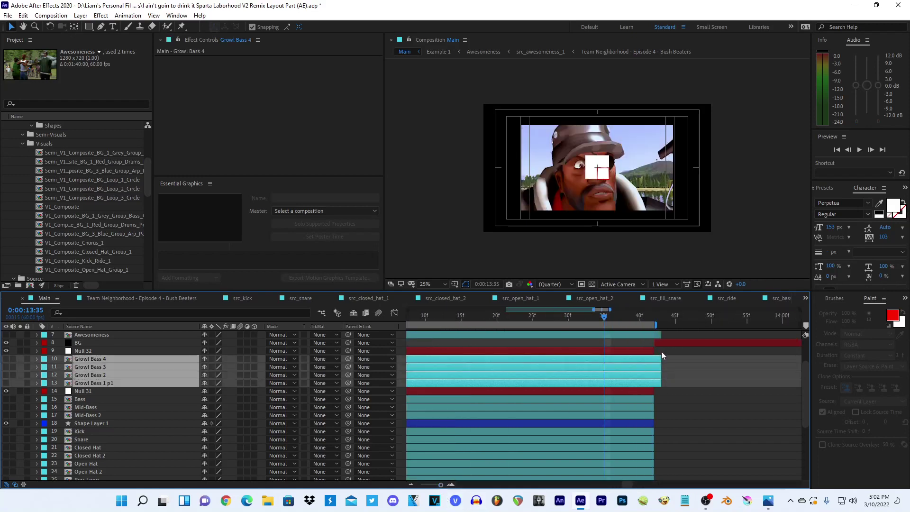
pyautogui.moveTo(661, 359); pyautogui.dragTo(655, 358)
pyautogui.moveTo(441, 486); pyautogui.dragTo(424, 485)
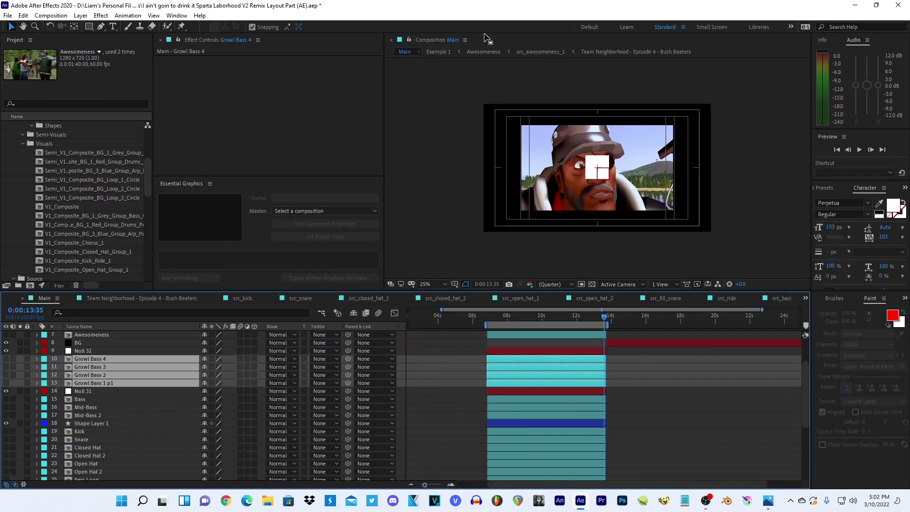
pyautogui.click(443, 53)
# - Paste Bass, Mid-Bass and Mid-Bass 2 from Example 1 into Main at the start, below Null 31
pyautogui.scroll(-3, 113, 412)
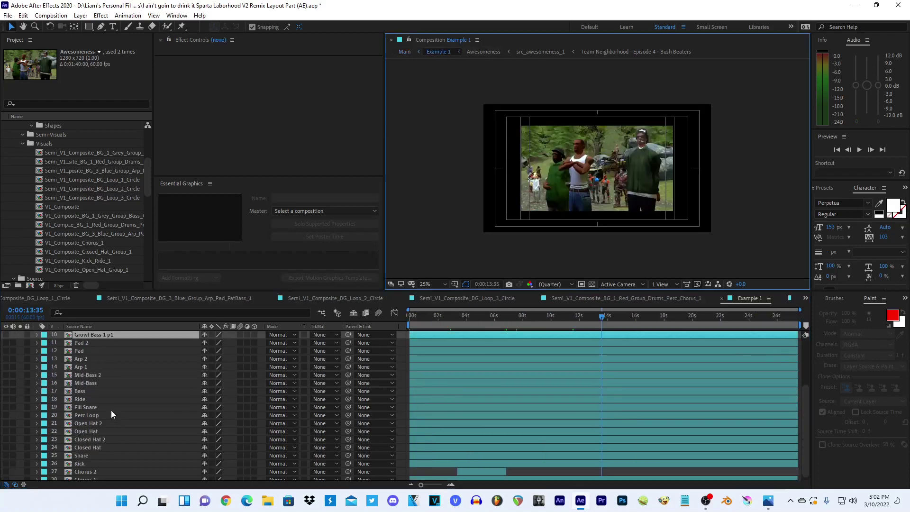
pyautogui.click(86, 388)
pyautogui.keyDown('shift'); pyautogui.click(83, 378); pyautogui.keyUp('shift')
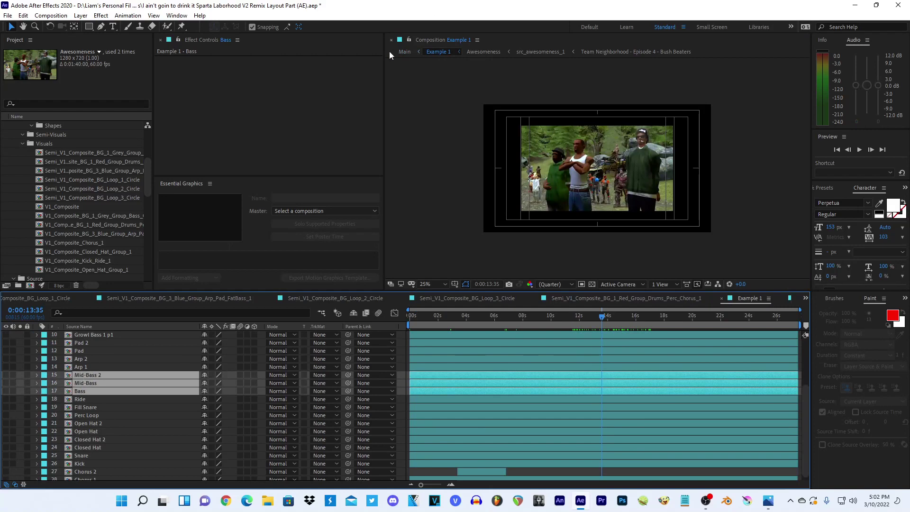
pyautogui.click(403, 52)
pyautogui.press('Home')
pyautogui.hotkey('ctrl', 'v')
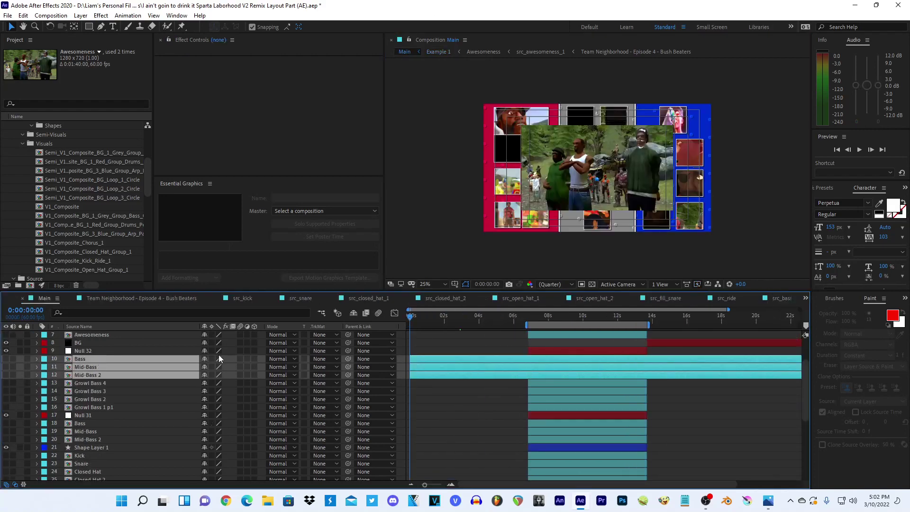
pyautogui.moveTo(85, 370); pyautogui.dragTo(76, 422)
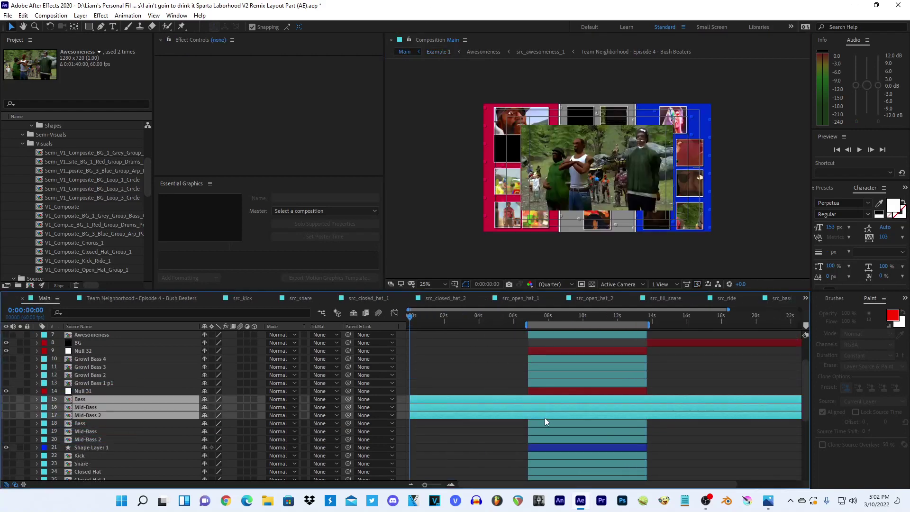
# - Delete Main's old Bass, Mid-Bass and Mid-Bass 2 layers, keeping Shape Layer 1
pyautogui.click(545, 421)
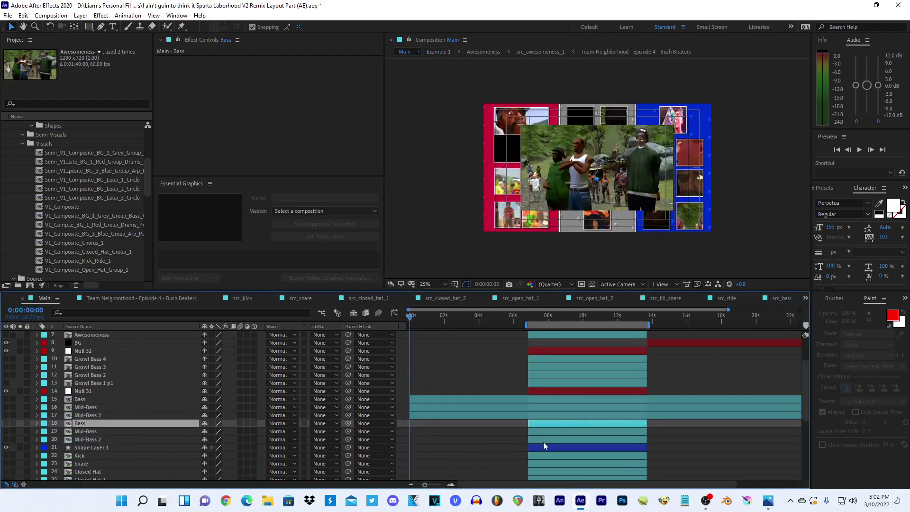
pyautogui.keyDown('shift'); pyautogui.click(542, 445); pyautogui.keyUp('shift')
pyautogui.keyDown('ctrl'); pyautogui.click(564, 449); pyautogui.keyUp('ctrl')
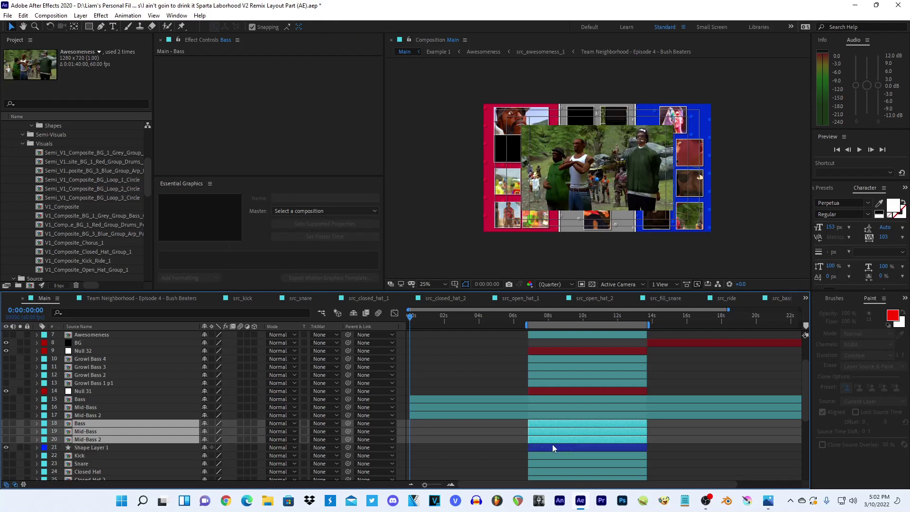
pyautogui.press('Delete')
# - Select the drum layers from Ride to Kick in Example 1
pyautogui.scroll(-2, 548, 446)
pyautogui.click(540, 387)
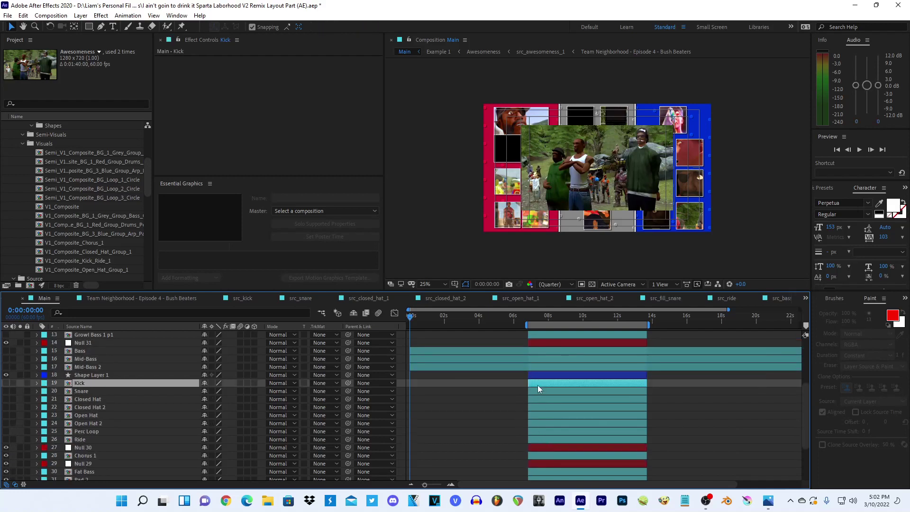
pyautogui.click(439, 52)
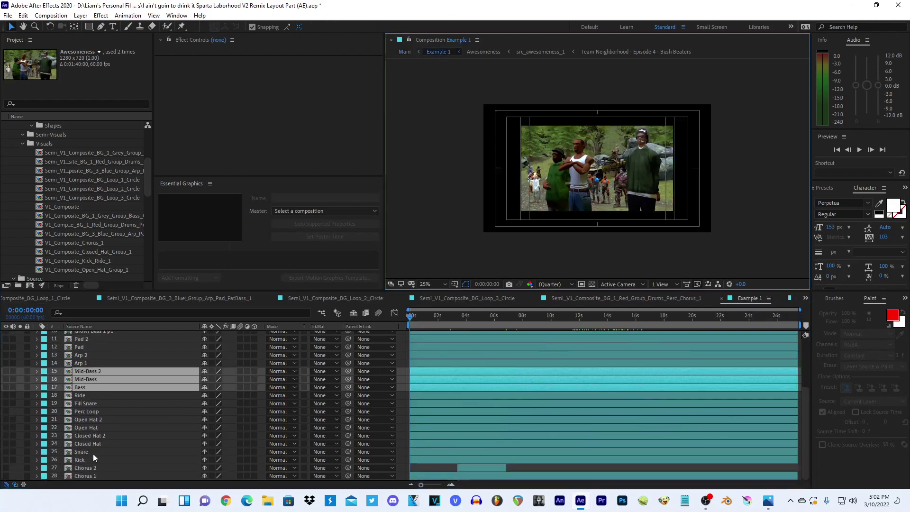
pyautogui.keyDown('shift'); pyautogui.click(87, 396); pyautogui.keyUp('shift')
# - Bring the Ride-to-Kick drum copies, without Fill Snare, into Main and move them below Null 29
pyautogui.keyDown('ctrl'); pyautogui.click(87, 403); pyautogui.keyUp('ctrl')
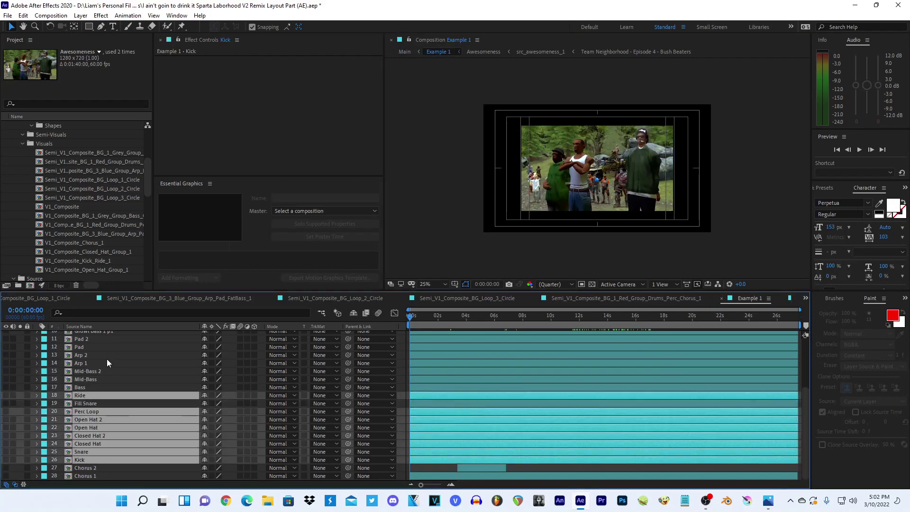
pyautogui.click(405, 52)
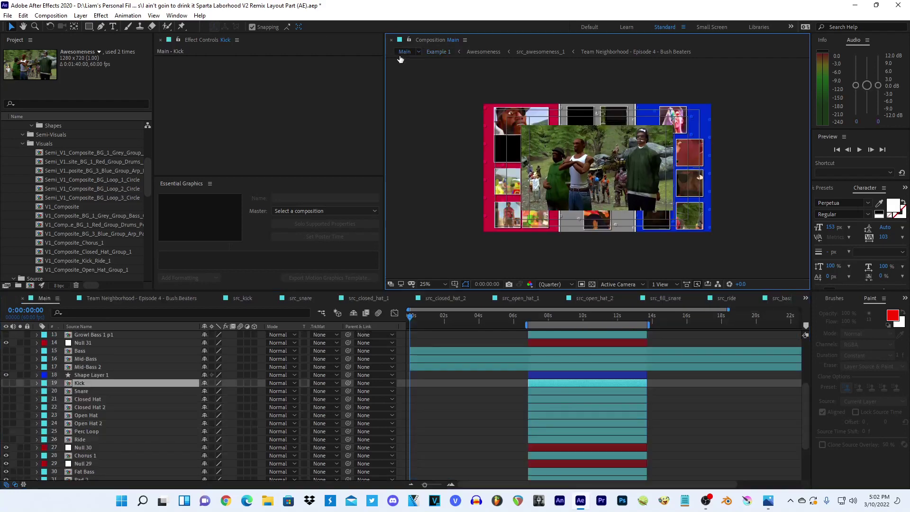
pyautogui.keyDown('shift'); pyautogui.click(83, 440); pyautogui.keyUp('shift')
pyautogui.scroll(-3, 87, 438)
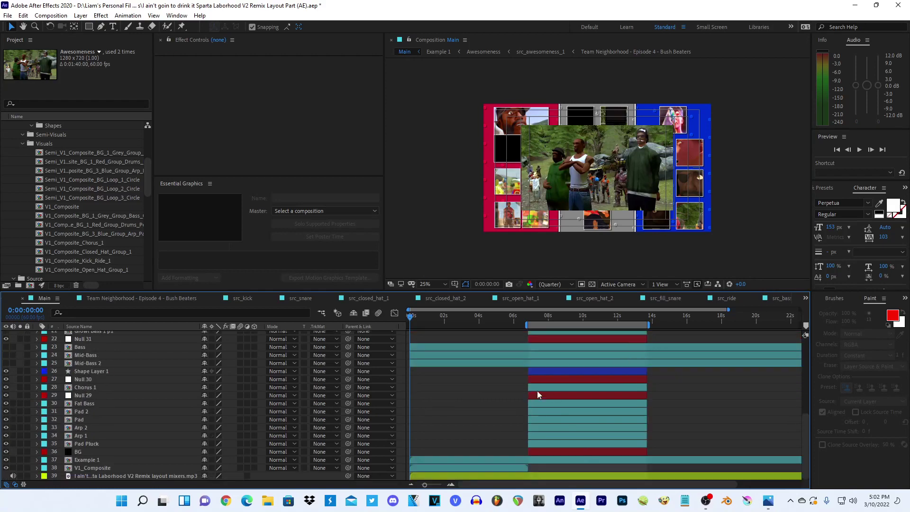
pyautogui.scroll(8, 539, 395)
pyautogui.scroll(-3, 121, 356)
pyautogui.keyDown('shift'); pyautogui.click(104, 343); pyautogui.keyUp('shift')
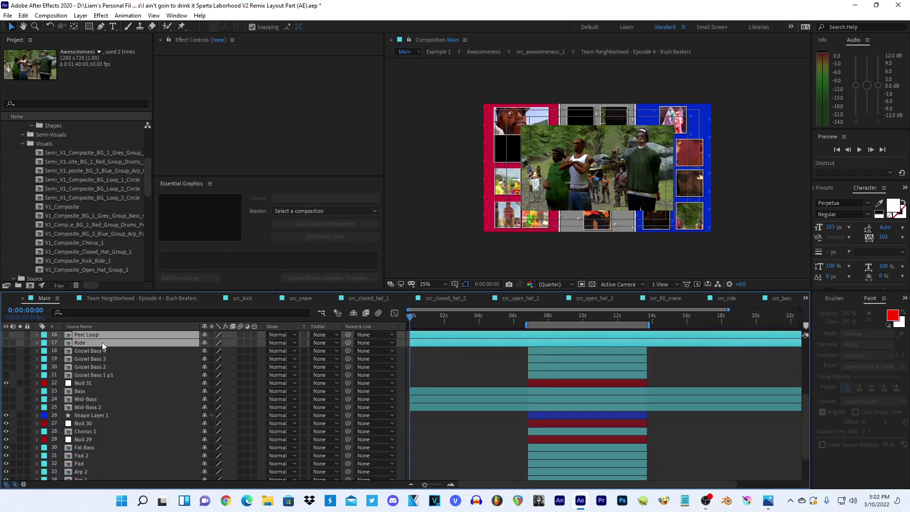
pyautogui.moveTo(104, 347); pyautogui.dragTo(119, 444)
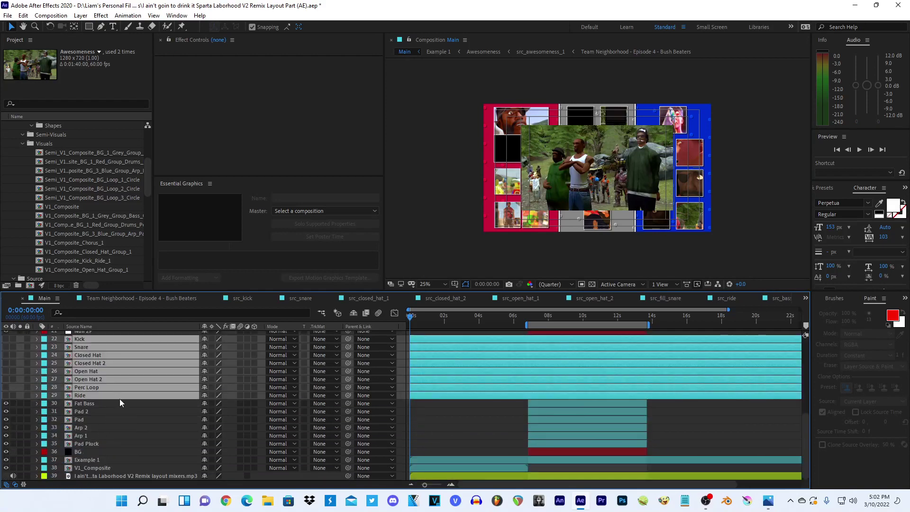
# - Check the new drums sit above Fat Bass and preview the Main comp
pyautogui.scroll(2, 120, 403)
pyautogui.moveTo(87, 390); pyautogui.dragTo(95, 396)
pyautogui.scroll(-3, 97, 398)
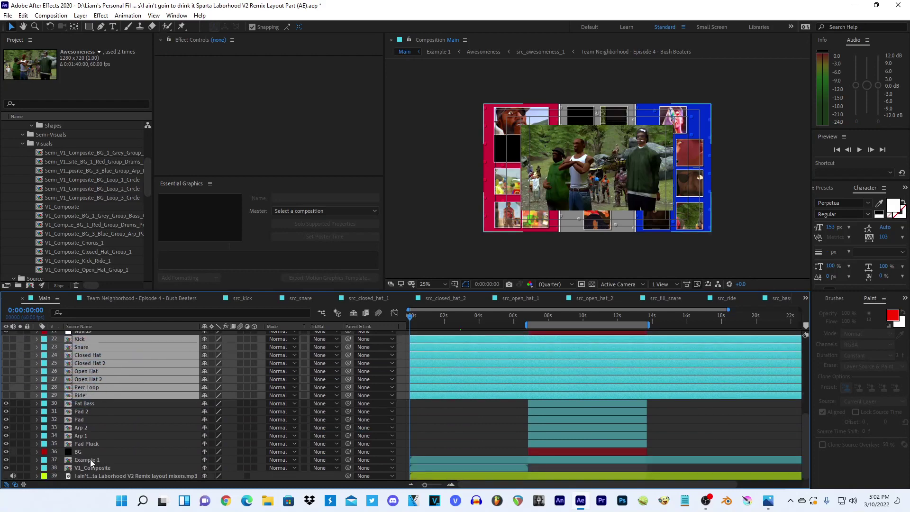
pyautogui.click(87, 445)
pyautogui.click(96, 404)
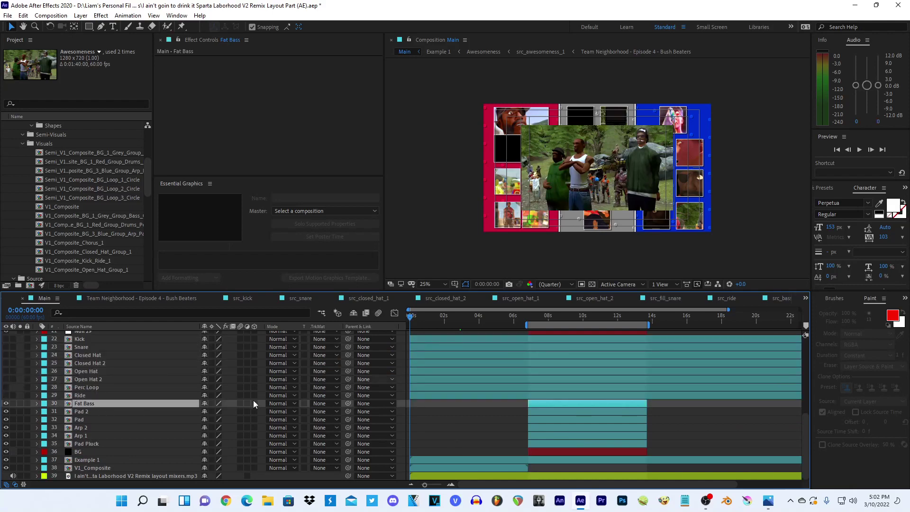
pyautogui.click(464, 247)
pyautogui.press('space')
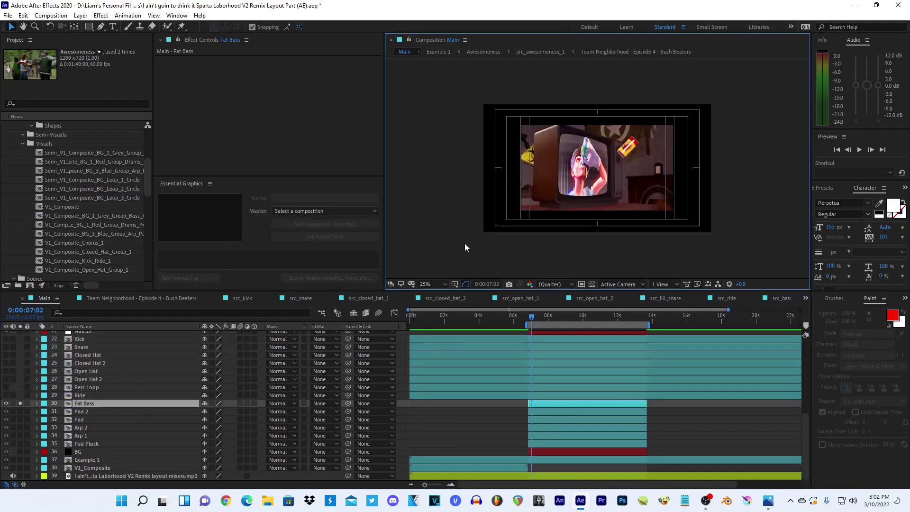
# - Stop the preview, show Kick through Ride, and trim those drum layers to the chorus section
pyautogui.click(20, 404)
pyautogui.scroll(1, 505, 394)
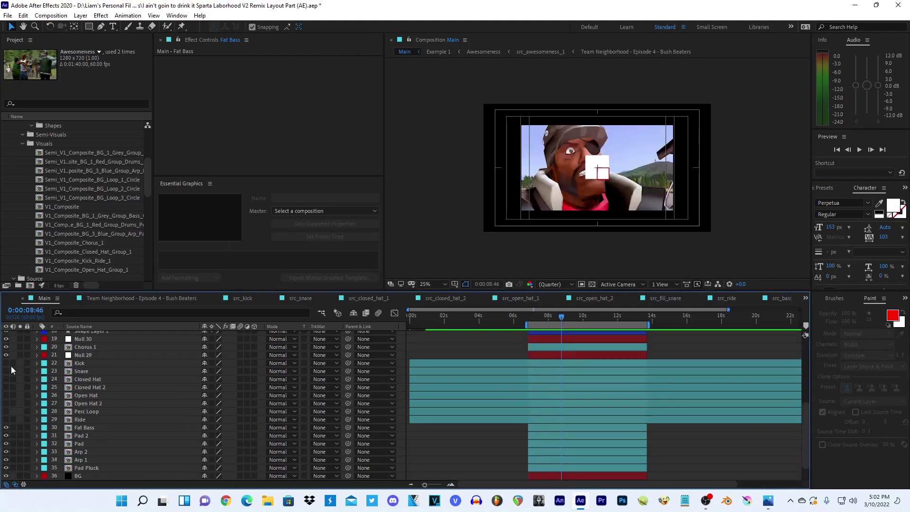
pyautogui.moveTo(6, 363); pyautogui.dragTo(6, 420)
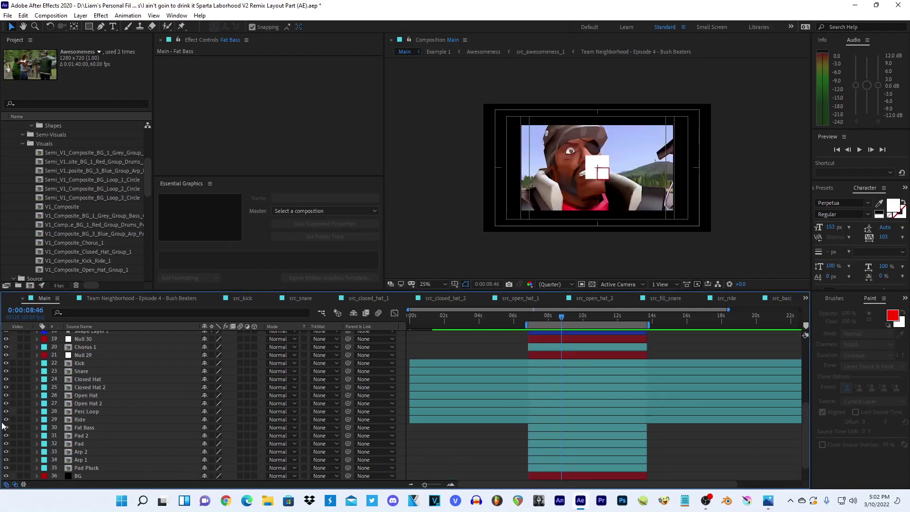
pyautogui.click(440, 421)
pyautogui.keyDown('shift'); pyautogui.click(425, 364); pyautogui.keyUp('shift')
pyautogui.moveTo(411, 364); pyautogui.dragTo(528, 364)
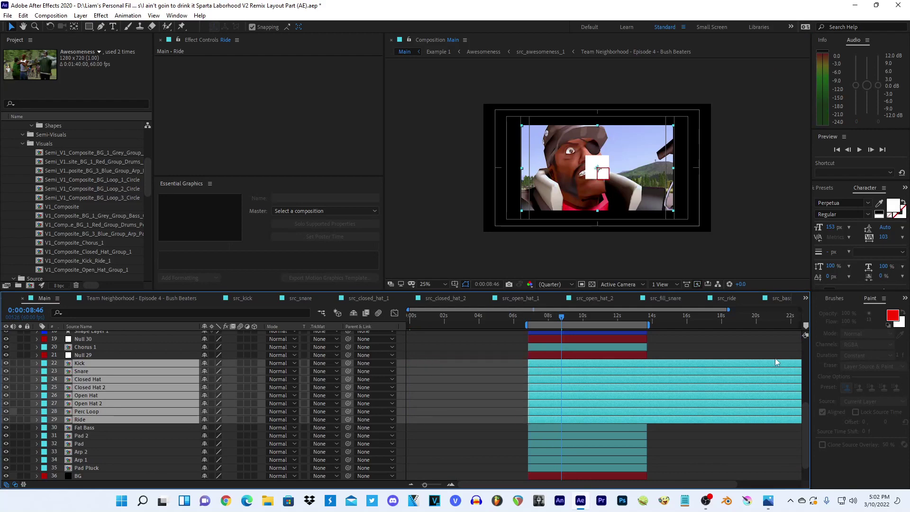
pyautogui.moveTo(427, 484); pyautogui.dragTo(423, 485)
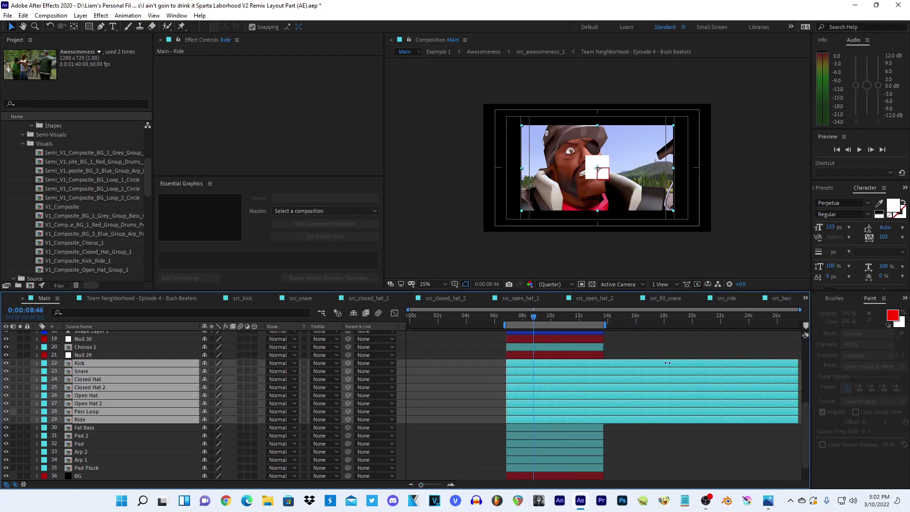
pyautogui.moveTo(667, 362); pyautogui.dragTo(604, 363)
pyautogui.click(687, 379)
# - Select the Bass layer and hide the Null 31, Null 32 and BG layers
pyautogui.scroll(5, 169, 372)
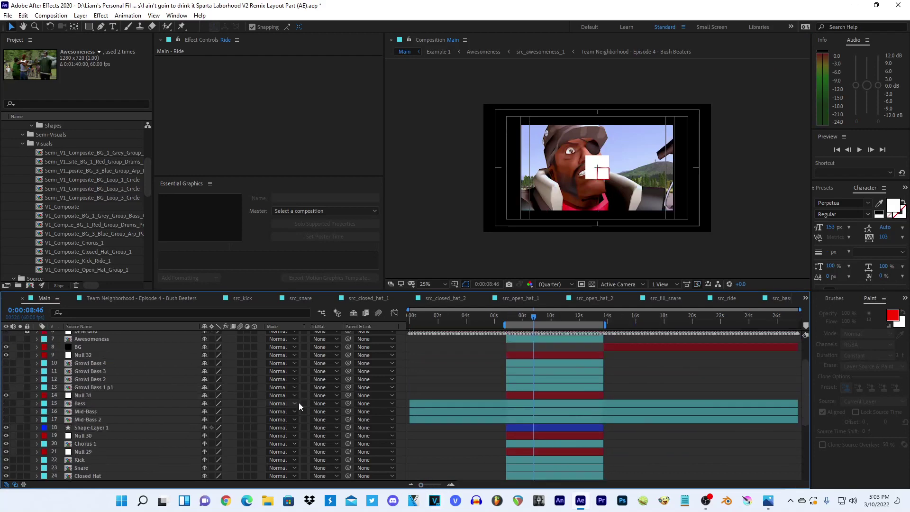
pyautogui.click(450, 406)
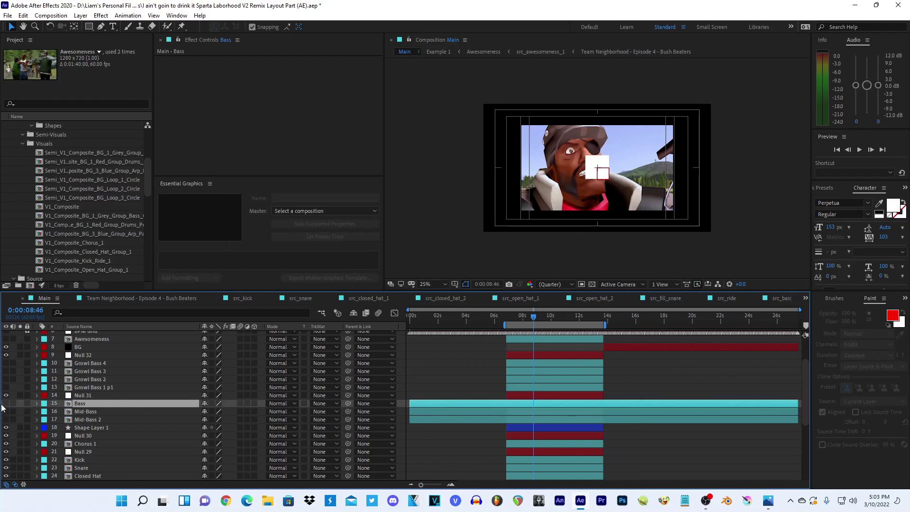
pyautogui.scroll(-3, 7, 407)
pyautogui.scroll(-2, 7, 445)
pyautogui.click(6, 452)
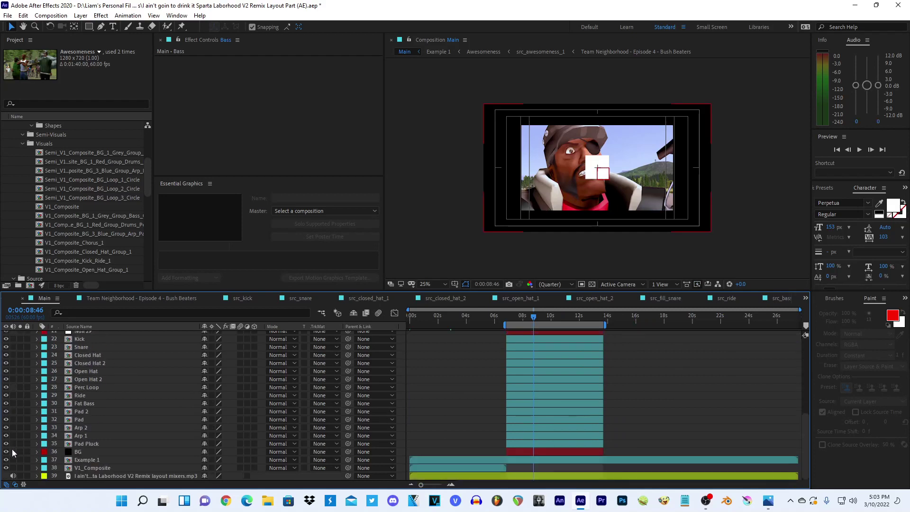
pyautogui.moveTo(7, 452); pyautogui.dragTo(12, 387)
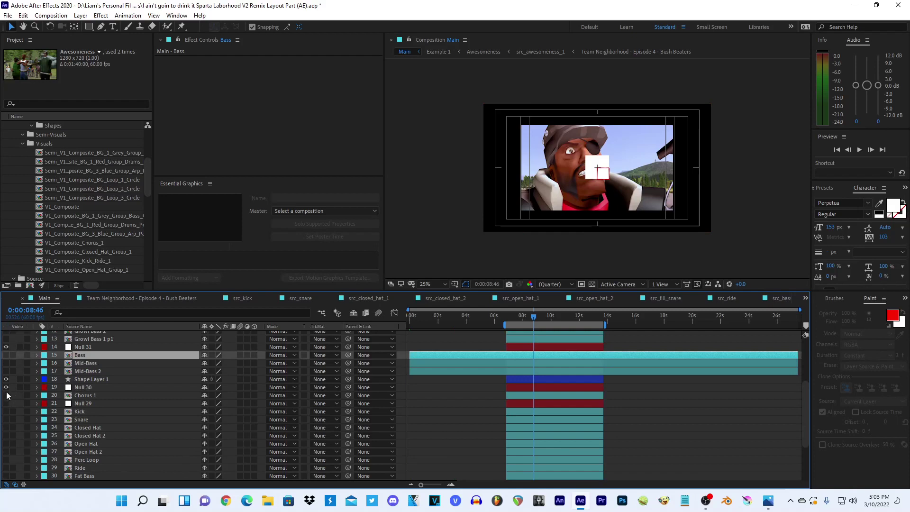
pyautogui.scroll(4, 6, 429)
pyautogui.moveTo(7, 441); pyautogui.dragTo(10, 395)
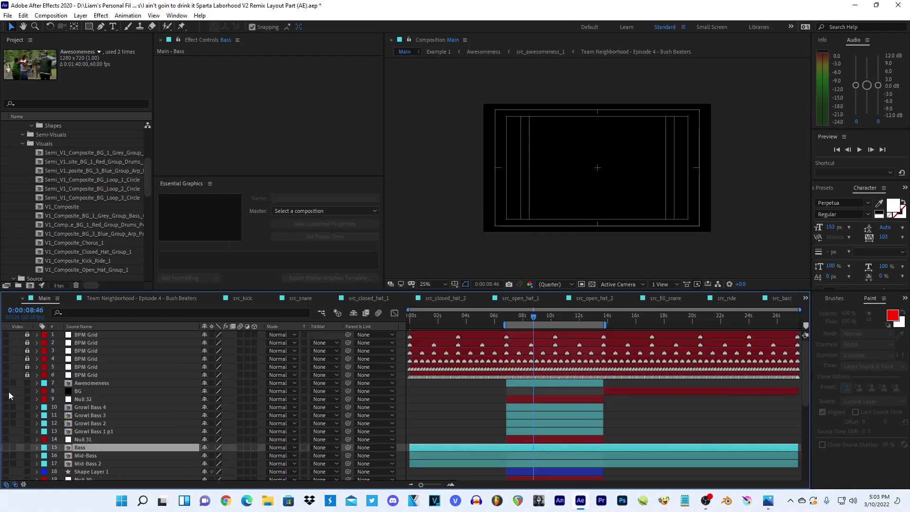
pyautogui.scroll(-4, 514, 382)
# - Trim Bass, Mid-Bass and Mid-Bass 2 to about 7s–14s and deselect them
pyautogui.keyDown('shift'); pyautogui.click(522, 367); pyautogui.keyUp('shift')
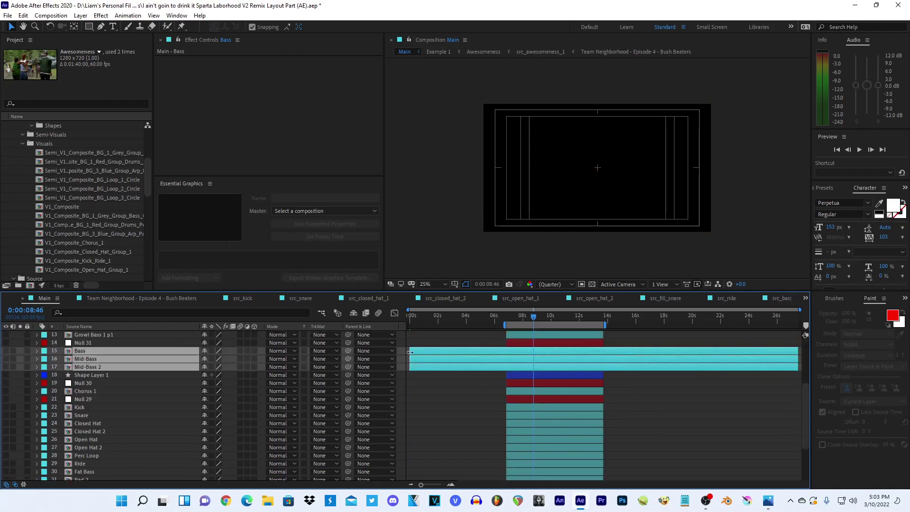
pyautogui.moveTo(411, 351); pyautogui.dragTo(510, 350)
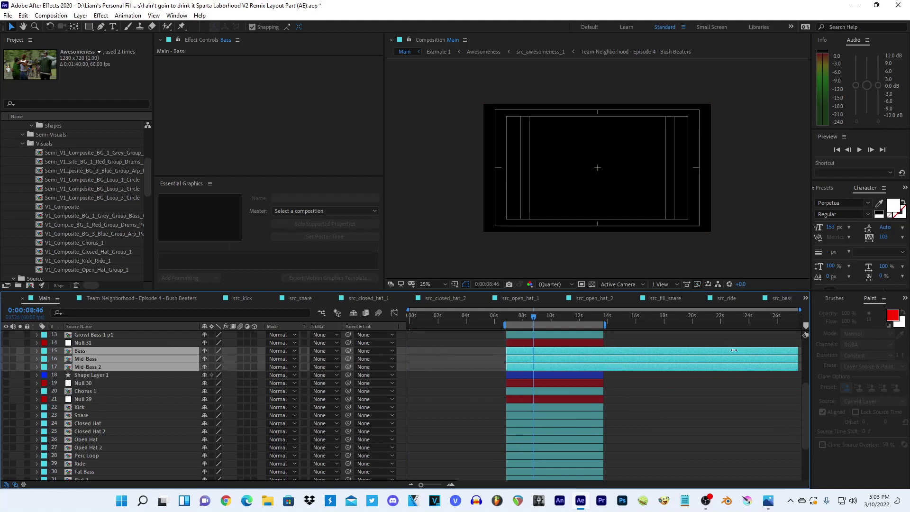
pyautogui.moveTo(734, 350); pyautogui.dragTo(604, 350)
pyautogui.click(628, 362)
pyautogui.scroll(3, 628, 362)
# - Move Awesomeness below BG, make it visible, and preview the chorus from about 7 seconds
pyautogui.click(510, 320)
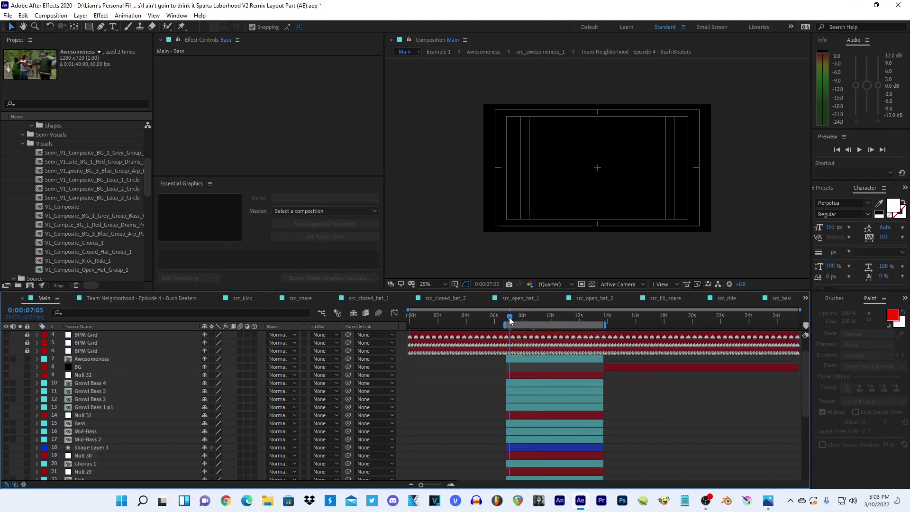
pyautogui.moveTo(101, 359); pyautogui.dragTo(90, 371)
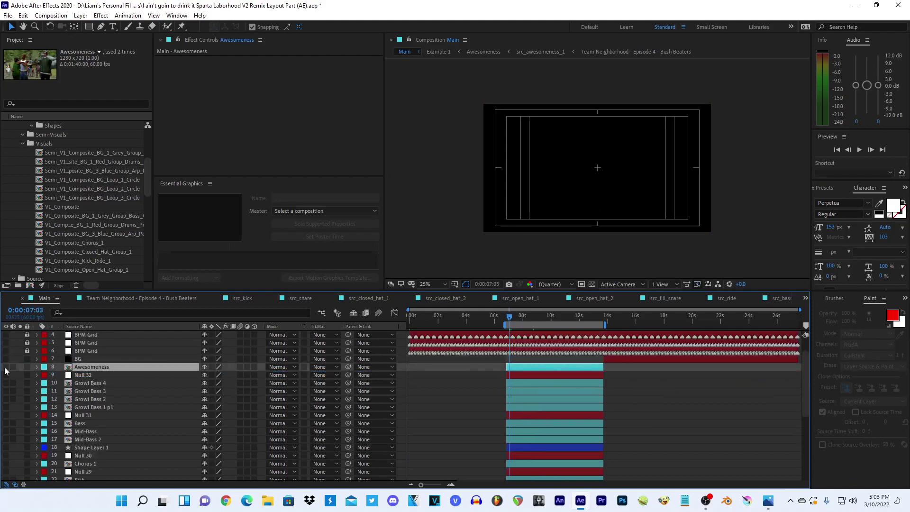
pyautogui.click(5, 367)
pyautogui.click(431, 251)
pyautogui.press('space')
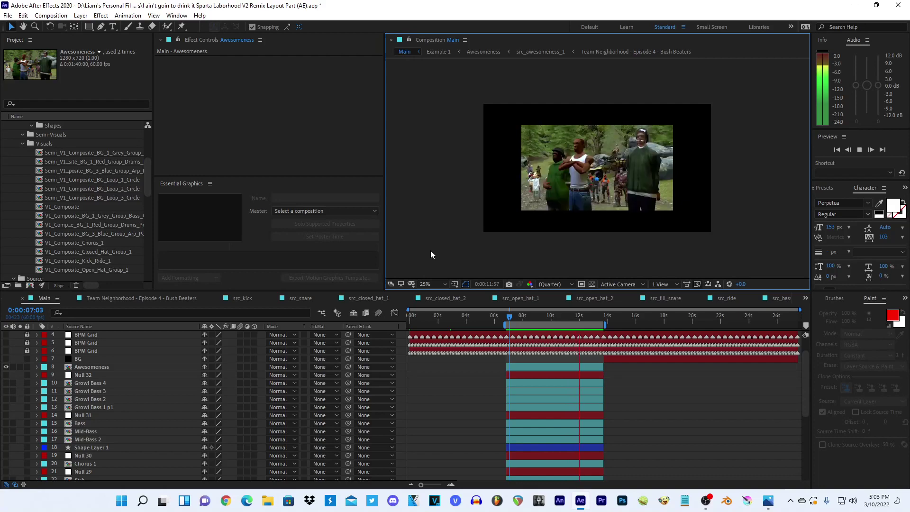
pyautogui.press('space')
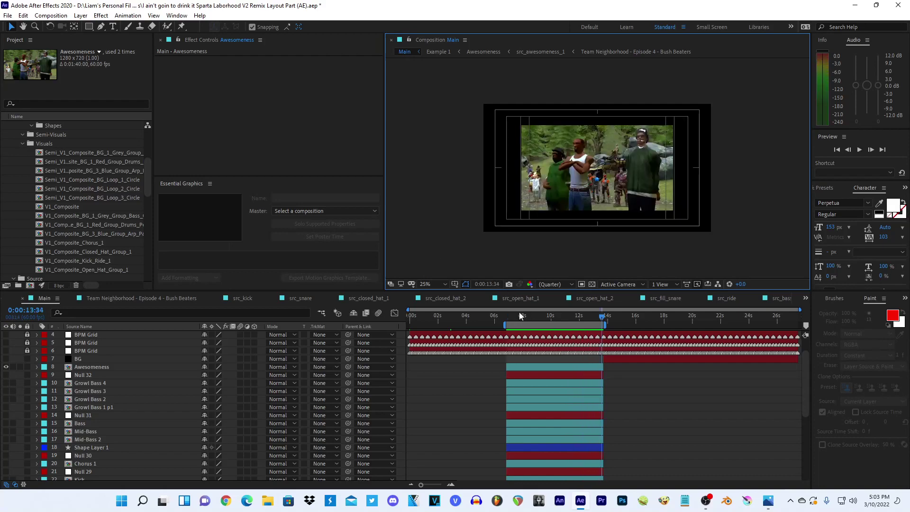
pyautogui.press('space')
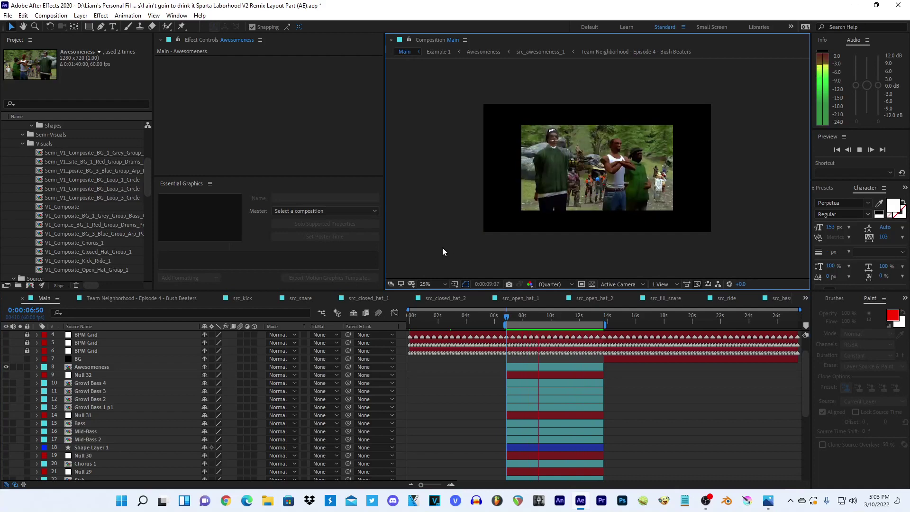
pyautogui.press('space')
# - Hide Awesomeness again, toggle Pad 2, and check the storyboard image for reference
pyautogui.click(6, 367)
pyautogui.scroll(-3, 550, 397)
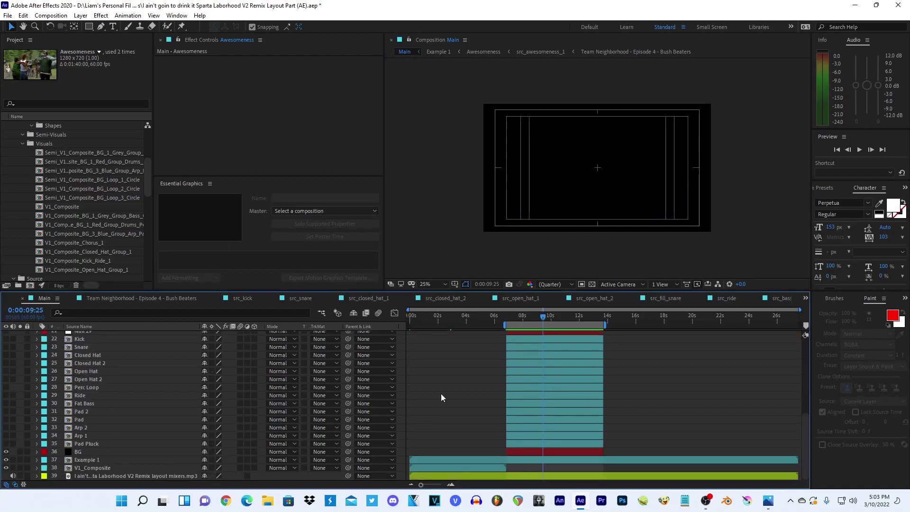
pyautogui.click(6, 411)
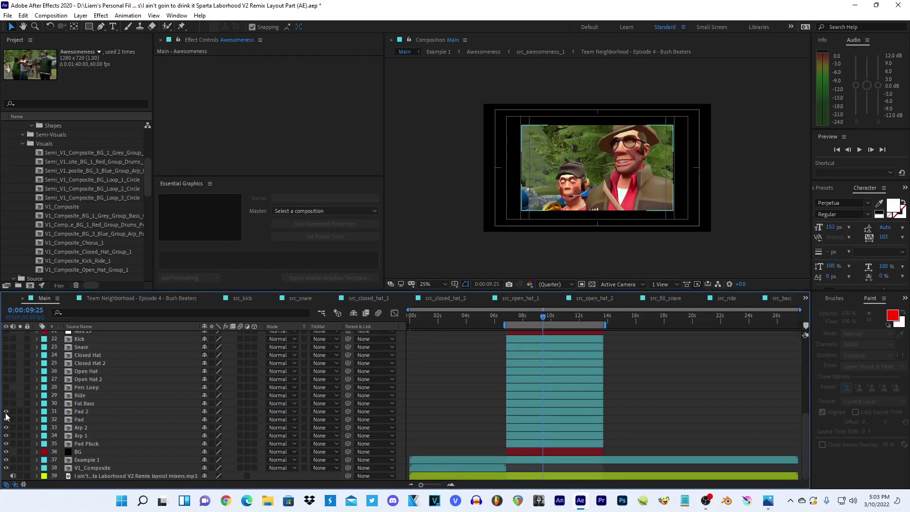
pyautogui.click(6, 412)
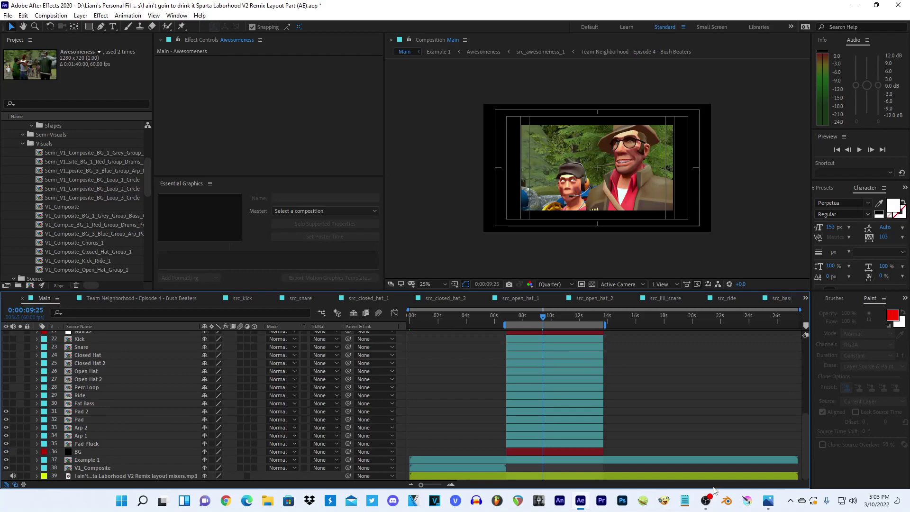
pyautogui.click(772, 501)
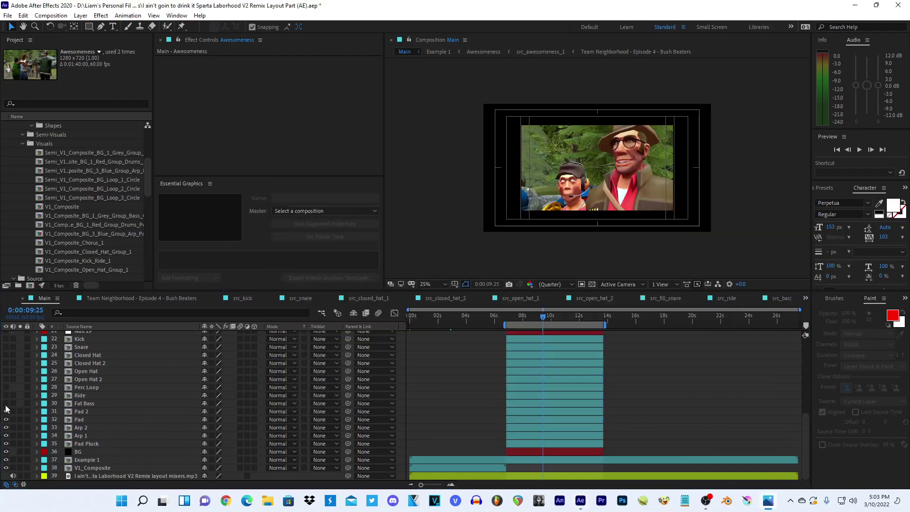
pyautogui.click(4, 409)
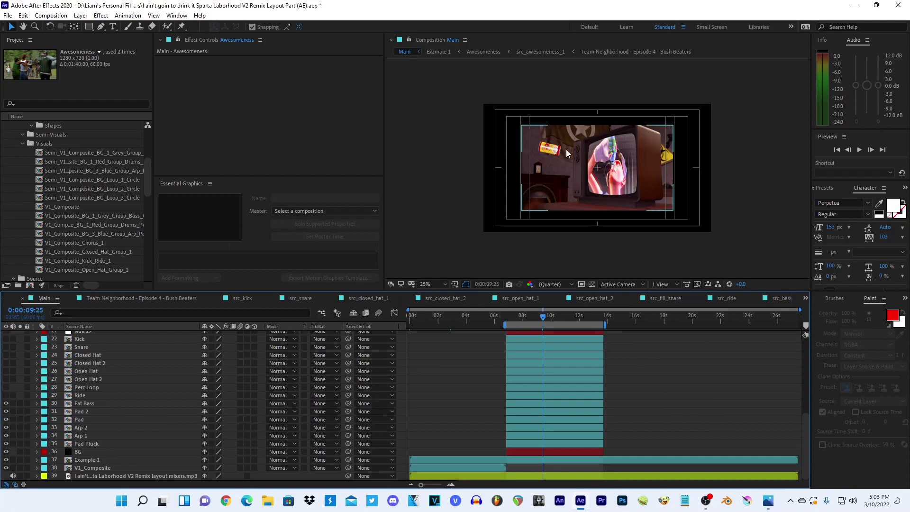
# - Select Awesomeness, the four Growl Basses, Bass, Mid-Basses and Chorus 1 through Pad Pluck
pyautogui.click(79, 445)
pyautogui.scroll(2, 79, 448)
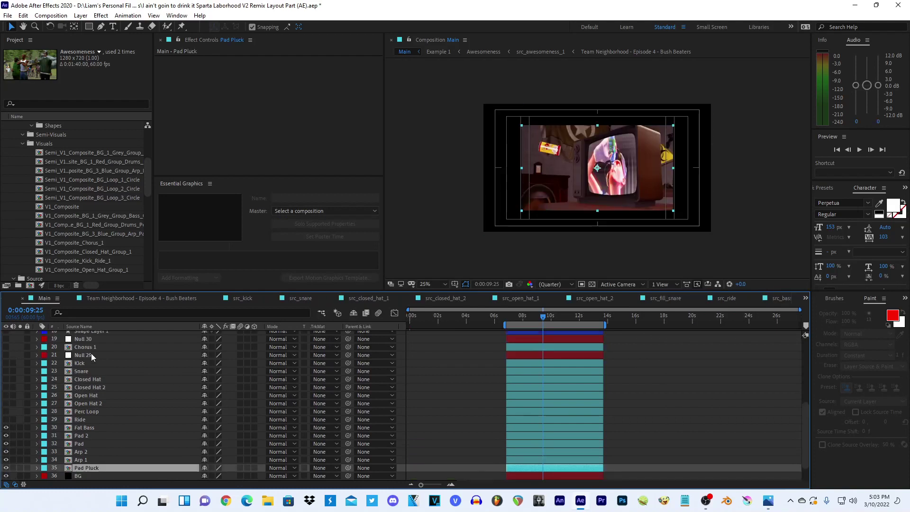
pyautogui.keyDown('shift'); pyautogui.click(85, 371); pyautogui.keyUp('shift')
pyautogui.scroll(1, 104, 380)
pyautogui.keyDown('ctrl'); pyautogui.click(90, 371); pyautogui.keyUp('ctrl')
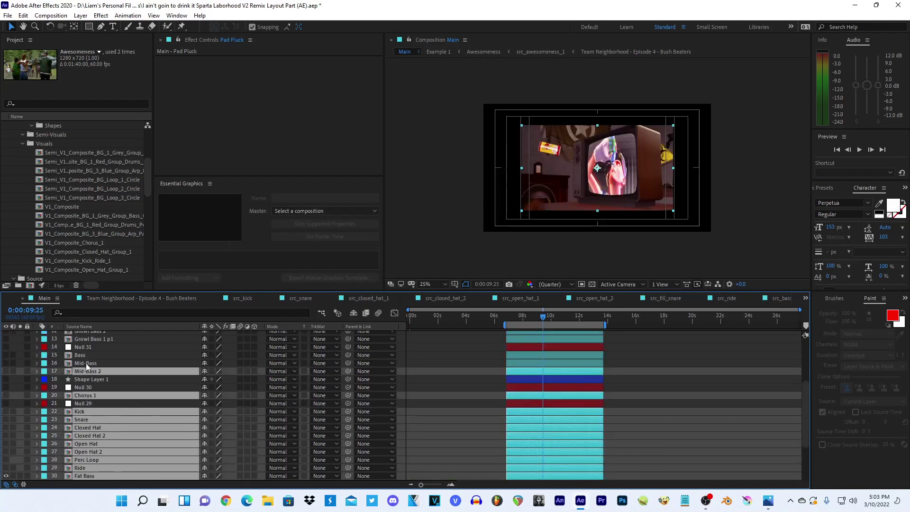
pyautogui.keyDown('ctrl'); pyautogui.click(89, 363); pyautogui.keyUp('ctrl')
pyautogui.keyDown('ctrl'); pyautogui.click(87, 356); pyautogui.keyUp('ctrl')
pyautogui.scroll(2, 88, 361)
pyautogui.keyDown('ctrl'); pyautogui.click(93, 387); pyautogui.keyUp('ctrl')
pyautogui.keyDown('ctrl'); pyautogui.click(92, 380); pyautogui.keyUp('ctrl')
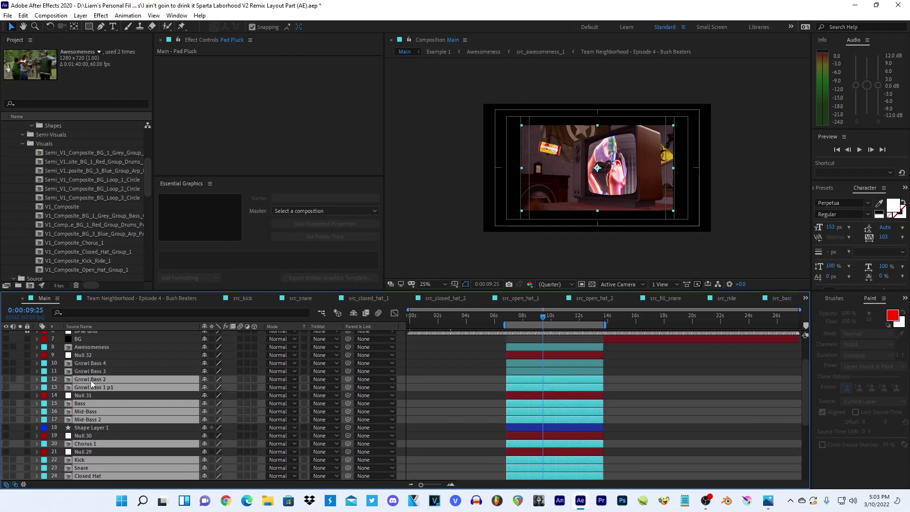
pyautogui.keyDown('ctrl'); pyautogui.click(94, 371); pyautogui.keyUp('ctrl')
pyautogui.keyDown('ctrl'); pyautogui.click(92, 363); pyautogui.keyUp('ctrl')
pyautogui.keyDown('ctrl'); pyautogui.click(91, 347); pyautogui.keyUp('ctrl')
# - Set the selected layers' Scale to 150%, then collapse the property and deselect
pyautogui.press('s')
pyautogui.scroll(-5, 142, 408)
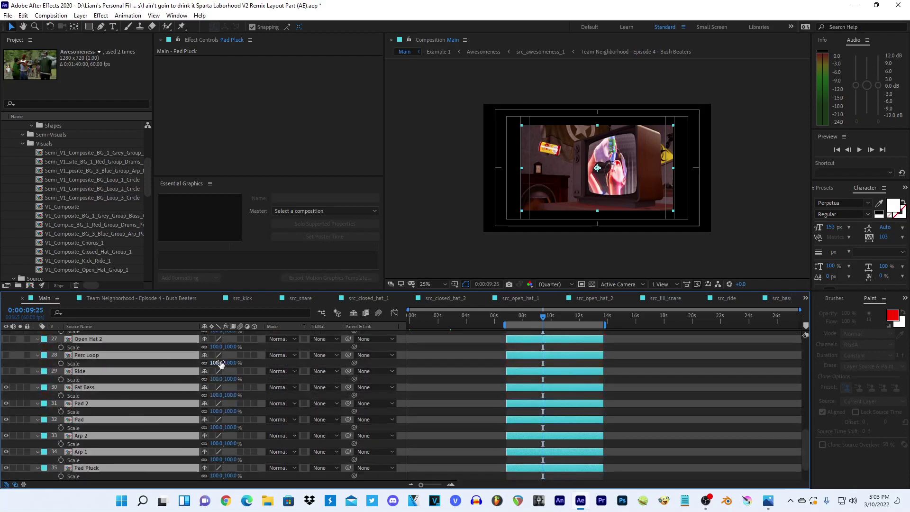
pyautogui.click(216, 362)
pyautogui.write('150')
pyautogui.press('Return')
pyautogui.scroll(5, 220, 361)
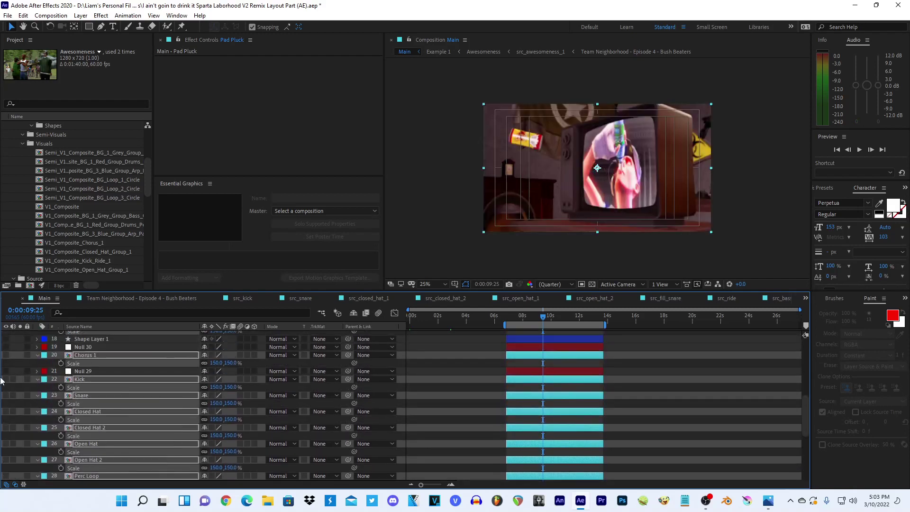
pyautogui.click(37, 356)
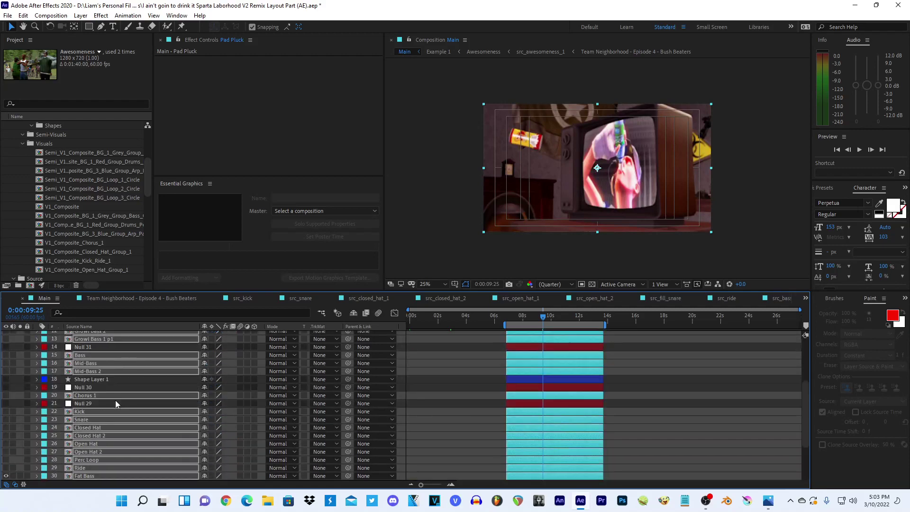
pyautogui.scroll(-3, 115, 400)
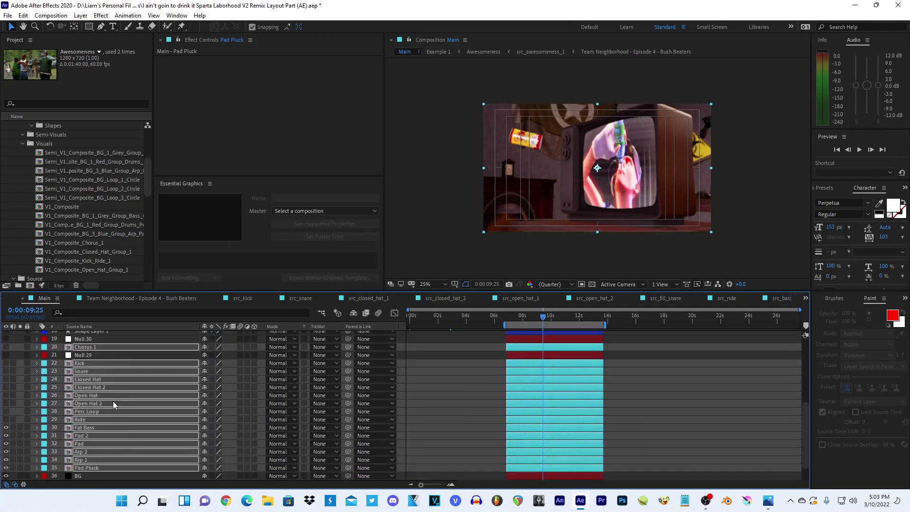
pyautogui.click(430, 412)
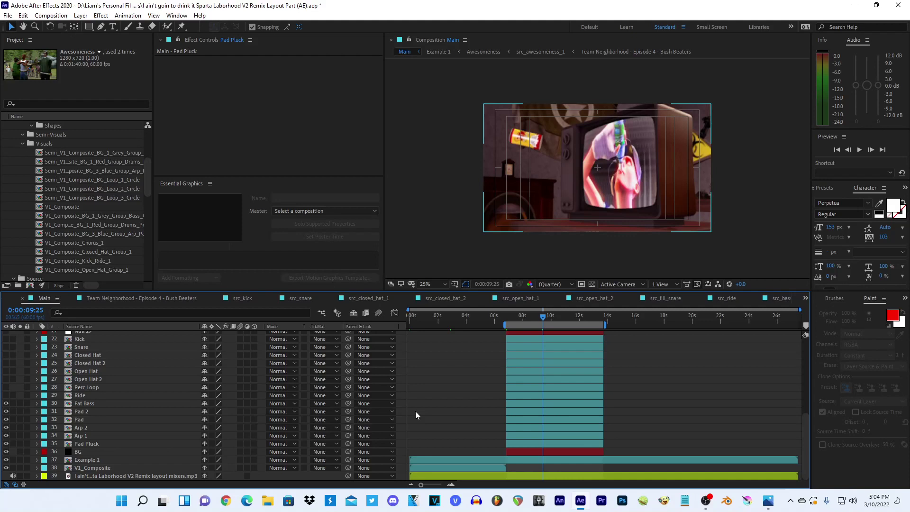
# - Add a new null layer, Null 33, directly above the Fat Bass layer
pyautogui.click(543, 333)
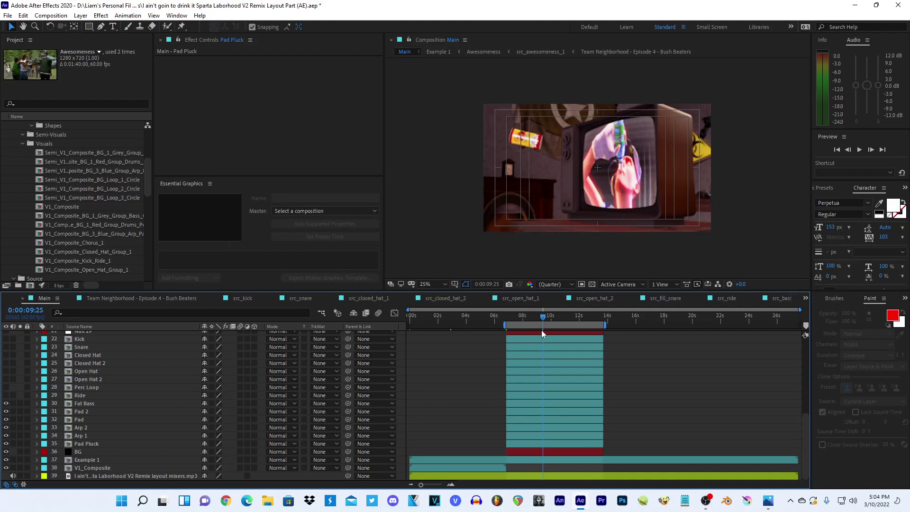
pyautogui.moveTo(521, 315); pyautogui.dragTo(506, 317)
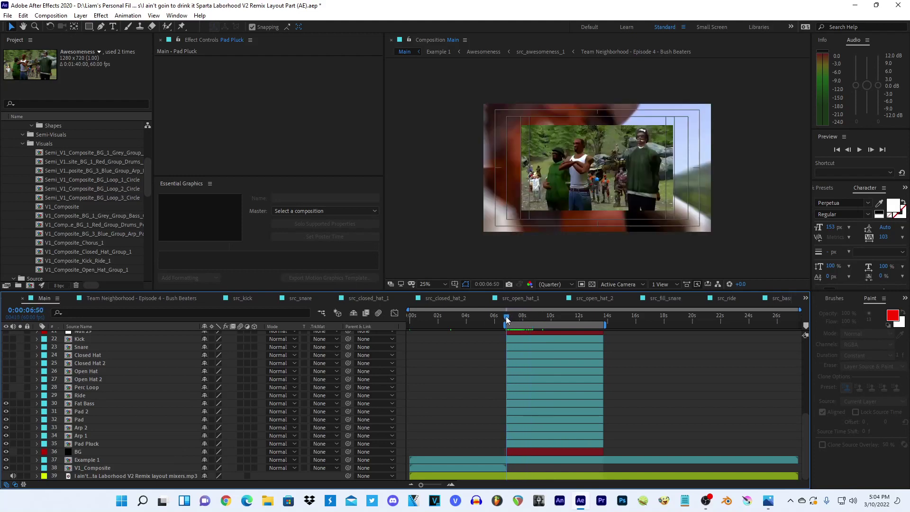
pyautogui.click(87, 405)
pyautogui.hotkey('ctrl', 'alt', 'shift', 'y')
# - Apply a Slider Control to the null and name it X-Position 1
pyautogui.hotkey('ctrl', 'space')
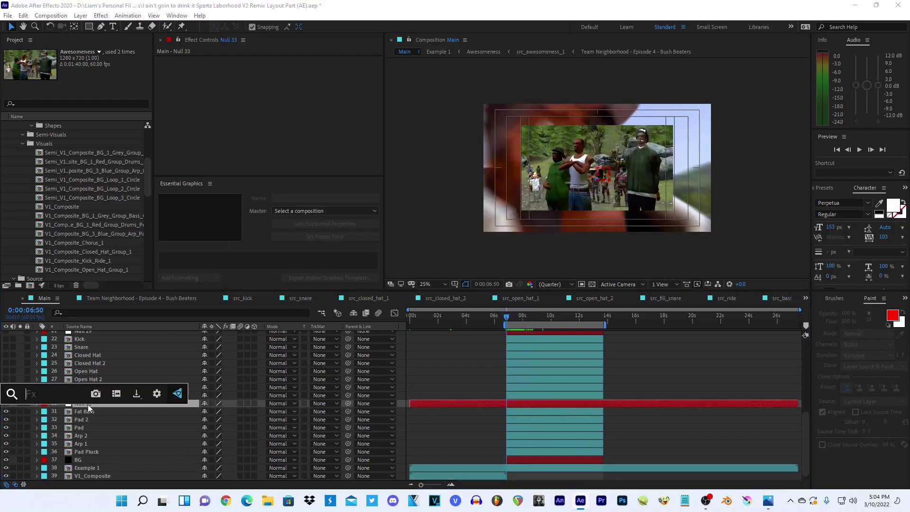
pyautogui.write('slider contr')
pyautogui.press('Return')
pyautogui.press('Return')
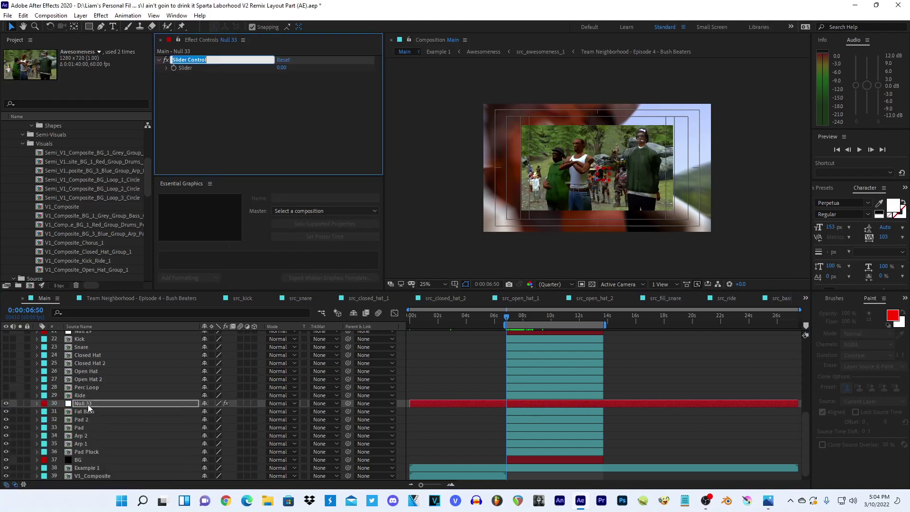
pyautogui.write('X-Posit')
pyautogui.write('ion 1')
# - Duplicate the slider twice, naming the copies Y-Position 1 and Size 1
pyautogui.press('Return')
pyautogui.hotkey('ctrl', 'd')
pyautogui.press('Return')
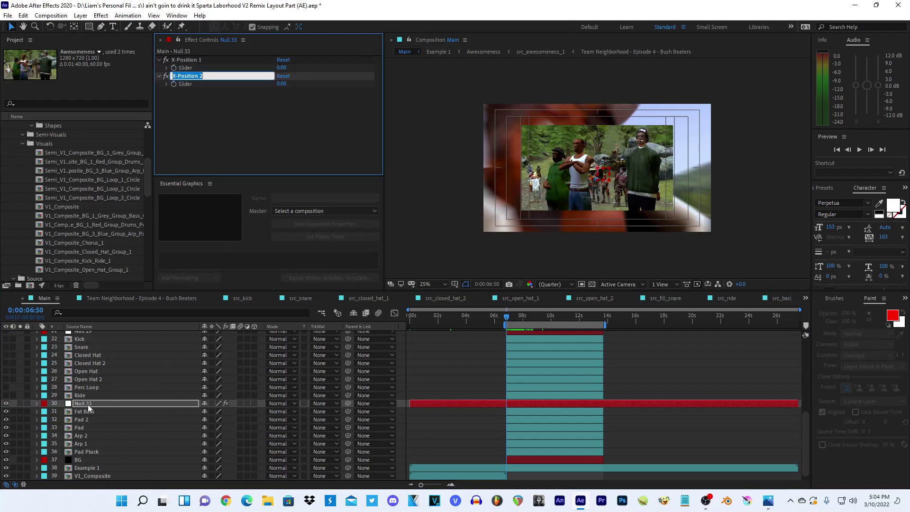
pyautogui.write('Y-Position 1')
pyautogui.press('Return')
pyautogui.hotkey('ctrl', 'd')
pyautogui.press('Return')
pyautogui.write('Size-')
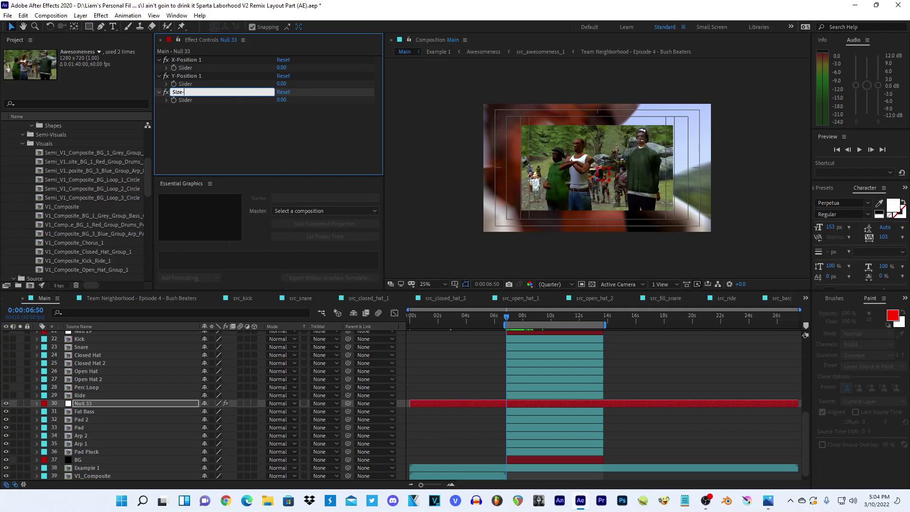
pyautogui.press('BackSpace')
pyautogui.write('1')
pyautogui.press('Return')
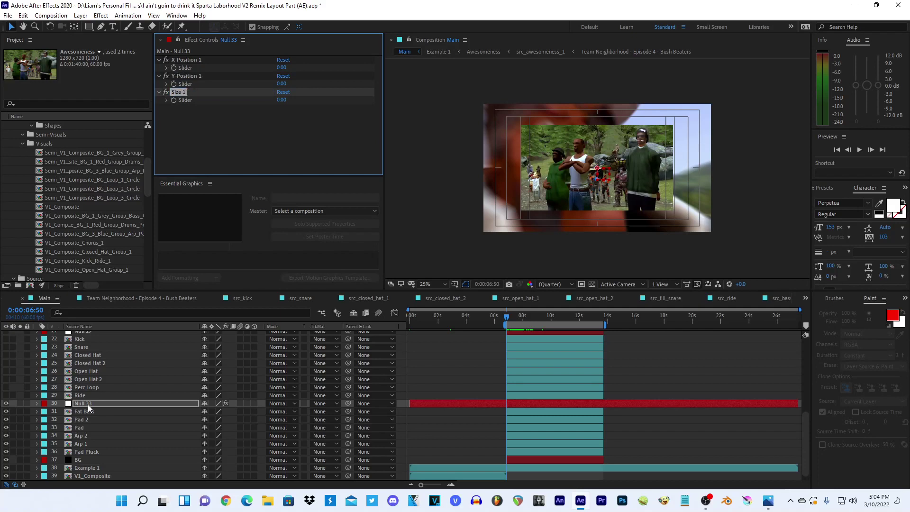
# - Trim Null 33 to run from about 7 to about 14 seconds
pyautogui.click(225, 164)
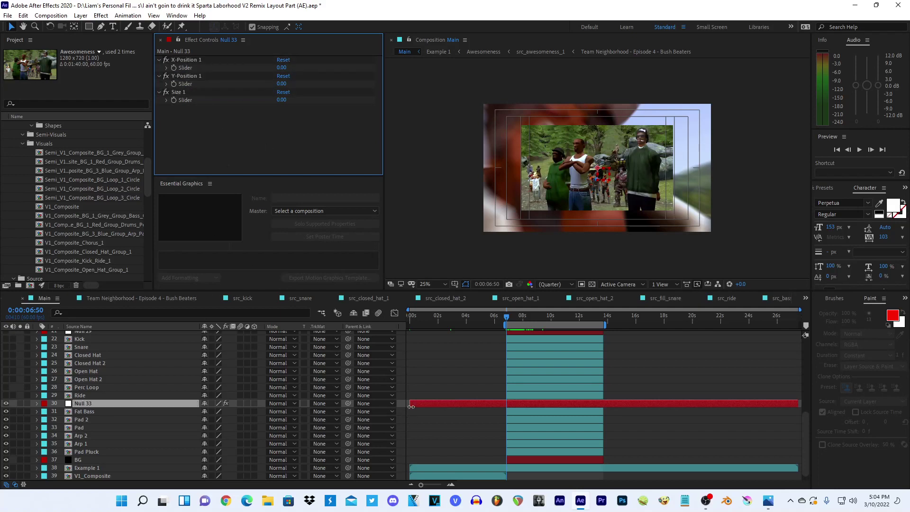
pyautogui.moveTo(411, 406); pyautogui.dragTo(506, 407)
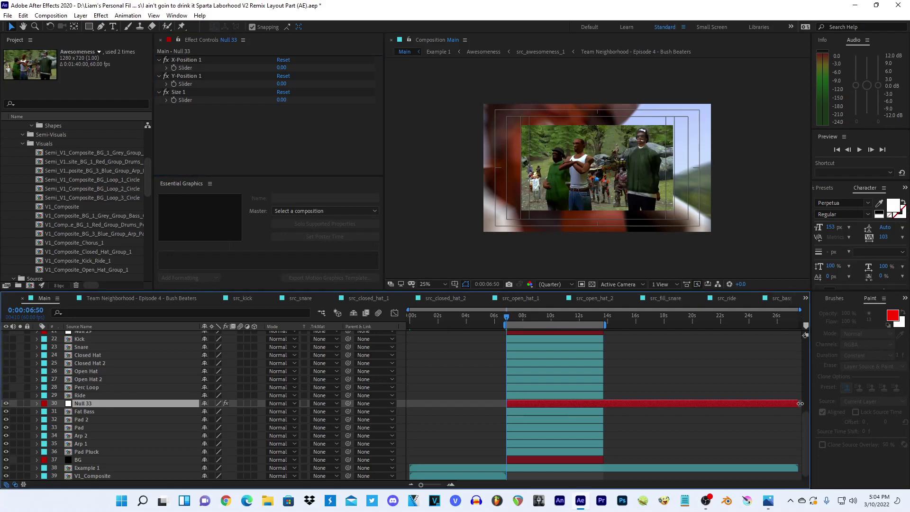
pyautogui.moveTo(801, 404); pyautogui.dragTo(603, 403)
# - Paste Null 33's three slider effects onto Null 30, Null 31 and Null 32
pyautogui.click(186, 68)
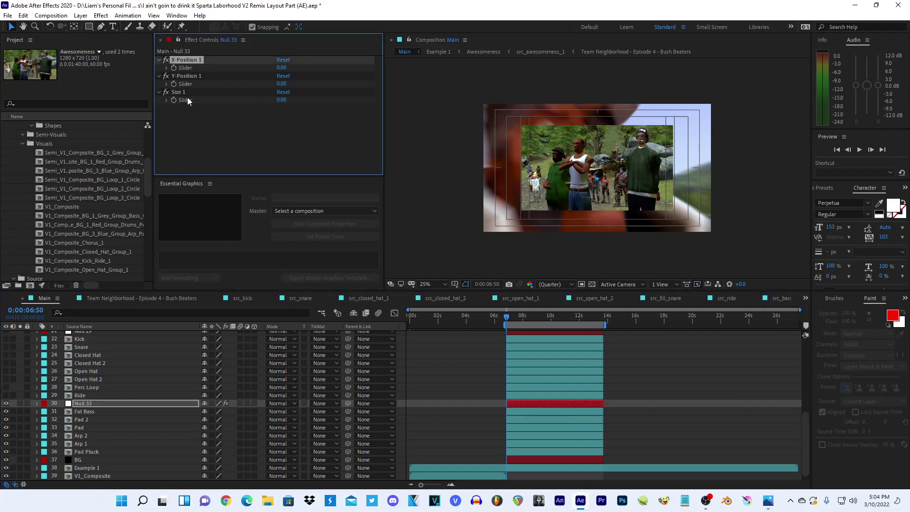
pyautogui.keyDown('shift'); pyautogui.click(186, 92); pyautogui.keyUp('shift')
pyautogui.scroll(3, 541, 332)
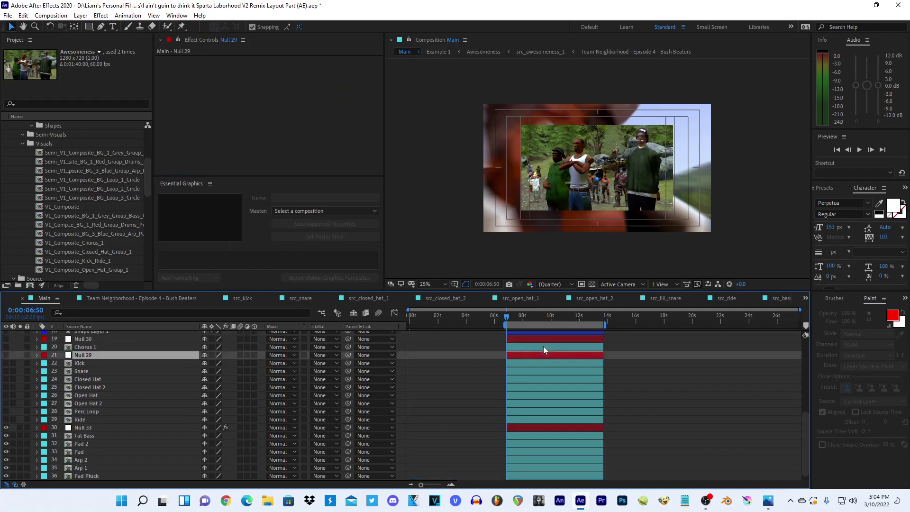
pyautogui.click(522, 389)
pyautogui.hotkey('ctrl', 'v')
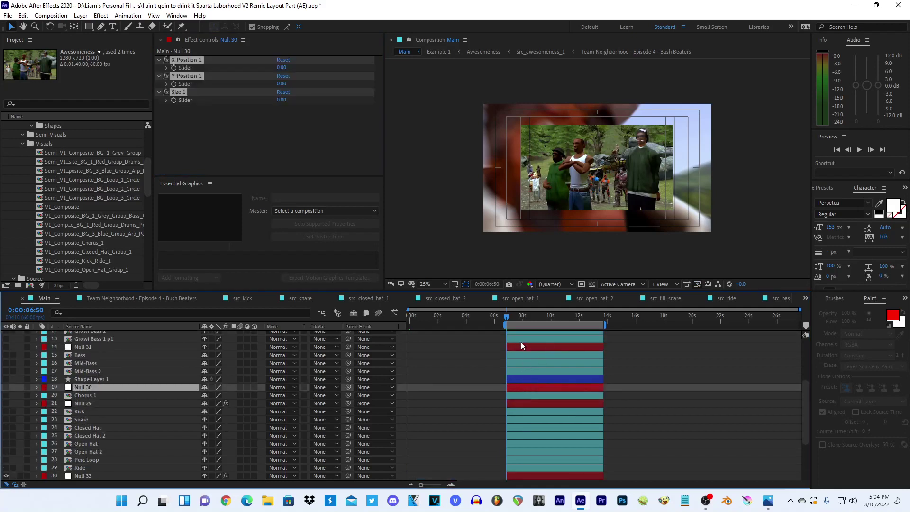
pyautogui.click(518, 348)
pyautogui.scroll(2, 519, 348)
pyautogui.hotkey('ctrl', 'v')
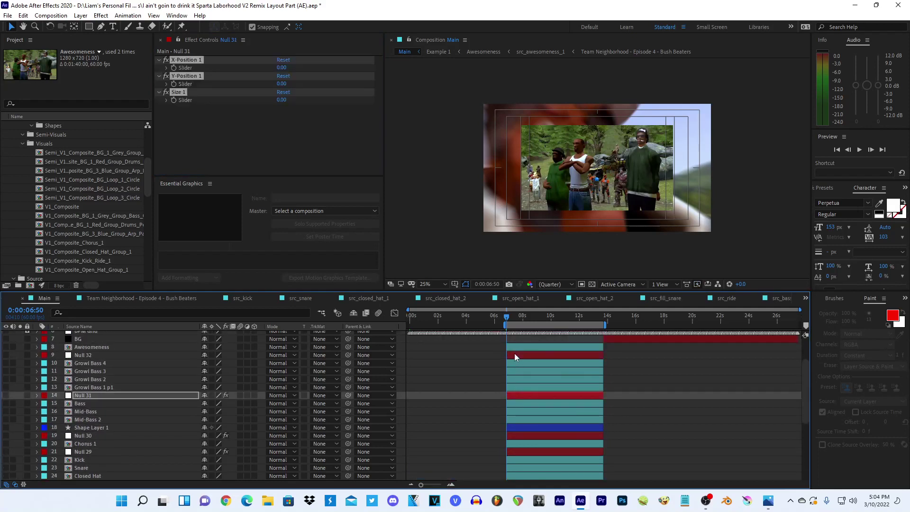
pyautogui.click(514, 354)
pyautogui.hotkey('ctrl', 'v')
pyautogui.scroll(1, 513, 354)
pyautogui.scroll(-6, 475, 389)
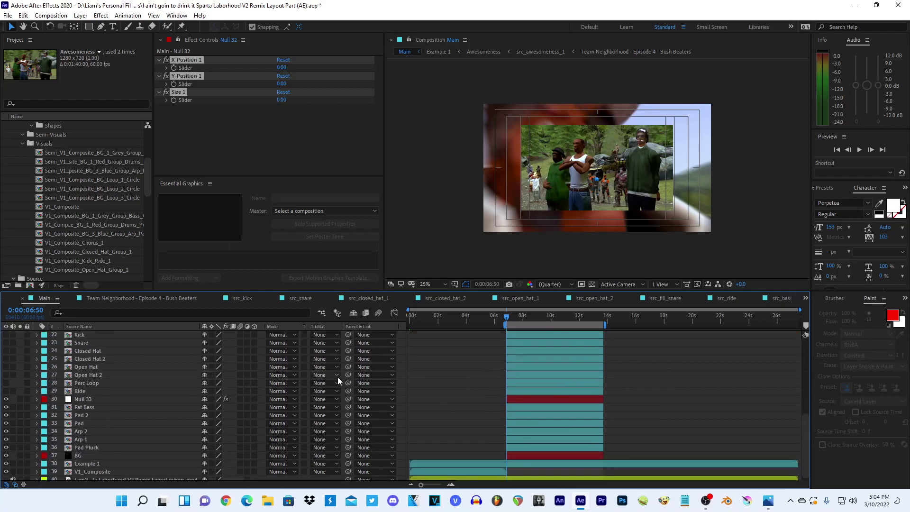
pyautogui.click(550, 400)
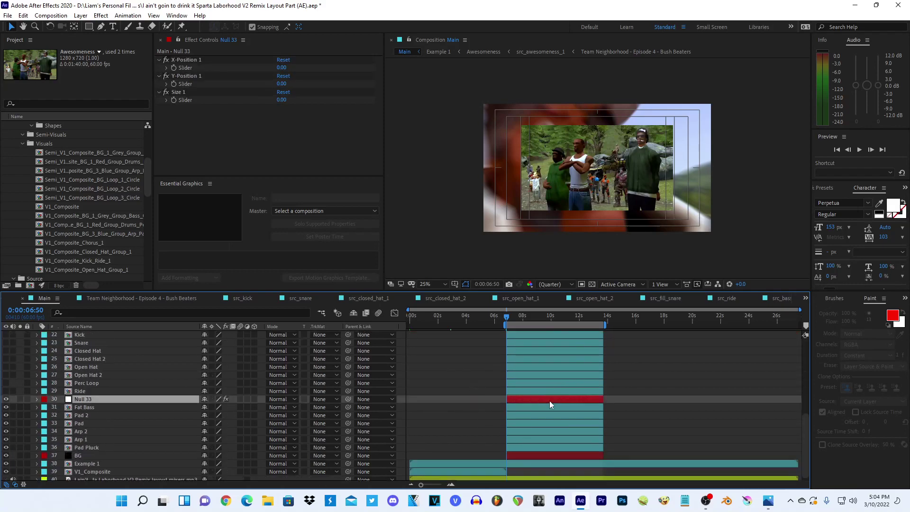
# - Save the project and move the current time back to about 3:31
pyautogui.click(8, 16)
pyautogui.click(34, 105)
pyautogui.scroll(-2, 659, 420)
pyautogui.scroll(3, 650, 424)
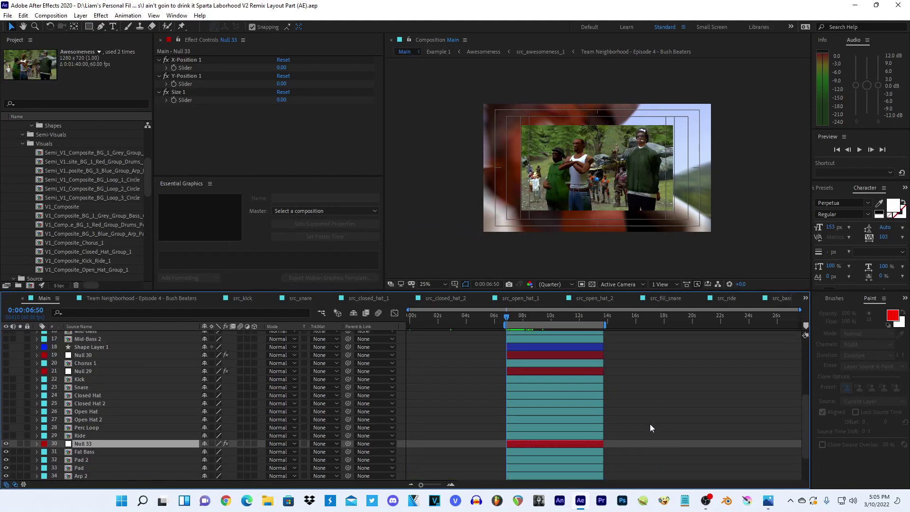
pyautogui.scroll(-2, 568, 427)
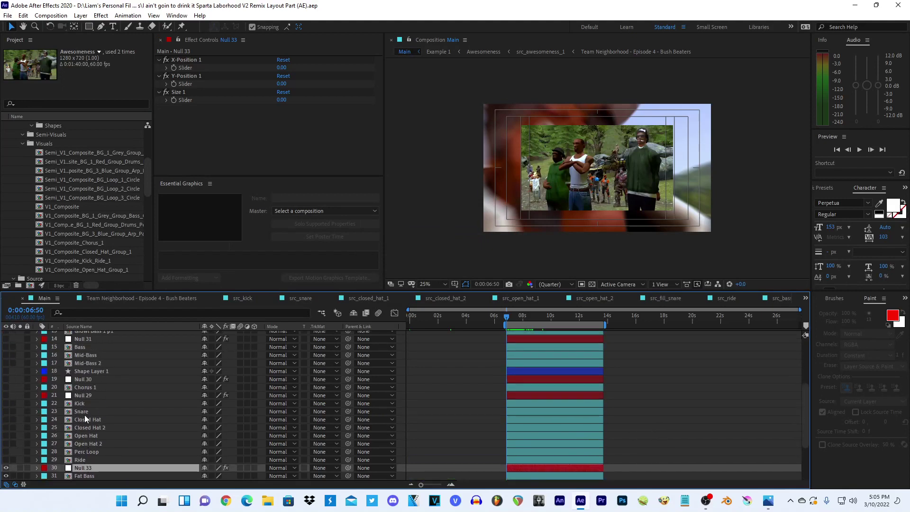
pyautogui.scroll(3, 84, 414)
pyautogui.scroll(-3, 23, 401)
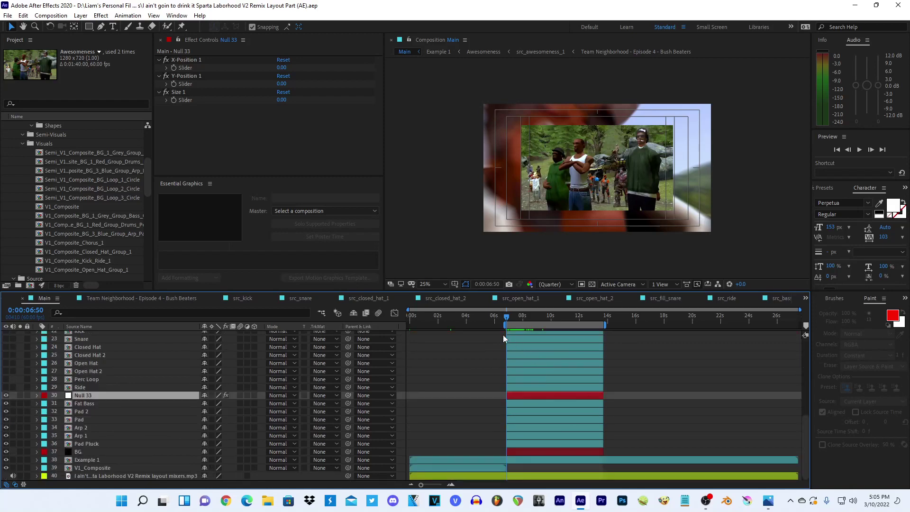
pyautogui.scroll(5, 513, 314)
pyautogui.click(513, 316)
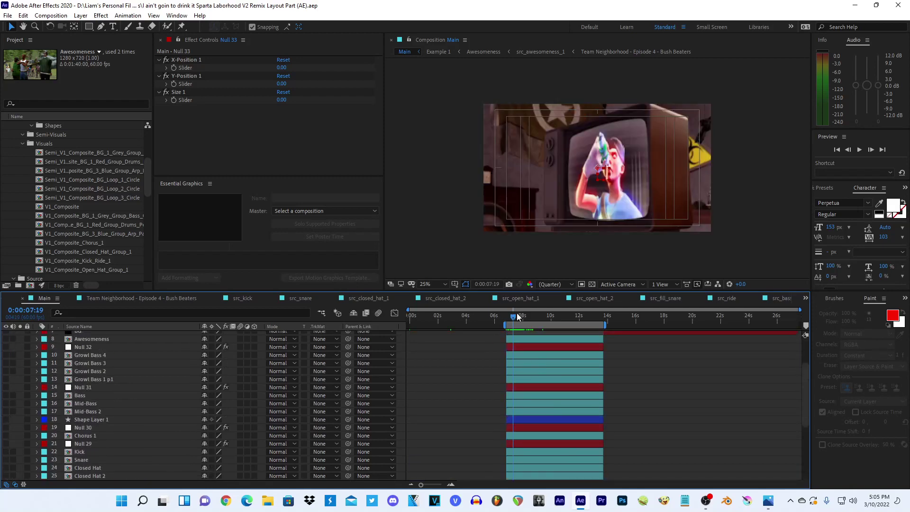
pyautogui.scroll(3, 518, 405)
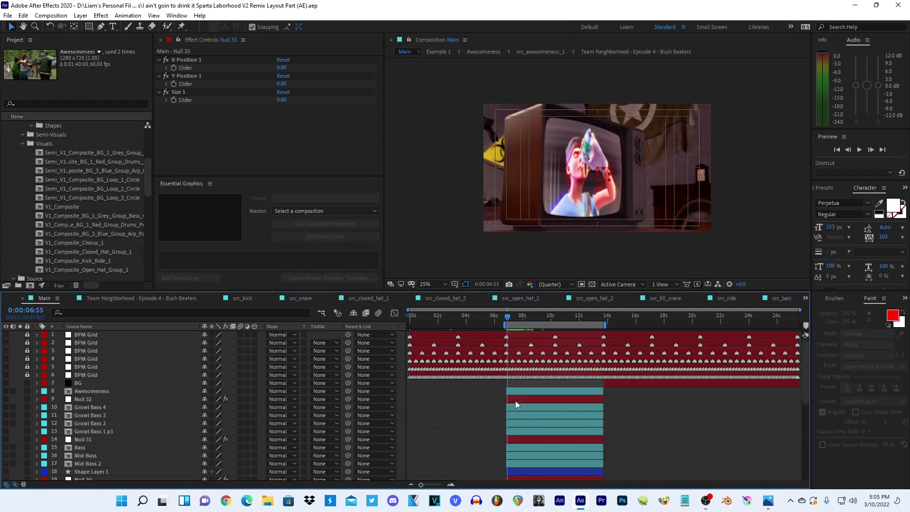
pyautogui.click(505, 318)
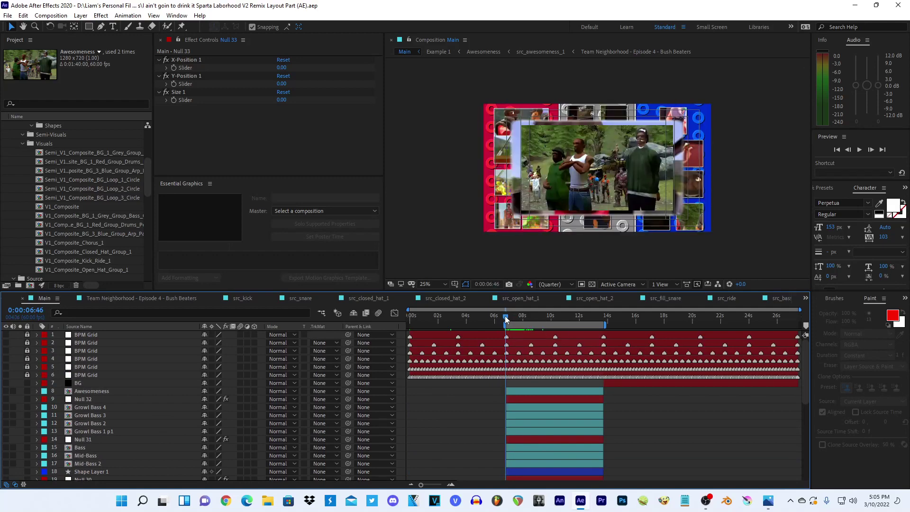
pyautogui.moveTo(505, 317); pyautogui.dragTo(460, 317)
pyautogui.scroll(-7, 451, 383)
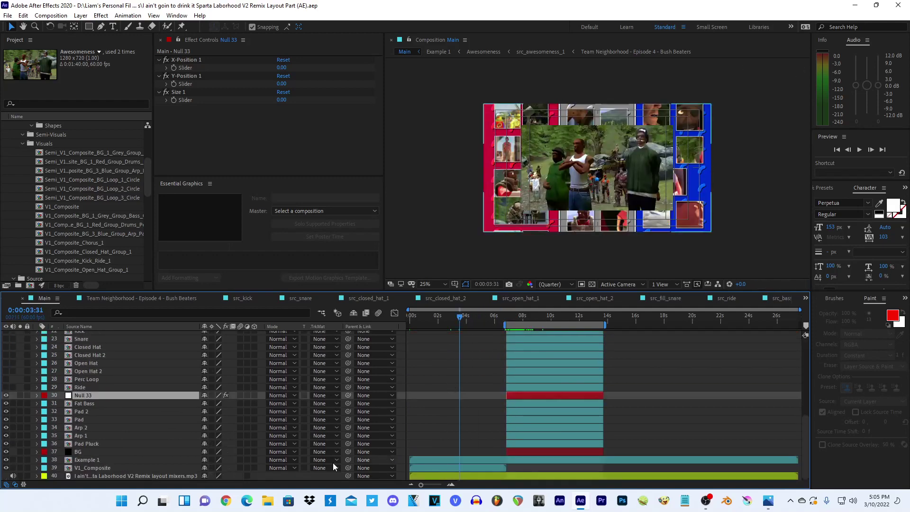
# - Hide the Awesomeness layer inside the Example 1 precomp, then return to Main
pyautogui.doubleClick(183, 460)
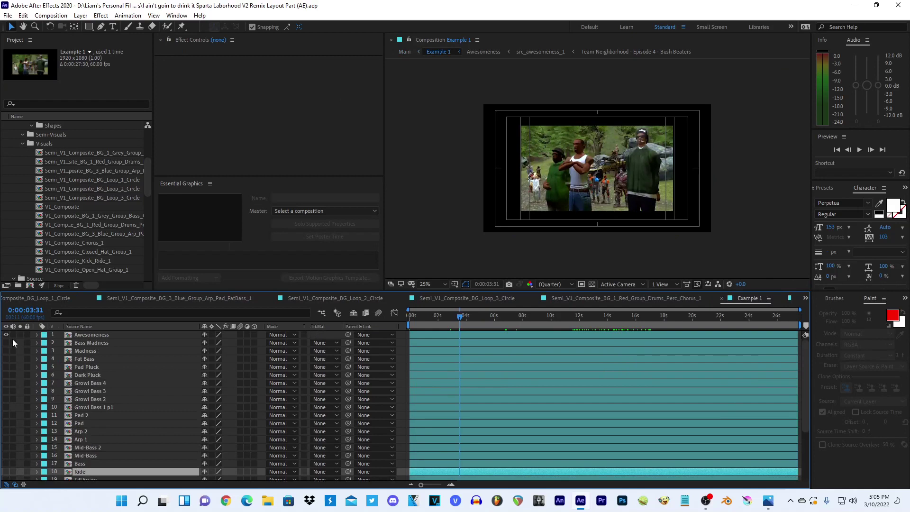
pyautogui.hotkey('ctrl', 'shift', 'a')
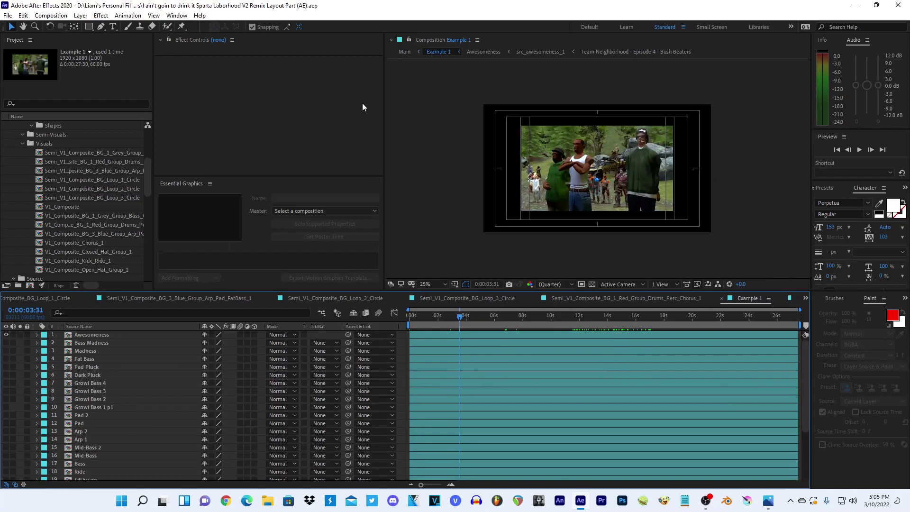
pyautogui.hotkey('ctrl', 'a')
pyautogui.click(6, 335)
pyautogui.click(404, 51)
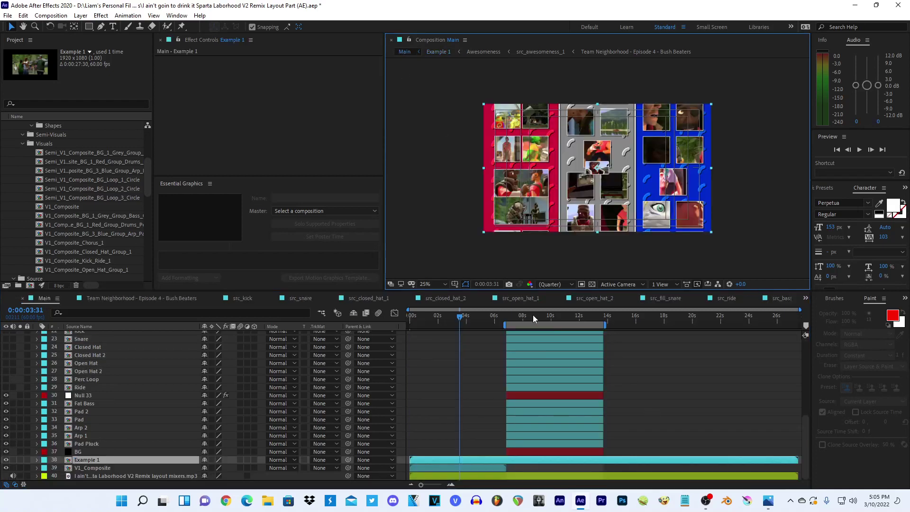
pyautogui.click(517, 315)
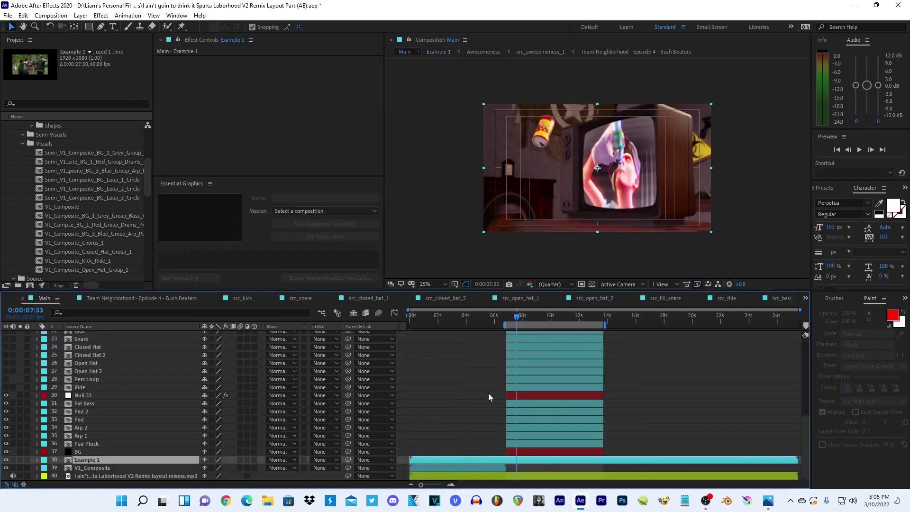
# - Reveal Scale on Fat Bass through the arp layers and pick-whip Fat Bass Scale to Size 1
pyautogui.click(105, 403)
pyautogui.keyDown('shift'); pyautogui.click(84, 435); pyautogui.keyUp('shift')
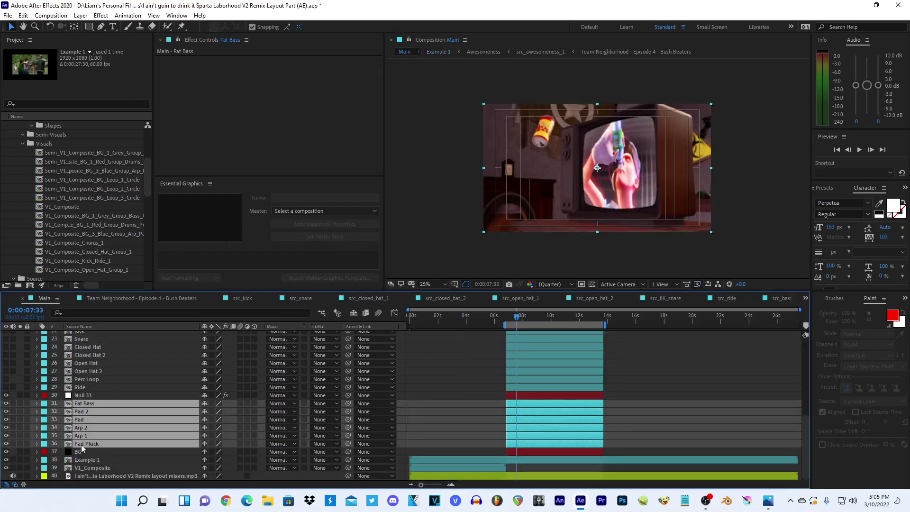
pyautogui.press('s')
pyautogui.click(80, 395)
pyautogui.click(282, 100)
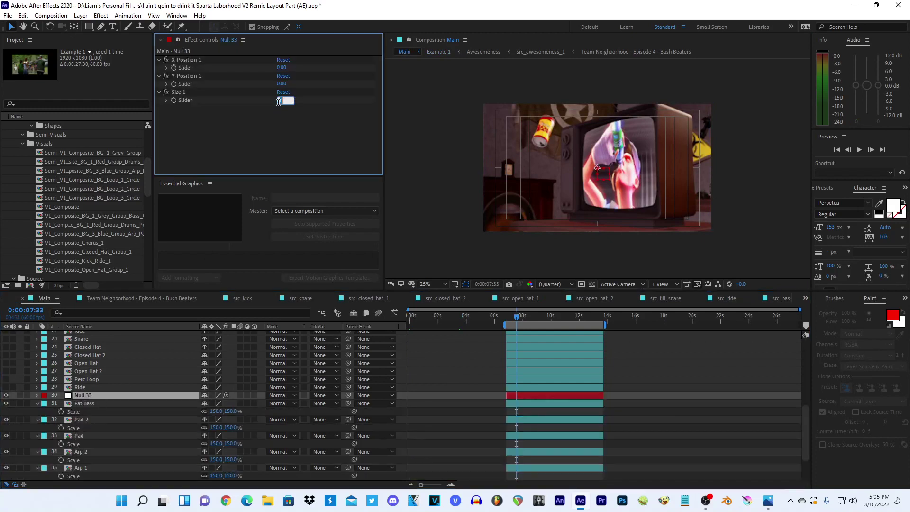
pyautogui.write('15')
pyautogui.press('Return')
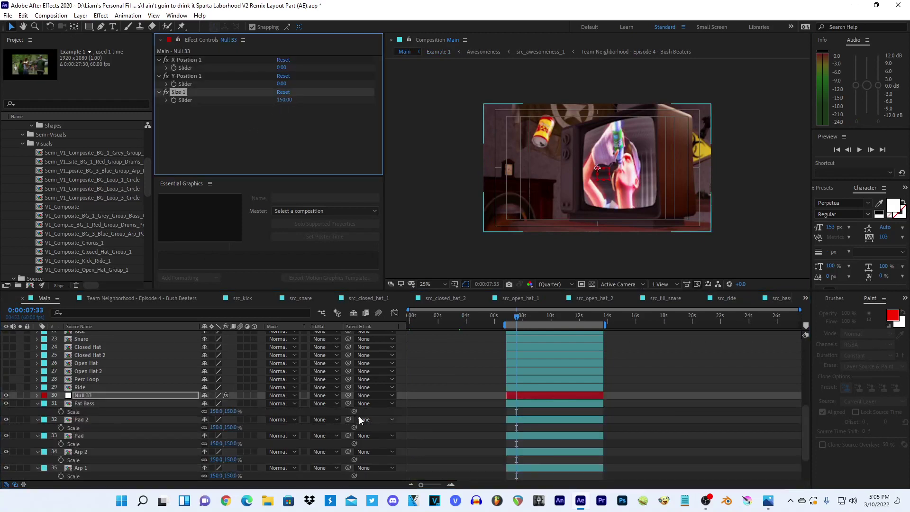
pyautogui.moveTo(355, 411); pyautogui.dragTo(183, 104)
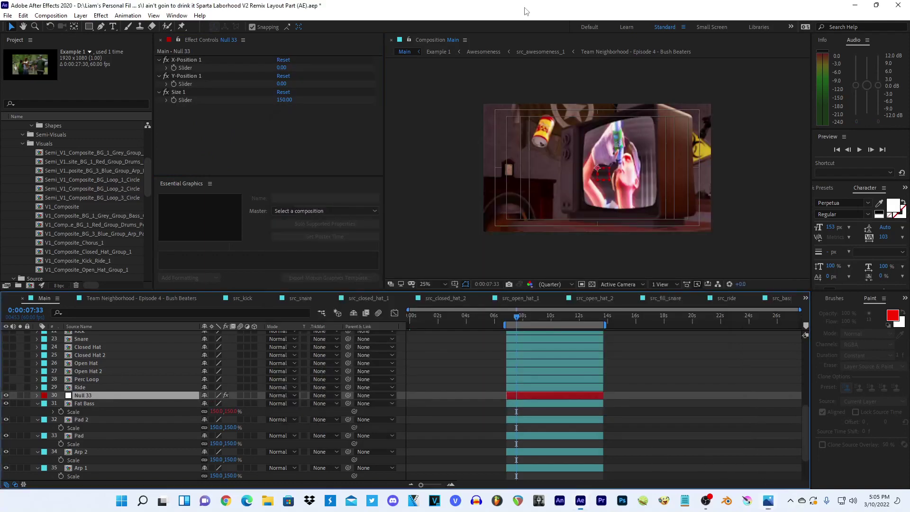
# - Paste the Size 1 scale expression onto the Arp 2, Pad and Pad 2 Scale properties
pyautogui.click(74, 412)
pyautogui.click(54, 411)
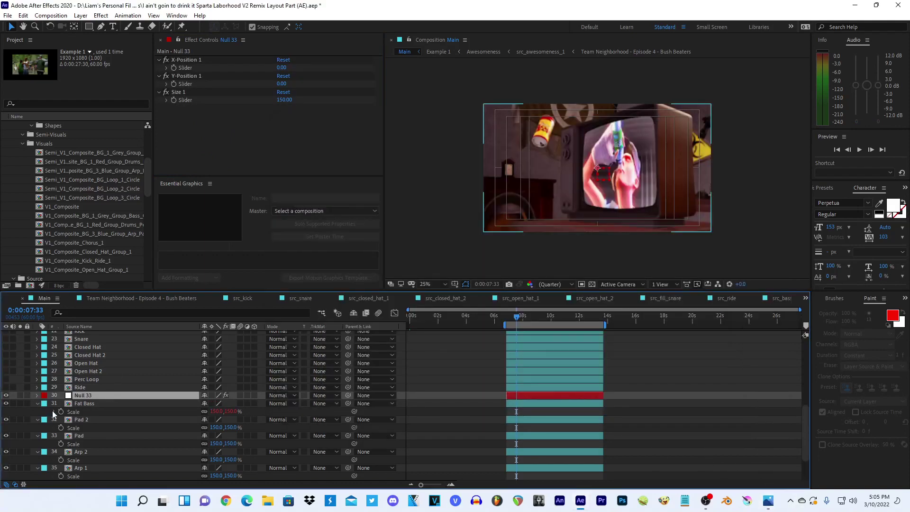
pyautogui.scroll(-3, 456, 403)
pyautogui.click(60, 437)
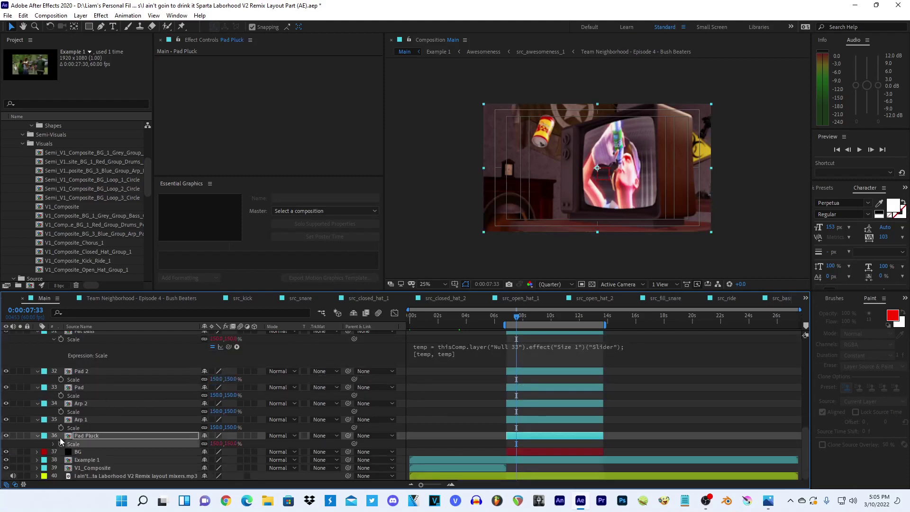
pyautogui.click(61, 412)
pyautogui.write('temp = thisComp.layer("Null 33").effect("Size 1")("Slider"); [temp, temp]')
pyautogui.click(61, 395)
pyautogui.write('temp = thisComp.layer("Null 33").effect("Size 1")("Slider"); [temp, temp]')
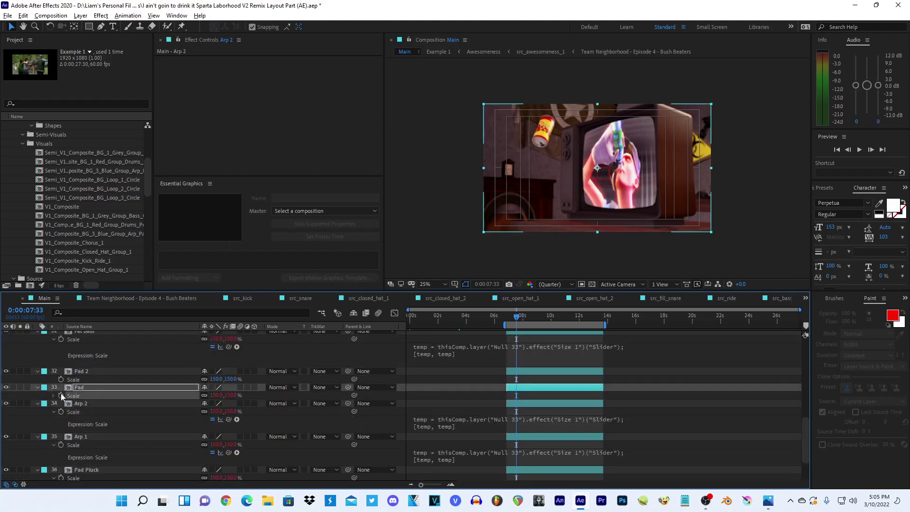
pyautogui.click(60, 379)
pyautogui.write('temp = thisComp.layer("Null 33").effect("Size 1")("Slider"); [temp, temp]')
pyautogui.scroll(5, 138, 383)
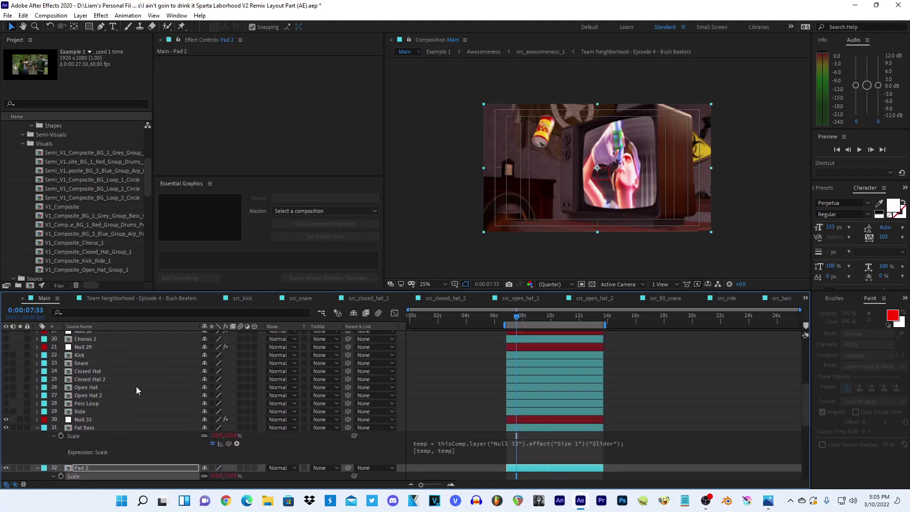
pyautogui.scroll(-1, 130, 392)
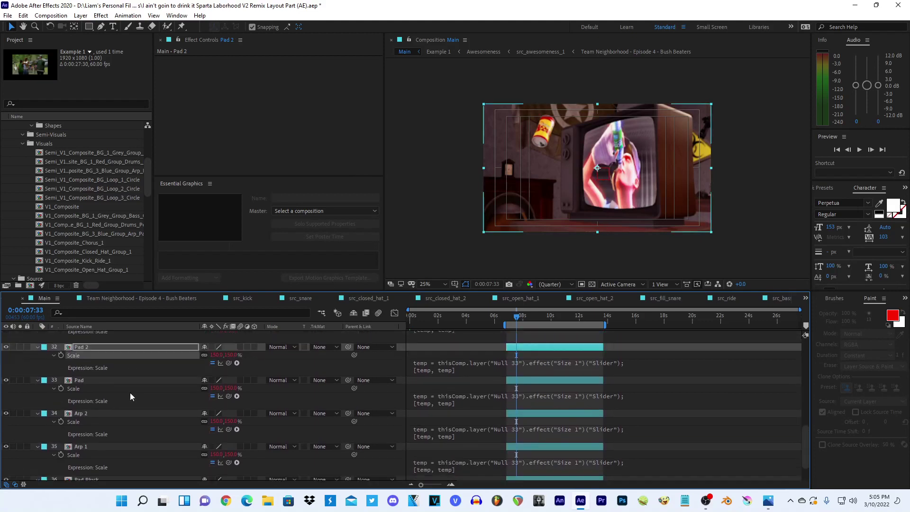
# - Set Null 33's Size 1 slider to 50, then to 75
pyautogui.click(98, 397)
pyautogui.click(283, 100)
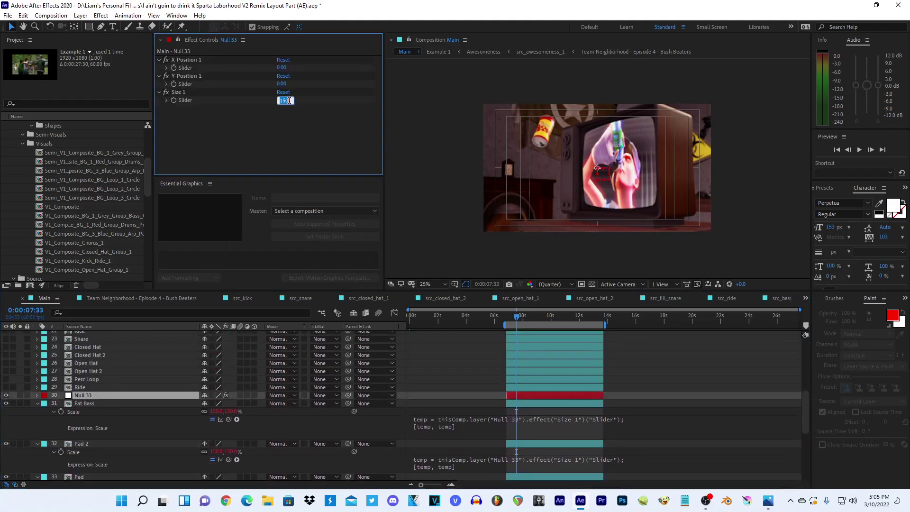
pyautogui.write('50')
pyautogui.press('Return')
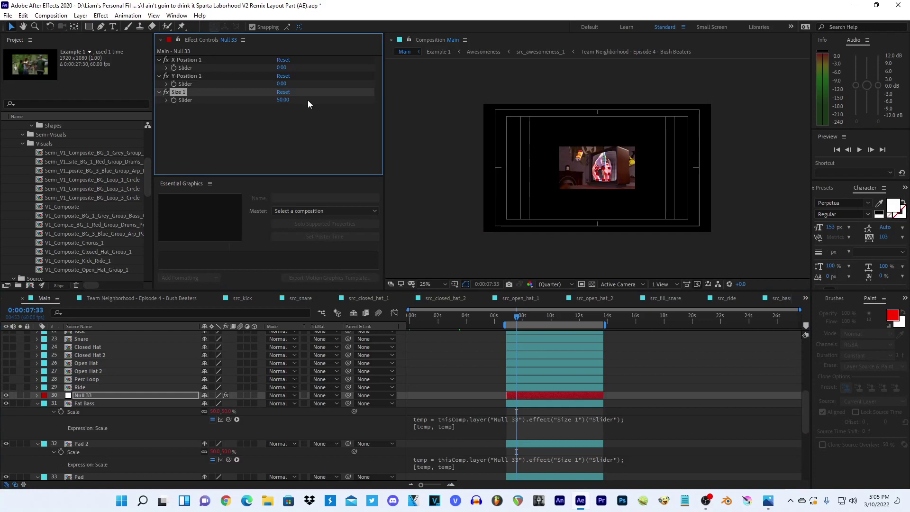
pyautogui.click(283, 100)
pyautogui.write('75')
pyautogui.press('Return')
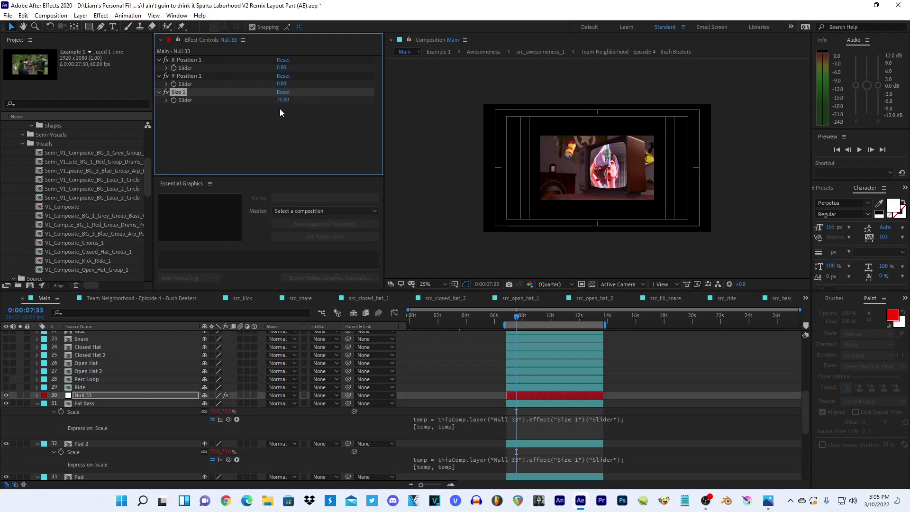
# - Show Position on the layers and start a Fat Bass Position expression ending [x+value[0], y+value[1]]
pyautogui.scroll(-3, 345, 374)
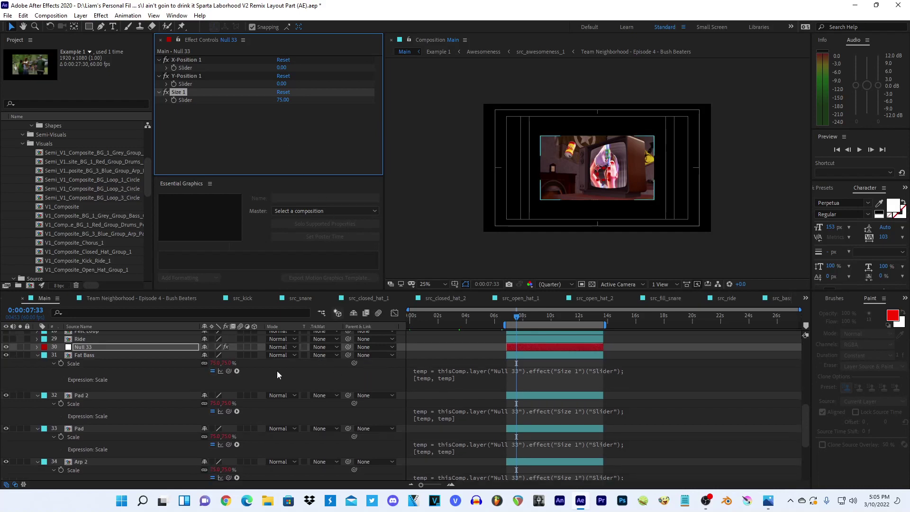
pyautogui.click(122, 357)
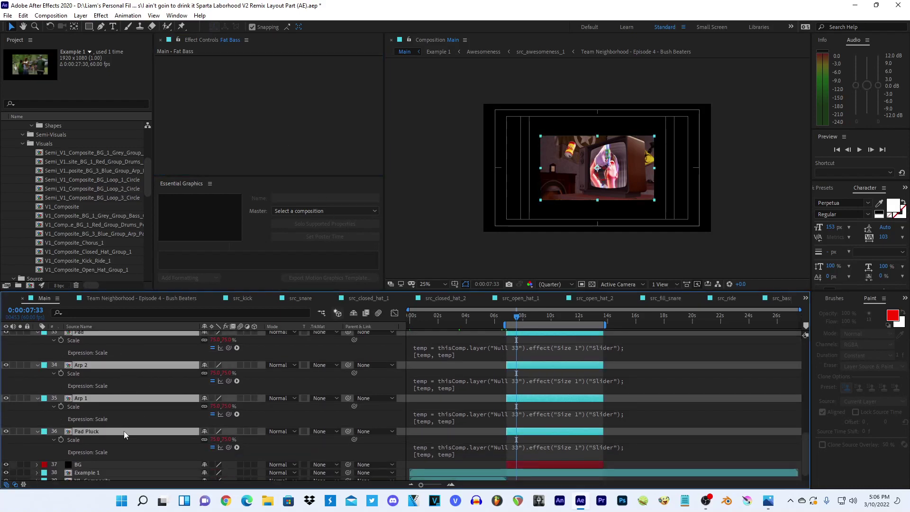
pyautogui.hotkey('ctrl', 'a')
pyautogui.hotkey('shift', 'p')
pyautogui.scroll(2, 124, 431)
pyautogui.click(130, 375)
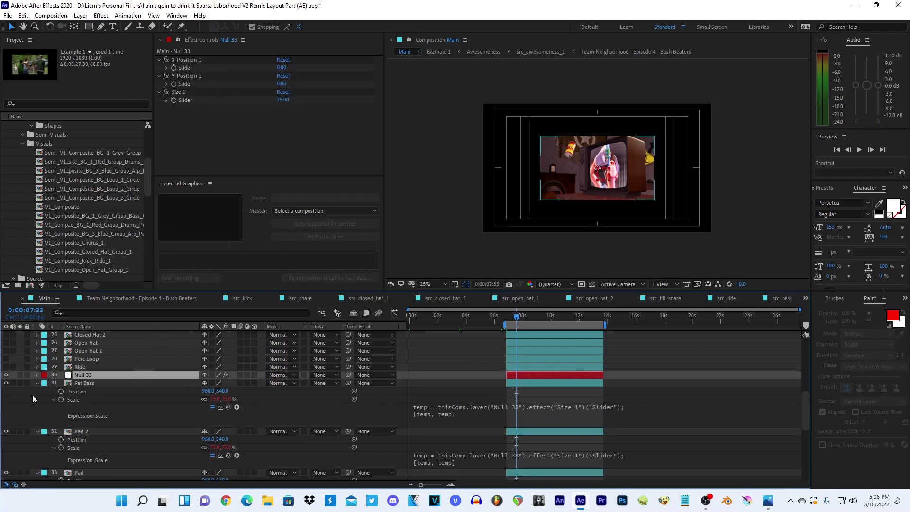
pyautogui.keyDown('alt'); pyautogui.click(61, 391); pyautogui.keyUp('alt')
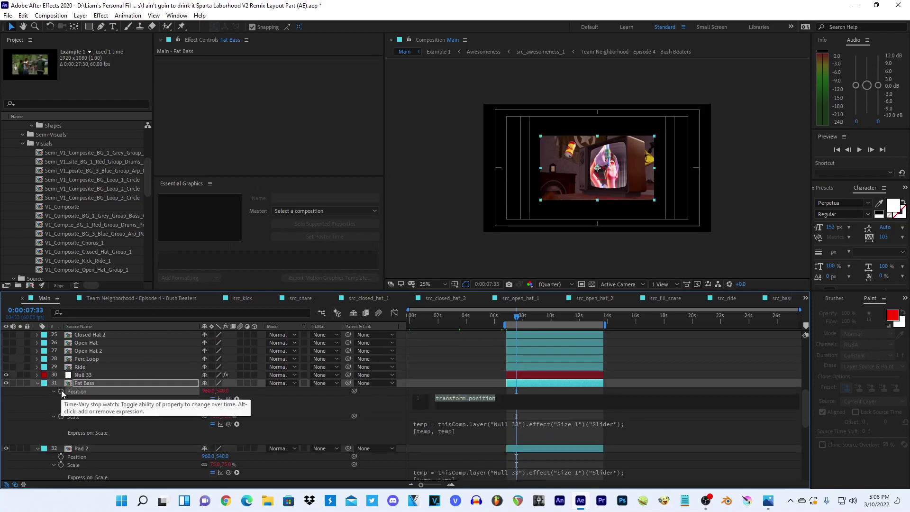
pyautogui.write('[x')
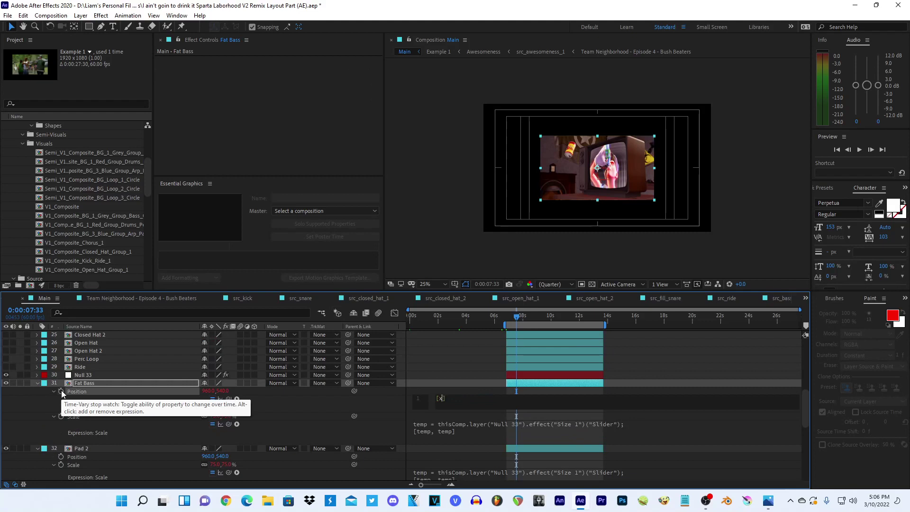
pyautogui.write('+value[0]')
pyautogui.write(', y+value')
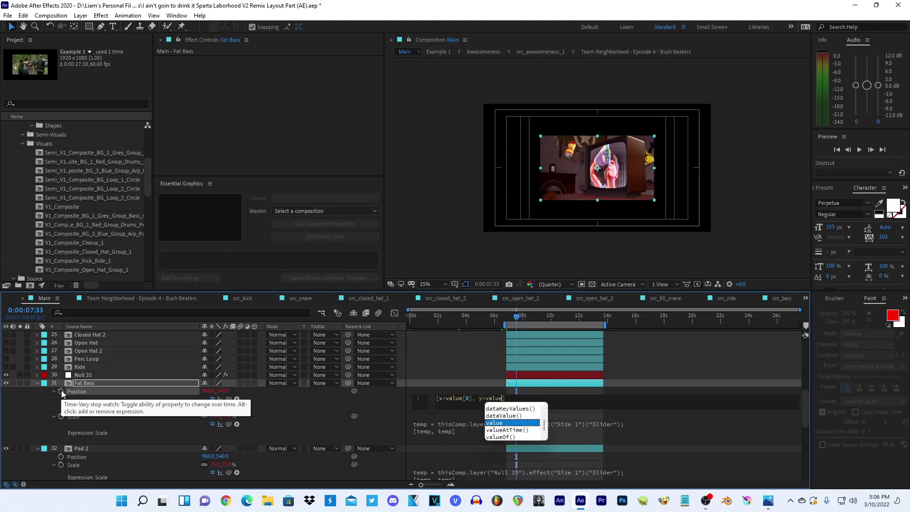
pyautogui.write('[1')
# - Write the variable line referencing thisComp.layer("Null 33").effect("X-Position 1")("Slider")
pyautogui.press('Left')
pyautogui.press('Left')
pyautogui.press('Left')
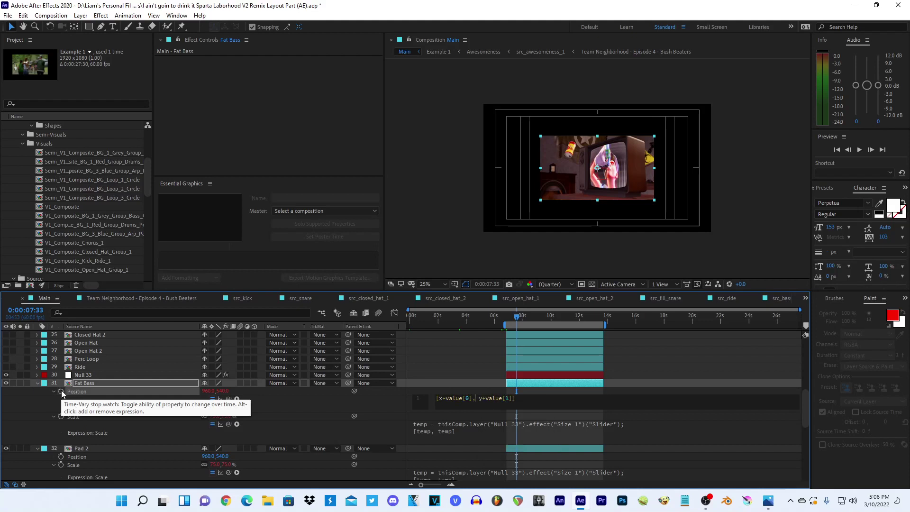
pyautogui.press('Return')
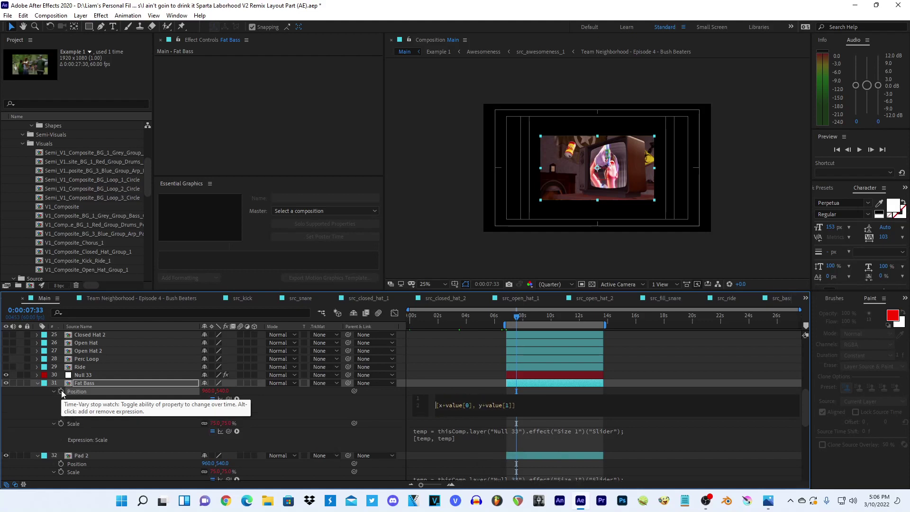
pyautogui.press('Return')
pyautogui.press('Up')
pyautogui.press('Up')
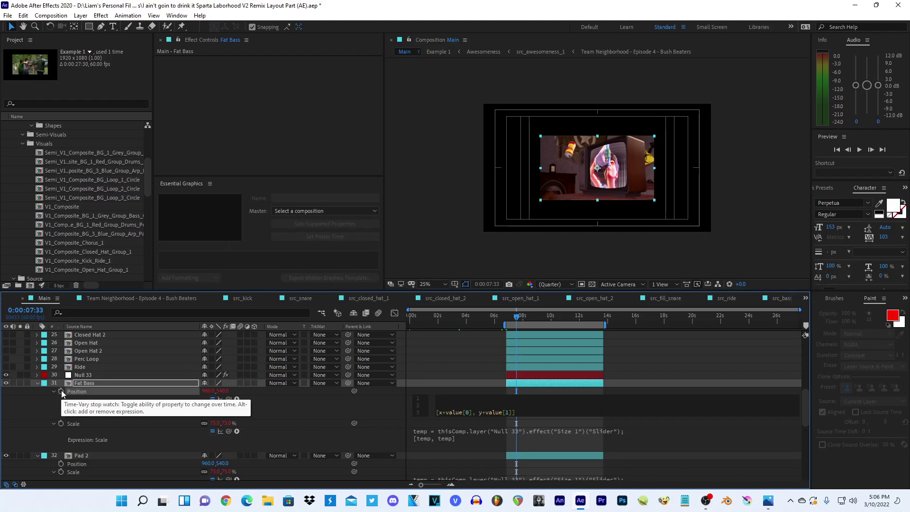
pyautogui.write('x =')
pyautogui.press('Return')
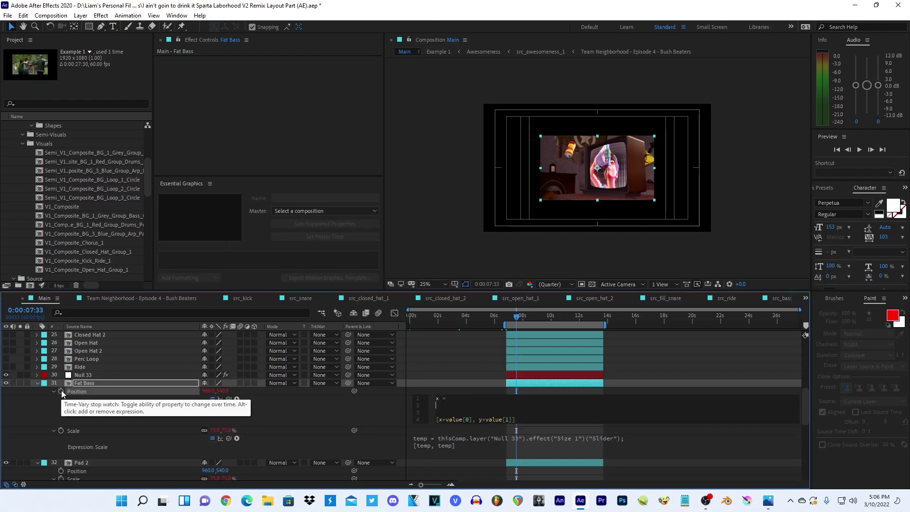
pyautogui.write('y =')
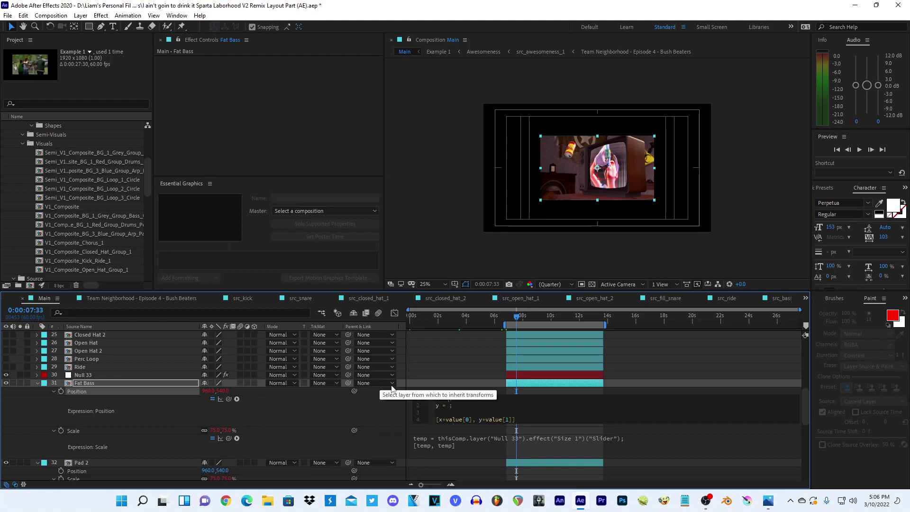
pyautogui.write('thisComp')
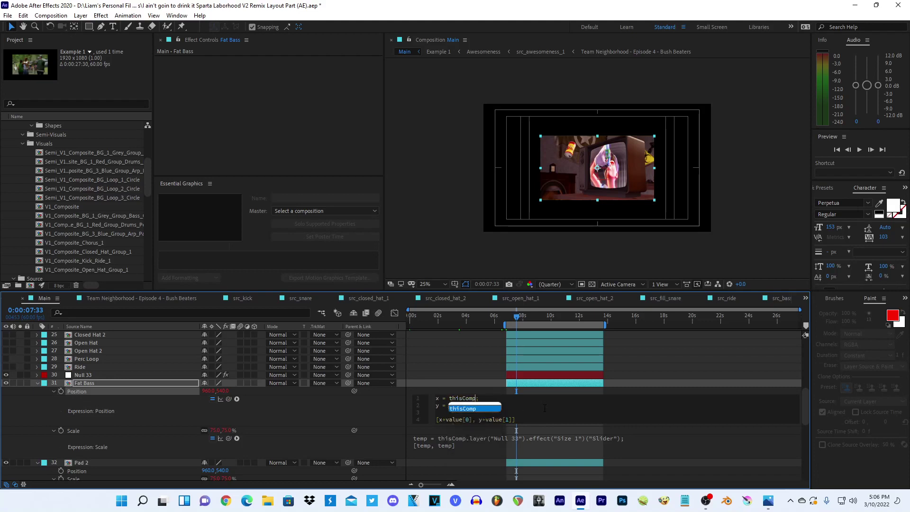
pyautogui.write('Comp.layer(')
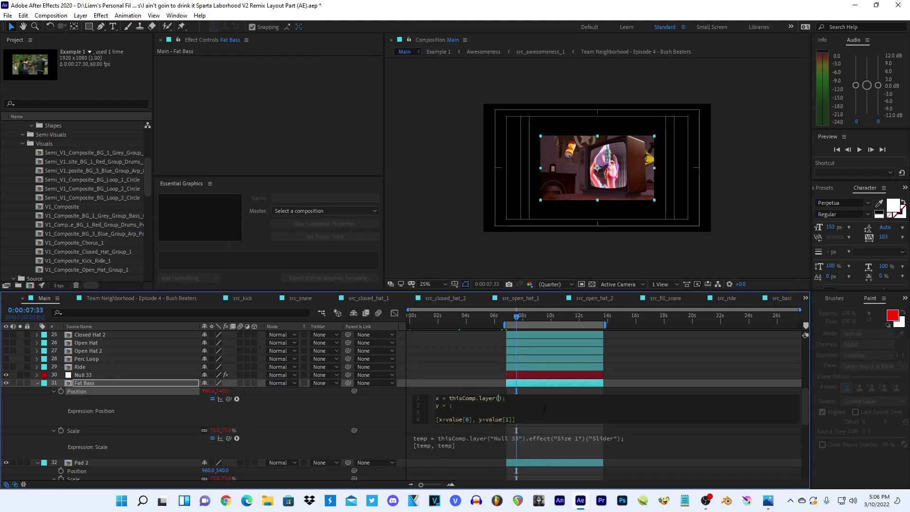
pyautogui.write('"Null ')
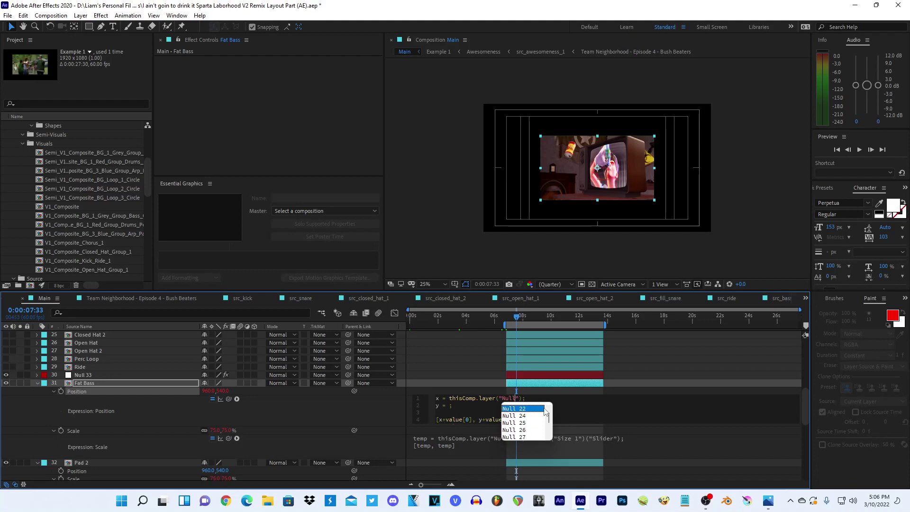
pyautogui.write('23')
pyautogui.press('BackSpace')
pyautogui.press('BackSpace')
pyautogui.write('33")')
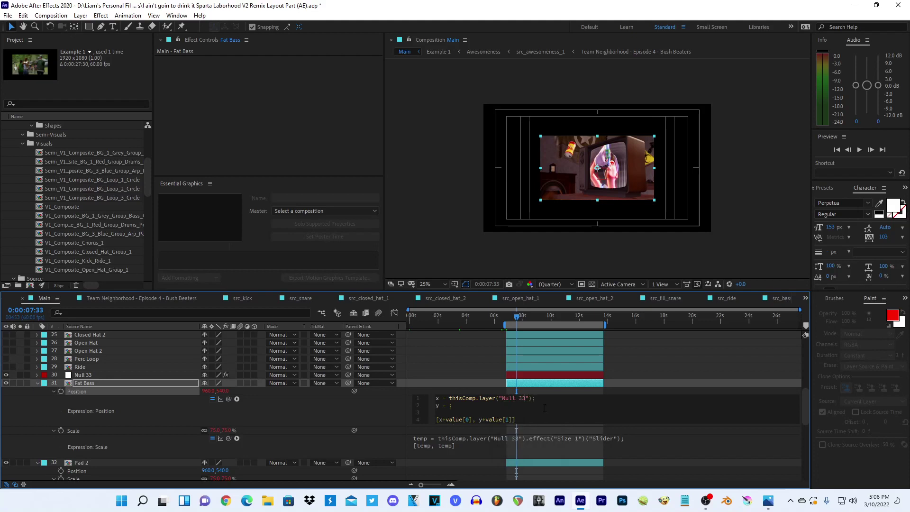
pyautogui.write('.effe')
pyautogui.write('ct("')
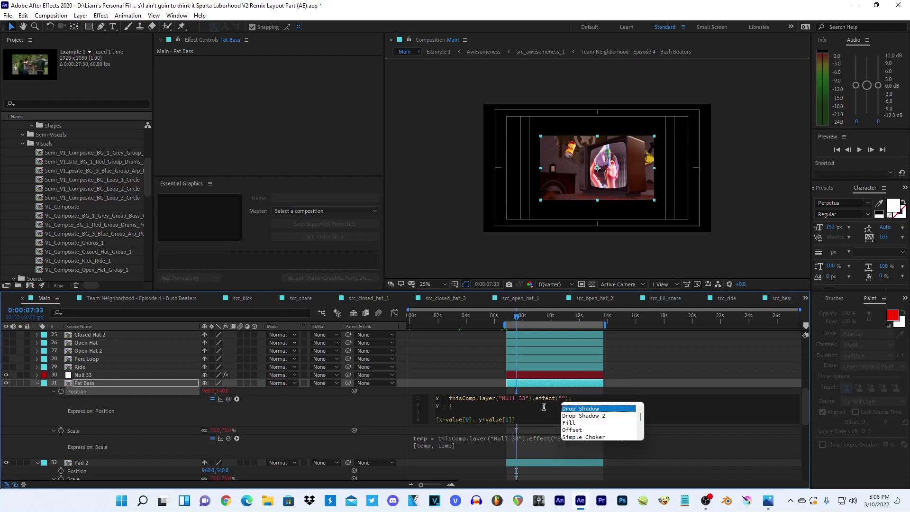
pyautogui.write('X')
pyautogui.click(570, 410)
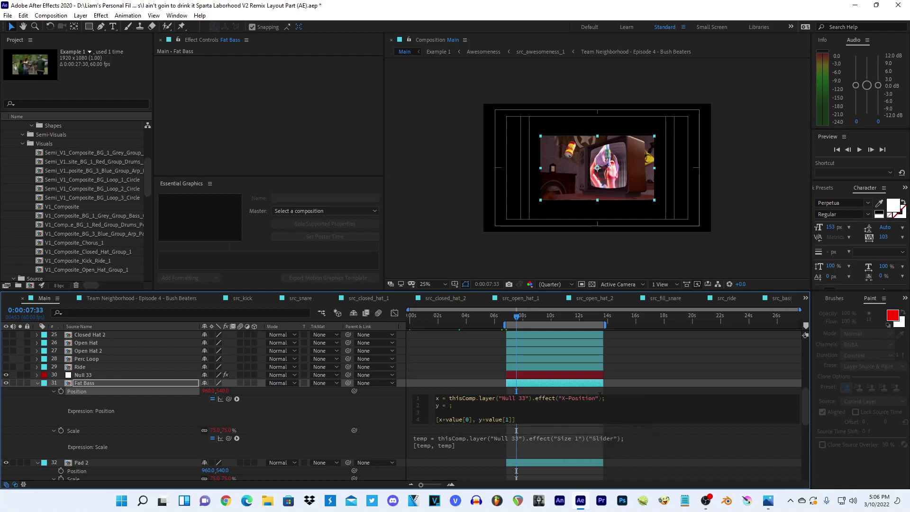
pyautogui.write('1")')
pyautogui.write('("Slider')
# - Copy that slider reference to the y line, change it to Y-Position 1, and commit
pyautogui.moveTo(645, 398); pyautogui.dragTo(450, 398)
pyautogui.hotkey('ctrl', 'c')
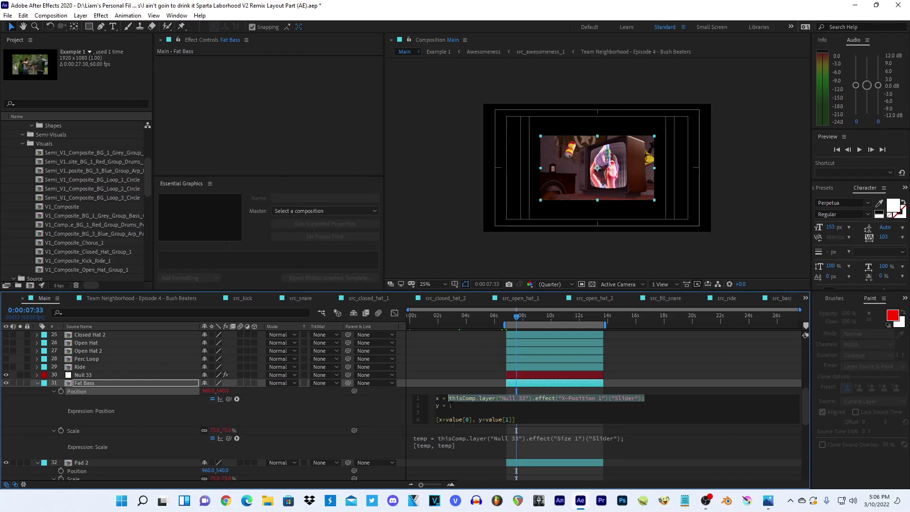
pyautogui.click(444, 406)
pyautogui.hotkey('ctrl', 'v')
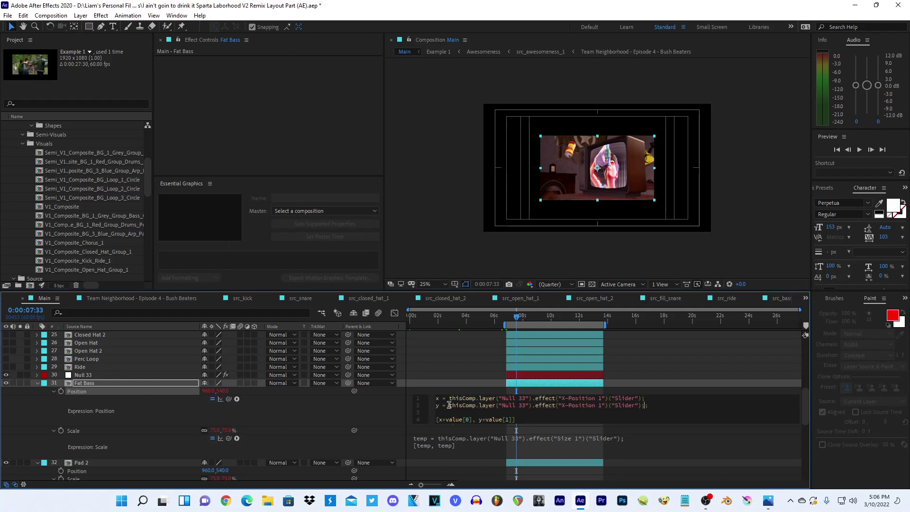
pyautogui.doubleClick(562, 405)
pyautogui.write('Y')
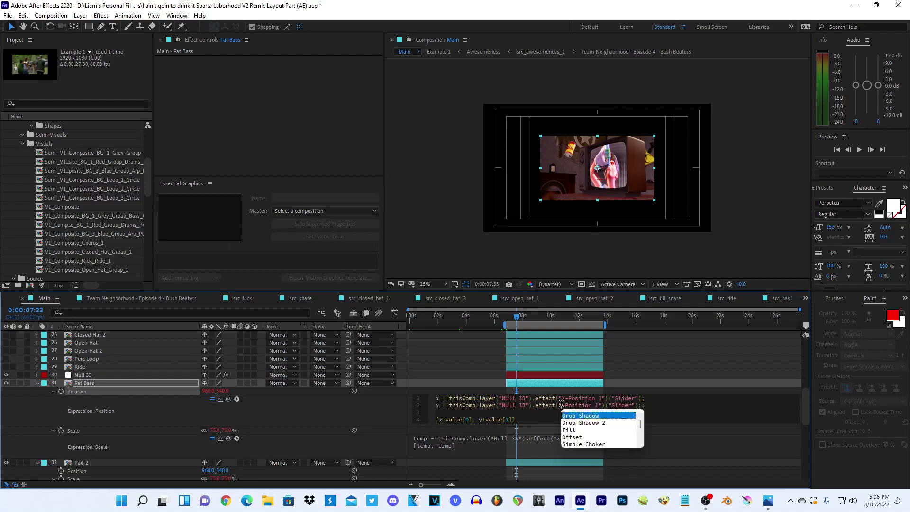
pyautogui.click(480, 360)
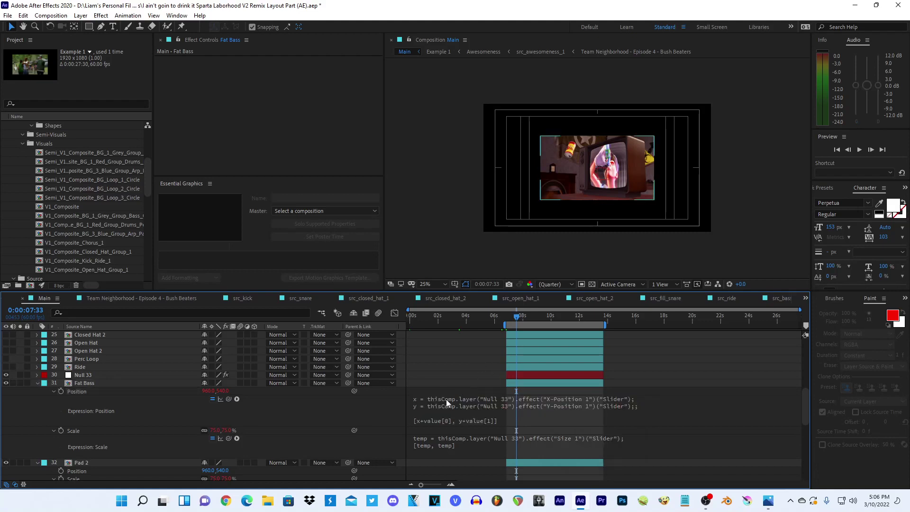
# - Reorder the stack, moving Pad Pluck higher and Pad below Pad 2
pyautogui.click(135, 374)
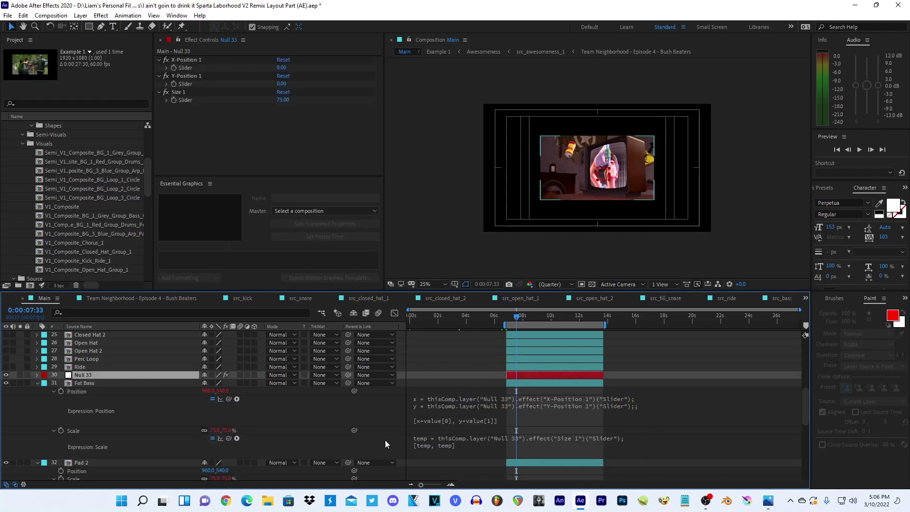
pyautogui.click(443, 377)
pyautogui.scroll(-5, 444, 368)
pyautogui.scroll(-3, 436, 370)
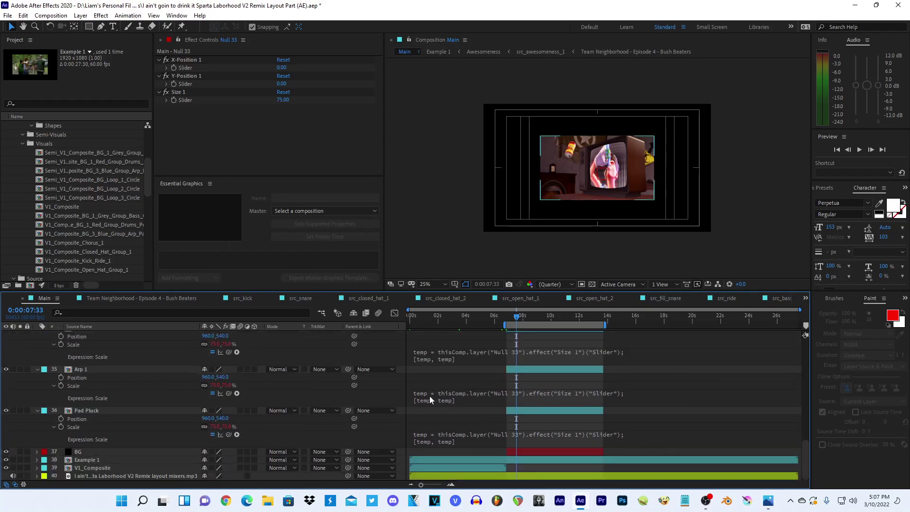
pyautogui.hotkey('alt', 'Tab')
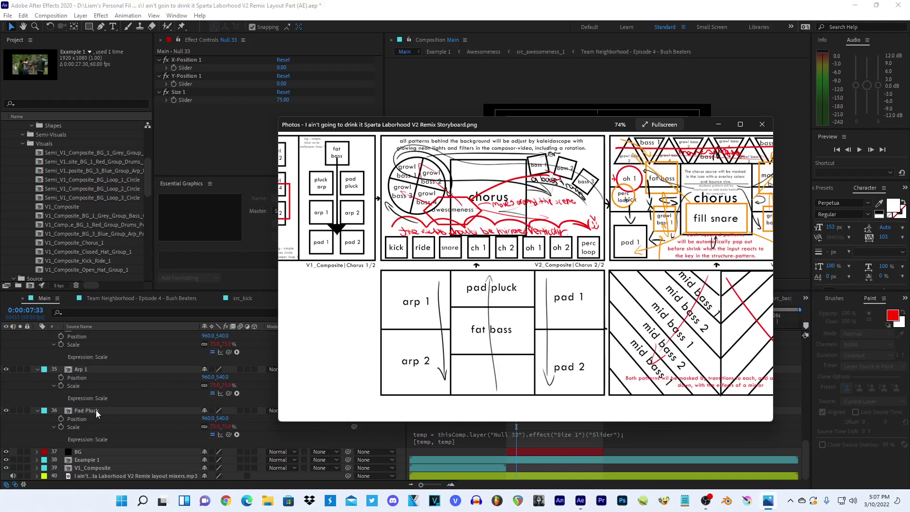
pyautogui.moveTo(97, 414); pyautogui.dragTo(88, 356)
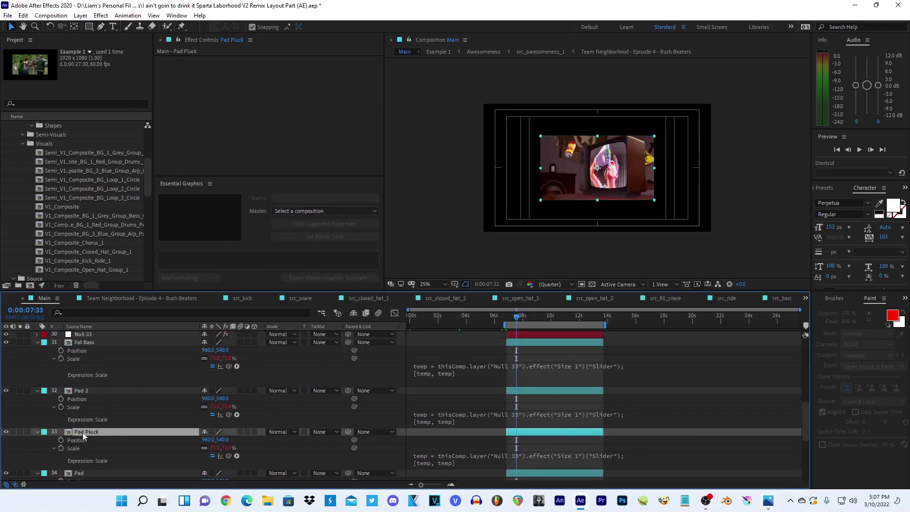
pyautogui.click(84, 365)
pyautogui.moveTo(78, 400); pyautogui.dragTo(79, 460)
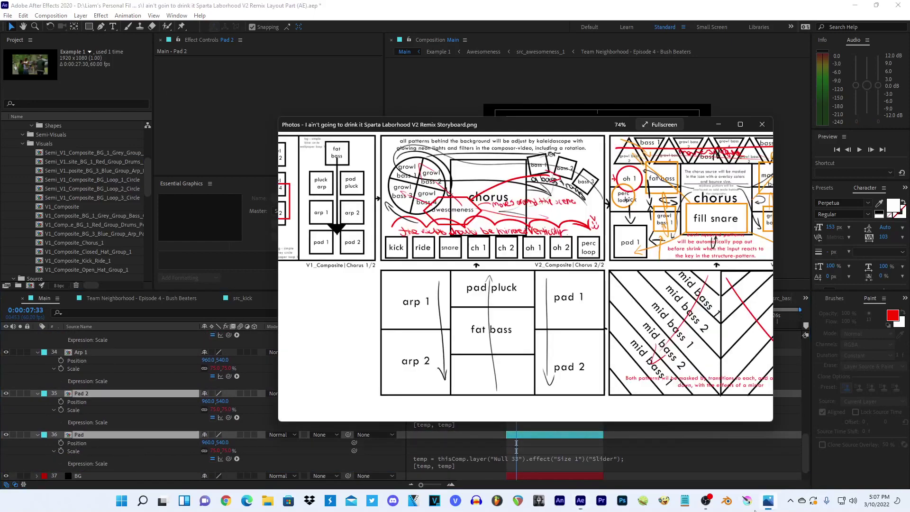
# - Paste the Null 33 X/Y slider expression onto Pad's Position
pyautogui.hotkey('alt', 'Tab')
pyautogui.hotkey('alt', 'Tab')
pyautogui.click(101, 443)
pyautogui.hotkey('ctrl', 'v')
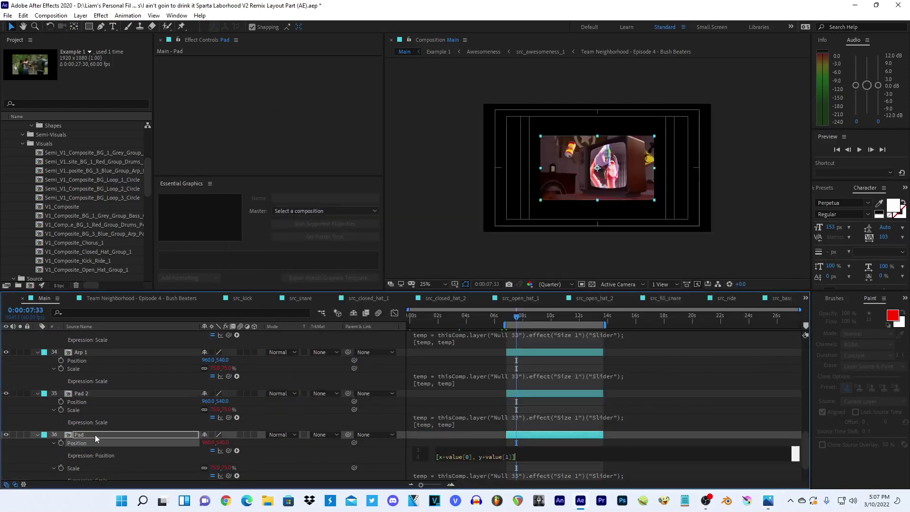
pyautogui.click(102, 434)
pyautogui.scroll(5, 104, 437)
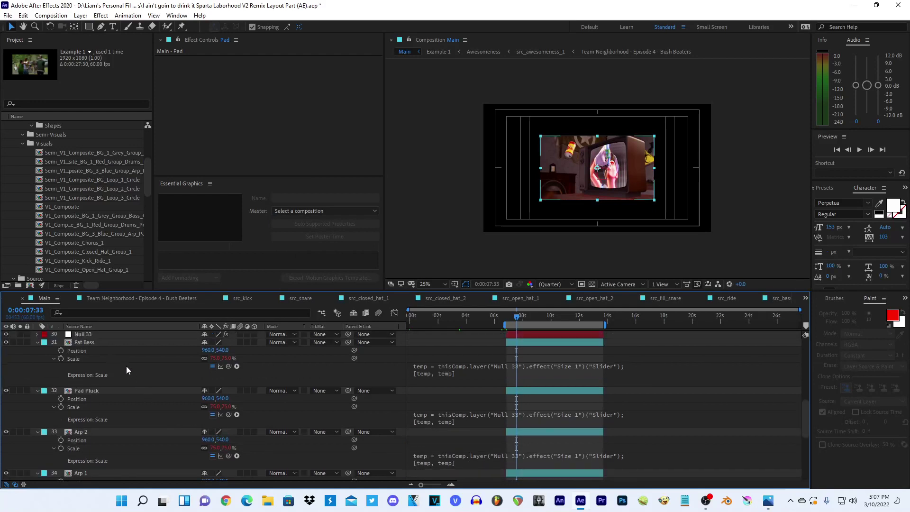
pyautogui.click(83, 334)
# - Try X-Position 1 values of 0 and 960 on Null 33, then settle on 480
pyautogui.moveTo(281, 67); pyautogui.dragTo(291, 71)
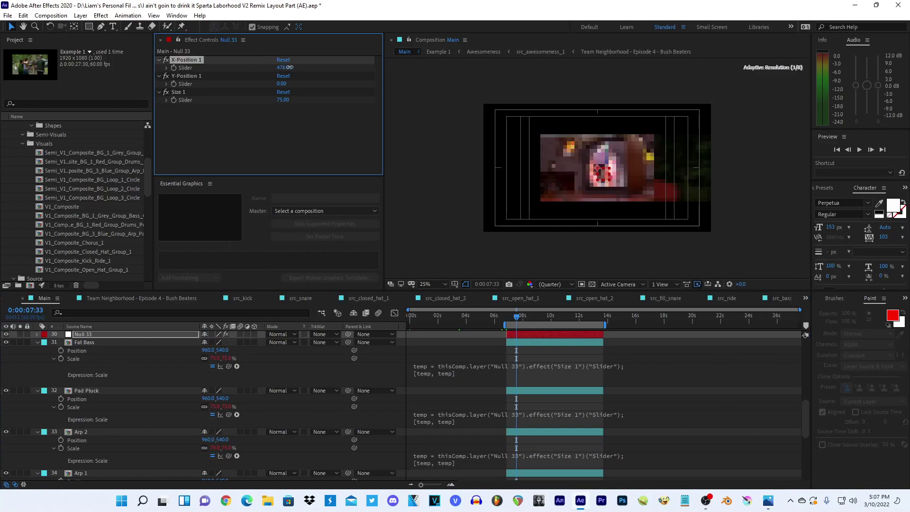
pyautogui.click(285, 69)
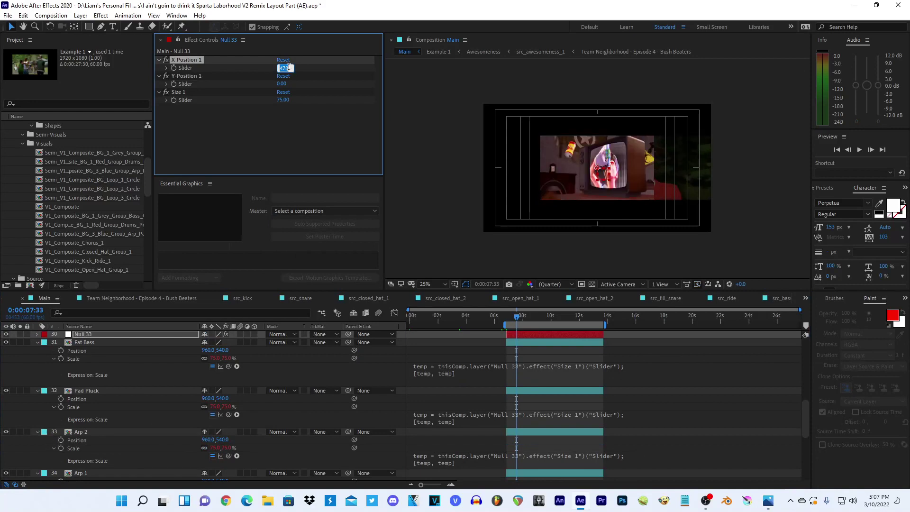
pyautogui.press('Return')
pyautogui.click(285, 68)
pyautogui.write('0')
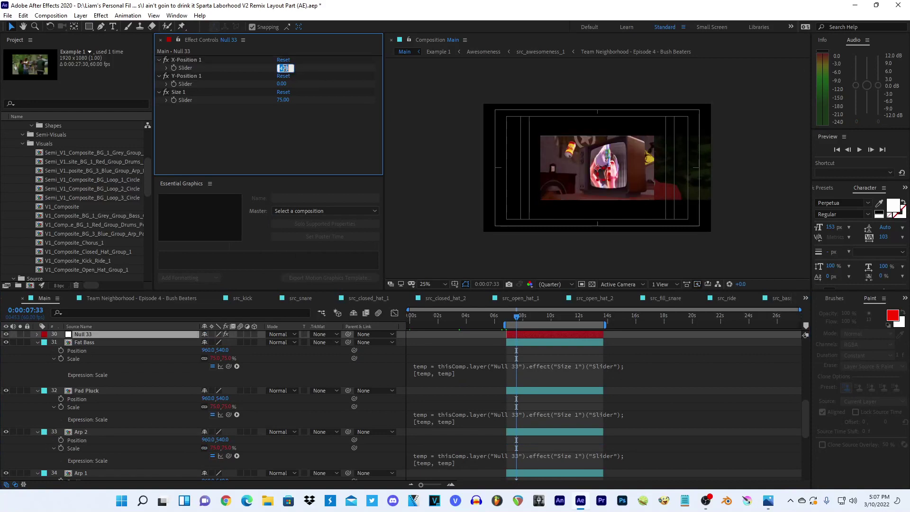
pyautogui.press('Return')
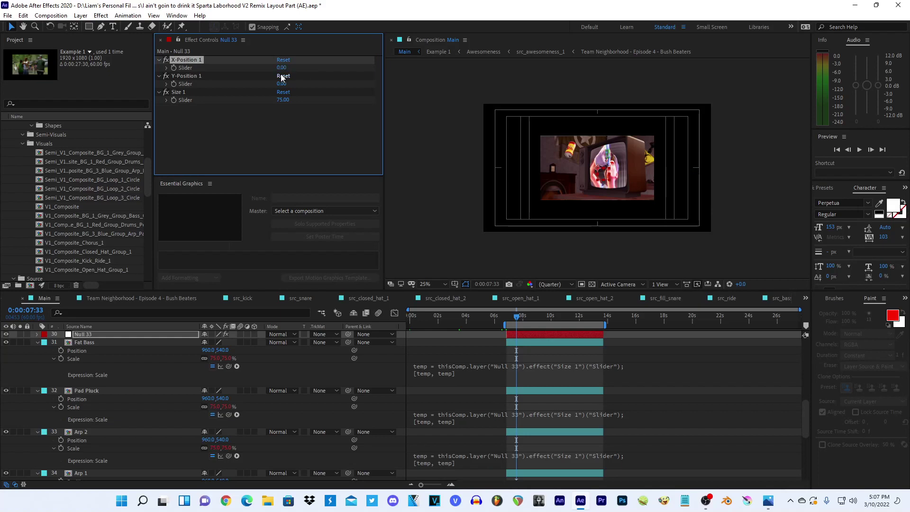
pyautogui.moveTo(279, 69); pyautogui.dragTo(302, 85)
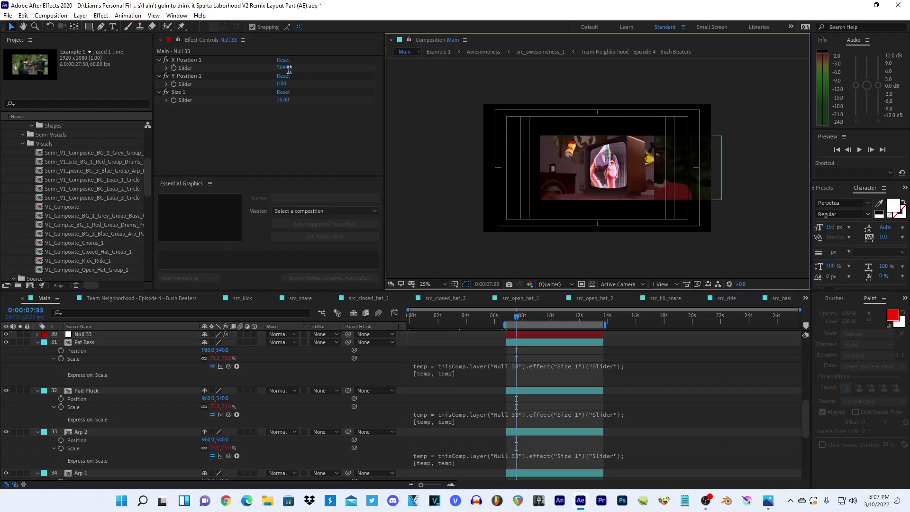
pyautogui.click(284, 68)
pyautogui.write('960')
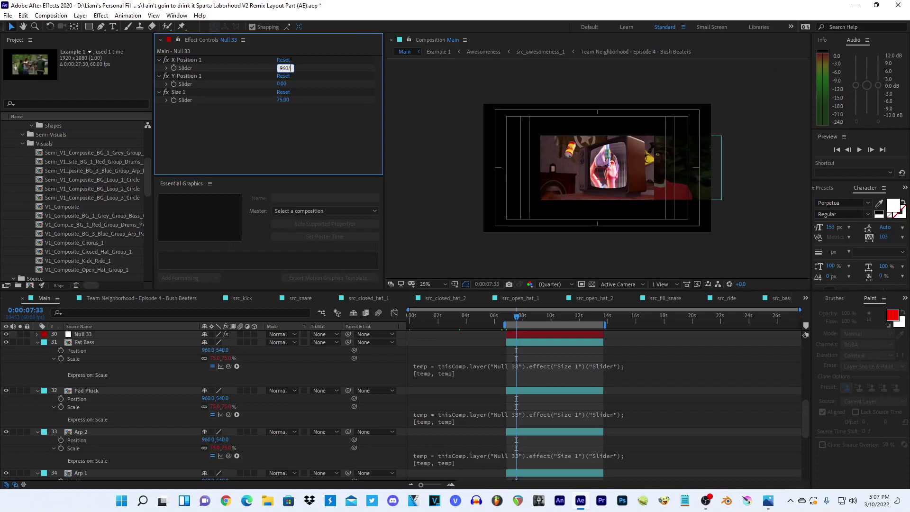
pyautogui.press('Return')
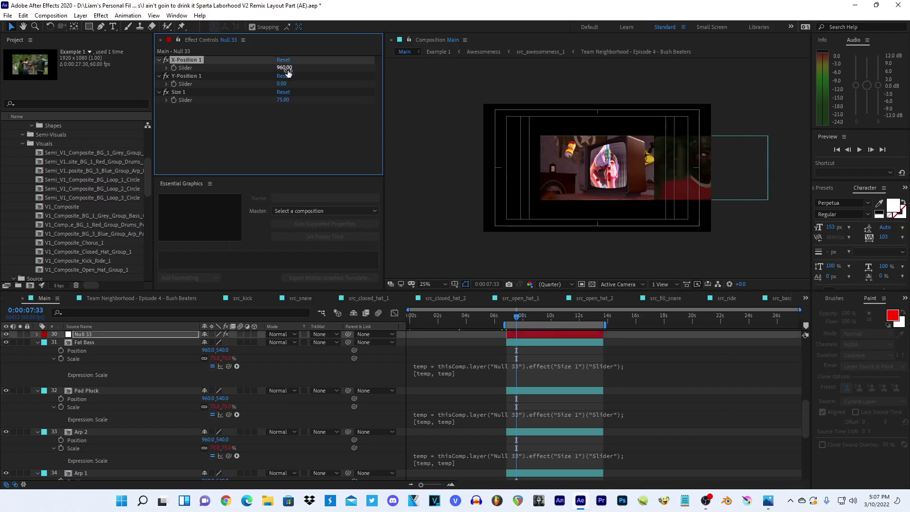
pyautogui.click(285, 68)
pyautogui.write('480')
pyautogui.press('Return')
# - Set Null 33's Y-Position 1 slider to -270, adjusting from -230, and recentre the composition view
pyautogui.click(282, 85)
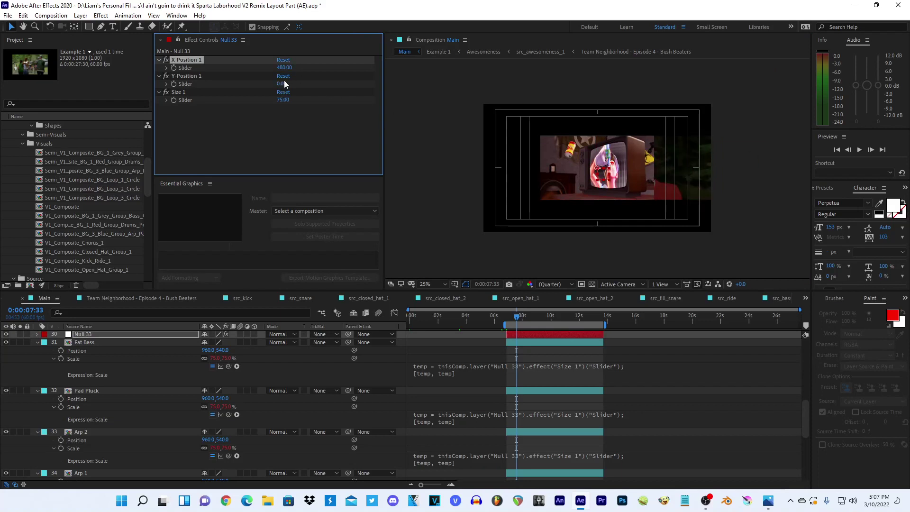
pyautogui.write('-230')
pyautogui.press('Return')
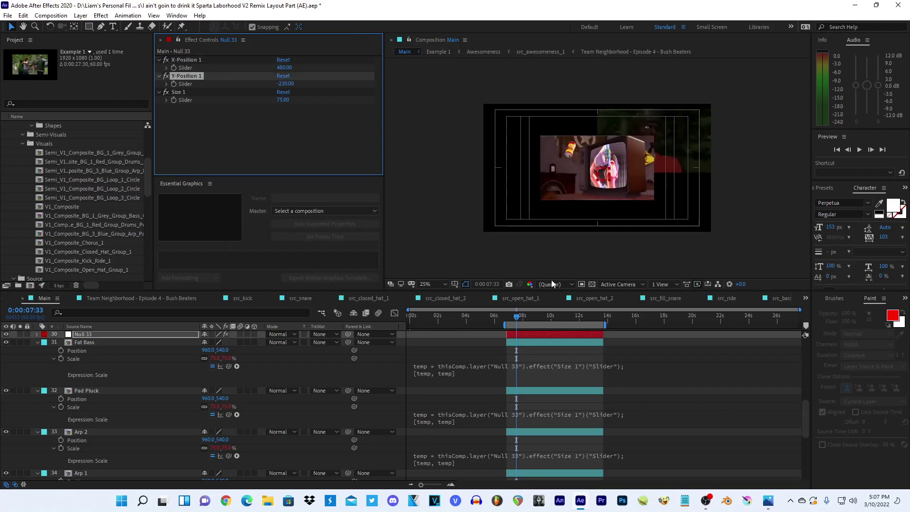
pyautogui.scroll(1, 594, 217)
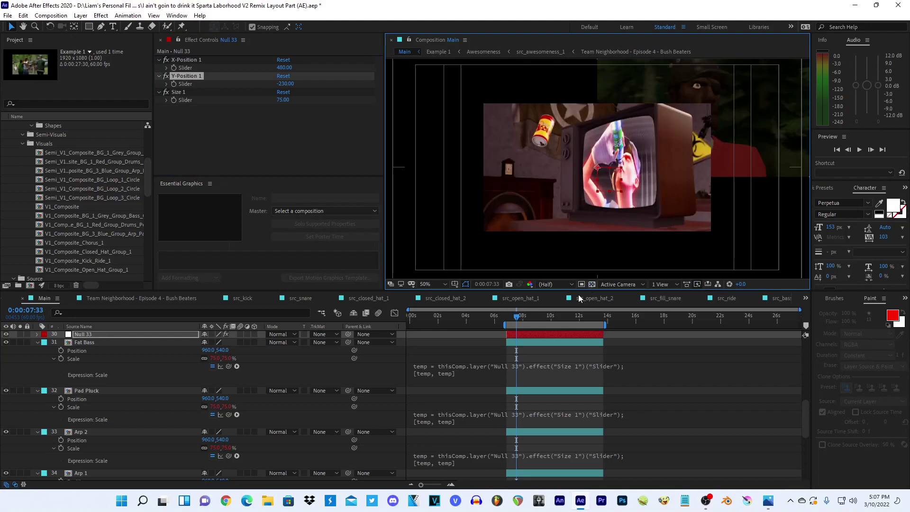
pyautogui.scroll(-3, 490, 365)
pyautogui.scroll(5, 490, 366)
pyautogui.scroll(-1, 582, 206)
pyautogui.scroll(1, 688, 149)
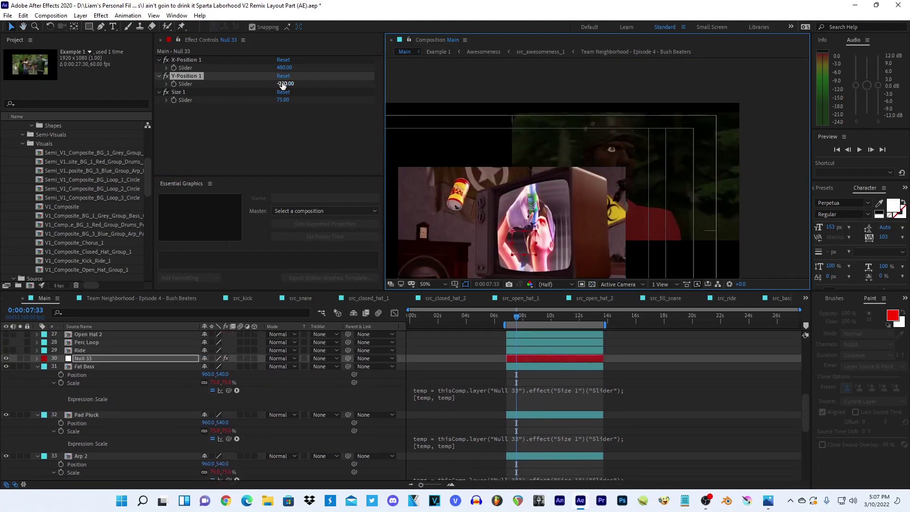
pyautogui.moveTo(284, 83)
pyautogui.mouseDown()
pyautogui.moveTo(261, 86)
pyautogui.moveTo(268, 88)
pyautogui.mouseUp()
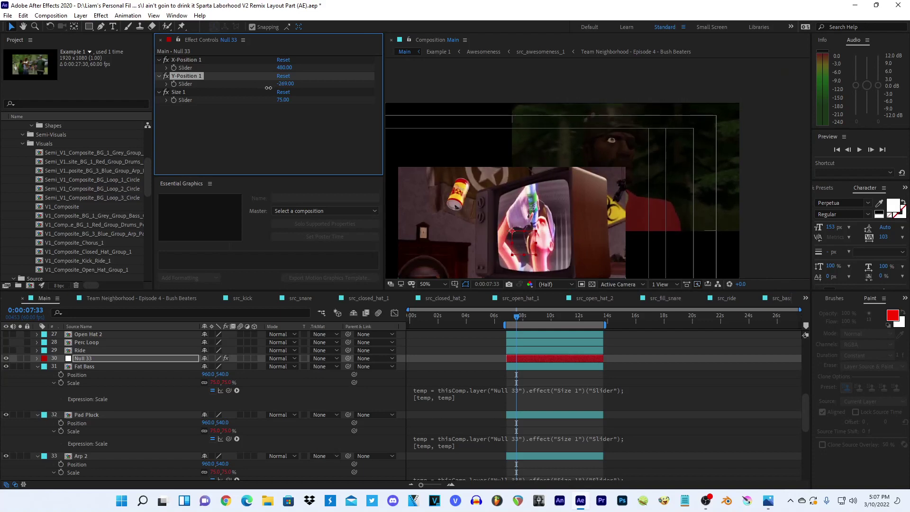
pyautogui.scroll(-2, 611, 209)
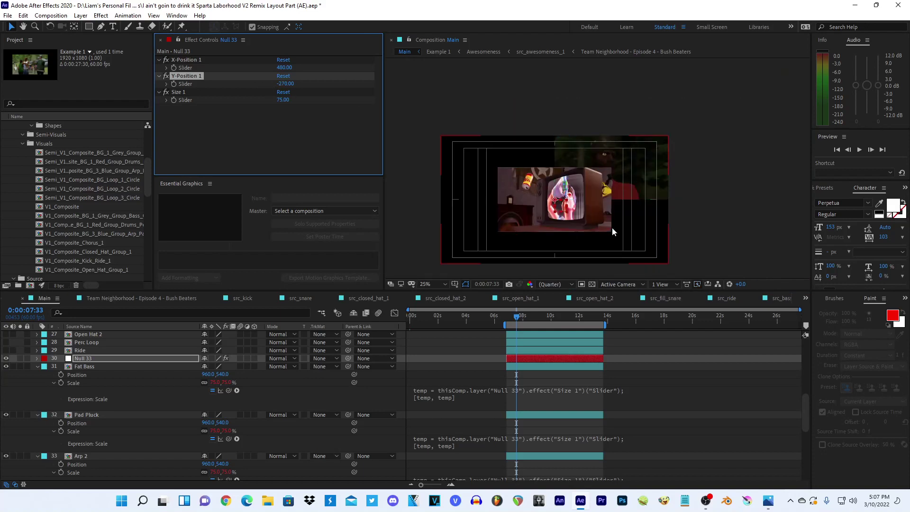
pyautogui.moveTo(447, 244); pyautogui.dragTo(490, 217)
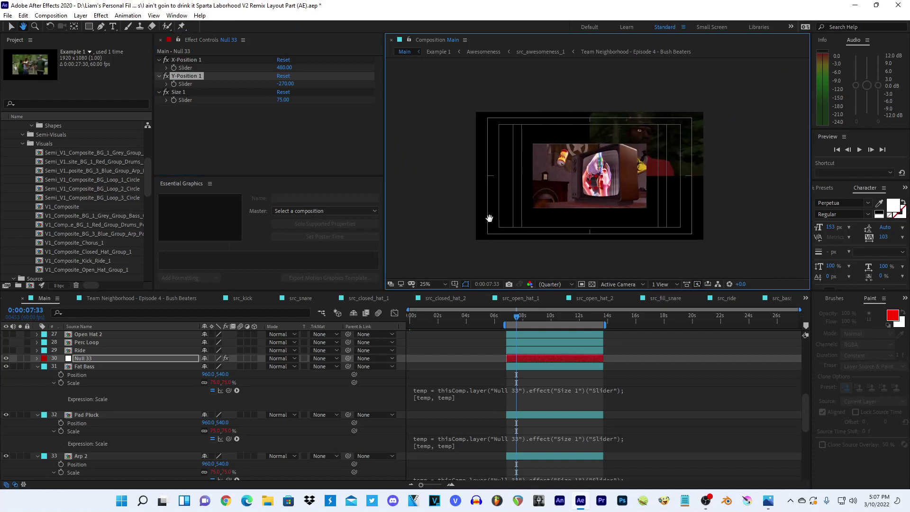
pyautogui.scroll(-2, 553, 342)
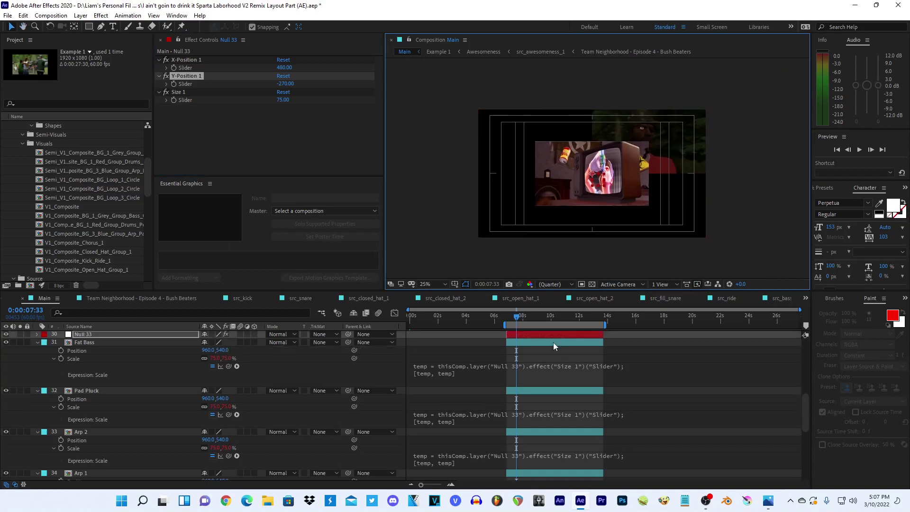
pyautogui.scroll(-3, 564, 353)
# - Copy Pad's Null 33 Position expression and paste it onto Pad 2's Position
pyautogui.click(457, 434)
pyautogui.hotkey('ctrl', 'a')
pyautogui.hotkey('ctrl', 'c')
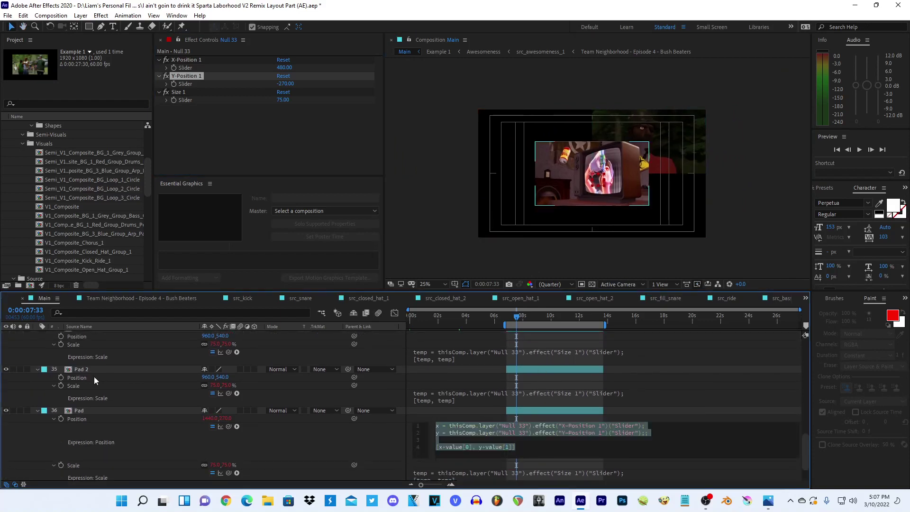
pyautogui.keyDown('alt'); pyautogui.click(61, 377); pyautogui.keyUp('alt')
pyautogui.hotkey('ctrl', 'v')
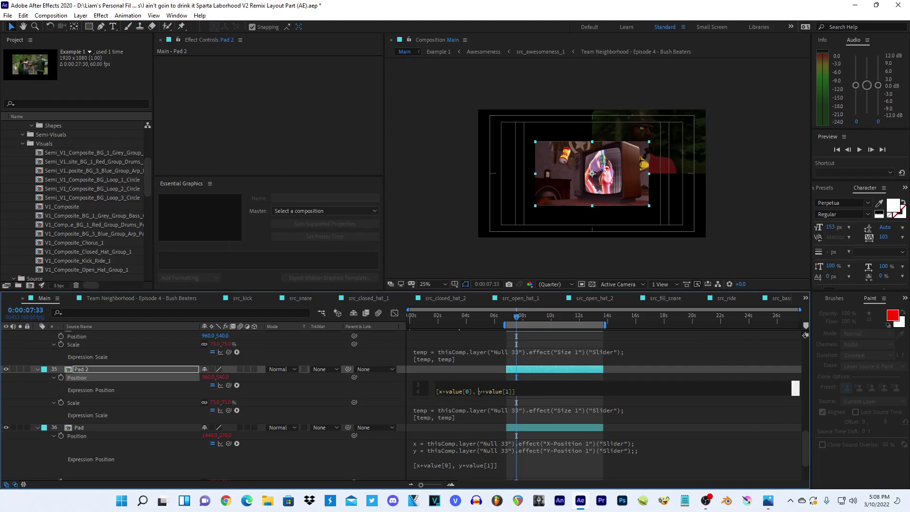
pyautogui.click(305, 383)
# - Paste the same Position expression onto Arp 1 and Arp 2
pyautogui.scroll(1, 311, 388)
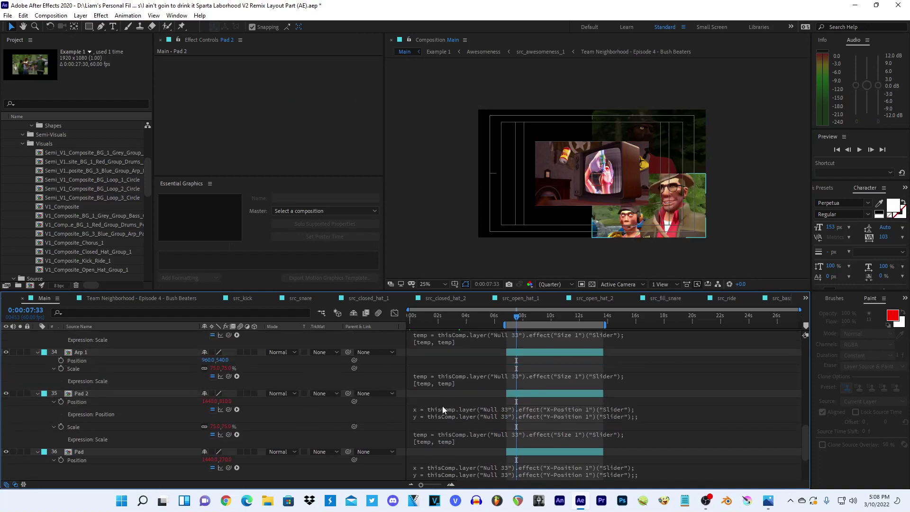
pyautogui.scroll(1, 285, 408)
pyautogui.click(107, 409)
pyautogui.keyDown('alt'); pyautogui.click(61, 385); pyautogui.keyUp('alt')
pyautogui.hotkey('ctrl', 'v')
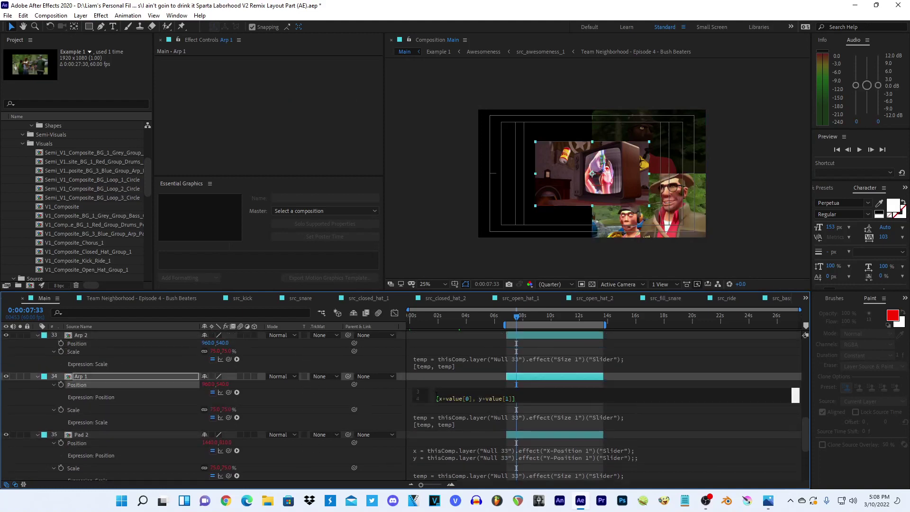
pyautogui.click(280, 391)
pyautogui.scroll(1, 280, 386)
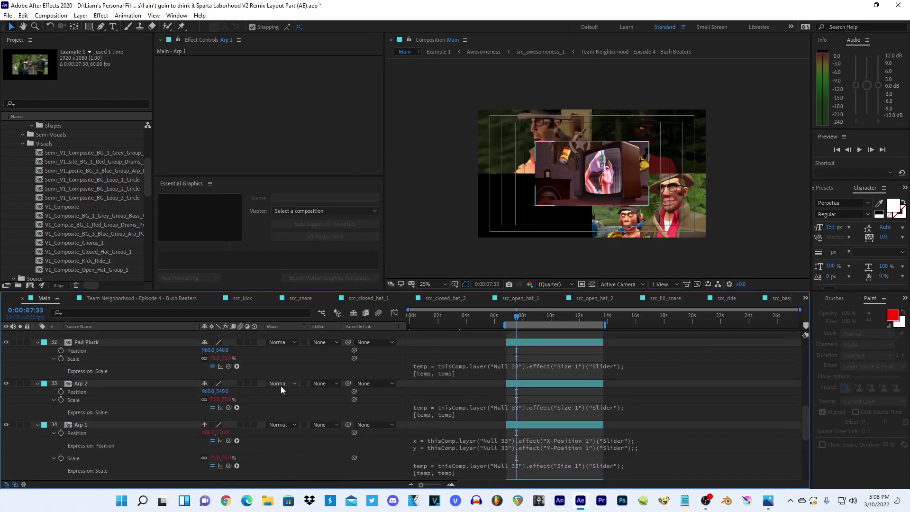
pyautogui.keyDown('alt'); pyautogui.click(61, 392); pyautogui.keyUp('alt')
pyautogui.hotkey('ctrl', 'v')
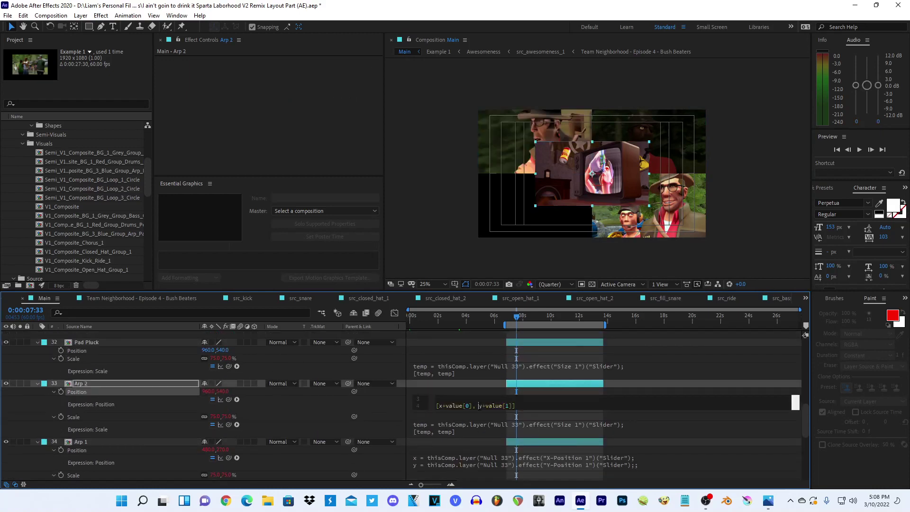
pyautogui.click(371, 399)
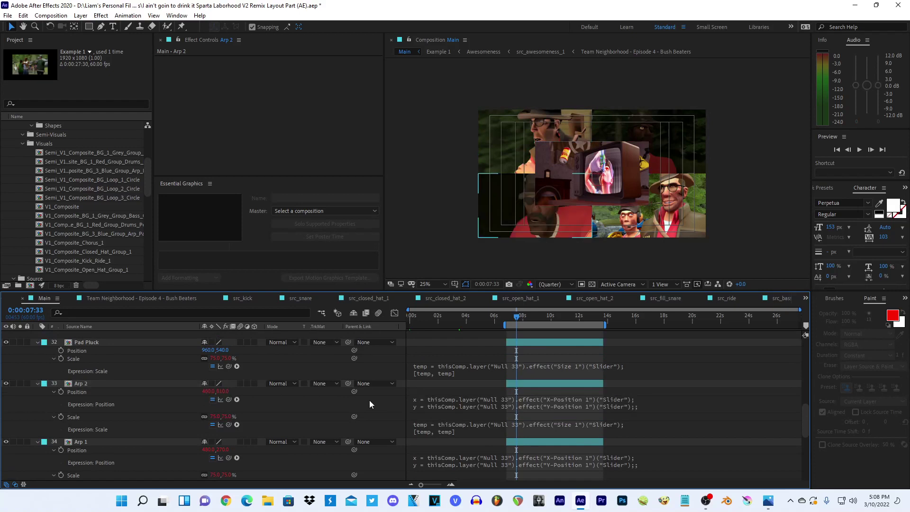
pyautogui.scroll(1, 369, 400)
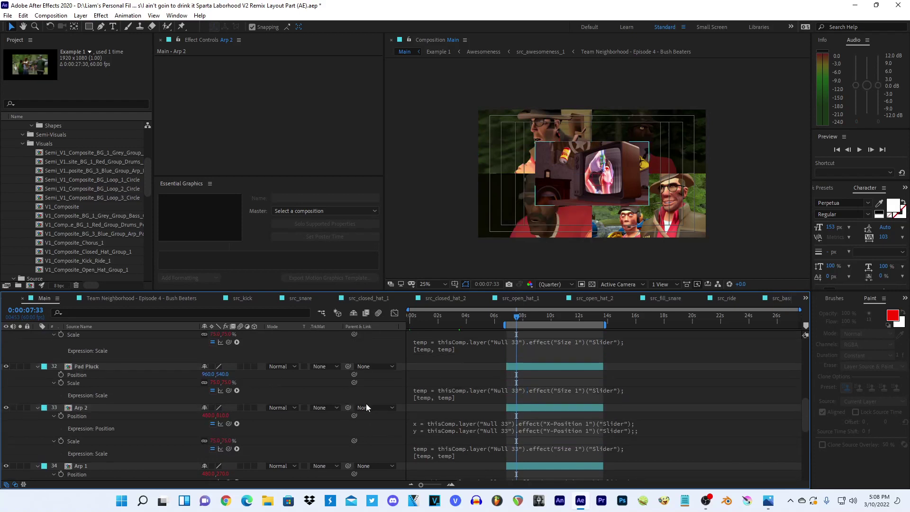
pyautogui.scroll(3, 366, 404)
pyautogui.scroll(3, 366, 404)
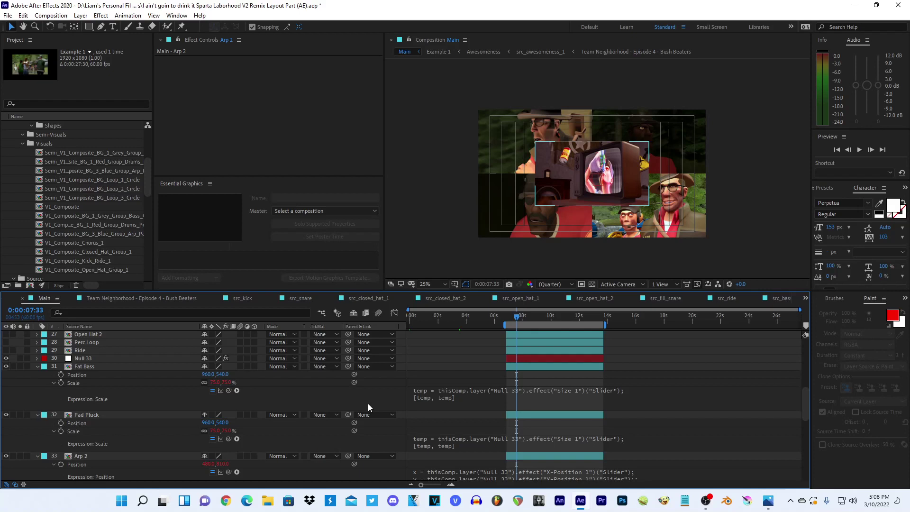
# - Paste the Position expression onto Fat Bass and delete its x line, keeping only the vertical offset
pyautogui.click(76, 375)
pyautogui.hotkey('ctrl', 'v')
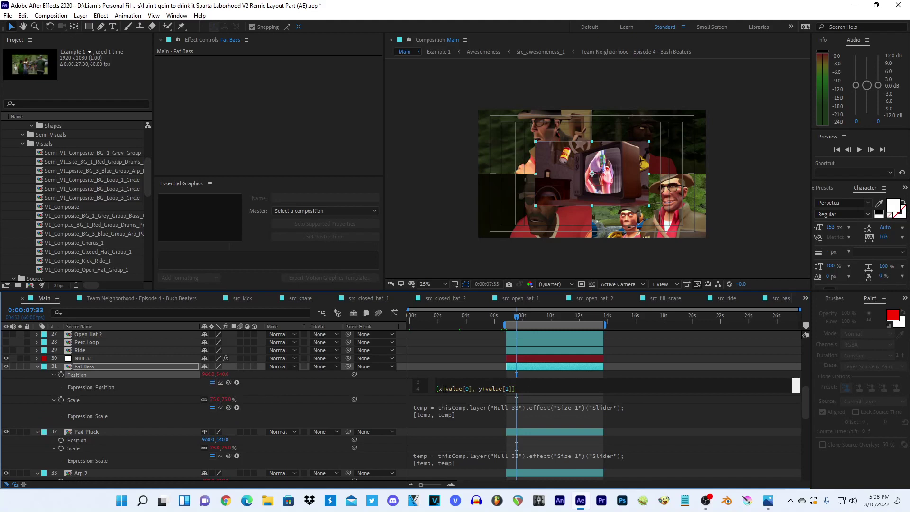
pyautogui.press('Up')
pyautogui.press('Up')
pyautogui.press('Up')
pyautogui.hotkey('shift', 'End')
pyautogui.press('Delete')
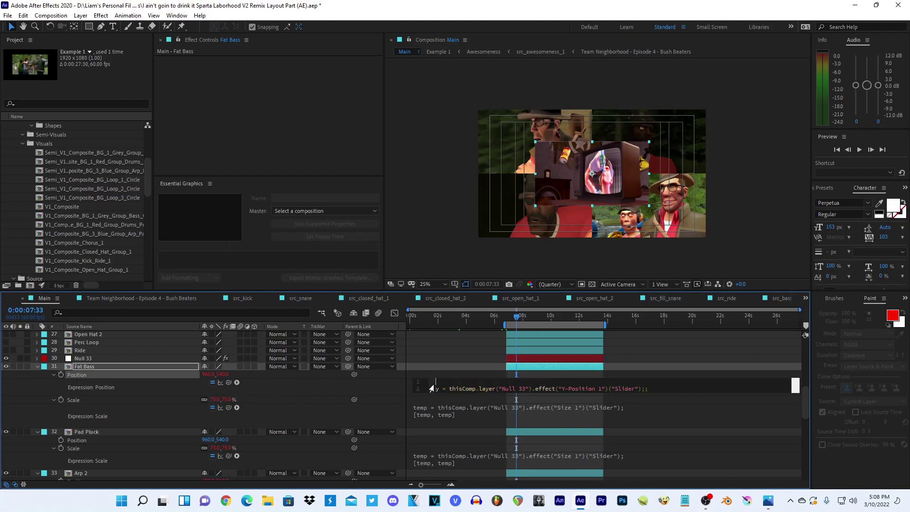
pyautogui.click(442, 354)
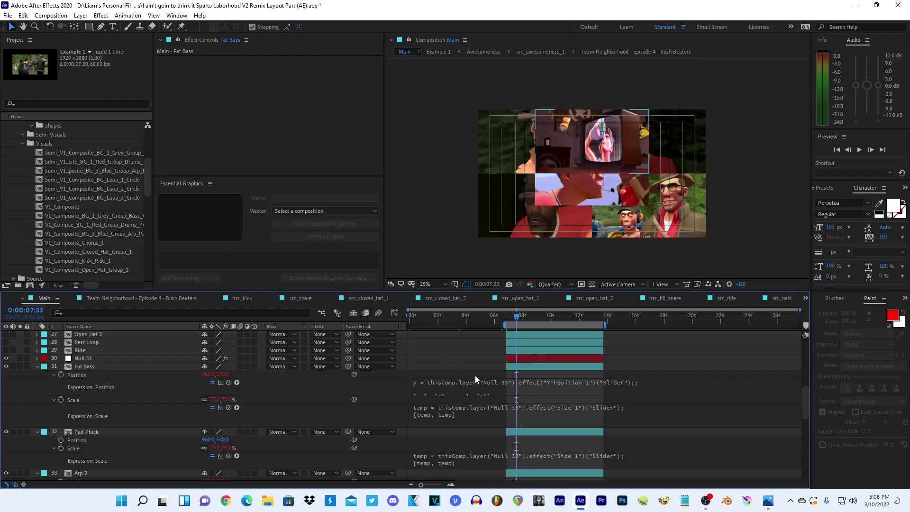
# - Check the storyboard reference, then move Pad Pluck above Fat Bass in the layer stack
pyautogui.hotkey('alt', 'Tab')
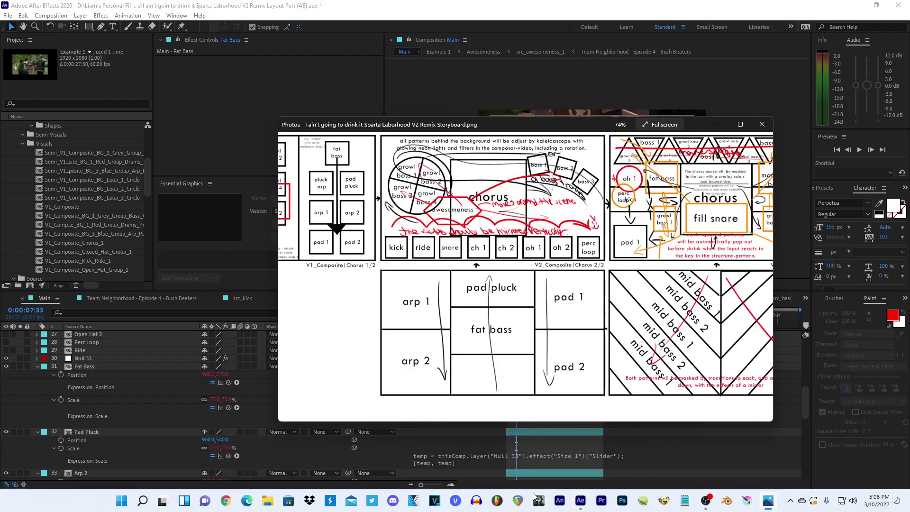
pyautogui.hotkey('alt', 'Tab')
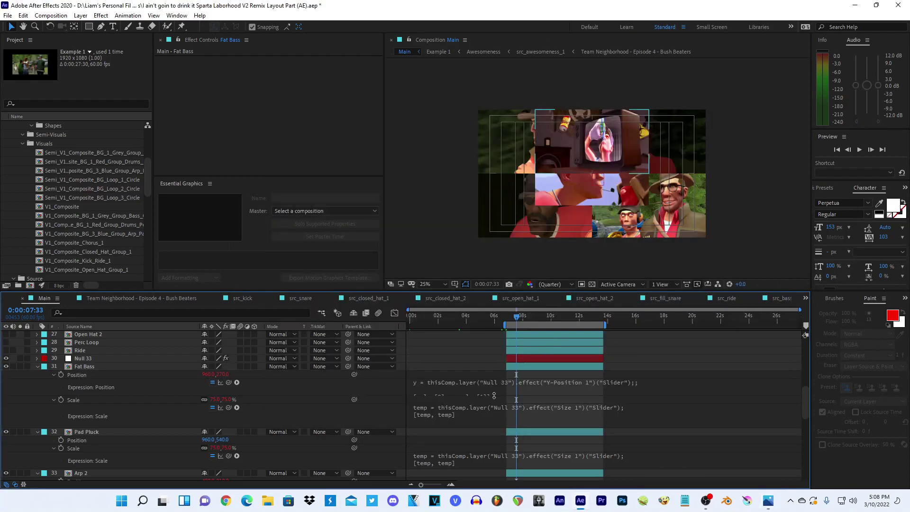
pyautogui.click(478, 379)
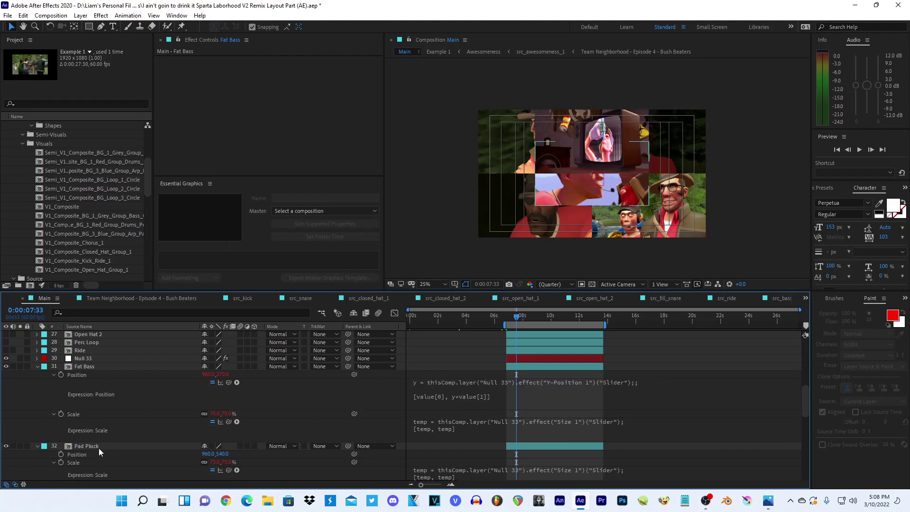
pyautogui.moveTo(99, 447); pyautogui.dragTo(83, 363)
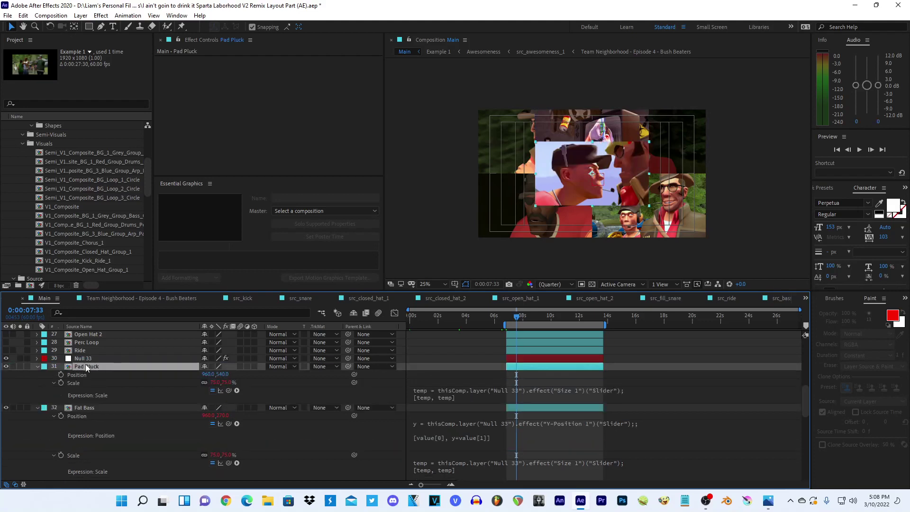
# - Apply a Mirror effect to Fat Bass, scrub its Reflection Angle to about 92°, then delete it
pyautogui.click(89, 407)
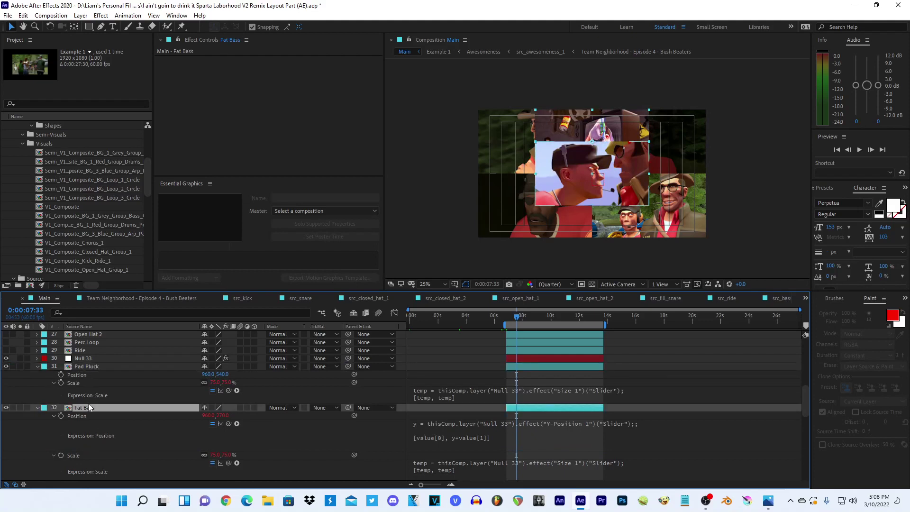
pyautogui.hotkey('ctrl', 'space')
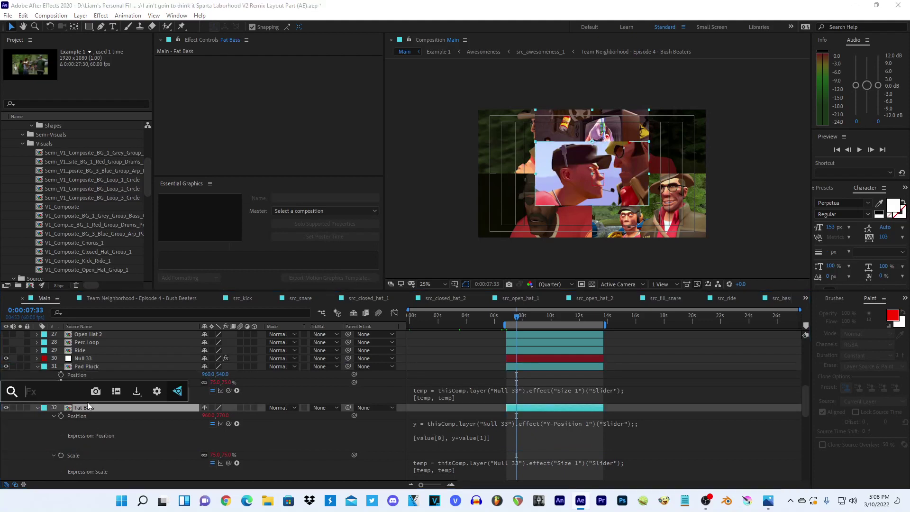
pyautogui.write('mirro')
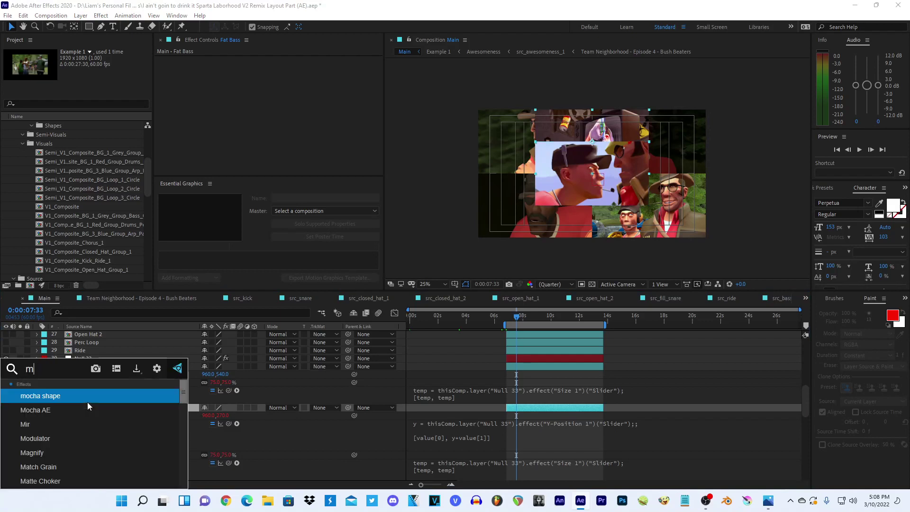
pyautogui.press('Return')
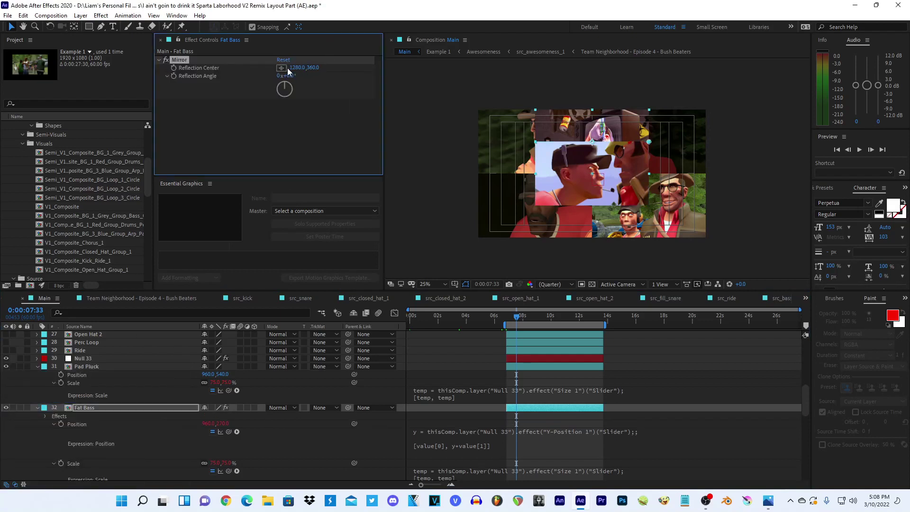
pyautogui.moveTo(285, 76); pyautogui.dragTo(337, 77)
pyautogui.press('Delete')
# - Apply the Transform effect to Fat Bass via the effect search
pyautogui.hotkey('ctrl', 'space')
pyautogui.write('tr')
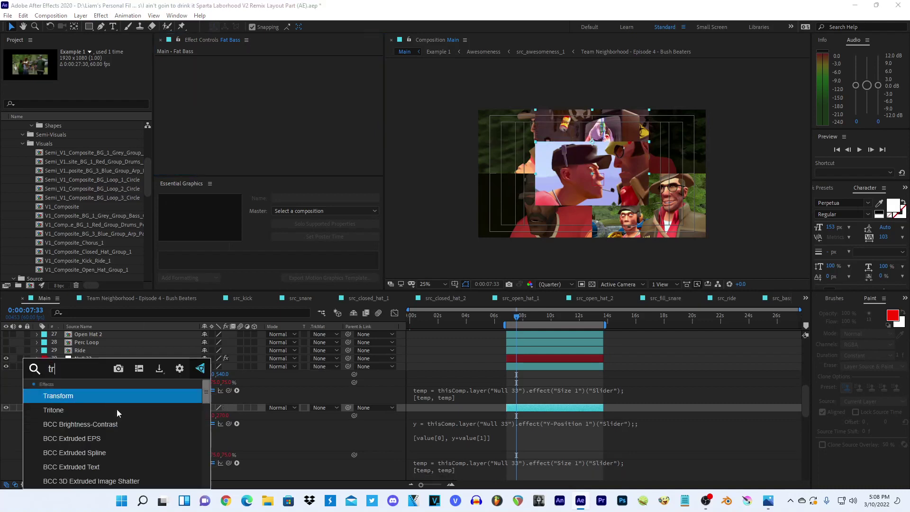
pyautogui.write('ansform')
pyautogui.press('Return')
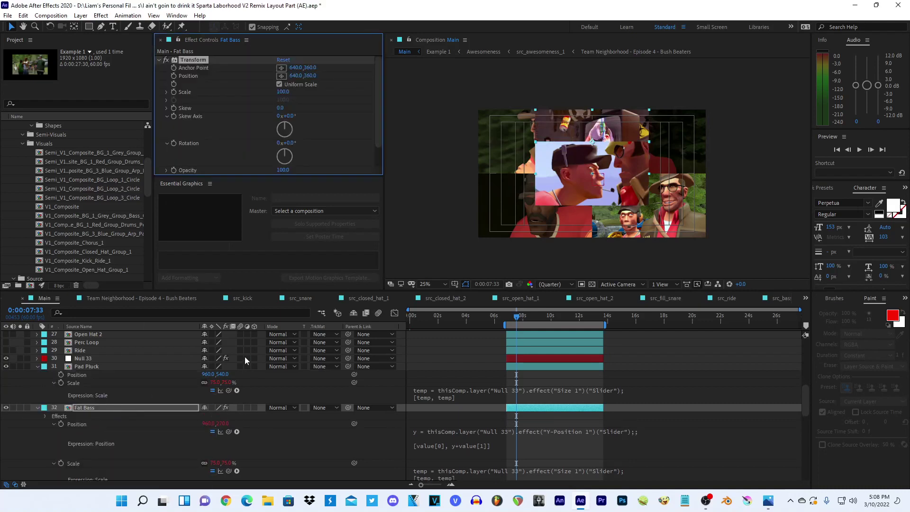
# - Link Fat Bass's Position to Transform Position and paste the Null 33 expression there
pyautogui.click(486, 442)
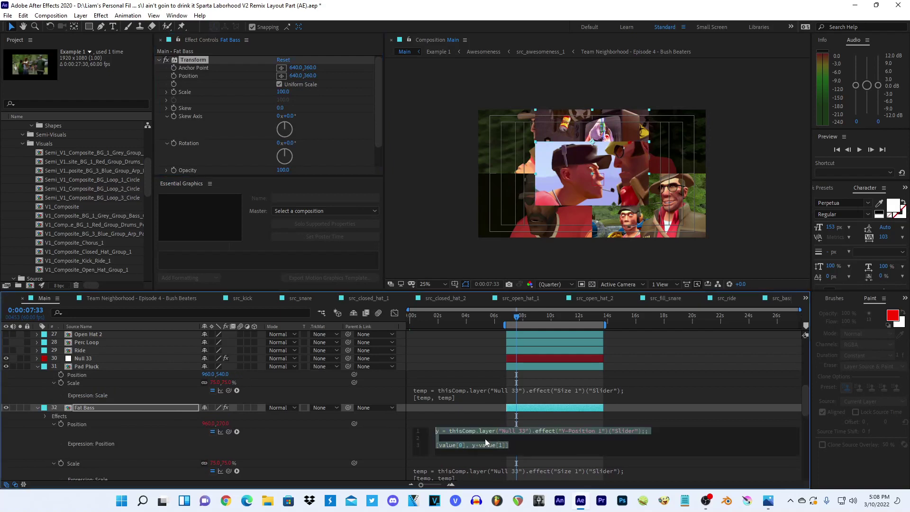
pyautogui.moveTo(192, 78); pyautogui.dragTo(175, 78)
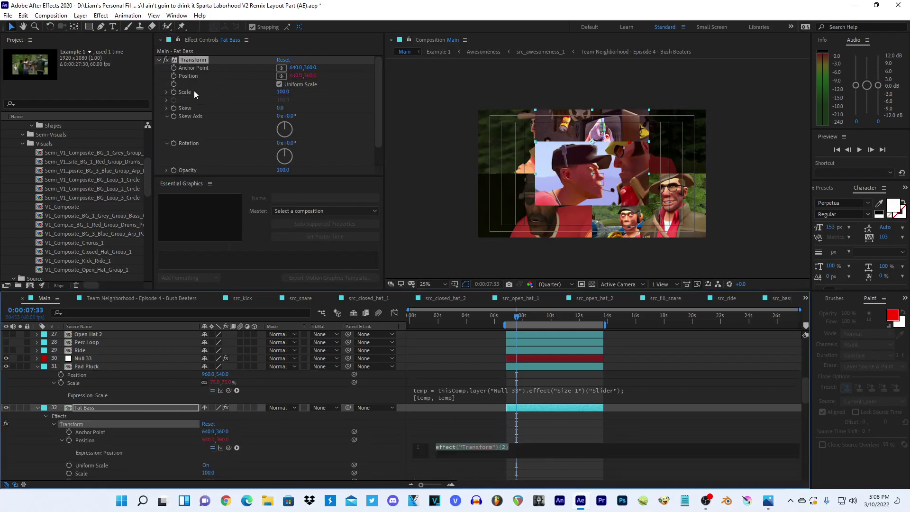
pyautogui.write('y = thisComp.layer("Null 33").effect("Y-Position 1")("Slider");;  [value[0], y+value[1]]')
pyautogui.click(207, 99)
# - Remove the size expression from the layer's Scale and paste it onto Transform Scale
pyautogui.scroll(-3, 471, 397)
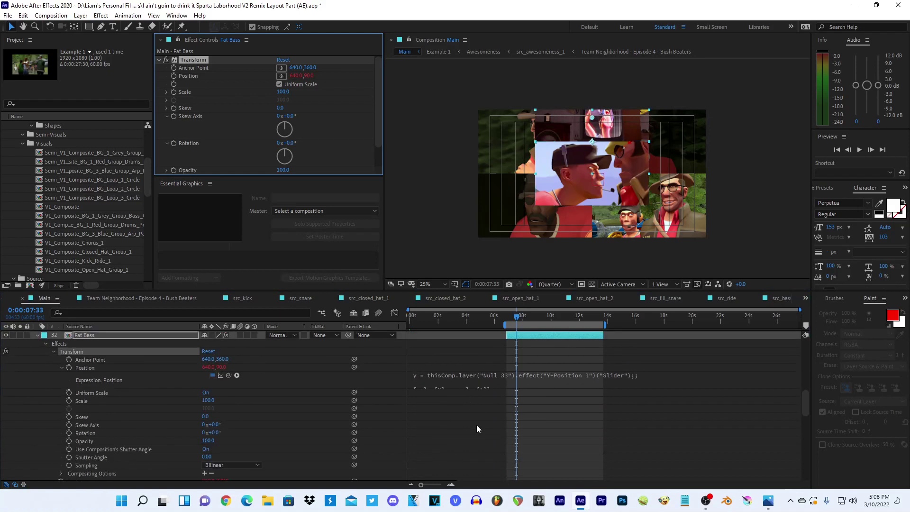
pyautogui.click(476, 425)
pyautogui.scroll(-1, 66, 409)
pyautogui.scroll(1, 124, 408)
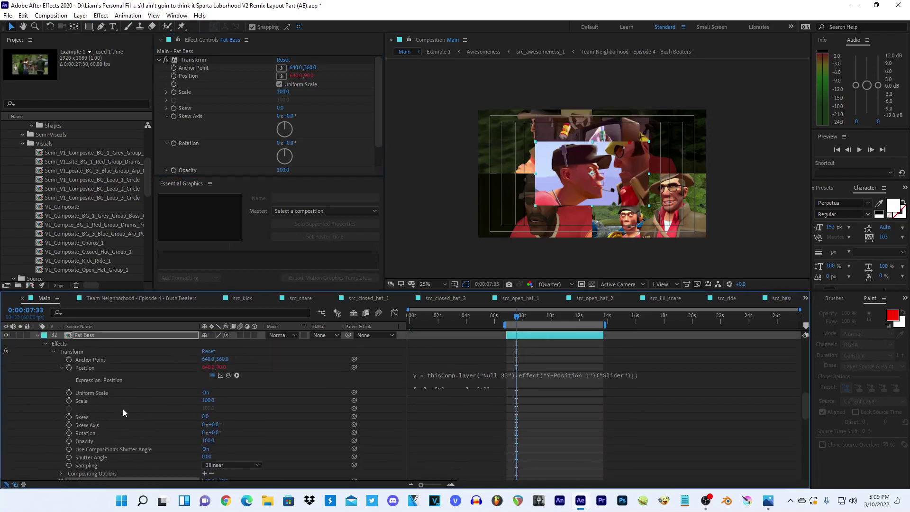
pyautogui.scroll(-1, 122, 408)
pyautogui.scroll(-2, 122, 409)
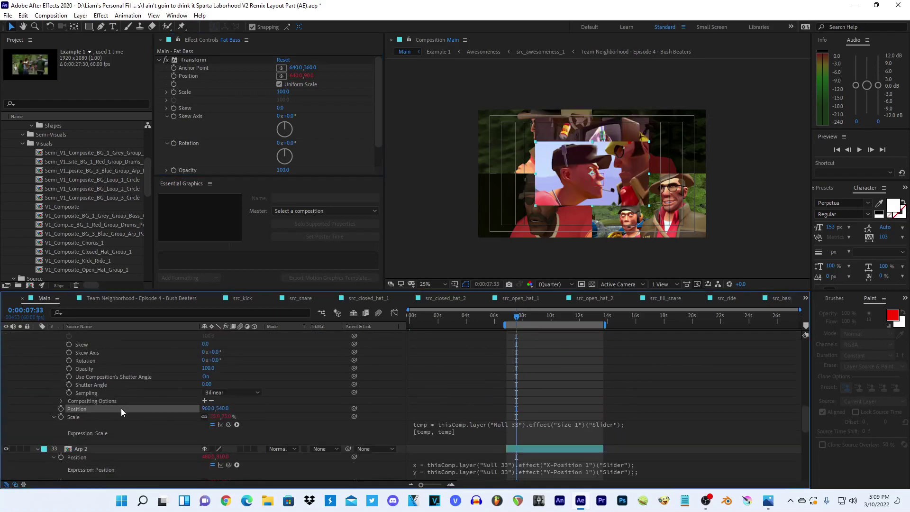
pyautogui.scroll(2, 122, 408)
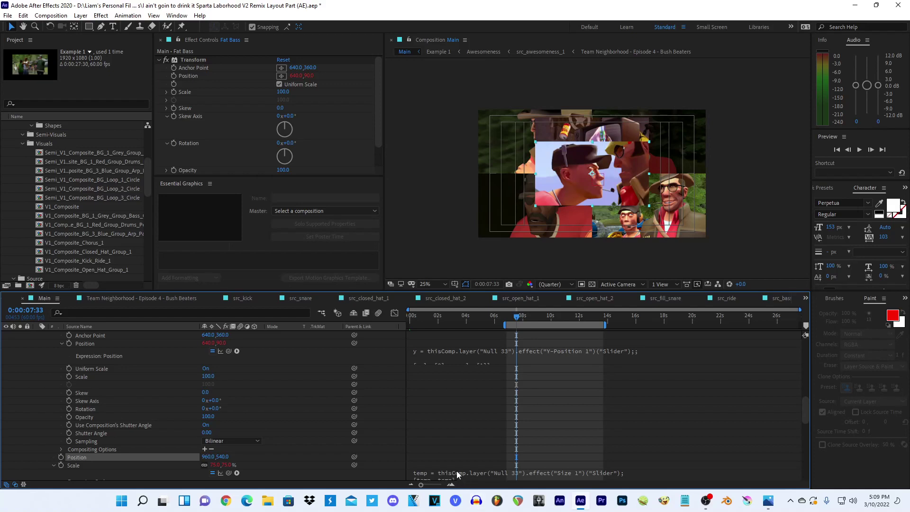
pyautogui.hotkey('ctrl', 'z')
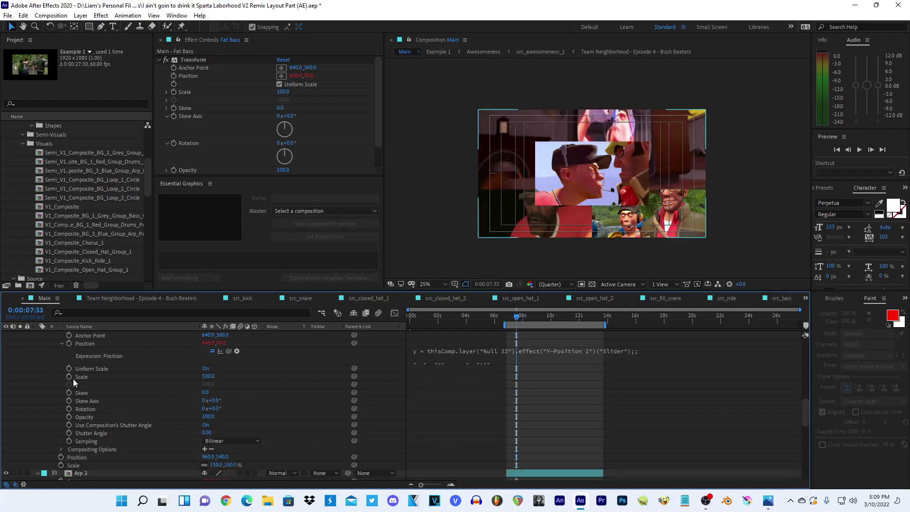
pyautogui.keyDown('alt'); pyautogui.click(69, 377); pyautogui.keyUp('alt')
pyautogui.hotkey('ctrl', 'v')
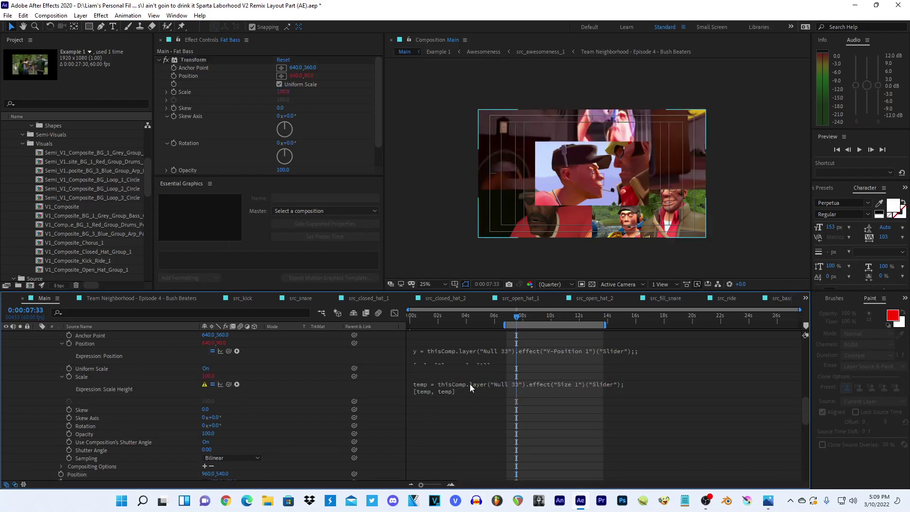
# - Change the Transform Scale expression from [temp, temp] to a single temp value
pyautogui.click(470, 384)
pyautogui.press('BackSpace')
pyautogui.press('BackSpace')
pyautogui.press('BackSpace')
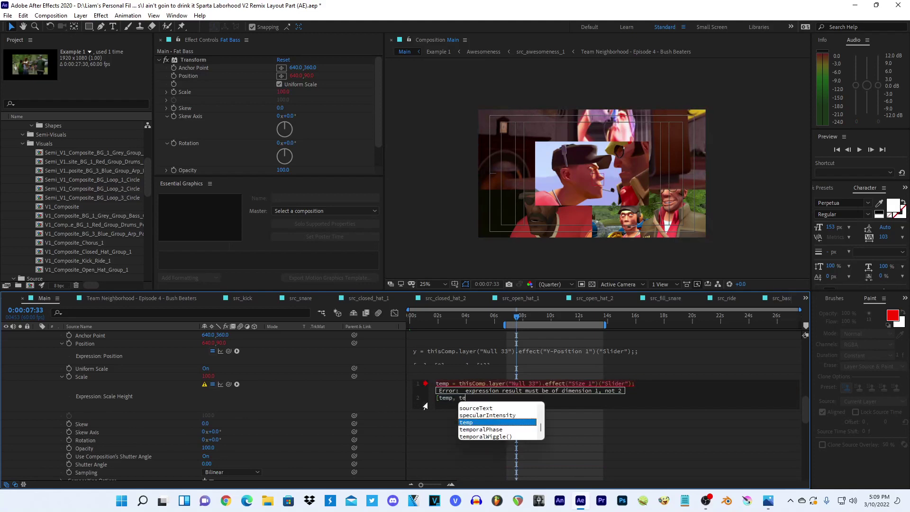
pyautogui.press('BackSpace')
pyautogui.press('BackSpace')
pyautogui.press('BackSpace')
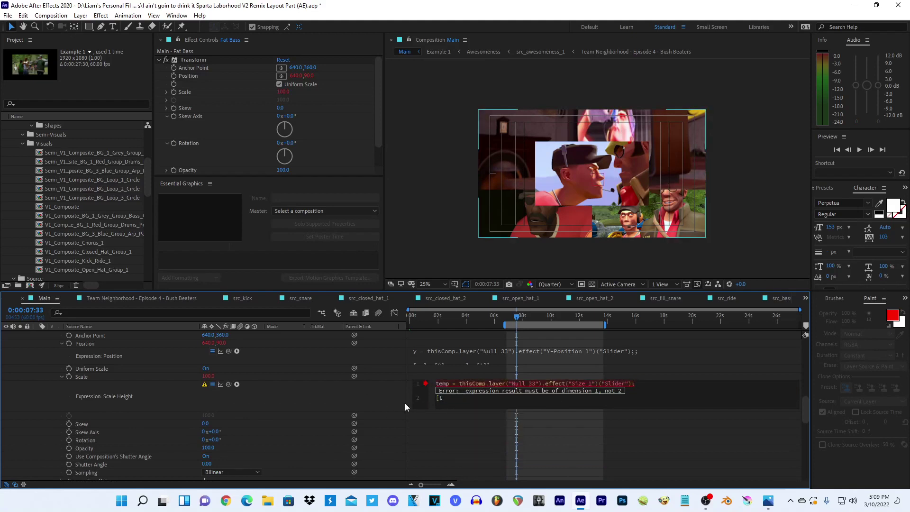
pyautogui.press('BackSpace')
pyautogui.press('BackSpace')
pyautogui.press('BackSpace')
pyautogui.write(';')
pyautogui.click(330, 393)
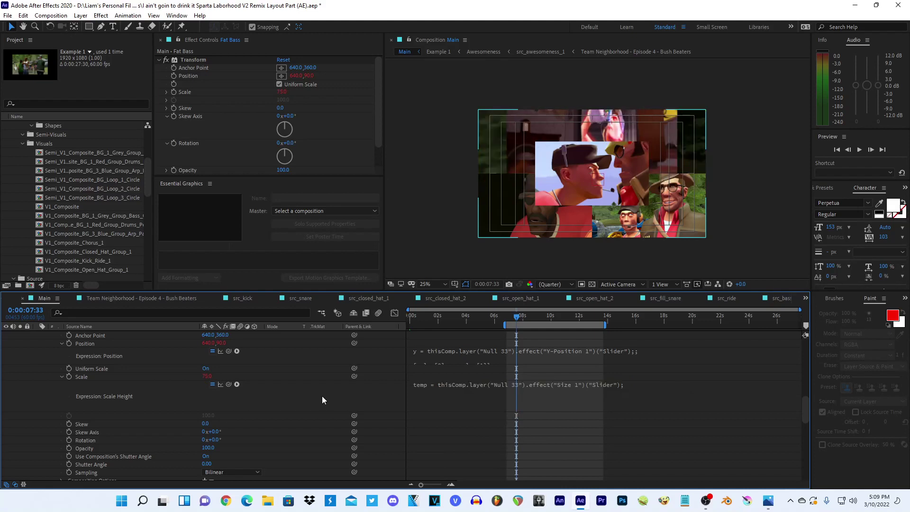
pyautogui.scroll(3, 76, 402)
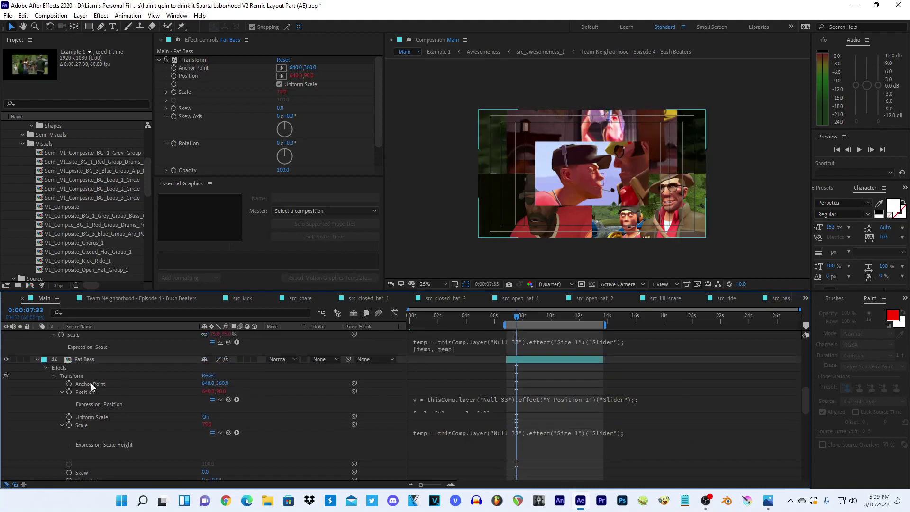
# - Solo Fat Bass and set its layer Scale back to 100%
pyautogui.click(19, 359)
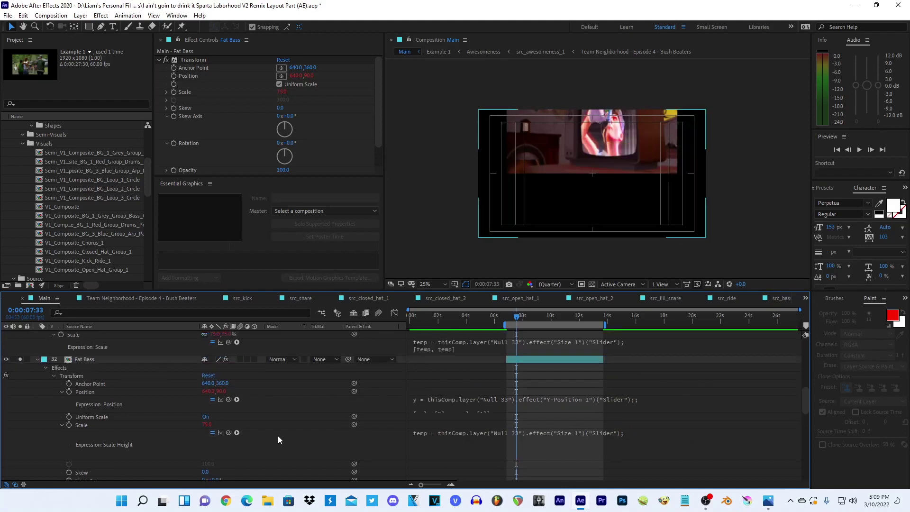
pyautogui.scroll(-5, 209, 429)
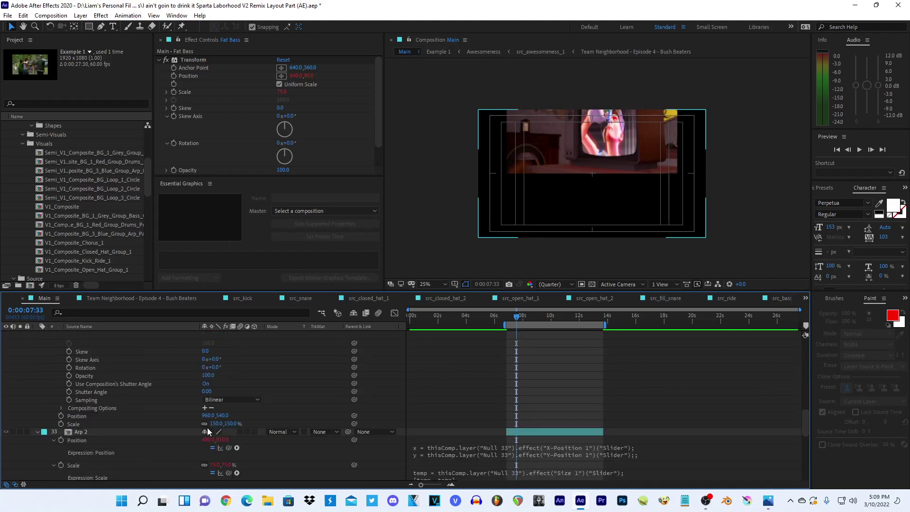
pyautogui.click(218, 424)
pyautogui.write('0')
pyautogui.press('Return')
pyautogui.scroll(1, 468, 364)
pyautogui.scroll(3, 461, 367)
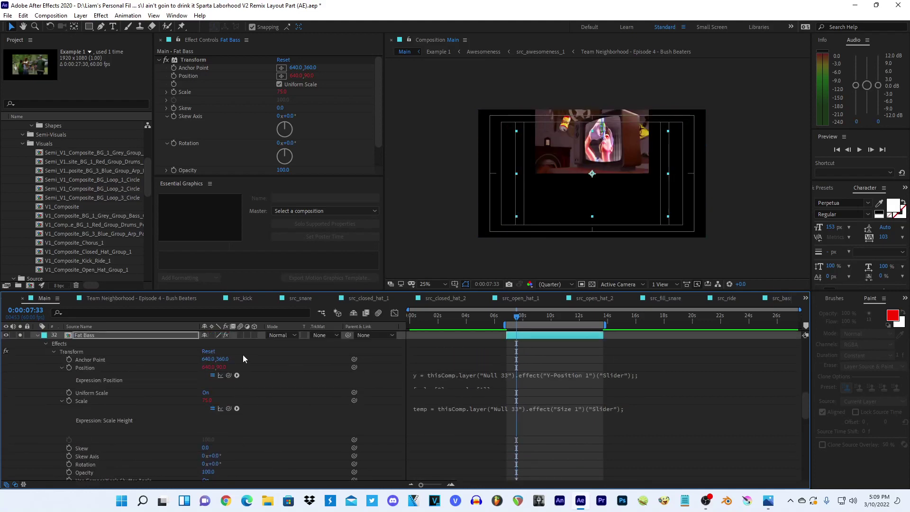
# - Apply a Mirror effect to Fat Bass with a Reflection Angle of about 90°
pyautogui.click(149, 338)
pyautogui.hotkey('ctrl', 'space')
pyautogui.write('mirr')
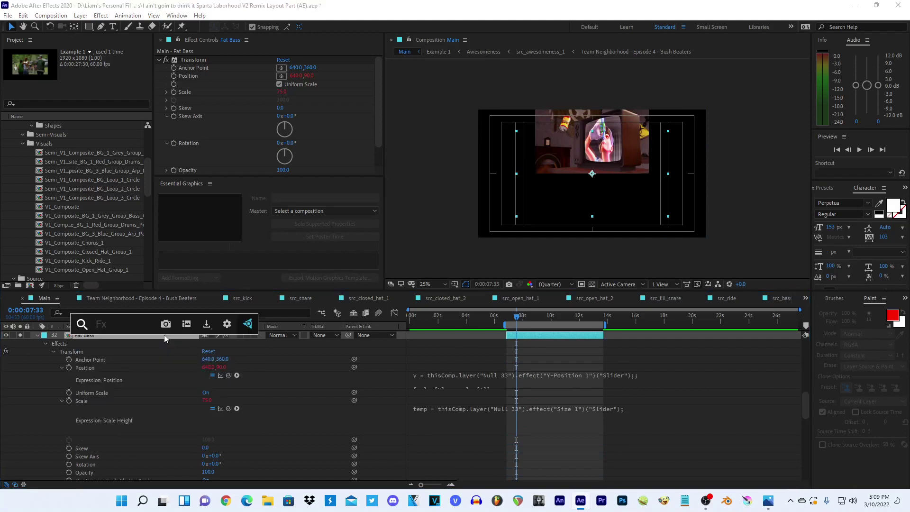
pyautogui.press('Return')
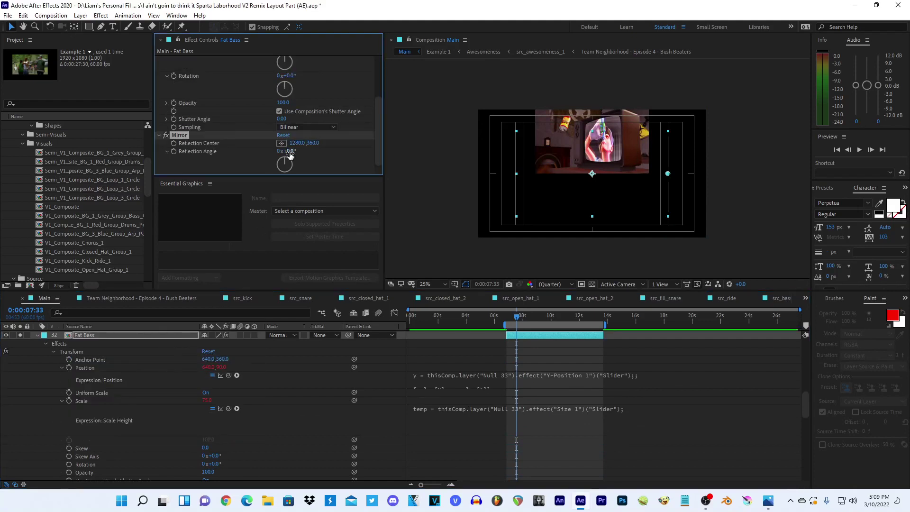
pyautogui.moveTo(317, 146); pyautogui.dragTo(327, 147)
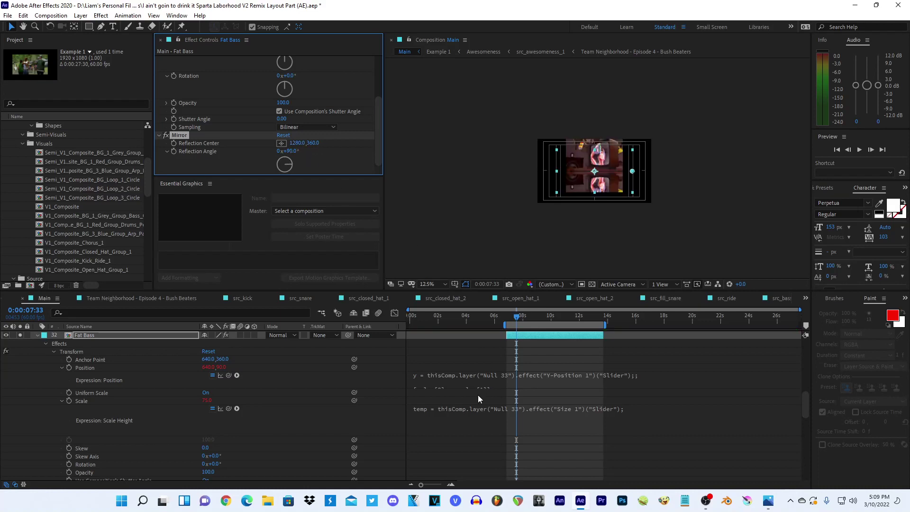
# - Try moving the Transform anchor point and mirror reflection centre, undo both, and keep a 90° angle
pyautogui.scroll(2, 268, 126)
pyautogui.scroll(2, 269, 126)
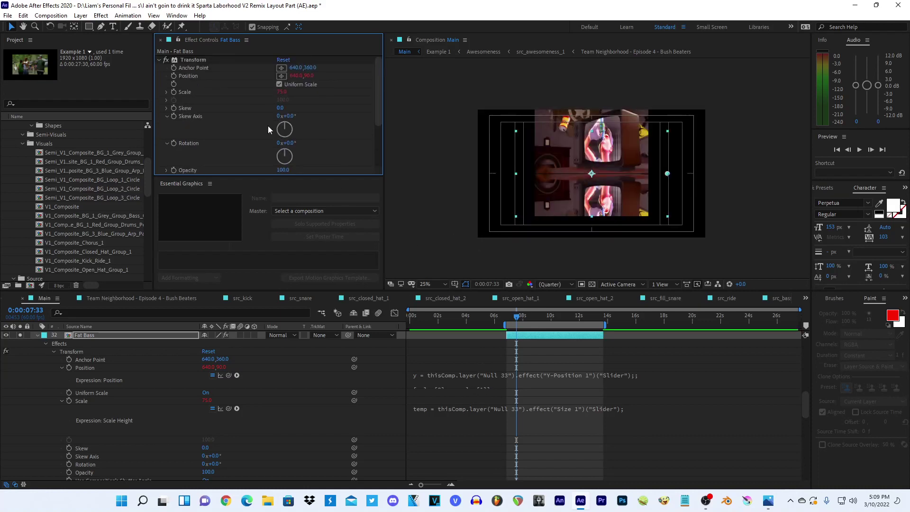
pyautogui.moveTo(298, 69); pyautogui.dragTo(301, 72)
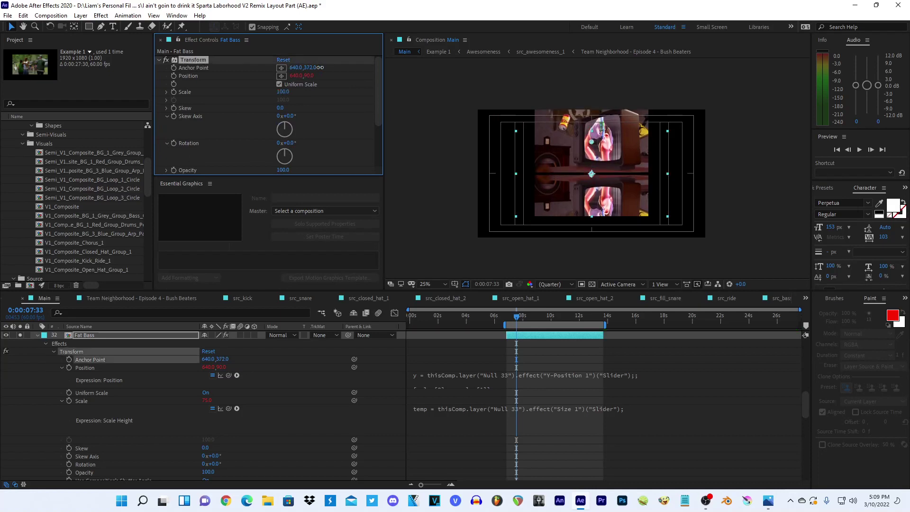
pyautogui.hotkey('ctrl', 'z')
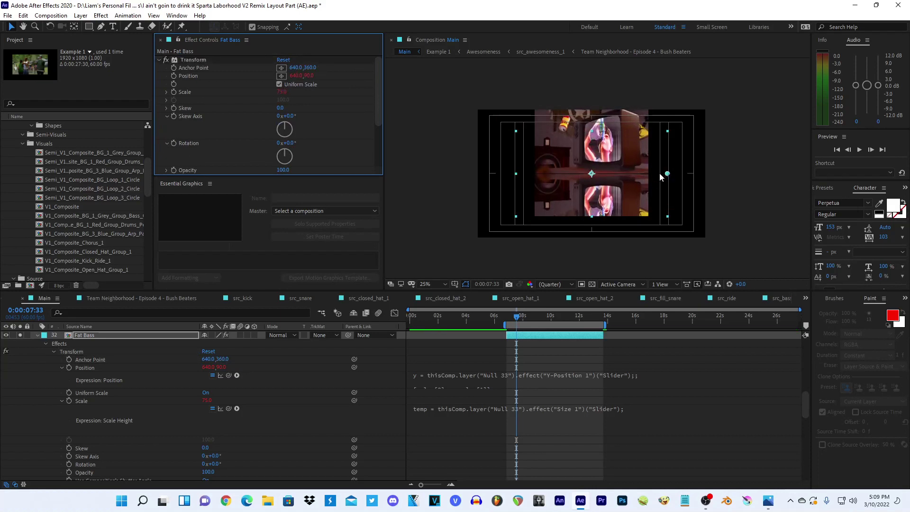
pyautogui.moveTo(666, 177); pyautogui.dragTo(591, 200)
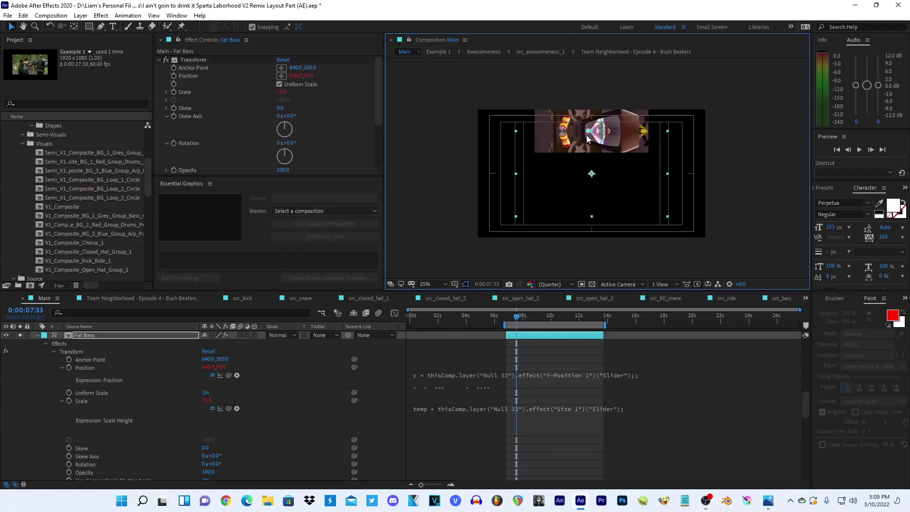
pyautogui.hotkey('ctrl', 'z')
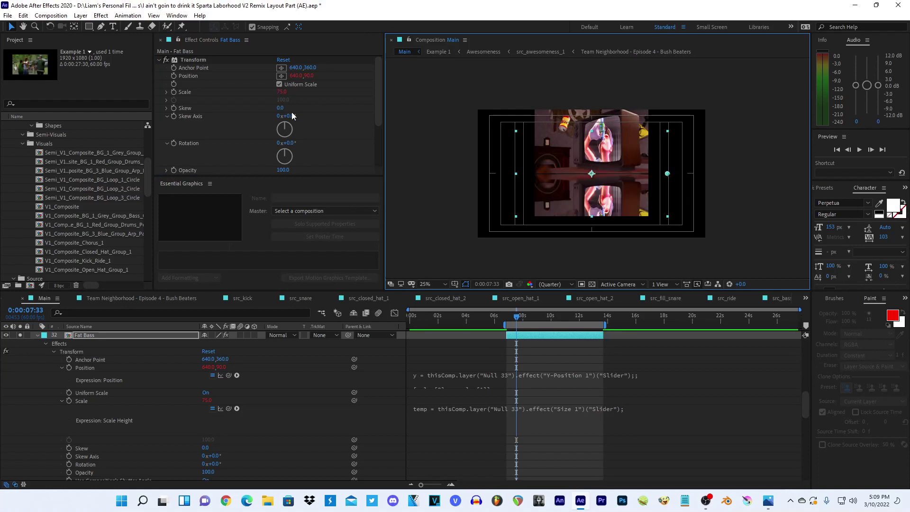
pyautogui.scroll(-3, 292, 137)
pyautogui.click(289, 151)
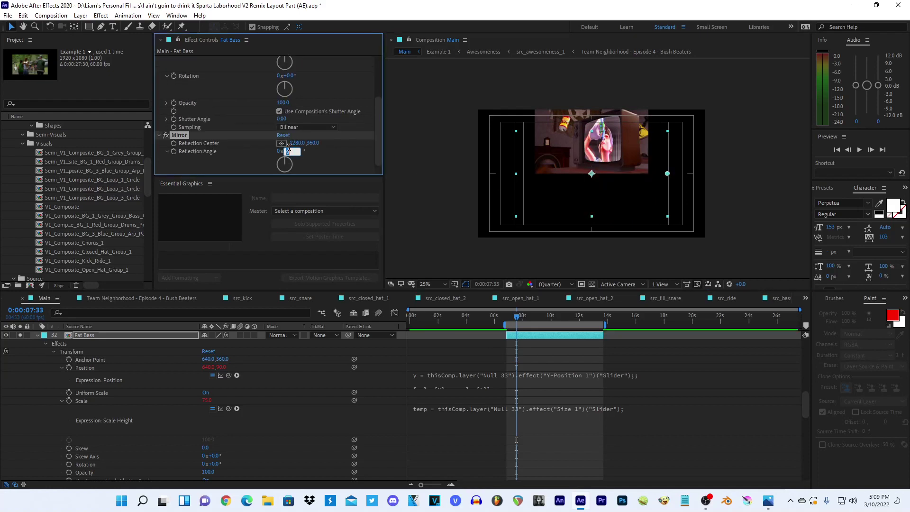
pyautogui.press('Return')
# - Switch Transform Sampling to Bicubic, toggle Uniform Scale, and reset Skew to 0
pyautogui.scroll(2, 86, 366)
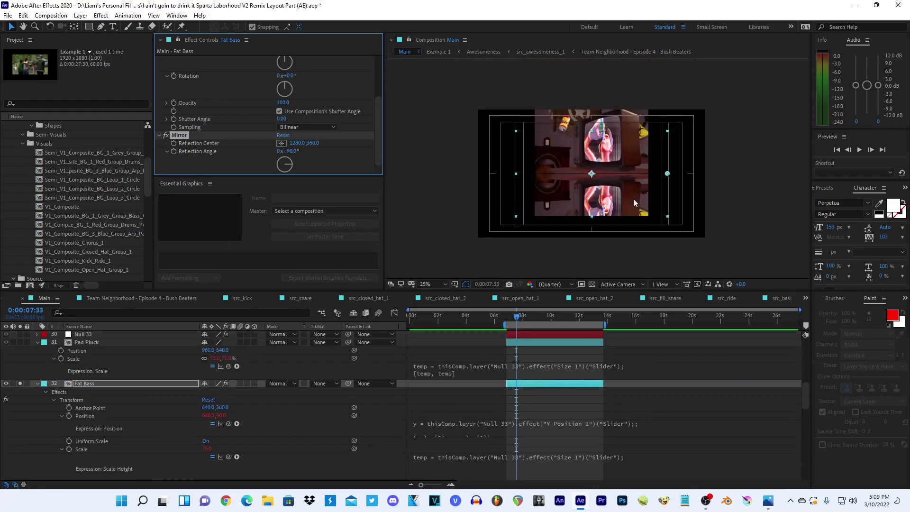
pyautogui.click(304, 127)
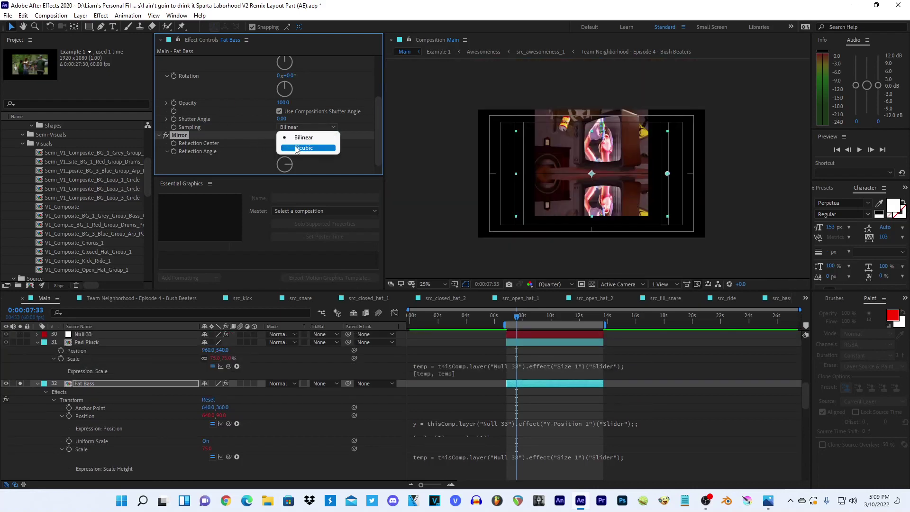
pyautogui.click(304, 148)
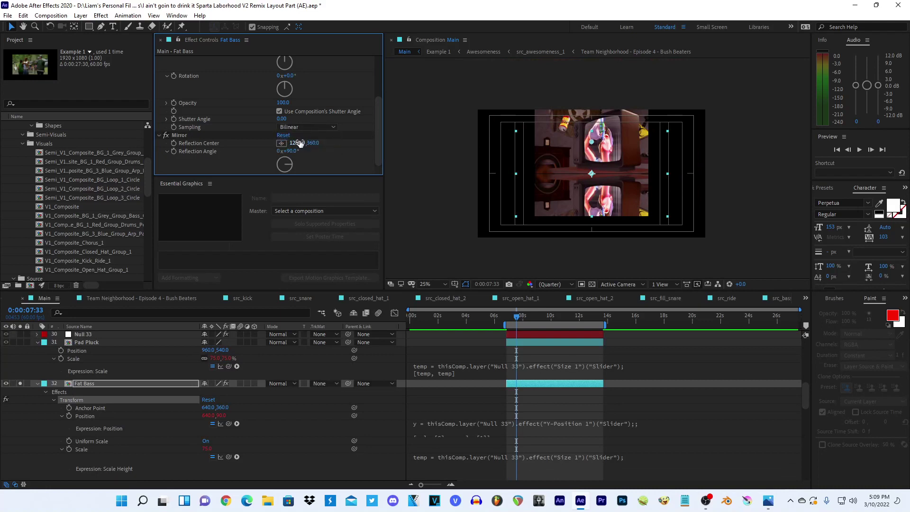
pyautogui.scroll(3, 301, 141)
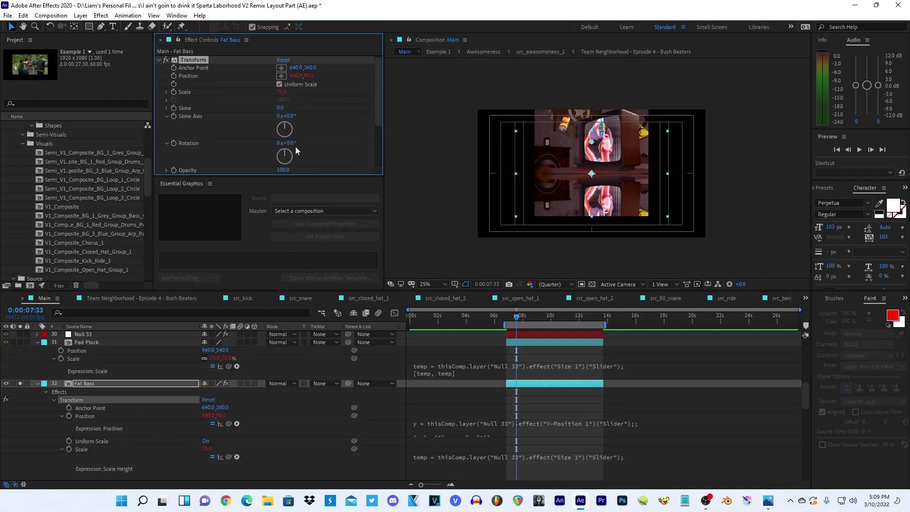
pyautogui.click(279, 84)
pyautogui.click(279, 84)
pyautogui.moveTo(280, 108); pyautogui.dragTo(288, 108)
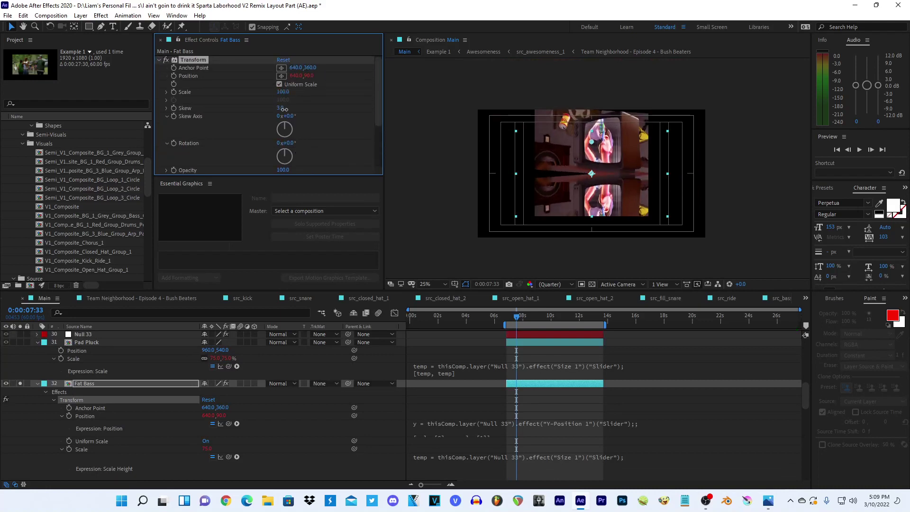
pyautogui.click(285, 108)
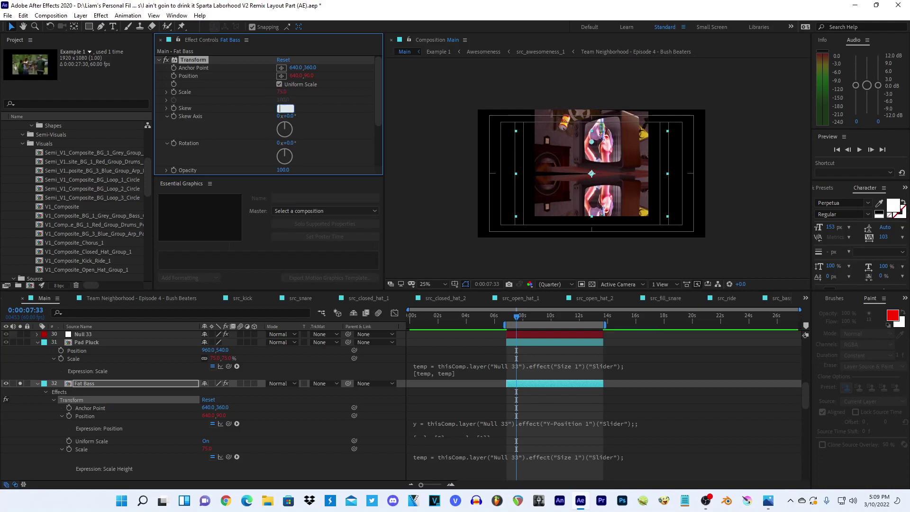
pyautogui.write('0')
pyautogui.press('Return')
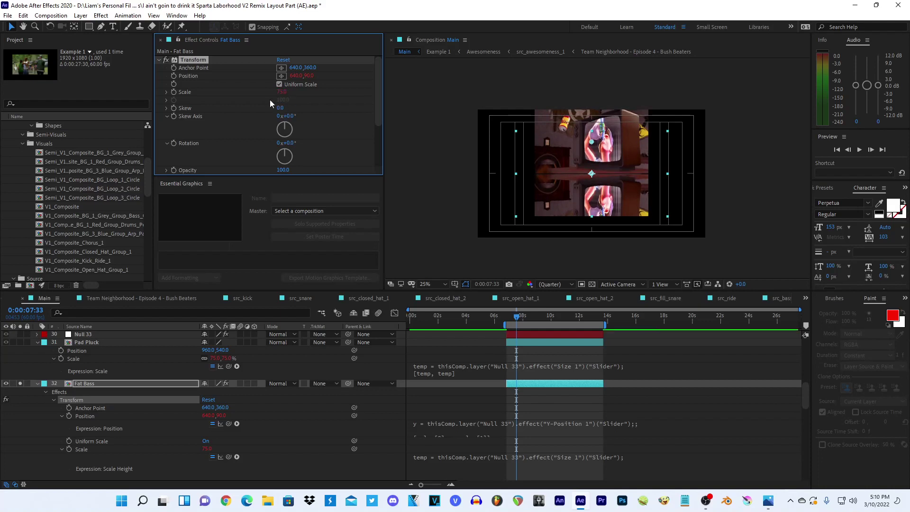
pyautogui.scroll(-5, 214, 133)
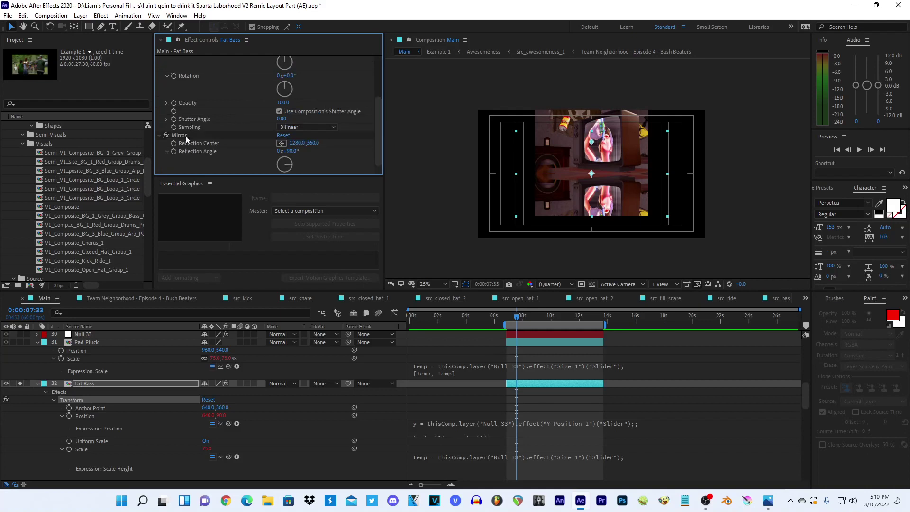
pyautogui.scroll(2, 182, 138)
# - Apply a white Solid Composite to Fat Bass, then scrub Transform Position Y and revert it
pyautogui.hotkey('ctrl', 'space')
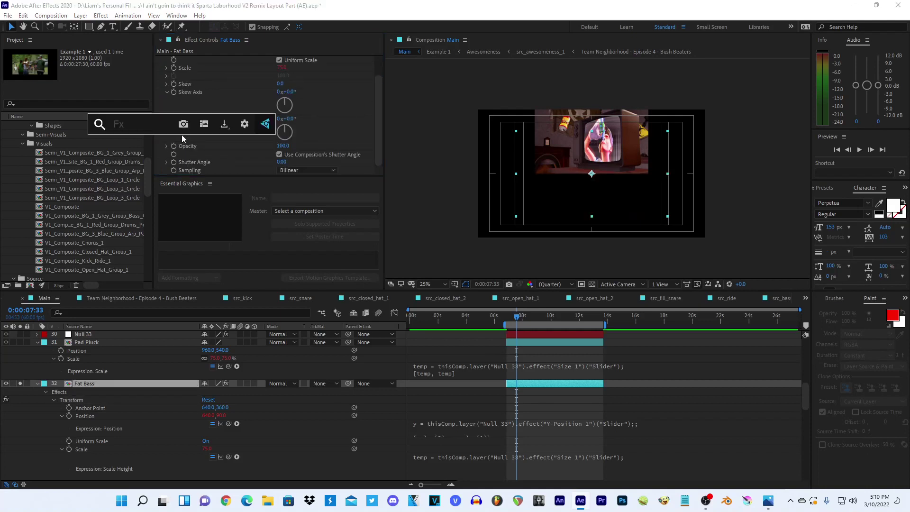
pyautogui.write('sol')
pyautogui.press('Return')
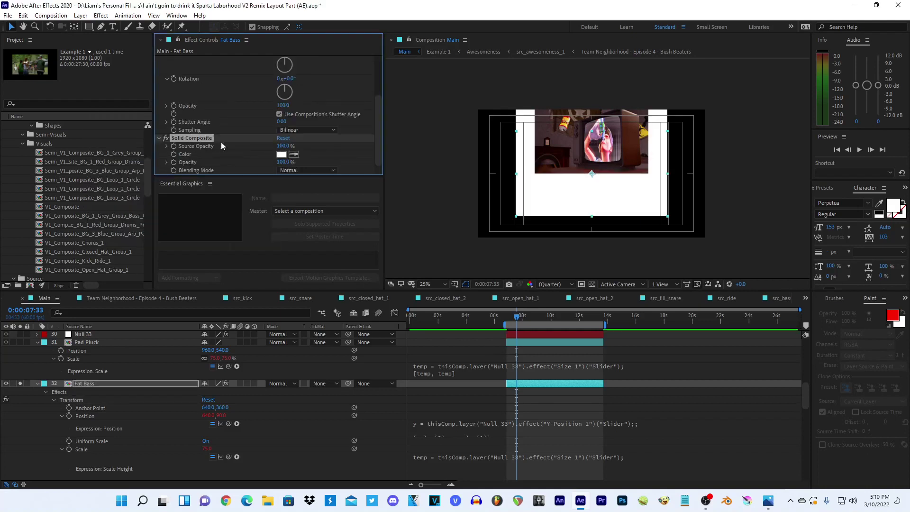
pyautogui.scroll(3, 269, 128)
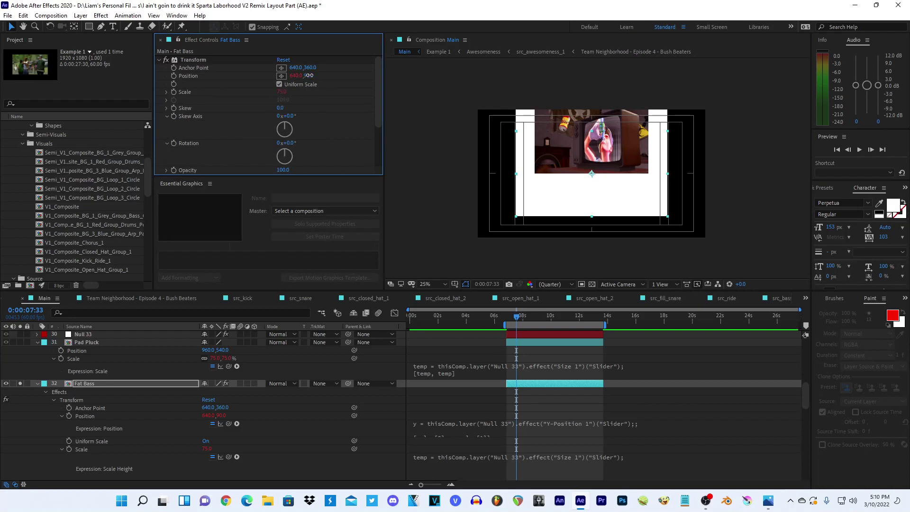
pyautogui.moveTo(308, 76); pyautogui.dragTo(627, 78)
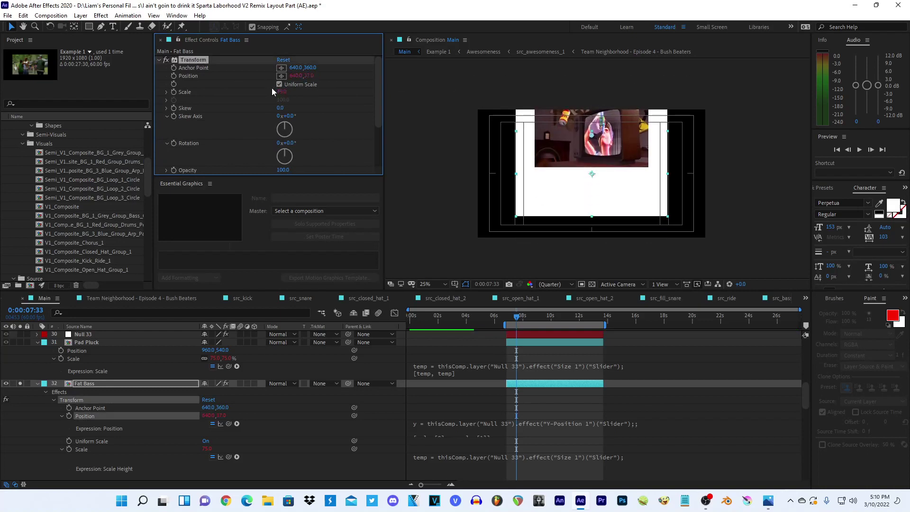
pyautogui.click(283, 85)
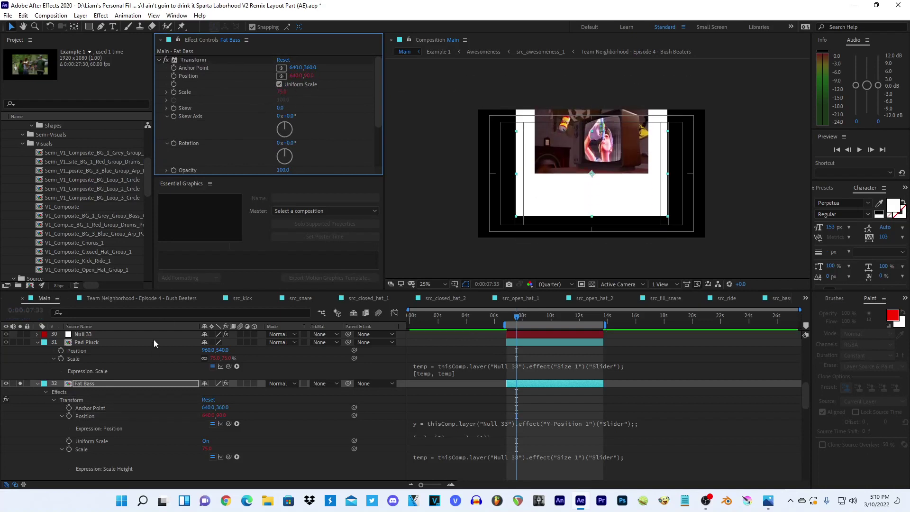
pyautogui.press('Return')
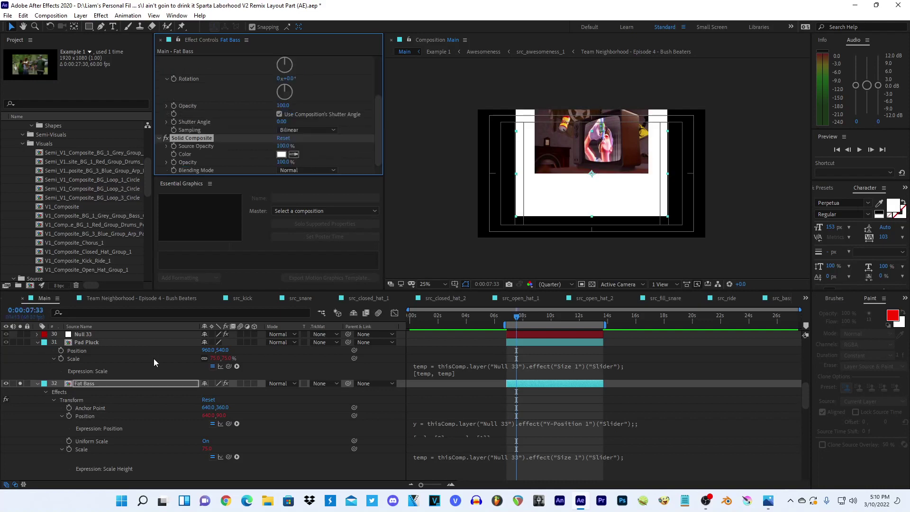
pyautogui.scroll(-2, 204, 81)
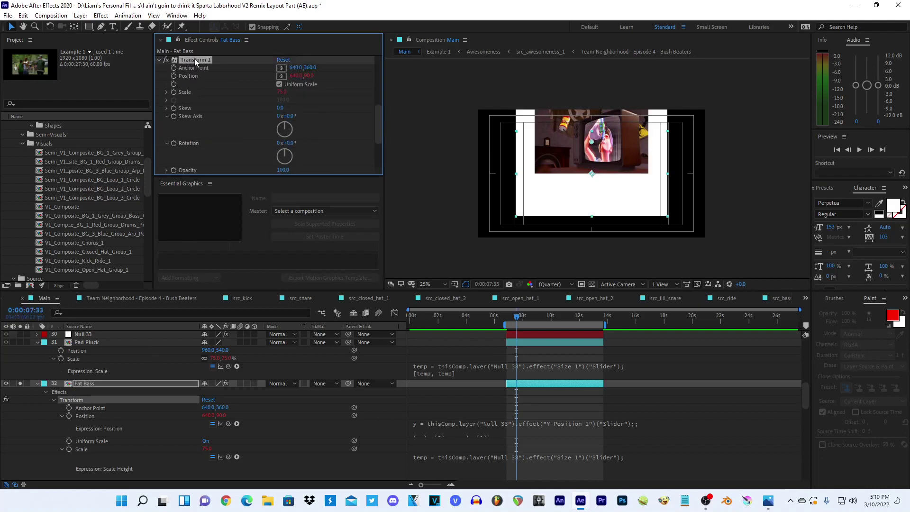
# - Duplicate Fat Bass's Transform effect and set Transform 2's scale to 100
pyautogui.scroll(-2, 198, 104)
pyautogui.hotkey('ctrl', 'd')
pyautogui.scroll(-2, 282, 101)
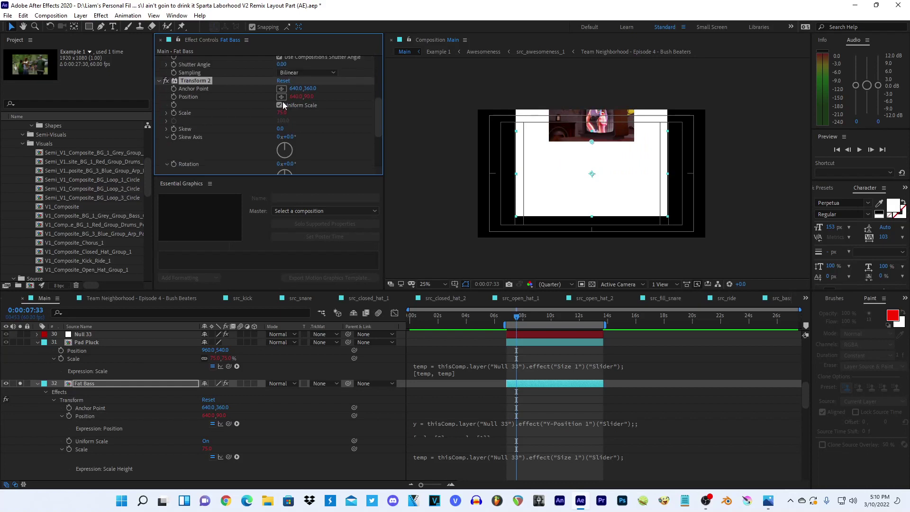
pyautogui.moveTo(281, 113); pyautogui.dragTo(282, 116)
pyautogui.scroll(-6, 102, 410)
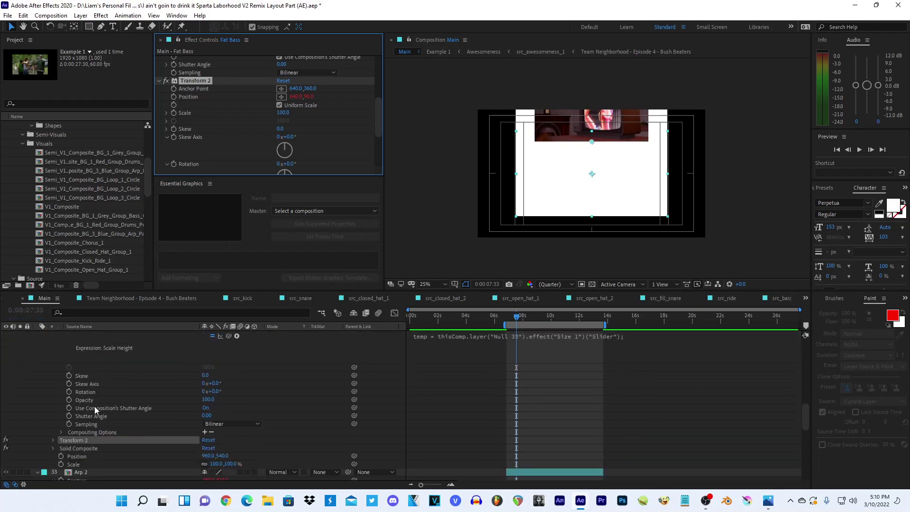
# - Change Transform 2's Position expression to [value[0], -y*2+value[1]]
pyautogui.click(53, 344)
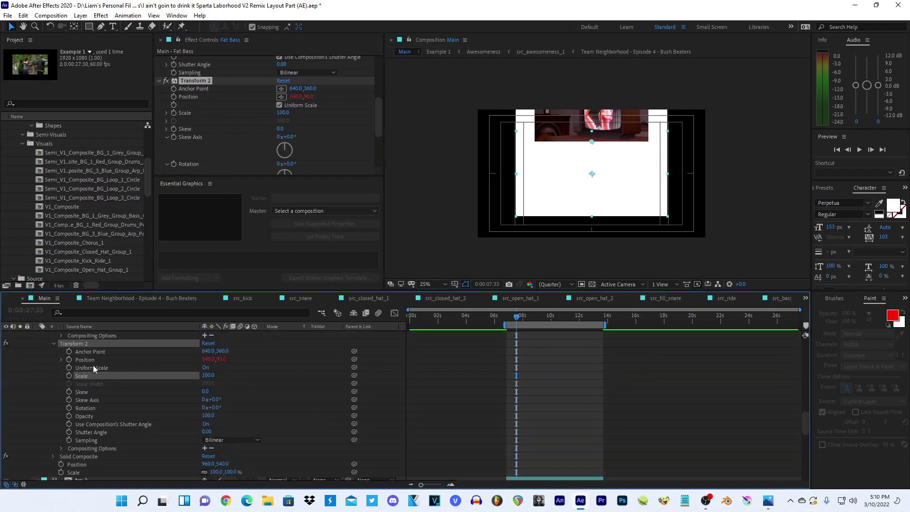
pyautogui.click(61, 360)
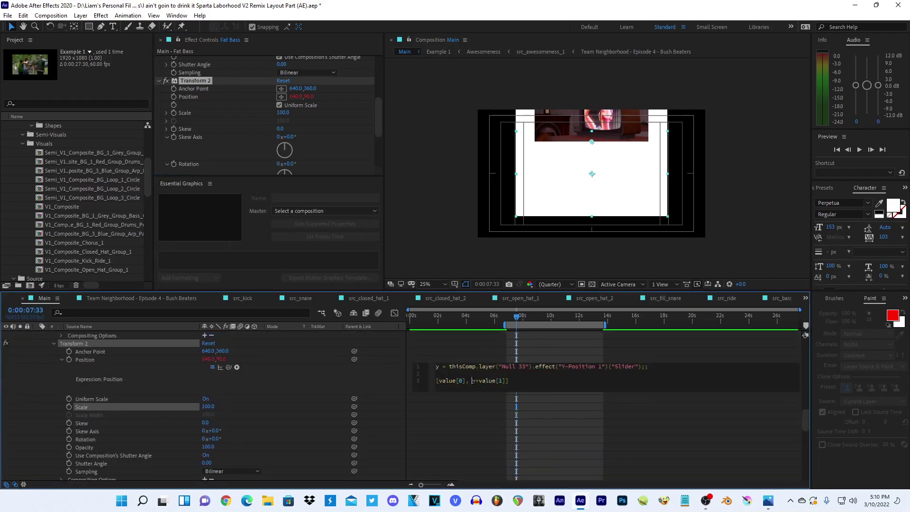
pyautogui.write('-')
pyautogui.click(480, 416)
pyautogui.scroll(1, 480, 416)
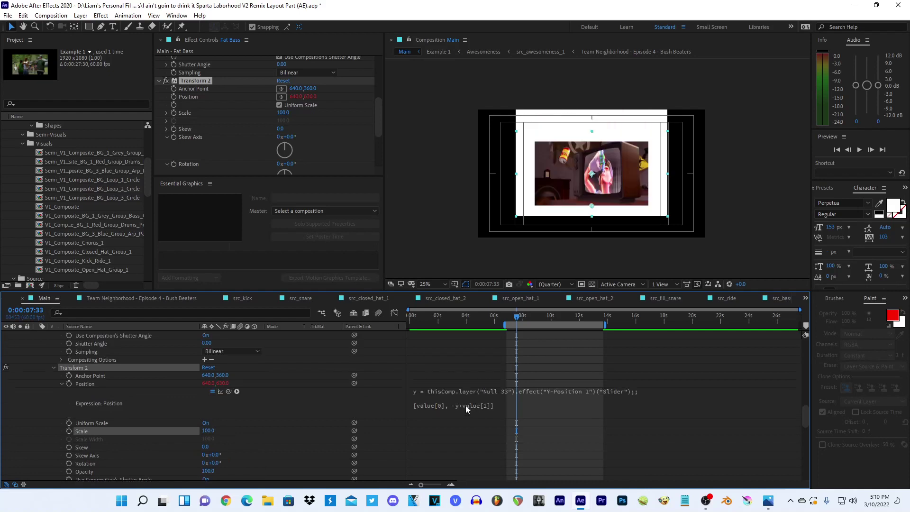
pyautogui.click(467, 406)
pyautogui.click(480, 404)
pyautogui.write('*2')
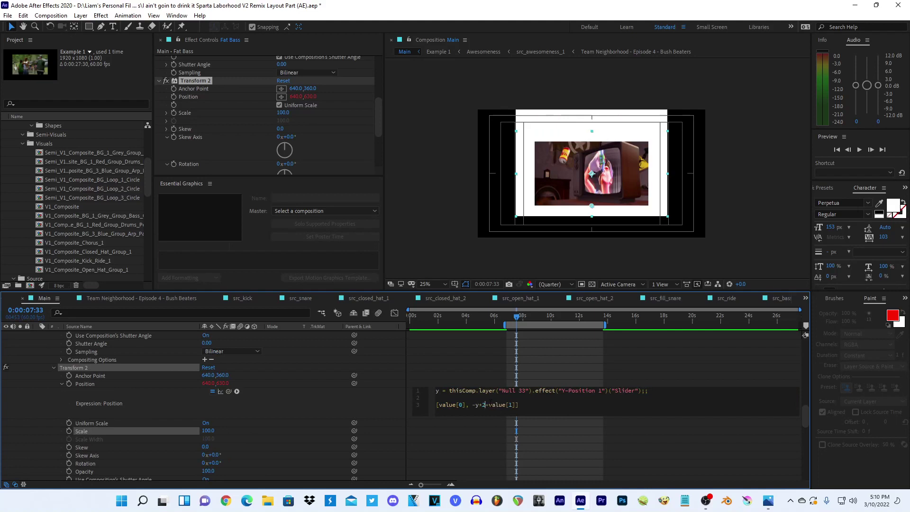
pyautogui.click(491, 377)
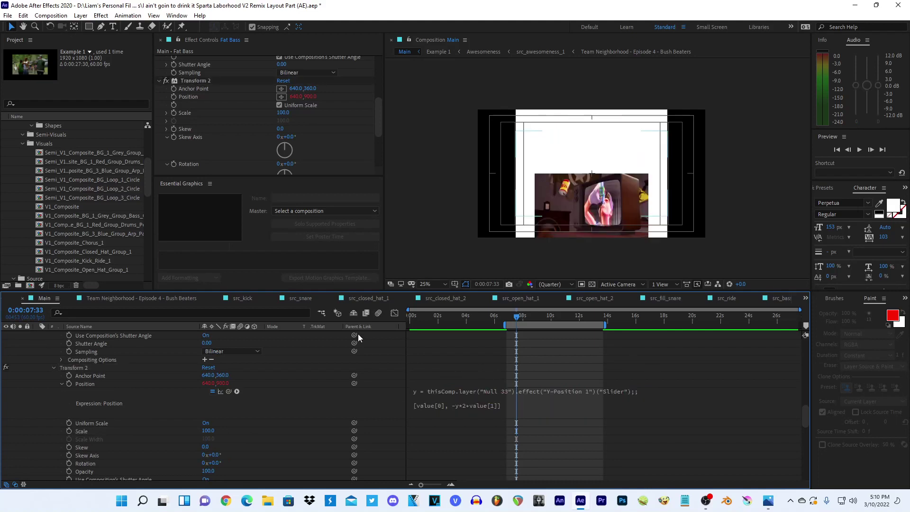
pyautogui.scroll(-3, 221, 138)
pyautogui.scroll(2, 231, 371)
pyautogui.scroll(2, 231, 372)
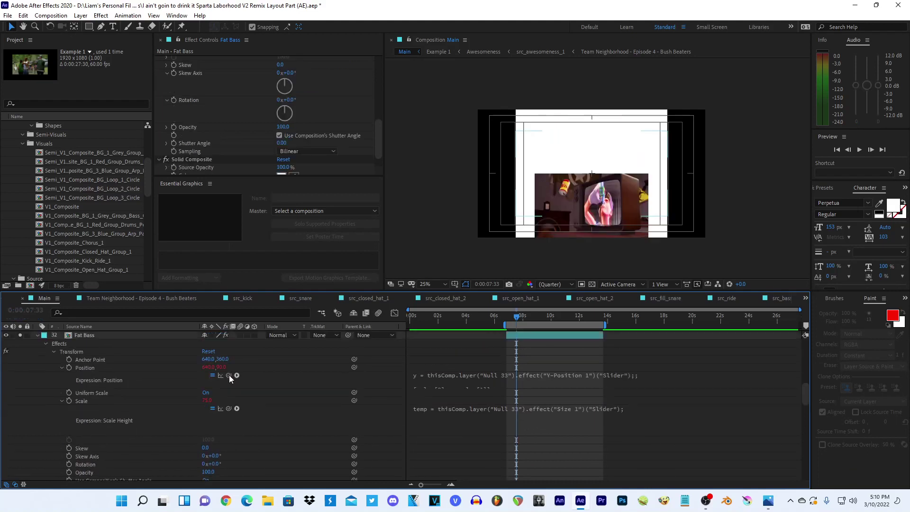
pyautogui.scroll(-1, 209, 143)
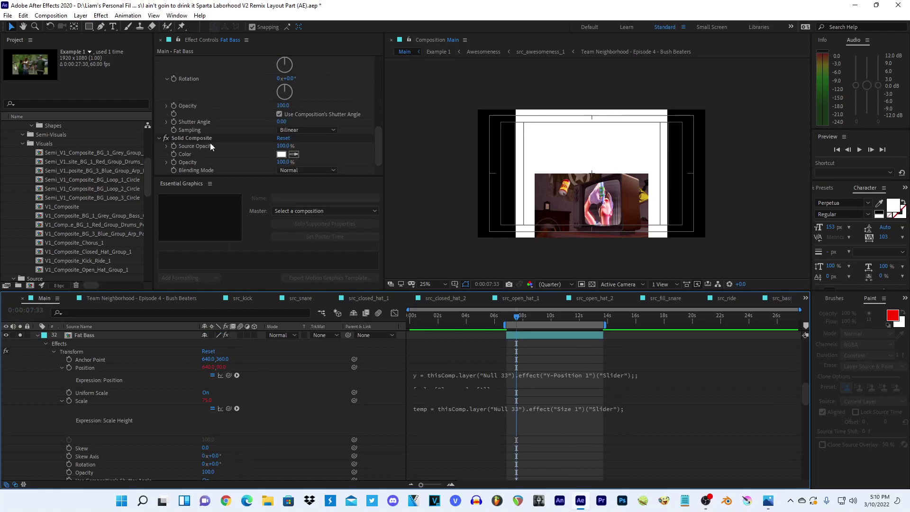
pyautogui.scroll(-3, 215, 380)
pyautogui.scroll(-2, 213, 382)
pyautogui.scroll(2, 214, 383)
pyautogui.scroll(2, 39, 451)
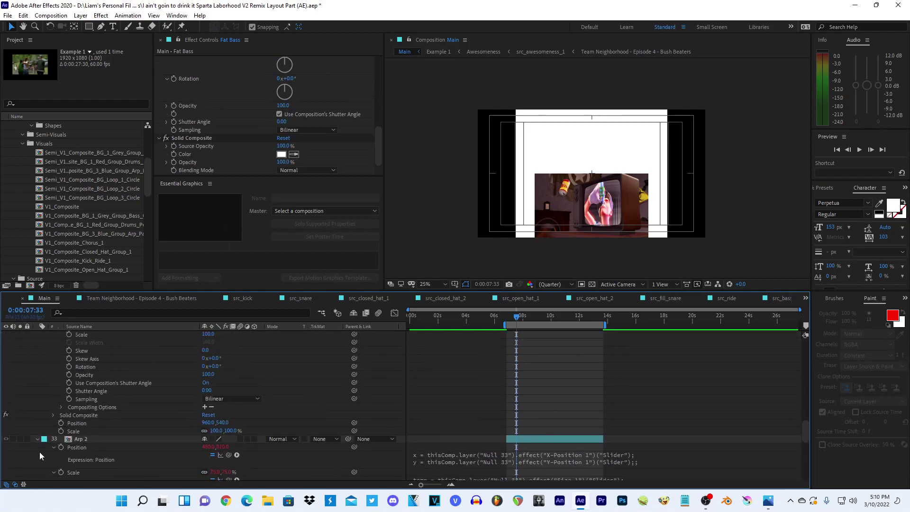
pyautogui.scroll(6, 60, 388)
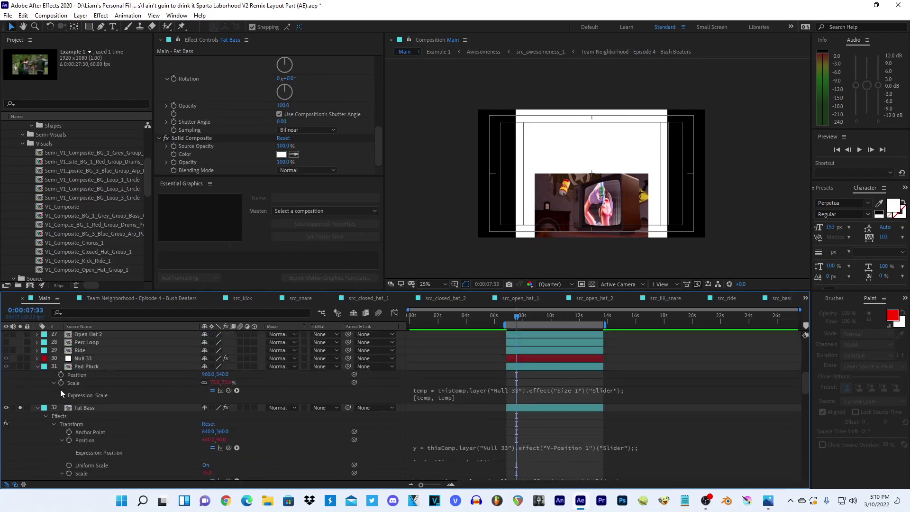
pyautogui.scroll(-3, 59, 392)
pyautogui.scroll(-1, 113, 425)
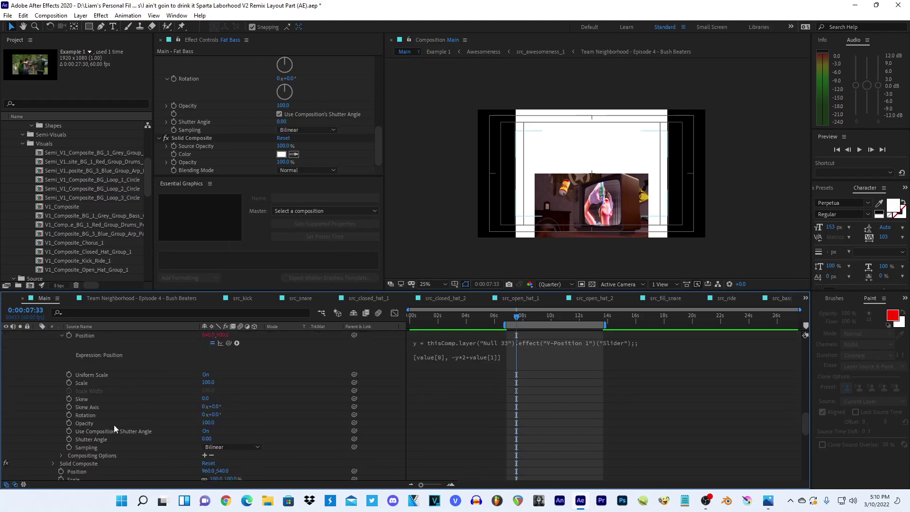
# - Set Transform 2's rotation to 180°
pyautogui.moveTo(210, 415); pyautogui.dragTo(308, 422)
pyautogui.click(219, 415)
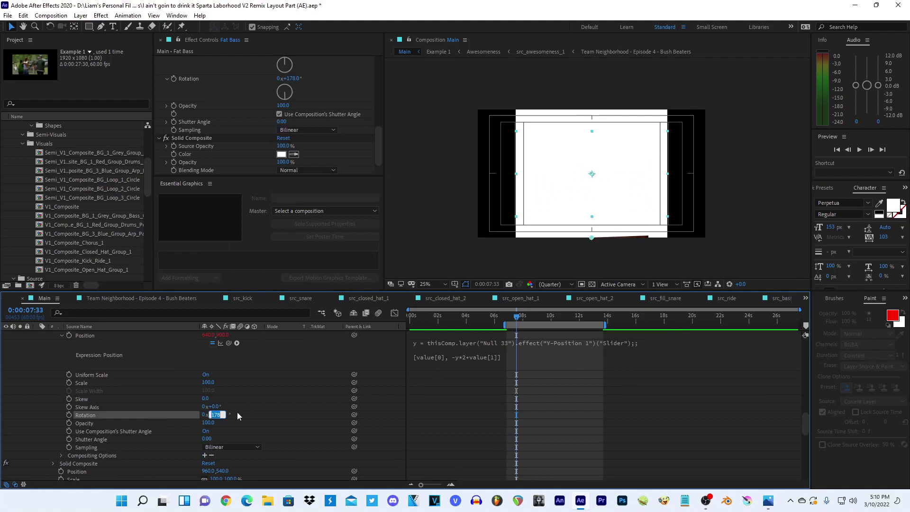
pyautogui.write('180')
pyautogui.press('Return')
# - Try Position expression variants dividing the -y offset by 2, then 8, then Math.PI
pyautogui.click(488, 356)
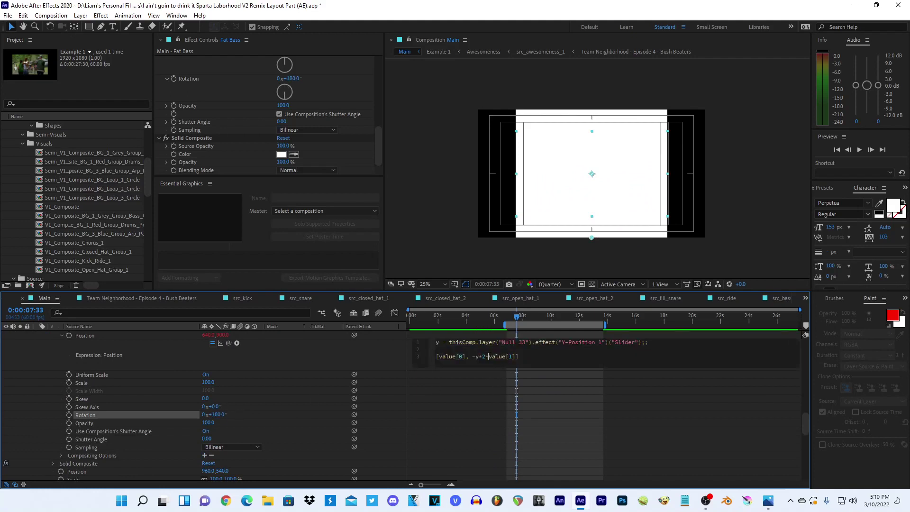
pyautogui.press('BackSpace')
pyautogui.press('BackSpace')
pyautogui.press('KP_Enter')
pyautogui.scroll(1, 497, 380)
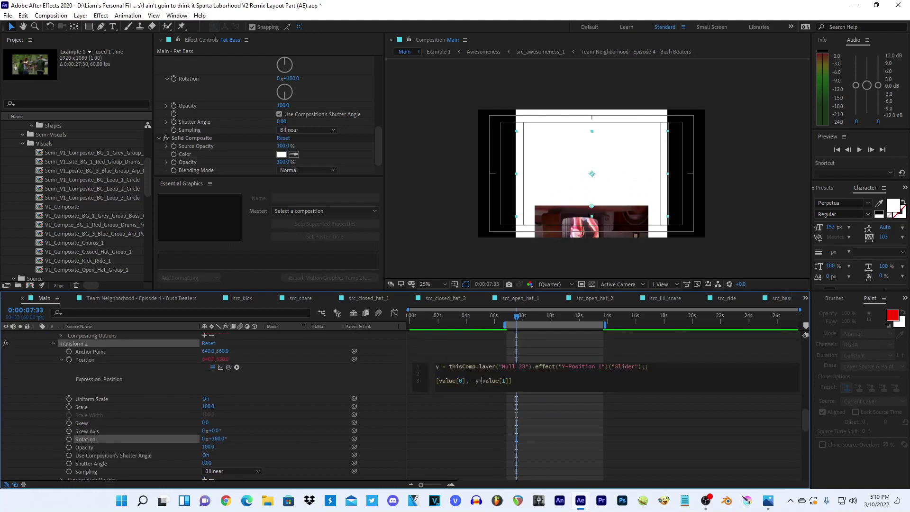
pyautogui.write('/2')
pyautogui.press('KP_Enter')
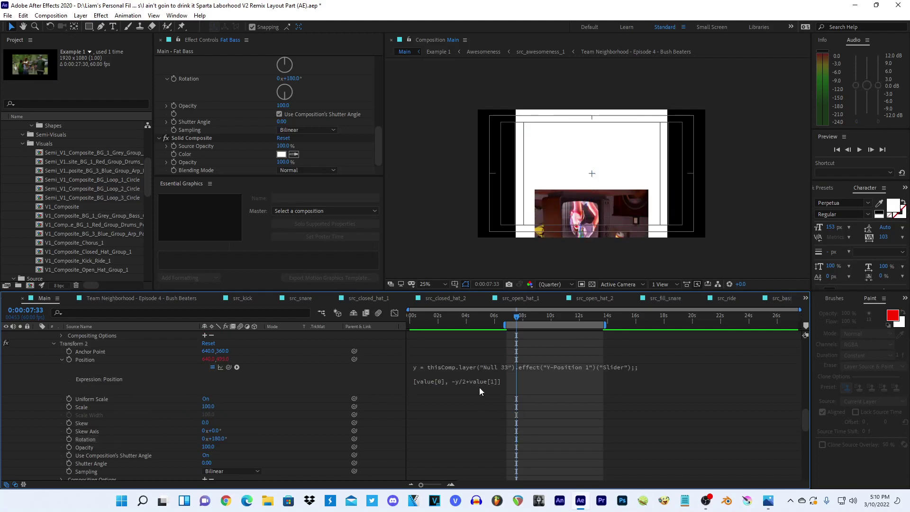
pyautogui.click(476, 381)
pyautogui.press('BackSpace')
pyautogui.write('8')
pyautogui.press('KP_Enter')
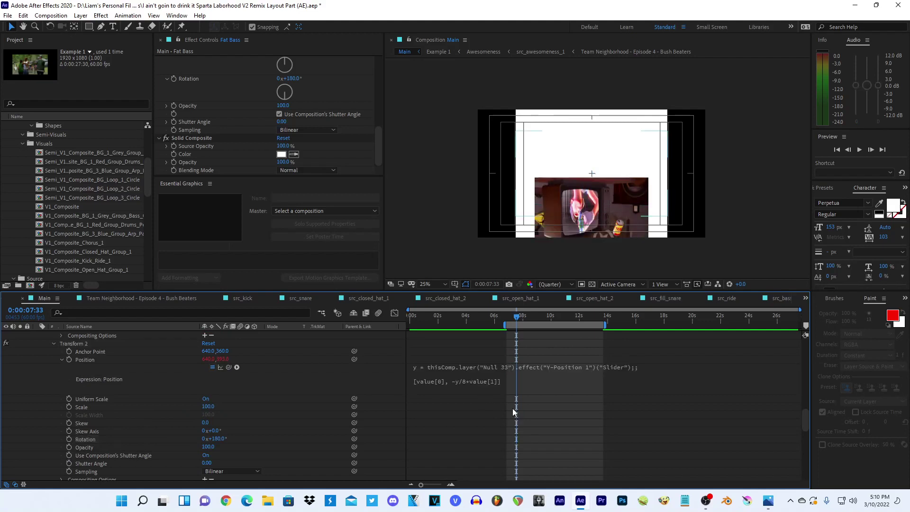
pyautogui.click(497, 383)
pyautogui.click(486, 381)
pyautogui.press('BackSpace')
pyautogui.write('Math.')
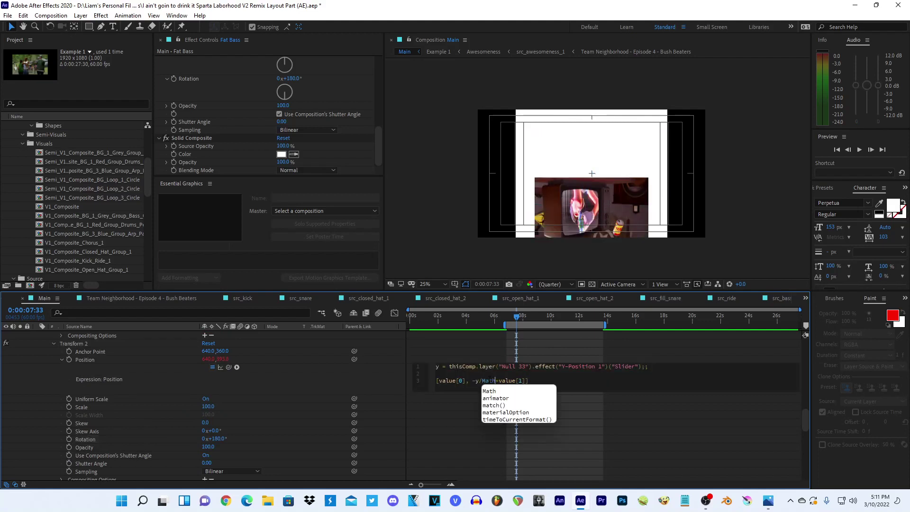
pyautogui.write('PI')
pyautogui.press('KP_Enter')
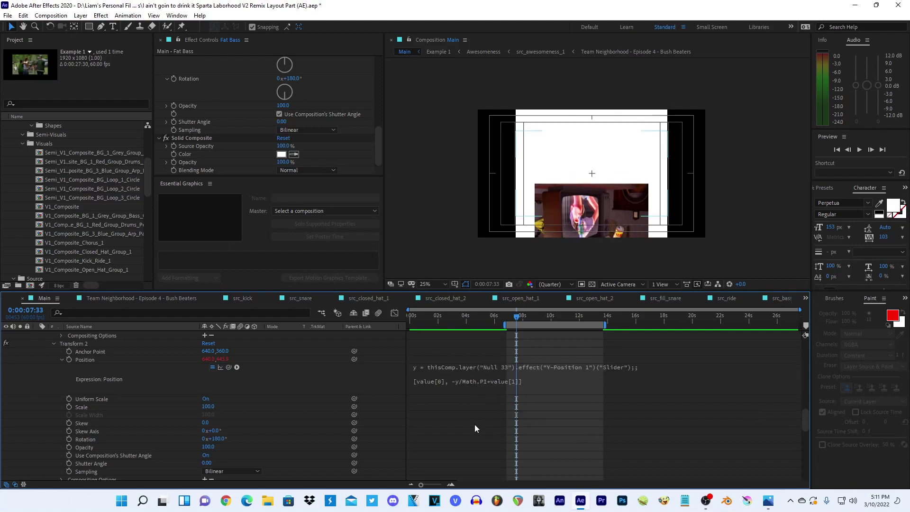
# - Remove the /Math.PI and -y terms, then clear the Position expression entirely
pyautogui.click(499, 373)
pyautogui.click(499, 373)
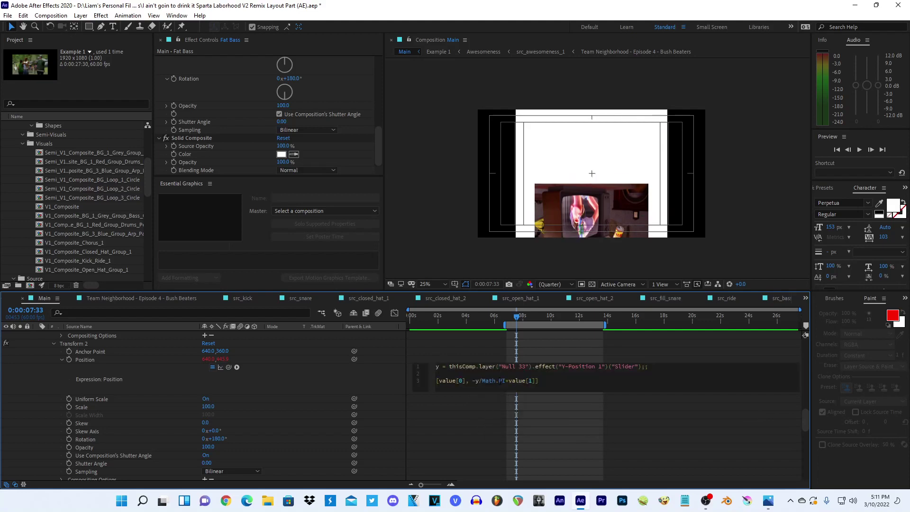
pyautogui.moveTo(507, 381); pyautogui.dragTo(482, 380)
pyautogui.press('BackSpace')
pyautogui.write('+')
pyautogui.press('KP_Enter')
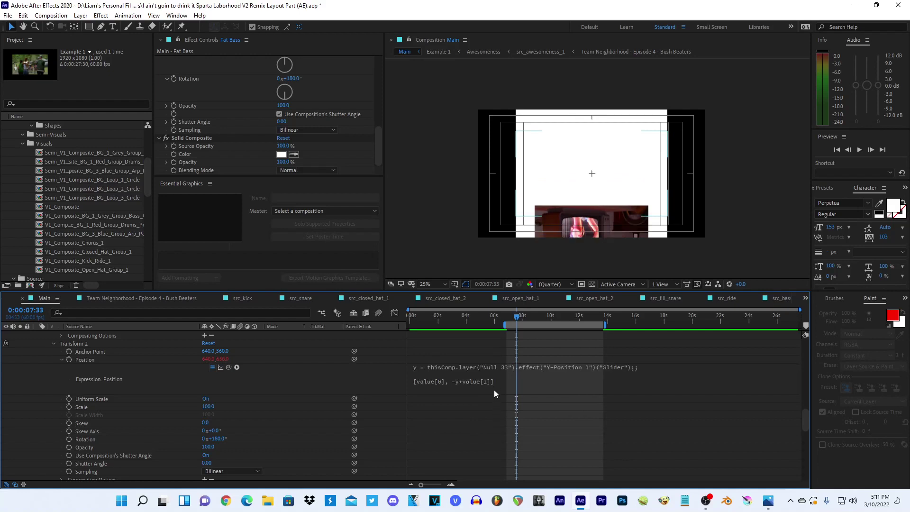
pyautogui.click(482, 382)
pyautogui.press('BackSpace')
pyautogui.press('BackSpace')
pyautogui.press('KP_Enter')
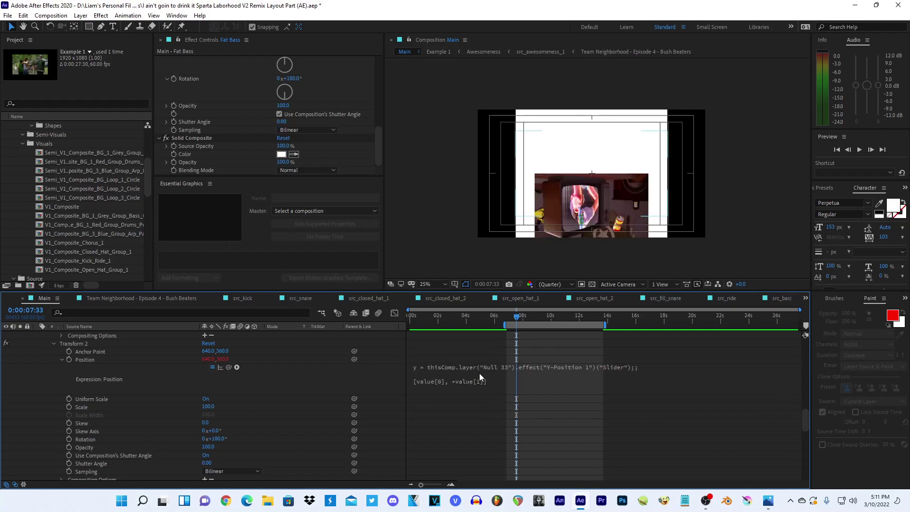
pyautogui.click(489, 387)
pyautogui.hotkey('ctrl', 'a')
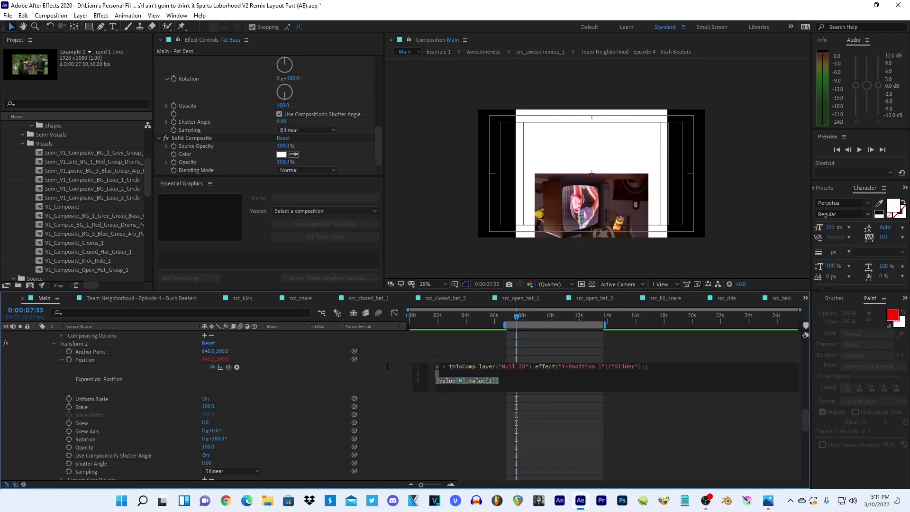
pyautogui.press('BackSpace')
pyautogui.click(492, 414)
pyautogui.scroll(3, 218, 374)
pyautogui.scroll(5, 218, 375)
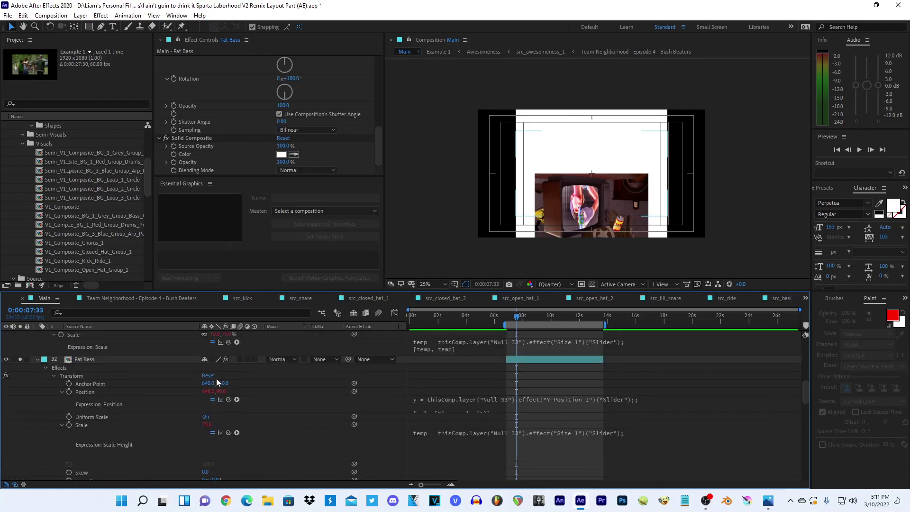
pyautogui.click(154, 361)
# - Add a Mirror effect to Fat Bass with a -90° reflection angle
pyautogui.hotkey('ctrl', 'space')
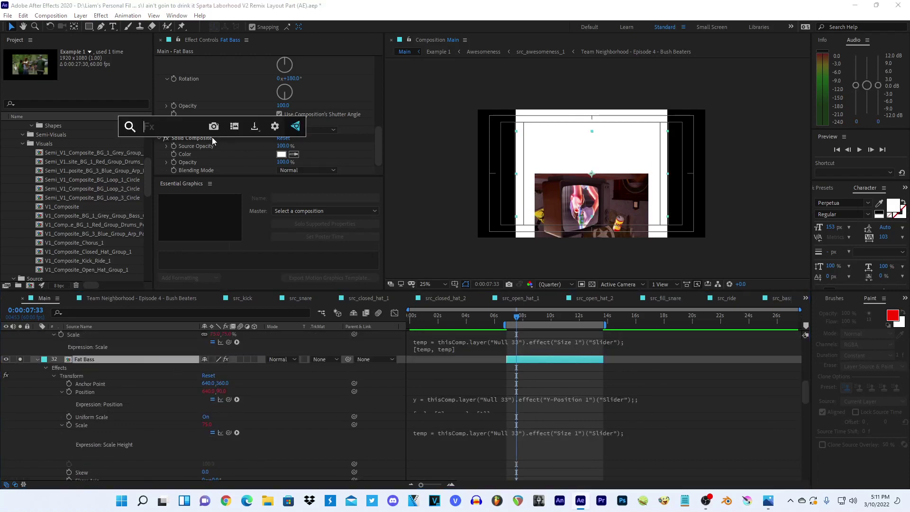
pyautogui.write('mirror')
pyautogui.press('Return')
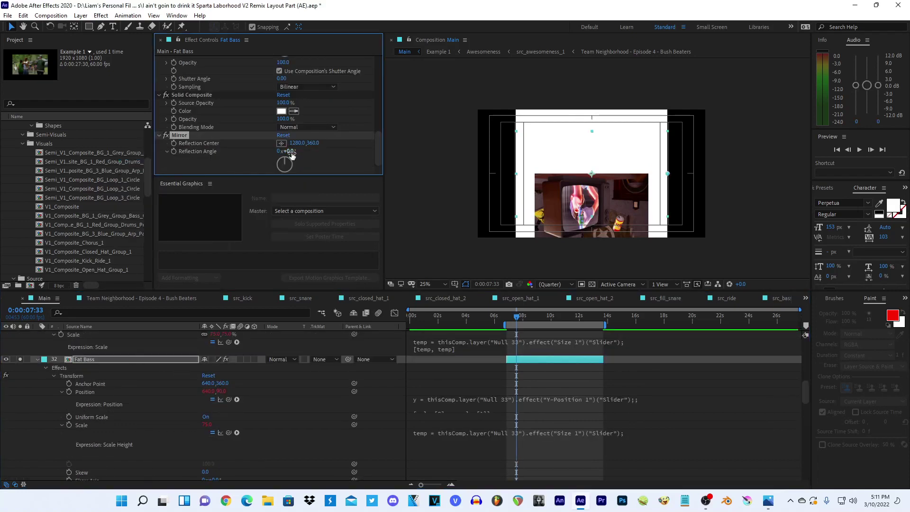
pyautogui.moveTo(276, 158); pyautogui.dragTo(276, 158)
pyautogui.click(286, 151)
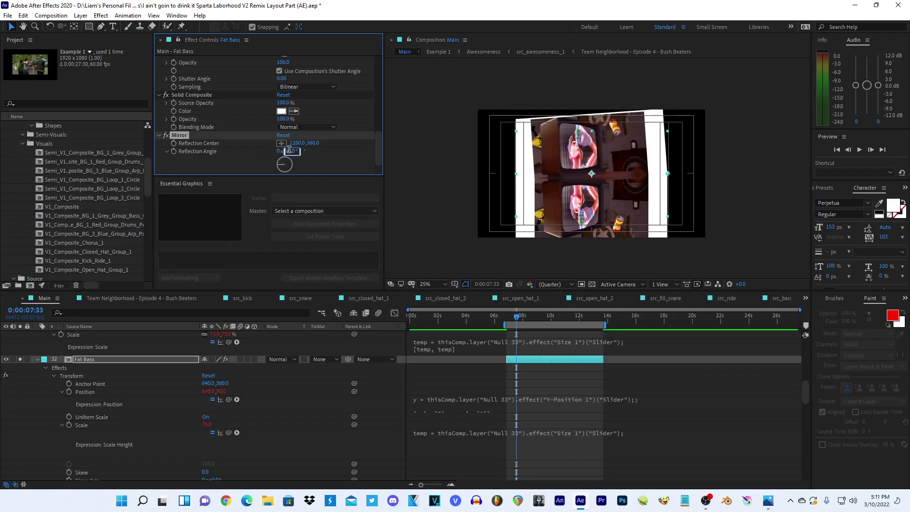
pyautogui.write('-90')
pyautogui.press('Return')
# - Delete the Solid Composite effect and un-solo Fat Bass so other layers show
pyautogui.click(192, 95)
pyautogui.press('Delete')
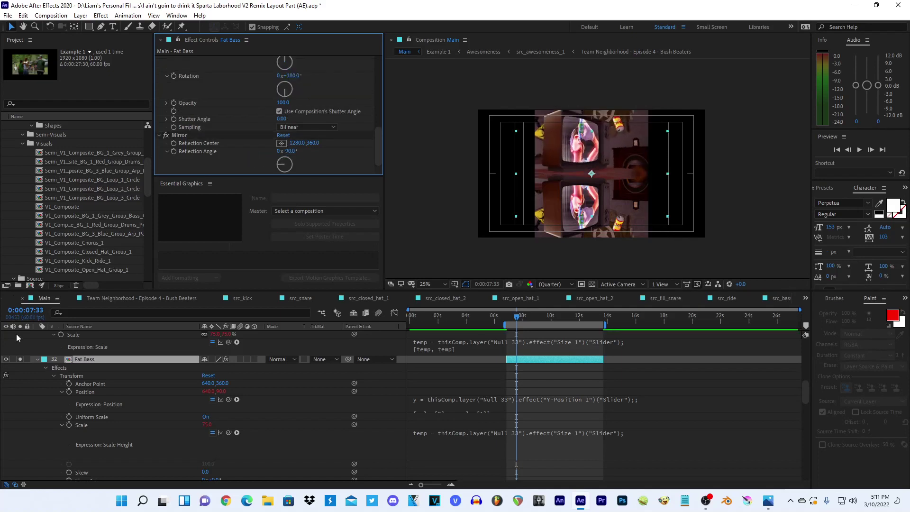
pyautogui.click(21, 358)
pyautogui.scroll(3, 20, 356)
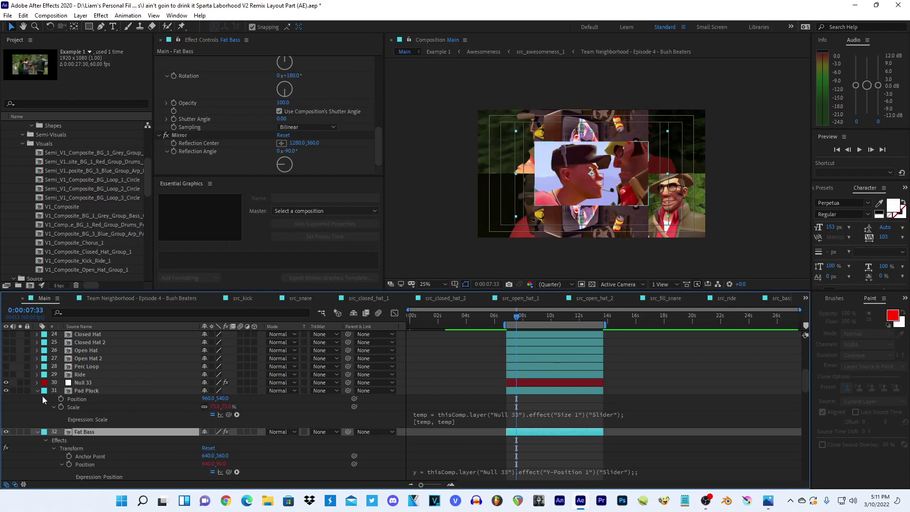
pyautogui.click(84, 382)
# - Set Null 33's X-Position slider to 640, after first trying 960
pyautogui.click(284, 68)
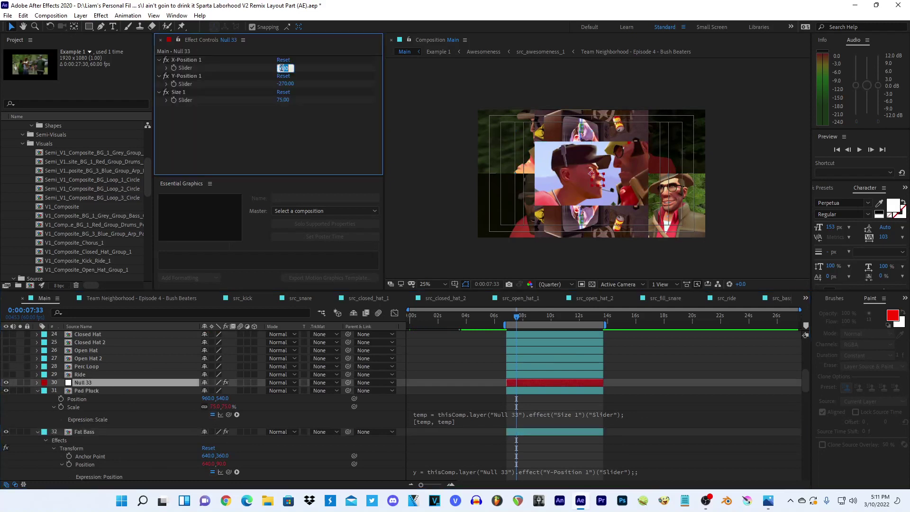
pyautogui.write('960')
pyautogui.press('Return')
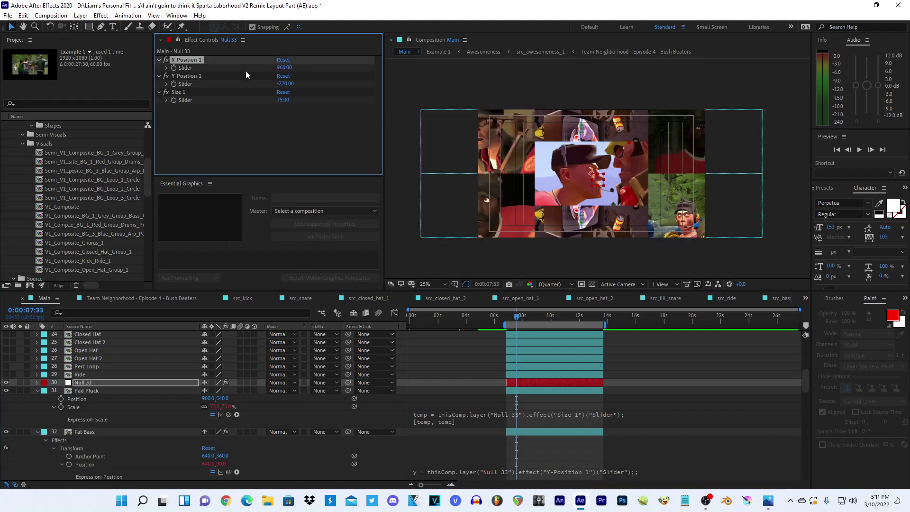
pyautogui.click(286, 67)
pyautogui.write('640')
pyautogui.press('Return')
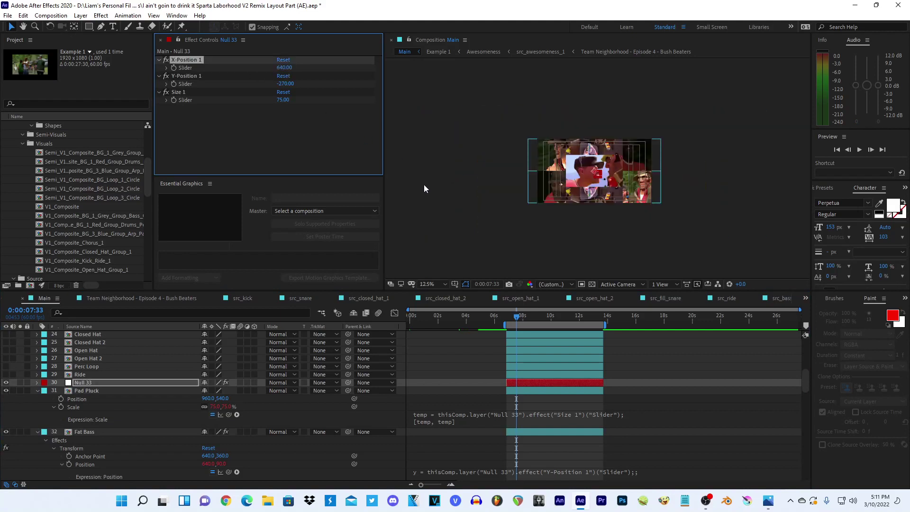
# - Collapse the Pad Pluck, Fat Bass, Arp 2, Arp 1 and Pad 2 layer properties
pyautogui.click(37, 391)
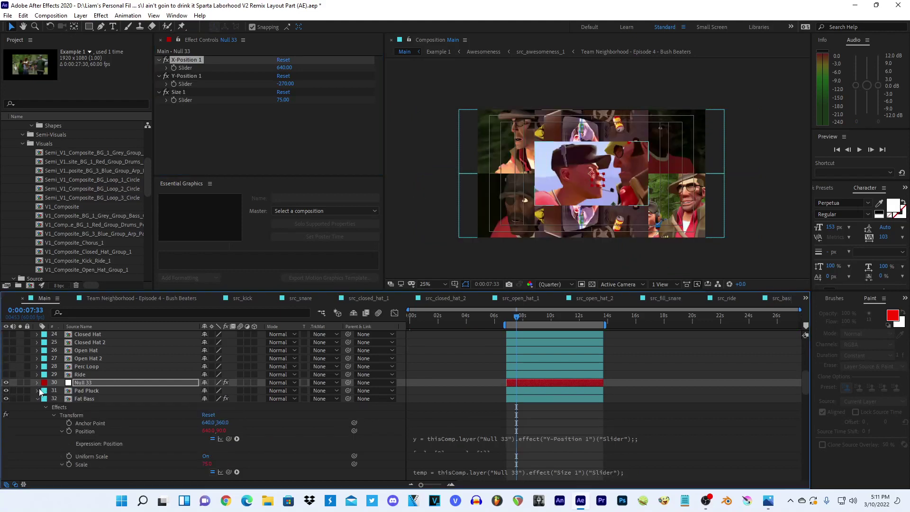
pyautogui.click(37, 399)
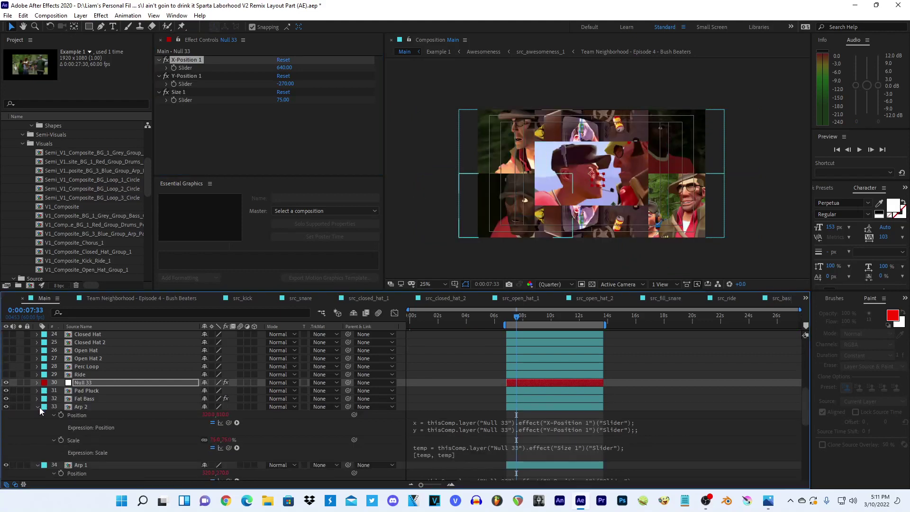
pyautogui.click(39, 408)
pyautogui.click(38, 415)
pyautogui.click(37, 422)
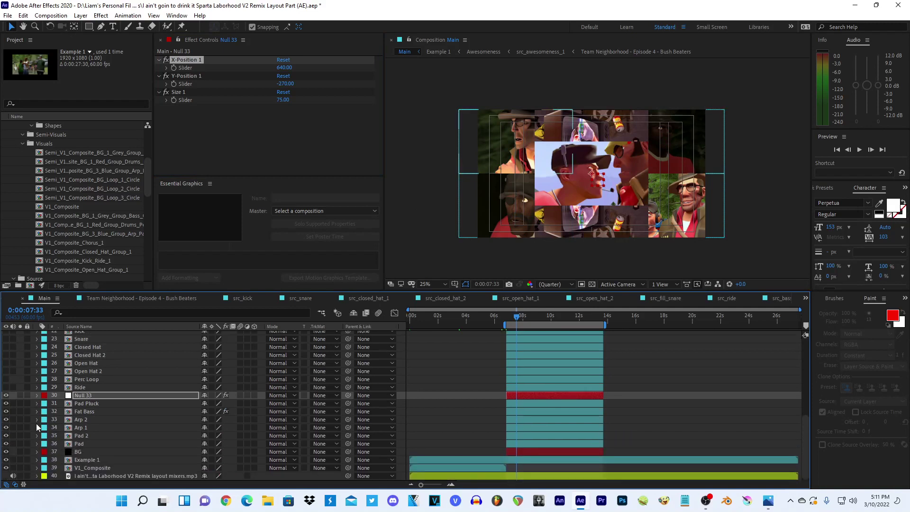
pyautogui.click(98, 410)
# - Pre-compose the layers from Awesomeness down to BG into a comp named V2_Composite
pyautogui.scroll(10, 522, 437)
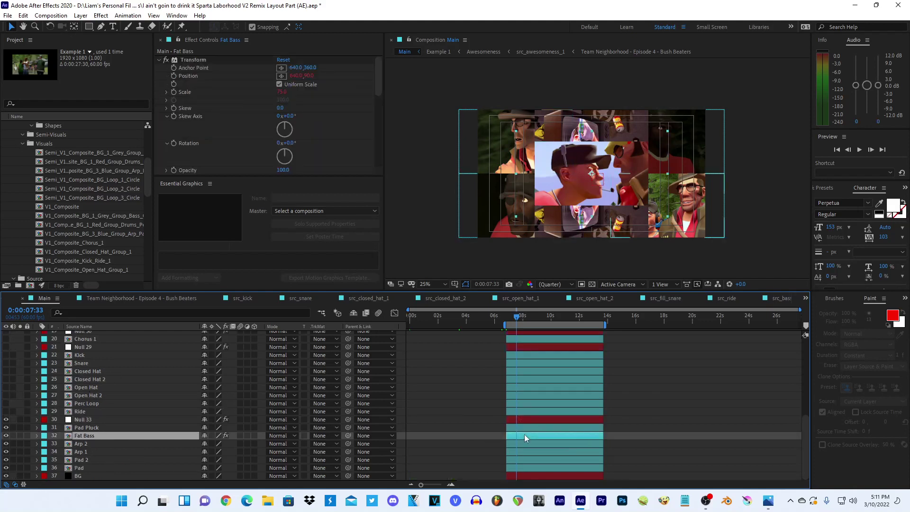
pyautogui.click(527, 392)
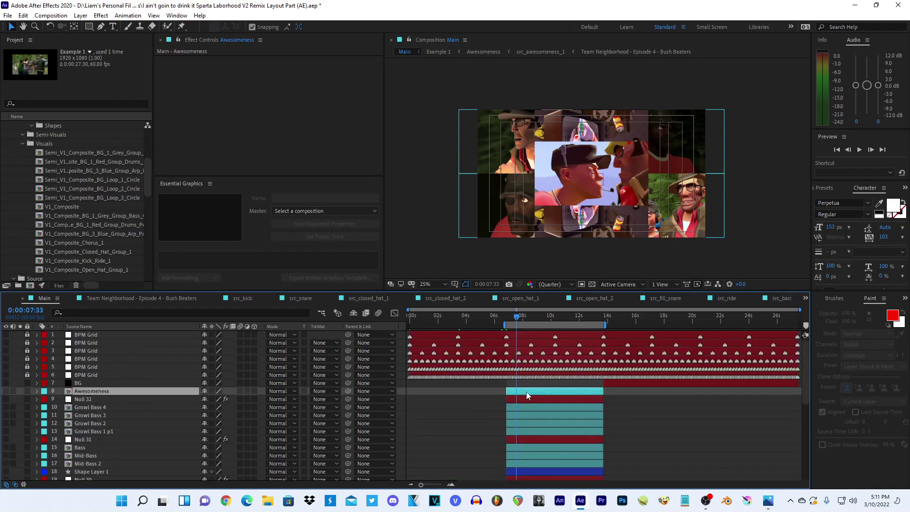
pyautogui.scroll(-5, 524, 395)
pyautogui.scroll(-5, 524, 427)
pyautogui.keyDown('shift'); pyautogui.click(525, 449); pyautogui.keyUp('shift')
pyautogui.rightClick(525, 448)
pyautogui.click(561, 396)
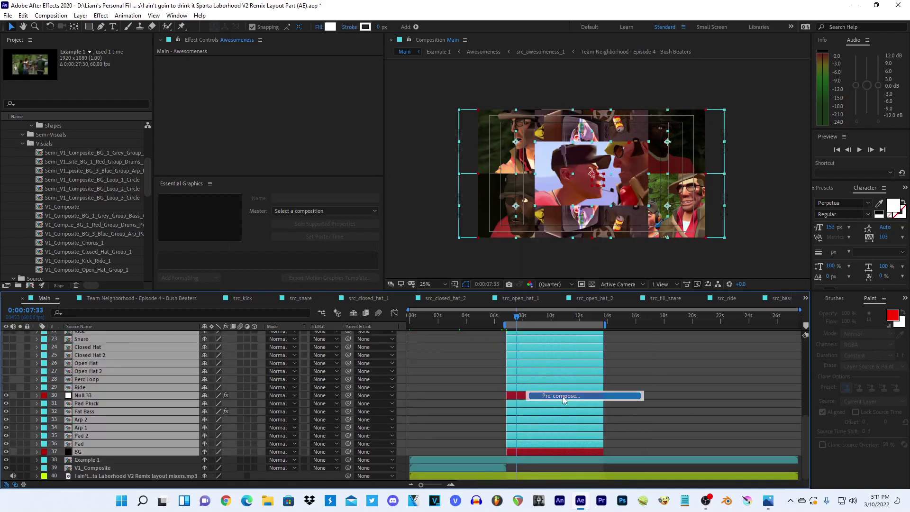
pyautogui.write('V2_Composite')
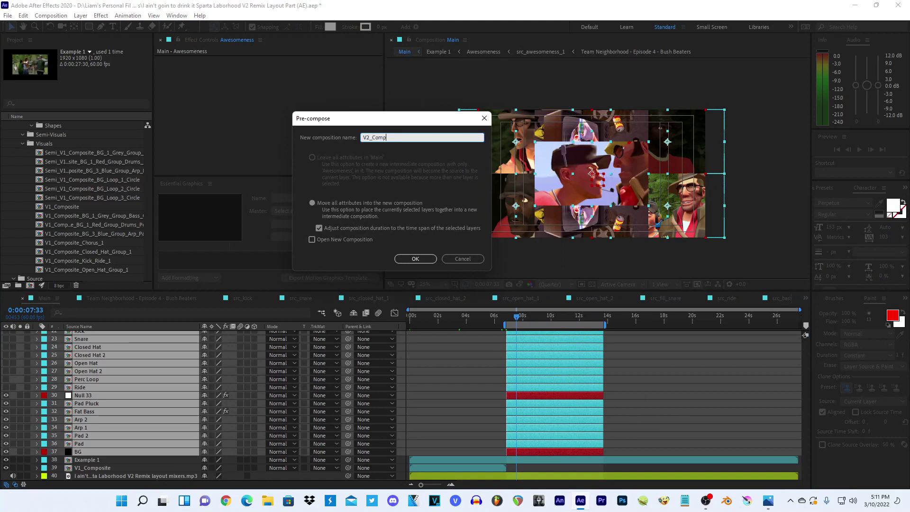
pyautogui.press('Return')
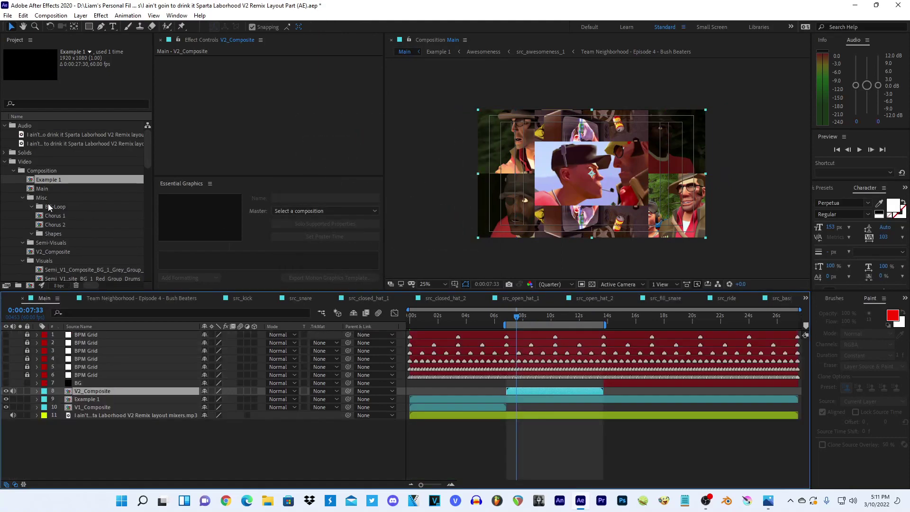
# - Move V2_Composite into the Visuals folder and the six Semi_V1 comps into Semi-Visuals
pyautogui.scroll(-2, 50, 209)
pyautogui.click(37, 207)
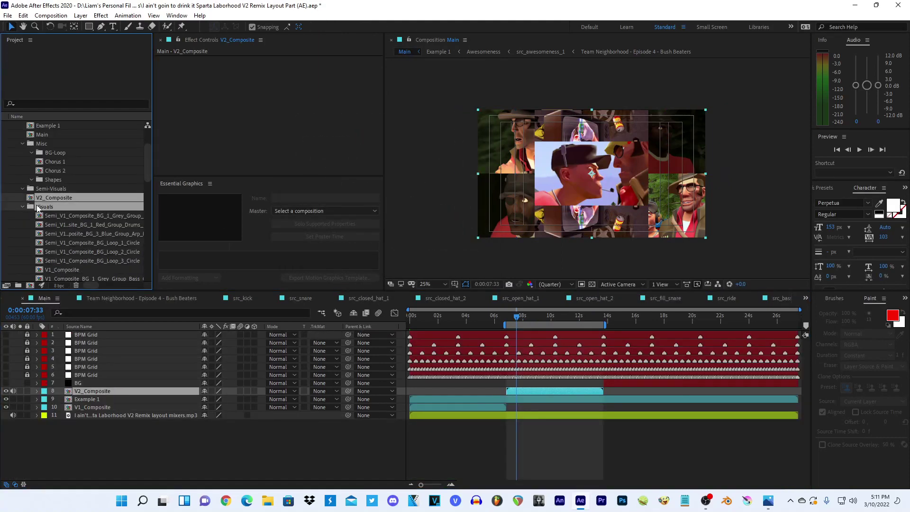
pyautogui.moveTo(41, 198); pyautogui.dragTo(41, 207)
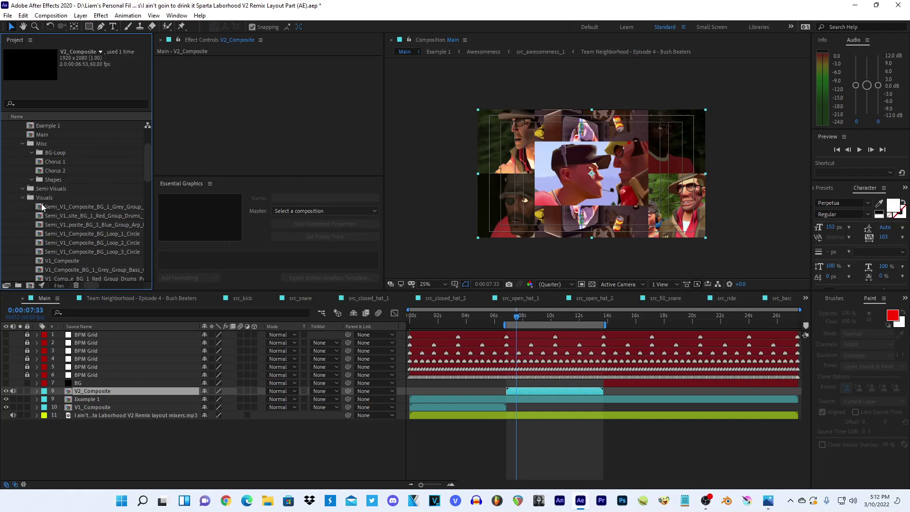
pyautogui.click(57, 209)
pyautogui.keyDown('shift'); pyautogui.click(55, 249); pyautogui.keyUp('shift')
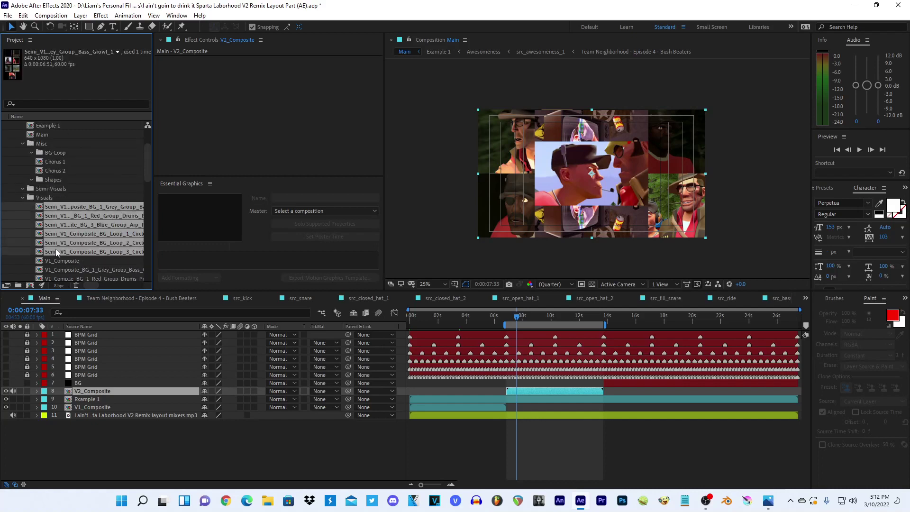
pyautogui.moveTo(55, 249); pyautogui.dragTo(50, 189)
pyautogui.scroll(1, 58, 208)
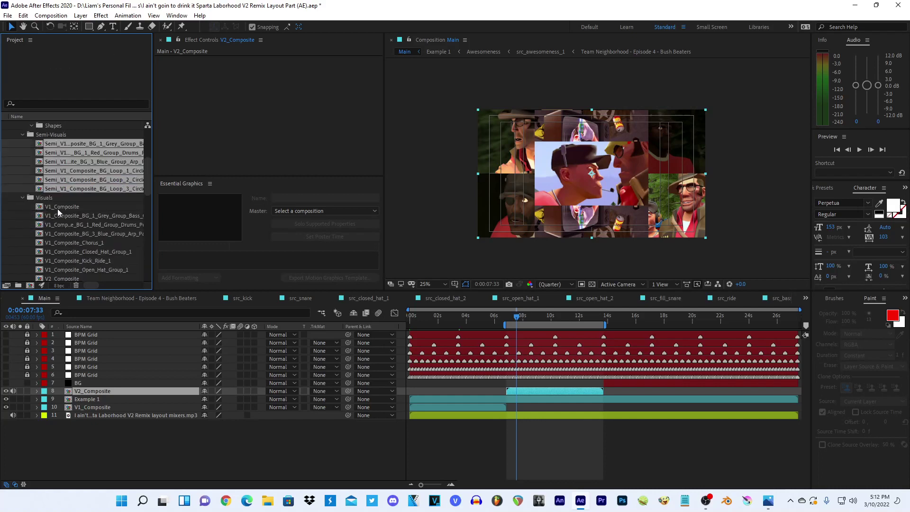
pyautogui.click(58, 209)
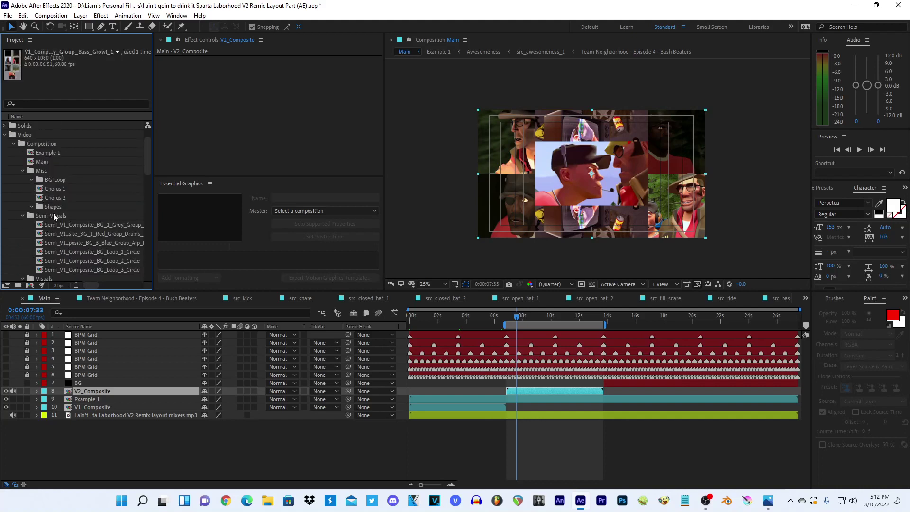
# - Open the V1_Composite_BG_1_Grey_Group_Bass_Growl_1 composition from the Project panel
pyautogui.scroll(-3, 50, 192)
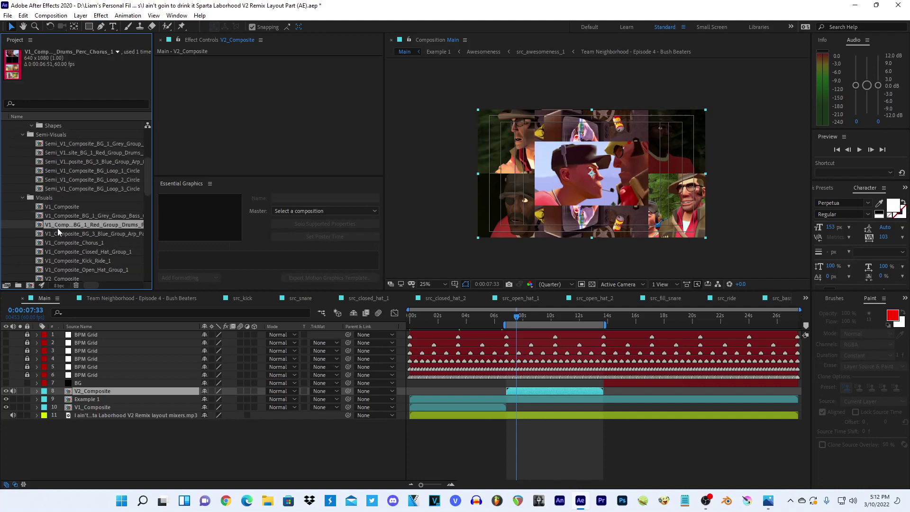
pyautogui.click(59, 243)
pyautogui.scroll(-1, 61, 232)
pyautogui.scroll(2, 67, 223)
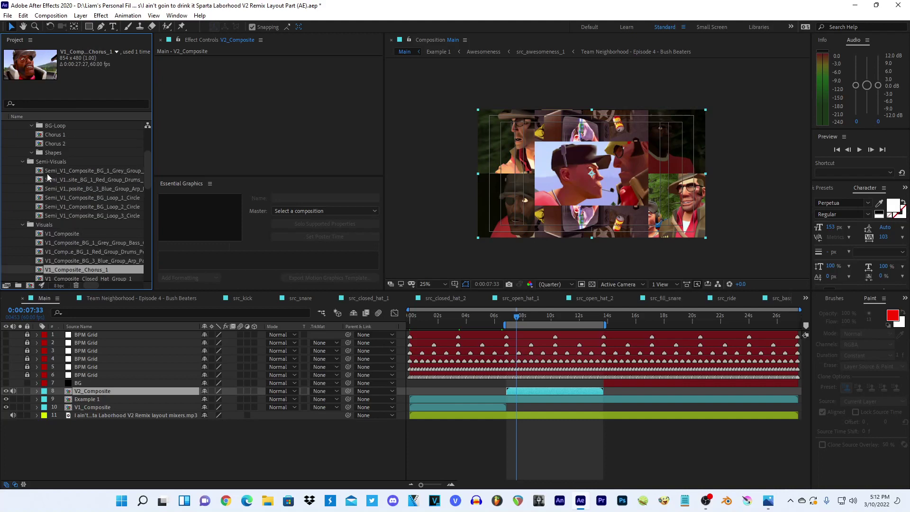
pyautogui.scroll(1, 61, 230)
pyautogui.scroll(-3, 55, 235)
pyautogui.click(65, 196)
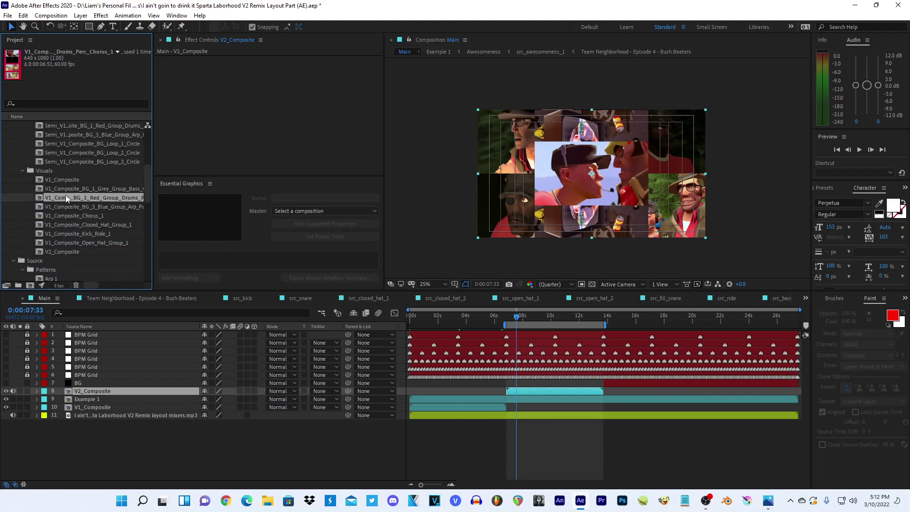
pyautogui.scroll(-1, 66, 192)
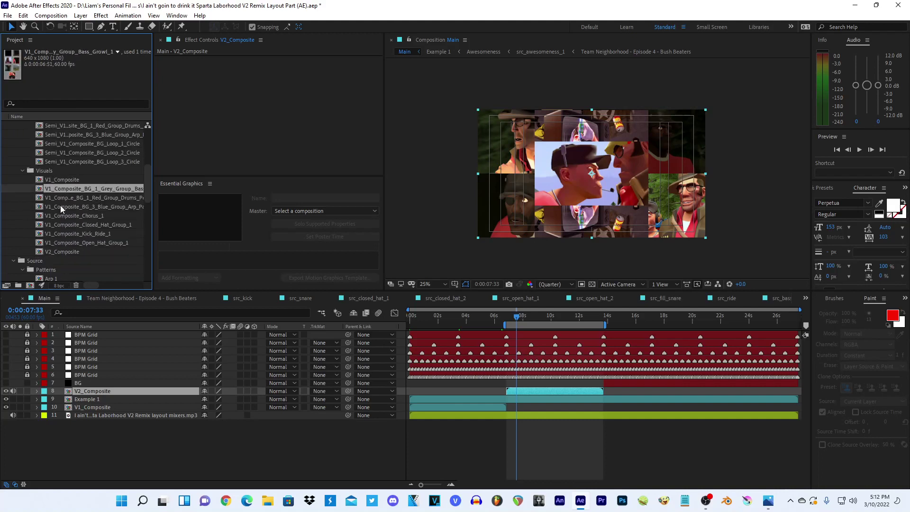
pyautogui.doubleClick(43, 191)
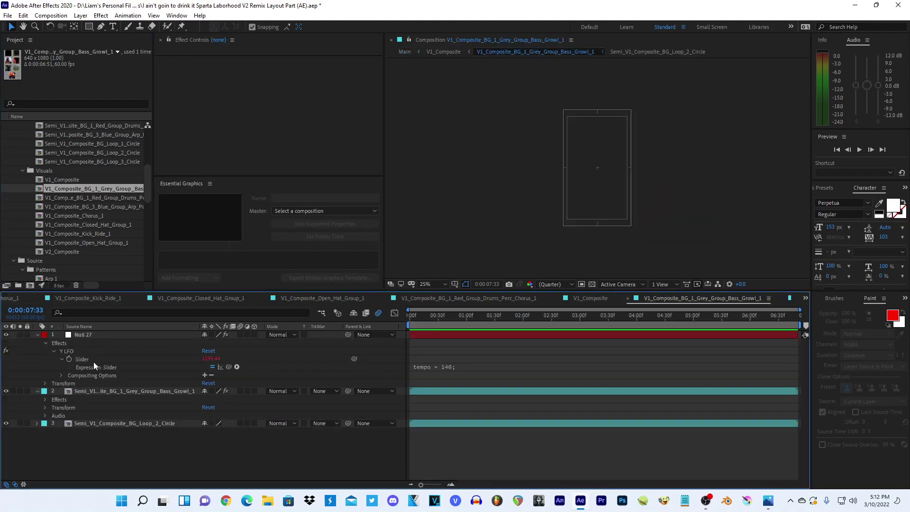
# - Move the three Semi_V1 Loop Circle comps into BG-Loop and return to Main
pyautogui.click(83, 424)
pyautogui.scroll(2, 94, 237)
pyautogui.click(81, 198)
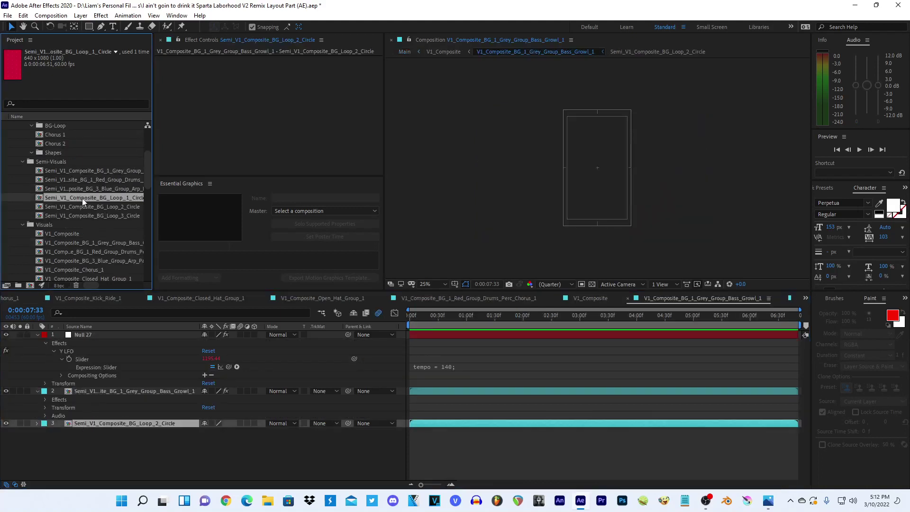
pyautogui.keyDown('shift'); pyautogui.click(78, 216); pyautogui.keyUp('shift')
pyautogui.scroll(2, 79, 214)
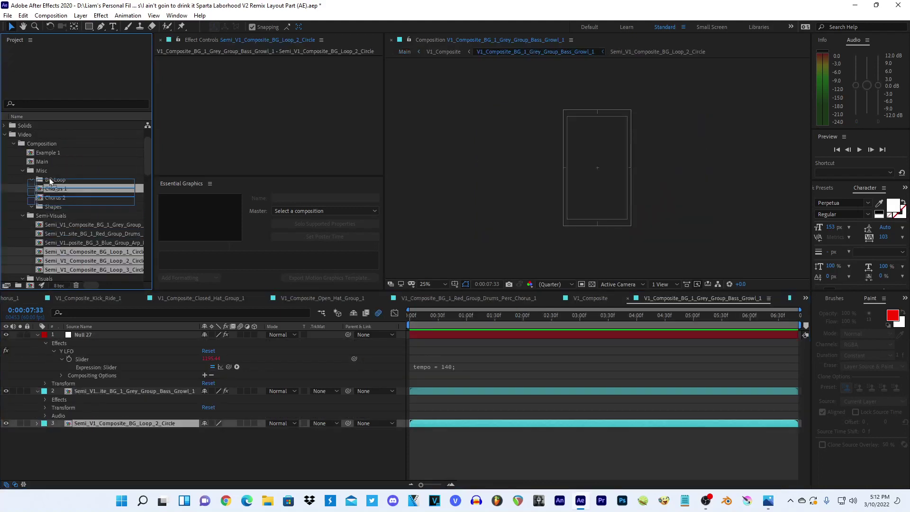
pyautogui.moveTo(69, 260); pyautogui.dragTo(55, 180)
pyautogui.scroll(-2, 50, 220)
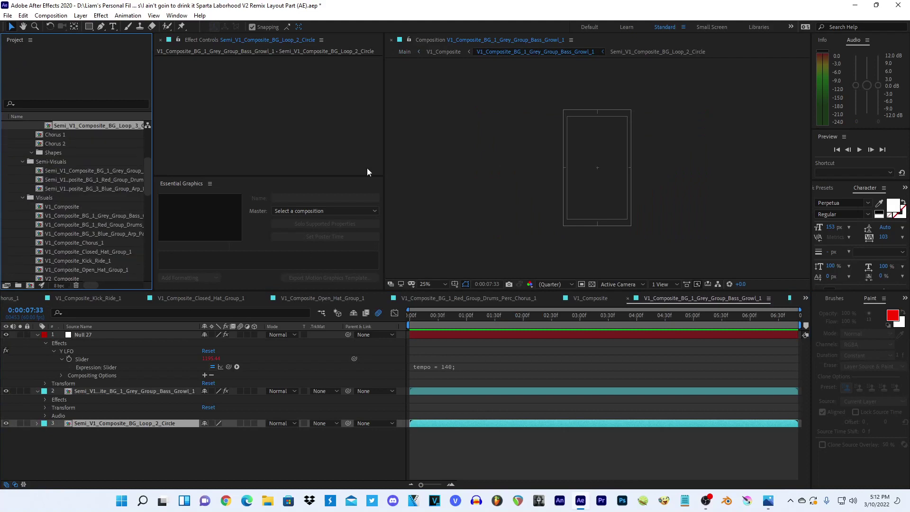
pyautogui.click(436, 53)
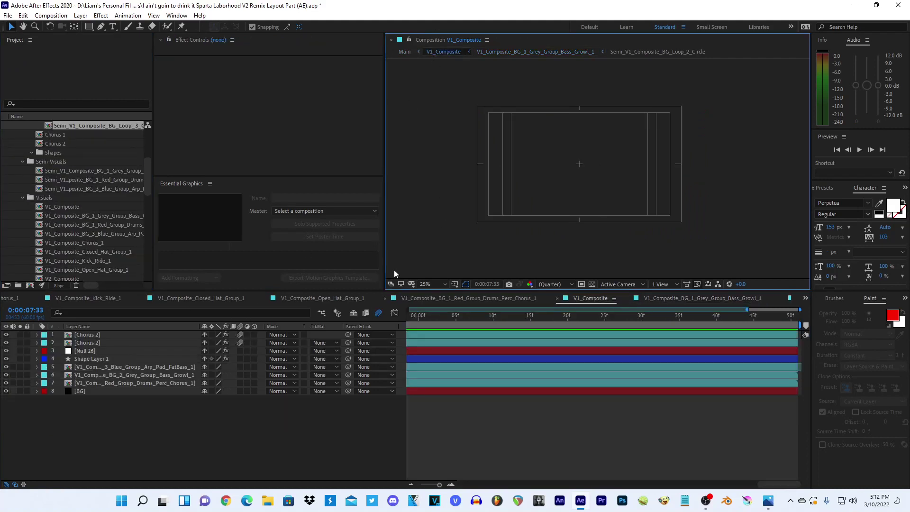
pyautogui.click(403, 52)
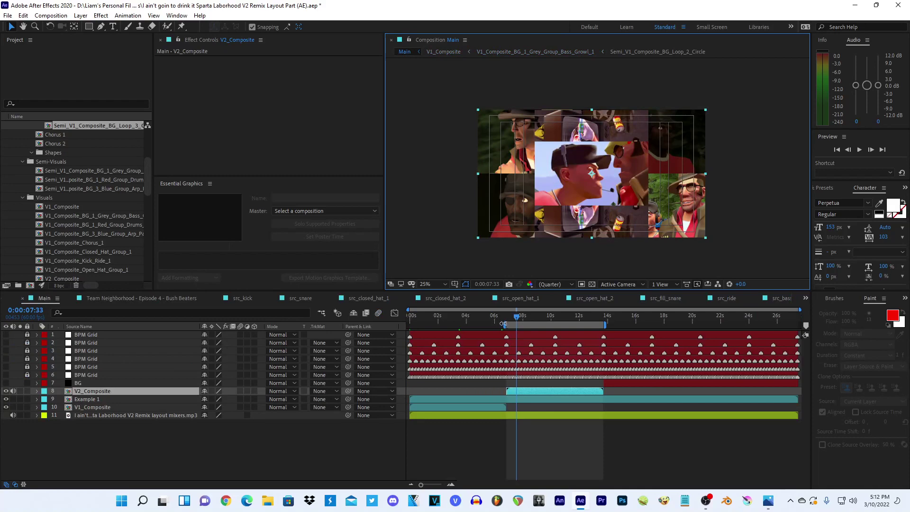
# - Extend Main's work area, then open V2_Composite and set the current time to 6:51
pyautogui.moveTo(606, 324); pyautogui.dragTo(800, 325)
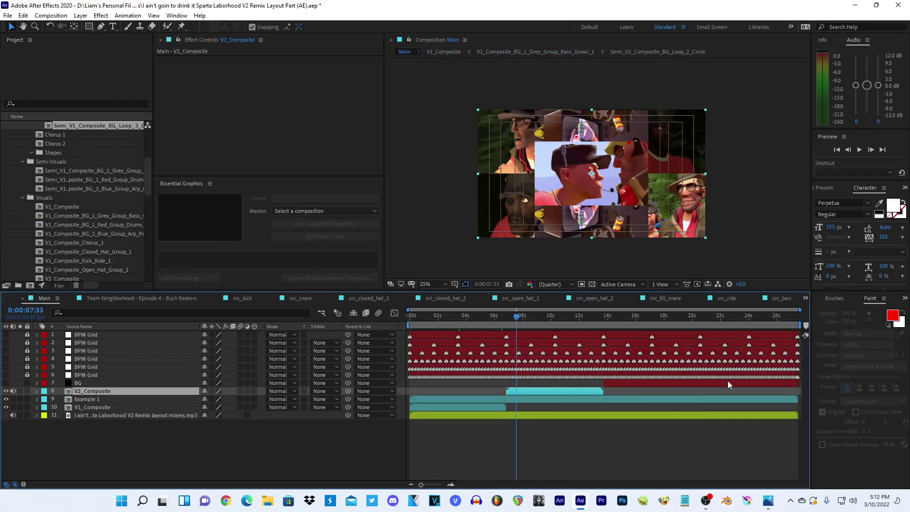
pyautogui.doubleClick(556, 392)
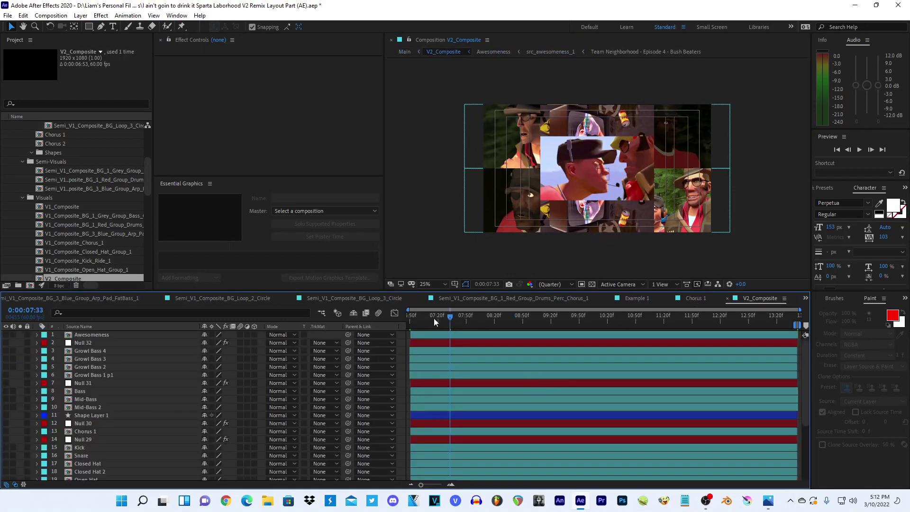
pyautogui.press('Home')
pyautogui.click(448, 211)
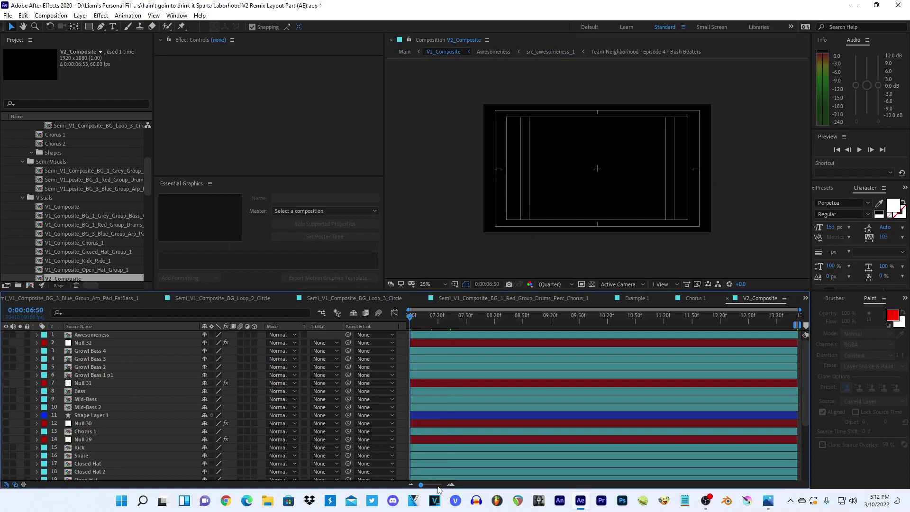
pyautogui.scroll(5, 440, 366)
pyautogui.click(428, 318)
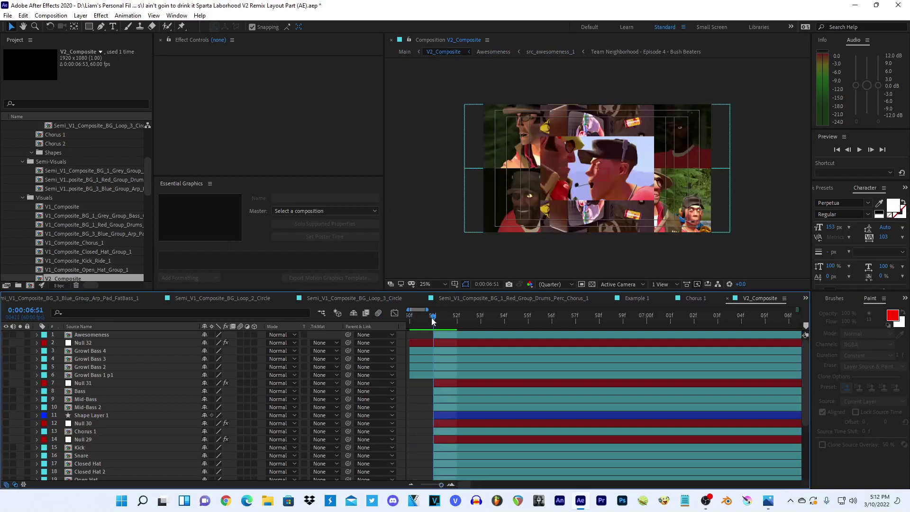
pyautogui.click(442, 335)
# - Trim Null 32 and the Growl Bass layers in V2_Composite to start at 6:51
pyautogui.click(405, 51)
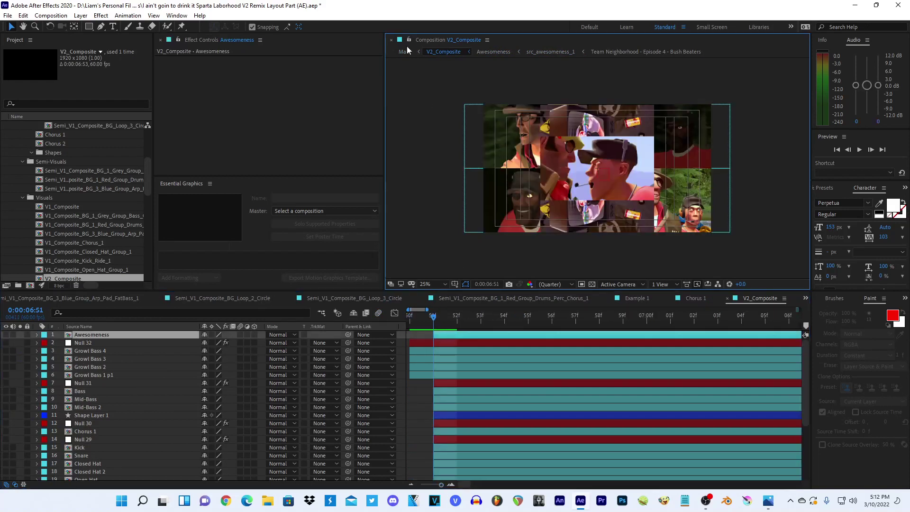
pyautogui.scroll(3, 446, 476)
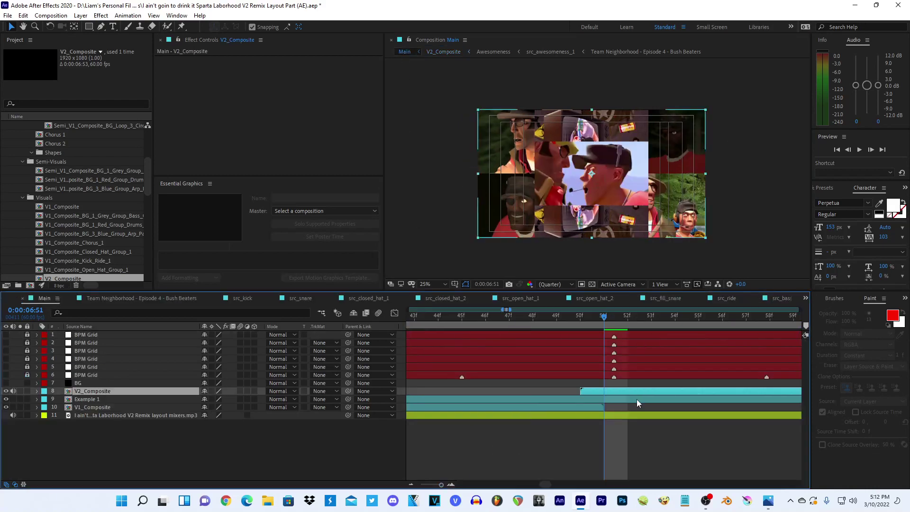
pyautogui.doubleClick(636, 392)
pyautogui.click(414, 343)
pyautogui.keyDown('shift'); pyautogui.click(419, 375); pyautogui.keyUp('shift')
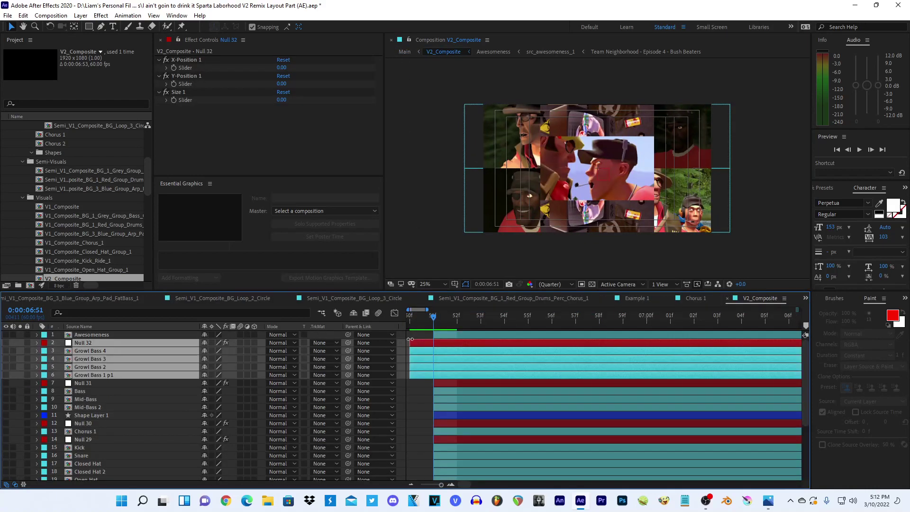
pyautogui.hotkey('alt', '[')
# - Set V2_Composite's work area to the whole comp and move the playhead to its end
pyautogui.click(435, 484)
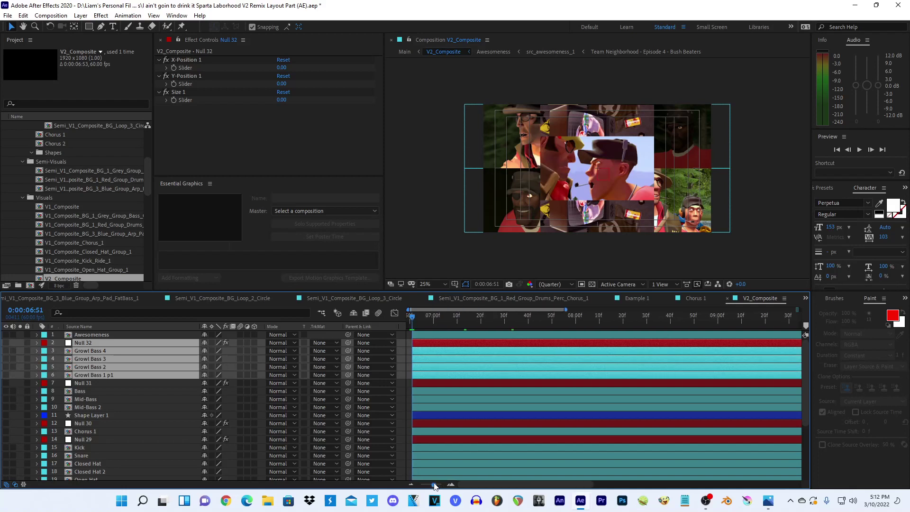
pyautogui.moveTo(435, 486); pyautogui.dragTo(405, 484)
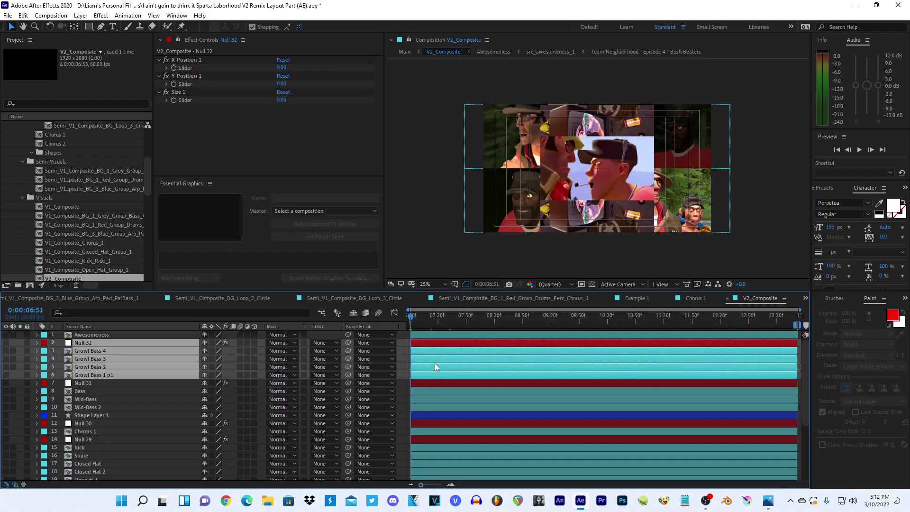
pyautogui.doubleClick(799, 326)
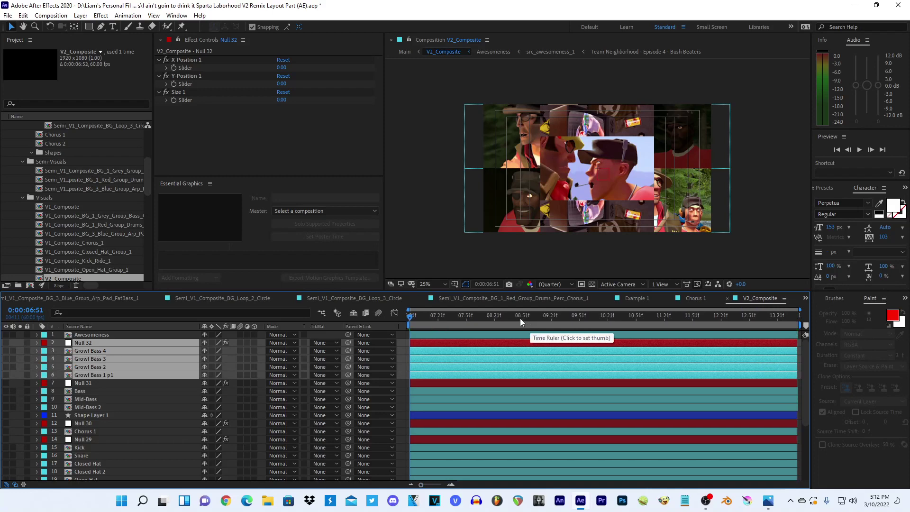
pyautogui.moveTo(758, 324); pyautogui.dragTo(829, 314)
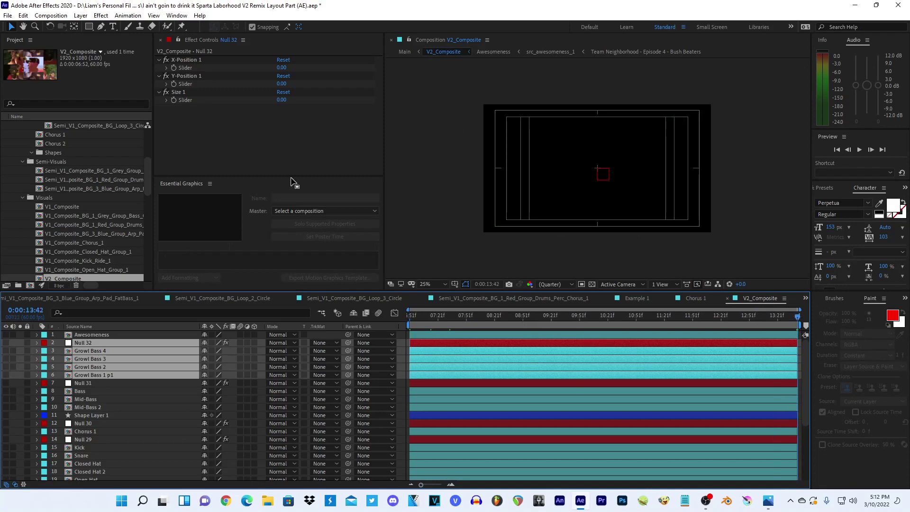
# - In Main, shift the V2_Composite layer to start at 6:51, then reopen V2_Composite
pyautogui.click(412, 53)
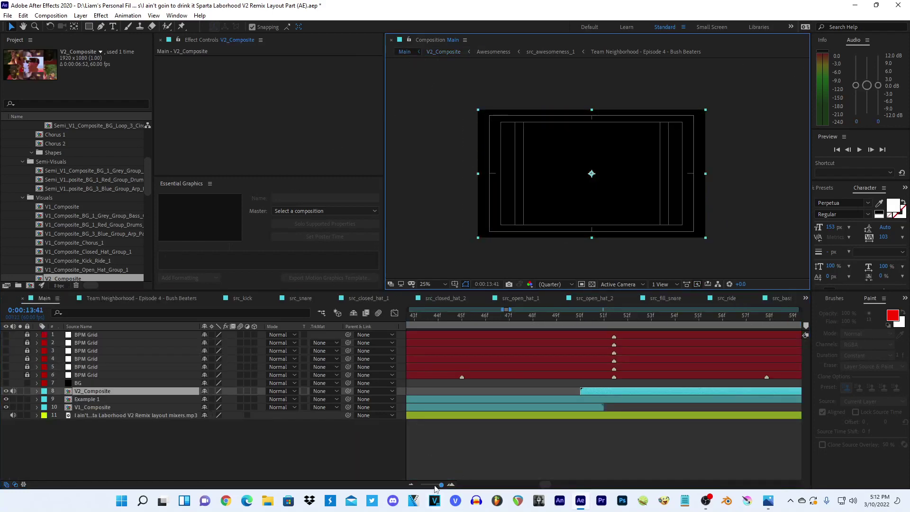
pyautogui.moveTo(441, 485); pyautogui.dragTo(414, 486)
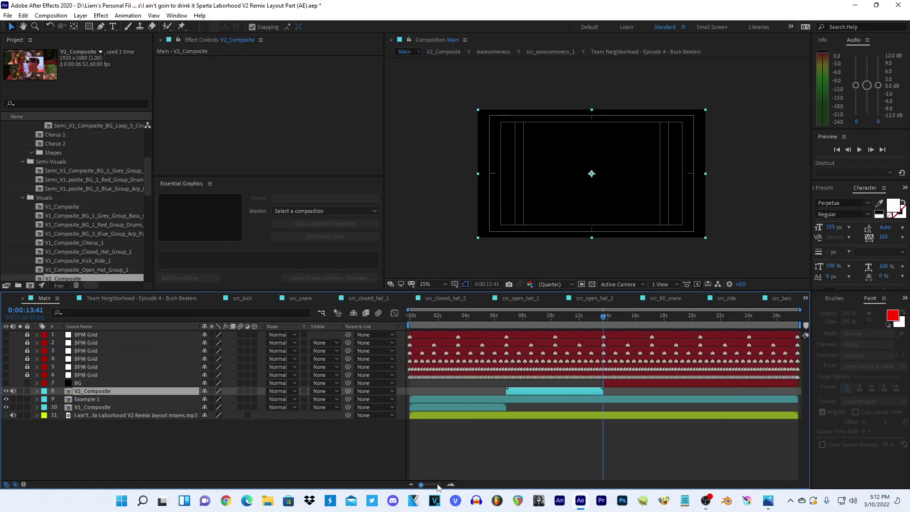
pyautogui.click(505, 315)
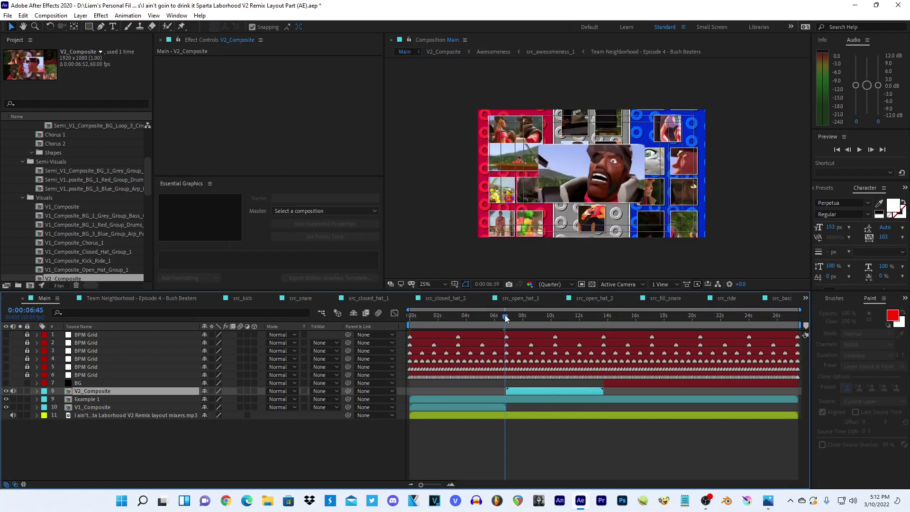
pyautogui.moveTo(421, 485); pyautogui.dragTo(459, 485)
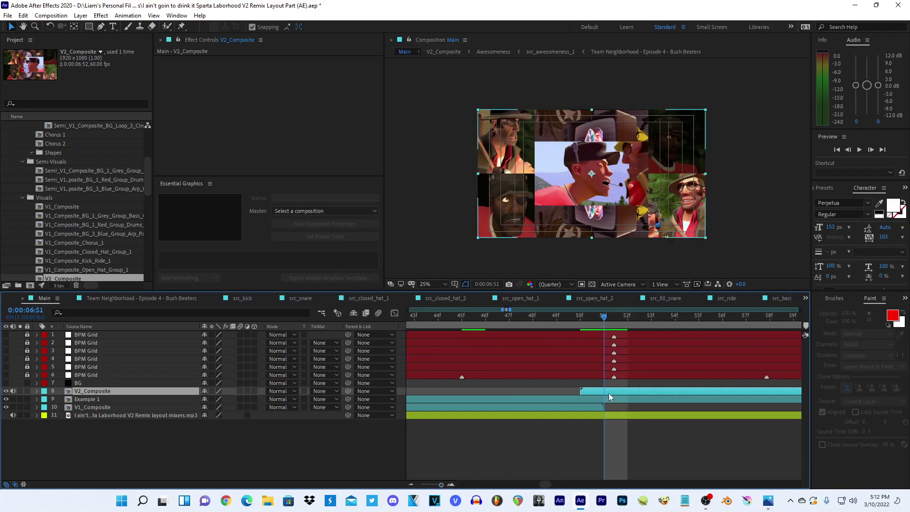
pyautogui.moveTo(609, 392); pyautogui.dragTo(625, 390)
pyautogui.click(624, 317)
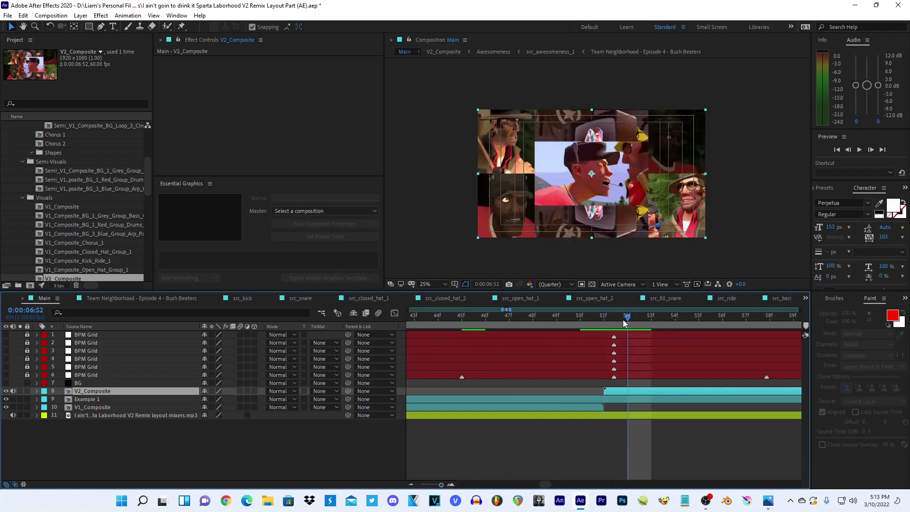
pyautogui.doubleClick(616, 390)
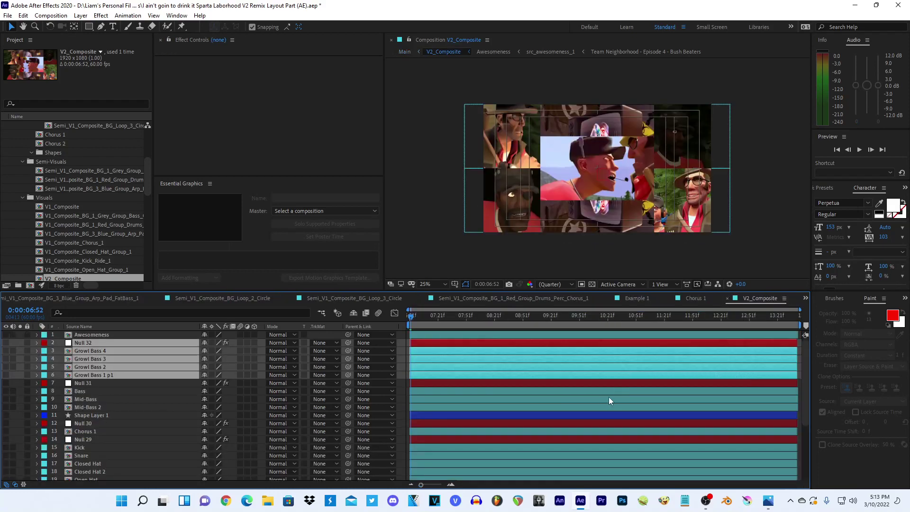
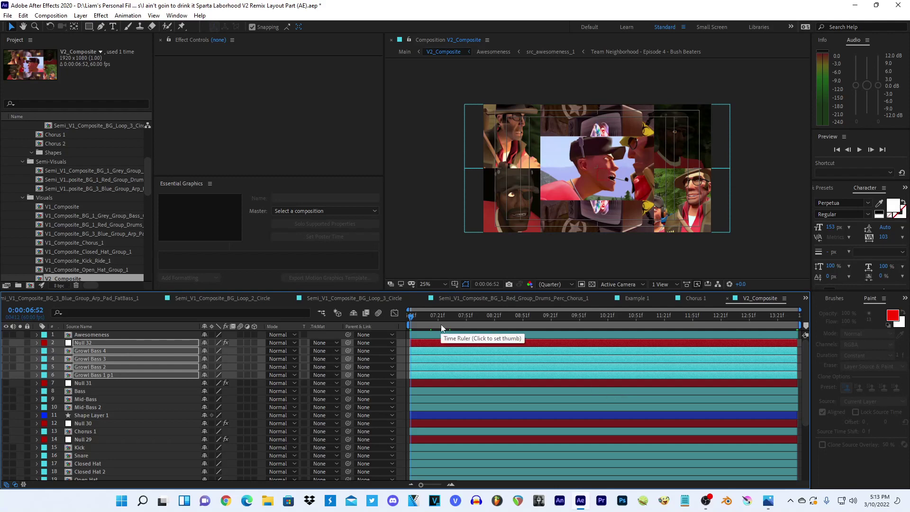
# - Scrub through the composite and select the Null 33 layer
pyautogui.moveTo(441, 325); pyautogui.dragTo(213, 338)
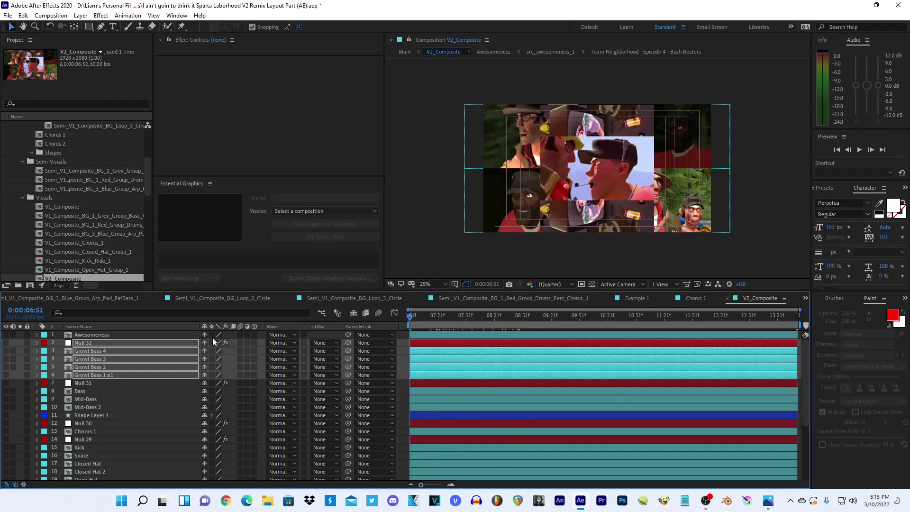
pyautogui.scroll(-5, 107, 337)
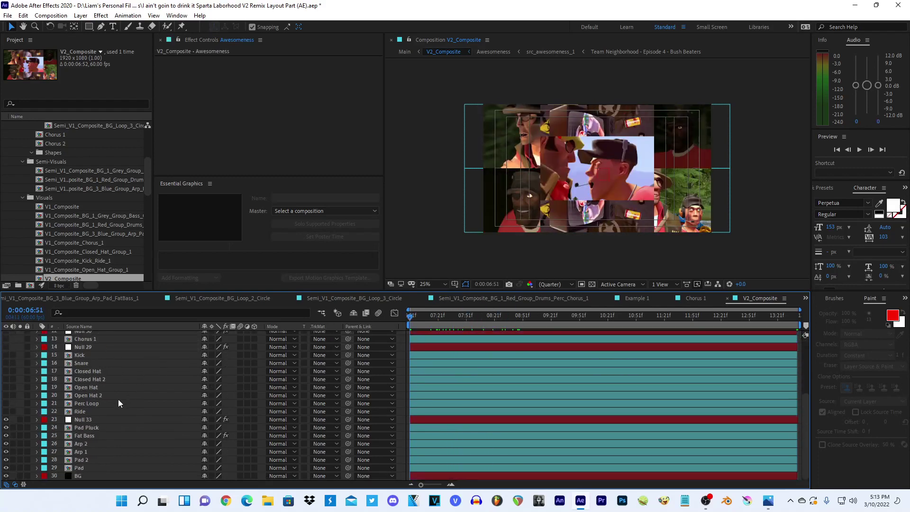
pyautogui.click(81, 420)
pyautogui.click(84, 436)
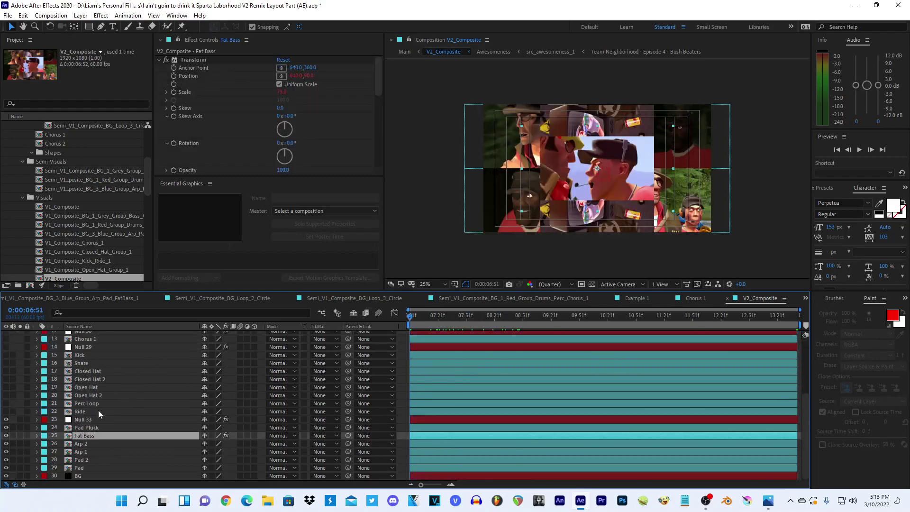
pyautogui.click(97, 412)
pyautogui.click(94, 419)
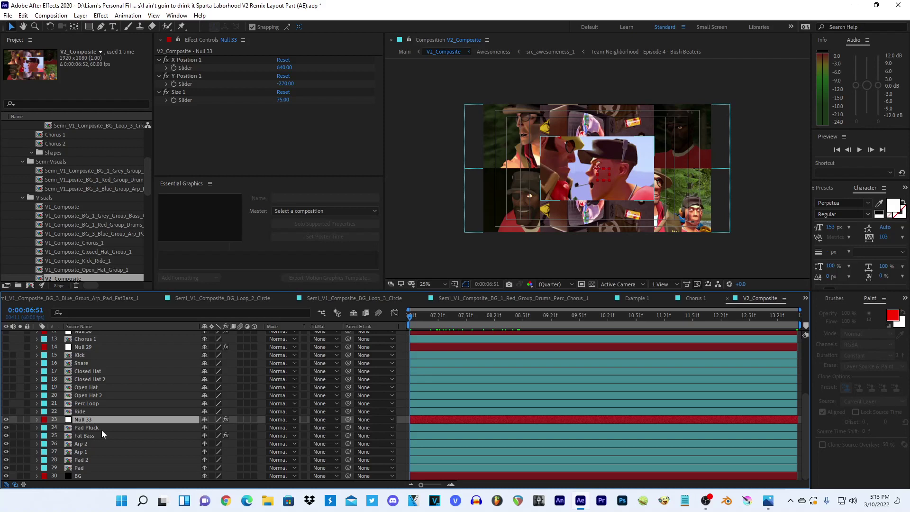
# - Pre-compose layers Null 33 through BG into a new comp named Semi_V2_Composite
pyautogui.keyDown('shift'); pyautogui.click(78, 477); pyautogui.keyUp('shift')
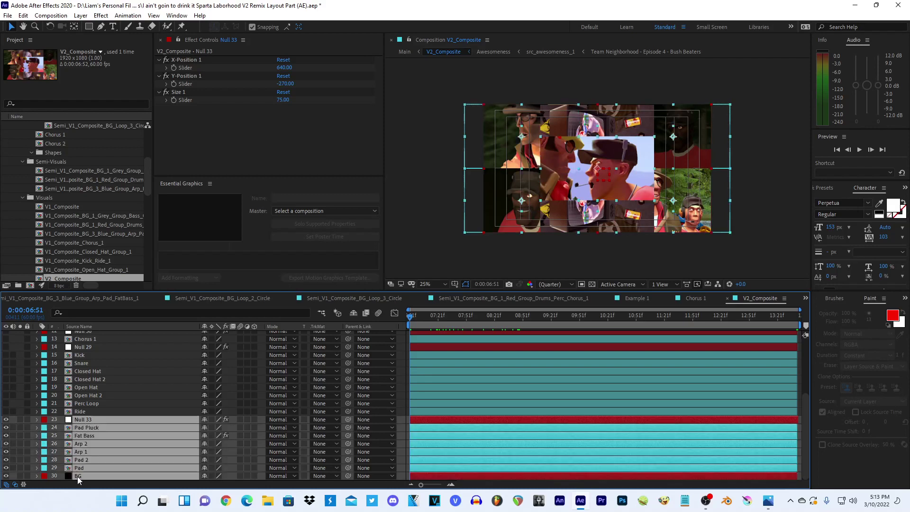
pyautogui.rightClick(83, 453)
pyautogui.click(112, 399)
pyautogui.write('Semi_V2_Composite')
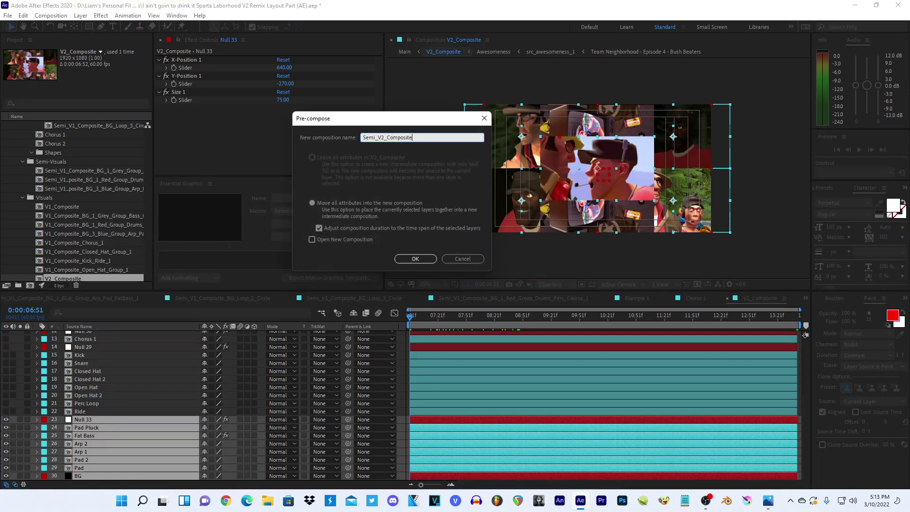
pyautogui.press('Return')
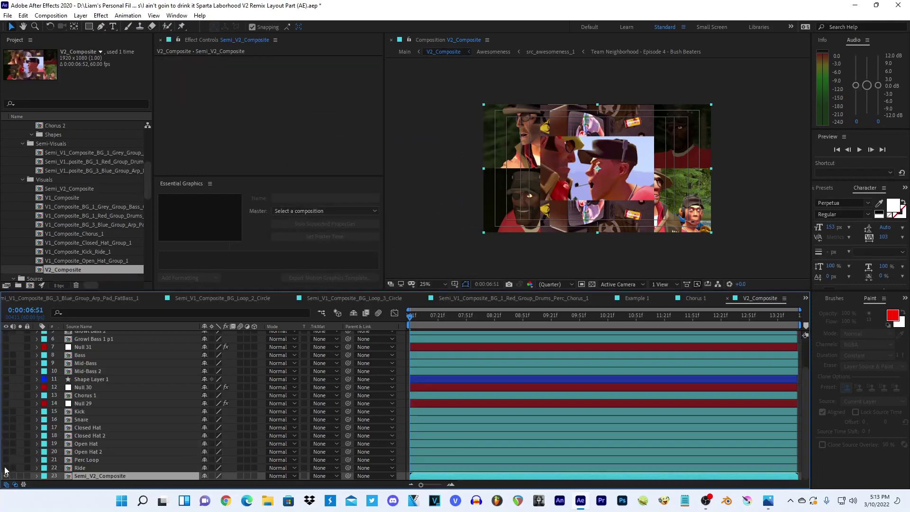
# - Turn on the upper layers, move Semi_V2_Composite into Semi-Visuals, and open it
pyautogui.moveTo(6, 470); pyautogui.dragTo(6, 334)
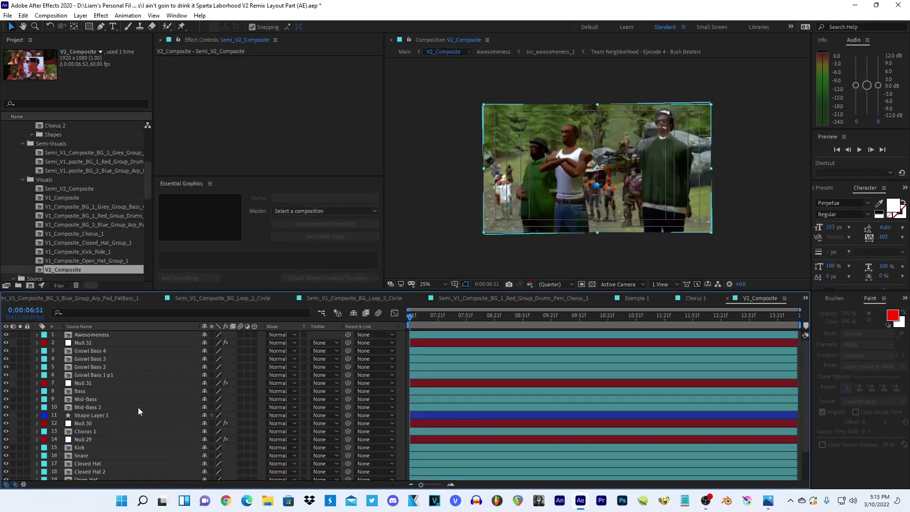
pyautogui.scroll(-2, 138, 408)
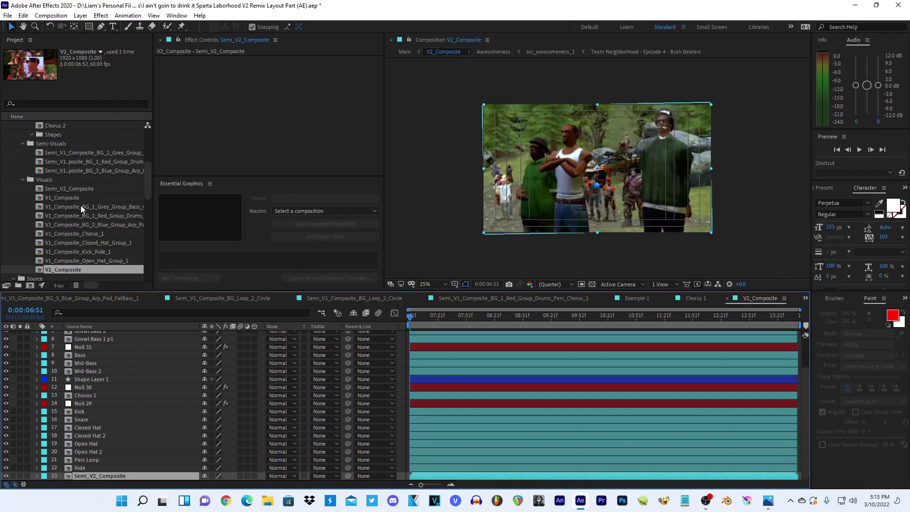
pyautogui.moveTo(72, 188); pyautogui.dragTo(46, 144)
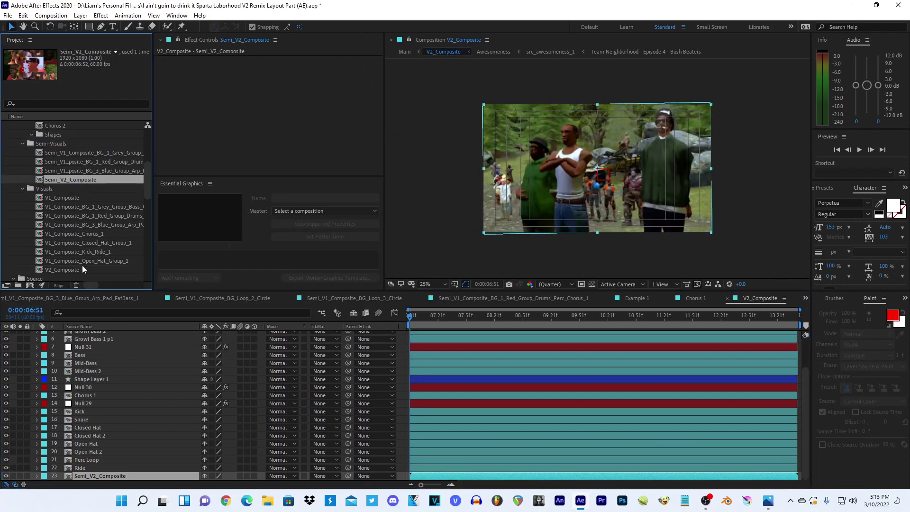
pyautogui.doubleClick(104, 474)
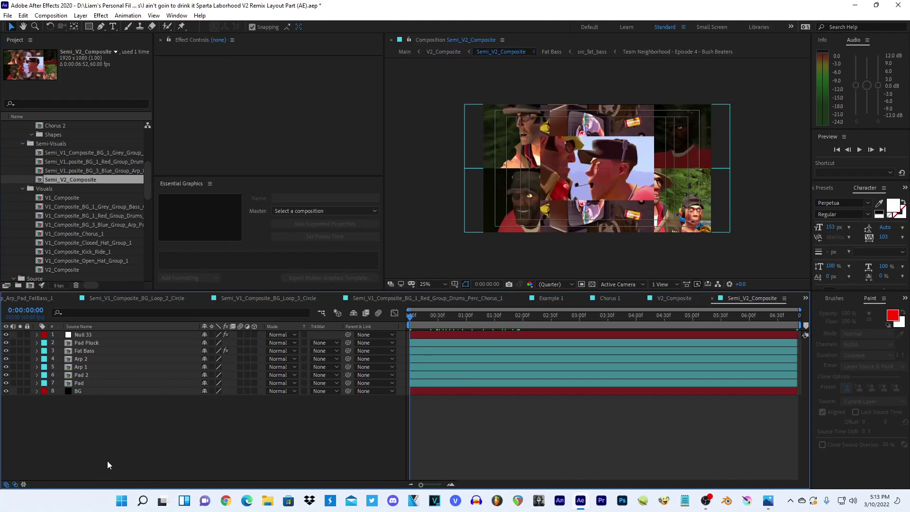
# - Open V1_Composite_Chorus_1 from the project and preview its frames
pyautogui.click(101, 232)
pyautogui.scroll(3, 98, 246)
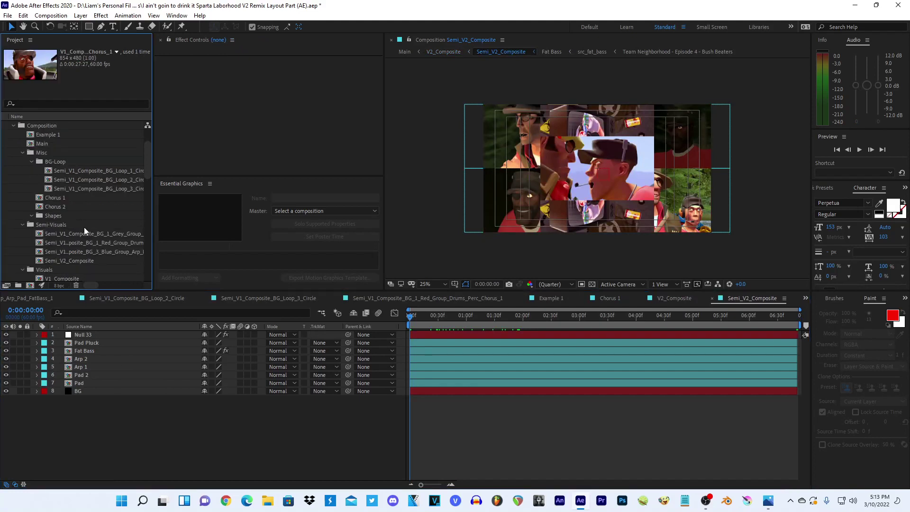
pyautogui.scroll(-3, 69, 227)
pyautogui.click(66, 243)
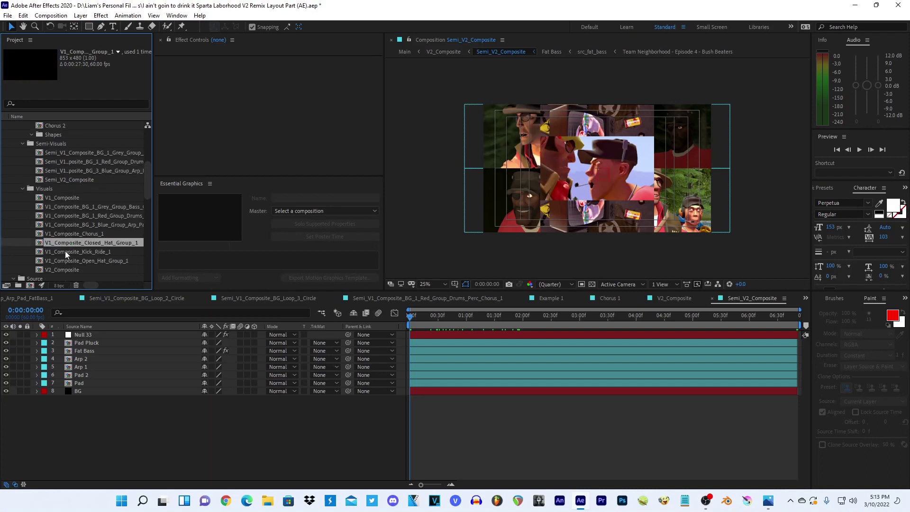
pyautogui.click(64, 234)
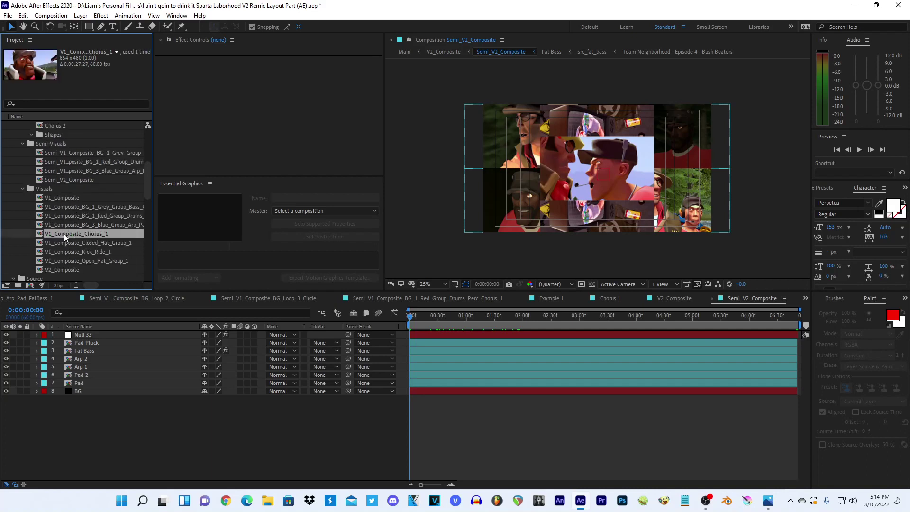
pyautogui.doubleClick(64, 234)
pyautogui.moveTo(513, 322); pyautogui.dragTo(441, 322)
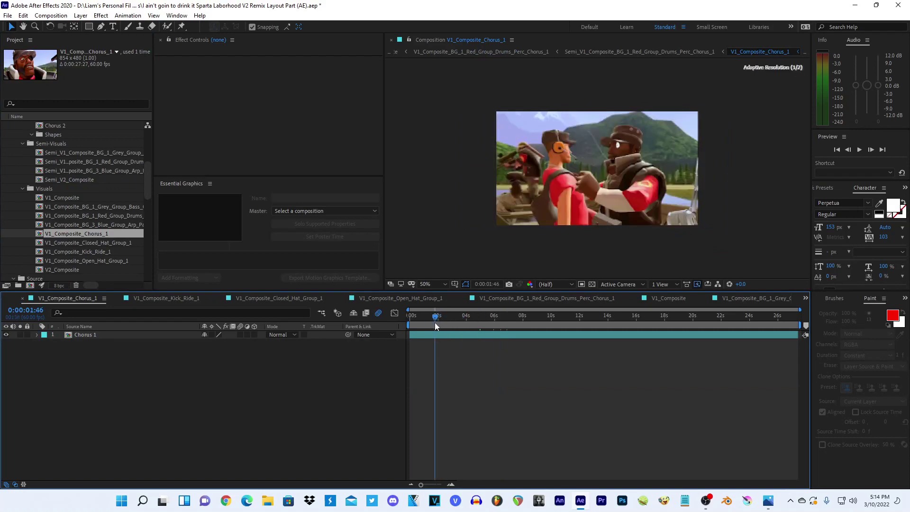
# - Go back up through Main and V2_Composite to reopen Semi_V2_Composite
pyautogui.click(645, 52)
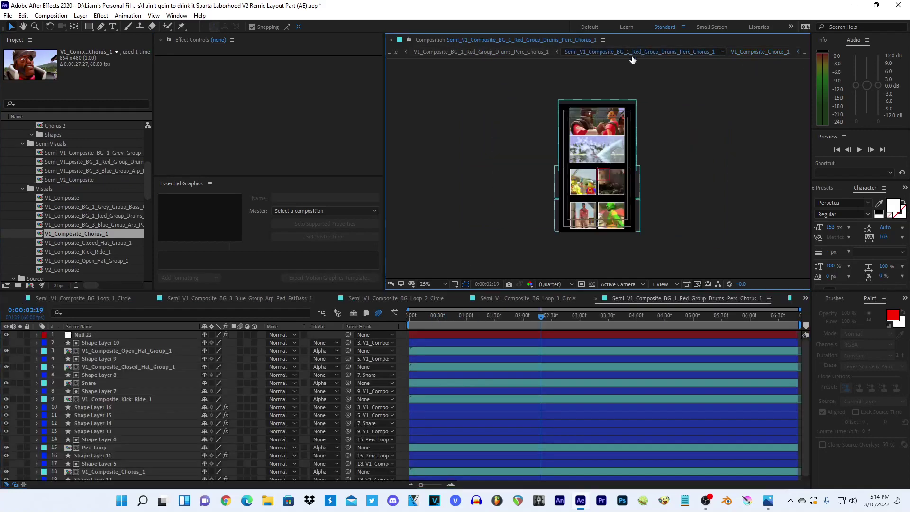
pyautogui.click(508, 52)
pyautogui.click(398, 52)
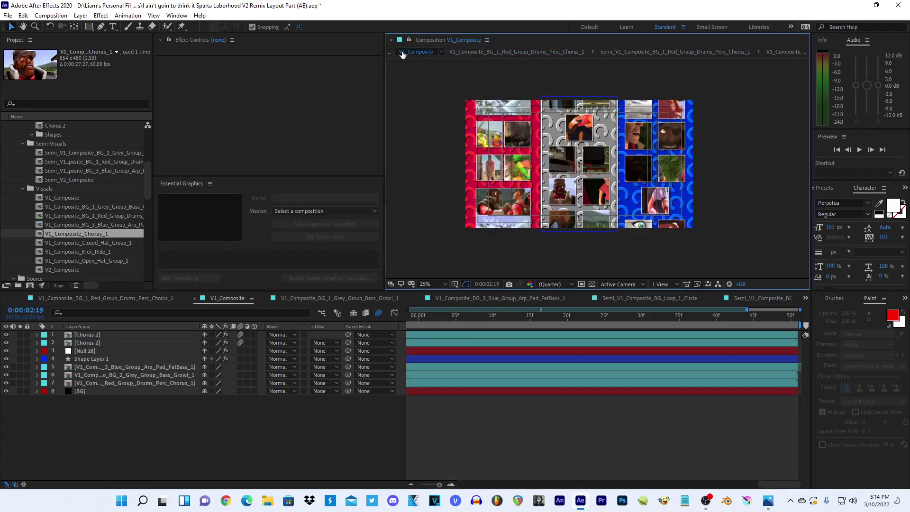
pyautogui.click(393, 51)
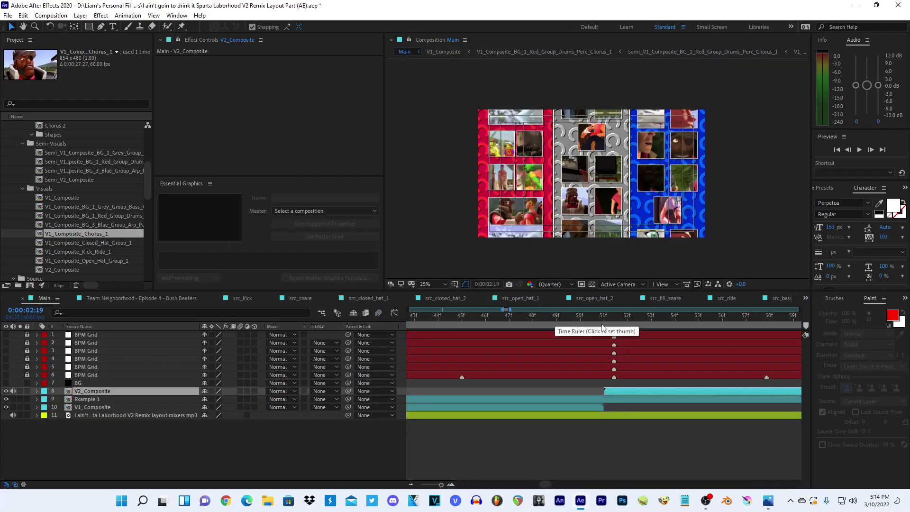
pyautogui.click(625, 321)
pyautogui.doubleClick(624, 390)
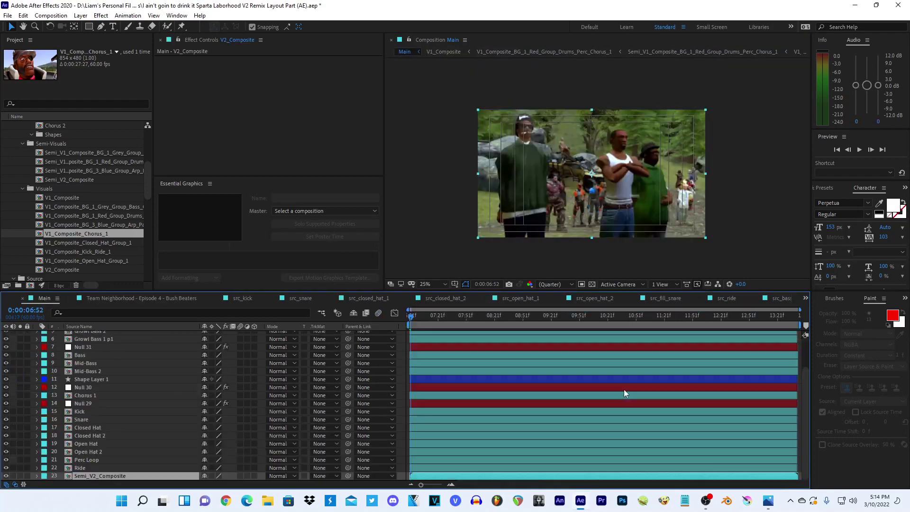
pyautogui.doubleClick(119, 476)
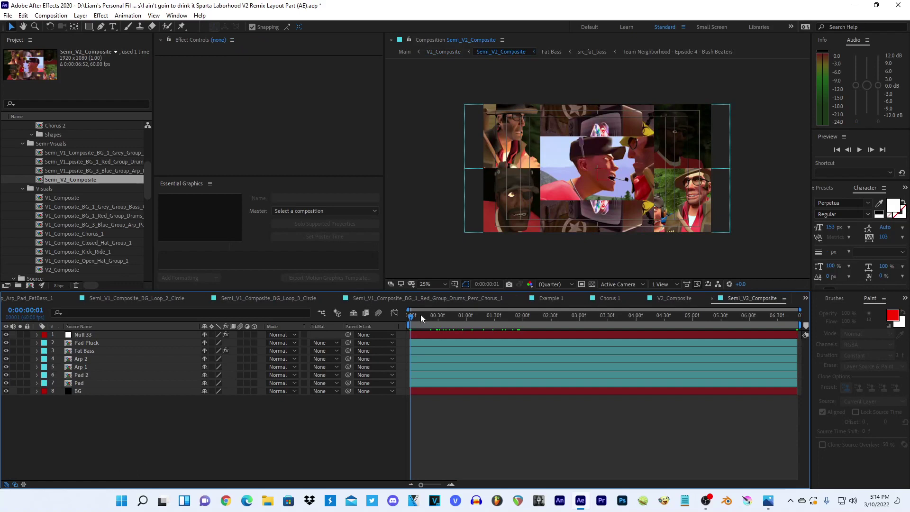
# - Go to the first frame and select the Fat Bass layer
pyautogui.press('Home')
pyautogui.click(104, 343)
pyautogui.click(103, 349)
pyautogui.click(104, 343)
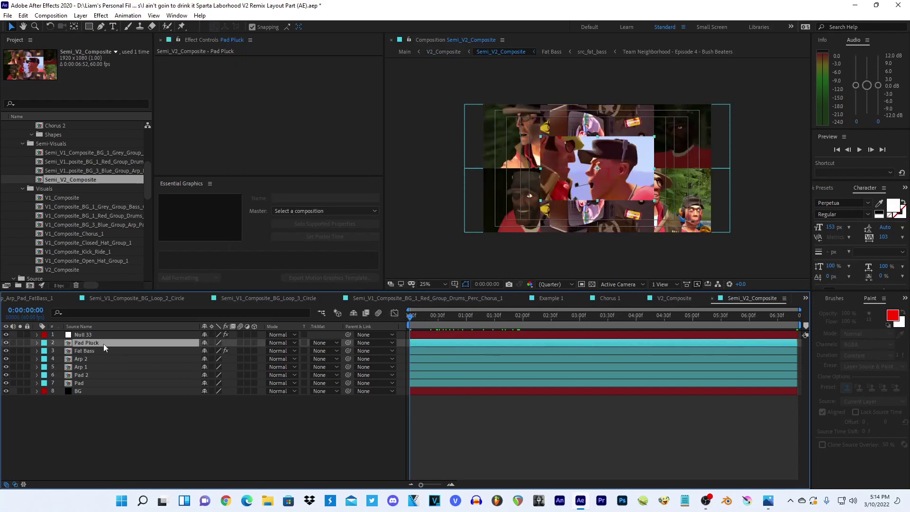
pyautogui.click(98, 351)
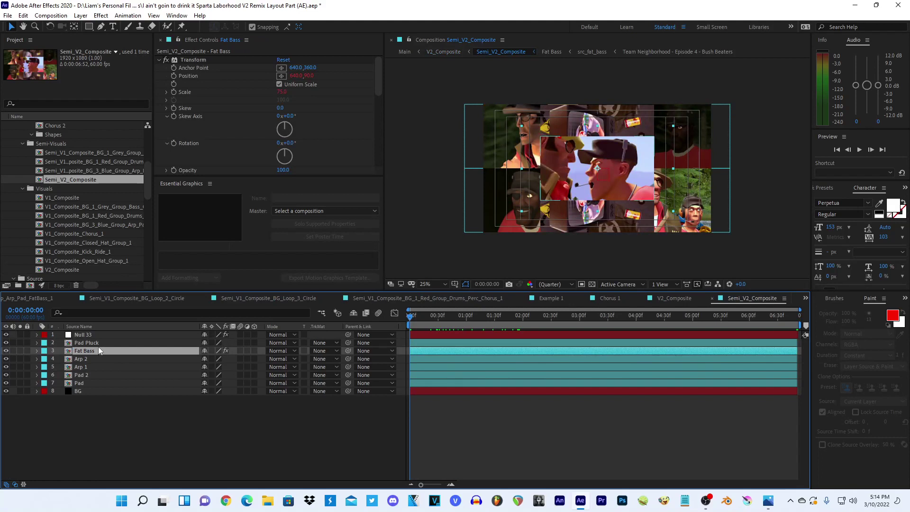
# - Add a Transform effect named Null-Transform to Fat Bass, with uniform scale off and narrower width
pyautogui.hotkey('ctrl', 'space')
pyautogui.write('tr')
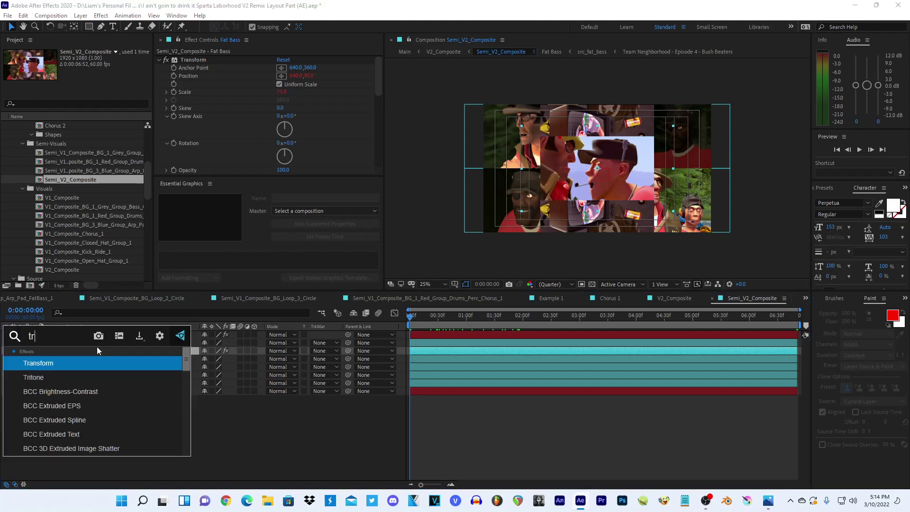
pyautogui.write('ansf')
pyautogui.press('Return')
pyautogui.press('Return')
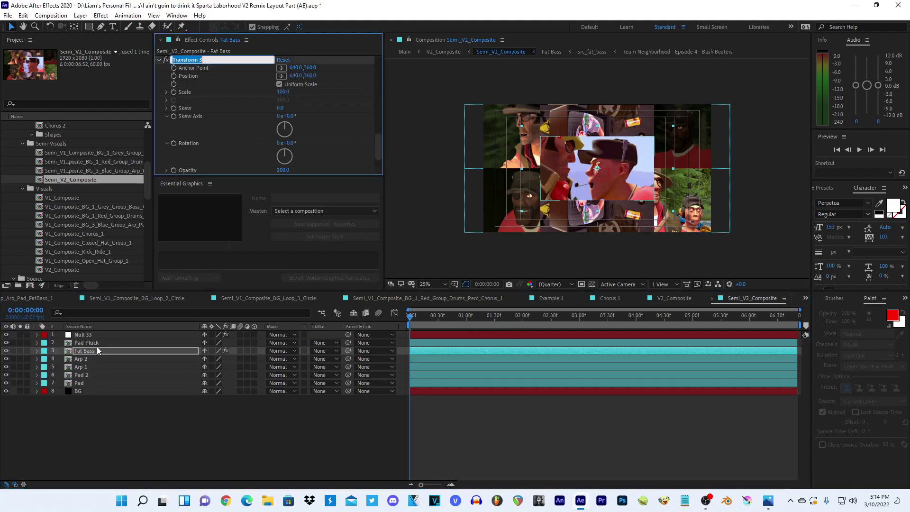
pyautogui.write('Null-')
pyautogui.press('Return')
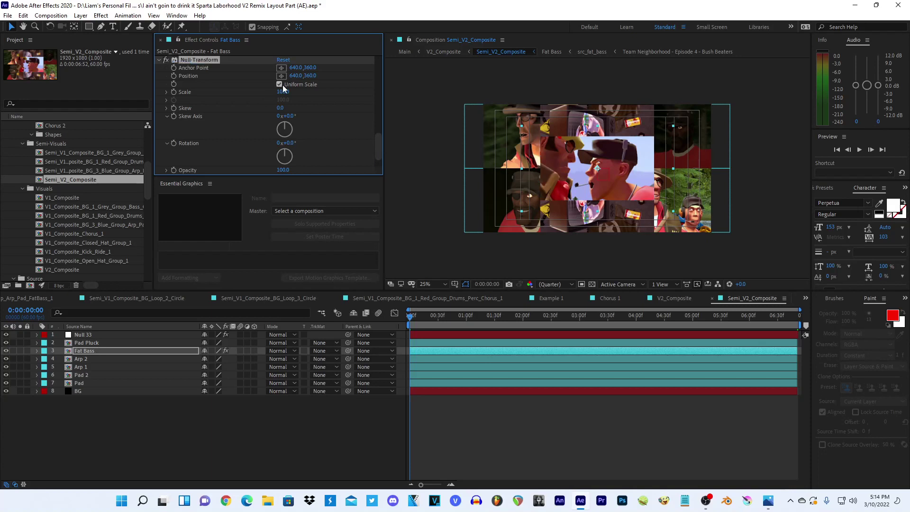
pyautogui.click(279, 84)
pyautogui.moveTo(282, 100); pyautogui.dragTo(281, 101)
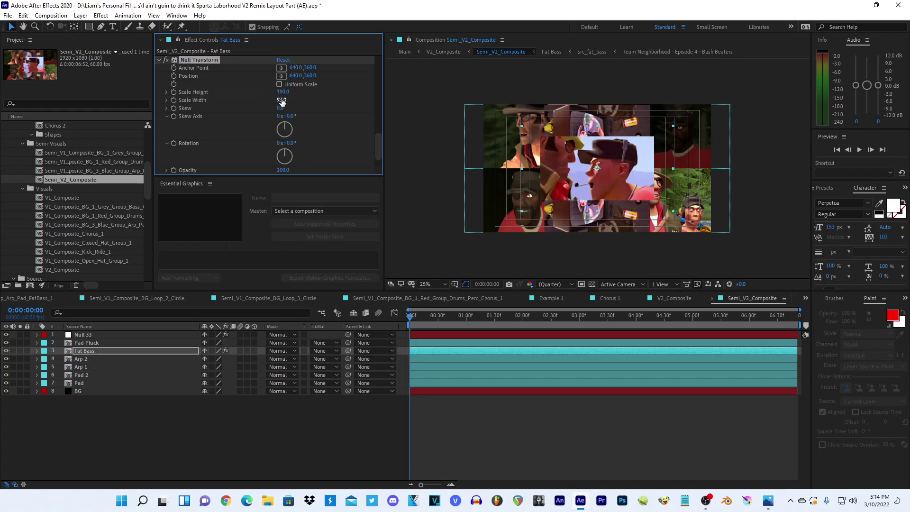
# - Add a Slider Control to Null 33 named 'Null-Transform - Width'
pyautogui.click(89, 335)
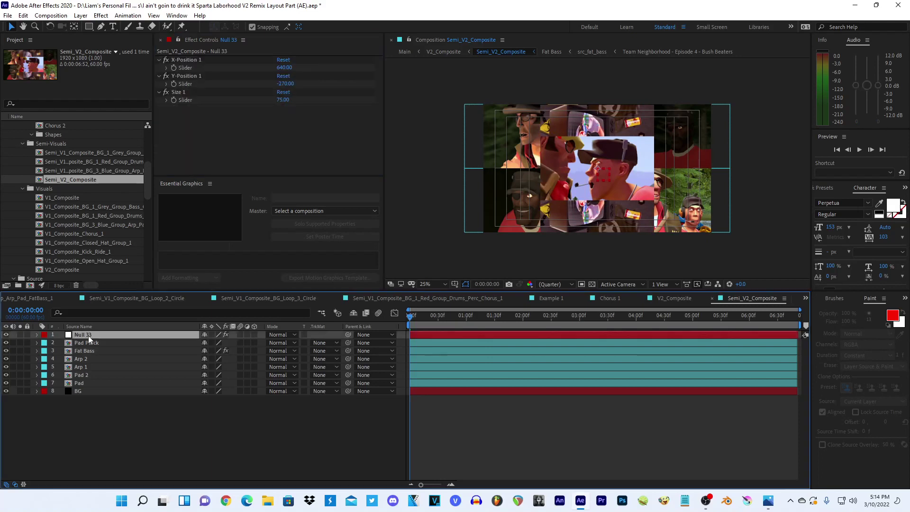
pyautogui.hotkey('ctrl', 'space')
pyautogui.write('slider controp')
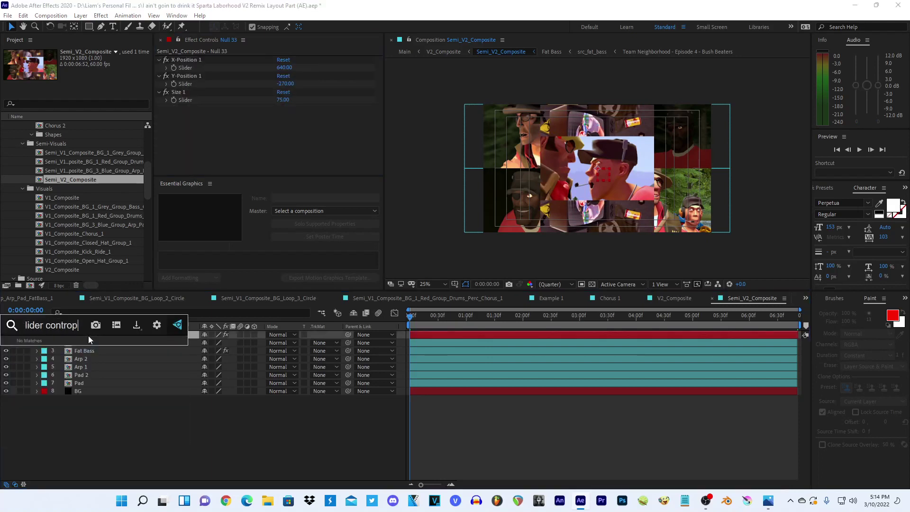
pyautogui.press('BackSpace')
pyautogui.press('Return')
pyautogui.press('Return')
pyautogui.write('Width')
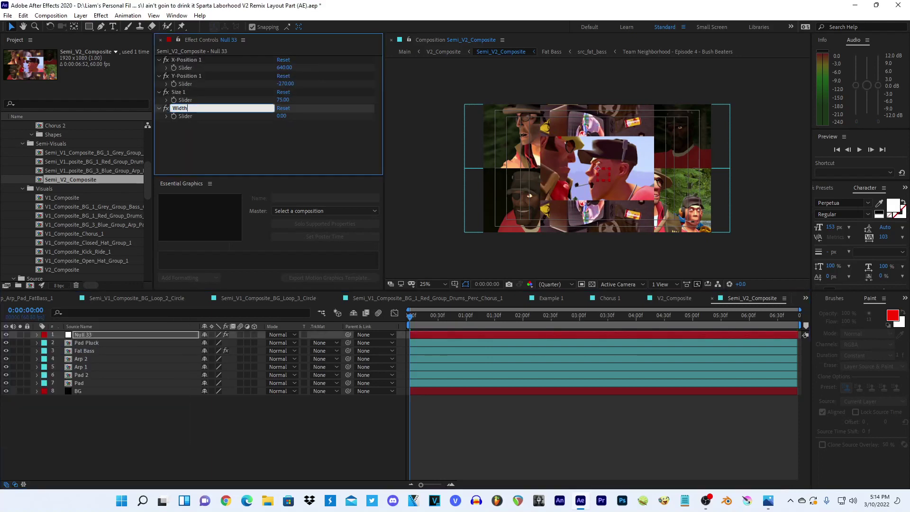
pyautogui.hotkey('ctrl', 'a')
pyautogui.write('Nu')
pyautogui.press('BackSpace')
pyautogui.write('a')
pyautogui.write('sform')
pyautogui.write('Wif')
pyautogui.write('Width')
# - Set the slider to 100, then select Fat Bass; a trial 180° rotation is undone
pyautogui.press('Return')
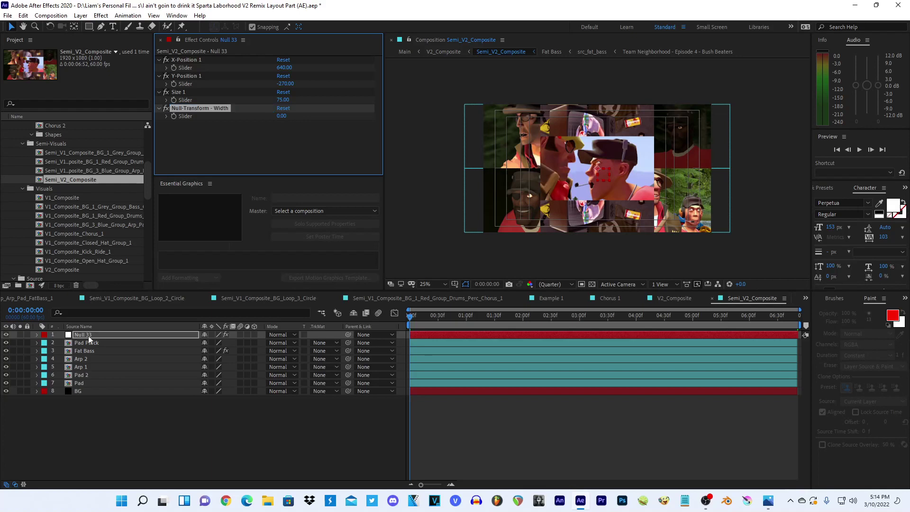
pyautogui.click(282, 117)
pyautogui.write('100')
pyautogui.press('Return')
pyautogui.click(88, 352)
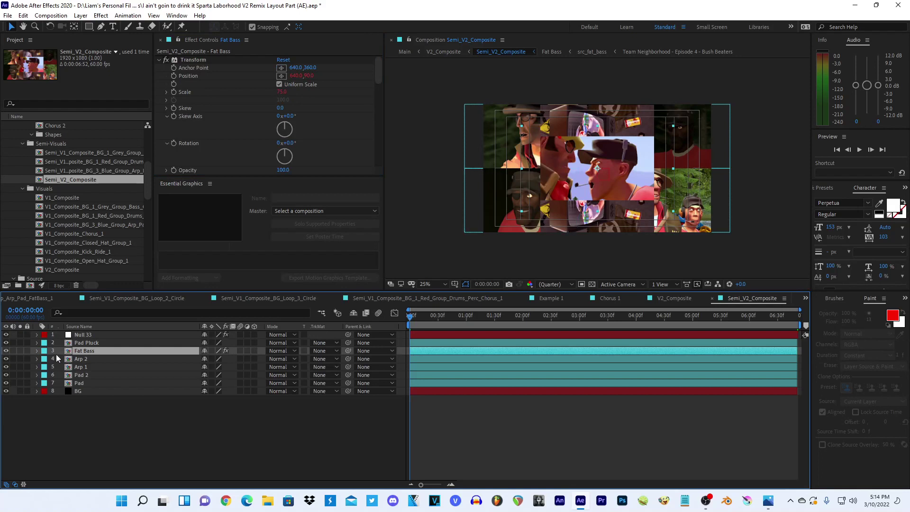
pyautogui.scroll(-2, 293, 99)
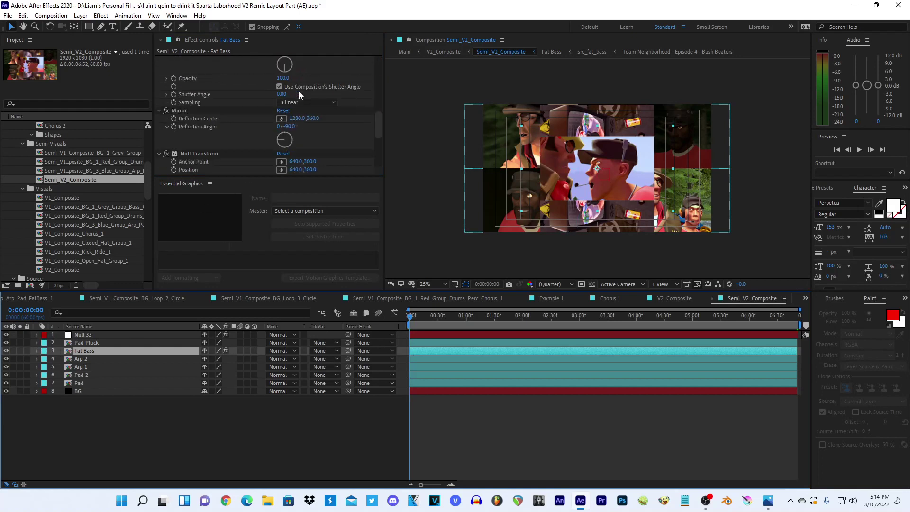
pyautogui.click(289, 104)
pyautogui.write('180')
pyautogui.hotkey('ctrl', 'z')
pyautogui.scroll(2, 197, 75)
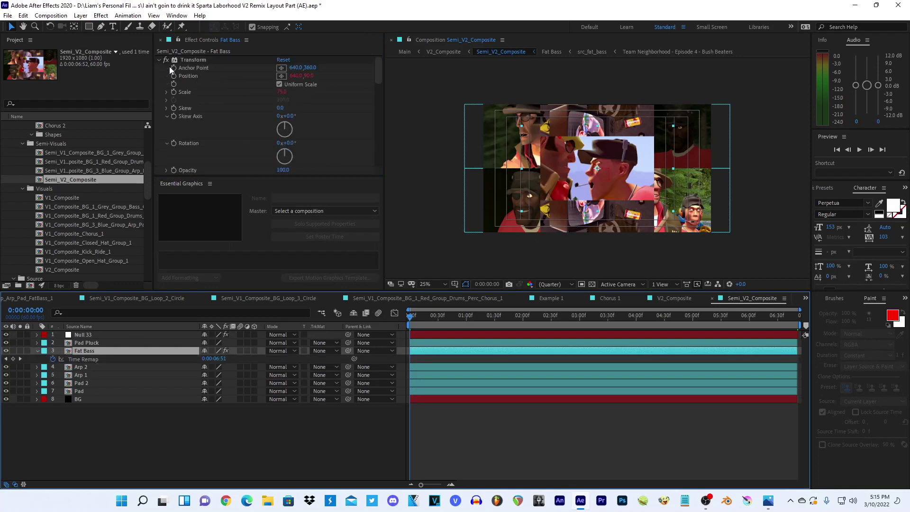
# - Show Fat Bass's modified properties and add an expression to Null-Transform's Scale Width
pyautogui.click(195, 60)
pyautogui.press('u')
pyautogui.press('u')
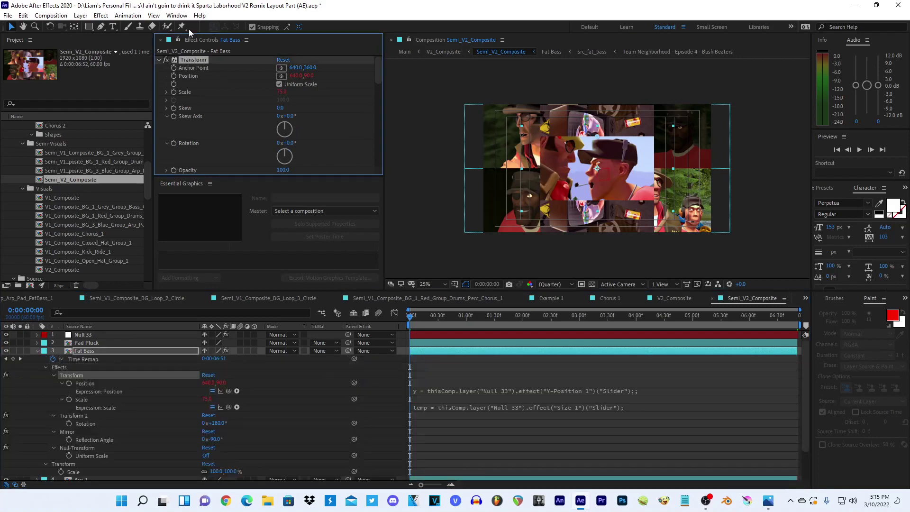
pyautogui.click(159, 60)
pyautogui.click(159, 68)
pyautogui.click(159, 76)
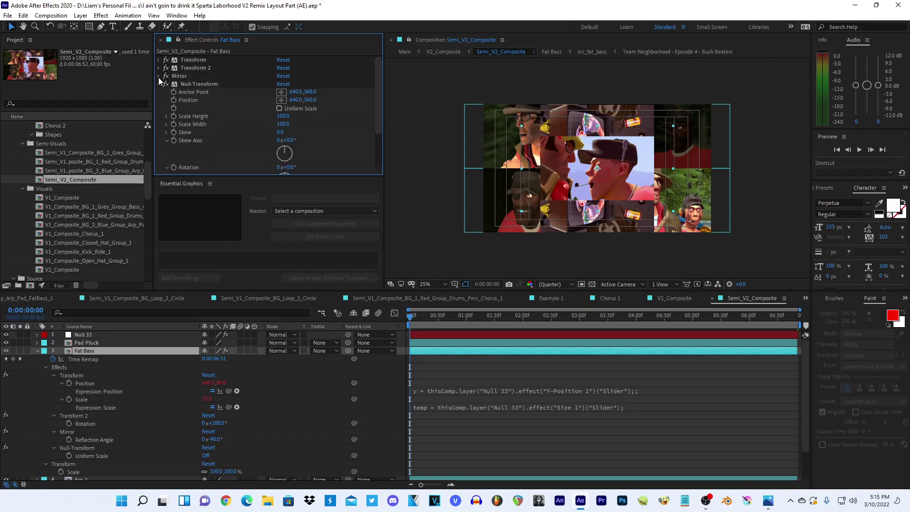
pyautogui.click(206, 84)
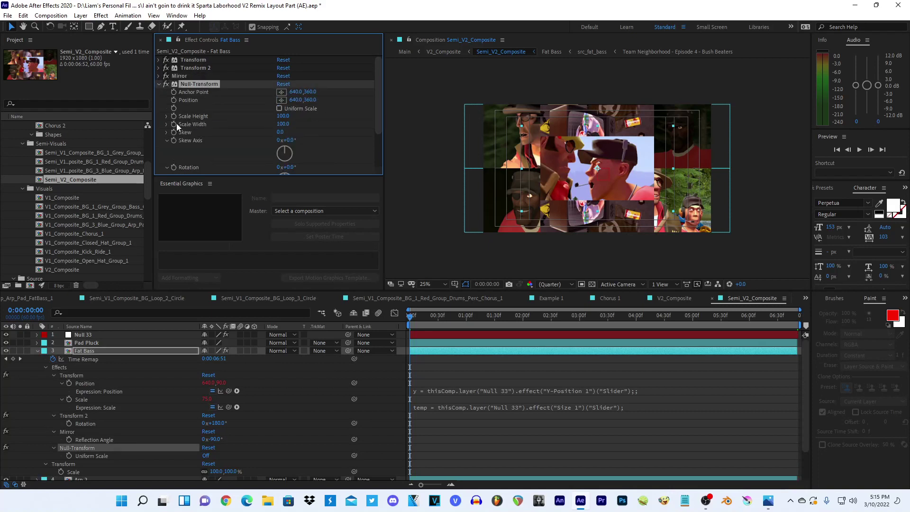
pyautogui.keyDown('alt'); pyautogui.click(176, 124); pyautogui.keyUp('alt')
# - Pick-whip Scale Width to Null 33's Null-Transform - Width slider
pyautogui.click(37, 335)
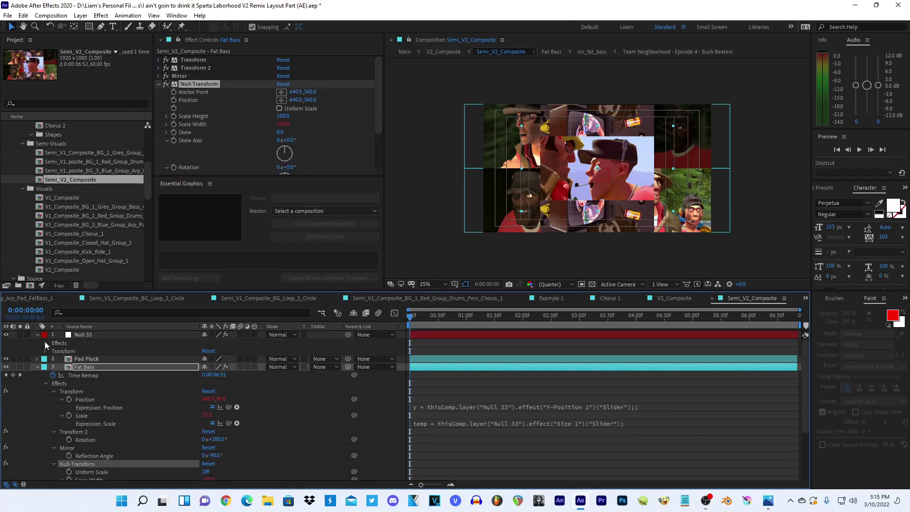
pyautogui.click(45, 342)
pyautogui.click(54, 374)
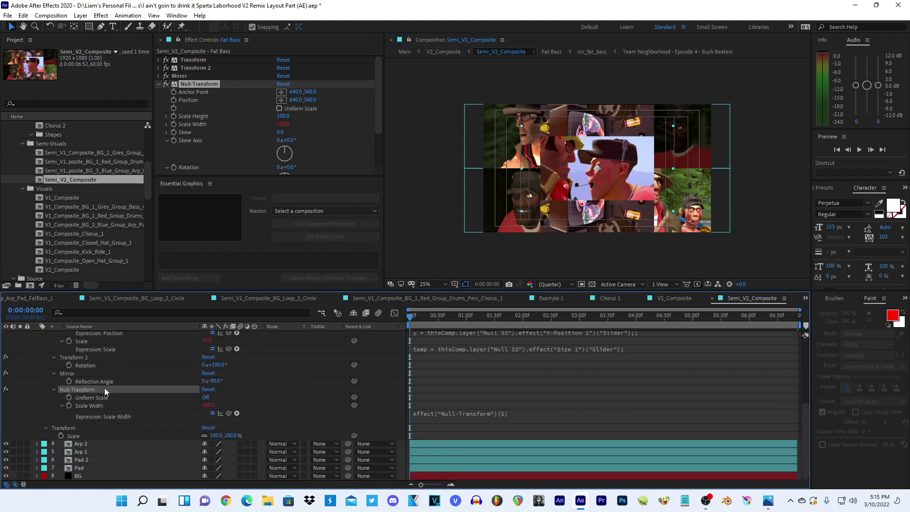
pyautogui.scroll(-4, 121, 387)
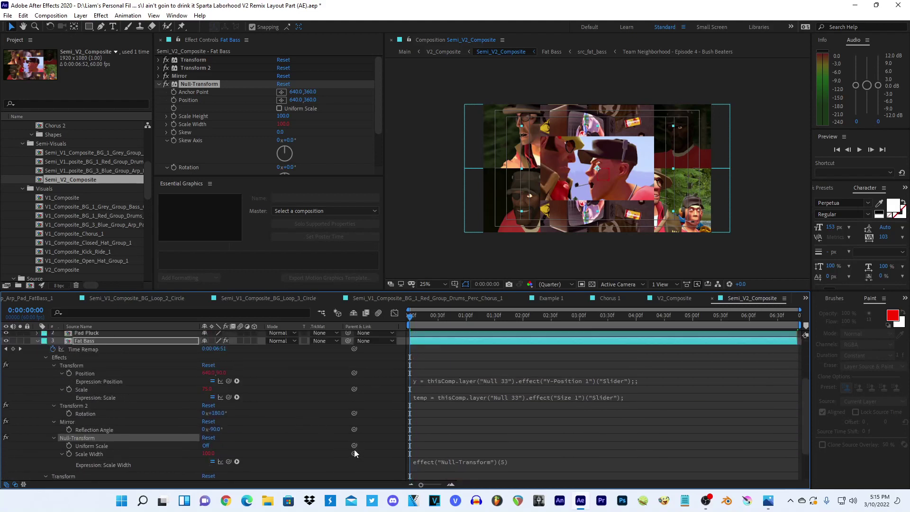
pyautogui.moveTo(355, 454); pyautogui.dragTo(84, 365)
pyautogui.scroll(3, 84, 358)
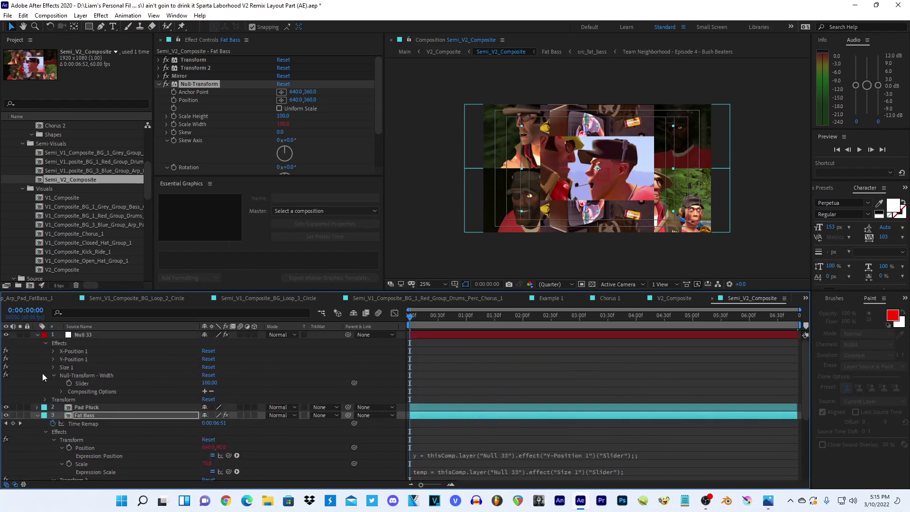
pyautogui.click(38, 335)
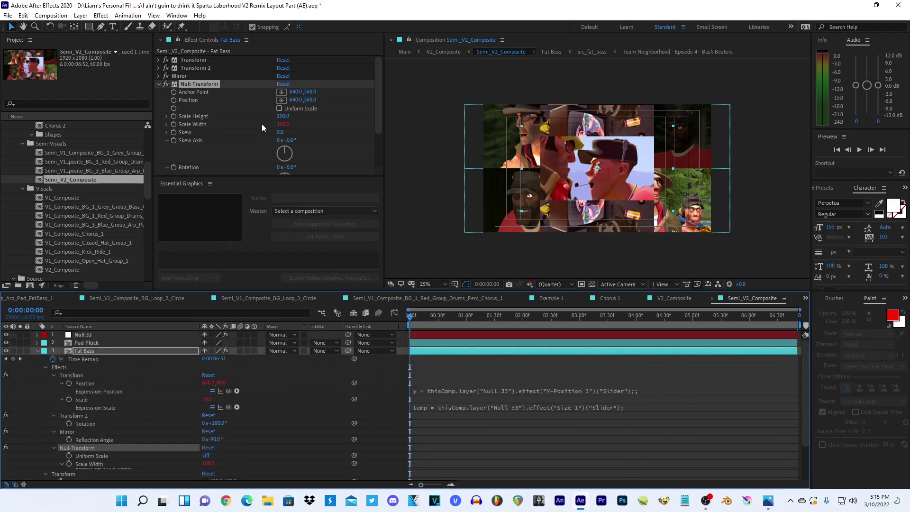
# - Lower Null 33's Width slider to about 80
pyautogui.click(101, 336)
pyautogui.moveTo(285, 121); pyautogui.dragTo(278, 121)
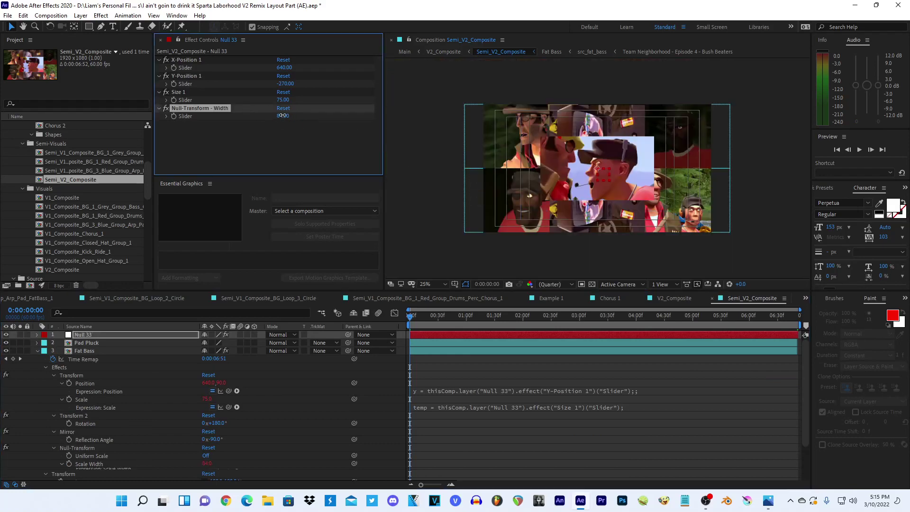
pyautogui.moveTo(282, 116); pyautogui.dragTo(280, 115)
pyautogui.scroll(-3, 412, 388)
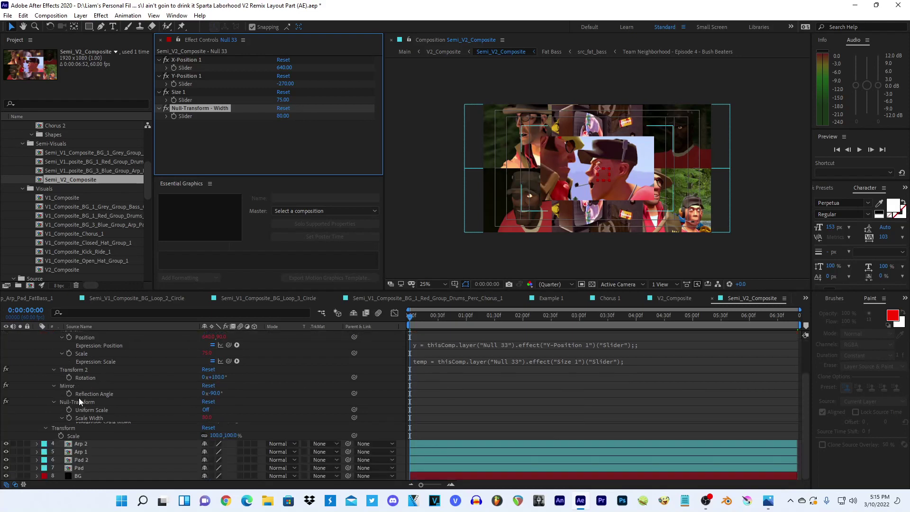
pyautogui.scroll(3, 71, 394)
# - Delete Pad Pluck's Mask 1 and create a full-frame rectangle shape layer
pyautogui.click(87, 352)
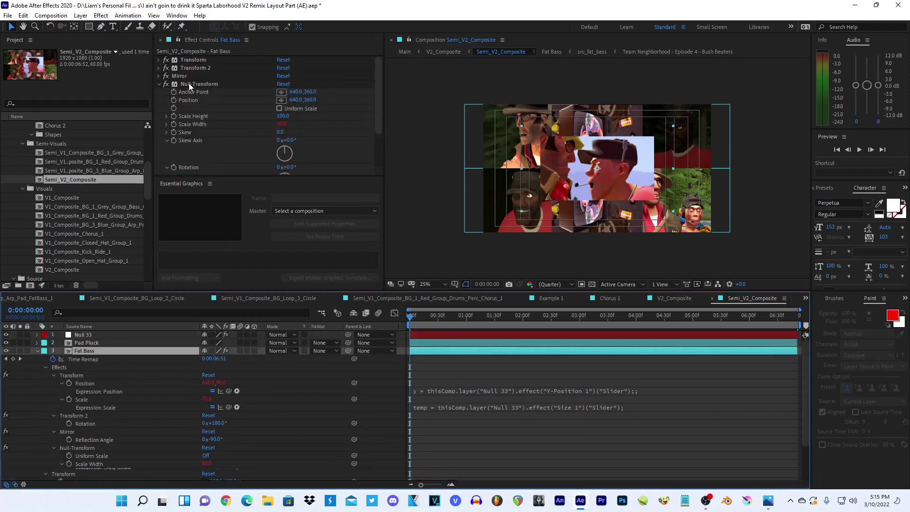
pyautogui.click(93, 345)
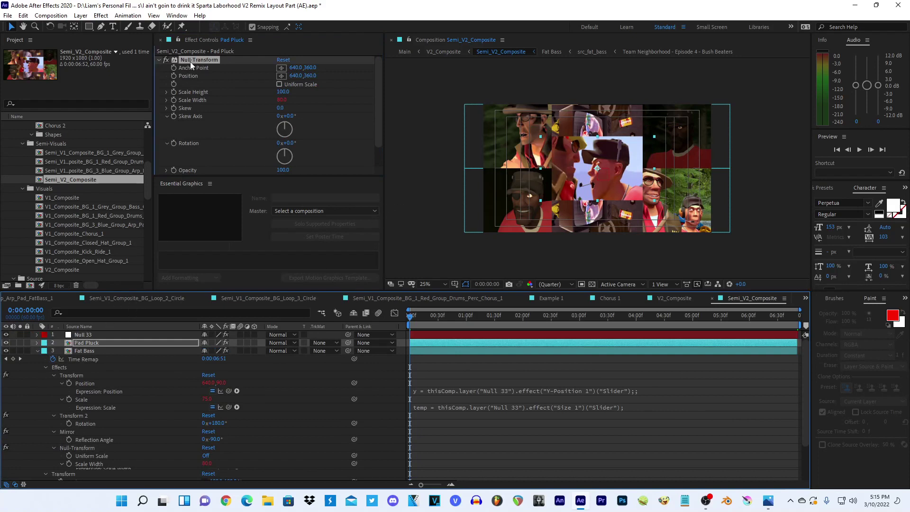
pyautogui.click(78, 351)
pyautogui.click(191, 86)
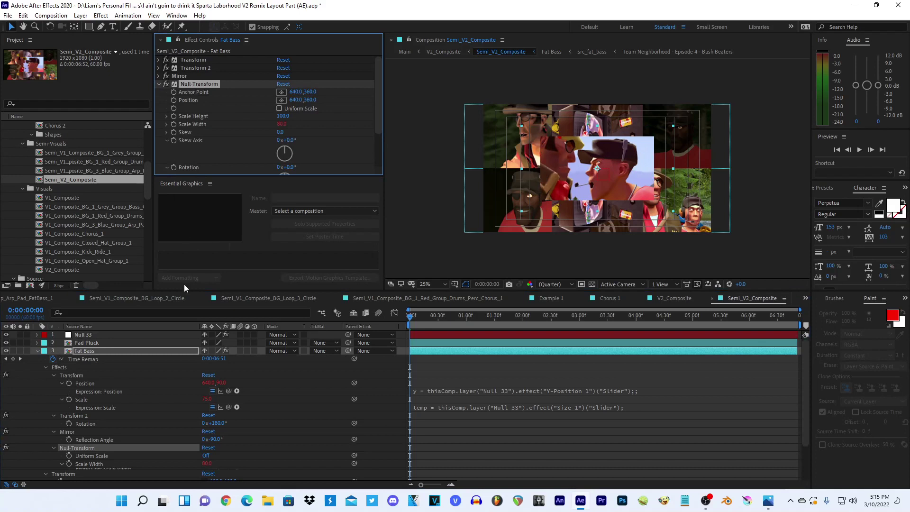
pyautogui.click(80, 345)
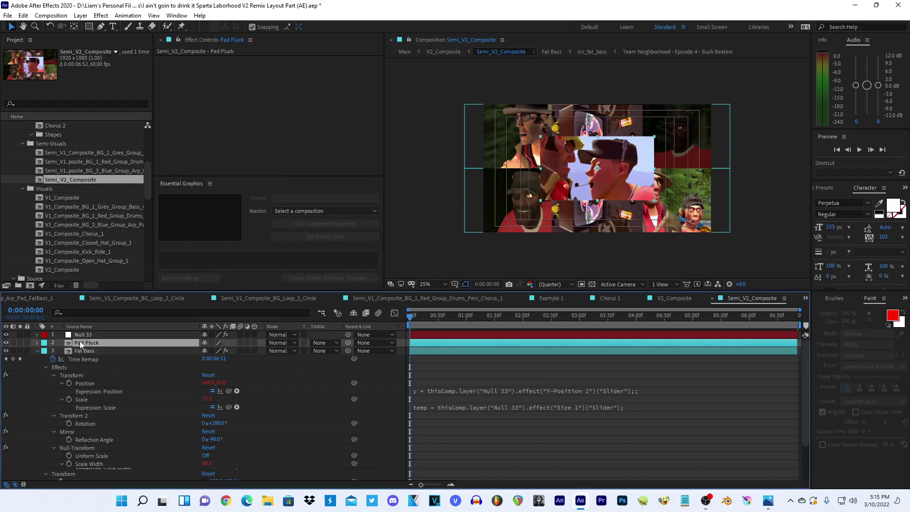
pyautogui.click(100, 28)
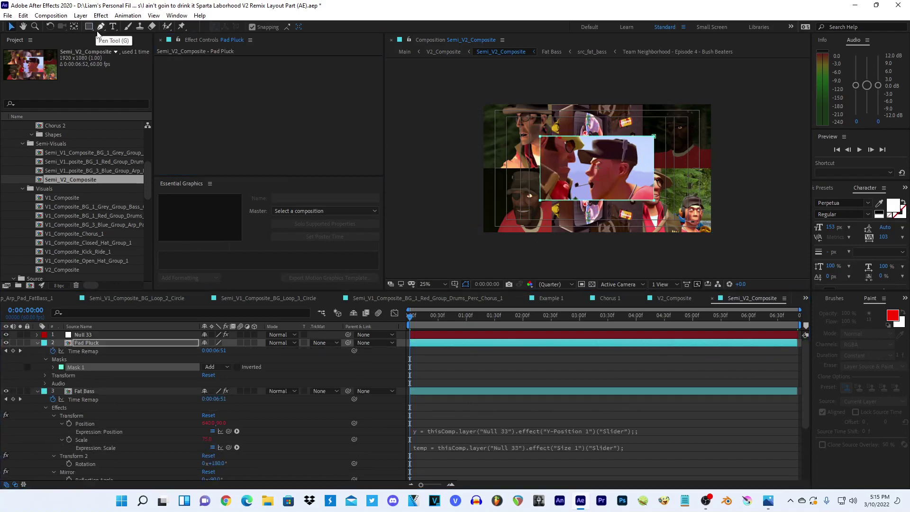
pyautogui.press('Delete')
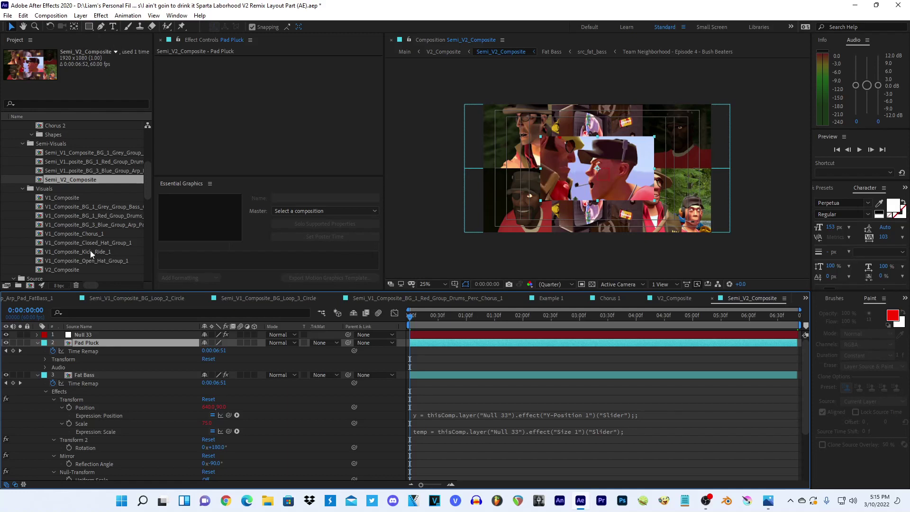
pyautogui.press('F2')
pyautogui.doubleClick(89, 27)
# - Paste a reset Null-Transform with non-uniform scale onto Shape Layer 1, placed above Pad Pluck
pyautogui.press('v')
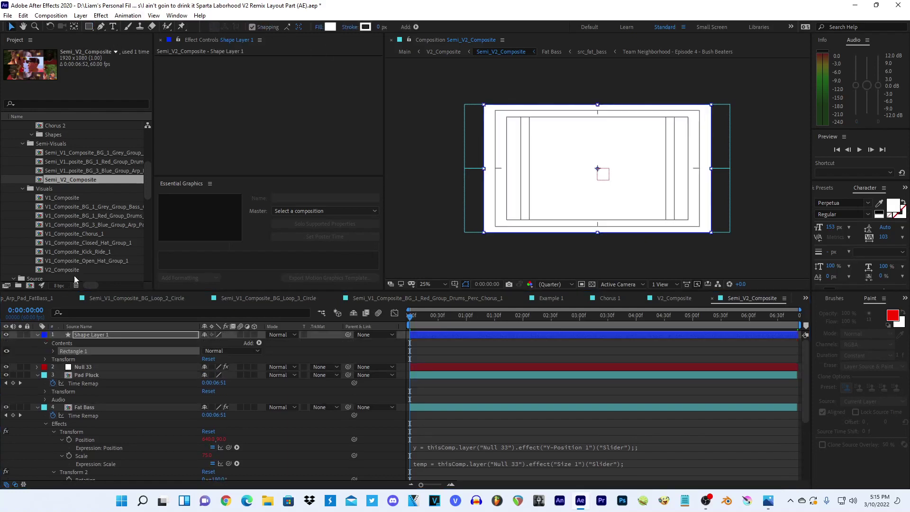
pyautogui.moveTo(81, 336); pyautogui.dragTo(89, 385)
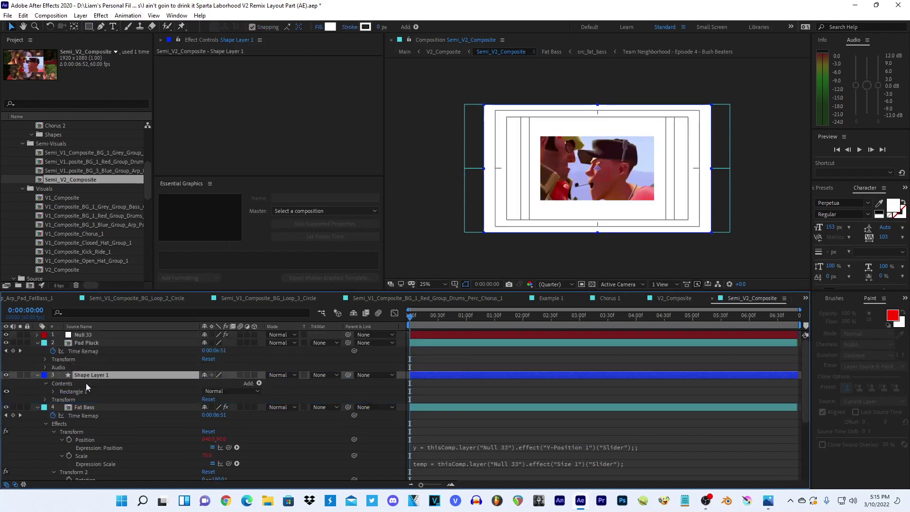
pyautogui.hotkey('ctrl', 'v')
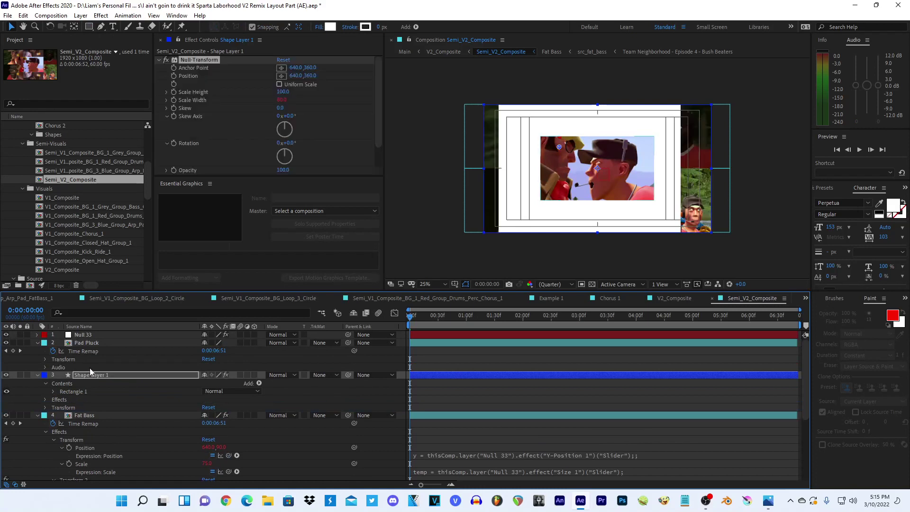
pyautogui.click(283, 60)
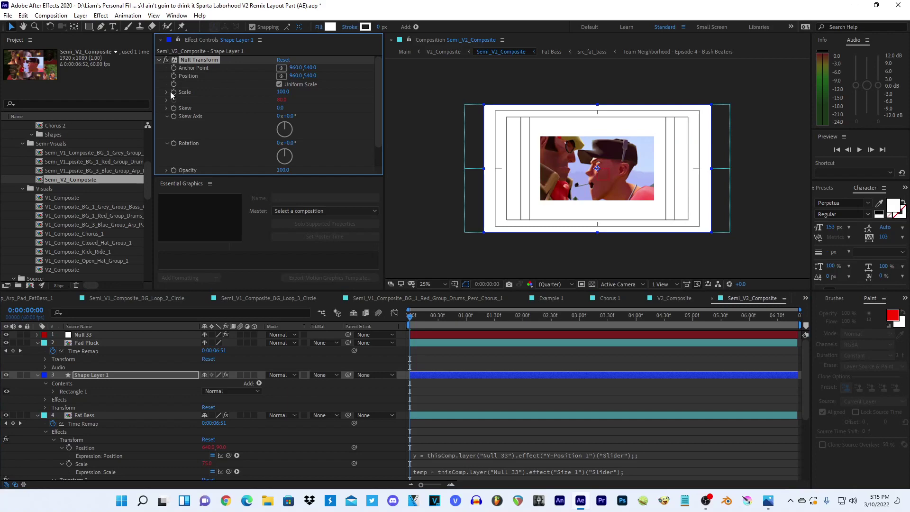
pyautogui.click(279, 84)
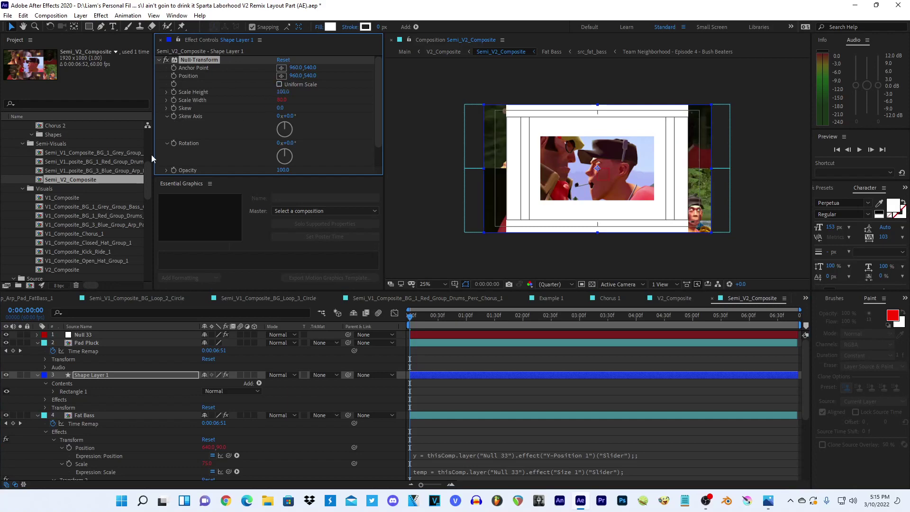
pyautogui.scroll(-3, 85, 379)
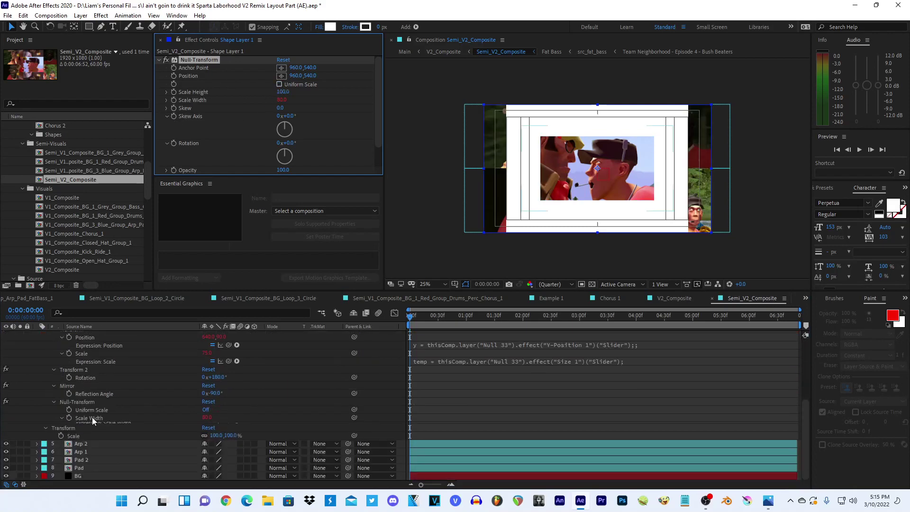
pyautogui.scroll(2, 92, 426)
pyautogui.click(81, 404)
pyautogui.scroll(2, 81, 406)
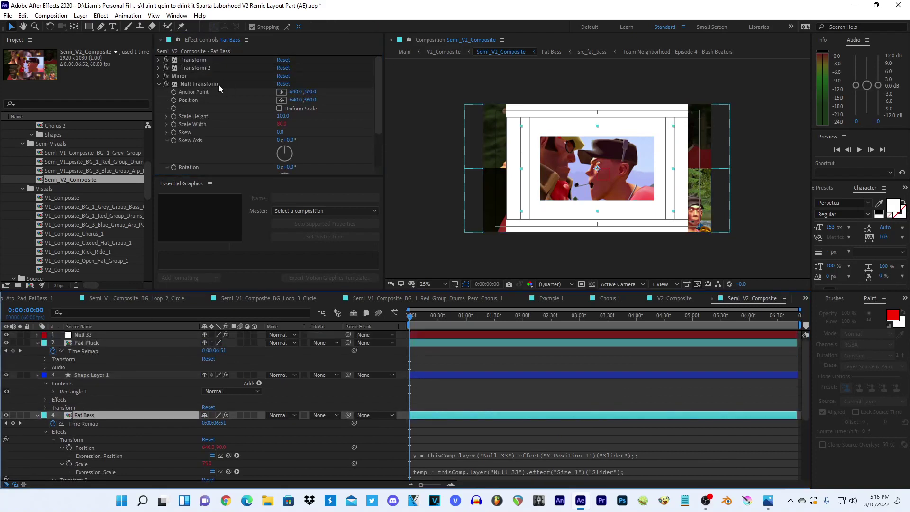
pyautogui.moveTo(88, 375); pyautogui.dragTo(84, 332)
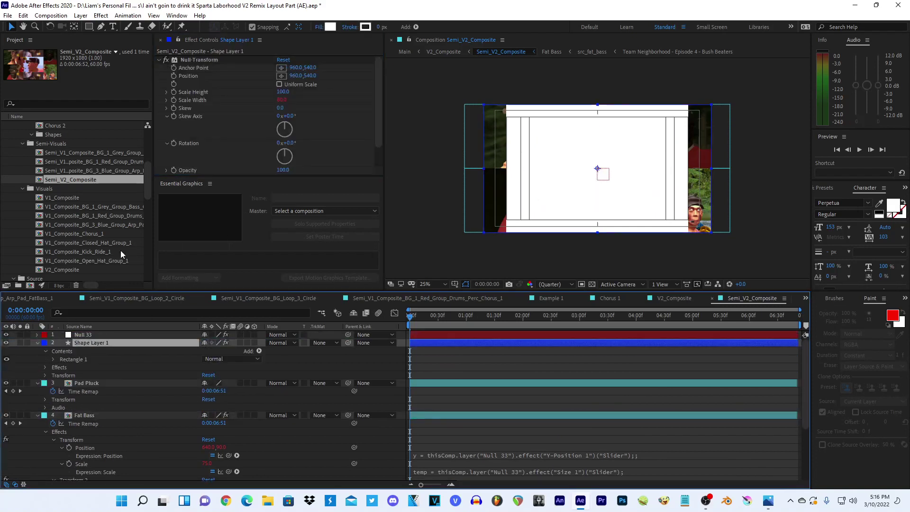
# - Narrow Null 33's Width slider to 50 and show Pad Pluck's track matte options
pyautogui.click(59, 336)
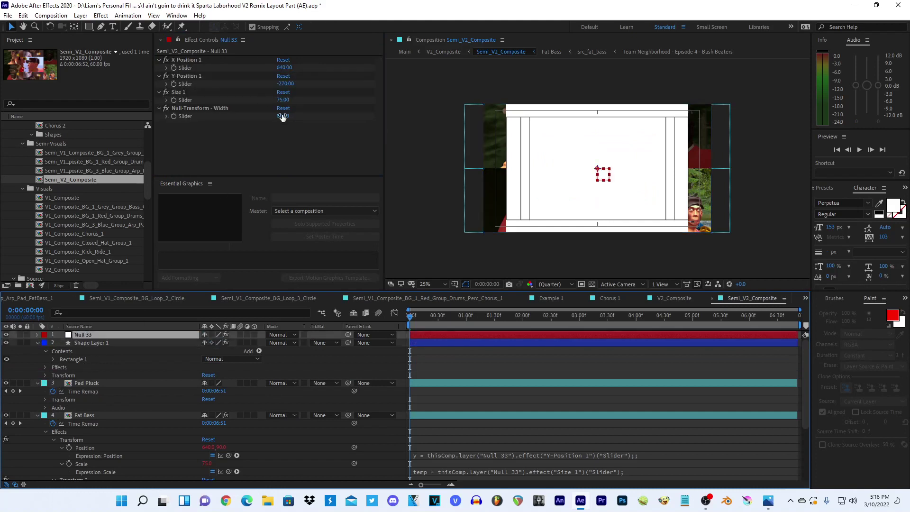
pyautogui.moveTo(282, 117); pyautogui.dragTo(271, 119)
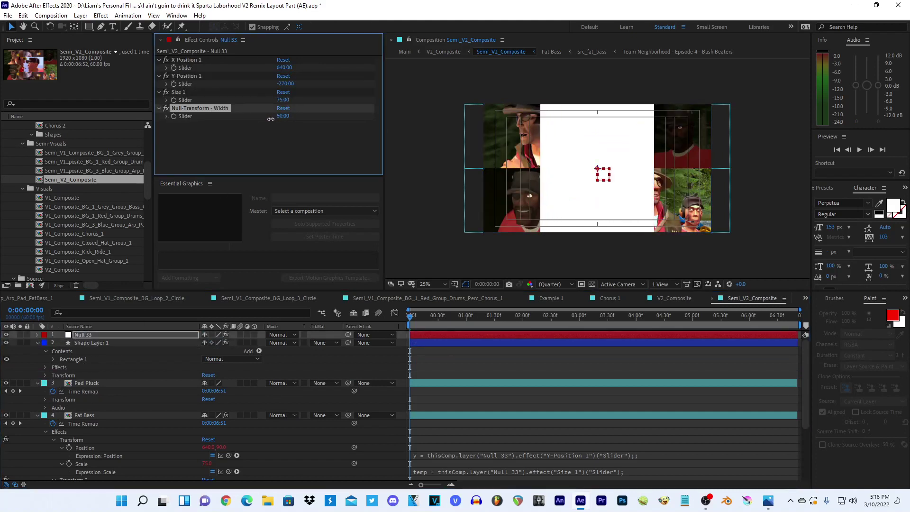
pyautogui.click(316, 342)
pyautogui.click(131, 386)
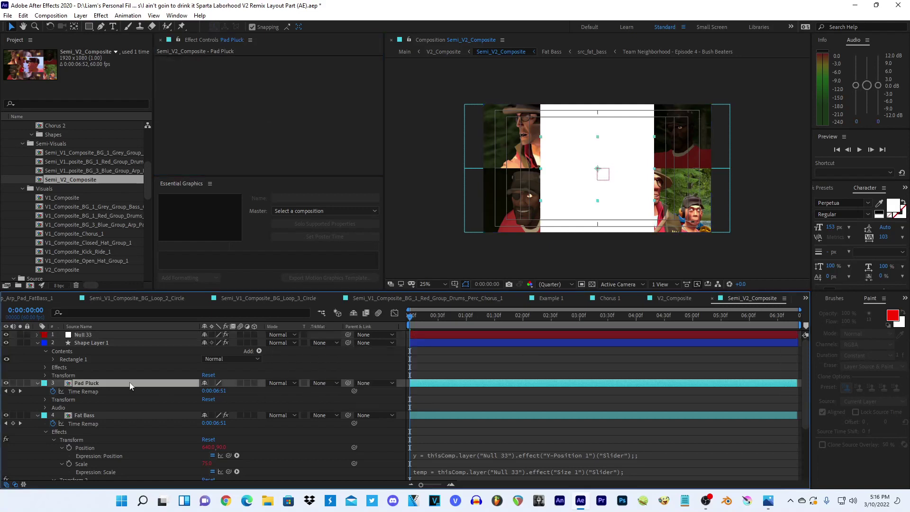
pyautogui.click(92, 417)
pyautogui.click(325, 382)
# - Matte Pad Pluck with Shape Layer 1, duplicate it, and matte Fat Bass with Shape Layer 2
pyautogui.click(341, 421)
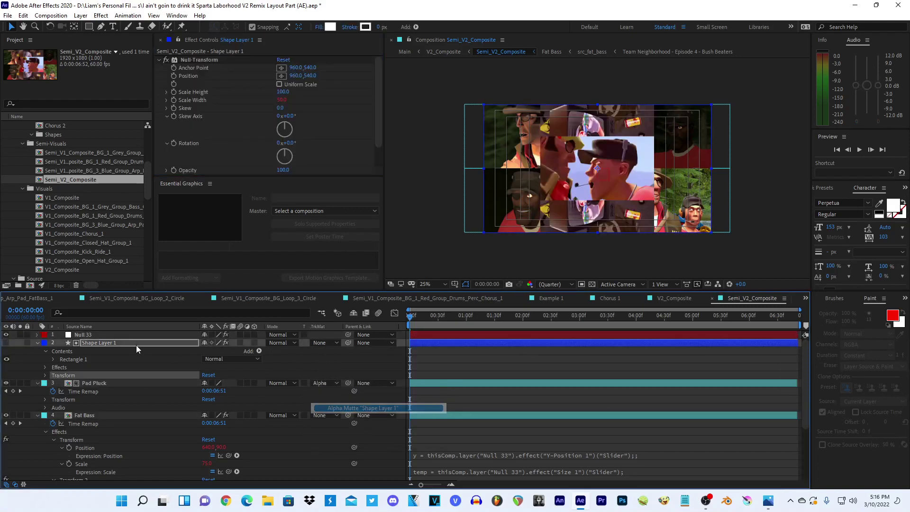
pyautogui.click(135, 343)
pyautogui.hotkey('ctrl', 'd')
pyautogui.moveTo(126, 415); pyautogui.dragTo(127, 417)
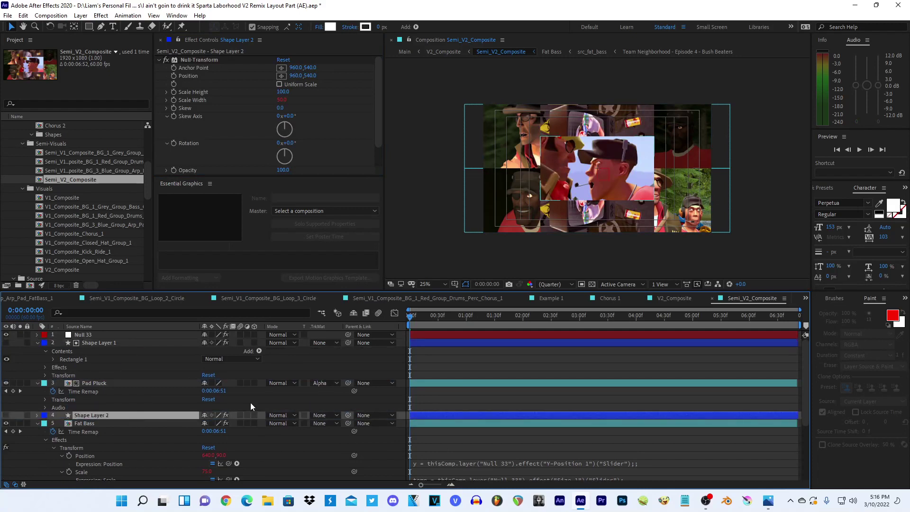
pyautogui.click(327, 423)
pyautogui.click(360, 446)
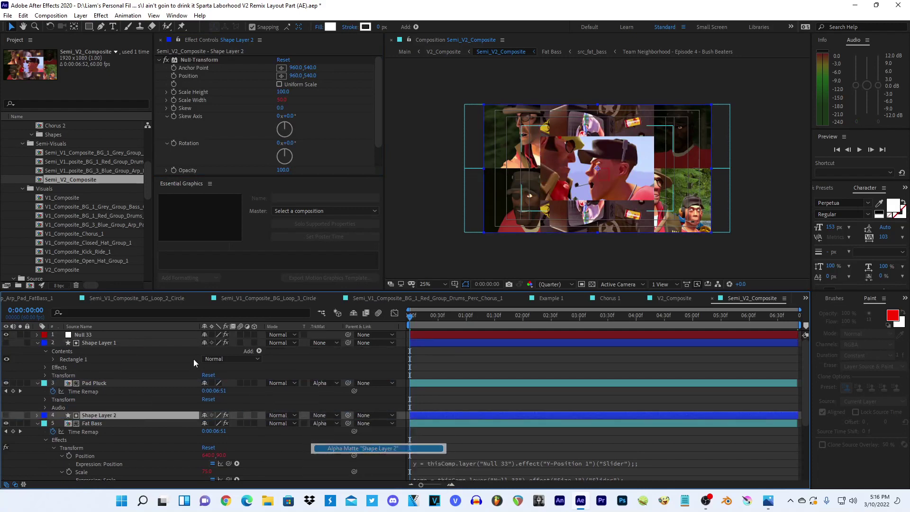
# - Set Null 33's Width to 43, inspect the centre panel zoomed in, then collapse all layers
pyautogui.click(116, 335)
pyautogui.moveTo(284, 115); pyautogui.dragTo(278, 119)
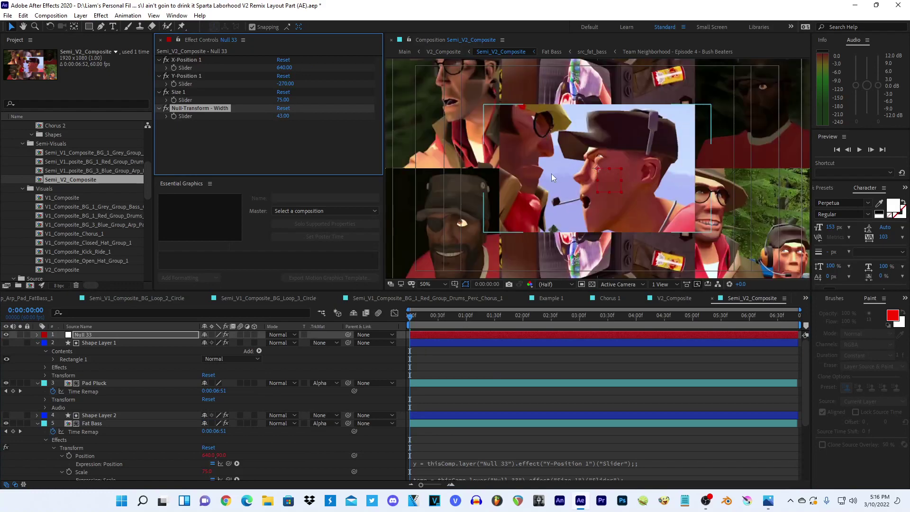
pyautogui.press('.')
pyautogui.press('.')
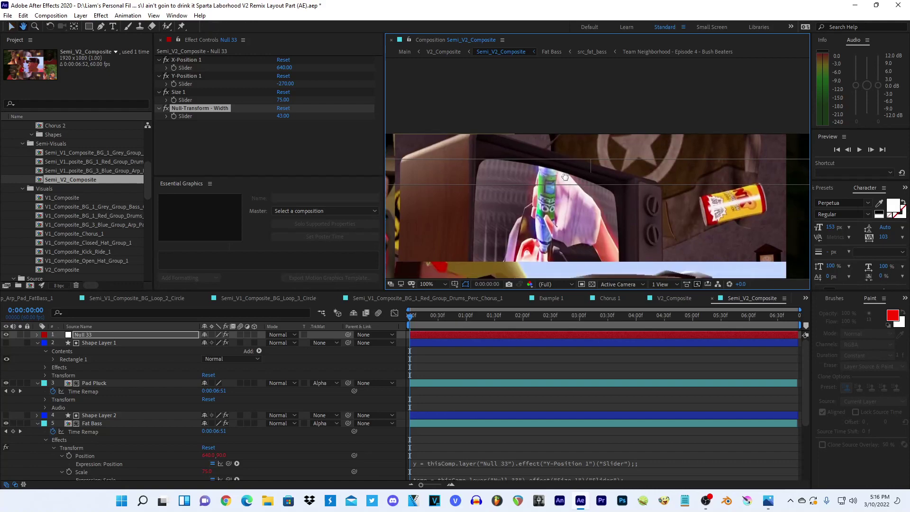
pyautogui.moveTo(583, 201); pyautogui.dragTo(534, 173)
pyautogui.press(',')
pyautogui.press(',')
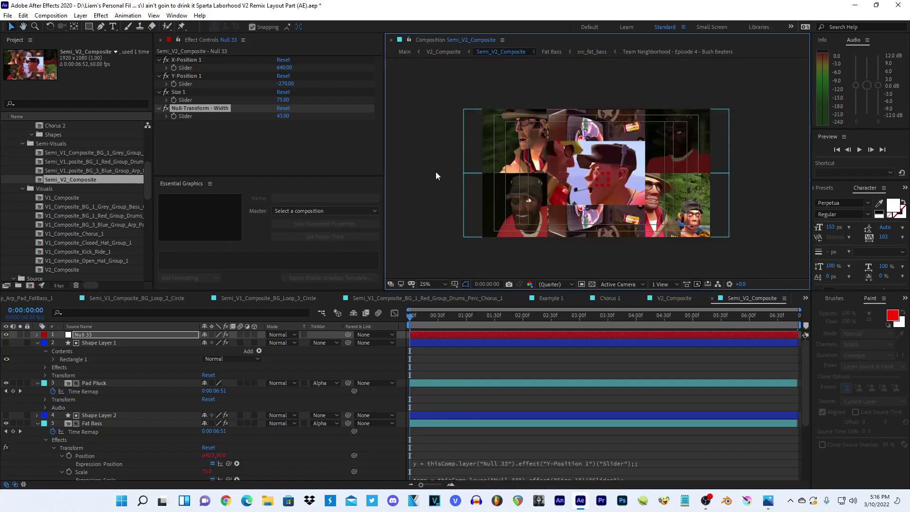
pyautogui.press('.')
pyautogui.press(',')
pyautogui.click(503, 349)
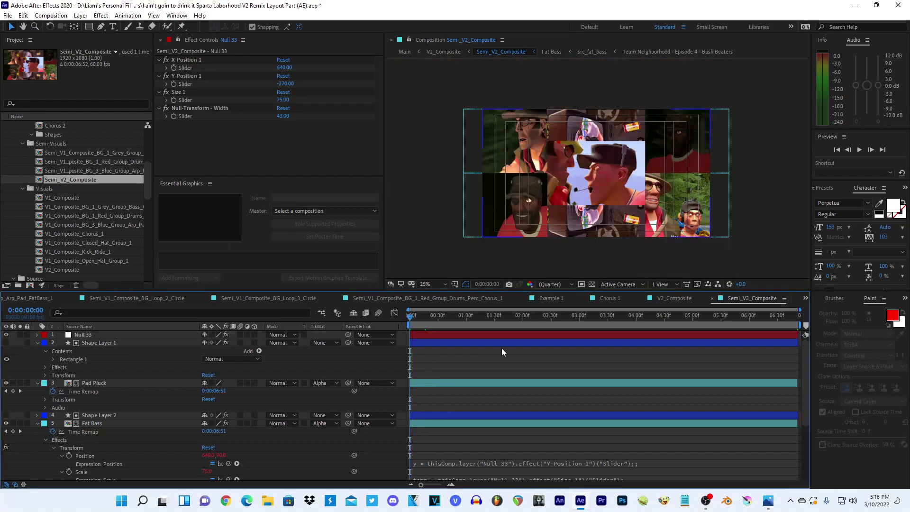
pyautogui.hotkey('ctrl', '`')
pyautogui.hotkey('ctrl', '`')
pyautogui.hotkey('ctrl', '`')
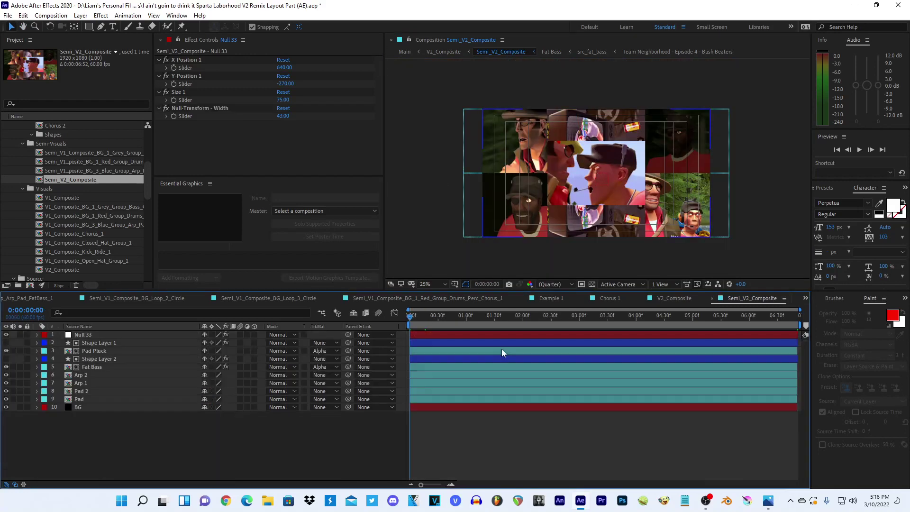
pyautogui.click(457, 241)
pyautogui.press('space')
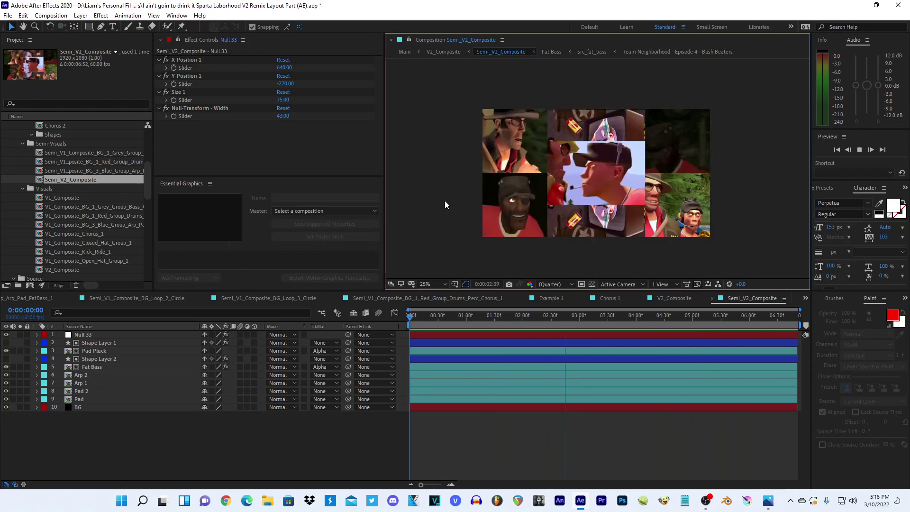
pyautogui.press('space')
pyautogui.press('space')
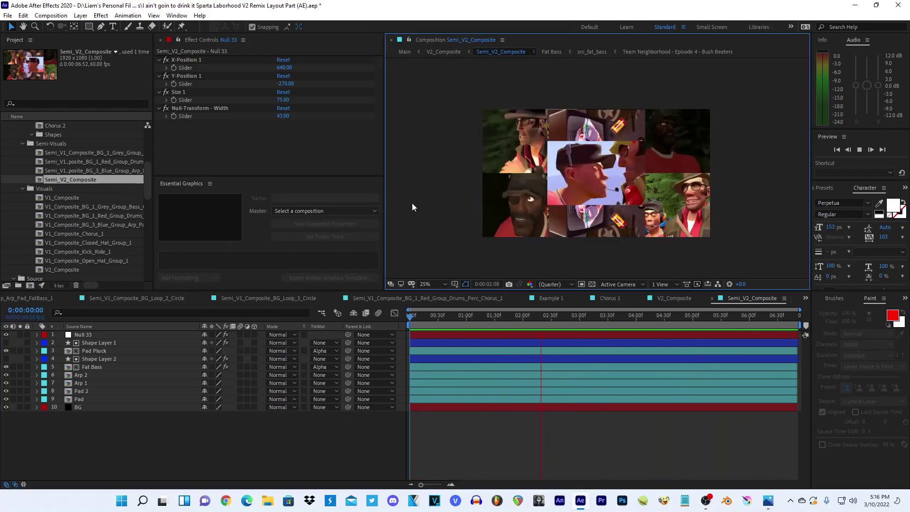
pyautogui.press('space')
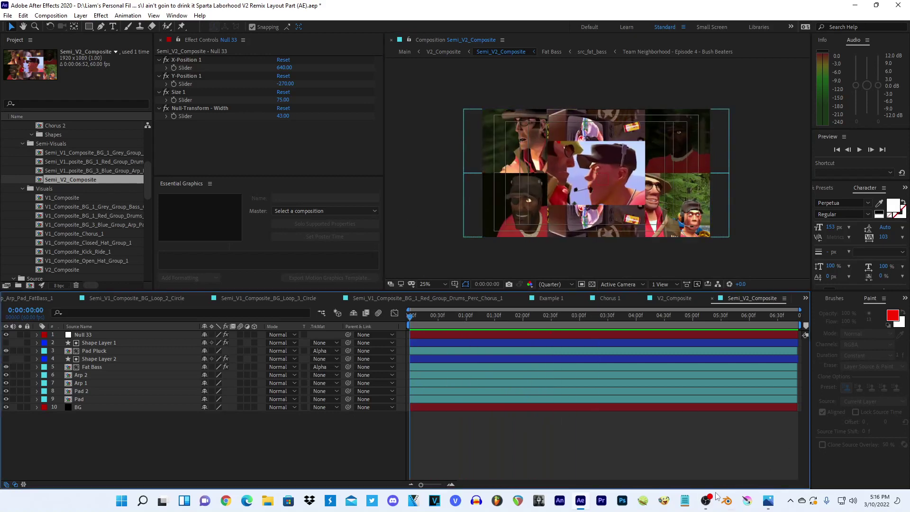
pyautogui.click(707, 501)
pyautogui.click(636, 420)
# - Add a new adjustment layer and shrink its horizontal scale with scale unlinked
pyautogui.rightClick(135, 431)
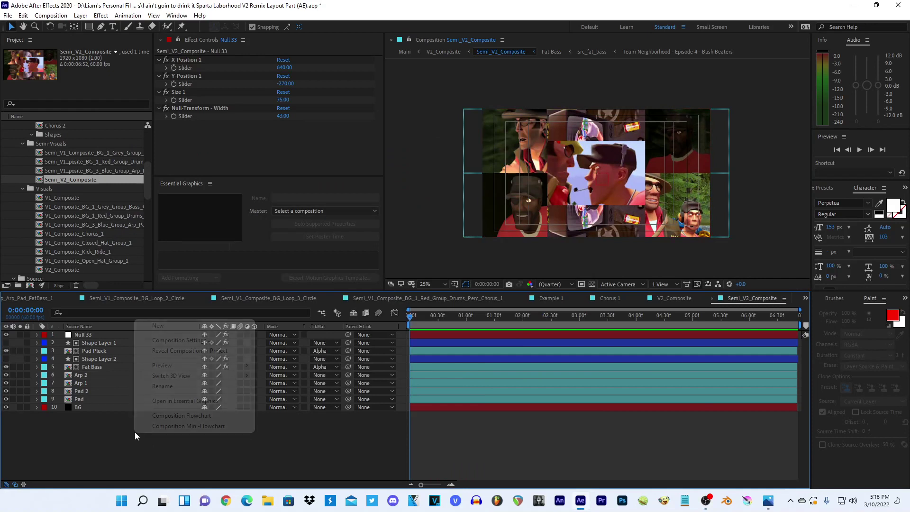
pyautogui.moveTo(199, 330)
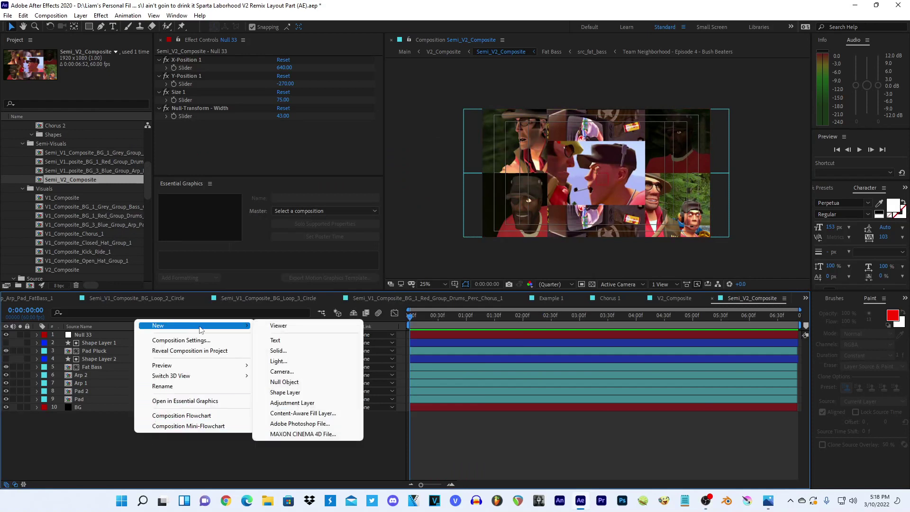
pyautogui.click(271, 403)
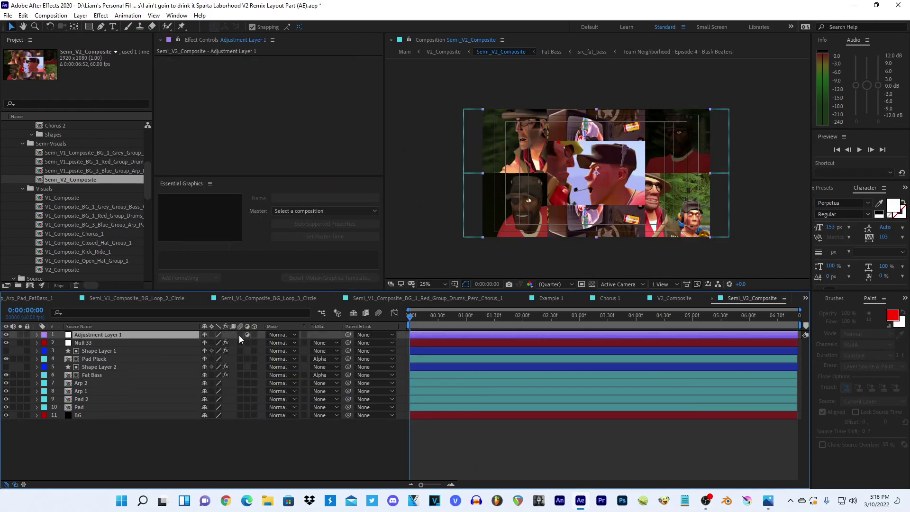
pyautogui.press('s')
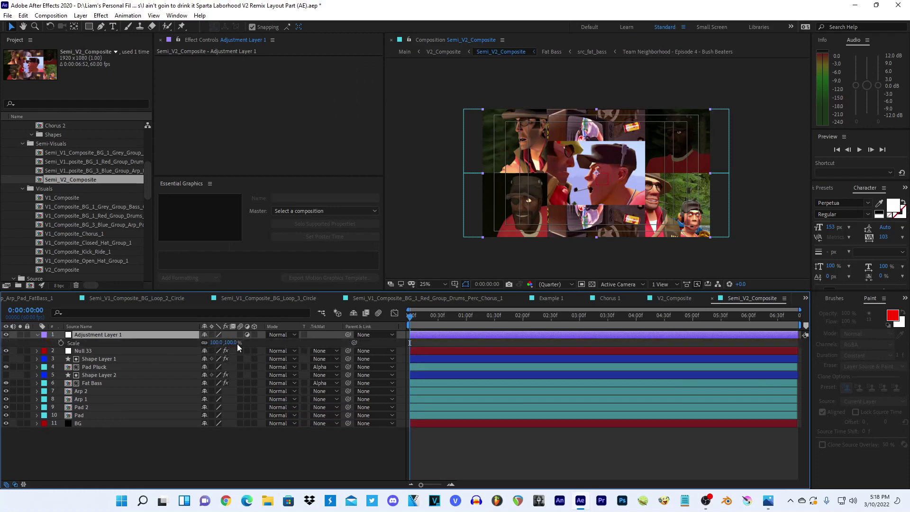
pyautogui.click(205, 342)
pyautogui.moveTo(216, 342); pyautogui.dragTo(195, 349)
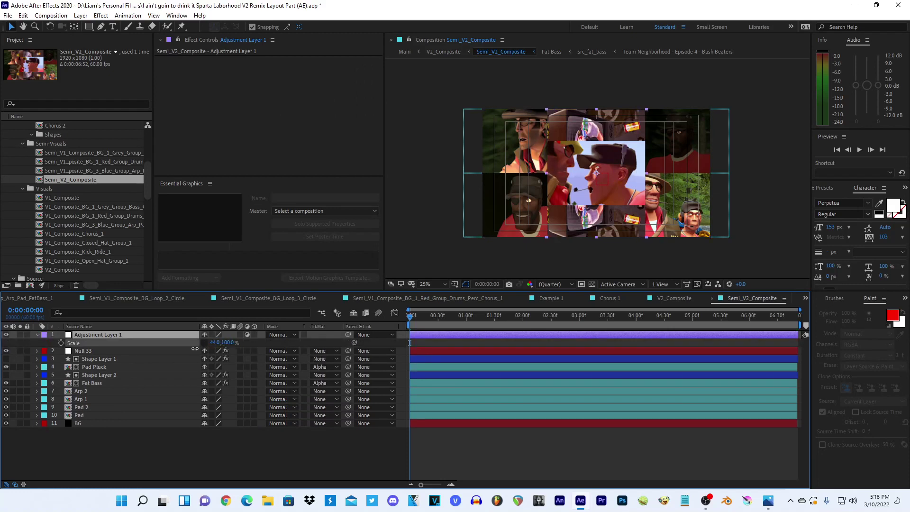
# - Reset the adjustment layer's horizontal scale back to 100%
pyautogui.press('p')
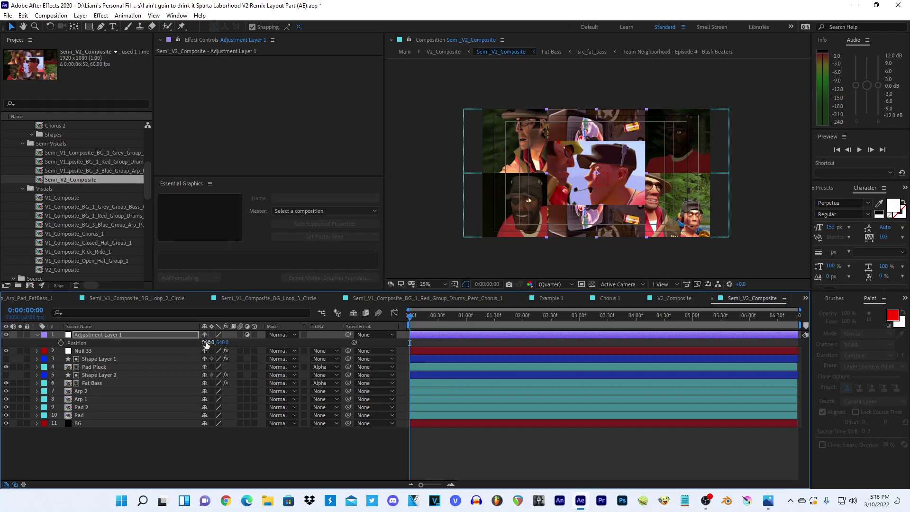
pyautogui.click(37, 333)
pyautogui.click(37, 334)
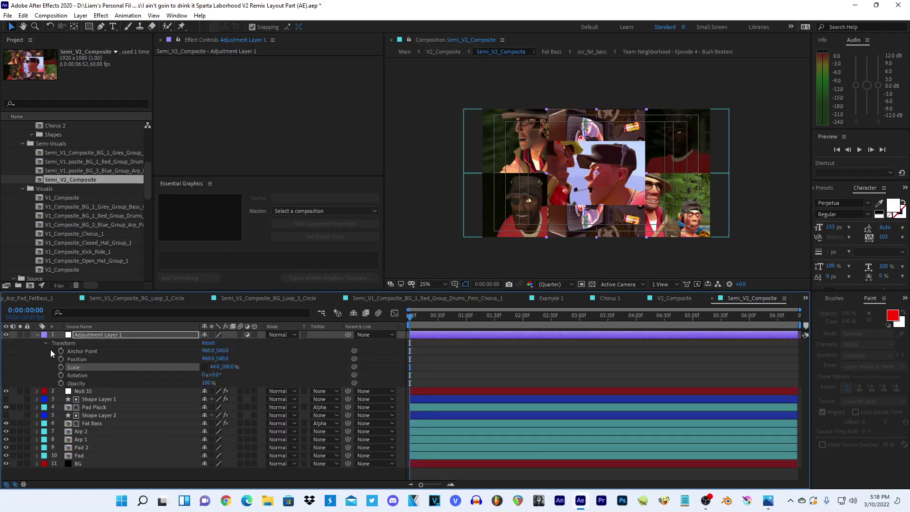
pyautogui.click(215, 367)
pyautogui.write('1')
pyautogui.write('00')
pyautogui.press('Return')
pyautogui.hotkey('ctrl', 'space')
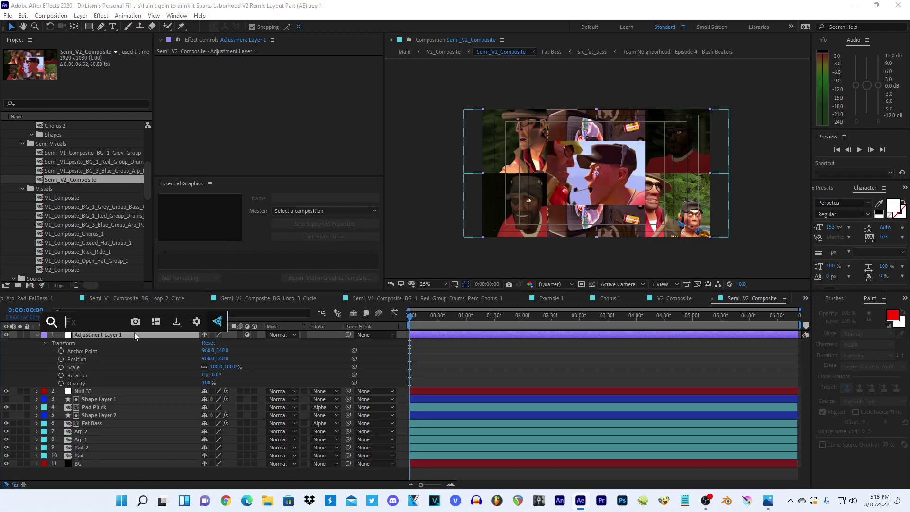
# - Add a Transform effect to Adjustment Layer 1 with Uniform Scale off, Scale Width 29 and Position X 271
pyautogui.write('transf')
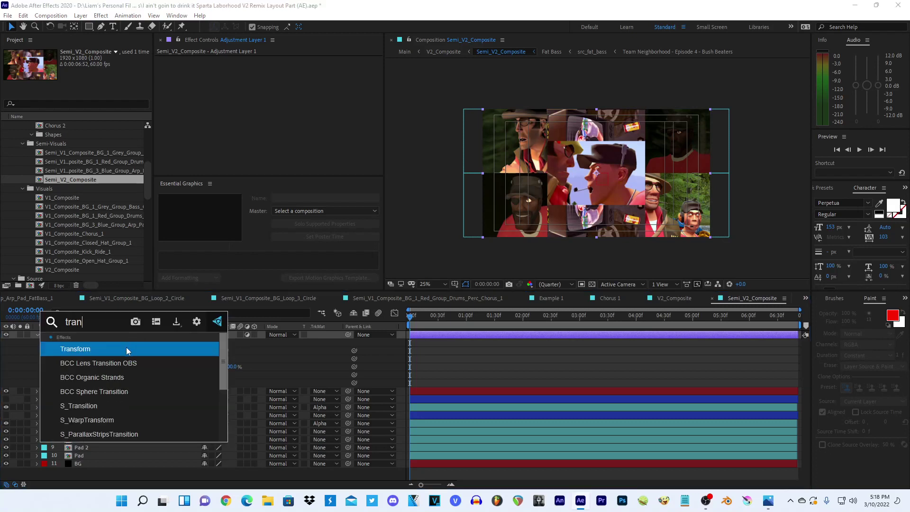
pyautogui.click(128, 347)
pyautogui.click(247, 334)
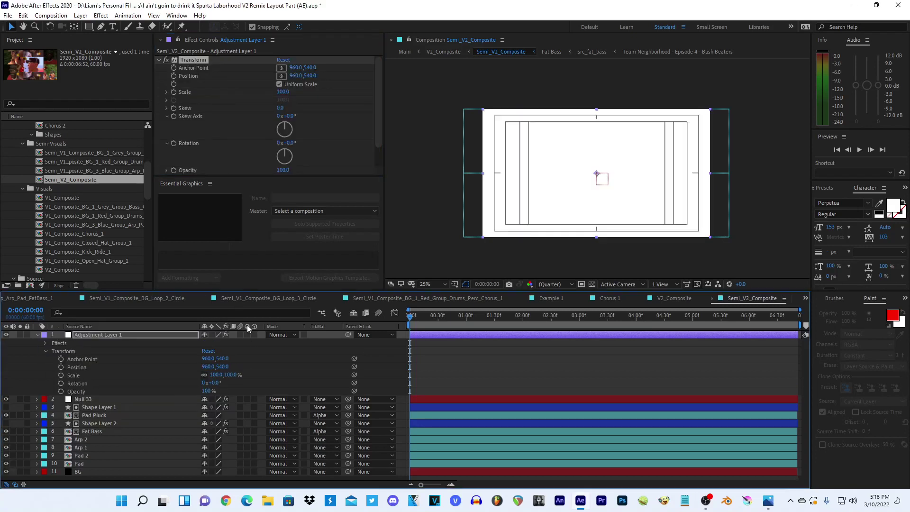
pyautogui.click(279, 84)
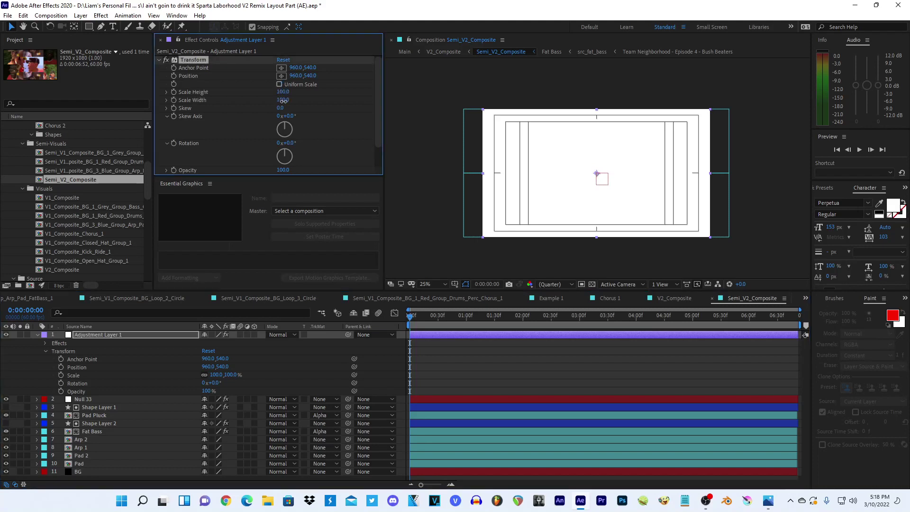
pyautogui.moveTo(281, 100); pyautogui.dragTo(256, 104)
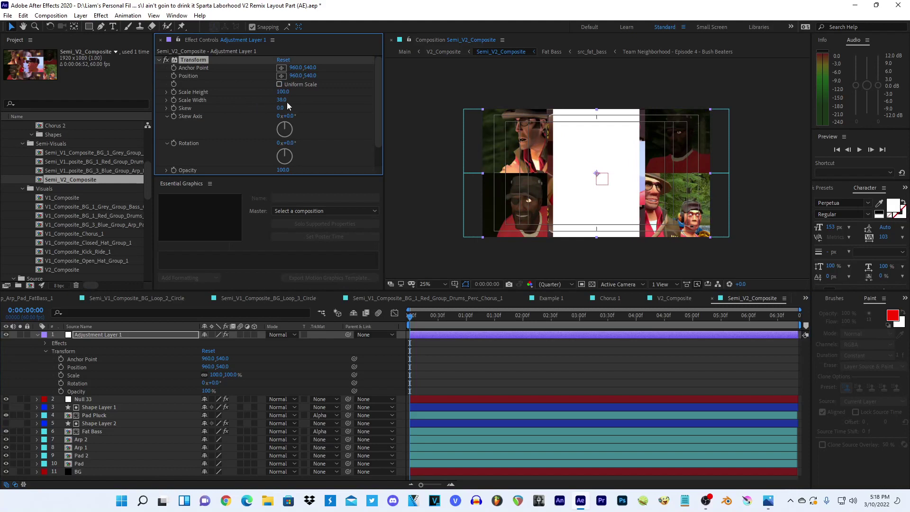
pyautogui.moveTo(295, 75); pyautogui.dragTo(29, 115)
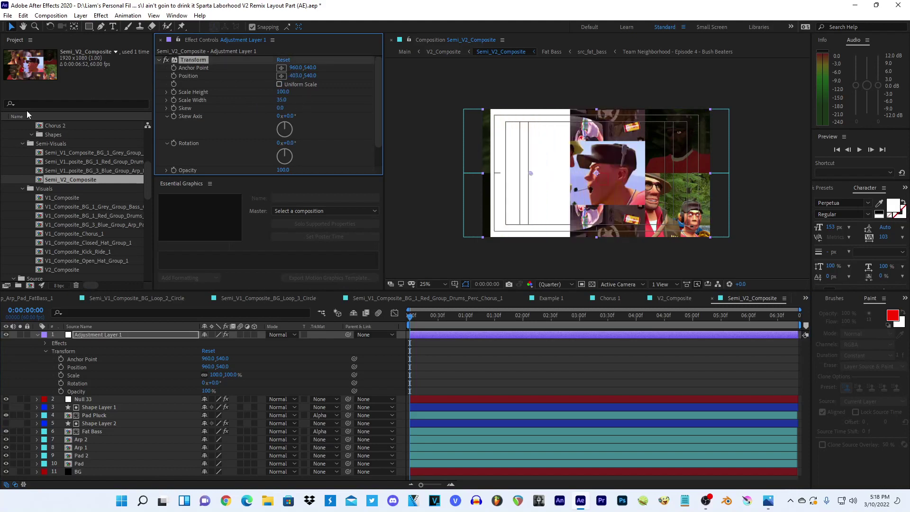
pyautogui.moveTo(290, 76)
pyautogui.mouseDown()
pyautogui.moveTo(266, 79)
pyautogui.moveTo(280, 102)
pyautogui.moveTo(280, 76)
pyautogui.moveTo(272, 82)
pyautogui.mouseUp()
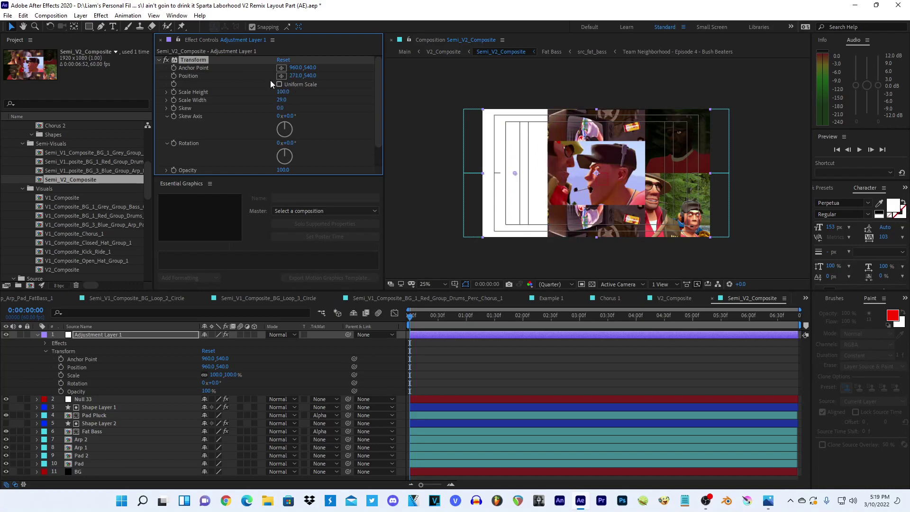
pyautogui.hotkey('ctrl', 'space')
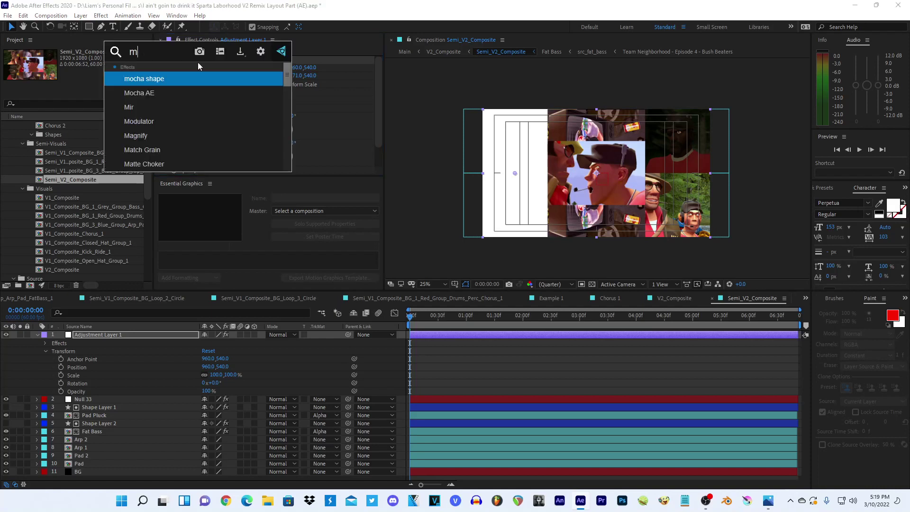
# - Add a Mirror effect with Reflection Center X 960 and keep the Transform Scale Width at 30
pyautogui.write('mirror')
pyautogui.press('Return')
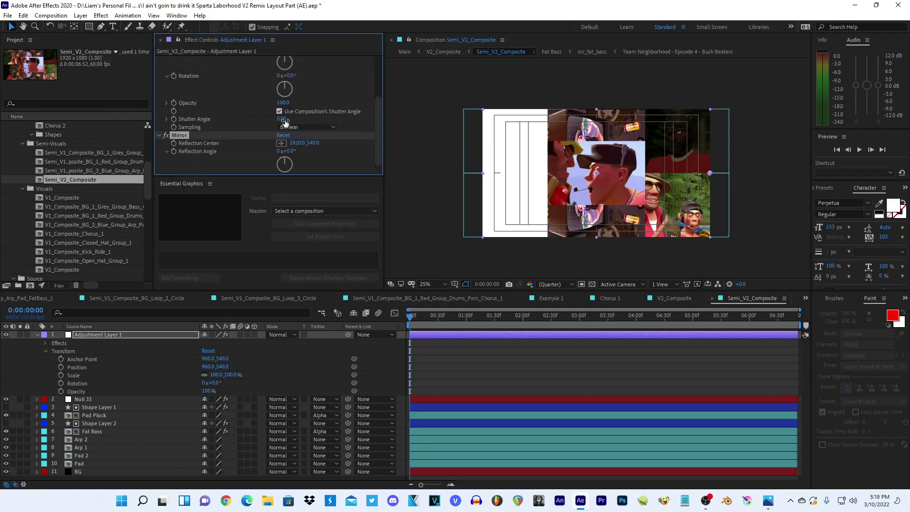
pyautogui.click(297, 143)
pyautogui.write('960')
pyautogui.press('Return')
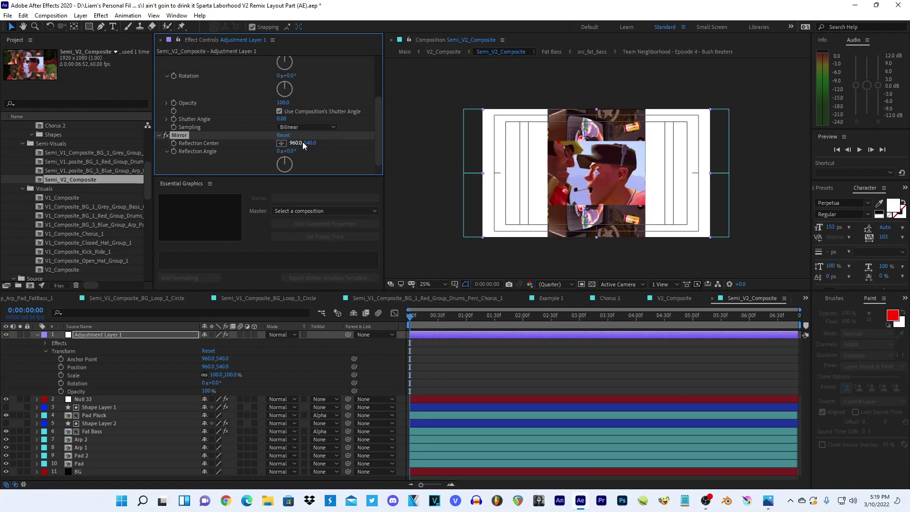
pyautogui.click(22, 334)
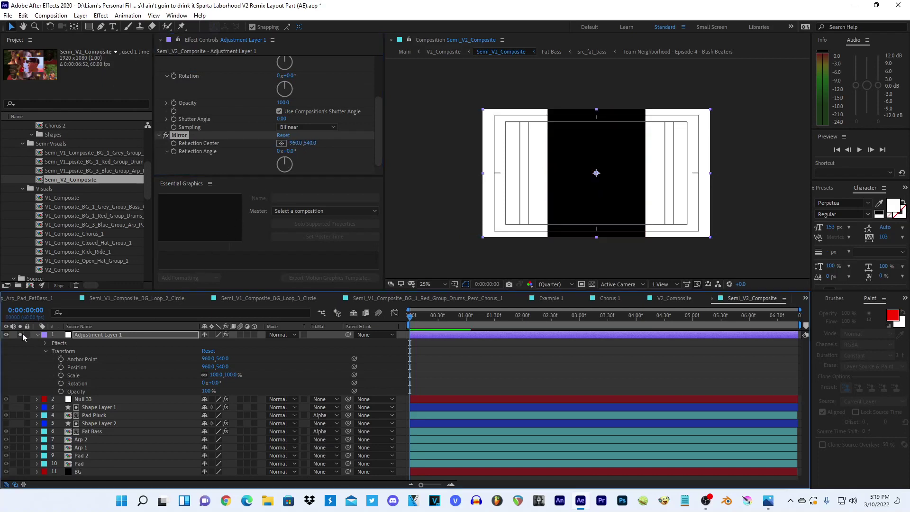
pyautogui.scroll(5, 306, 112)
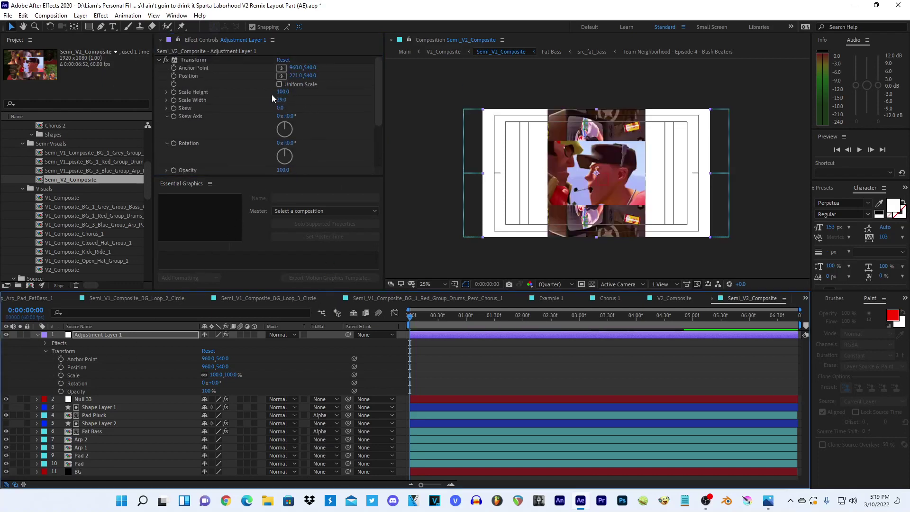
pyautogui.click(283, 100)
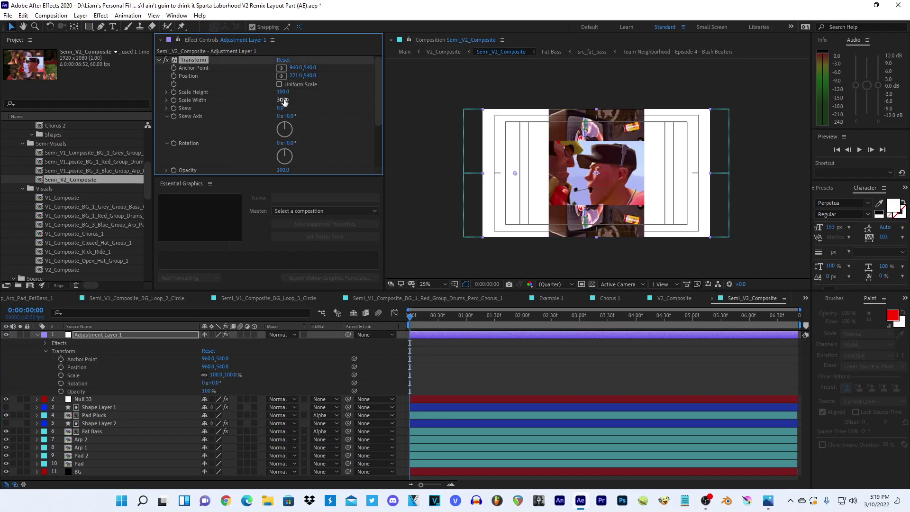
pyautogui.press('Return')
# - Move Adjustment Layer 1 below Fat Bass and turn on its Adjustment Layer switch, comparing on and off
pyautogui.moveTo(85, 338); pyautogui.dragTo(86, 434)
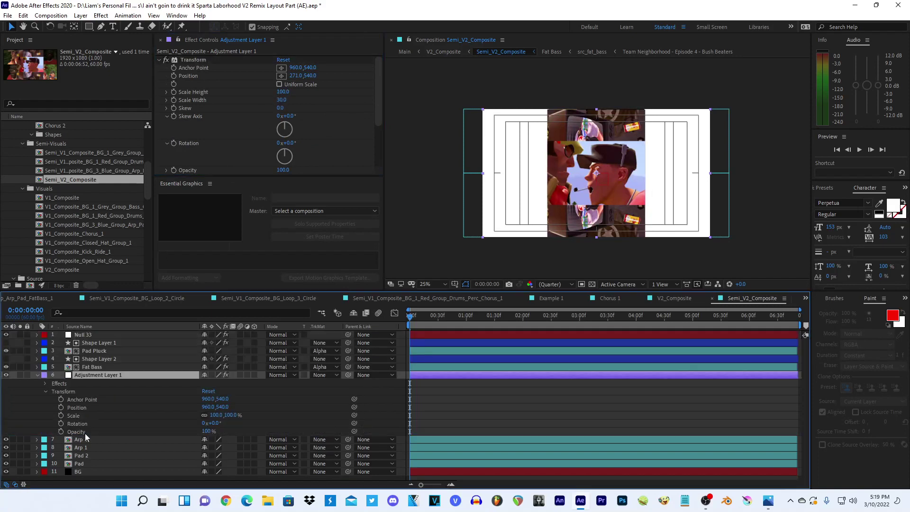
pyautogui.click(247, 375)
pyautogui.hotkey('ctrl', 'space')
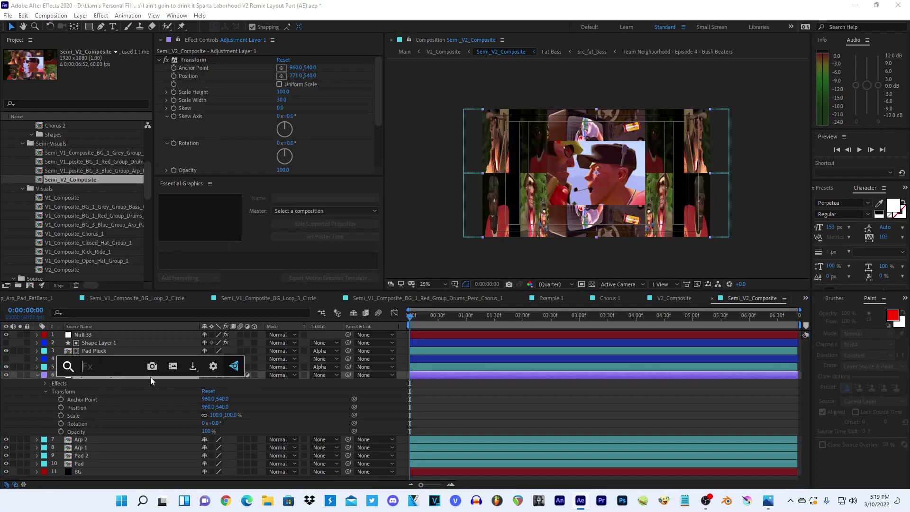
pyautogui.press('Escape')
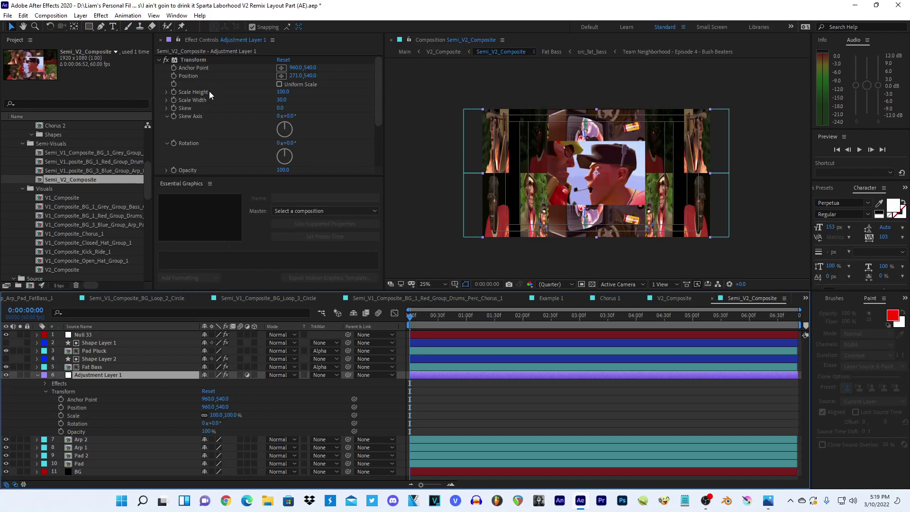
pyautogui.click(247, 375)
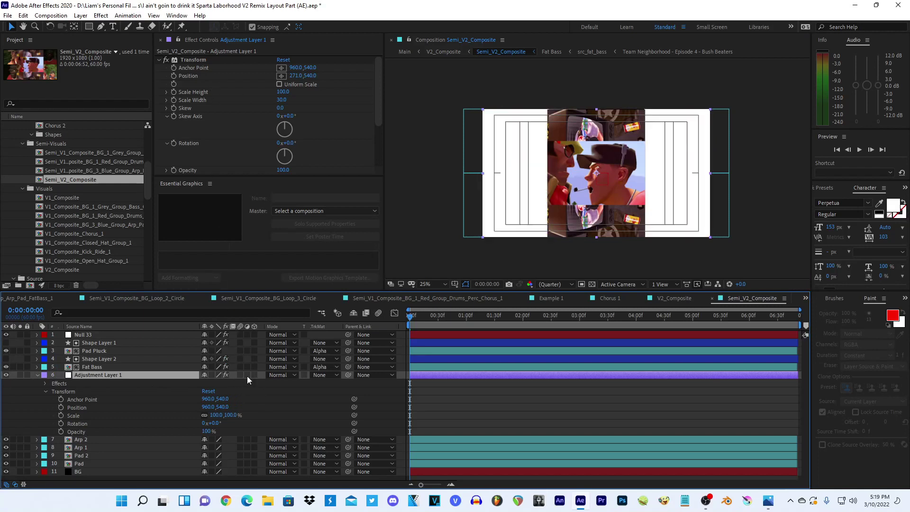
pyautogui.click(247, 375)
pyautogui.click(247, 375)
pyautogui.click(247, 375)
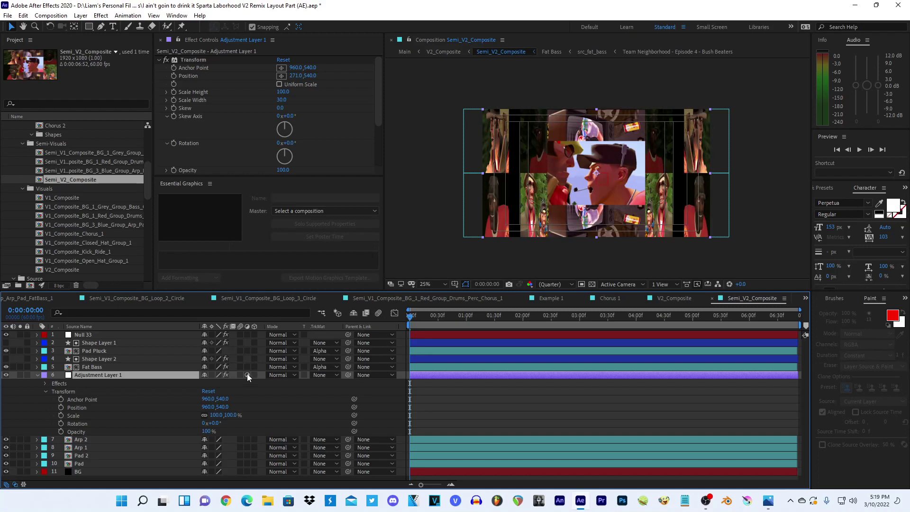
pyautogui.click(247, 375)
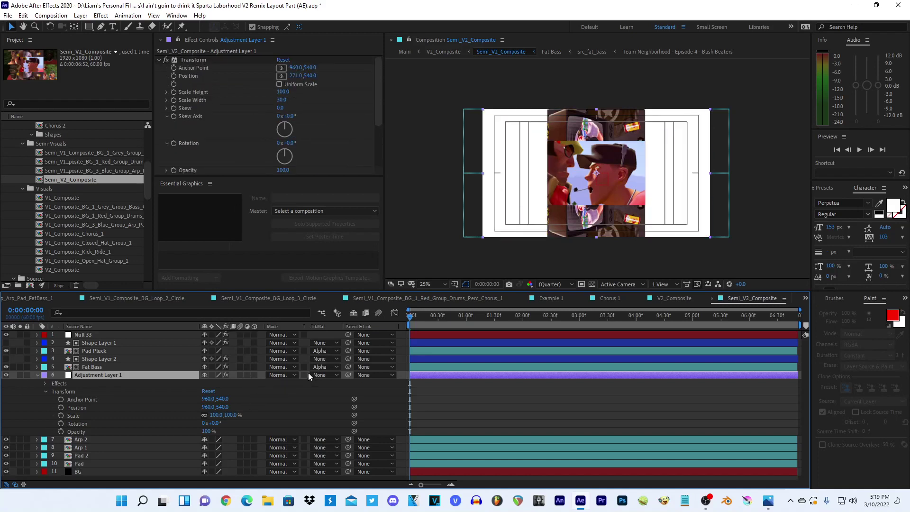
pyautogui.click(247, 375)
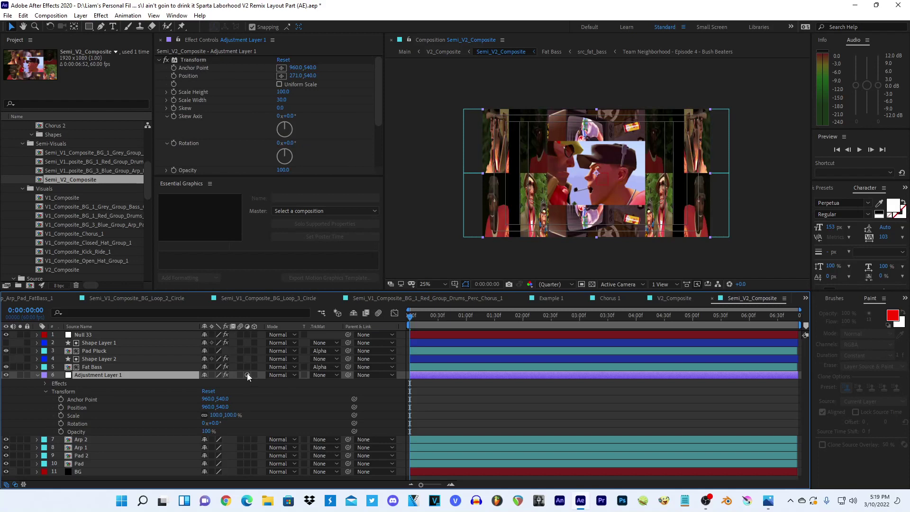
# - Delete the Transform and Mirror effects and add an Offset effect instead
pyautogui.click(201, 60)
pyautogui.press('Delete')
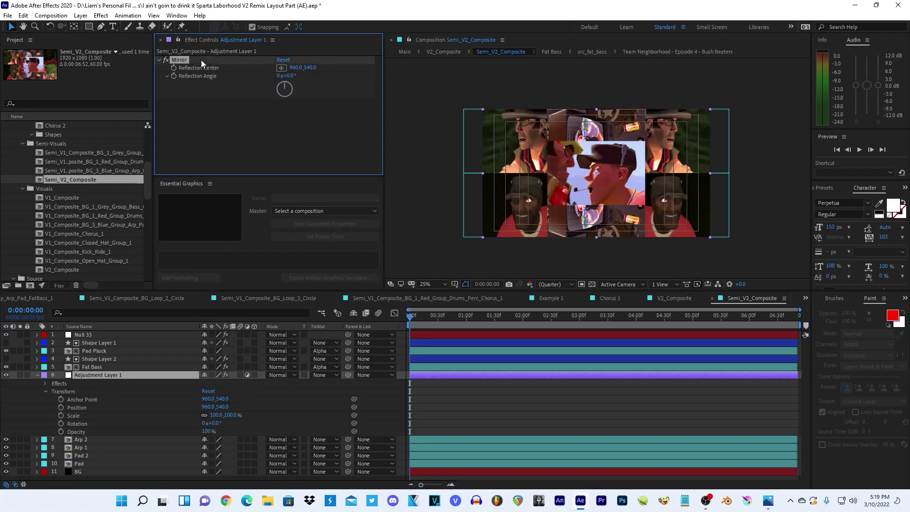
pyautogui.press('Delete')
pyautogui.hotkey('ctrl', 'space')
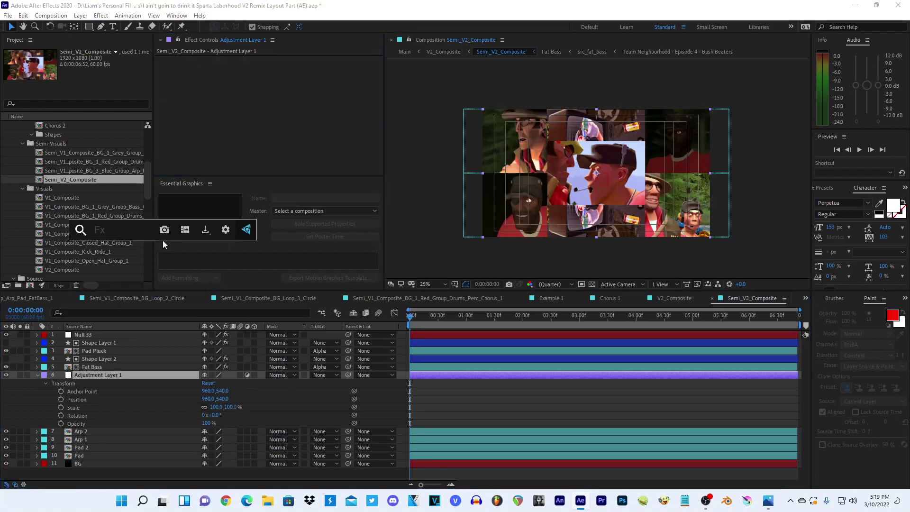
pyautogui.write('offsety')
pyautogui.press('BackSpace')
pyautogui.press('Return')
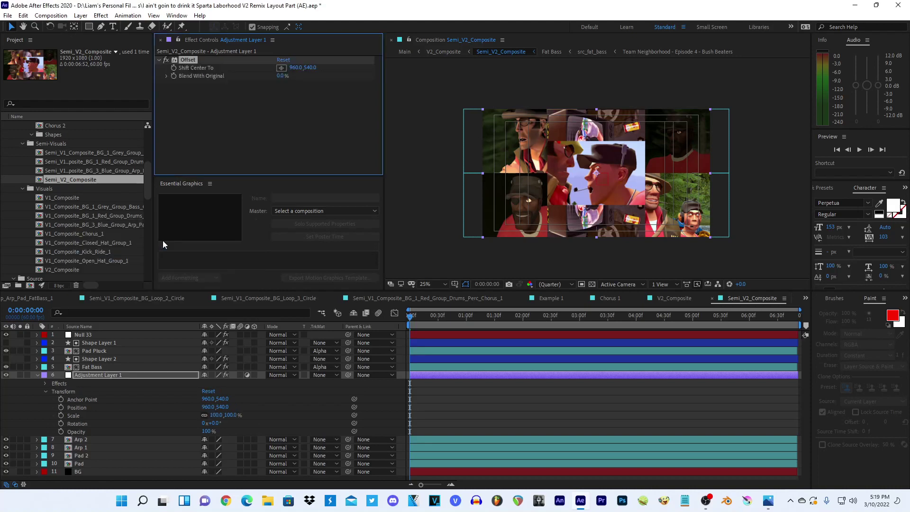
# - Start a Shift Center To expression with 'tempo = 140;' and 'z = time*(tempo/60);'
pyautogui.keyDown('alt'); pyautogui.click(175, 67); pyautogui.keyUp('alt')
pyautogui.write('temp')
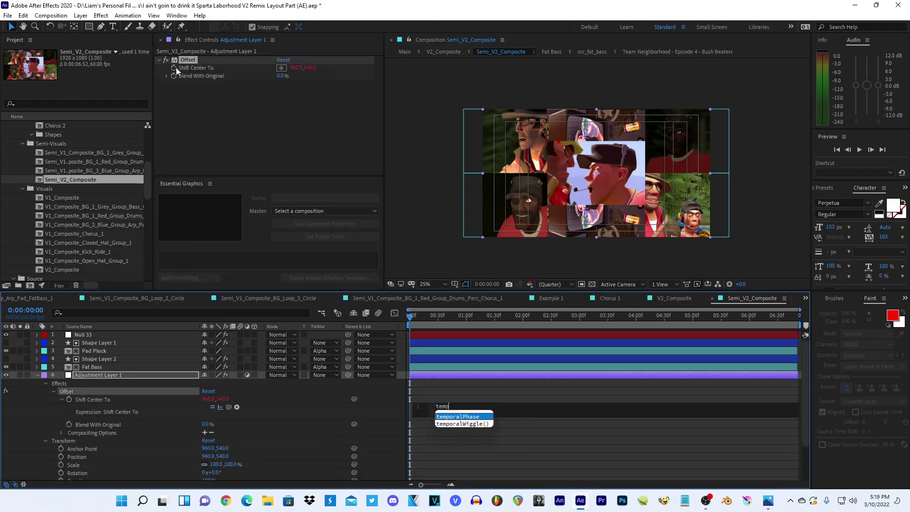
pyautogui.write('o = 140;')
pyautogui.press('Return')
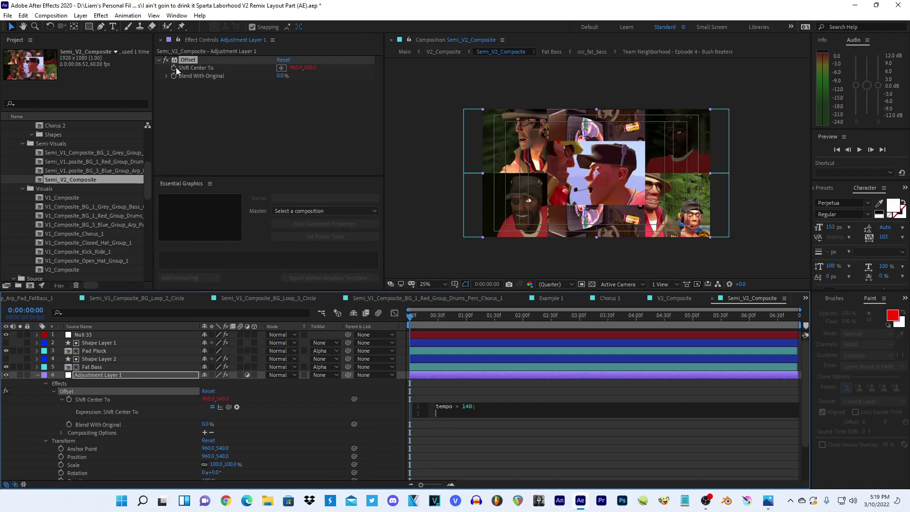
pyautogui.write('z = time')
pyautogui.write('*(temo')
pyautogui.press('BackSpace')
pyautogui.write('po/60)')
pyautogui.write(';')
pyautogui.press('Return')
# - Finish the expression with a = z*Math.PI/50, v = 960*z and [v+value[0], value[1]], then scrub
pyautogui.write('a =')
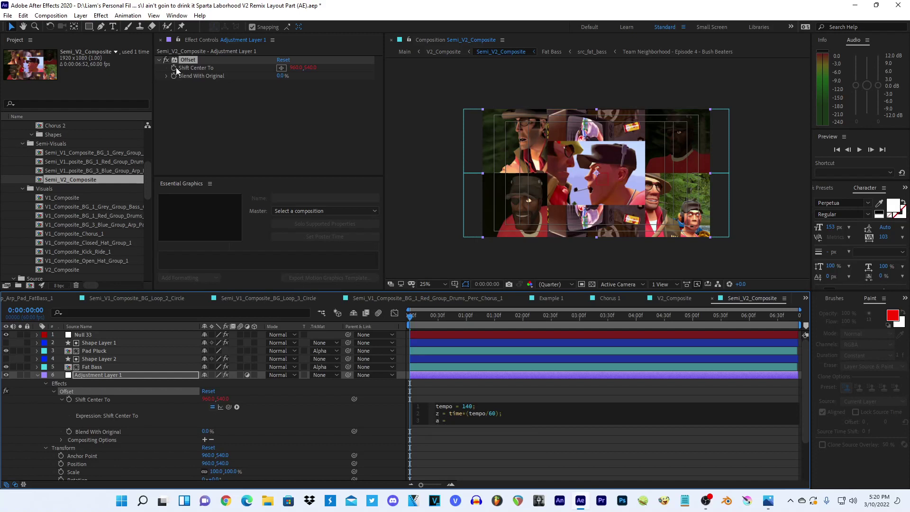
pyautogui.write(' z*Ma')
pyautogui.write('th.PI/50')
pyautogui.press('Return')
pyautogui.press('Return')
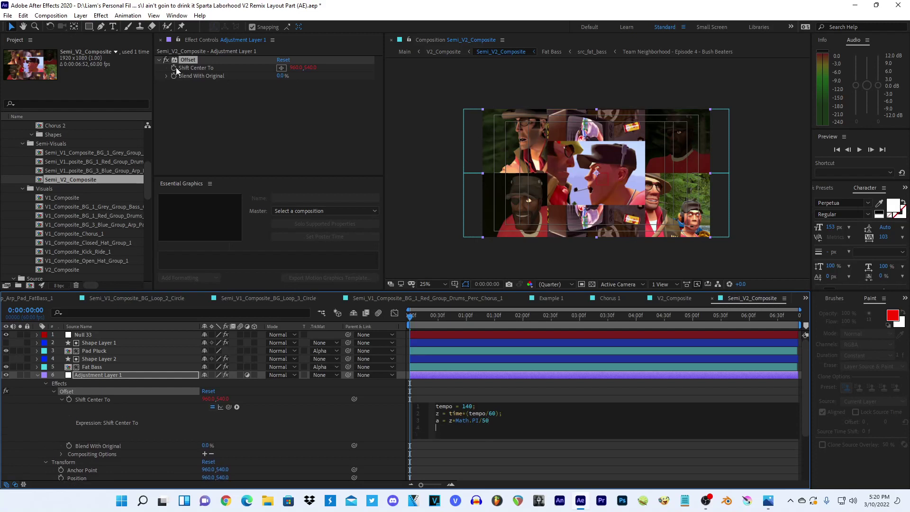
pyautogui.write('v = 9')
pyautogui.write('60*')
pyautogui.write('z')
pyautogui.press('Return')
pyautogui.press('Return')
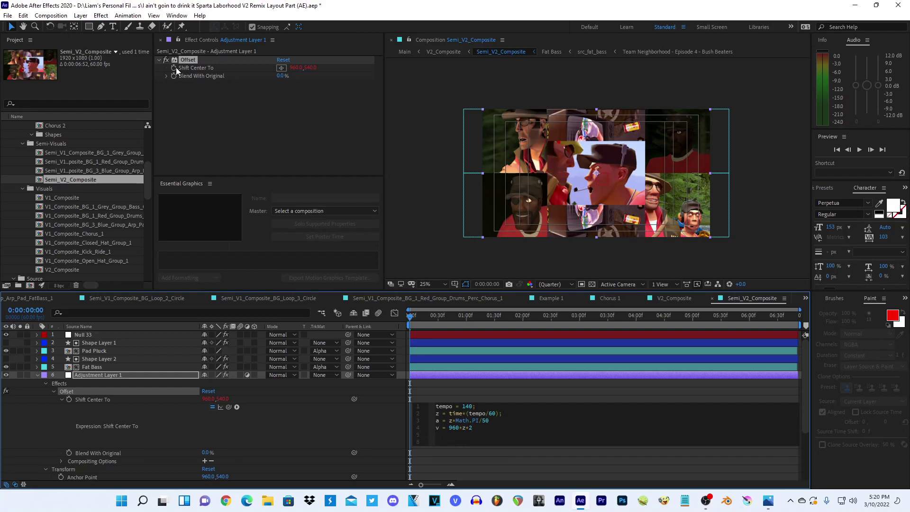
pyautogui.write('[')
pyautogui.write('v+')
pyautogui.write('value[0]')
pyautogui.write(', value[1')
pyautogui.write(';')
pyautogui.click(482, 394)
pyautogui.moveTo(493, 319); pyautogui.dragTo(505, 323)
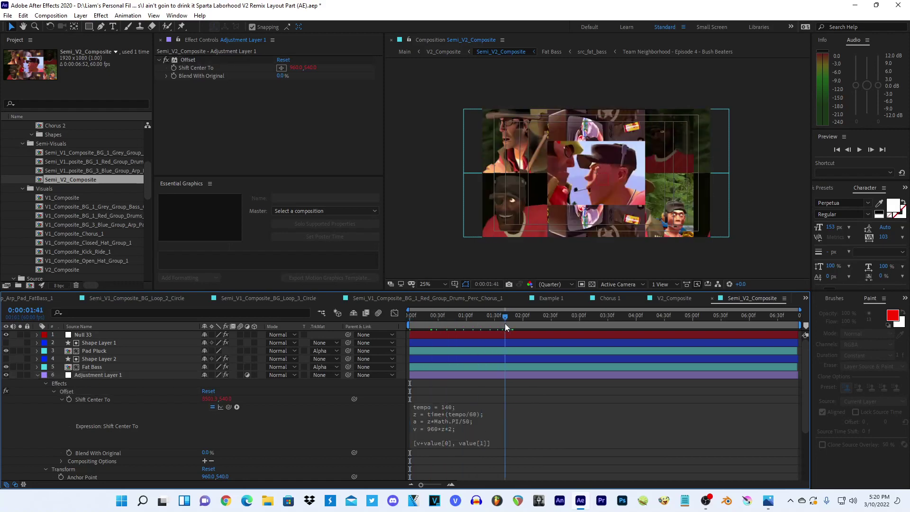
# - Change the expression's v line from 960 to 540 and preview the result
pyautogui.press('space')
pyautogui.click(475, 442)
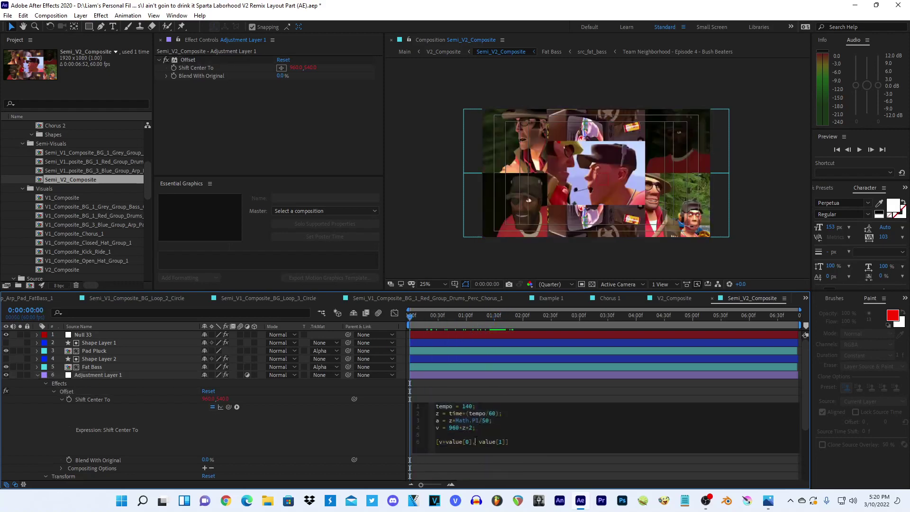
pyautogui.press('BackSpace')
pyautogui.press('BackSpace')
pyautogui.write('v+')
pyautogui.doubleClick(455, 427)
pyautogui.write('540')
pyautogui.click(508, 397)
pyautogui.click(421, 218)
pyautogui.press('space')
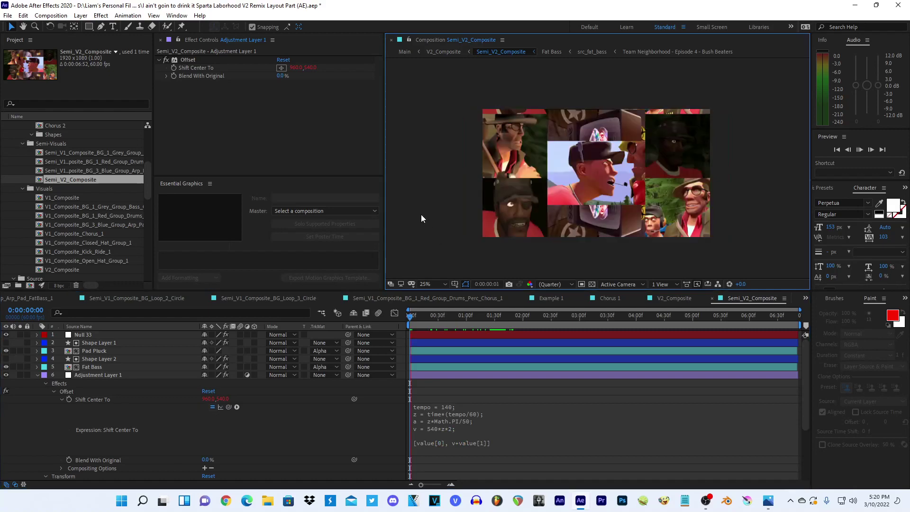
# - Trim the multipliers from the v line, previewing the scrolling tiles after each edit
pyautogui.click(485, 433)
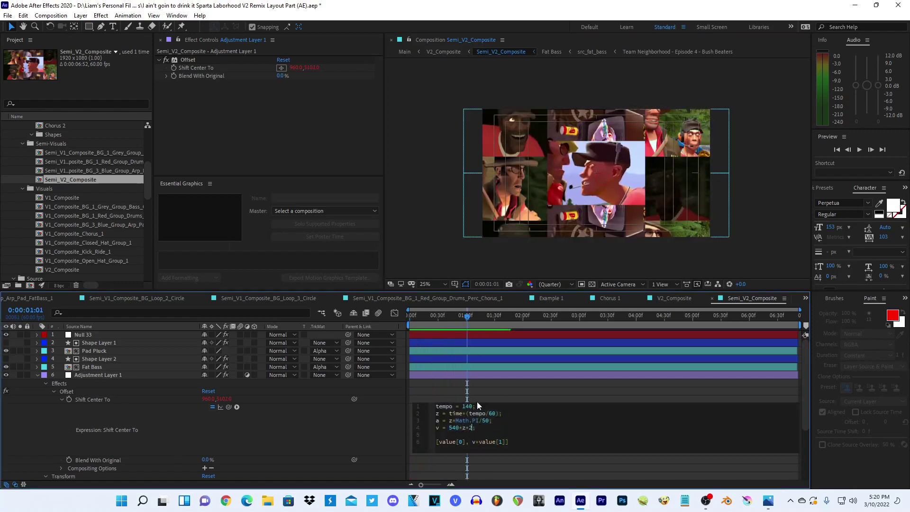
pyautogui.press('BackSpace')
pyautogui.press('BackSpace')
pyautogui.click(426, 247)
pyautogui.press('space')
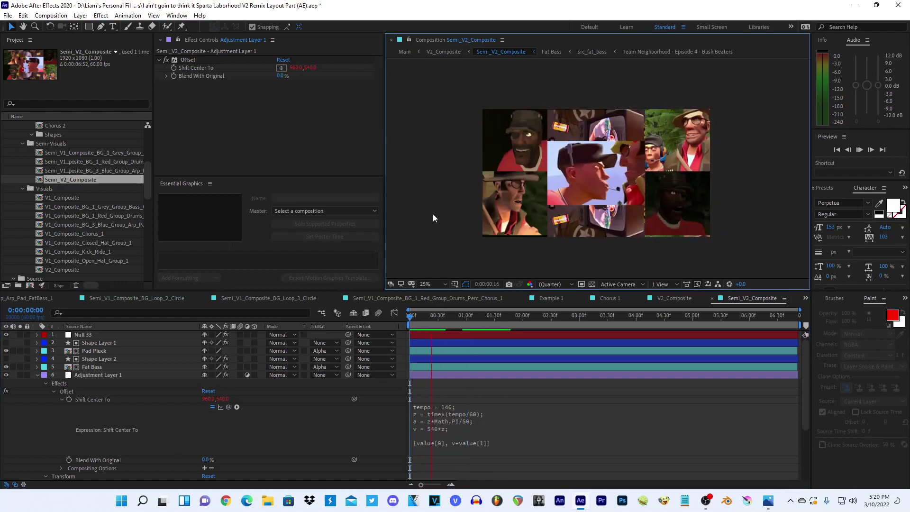
pyautogui.click(453, 428)
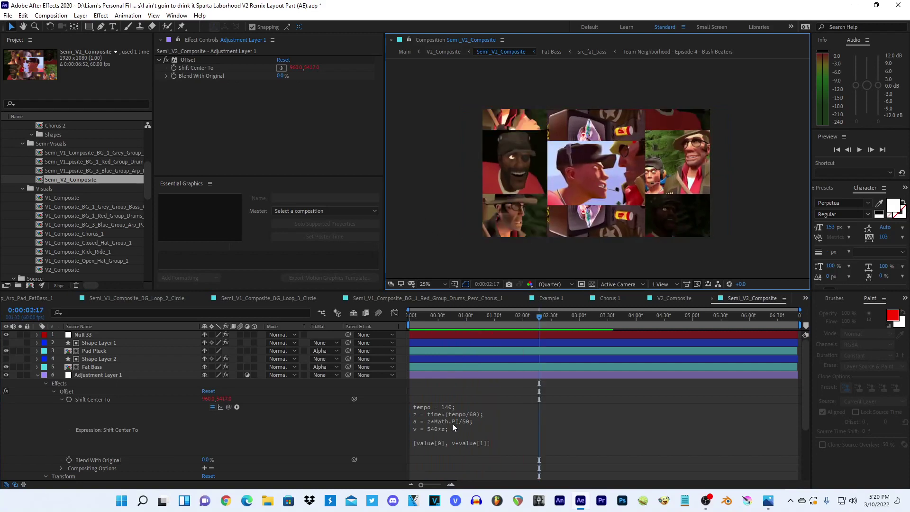
pyautogui.click(454, 427)
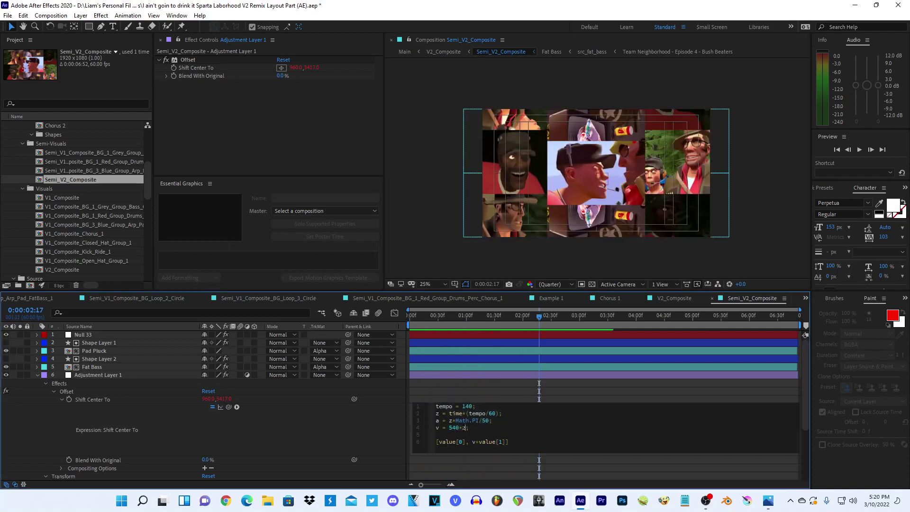
pyautogui.press('Left')
pyautogui.press('BackSpace')
pyautogui.press('BackSpace')
pyautogui.press('BackSpace')
pyautogui.press('BackSpace')
pyautogui.click(377, 431)
pyautogui.press('space')
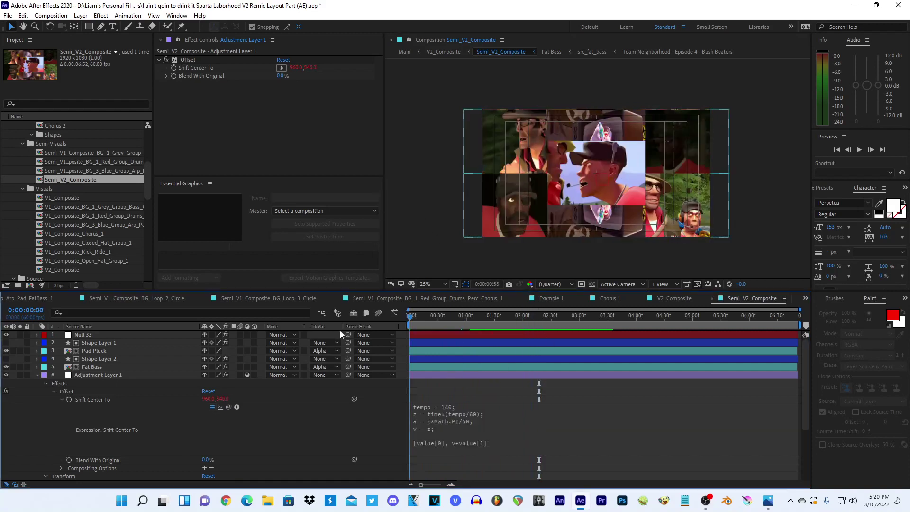
pyautogui.press('End')
# - Remove the stray slash from the angle line of the Offset expression and replay
pyautogui.click(574, 405)
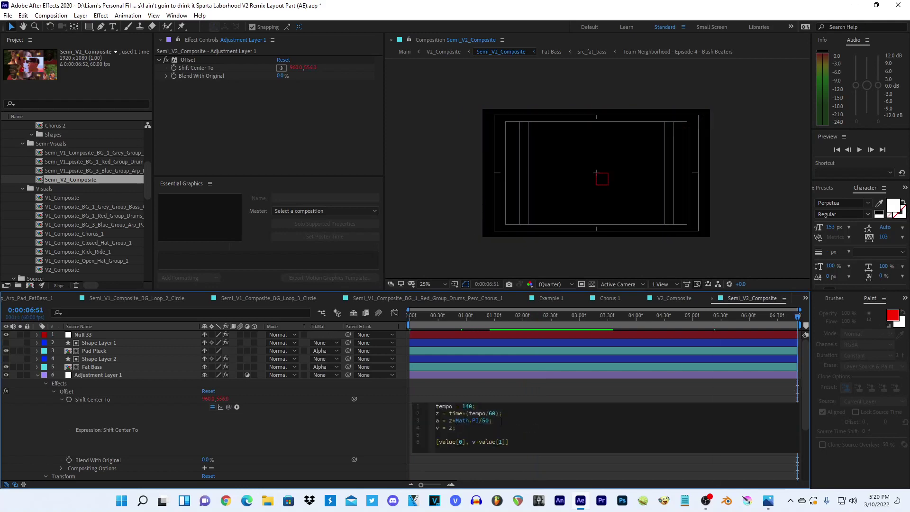
pyautogui.doubleClick(486, 420)
pyautogui.press('BackSpace')
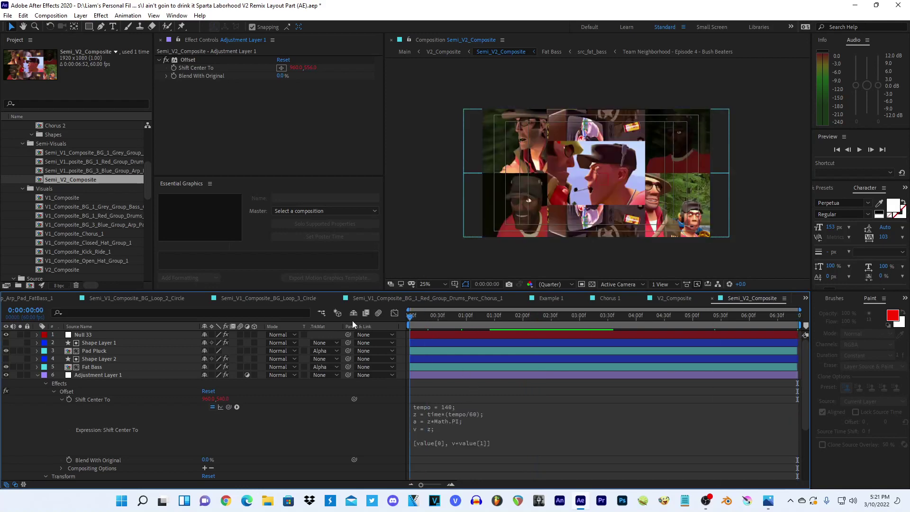
pyautogui.click(440, 230)
pyautogui.press('space')
# - Set the v line to z*540/2, check the storyboard, and replay from the start
pyautogui.click(480, 420)
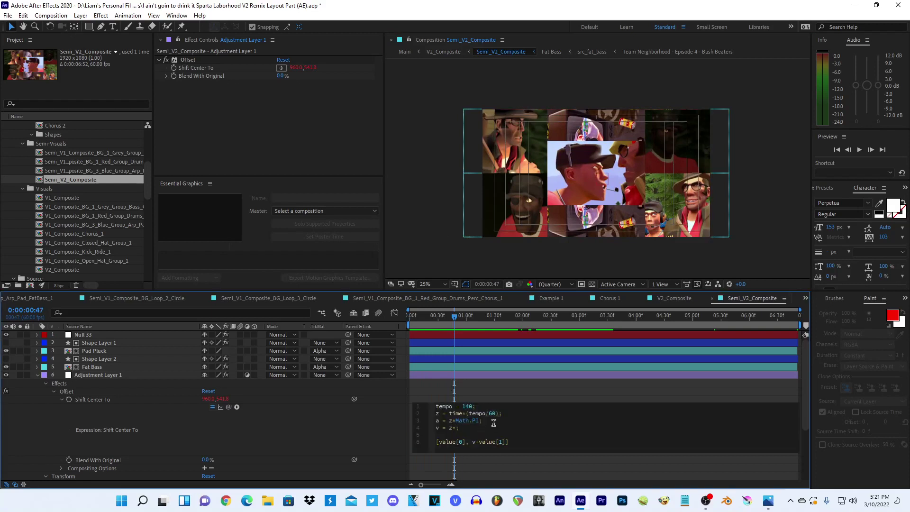
pyautogui.write('540')
pyautogui.click(487, 397)
pyautogui.click(387, 168)
pyautogui.press('space')
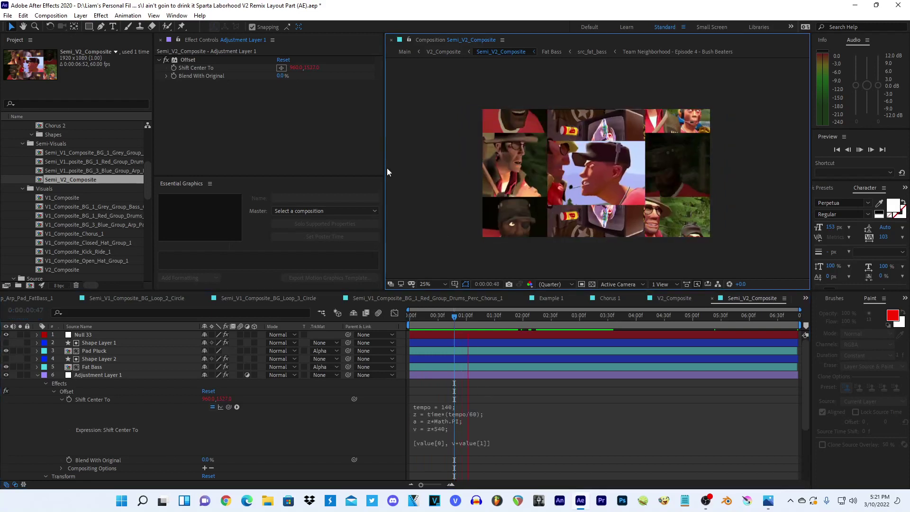
pyautogui.click(476, 428)
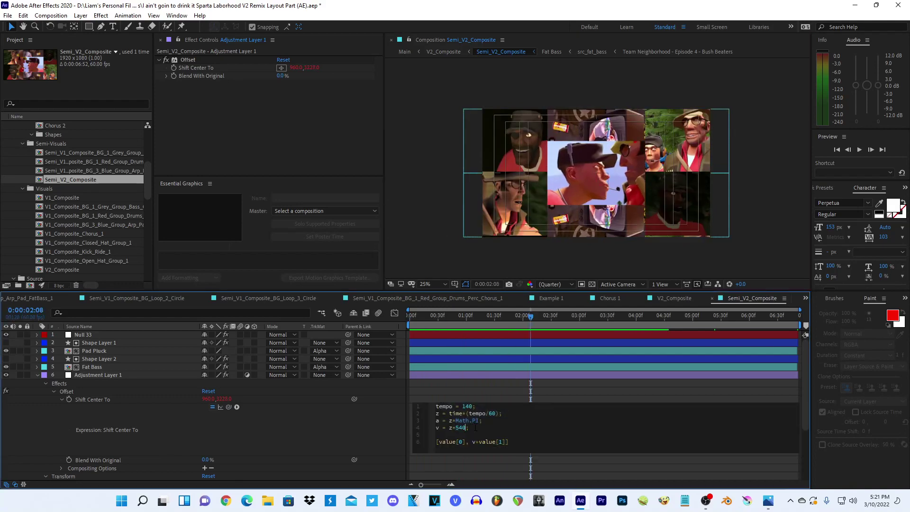
pyautogui.write('/2')
pyautogui.click(780, 476)
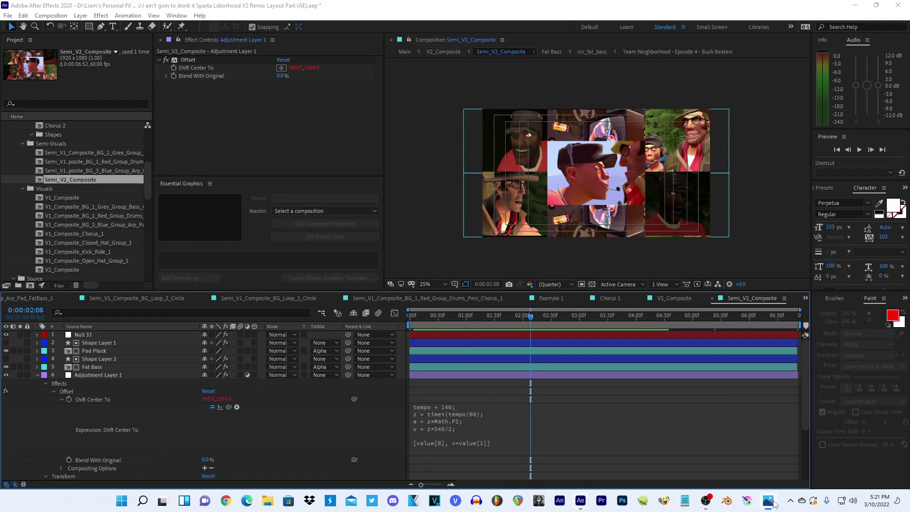
pyautogui.click(769, 501)
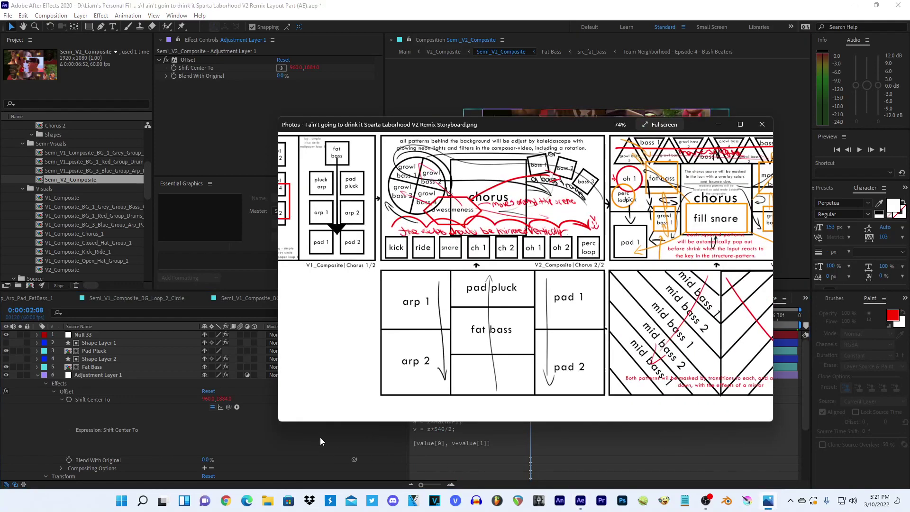
pyautogui.click(320, 437)
pyautogui.press('Home')
pyautogui.press('space')
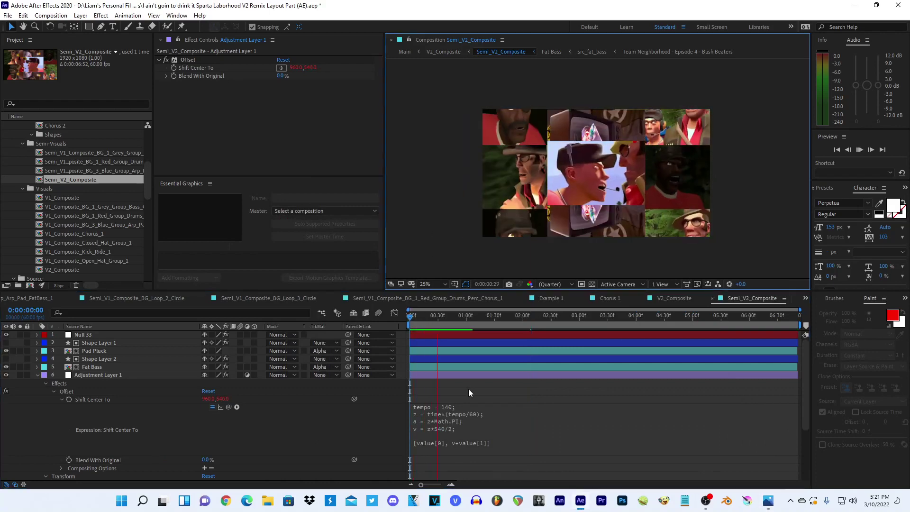
# - Change the v line divisor from 2 to 4 so it reads z*540/4, then return to the start
pyautogui.click(475, 427)
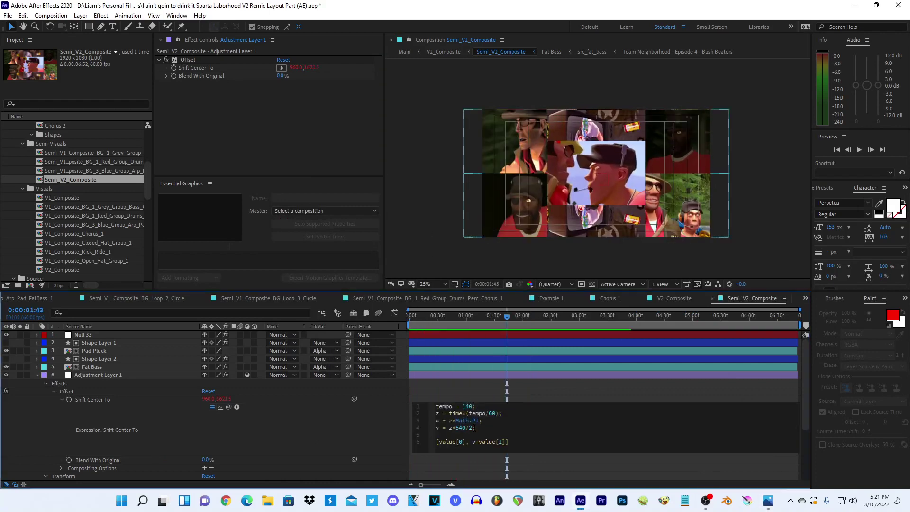
pyautogui.press('BackSpace')
pyautogui.write('4')
pyautogui.click(467, 337)
pyautogui.press('Home')
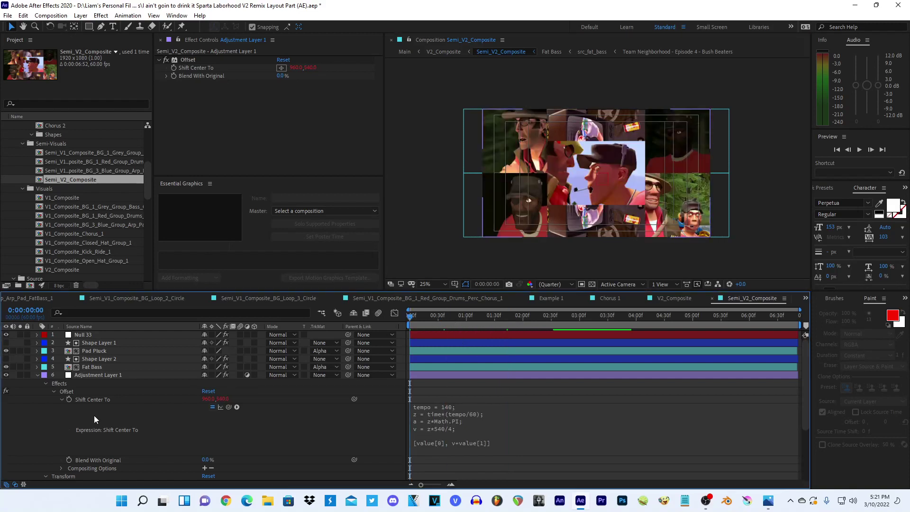
# - Click through Adjustment Layer 1 and Shape Layer 1, ending with Null 33 selected
pyautogui.click(96, 375)
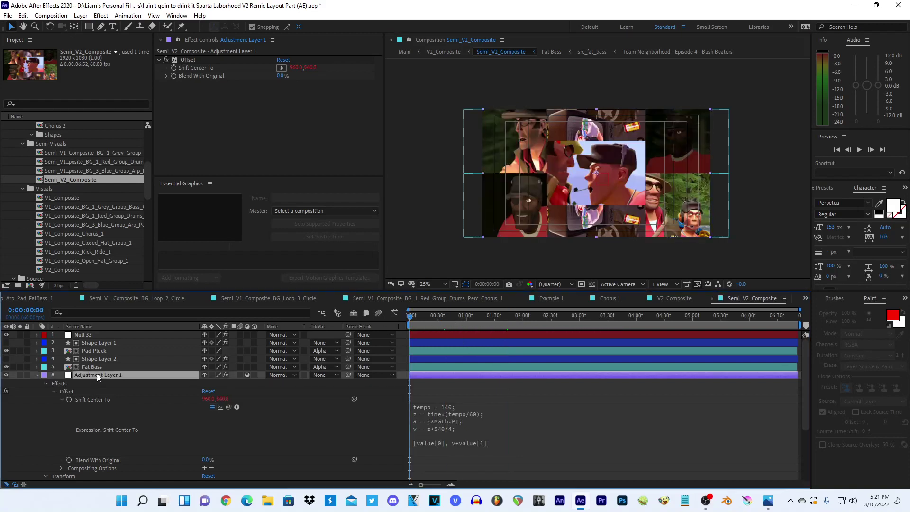
pyautogui.click(95, 337)
pyautogui.click(99, 374)
pyautogui.click(118, 340)
pyautogui.click(116, 335)
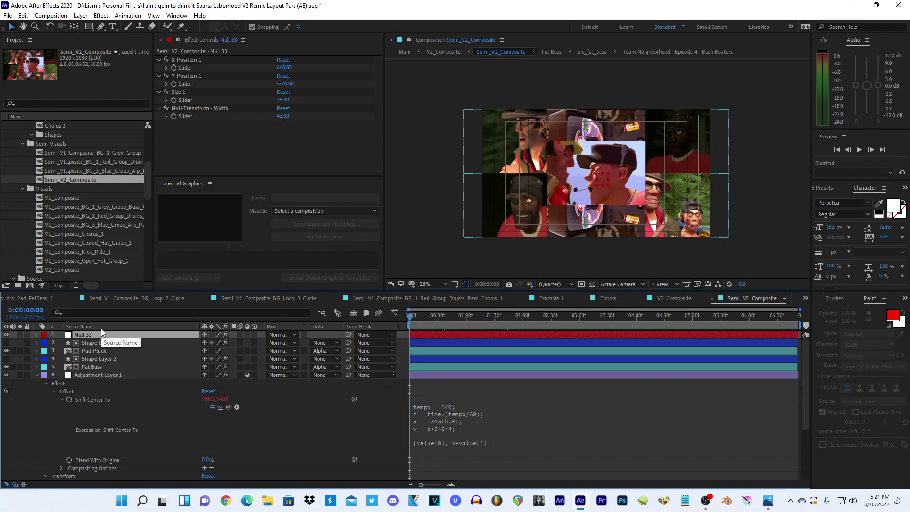
# - Create Adjustment Layer 2 and narrow its horizontal scale to 44%
pyautogui.hotkey('ctrl', 'alt', 'y')
pyautogui.hotkey('ctrl', 'space')
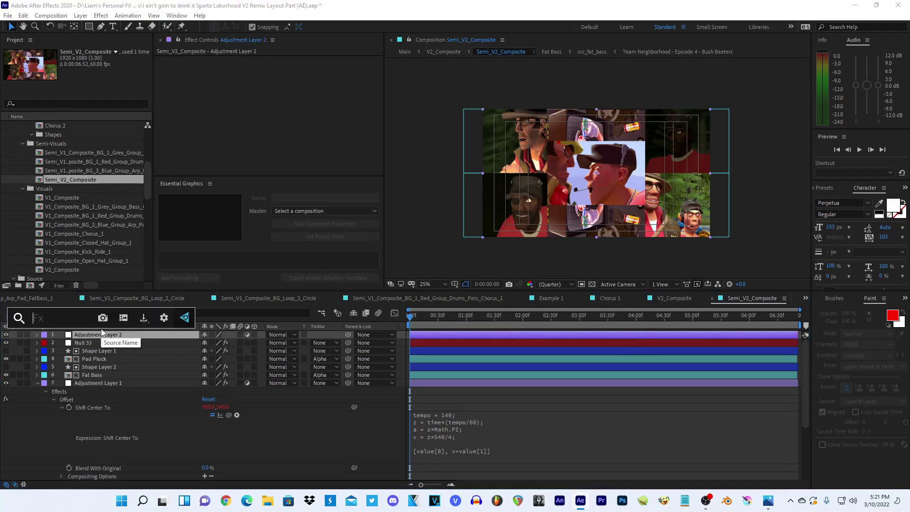
pyautogui.press('Escape')
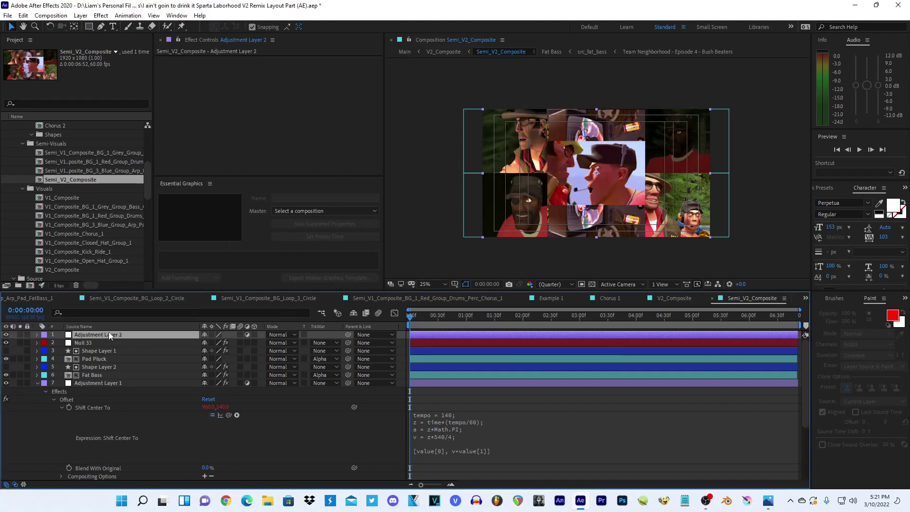
pyautogui.press('s')
pyautogui.moveTo(217, 342); pyautogui.dragTo(196, 350)
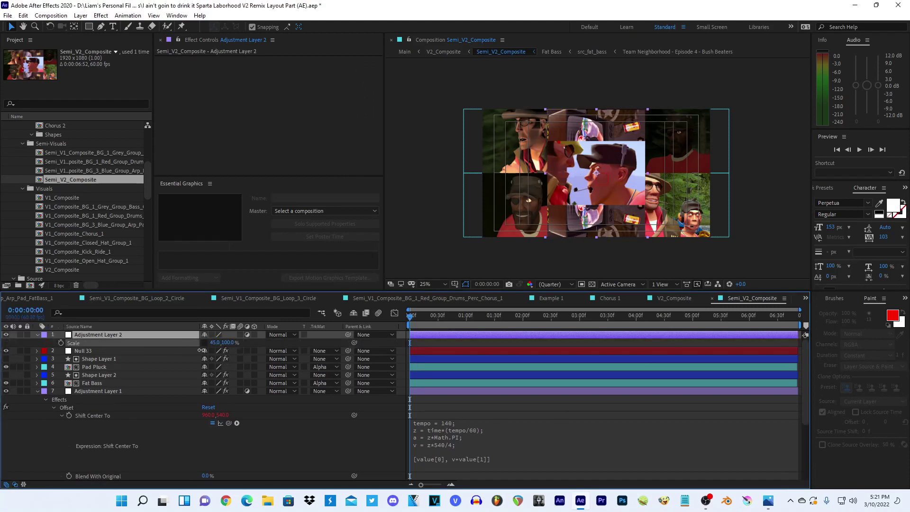
pyautogui.moveTo(203, 350); pyautogui.dragTo(181, 354)
pyautogui.click(120, 358)
pyautogui.click(112, 334)
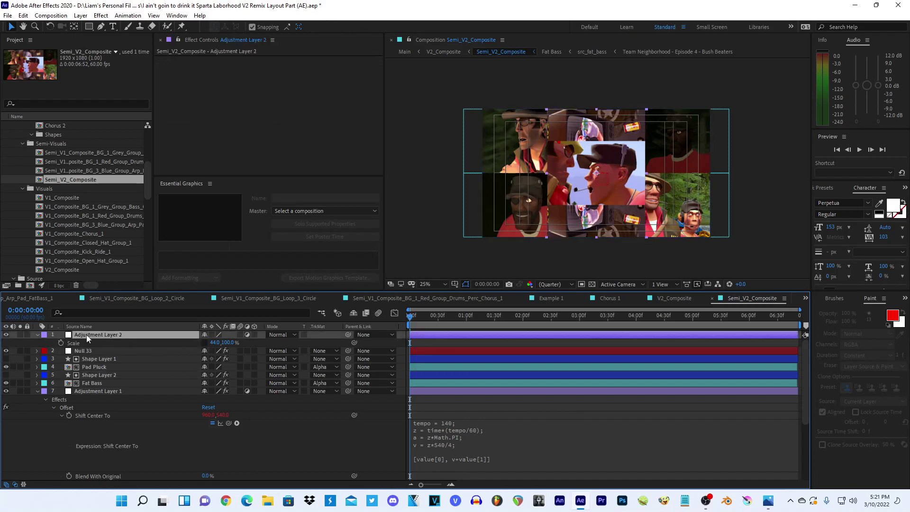
# - Link Adjustment Layer 2's Scale width to Null 33's width slider, keeping value[1] for height
pyautogui.keyDown('alt'); pyautogui.click(61, 343); pyautogui.keyUp('alt')
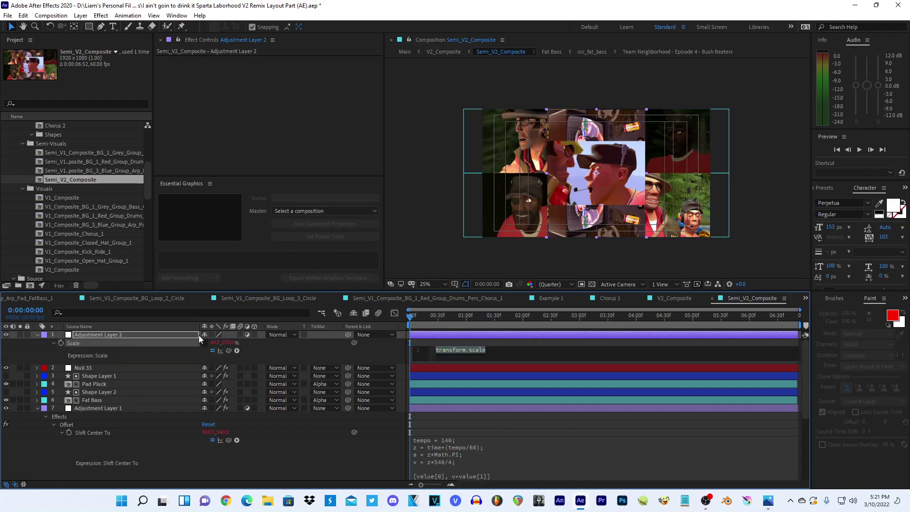
pyautogui.click(93, 368)
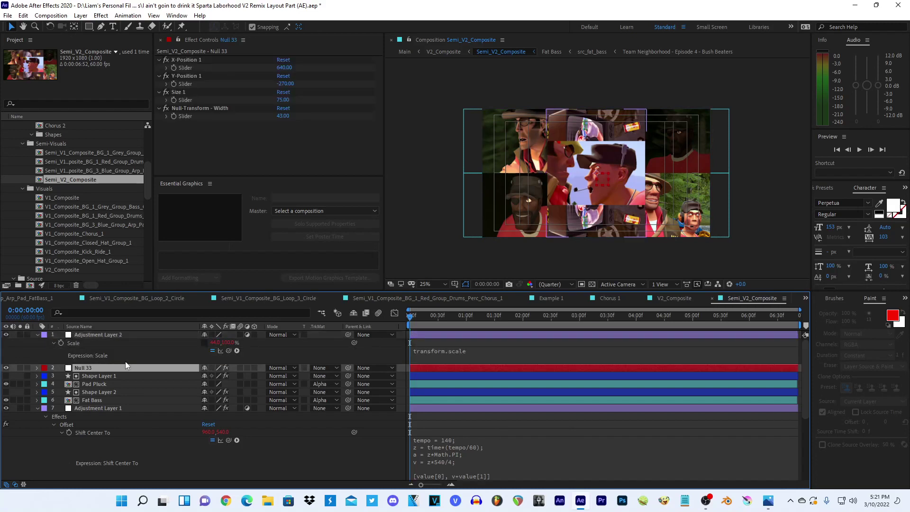
pyautogui.press('s')
pyautogui.press('s')
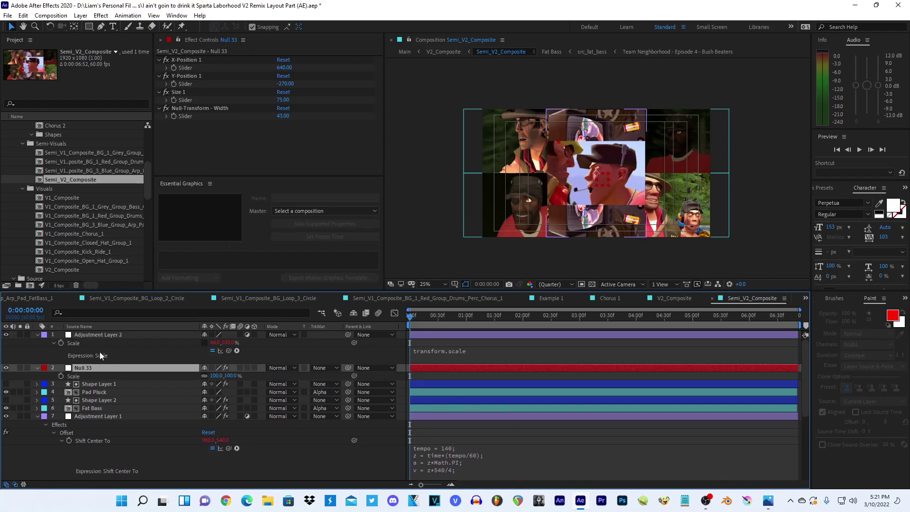
pyautogui.click(191, 113)
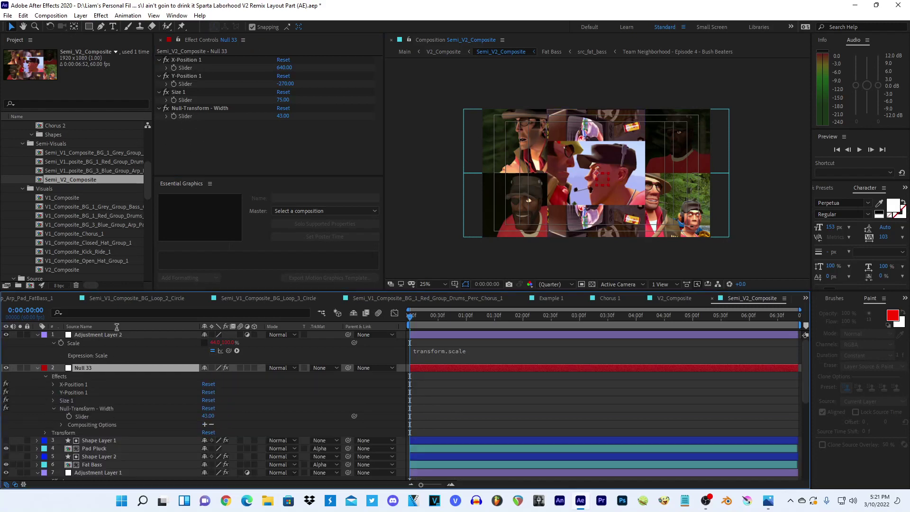
pyautogui.click(107, 338)
pyautogui.moveTo(354, 343); pyautogui.dragTo(208, 416)
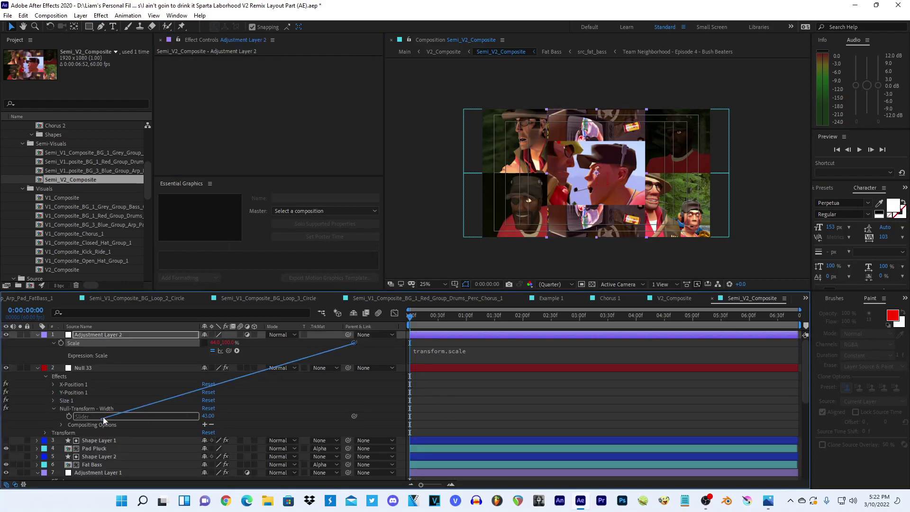
pyautogui.write('[temp, value')
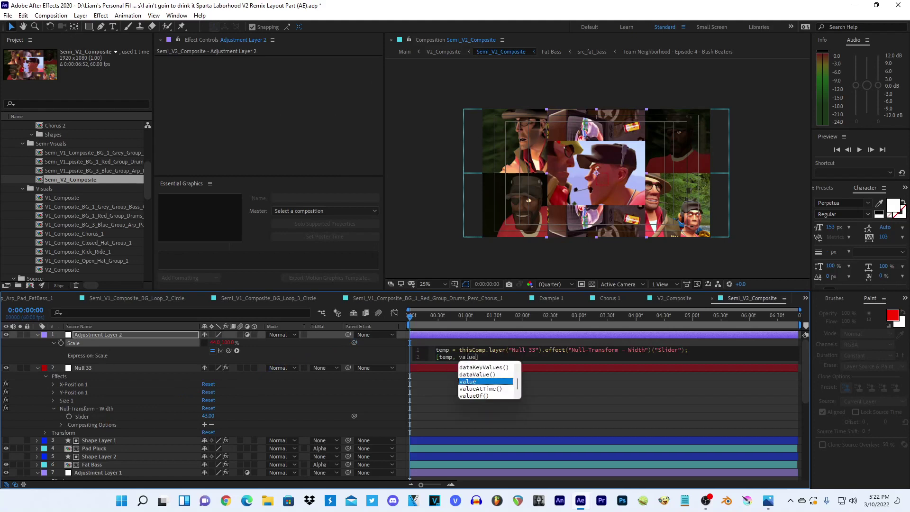
pyautogui.write('[1]')
pyautogui.click(456, 413)
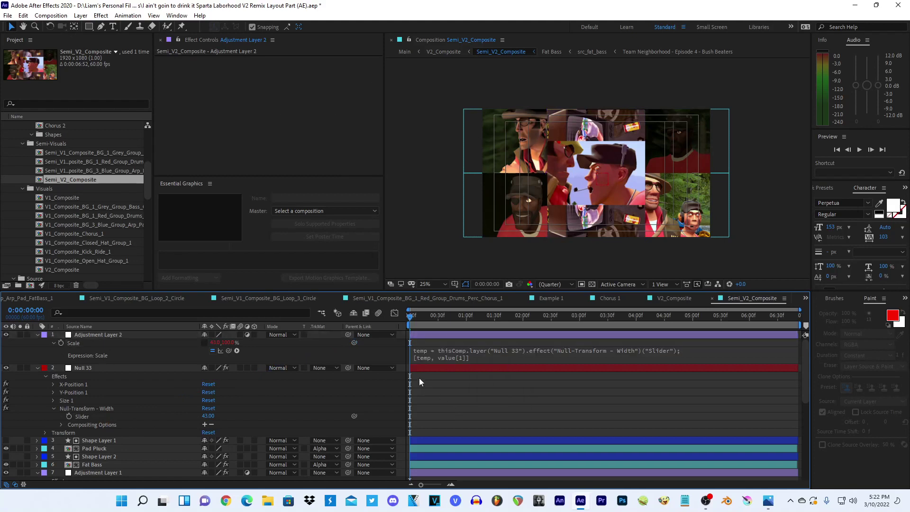
pyautogui.click(38, 334)
pyautogui.click(38, 343)
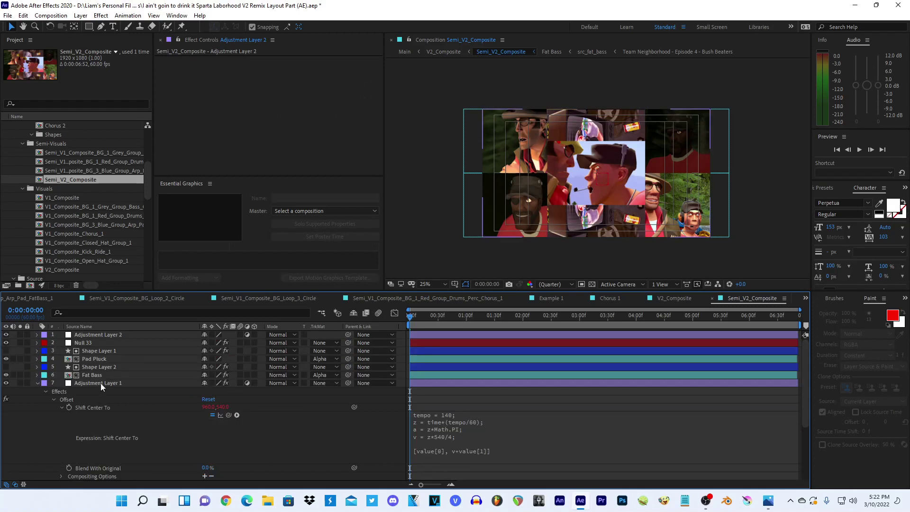
# - Copy Adjustment Layer 1's Offset onto Adjustment Layer 2 and negate its expression to -z*540/4
pyautogui.click(101, 383)
pyautogui.click(181, 59)
pyautogui.click(81, 335)
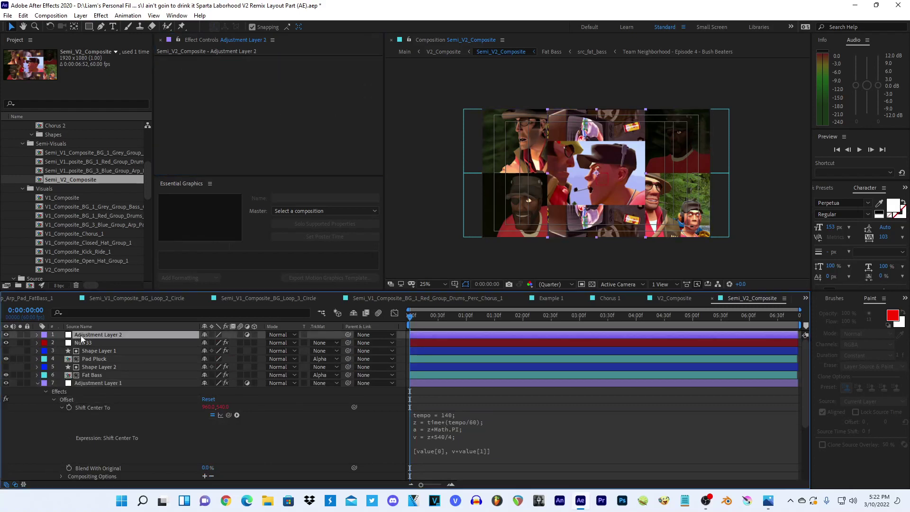
pyautogui.hotkey('ctrl', 'v')
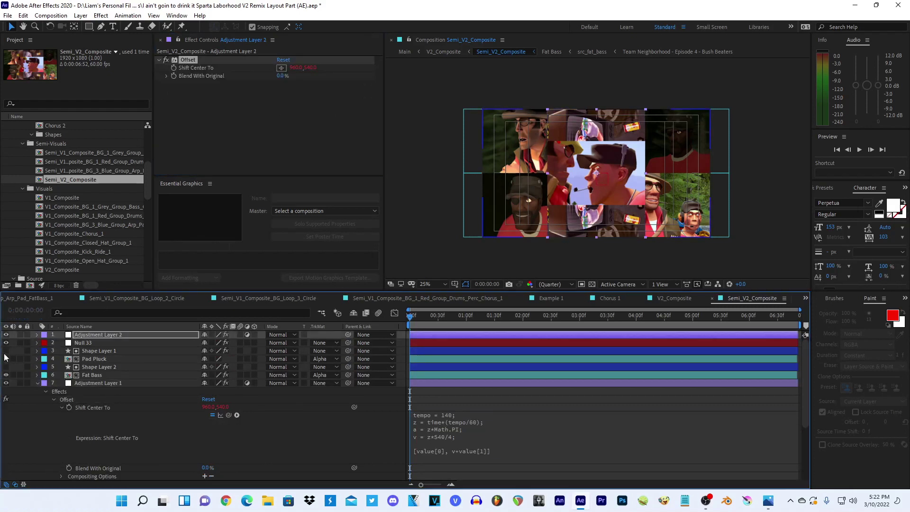
pyautogui.hotkey('ctrl', 'Right')
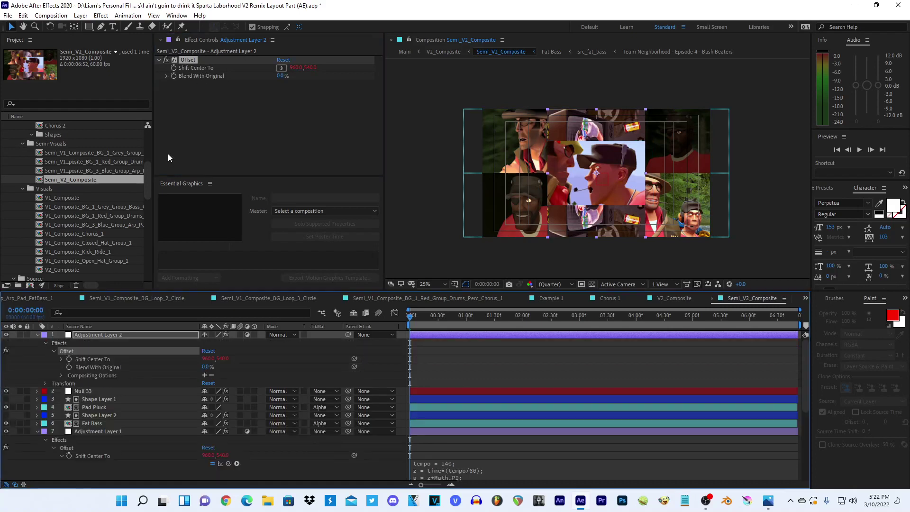
pyautogui.click(62, 359)
pyautogui.click(454, 373)
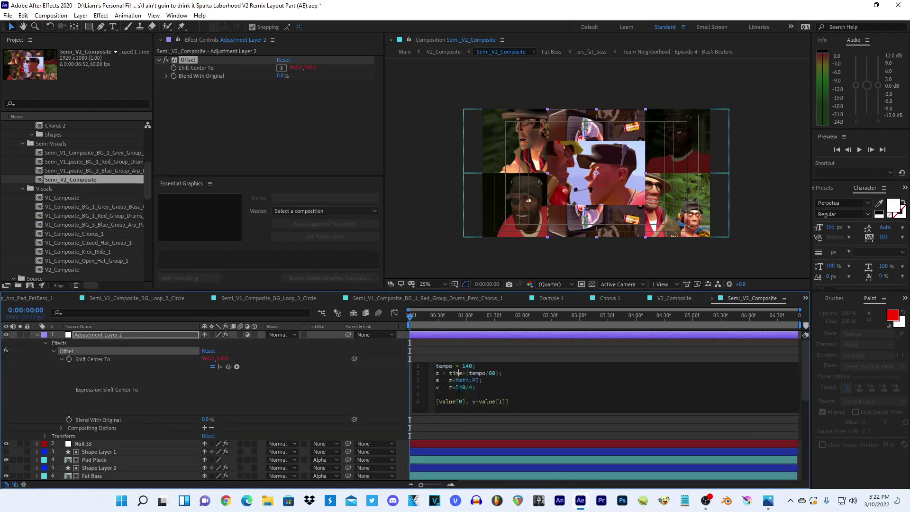
pyautogui.write('-')
pyautogui.click(499, 349)
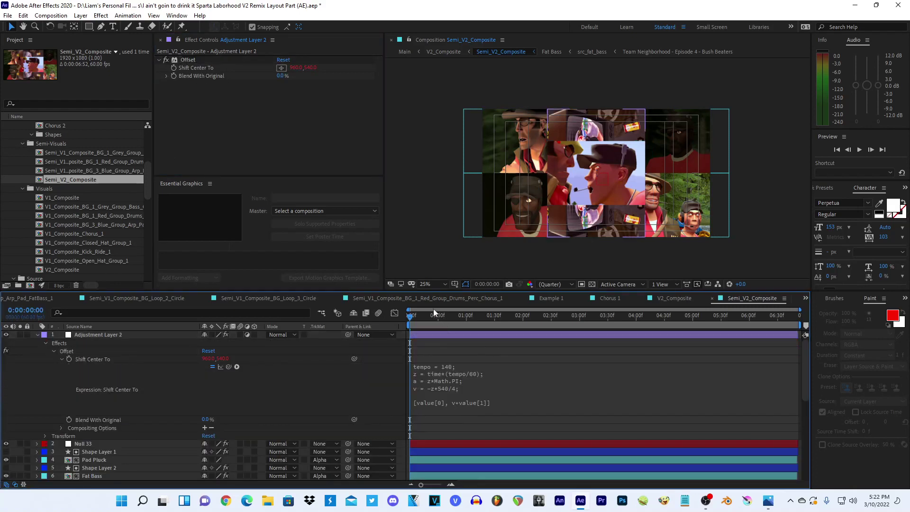
pyautogui.click(436, 215)
# - Preview the composite, stop at 0:00:01:16 and select the Pad Pluck layer
pyautogui.press('space')
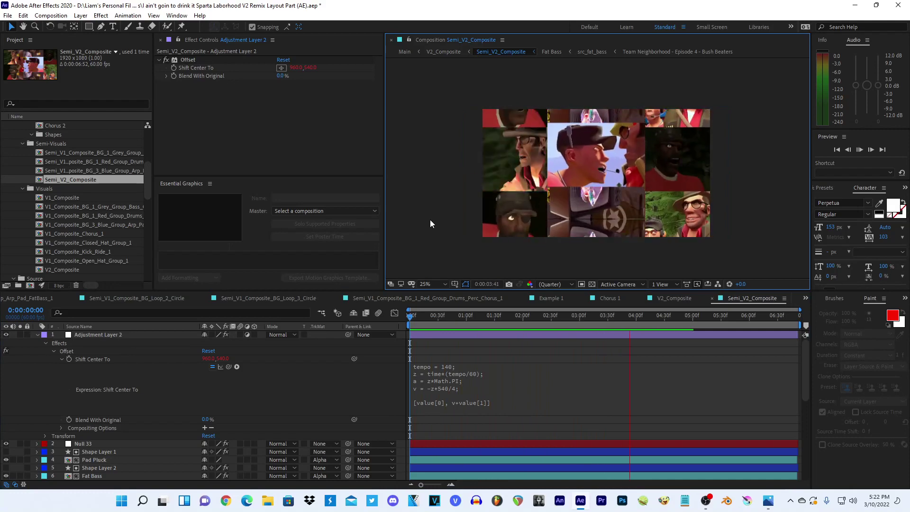
pyautogui.press('space')
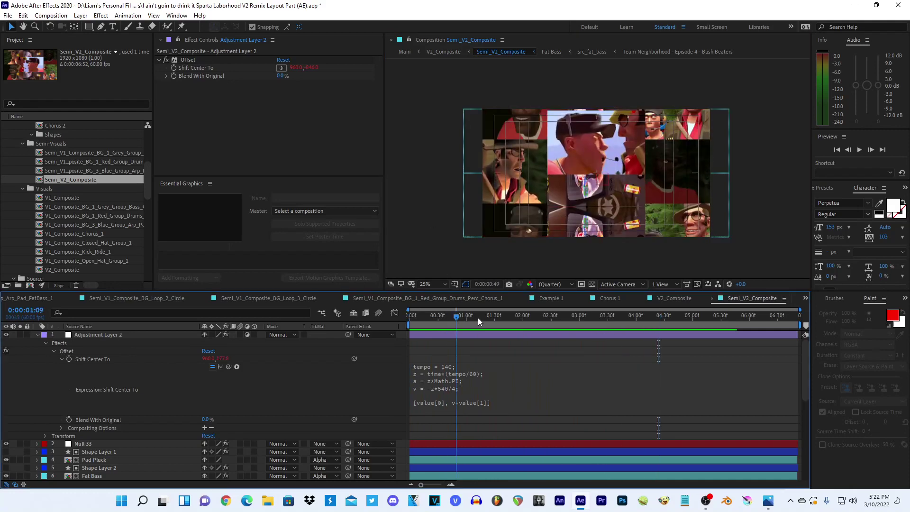
pyautogui.moveTo(446, 318); pyautogui.dragTo(481, 318)
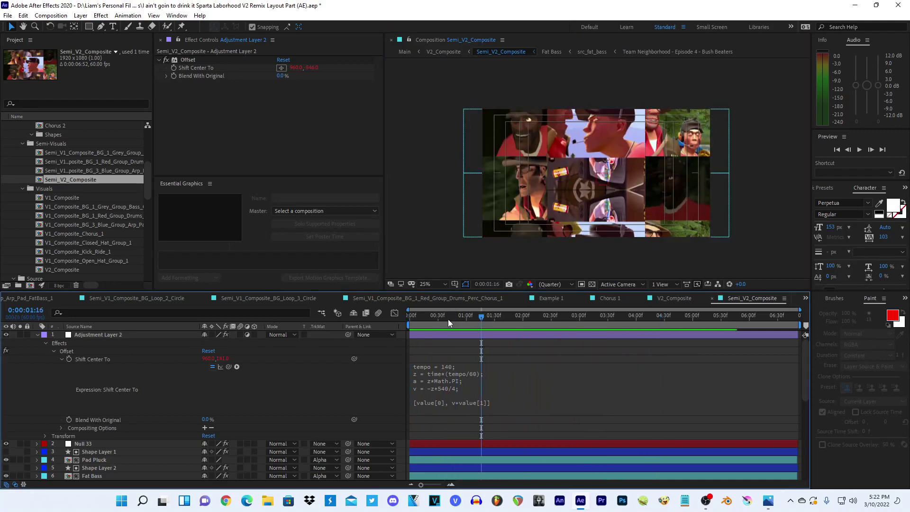
pyautogui.click(100, 337)
pyautogui.scroll(-3, 90, 394)
pyautogui.click(96, 411)
# - On the Fat Bass layer, move Transform 2's position down to Y 597
pyautogui.click(95, 424)
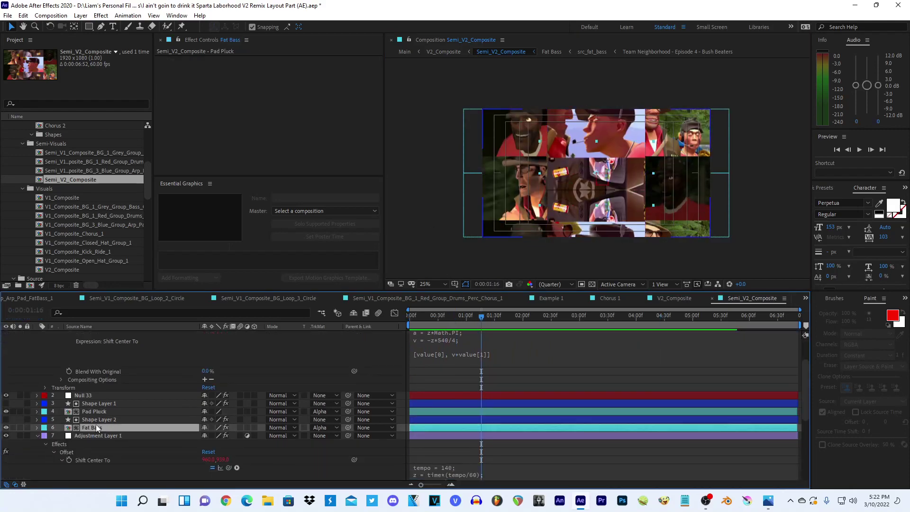
pyautogui.click(176, 88)
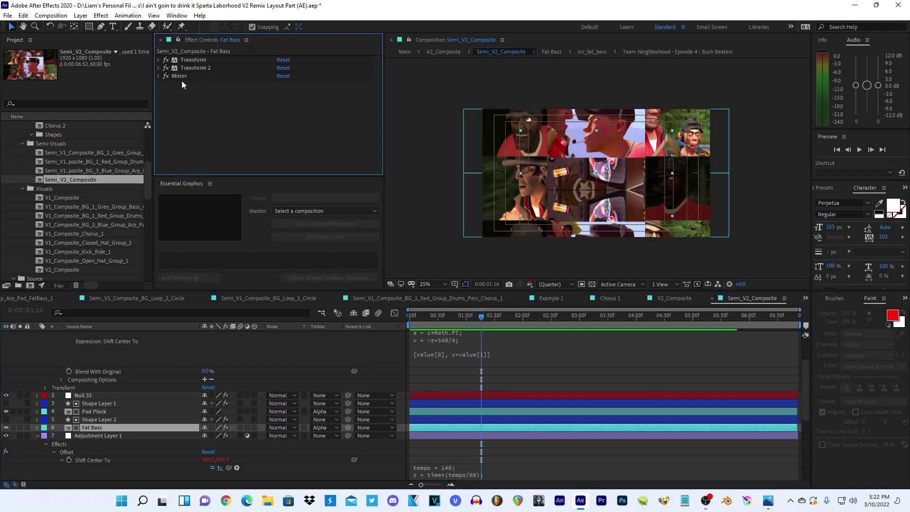
pyautogui.click(183, 79)
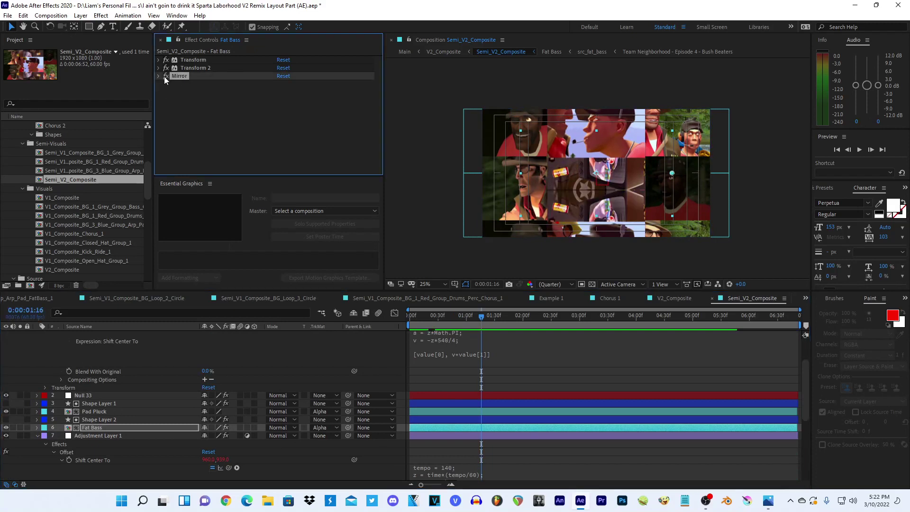
pyautogui.click(159, 76)
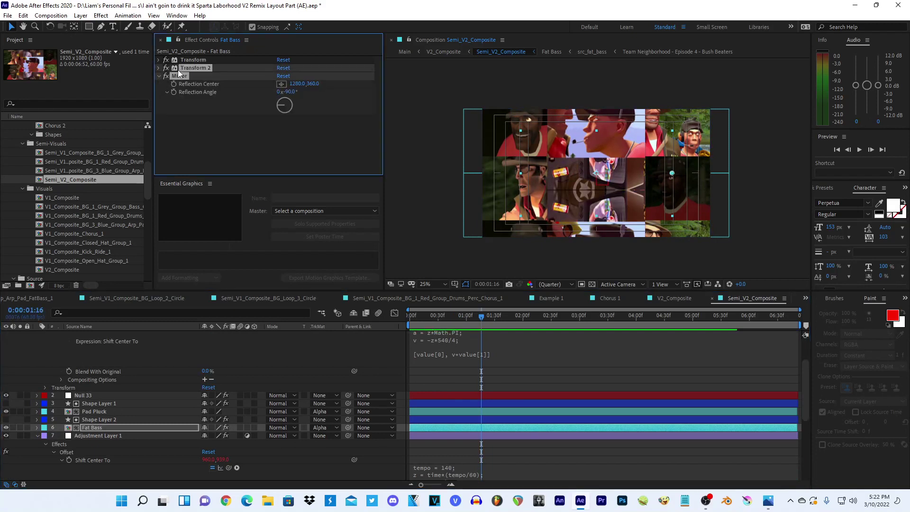
pyautogui.click(158, 68)
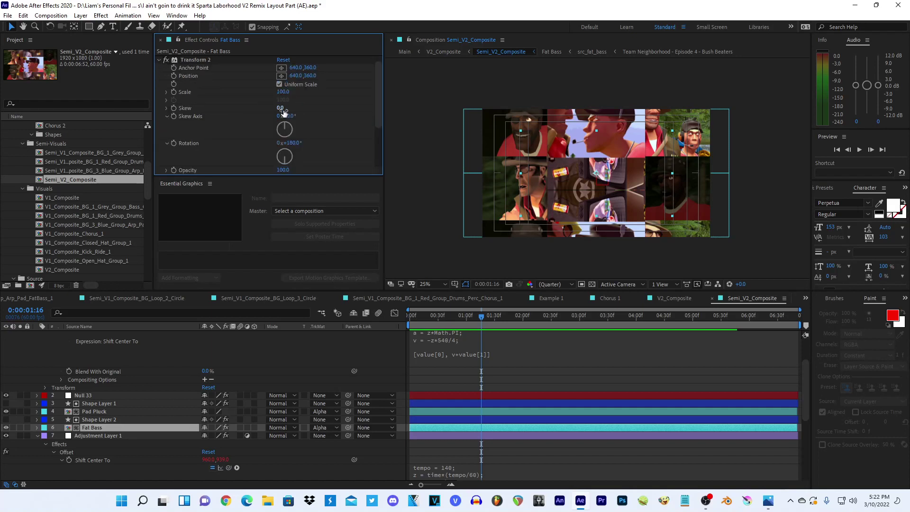
pyautogui.moveTo(310, 75)
pyautogui.mouseDown()
pyautogui.moveTo(438, 80)
pyautogui.moveTo(408, 86)
pyautogui.mouseUp()
pyautogui.scroll(-3, 218, 119)
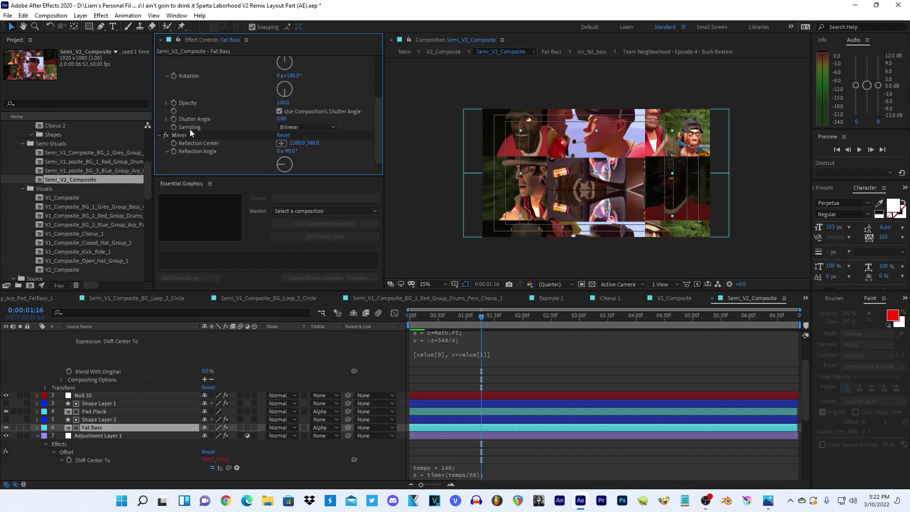
pyautogui.scroll(5, 243, 116)
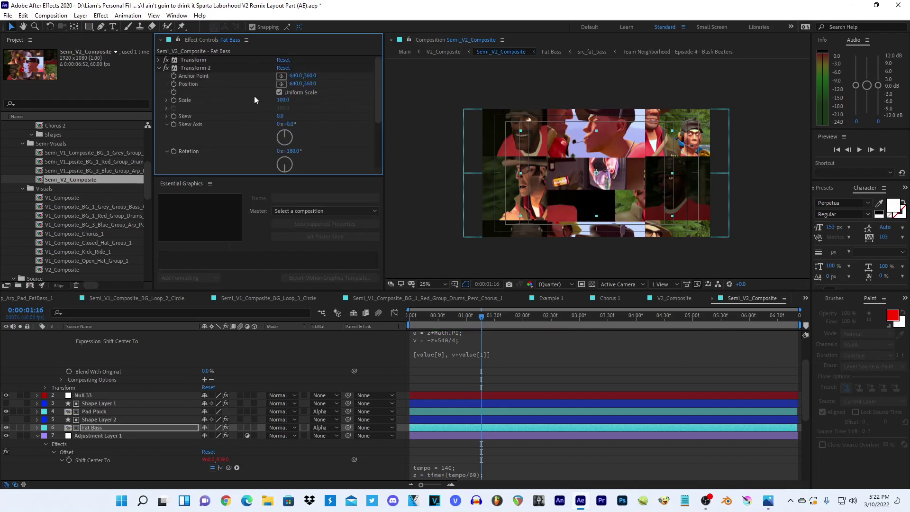
pyautogui.click(162, 69)
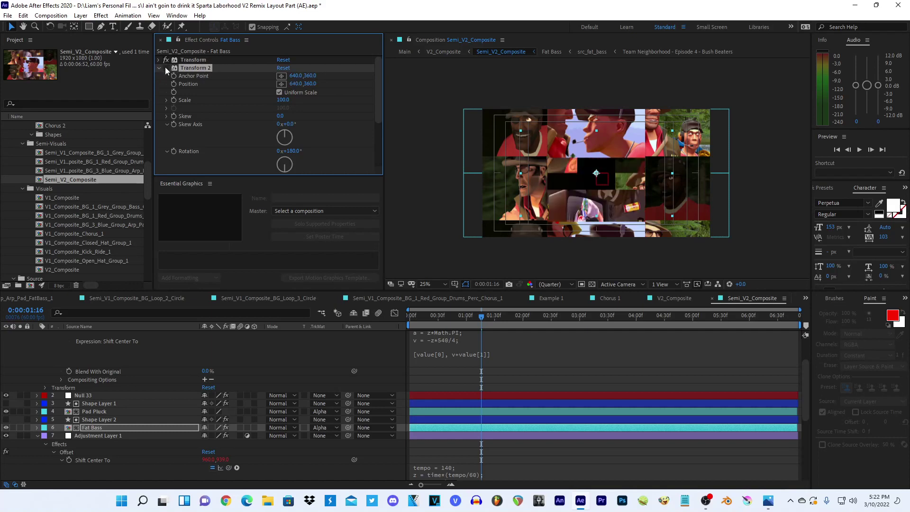
pyautogui.click(194, 60)
# - Raise the first Transform's position Y to -43, compare Mirror off and on, and preview
pyautogui.click(161, 60)
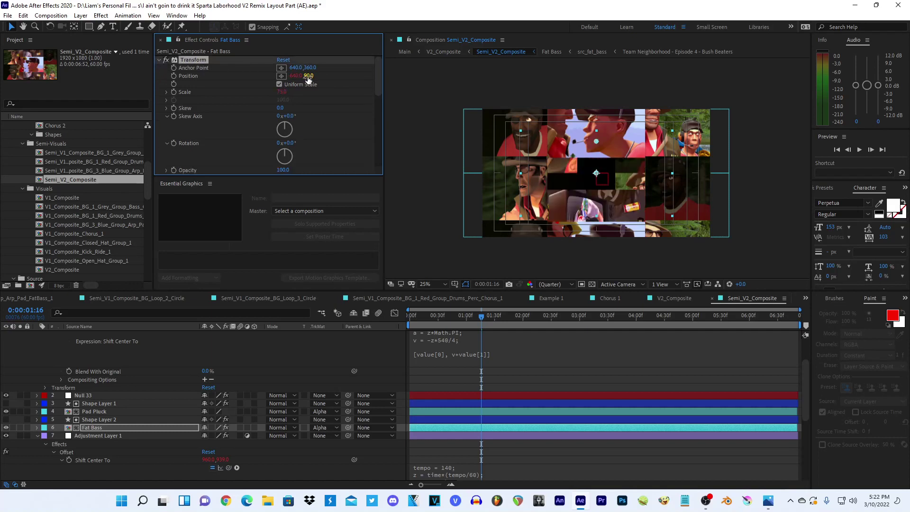
pyautogui.moveTo(308, 78); pyautogui.dragTo(239, 83)
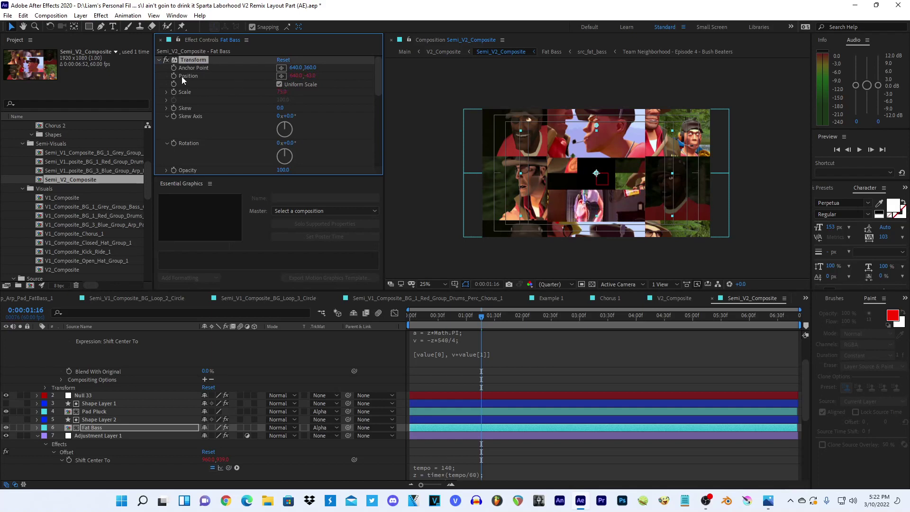
pyautogui.click(159, 59)
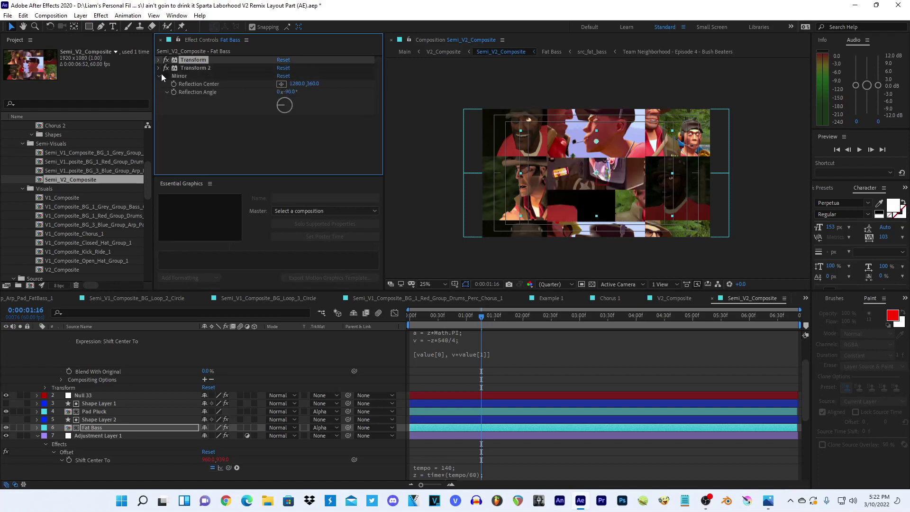
pyautogui.click(166, 76)
pyautogui.click(166, 76)
pyautogui.click(166, 75)
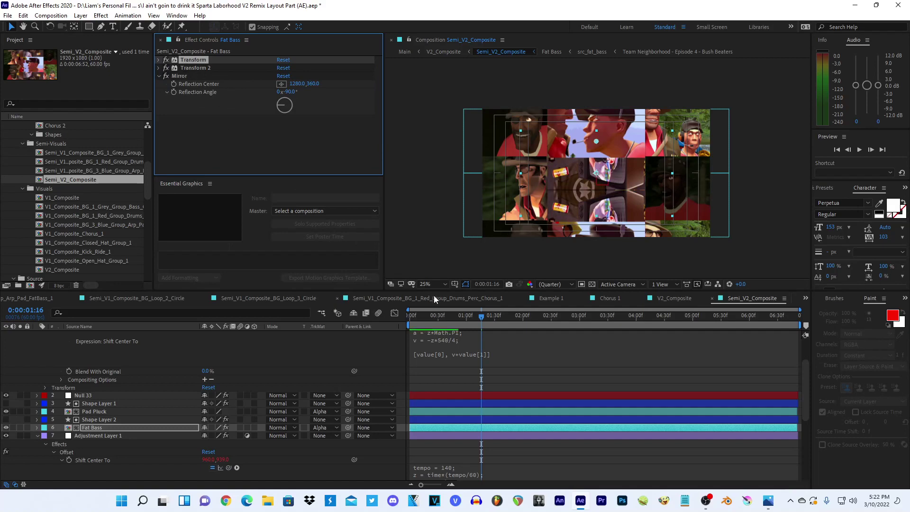
pyautogui.press('space')
pyautogui.click(426, 246)
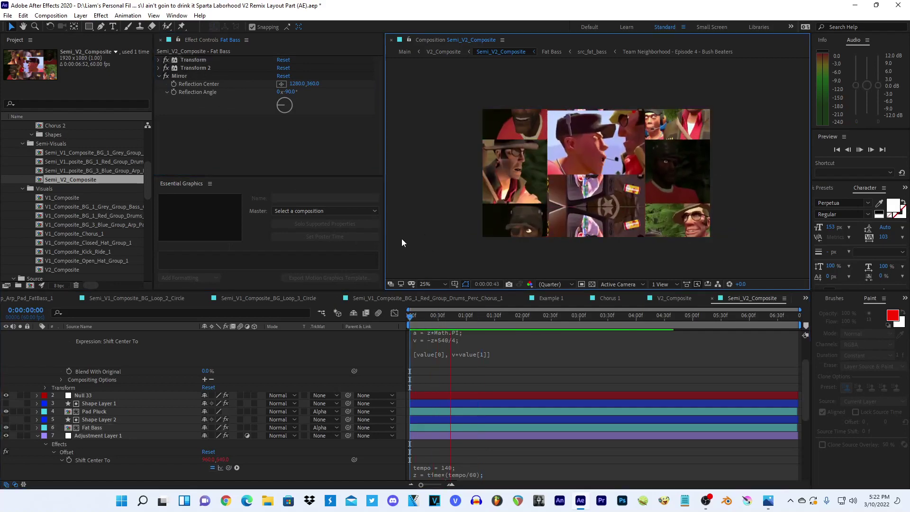
pyautogui.scroll(3, 62, 360)
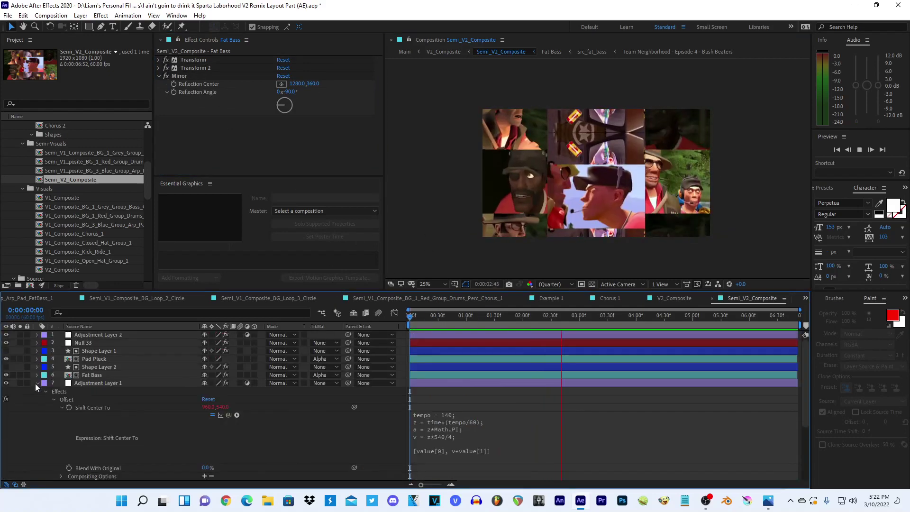
# - Go to the parent V2_Composite, solo Semi_V2_Composite and preview playback
pyautogui.click(36, 383)
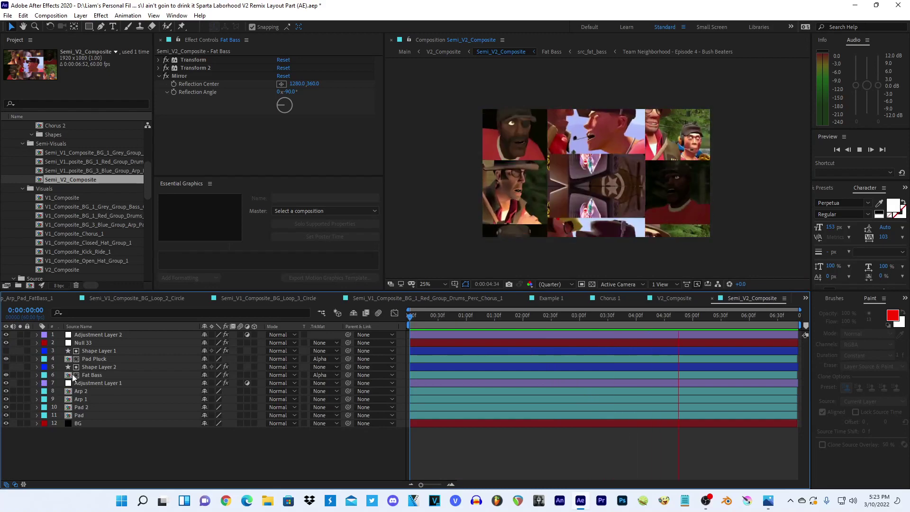
pyautogui.press('space')
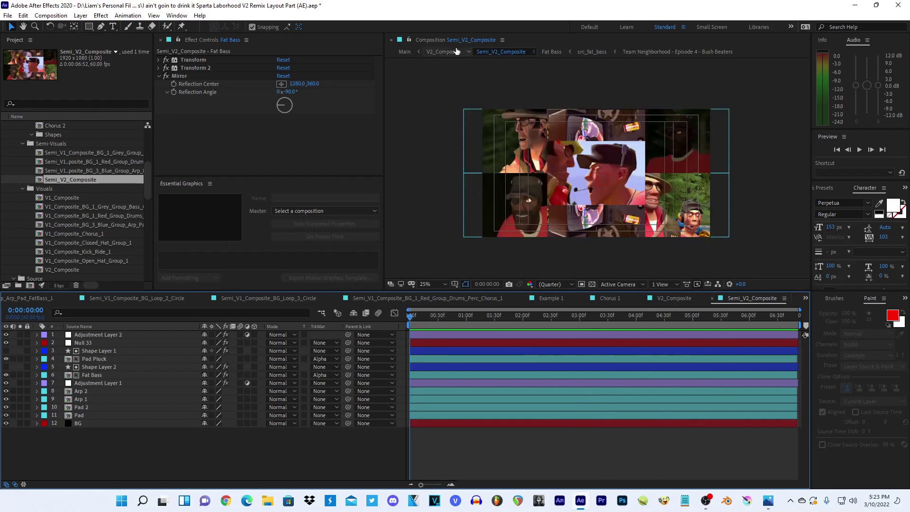
pyautogui.click(457, 52)
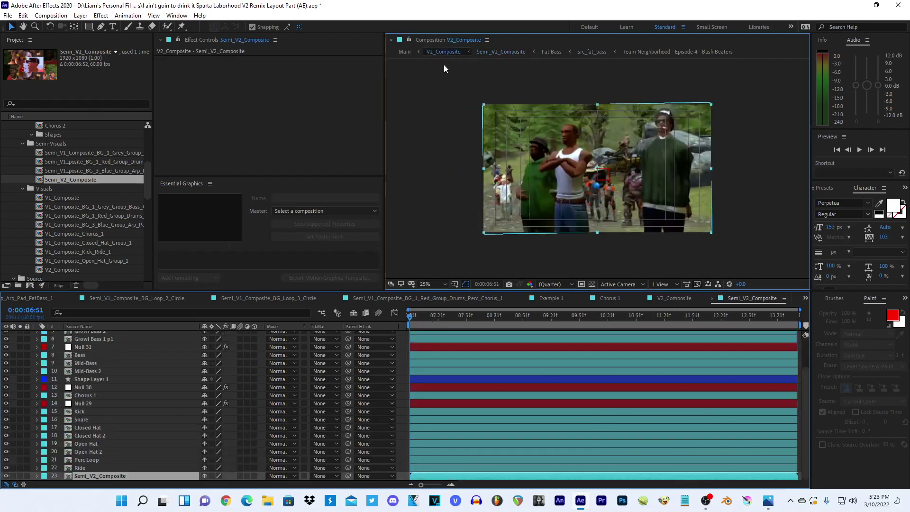
pyautogui.click(20, 476)
pyautogui.click(449, 209)
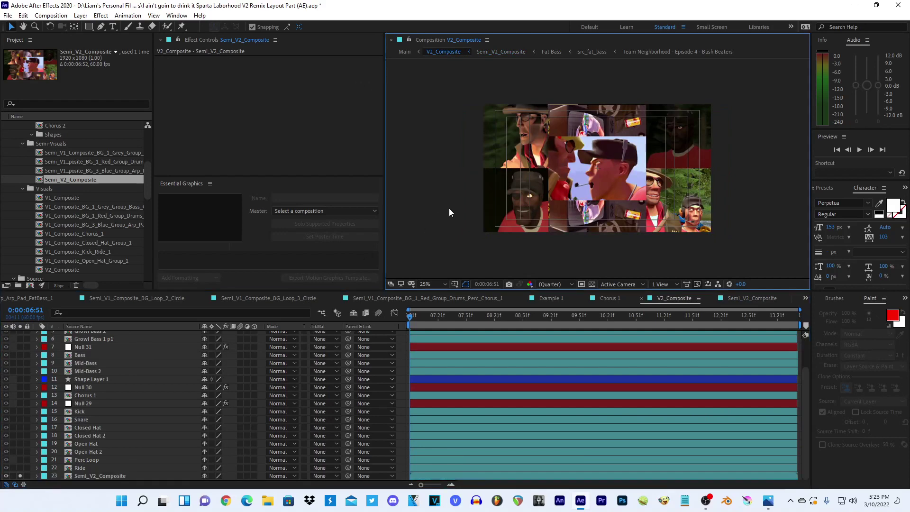
pyautogui.press('space')
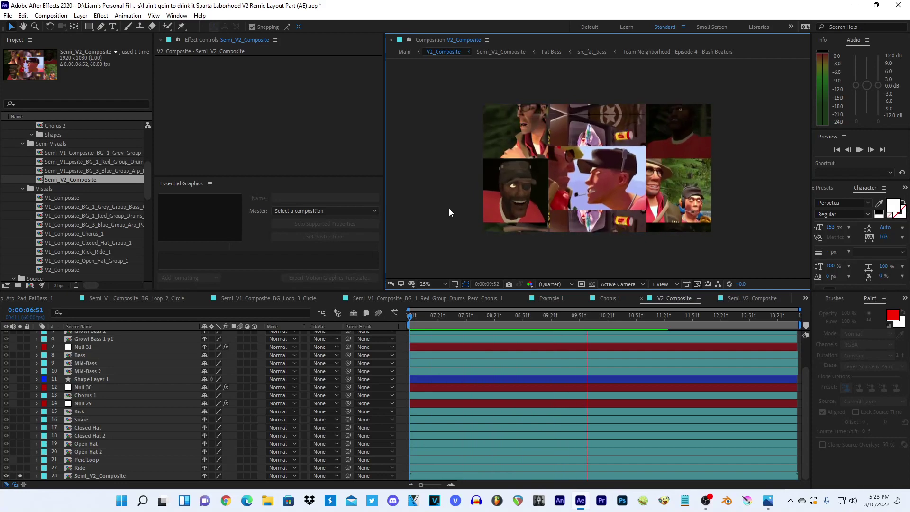
# - Check the storyboard image, then return to After Effects and start a quick effect search
pyautogui.click(645, 402)
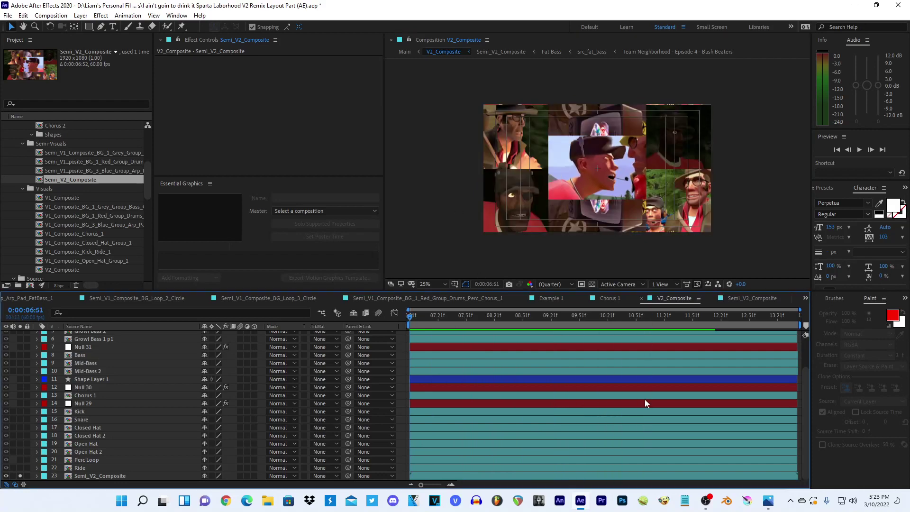
pyautogui.hotkey('alt', 'Tab')
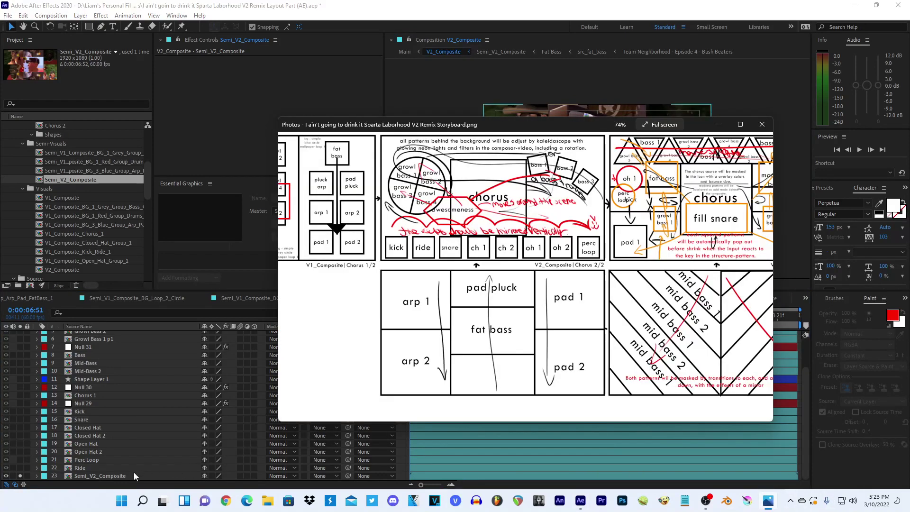
pyautogui.click(134, 473)
pyautogui.hotkey('ctrl', 'space')
# - Apply S_Kaleido from the 'kal' search and set Z Dist to 1
pyautogui.write('kal')
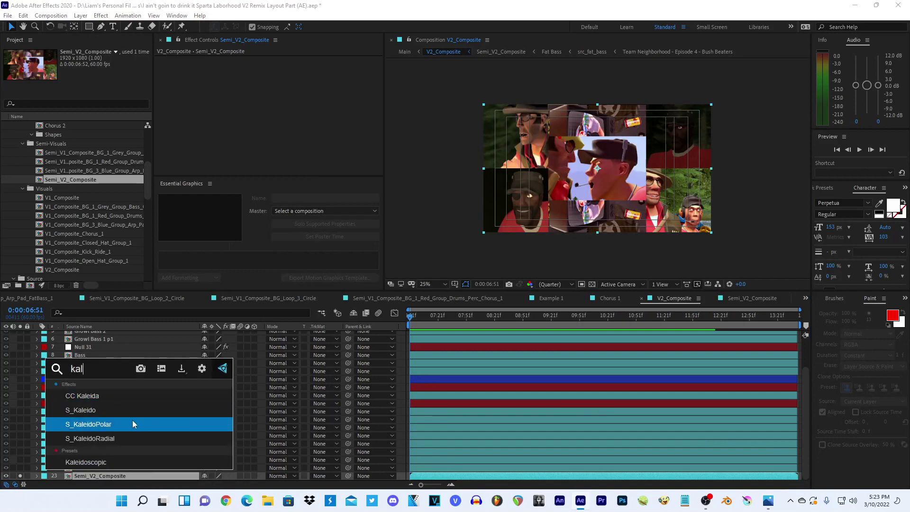
pyautogui.click(126, 410)
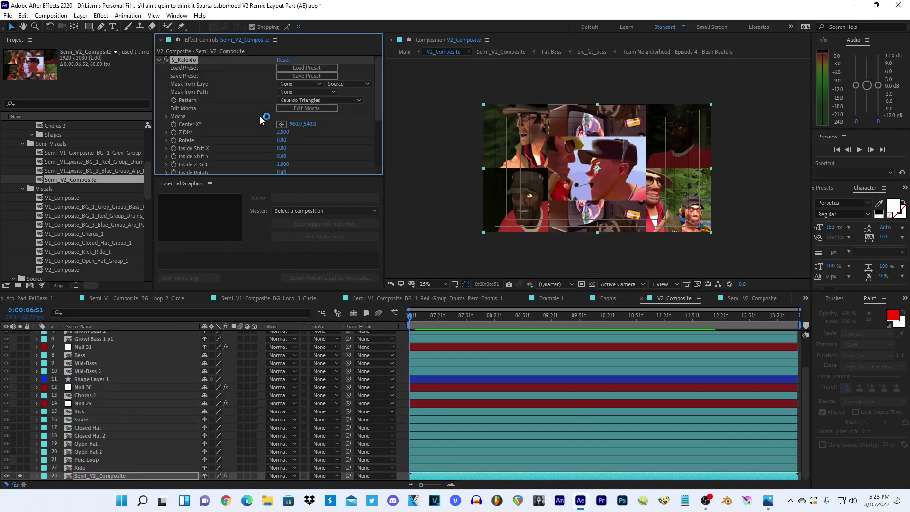
pyautogui.click(283, 132)
pyautogui.write('1')
pyautogui.press('Return')
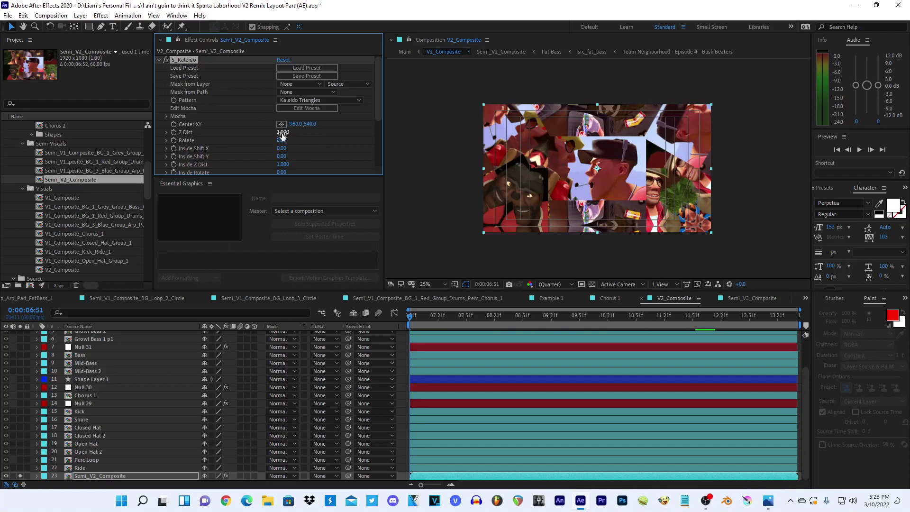
# - Set Inside Z Dist to 1.5 and refine Z Dist to 0.667
pyautogui.moveTo(286, 140)
pyautogui.mouseDown()
pyautogui.moveTo(283, 166)
pyautogui.moveTo(301, 163)
pyautogui.mouseUp()
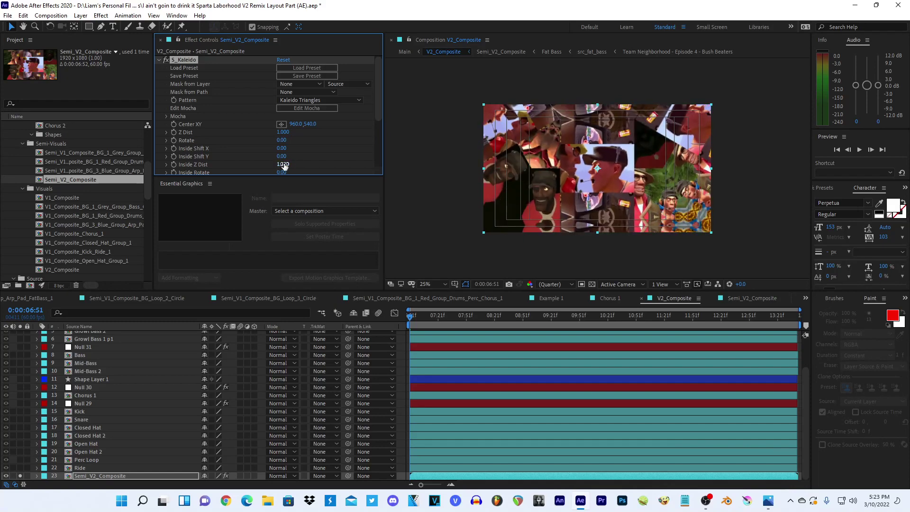
pyautogui.click(285, 164)
pyautogui.write('1.5')
pyautogui.press('Return')
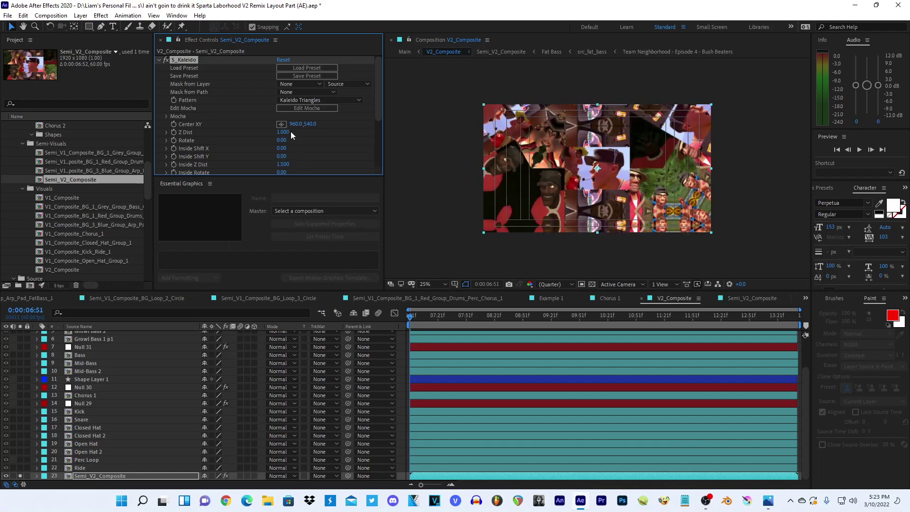
pyautogui.moveTo(291, 132); pyautogui.dragTo(287, 133)
pyautogui.click(286, 132)
pyautogui.write('10')
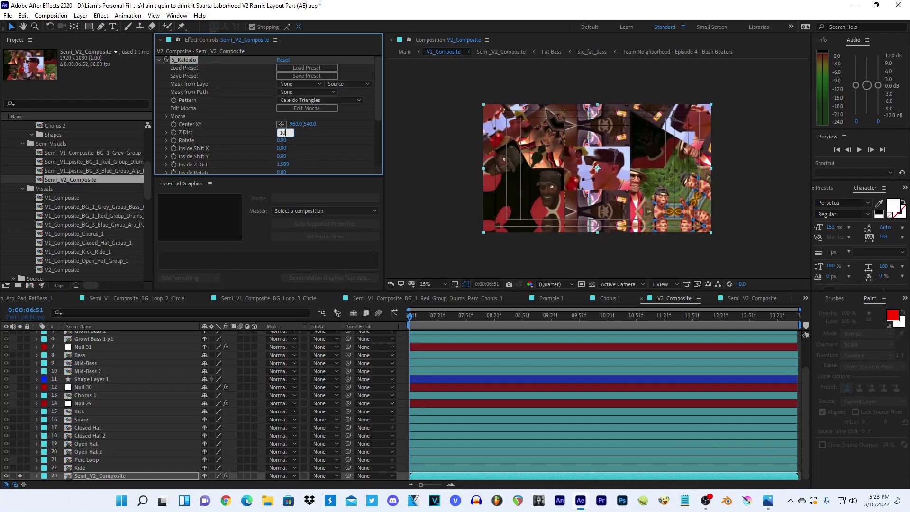
pyautogui.press('Return')
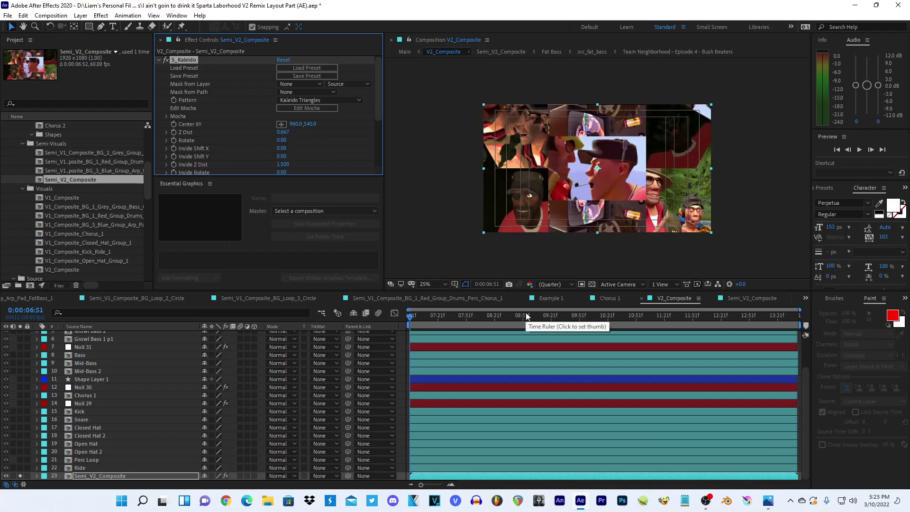
# - Drive S_Kaleido Rotate with a 140-tempo expression using time*(tempo/60), Math.PI and z = a*180
pyautogui.keyDown('alt'); pyautogui.click(176, 143); pyautogui.keyUp('alt')
pyautogui.write('tempo = 140')
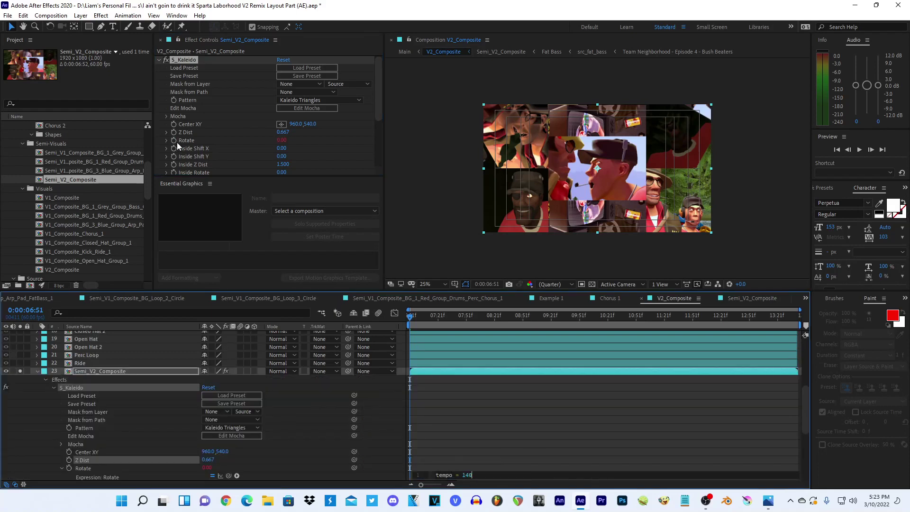
pyautogui.press('Return')
pyautogui.write('z = ti')
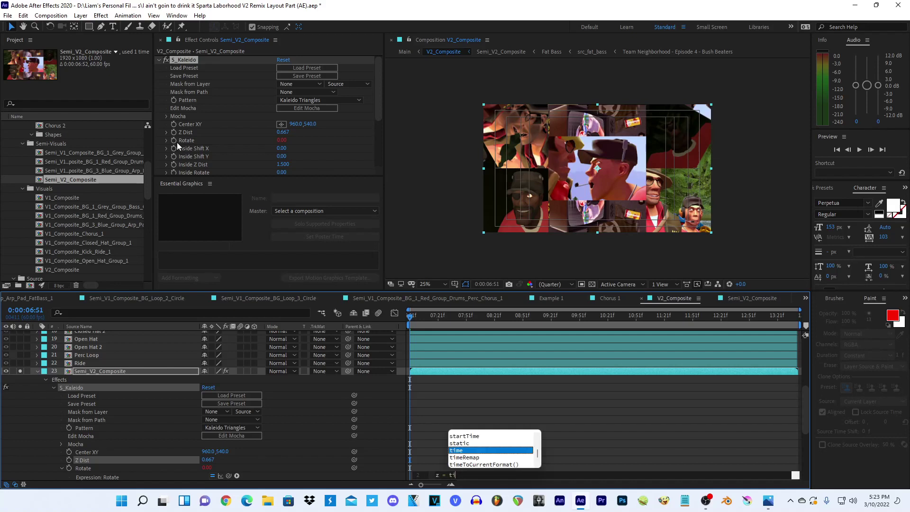
pyautogui.write('me*(')
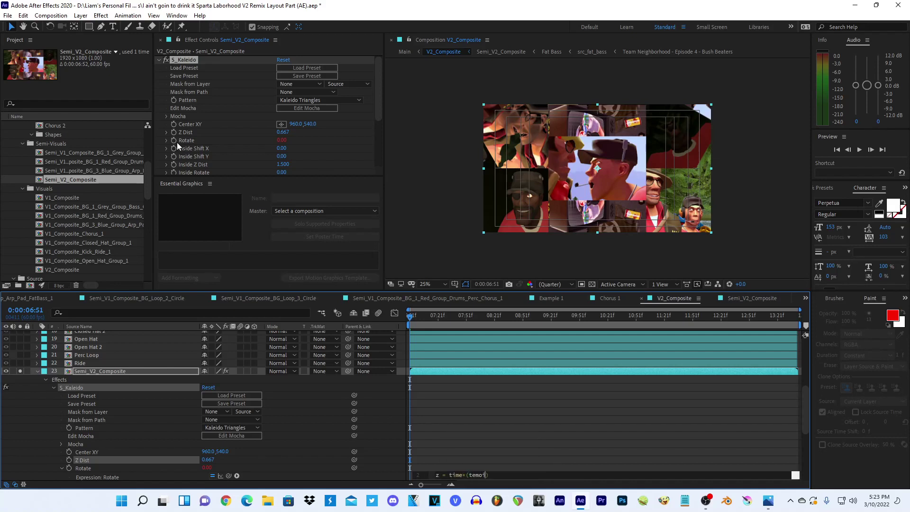
pyautogui.write('tempo/60')
pyautogui.press('Return')
pyautogui.write('a')
pyautogui.write('ath')
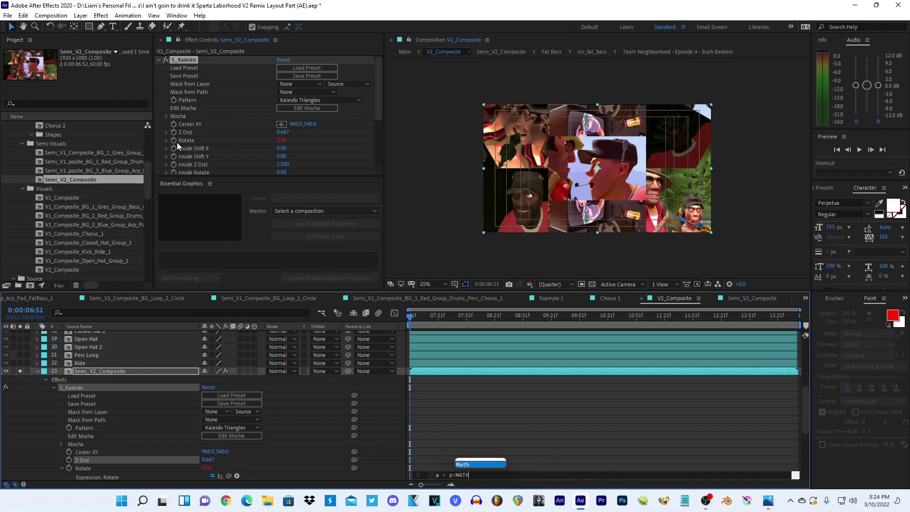
pyautogui.write('.PI;')
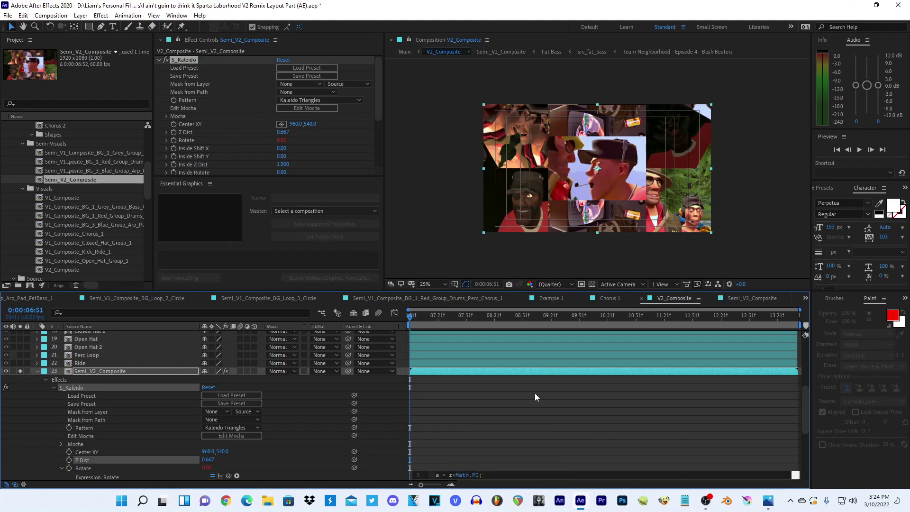
pyautogui.click(517, 408)
pyautogui.scroll(-2, 516, 409)
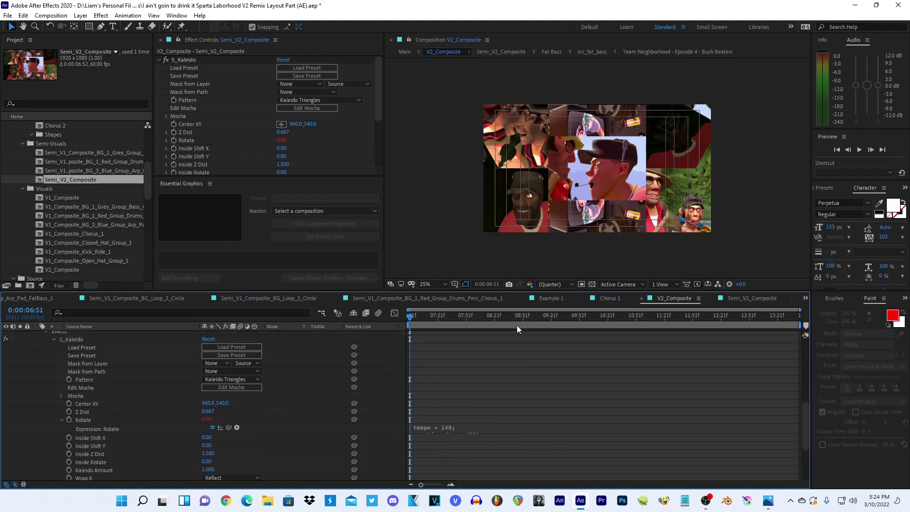
pyautogui.moveTo(517, 326); pyautogui.dragTo(811, 350)
pyautogui.click(489, 429)
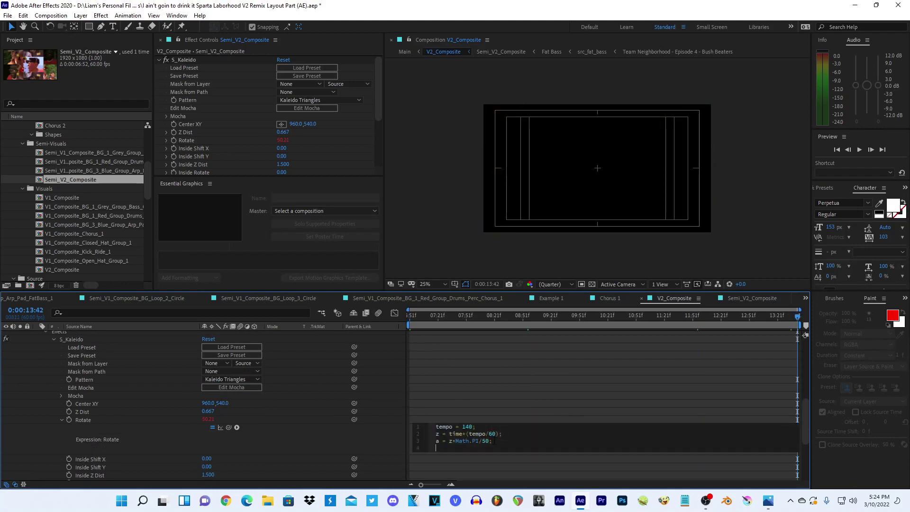
pyautogui.press('Return')
pyautogui.write('z = ')
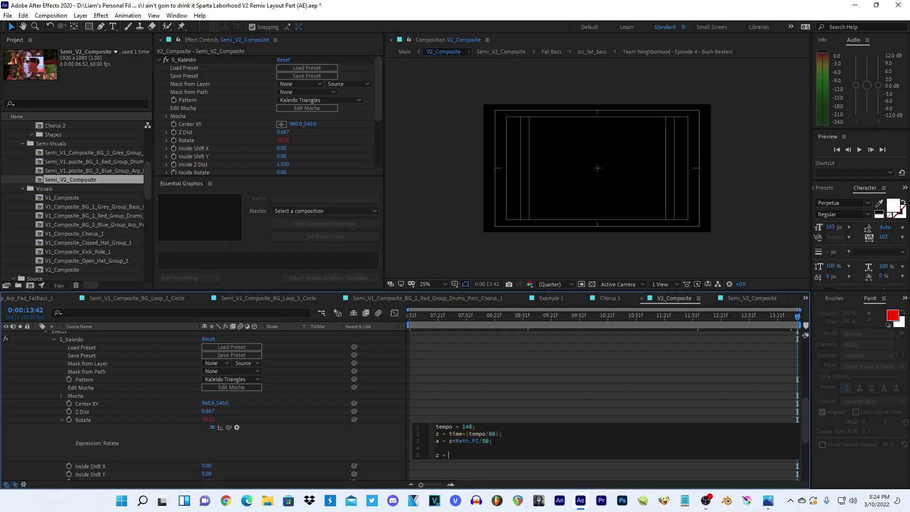
pyautogui.write('a*180')
pyautogui.write(';')
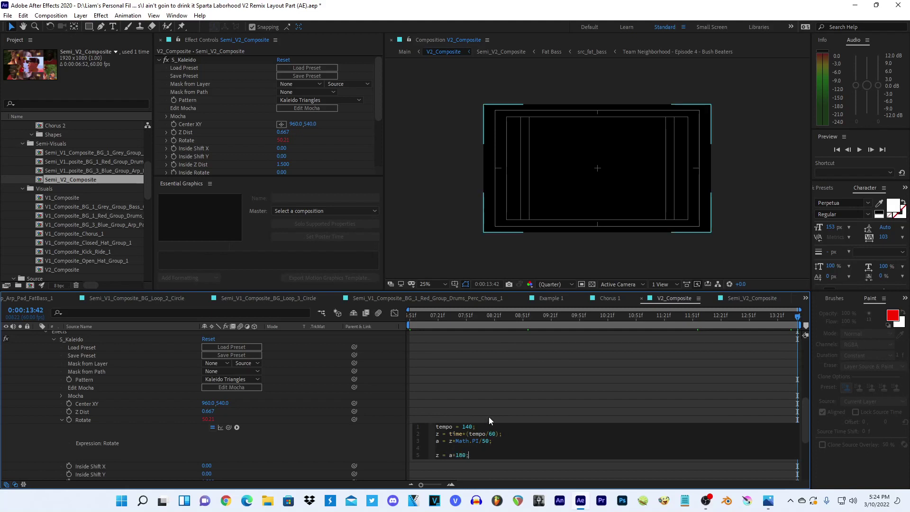
pyautogui.click(488, 417)
pyautogui.press('Home')
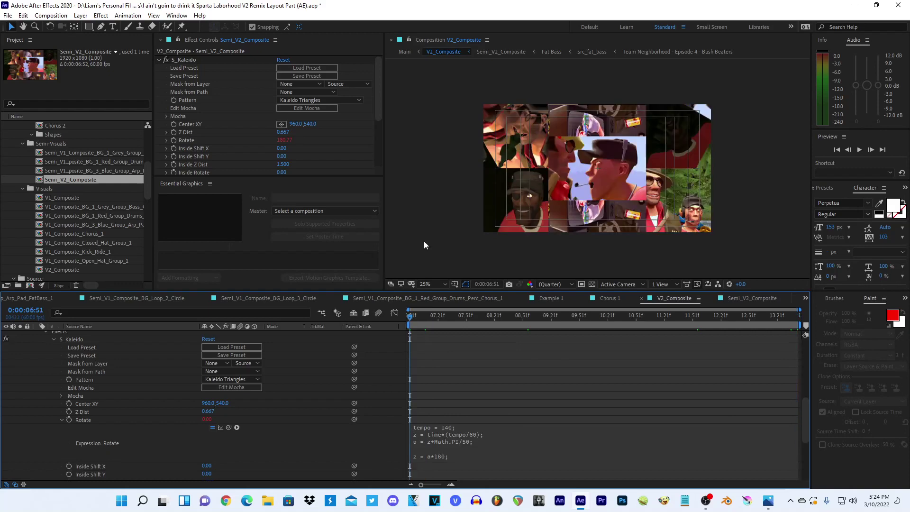
# - Preview the comp to check the tempo-driven kaleidoscope rotation
pyautogui.click(439, 215)
pyautogui.press('space')
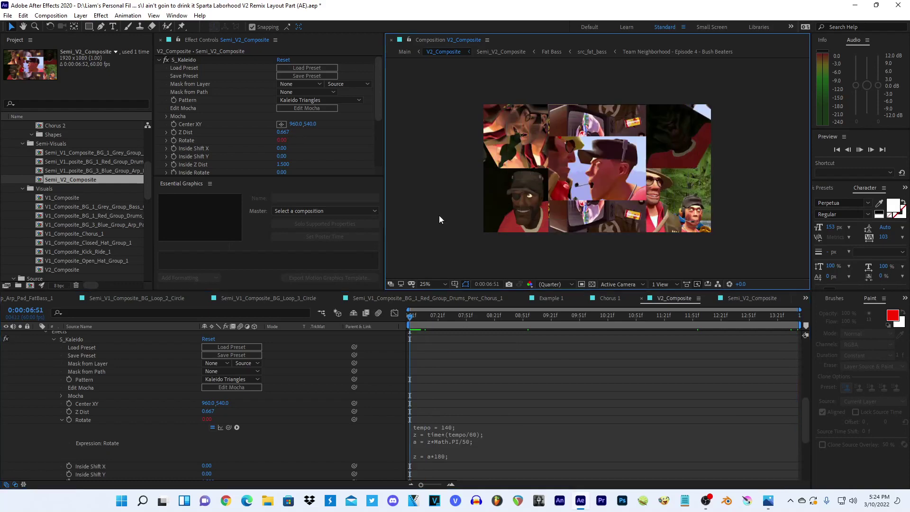
pyautogui.press('space')
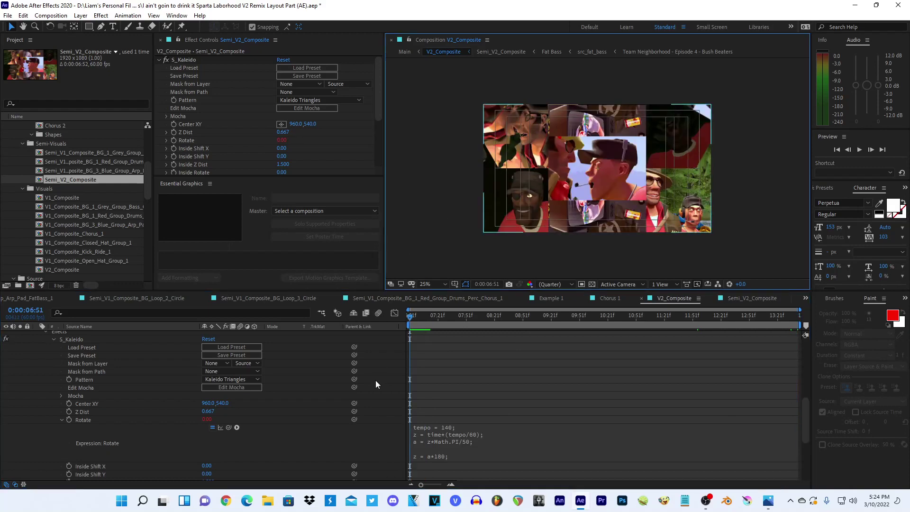
pyautogui.click(231, 387)
pyautogui.scroll(5, 237, 370)
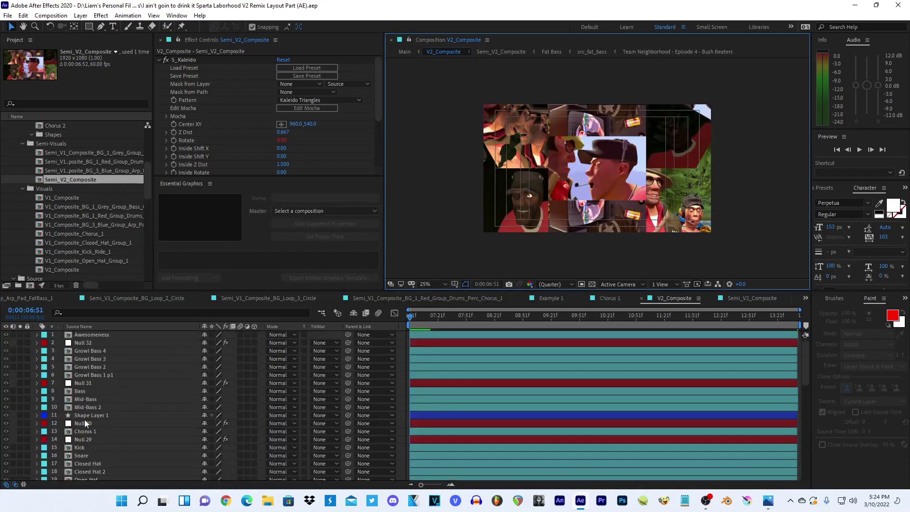
pyautogui.scroll(-3, 50, 433)
pyautogui.moveTo(411, 323); pyautogui.dragTo(407, 322)
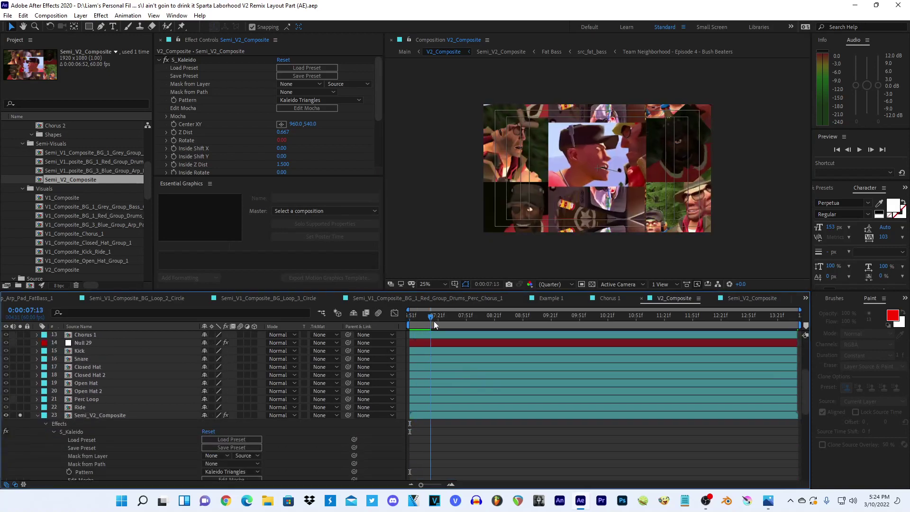
pyautogui.press('space')
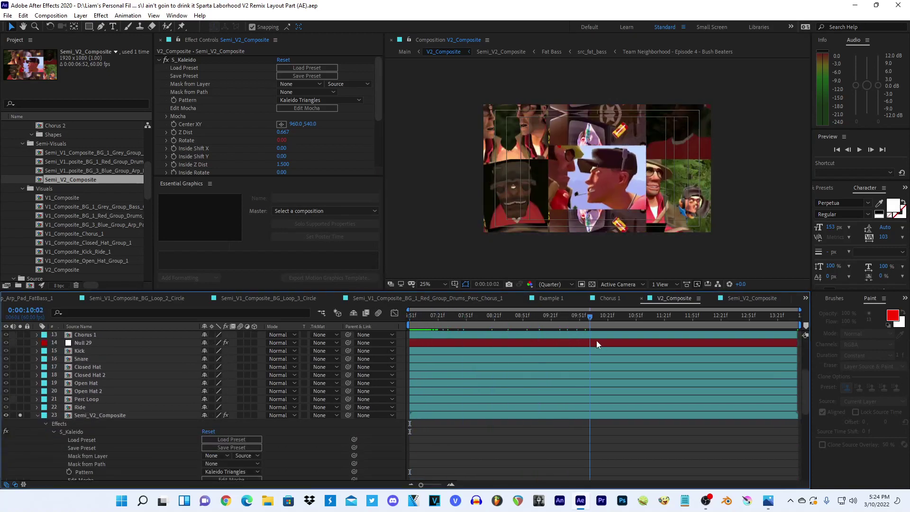
pyautogui.press('space')
pyautogui.scroll(-5, 228, 365)
# - Set Z Dist and Inside Z Dist both to 1 and preview the updated pattern
pyautogui.click(209, 407)
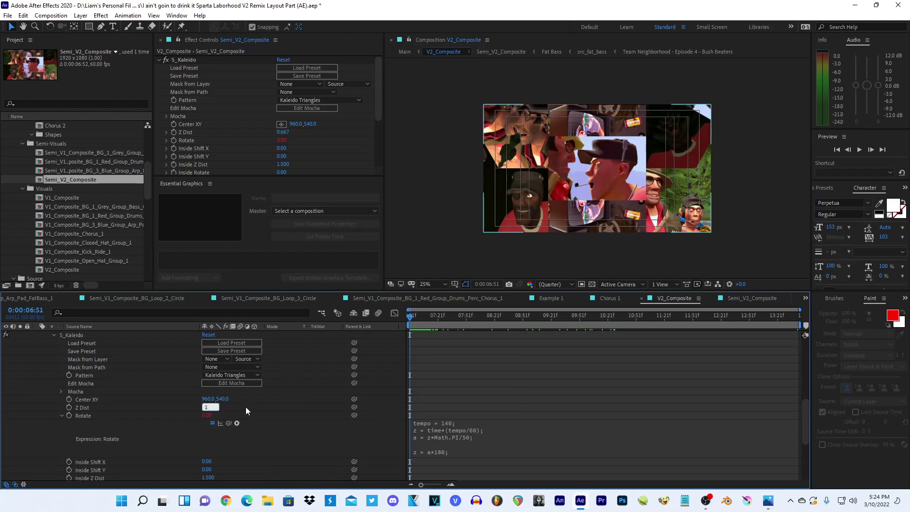
pyautogui.write('1')
pyautogui.press('Return')
pyautogui.write('1')
pyautogui.press('Return')
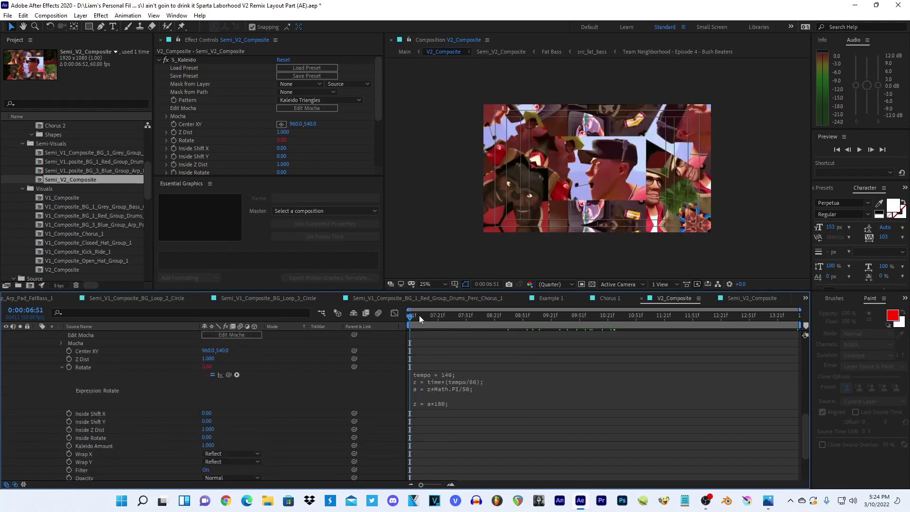
pyautogui.moveTo(419, 315)
pyautogui.mouseDown()
pyautogui.moveTo(468, 314)
pyautogui.moveTo(438, 315)
pyautogui.mouseUp()
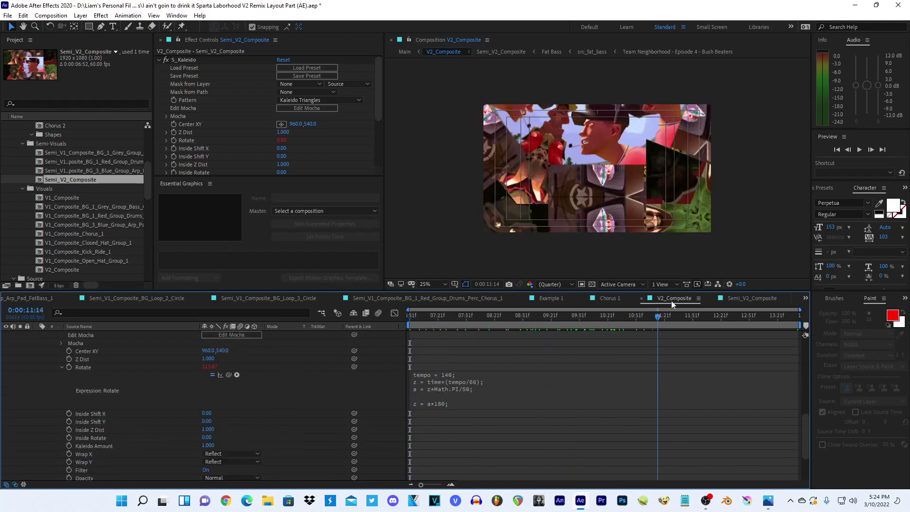
pyautogui.press('space')
pyautogui.click(451, 232)
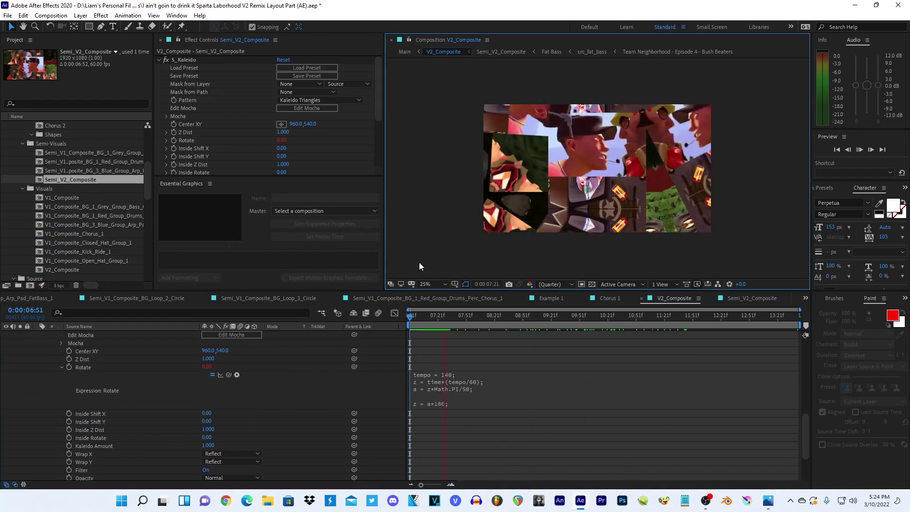
pyautogui.scroll(-3, 331, 368)
pyautogui.scroll(10, 360, 346)
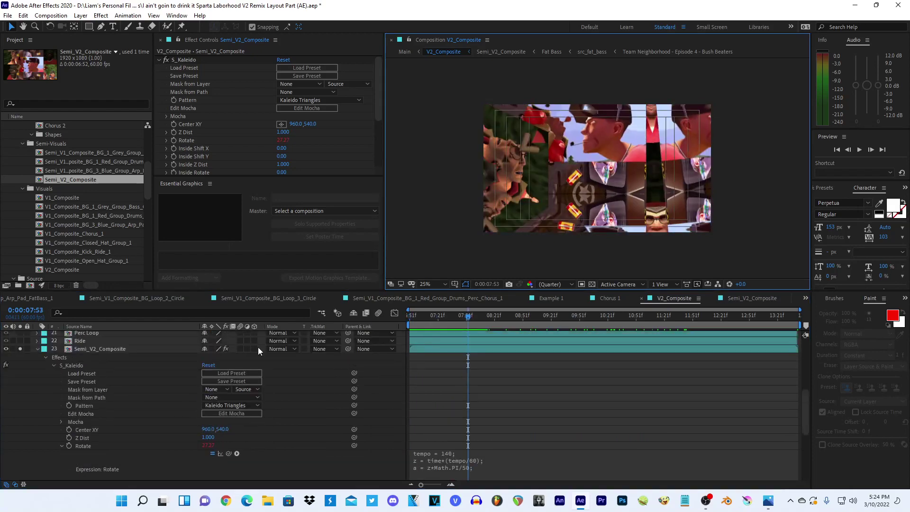
pyautogui.click(108, 350)
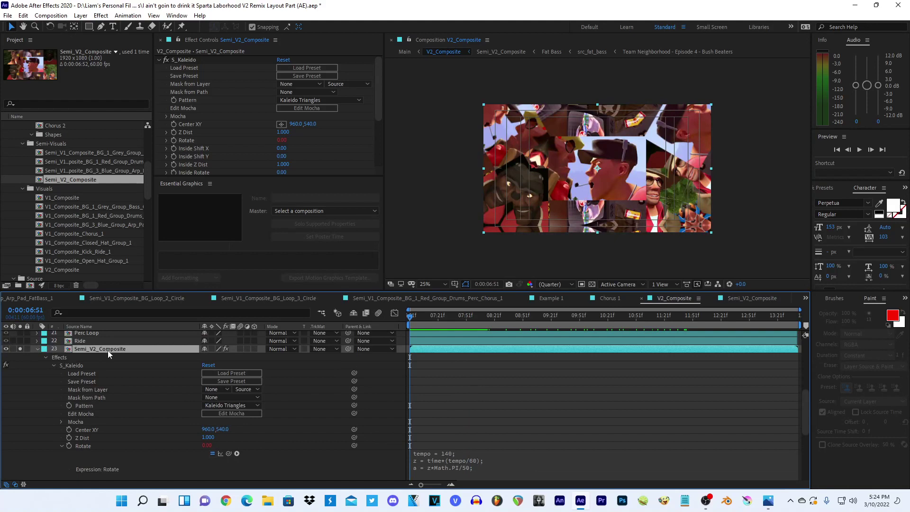
# - Apply a Transform effect to the layer via the 'transfor' search
pyautogui.hotkey('ctrl', 'space')
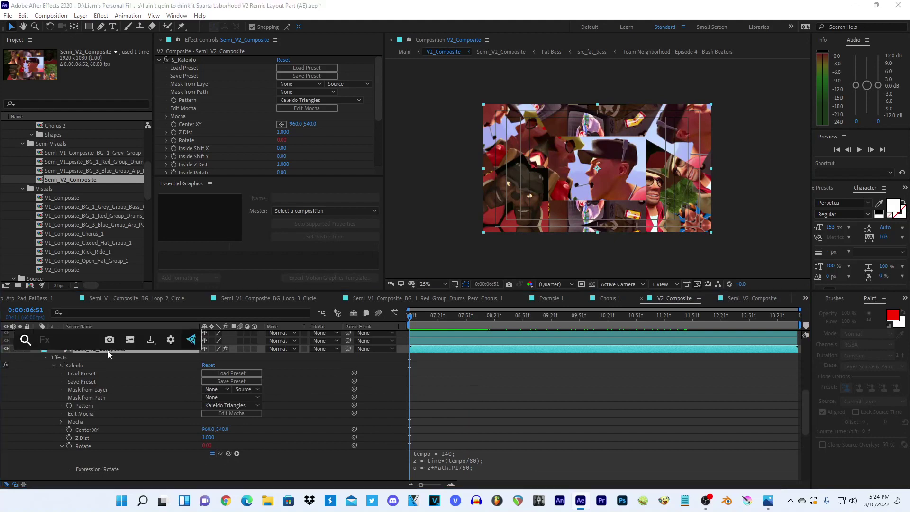
pyautogui.write('transfor')
pyautogui.press('Return')
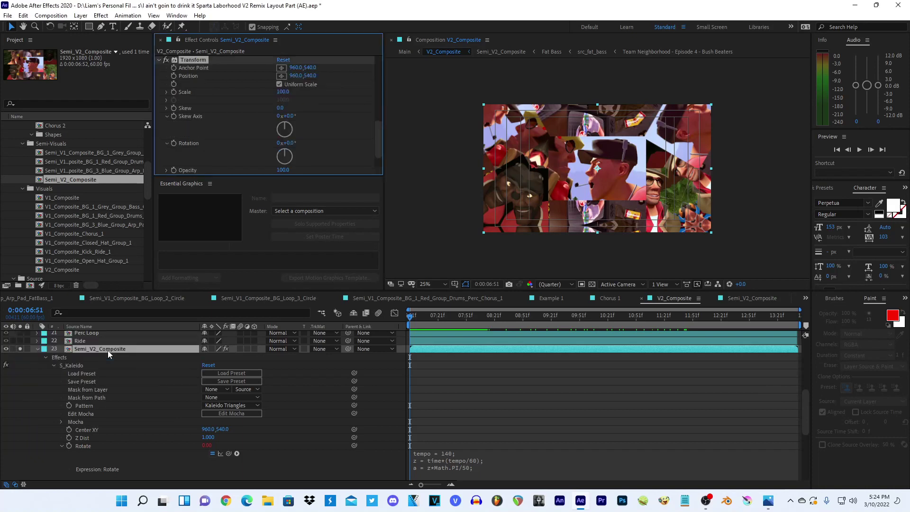
pyautogui.scroll(-4, 202, 69)
# - Add S_BlurMoCurves above S_Kaleido and give its Rotate the tempo expression
pyautogui.hotkey('ctrl', 'space')
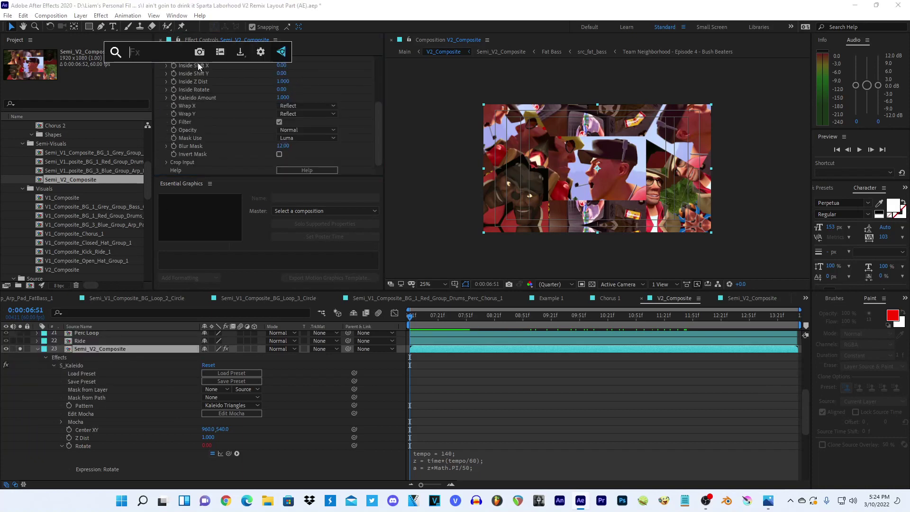
pyautogui.write('mocurves')
pyautogui.click(181, 80)
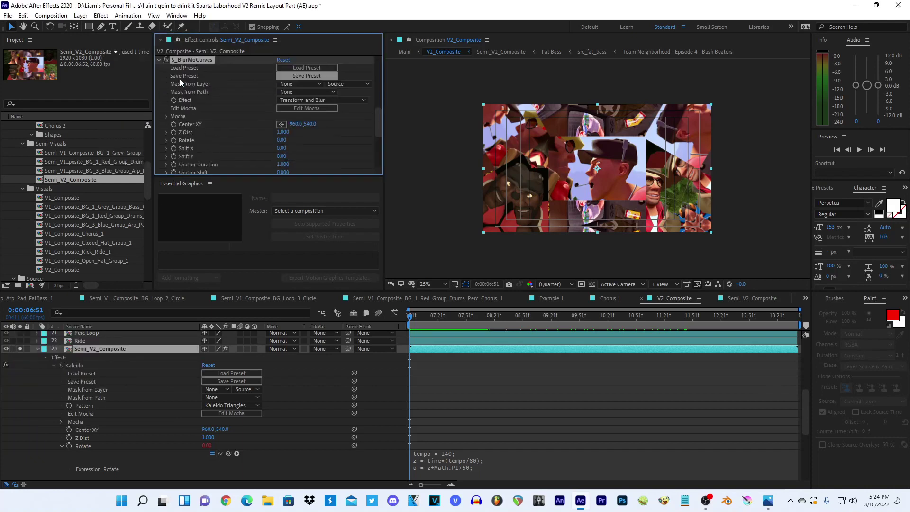
pyautogui.click(158, 60)
pyautogui.moveTo(189, 91); pyautogui.dragTo(165, 60)
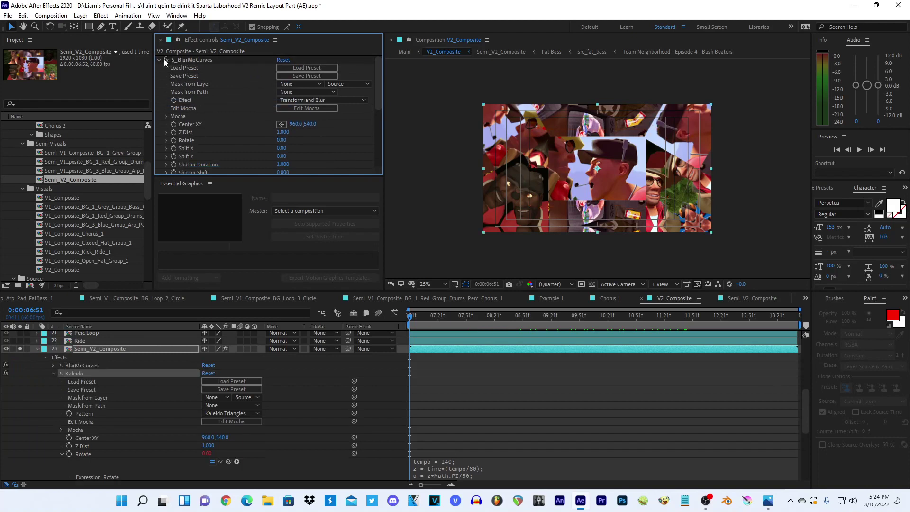
pyautogui.scroll(-3, 183, 132)
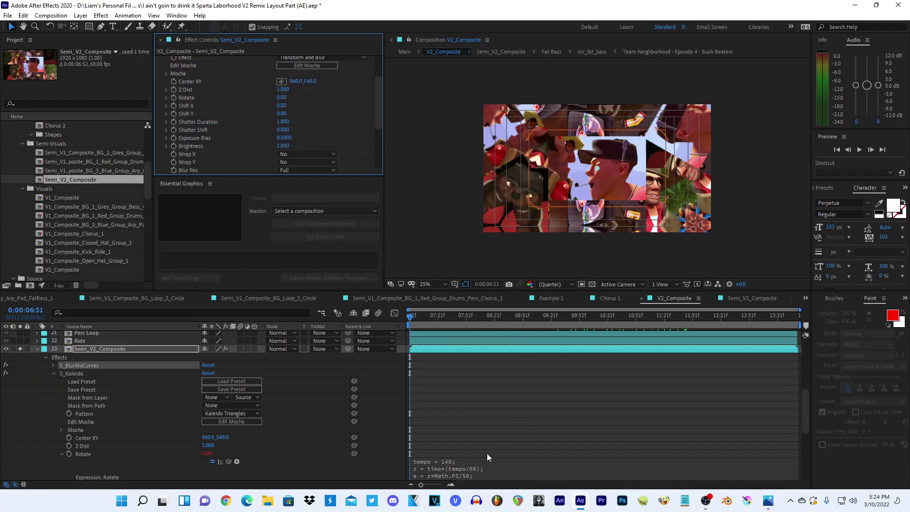
pyautogui.click(488, 453)
pyautogui.hotkey('ctrl', 'z')
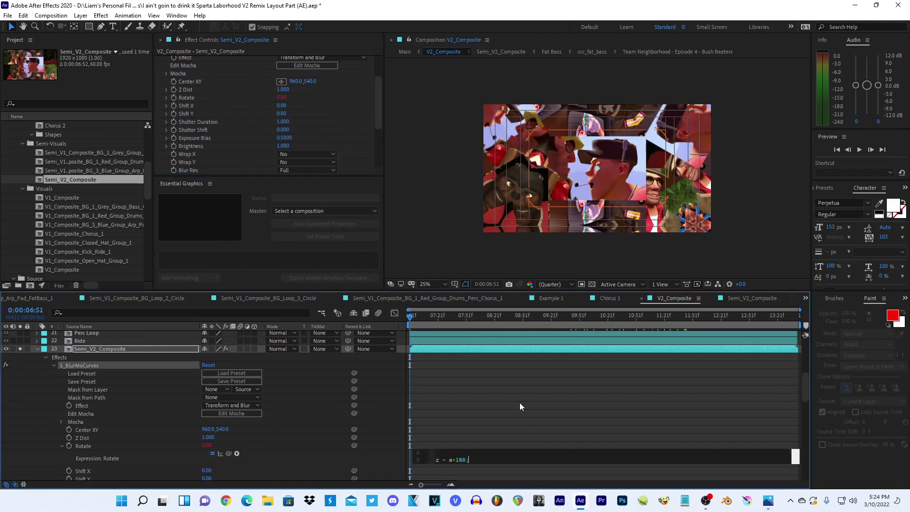
pyautogui.moveTo(413, 315); pyautogui.dragTo(657, 326)
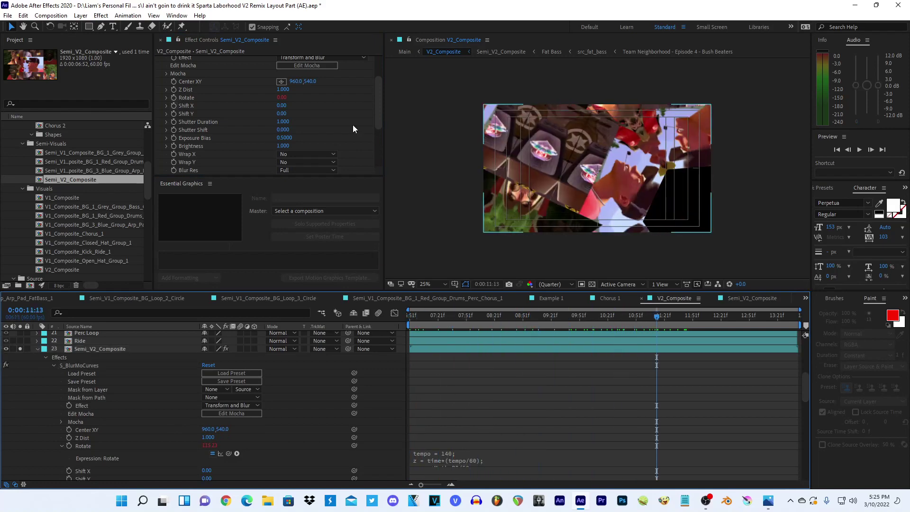
# - Set Wrap X and Wrap Y to Reflect, then scrub to check the edges
pyautogui.click(302, 154)
pyautogui.click(303, 185)
pyautogui.click(300, 163)
pyautogui.click(303, 193)
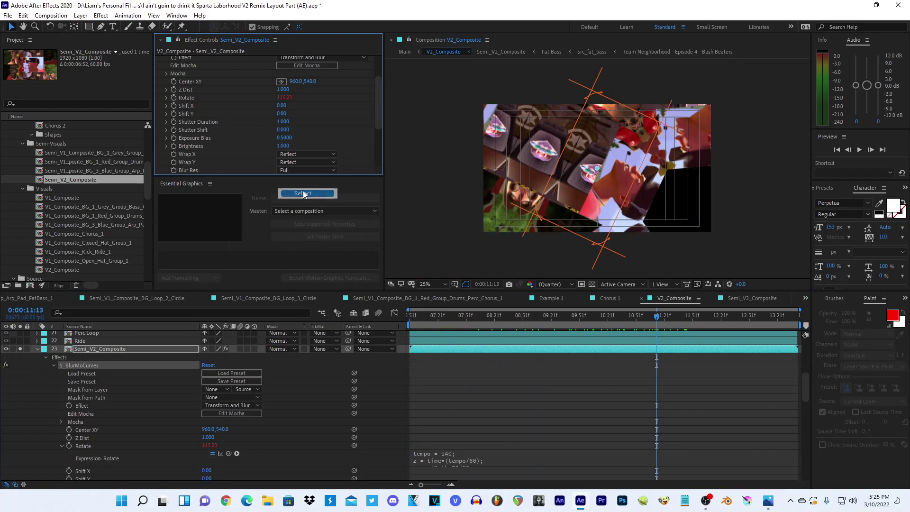
pyautogui.moveTo(633, 323)
pyautogui.mouseDown()
pyautogui.moveTo(821, 341)
pyautogui.moveTo(440, 323)
pyautogui.mouseUp()
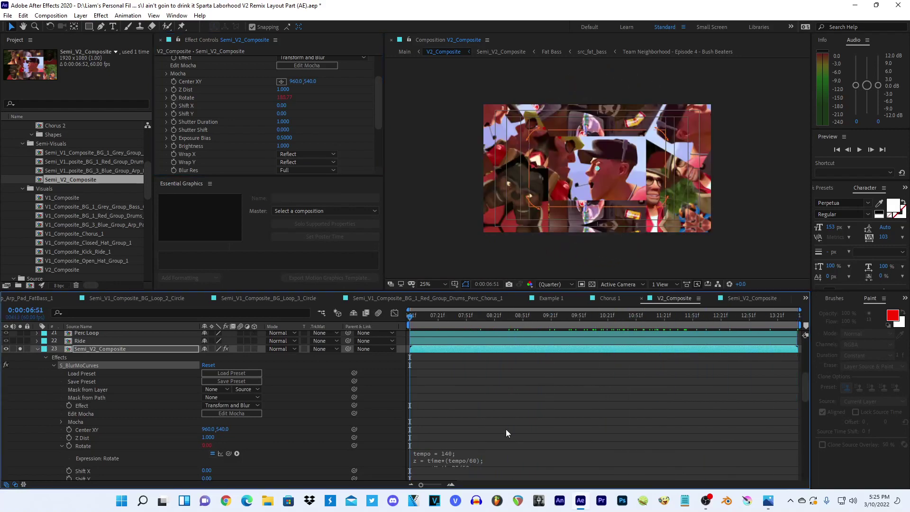
# - Commit the tempo-140 Rotate expression and preview the rotating blur
pyautogui.scroll(-3, 505, 428)
pyautogui.click(471, 410)
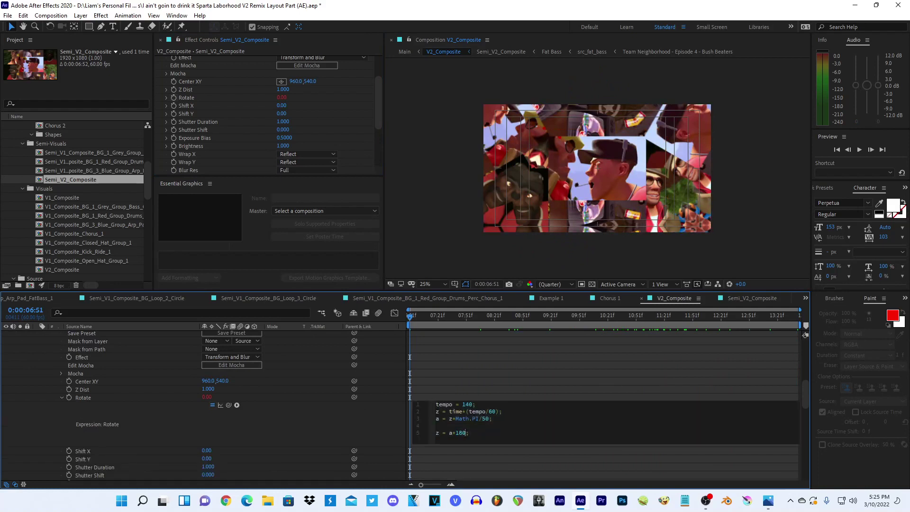
pyautogui.write('360*2')
pyautogui.click(520, 324)
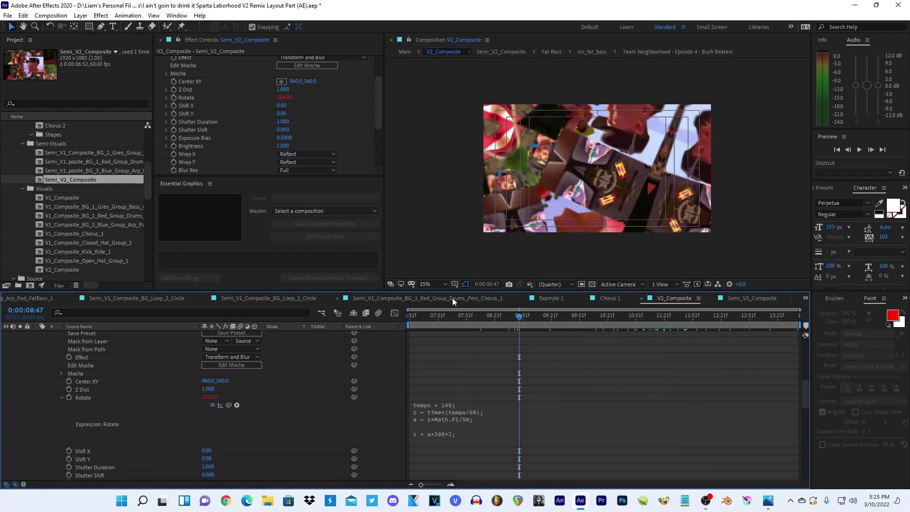
pyautogui.press('Home')
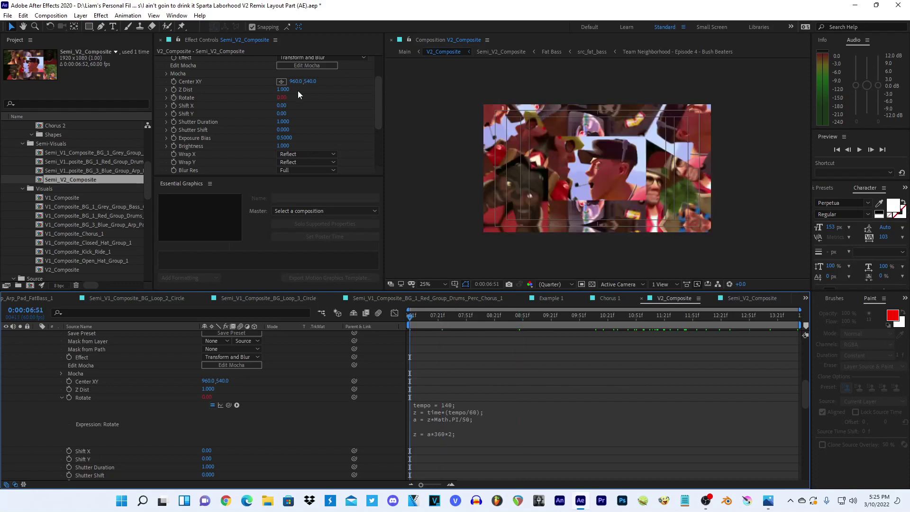
pyautogui.moveTo(285, 119); pyautogui.dragTo(265, 120)
pyautogui.click(414, 180)
pyautogui.press('space')
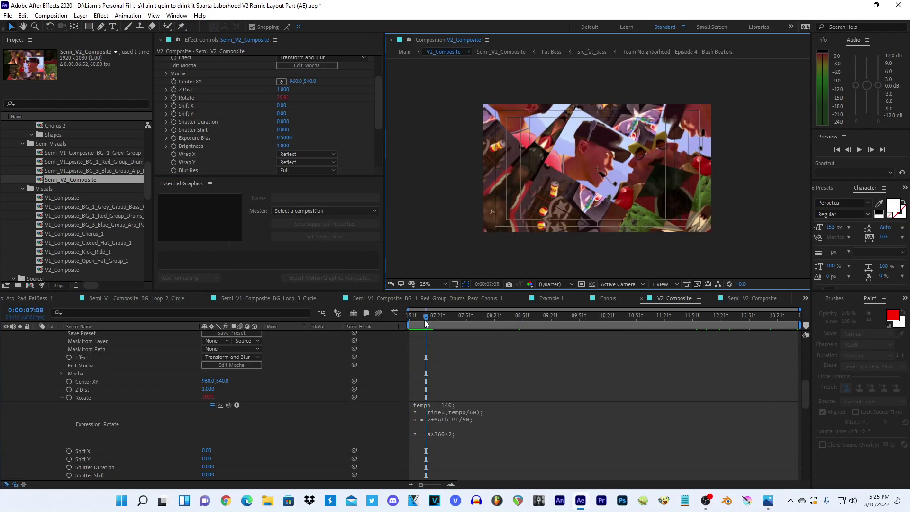
pyautogui.click(469, 317)
pyautogui.moveTo(478, 320); pyautogui.dragTo(613, 317)
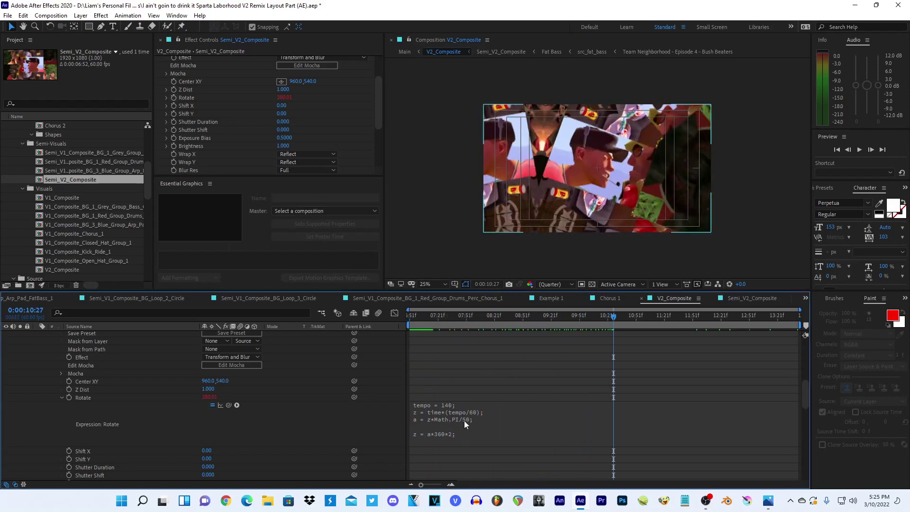
# - Delete the *2 so the last line reads z = a*360, then preview
pyautogui.click(464, 432)
pyautogui.click(465, 432)
pyautogui.press('Delete')
pyautogui.press('Delete')
pyautogui.click(494, 366)
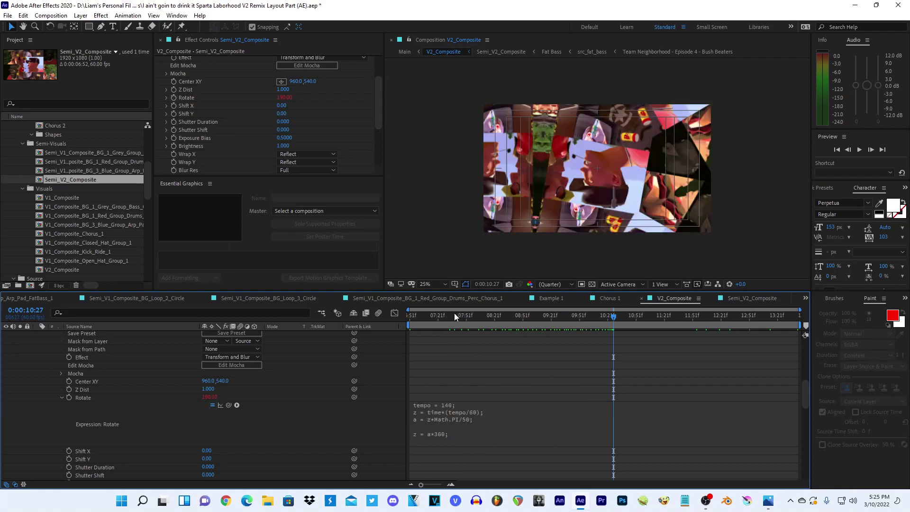
pyautogui.press('space')
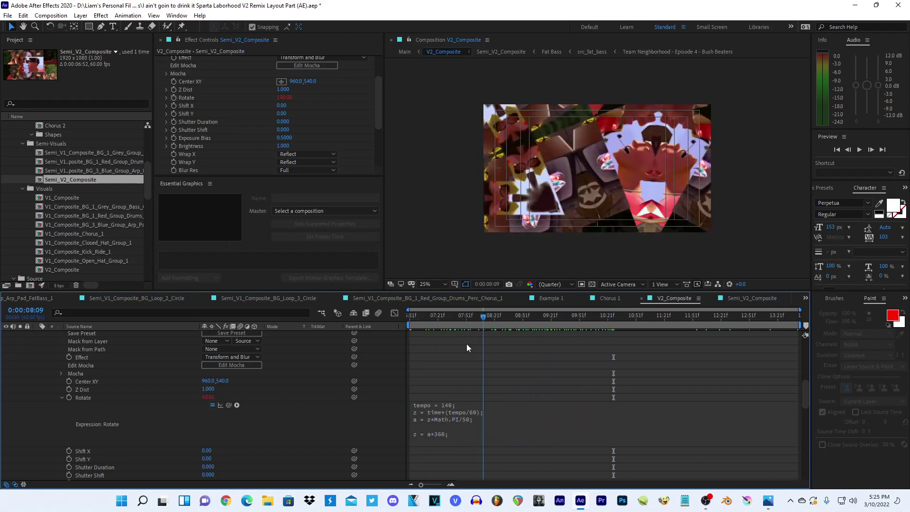
pyautogui.scroll(3, 212, 101)
pyautogui.click(159, 60)
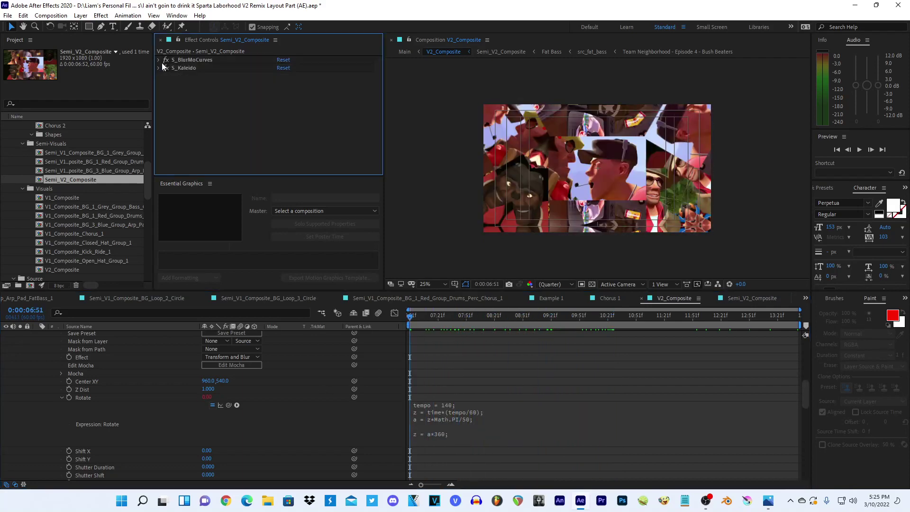
pyautogui.hotkey('ctrl', 'space')
pyautogui.write('ke')
pyautogui.press('BackSpace')
pyautogui.write('a')
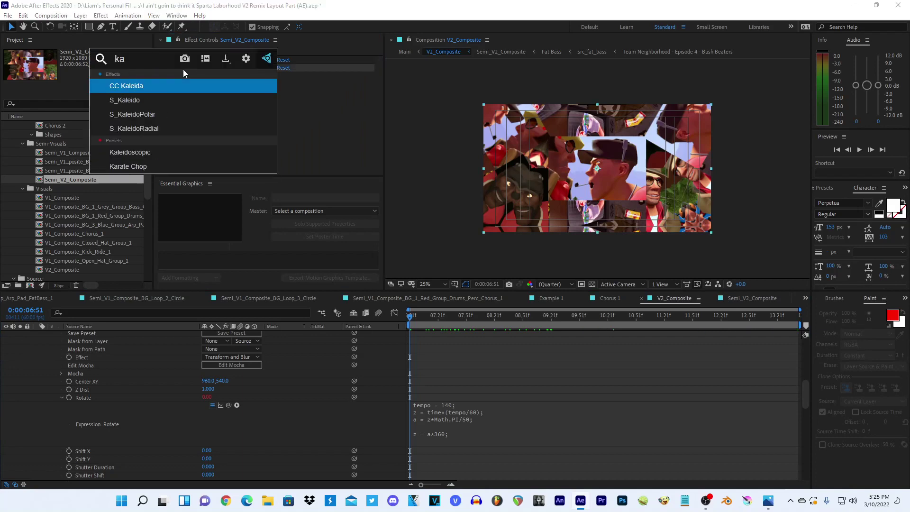
pyautogui.write('l')
pyautogui.click(158, 90)
pyautogui.moveTo(282, 92); pyautogui.dragTo(323, 93)
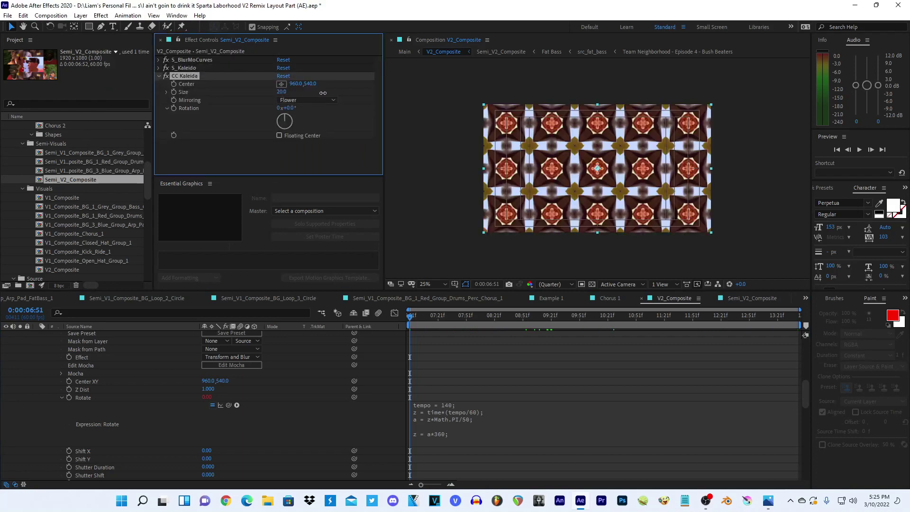
pyautogui.click(308, 100)
pyautogui.click(310, 173)
pyautogui.click(314, 100)
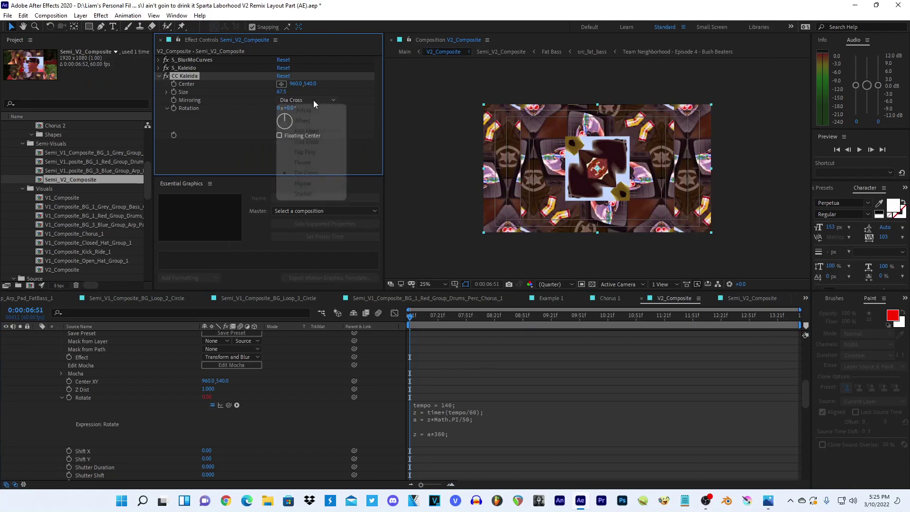
pyautogui.click(306, 110)
pyautogui.click(307, 100)
pyautogui.click(305, 112)
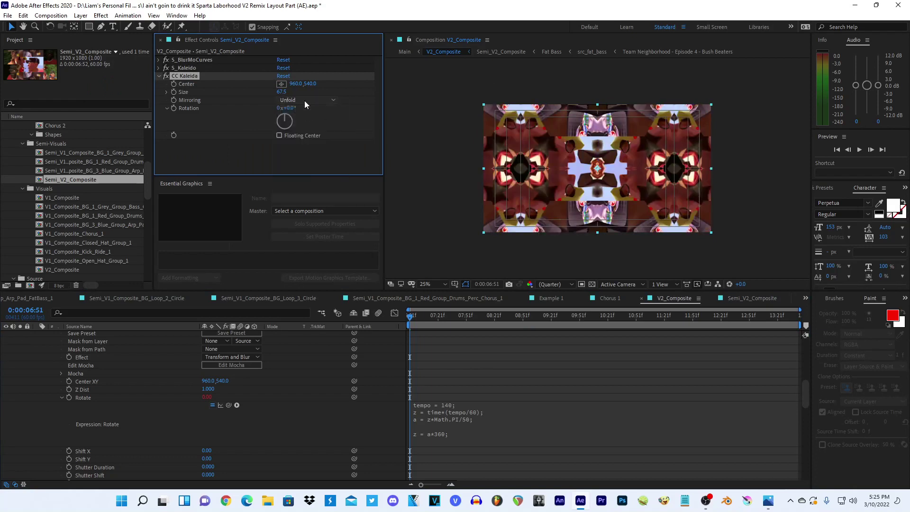
pyautogui.click(308, 100)
pyautogui.click(304, 194)
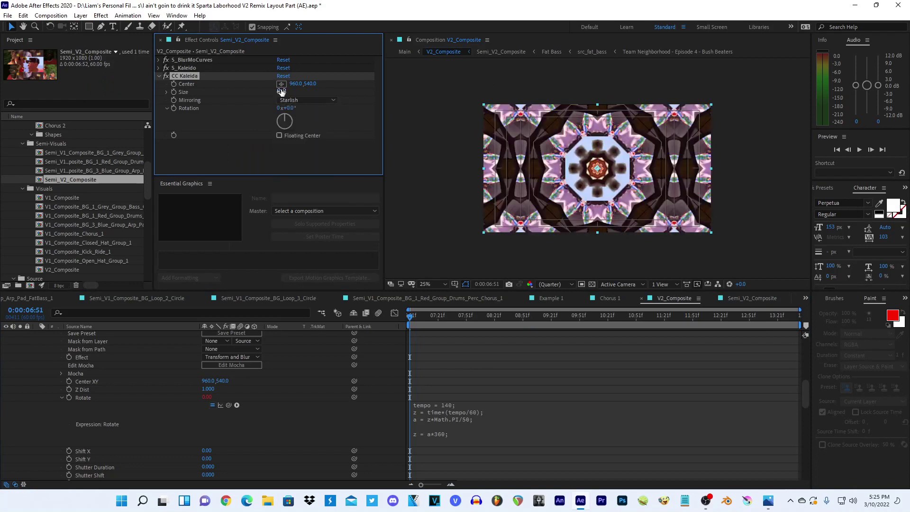
pyautogui.moveTo(290, 109); pyautogui.dragTo(347, 106)
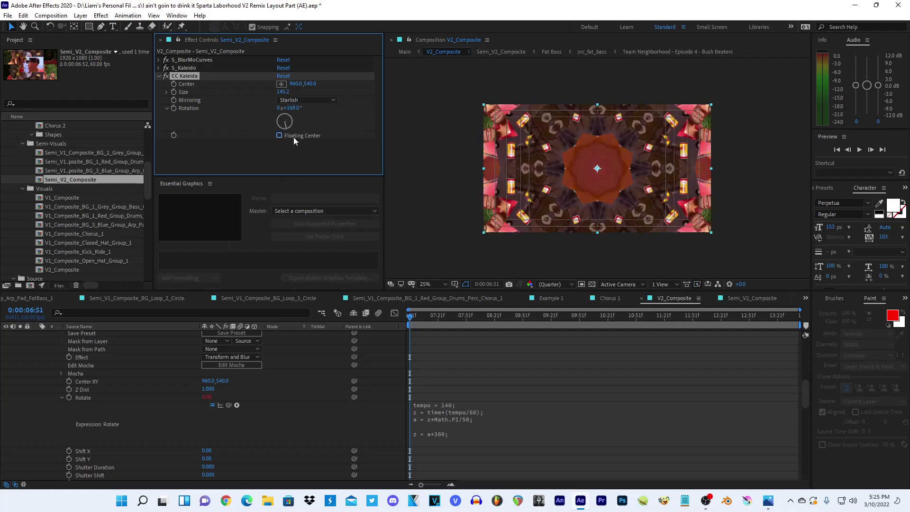
pyautogui.click(306, 100)
pyautogui.click(301, 121)
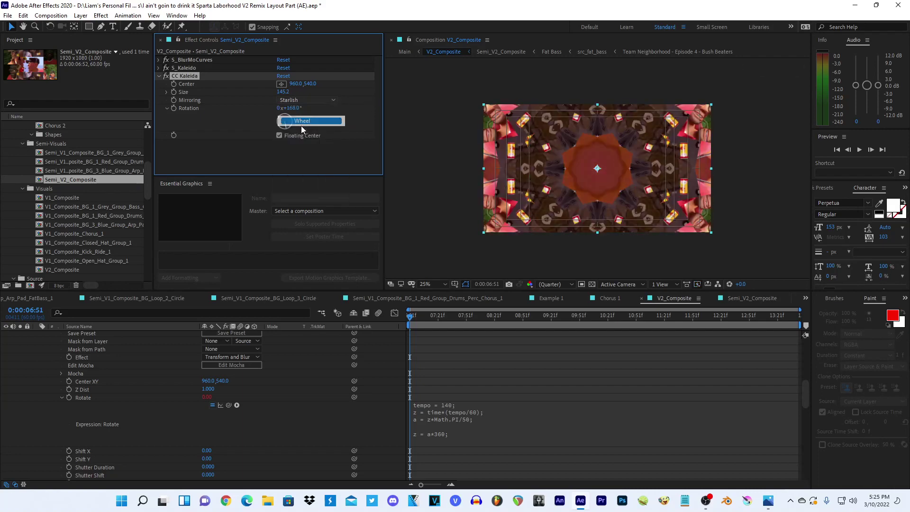
pyautogui.click(280, 136)
pyautogui.moveTo(290, 108); pyautogui.dragTo(353, 108)
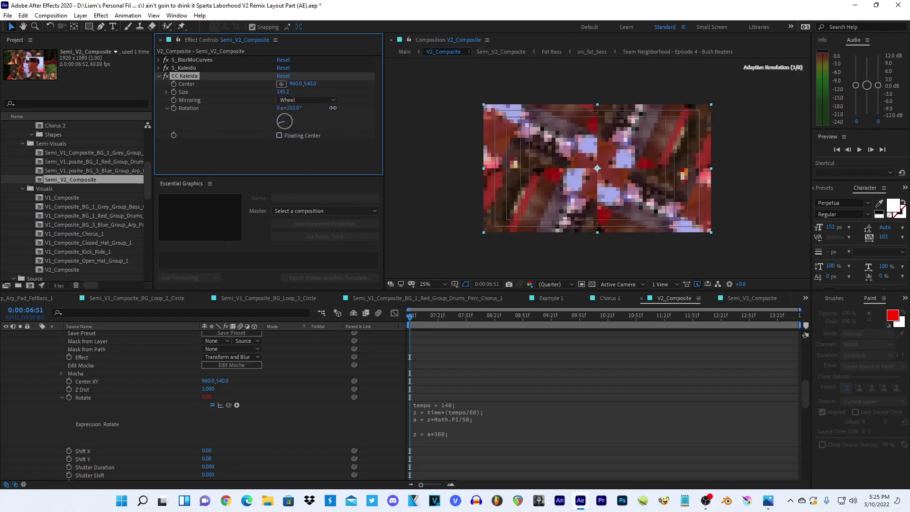
pyautogui.press('Delete')
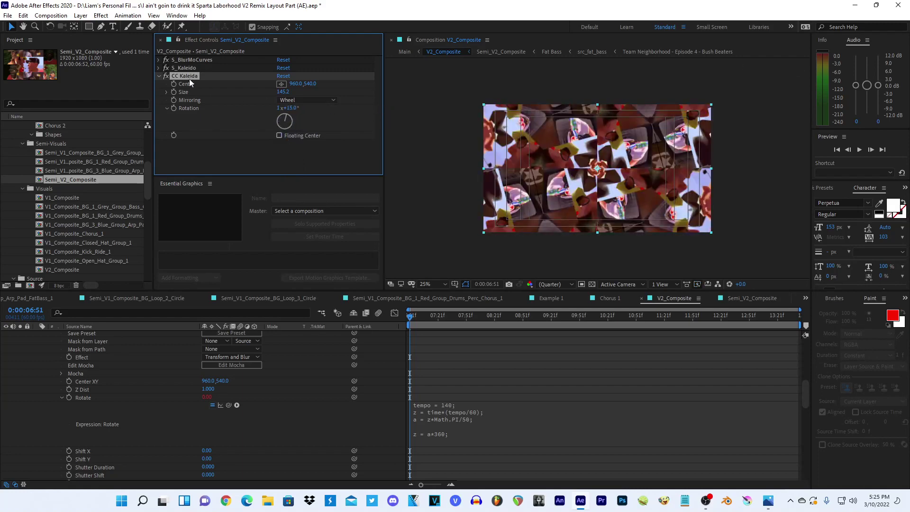
pyautogui.hotkey('ctrl', 'space')
pyautogui.write('kal')
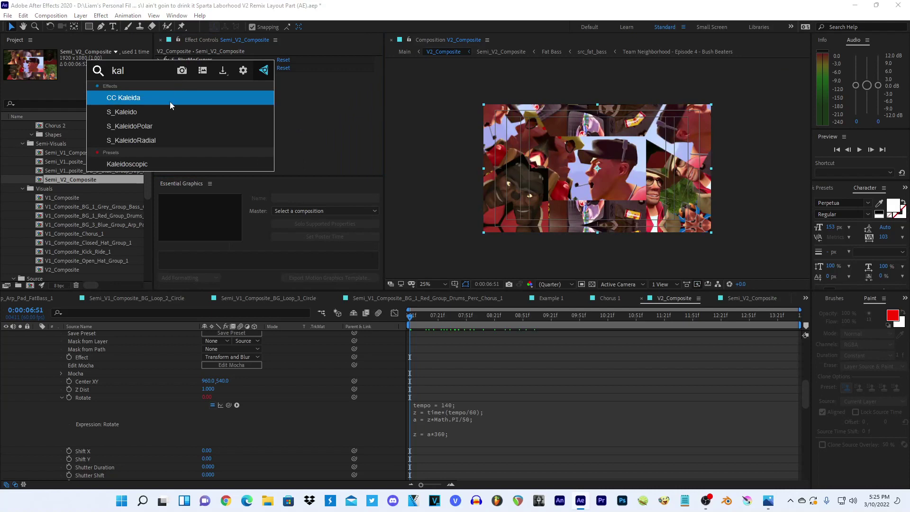
pyautogui.click(155, 113)
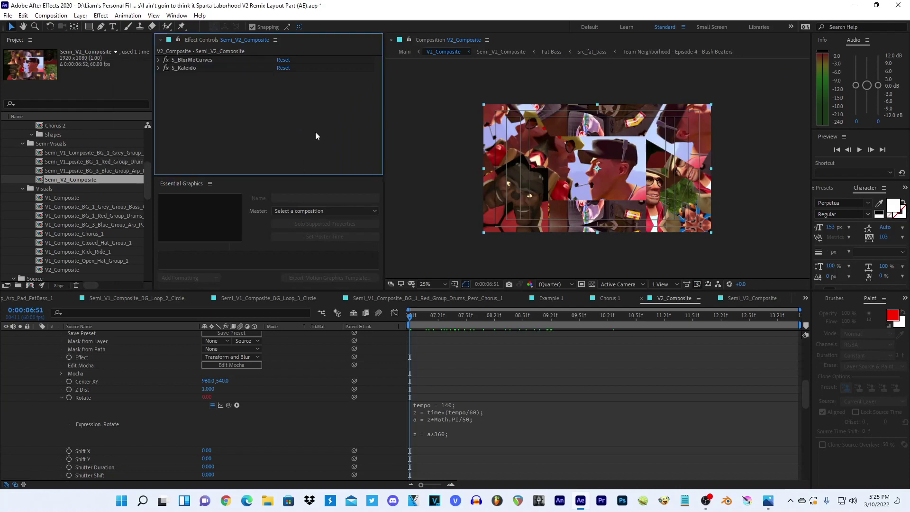
# - Add a Mirror effect with Reflection Angle 90°
pyautogui.hotkey('ctrl', 'space')
pyautogui.write('mir')
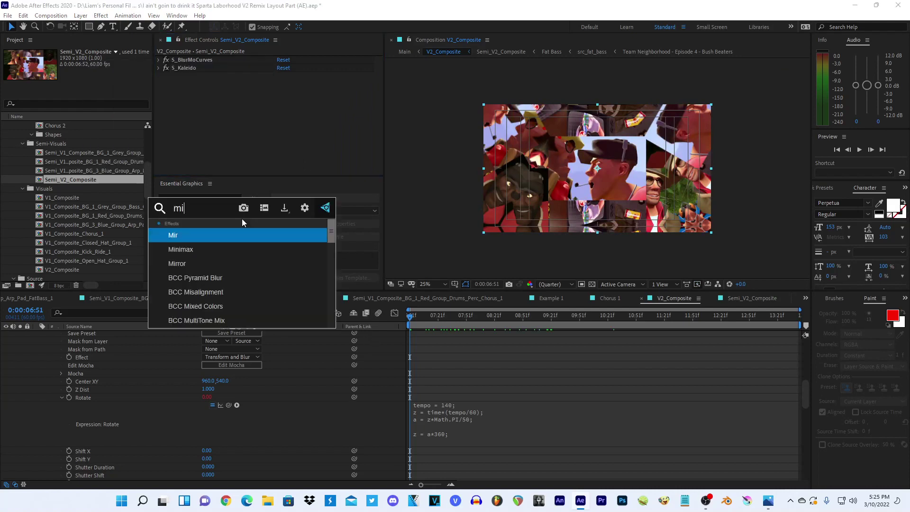
pyautogui.press('Return')
pyautogui.click(287, 91)
pyautogui.write('90')
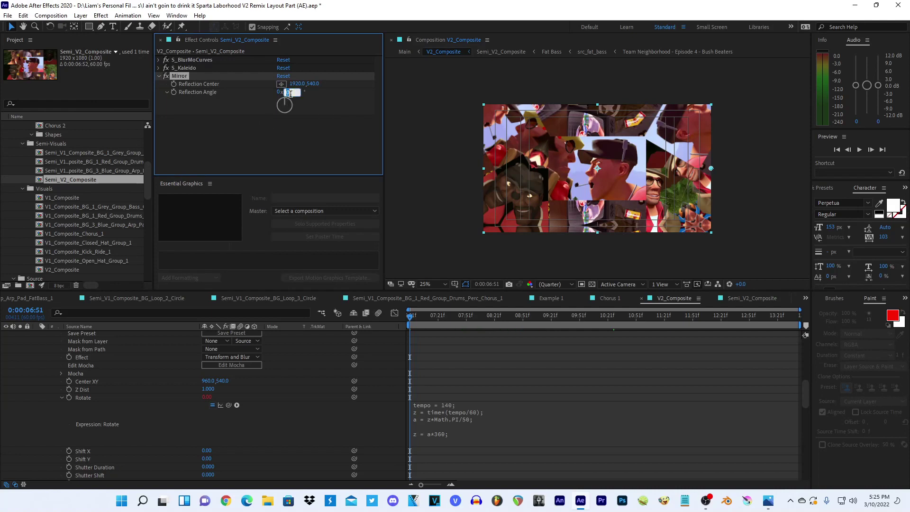
pyautogui.press('Return')
# - Duplicate it as Mirror 2, reset it, and set Reflection Center X to 960
pyautogui.hotkey('ctrl', 'd')
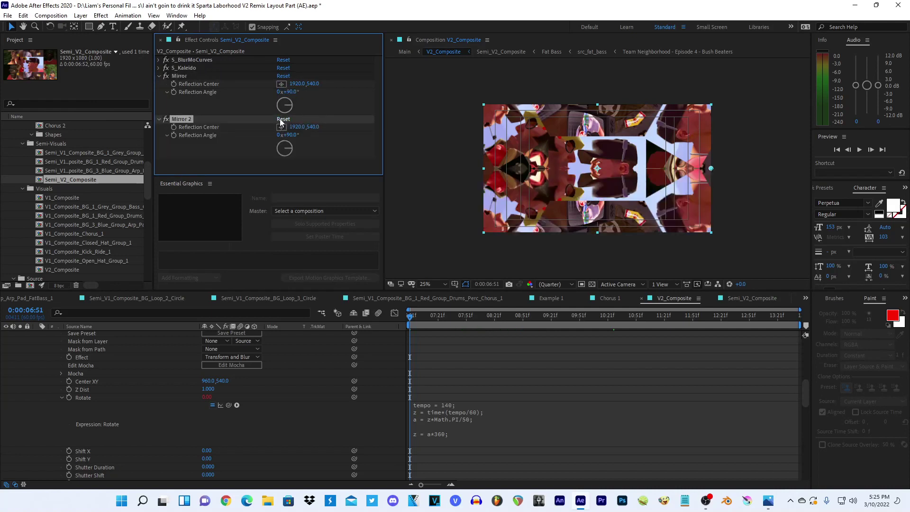
pyautogui.click(283, 119)
pyautogui.click(297, 127)
pyautogui.press('Return')
# - Preview the symmetric mirrored pattern in the composition
pyautogui.click(445, 243)
pyautogui.press('space')
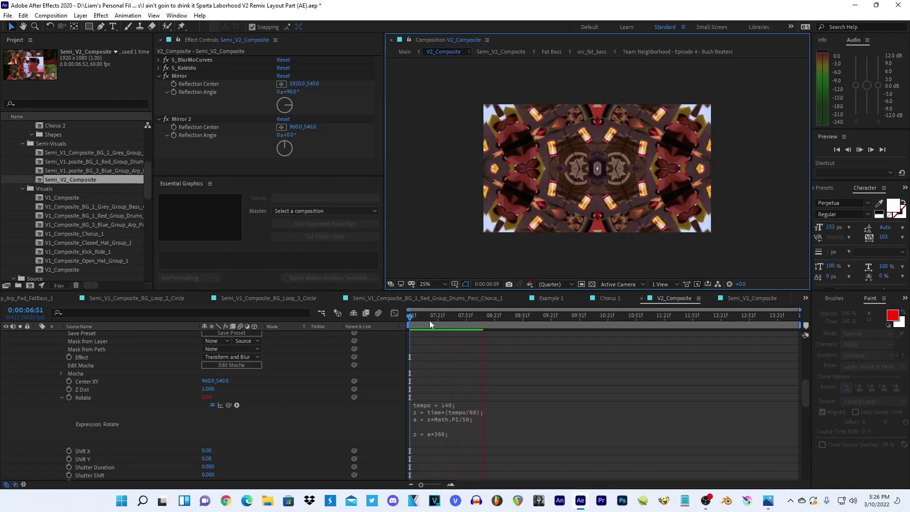
pyautogui.press('space')
pyautogui.click(420, 237)
pyautogui.press('space')
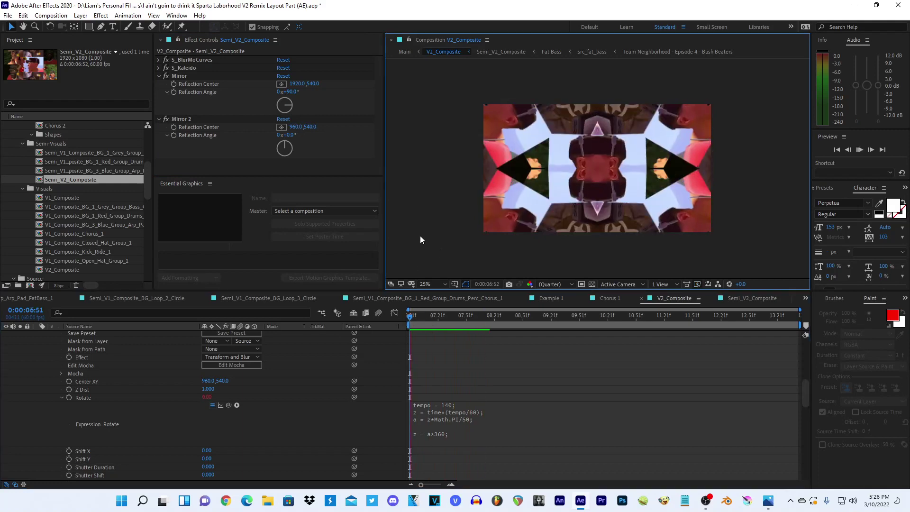
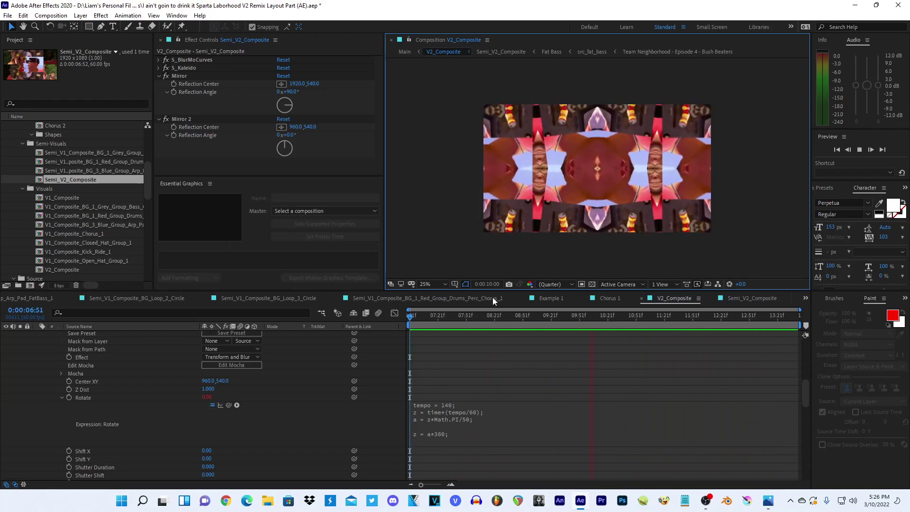
# - Try an S_Kaleido Z Dist of 2.0 and preview it from the start of the work area
pyautogui.click(485, 316)
pyautogui.moveTo(499, 318); pyautogui.dragTo(567, 316)
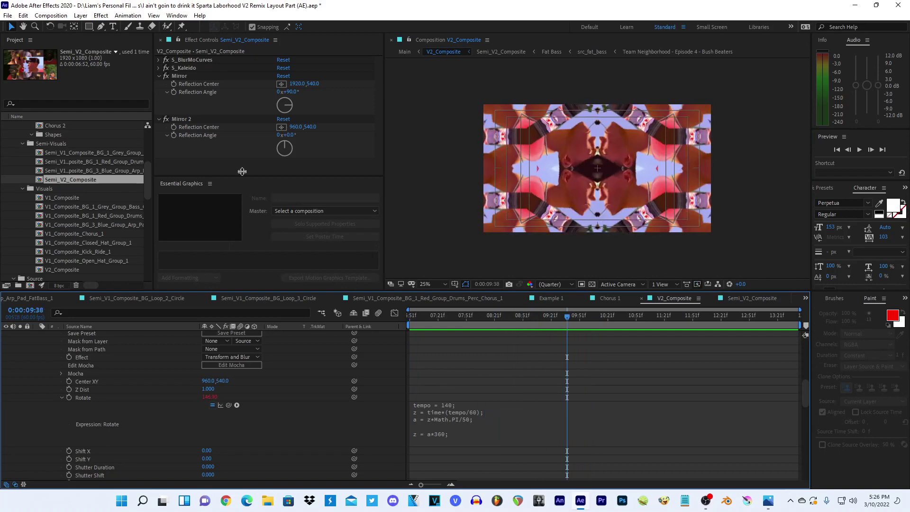
pyautogui.click(158, 68)
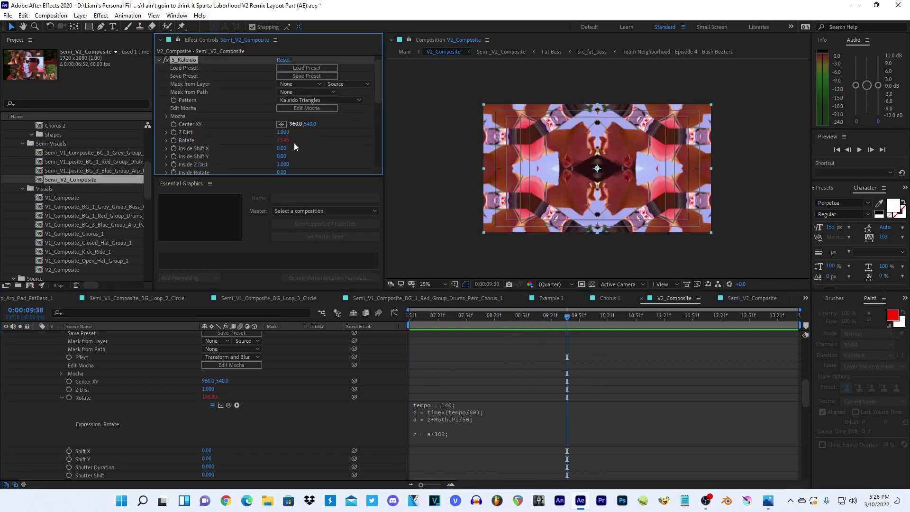
pyautogui.click(282, 133)
pyautogui.write('2.000')
pyautogui.press('Return')
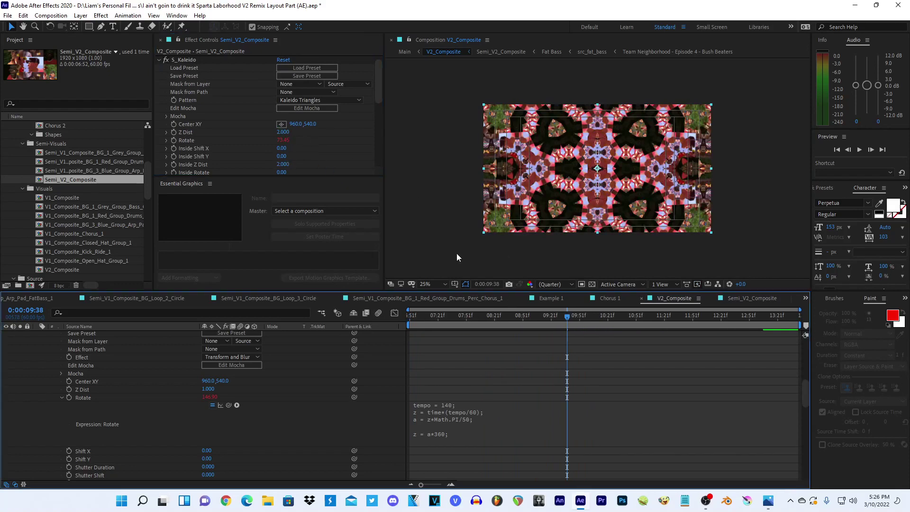
pyautogui.press('space')
pyautogui.click(418, 238)
pyautogui.press('space')
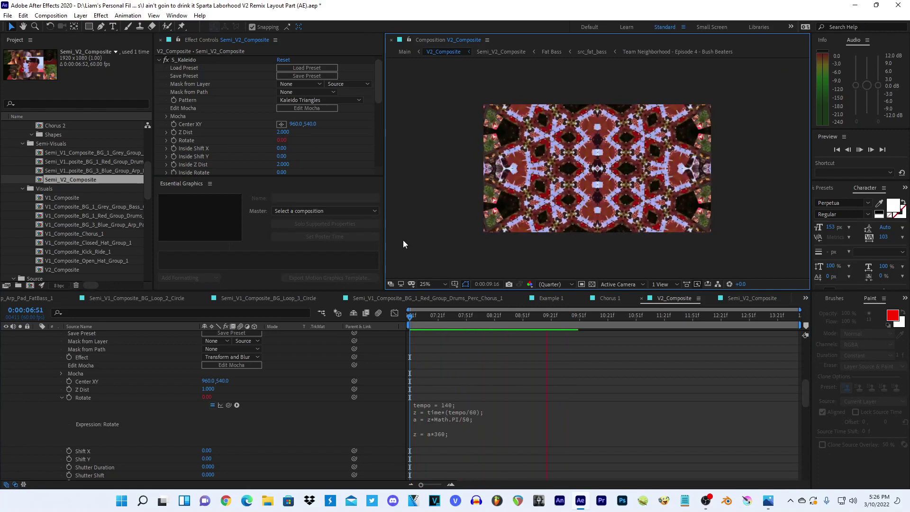
pyautogui.press('space')
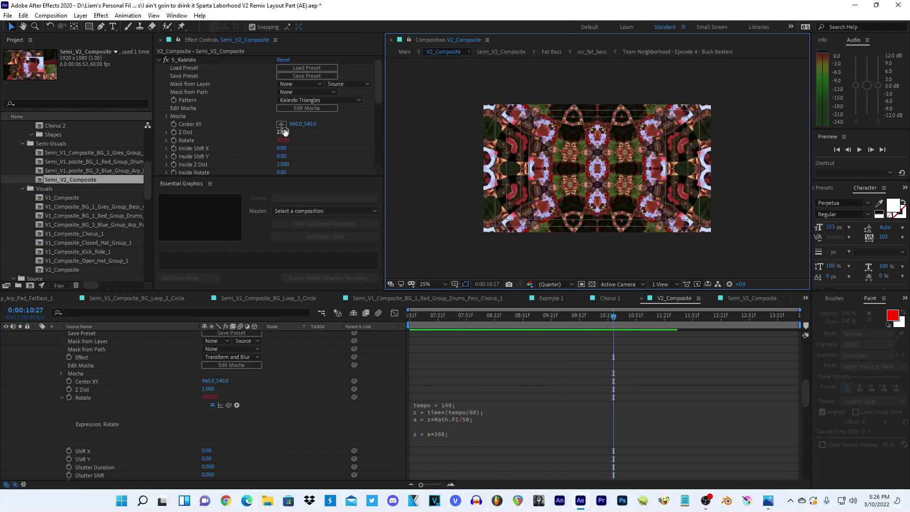
# - Set both Z Dist and Inside Z Dist to 1.5
pyautogui.click(284, 132)
pyautogui.write('1.5')
pyautogui.press('Return')
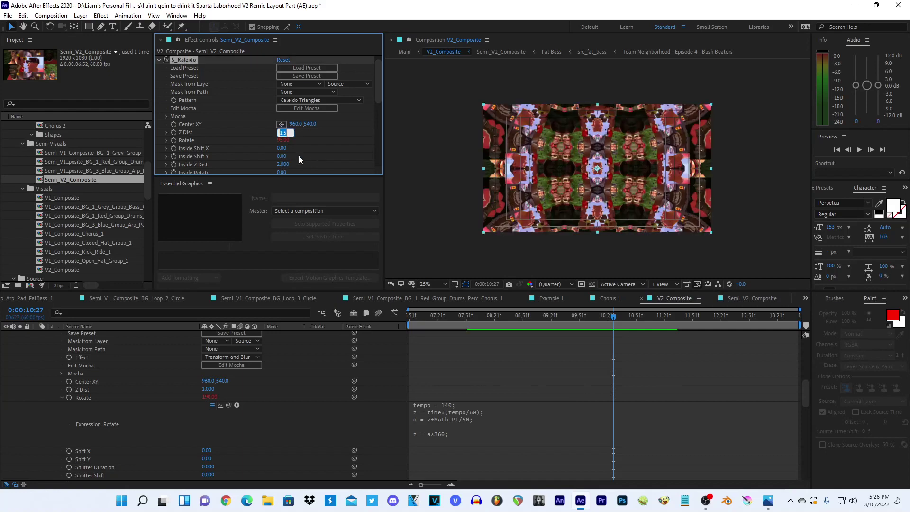
pyautogui.click(283, 164)
pyautogui.write('1.5')
pyautogui.press('Return')
# - Play the denser kaleidoscope back from the beginning of the timeline
pyautogui.click(445, 316)
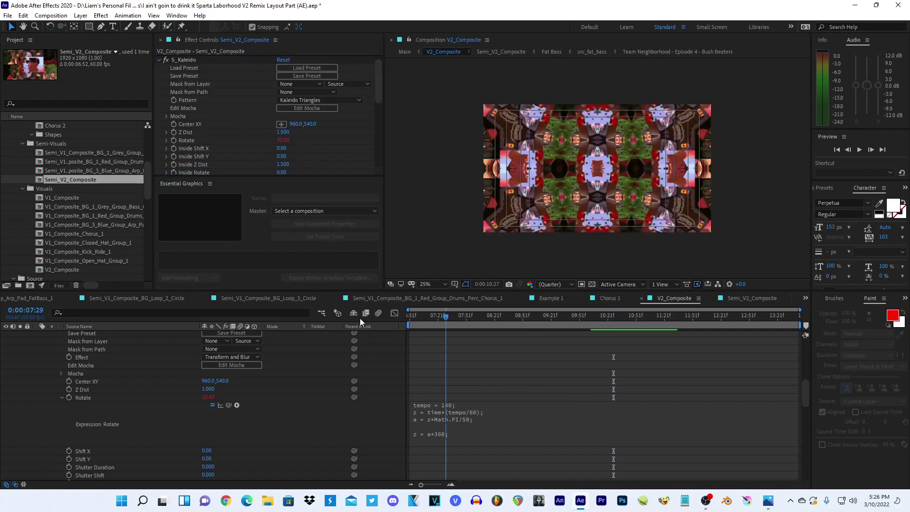
pyautogui.click(444, 239)
pyautogui.press('Home')
pyautogui.press('space')
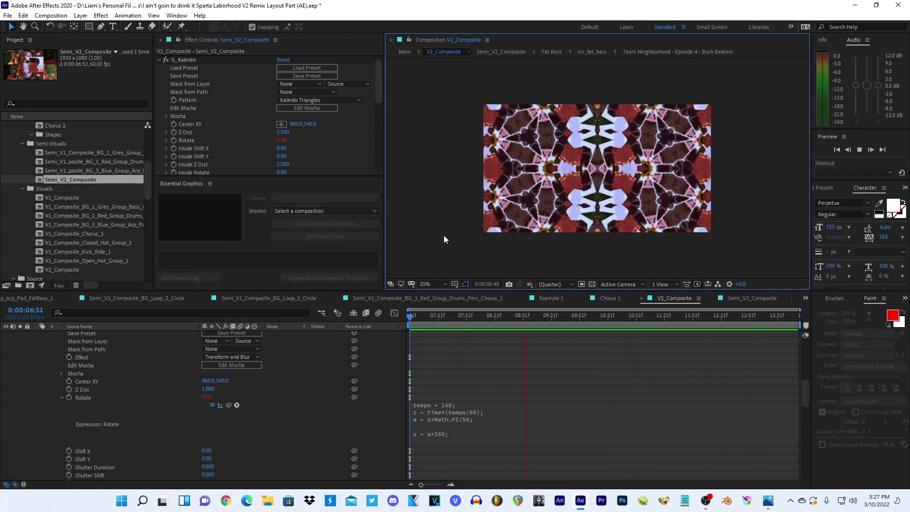
pyautogui.press('space')
pyautogui.click(412, 316)
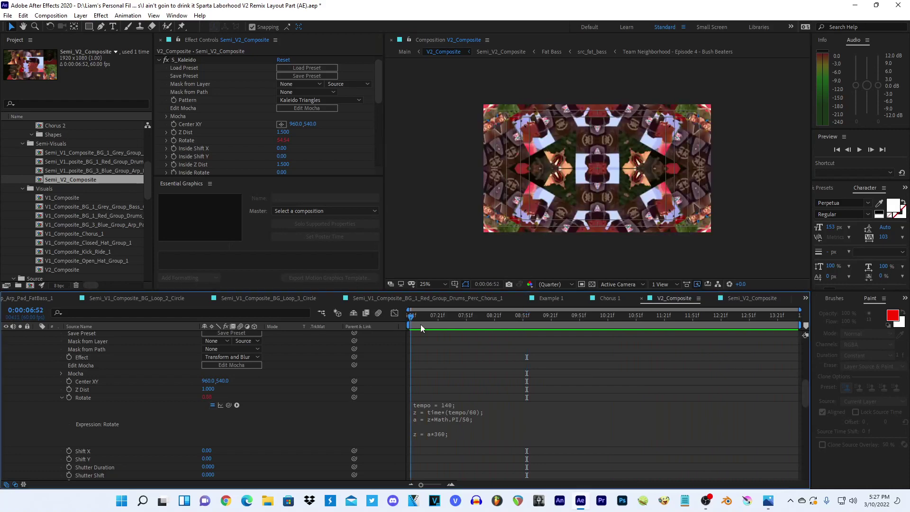
pyautogui.scroll(3, 384, 335)
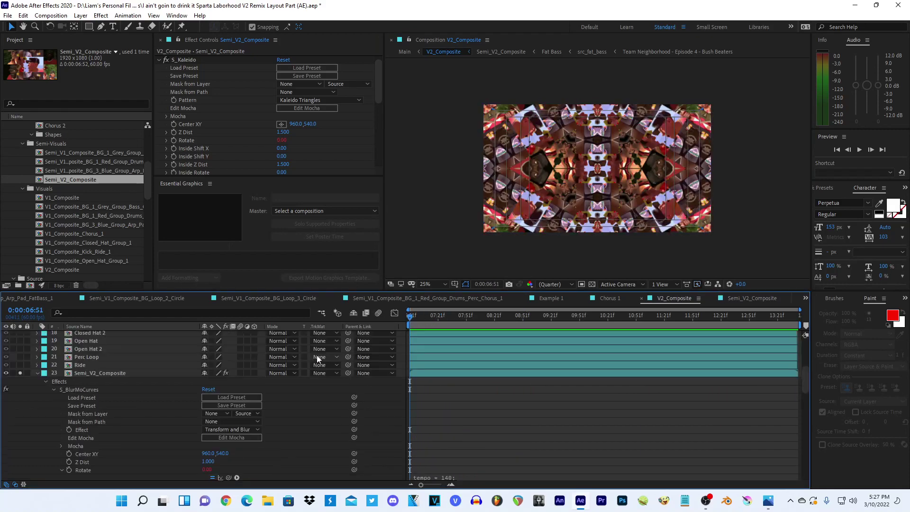
# - Add an adjustment layer above Semi_V2_Composite with Glow, raising threshold and softening intensity
pyautogui.click(90, 373)
pyautogui.hotkey('ctrl', 'alt', 'y')
pyautogui.hotkey('ctrl', 'space')
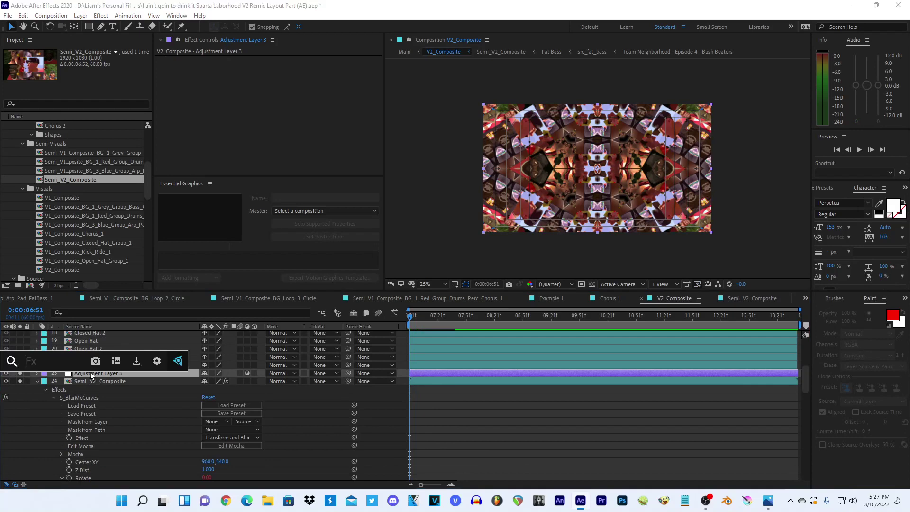
pyautogui.write('glow')
pyautogui.press('Return')
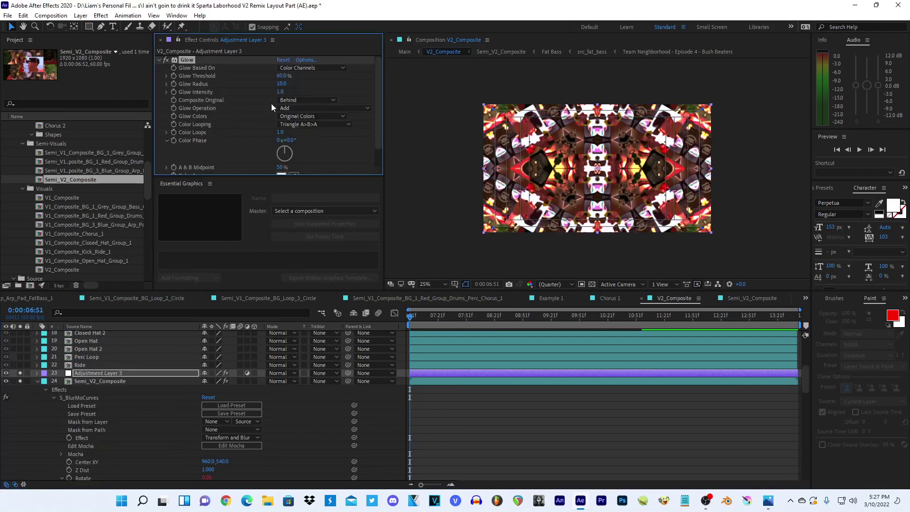
pyautogui.moveTo(287, 75)
pyautogui.mouseDown()
pyautogui.moveTo(300, 75)
pyautogui.moveTo(276, 93)
pyautogui.mouseUp()
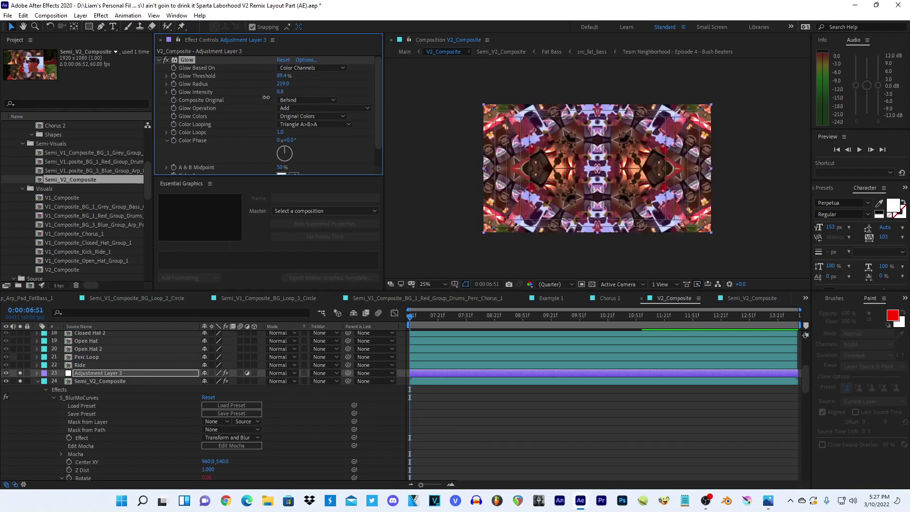
# - Try BCC Glow Alpha Edges with softer edge glow, then delete it
pyautogui.hotkey('ctrl', 'space')
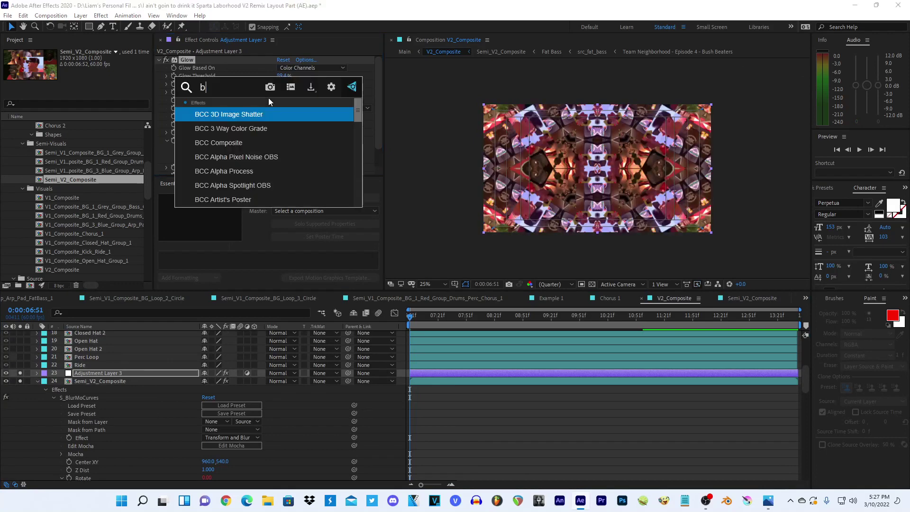
pyautogui.write('bcc glow')
pyautogui.press('Return')
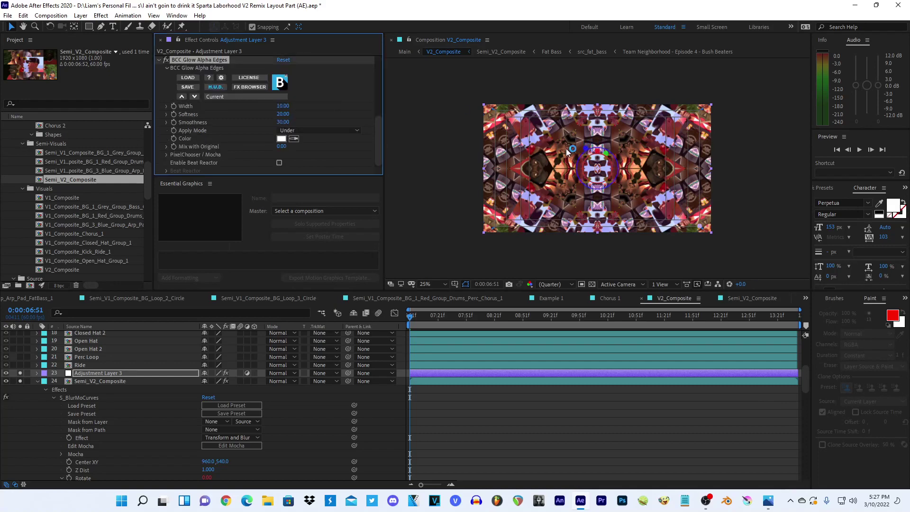
pyautogui.click(520, 278)
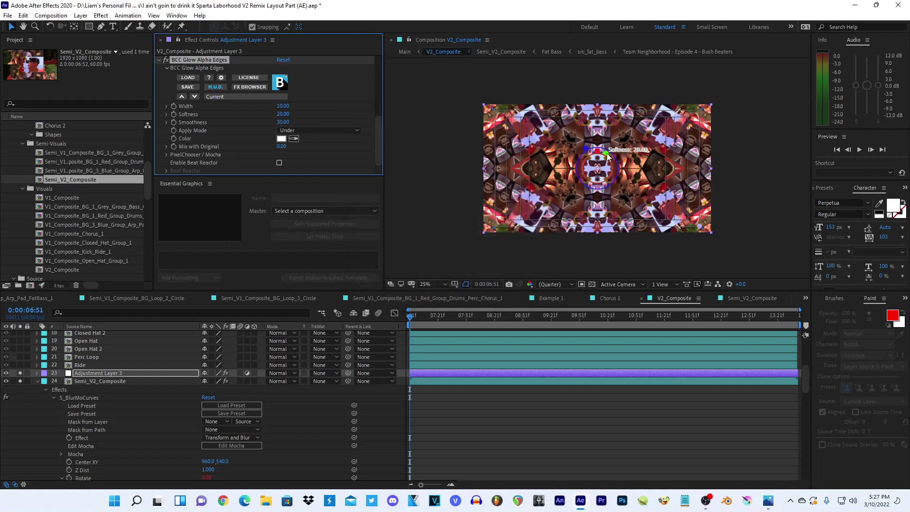
pyautogui.moveTo(607, 153)
pyautogui.mouseDown()
pyautogui.moveTo(615, 147)
pyautogui.moveTo(577, 132)
pyautogui.mouseUp()
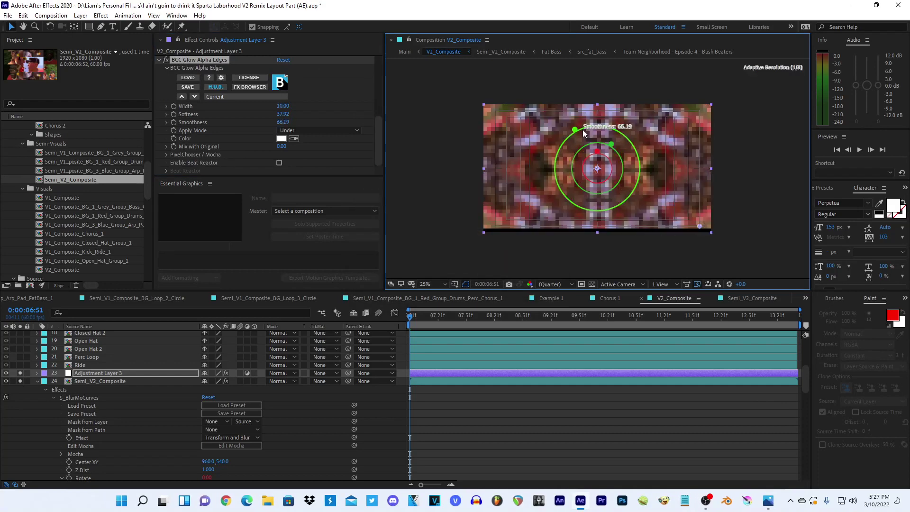
pyautogui.click(199, 60)
pyautogui.press('Delete')
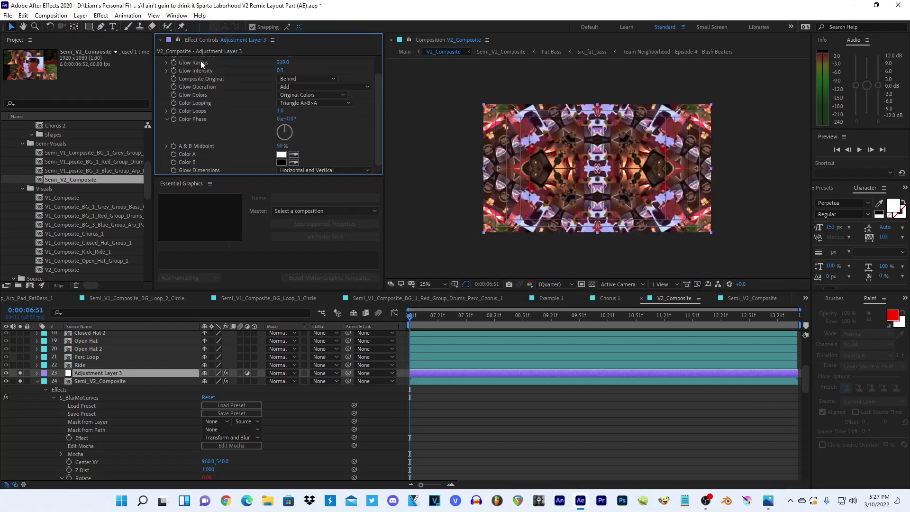
# - Try BCC Glow OBS with higher threshold and radius, then discard it
pyautogui.hotkey('ctrl', 'space')
pyautogui.write('glow')
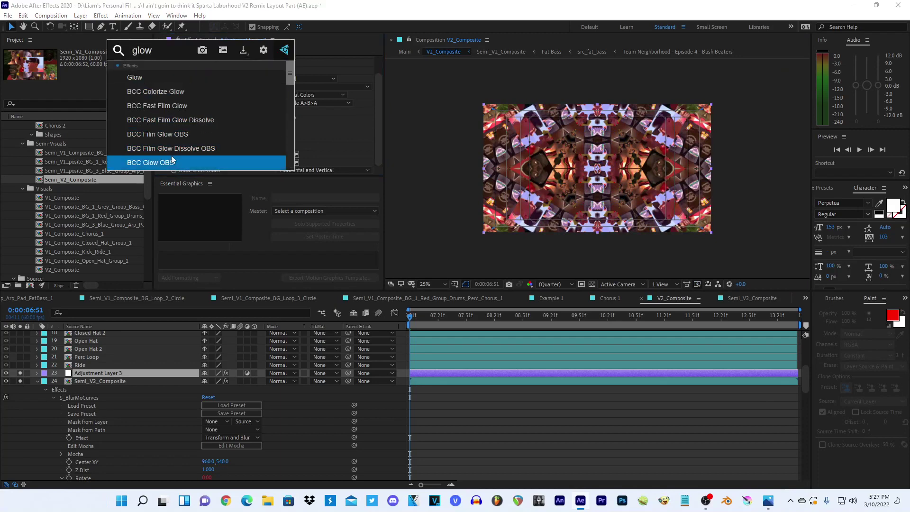
pyautogui.click(171, 161)
pyautogui.moveTo(598, 134); pyautogui.dragTo(636, 102)
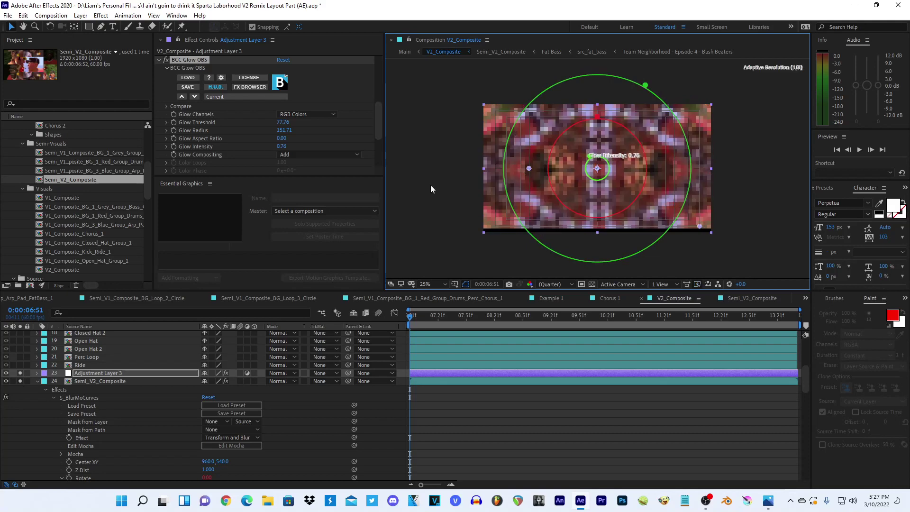
pyautogui.press('Delete')
# - Add Vibrance with Vibrance 19 and Saturation 26
pyautogui.hotkey('ctrl', 'space')
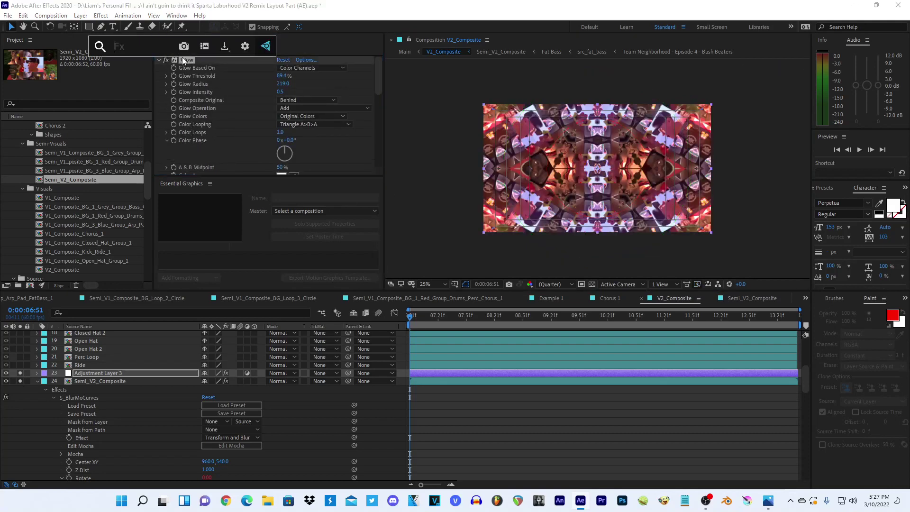
pyautogui.write('vibrance')
pyautogui.press('Return')
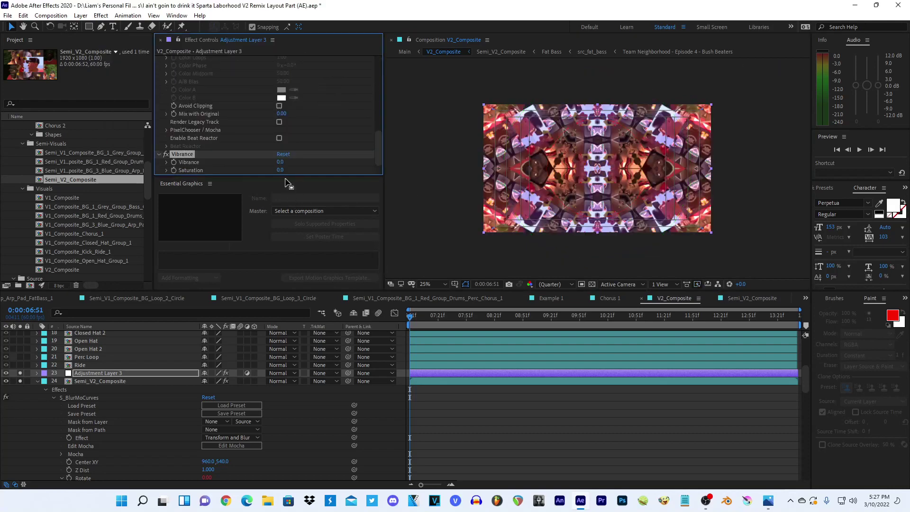
pyautogui.moveTo(282, 170)
pyautogui.mouseDown()
pyautogui.moveTo(308, 161)
pyautogui.moveTo(314, 168)
pyautogui.moveTo(268, 173)
pyautogui.mouseUp()
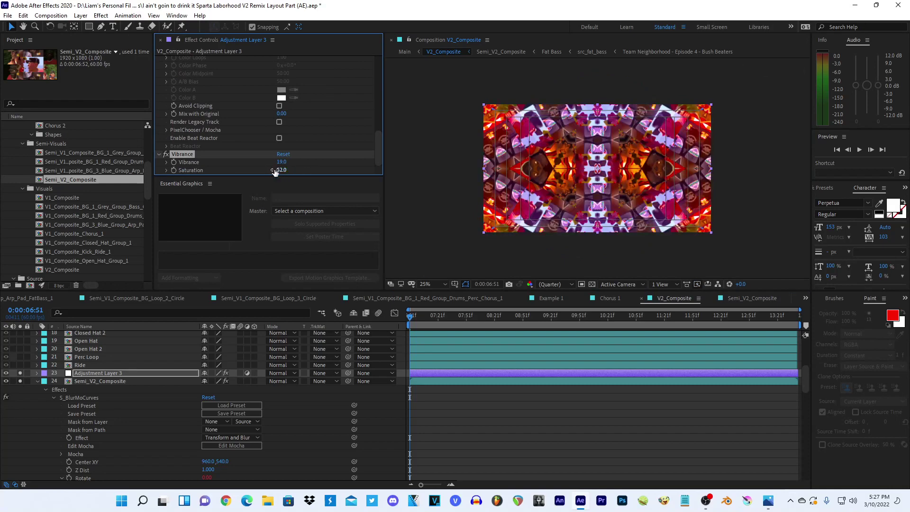
# - Move Vibrance above Glow in the effect stack and preview the result
pyautogui.scroll(5, 186, 132)
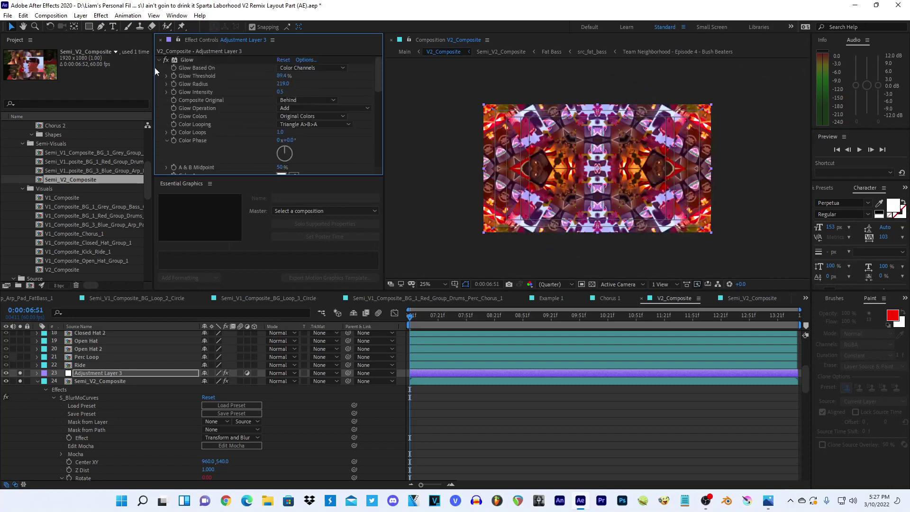
pyautogui.click(159, 60)
pyautogui.click(159, 68)
pyautogui.moveTo(159, 76); pyautogui.dragTo(178, 59)
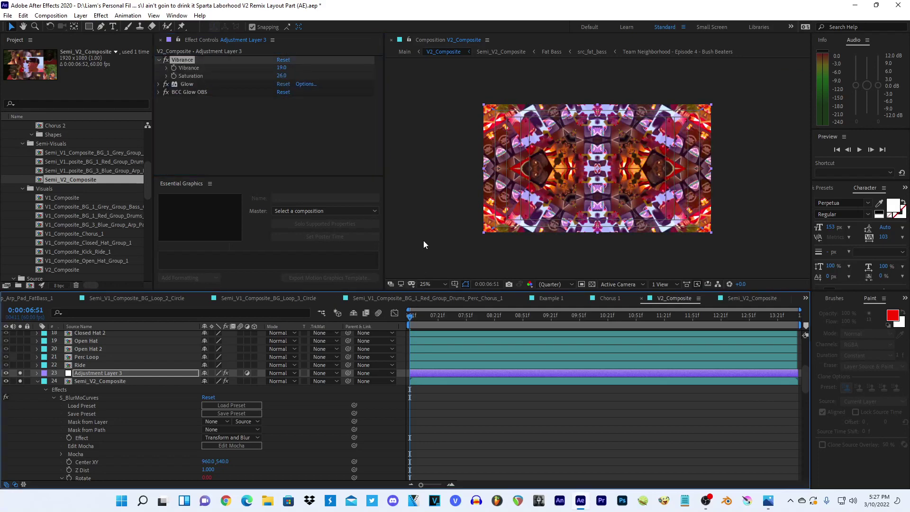
pyautogui.click(424, 240)
pyautogui.press('space')
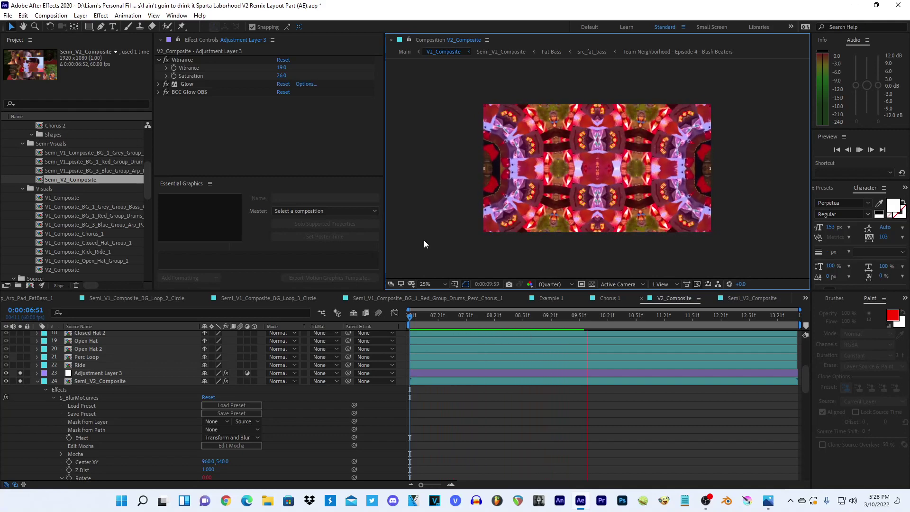
# - Search 'edge' for Adjustment Layer 3 and apply BCC Edge Grunge
pyautogui.press('space')
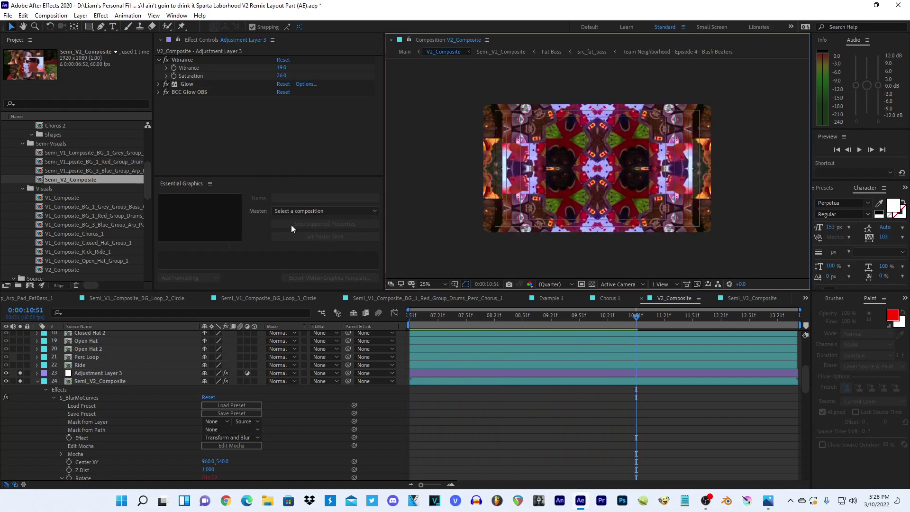
pyautogui.click(104, 382)
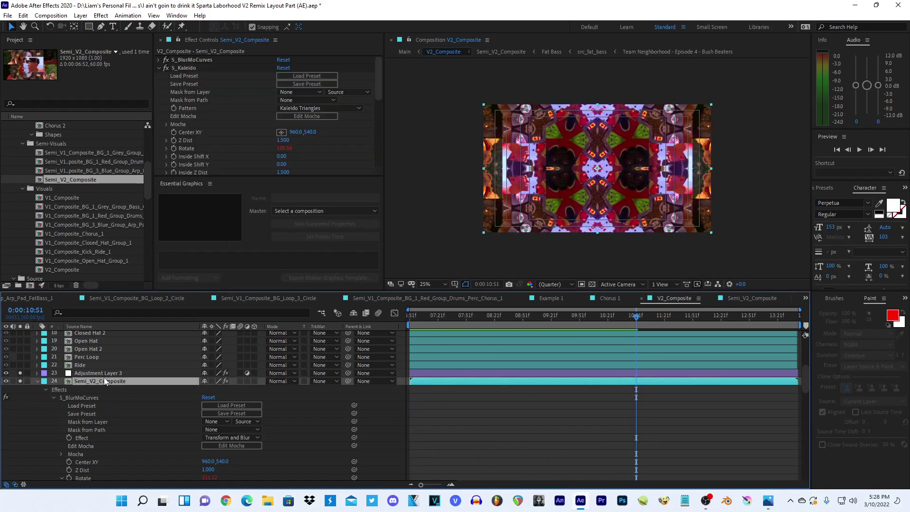
pyautogui.click(100, 374)
pyautogui.hotkey('ctrl', 'space')
pyautogui.write('soft')
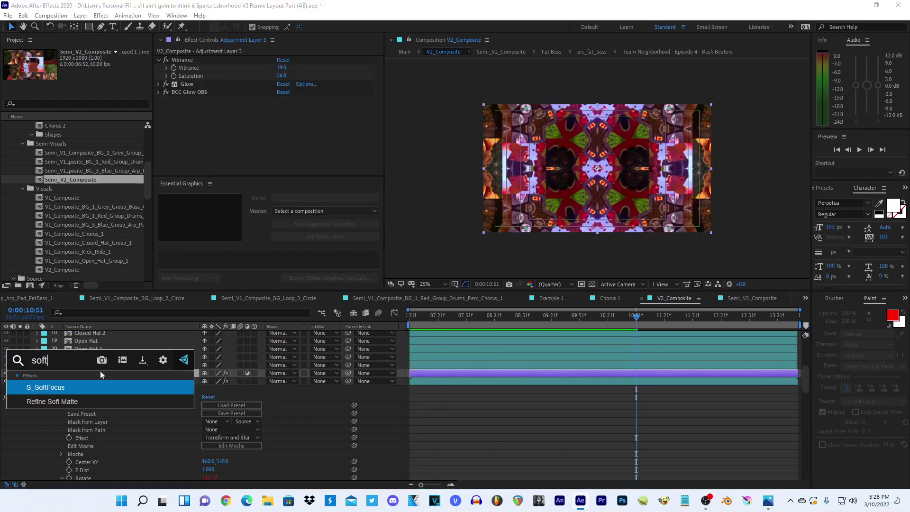
pyautogui.hotkey('ctrl', 'a')
pyautogui.write('edge')
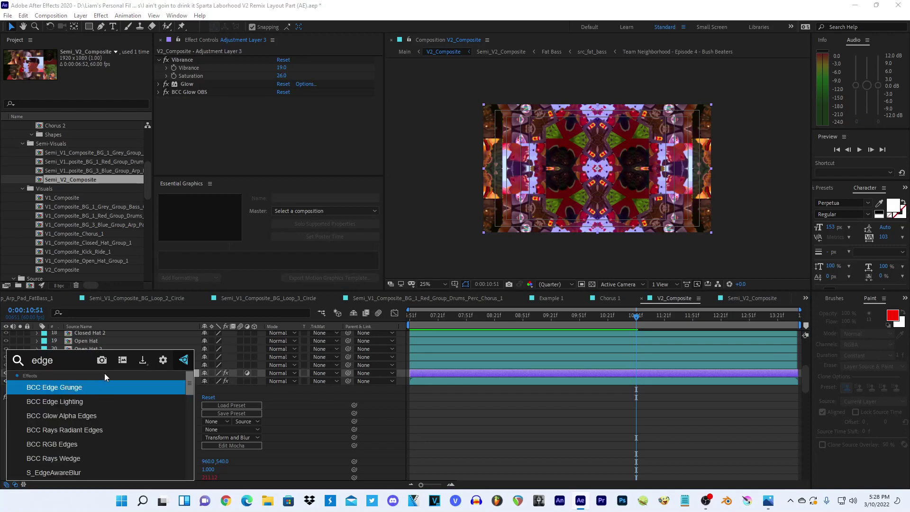
pyautogui.click(95, 385)
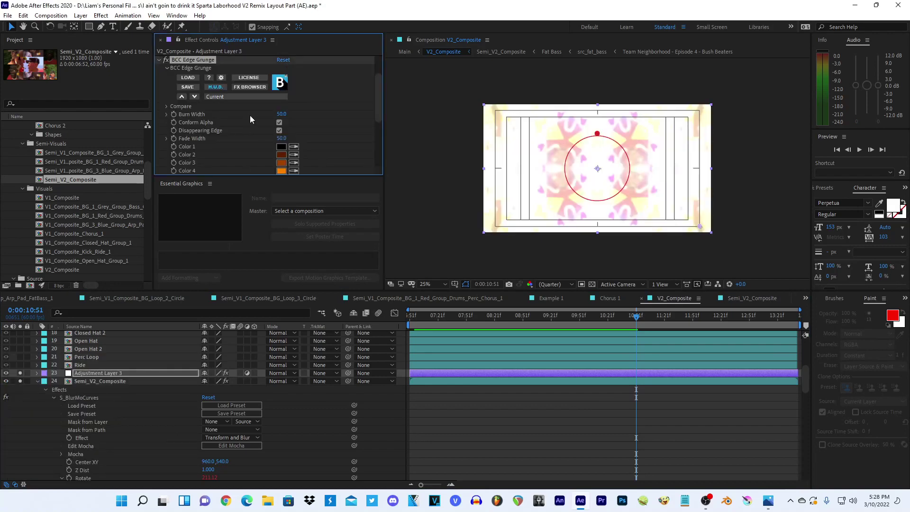
# - Search 'edge' again and browse the results without adding anything
pyautogui.hotkey('ctrl', 'space')
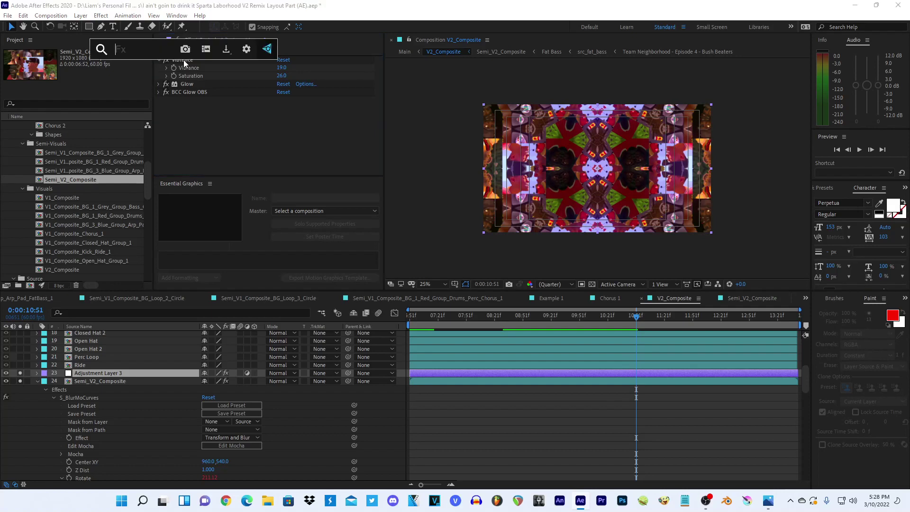
pyautogui.write('edge')
pyautogui.press('Down')
pyautogui.press('Down')
pyautogui.press('Down')
pyautogui.press('Down')
pyautogui.press('Down')
pyautogui.press('Down')
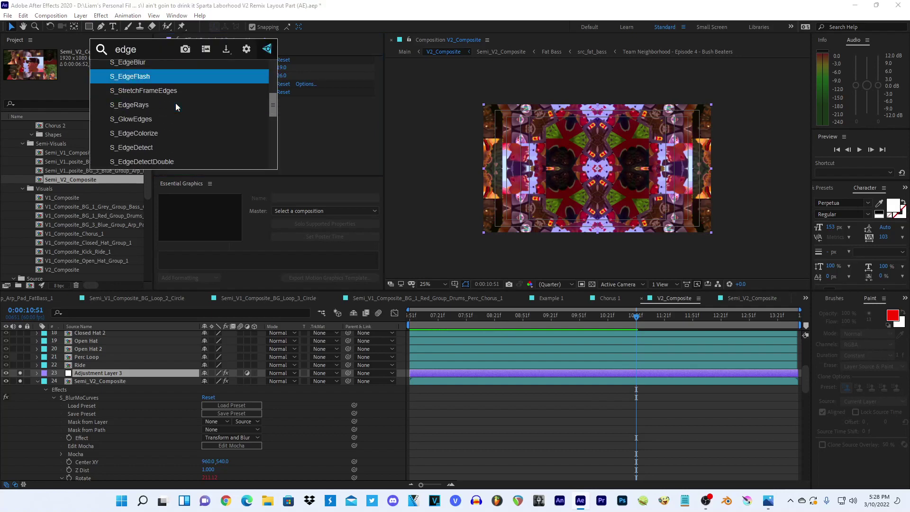
pyautogui.press('Up')
pyautogui.press('Up')
pyautogui.press('Up')
pyautogui.press('Up')
pyautogui.press('Up')
pyautogui.scroll(-1, 172, 111)
pyautogui.scroll(-1, 171, 108)
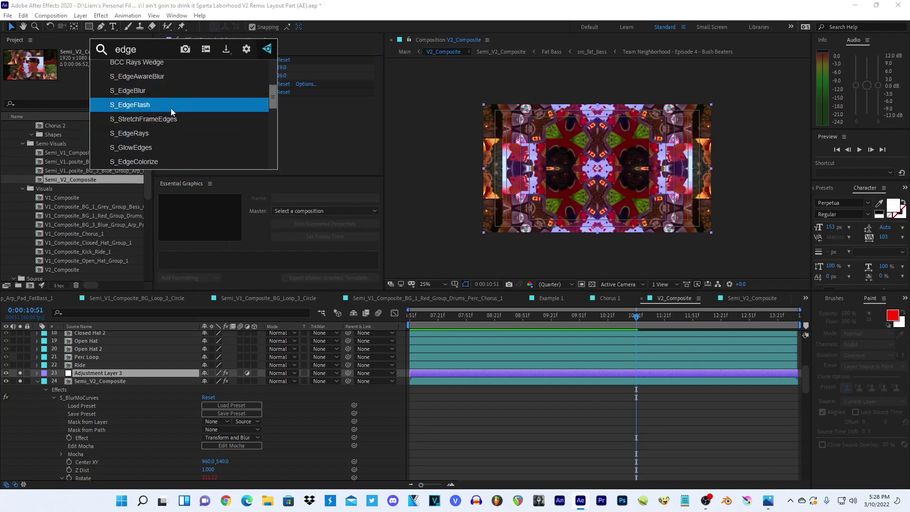
pyautogui.scroll(-2, 172, 109)
pyautogui.press('Escape')
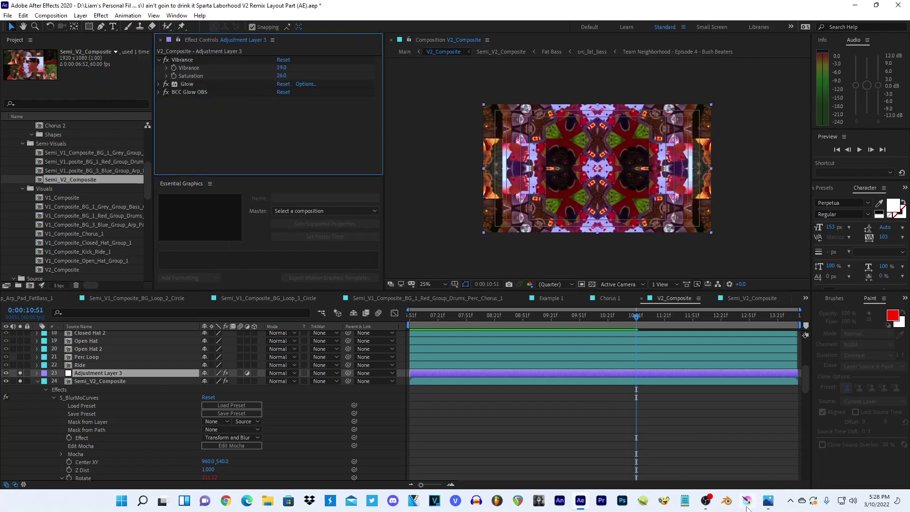
# - Return from the recording software and list the 'edge' effects for Adjustment Layer 3
pyautogui.click(706, 500)
pyautogui.click(692, 438)
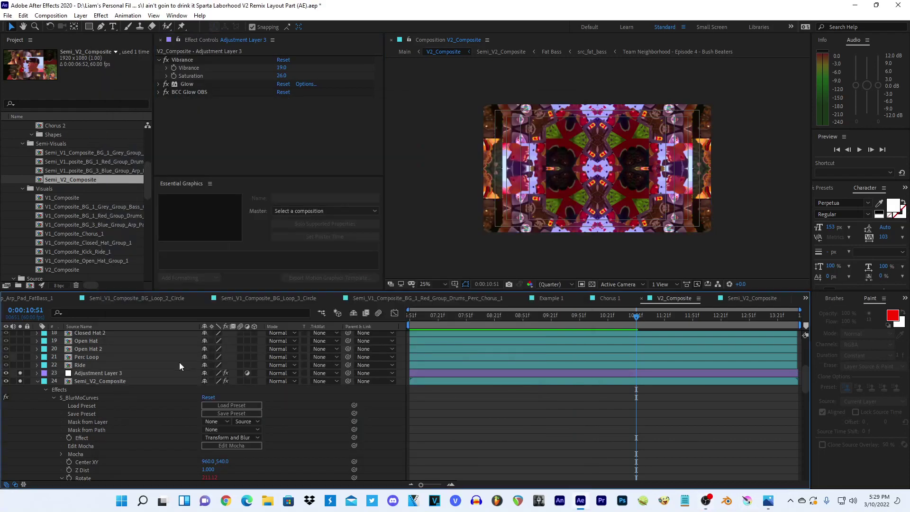
pyautogui.click(168, 371)
pyautogui.hotkey('ctrl', 'space')
pyautogui.write('edge')
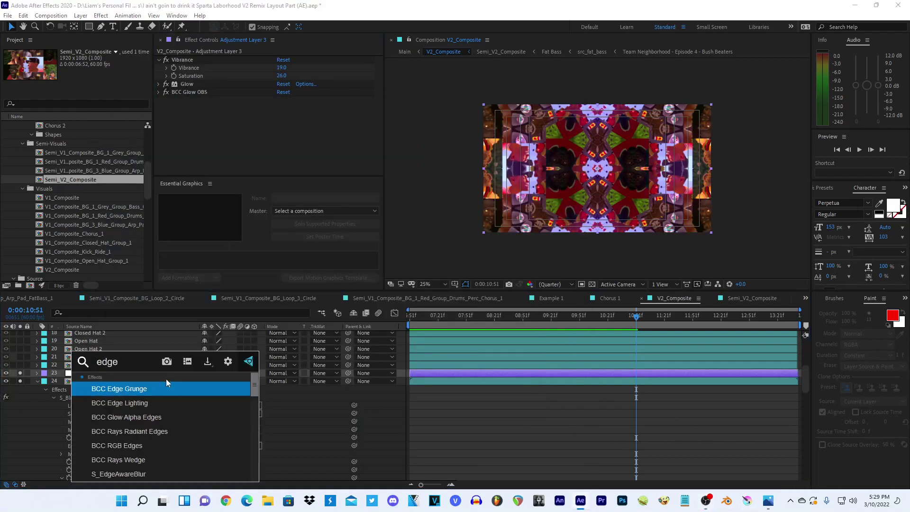
pyautogui.scroll(-1, 158, 405)
pyautogui.scroll(-2, 142, 406)
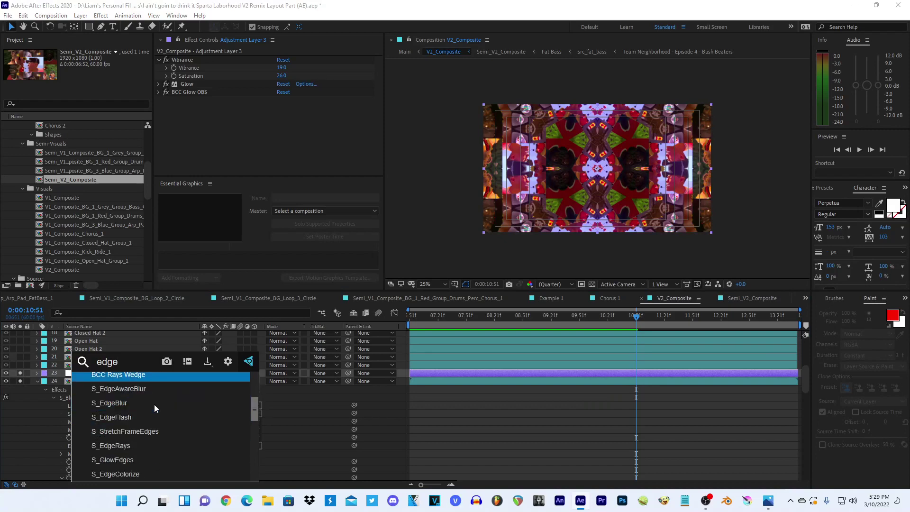
pyautogui.scroll(-2, 155, 405)
# - Apply S_EdgeDetect to Adjustment Layer 3 and set its Edge Smooth to 0
pyautogui.scroll(-2, 155, 405)
pyautogui.click(153, 414)
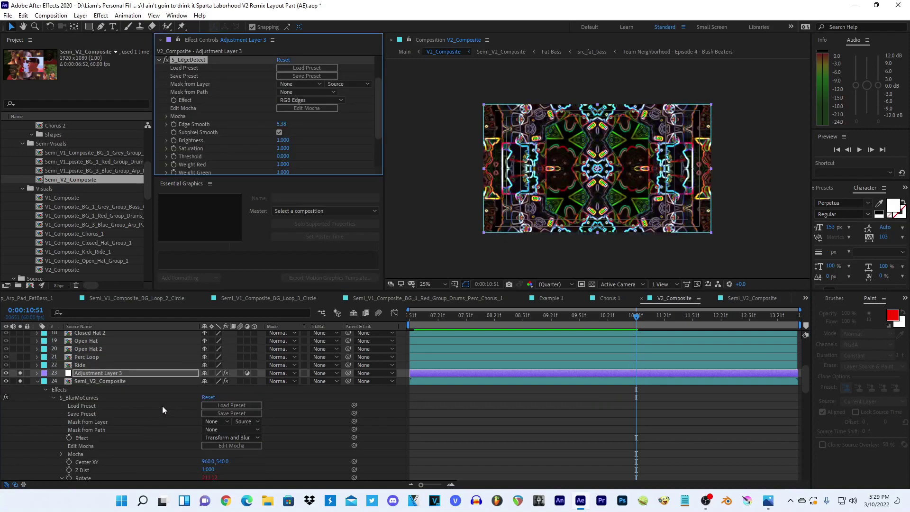
pyautogui.click(280, 125)
pyautogui.write('52')
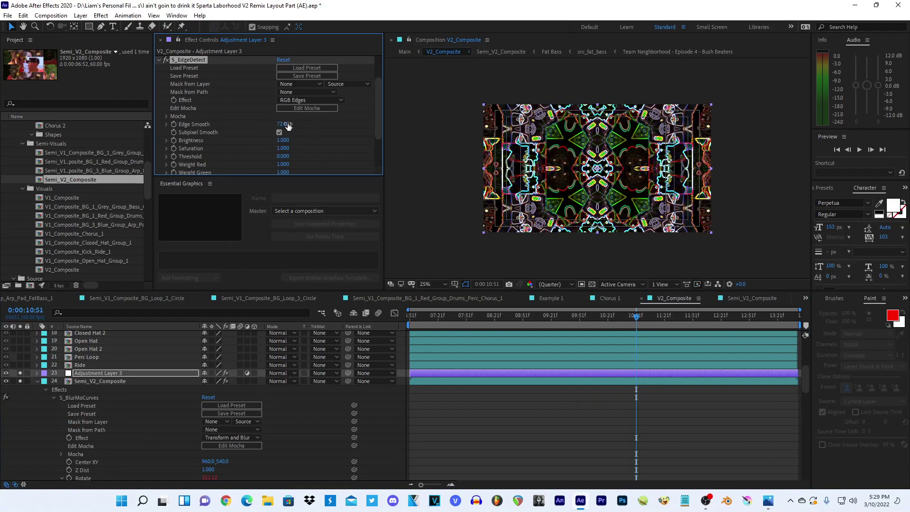
pyautogui.press('Return')
pyautogui.click(281, 124)
pyautogui.write('0')
pyautogui.press('Return')
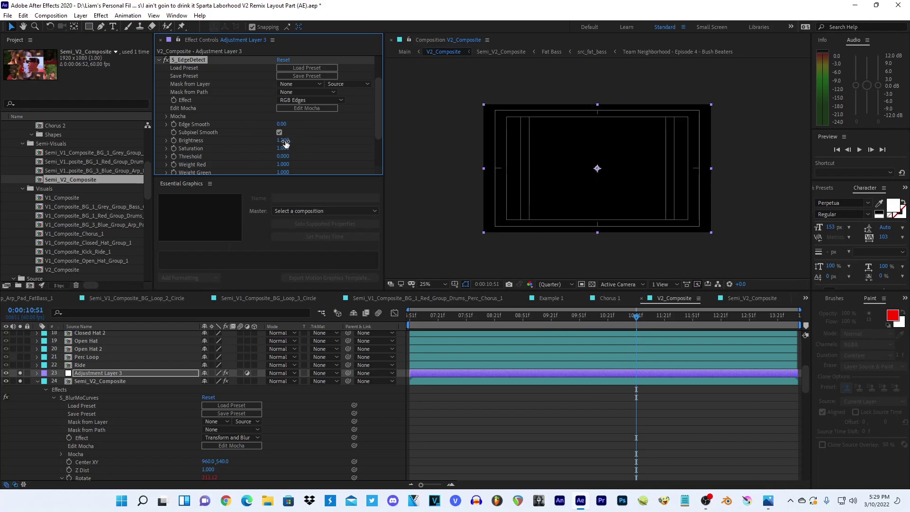
# - Set the edge Brightness to 0.5 and Threshold to about 0.18
pyautogui.moveTo(280, 140); pyautogui.dragTo(280, 143)
pyautogui.scroll(-1, 291, 139)
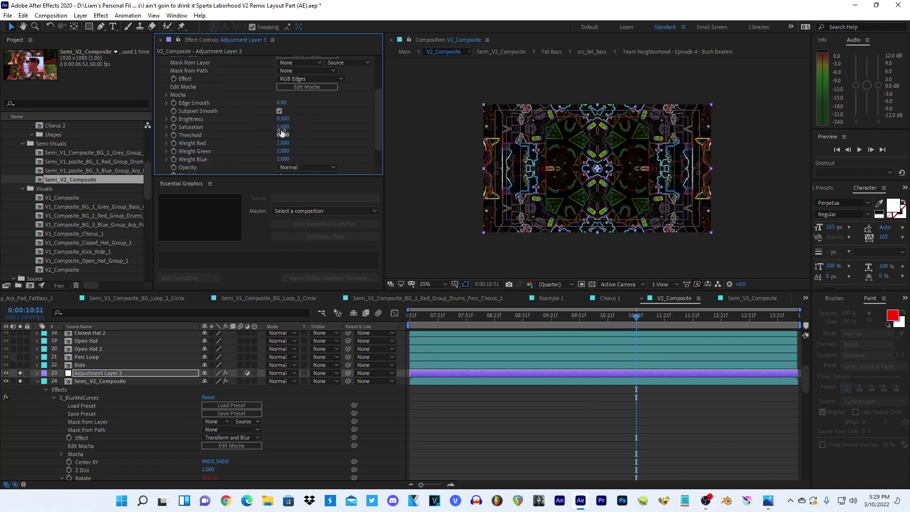
pyautogui.moveTo(293, 134); pyautogui.dragTo(281, 137)
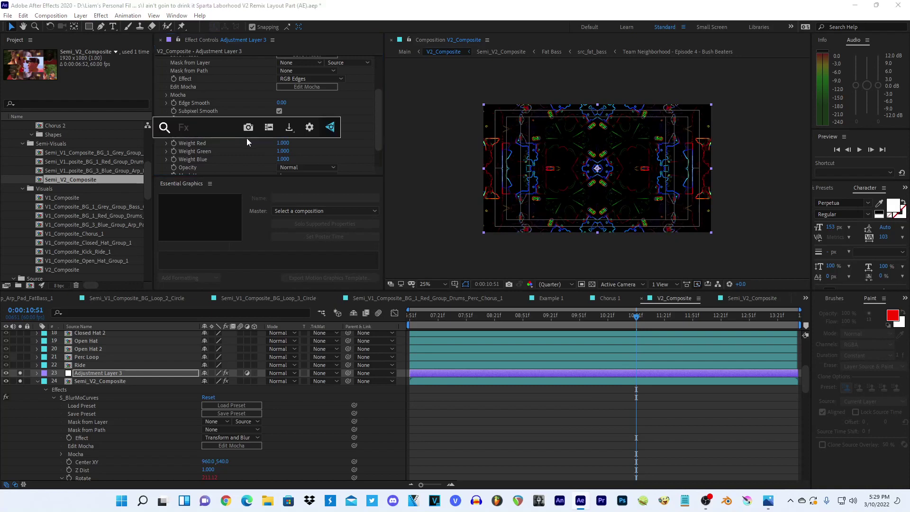
pyautogui.scroll(3, 171, 83)
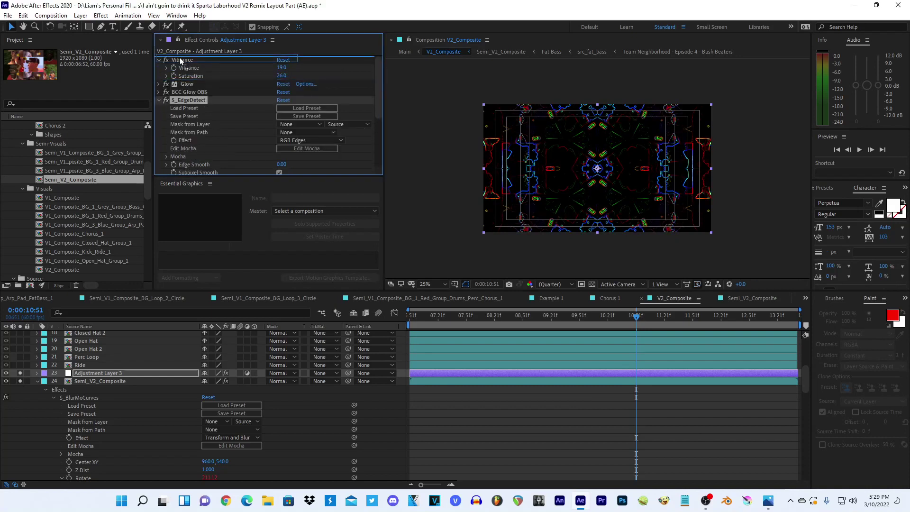
pyautogui.scroll(-2, 179, 59)
pyautogui.click(161, 59)
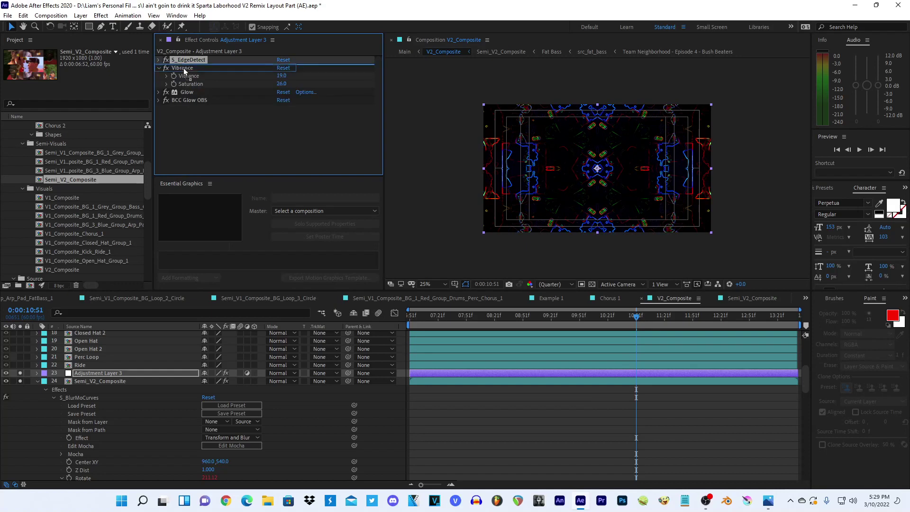
pyautogui.scroll(1, 183, 68)
# - Lower the Glow Threshold to 21.6% and render the preview at full resolution
pyautogui.click(158, 92)
pyautogui.scroll(-2, 278, 121)
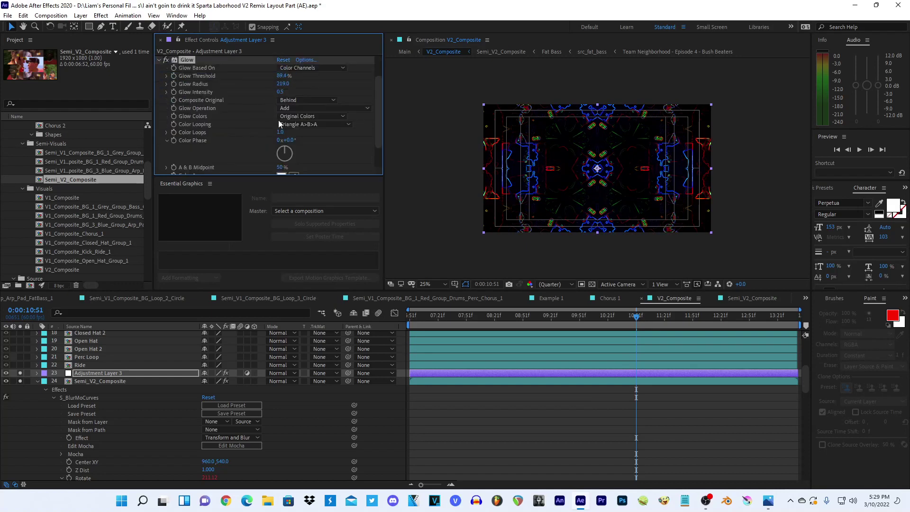
pyautogui.moveTo(282, 76); pyautogui.dragTo(223, 86)
pyautogui.click(452, 181)
pyautogui.press('.')
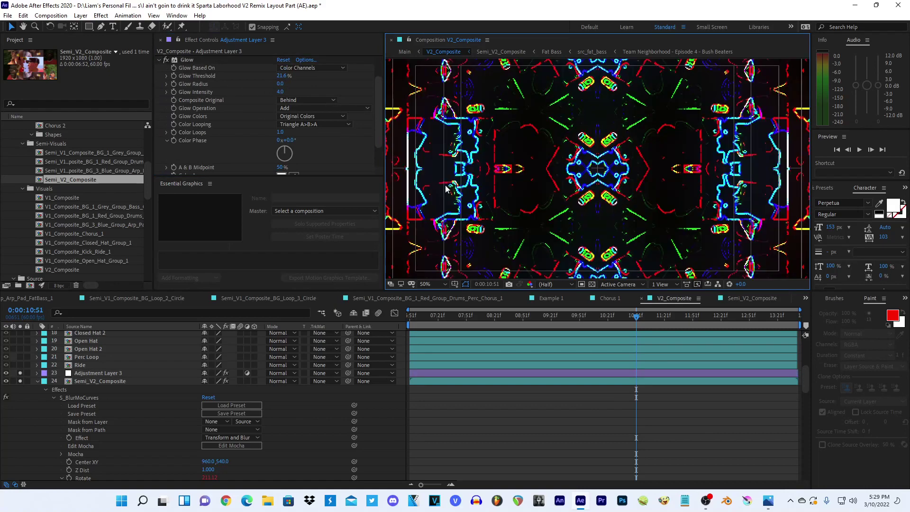
pyautogui.press(',')
pyautogui.click(554, 284)
pyautogui.click(552, 308)
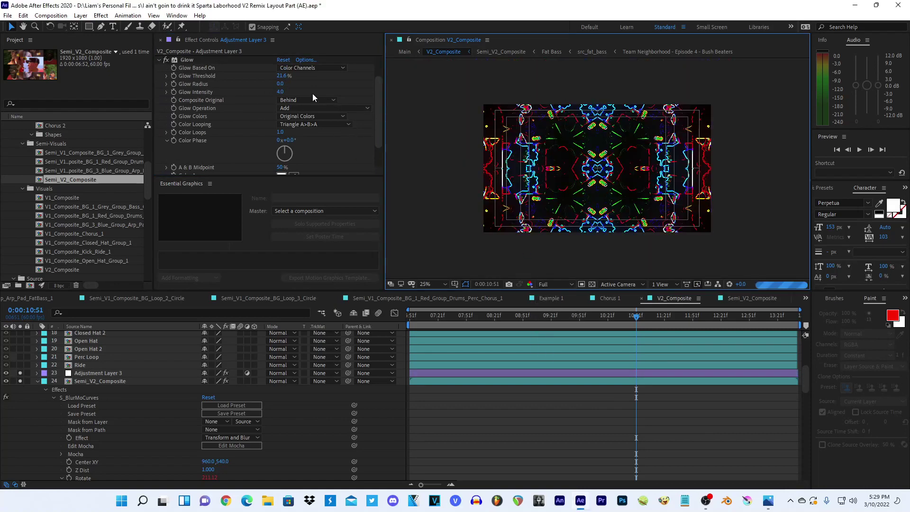
# - Set the Glow Radius to 66 and Intensity to 0.5
pyautogui.moveTo(280, 84); pyautogui.dragTo(311, 84)
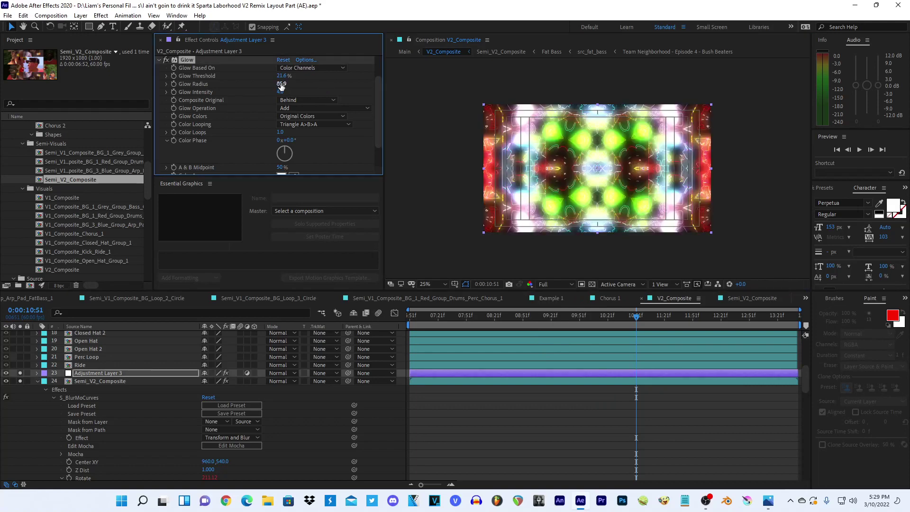
pyautogui.click(280, 91)
pyautogui.write('1.1')
pyautogui.press('Return')
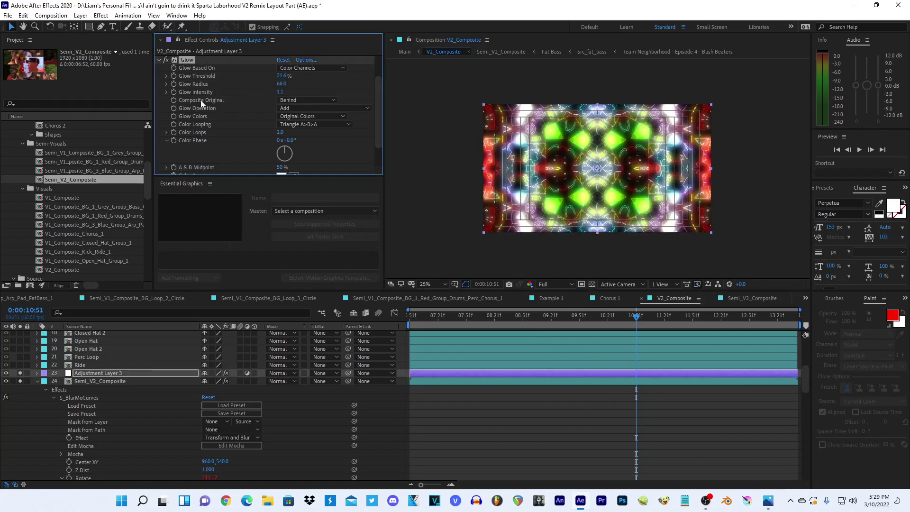
pyautogui.moveTo(279, 93); pyautogui.dragTo(271, 93)
pyautogui.scroll(2, 269, 94)
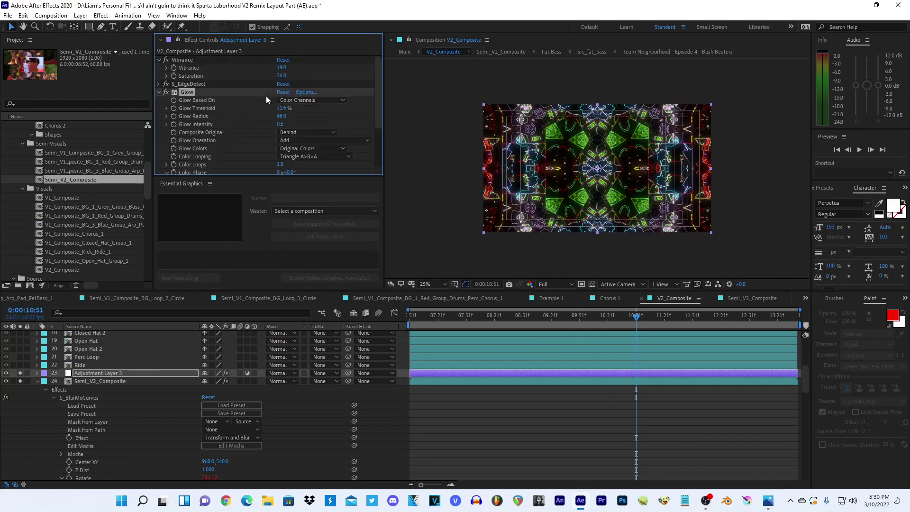
pyautogui.click(165, 93)
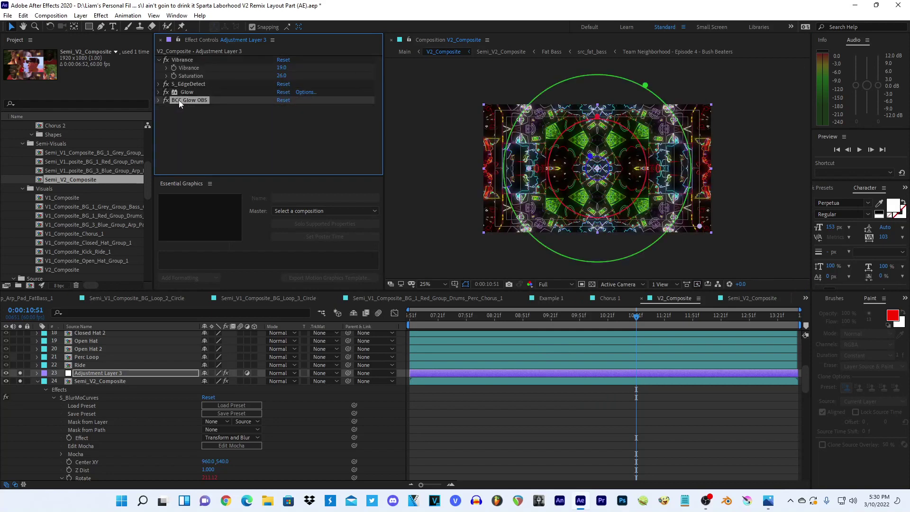
# - Add CC Composite to Adjustment Layer 3 at 53% opacity
pyautogui.hotkey('ctrl', 'space')
pyautogui.write('cc compo')
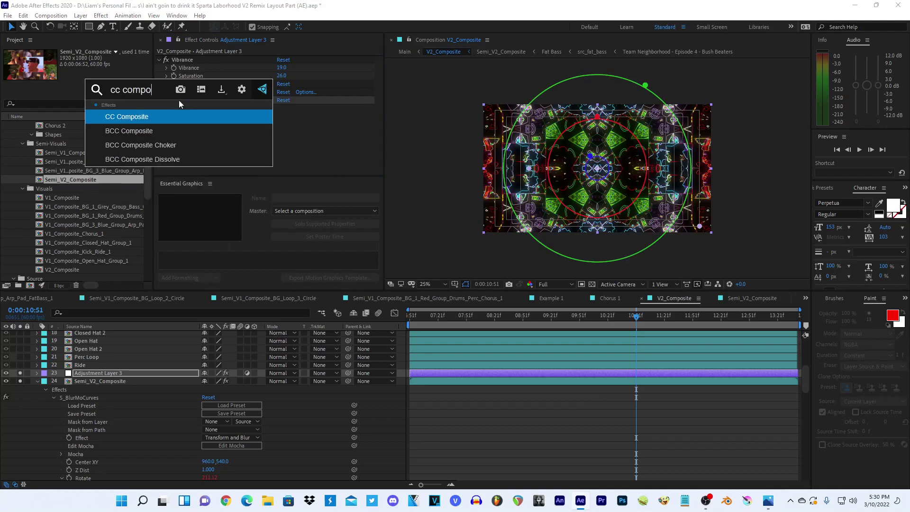
pyautogui.press('Return')
pyautogui.click(284, 116)
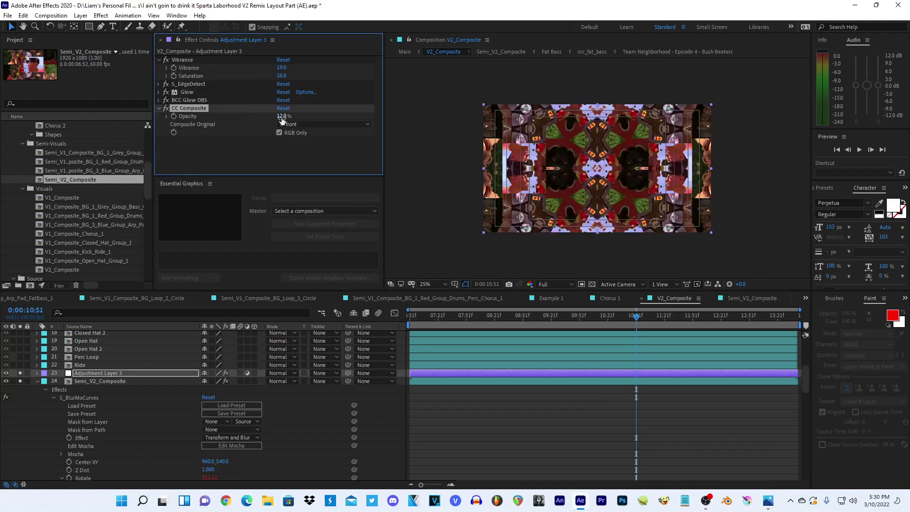
pyautogui.write('28')
pyautogui.press('Return')
pyautogui.moveTo(291, 116); pyautogui.dragTo(290, 119)
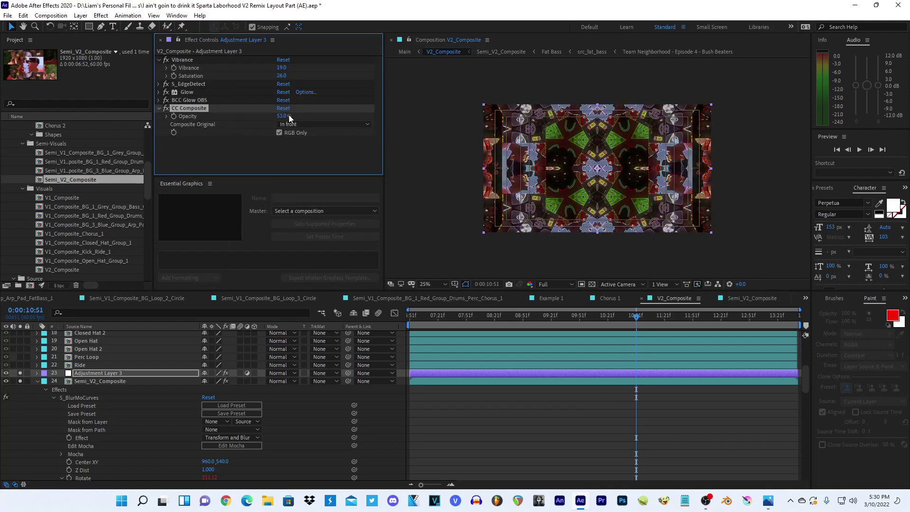
# - Add a second BCC Glow OBS with threshold 38.09, radius 122.40, intensity 0.74
pyautogui.hotkey('ctrl', 'space')
pyautogui.write('glow')
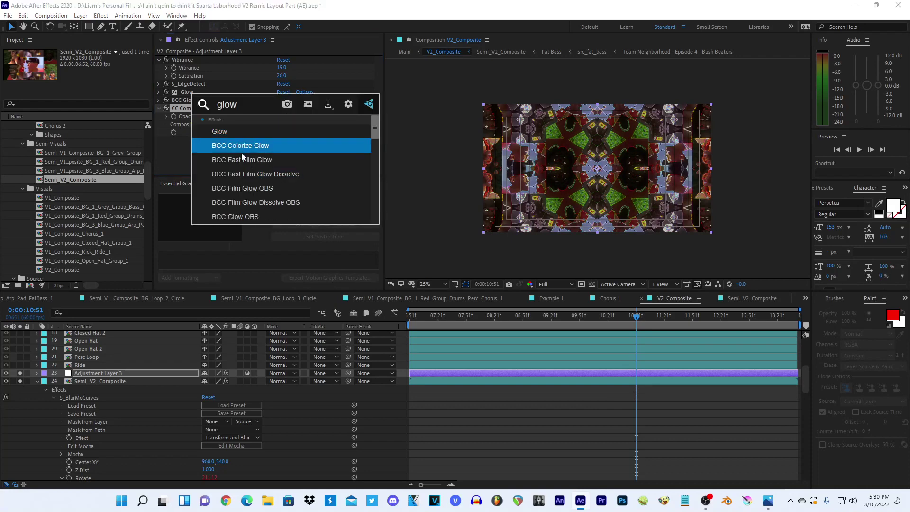
pyautogui.click(240, 217)
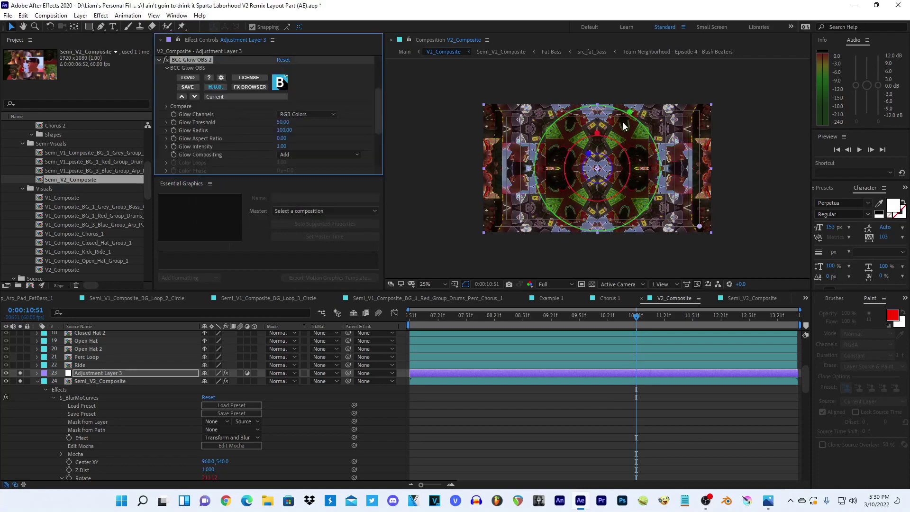
pyautogui.moveTo(605, 135)
pyautogui.mouseDown()
pyautogui.moveTo(598, 121)
pyautogui.moveTo(645, 87)
pyautogui.mouseUp()
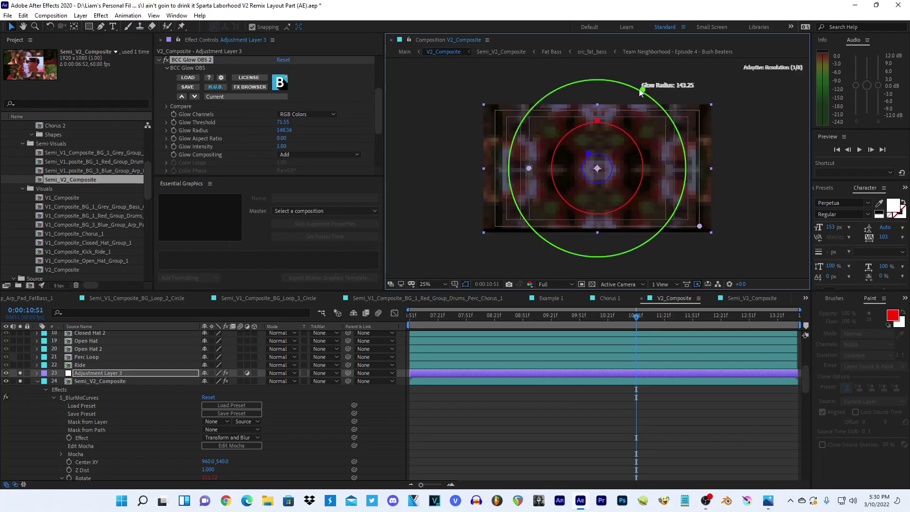
pyautogui.moveTo(594, 156); pyautogui.dragTo(590, 157)
pyautogui.moveTo(597, 120); pyautogui.dragTo(597, 142)
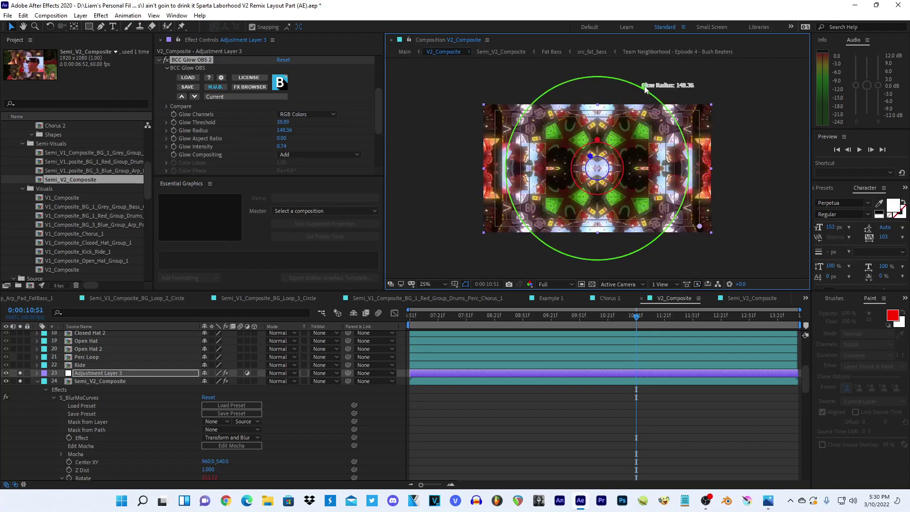
pyautogui.moveTo(644, 87); pyautogui.dragTo(639, 102)
pyautogui.scroll(4, 253, 99)
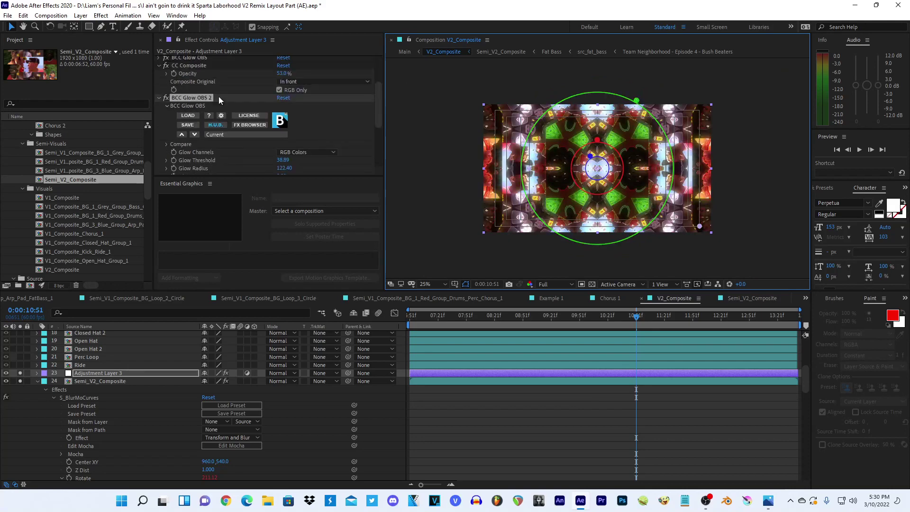
pyautogui.click(196, 111)
pyautogui.hotkey('ctrl', 'space')
# - Apply Invert and try it above CC Composite, then restore CC Composite on top
pyautogui.write('invert')
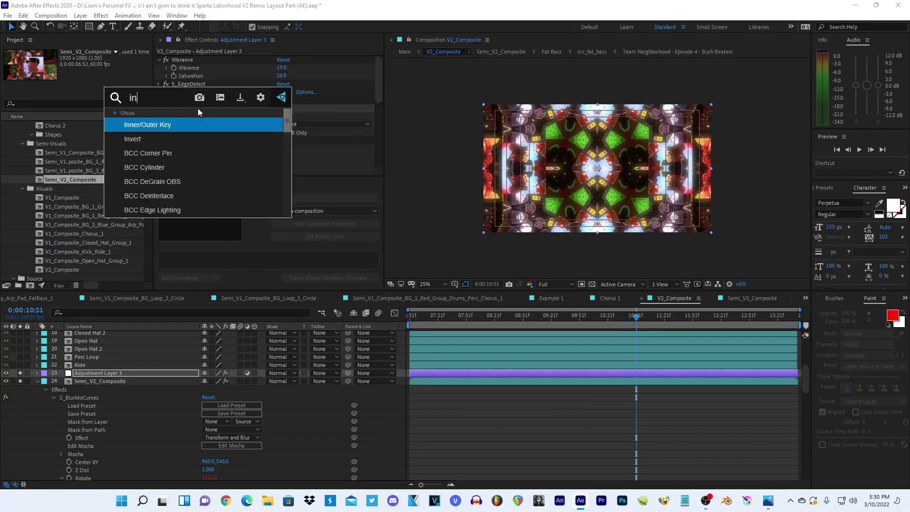
pyautogui.press('Return')
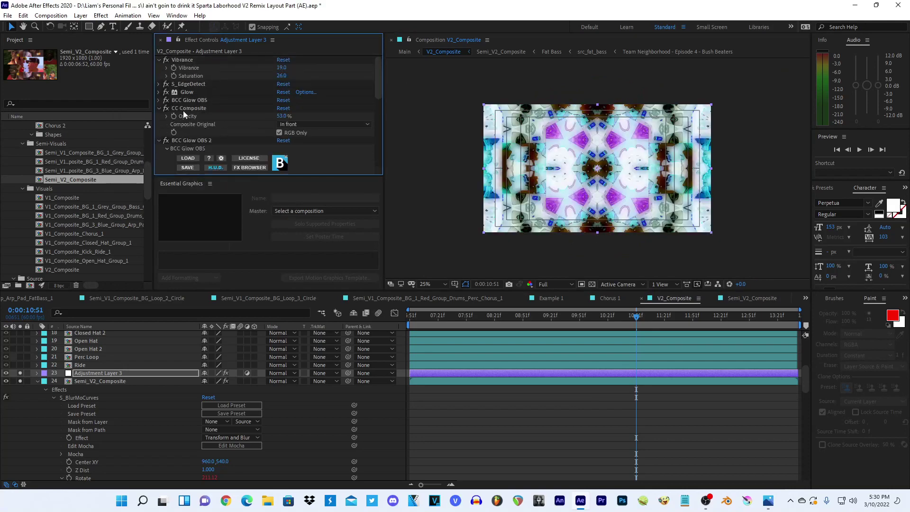
pyautogui.click(159, 108)
pyautogui.click(161, 117)
pyautogui.moveTo(185, 125); pyautogui.dragTo(186, 109)
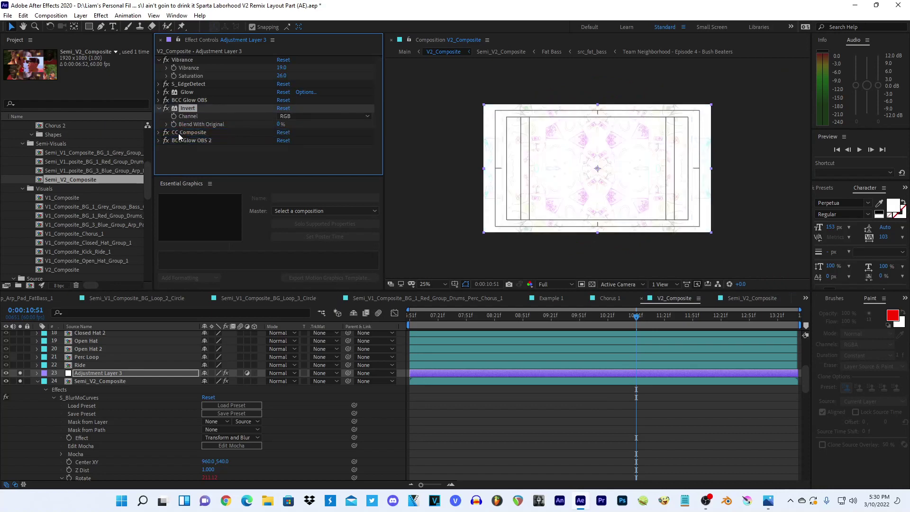
pyautogui.moveTo(178, 132); pyautogui.dragTo(181, 60)
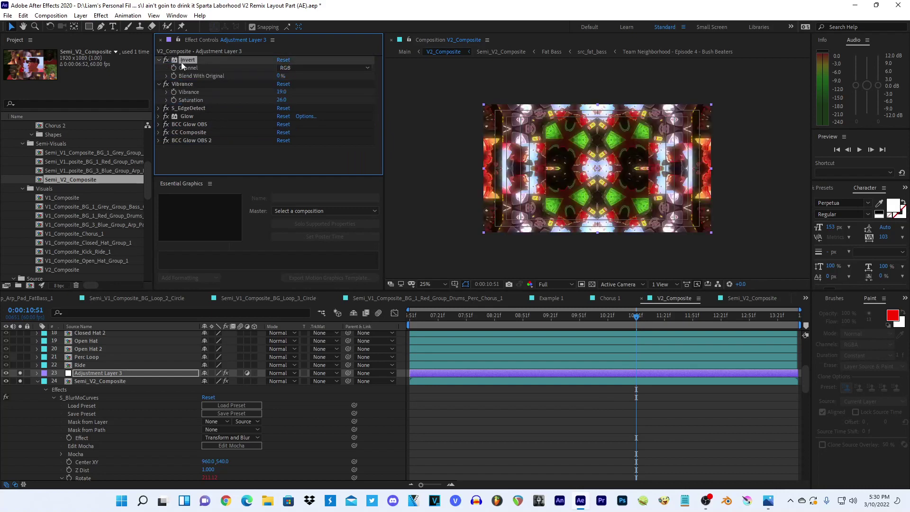
# - Test CC Composite opacity at 100% and near 0%, then settle around 53%
pyautogui.click(181, 133)
pyautogui.click(159, 132)
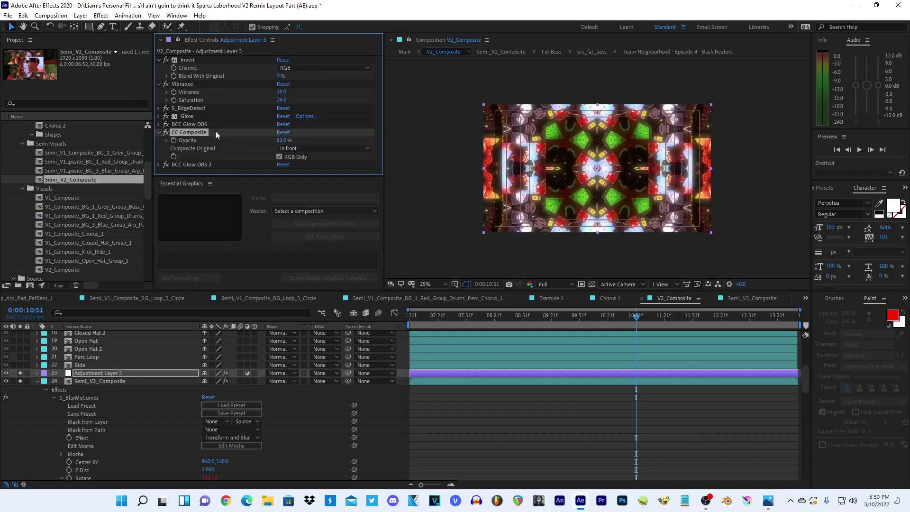
pyautogui.click(283, 140)
pyautogui.write('100')
pyautogui.press('Return')
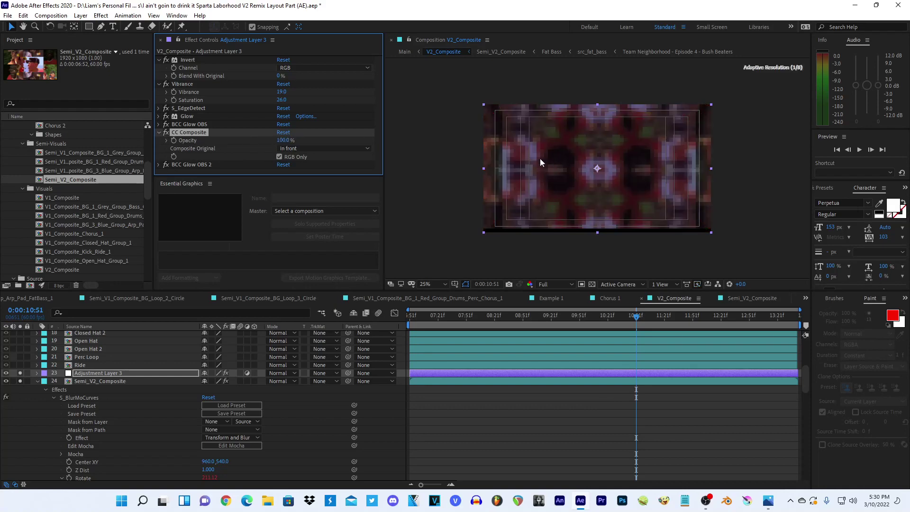
pyautogui.moveTo(284, 141); pyautogui.dragTo(241, 136)
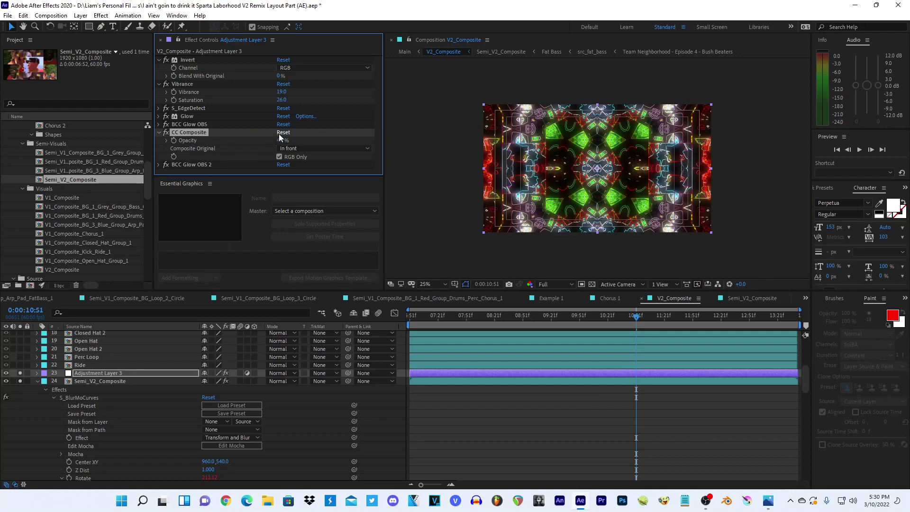
pyautogui.moveTo(241, 136)
pyautogui.mouseDown()
pyautogui.moveTo(295, 142)
pyautogui.moveTo(282, 141)
pyautogui.mouseUp()
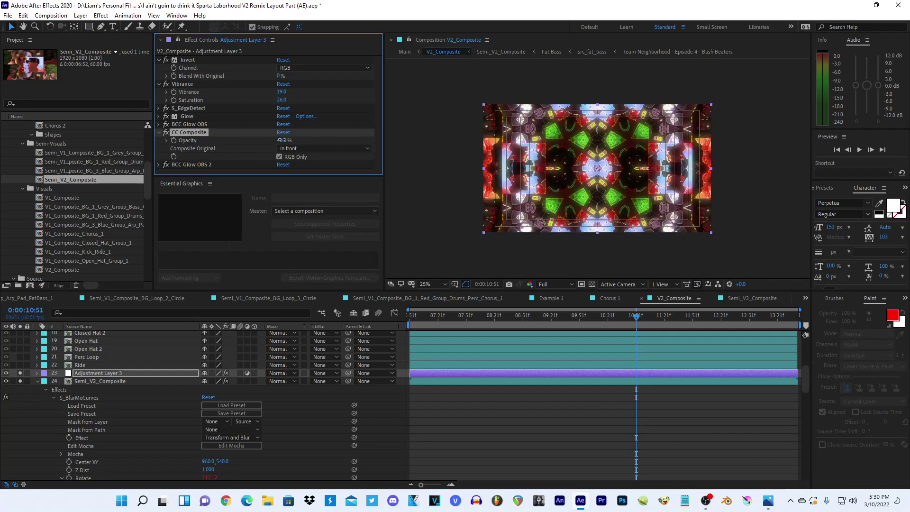
pyautogui.click(426, 183)
pyautogui.press('.')
pyautogui.press('.')
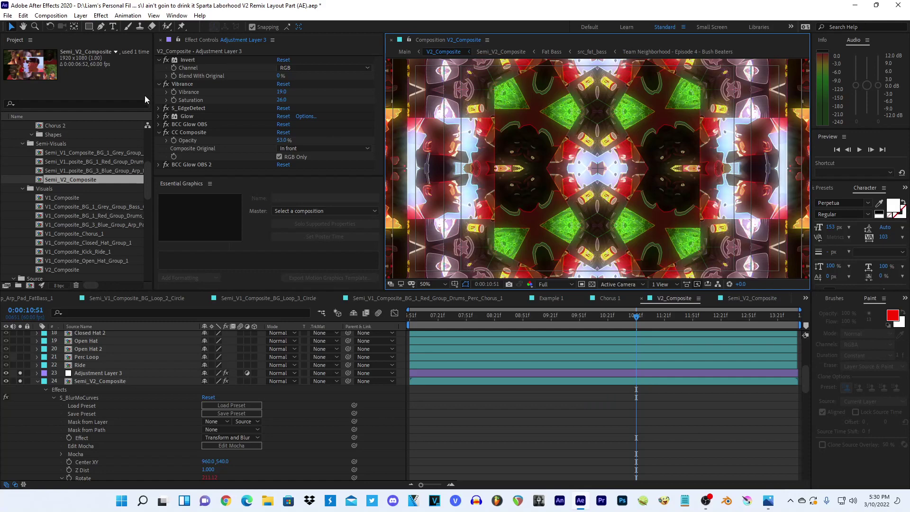
# - Expand S_EdgeDetect and raise its Edge Smooth value from 0 to 3
pyautogui.click(160, 108)
pyautogui.scroll(-2, 169, 86)
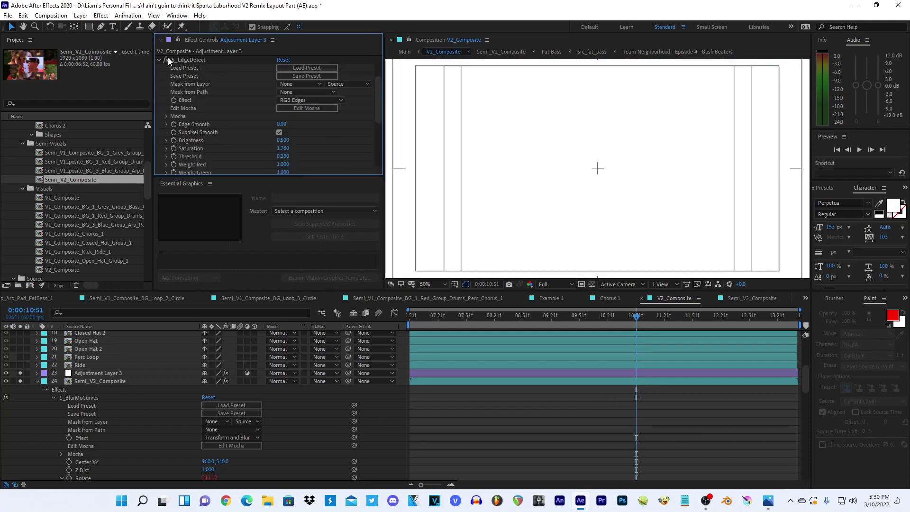
pyautogui.click(281, 123)
pyautogui.write('3')
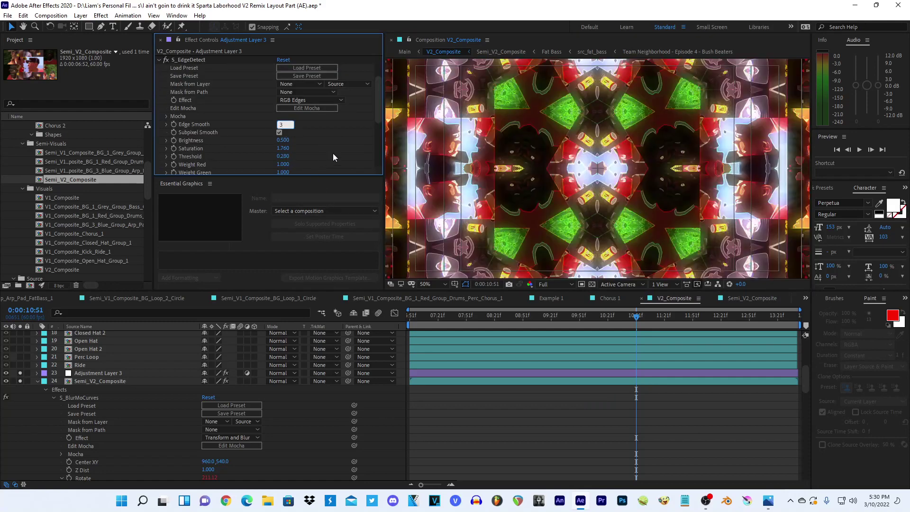
pyautogui.click(332, 153)
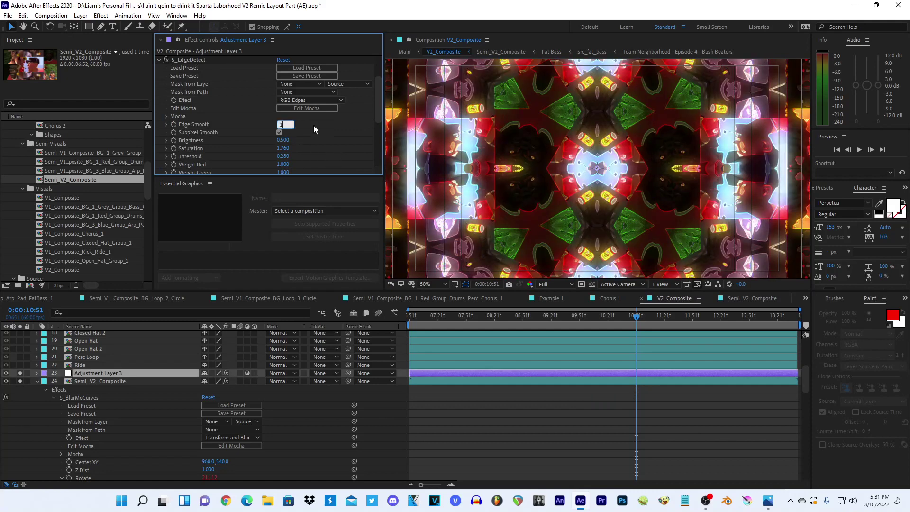
pyautogui.scroll(-5, 209, 137)
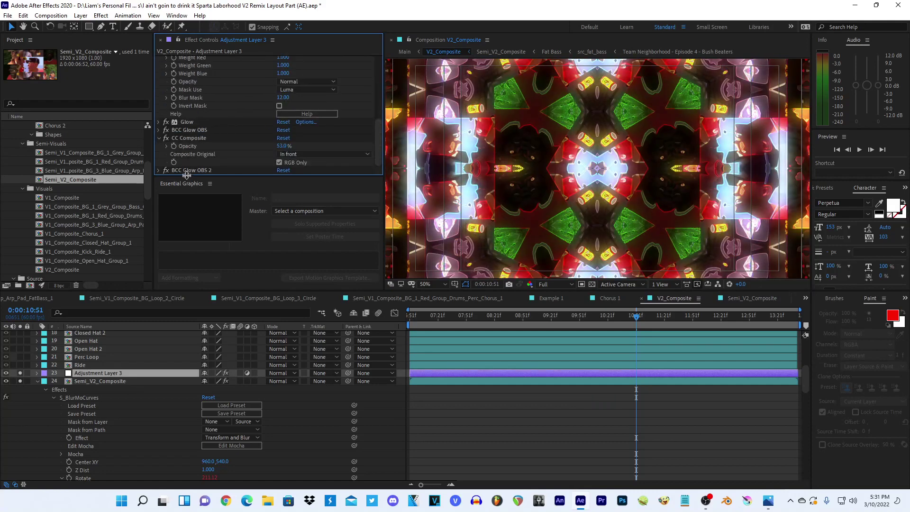
# - Apply Hue/Saturation with Master Saturation 12 and Master Hue −10°
pyautogui.hotkey('ctrl', 'space')
pyautogui.write('vibrance')
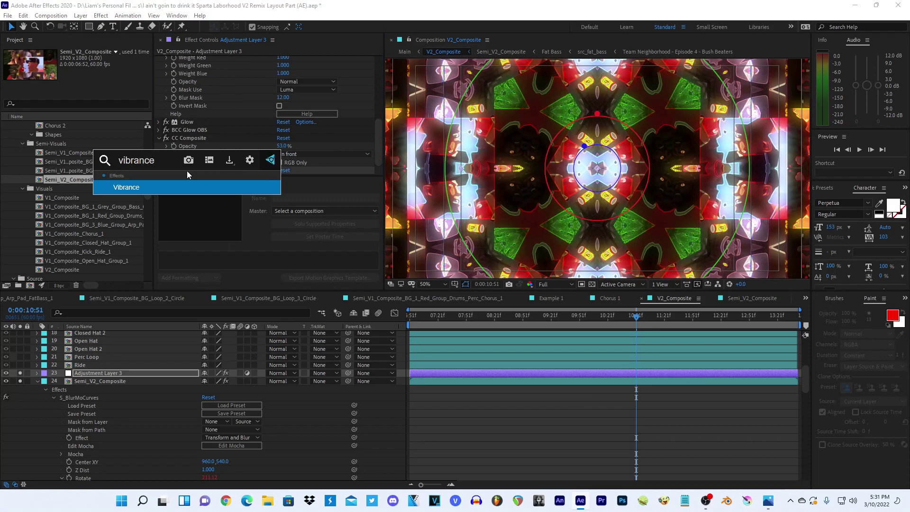
pyautogui.hotkey('ctrl', 'a')
pyautogui.write('hsat')
pyautogui.press('Return')
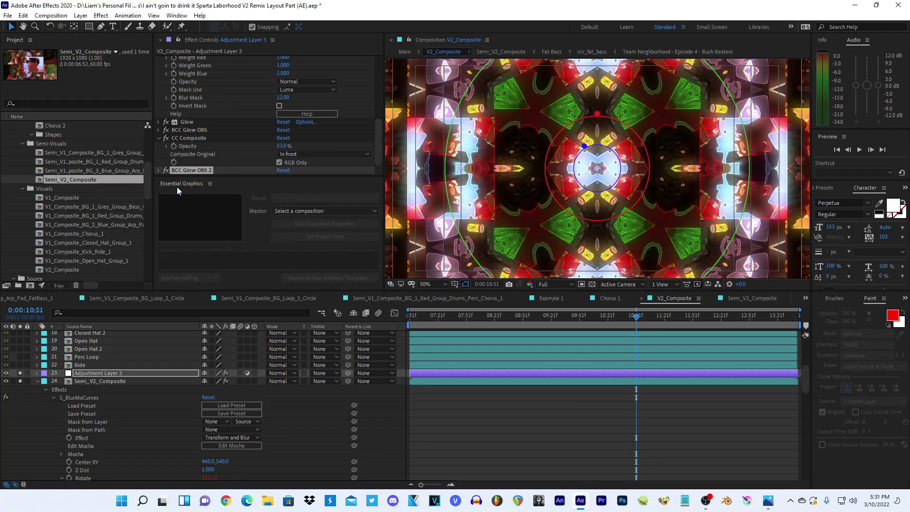
pyautogui.moveTo(275, 150); pyautogui.dragTo(286, 149)
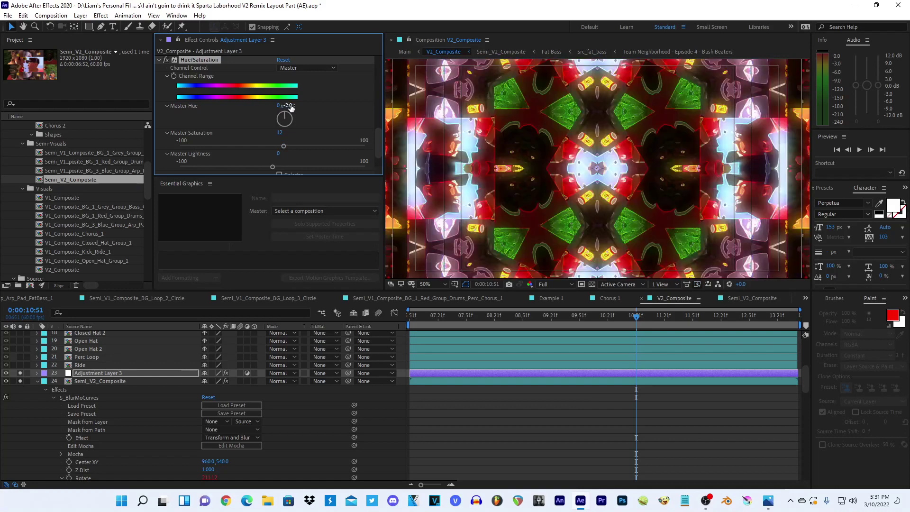
pyautogui.click(289, 105)
pyautogui.press('Return')
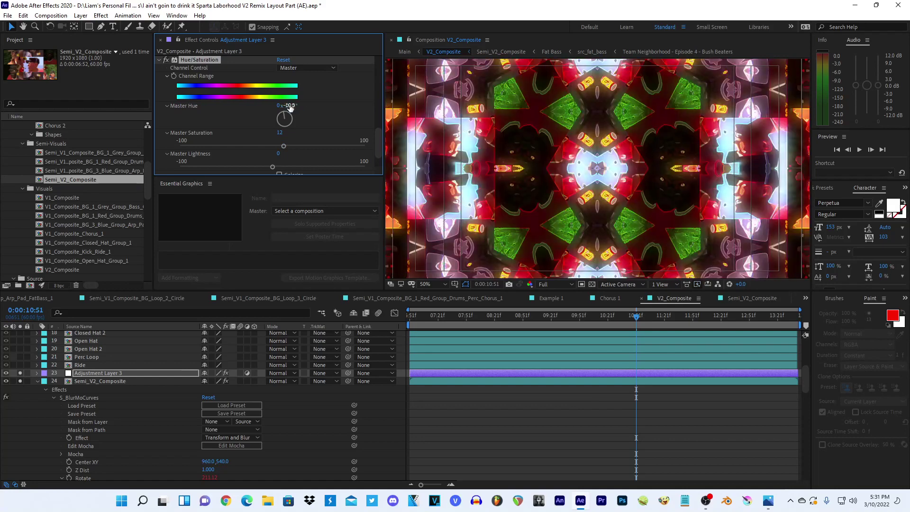
# - Collapse the Invert, Vibrance, S_EdgeDetect and CC Composite settings in Effect Controls
pyautogui.scroll(-2, 520, 122)
pyautogui.click(443, 149)
pyautogui.scroll(2, 442, 148)
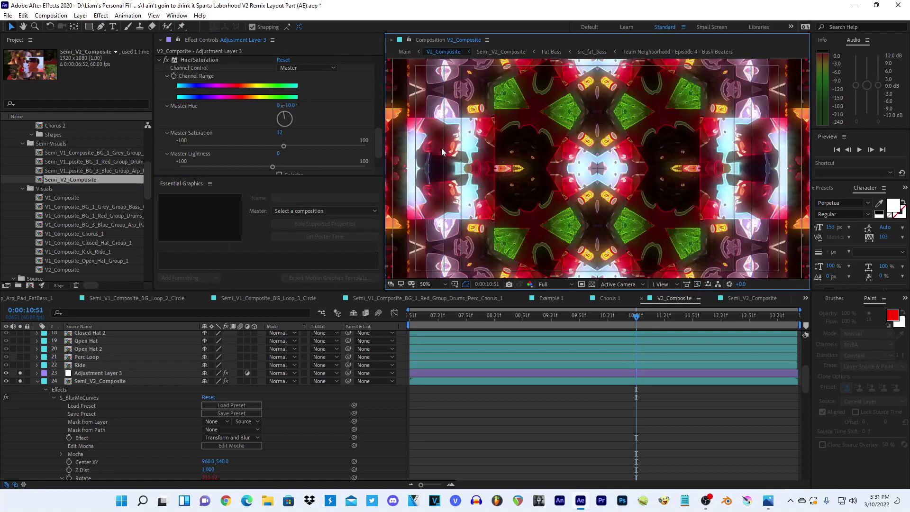
pyautogui.scroll(-2, 442, 152)
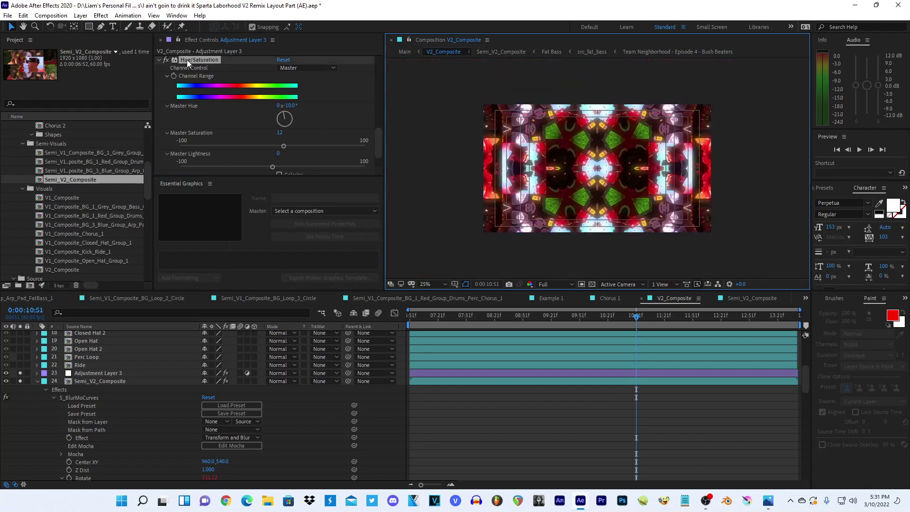
pyautogui.scroll(-5, 214, 94)
pyautogui.click(213, 94)
pyautogui.scroll(-3, 213, 95)
pyautogui.click(188, 171)
pyautogui.scroll(-3, 185, 142)
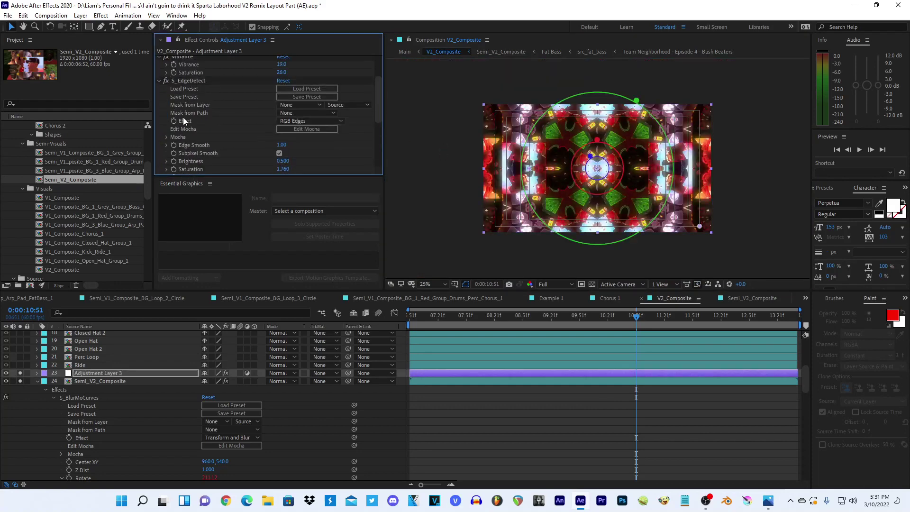
pyautogui.scroll(1, 183, 117)
pyautogui.click(159, 60)
pyautogui.click(159, 68)
pyautogui.click(159, 76)
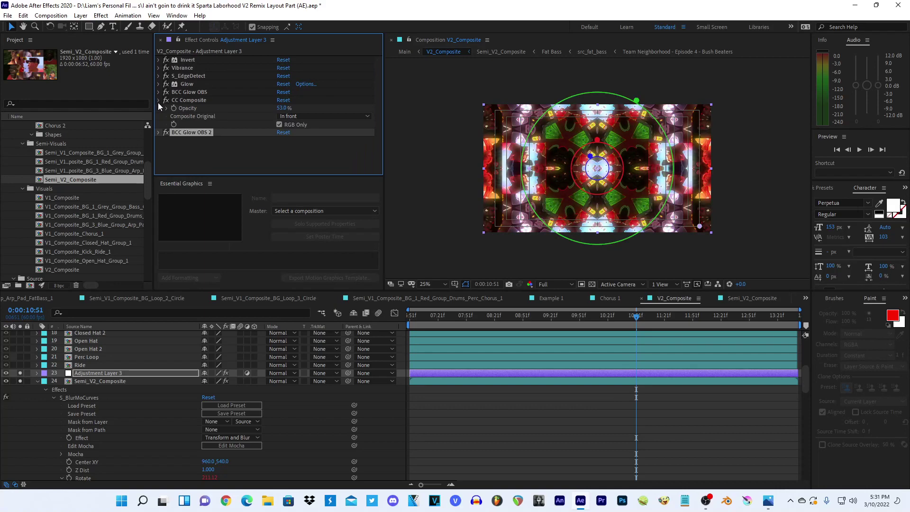
pyautogui.click(159, 100)
pyautogui.click(402, 255)
# - Apply BCC Gaussian Blur below BCC Glow OBS 2 with Horizontal Blur around 8.6
pyautogui.click(200, 107)
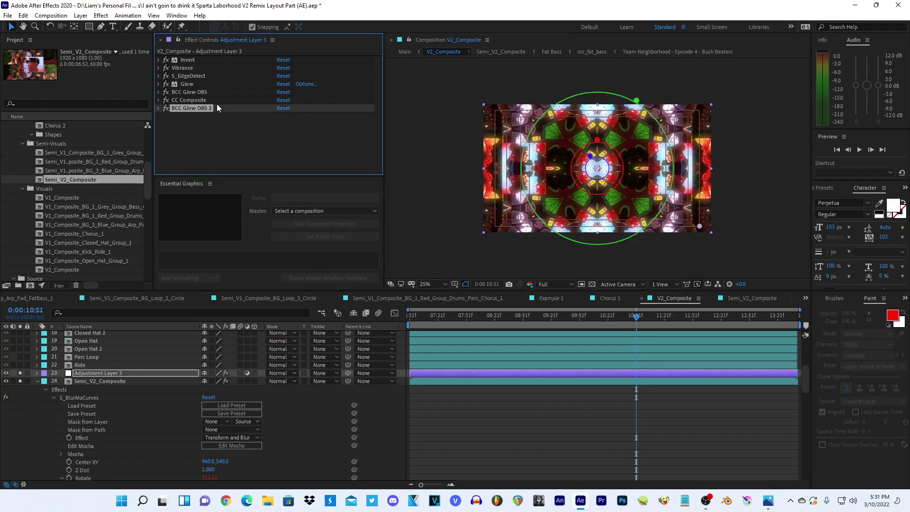
pyautogui.hotkey('ctrl', 'space')
pyautogui.write('blur')
pyautogui.click(169, 189)
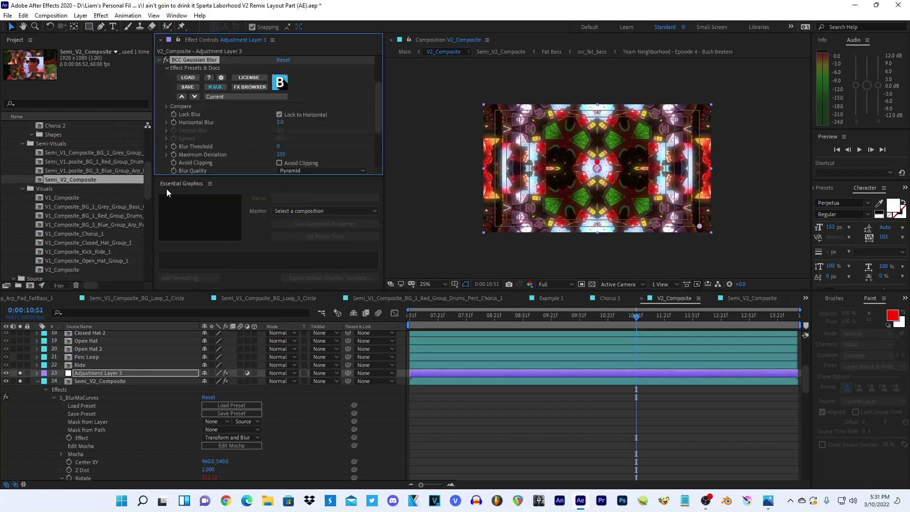
pyautogui.moveTo(597, 164); pyautogui.dragTo(599, 163)
# - Apply BCC Vignette and enlarge its radius slightly
pyautogui.hotkey('ctrl', 'space')
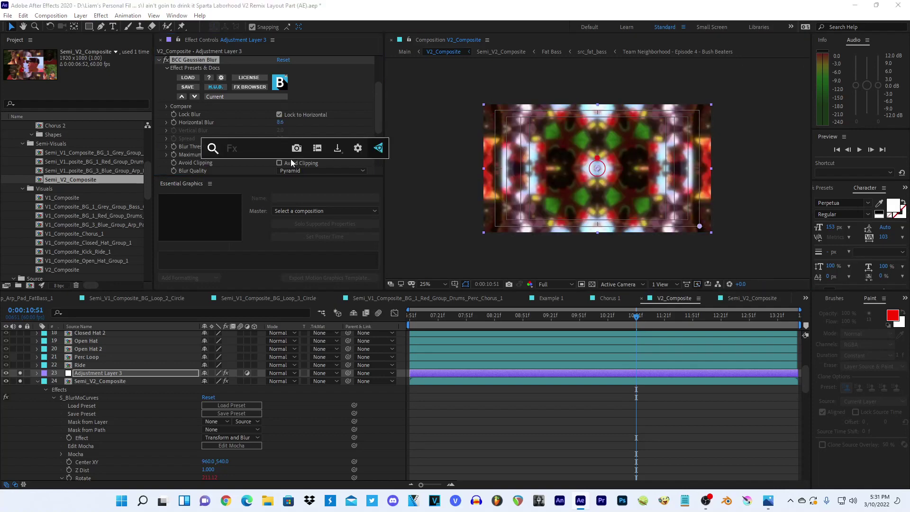
pyautogui.write('vign')
pyautogui.click(253, 175)
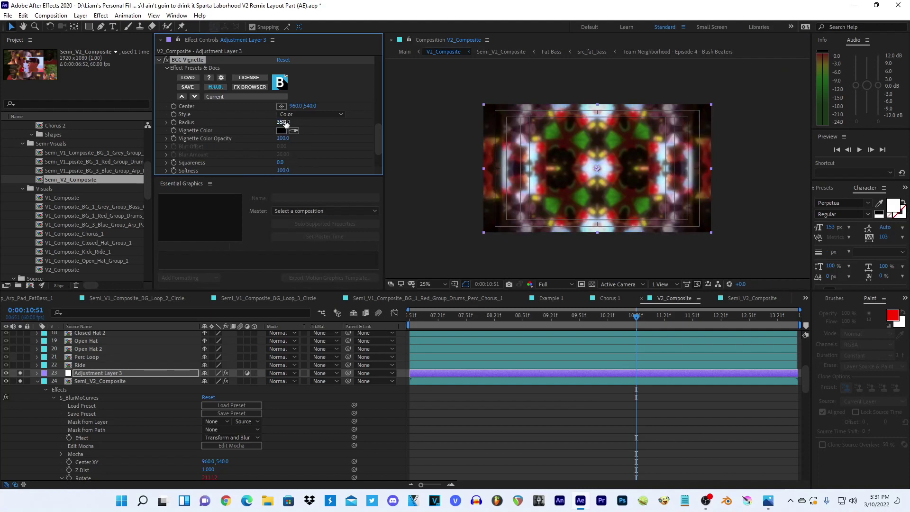
pyautogui.moveTo(286, 124); pyautogui.dragTo(269, 133)
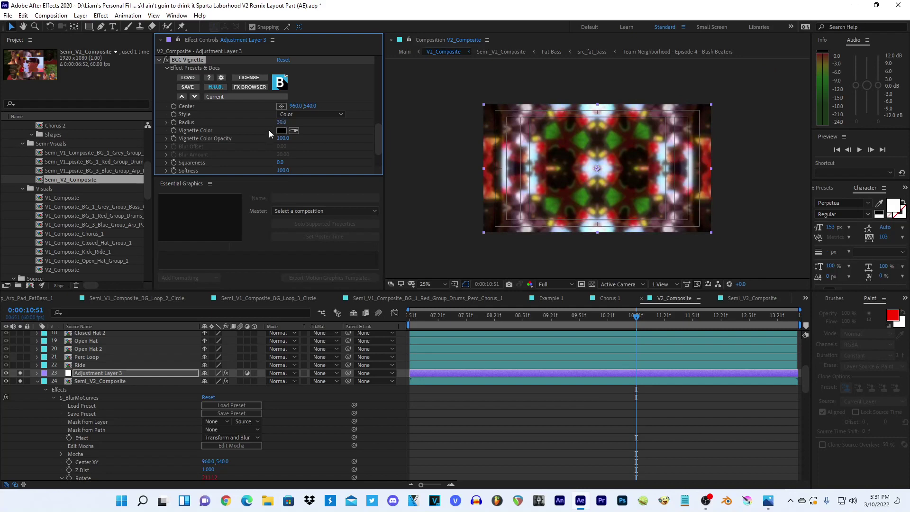
# - Apply a Curves effect and pull the red channel curve down
pyautogui.hotkey('ctrl', 'space')
pyautogui.write('blur')
pyautogui.press('Escape')
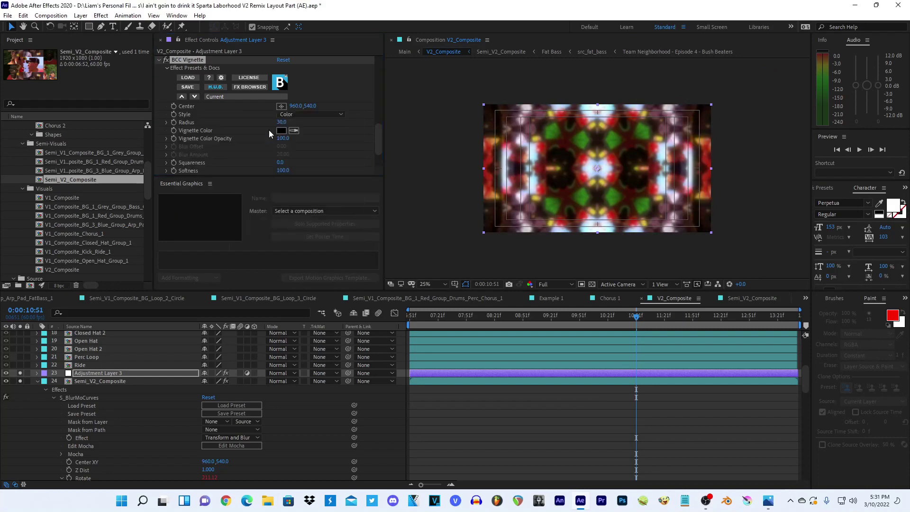
pyautogui.moveTo(233, 137)
pyautogui.mouseDown()
pyautogui.moveTo(244, 145)
pyautogui.moveTo(215, 155)
pyautogui.mouseUp()
# - Switch Curves to the Green channel and pull the green curve down
pyautogui.click(306, 68)
pyautogui.click(302, 98)
pyautogui.scroll(-1, 265, 123)
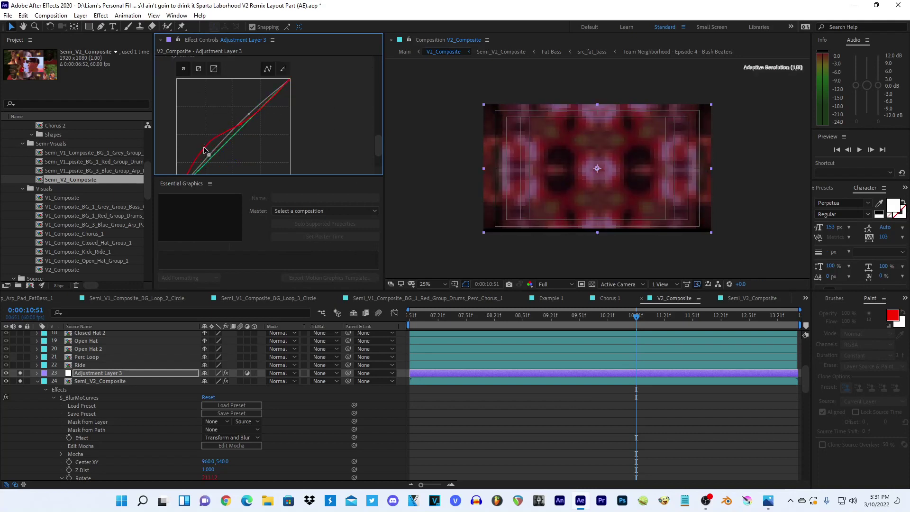
pyautogui.scroll(1, 294, 64)
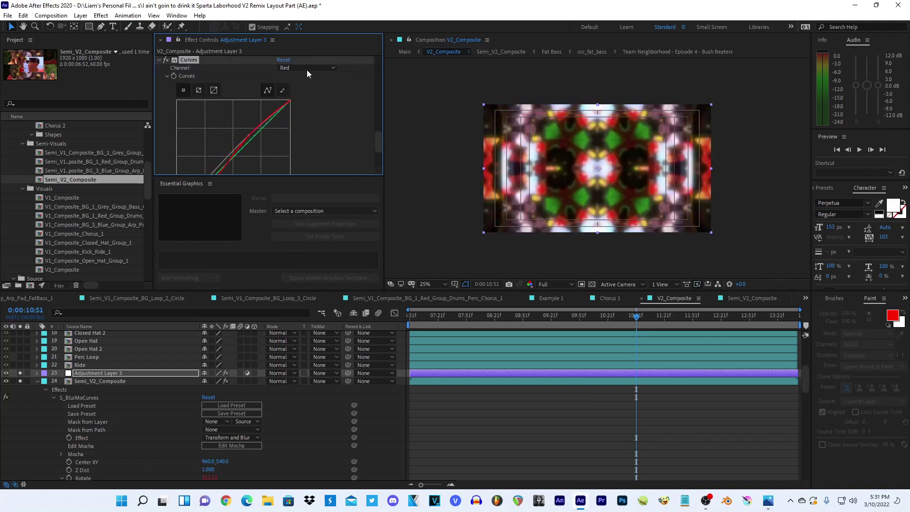
pyautogui.click(306, 68)
pyautogui.click(300, 99)
pyautogui.moveTo(245, 145); pyautogui.dragTo(251, 143)
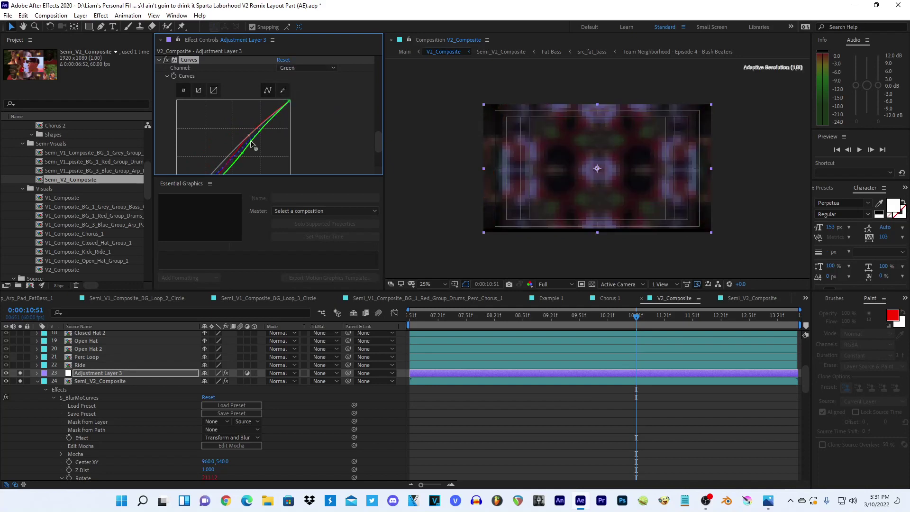
# - Bow the Blue channel curve upward for a purple tint
pyautogui.click(306, 68)
pyautogui.click(299, 99)
pyautogui.scroll(-1, 298, 97)
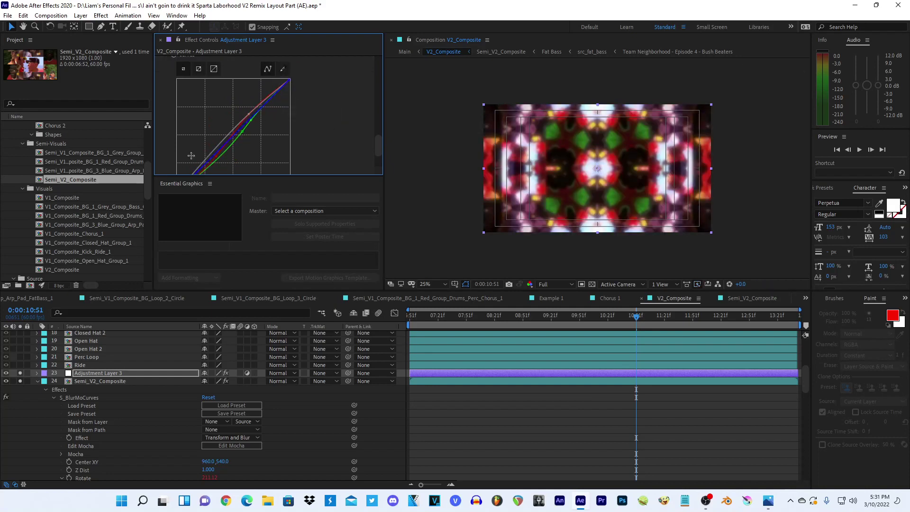
pyautogui.moveTo(205, 161); pyautogui.dragTo(207, 148)
# - Return the timeline to the composition start and save the project
pyautogui.click(372, 312)
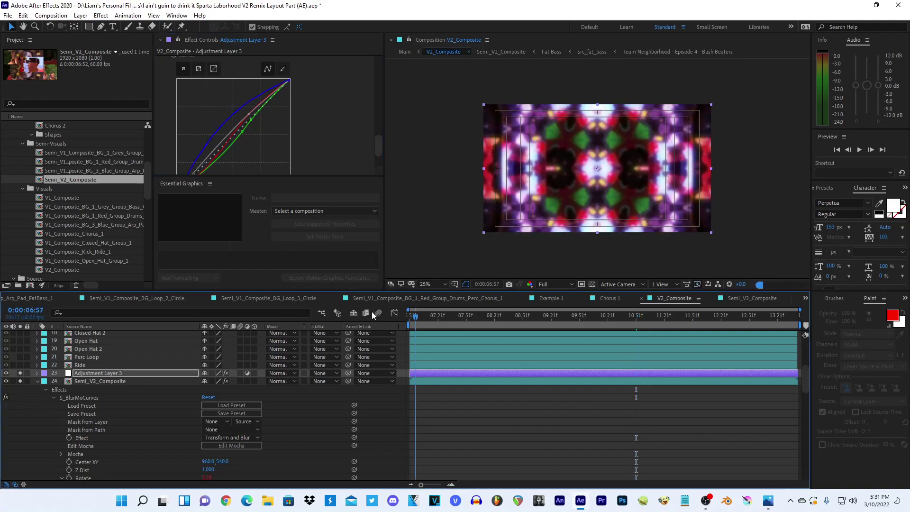
pyautogui.press('Home')
pyautogui.click(454, 215)
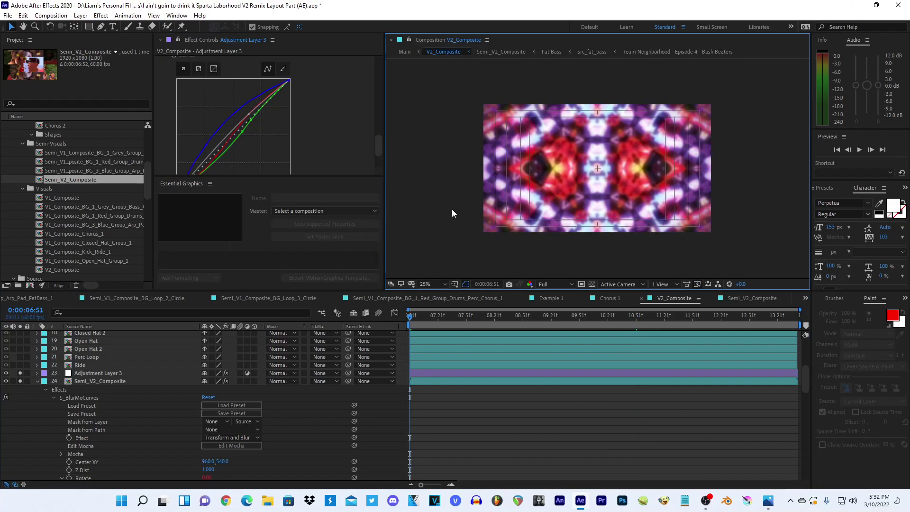
pyautogui.hotkey('ctrl', 's')
# - Collapse BCC Gaussian Blur and toggle Glow, BCC Glow OBS and CC Composite to compare
pyautogui.scroll(5, 213, 109)
pyautogui.scroll(3, 223, 90)
pyautogui.scroll(3, 189, 76)
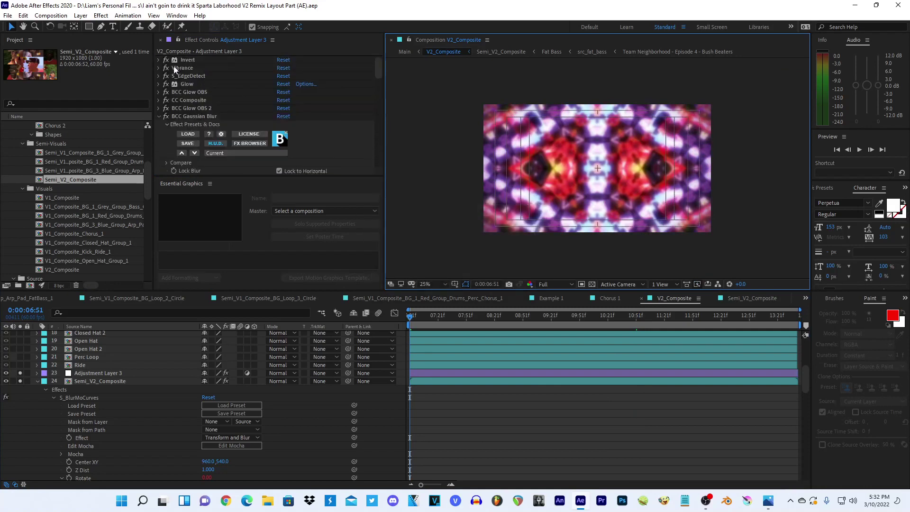
pyautogui.click(160, 116)
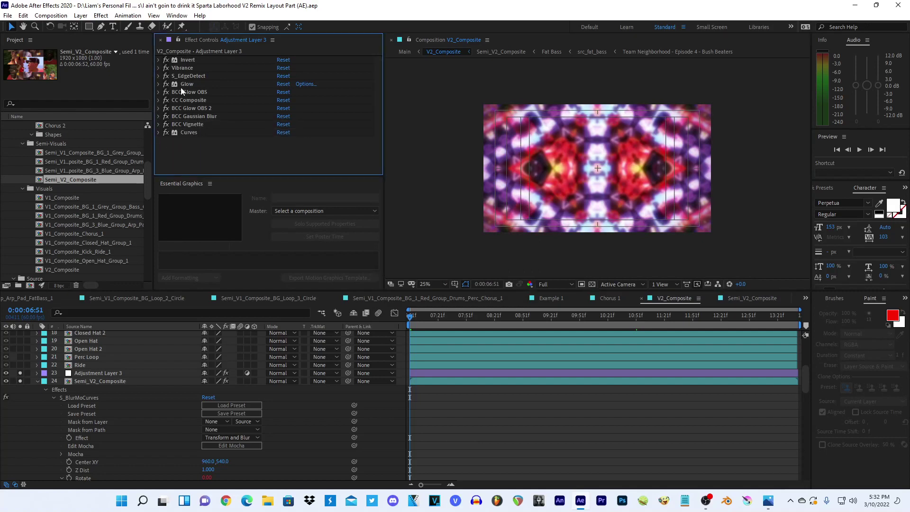
pyautogui.click(165, 84)
pyautogui.click(165, 85)
pyautogui.click(165, 92)
pyautogui.click(166, 94)
pyautogui.click(166, 101)
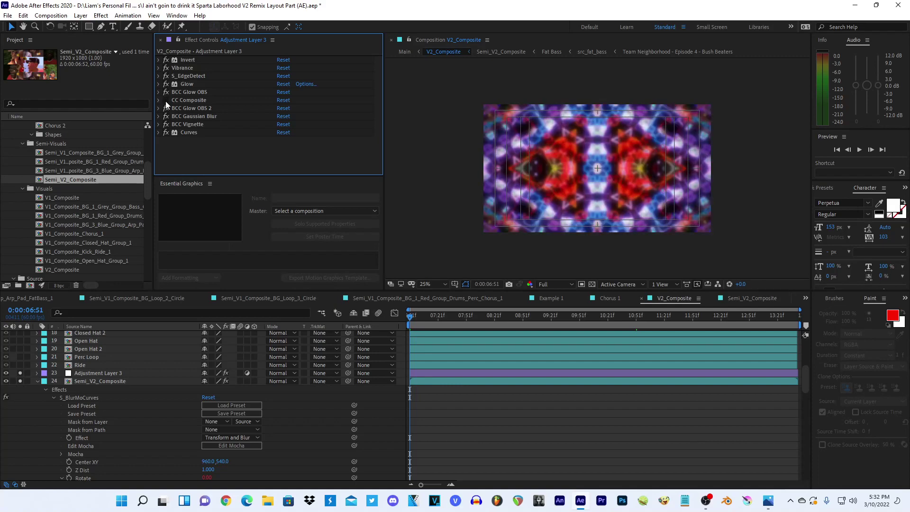
pyautogui.click(165, 101)
# - Disable the lower glow, blur, vignette and Curves effects to compare, then re-enable them all
pyautogui.click(166, 109)
pyautogui.click(166, 117)
pyautogui.click(166, 124)
pyautogui.click(166, 132)
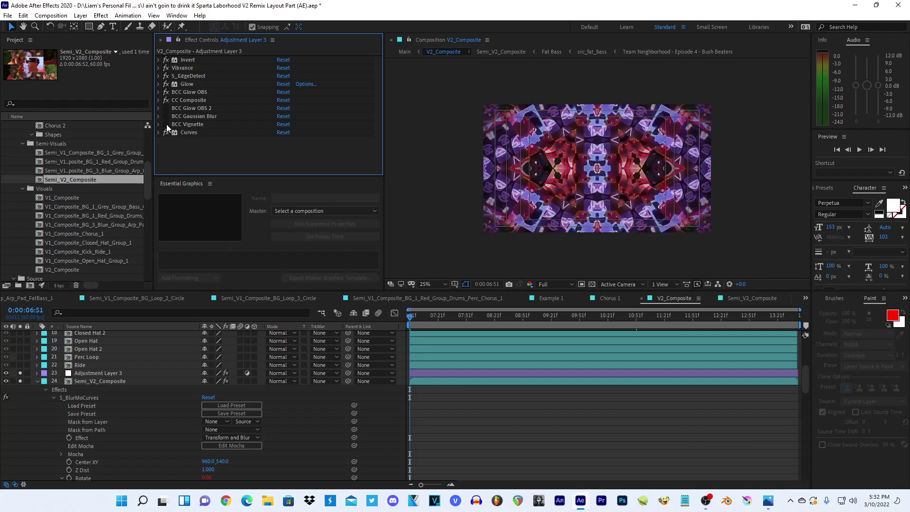
pyautogui.click(164, 108)
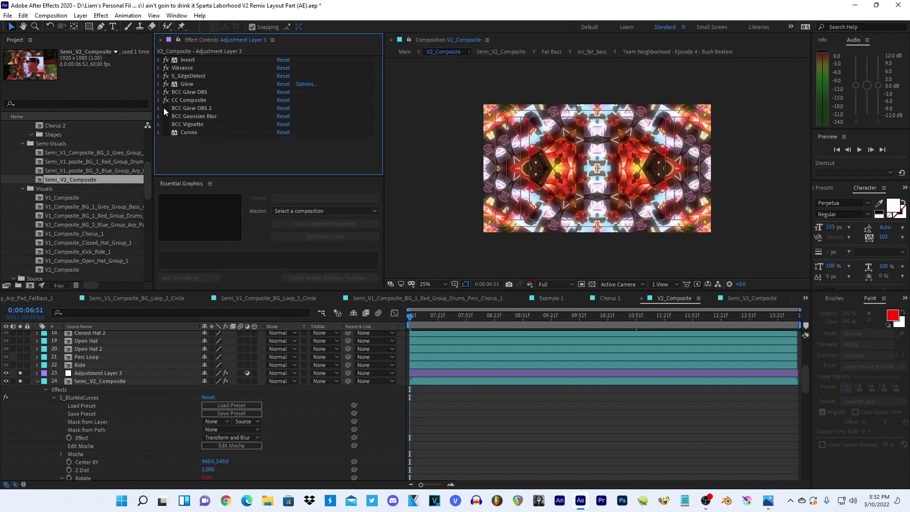
pyautogui.click(164, 97)
pyautogui.click(164, 93)
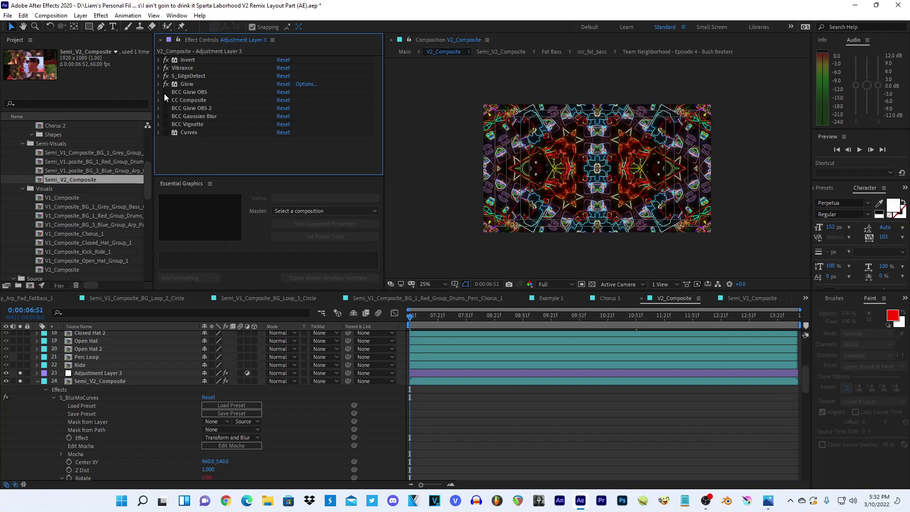
pyautogui.click(164, 93)
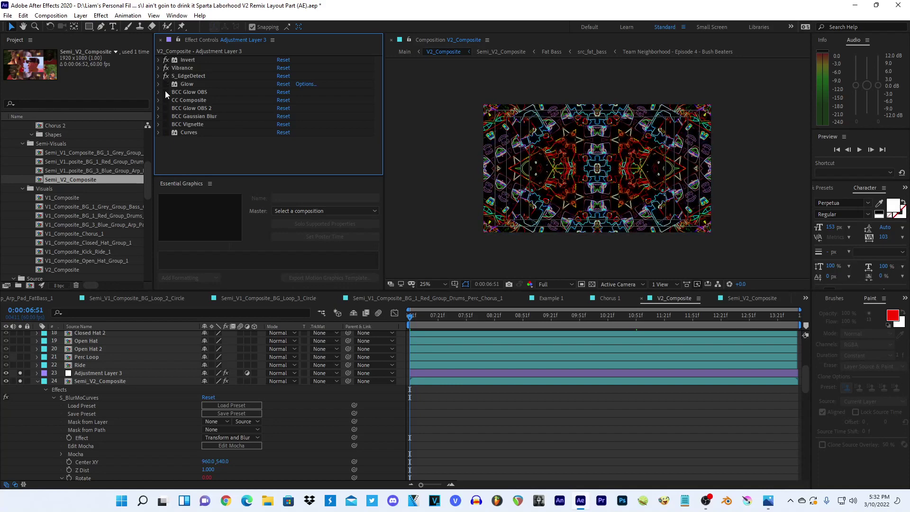
pyautogui.click(165, 84)
pyautogui.click(164, 100)
pyautogui.click(164, 108)
pyautogui.click(164, 116)
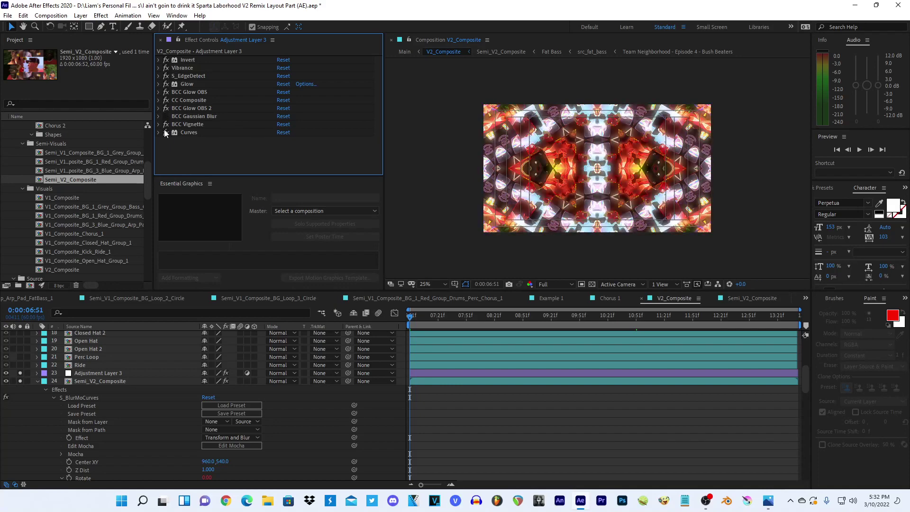
pyautogui.click(164, 117)
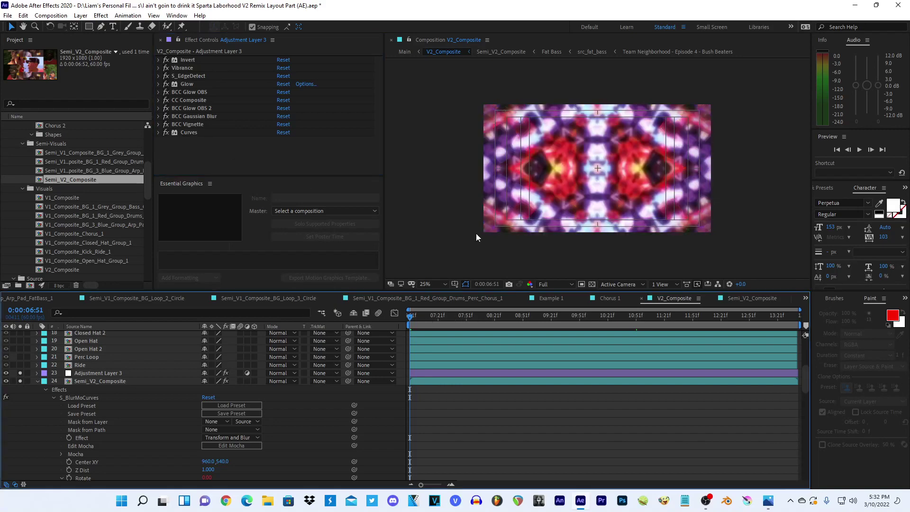
# - Preview the composition at Quarter resolution and scrub through other frames
pyautogui.click(430, 241)
pyautogui.press('space')
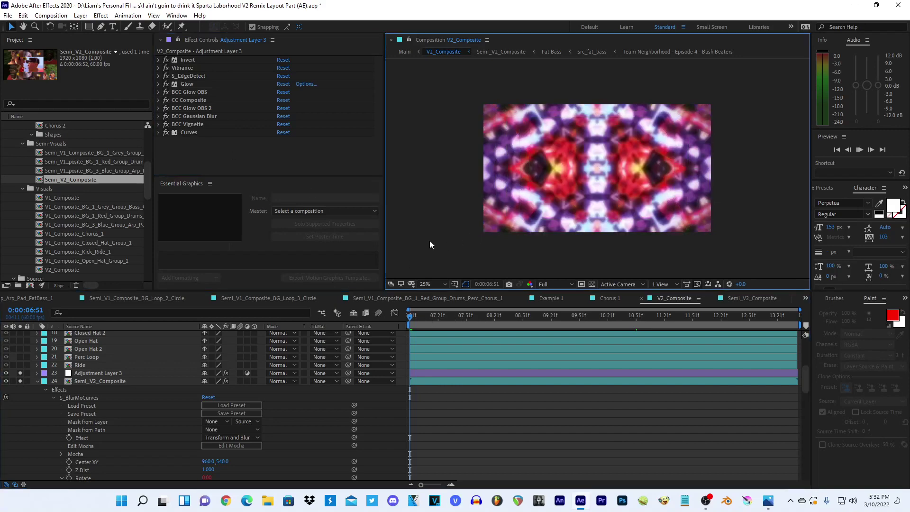
pyautogui.press('space')
pyautogui.click(542, 284)
pyautogui.click(545, 296)
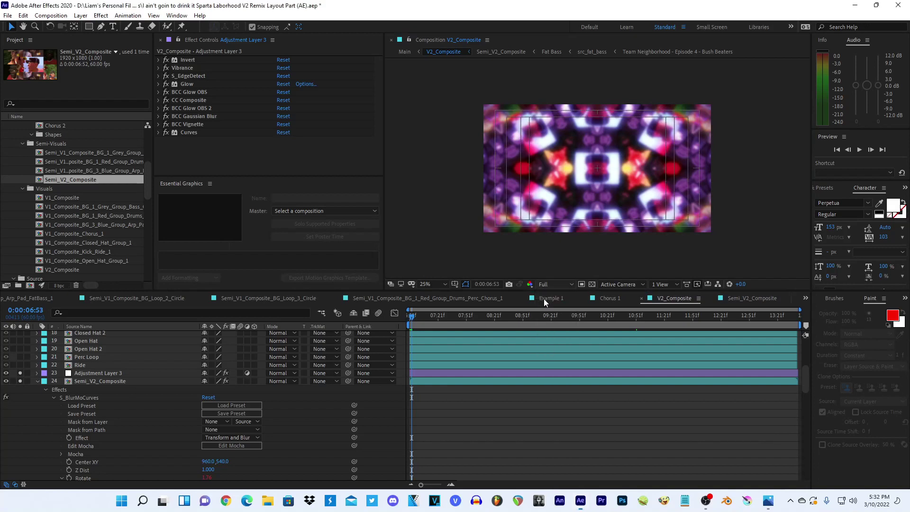
pyautogui.press('space')
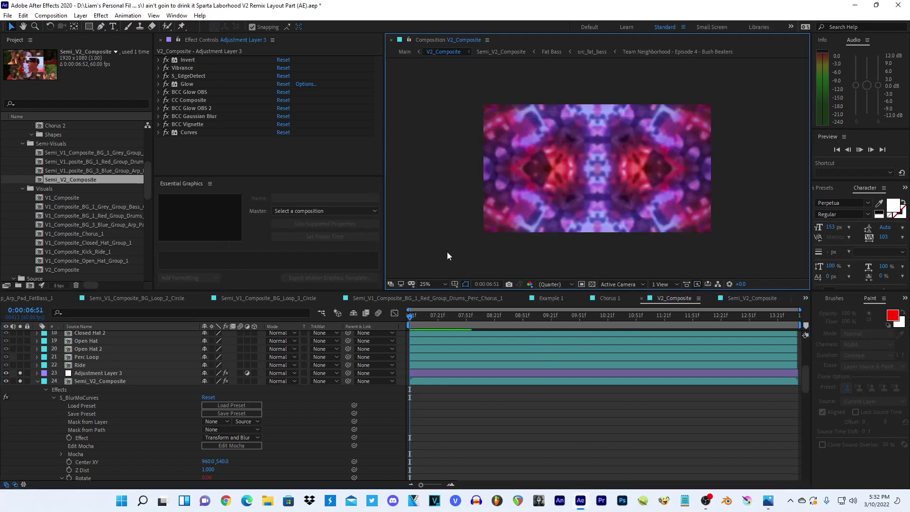
pyautogui.press('space')
pyautogui.moveTo(414, 318); pyautogui.dragTo(495, 318)
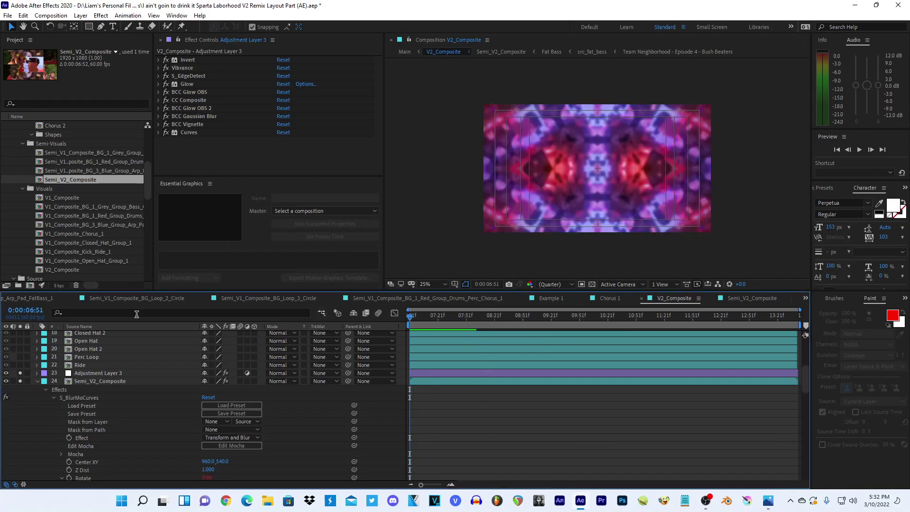
# - Unsolo the bottom layers, check the storyboard, and duplicate Shape Layer 1 as Shape Layer 2
pyautogui.click(38, 381)
pyautogui.moveTo(20, 469); pyautogui.dragTo(21, 477)
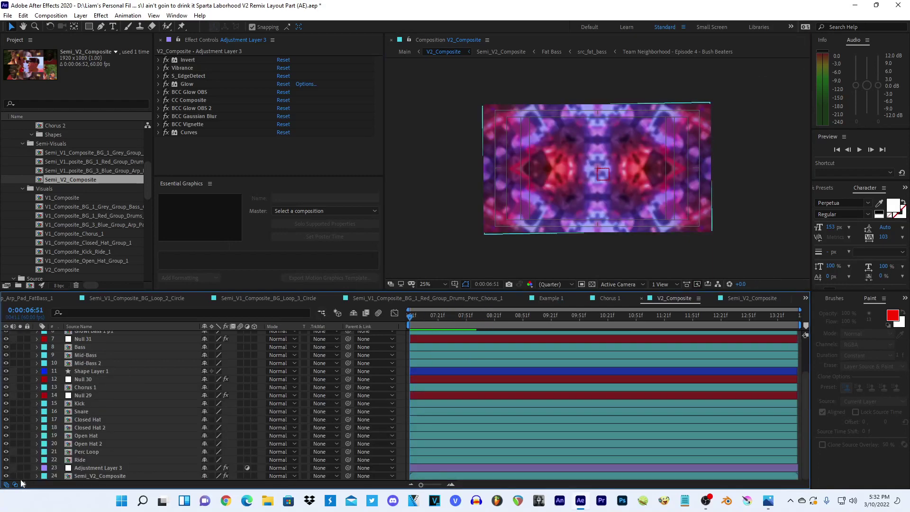
pyautogui.click(778, 506)
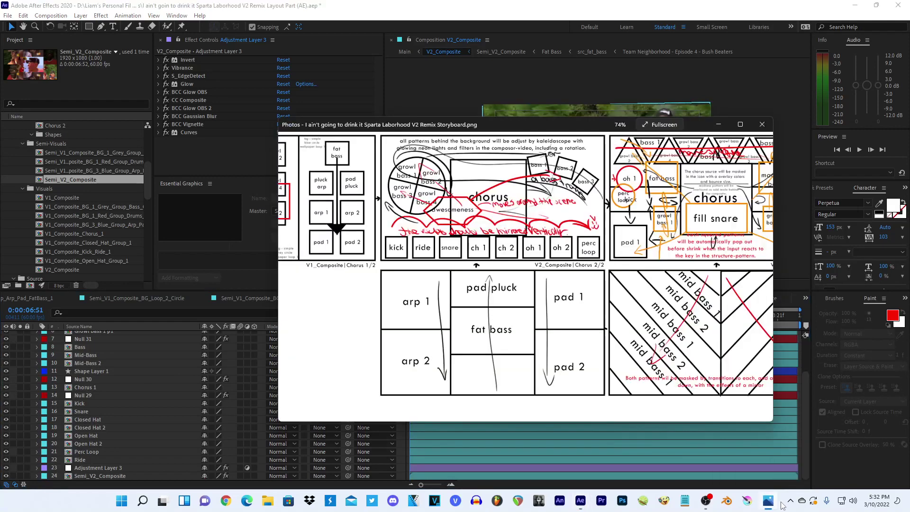
pyautogui.click(620, 4)
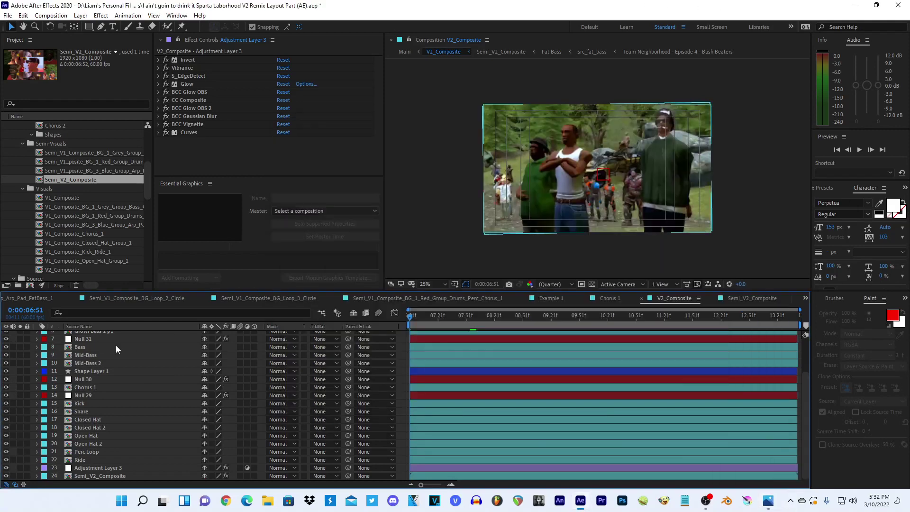
pyautogui.scroll(2, 87, 382)
pyautogui.click(79, 389)
pyautogui.click(18, 388)
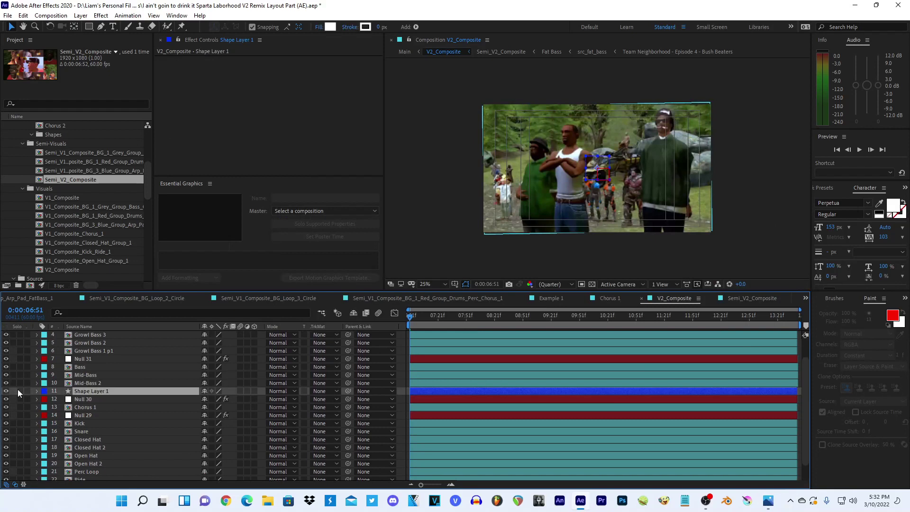
pyautogui.click(18, 389)
pyautogui.hotkey('ctrl', 'd')
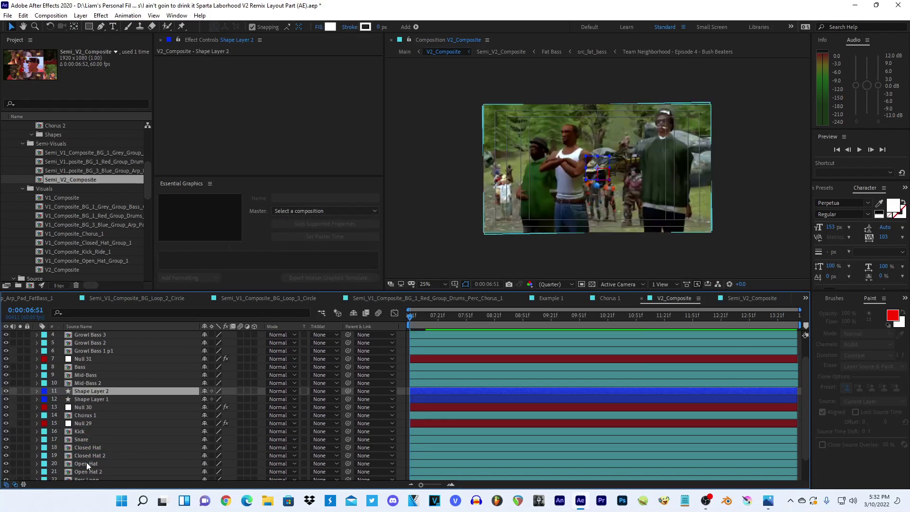
# - Restack Perc Loop, Open Hats, Closed Hats, Snare and Ride above Shape Layer 2 per the storyboard
pyautogui.moveTo(84, 391); pyautogui.dragTo(88, 423)
pyautogui.moveTo(86, 390); pyautogui.dragTo(88, 393)
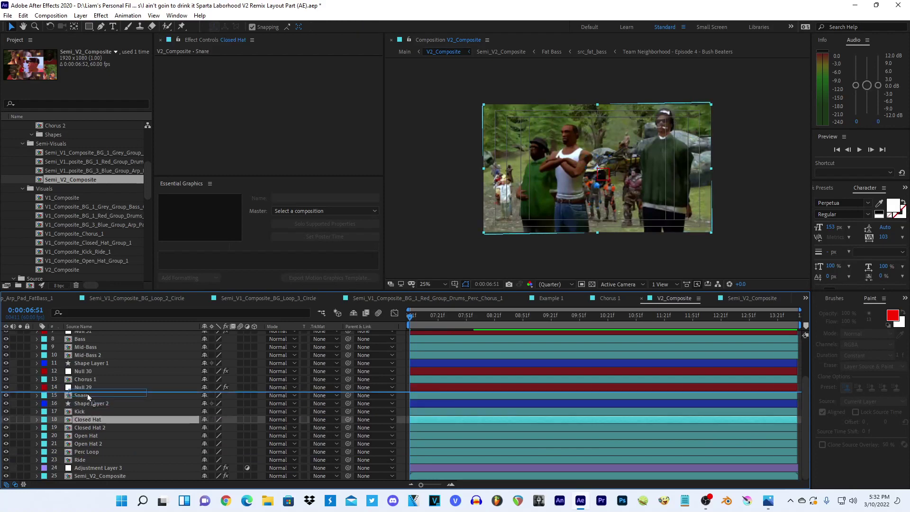
pyautogui.moveTo(84, 427); pyautogui.dragTo(86, 394)
pyautogui.moveTo(90, 436); pyautogui.dragTo(86, 393)
pyautogui.moveTo(88, 456); pyautogui.dragTo(86, 395)
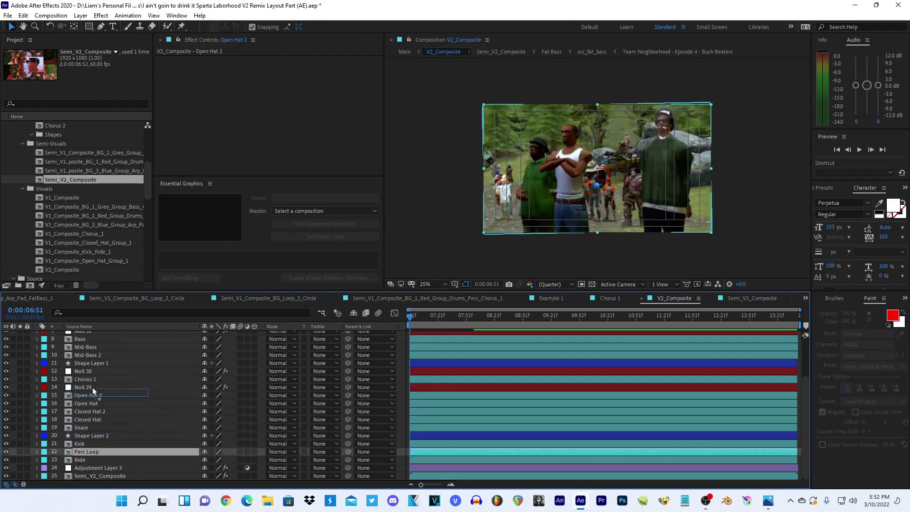
pyautogui.click(769, 500)
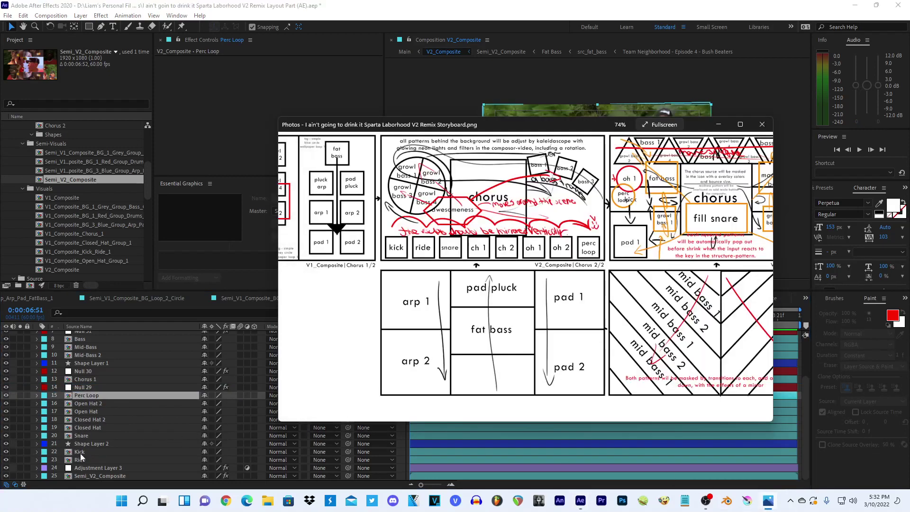
pyautogui.moveTo(81, 460); pyautogui.dragTo(81, 444)
pyautogui.click(769, 500)
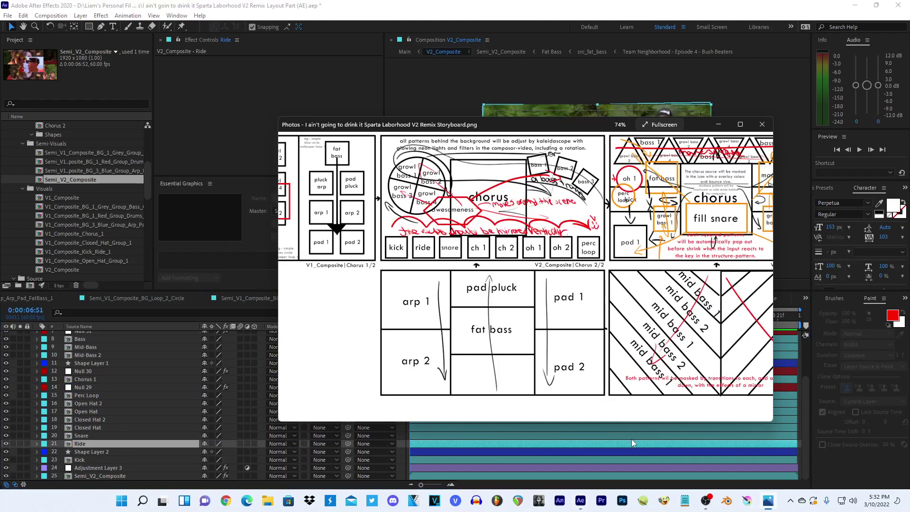
pyautogui.click(114, 444)
# - Solo Shape Layer 2 and reveal its Rectangle Path 1 Size property
pyautogui.click(56, 453)
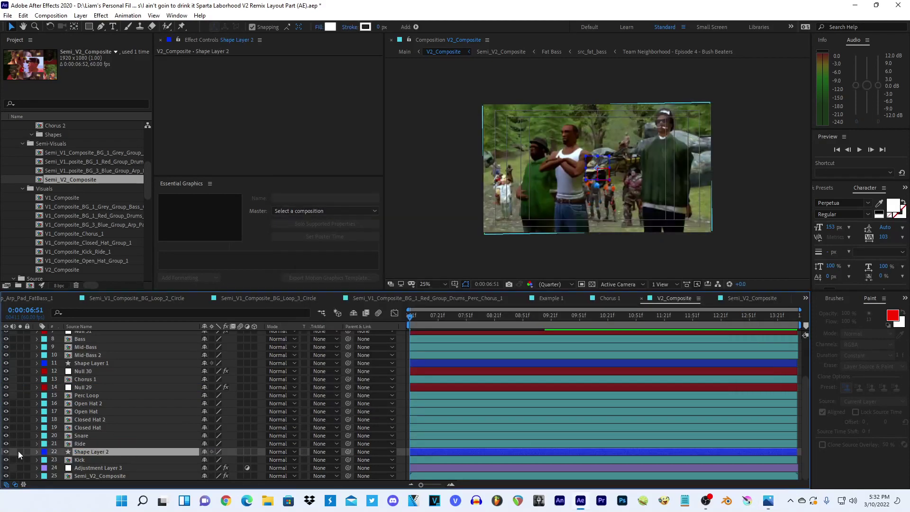
pyautogui.moveTo(20, 452); pyautogui.dragTo(19, 460)
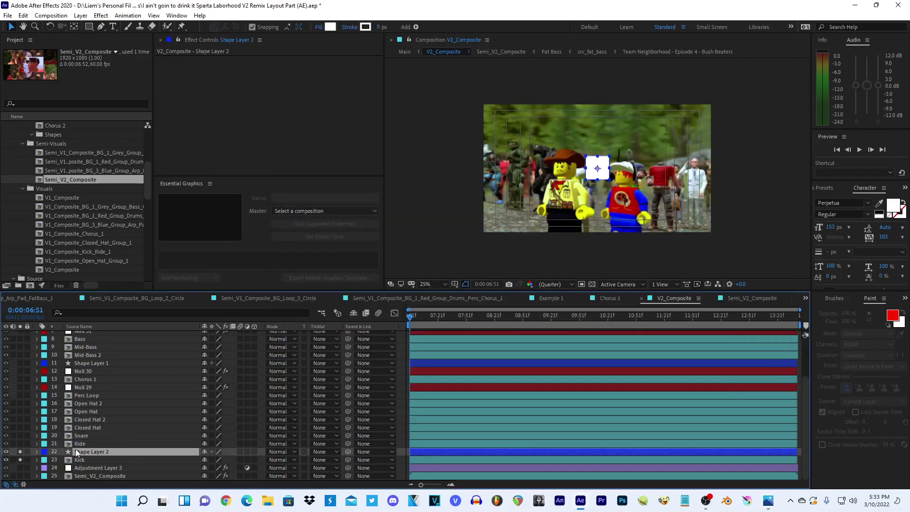
pyautogui.click(36, 452)
pyautogui.click(46, 443)
pyautogui.press('Escape')
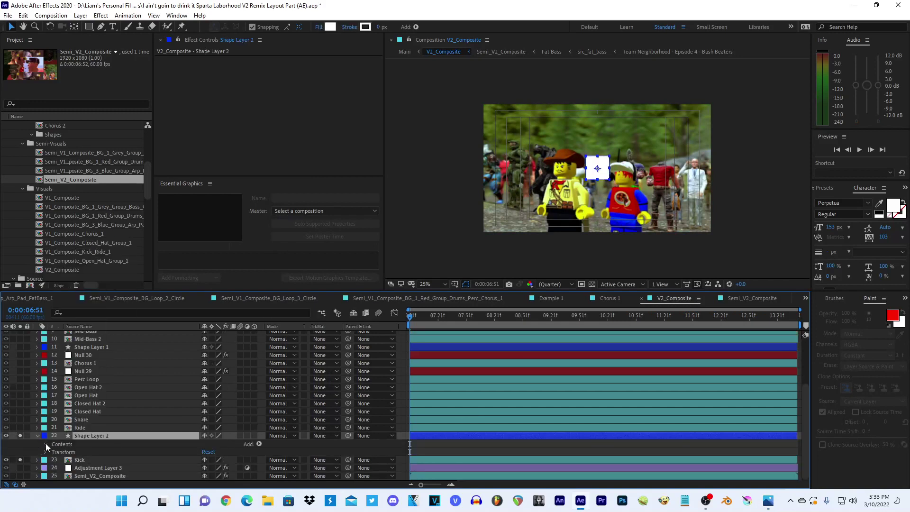
pyautogui.click(45, 443)
pyautogui.click(51, 453)
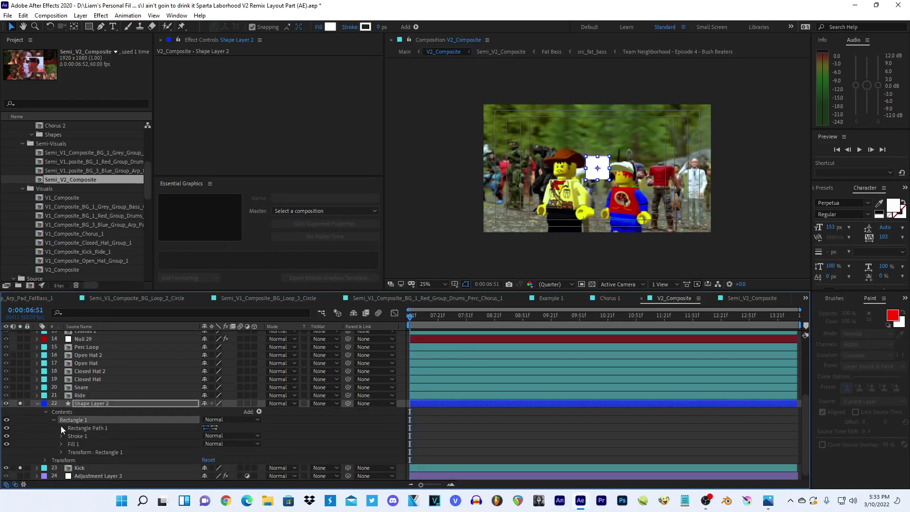
pyautogui.click(61, 427)
# - Resize the rectangle to 800 by 800 and collapse Shape Layer 2
pyautogui.moveTo(219, 435); pyautogui.dragTo(232, 441)
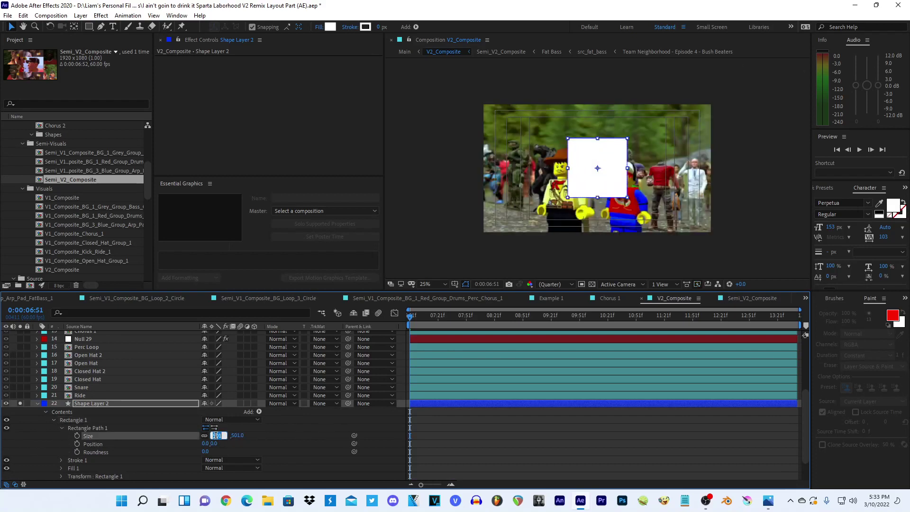
pyautogui.write('08')
pyautogui.press('Return')
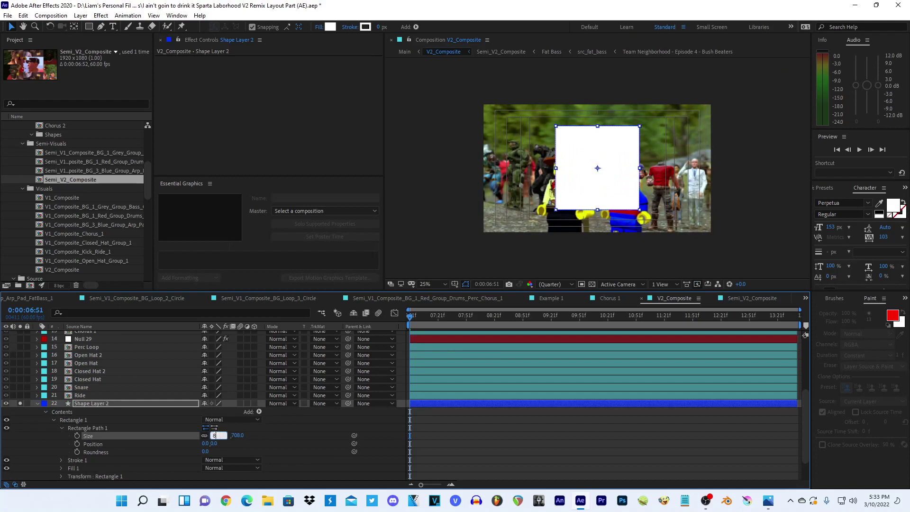
pyautogui.press('Return')
pyautogui.click(37, 404)
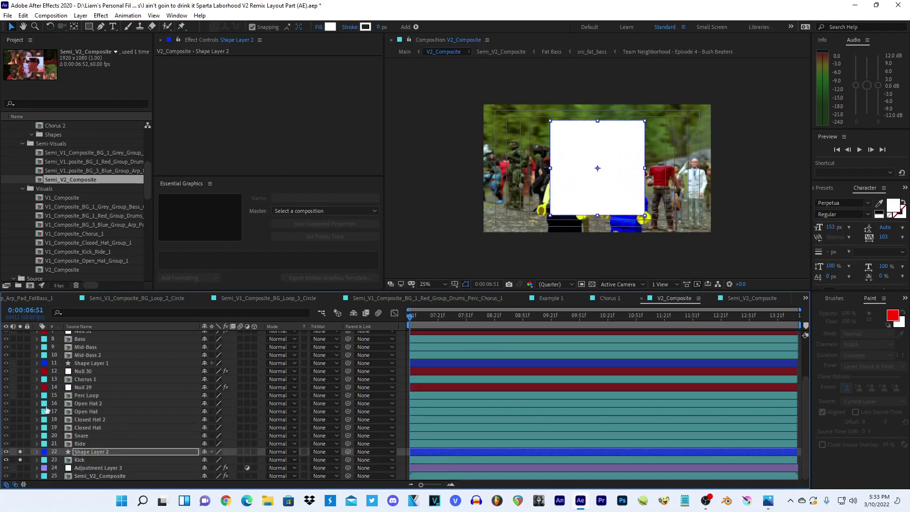
pyautogui.click(78, 455)
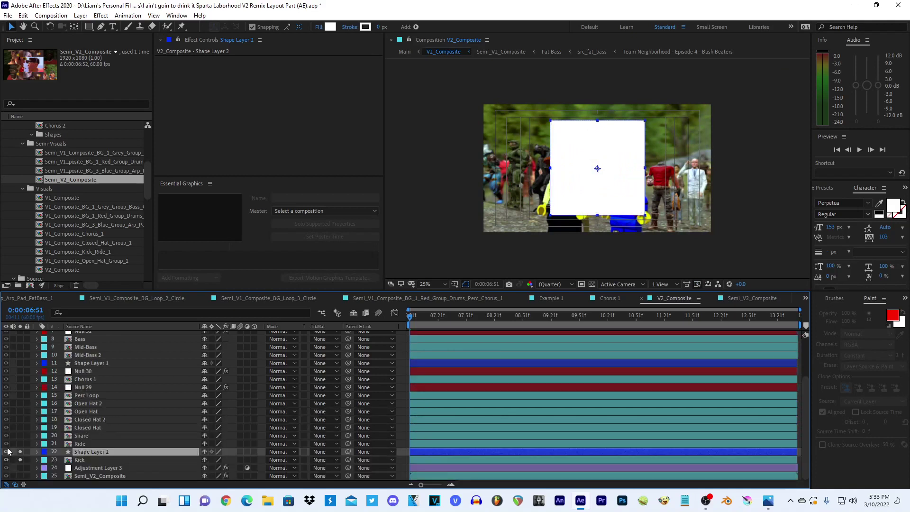
# - Matte Kick with Shape Layer 2, then set alpha track mattes on the drum layers up through Perc Loop
pyautogui.click(325, 460)
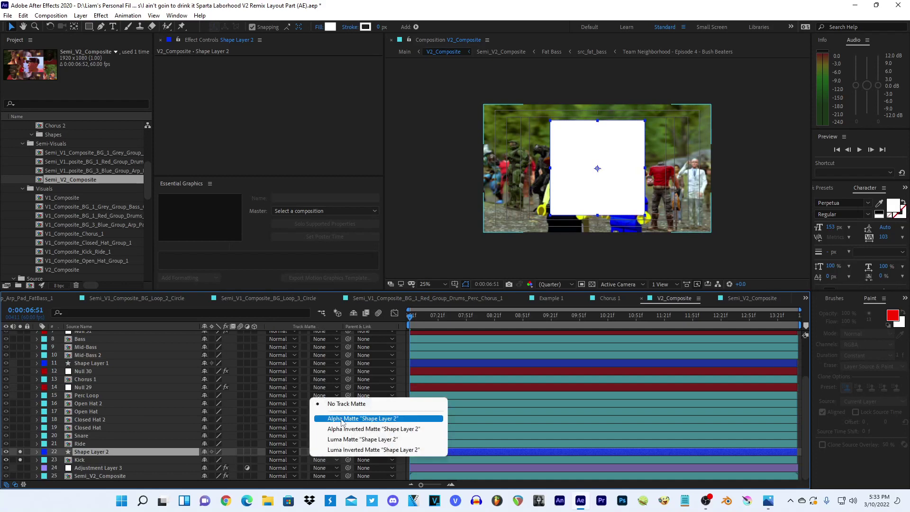
pyautogui.click(341, 430)
pyautogui.click(142, 459)
pyautogui.keyDown('ctrl'); pyautogui.click(103, 443); pyautogui.keyUp('ctrl')
pyautogui.keyDown('ctrl'); pyautogui.click(104, 441); pyautogui.keyUp('ctrl')
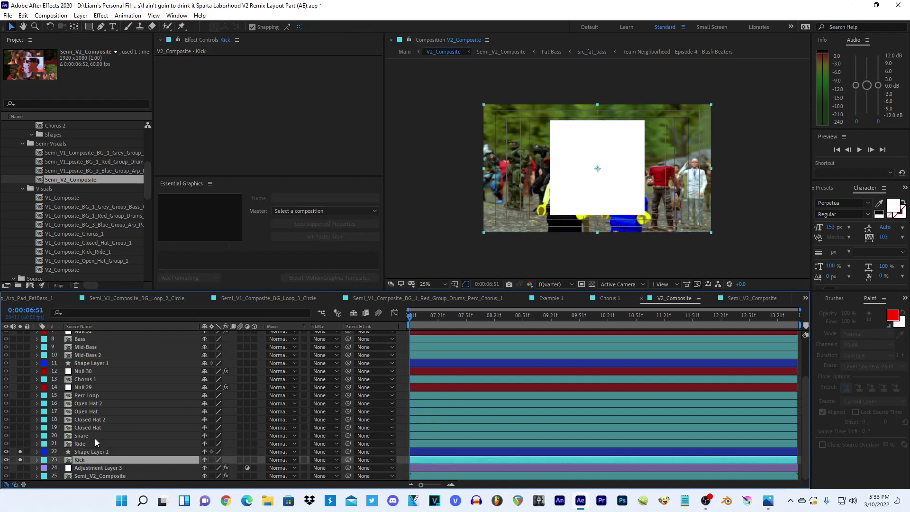
pyautogui.keyDown('ctrl'); pyautogui.click(95, 436); pyautogui.keyUp('ctrl')
pyautogui.keyDown('ctrl'); pyautogui.click(91, 443); pyautogui.keyUp('ctrl')
pyautogui.keyDown('ctrl'); pyautogui.click(88, 426); pyautogui.keyUp('ctrl')
pyautogui.keyDown('ctrl'); pyautogui.click(87, 420); pyautogui.keyUp('ctrl')
pyautogui.keyDown('ctrl'); pyautogui.click(87, 411); pyautogui.keyUp('ctrl')
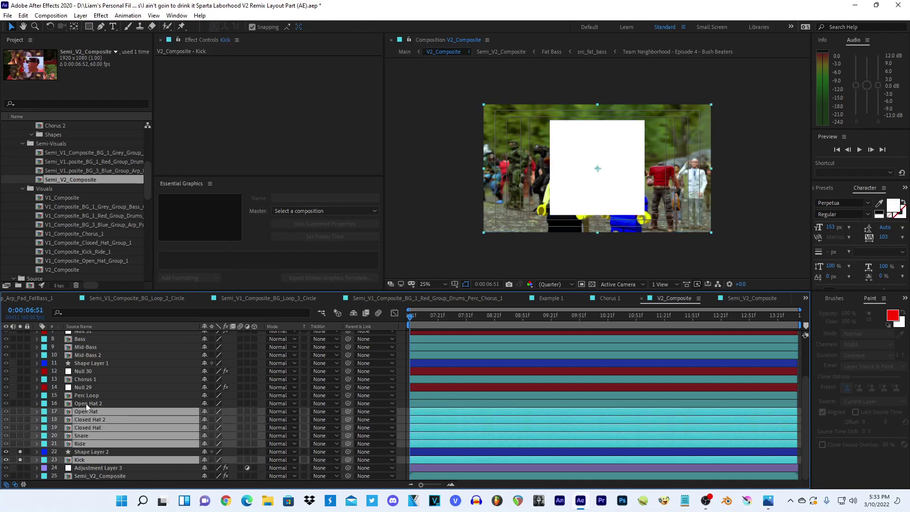
pyautogui.keyDown('ctrl'); pyautogui.click(86, 403); pyautogui.keyUp('ctrl')
pyautogui.keyDown('ctrl'); pyautogui.click(85, 395); pyautogui.keyUp('ctrl')
pyautogui.click(326, 396)
pyautogui.click(331, 420)
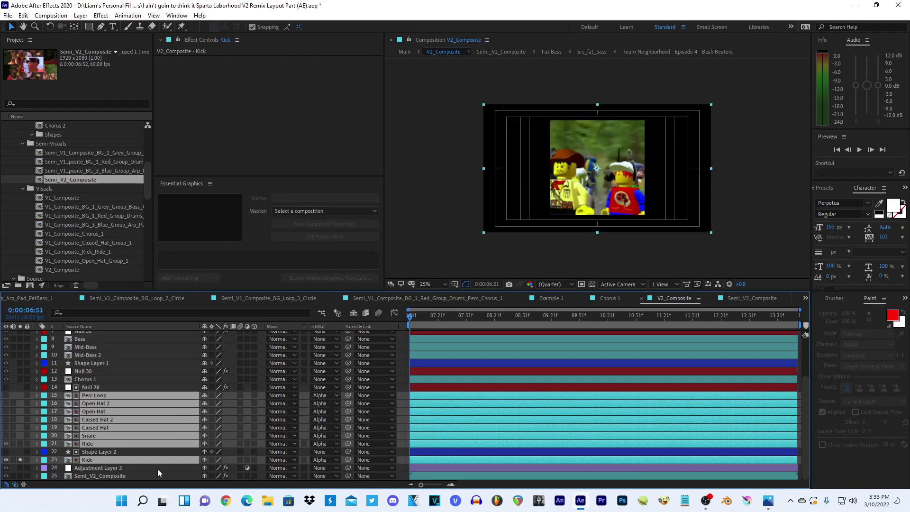
# - Duplicate Shape Layer 2, placing a copy above Ride and making further copies
pyautogui.click(123, 452)
pyautogui.hotkey('ctrl', 'd')
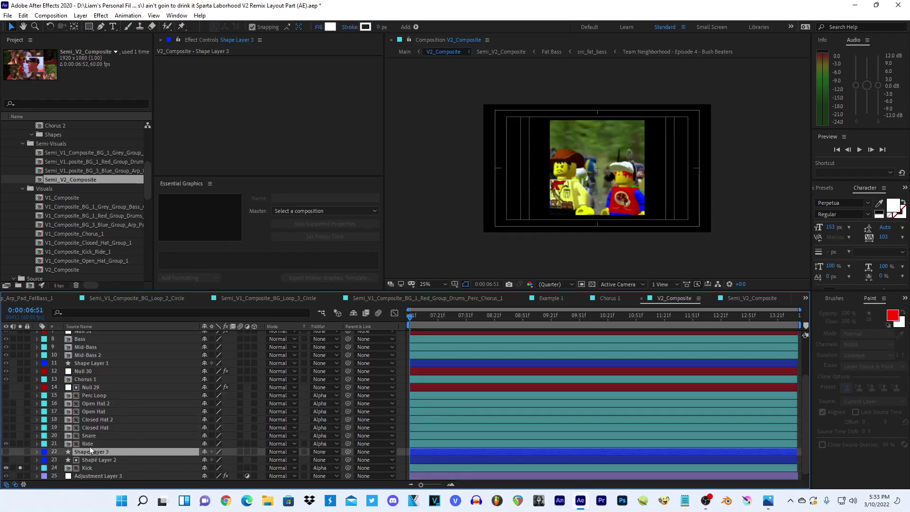
pyautogui.moveTo(90, 449); pyautogui.dragTo(87, 393)
pyautogui.hotkey('ctrl', 'd')
pyautogui.hotkey('ctrl', 'd')
pyautogui.hotkey('ctrl', 'd')
pyautogui.hotkey('ctrl', 'd')
pyautogui.hotkey('ctrl', 'd')
pyautogui.hotkey('ctrl', 'd')
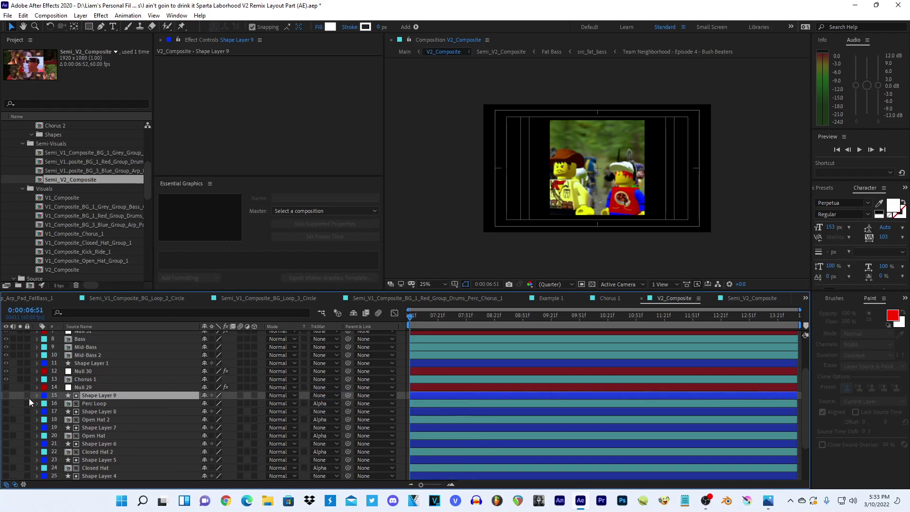
# - Show Open Hat and Open Hat 2, then hide layers 5 through 14 to reveal the kaleidoscope
pyautogui.click(6, 419)
pyautogui.click(6, 435)
pyautogui.scroll(-2, 6, 437)
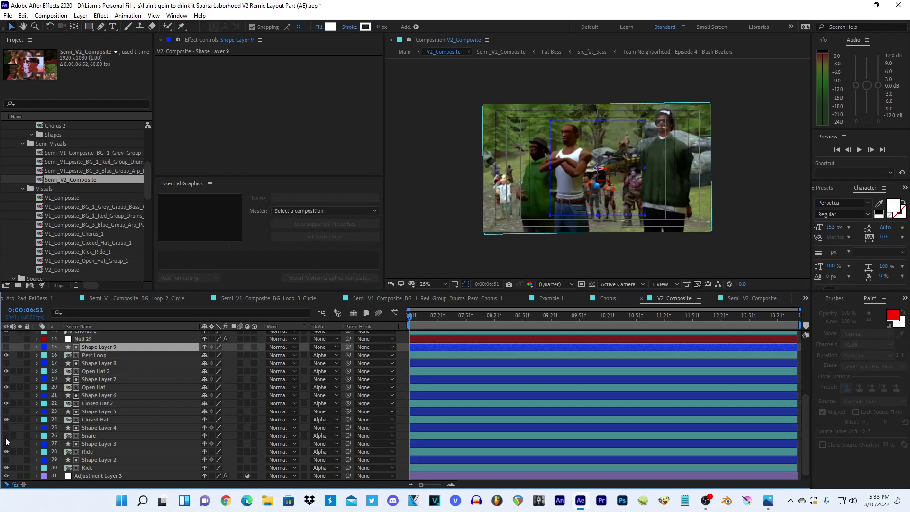
pyautogui.scroll(3, 42, 437)
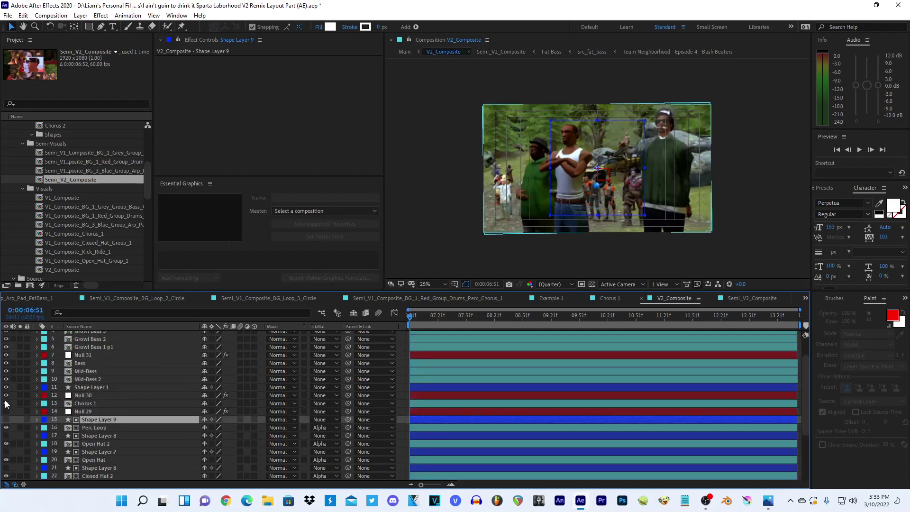
pyautogui.moveTo(6, 406); pyautogui.dragTo(16, 351)
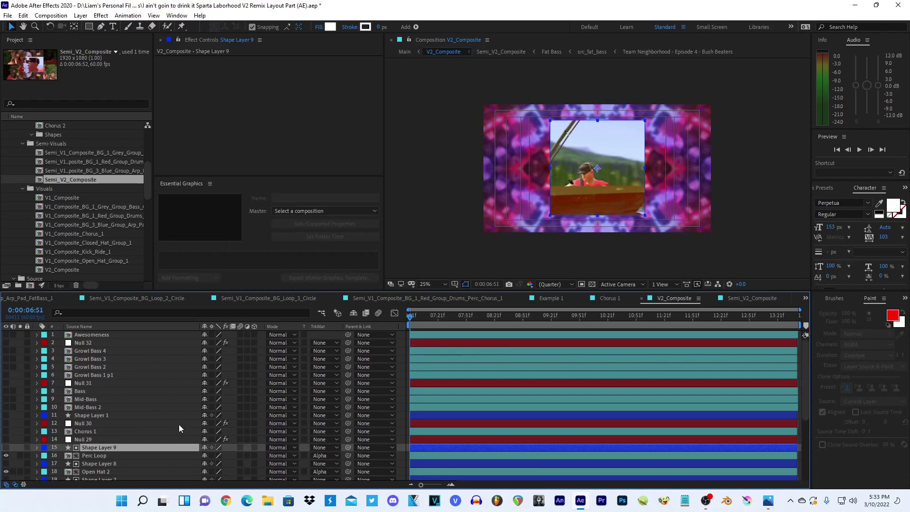
pyautogui.scroll(-5, 179, 428)
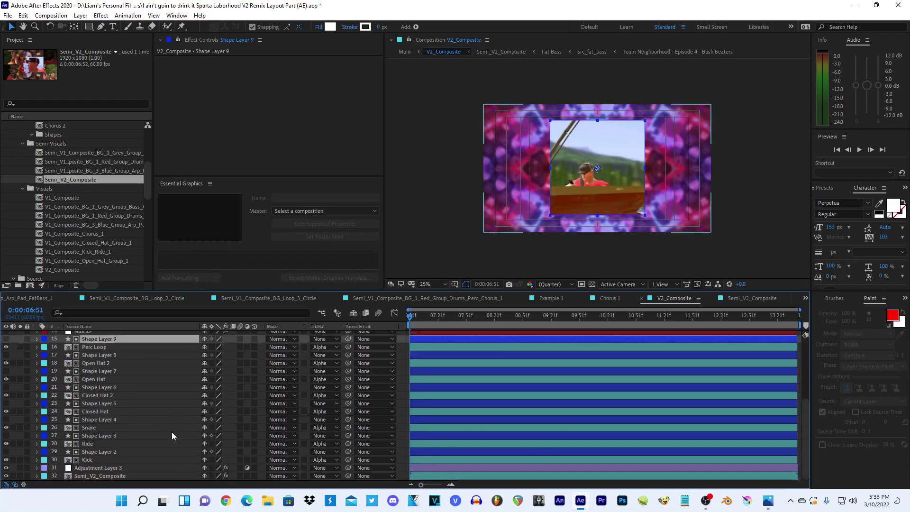
# - Select Shape Layers 8 down through 2 together
pyautogui.keyDown('ctrl'); pyautogui.click(100, 355); pyautogui.keyUp('ctrl')
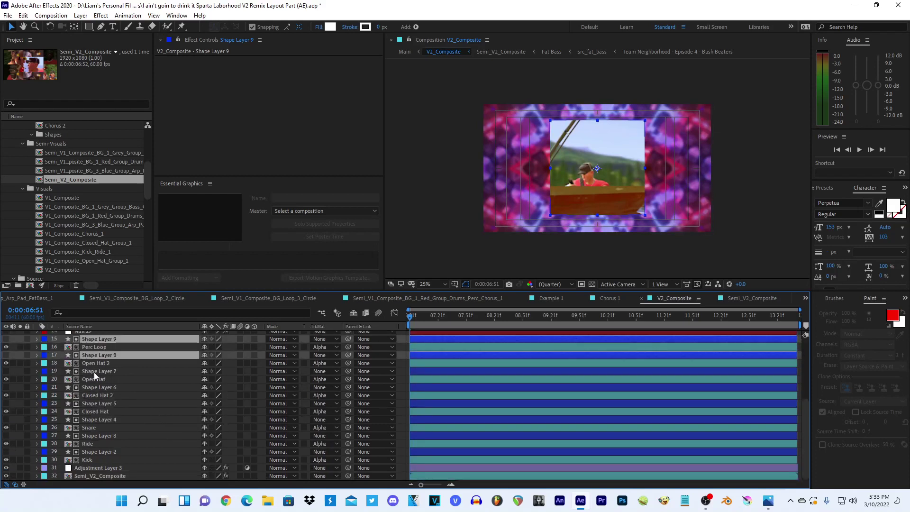
pyautogui.keyDown('ctrl'); pyautogui.click(94, 371); pyautogui.keyUp('ctrl')
pyautogui.keyDown('ctrl'); pyautogui.click(93, 388); pyautogui.keyUp('ctrl')
pyautogui.keyDown('ctrl'); pyautogui.click(94, 404); pyautogui.keyUp('ctrl')
pyautogui.keyDown('ctrl'); pyautogui.click(97, 419); pyautogui.keyUp('ctrl')
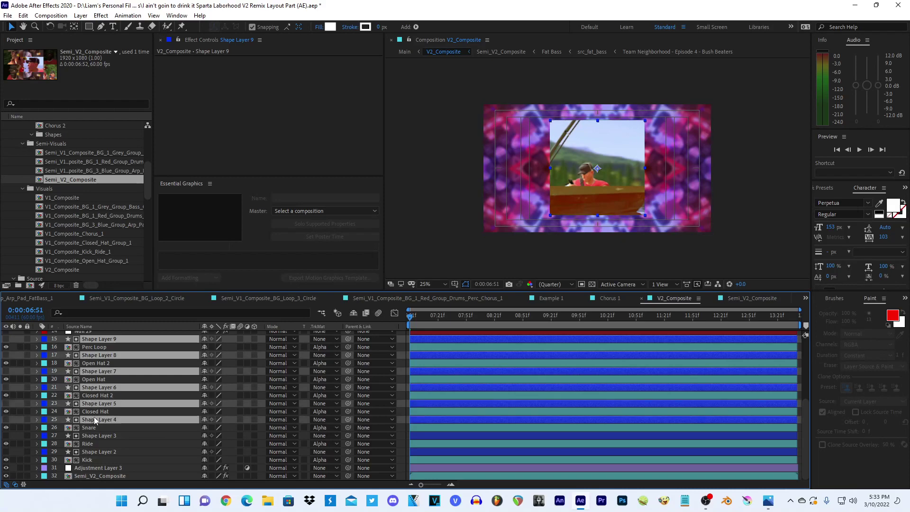
pyautogui.keyDown('ctrl'); pyautogui.click(97, 436); pyautogui.keyUp('ctrl')
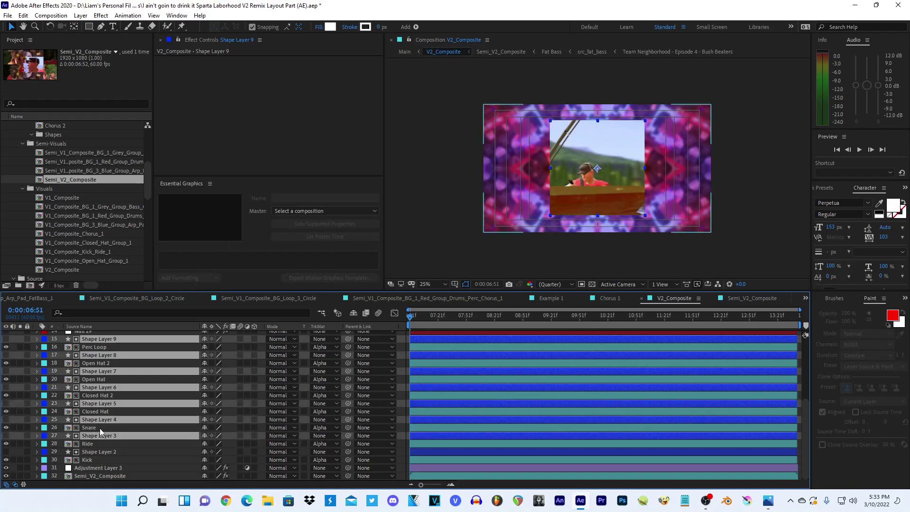
pyautogui.keyDown('ctrl'); pyautogui.click(87, 453); pyautogui.keyUp('ctrl')
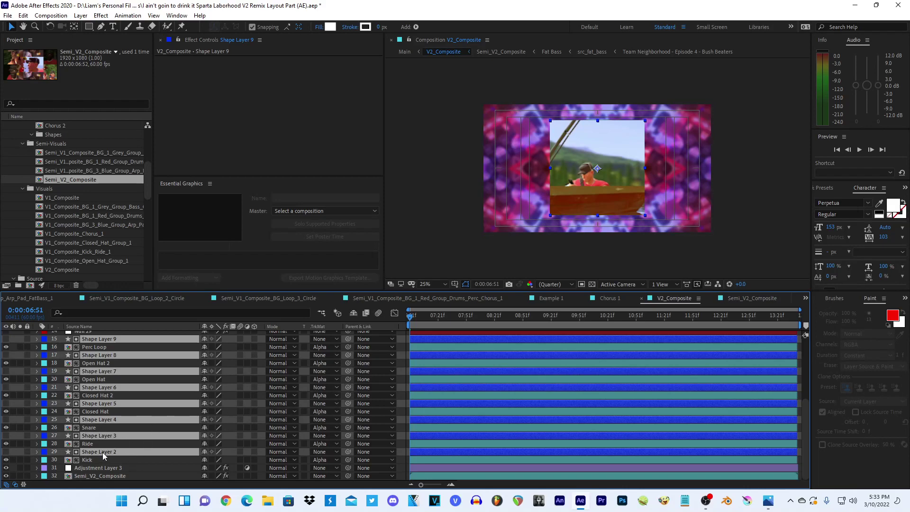
# - Parent Shape Layers 2–5 to Kick, Ride, Snare and Closed Hat respectively
pyautogui.moveTo(348, 452); pyautogui.dragTo(147, 459)
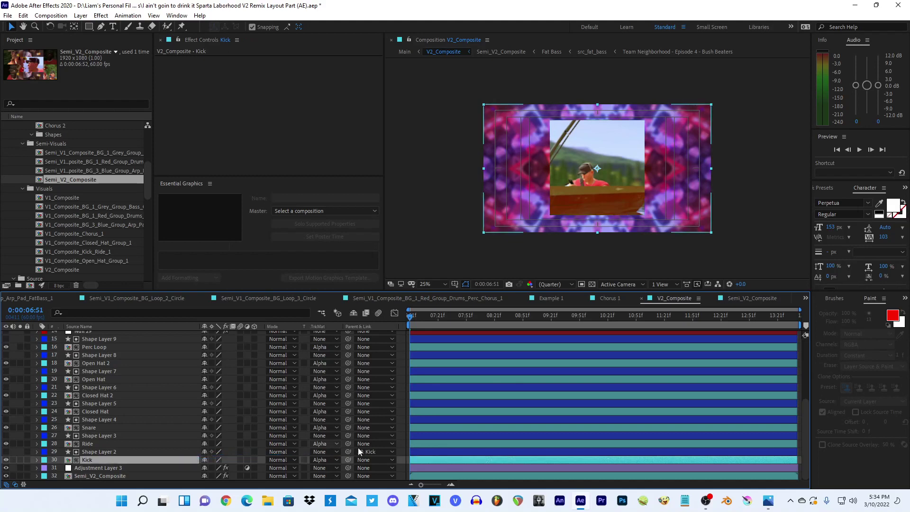
pyautogui.moveTo(349, 436); pyautogui.dragTo(90, 443)
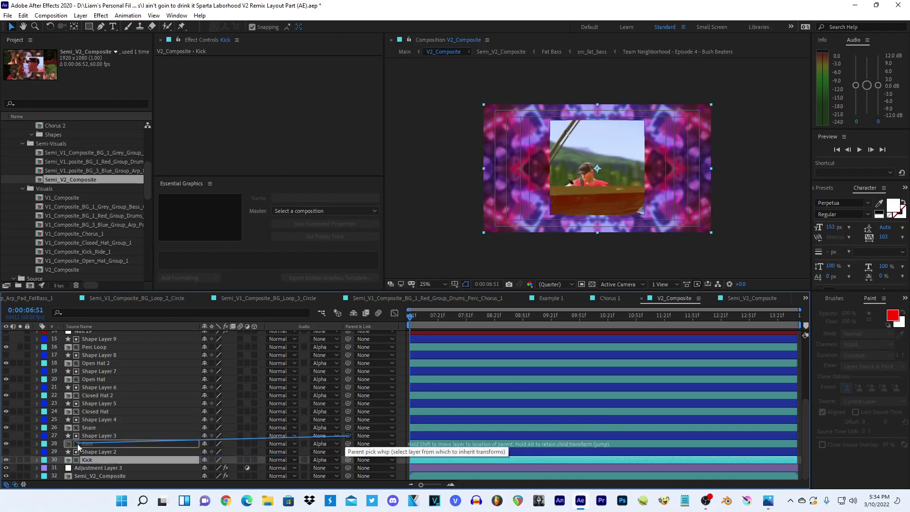
pyautogui.click(89, 429)
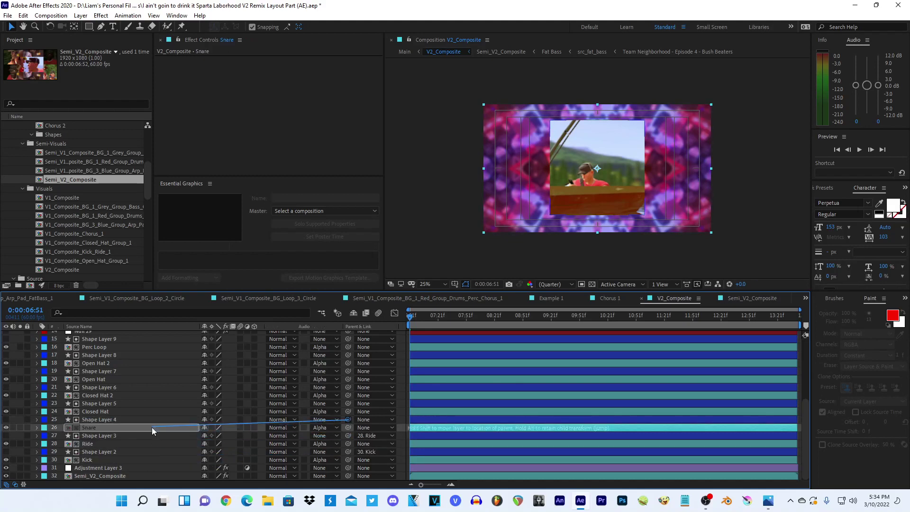
pyautogui.moveTo(348, 421); pyautogui.dragTo(152, 428)
pyautogui.click(85, 411)
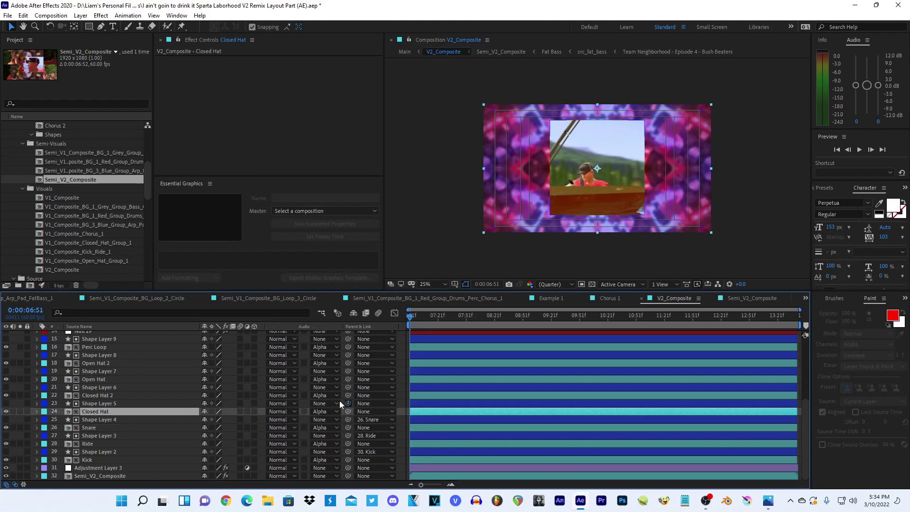
pyautogui.moveTo(340, 400); pyautogui.dragTo(98, 409)
# - Parent Shape Layers 6–9 to Closed Hat 2, Open Hat, Open Hat 2 and Perc Loop
pyautogui.click(232, 395)
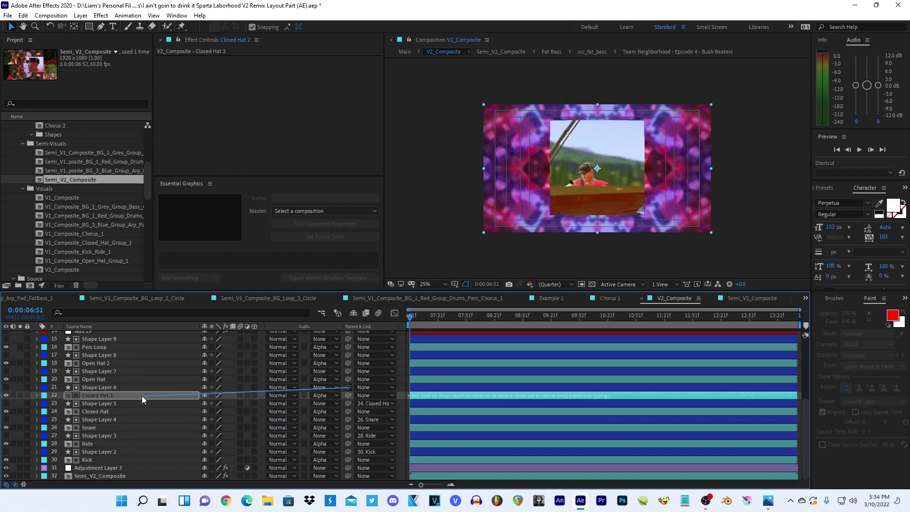
pyautogui.moveTo(349, 387); pyautogui.dragTo(141, 396)
pyautogui.click(112, 380)
pyautogui.moveTo(270, 376); pyautogui.dragTo(266, 380)
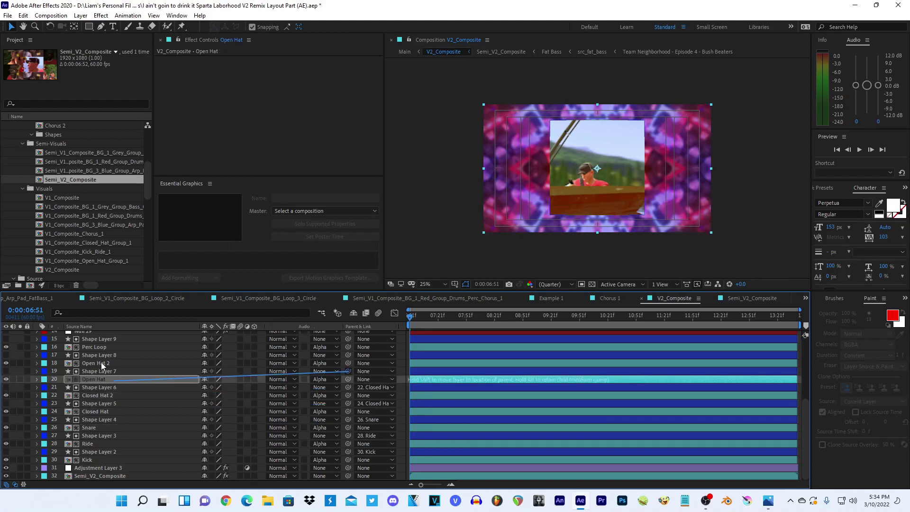
pyautogui.click(101, 363)
pyautogui.moveTo(348, 356); pyautogui.dragTo(136, 366)
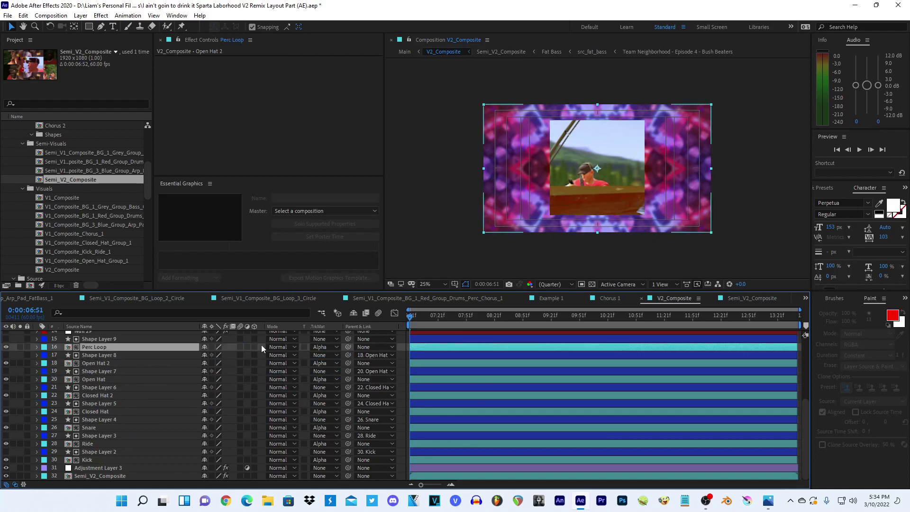
pyautogui.moveTo(347, 339); pyautogui.dragTo(152, 345)
pyautogui.click(143, 347)
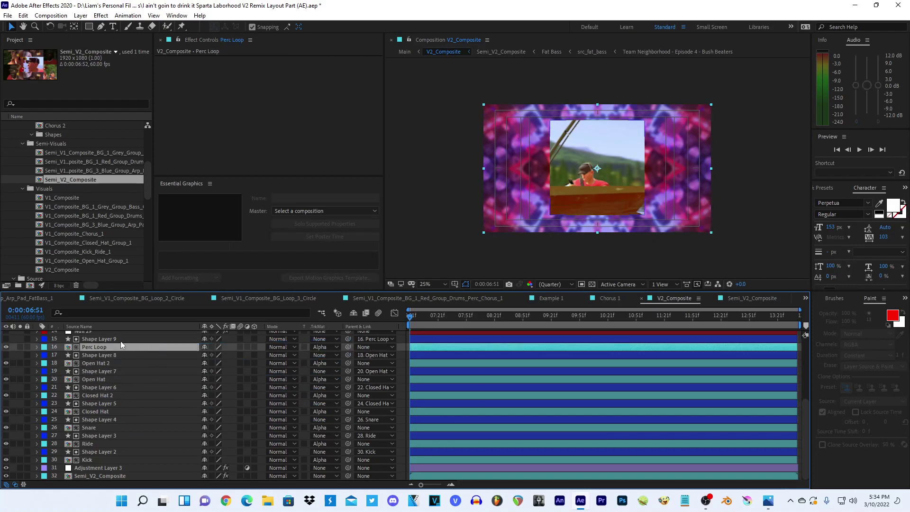
# - Reselect Shape Layers 9 through 2 as a group
pyautogui.click(120, 341)
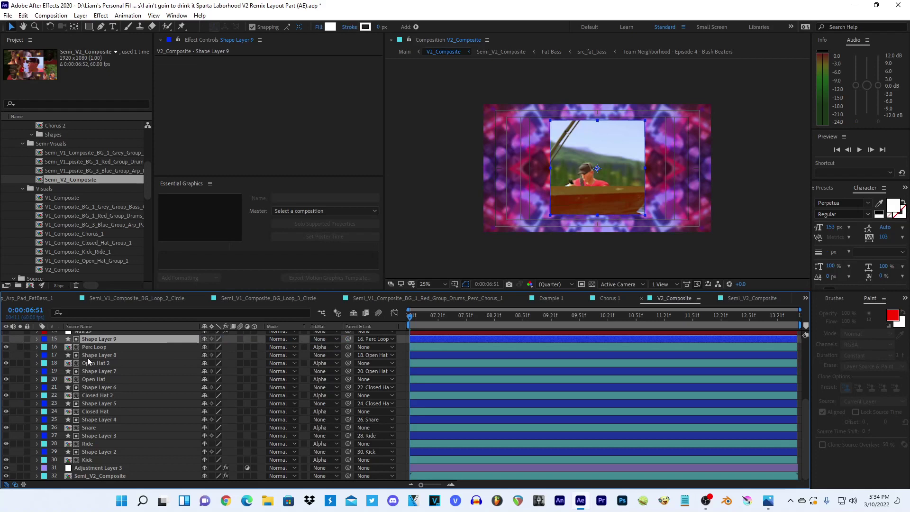
pyautogui.keyDown('ctrl'); pyautogui.click(90, 355); pyautogui.keyUp('ctrl')
pyautogui.keyDown('ctrl'); pyautogui.click(90, 371); pyautogui.keyUp('ctrl')
pyautogui.keyDown('ctrl'); pyautogui.click(90, 387); pyautogui.keyUp('ctrl')
pyautogui.keyDown('ctrl'); pyautogui.click(91, 404); pyautogui.keyUp('ctrl')
pyautogui.keyDown('ctrl'); pyautogui.click(92, 420); pyautogui.keyUp('ctrl')
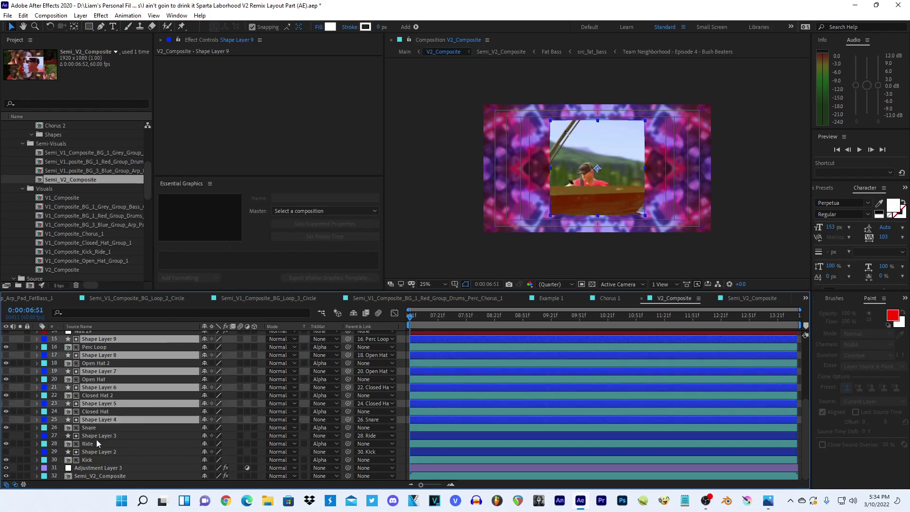
pyautogui.keyDown('ctrl'); pyautogui.click(99, 436); pyautogui.keyUp('ctrl')
pyautogui.keyDown('ctrl'); pyautogui.click(102, 452); pyautogui.keyUp('ctrl')
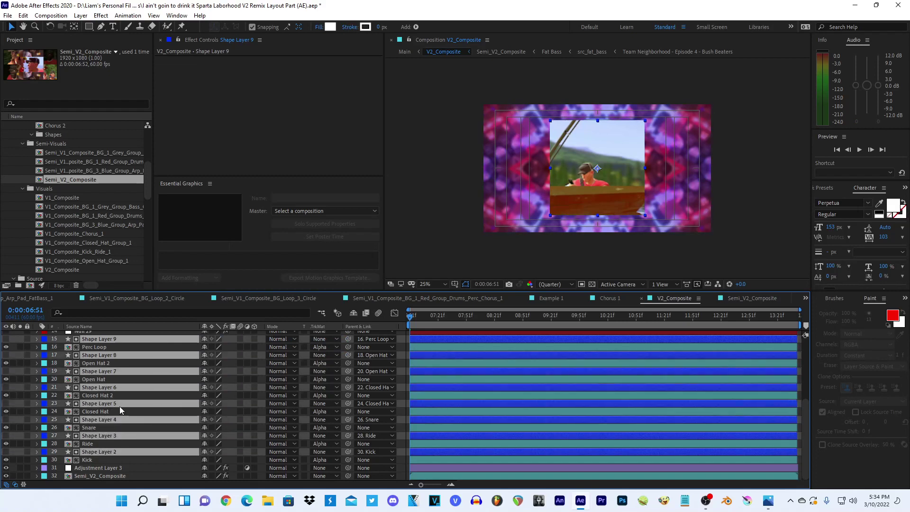
# - Duplicate the eight shape layers below Kick and give the copies a 10 px stroke
pyautogui.hotkey('ctrl', 'd')
pyautogui.moveTo(71, 444); pyautogui.dragTo(76, 463)
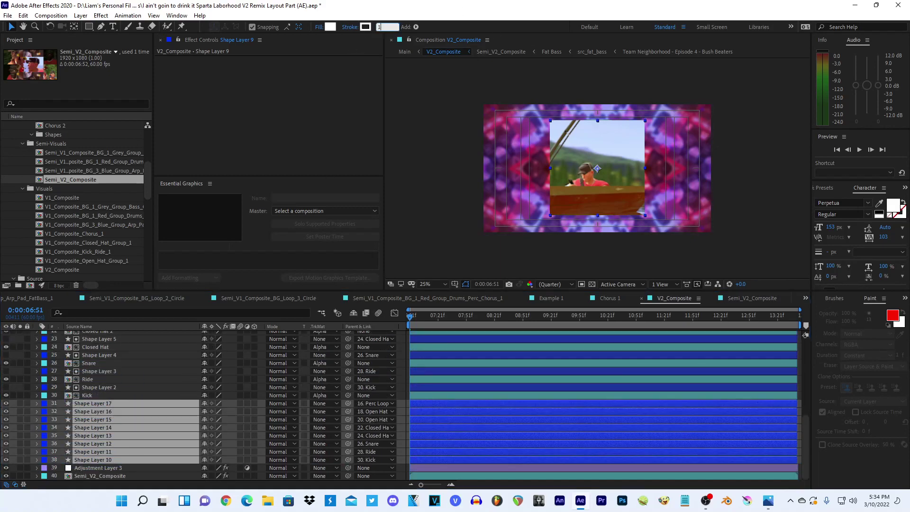
pyautogui.press('Return')
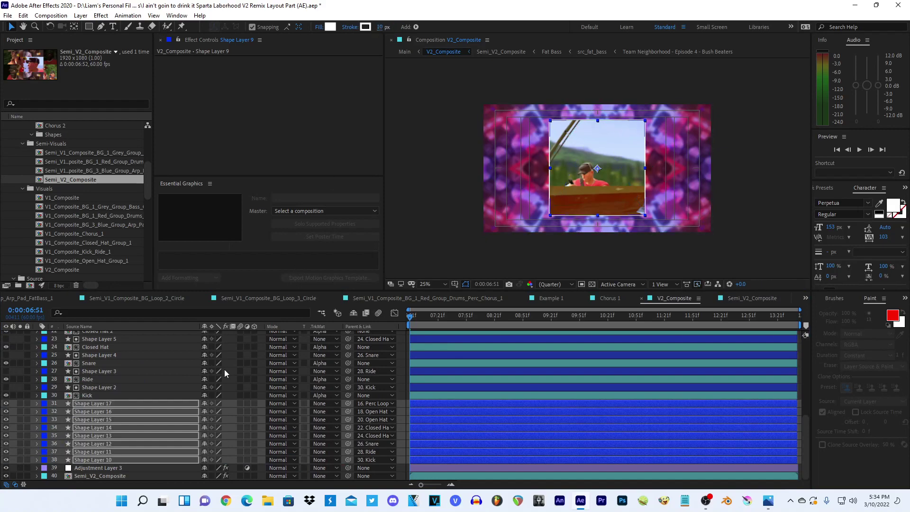
pyautogui.press('.')
pyautogui.press(',')
# - Apply a Drop Shadow effect to Shape Layer 17
pyautogui.click(457, 202)
pyautogui.click(119, 401)
pyautogui.hotkey('ctrl', 'space')
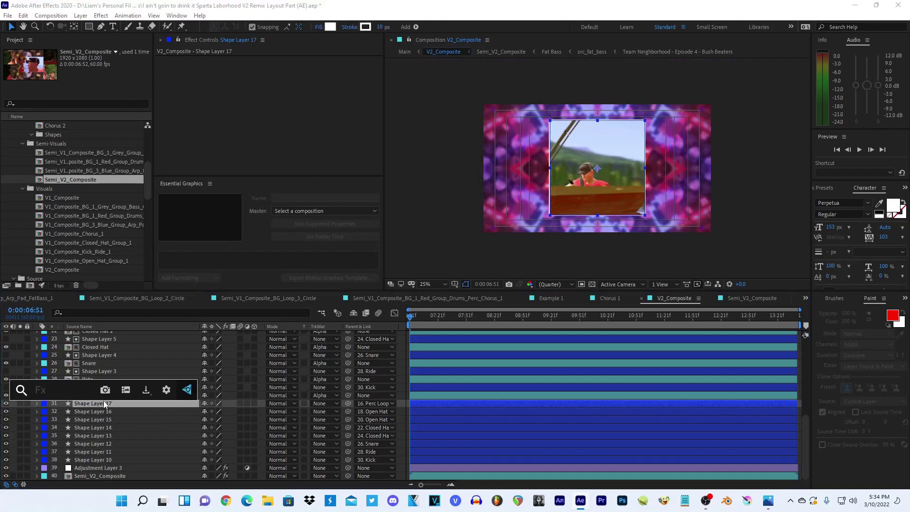
pyautogui.write('drop shadow')
pyautogui.press('Return')
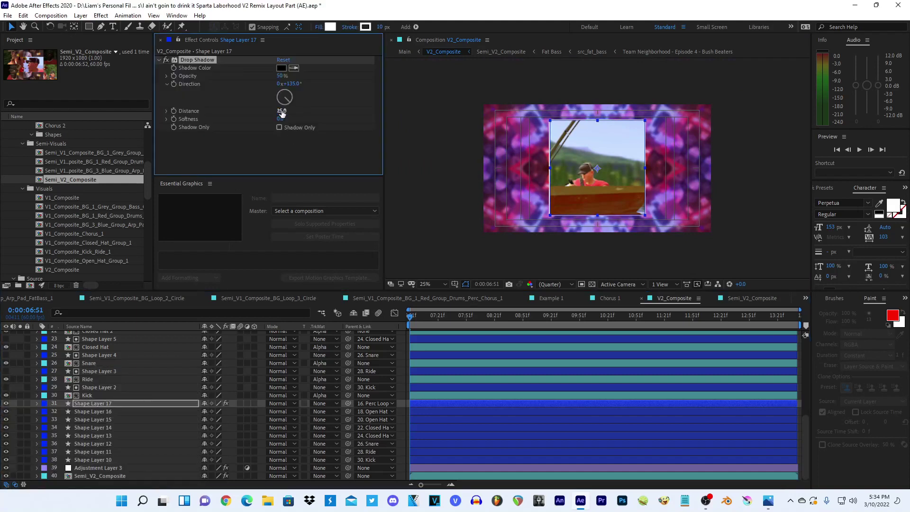
pyautogui.click(417, 121)
# - Copy Shape Layer 17's Drop Shadow onto Shape Layers 16 through 10
pyautogui.press('.')
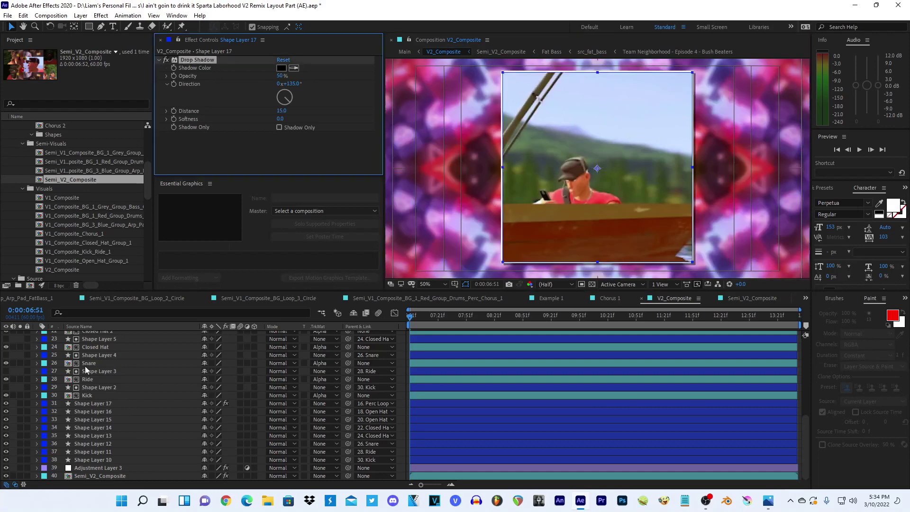
pyautogui.click(83, 403)
pyautogui.click(83, 412)
pyautogui.keyDown('shift'); pyautogui.click(86, 460); pyautogui.keyUp('shift')
pyautogui.hotkey('ctrl', 'alt', 'shift', 'e')
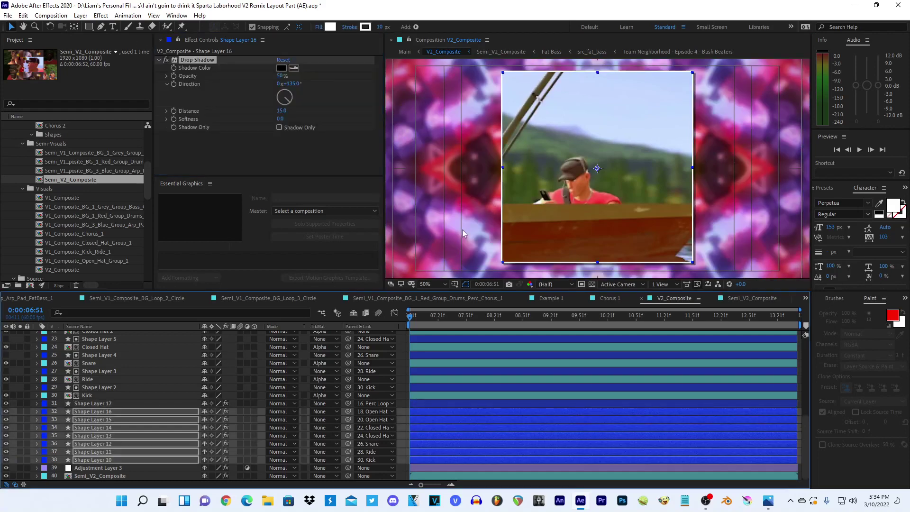
pyautogui.press(',')
pyautogui.click(436, 216)
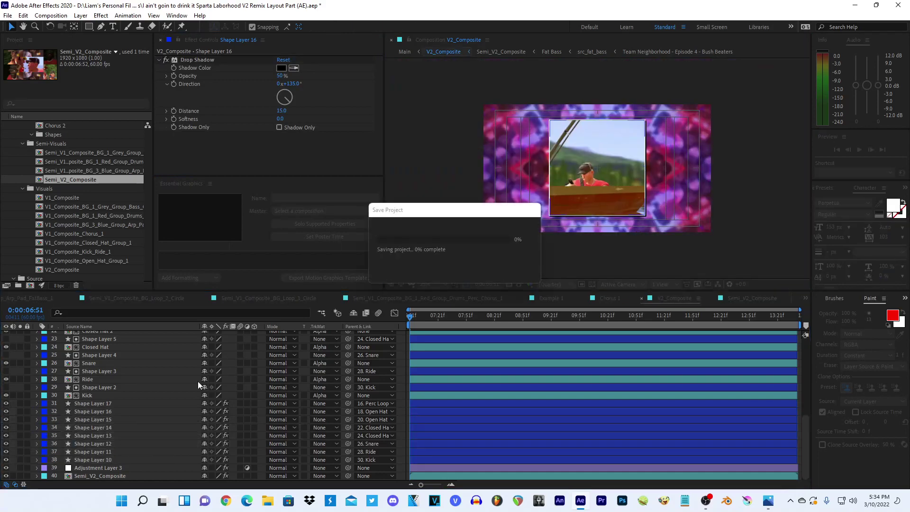
# - Move Shape Layers 10–14 up beside Kick, Ride, Snare, Closed Hat and Closed Hat 2
pyautogui.moveTo(92, 459); pyautogui.dragTo(88, 399)
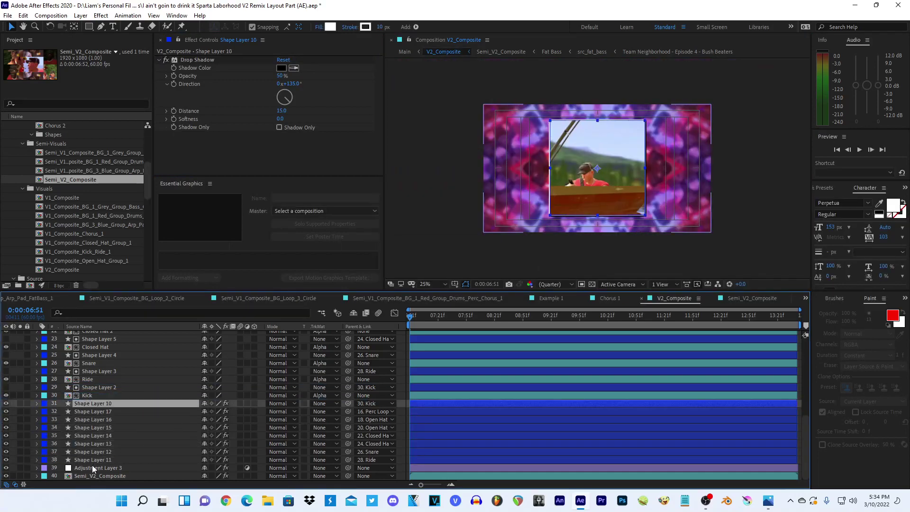
pyautogui.moveTo(91, 460); pyautogui.dragTo(85, 391)
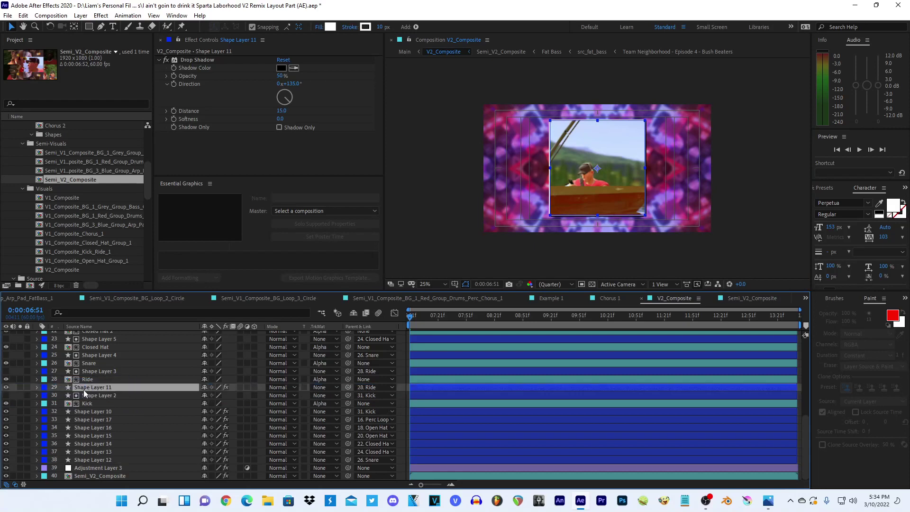
pyautogui.moveTo(99, 460); pyautogui.dragTo(94, 375)
pyautogui.moveTo(93, 461); pyautogui.dragTo(90, 353)
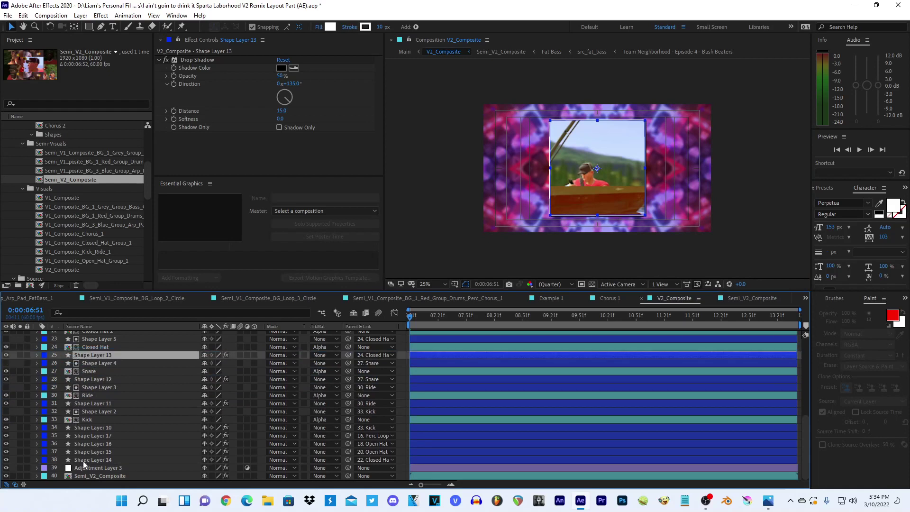
pyautogui.moveTo(84, 464); pyautogui.dragTo(95, 336)
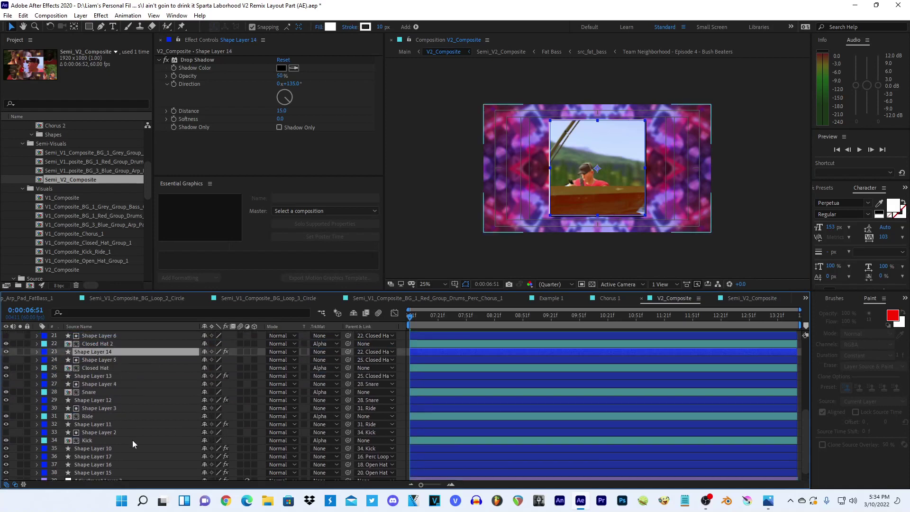
# - Move Shape Layers 15–17 up, placing 15 below Open Hat and 16 below Open Hat 2
pyautogui.scroll(-2, 132, 437)
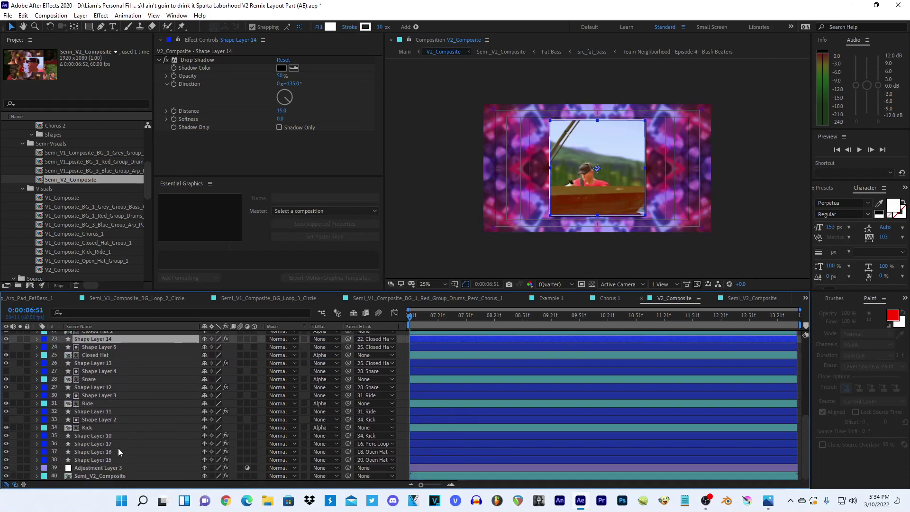
pyautogui.click(101, 458)
pyautogui.keyDown('shift'); pyautogui.click(106, 437); pyautogui.keyUp('shift')
pyautogui.keyDown('shift'); pyautogui.click(105, 443); pyautogui.keyUp('shift')
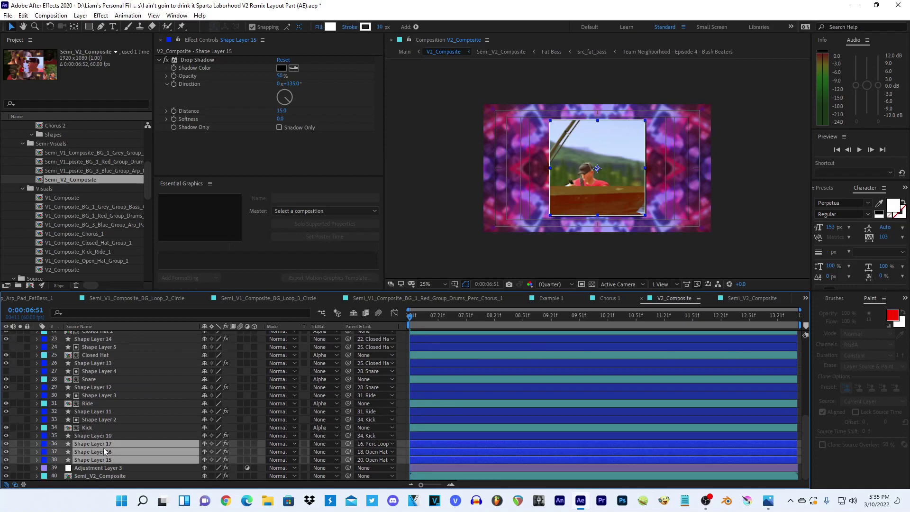
pyautogui.scroll(3, 101, 462)
pyautogui.moveTo(100, 466)
pyautogui.mouseDown()
pyautogui.moveTo(111, 379)
pyautogui.moveTo(87, 346)
pyautogui.mouseUp()
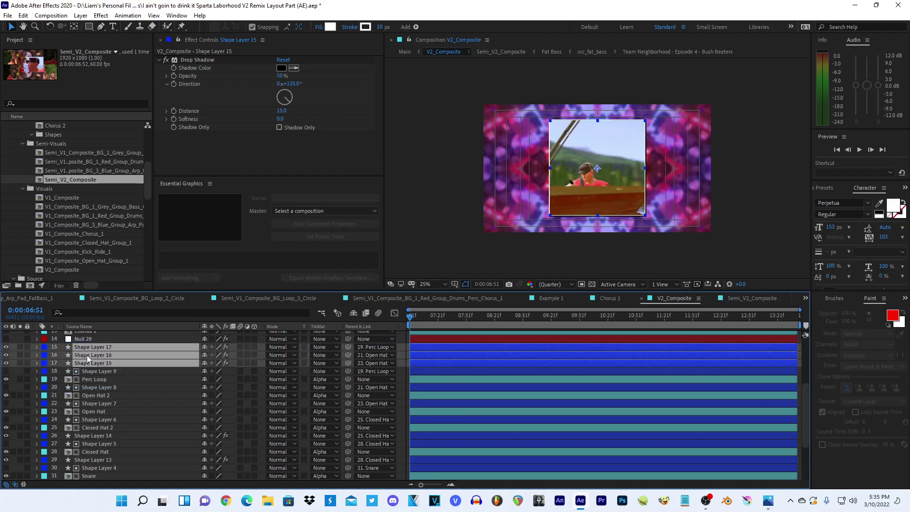
pyautogui.click(90, 363)
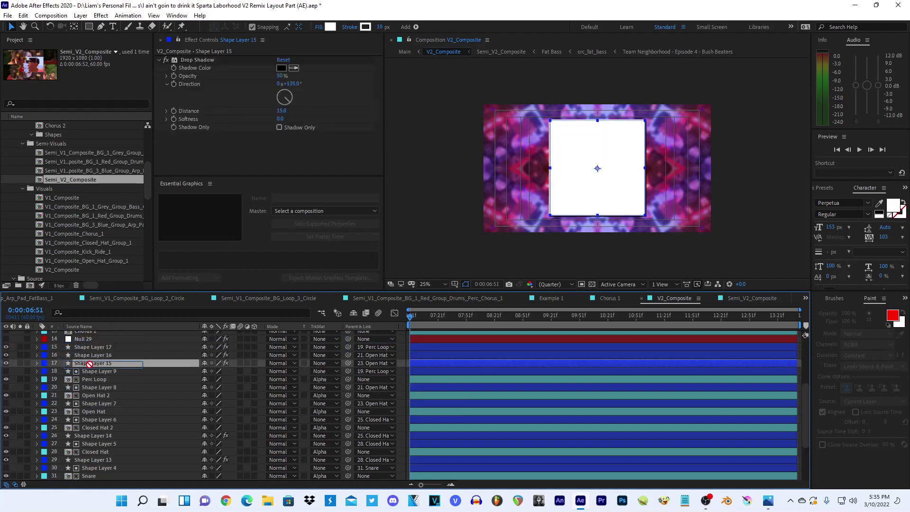
pyautogui.moveTo(89, 363)
pyautogui.mouseDown()
pyautogui.moveTo(90, 427)
pyautogui.moveTo(88, 415)
pyautogui.mouseUp()
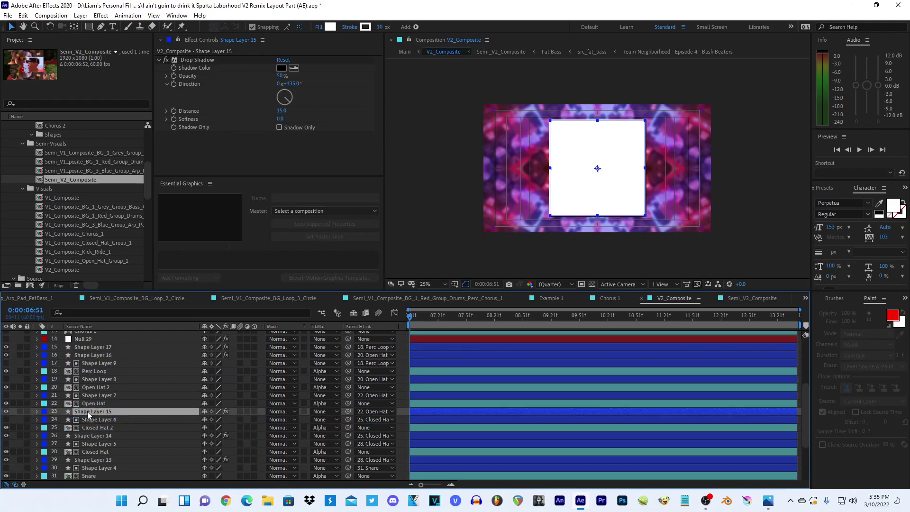
pyautogui.moveTo(90, 355)
pyautogui.mouseDown()
pyautogui.moveTo(87, 406)
pyautogui.moveTo(87, 365)
pyautogui.mouseUp()
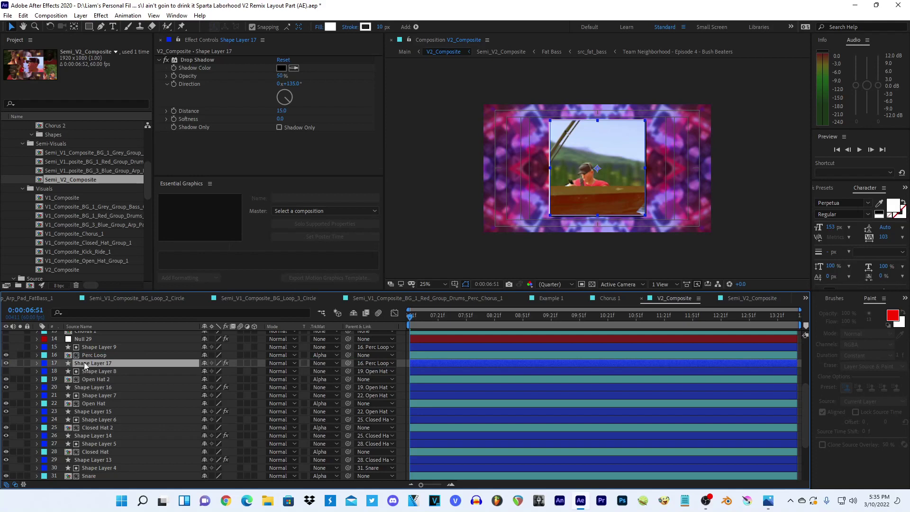
pyautogui.scroll(-1, 85, 366)
pyautogui.scroll(2, 83, 372)
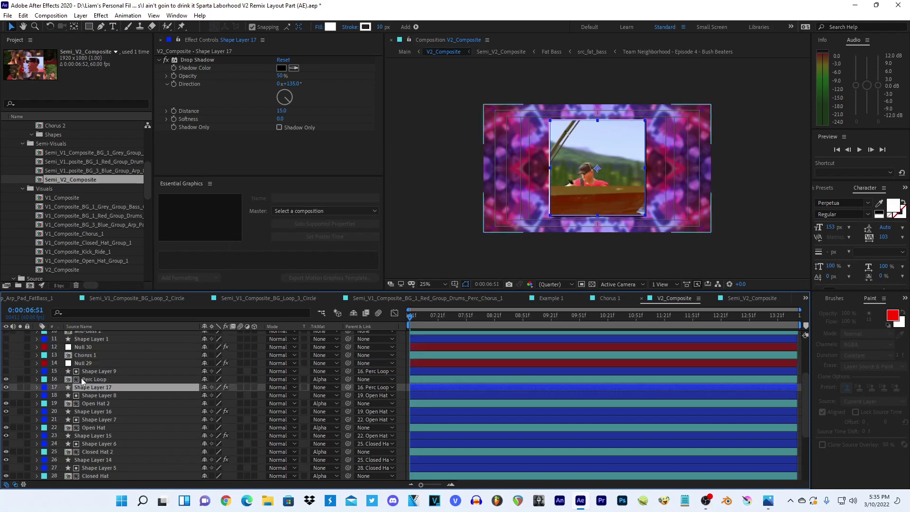
# - Add a Slider Control effect to Null 29 and rename it index
pyautogui.click(92, 364)
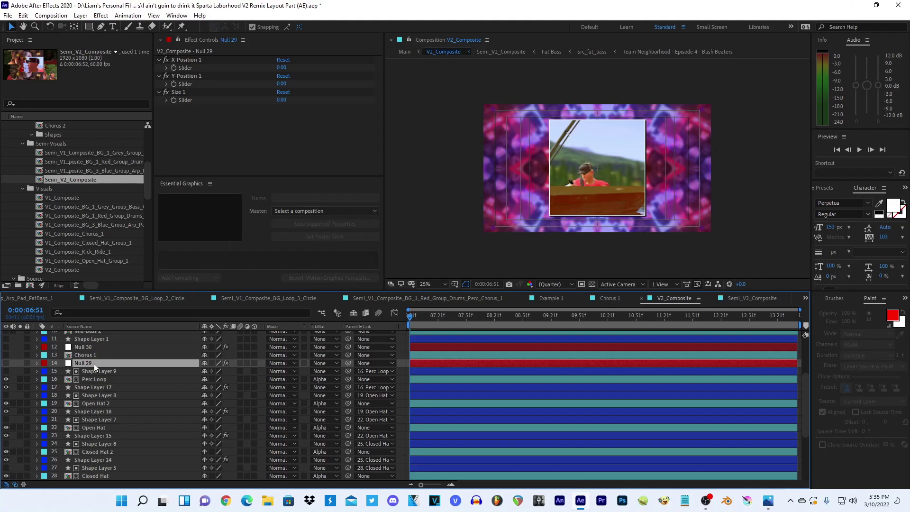
pyautogui.hotkey('ctrl', 'space')
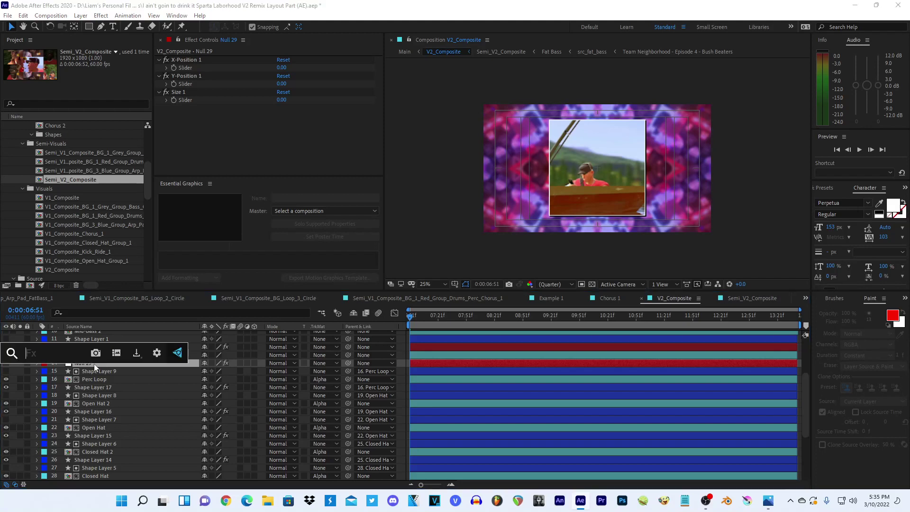
pyautogui.write('slider contro')
pyautogui.press('Return')
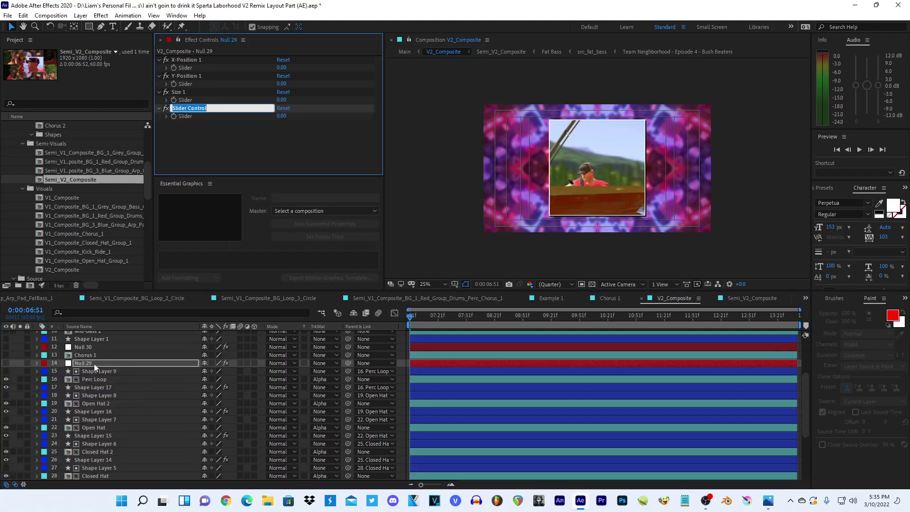
pyautogui.press('Return')
pyautogui.write('index')
pyautogui.press('Return')
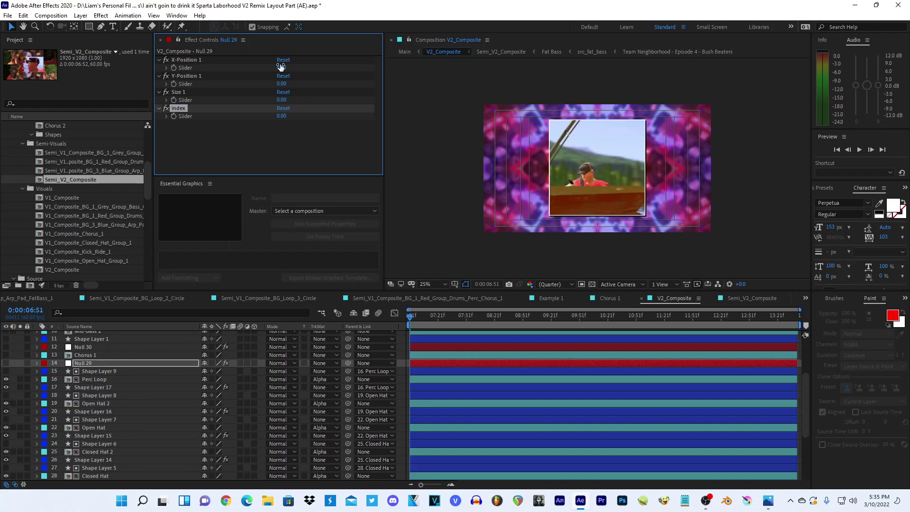
pyautogui.write('1')
pyautogui.press('Return')
# - Limit the index slider's range to 0–1 and set its value to 1.00
pyautogui.rightClick(173, 117)
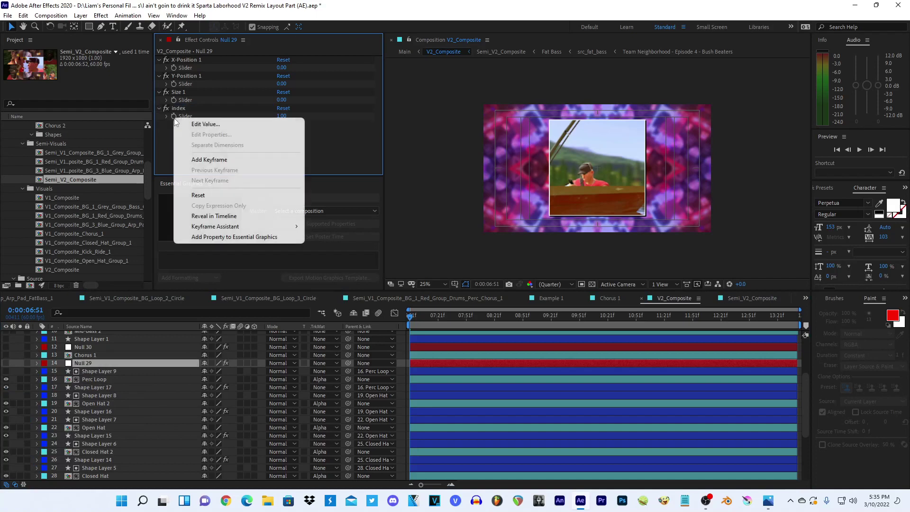
pyautogui.click(199, 124)
pyautogui.doubleClick(481, 245)
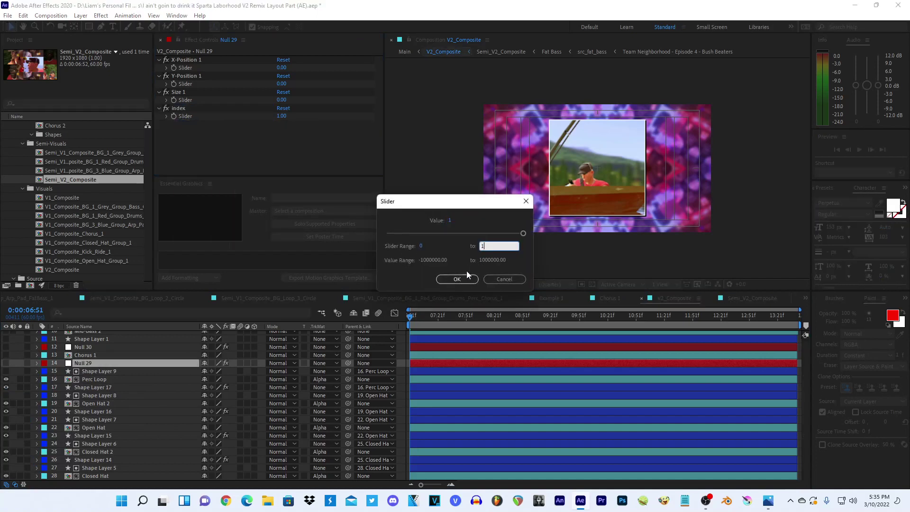
pyautogui.write('1')
pyautogui.press('Return')
pyautogui.moveTo(282, 116); pyautogui.dragTo(248, 120)
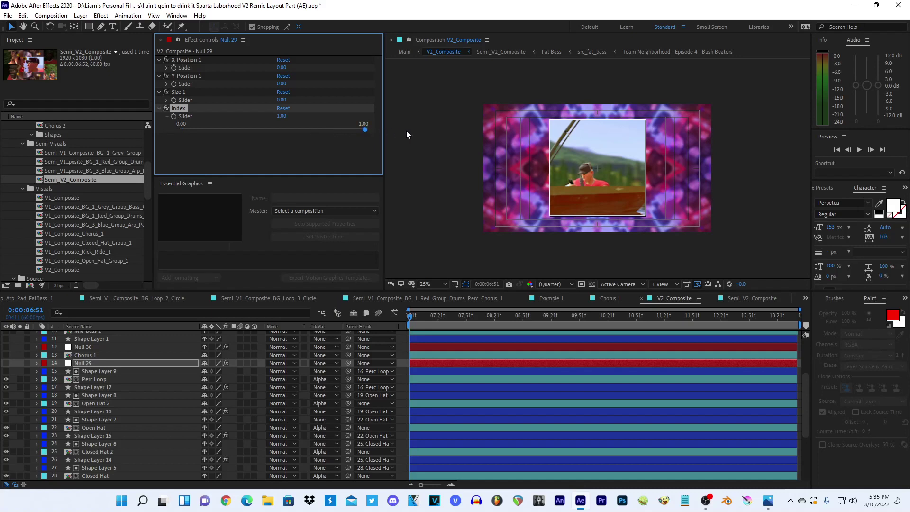
pyautogui.moveTo(280, 116); pyautogui.dragTo(246, 127)
pyautogui.rightClick(209, 118)
pyautogui.click(190, 122)
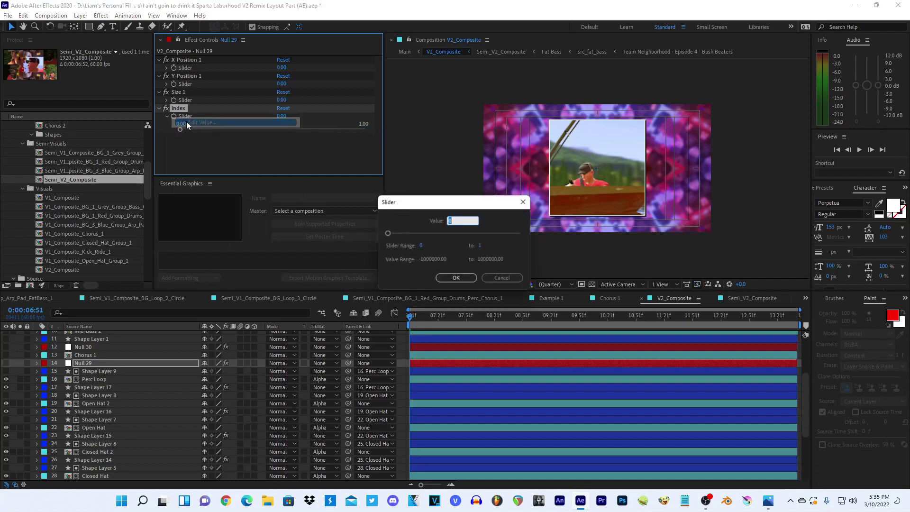
pyautogui.click(457, 280)
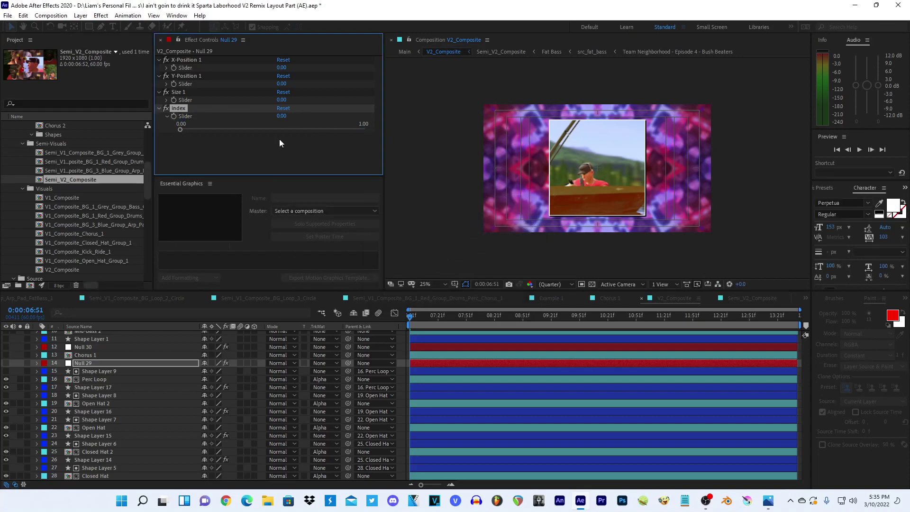
pyautogui.moveTo(209, 131); pyautogui.dragTo(417, 143)
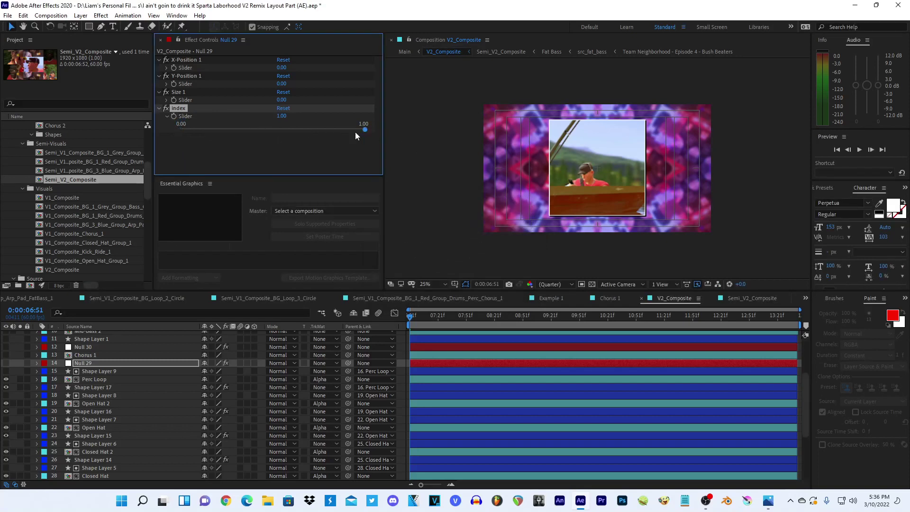
# - Select the Kick layer and reveal its Position property
pyautogui.click(232, 154)
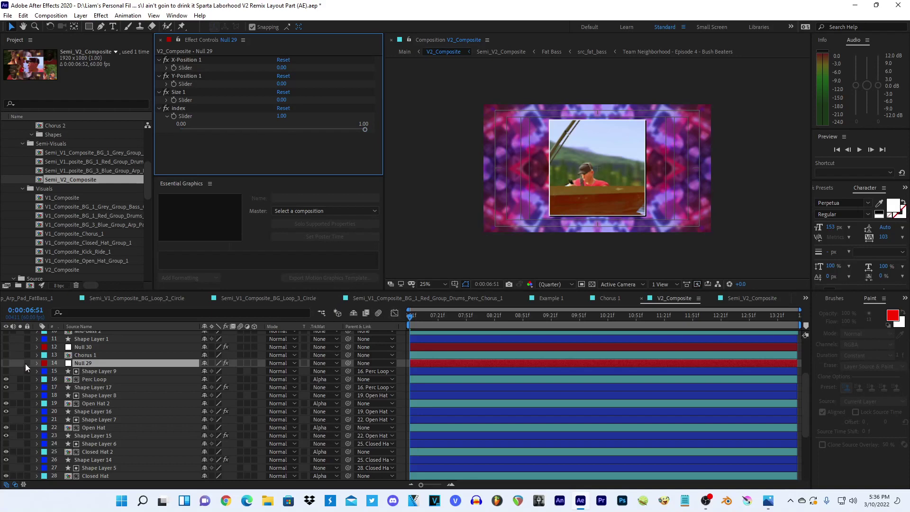
pyautogui.click(5, 363)
pyautogui.scroll(1, 78, 387)
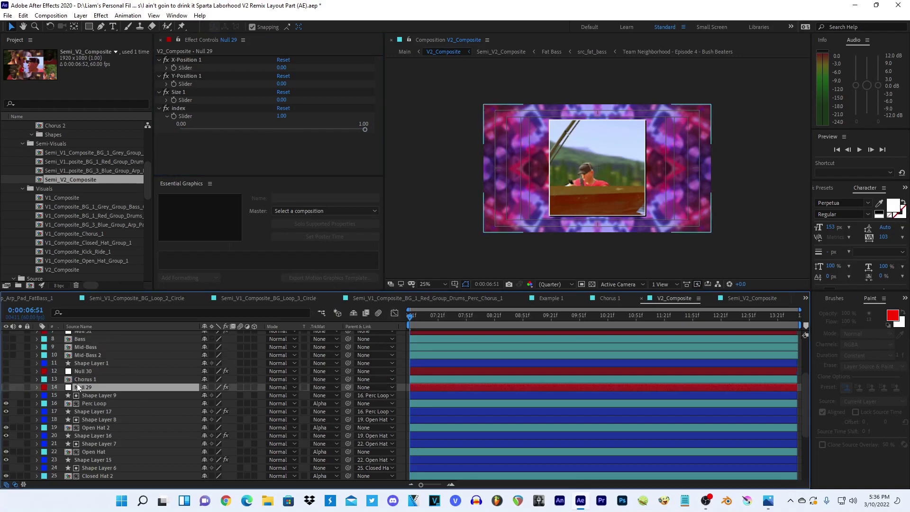
pyautogui.scroll(-1, 78, 384)
pyautogui.scroll(-1, 77, 383)
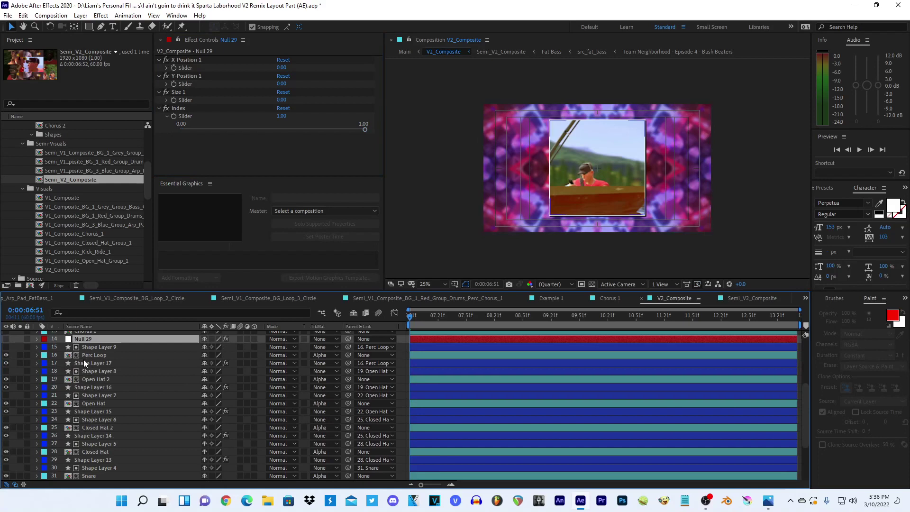
pyautogui.scroll(-3, 89, 374)
pyautogui.click(92, 451)
pyautogui.press('p')
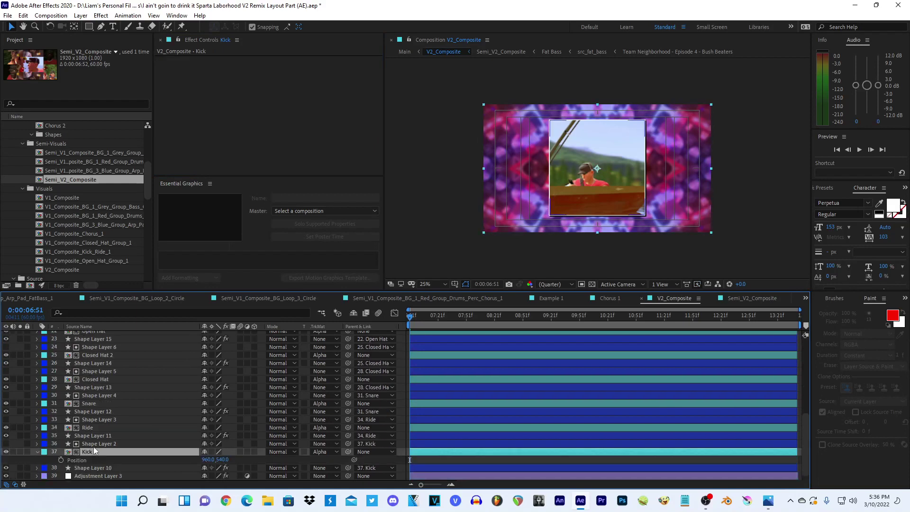
pyautogui.scroll(5, 90, 426)
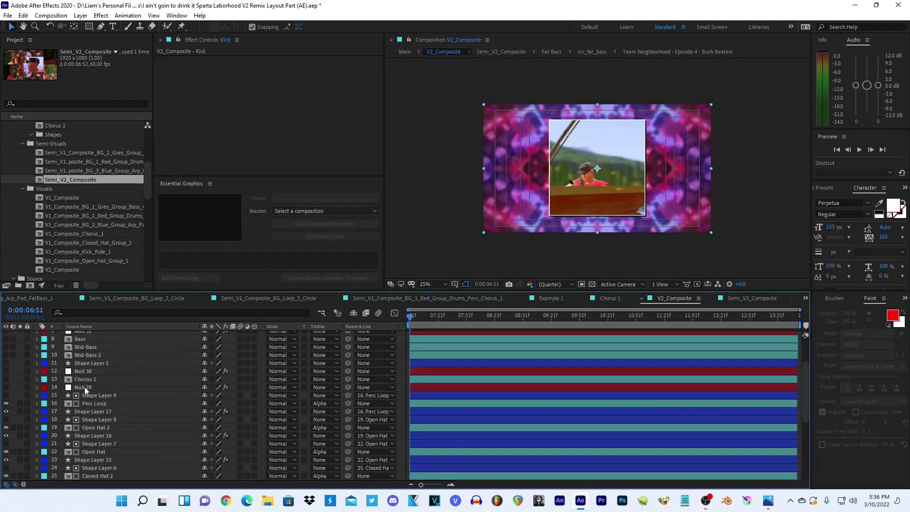
# - Set Null 29's Size 1 slider to 150
pyautogui.click(84, 383)
pyautogui.click(83, 388)
pyautogui.scroll(-3, 89, 393)
pyautogui.scroll(-2, 89, 393)
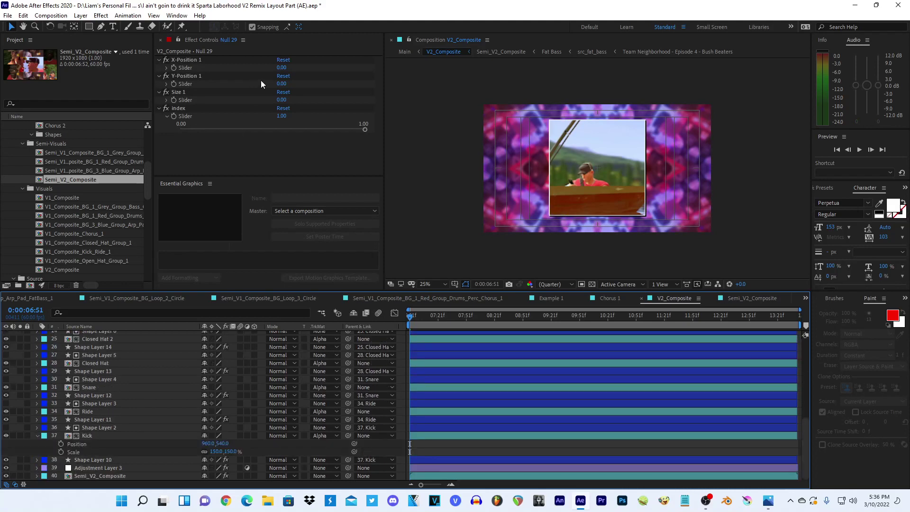
pyautogui.click(283, 100)
pyautogui.write('150')
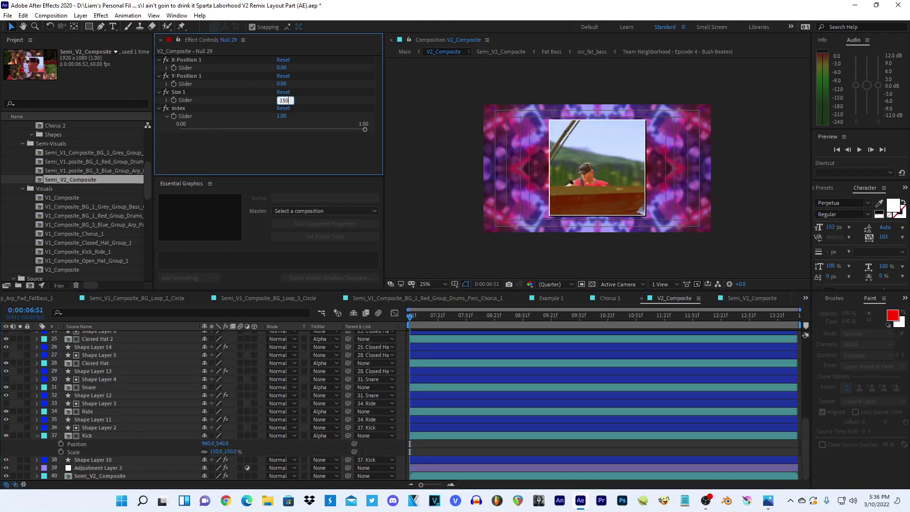
pyautogui.press('Return')
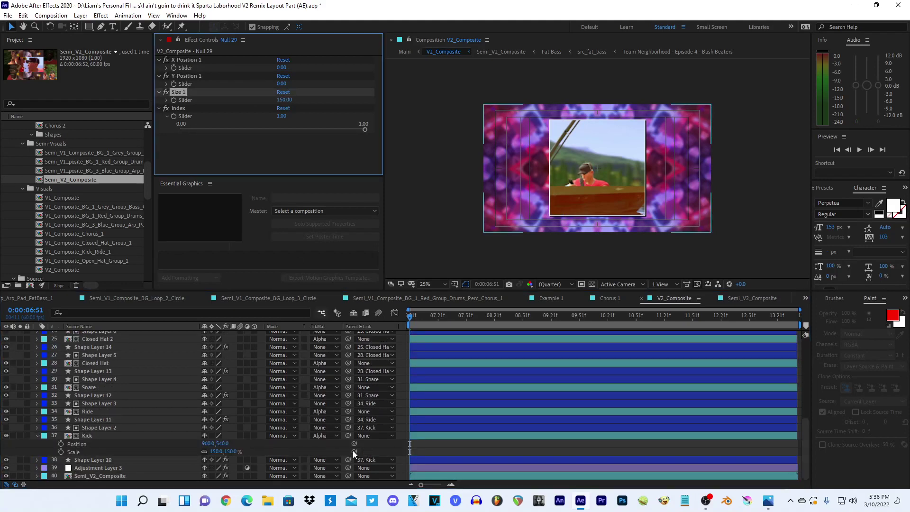
# - Pick-whip Kick's Scale to Null 29's Size 1 slider
pyautogui.moveTo(354, 452); pyautogui.dragTo(181, 98)
pyautogui.scroll(5, 147, 407)
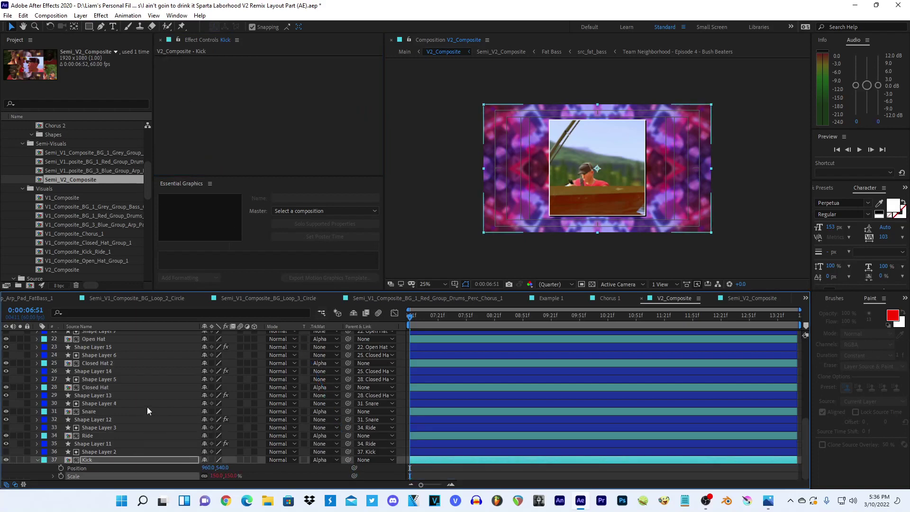
pyautogui.click(85, 405)
pyautogui.click(87, 396)
pyautogui.scroll(-5, 143, 407)
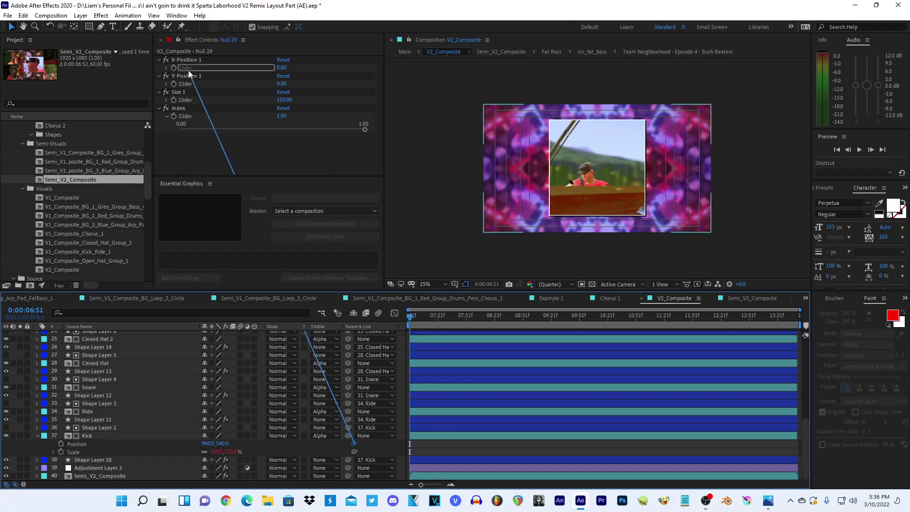
# - Pick-whip Kick's Position to Null 29's X-Position 1 slider and rename the temp variables to x and y
pyautogui.moveTo(209, 108); pyautogui.dragTo(189, 69)
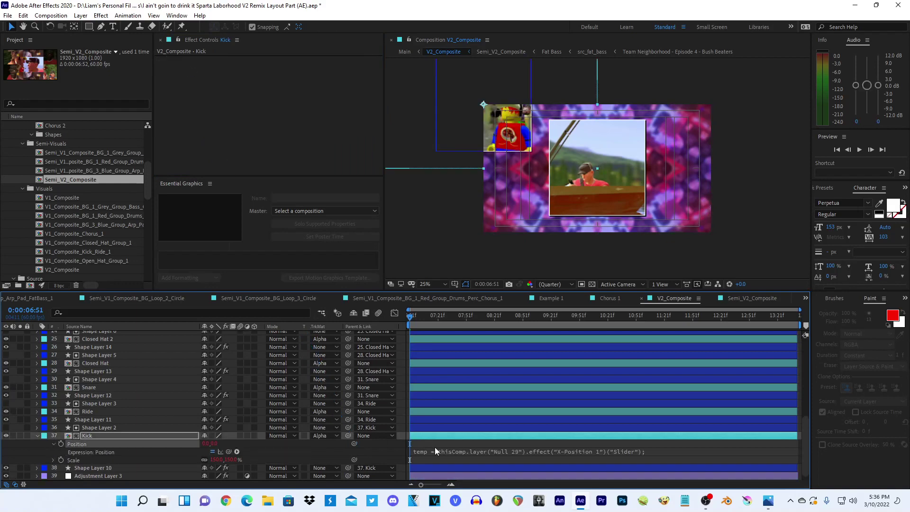
pyautogui.click(434, 450)
pyautogui.doubleClick(441, 451)
pyautogui.write('x')
pyautogui.doubleClick(443, 458)
pyautogui.write('x')
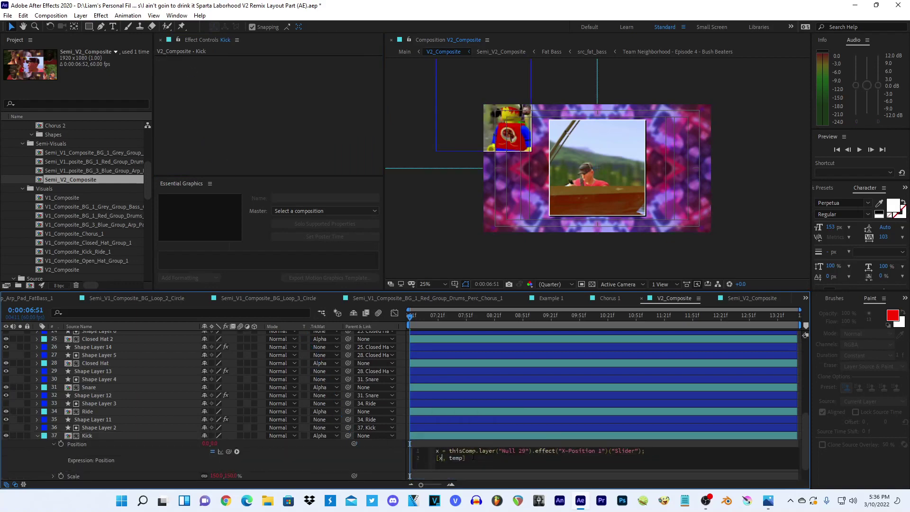
pyautogui.doubleClick(456, 458)
pyautogui.write('y')
# - Add a 'y =' line to the expression referencing Null 29's Y-Position 1 slider
pyautogui.press('Return')
pyautogui.write('y =')
pyautogui.moveTo(650, 452)
pyautogui.mouseDown()
pyautogui.moveTo(448, 451)
pyautogui.moveTo(714, 458)
pyautogui.moveTo(647, 451)
pyautogui.mouseUp()
pyautogui.hotkey('ctrl', 'c')
pyautogui.click(626, 458)
pyautogui.hotkey('ctrl', 'v')
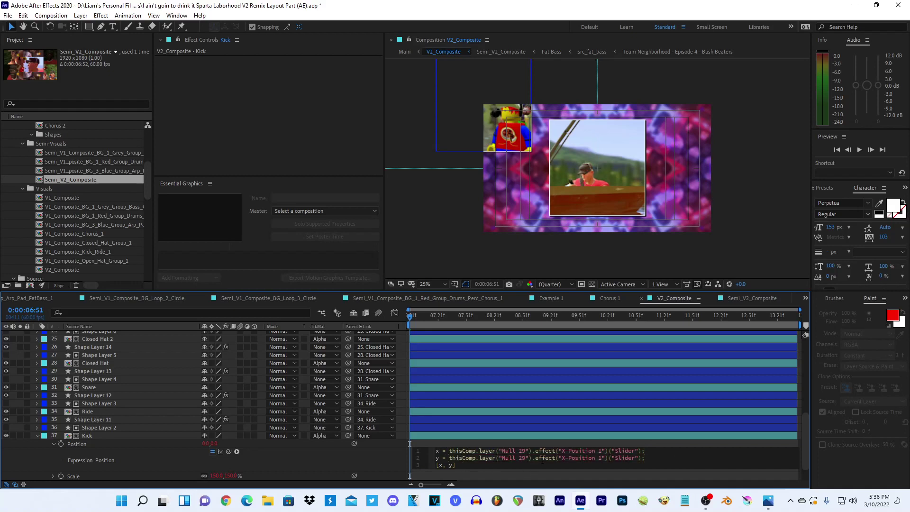
pyautogui.click(560, 458)
pyautogui.press('BackSpace')
pyautogui.write('Y')
pyautogui.press('Escape')
# - End the expression with [x+value[0], y+value[1]] and commit it
pyautogui.press('End')
pyautogui.press('Return')
pyautogui.press('Right')
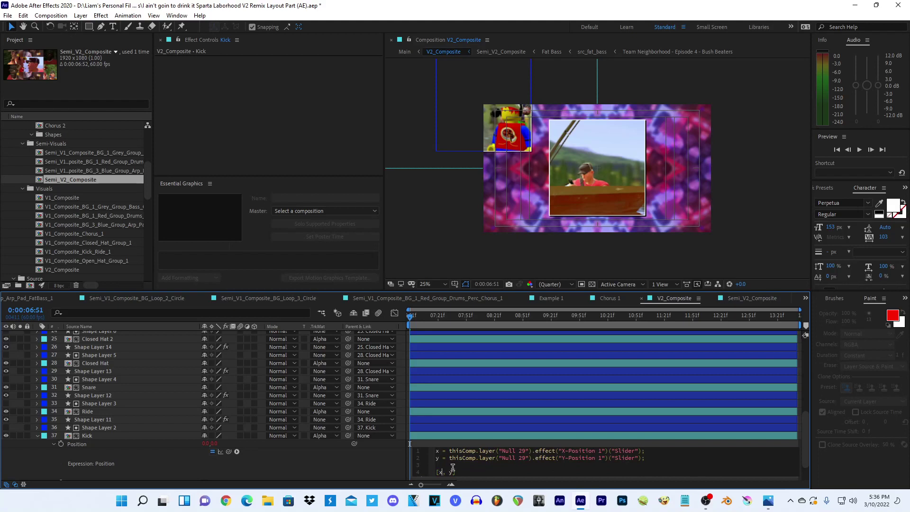
pyautogui.write('+value[0')
pyautogui.press('Left')
pyautogui.write('+value')
pyautogui.press('BackSpace')
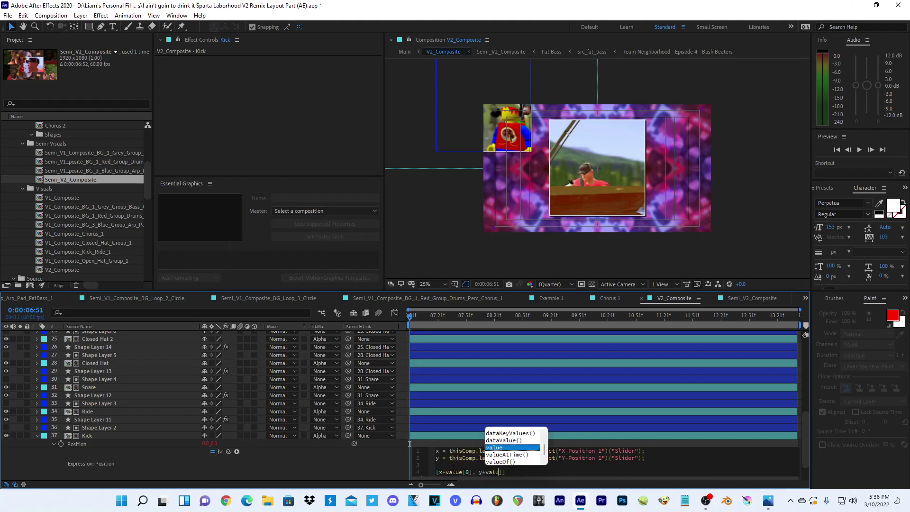
pyautogui.write('[1')
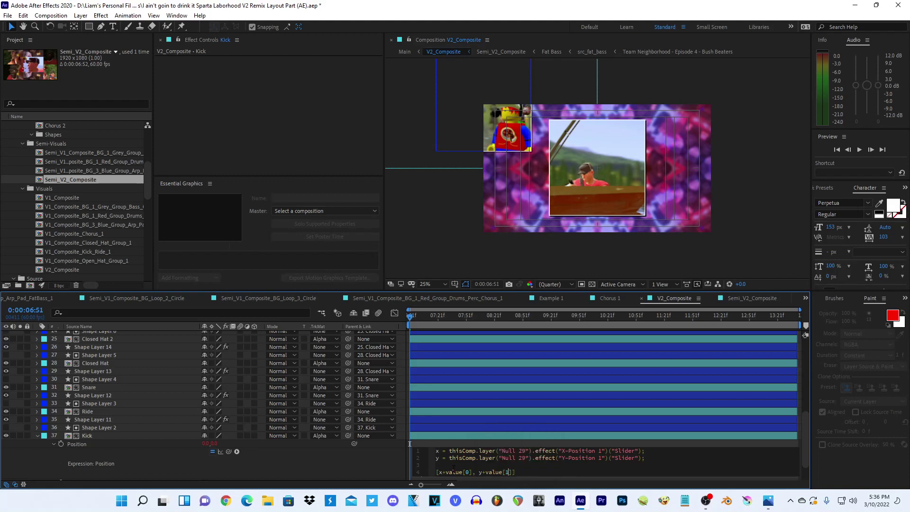
pyautogui.click(469, 442)
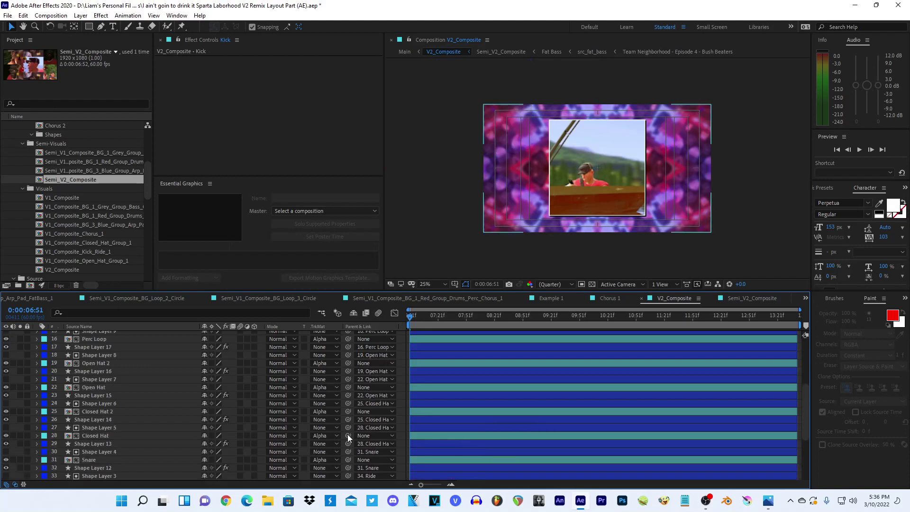
# - Test Null 29's Size 1 slider on Kick, then set it back to 150
pyautogui.scroll(5, 330, 437)
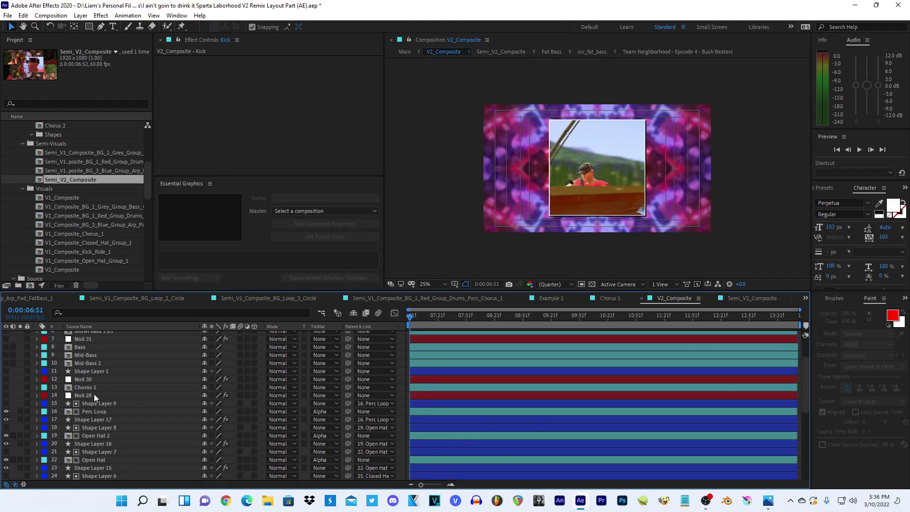
pyautogui.click(94, 394)
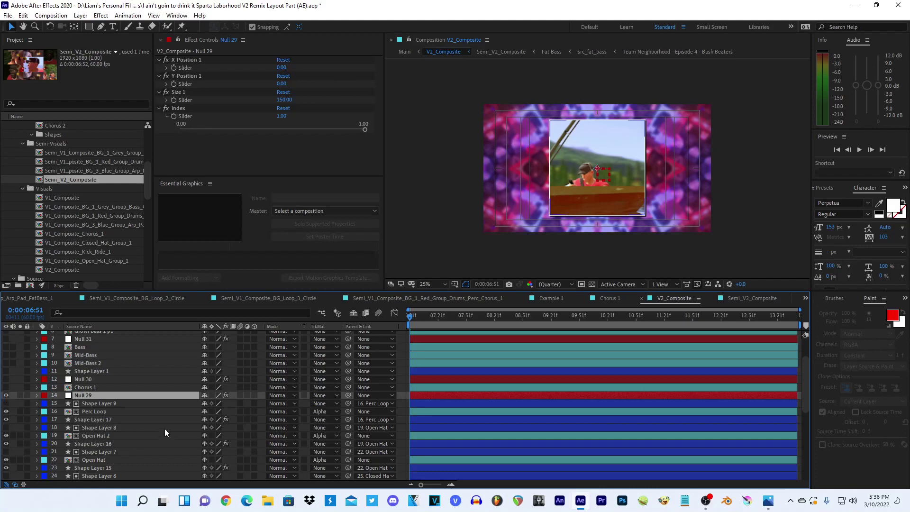
pyautogui.scroll(-5, 164, 429)
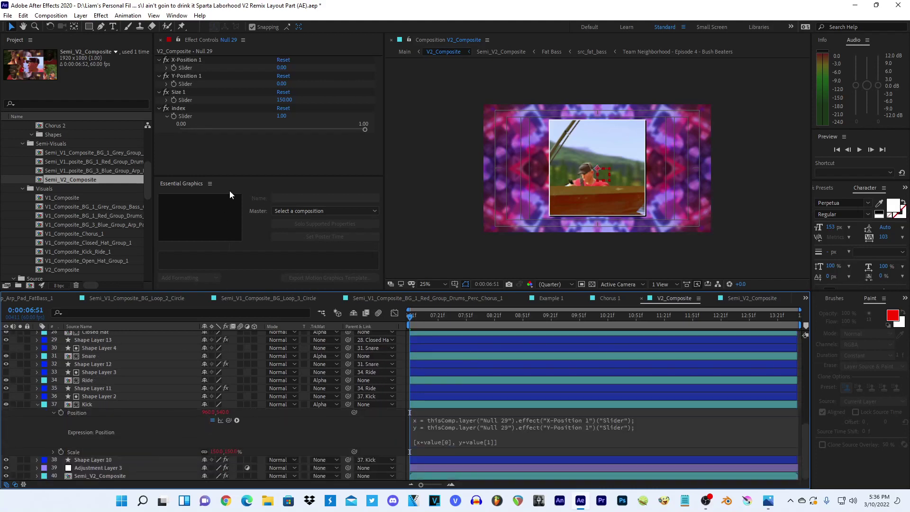
pyautogui.moveTo(283, 100); pyautogui.dragTo(264, 104)
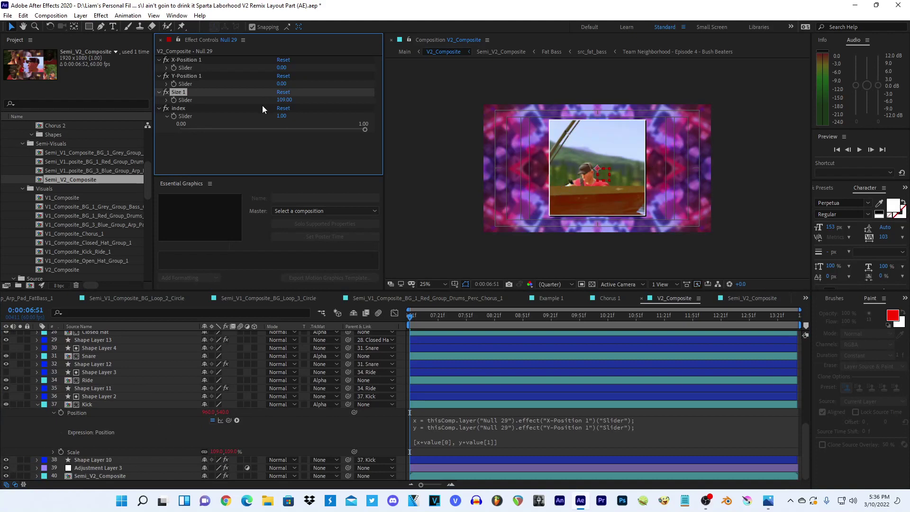
pyautogui.click(284, 100)
pyautogui.write('150')
pyautogui.press('Return')
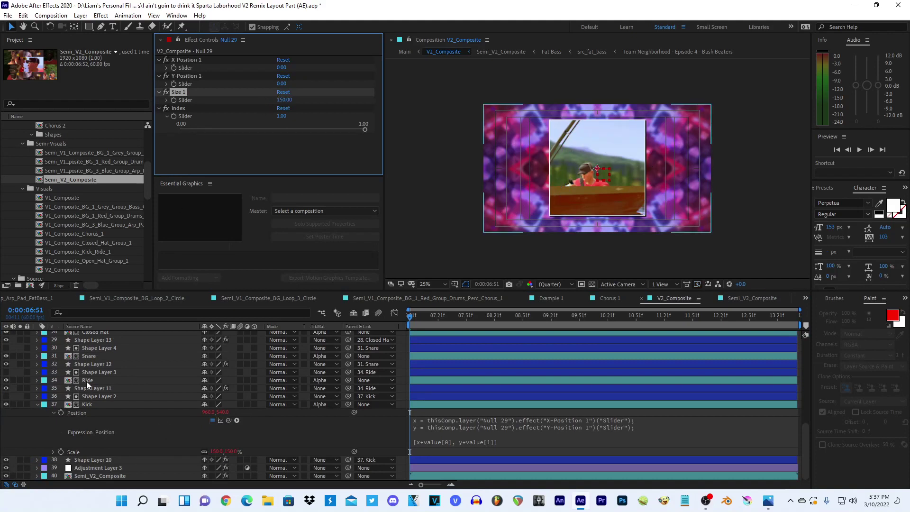
# - Select Ride, Snare, Closed Hat, Closed Hat 2, Open Hat, Open Hat 2 and Perc Loop, and reveal their Scale
pyautogui.click(86, 380)
pyautogui.keyDown('ctrl'); pyautogui.click(84, 355); pyautogui.keyUp('ctrl')
pyautogui.scroll(2, 95, 365)
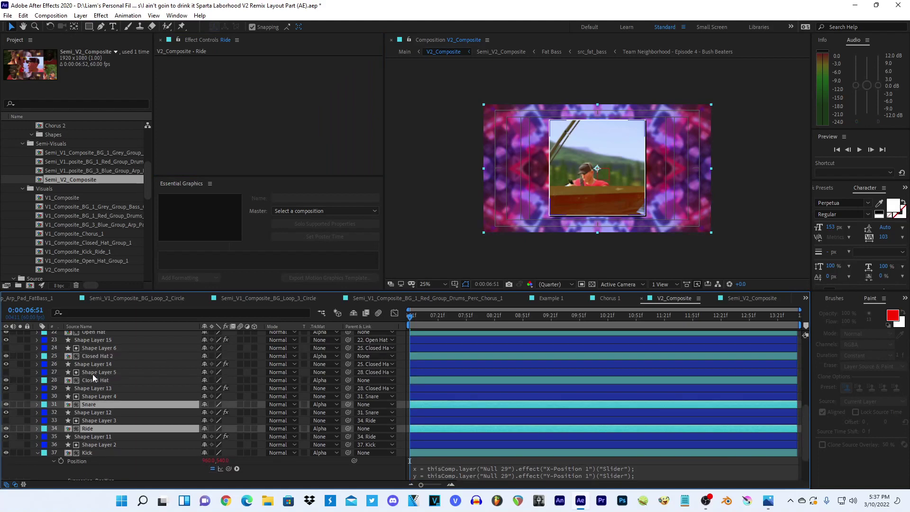
pyautogui.keyDown('ctrl'); pyautogui.click(90, 381); pyautogui.keyUp('ctrl')
pyautogui.keyDown('ctrl'); pyautogui.click(90, 356); pyautogui.keyUp('ctrl')
pyautogui.scroll(1, 90, 358)
pyautogui.keyDown('ctrl'); pyautogui.click(89, 357); pyautogui.keyUp('ctrl')
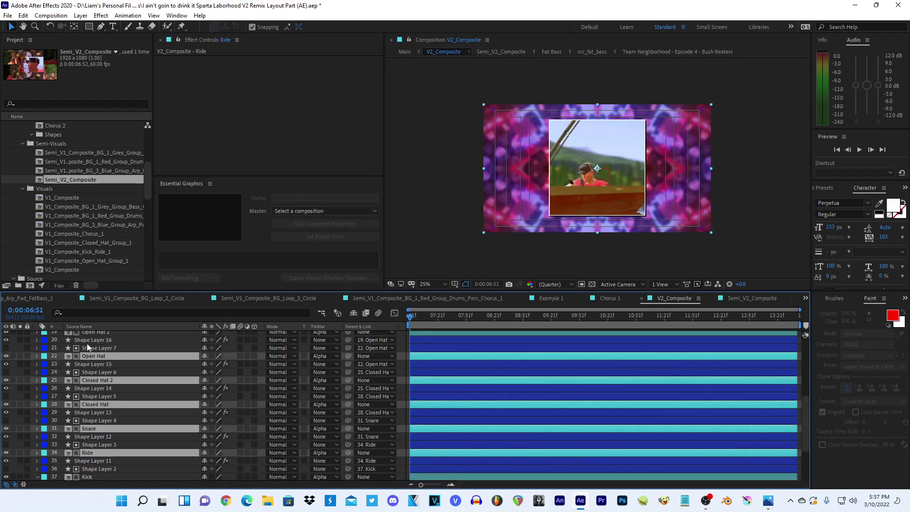
pyautogui.keyDown('ctrl'); pyautogui.click(87, 333); pyautogui.keyUp('ctrl')
pyautogui.scroll(2, 93, 344)
pyautogui.keyDown('ctrl'); pyautogui.click(92, 356); pyautogui.keyUp('ctrl')
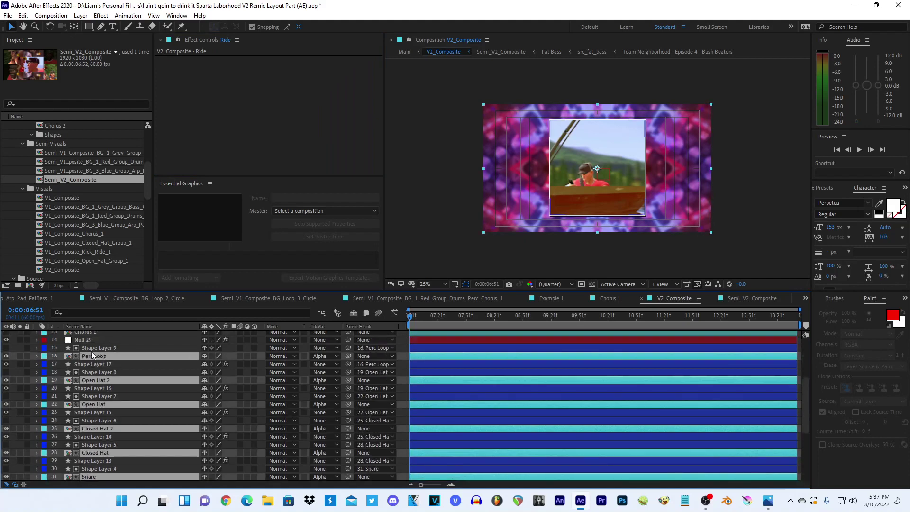
pyautogui.press('s')
# - Pick-whip each layer's Scale to Kick's or the previously linked layer's Scale
pyautogui.scroll(-5, 218, 375)
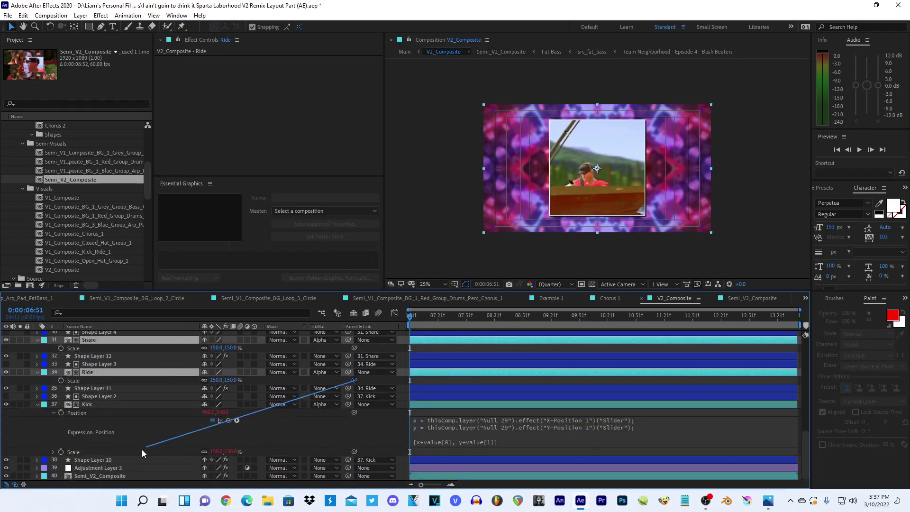
pyautogui.moveTo(353, 380); pyautogui.dragTo(141, 454)
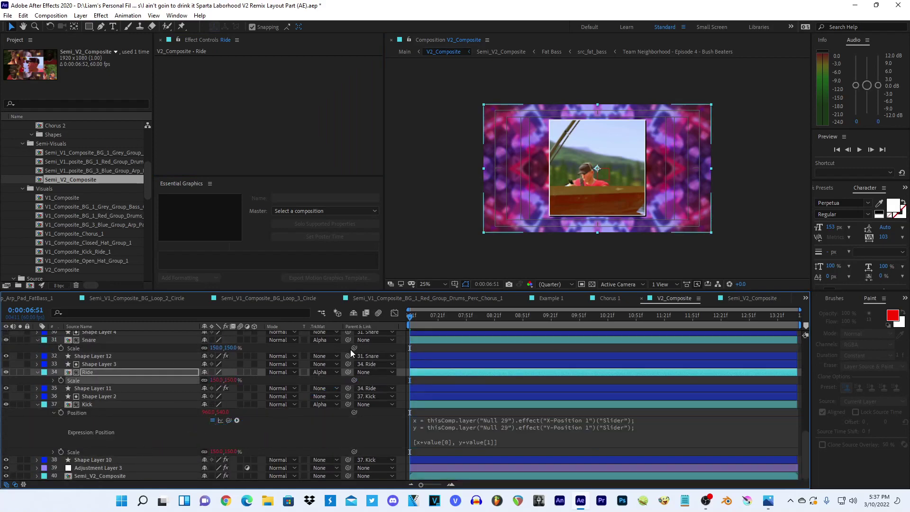
pyautogui.moveTo(355, 348); pyautogui.dragTo(116, 452)
pyautogui.scroll(3, 158, 440)
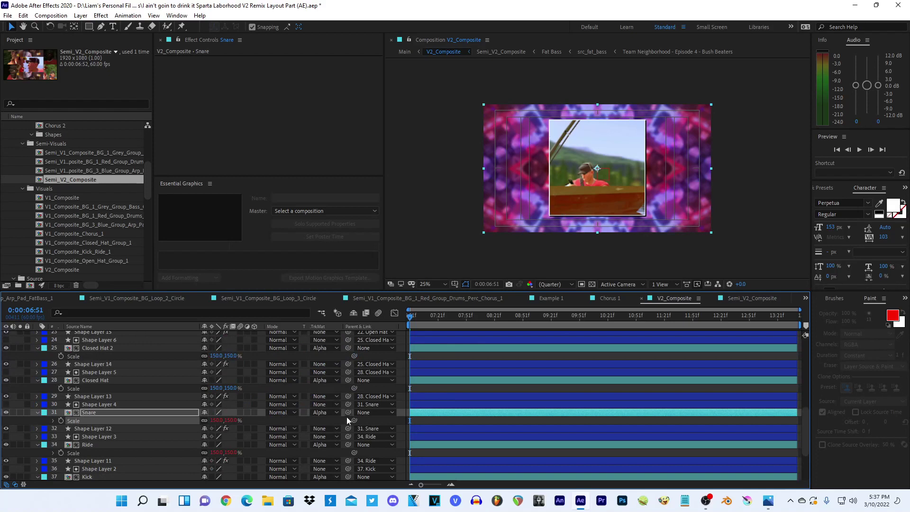
pyautogui.moveTo(357, 419)
pyautogui.mouseDown()
pyautogui.moveTo(328, 395)
pyautogui.moveTo(160, 421)
pyautogui.mouseUp()
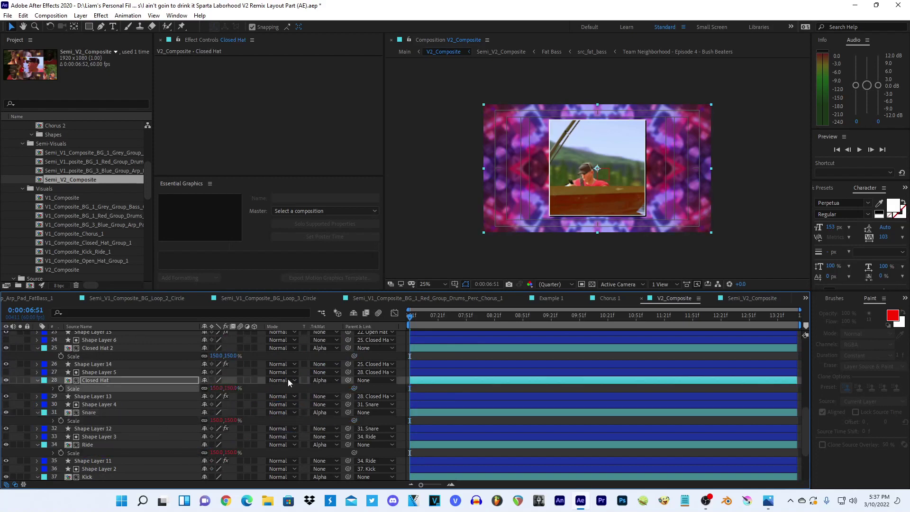
pyautogui.moveTo(354, 355); pyautogui.dragTo(162, 388)
pyautogui.scroll(3, 163, 388)
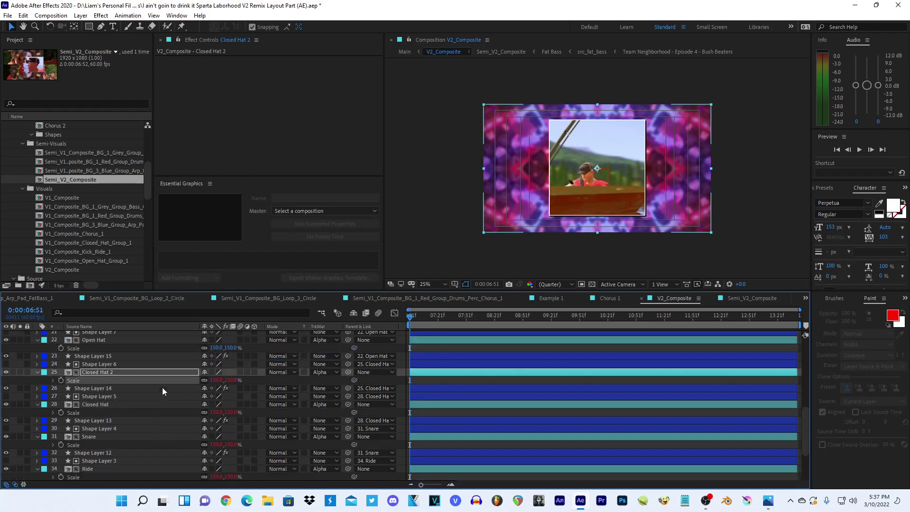
pyautogui.moveTo(355, 397); pyautogui.dragTo(136, 429)
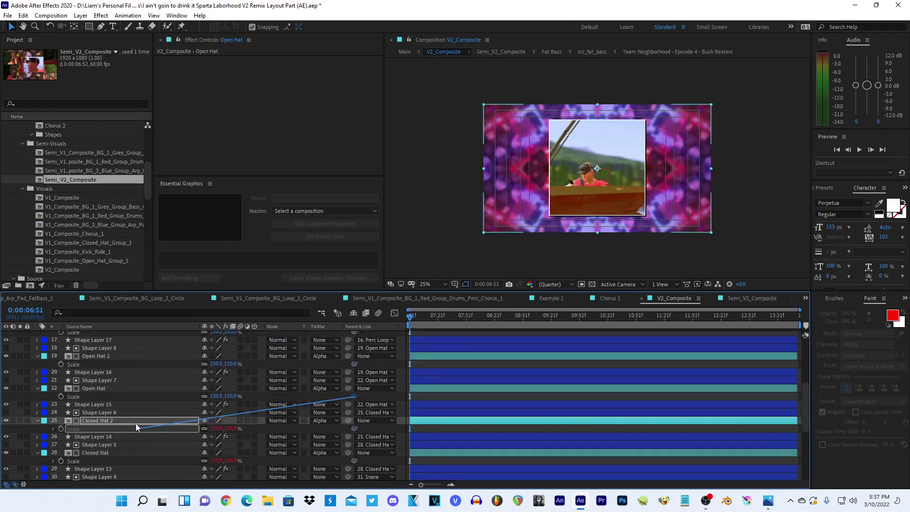
pyautogui.moveTo(354, 363); pyautogui.dragTo(149, 396)
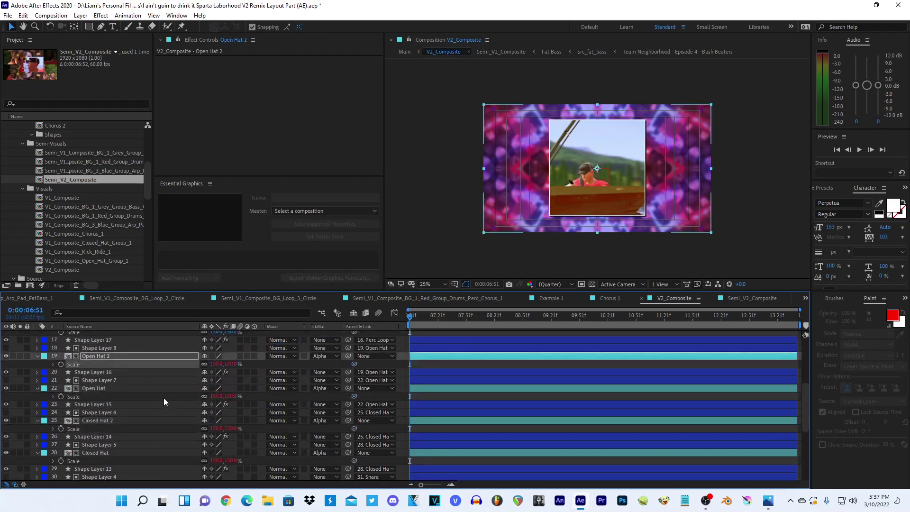
pyautogui.scroll(1, 163, 398)
pyautogui.moveTo(355, 356); pyautogui.dragTo(169, 388)
pyautogui.scroll(4, 168, 388)
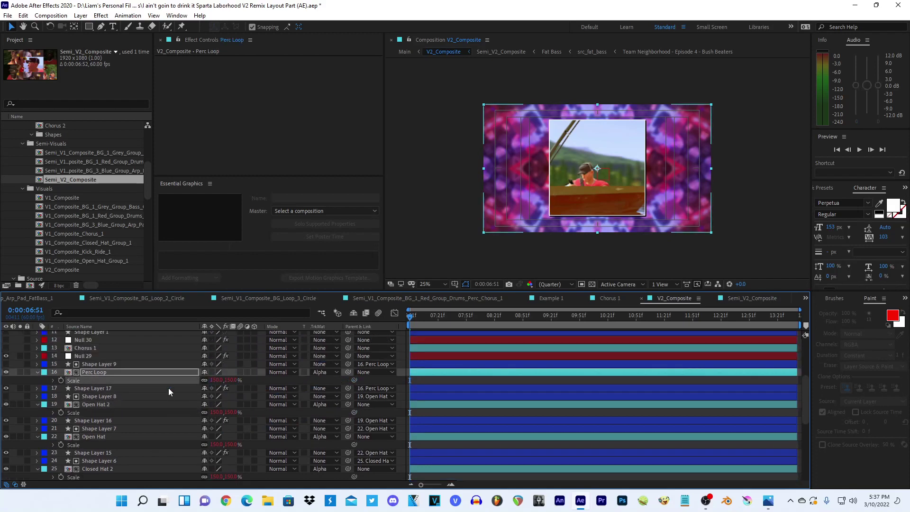
# - Set Null 29's Size 1 slider to 25 to shrink the instruments
pyautogui.click(81, 429)
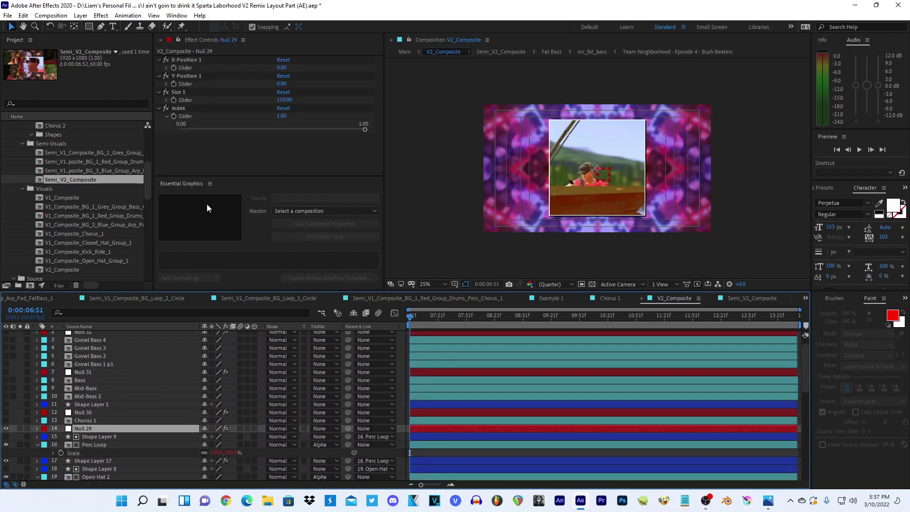
pyautogui.moveTo(276, 105); pyautogui.dragTo(273, 105)
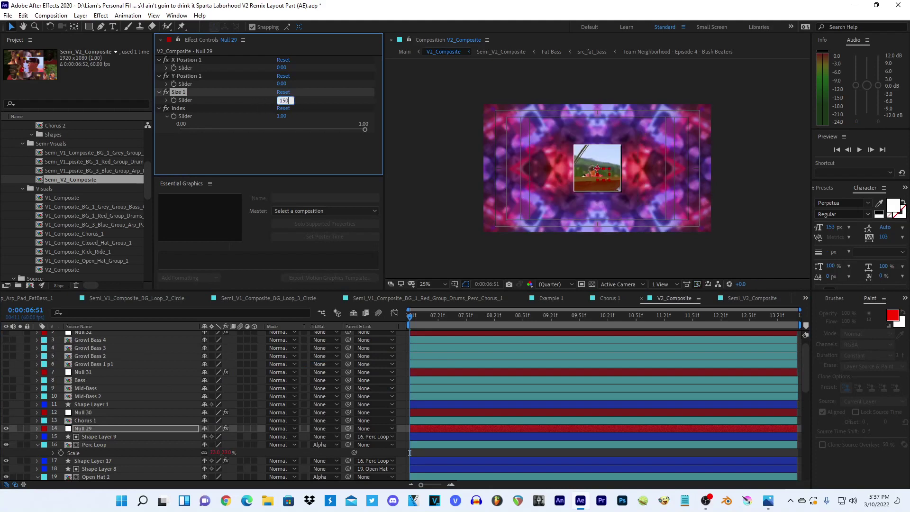
pyautogui.moveTo(291, 100); pyautogui.dragTo(282, 104)
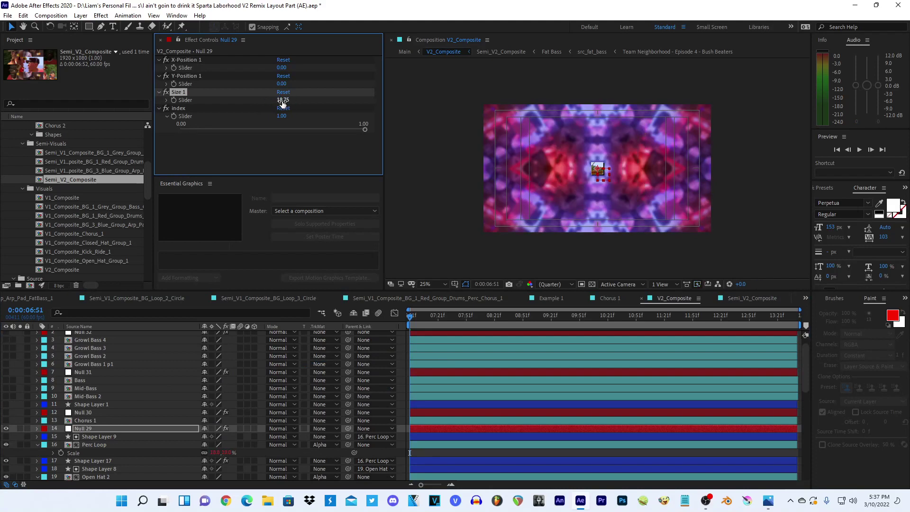
pyautogui.click(284, 101)
pyautogui.write('25')
pyautogui.press('Return')
# - Adjust Null 29's Y-Position 1 to about 450, moving the small copy lower
pyautogui.click(281, 83)
pyautogui.write('250')
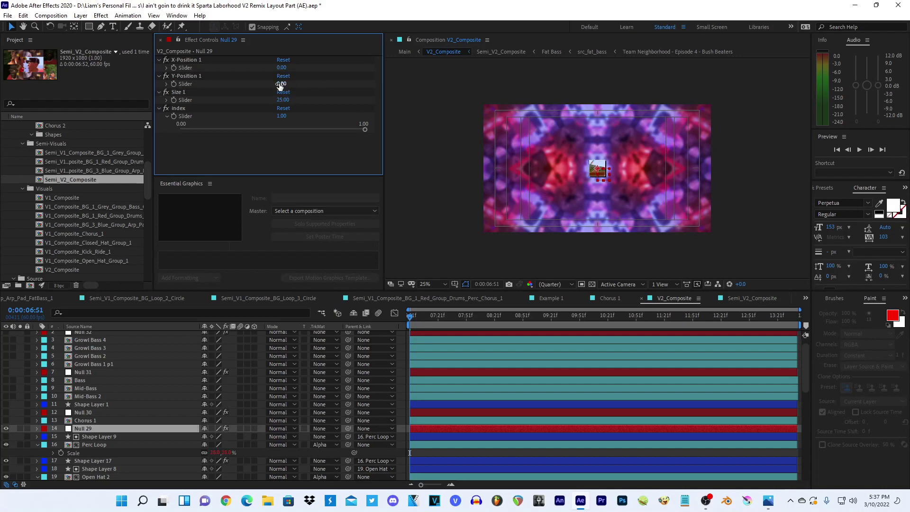
pyautogui.press('Return')
pyautogui.moveTo(284, 83); pyautogui.dragTo(400, 77)
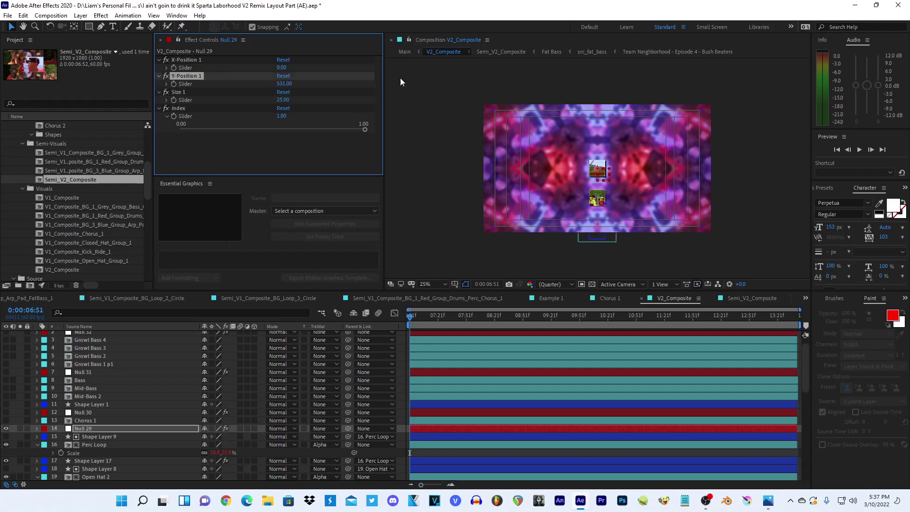
pyautogui.click(286, 84)
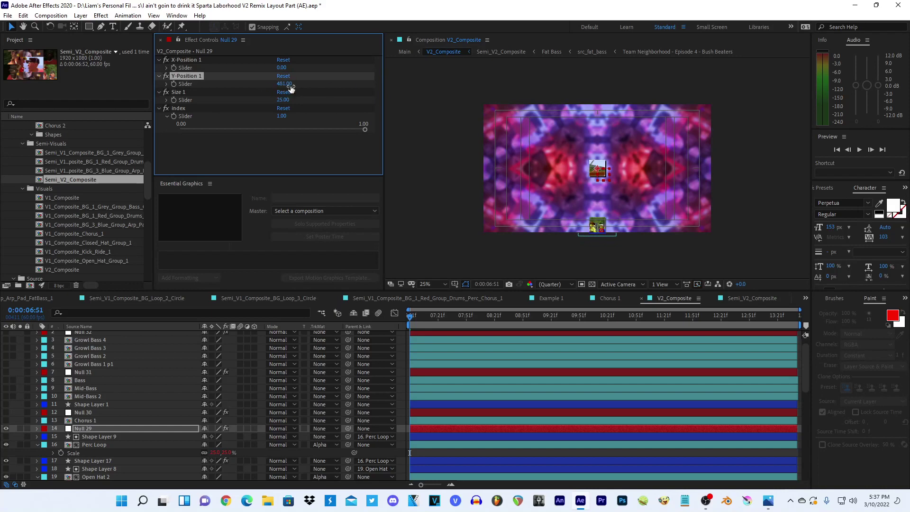
pyautogui.moveTo(291, 88); pyautogui.dragTo(104, 75)
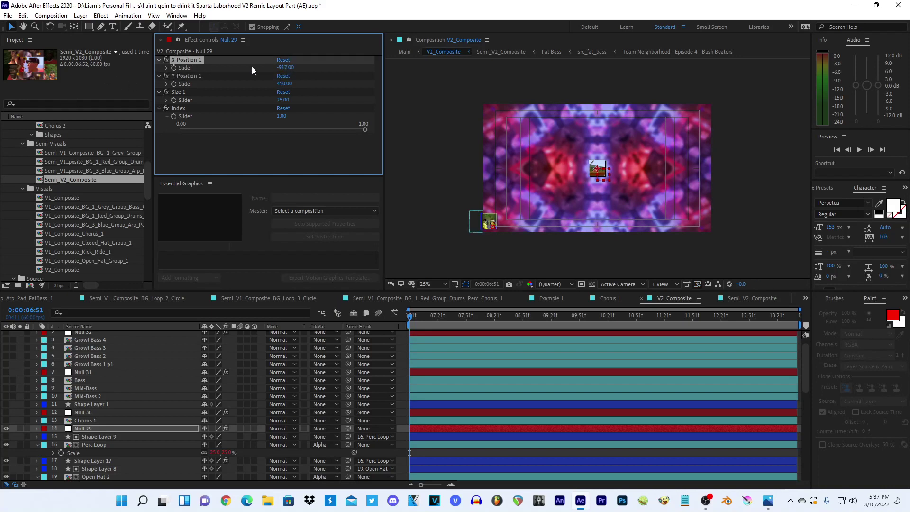
# - Set Null 29's X-Position 1 to -845, placing the copy at lower left, and save the project
pyautogui.moveTo(284, 68); pyautogui.dragTo(299, 69)
pyautogui.click(286, 68)
pyautogui.write('-8')
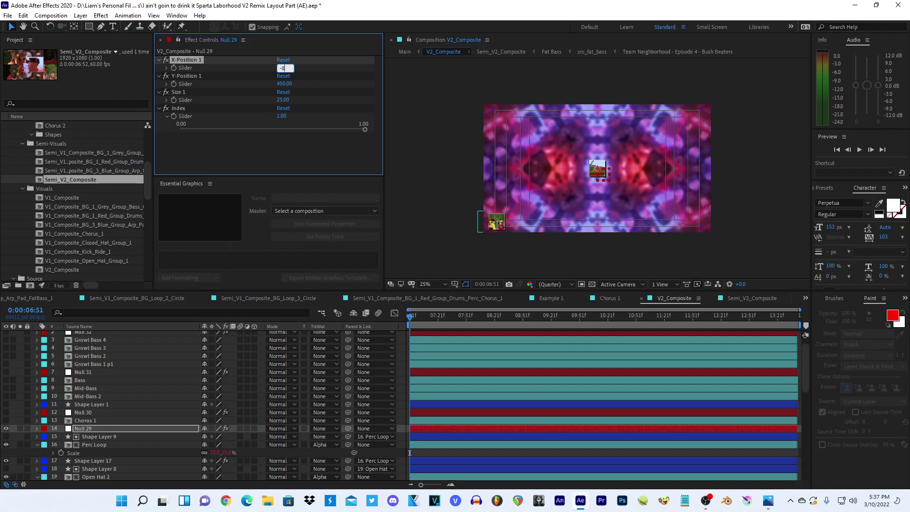
pyautogui.write('25')
pyautogui.press('Return')
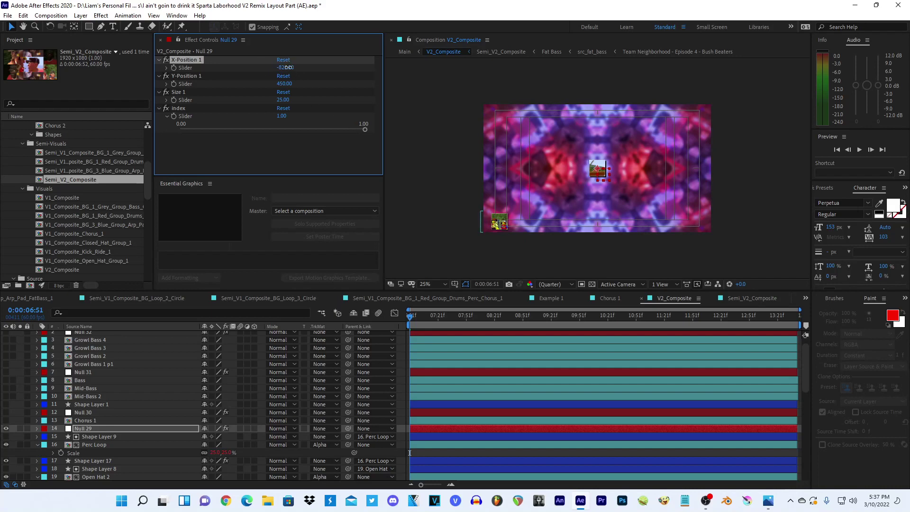
pyautogui.moveTo(287, 67); pyautogui.dragTo(282, 67)
pyautogui.click(286, 68)
pyautogui.write('-845')
pyautogui.press('Return')
pyautogui.hotkey('ctrl', 's')
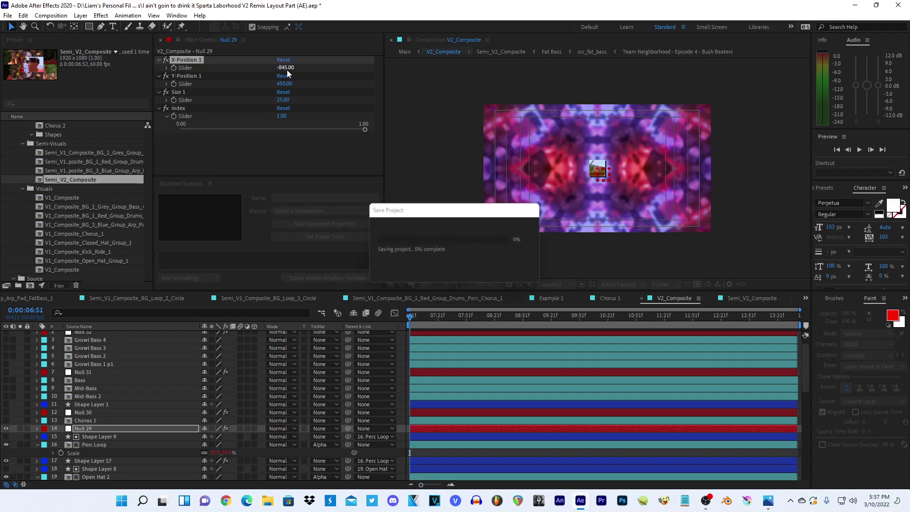
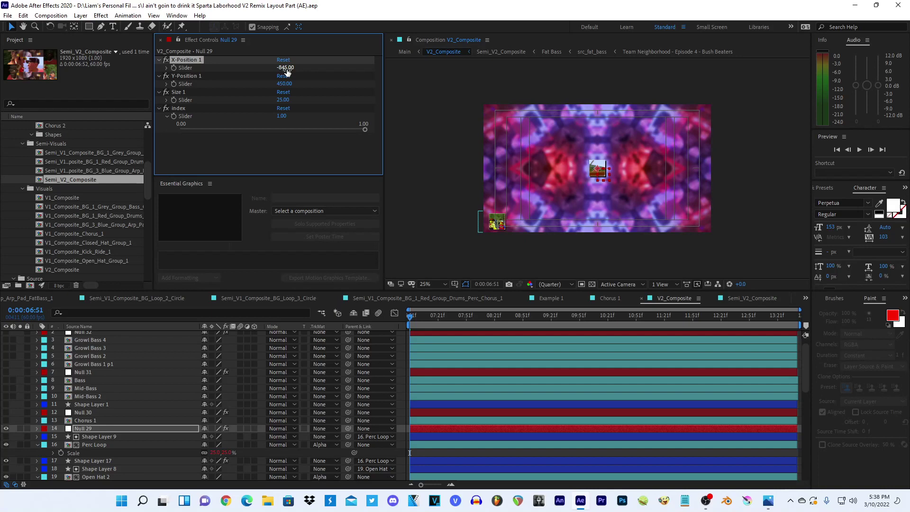
# - Copy the full text of Kick's Position expression
pyautogui.scroll(-10, 206, 397)
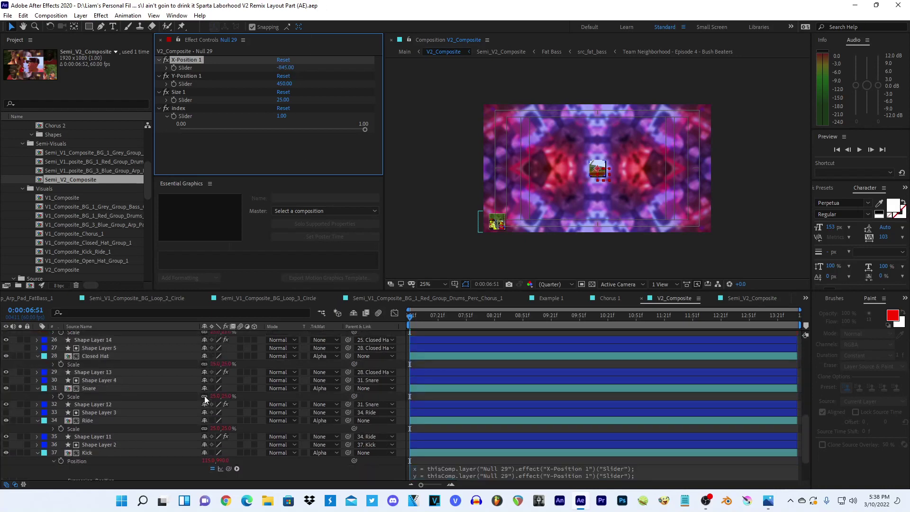
pyautogui.click(467, 430)
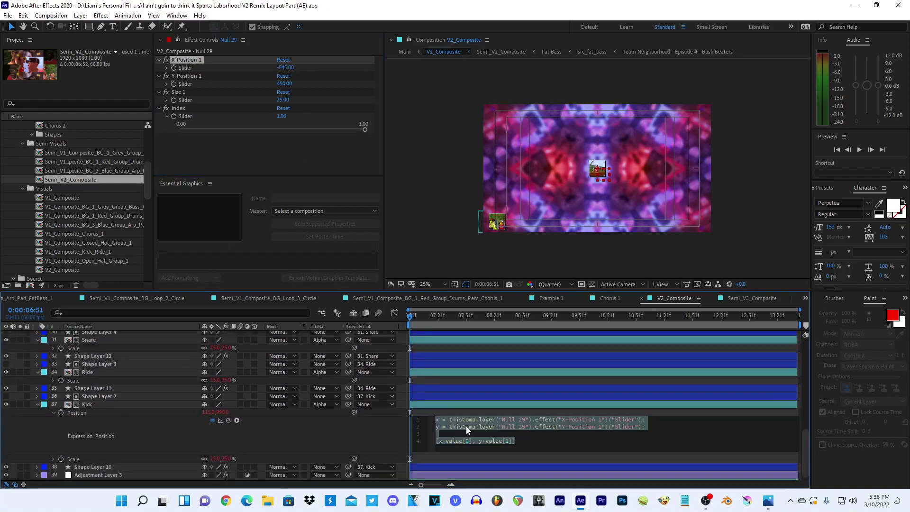
pyautogui.click(137, 433)
# - Select Ride, Snare, Closed Hat, Closed Hat 2, Open Hat, Open Hat 2 and Perc Loop, then reveal their Position
pyautogui.click(86, 374)
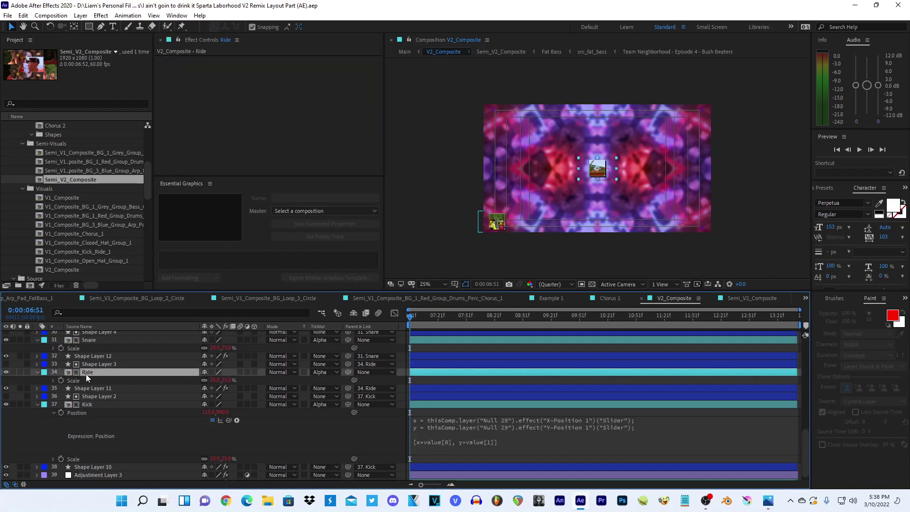
pyautogui.keyDown('ctrl'); pyautogui.click(90, 345); pyautogui.keyUp('ctrl')
pyautogui.scroll(3, 95, 369)
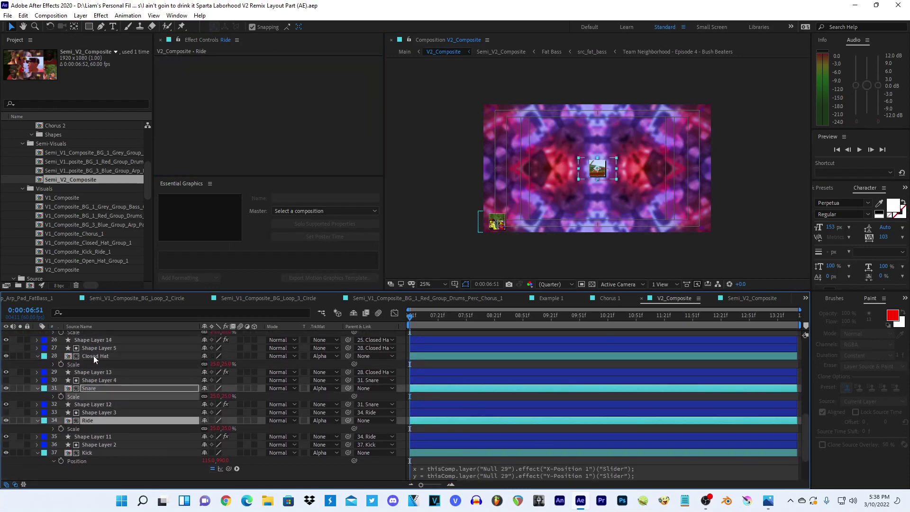
pyautogui.keyDown('ctrl'); pyautogui.click(93, 356); pyautogui.keyUp('ctrl')
pyautogui.scroll(4, 100, 368)
pyautogui.keyDown('ctrl'); pyautogui.click(92, 396); pyautogui.keyUp('ctrl')
pyautogui.keyDown('ctrl'); pyautogui.click(88, 364); pyautogui.keyUp('ctrl')
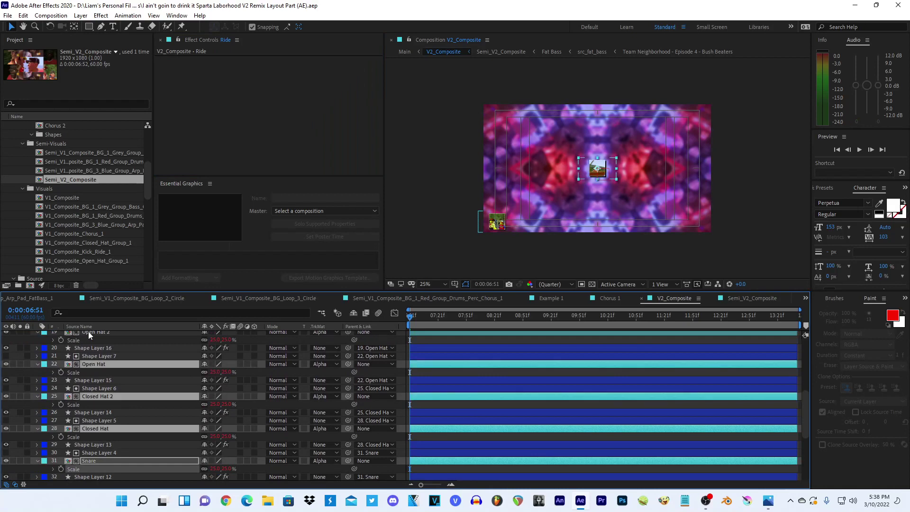
pyautogui.keyDown('ctrl'); pyautogui.click(88, 332); pyautogui.keyUp('ctrl')
pyautogui.scroll(2, 122, 379)
pyautogui.scroll(2, 122, 379)
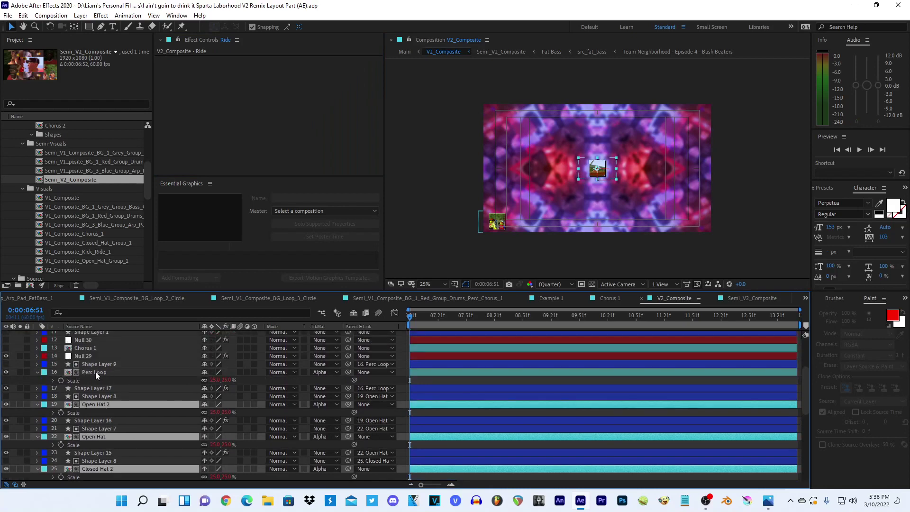
pyautogui.keyDown('ctrl'); pyautogui.click(96, 372); pyautogui.keyUp('ctrl')
pyautogui.hotkey('shift', 'p')
pyautogui.scroll(-4, 95, 372)
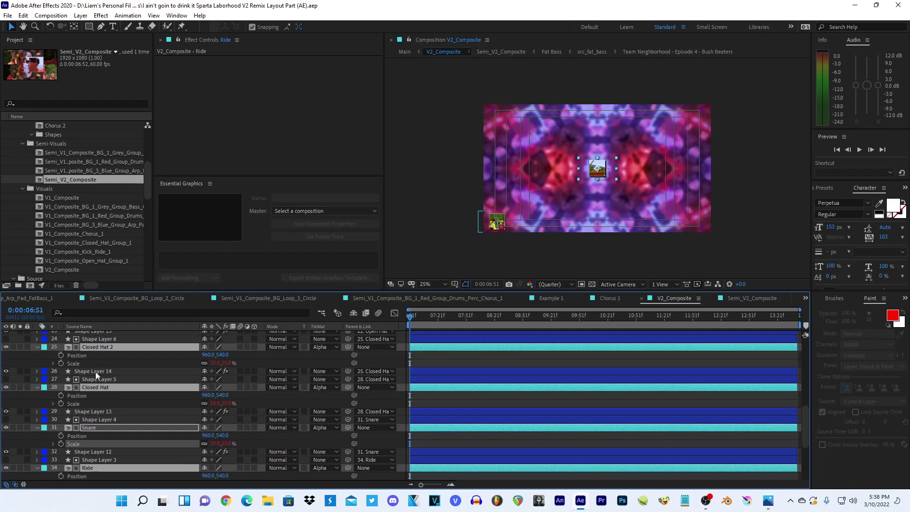
pyautogui.scroll(-5, 95, 371)
# - Paste Kick's expression onto Ride's Position and add /Math.PI to the x term
pyautogui.keyDown('alt'); pyautogui.click(60, 365); pyautogui.keyUp('alt')
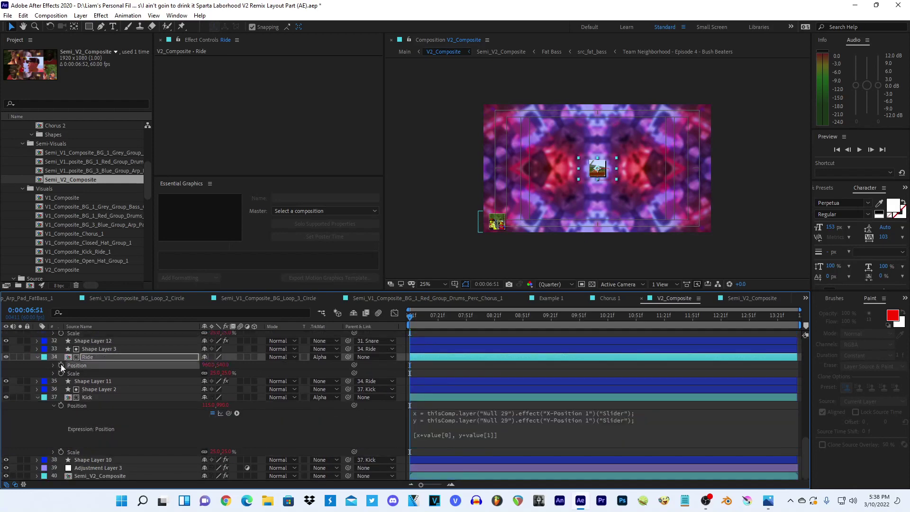
pyautogui.hotkey('ctrl', 'v')
pyautogui.write('/Math.PI')
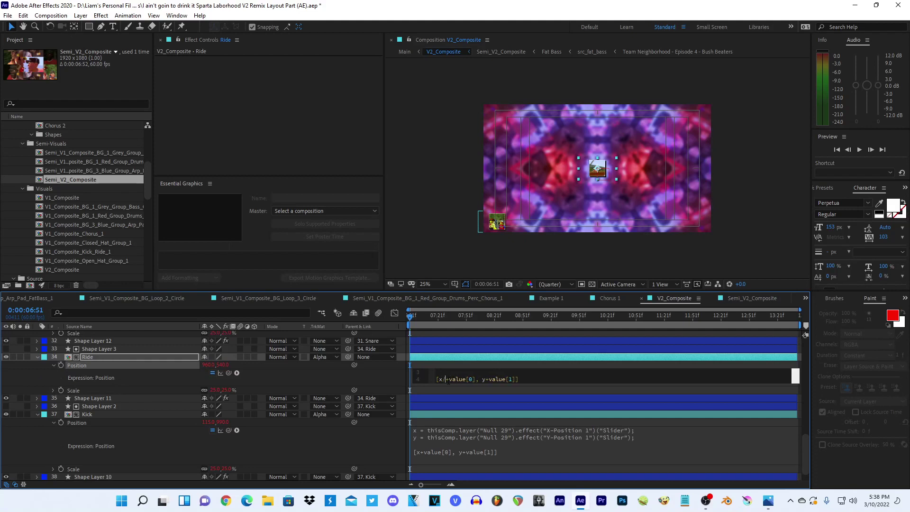
pyautogui.click(294, 382)
# - Try dividing, then multiplying, Ride's x term by 3
pyautogui.click(467, 376)
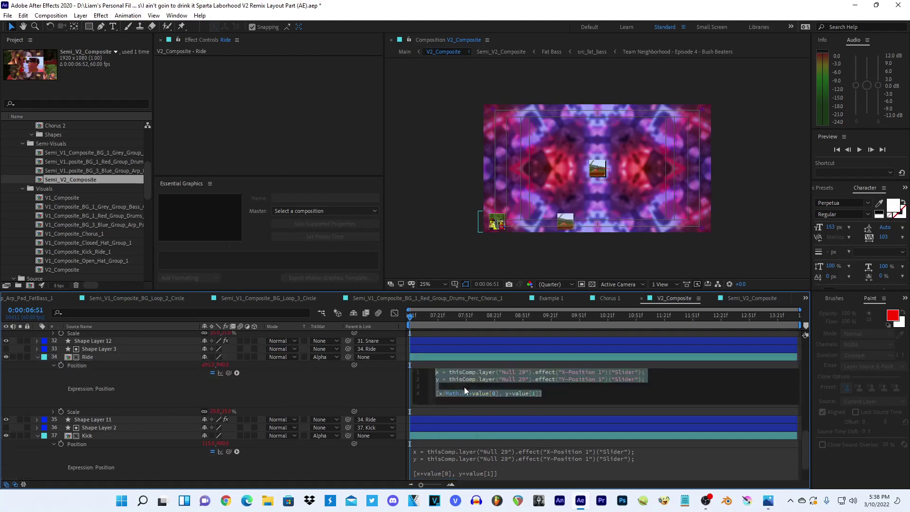
pyautogui.click(467, 391)
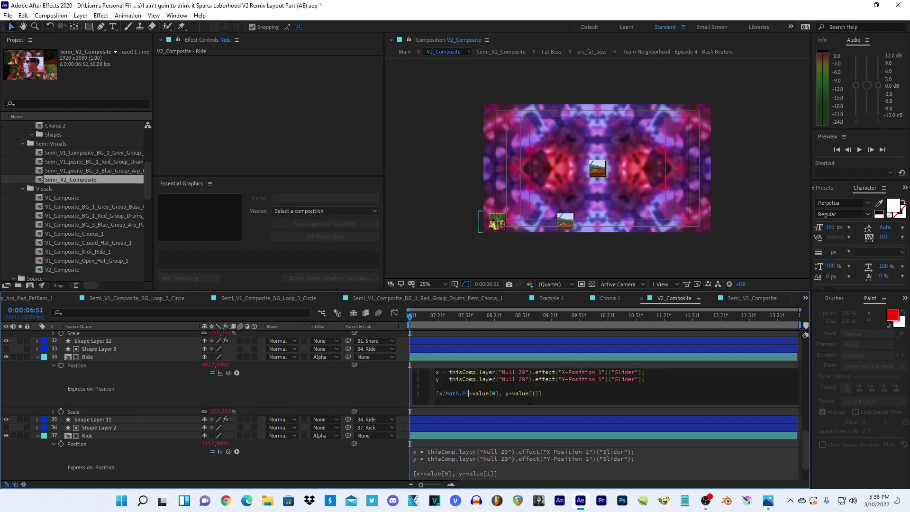
pyautogui.write('/3')
pyautogui.click(349, 376)
pyautogui.click(480, 394)
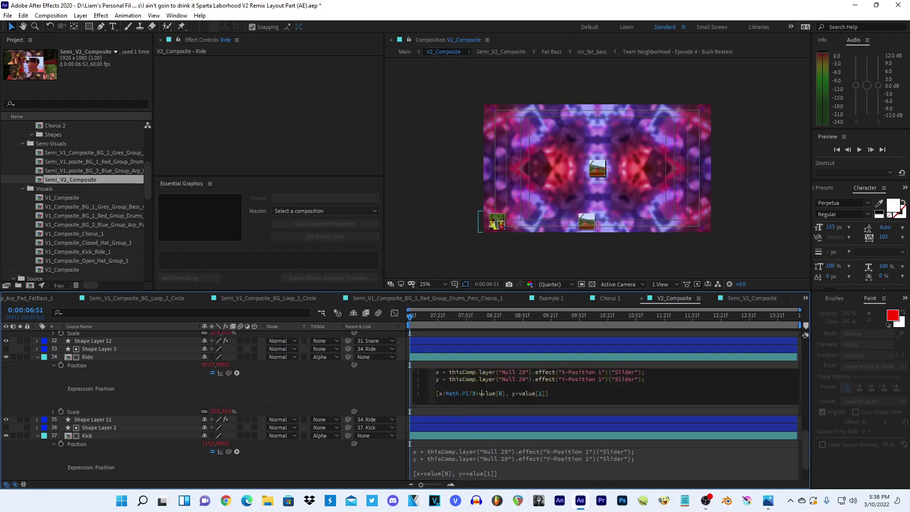
pyautogui.press('BackSpace')
pyautogui.press('BackSpace')
pyautogui.write('*3')
pyautogui.click(273, 380)
# - Change Ride's x multiplier to 2, then to 2.5
pyautogui.click(465, 393)
pyautogui.click(476, 393)
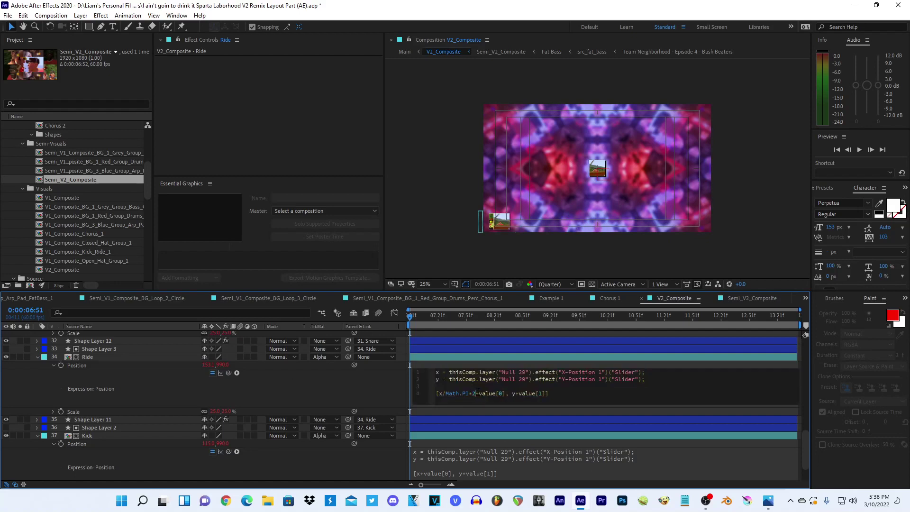
pyautogui.click(384, 388)
pyautogui.click(477, 387)
pyautogui.click(474, 393)
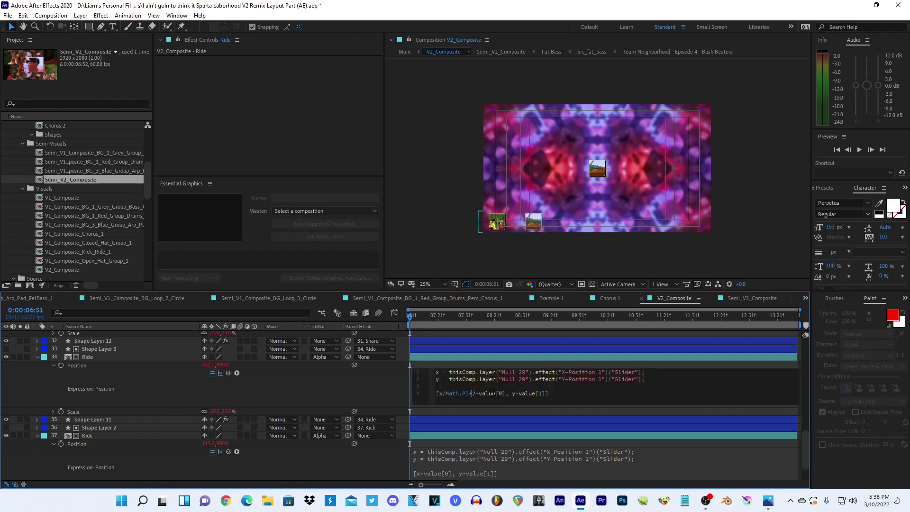
pyautogui.write('.5')
pyautogui.click(291, 375)
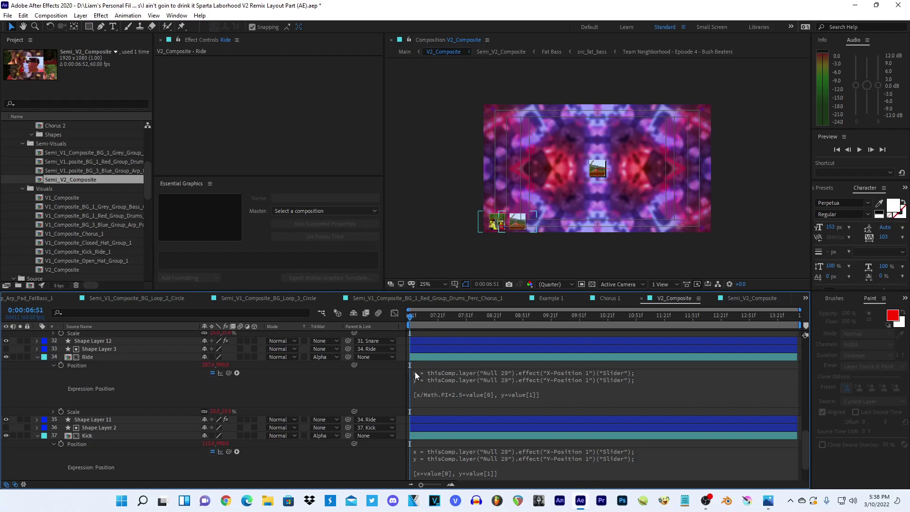
# - Copy Ride's expression and select Snare's Position property
pyautogui.click(492, 393)
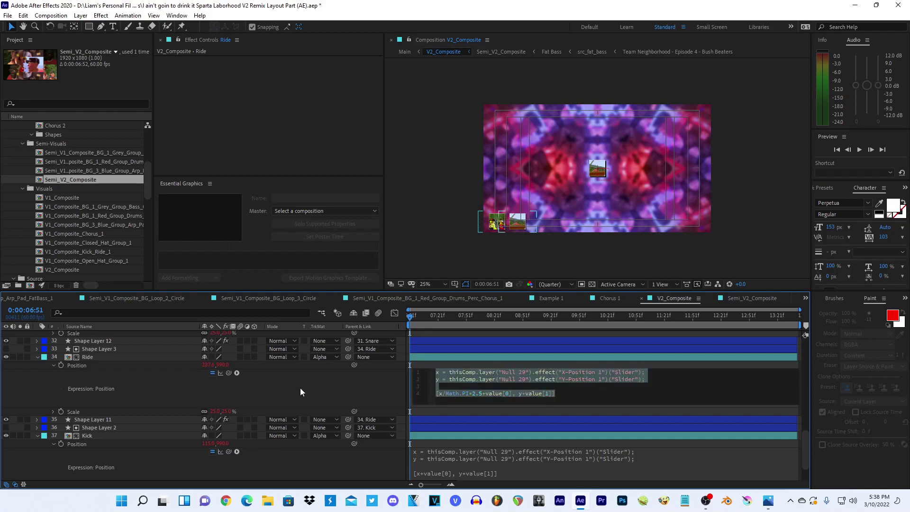
pyautogui.click(283, 388)
pyautogui.scroll(2, 63, 383)
pyautogui.click(71, 375)
# - Paste Ride's expression onto Snare's Position and copy its text
pyautogui.hotkey('alt', 'shift', '=')
pyautogui.hotkey('ctrl', 'v')
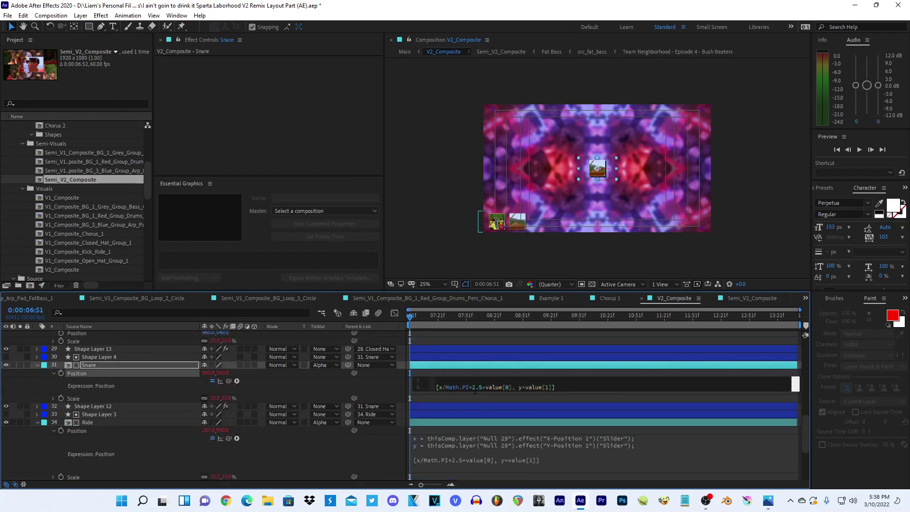
pyautogui.click(332, 380)
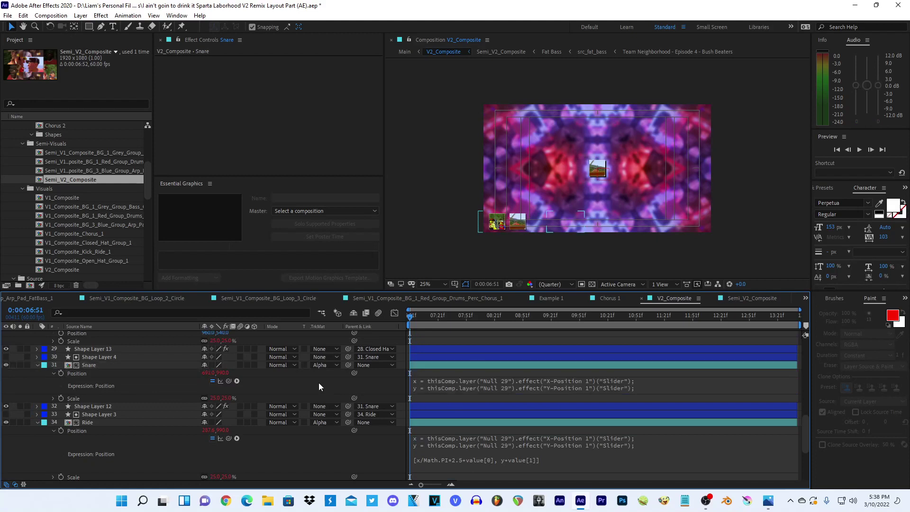
pyautogui.scroll(1, 366, 412)
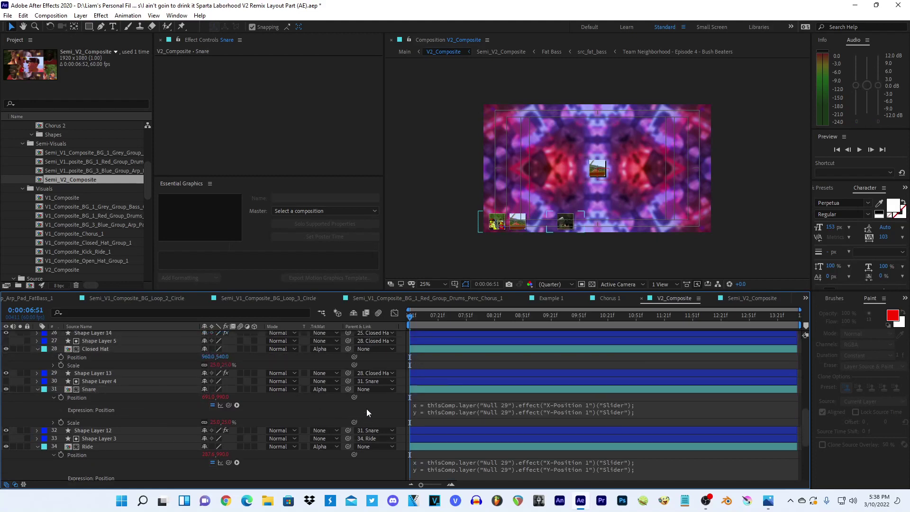
pyautogui.click(445, 421)
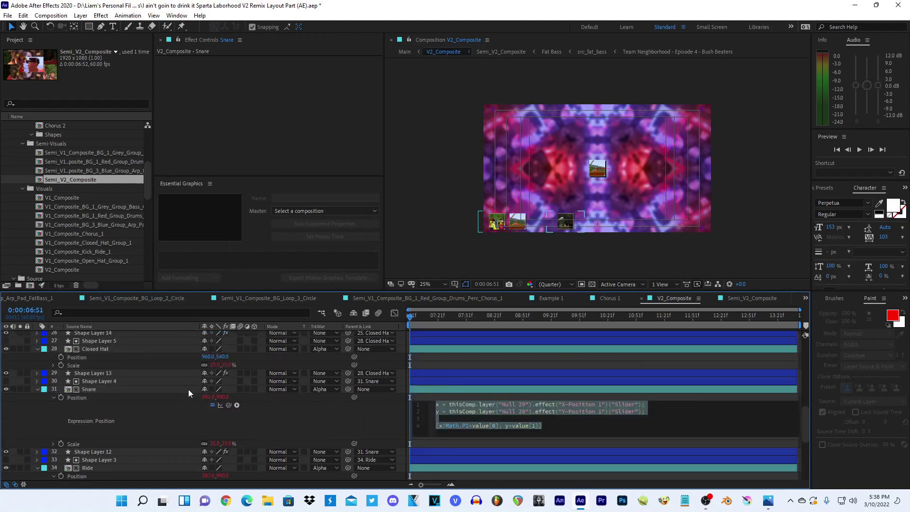
# - Add the copied Null 29 expression to Closed Hat's Position
pyautogui.click(65, 355)
pyautogui.keyDown('alt'); pyautogui.click(63, 356); pyautogui.keyUp('alt')
pyautogui.hotkey('ctrl', 'v')
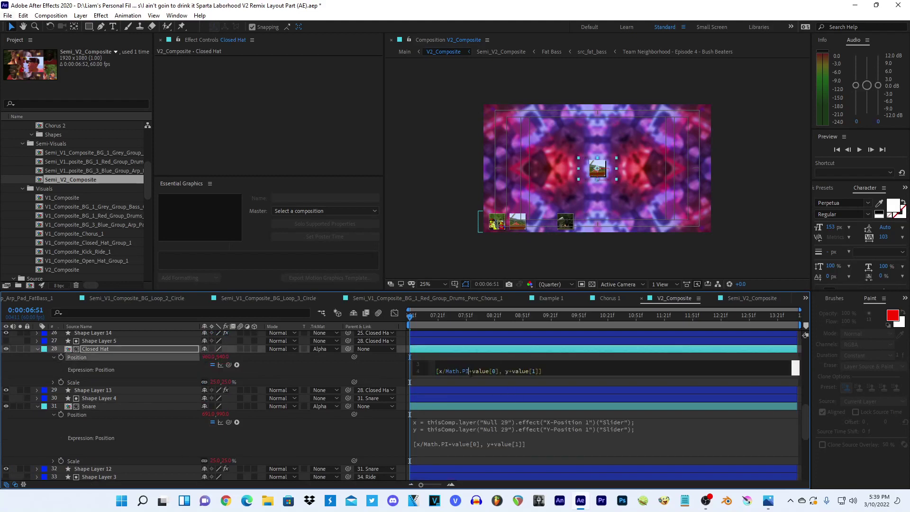
pyautogui.click(380, 368)
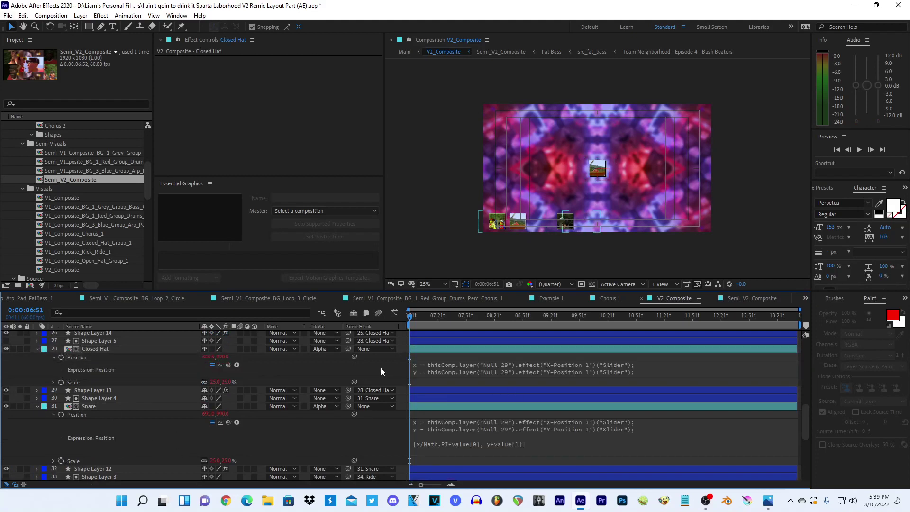
pyautogui.click(504, 372)
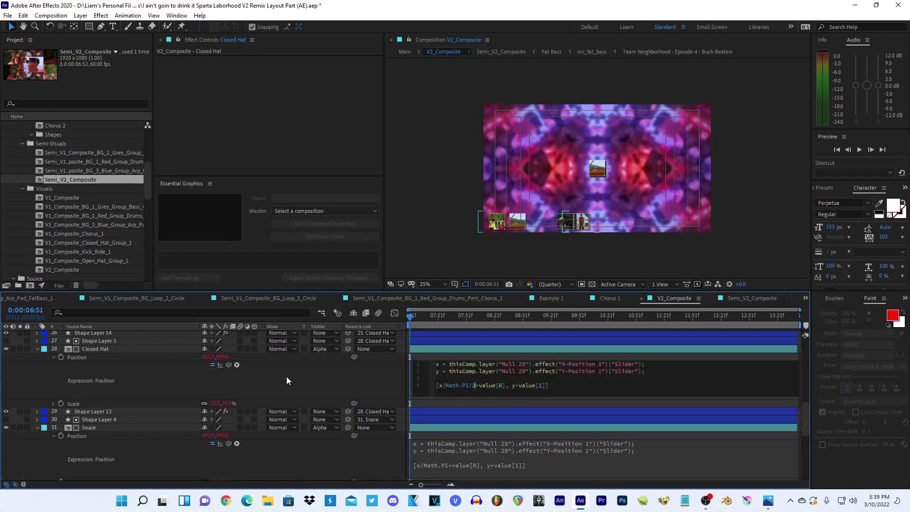
pyautogui.scroll(-2, 494, 449)
# - Change Snare's x term to x/Math.PI*1.5
pyautogui.click(476, 422)
pyautogui.click(472, 416)
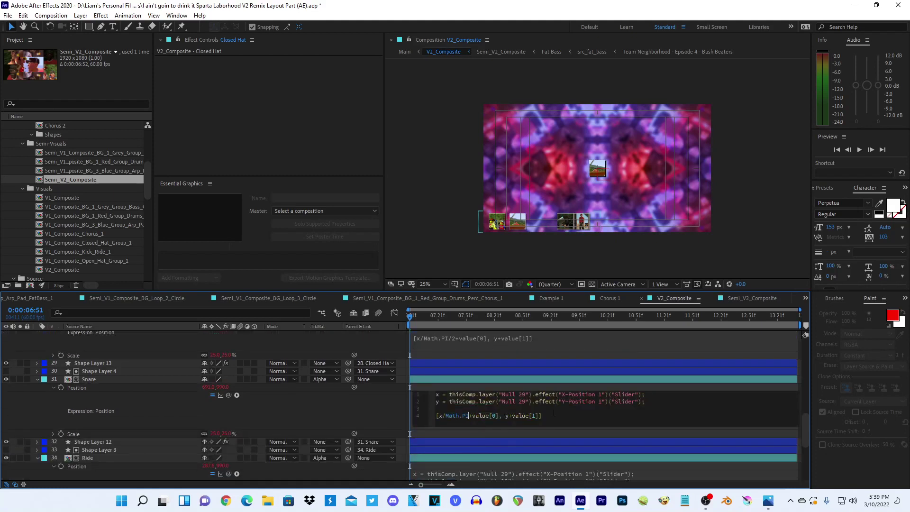
pyautogui.write('*1.5')
pyautogui.click(342, 408)
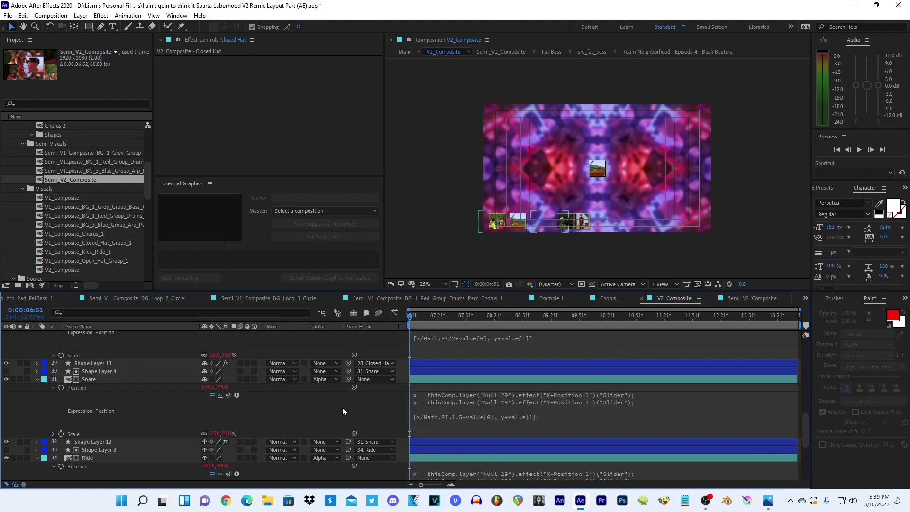
pyautogui.click(449, 417)
pyautogui.click(302, 408)
pyautogui.scroll(-1, 301, 408)
pyautogui.scroll(-1, 301, 408)
# - Try multipliers 2 and Math.PI in Ride's x term
pyautogui.click(478, 448)
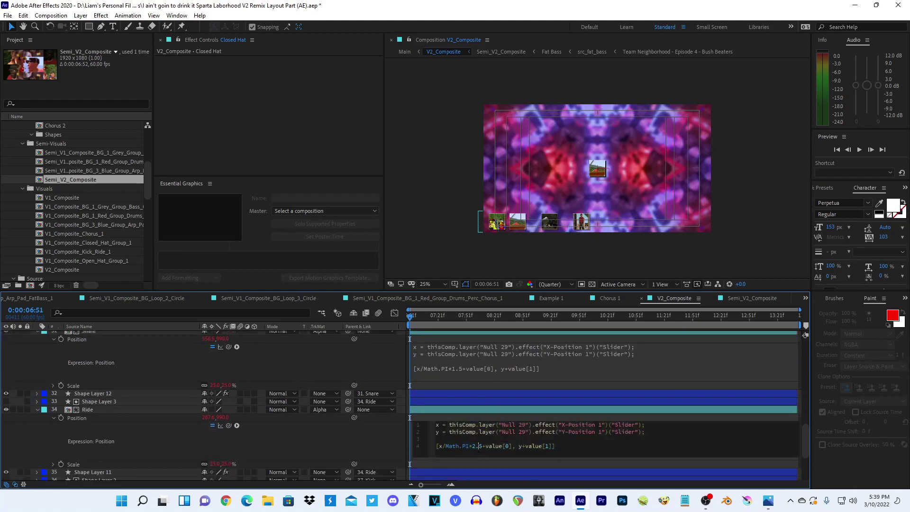
pyautogui.press('BackSpace')
pyautogui.press('BackSpace')
pyautogui.click(317, 428)
pyautogui.click(491, 440)
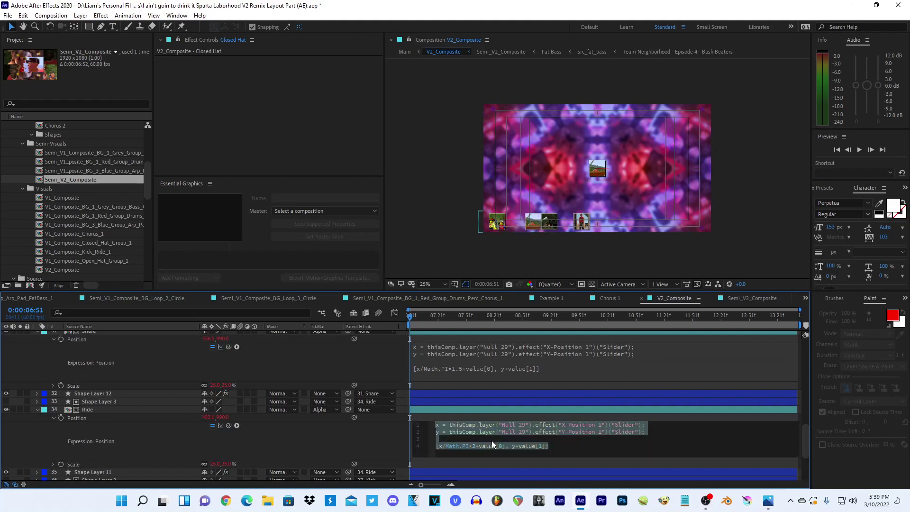
pyautogui.click(474, 446)
pyautogui.press('BackSpace')
pyautogui.write('Mat')
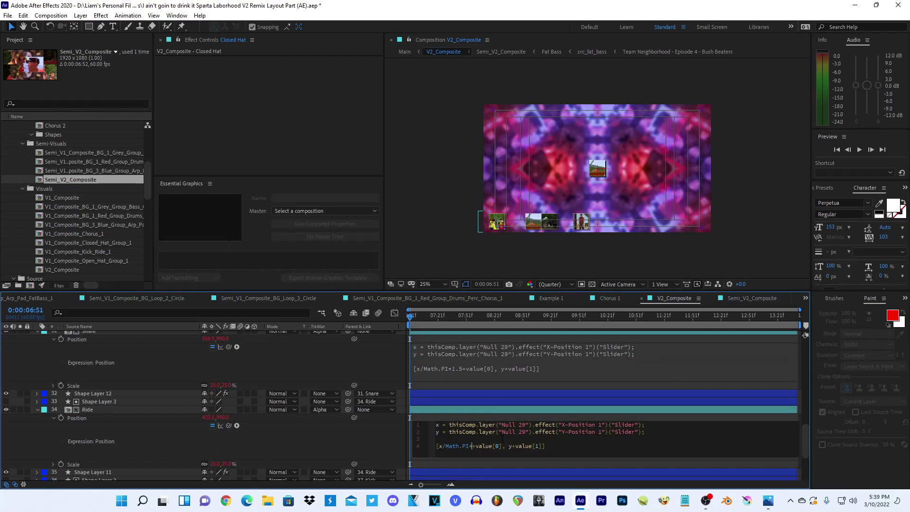
pyautogui.write('h.PI')
pyautogui.click(292, 457)
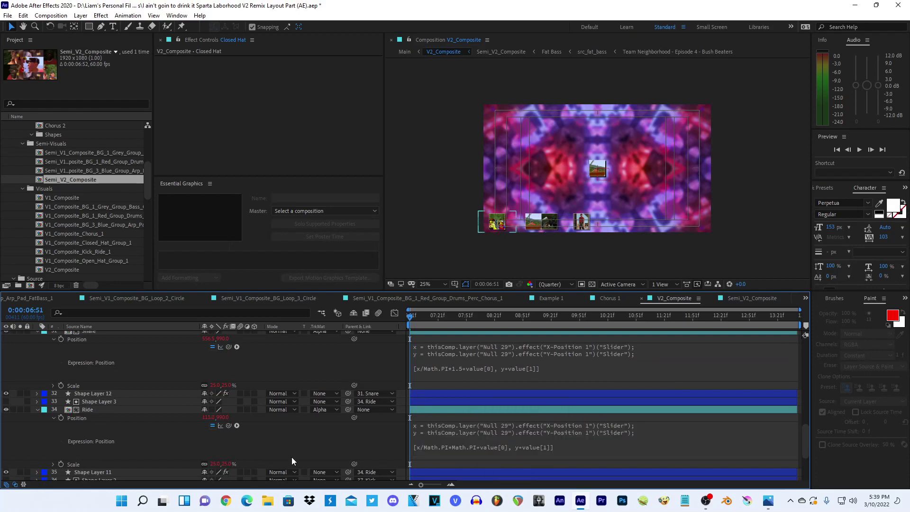
# - Try Math.PI/2 in Ride's x term, then remove it
pyautogui.click(471, 449)
pyautogui.click(496, 447)
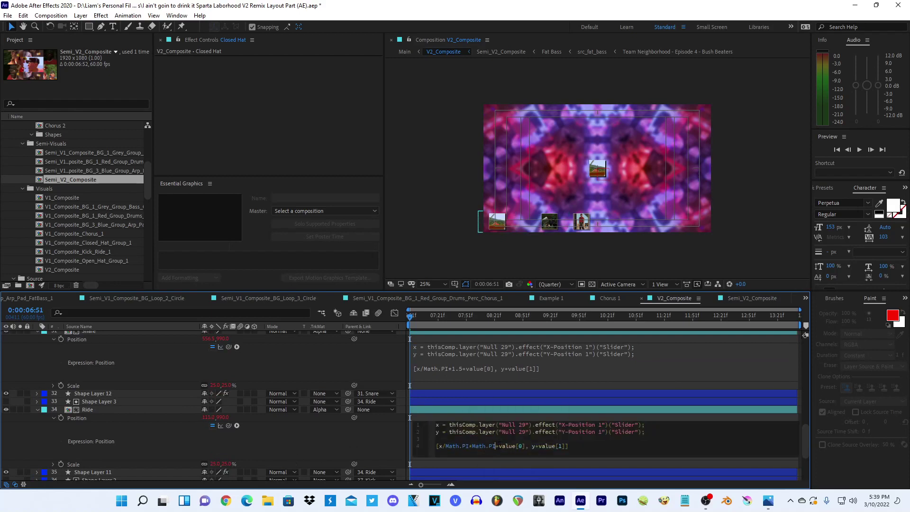
pyautogui.write('/2')
pyautogui.click(352, 422)
pyautogui.click(502, 444)
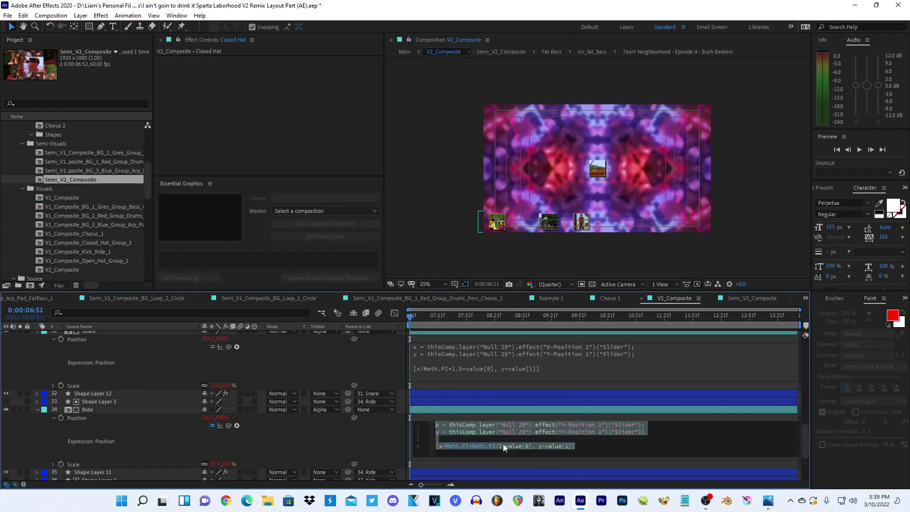
pyautogui.click(501, 446)
pyautogui.moveTo(504, 446); pyautogui.dragTo(468, 446)
pyautogui.press('BackSpace')
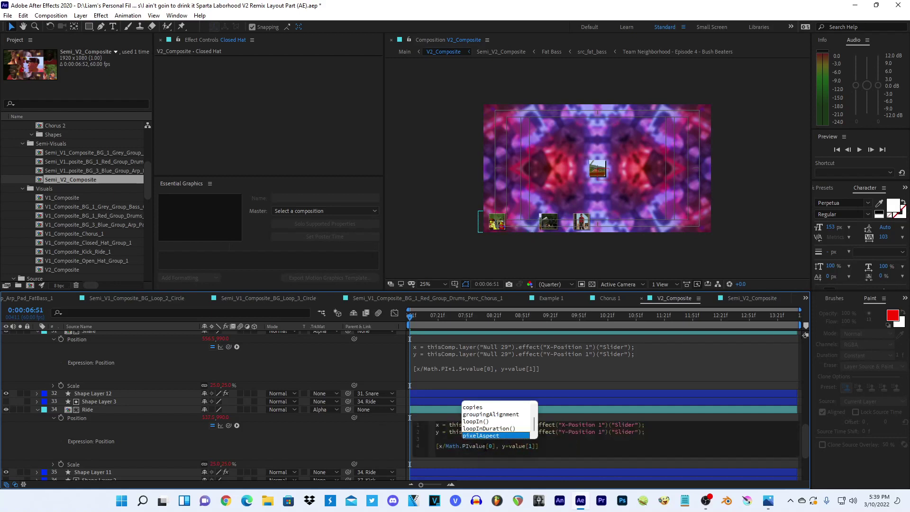
pyautogui.write('+')
pyautogui.click(429, 432)
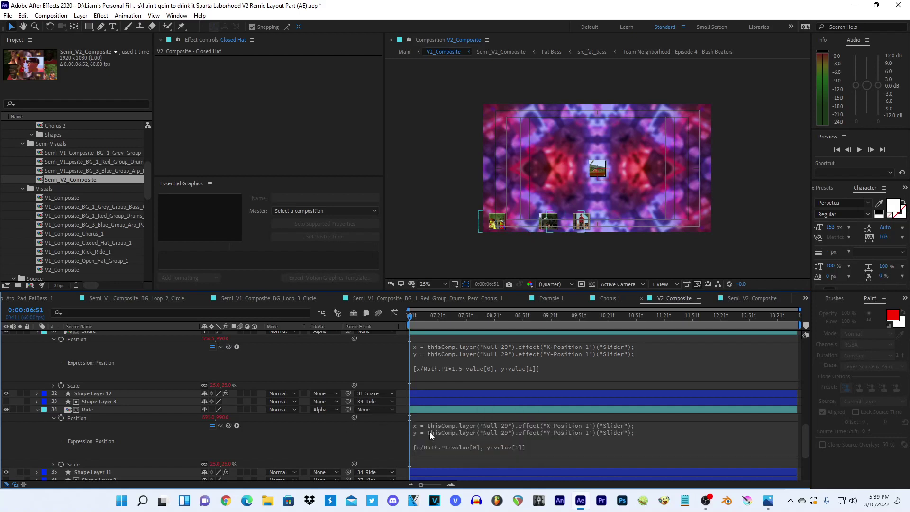
# - Try dividing Ride's x term by 3, then multiplying it by 2.25
pyautogui.click(470, 446)
pyautogui.write('/3')
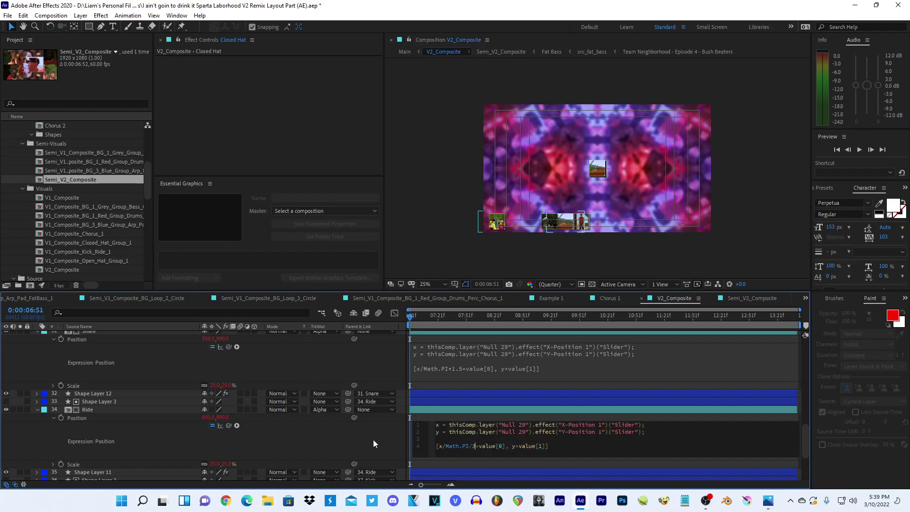
pyautogui.click(365, 439)
pyautogui.click(488, 450)
pyautogui.click(549, 446)
pyautogui.press('BackSpace')
pyautogui.press('BackSpace')
pyautogui.write('*2')
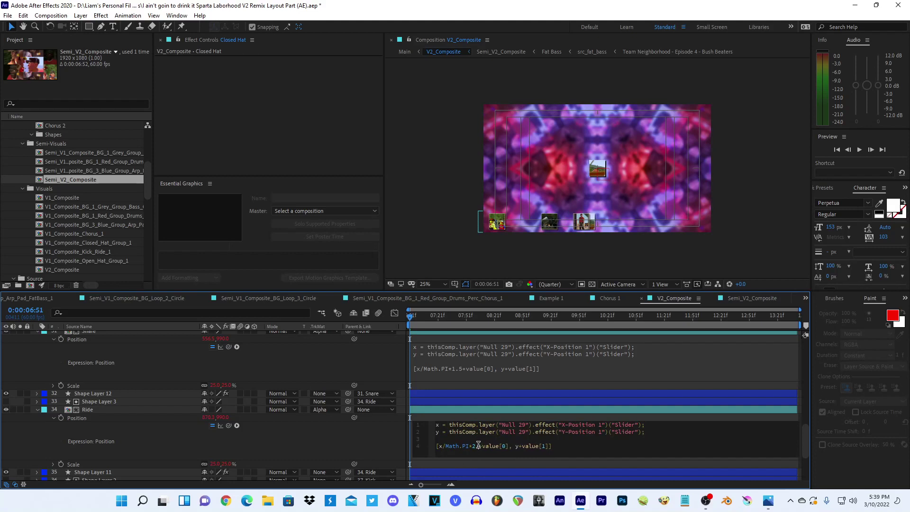
pyautogui.write('.25')
pyautogui.click(340, 442)
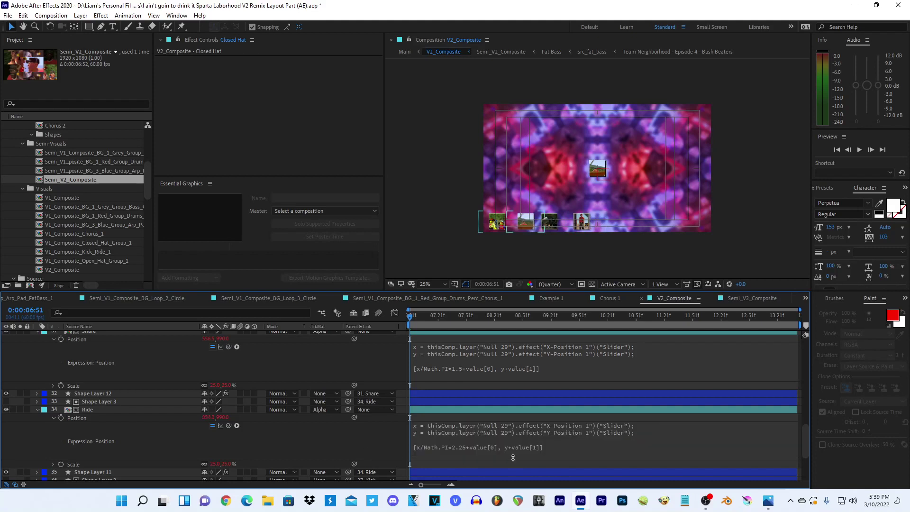
# - Inspect Snare's 1.5 multiplier, leaving it unchanged
pyautogui.scroll(1, 513, 456)
pyautogui.scroll(1, 514, 408)
pyautogui.click(479, 415)
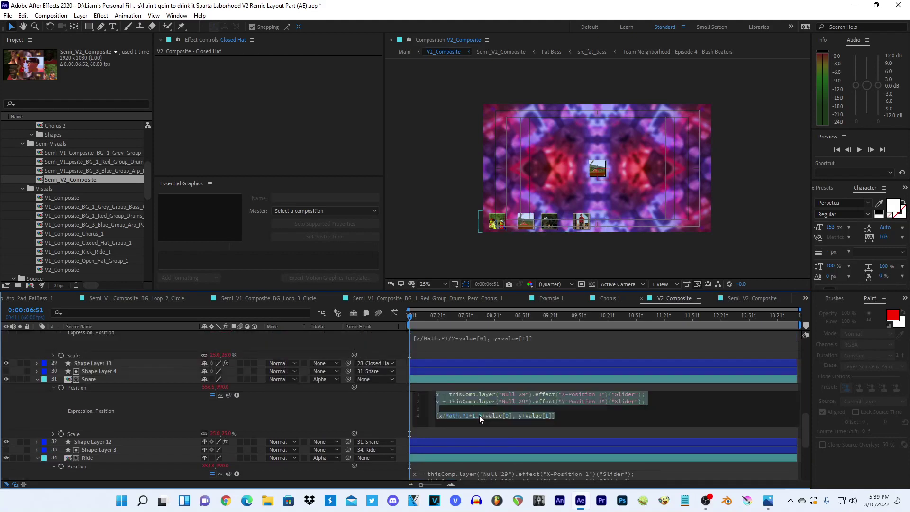
pyautogui.click(493, 377)
pyautogui.click(485, 420)
pyautogui.click(479, 416)
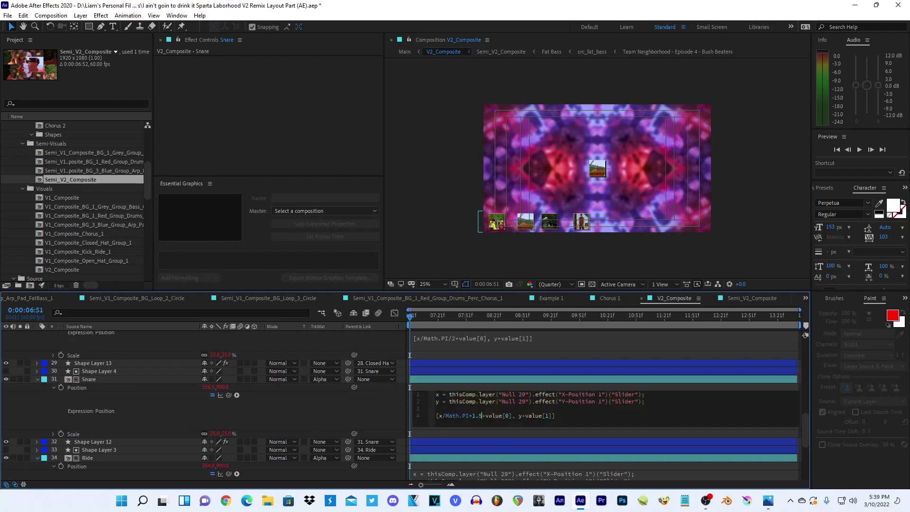
pyautogui.click(340, 419)
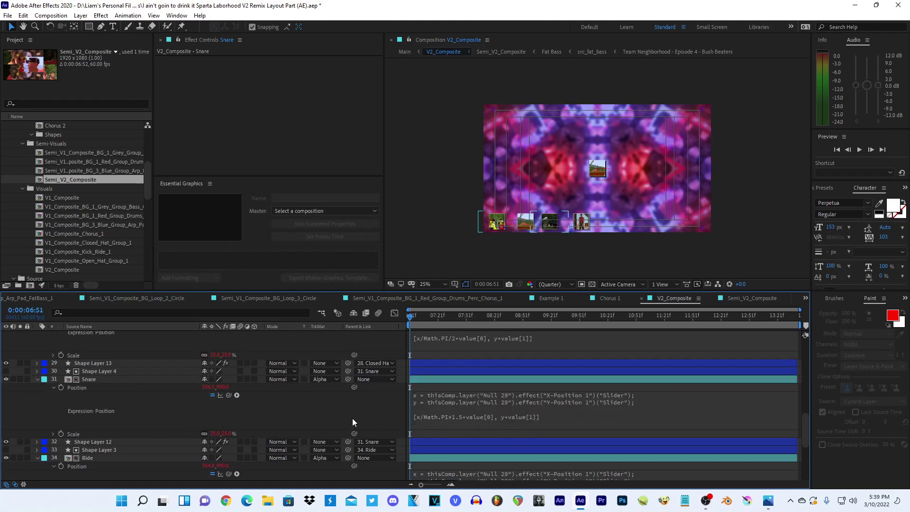
pyautogui.scroll(-2, 352, 418)
# - Change Ride's multiplier to 2.33333
pyautogui.click(482, 442)
pyautogui.click(485, 447)
pyautogui.press('BackSpace')
pyautogui.press('BackSpace')
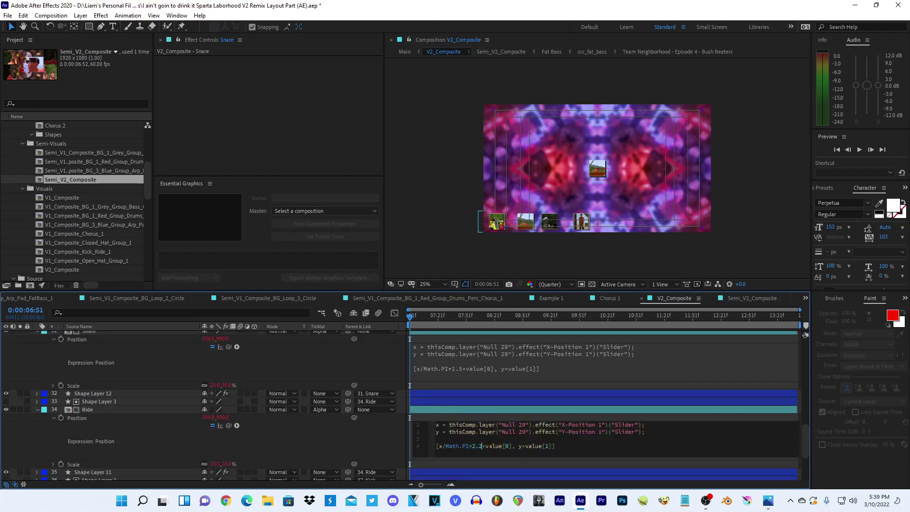
pyautogui.write('33333')
pyautogui.click(334, 434)
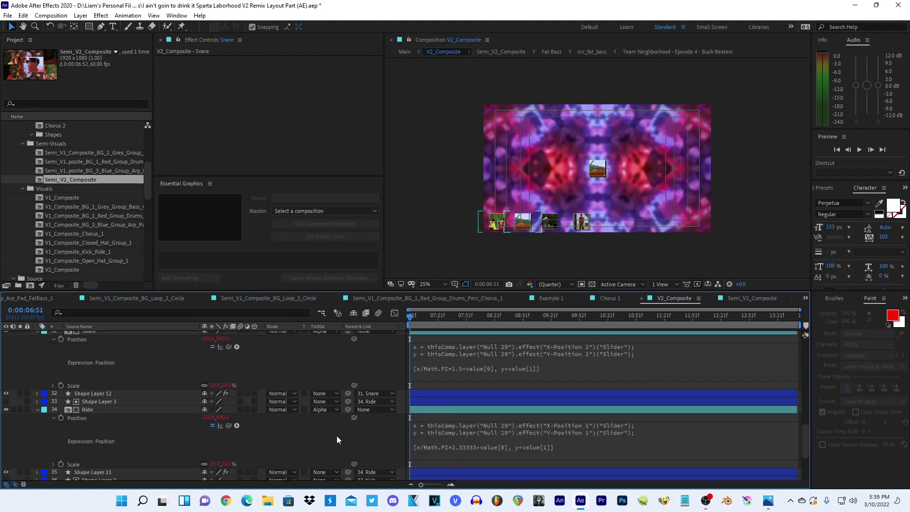
# - Try 6/4, then 6/3, as Ride's multiplier
pyautogui.click(509, 446)
pyautogui.doubleClick(494, 446)
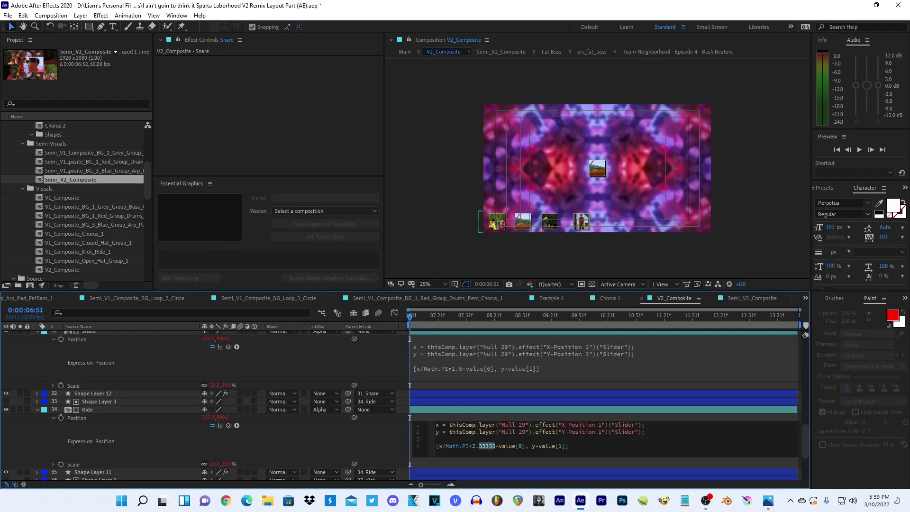
pyautogui.moveTo(495, 446); pyautogui.dragTo(473, 446)
pyautogui.write('6/4')
pyautogui.click(388, 431)
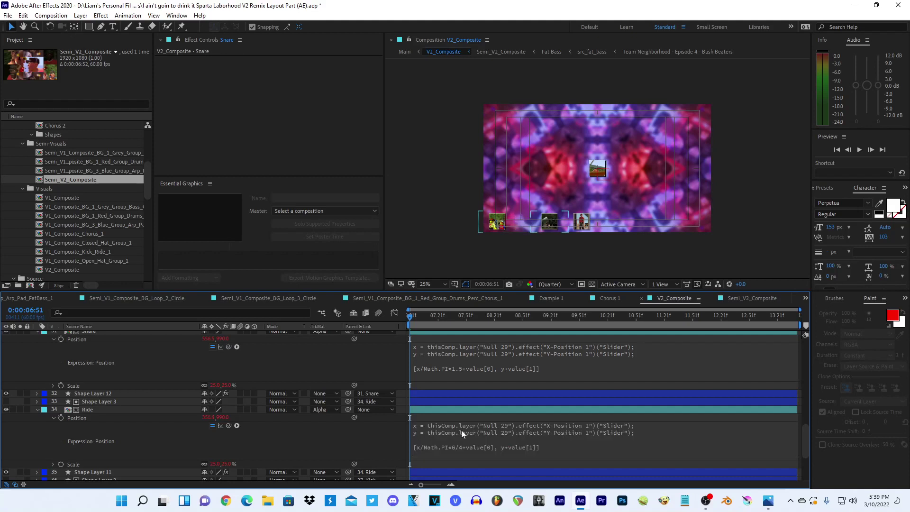
pyautogui.click(481, 446)
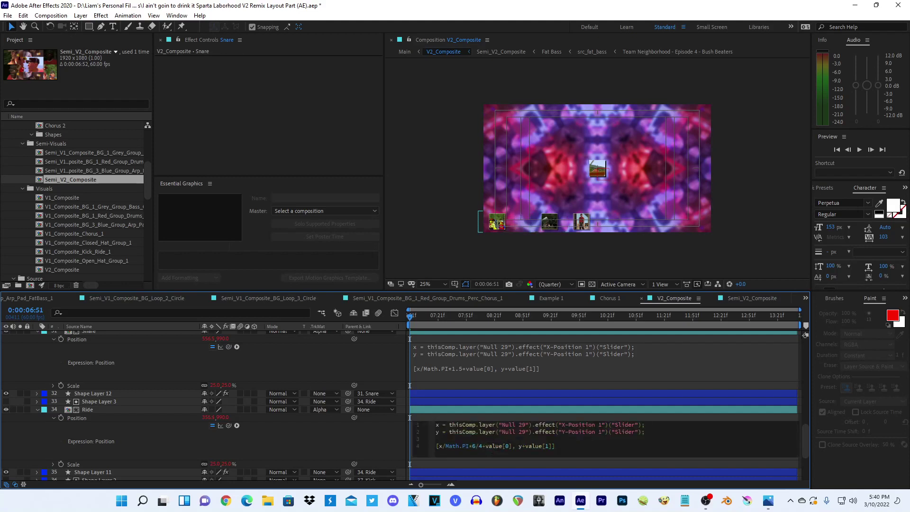
pyautogui.press('BackSpace')
pyautogui.write('3')
pyautogui.click(406, 446)
# - Try 6/2, then 6/2.5, as Ride's multiplier
pyautogui.click(484, 446)
pyautogui.click(482, 445)
pyautogui.press('BackSpace')
pyautogui.write('2')
pyautogui.click(335, 428)
pyautogui.click(482, 445)
pyautogui.click(483, 445)
pyautogui.write('.5')
pyautogui.click(220, 431)
# - Try 10/3, then 3/10, as Ride's multiplier
pyautogui.click(483, 441)
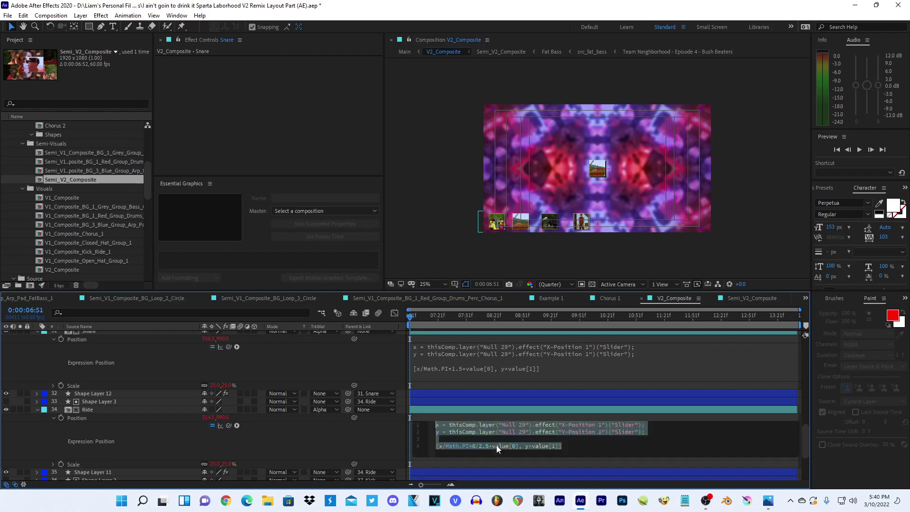
pyautogui.moveTo(488, 447); pyautogui.dragTo(473, 446)
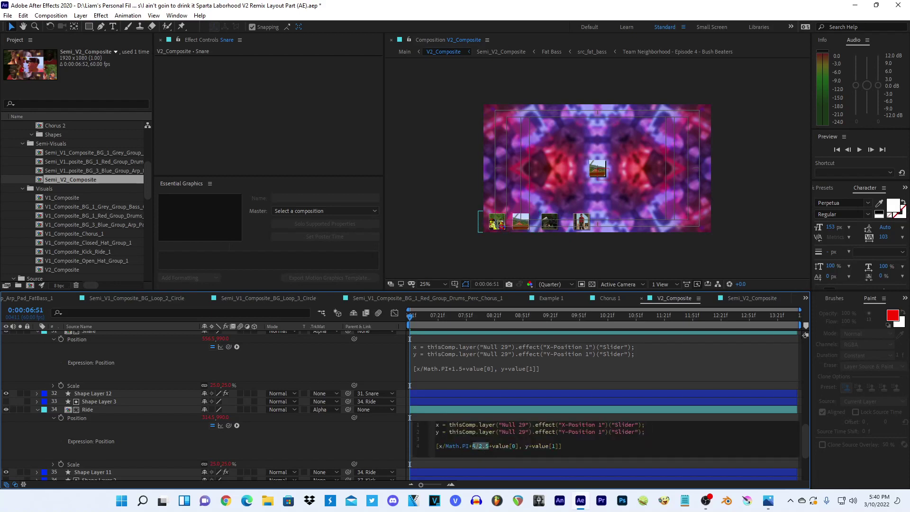
pyautogui.write('10/3')
pyautogui.click(399, 437)
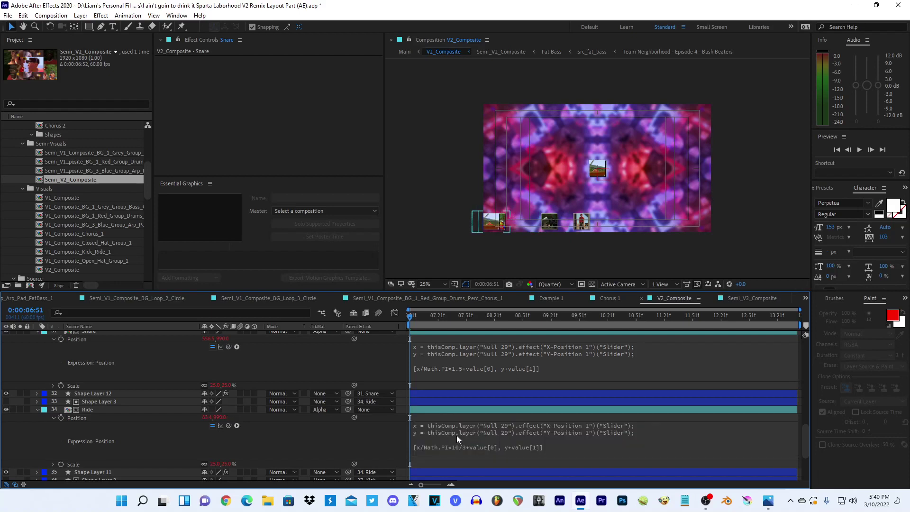
pyautogui.click(489, 432)
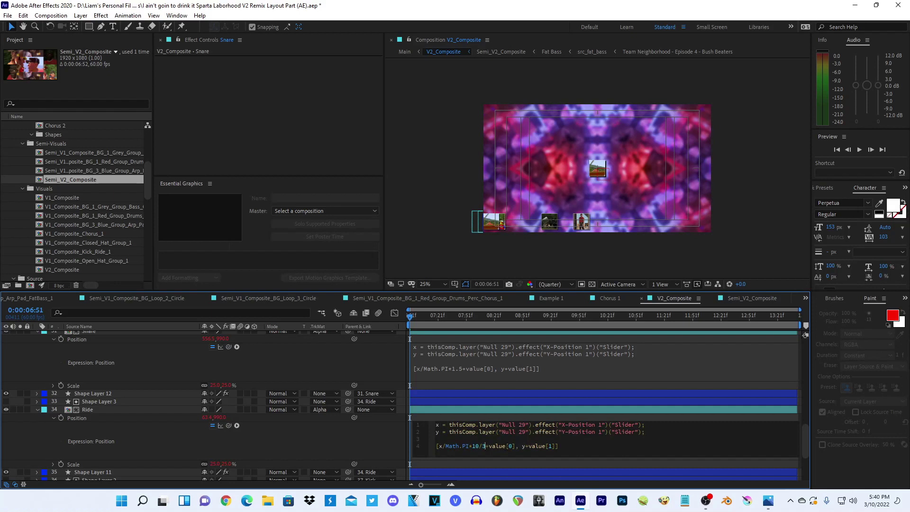
pyautogui.press('BackSpace')
pyautogui.press('BackSpace')
pyautogui.press('BackSpace')
pyautogui.press('BackSpace')
pyautogui.write('3/10')
pyautogui.click(289, 437)
# - Change Ride's multiplier to 5/3
pyautogui.click(504, 447)
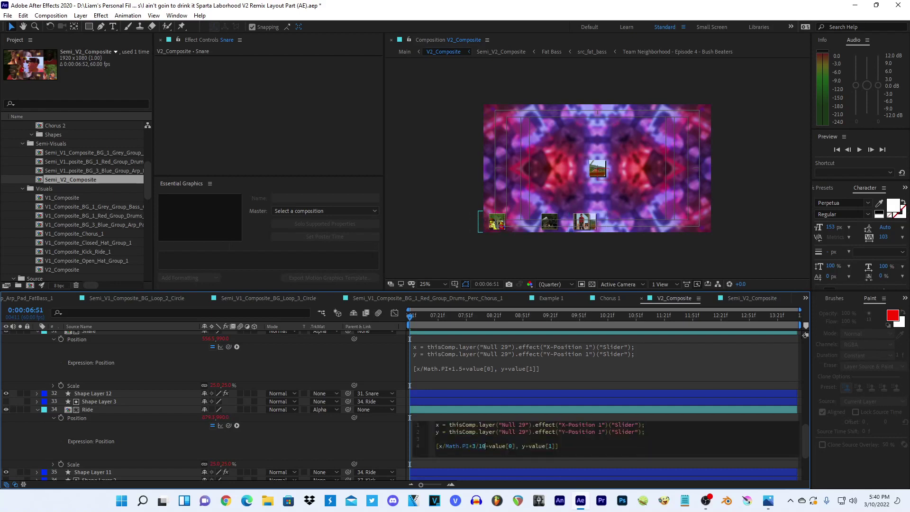
pyautogui.moveTo(484, 446); pyautogui.dragTo(478, 447)
pyautogui.press('BackSpace')
pyautogui.press('BackSpace')
pyautogui.press('BackSpace')
pyautogui.write('5/3')
pyautogui.click(347, 438)
# - Settle Ride's multiplier at 7/3 after trying 6/3
pyautogui.click(484, 446)
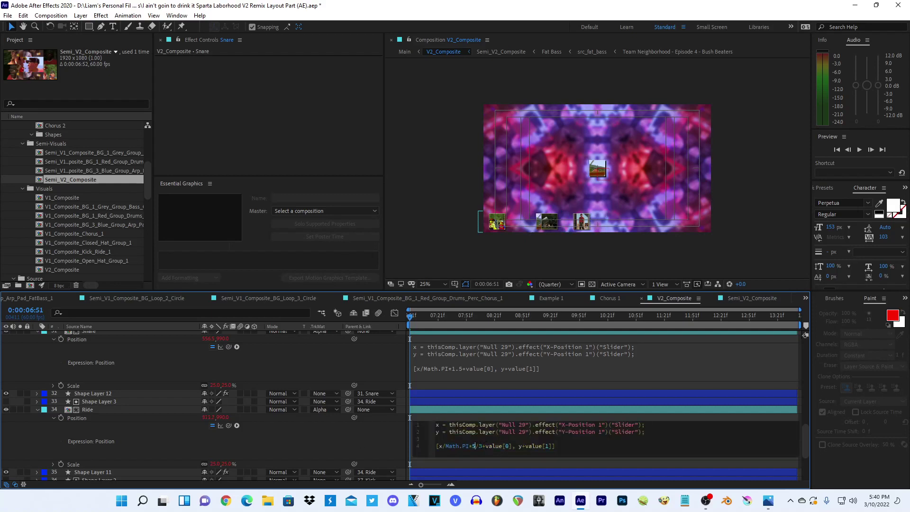
pyautogui.write('6')
pyautogui.click(389, 437)
pyautogui.click(476, 448)
pyautogui.click(357, 436)
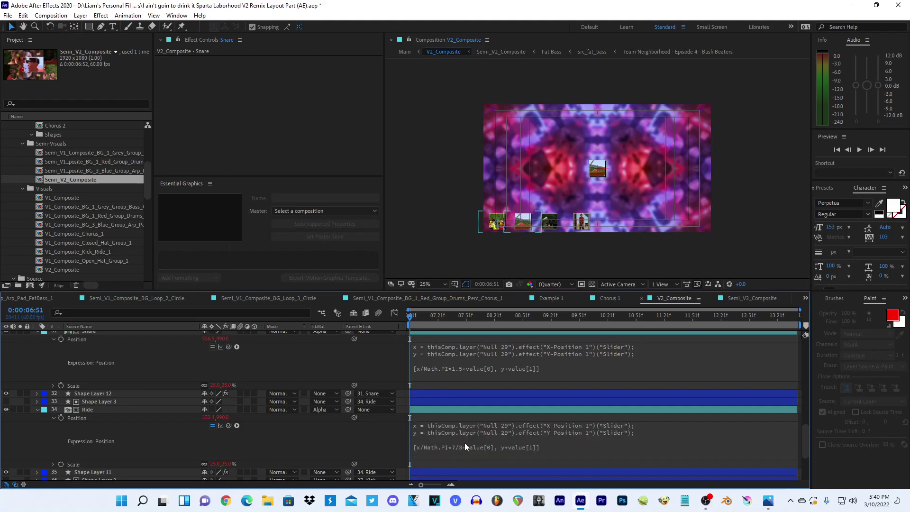
pyautogui.click(465, 443)
# - Commit Ride's expression and select the Closed Hat layer
pyautogui.click(357, 441)
pyautogui.scroll(1, 356, 441)
pyautogui.scroll(1, 357, 441)
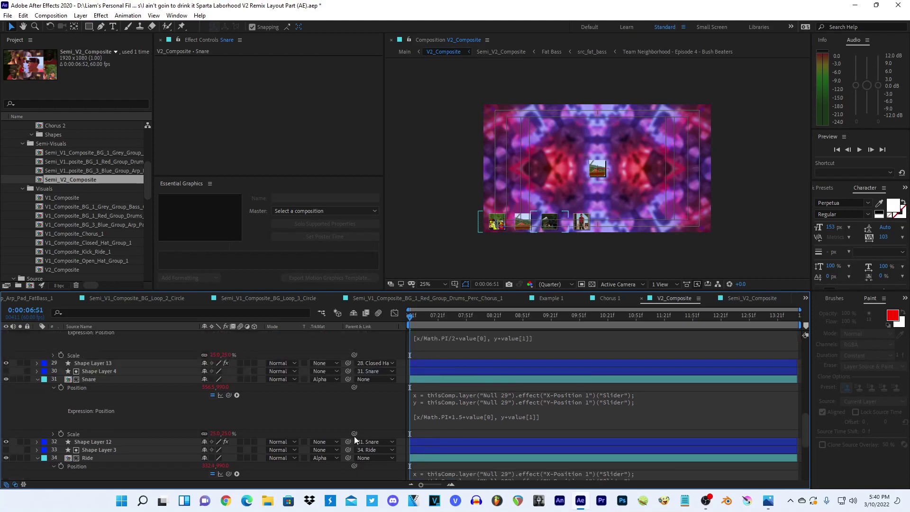
pyautogui.scroll(1, 353, 437)
pyautogui.scroll(1, 348, 442)
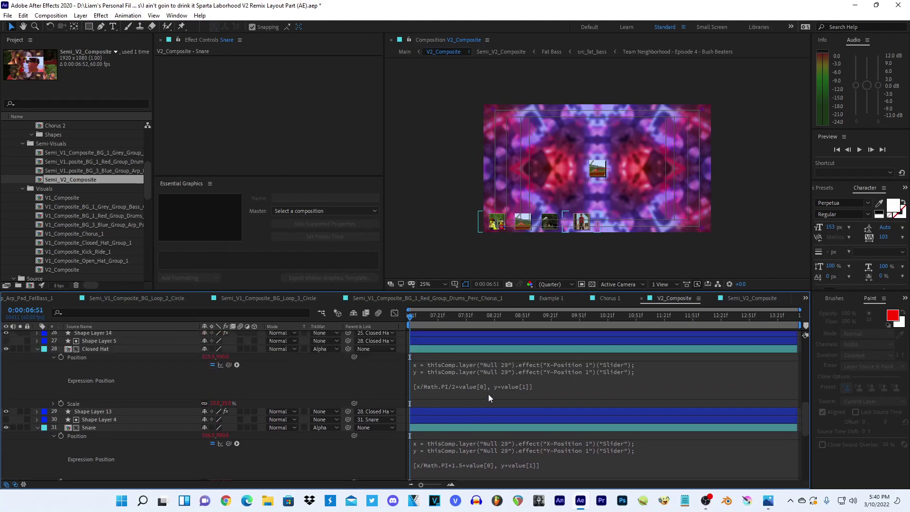
pyautogui.scroll(1, 481, 385)
pyautogui.scroll(3, 468, 405)
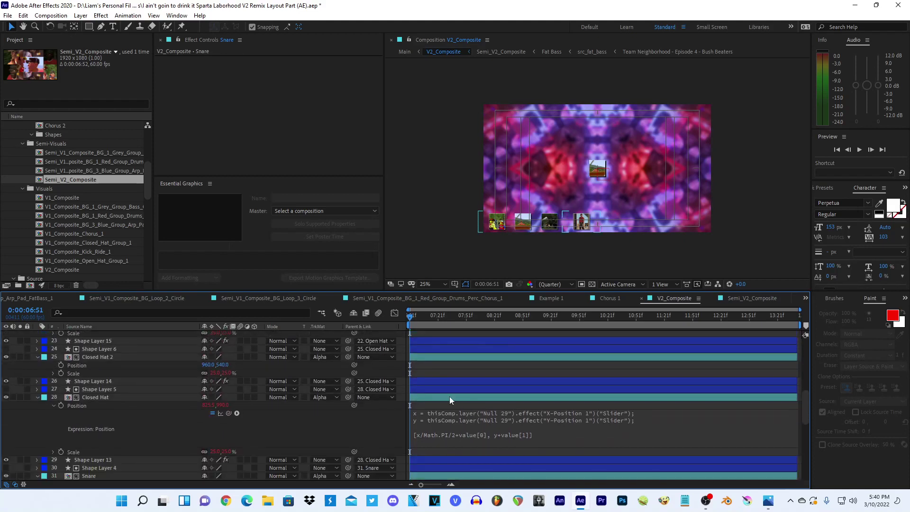
pyautogui.click(109, 359)
pyautogui.click(107, 398)
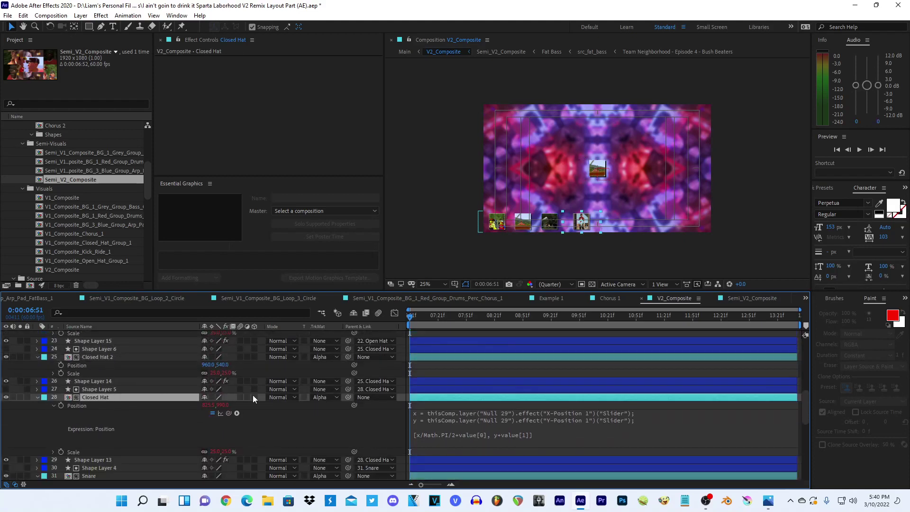
# - Try Closed Hat's Position expression at Math.PI/7/2 and 7/4, then change it to *7/3
pyautogui.click(452, 435)
pyautogui.press('BackSpace')
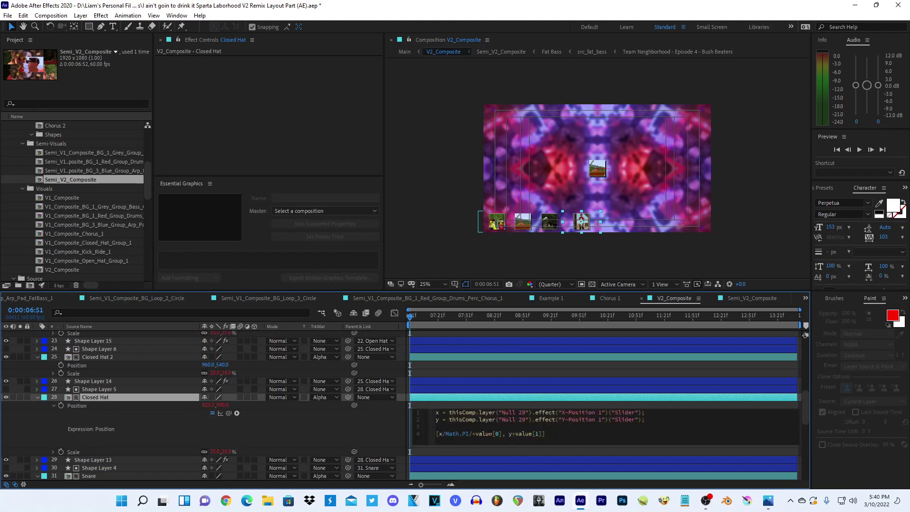
pyautogui.write('7/2')
pyautogui.click(295, 422)
pyautogui.click(482, 434)
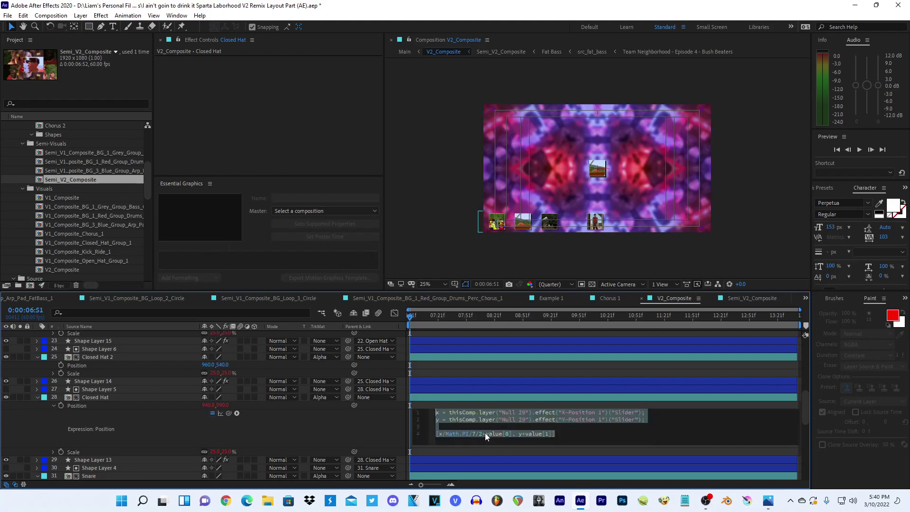
pyautogui.click(294, 423)
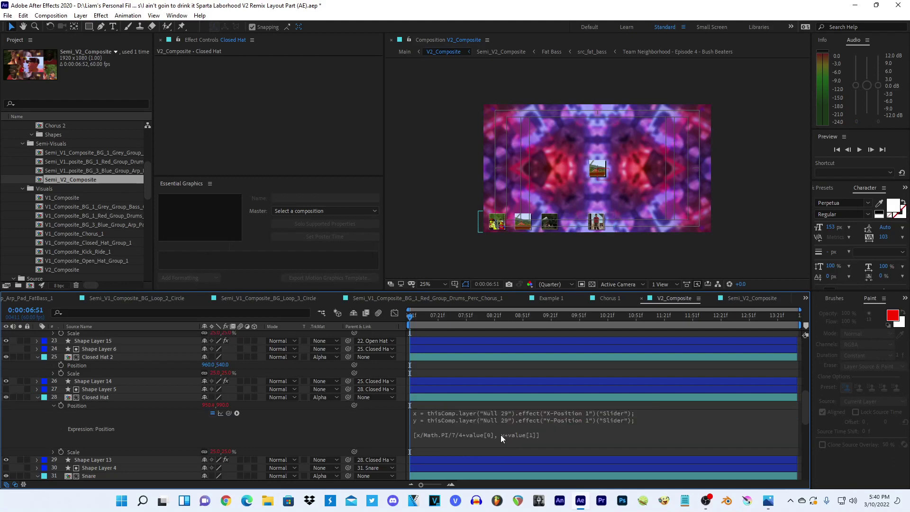
pyautogui.click(484, 434)
pyautogui.press('BackSpace')
pyautogui.press('BackSpace')
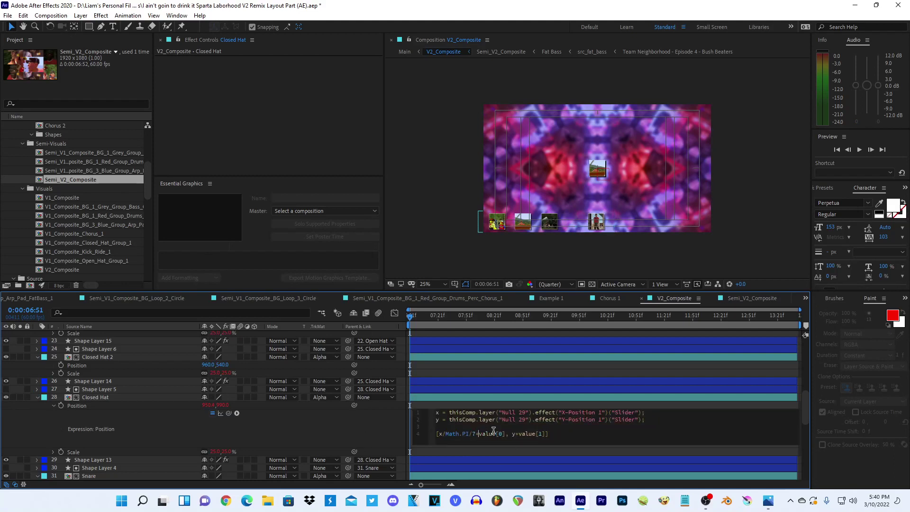
pyautogui.write('/3')
pyautogui.press('BackSpace')
pyautogui.write('*')
pyautogui.click(365, 438)
# - Lower Closed Hat's multiplier through 6/3 and 3/3 to Math.PI*2/3
pyautogui.click(496, 423)
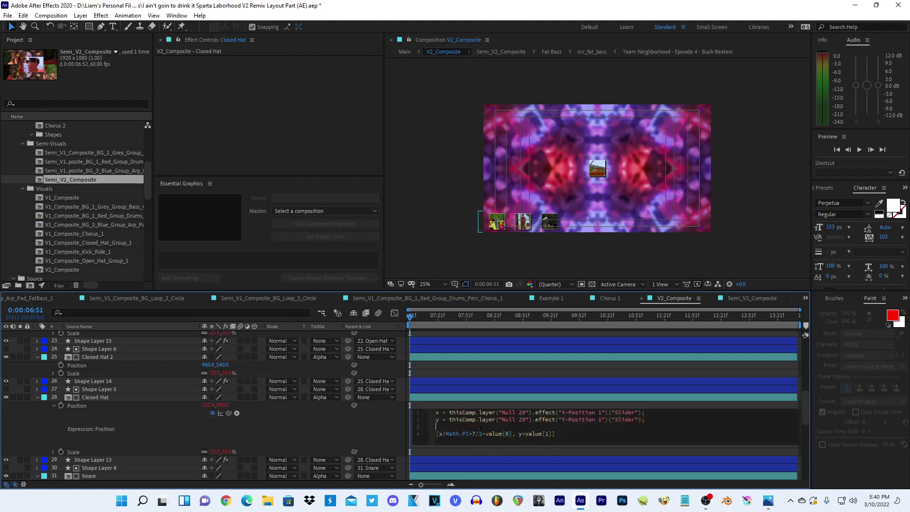
pyautogui.click(295, 427)
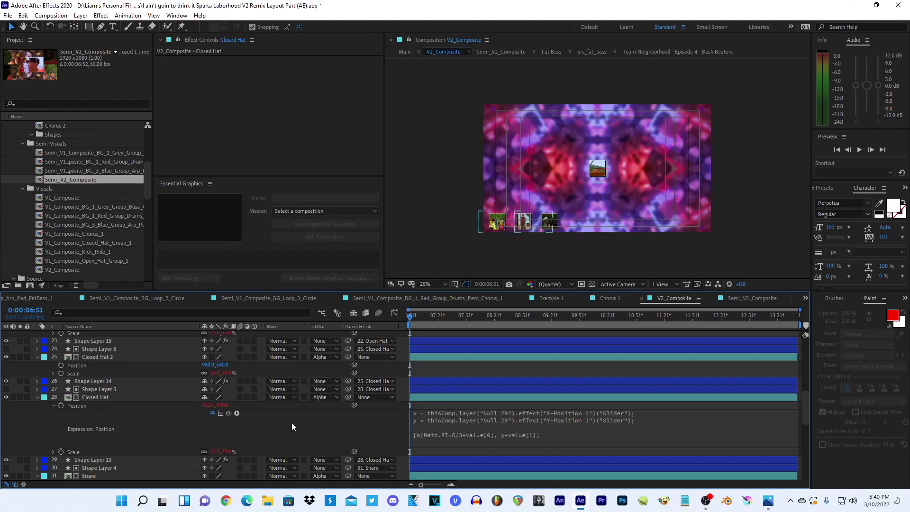
pyautogui.click(468, 433)
pyautogui.press('BackSpace')
pyautogui.write('3')
pyautogui.click(331, 423)
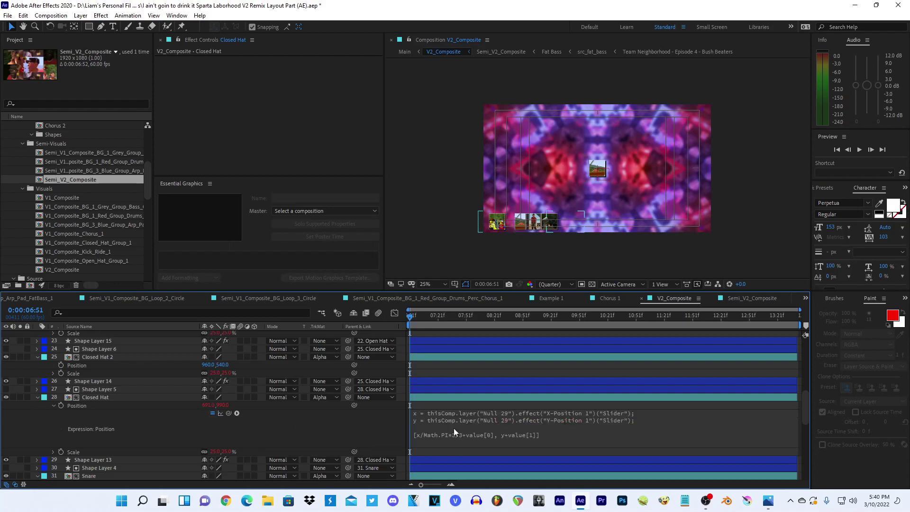
pyautogui.click(477, 436)
pyautogui.click(477, 437)
pyautogui.press('BackSpace')
pyautogui.write('2')
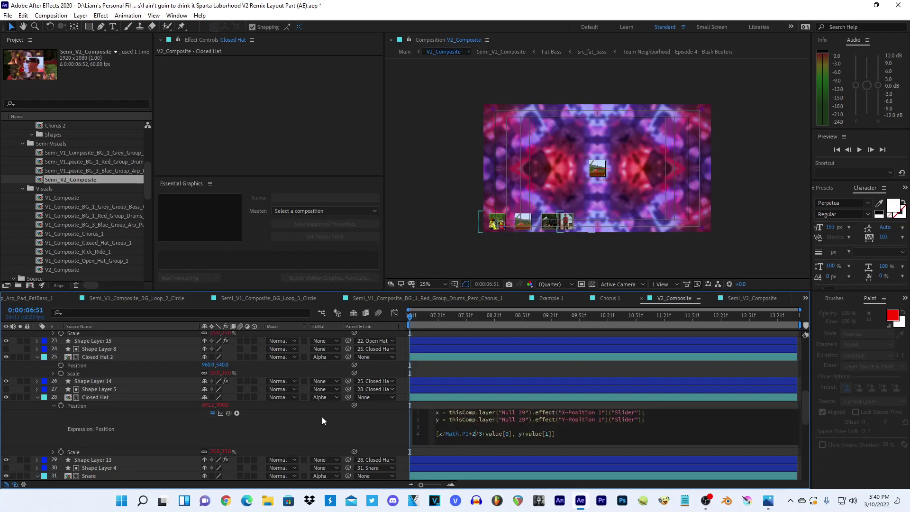
pyautogui.click(320, 421)
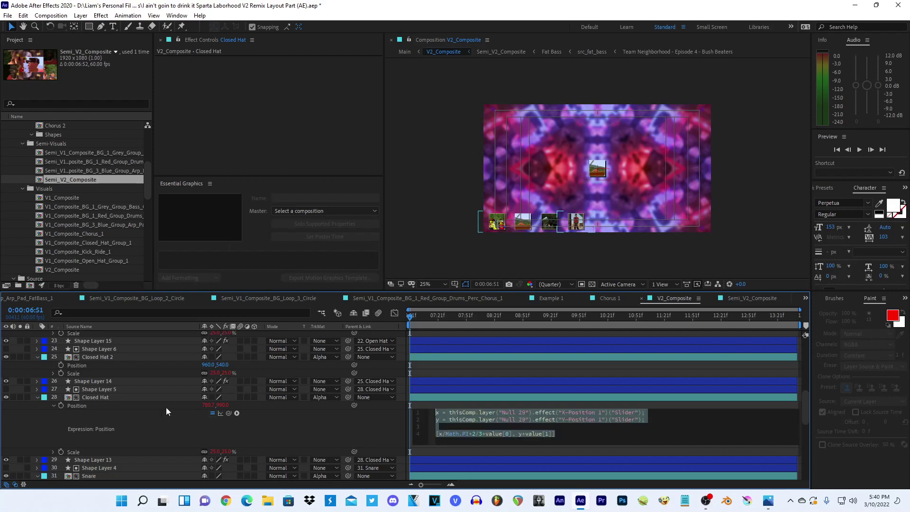
pyautogui.click(62, 365)
# - Paste Closed Hat's expression onto Closed Hat 2's Position
pyautogui.hotkey('ctrl', 'v')
pyautogui.click(454, 386)
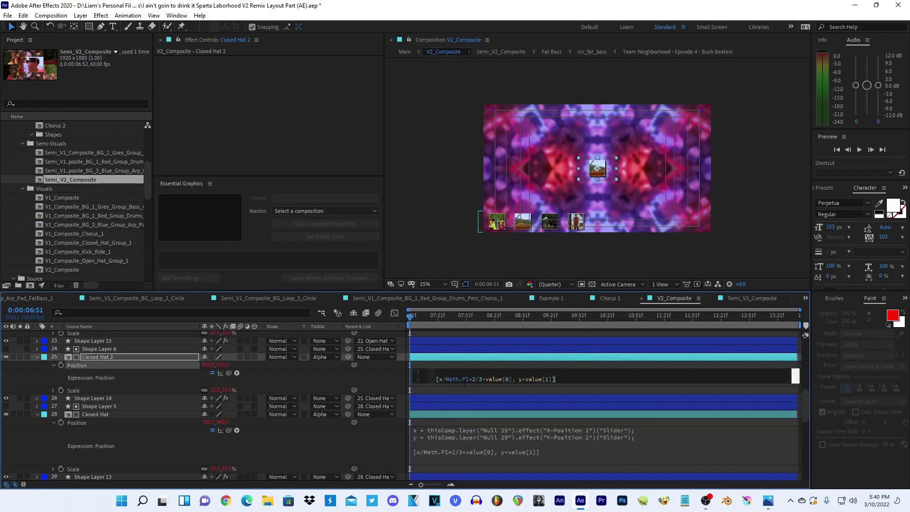
pyautogui.click(305, 429)
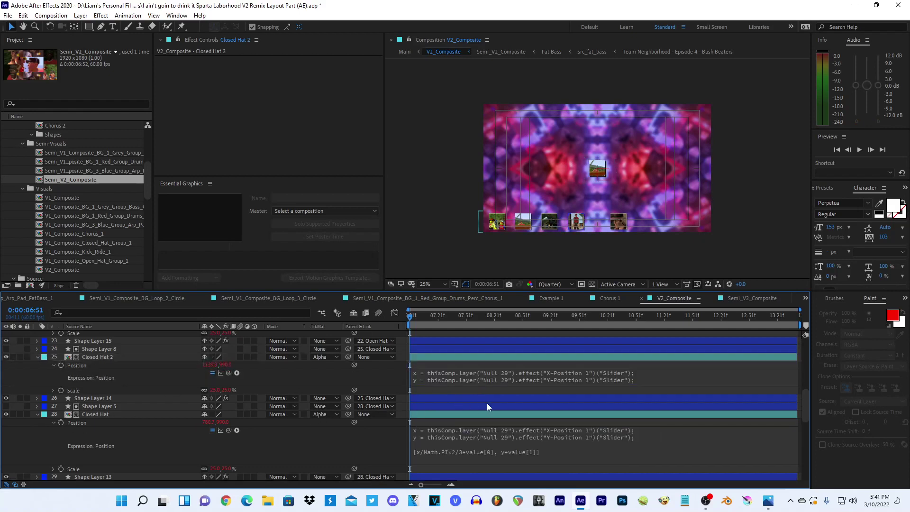
pyautogui.scroll(-1, 486, 403)
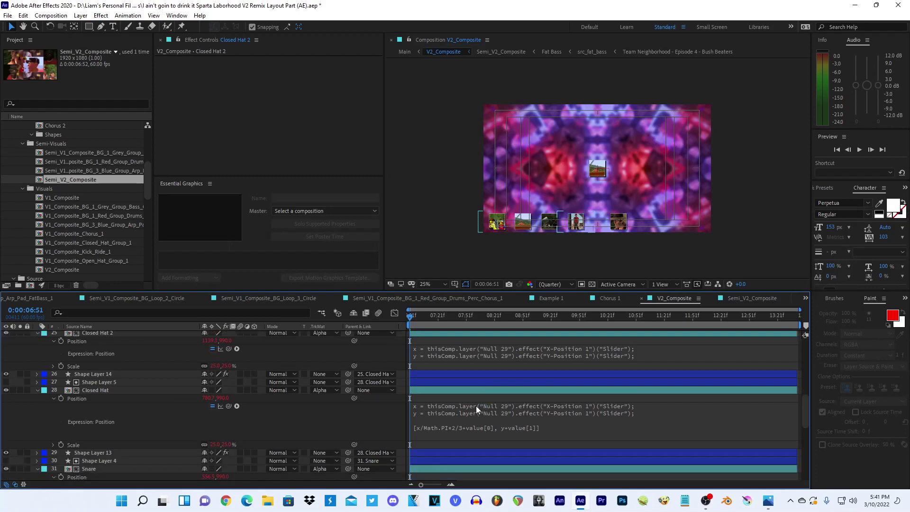
# - Change the divisor from 3 to 4 in Closed Hat's and Closed Hat 2's expressions
pyautogui.click(463, 423)
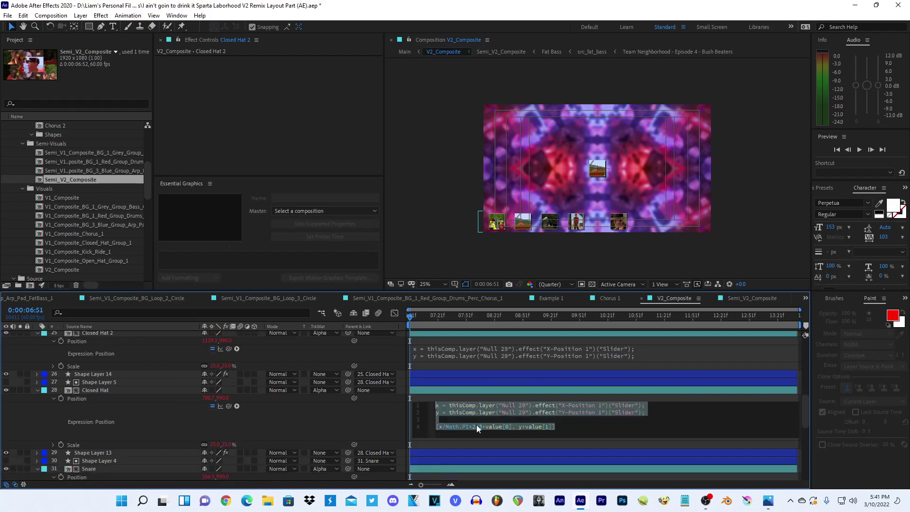
pyautogui.click(474, 426)
pyautogui.press('Delete')
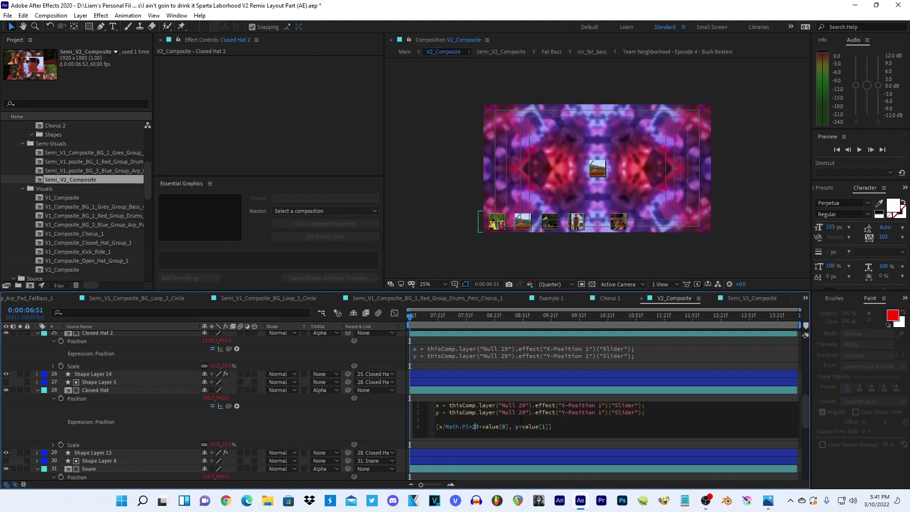
pyautogui.write('4')
pyautogui.click(337, 413)
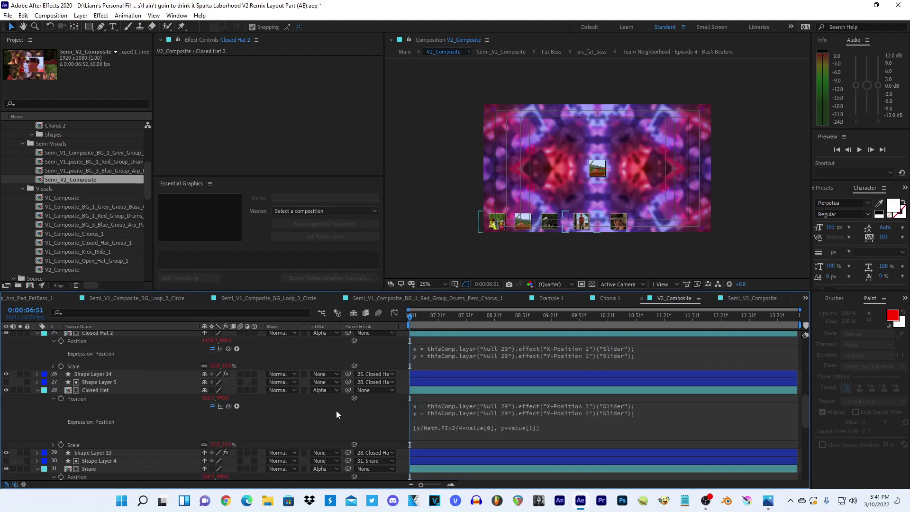
pyautogui.click(468, 352)
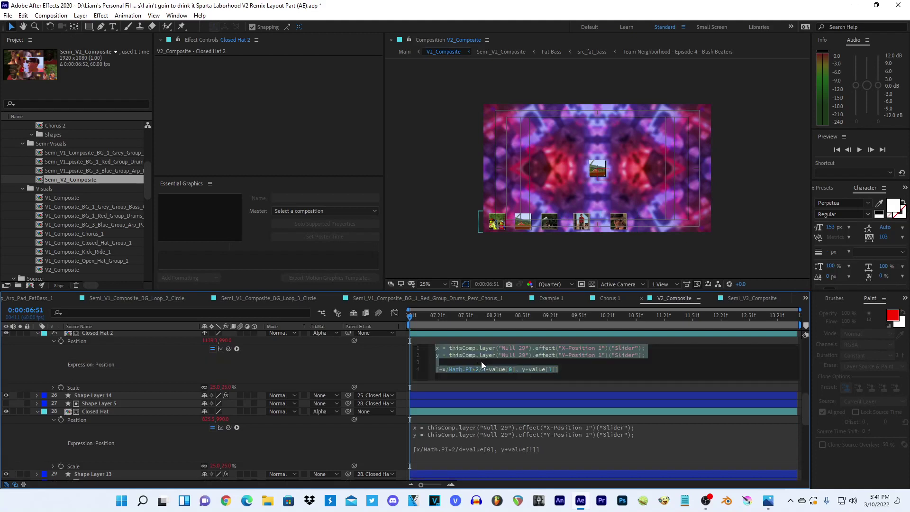
pyautogui.click(484, 369)
pyautogui.click(369, 356)
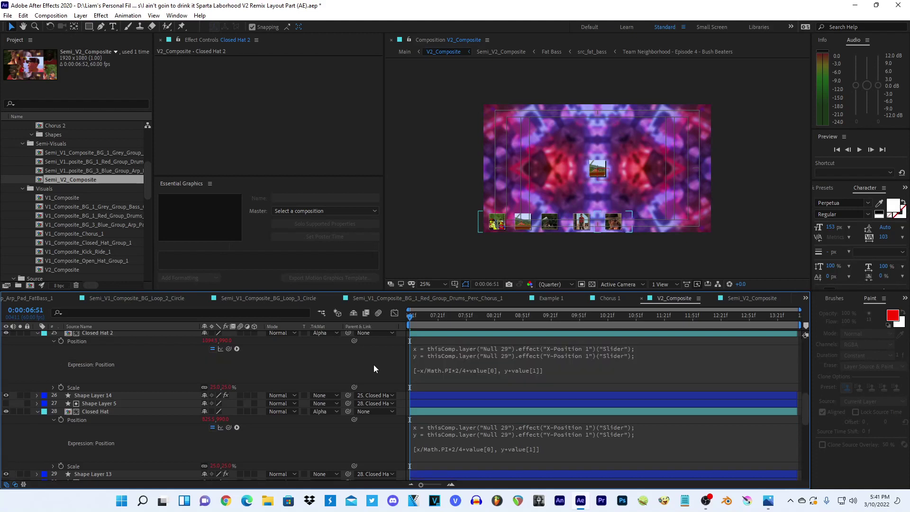
pyautogui.scroll(-1, 379, 367)
pyautogui.scroll(-2, 469, 391)
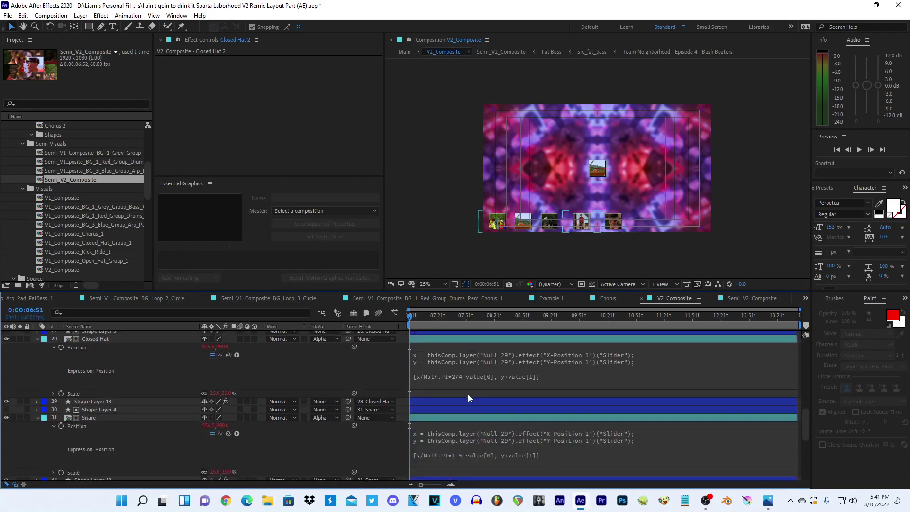
# - Replace Snare's 1.5 multiplier with 6/3, then 3/5
pyautogui.click(455, 417)
pyautogui.scroll(-2, 454, 414)
pyautogui.click(477, 406)
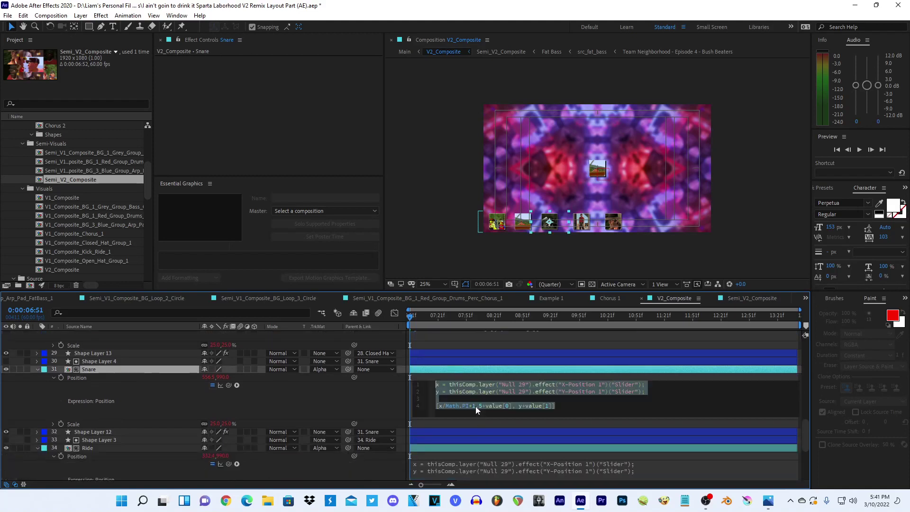
pyautogui.doubleClick(476, 406)
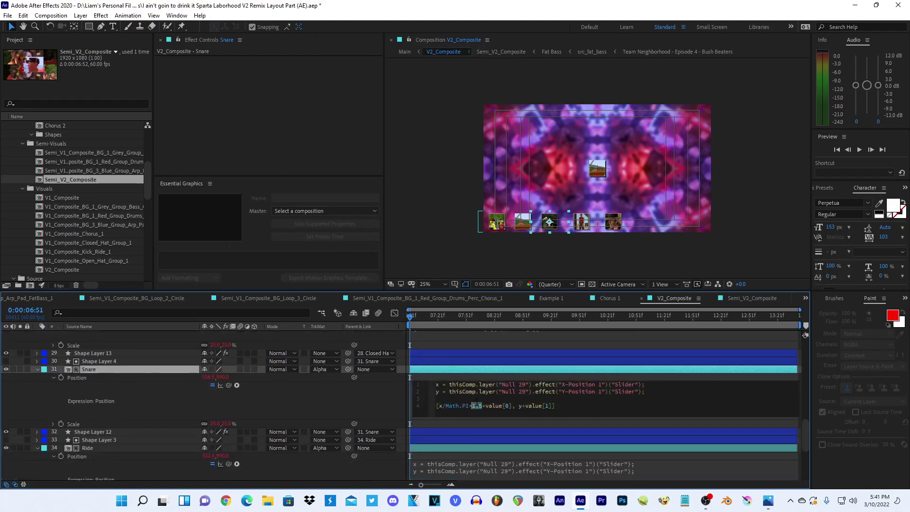
pyautogui.write('6/3')
pyautogui.click(314, 394)
pyautogui.click(489, 406)
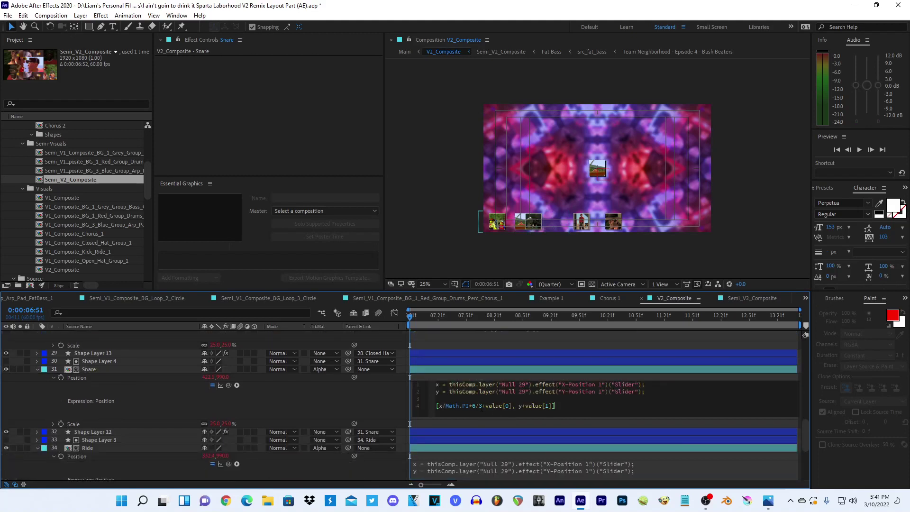
pyautogui.doubleClick(481, 406)
pyautogui.write('3/5')
pyautogui.click(361, 394)
# - Change Snare's Position multiplier to 6/5, then 6/8
pyautogui.click(555, 405)
pyautogui.doubleClick(474, 406)
pyautogui.write('6')
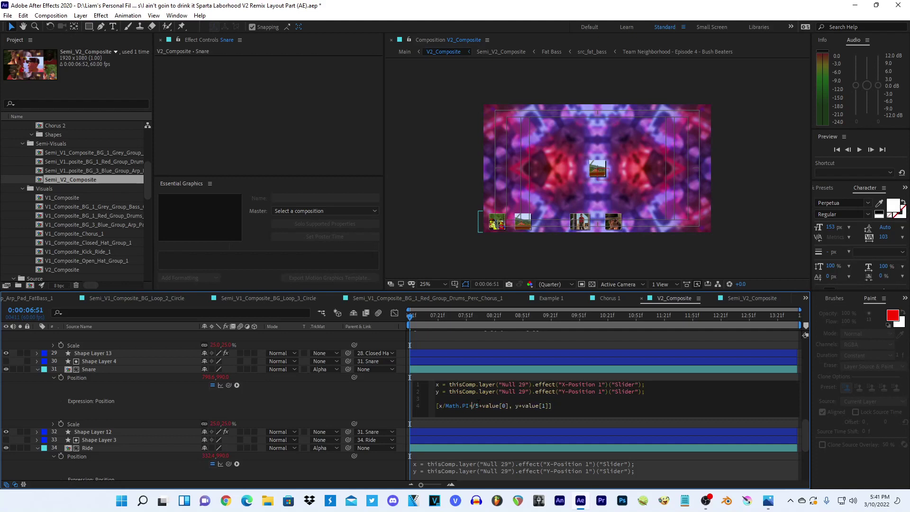
pyautogui.click(366, 400)
pyautogui.click(479, 409)
pyautogui.click(483, 406)
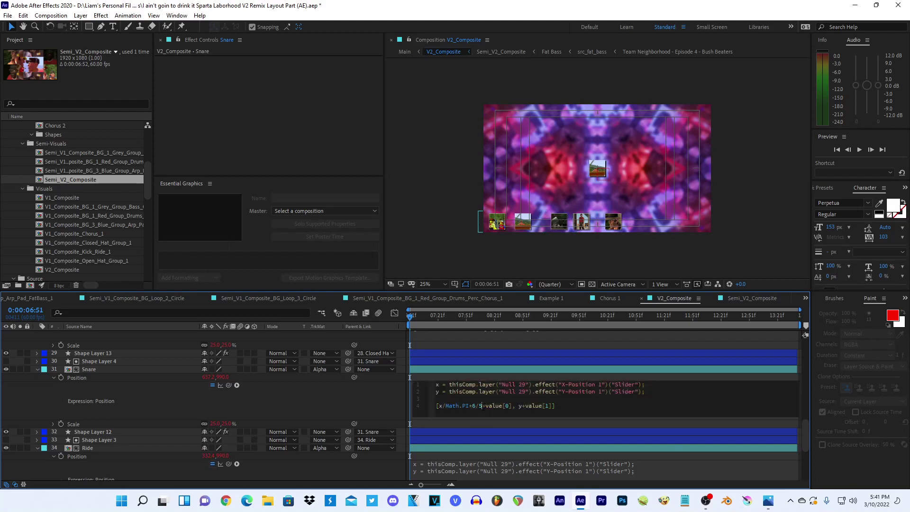
pyautogui.press('BackSpace')
pyautogui.write('8')
pyautogui.click(312, 411)
# - Try Snare's multiplier at 7/4, then 3/4
pyautogui.click(481, 406)
pyautogui.click(481, 406)
pyautogui.press('BackSpace')
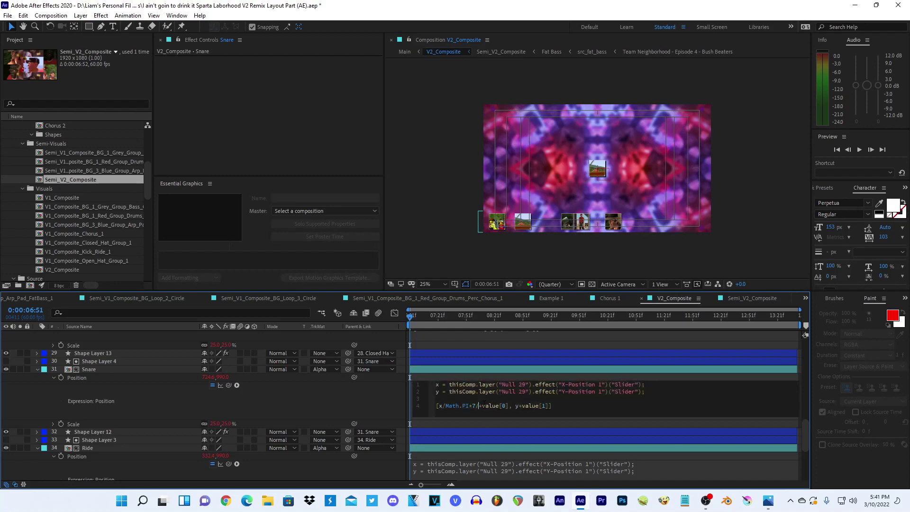
pyautogui.write('4')
pyautogui.click(366, 389)
pyautogui.click(494, 406)
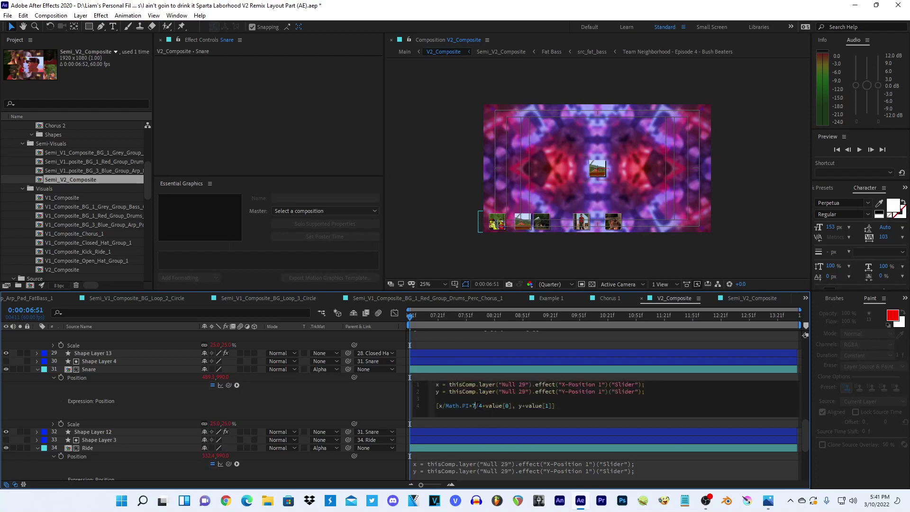
pyautogui.press('BackSpace')
pyautogui.write('3')
pyautogui.click(372, 385)
# - Set Snare's multiplier to 6/4 and copy its expression
pyautogui.click(477, 404)
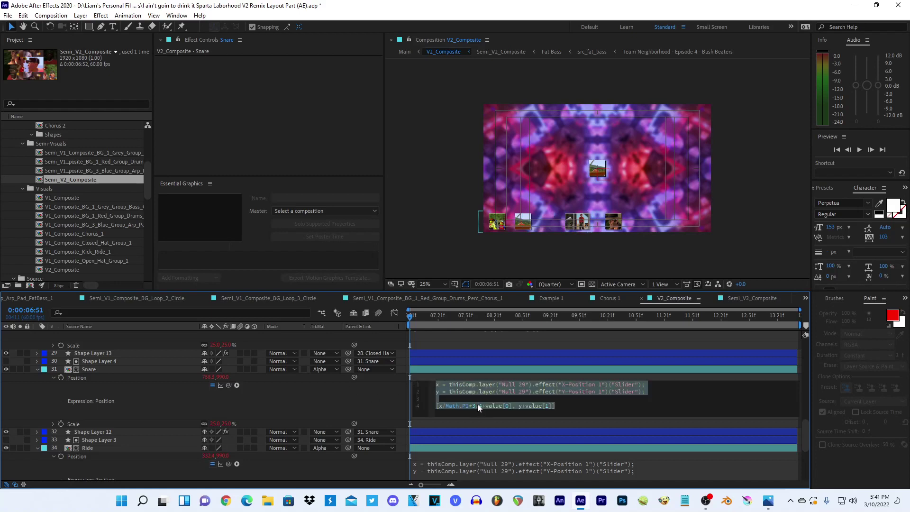
pyautogui.click(478, 405)
pyautogui.press('BackSpace')
pyautogui.write('6')
pyautogui.click(304, 403)
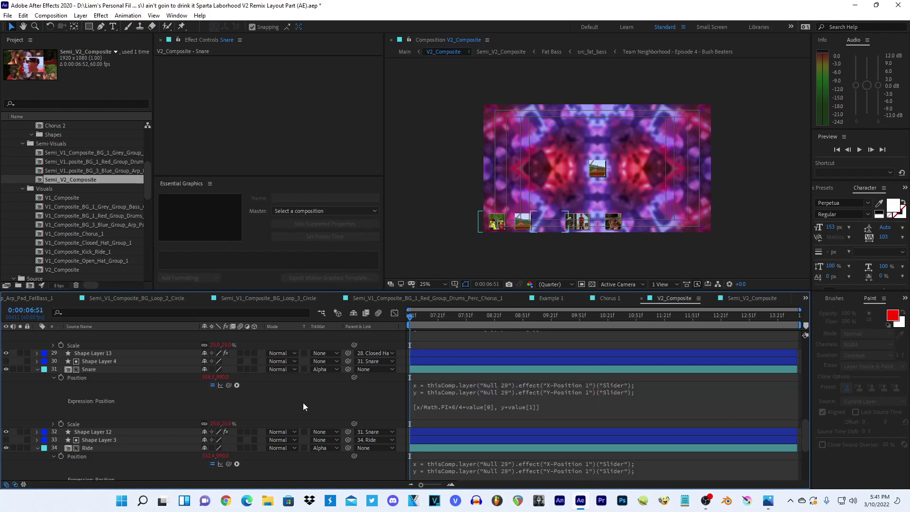
pyautogui.scroll(-1, 425, 419)
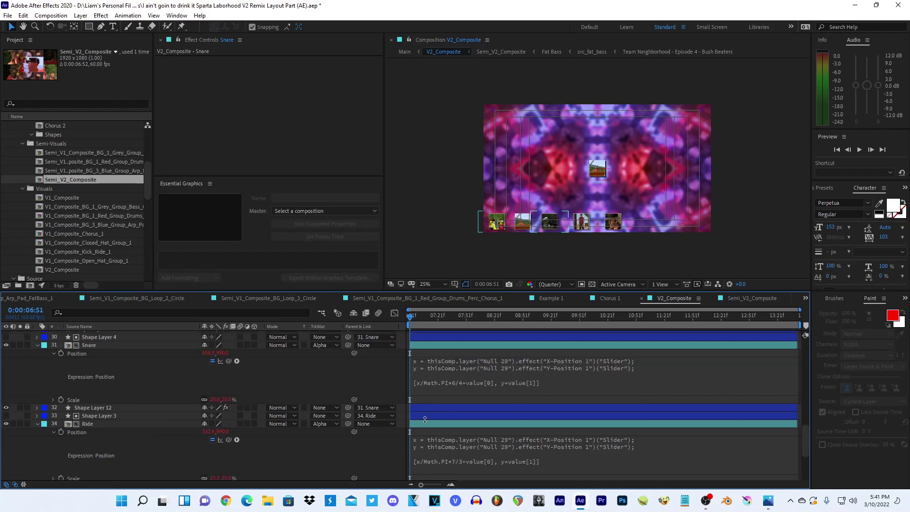
pyautogui.scroll(-1, 422, 419)
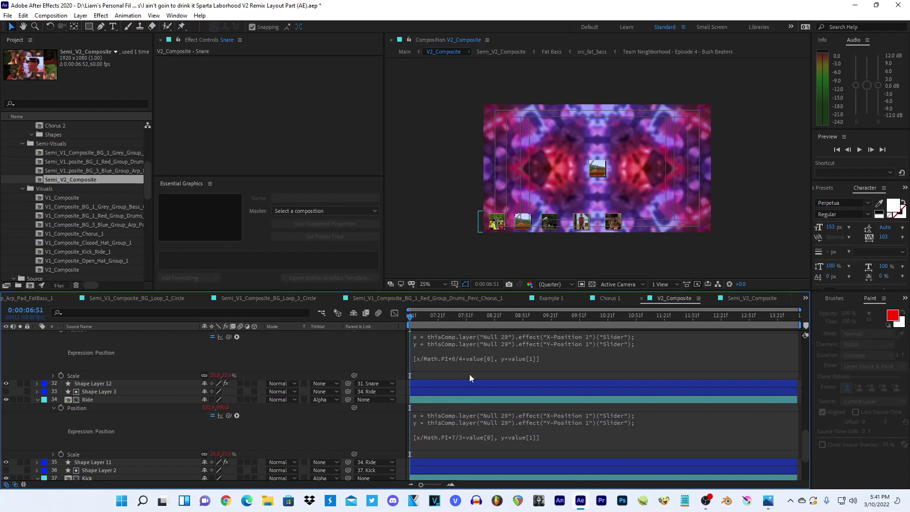
pyautogui.click(470, 360)
pyautogui.hotkey('ctrl', 'c')
# - Paste Snare's expression into Ride and adjust it through 7/4 and 8/4 to 10/4
pyautogui.click(465, 414)
pyautogui.hotkey('ctrl', 'v')
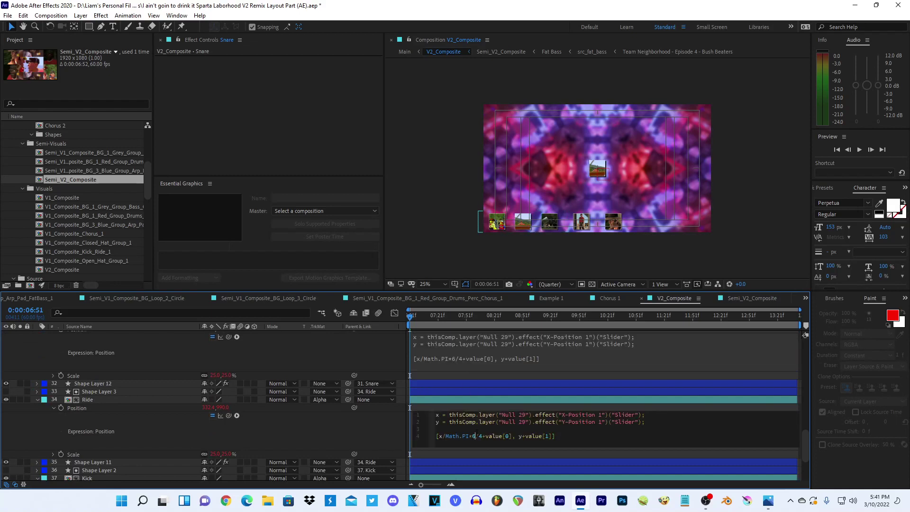
pyautogui.press('BackSpace')
pyautogui.write('7')
pyautogui.hotkey('ctrl', 'a')
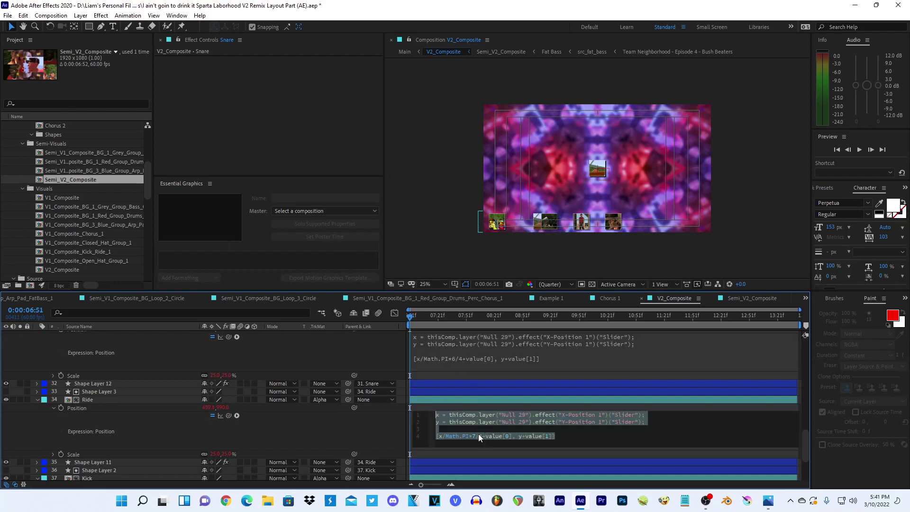
pyautogui.click(477, 437)
pyautogui.press('BackSpace')
pyautogui.write('8')
pyautogui.click(358, 431)
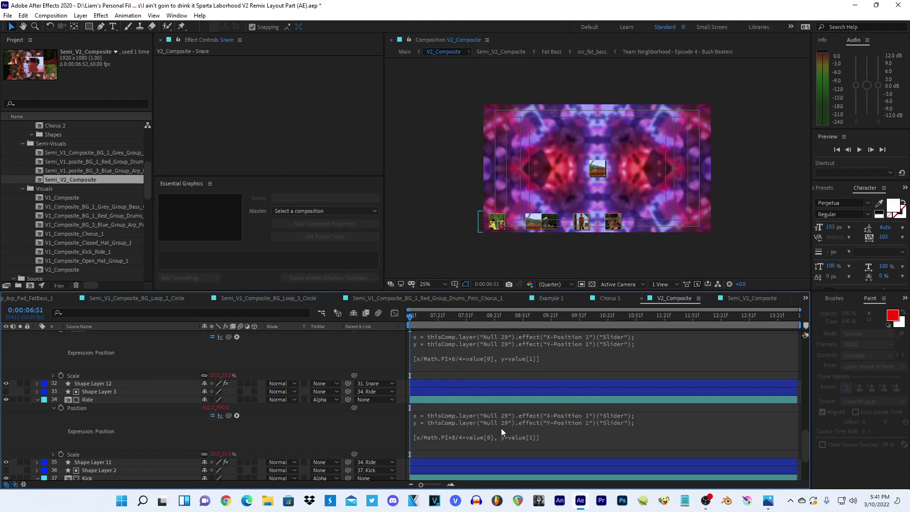
pyautogui.click(501, 430)
pyautogui.press('BackSpace')
pyautogui.write('10')
pyautogui.click(318, 406)
# - Paste the expression into Kick's Position with a 16/4 multiplier
pyautogui.click(471, 443)
pyautogui.click(368, 385)
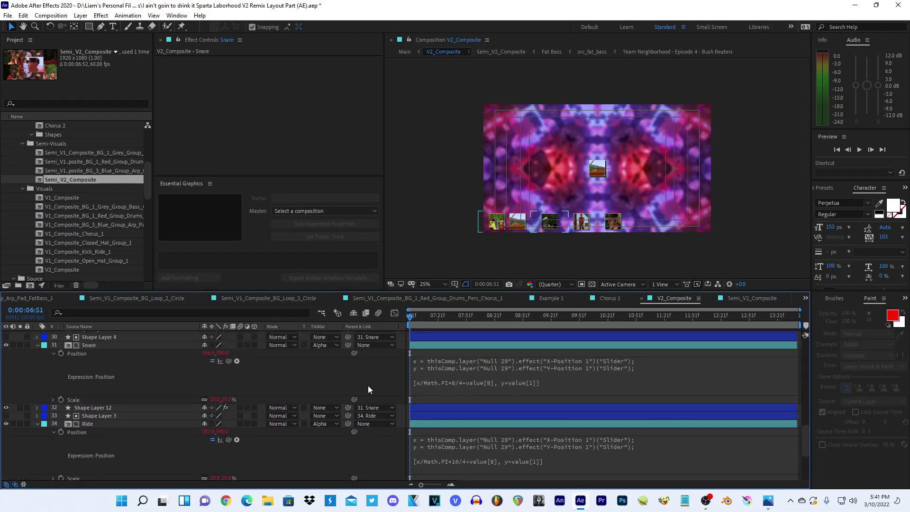
pyautogui.click(445, 449)
pyautogui.click(335, 456)
pyautogui.scroll(-4, 394, 445)
pyautogui.click(483, 439)
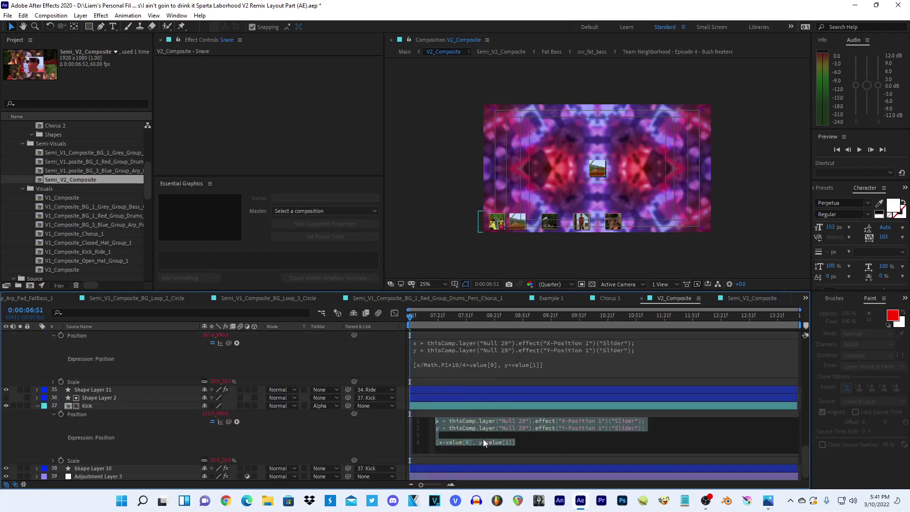
pyautogui.hotkey('ctrl', 'v')
pyautogui.press('Delete')
pyautogui.write('6')
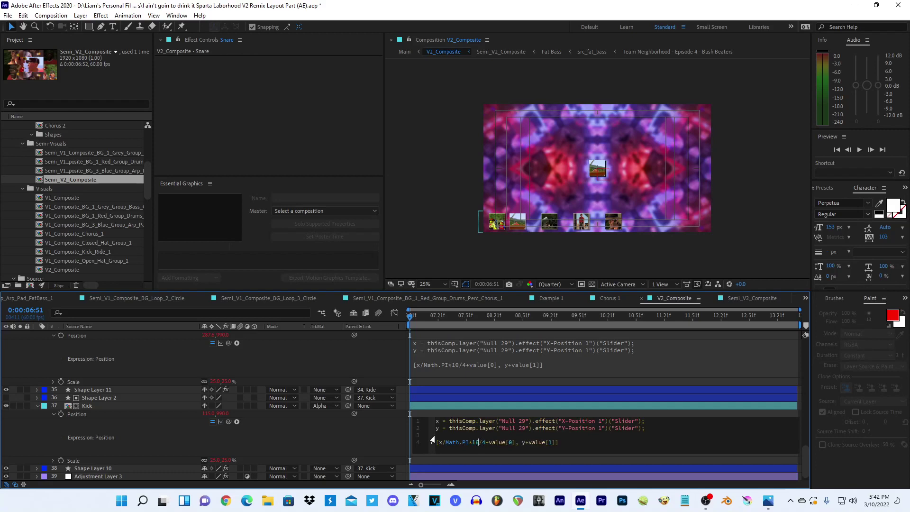
pyautogui.click(335, 427)
# - Change Kick's multiplier from 16/4 to 14/4
pyautogui.click(511, 440)
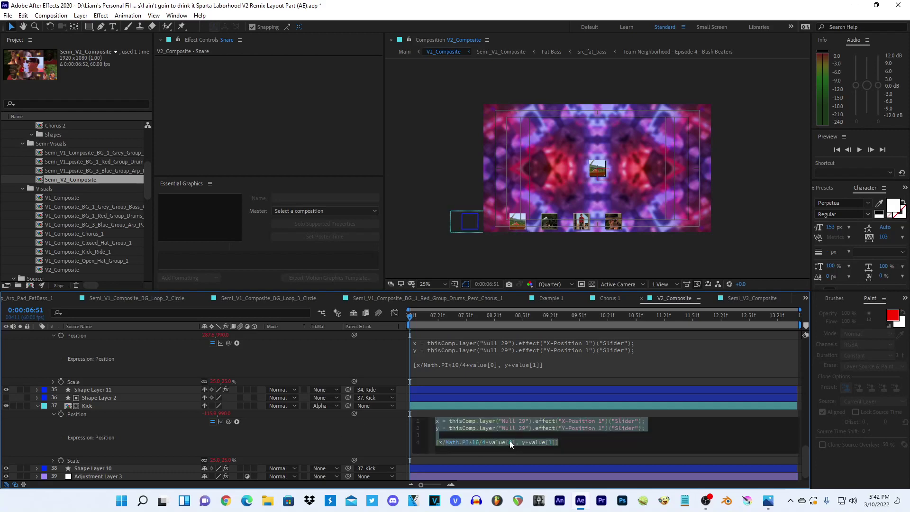
pyautogui.click(480, 439)
pyautogui.press('BackSpace')
pyautogui.write('4')
pyautogui.click(344, 438)
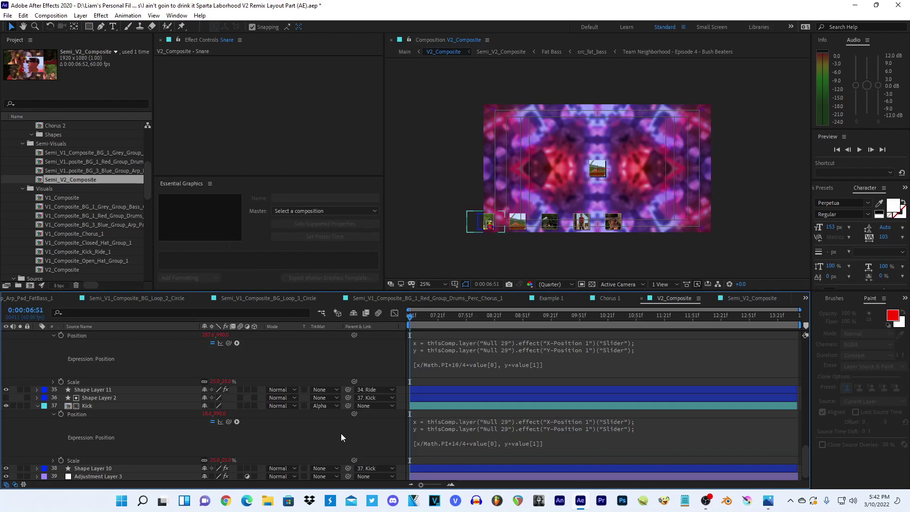
pyautogui.scroll(3, 332, 427)
pyautogui.scroll(3, 310, 412)
pyautogui.scroll(3, 256, 401)
pyautogui.scroll(3, 142, 379)
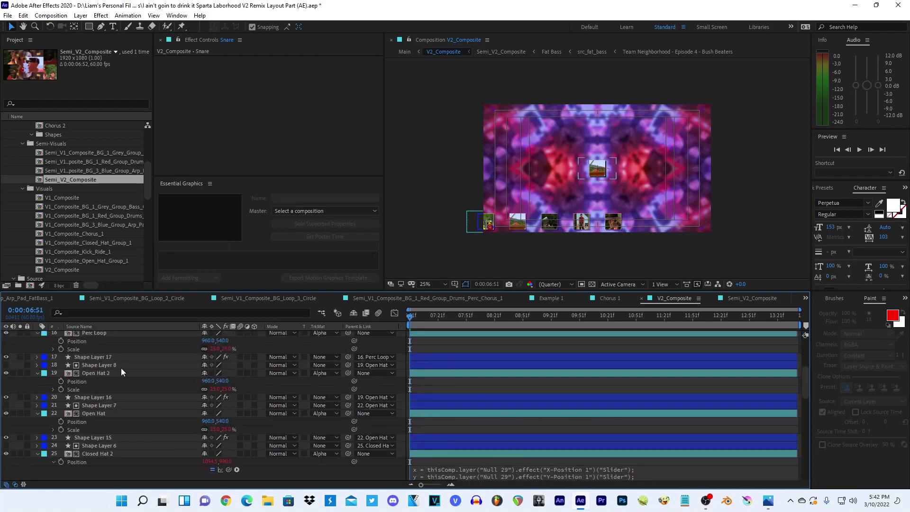
pyautogui.scroll(4, 113, 366)
# - Scrub Null 29's sliders to X-Position 1 -745, Y-Position 1 430 and Size 1 32
pyautogui.click(85, 414)
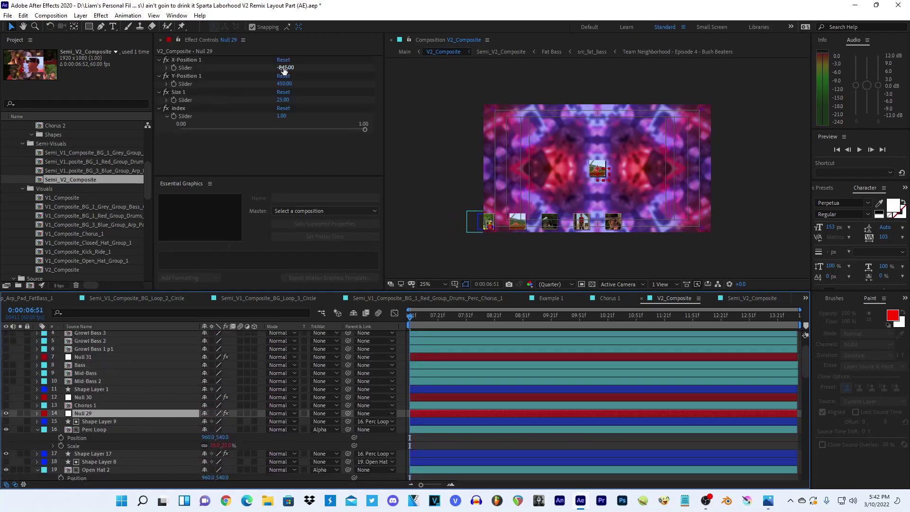
pyautogui.moveTo(283, 68)
pyautogui.mouseDown()
pyautogui.moveTo(315, 69)
pyautogui.moveTo(280, 69)
pyautogui.mouseUp()
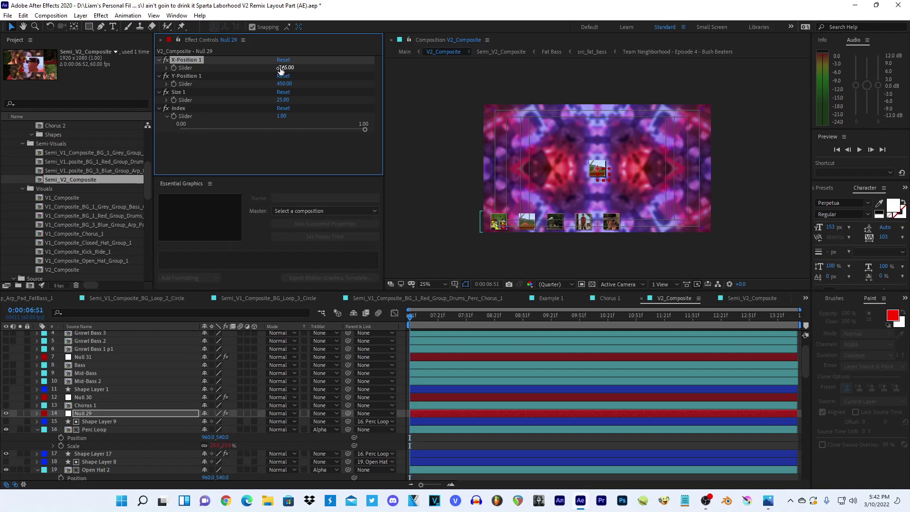
pyautogui.moveTo(284, 100)
pyautogui.mouseDown()
pyautogui.moveTo(290, 107)
pyautogui.moveTo(285, 83)
pyautogui.mouseUp()
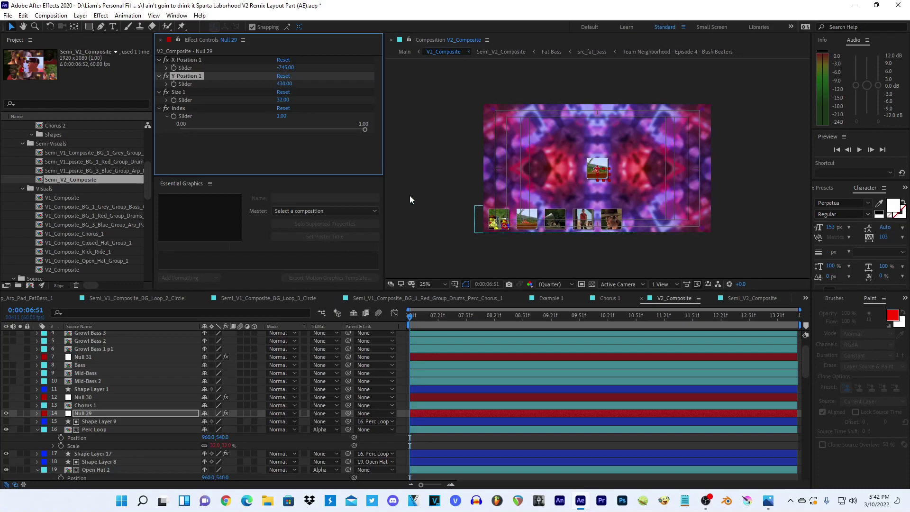
# - Paste the copied Null 29 position expression onto Open Hat with its x negated
pyautogui.scroll(-10, 366, 380)
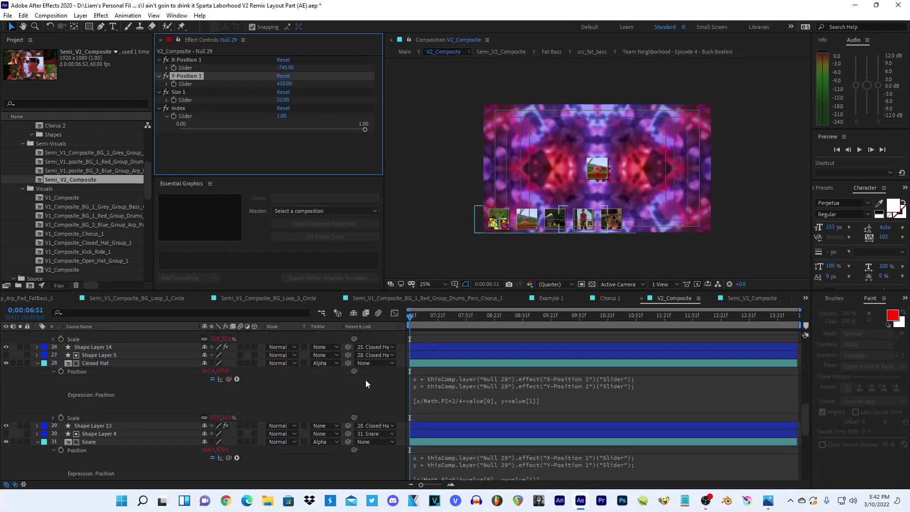
pyautogui.click(468, 388)
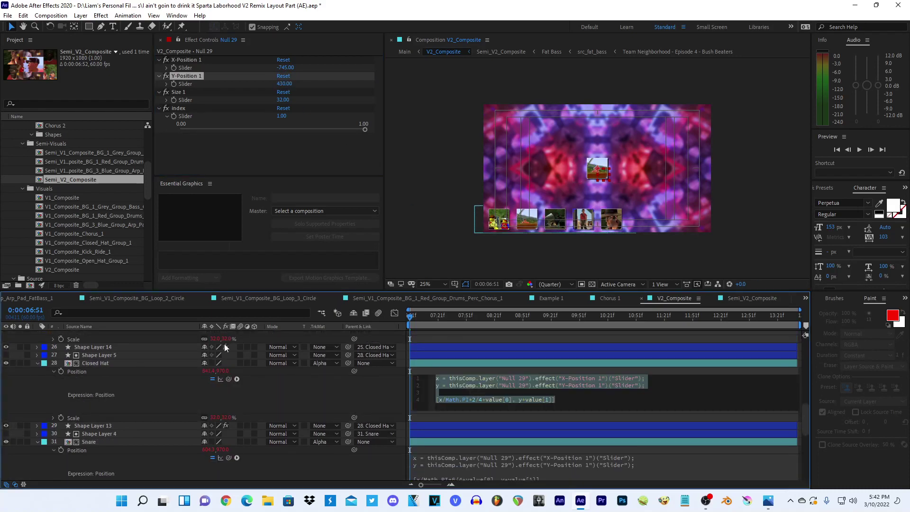
pyautogui.click(136, 392)
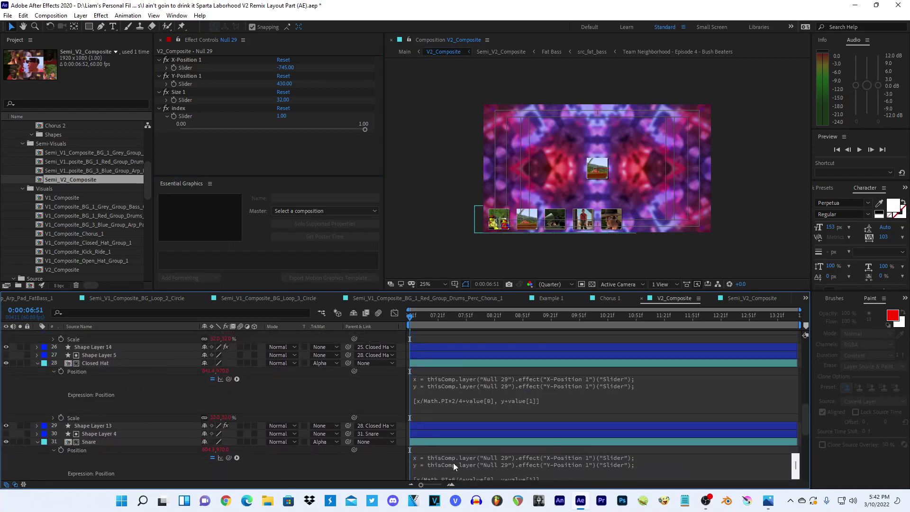
pyautogui.scroll(5, 181, 387)
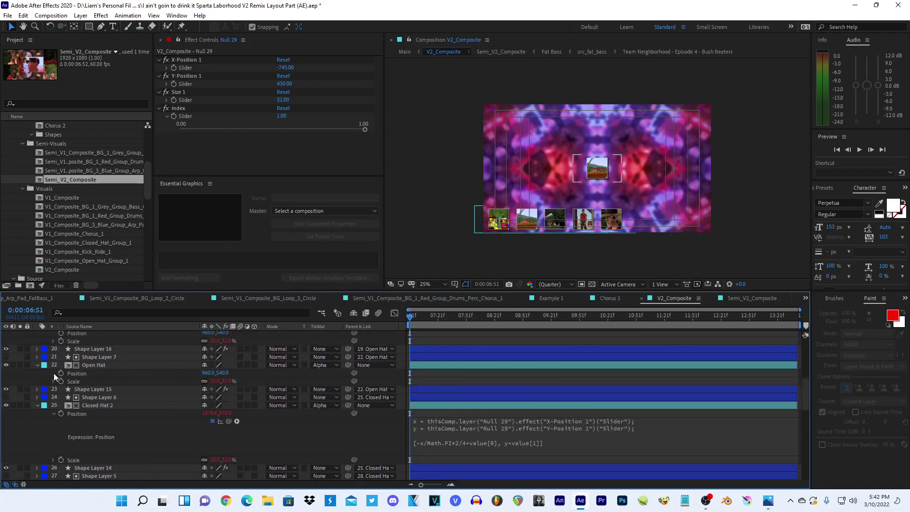
pyautogui.keyDown('alt'); pyautogui.click(60, 373); pyautogui.keyUp('alt')
pyautogui.hotkey('ctrl', 'v')
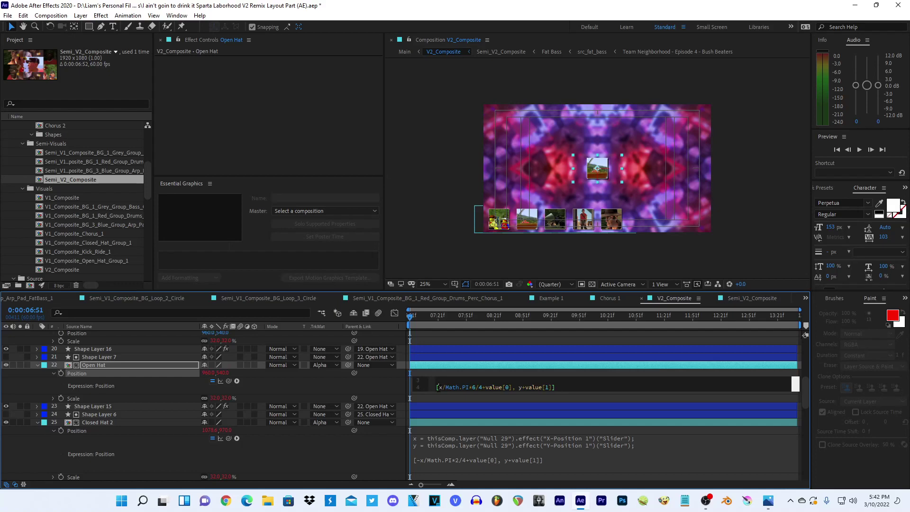
pyautogui.write('-')
pyautogui.click(468, 406)
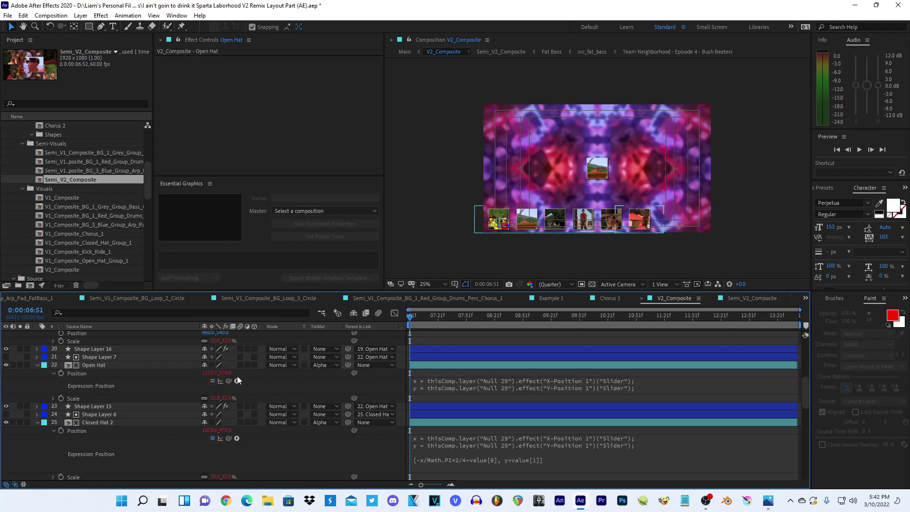
# - Give Open Hat 2 the Ride layer's position expression with x negated
pyautogui.scroll(-5, 468, 406)
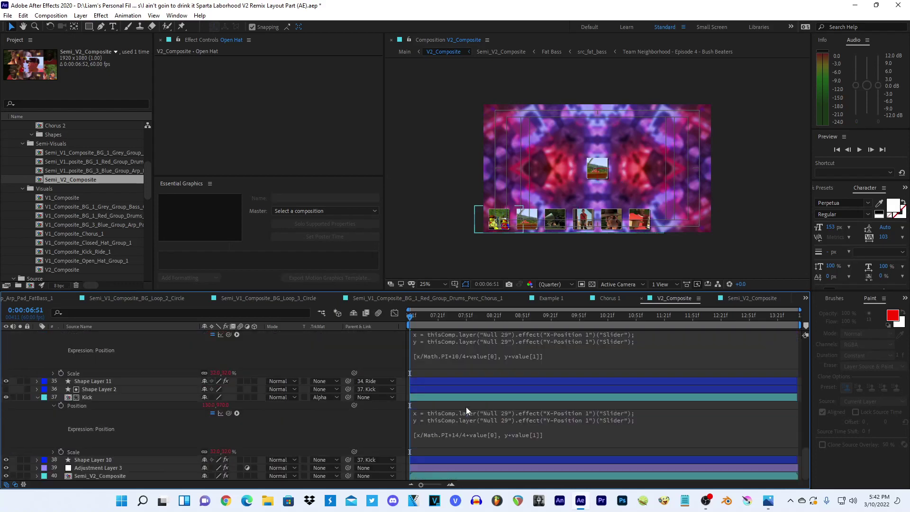
pyautogui.scroll(-2, 467, 406)
pyautogui.click(465, 407)
pyautogui.click(346, 377)
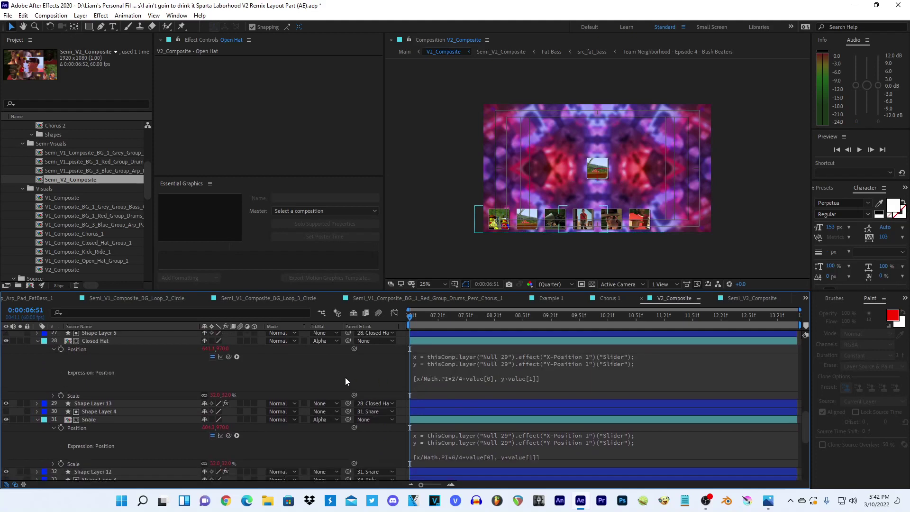
pyautogui.scroll(10, 369, 355)
pyautogui.keyDown('alt'); pyautogui.click(61, 414); pyautogui.keyUp('alt')
pyautogui.hotkey('ctrl', 'v')
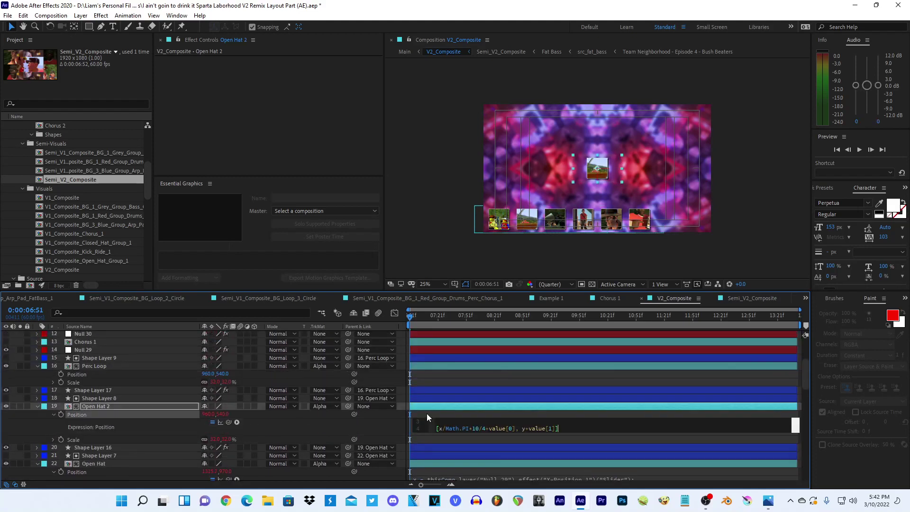
pyautogui.write('-')
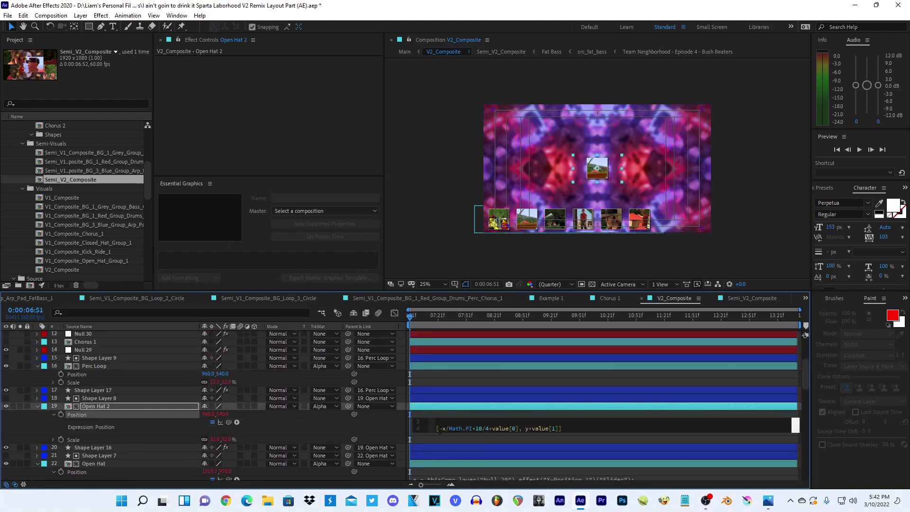
pyautogui.click(379, 428)
# - Paste the Kick expression onto Perc Loop's Position with negated x, then save the project
pyautogui.scroll(-10, 379, 429)
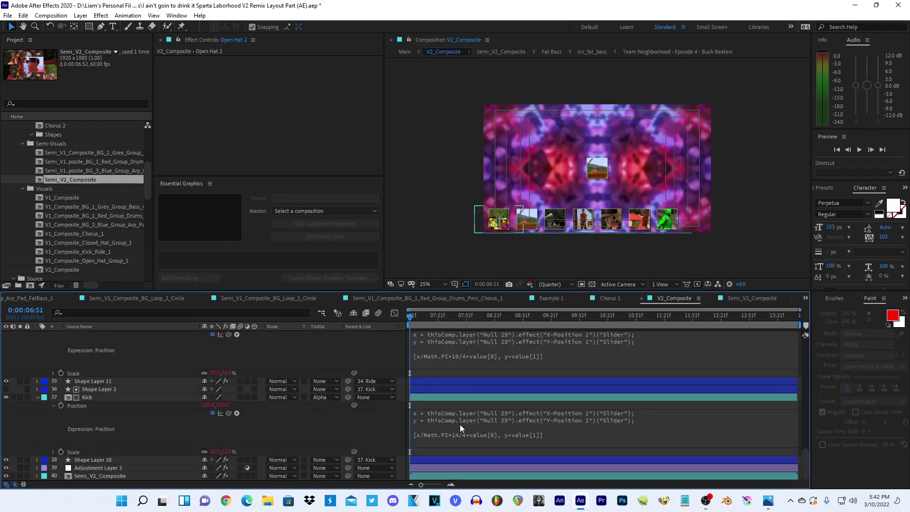
pyautogui.scroll(10, 364, 426)
pyautogui.scroll(2, 363, 425)
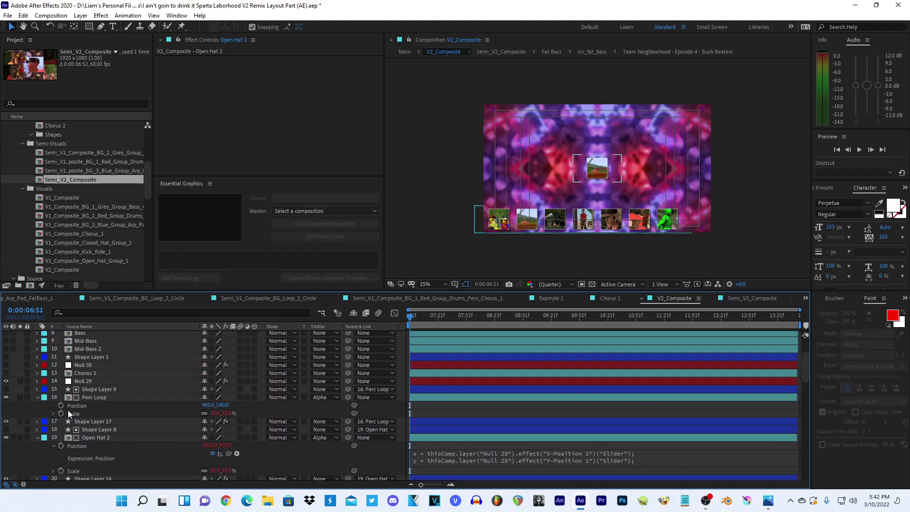
pyautogui.click(64, 406)
pyautogui.hotkey('ctrl', 'v')
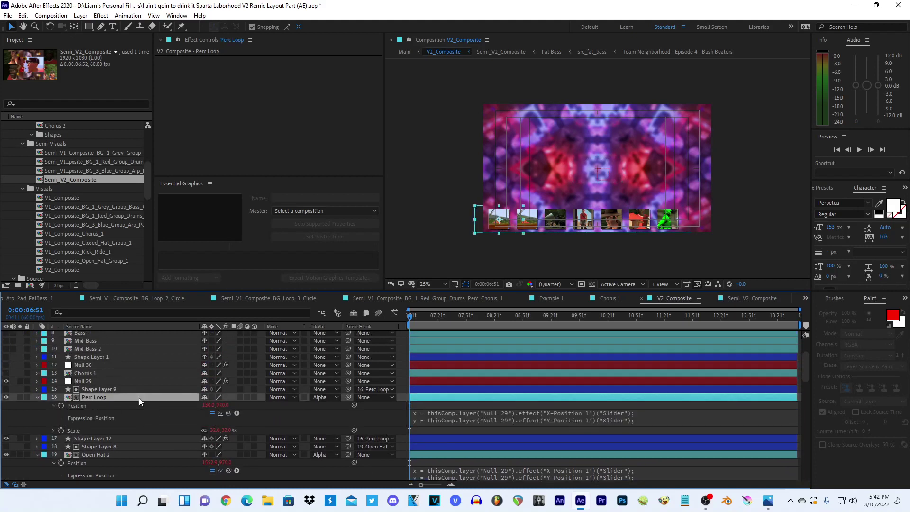
pyautogui.click(459, 420)
pyautogui.hotkey('ctrl', 'v')
pyautogui.write('-')
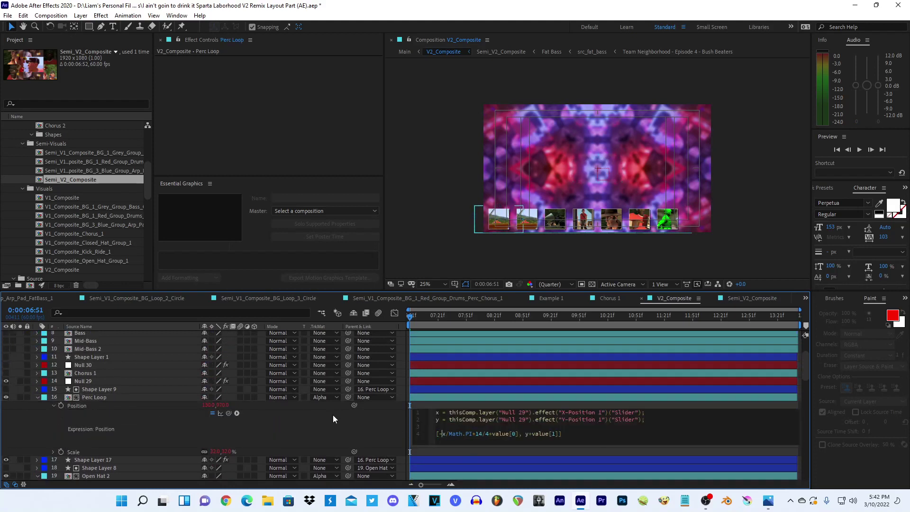
pyautogui.click(333, 414)
pyautogui.click(425, 244)
pyautogui.hotkey('ctrl', 's')
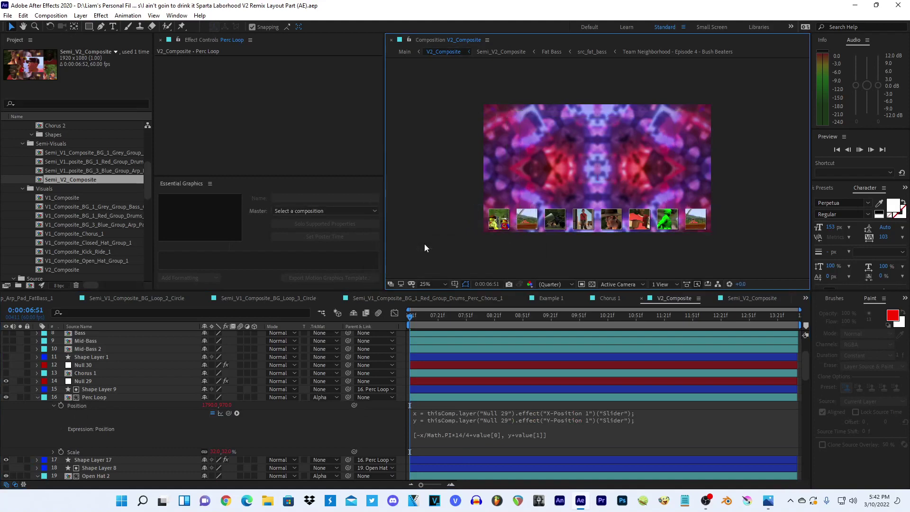
# - Collapse the expanded Perc Loop and Open Hat 2 layer properties
pyautogui.click(36, 398)
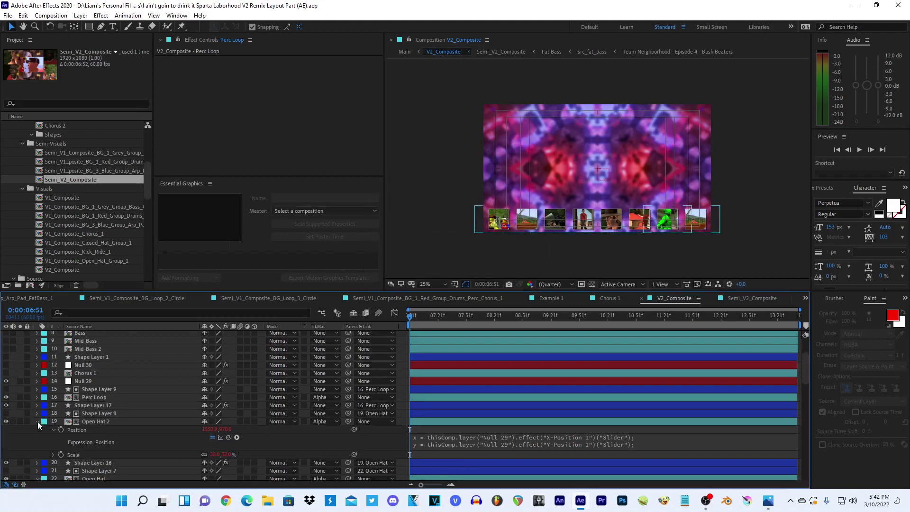
pyautogui.click(37, 422)
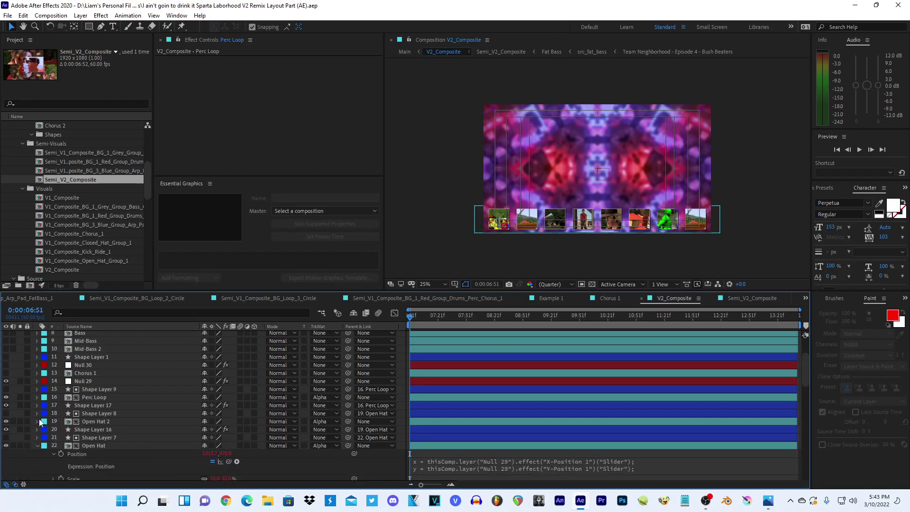
pyautogui.click(37, 422)
pyautogui.click(38, 396)
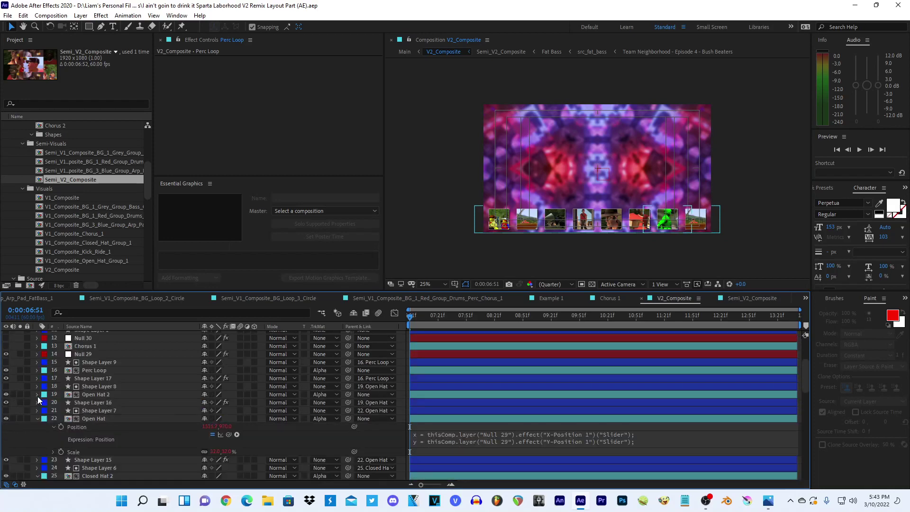
pyautogui.scroll(5, 38, 396)
pyautogui.scroll(-2, 37, 397)
pyautogui.scroll(-4, 36, 397)
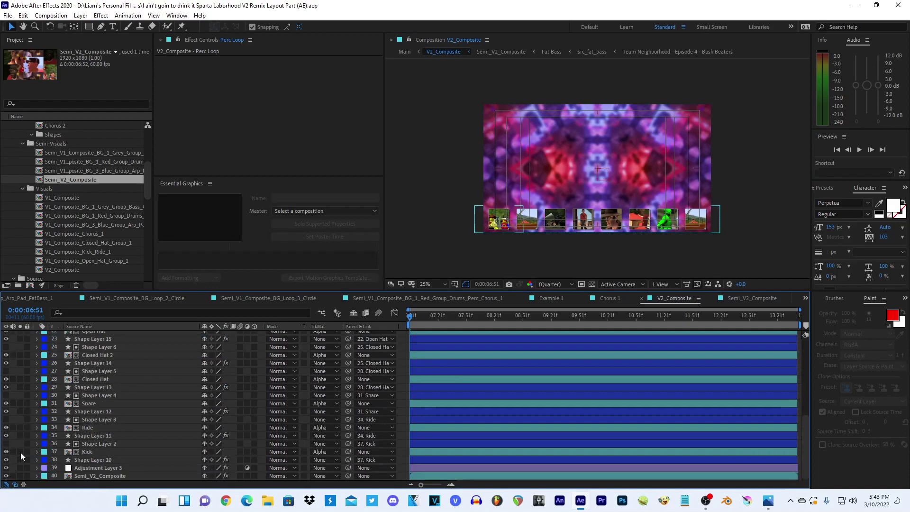
# - Hide Adjustment Layer 3, save, and preview the thumbnail strip over black
pyautogui.click(6, 468)
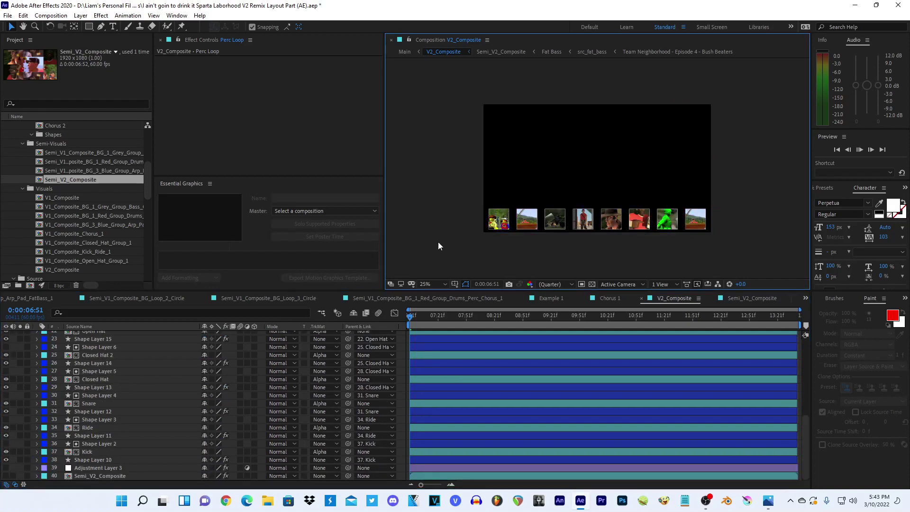
pyautogui.press("'")
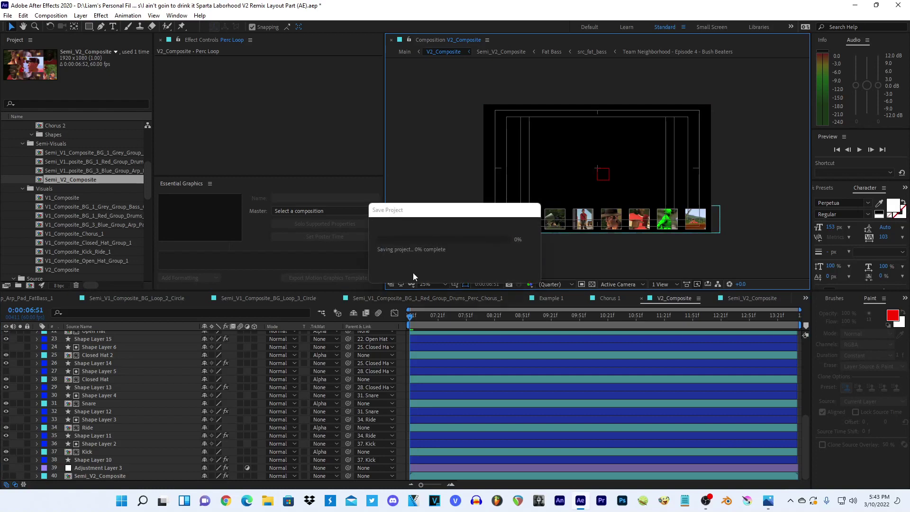
pyautogui.press('space')
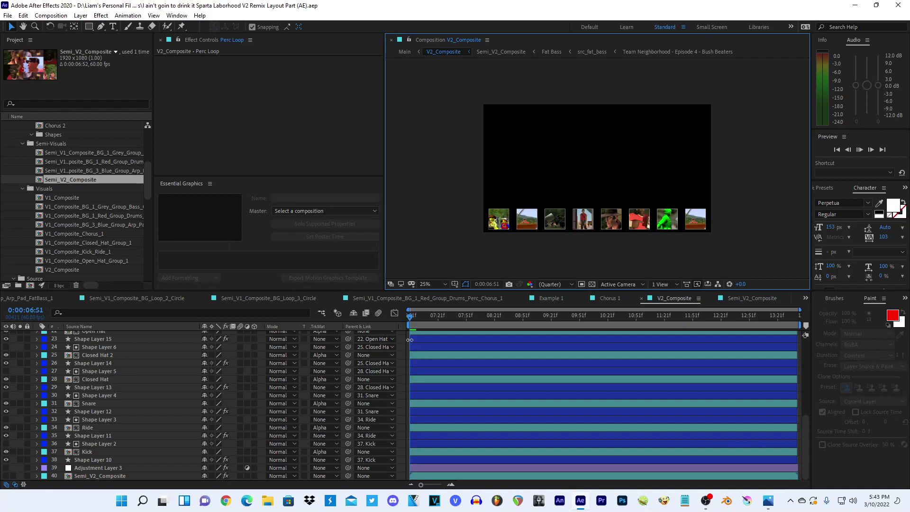
pyautogui.click(415, 317)
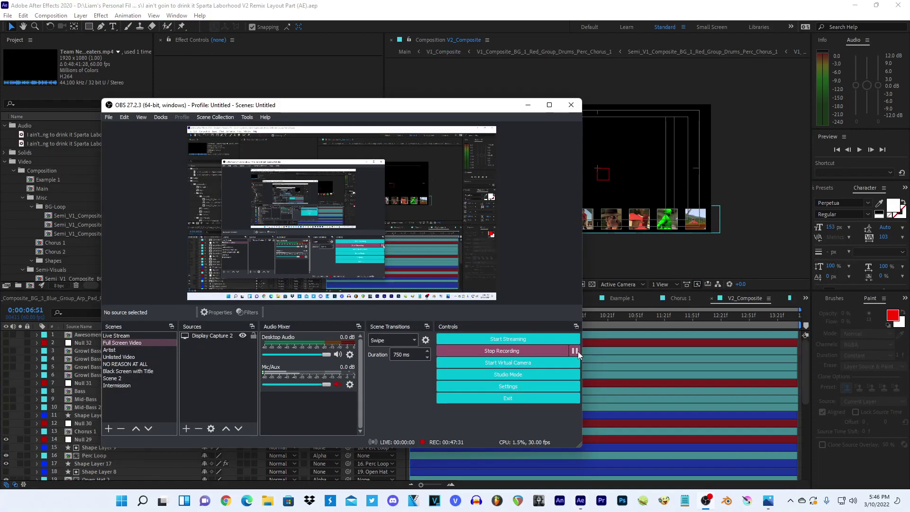
pyautogui.click(775, 230)
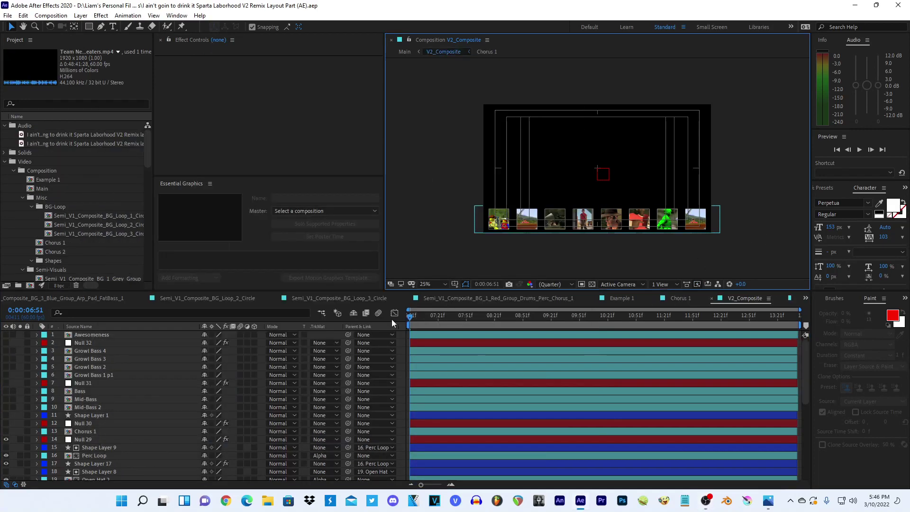
# - Play and stop the V2_Composite preview, then put the playhead back at 0:00:06:51
pyautogui.press('space')
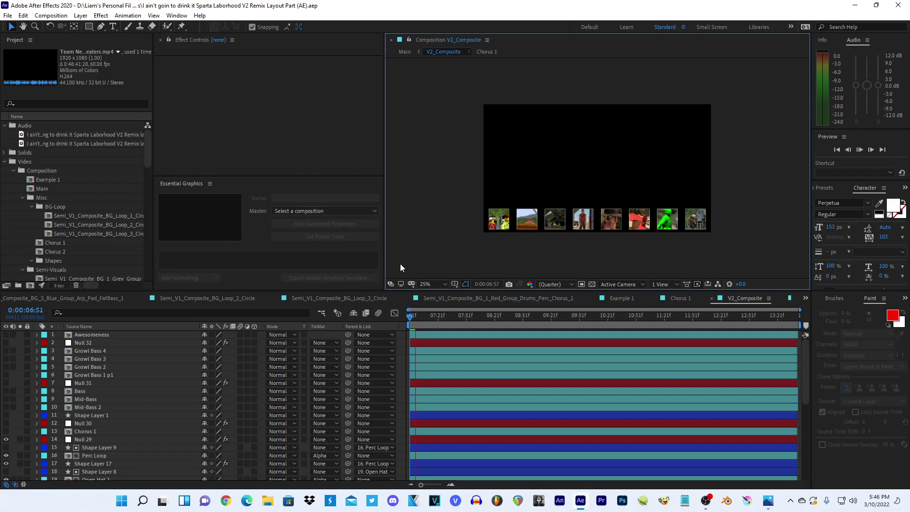
pyautogui.press('space')
pyautogui.click(412, 317)
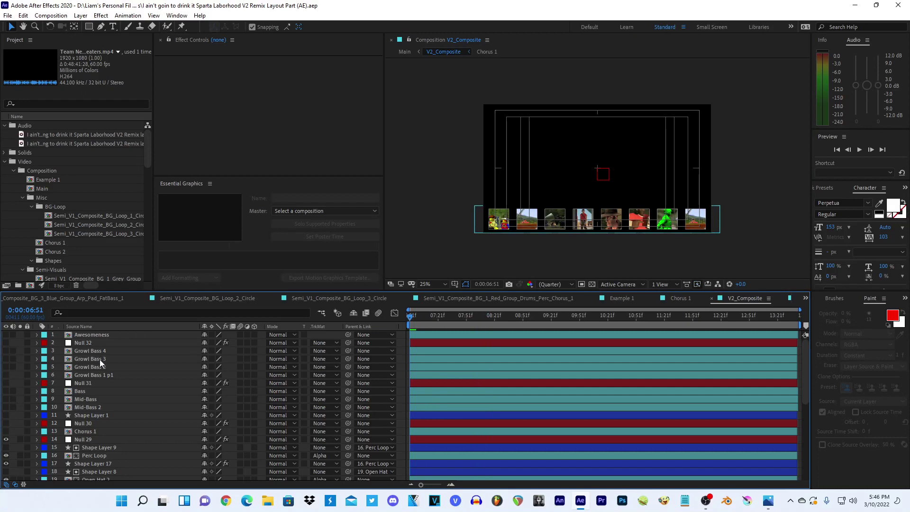
pyautogui.scroll(-3, 100, 361)
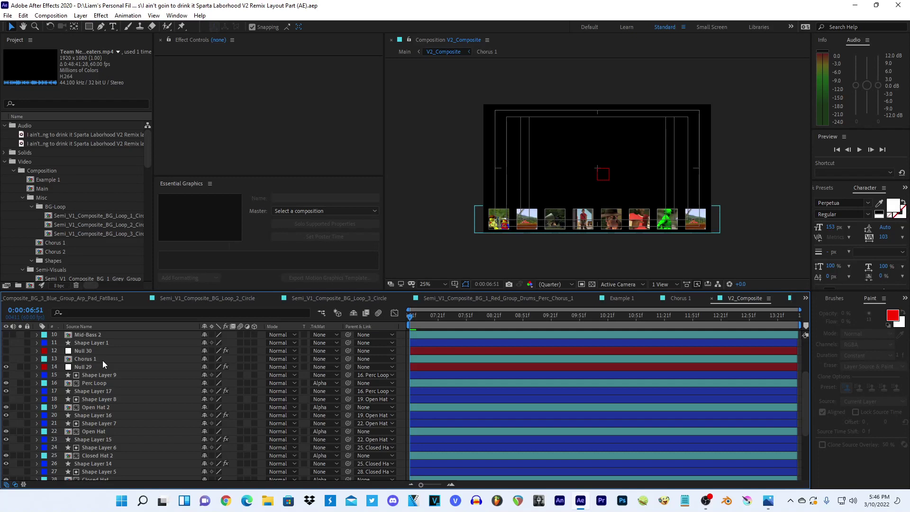
pyautogui.scroll(-5, 101, 359)
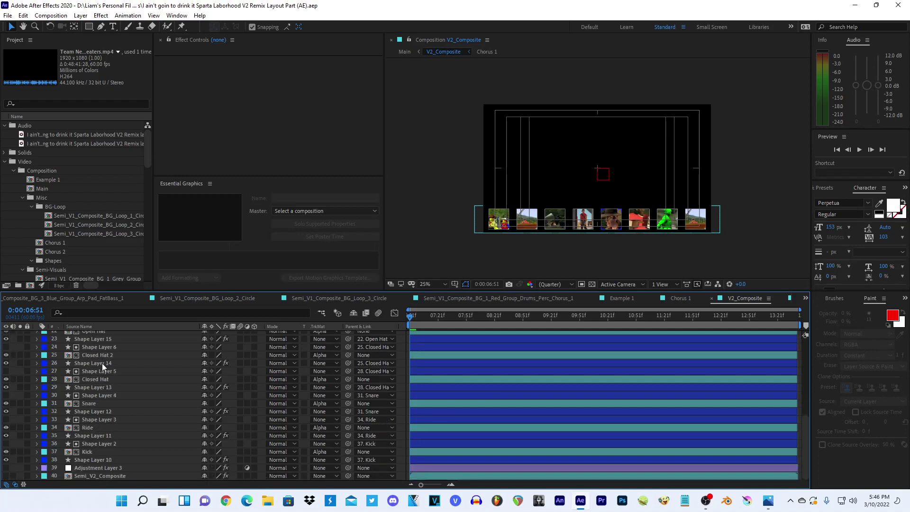
# - Duplicate Null 29's index effect and rename the copy time-index
pyautogui.scroll(6, 95, 452)
pyautogui.click(92, 391)
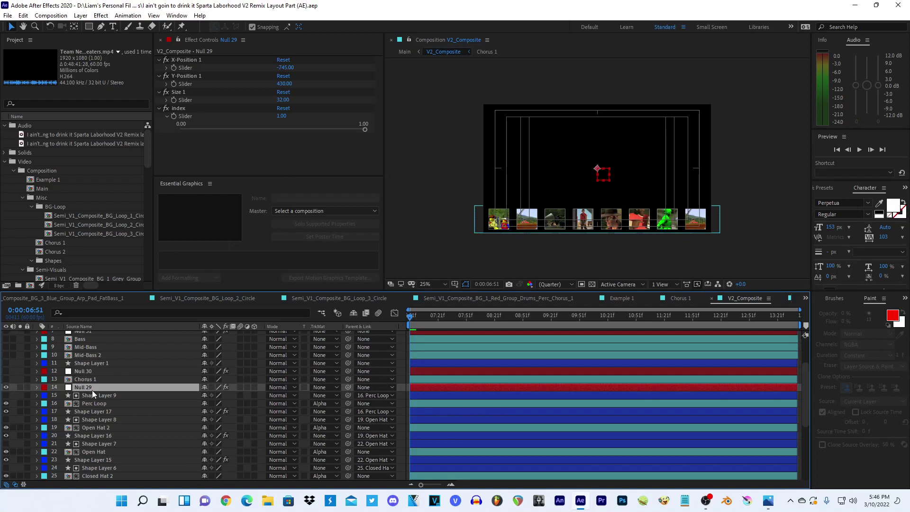
pyautogui.click(186, 109)
pyautogui.hotkey('ctrl', 'f')
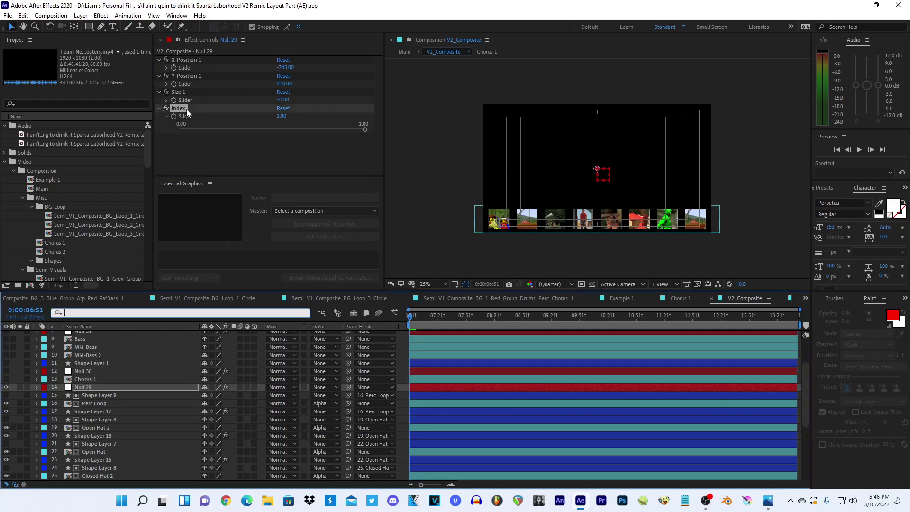
pyautogui.click(187, 109)
pyautogui.hotkey('ctrl', 'd')
pyautogui.press('Return')
pyautogui.write('tim')
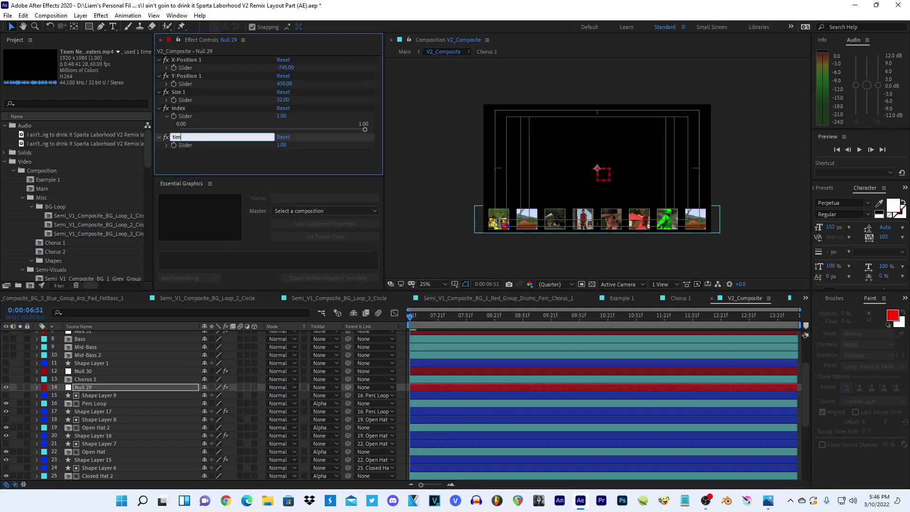
pyautogui.write('e-index')
pyautogui.press('Return')
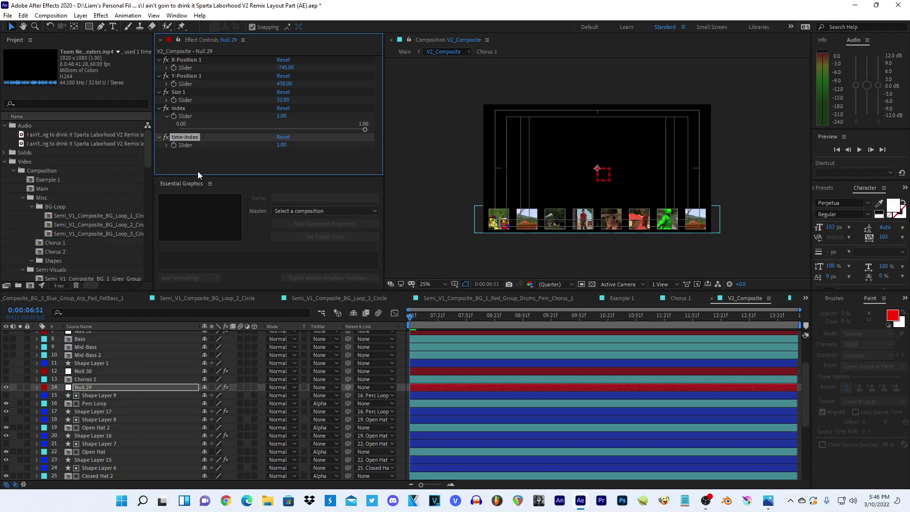
# - Set the time-index slider value to 100, then scrub it down to 0.00
pyautogui.rightClick(177, 145)
pyautogui.click(194, 151)
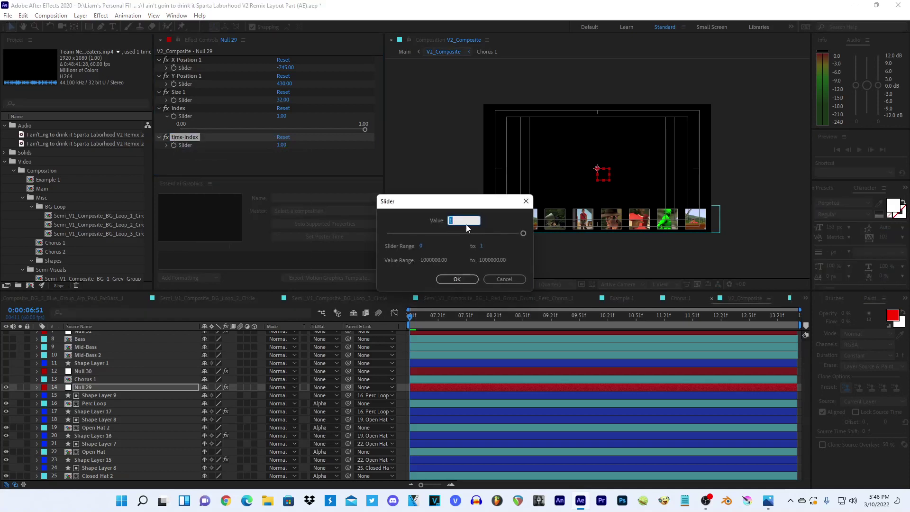
pyautogui.write('100')
pyautogui.press('Return')
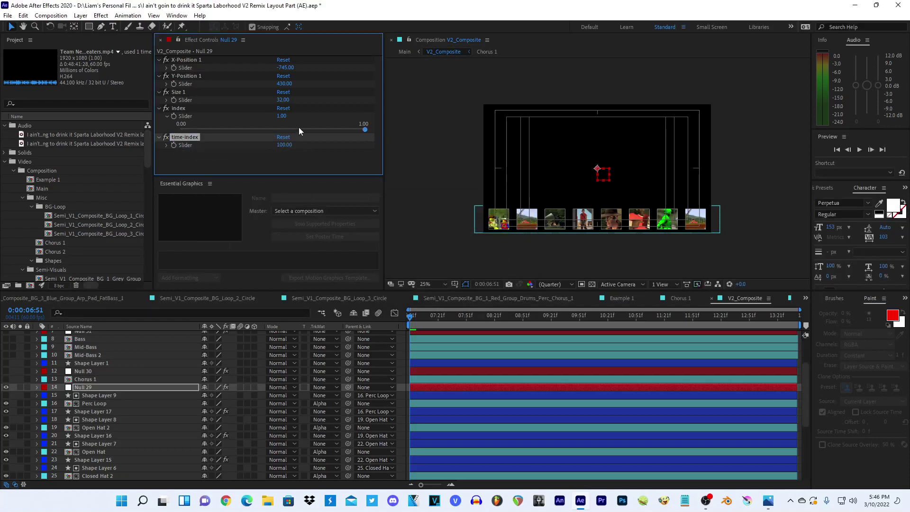
pyautogui.moveTo(290, 145); pyautogui.dragTo(256, 145)
# - Give time-index the expression tempo = 140; z = time*(tempo/60); a = z*Math.PI/50
pyautogui.keyDown('alt'); pyautogui.click(175, 146); pyautogui.keyUp('alt')
pyautogui.write('time')
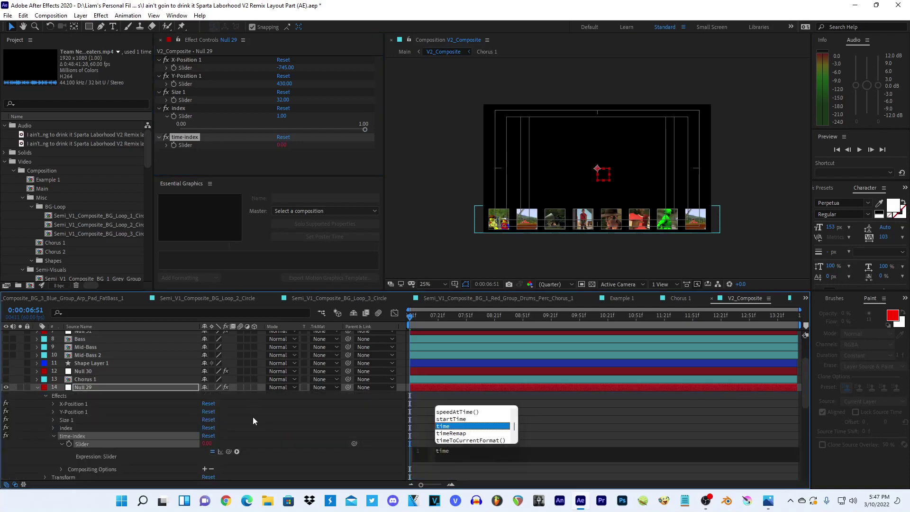
pyautogui.click(240, 434)
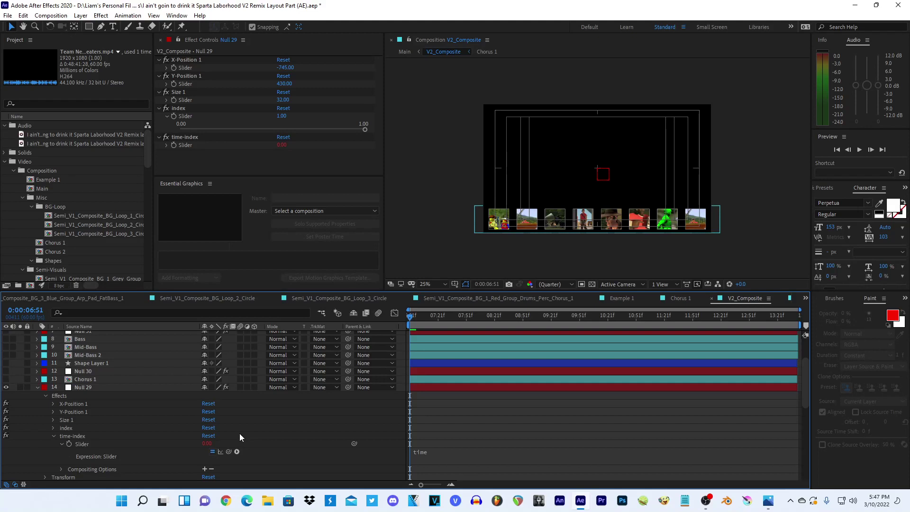
pyautogui.click(432, 460)
pyautogui.write('te')
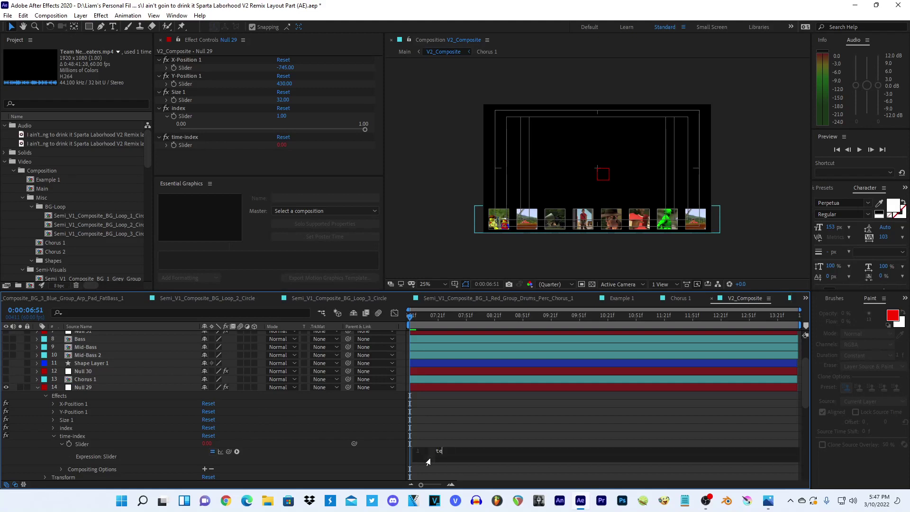
pyautogui.write('mpo =')
pyautogui.write(' 140; ')
pyautogui.write('z = ')
pyautogui.write('time*')
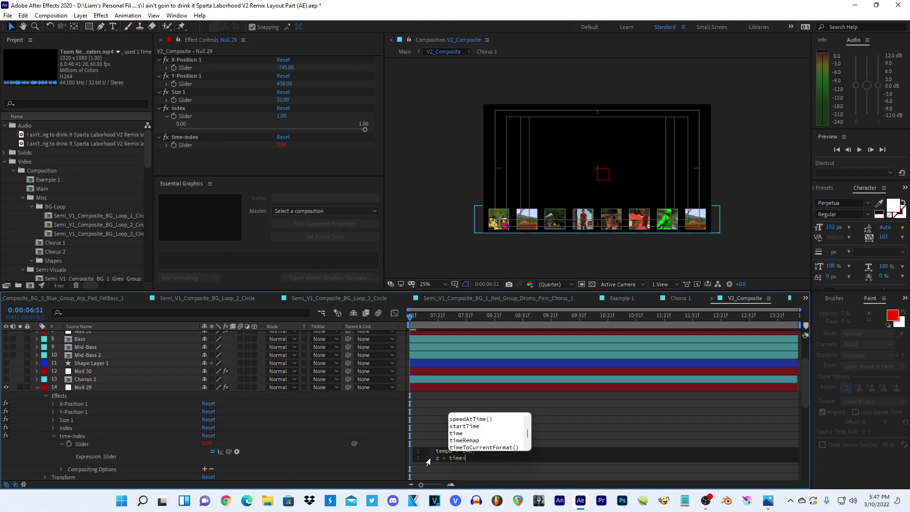
pyautogui.write(')')
pyautogui.press('Left')
pyautogui.write('(')
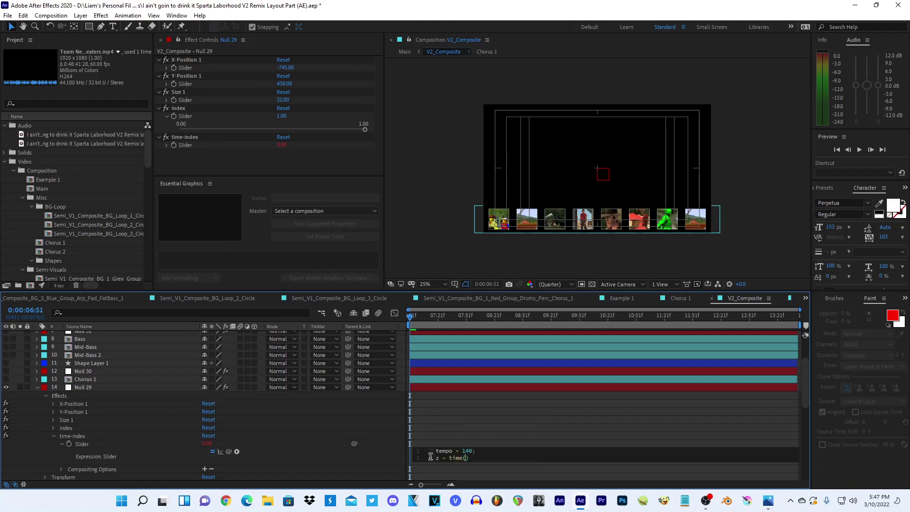
pyautogui.write('tempo')
pyautogui.write('/60')
pyautogui.write('*')
pyautogui.write(';')
pyautogui.press('Return')
pyautogui.write('a = ')
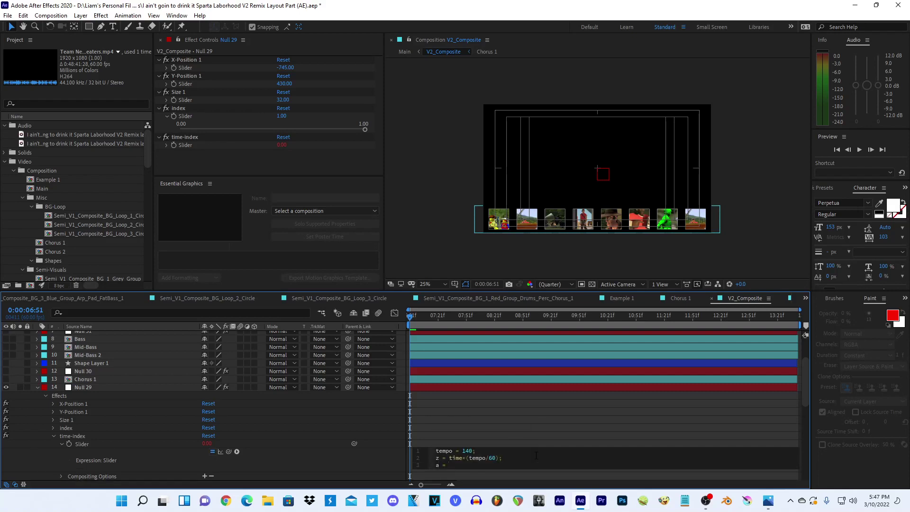
pyautogui.write('z*Math')
pyautogui.write('.PI/5')
pyautogui.write('0;')
pyautogui.click(512, 434)
# - Change the expression's divisor from 50 to 12.5 and check it at the composition end
pyautogui.moveTo(424, 312); pyautogui.dragTo(853, 310)
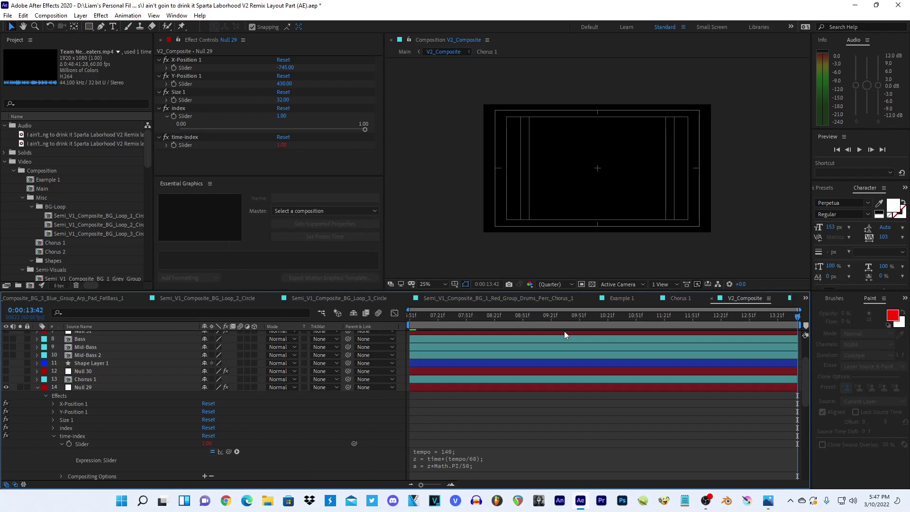
pyautogui.click(495, 467)
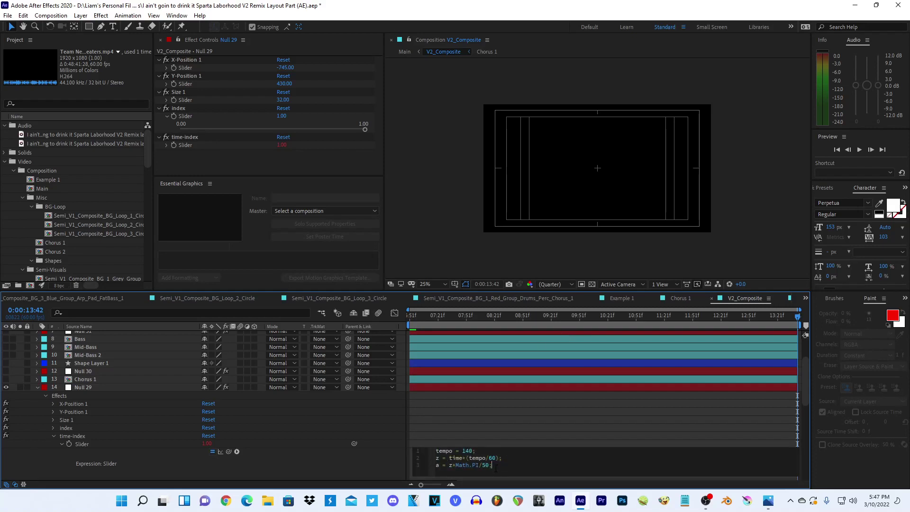
pyautogui.doubleClick(486, 465)
pyautogui.press('BackSpace')
pyautogui.write('12.5')
pyautogui.click(479, 431)
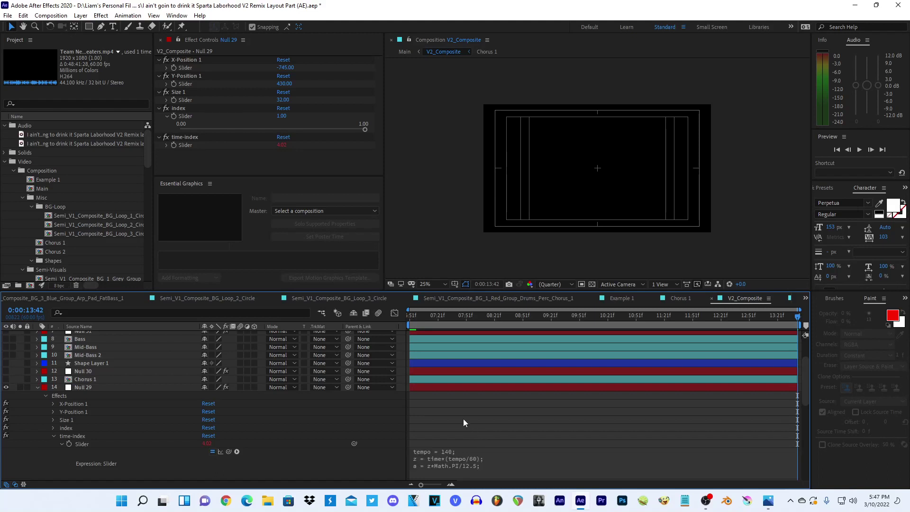
pyautogui.scroll(-1, 496, 422)
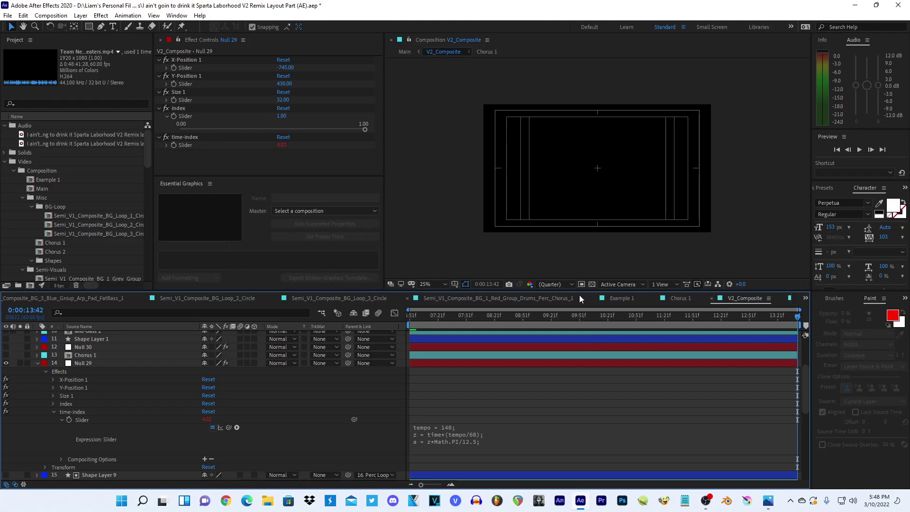
# - Return to 0:00:06:51 and reveal the Kick layer's Position expression
pyautogui.press('Home')
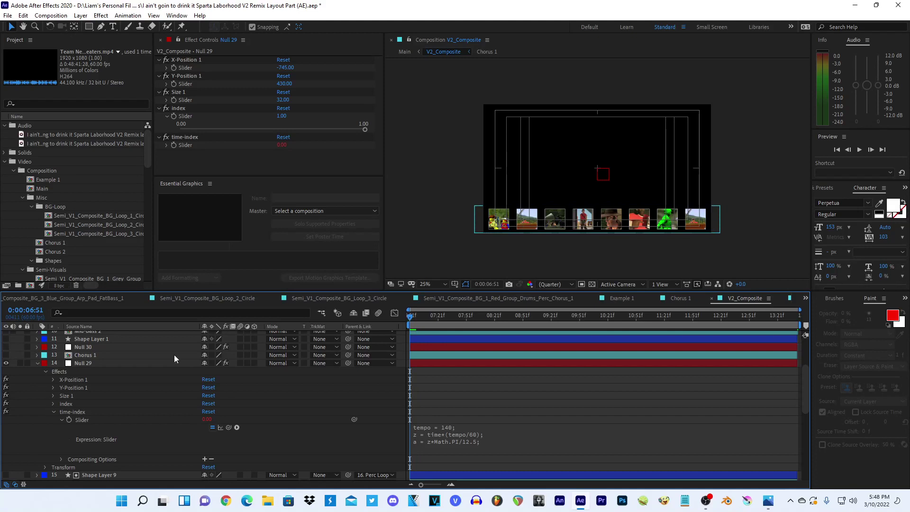
pyautogui.scroll(-2, 128, 399)
pyautogui.scroll(-3, 309, 389)
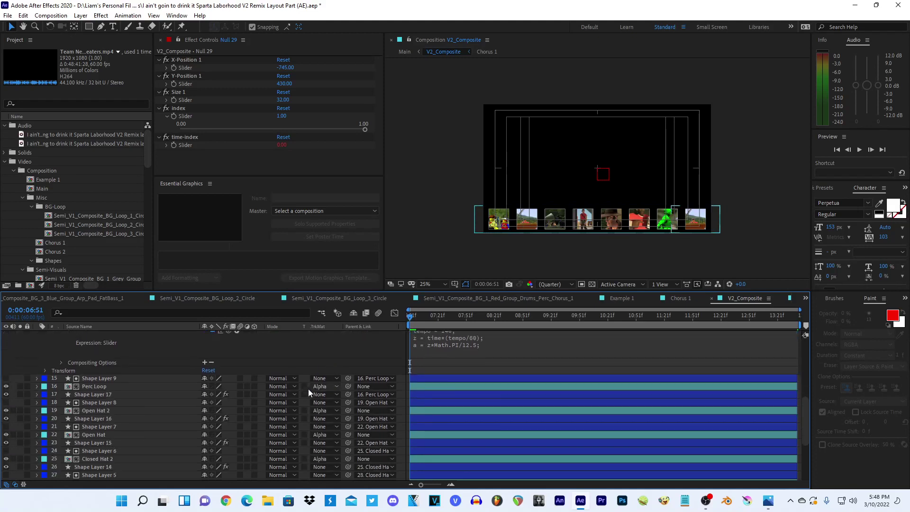
pyautogui.scroll(-3, 274, 391)
pyautogui.click(107, 459)
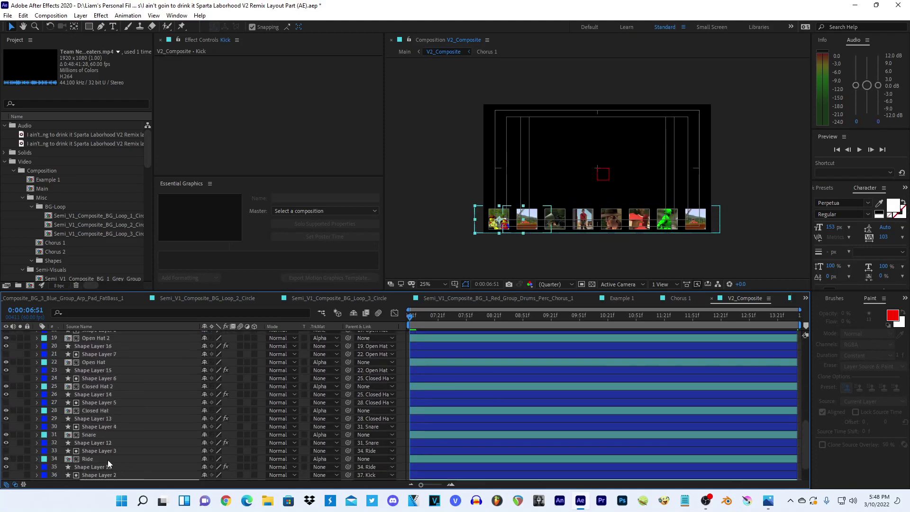
pyautogui.scroll(-1, 107, 460)
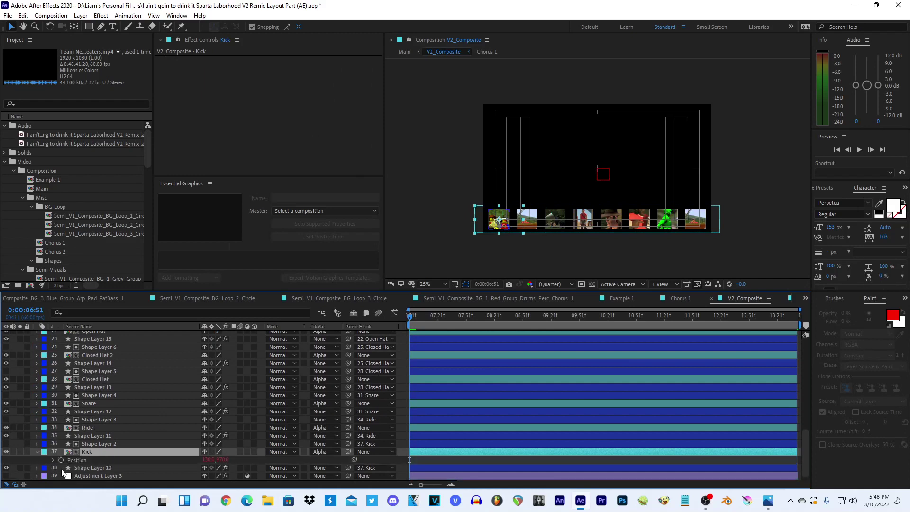
pyautogui.press('e')
pyautogui.press('e')
# - Read Kick's Null 29 expression, collapse the layer, and bring up the storyboard in Photos
pyautogui.click(422, 451)
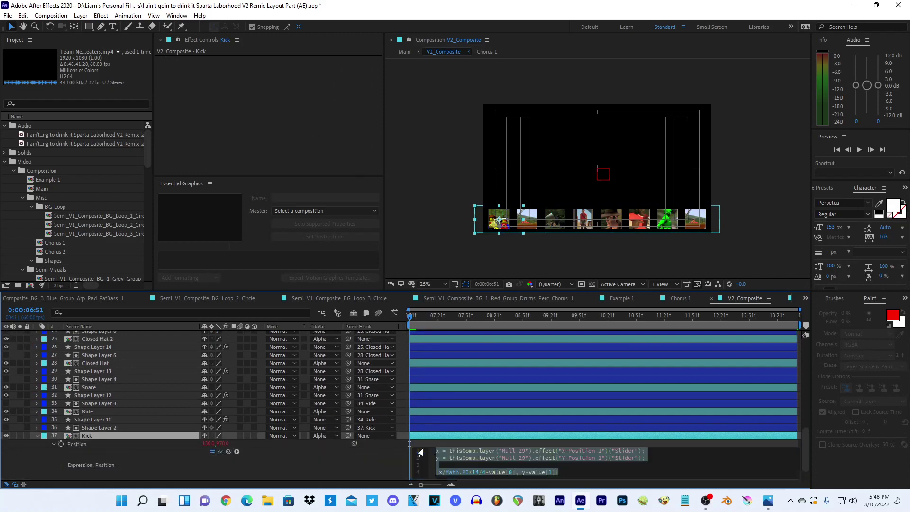
pyautogui.click(317, 456)
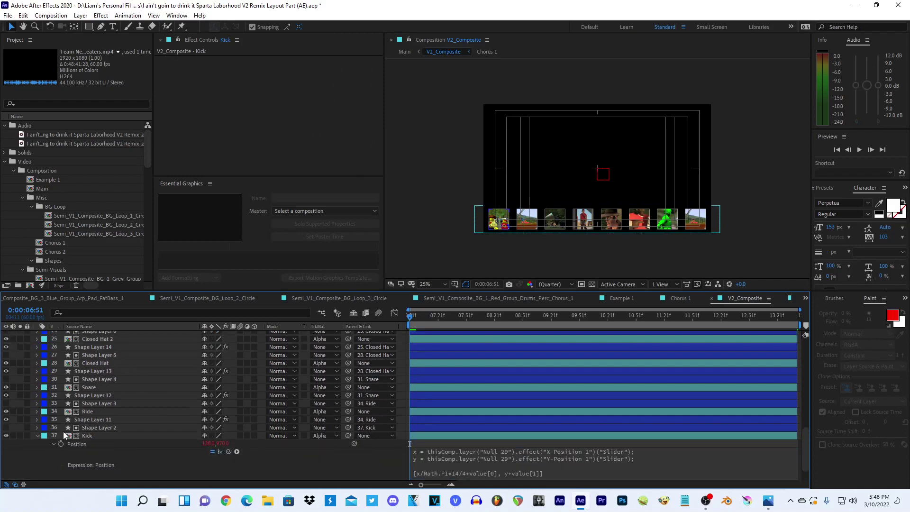
pyautogui.click(37, 436)
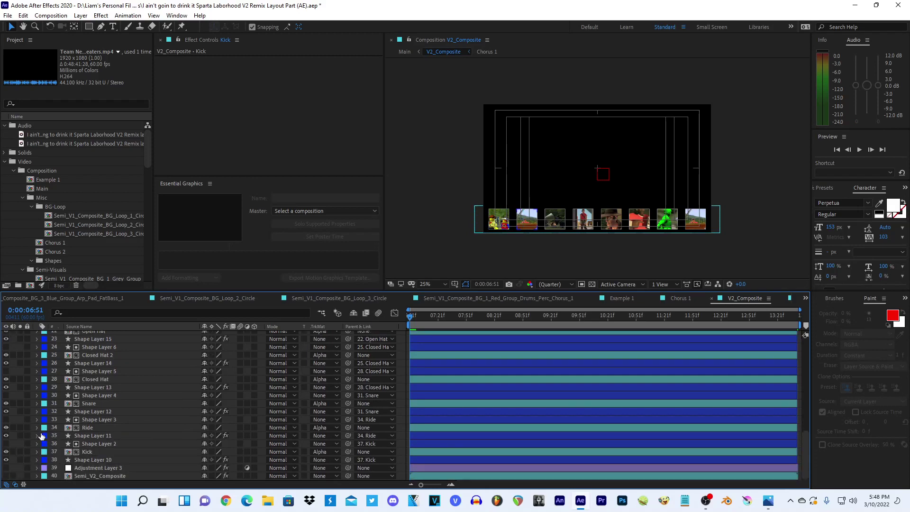
pyautogui.click(769, 501)
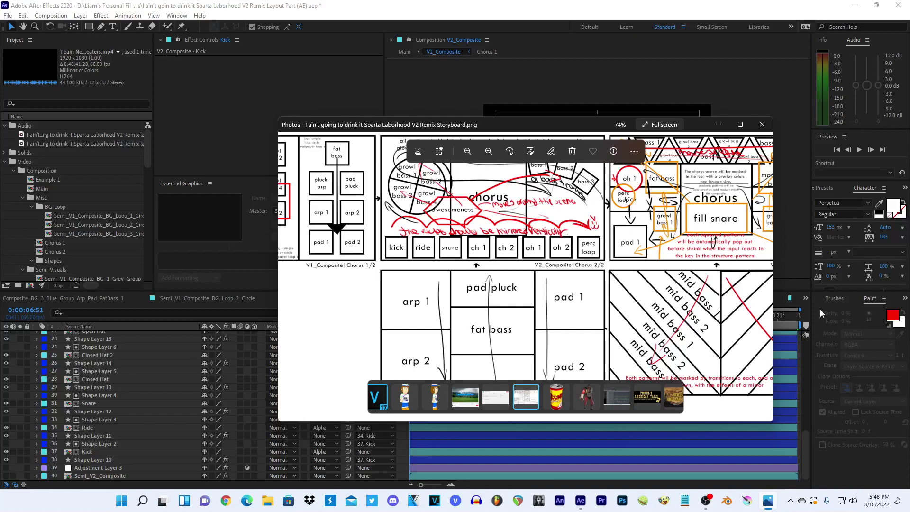
# - Switch from the Photos storyboard back to the After Effects timeline
pyautogui.click(639, 5)
pyautogui.scroll(3, 224, 357)
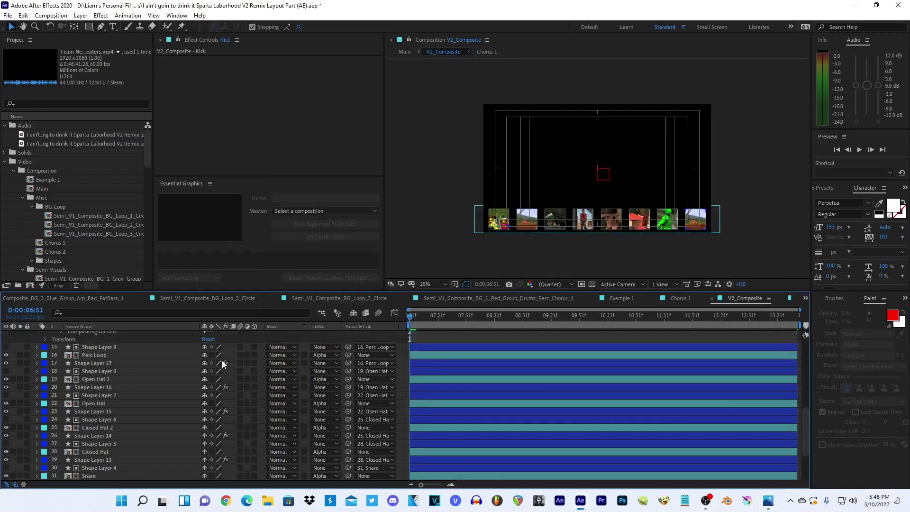
pyautogui.hotkey('alt', 'Tab')
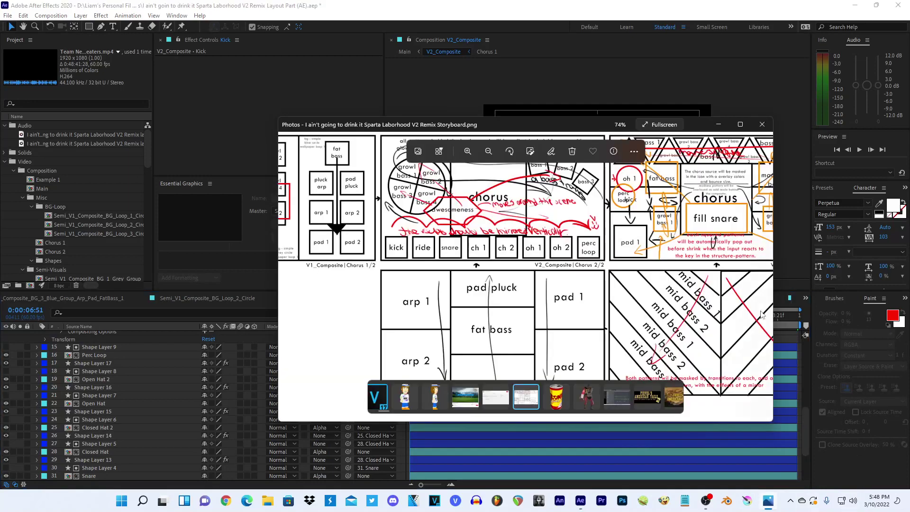
pyautogui.click(505, 4)
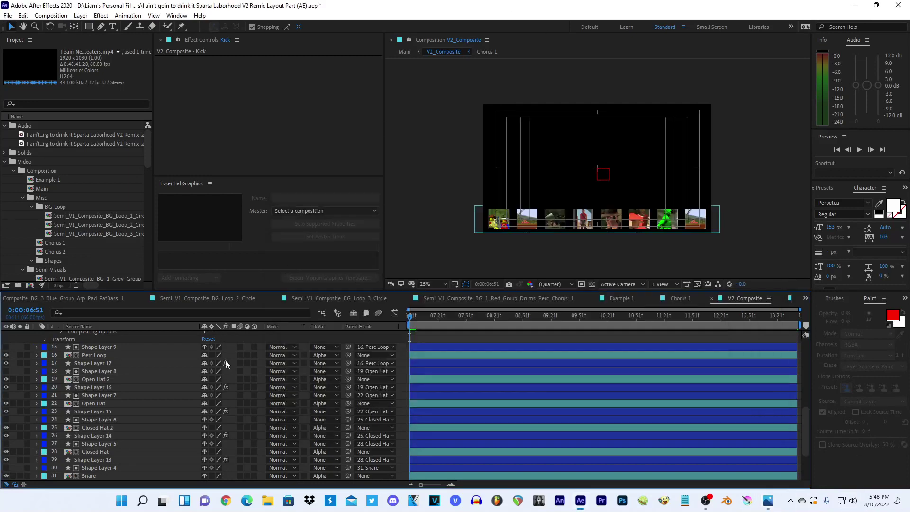
pyautogui.scroll(2, 178, 419)
pyautogui.scroll(2, 151, 387)
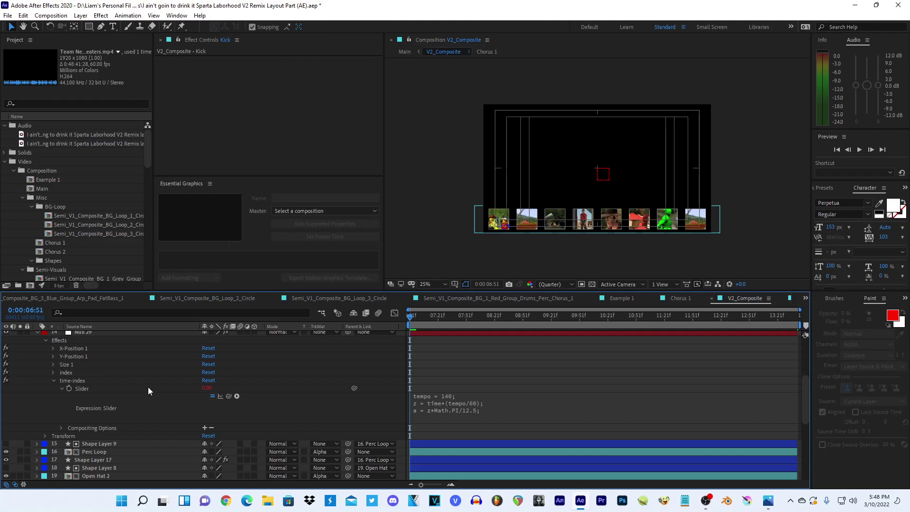
# - Scroll to Null 29 and select its time-index effect to show its sliders in Effect Controls
pyautogui.scroll(-1, 148, 387)
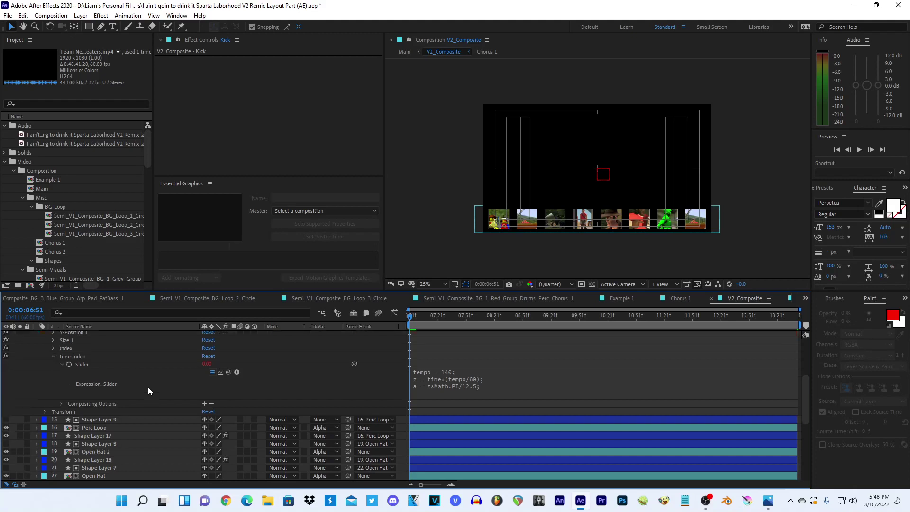
pyautogui.scroll(1, 146, 387)
pyautogui.scroll(-7, 503, 401)
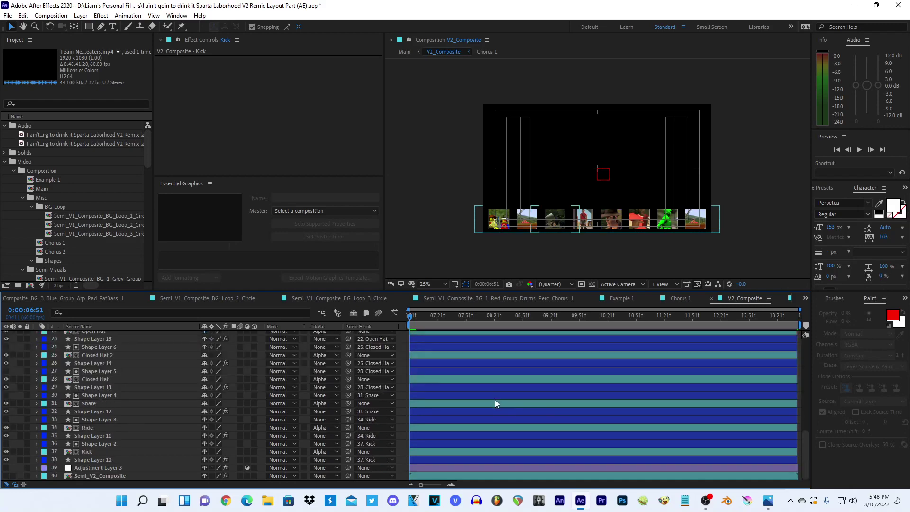
pyautogui.scroll(-1, 37, 450)
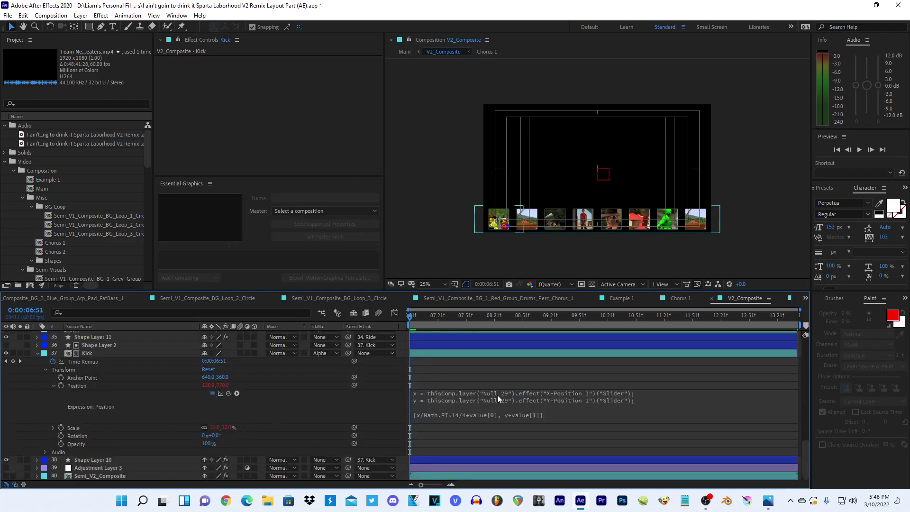
pyautogui.click(497, 395)
pyautogui.click(280, 397)
pyautogui.scroll(10, 280, 397)
pyautogui.scroll(-1, 278, 402)
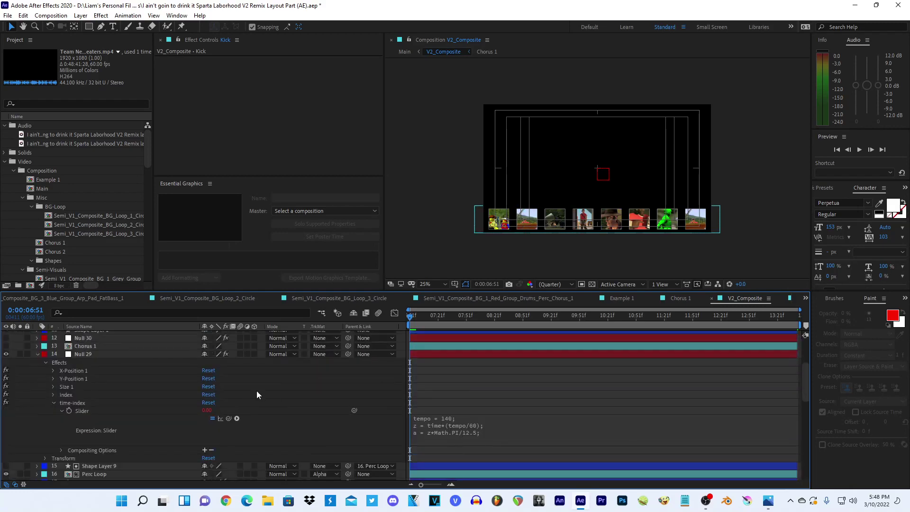
pyautogui.click(71, 401)
# - Duplicate the time-index slider and rename the copy index-lfo-1
pyautogui.click(183, 143)
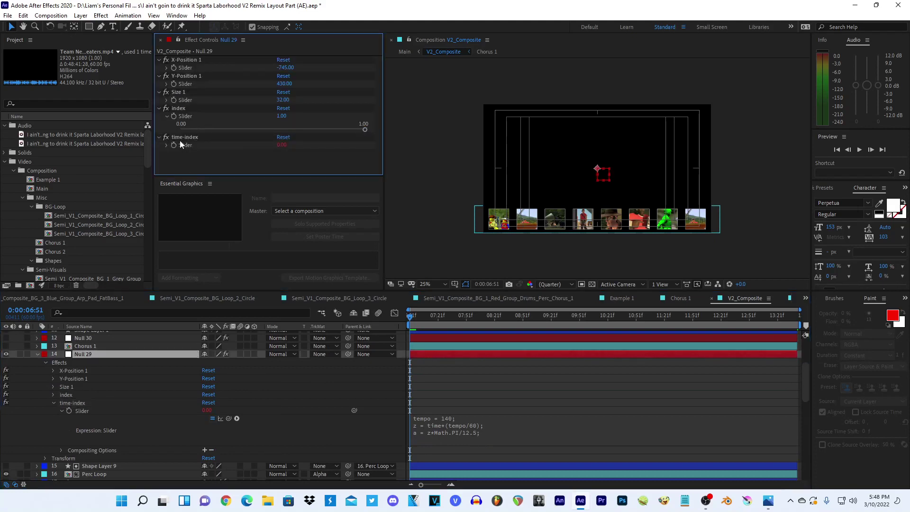
pyautogui.click(180, 137)
pyautogui.hotkey('ctrl', 'd')
pyautogui.press('Return')
pyautogui.write('inde')
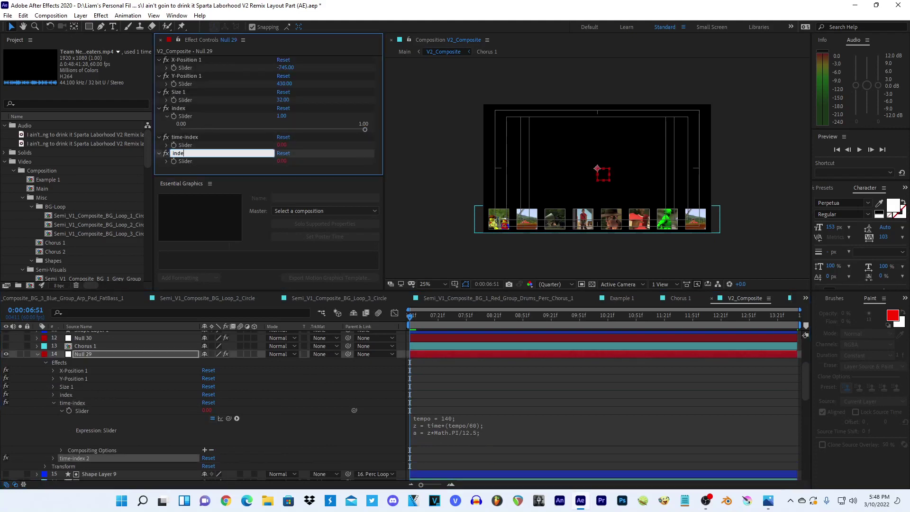
pyautogui.write('x-lfo-1')
pyautogui.press('Return')
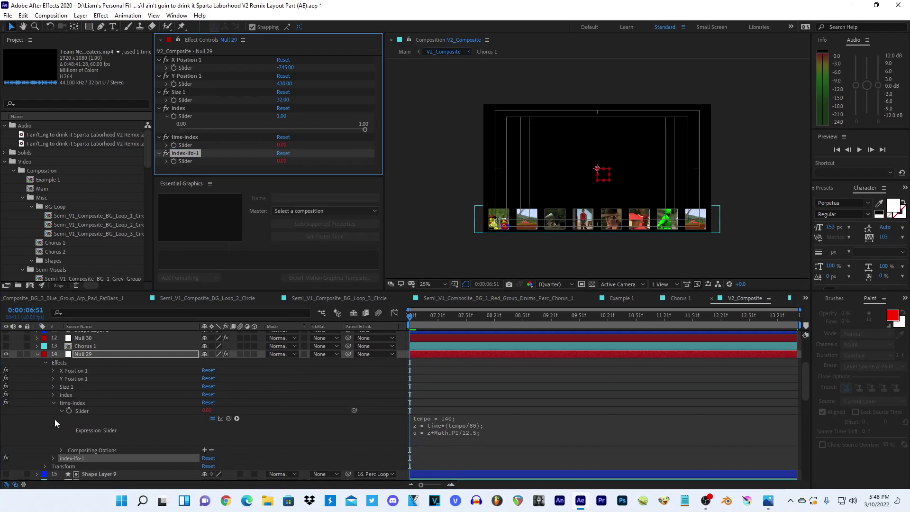
# - Add an expression to the index-lfo-1 Slider and pick-whip it to time-index
pyautogui.click(53, 458)
pyautogui.scroll(-2, 64, 449)
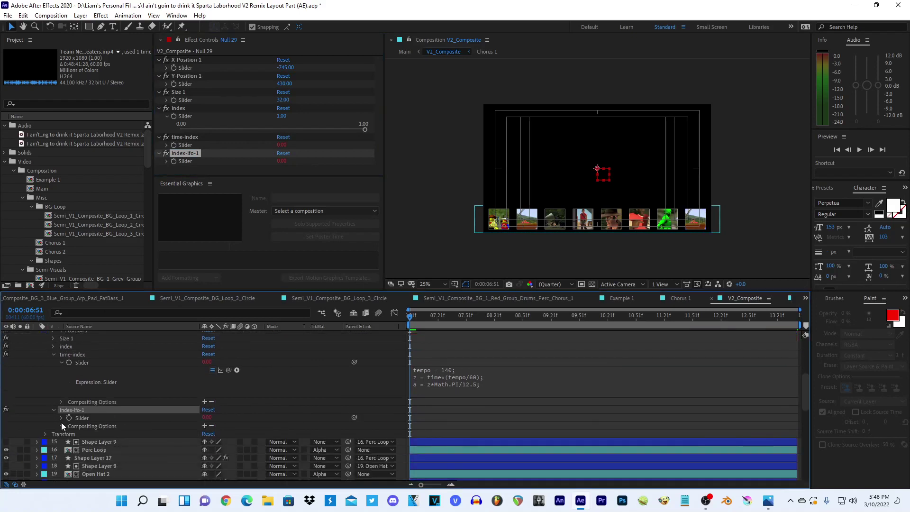
pyautogui.click(61, 425)
pyautogui.keyDown('alt'); pyautogui.click(67, 417); pyautogui.keyUp('alt')
pyautogui.write('tempo = 140;')
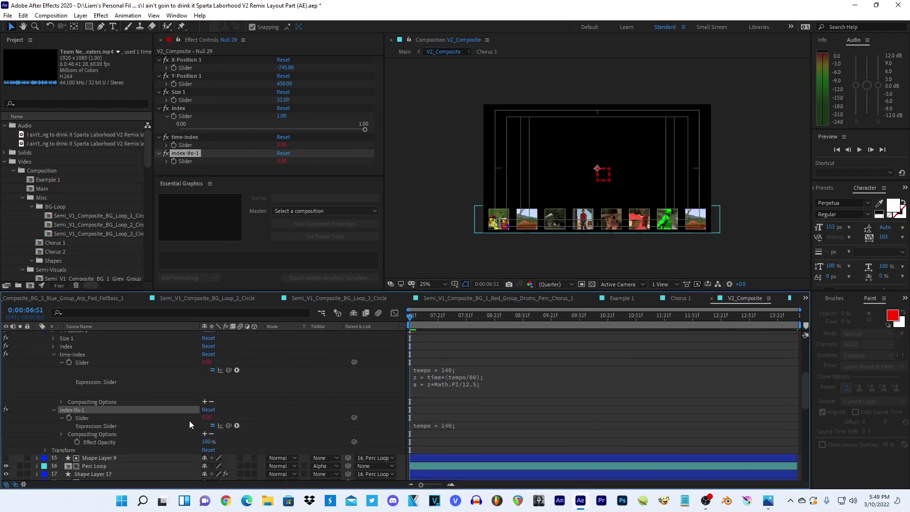
pyautogui.click(431, 426)
pyautogui.click(430, 423)
pyautogui.press('BackSpace')
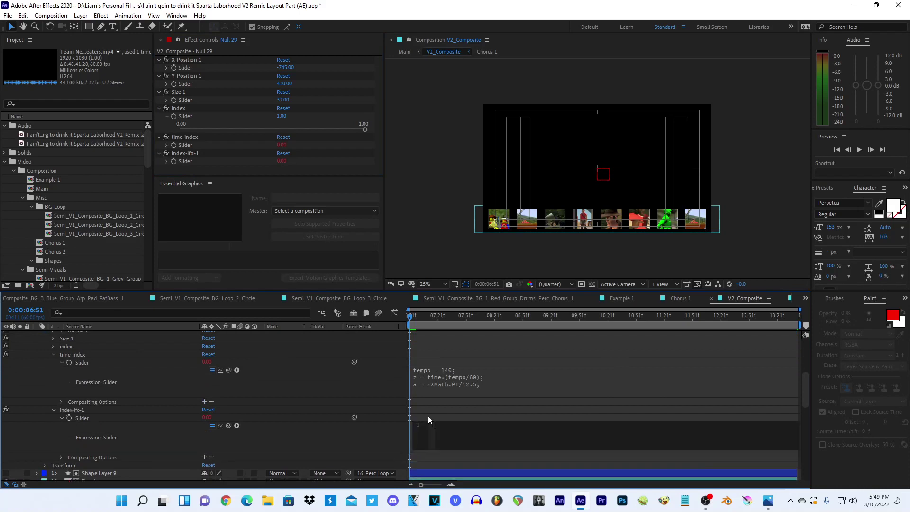
pyautogui.moveTo(354, 418); pyautogui.dragTo(82, 363)
# - Write the expression as a = time-index; v = Math.sin(a);
pyautogui.write('a = effect("time-index")("Slider')
pyautogui.write(';')
pyautogui.press('Return')
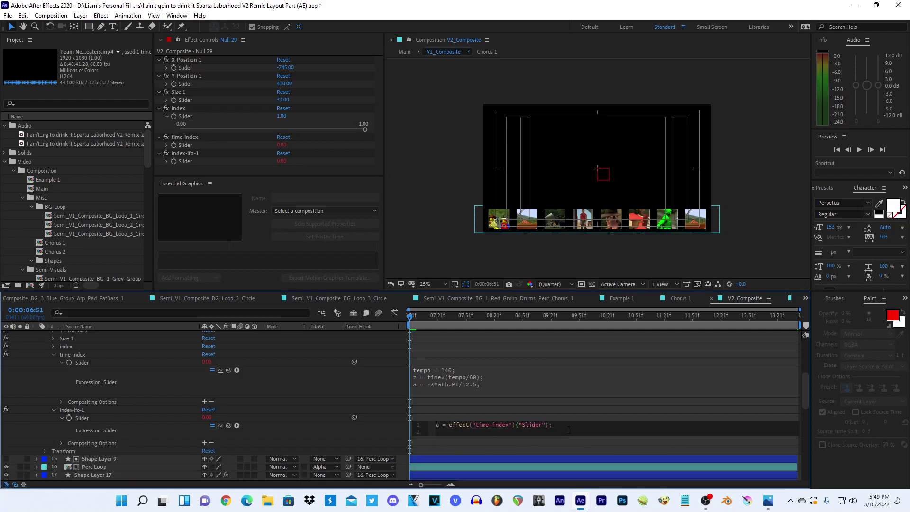
pyautogui.write('v = ')
pyautogui.write('a*m')
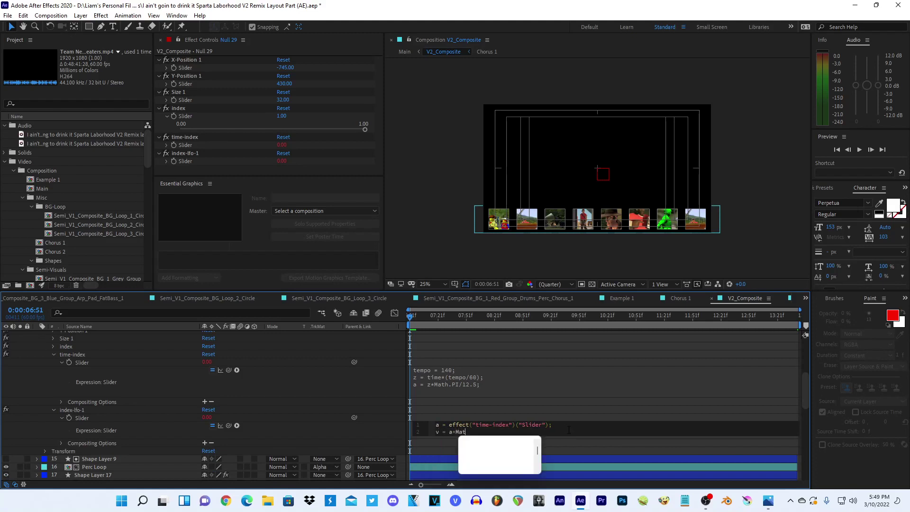
pyautogui.press('Return')
pyautogui.write('.')
pyautogui.press('BackSpace')
pyautogui.press('BackSpace')
pyautogui.press('BackSpace')
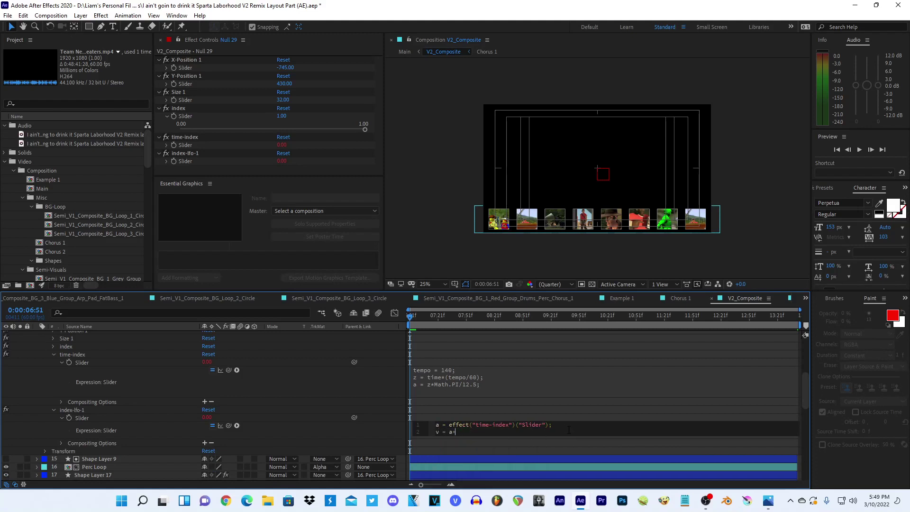
pyautogui.press('BackSpace')
pyautogui.press('BackSpace')
pyautogui.write('Math.sin')
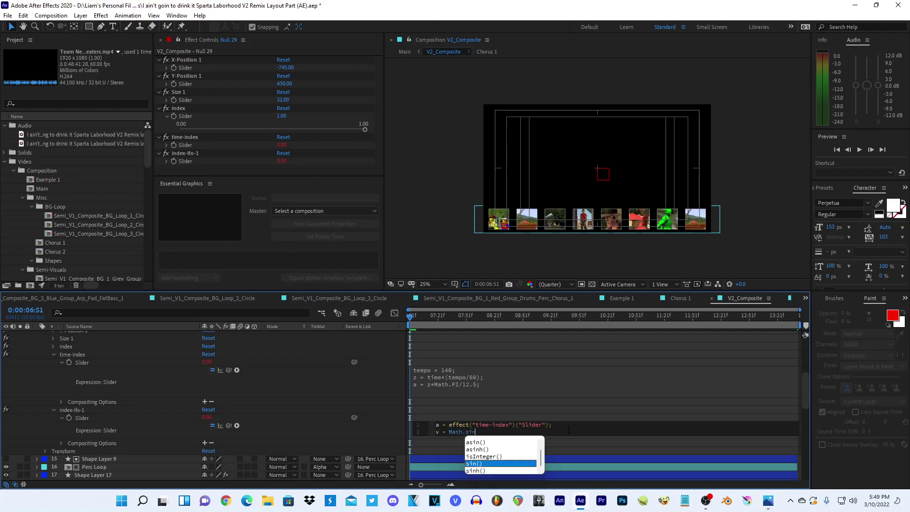
pyautogui.write('(')
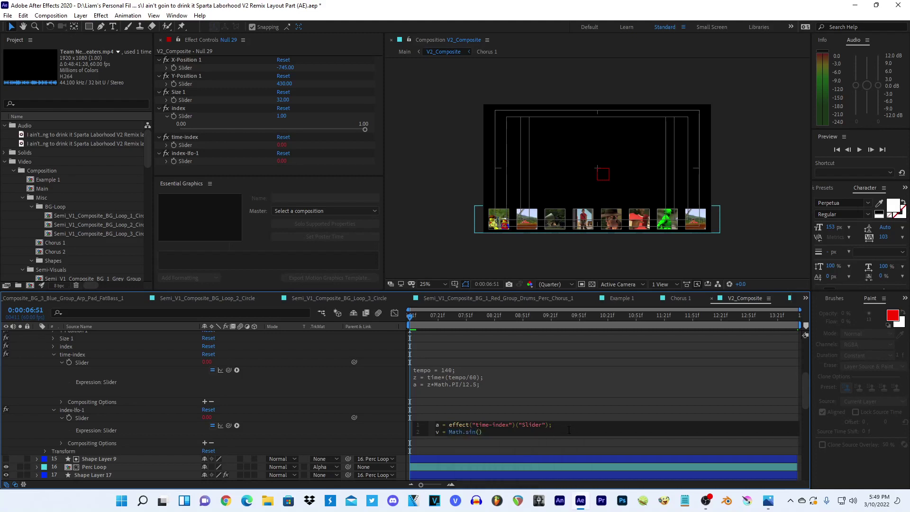
pyautogui.write('a)')
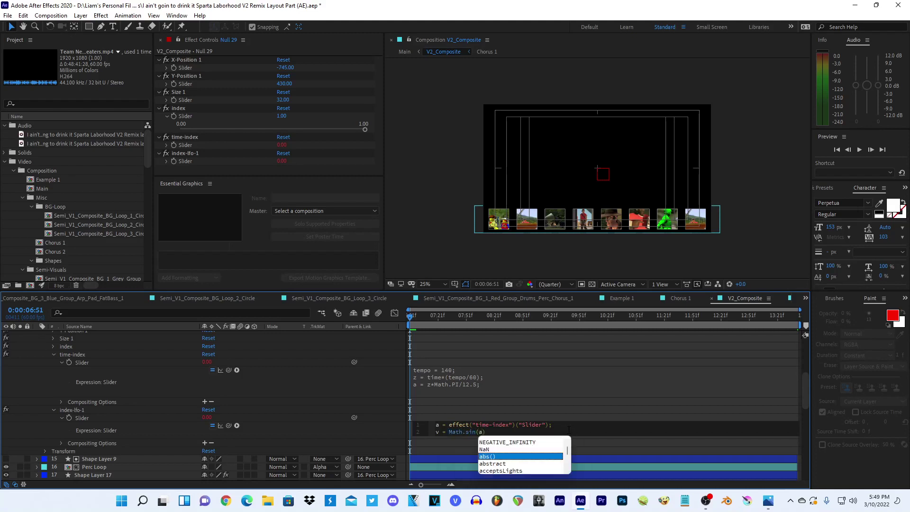
pyautogui.write(';')
pyautogui.click(414, 420)
# - Inspect index-lfo-1's sine curve in the graph editor and recommit the expression as Math.sin(a*8)
pyautogui.click(106, 413)
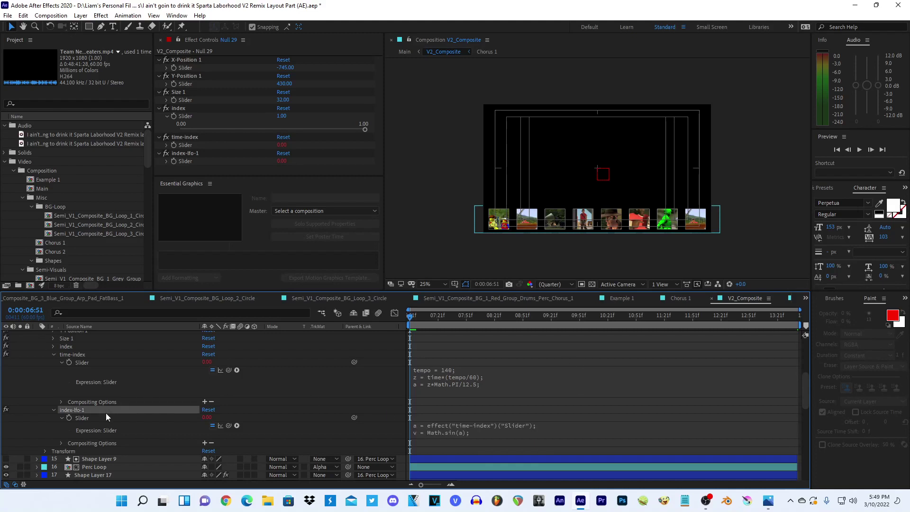
pyautogui.click(106, 418)
pyautogui.click(397, 315)
pyautogui.click(220, 425)
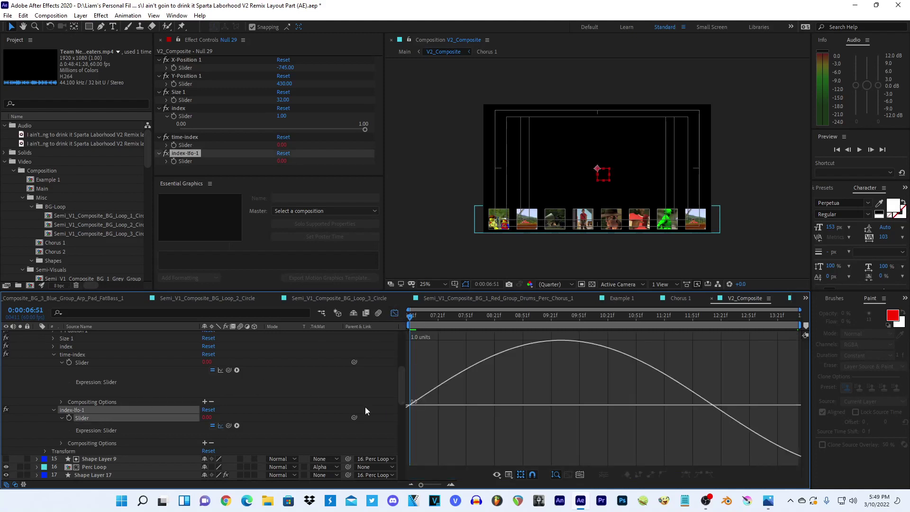
pyautogui.rightClick(462, 383)
pyautogui.click(482, 300)
pyautogui.rightClick(461, 376)
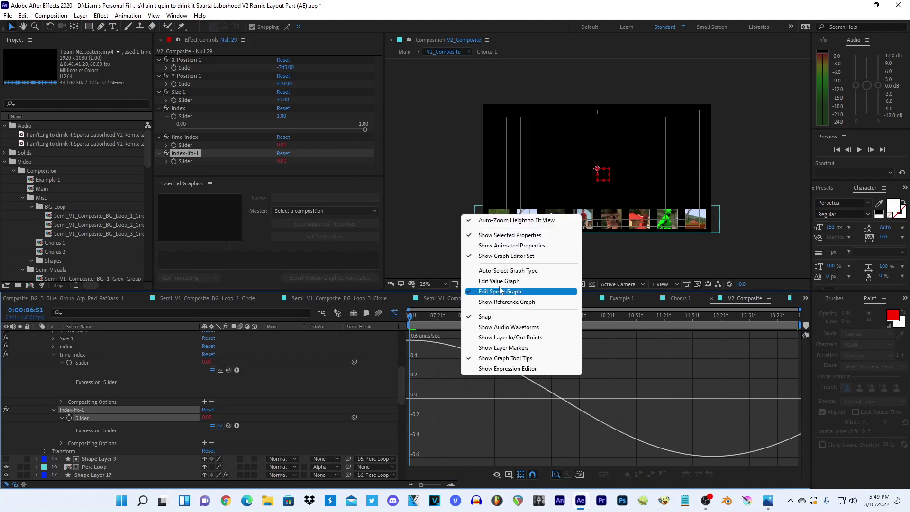
pyautogui.click(474, 279)
pyautogui.click(395, 314)
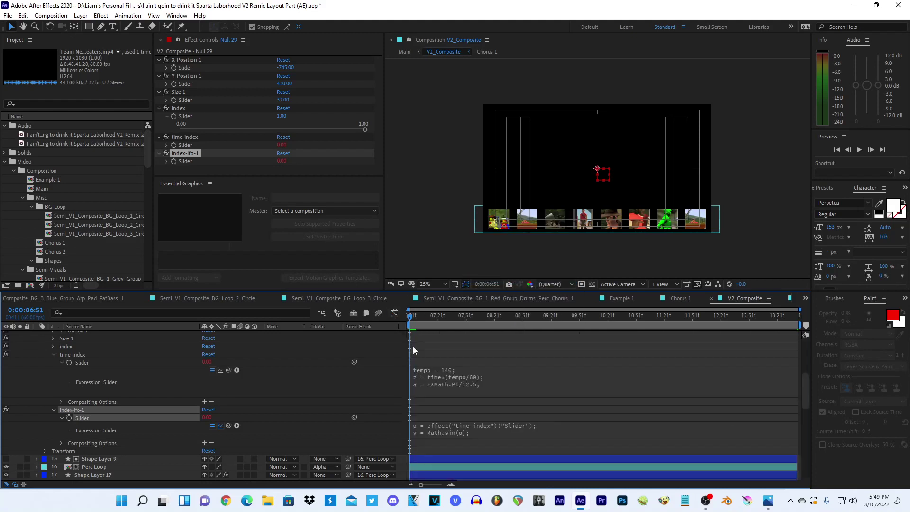
pyautogui.click(491, 434)
pyautogui.write('+8')
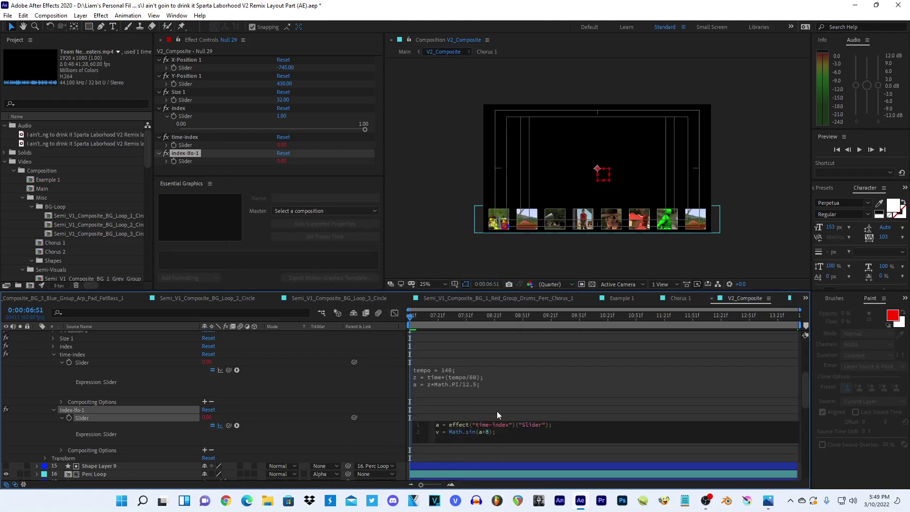
pyautogui.click(496, 412)
pyautogui.click(394, 314)
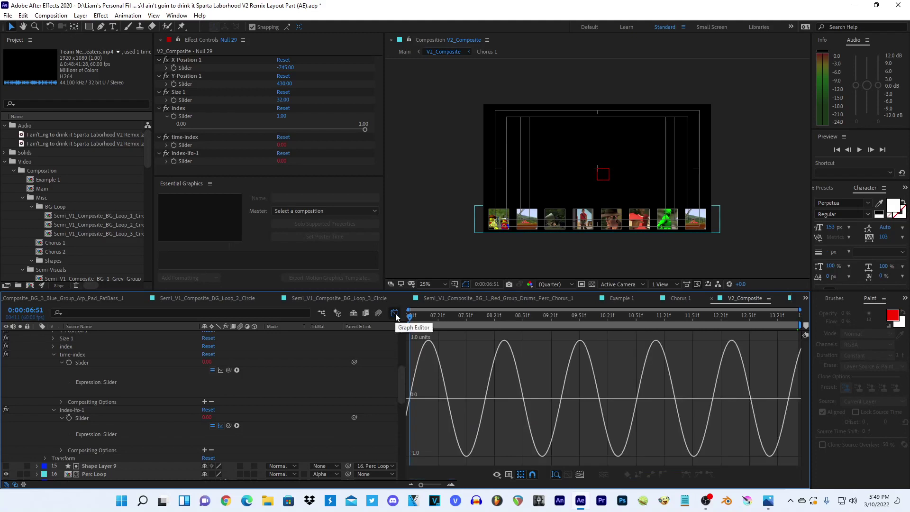
# - Append *8 to the index-lfo-1 expression and commit it
pyautogui.click(394, 314)
pyautogui.click(487, 432)
pyautogui.write('*8')
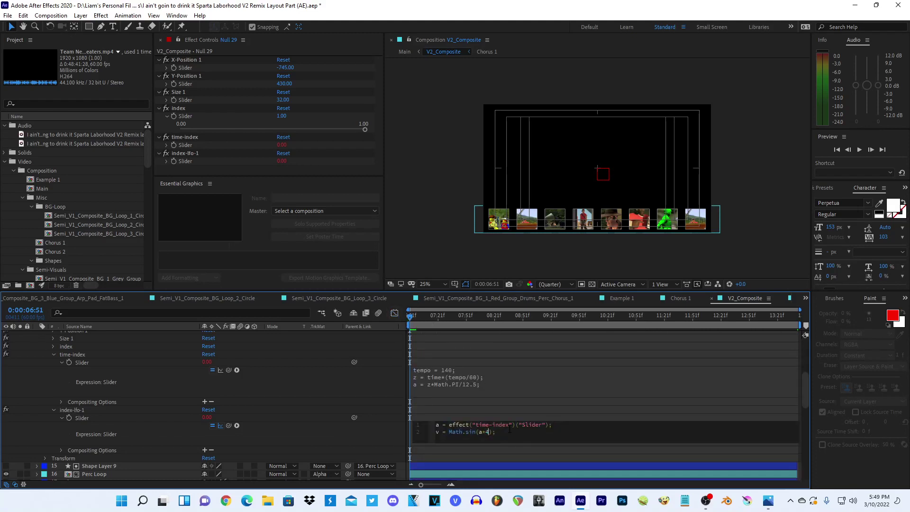
pyautogui.click(519, 408)
# - Change the time-index divisor from 12.5 to 50 and check the index-lfo-1 curve in the Graph Editor
pyautogui.click(494, 384)
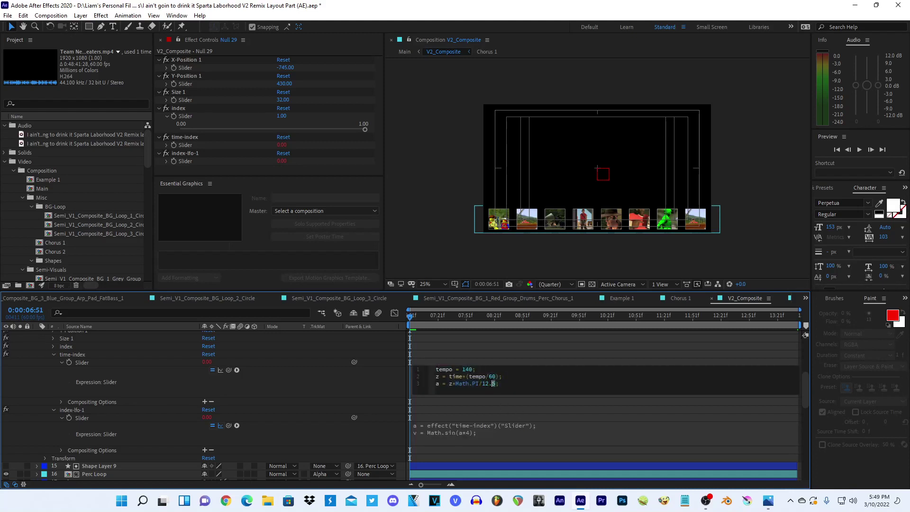
pyautogui.moveTo(493, 385); pyautogui.dragTo(483, 383)
pyautogui.write('50')
pyautogui.click(462, 351)
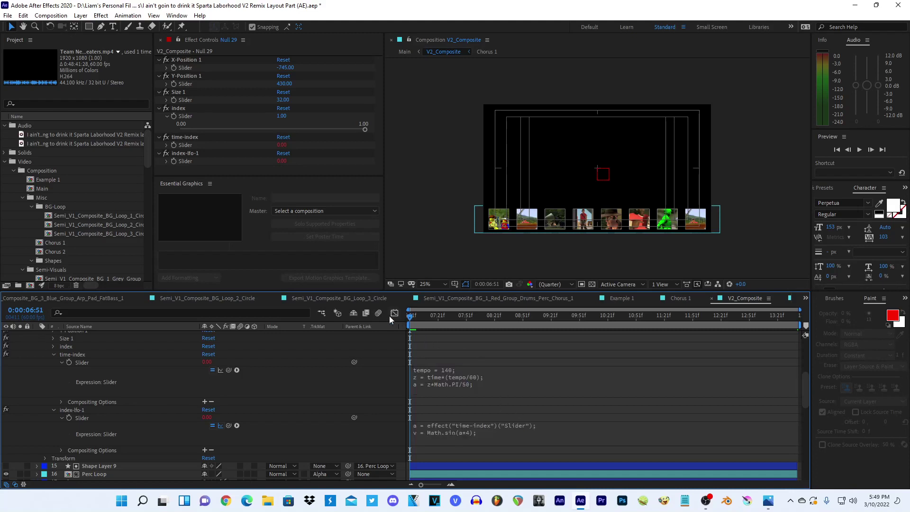
pyautogui.click(394, 314)
pyautogui.click(138, 420)
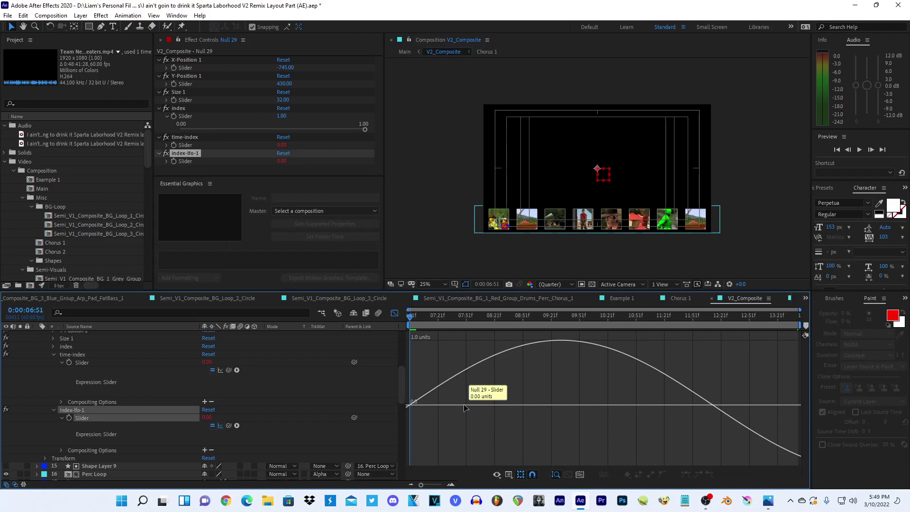
# - Remove the 5 from the time-index divisor of 50 and review the resulting graph
pyautogui.click(395, 314)
pyautogui.click(488, 432)
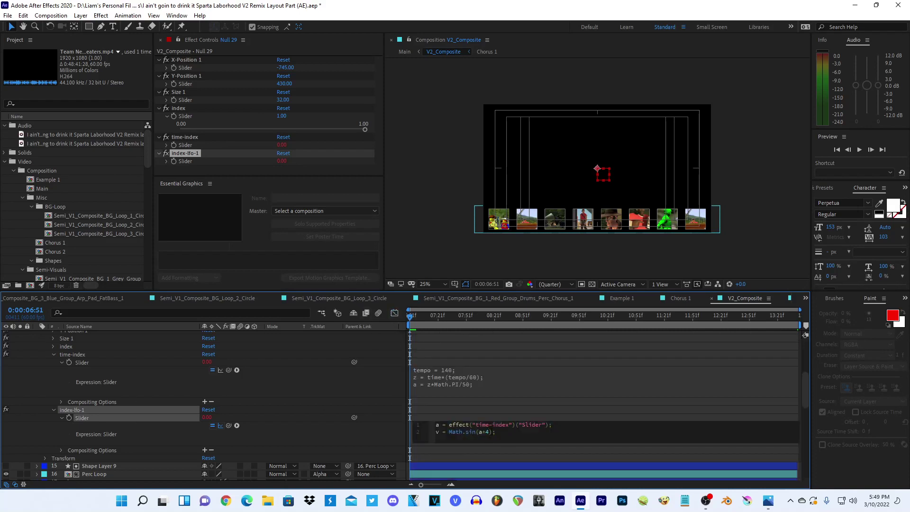
pyautogui.click(486, 385)
pyautogui.press('BackSpace')
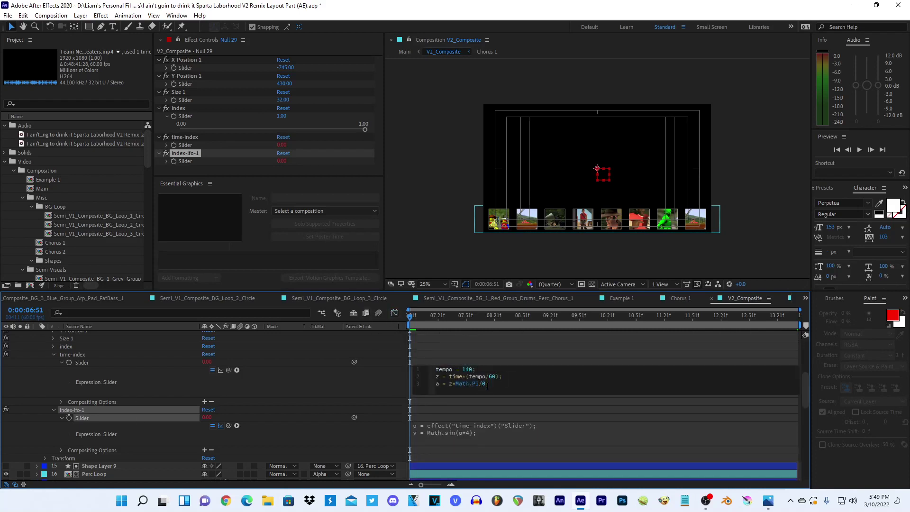
pyautogui.click(396, 314)
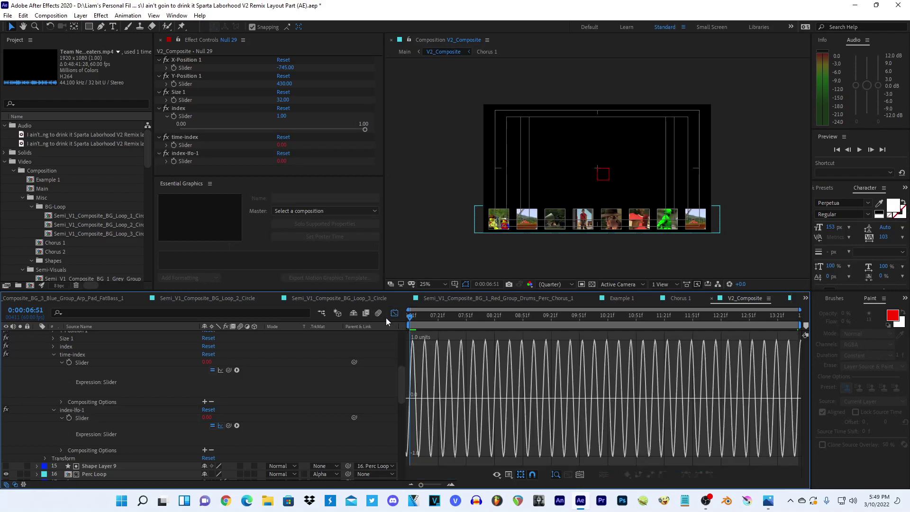
pyautogui.click(393, 313)
pyautogui.click(465, 379)
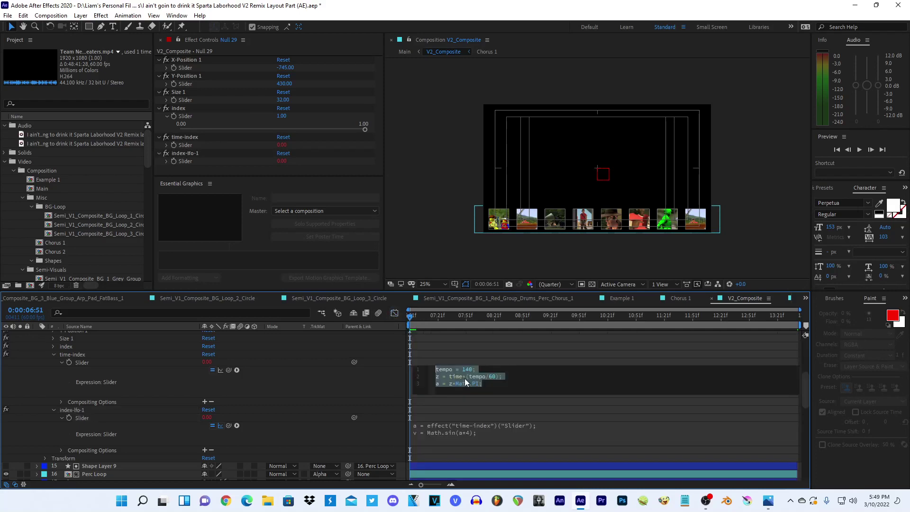
pyautogui.click(389, 315)
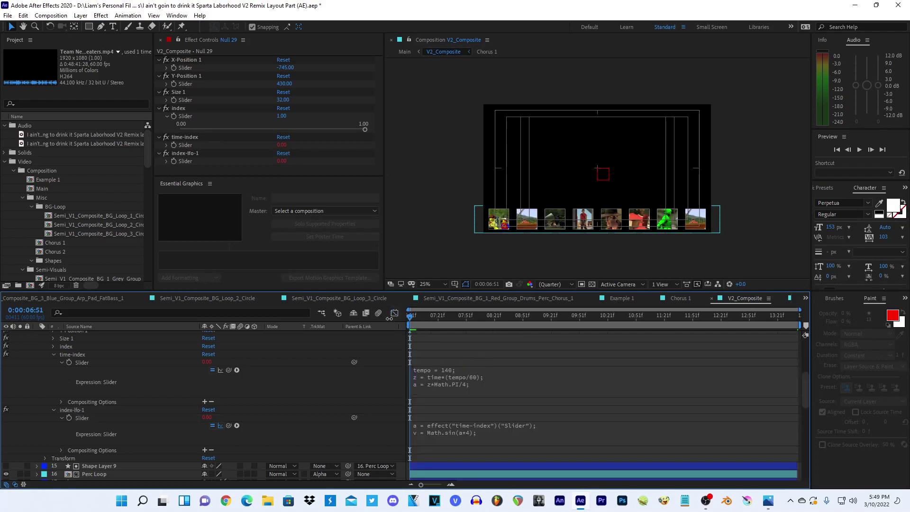
# - Edit the time-index expression after the 4 and view the slowed sine curve
pyautogui.click(389, 314)
pyautogui.click(484, 381)
pyautogui.click(486, 383)
pyautogui.write('8')
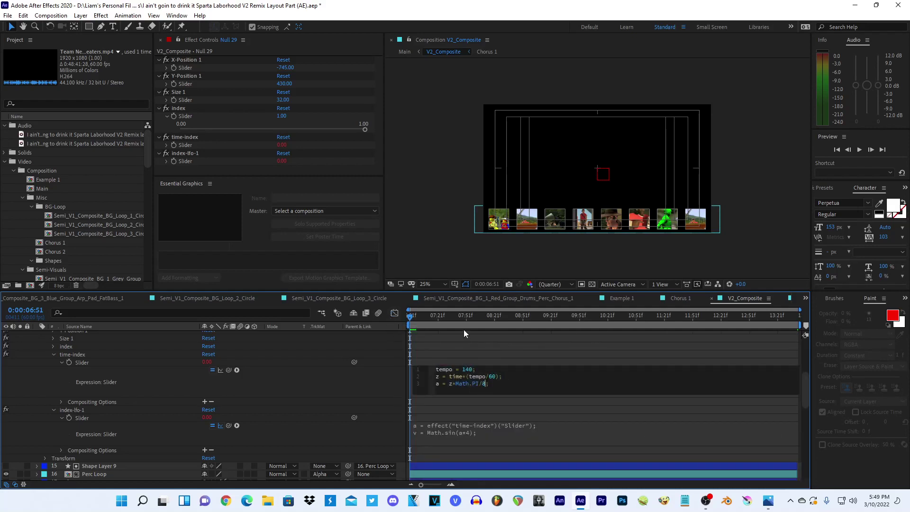
pyautogui.click(393, 317)
pyautogui.click(393, 317)
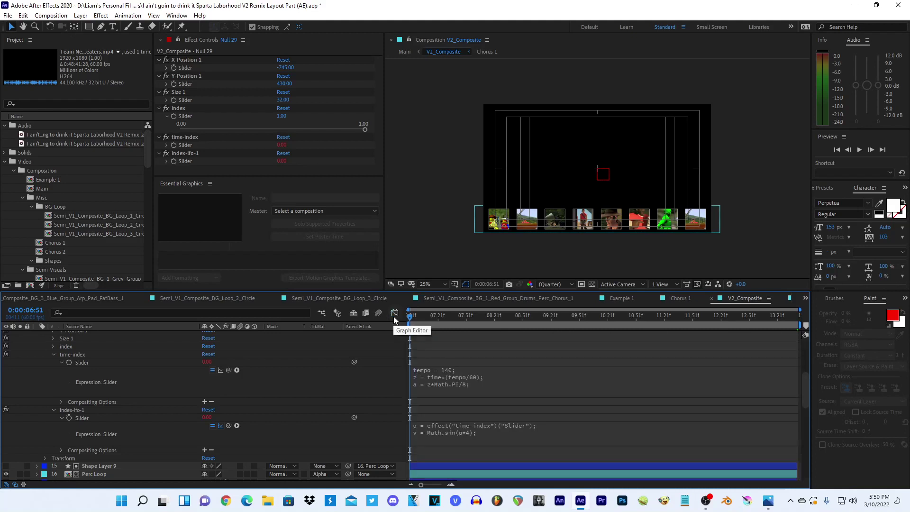
pyautogui.click(394, 316)
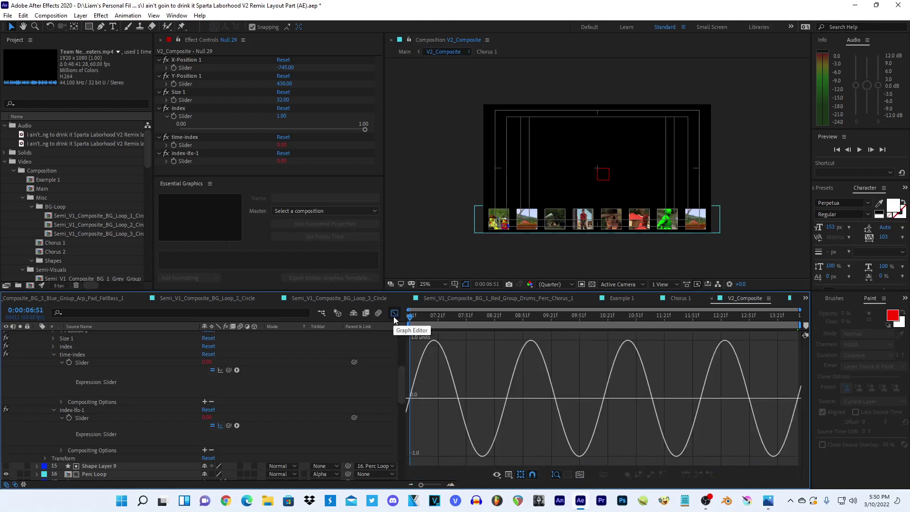
# - Finalize time-index as a = z*Math.PI/8 and scrub the playhead to 0:00:07:16
pyautogui.click(394, 317)
pyautogui.click(478, 383)
pyautogui.click(478, 384)
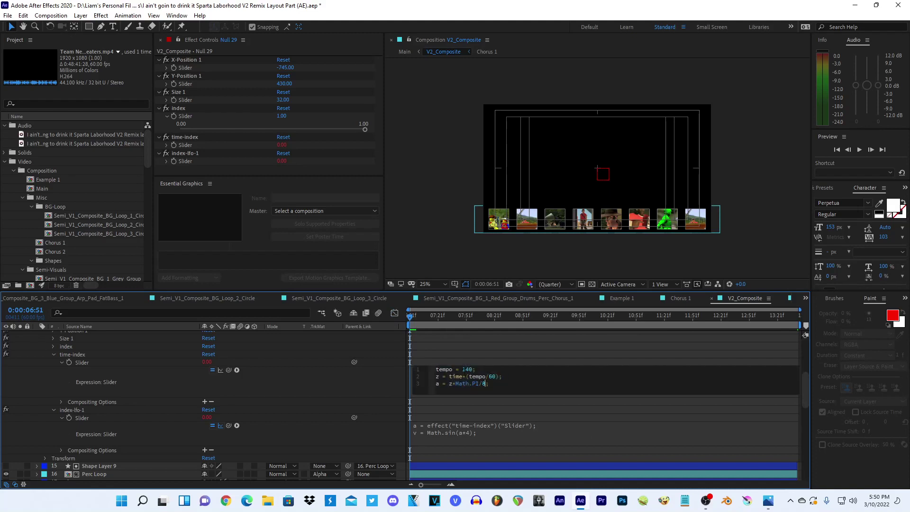
pyautogui.click(394, 315)
pyautogui.click(394, 315)
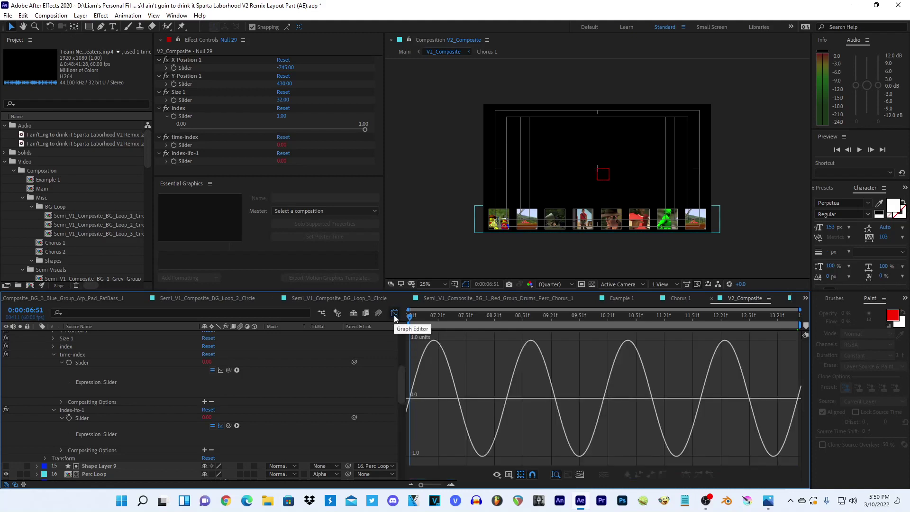
pyautogui.moveTo(429, 317); pyautogui.dragTo(434, 320)
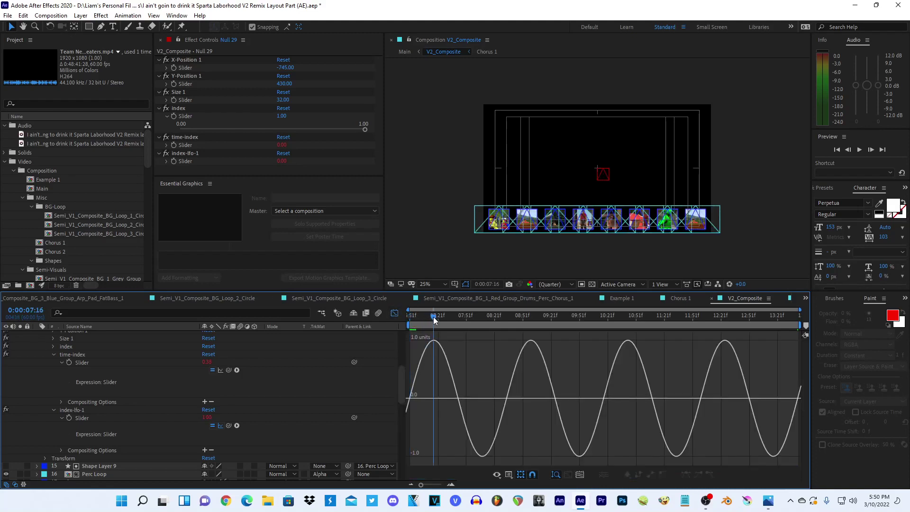
# - Scrub to 0:00:08:07 and compare the sine's Speed Graph with its Value Graph
pyautogui.click(394, 315)
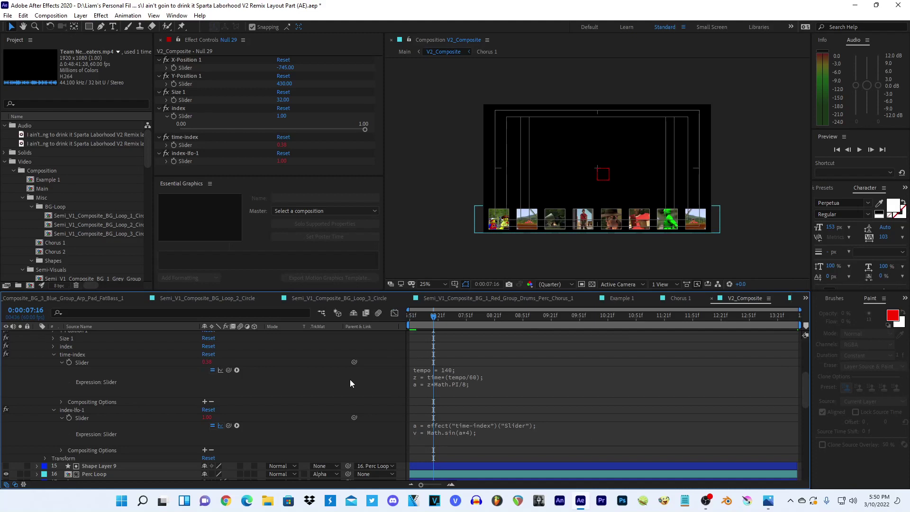
pyautogui.click(393, 314)
pyautogui.moveTo(483, 315); pyautogui.dragTo(354, 316)
pyautogui.rightClick(468, 368)
pyautogui.click(497, 292)
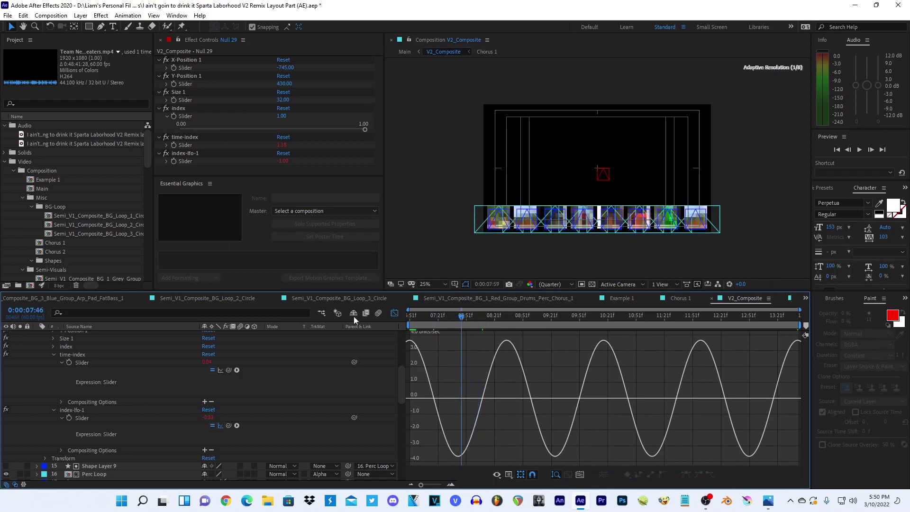
pyautogui.rightClick(473, 357)
pyautogui.click(511, 263)
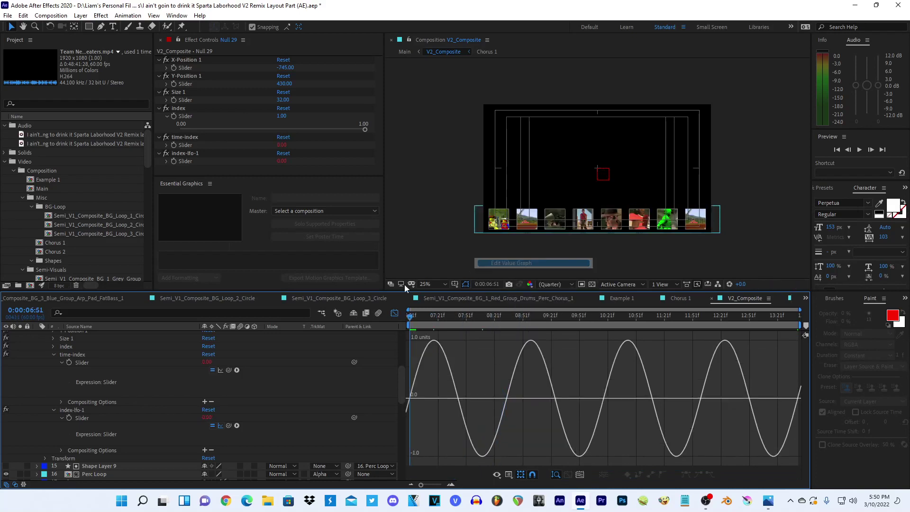
# - Return to the layer list with the caret at the end of index-lfo-1's second line
pyautogui.click(395, 313)
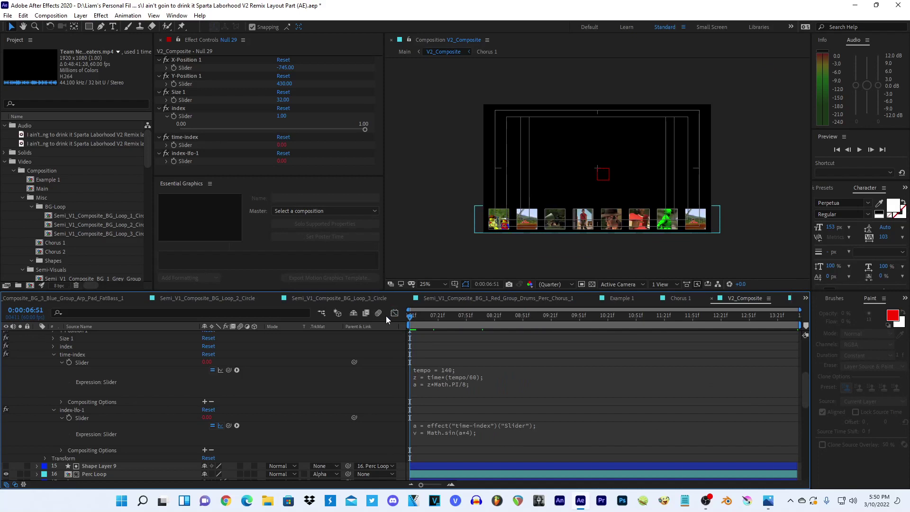
pyautogui.click(481, 431)
pyautogui.click(488, 432)
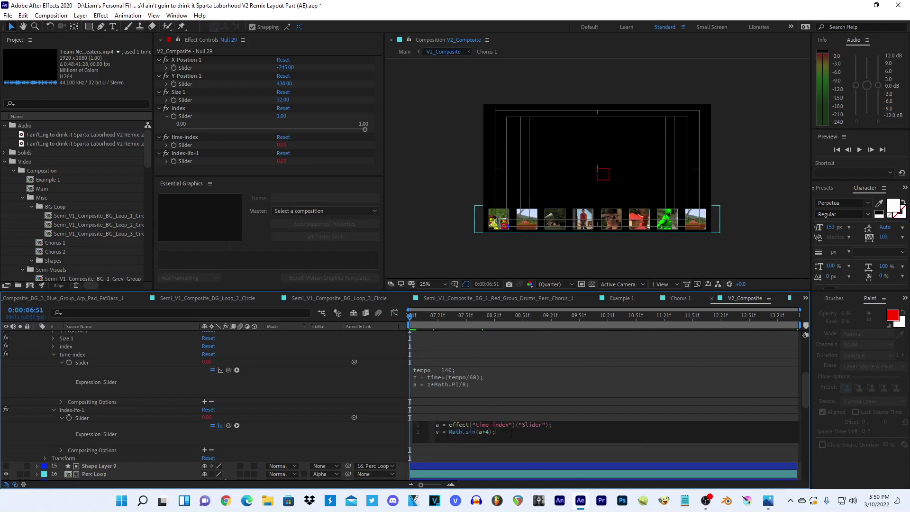
# - Add a v*2-1 line below the sine line in index-lfo-1, commit, and stop playback
pyautogui.press('Return')
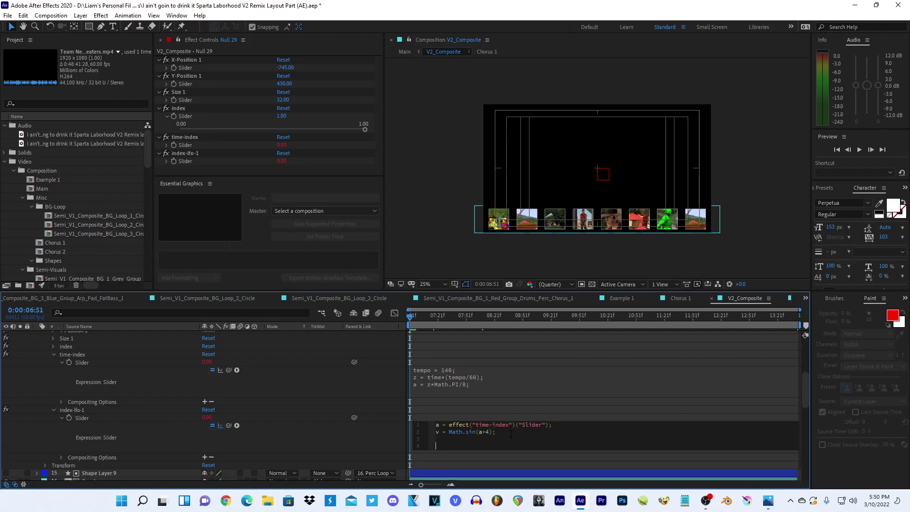
pyautogui.write('23')
pyautogui.press('BackSpace')
pyautogui.press('BackSpace')
pyautogui.write('v')
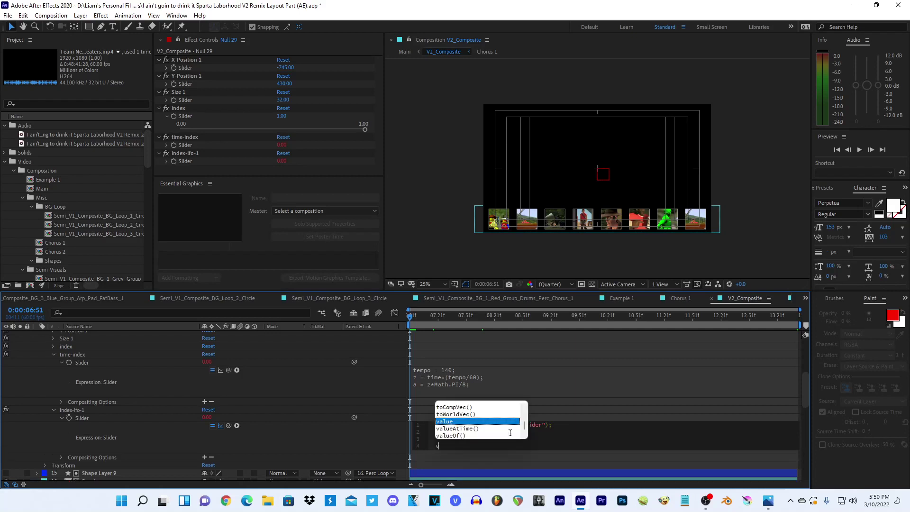
pyautogui.write('*2-1')
pyautogui.click(384, 320)
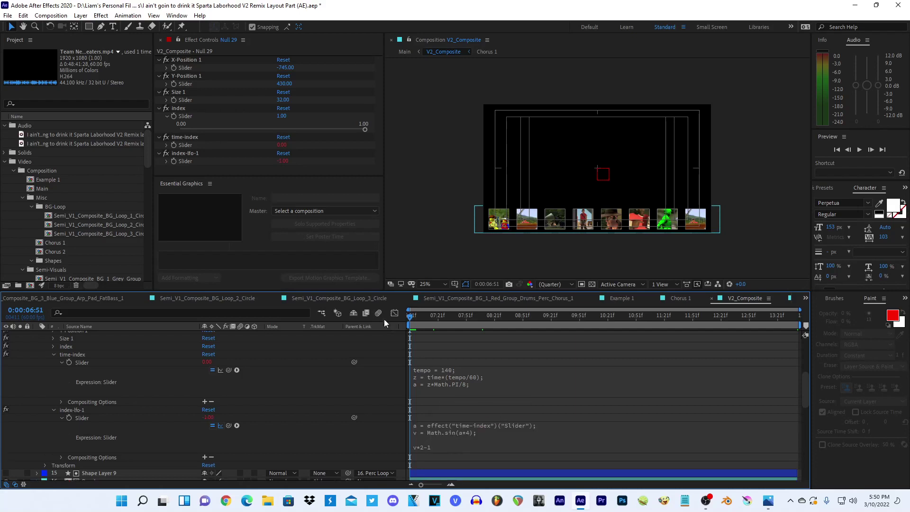
pyautogui.press('space')
# - Change the last index-lfo-1 line from v*2-1 to b*2-1
pyautogui.click(451, 447)
pyautogui.press('BackSpace')
pyautogui.write('b')
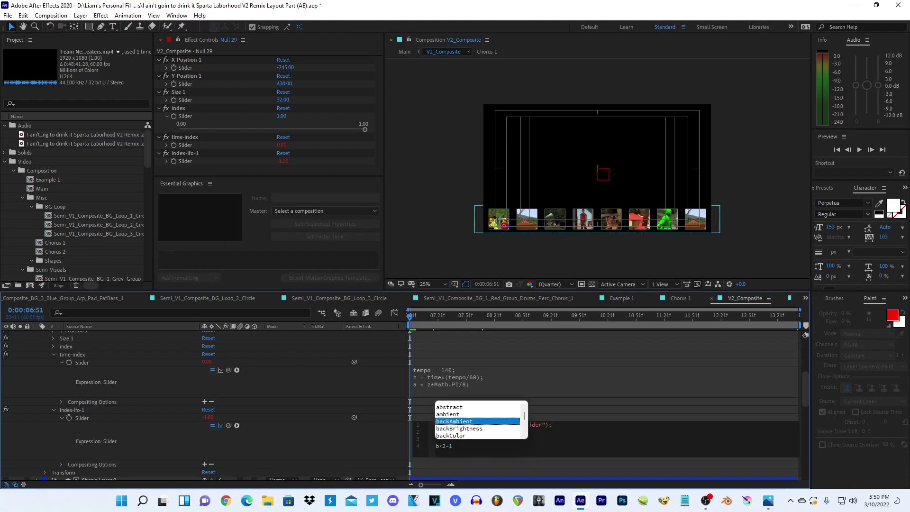
# - Insert b = Math.abs(v); after the sine line and commit the expression
pyautogui.click(551, 430)
pyautogui.press('Return')
pyautogui.write('b = v')
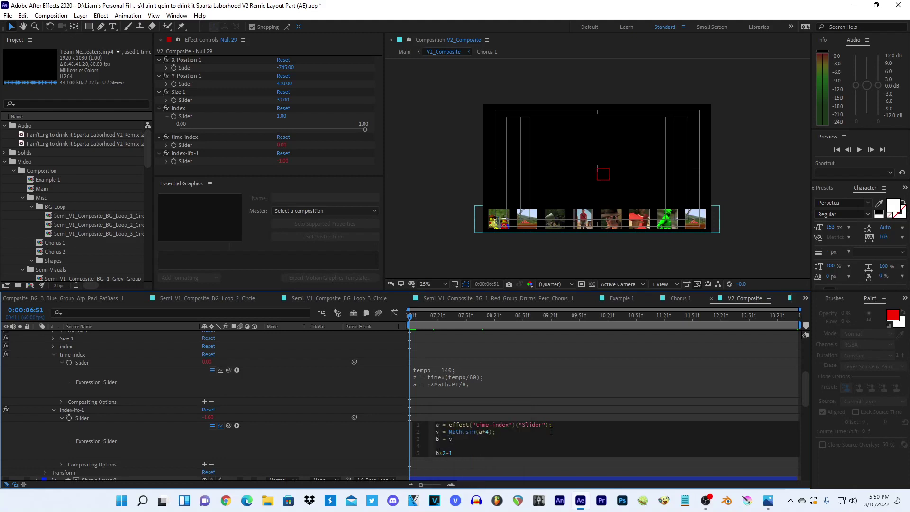
pyautogui.press('BackSpace')
pyautogui.write('Math')
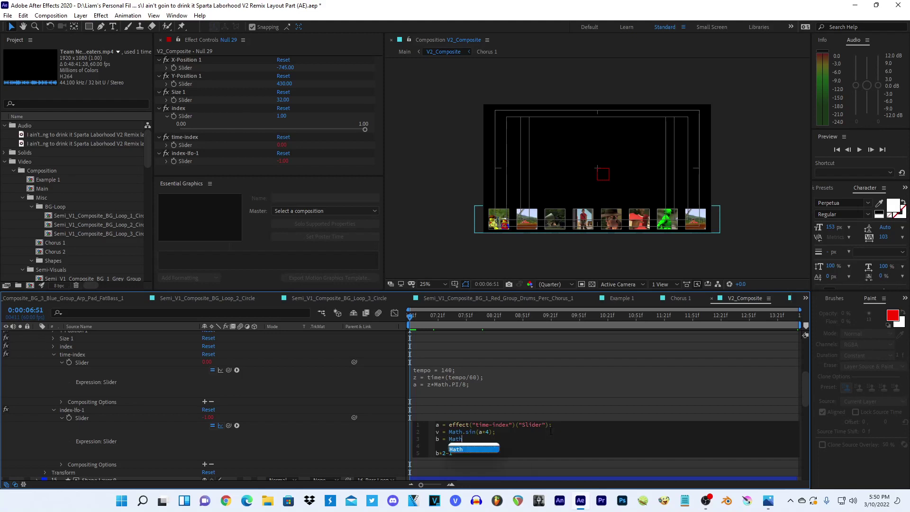
pyautogui.write('.sin')
pyautogui.press('BackSpace')
pyautogui.press('BackSpace')
pyautogui.press('BackSpace')
pyautogui.write('a')
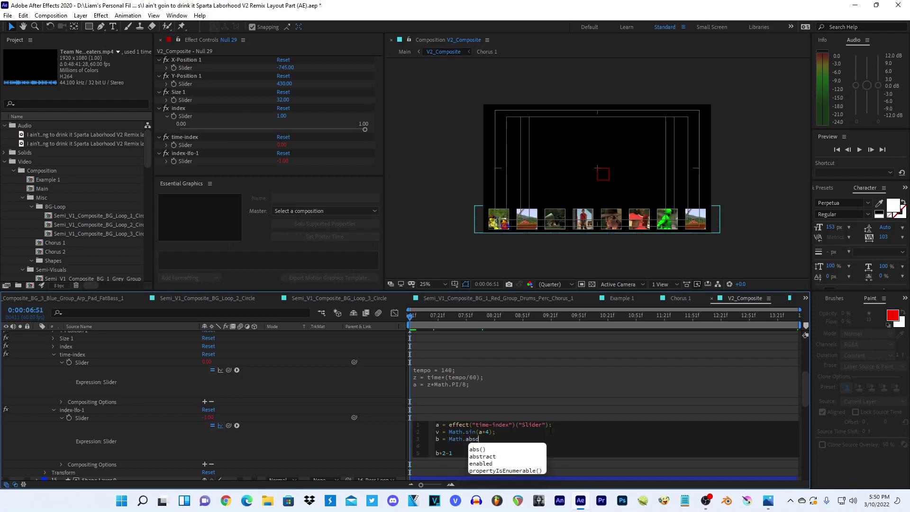
pyautogui.write('bs')
pyautogui.press('Return')
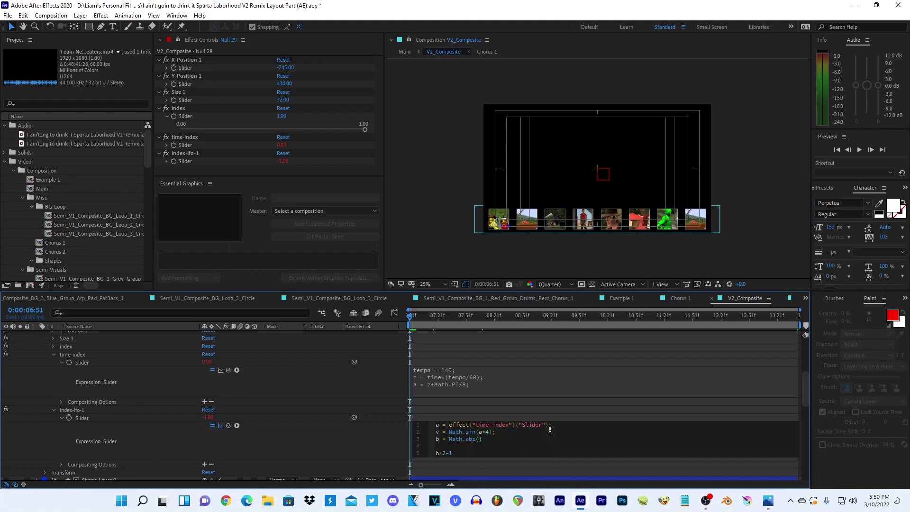
pyautogui.write('v')
pyautogui.press('Escape')
pyautogui.write(';')
pyautogui.click(510, 404)
# - Check the rectified curve in the Graph Editor, then leave the tempo expression unchanged
pyautogui.click(394, 312)
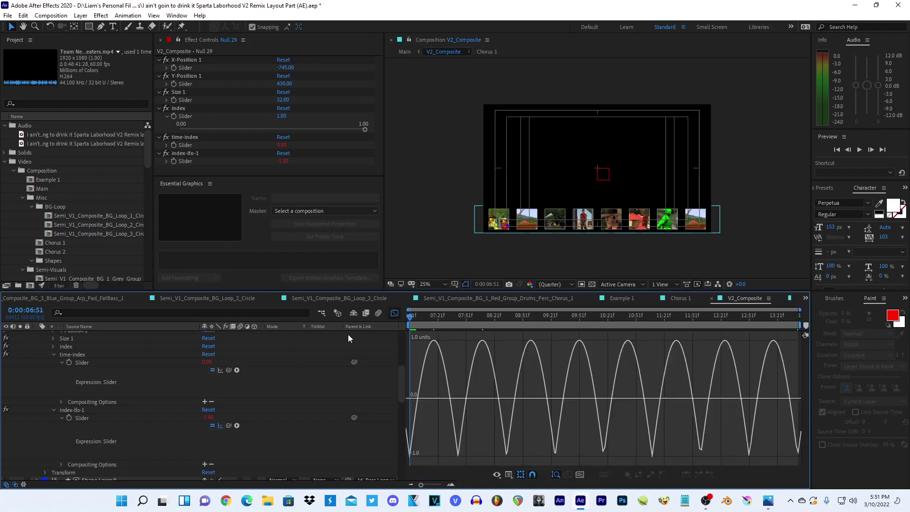
pyautogui.click(392, 315)
pyautogui.click(500, 394)
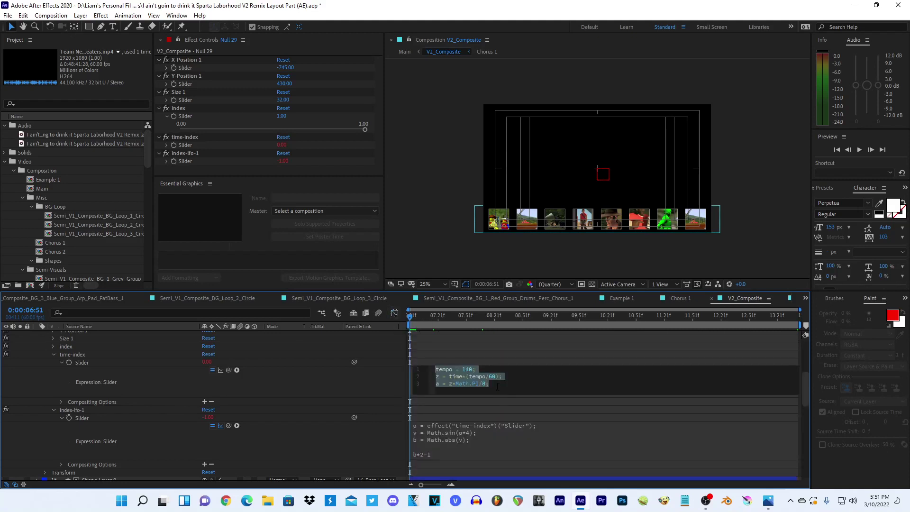
pyautogui.click(487, 403)
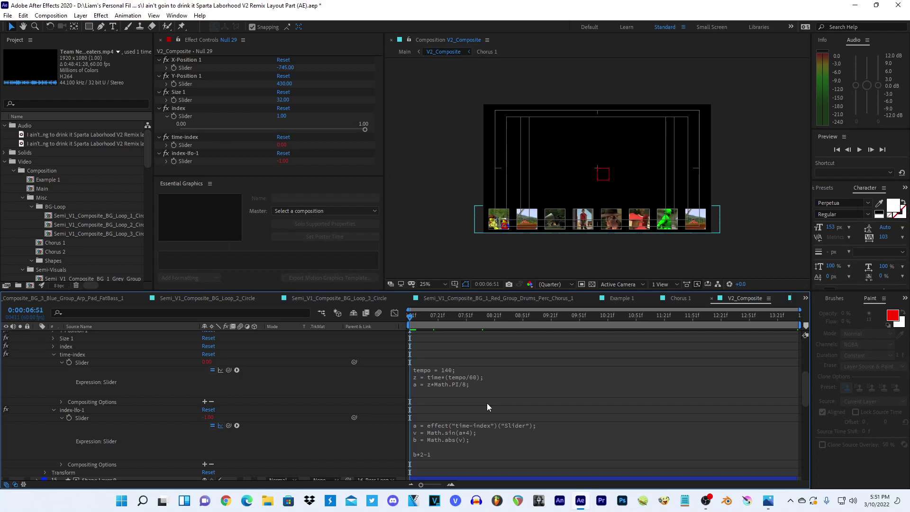
# - At the last frame, append 'fx1 = a/100' and 'fx2 = Math.floor(fx1)-fx1;' to the time-index slider expression
pyautogui.moveTo(528, 315); pyautogui.dragTo(908, 341)
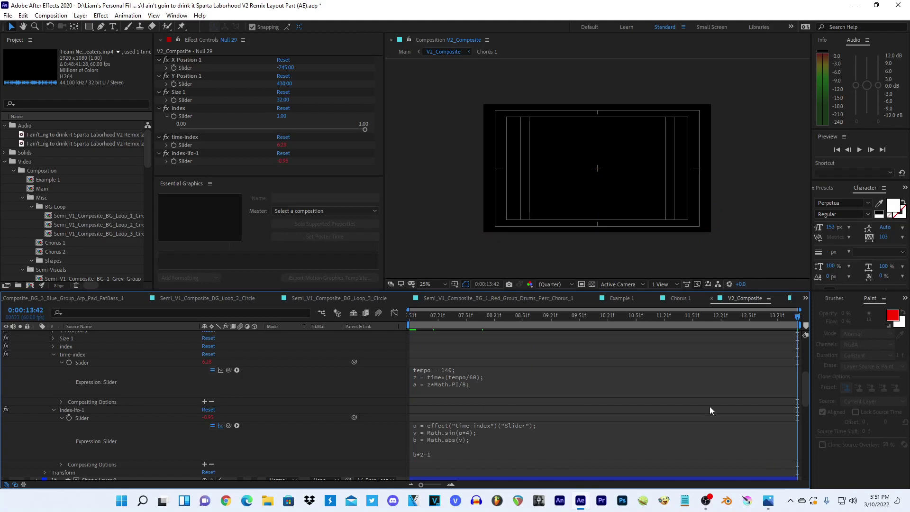
pyautogui.click(535, 389)
pyautogui.press('Return')
pyautogui.write('fc')
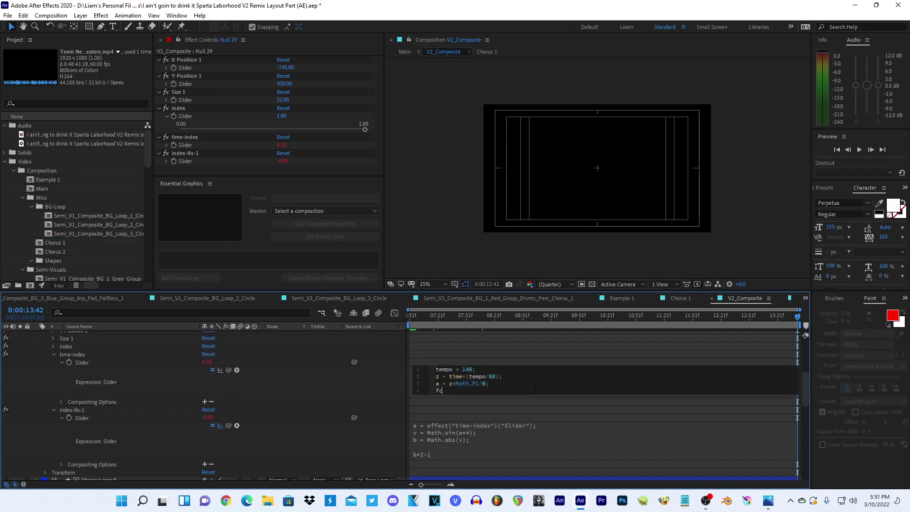
pyautogui.write('x1=')
pyautogui.write('/1')
pyautogui.press('BackSpace')
pyautogui.press('BackSpace')
pyautogui.press('BackSpace')
pyautogui.write('a/100')
pyautogui.press('Return')
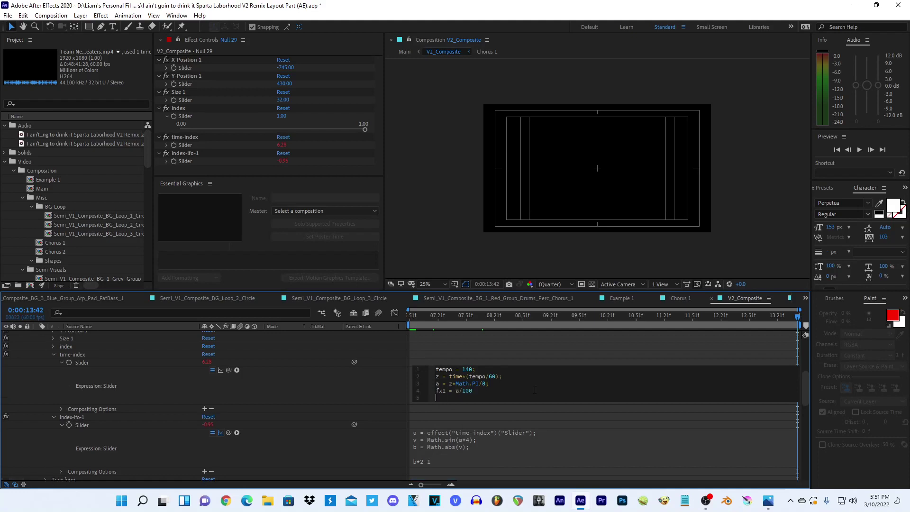
pyautogui.write('fx2 = ')
pyautogui.write('Math.floor(')
pyautogui.write('fx1)')
pyautogui.write('-fx1;')
# - Commit the expression and inspect the isolated time-index curve in the Graph Editor
pyautogui.click(518, 349)
pyautogui.click(394, 313)
pyautogui.click(99, 363)
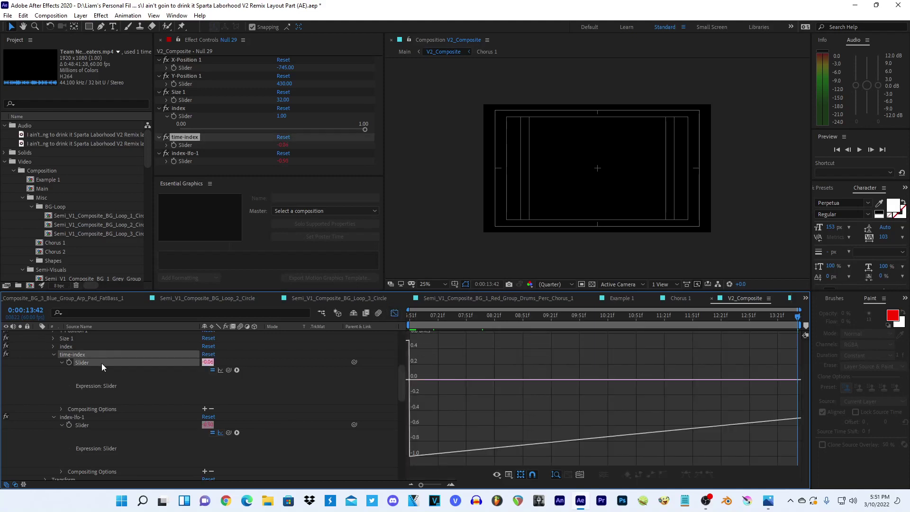
pyautogui.click(219, 432)
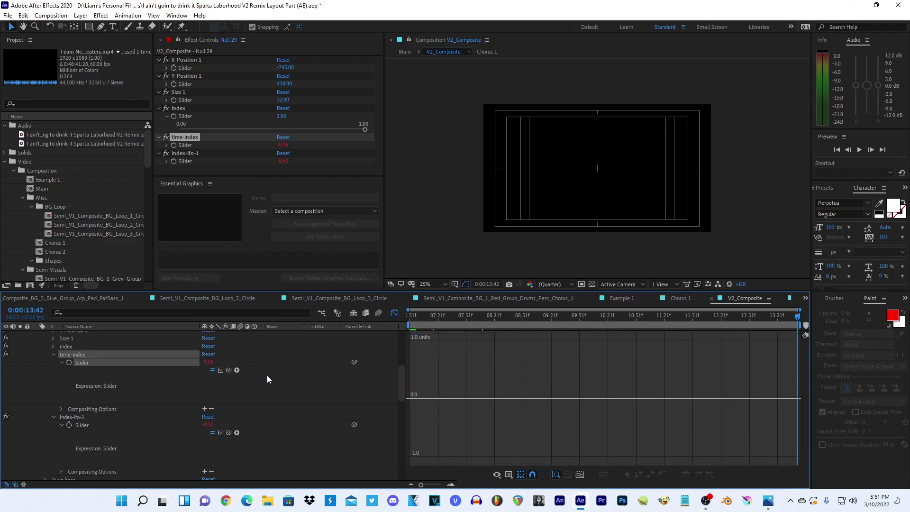
pyautogui.click(221, 371)
pyautogui.moveTo(506, 317); pyautogui.dragTo(591, 317)
pyautogui.press('End')
# - Delete the fx1 and fx2 lines from the time-index expression
pyautogui.click(393, 314)
pyautogui.click(505, 401)
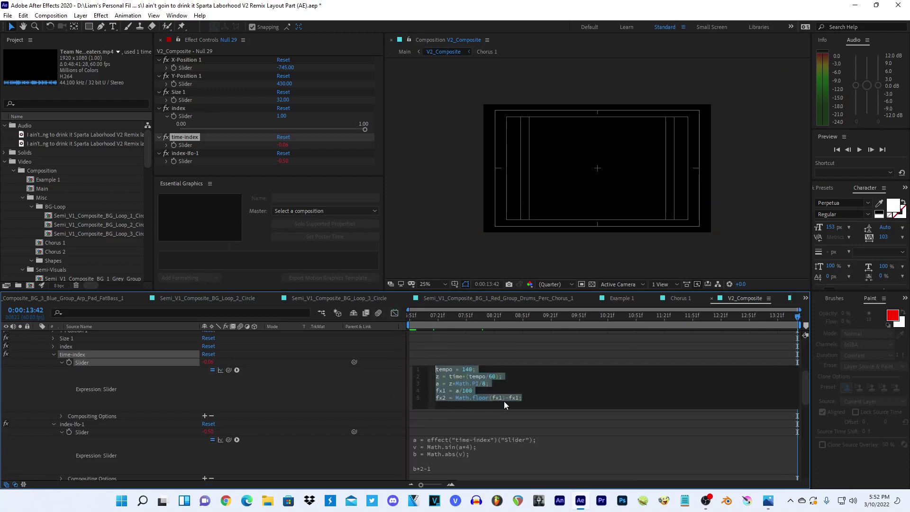
pyautogui.moveTo(523, 398); pyautogui.dragTo(398, 392)
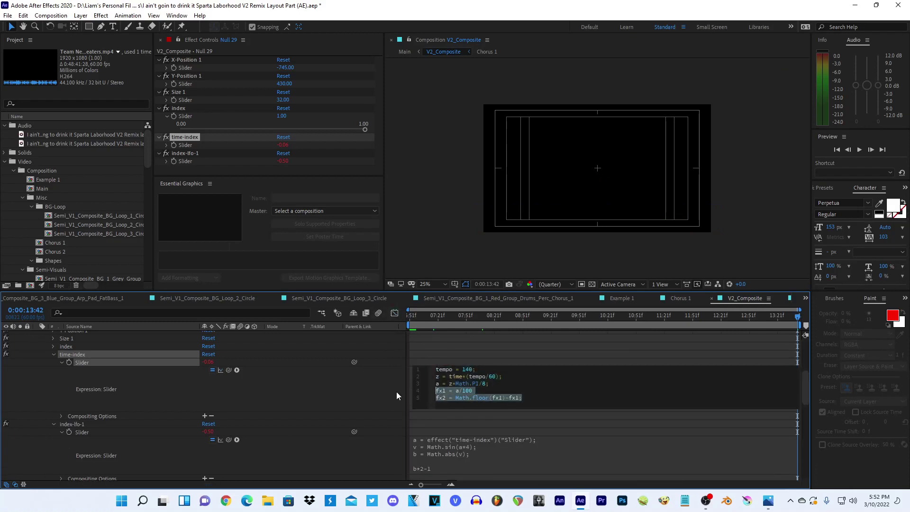
pyautogui.press('BackSpace')
# - Graph index-lfo-1's post-expression rectified-sine curve, then preview forward to 0:00:07:19
pyautogui.click(409, 315)
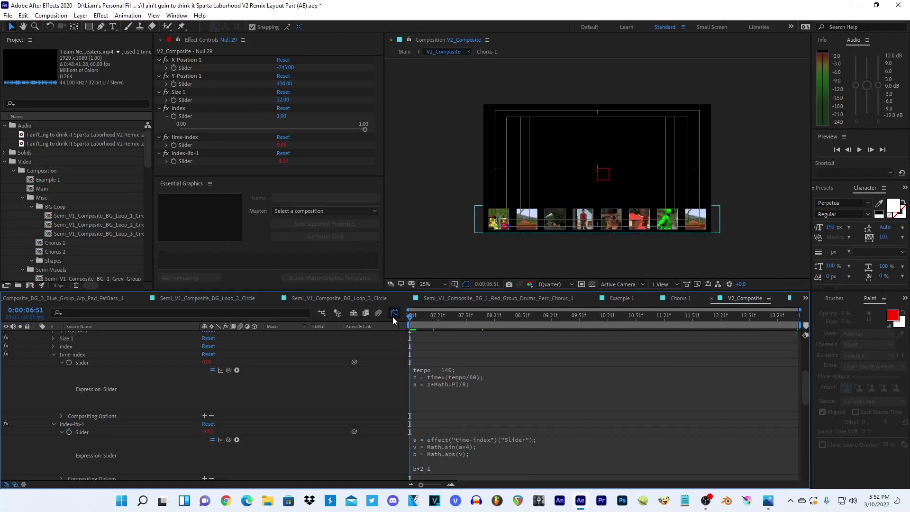
pyautogui.click(394, 315)
pyautogui.click(140, 432)
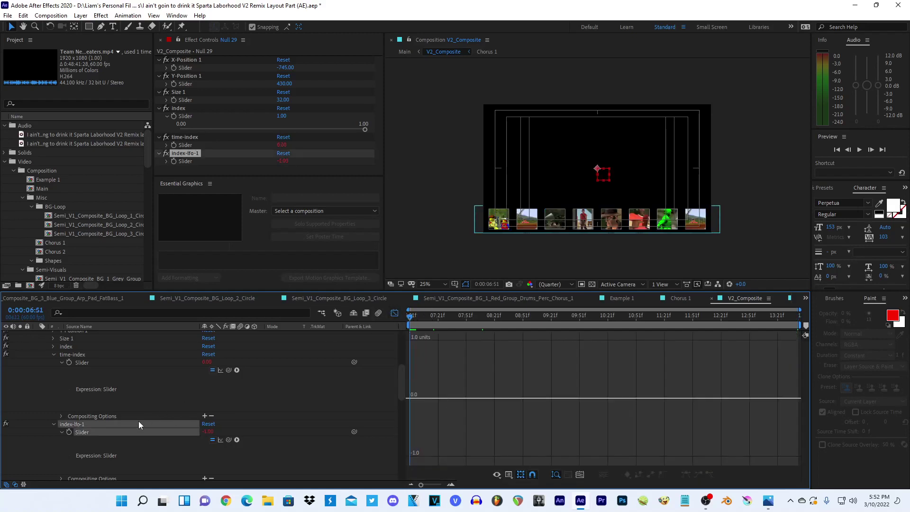
pyautogui.scroll(-2, 140, 420)
pyautogui.scroll(1, 185, 415)
pyautogui.click(220, 416)
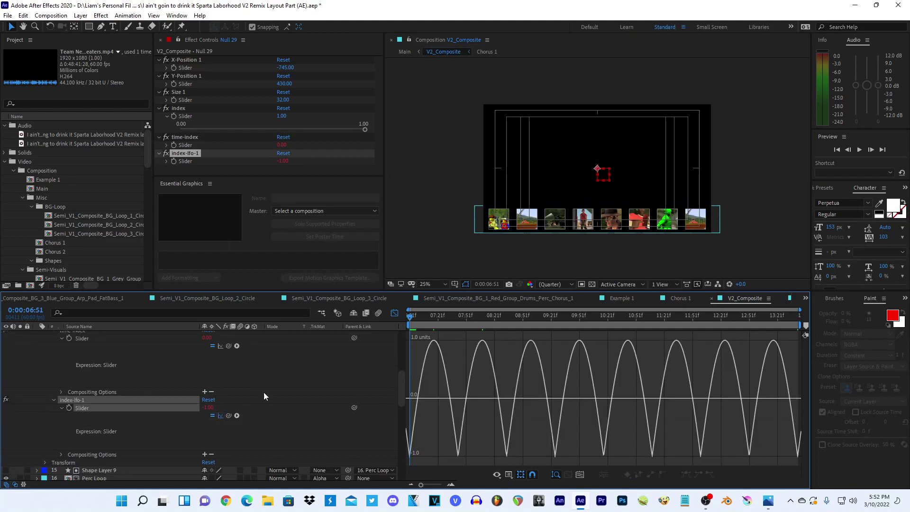
pyautogui.click(394, 313)
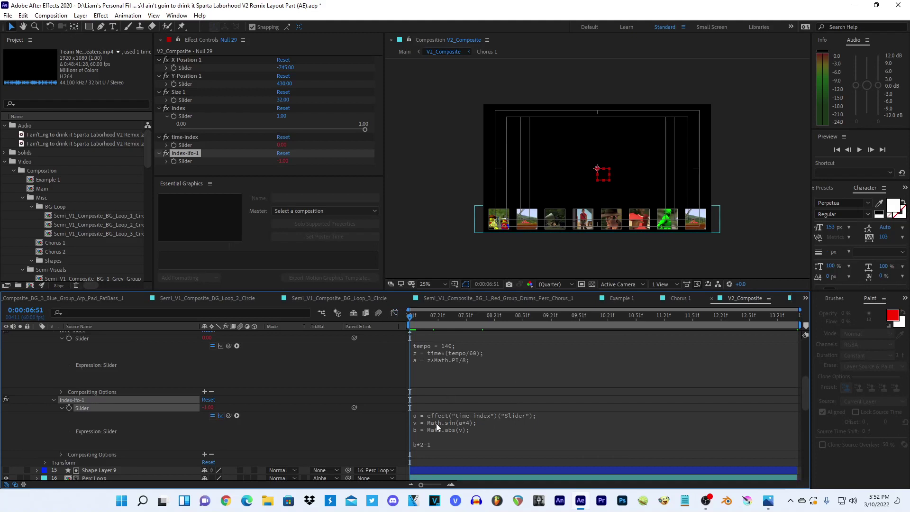
pyautogui.click(396, 314)
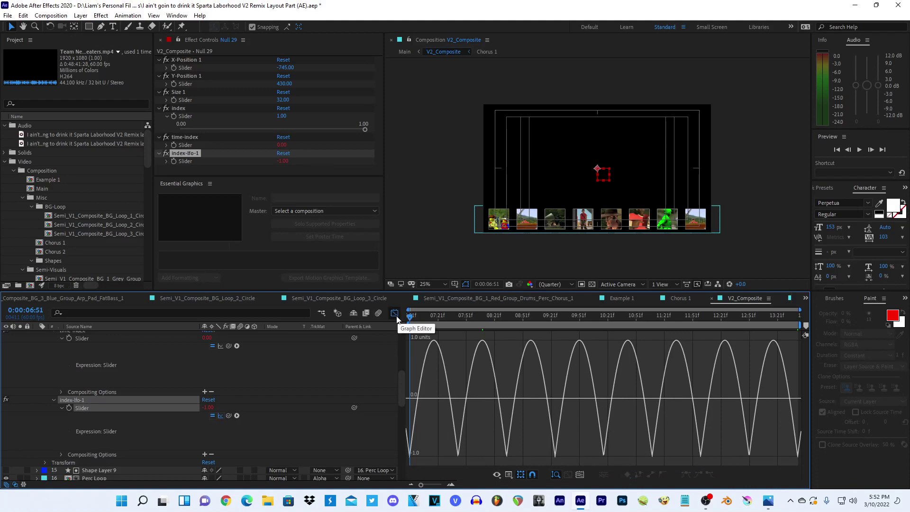
pyautogui.click(395, 314)
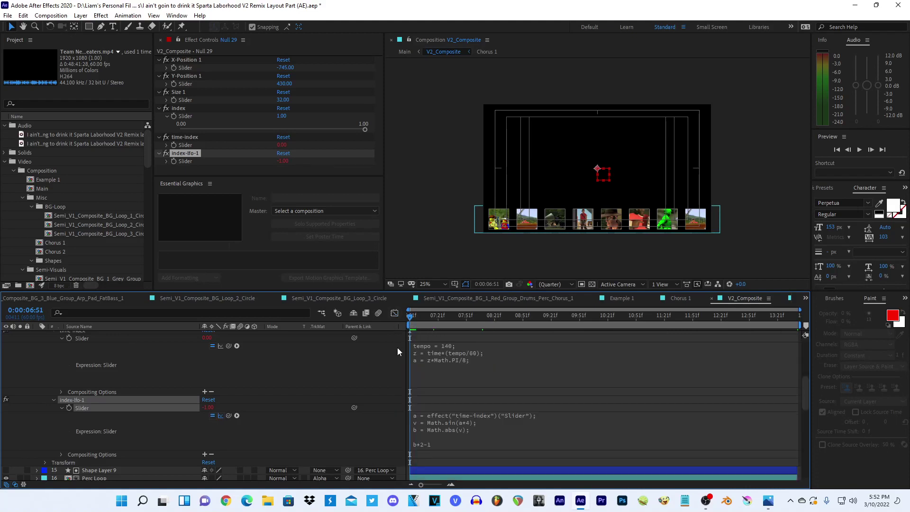
pyautogui.moveTo(419, 322); pyautogui.dragTo(798, 323)
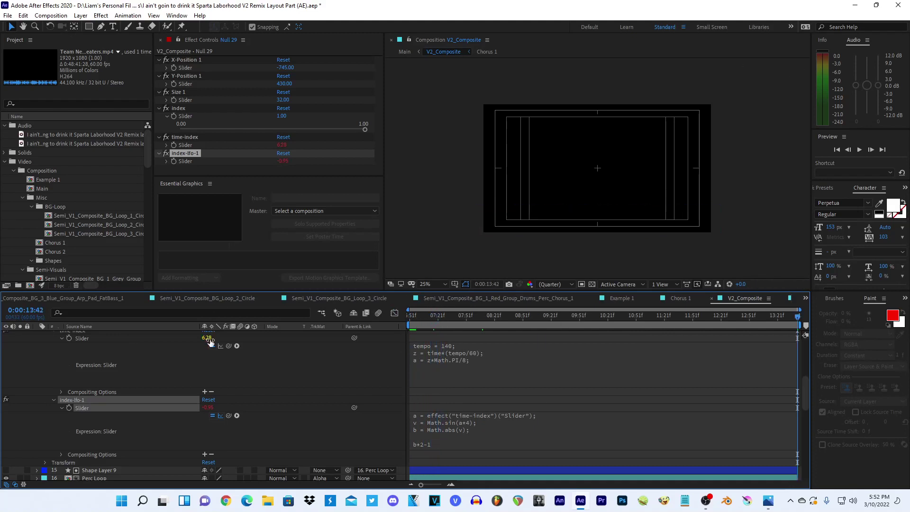
# - Rewrite the time-index expression's a line as 'a = z % 1*Math.PI/8;' and apply it
pyautogui.click(210, 338)
pyautogui.click(507, 384)
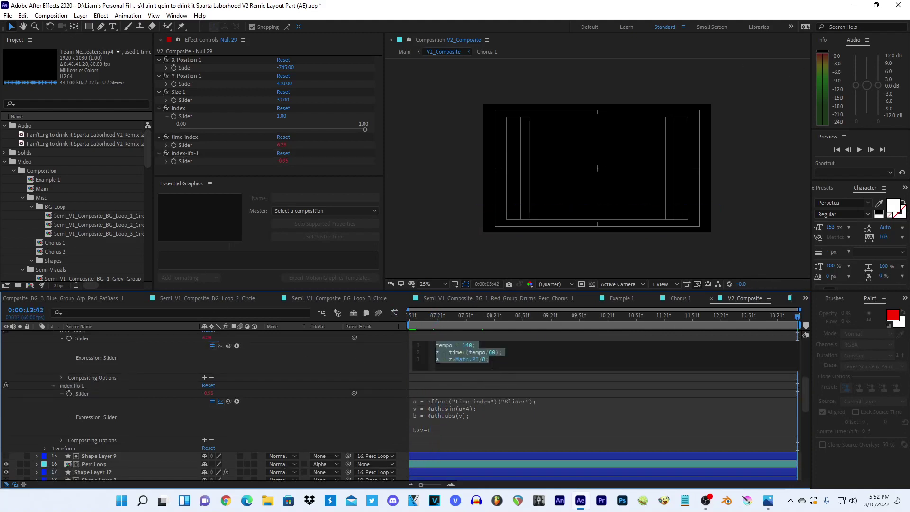
pyautogui.doubleClick(484, 360)
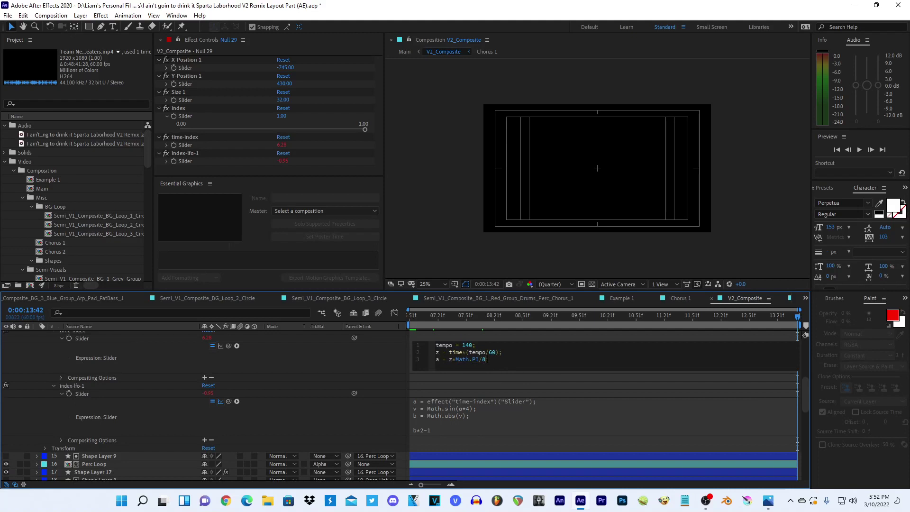
pyautogui.moveTo(485, 359); pyautogui.dragTo(452, 359)
pyautogui.click(513, 360)
pyautogui.press('Return')
pyautogui.press('Return')
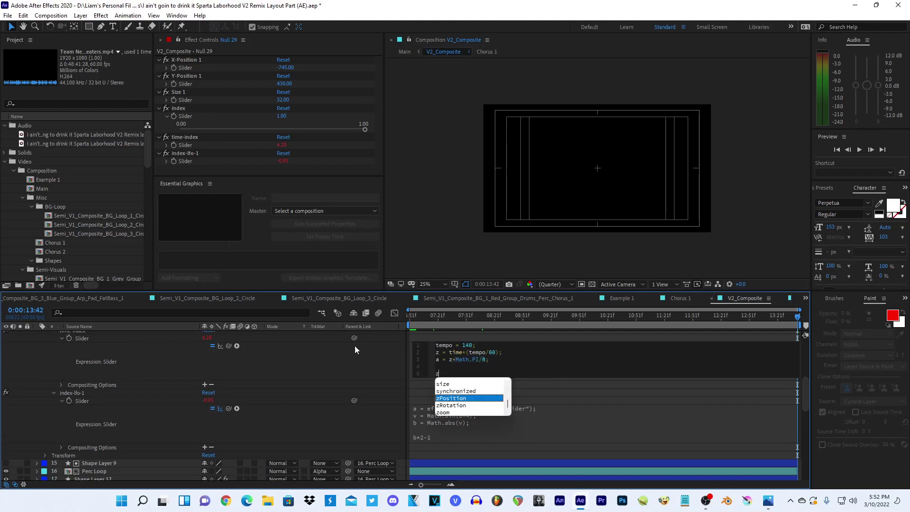
pyautogui.write('z')
pyautogui.click(446, 379)
# - Return to the composition start and briefly check the index-lfo-1 value graph
pyautogui.scroll(1, 446, 380)
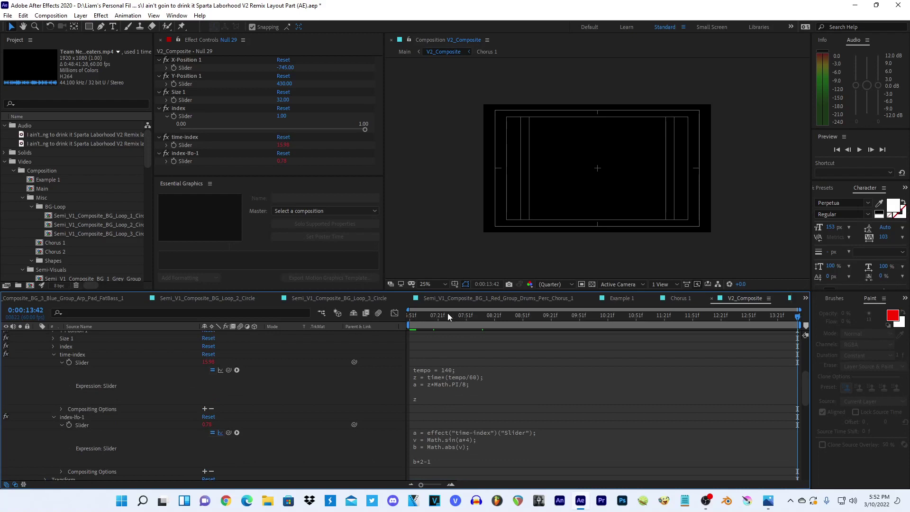
pyautogui.moveTo(448, 313); pyautogui.dragTo(410, 314)
pyautogui.scroll(-5, 460, 379)
pyautogui.scroll(5, 460, 380)
pyautogui.scroll(-3, 459, 377)
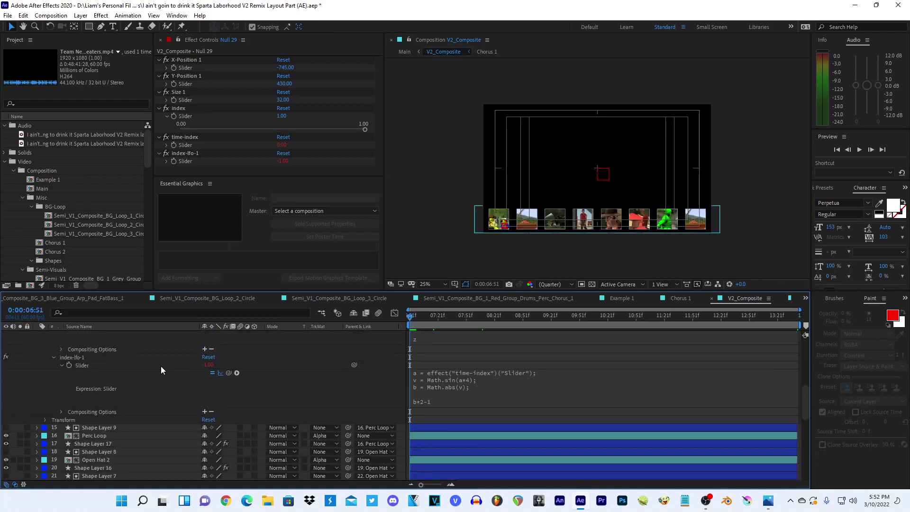
pyautogui.click(160, 363)
pyautogui.click(394, 313)
pyautogui.click(393, 314)
pyautogui.scroll(5, 325, 388)
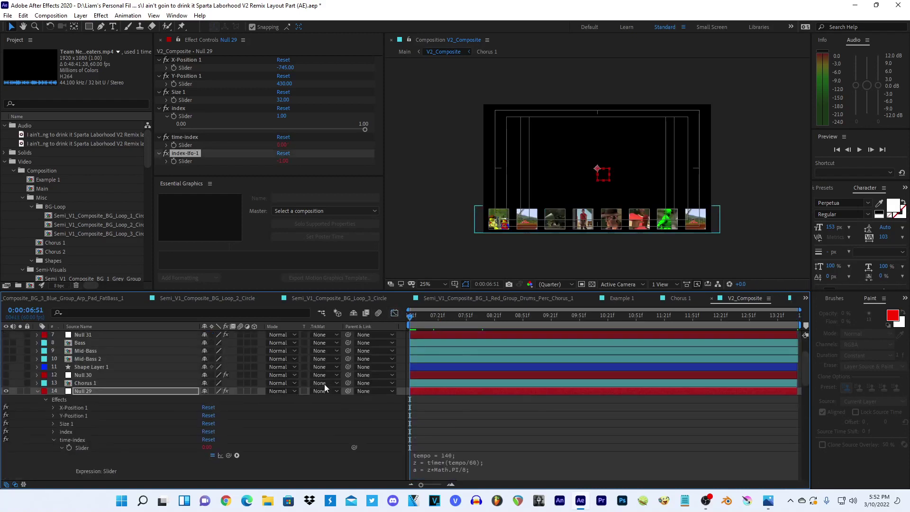
pyautogui.scroll(2, 324, 384)
# - Look at the six BPM Grid layers in Main, then reopen V2_Composite
pyautogui.click(405, 51)
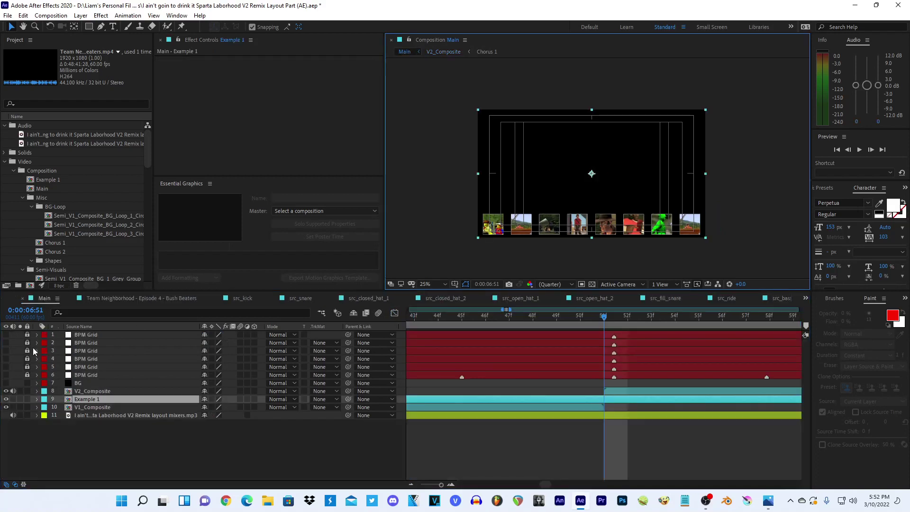
pyautogui.click(72, 375)
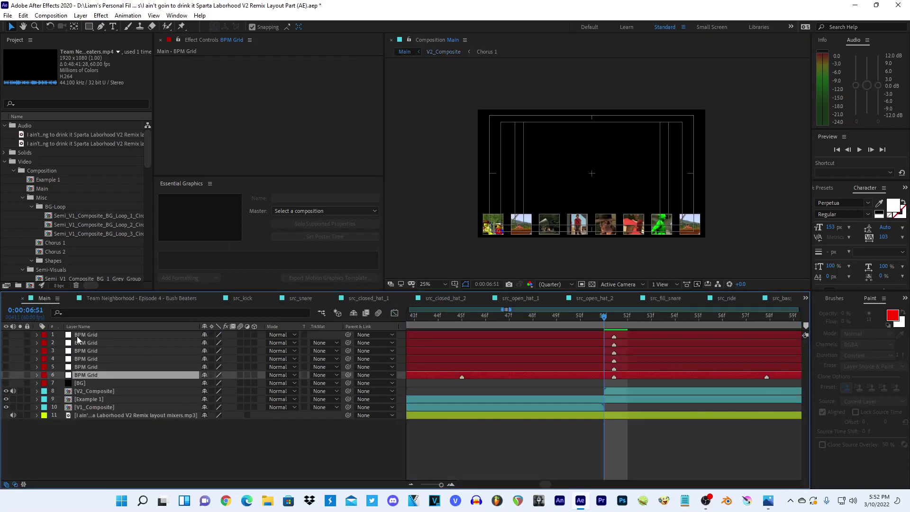
pyautogui.keyDown('shift'); pyautogui.click(80, 334); pyautogui.keyUp('shift')
pyautogui.doubleClick(88, 391)
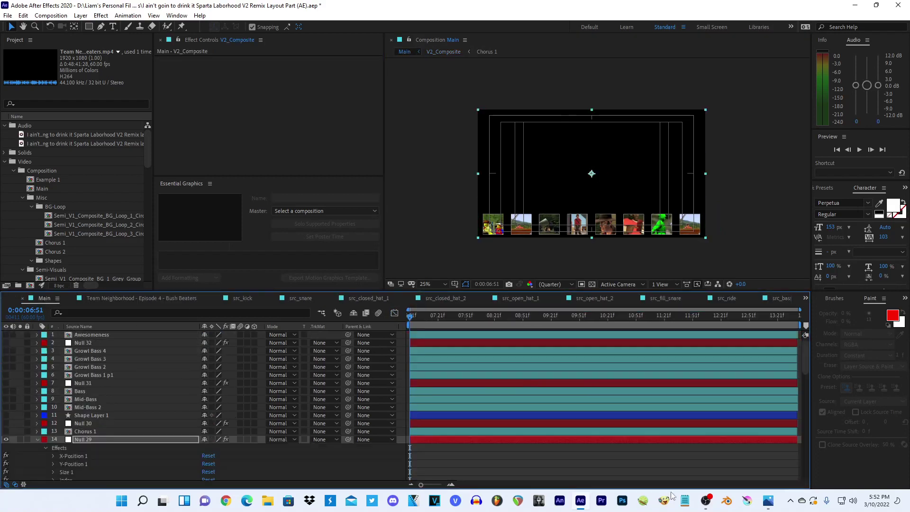
pyautogui.click(707, 501)
pyautogui.scroll(-5, 593, 349)
pyautogui.click(625, 346)
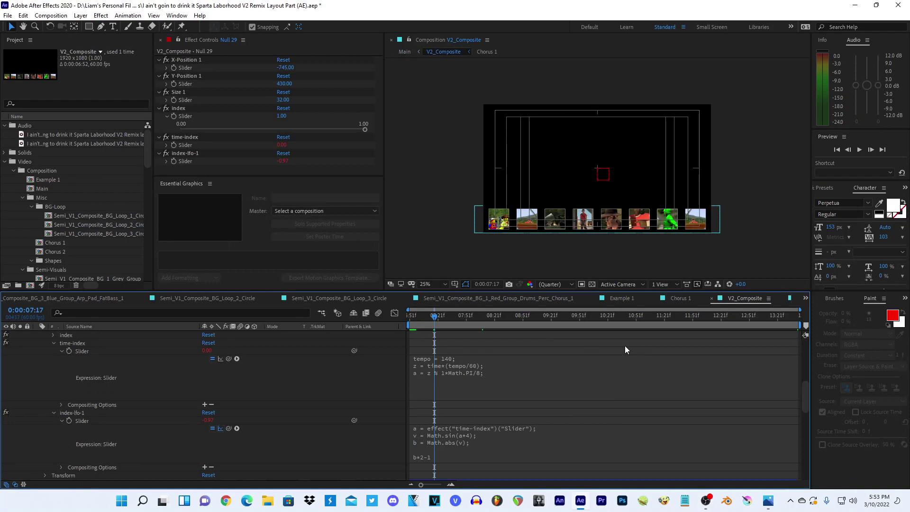
# - Duplicate the index-lfo-1 effect and name the copy index-hold-lfo-1
pyautogui.scroll(-3, 590, 346)
pyautogui.scroll(3, 590, 346)
pyautogui.click(187, 153)
pyautogui.hotkey('ctrl', 'd')
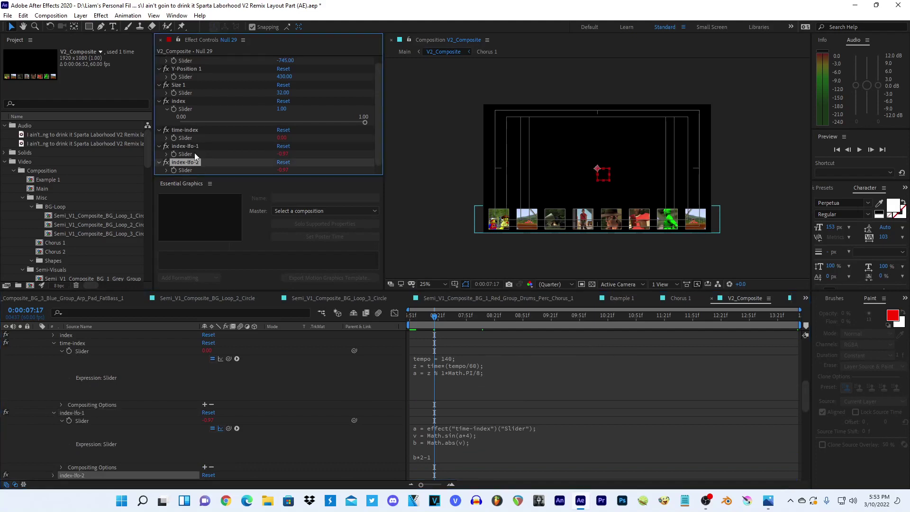
pyautogui.press('Return')
pyautogui.write('index')
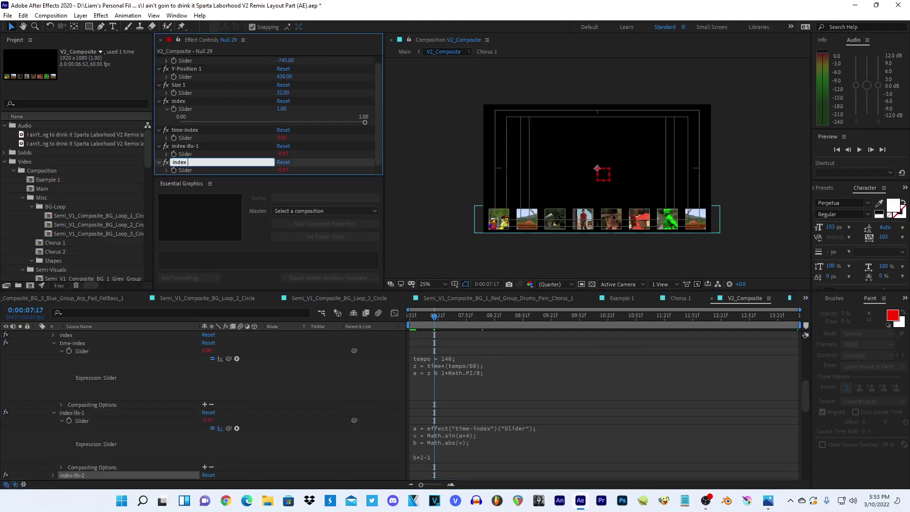
pyautogui.write('-square-ti')
pyautogui.write('me')
pyautogui.press('Return')
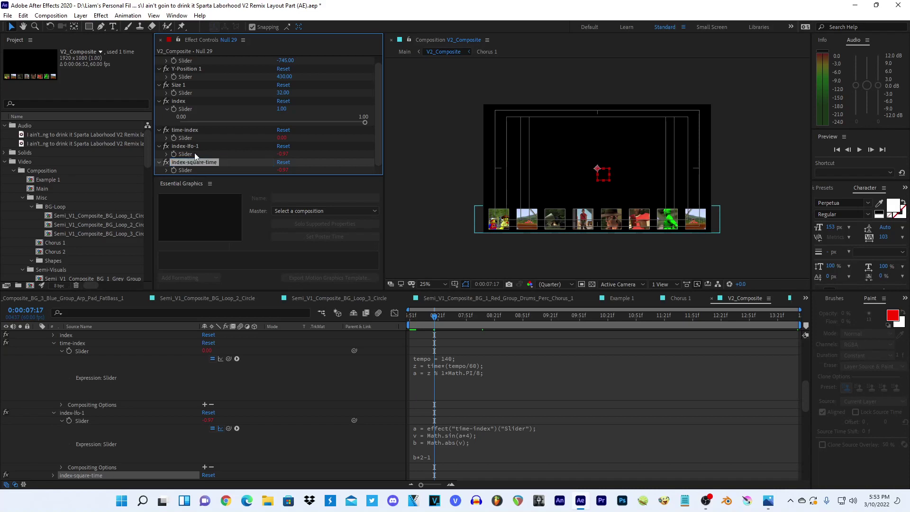
pyautogui.press('Return')
pyautogui.click(199, 161)
pyautogui.write('-')
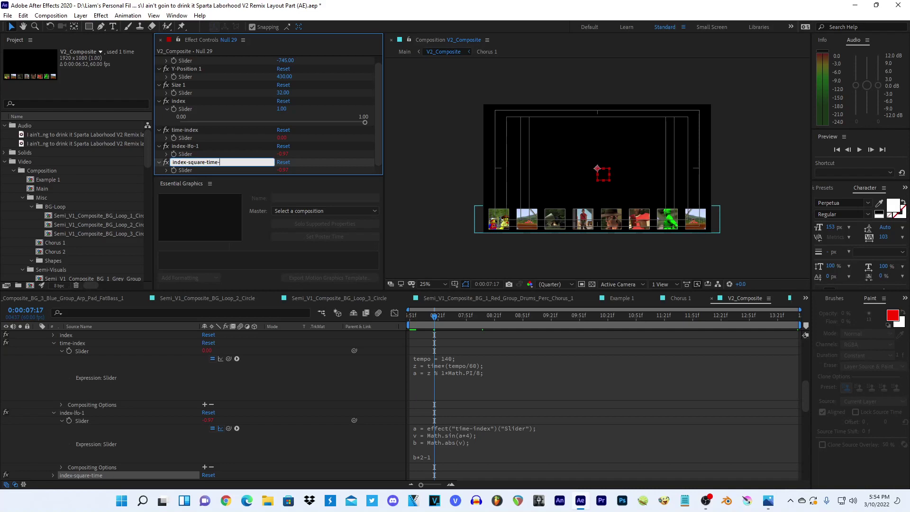
pyautogui.write('lfo')
pyautogui.press('Return')
pyautogui.press('Return')
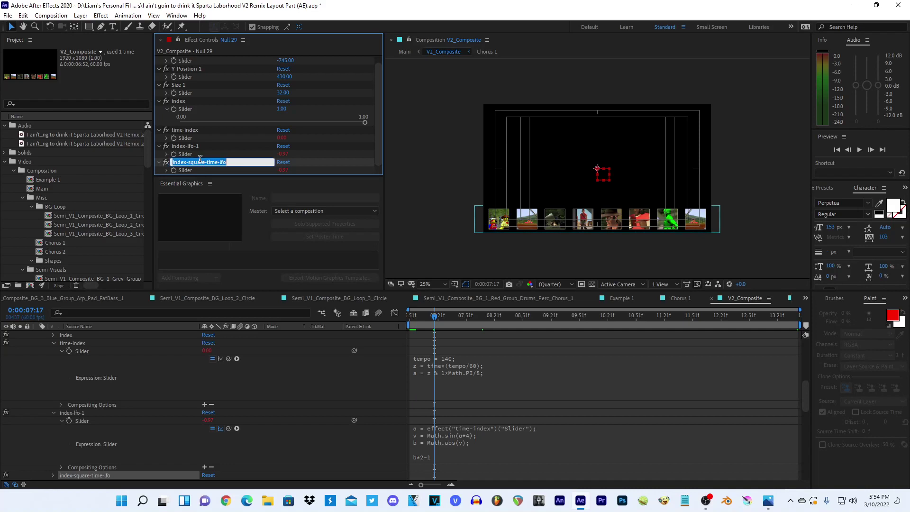
pyautogui.write('index-hold-')
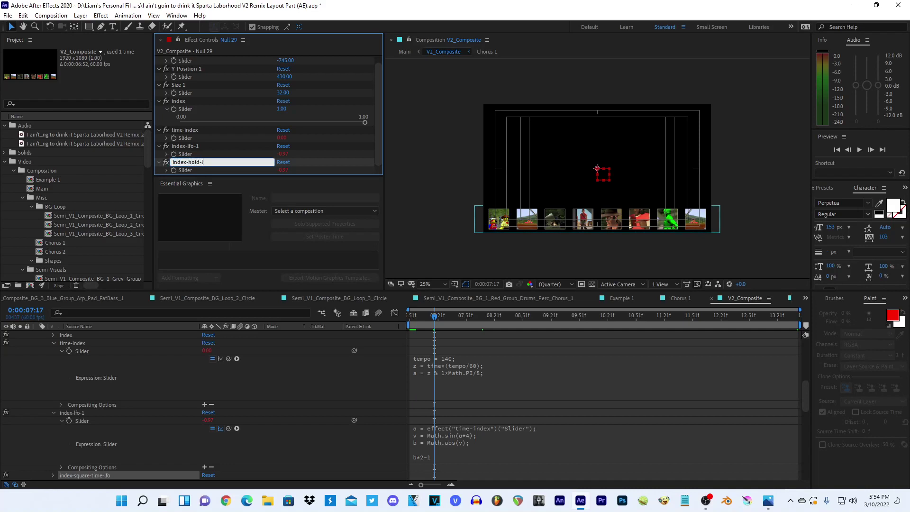
pyautogui.write('lfo-1')
pyautogui.press('Return')
# - Inspect the copied expression on index-hold-lfo-1's Slider, then clear it
pyautogui.scroll(-3, 173, 427)
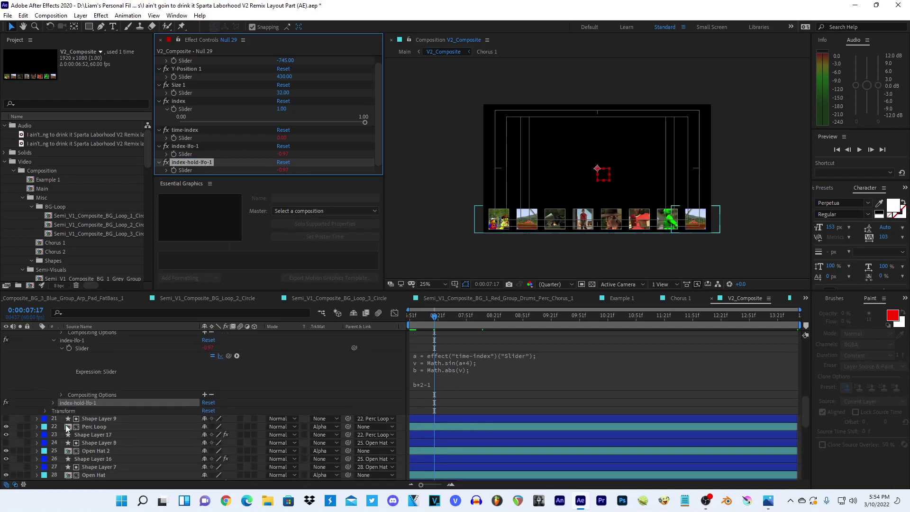
pyautogui.click(53, 403)
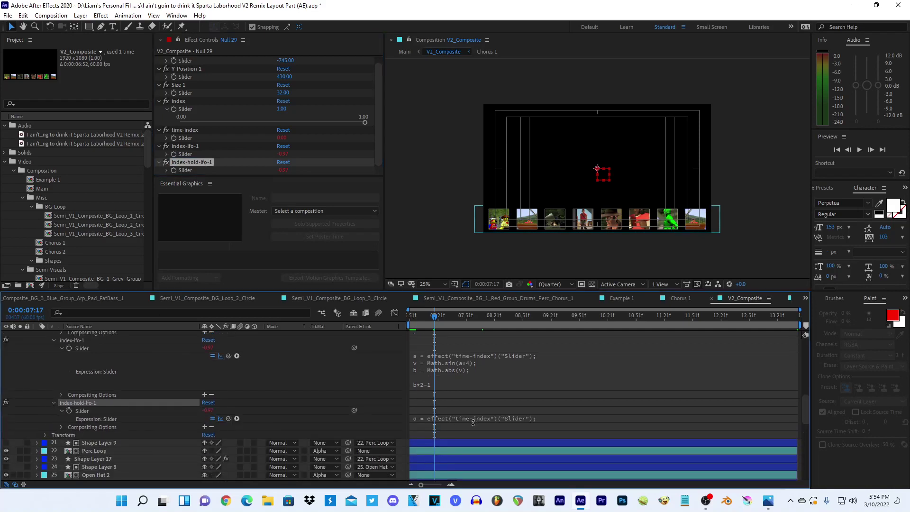
pyautogui.click(468, 416)
pyautogui.click(369, 340)
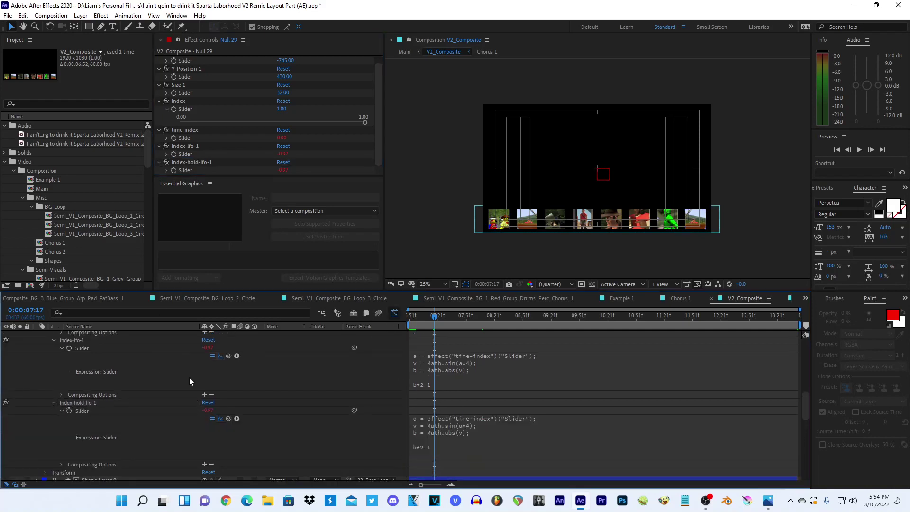
pyautogui.click(147, 412)
pyautogui.click(396, 313)
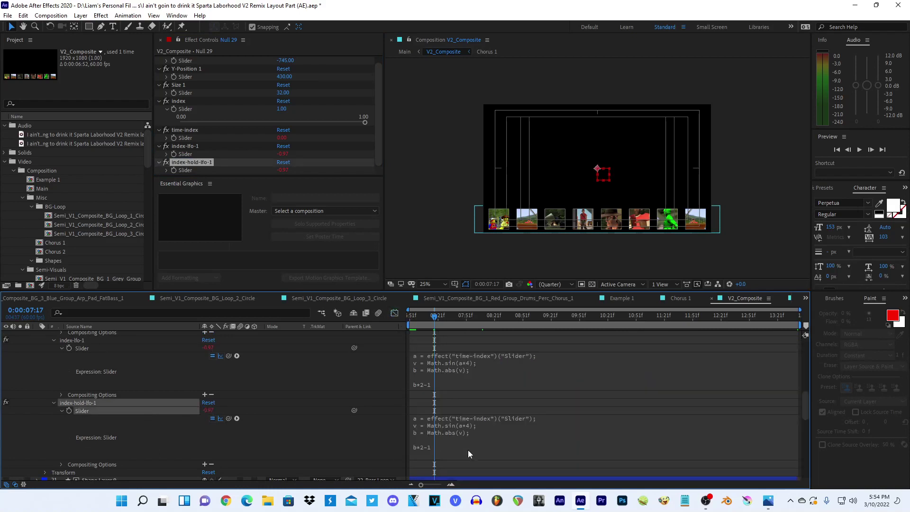
pyautogui.click(469, 439)
pyautogui.press('BackSpace')
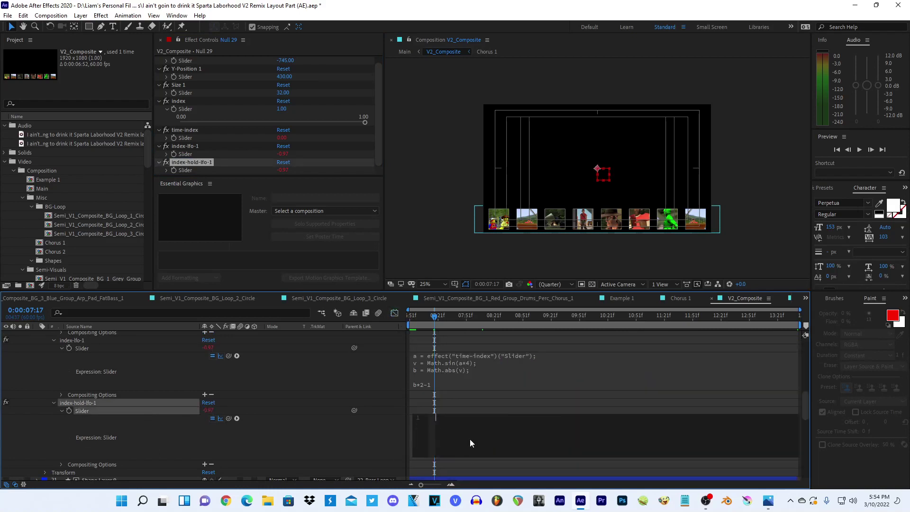
pyautogui.click(477, 411)
# - Pick-whip the index Slider into the index-hold-lfo-1 expression as a variable
pyautogui.scroll(5, 478, 401)
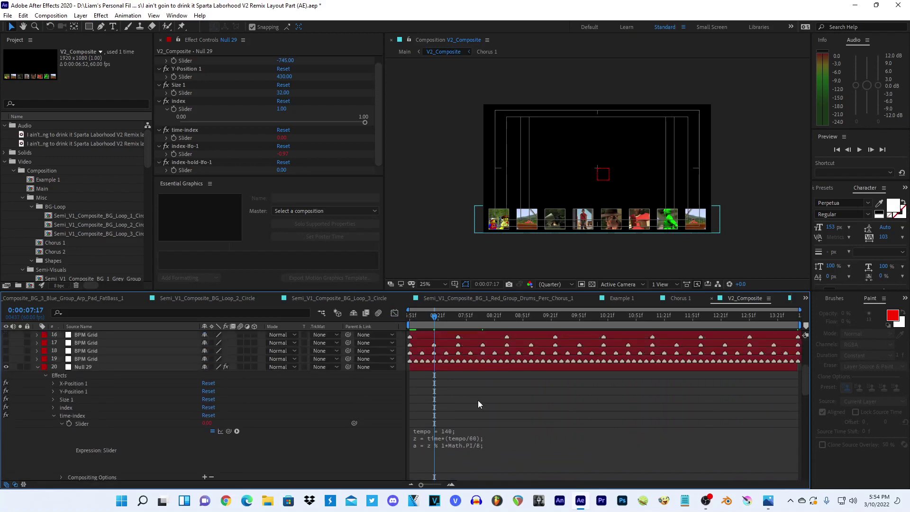
pyautogui.click(53, 408)
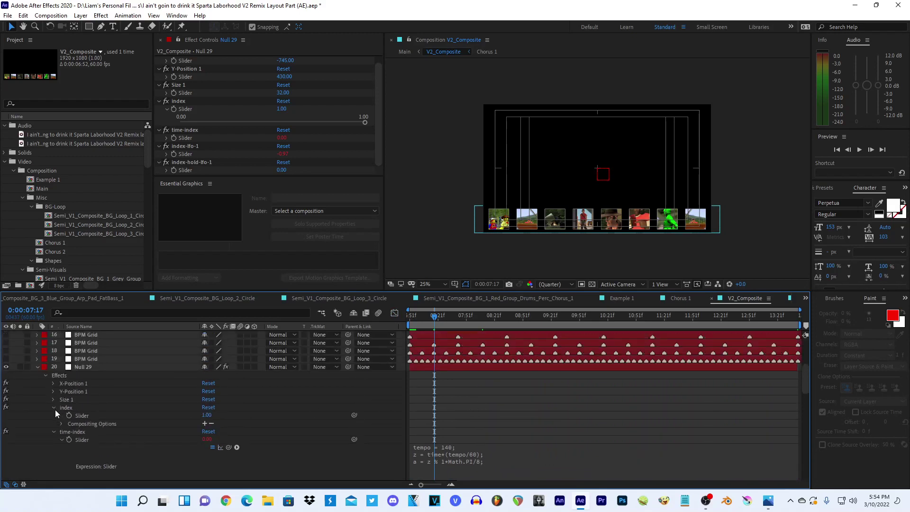
pyautogui.click(53, 408)
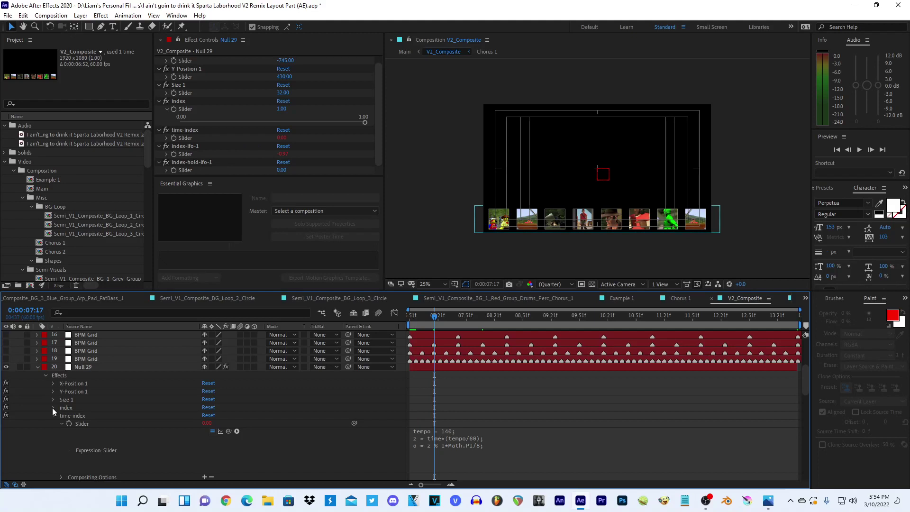
pyautogui.click(53, 408)
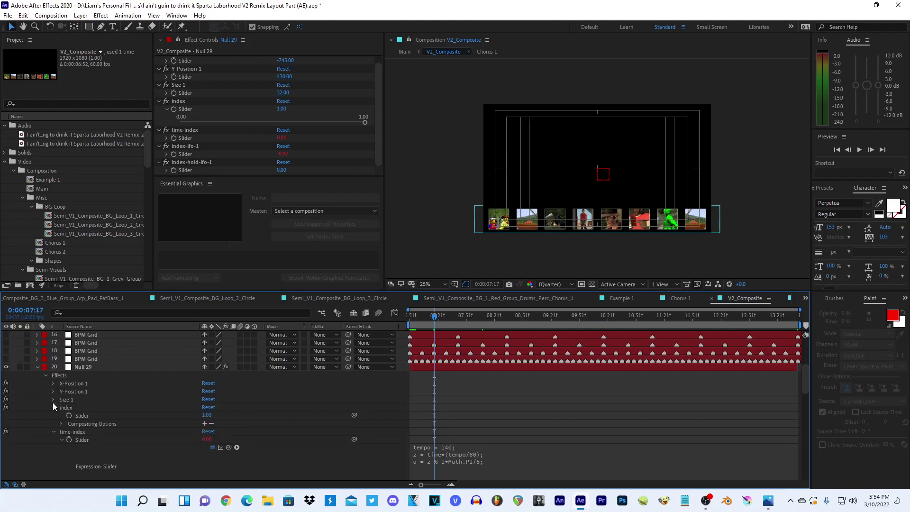
pyautogui.scroll(-4, 55, 402)
pyautogui.scroll(-3, 56, 403)
pyautogui.keyDown('alt'); pyautogui.click(68, 403); pyautogui.keyUp('alt')
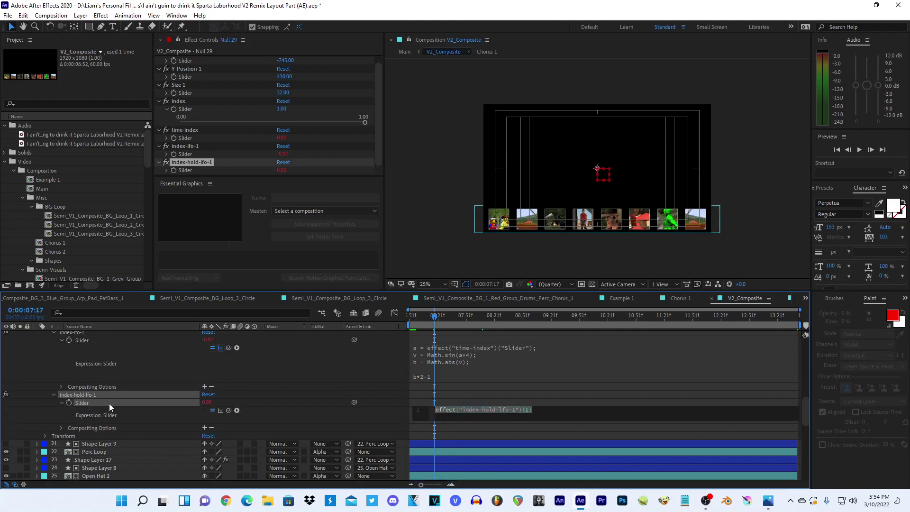
pyautogui.write('de')
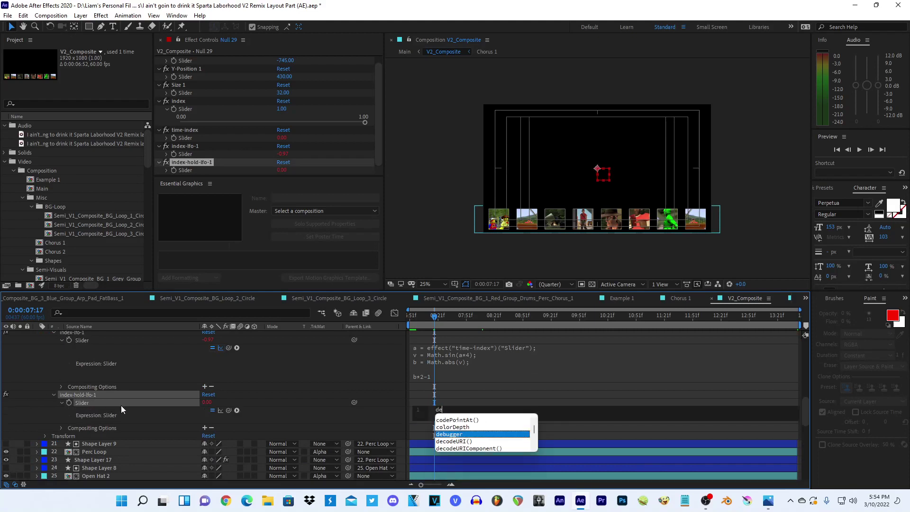
pyautogui.press('BackSpace')
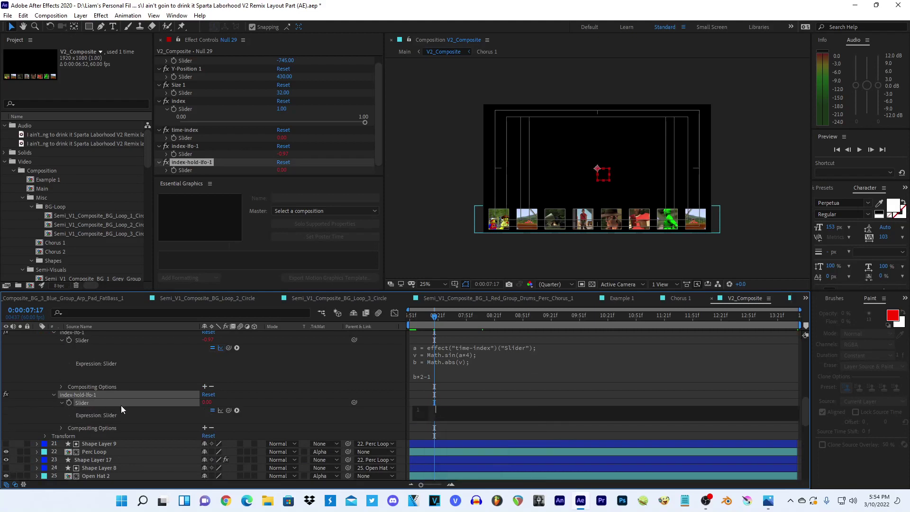
pyautogui.write('v1=')
pyautogui.write('= ;')
pyautogui.scroll(3, 288, 410)
pyautogui.scroll(-2, 288, 410)
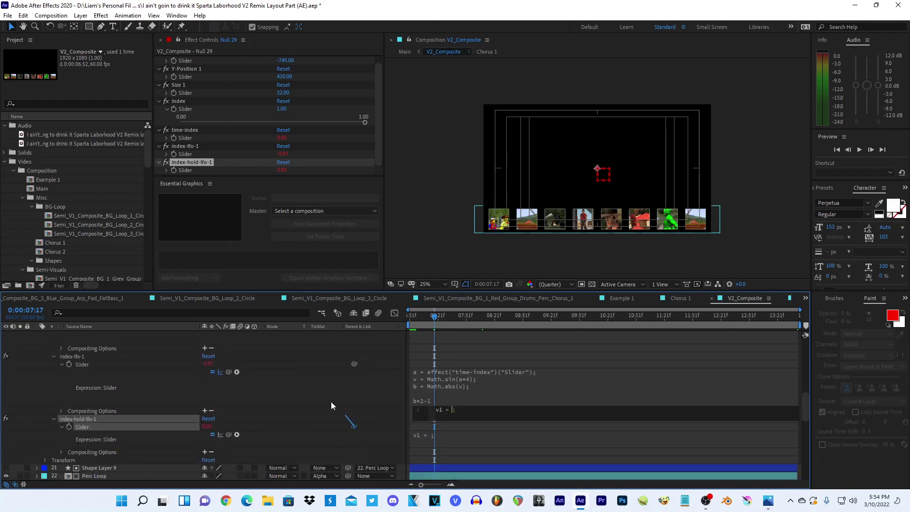
pyautogui.moveTo(332, 402); pyautogui.dragTo(98, 426)
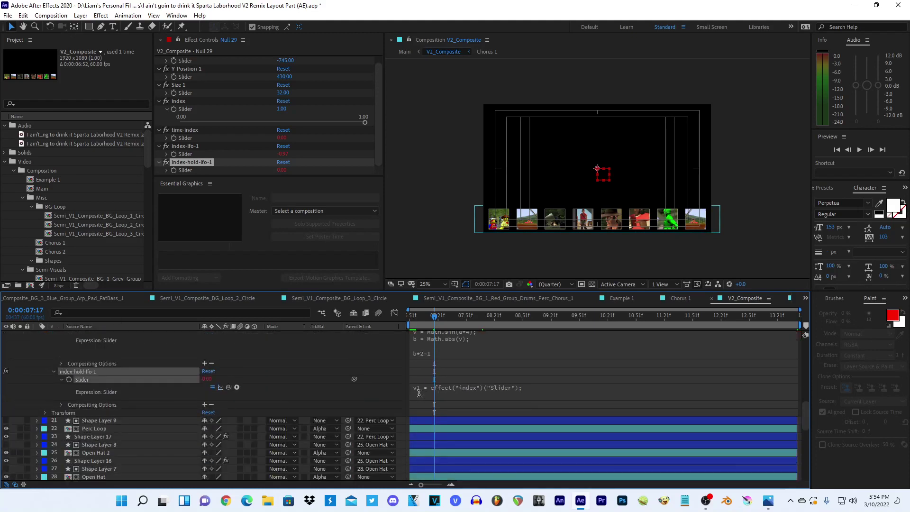
pyautogui.click(444, 374)
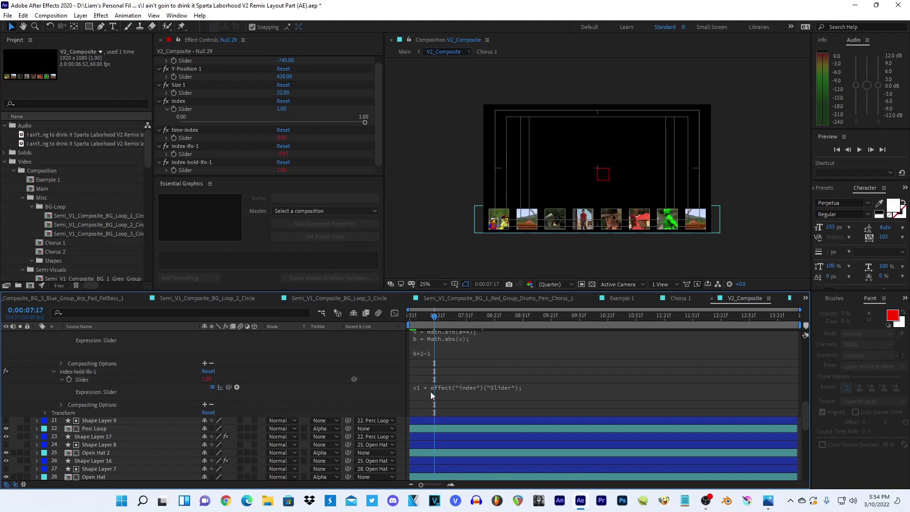
# - Rename the variable to var1 and add 'tempo = 140;' and 'z = time*(tempo/60);' lines
pyautogui.click(431, 392)
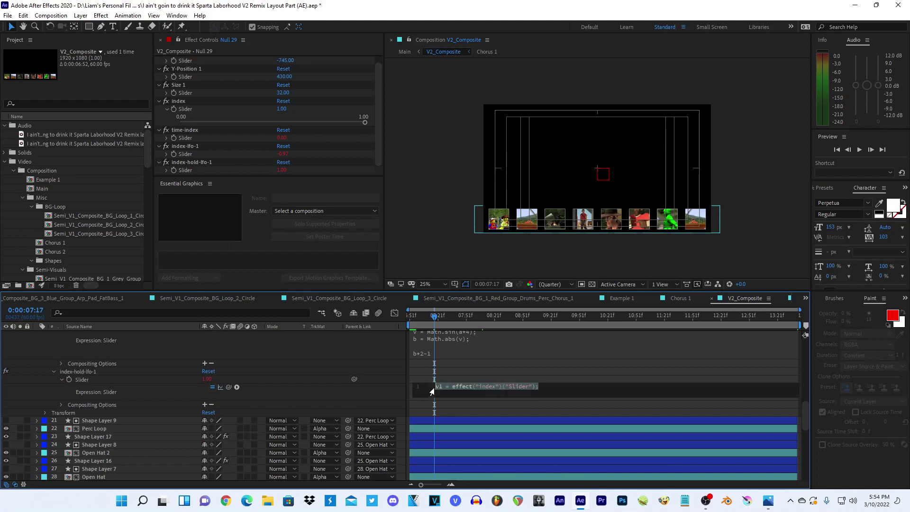
pyautogui.click(441, 386)
pyautogui.write('ar-')
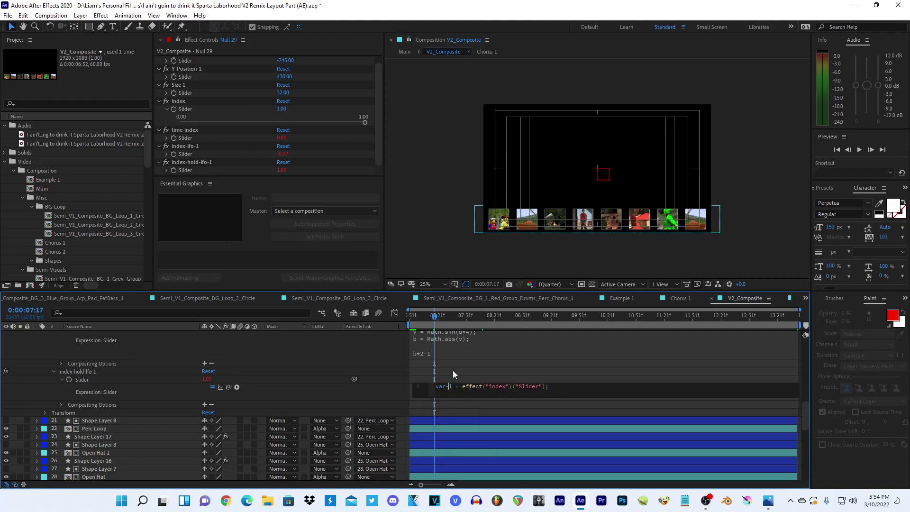
pyautogui.press('BackSpace')
pyautogui.write('t')
pyautogui.write('empo = 140;')
pyautogui.click(552, 387)
pyautogui.press('Return')
pyautogui.click(516, 401)
pyautogui.press('Return')
pyautogui.write('z =')
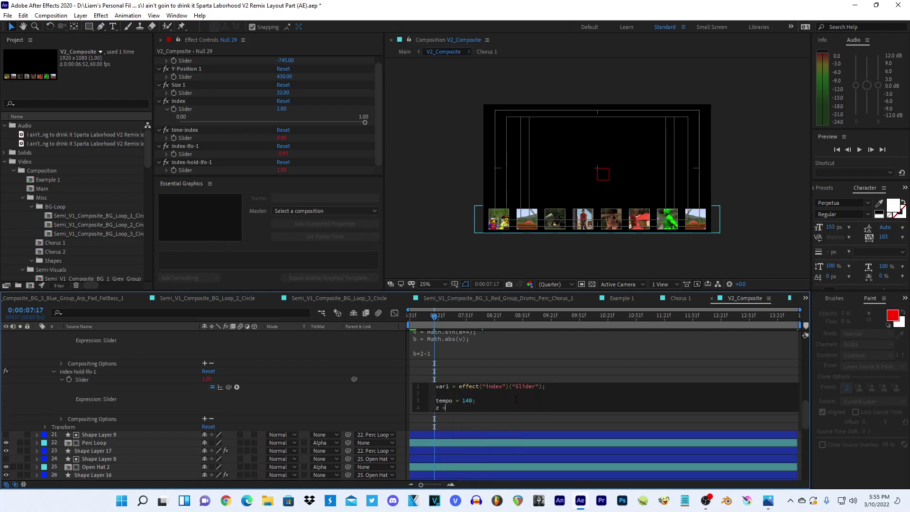
pyautogui.write(' time')
pyautogui.write('*(tempo/')
pyautogui.write('60);')
# - Add 'a = z*Math.PI;' and 'v = Math.sin(a);' lines to the expression
pyautogui.press('Return')
pyautogui.write('a =')
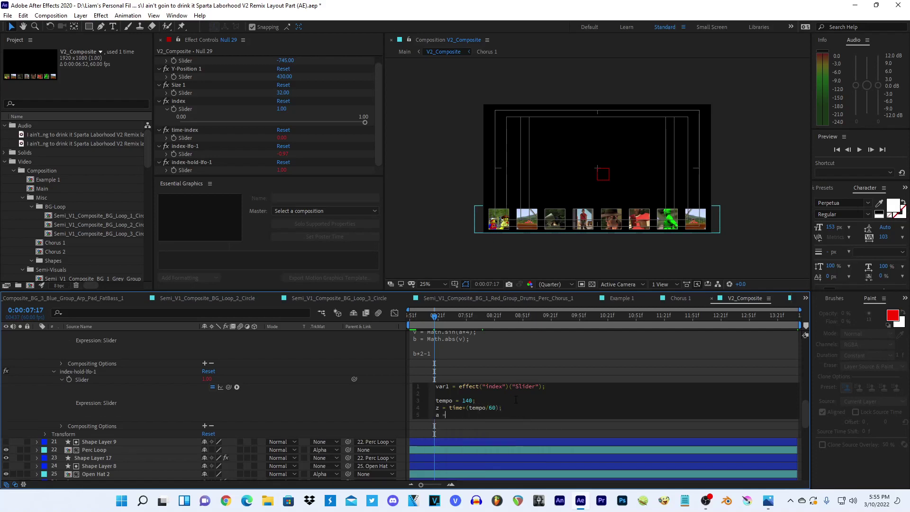
pyautogui.write(' = z')
pyautogui.write('*Math.')
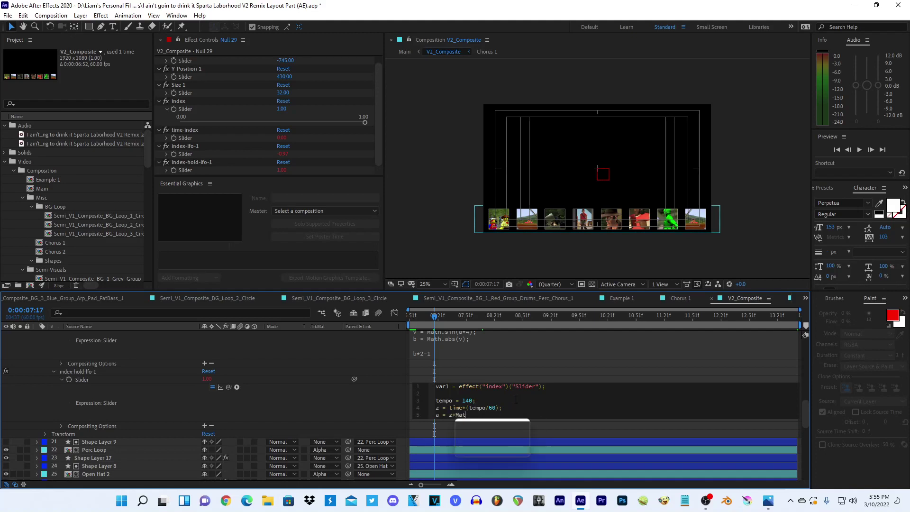
pyautogui.write('PI;')
pyautogui.click(522, 369)
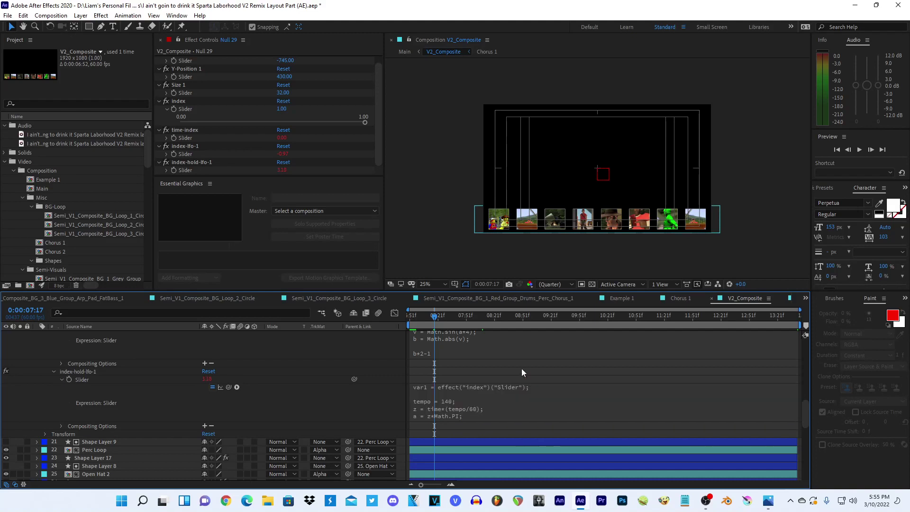
pyautogui.moveTo(522, 322); pyautogui.dragTo(878, 311)
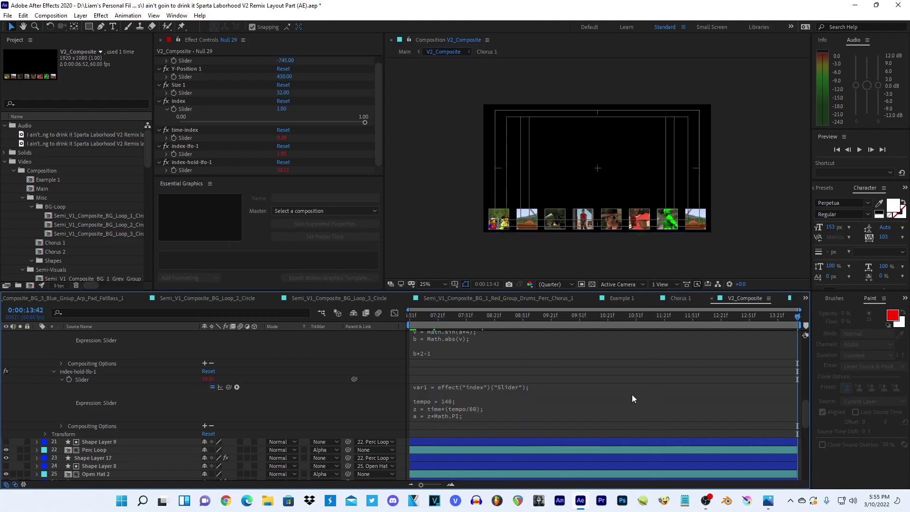
pyautogui.click(528, 418)
pyautogui.click(489, 417)
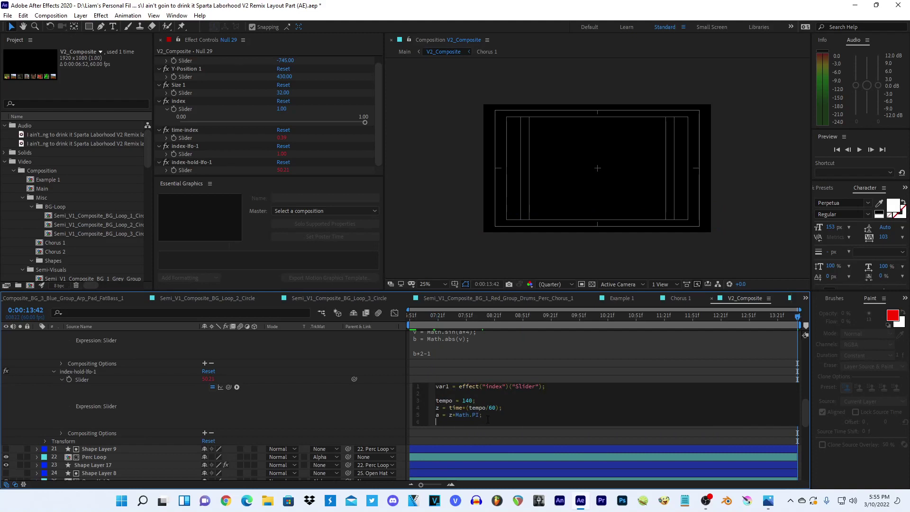
pyautogui.write('v = ')
pyautogui.write('Math.sin')
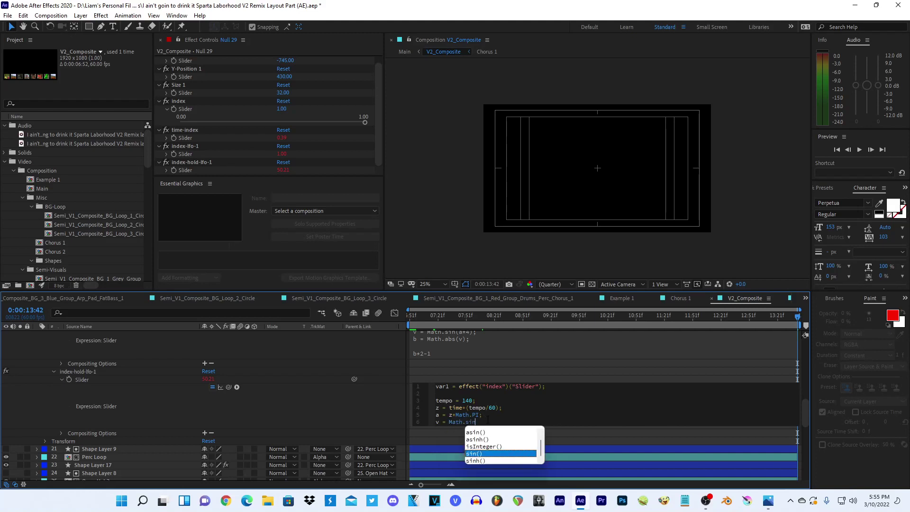
pyautogui.write('(a);')
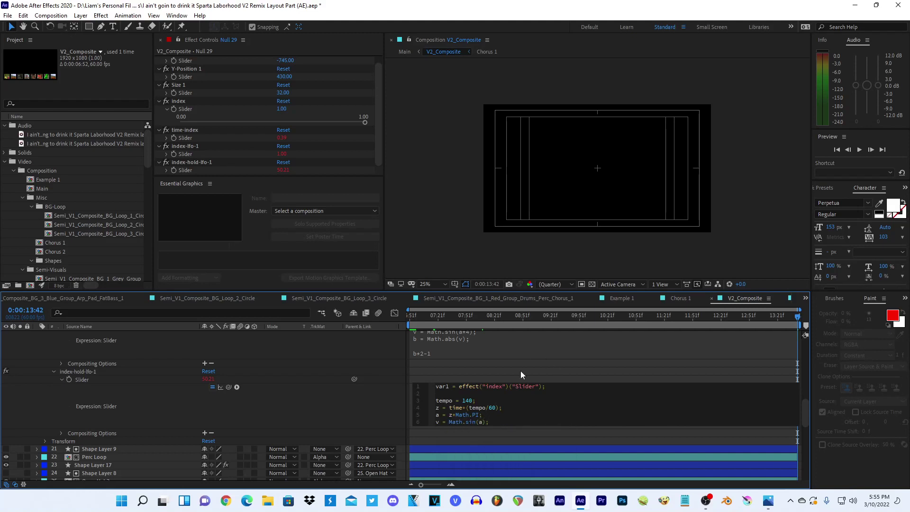
# - Commit the expression and check index-hold-lfo-1's sine curve in the Graph Editor around 06:51
pyautogui.click(395, 313)
pyautogui.click(121, 381)
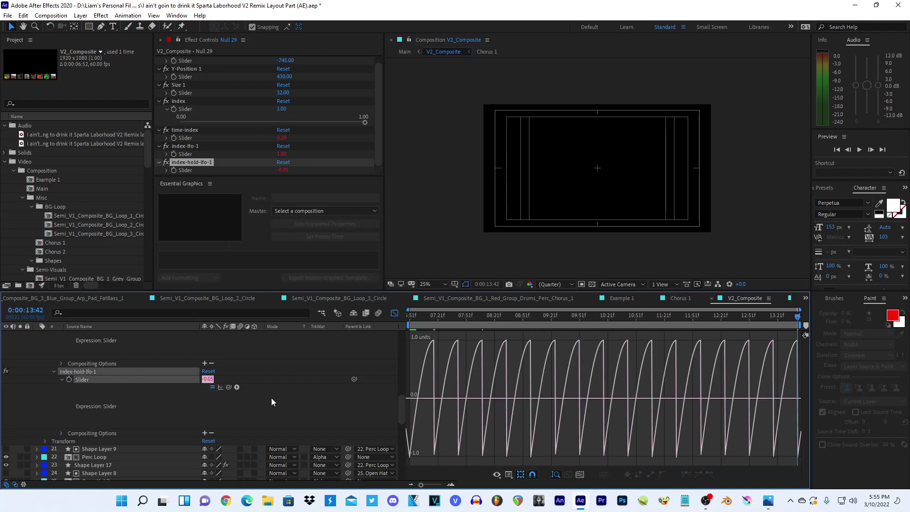
pyautogui.click(221, 387)
pyautogui.click(220, 397)
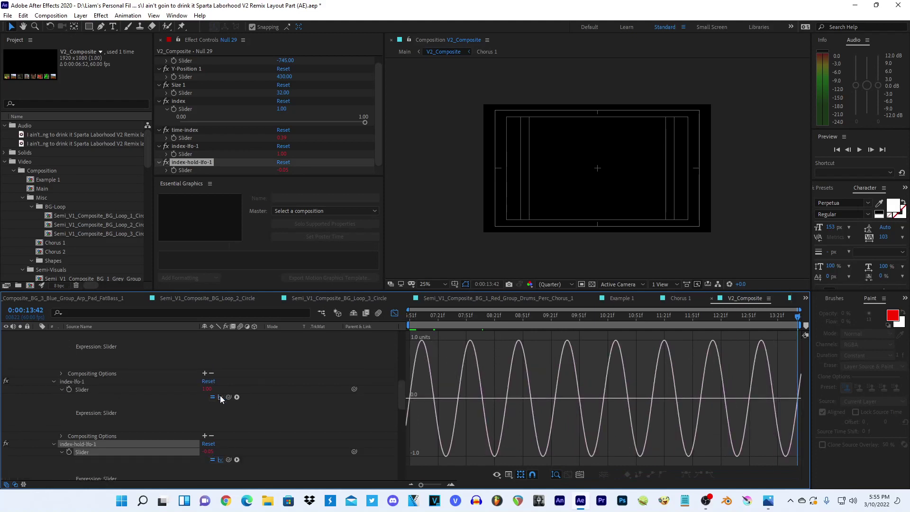
pyautogui.moveTo(422, 317); pyautogui.dragTo(398, 321)
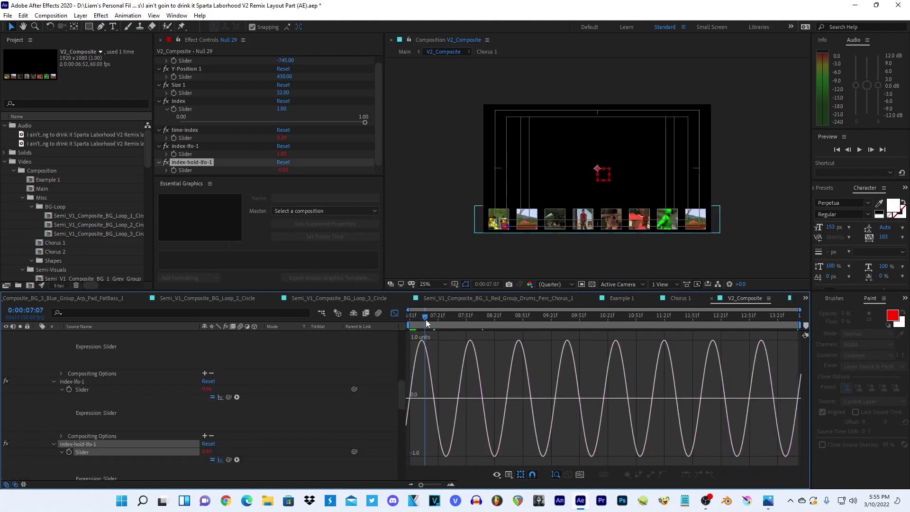
pyautogui.click(395, 313)
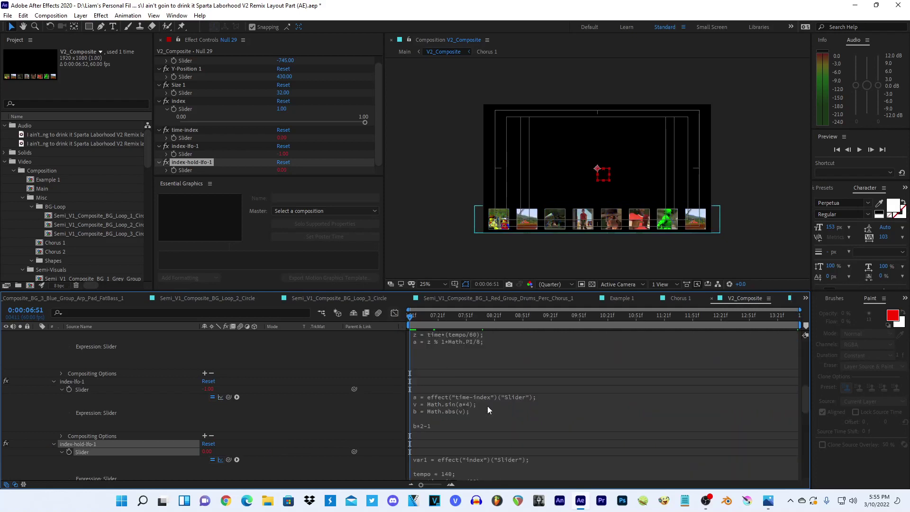
pyautogui.scroll(-3, 484, 420)
# - Wrap Math.sin(a) in Math.ceil on line 6 and graph the result at 07:19
pyautogui.click(481, 432)
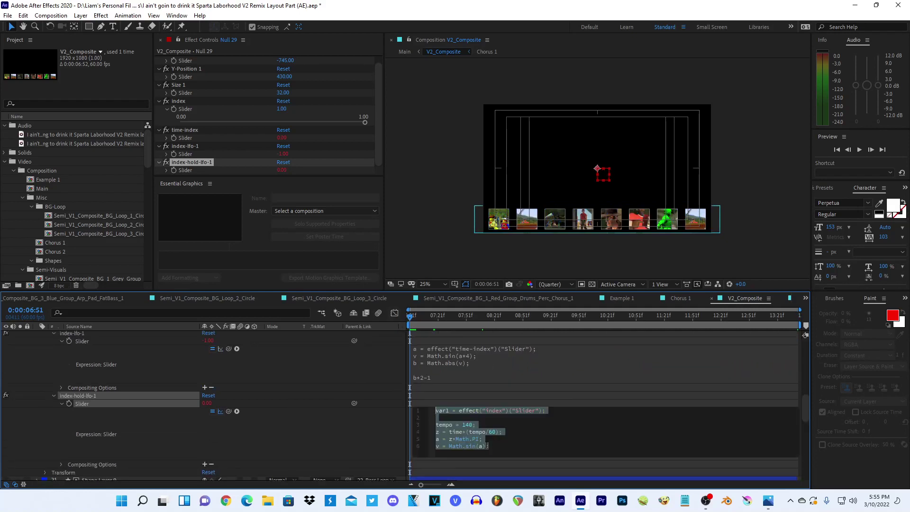
pyautogui.click(423, 391)
pyautogui.moveTo(419, 316)
pyautogui.mouseDown()
pyautogui.moveTo(465, 324)
pyautogui.moveTo(410, 317)
pyautogui.mouseUp()
pyautogui.click(496, 445)
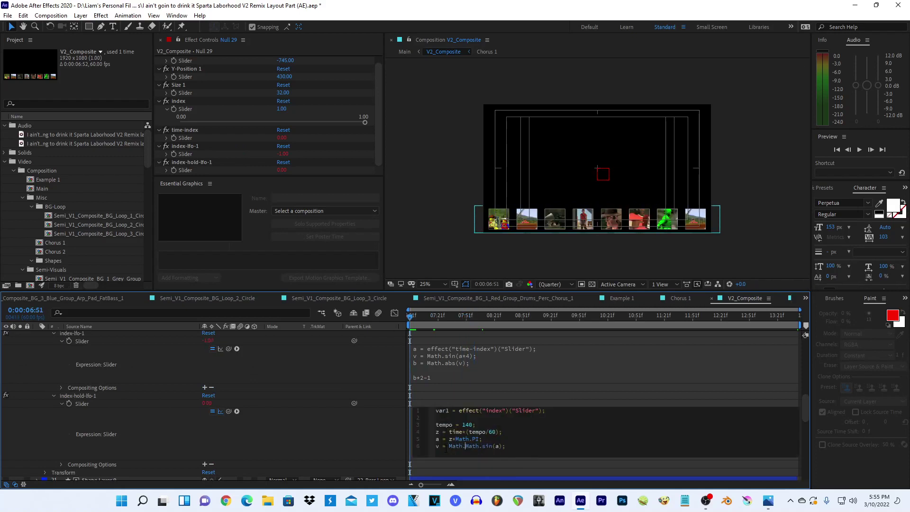
pyautogui.write('Math.ceil')
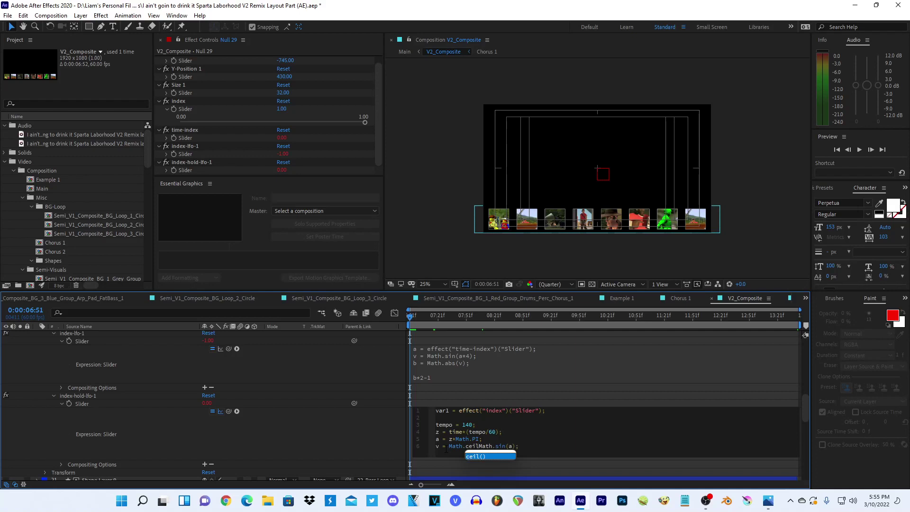
pyautogui.press('Escape')
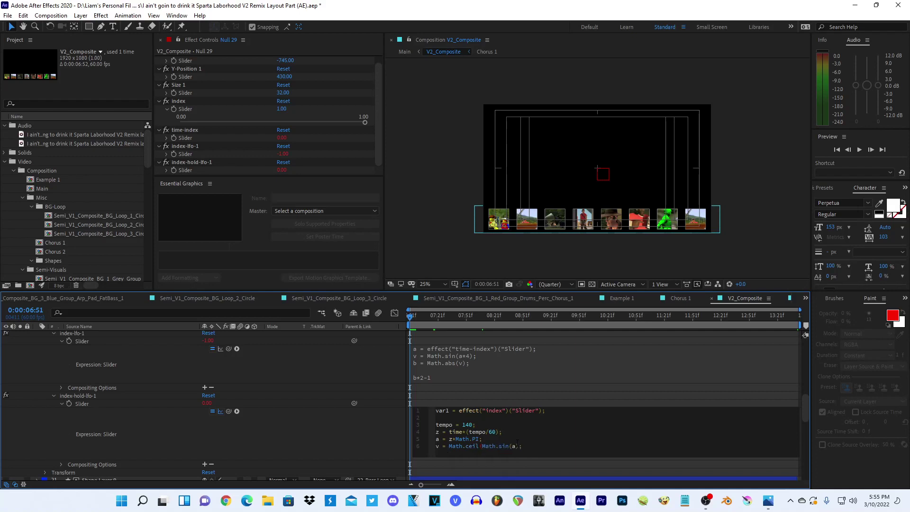
pyautogui.click(334, 413)
pyautogui.hotkey('shift', 'F3')
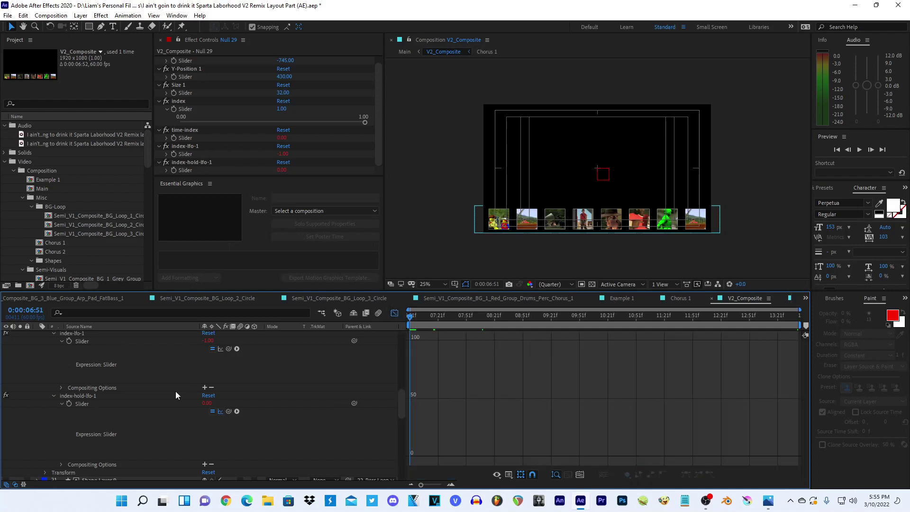
pyautogui.click(151, 402)
pyautogui.moveTo(426, 321); pyautogui.dragTo(437, 323)
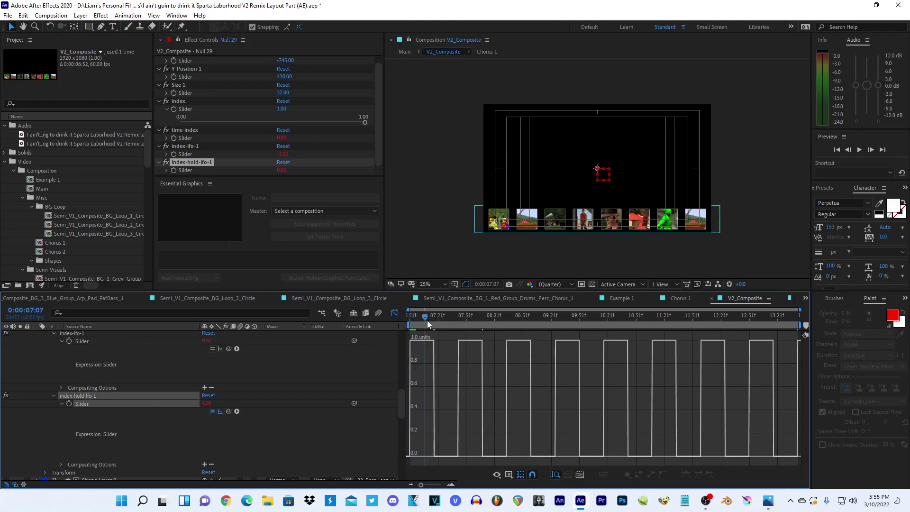
pyautogui.click(394, 314)
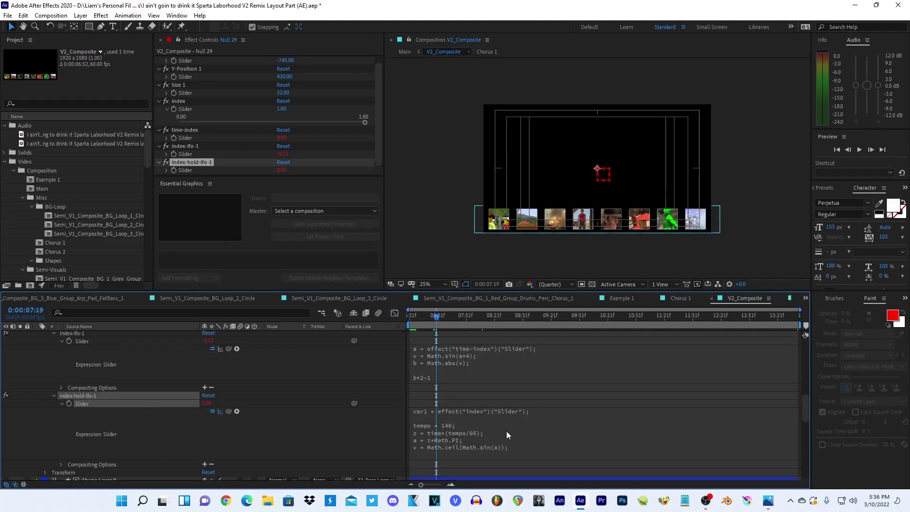
# - Store the rounded sine as var2, return var2*2-1, and graph the resulting square wave
pyautogui.click(524, 447)
pyautogui.write('a')
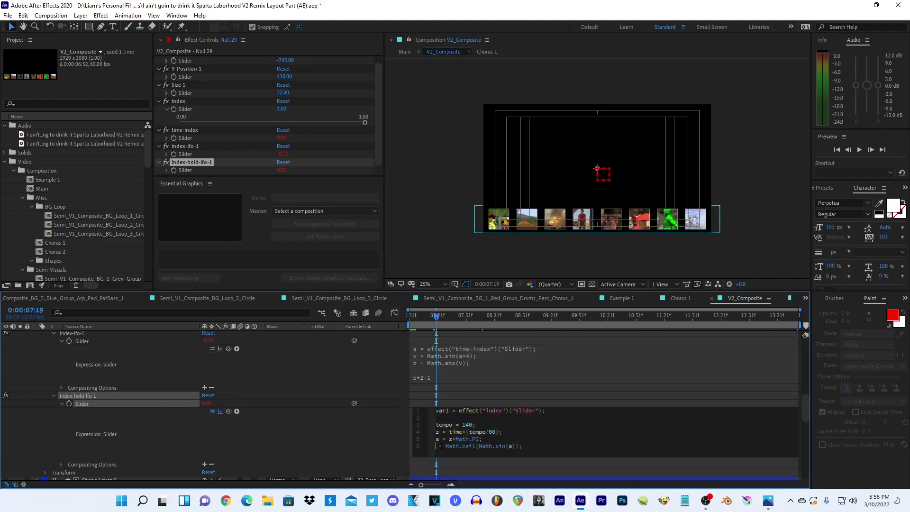
pyautogui.write('r2')
pyautogui.press('Return')
pyautogui.press('Return')
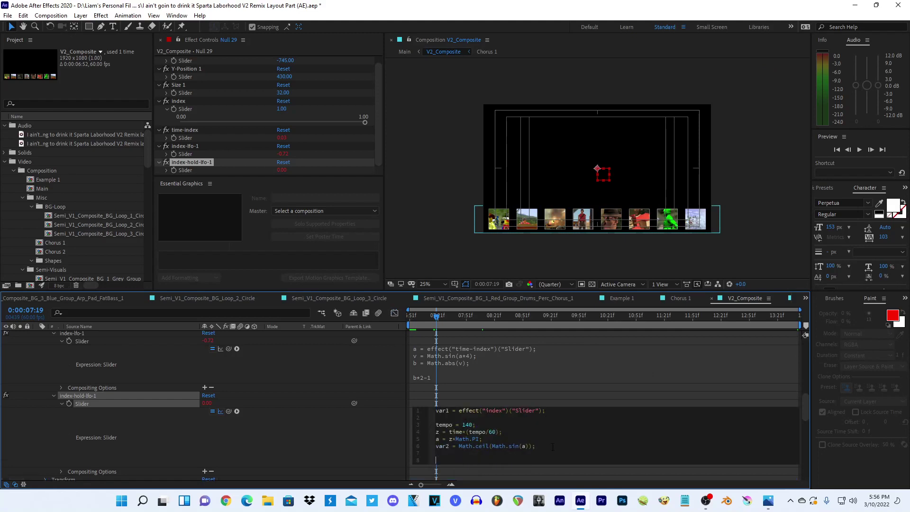
pyautogui.write('var*2')
pyautogui.press('BackSpace')
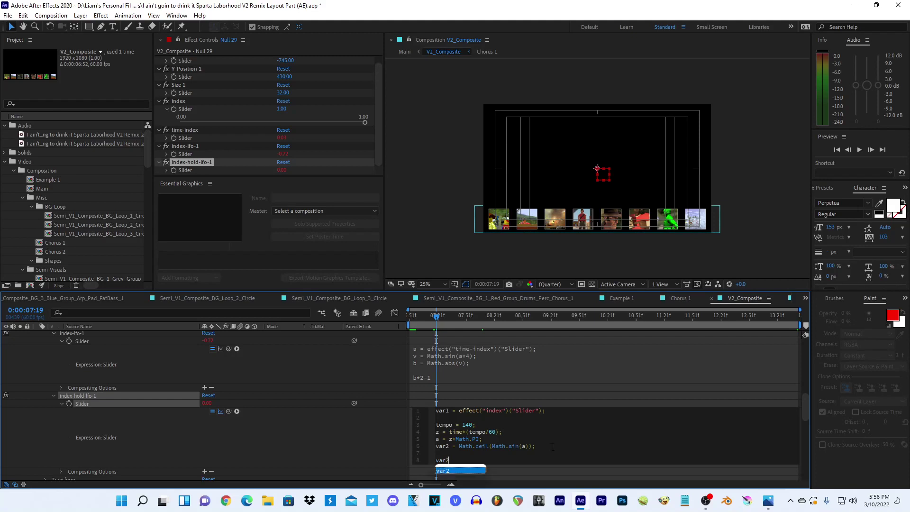
pyautogui.write('2*-')
pyautogui.press('BackSpace')
pyautogui.write('2')
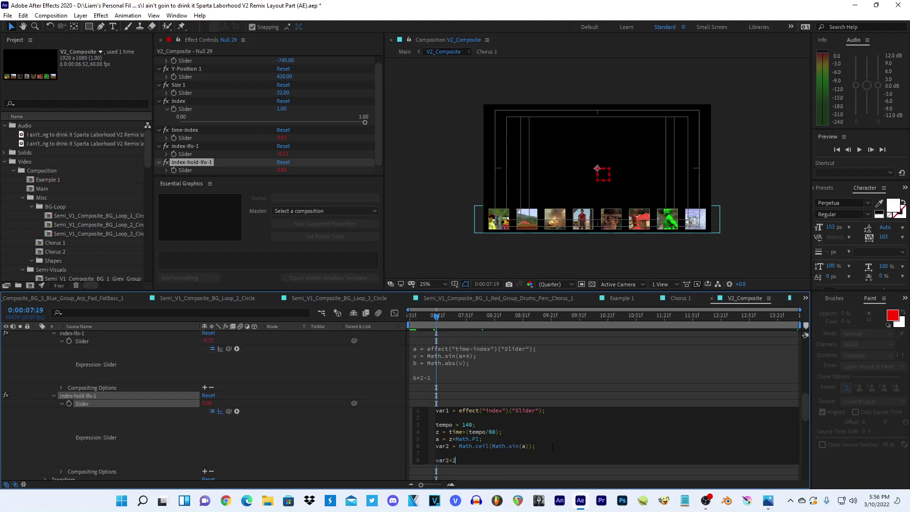
pyautogui.write('-1;')
pyautogui.click(317, 417)
pyautogui.click(395, 314)
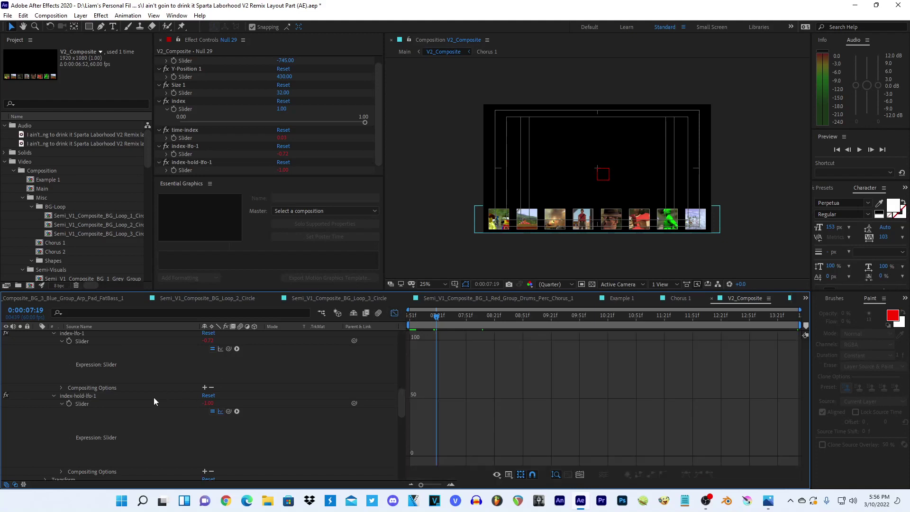
pyautogui.click(142, 404)
pyautogui.moveTo(421, 320); pyautogui.dragTo(398, 315)
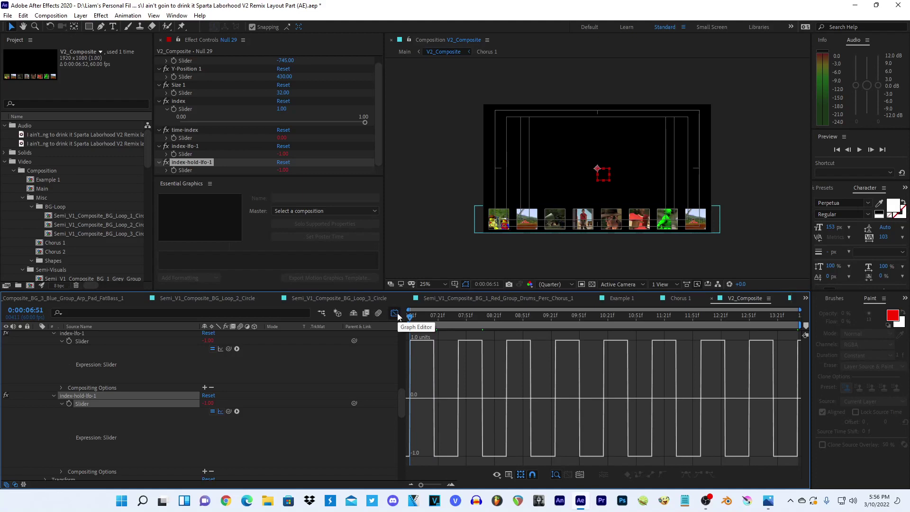
pyautogui.click(398, 315)
# - Add a var1 line to the index-lfo-1 expression, pick-whipped to the index-hold-lfo-1 slider
pyautogui.scroll(1, 449, 385)
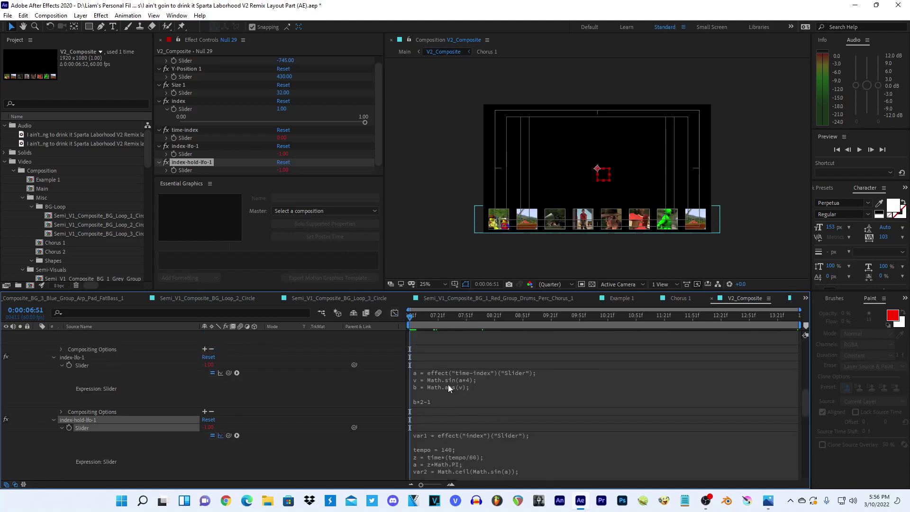
pyautogui.scroll(-1, 448, 385)
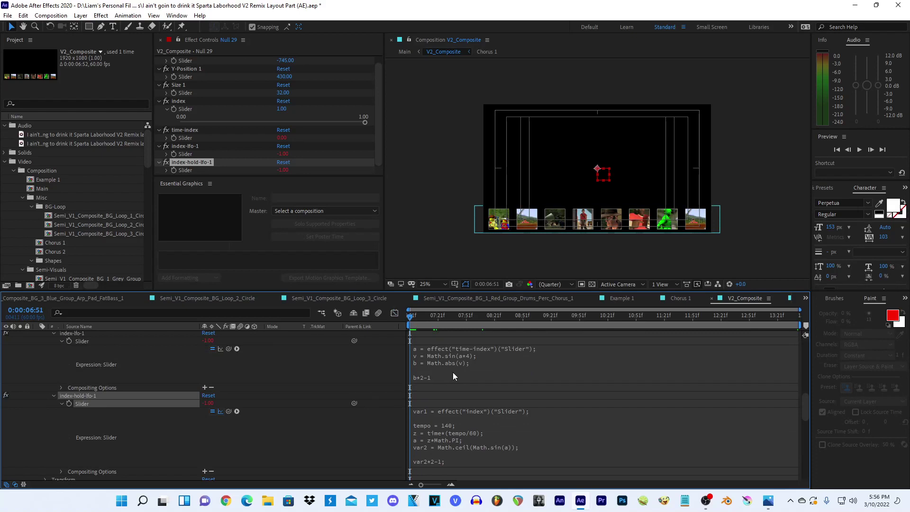
pyautogui.scroll(1, 453, 371)
pyautogui.scroll(-1, 454, 375)
pyautogui.click(451, 377)
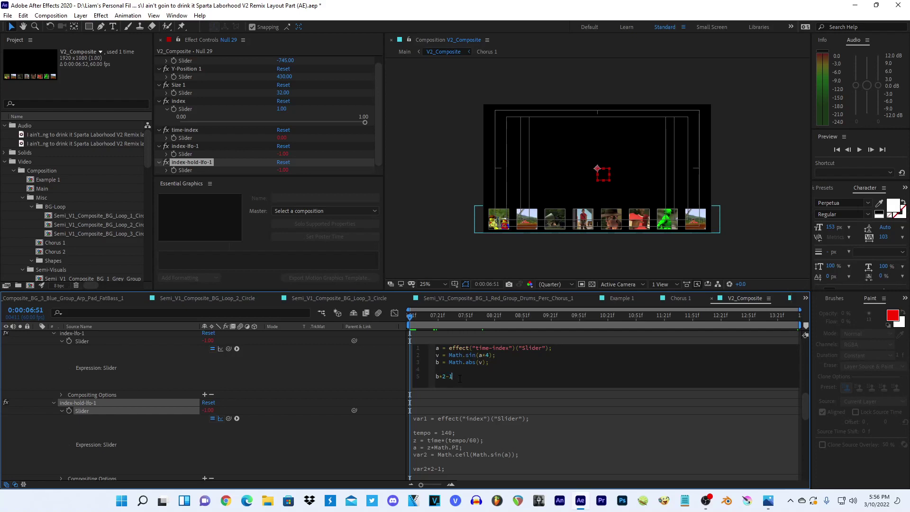
pyautogui.scroll(1, 462, 394)
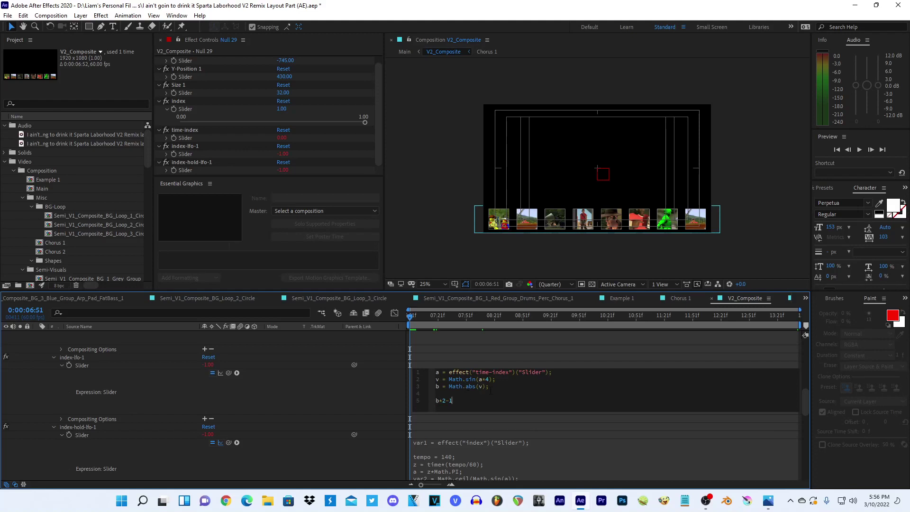
pyautogui.press('Return')
pyautogui.press('Return')
pyautogui.write('var1 =')
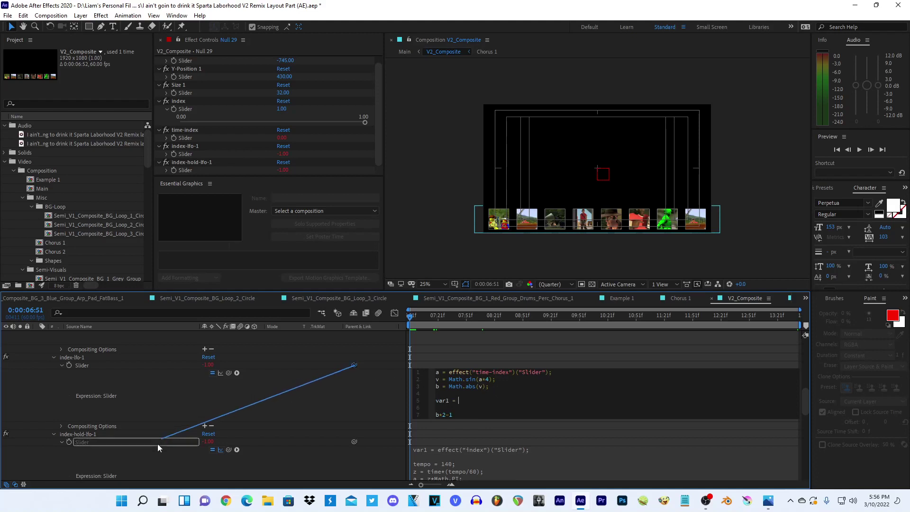
pyautogui.moveTo(354, 365); pyautogui.dragTo(157, 444)
pyautogui.write(';')
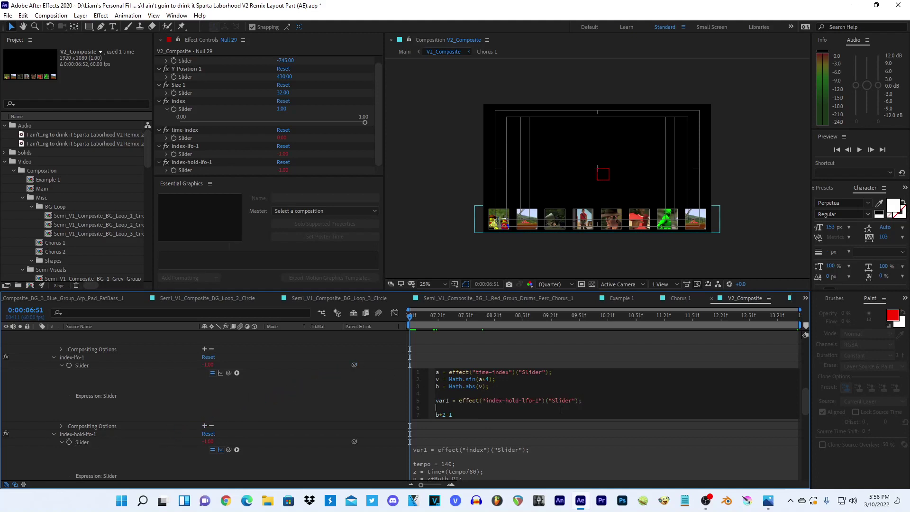
pyautogui.write('*var')
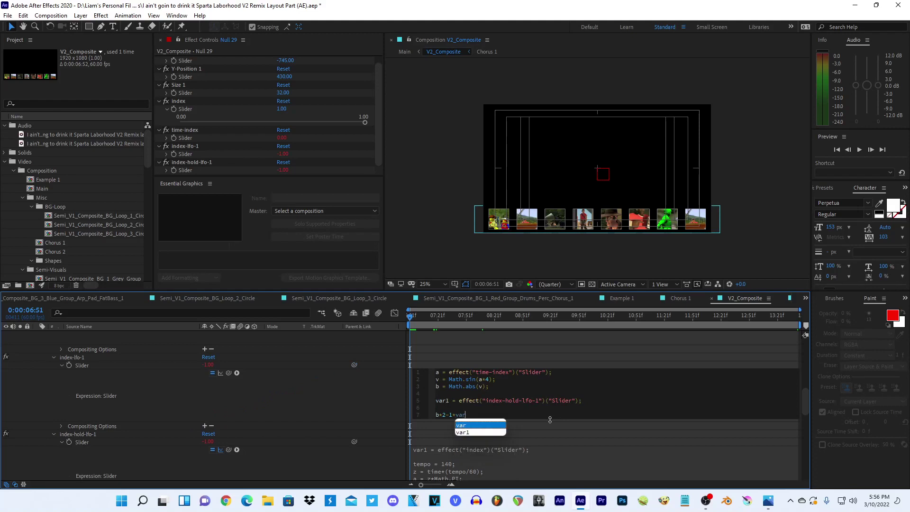
pyautogui.click(347, 413)
# - Fix the expression error to b*2-1*var1 and inspect its sawtooth curve in the Graph Editor
pyautogui.click(438, 410)
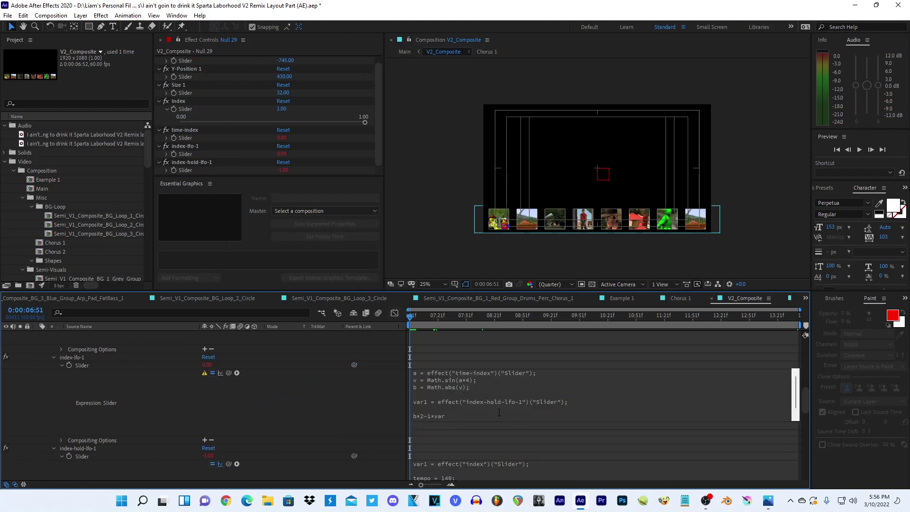
pyautogui.write('1;')
pyautogui.click(383, 408)
pyautogui.click(394, 313)
pyautogui.click(147, 364)
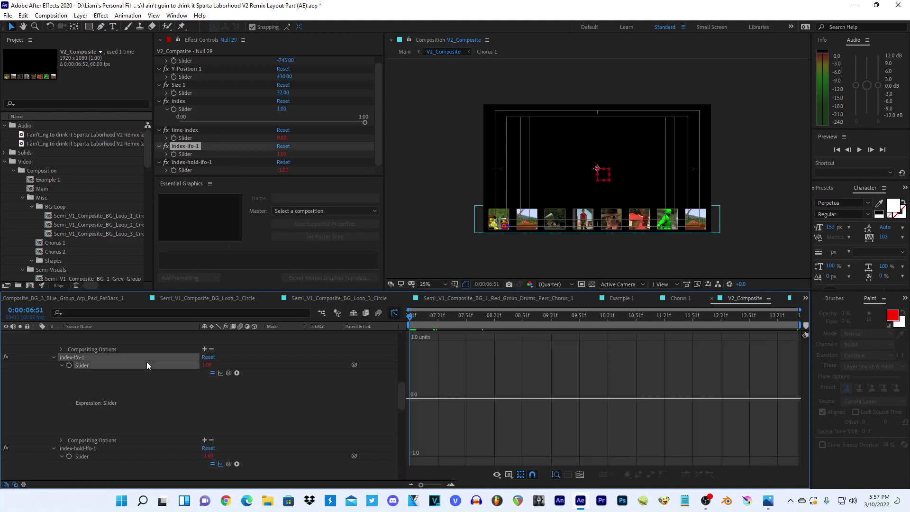
pyautogui.click(220, 373)
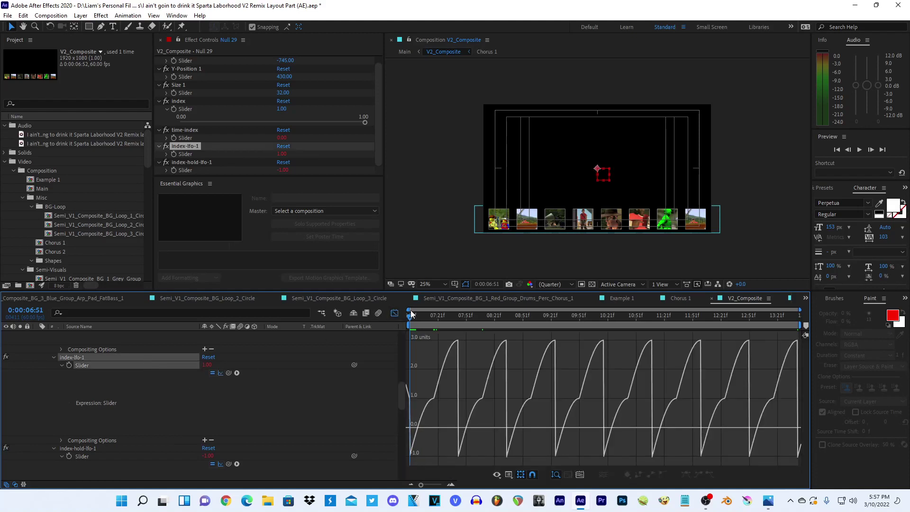
pyautogui.click(395, 314)
# - Assign line 7's result to x and recheck the index-lfo-1 value graph
pyautogui.click(458, 408)
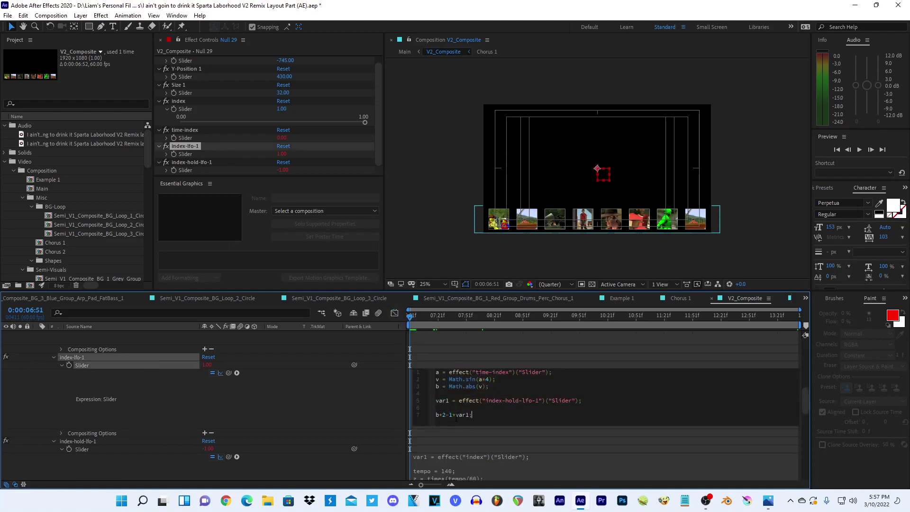
pyautogui.doubleClick(462, 416)
pyautogui.click(491, 410)
pyautogui.press('Down')
pyautogui.write('x = ')
pyautogui.write('x')
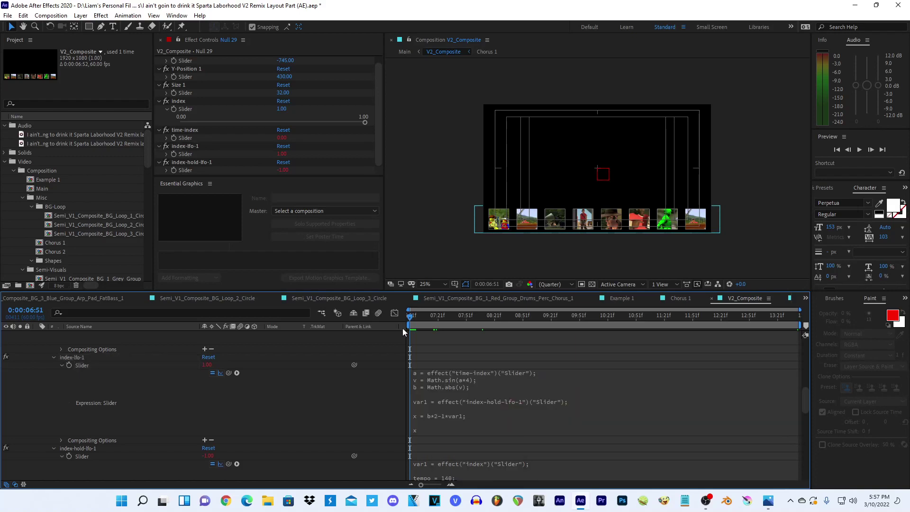
pyautogui.click(395, 313)
pyautogui.click(167, 368)
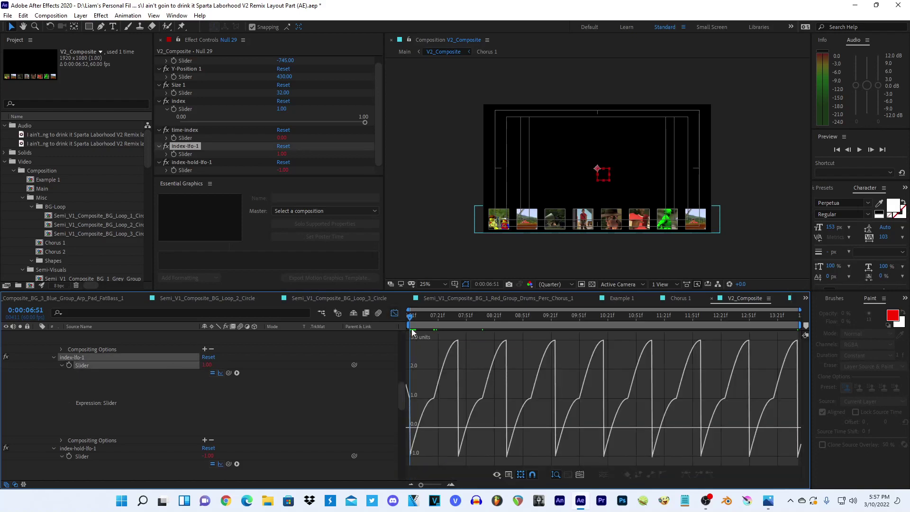
pyautogui.click(393, 314)
pyautogui.scroll(-1, 498, 415)
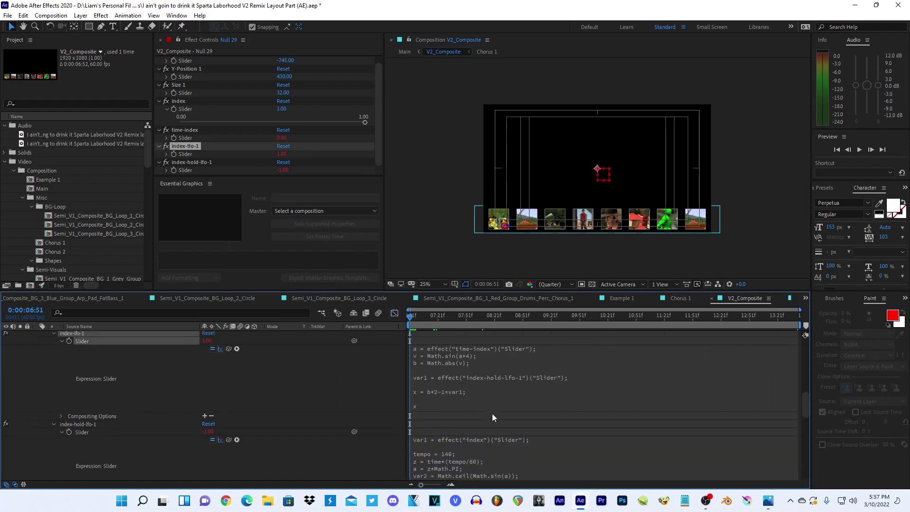
pyautogui.click(391, 318)
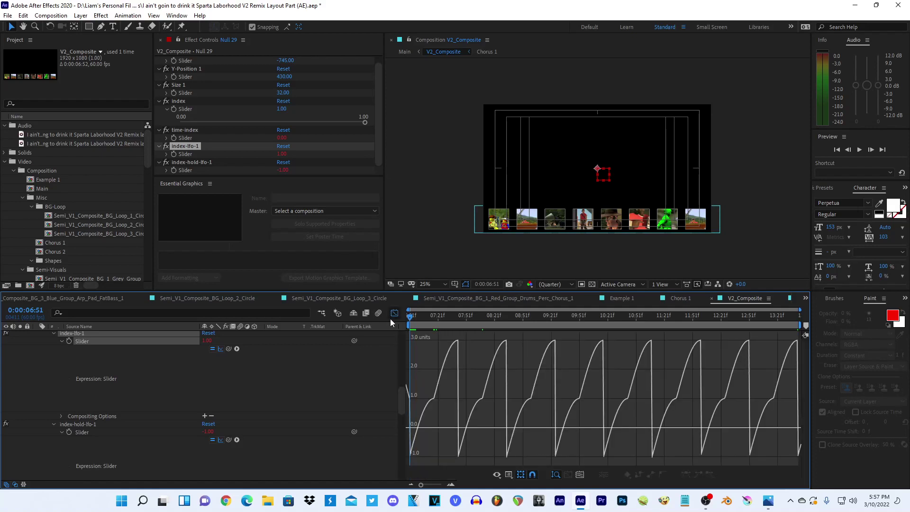
pyautogui.click(390, 319)
# - Rework line 7 so var1 sits in front of the b*2 term instead of trailing it
pyautogui.click(454, 385)
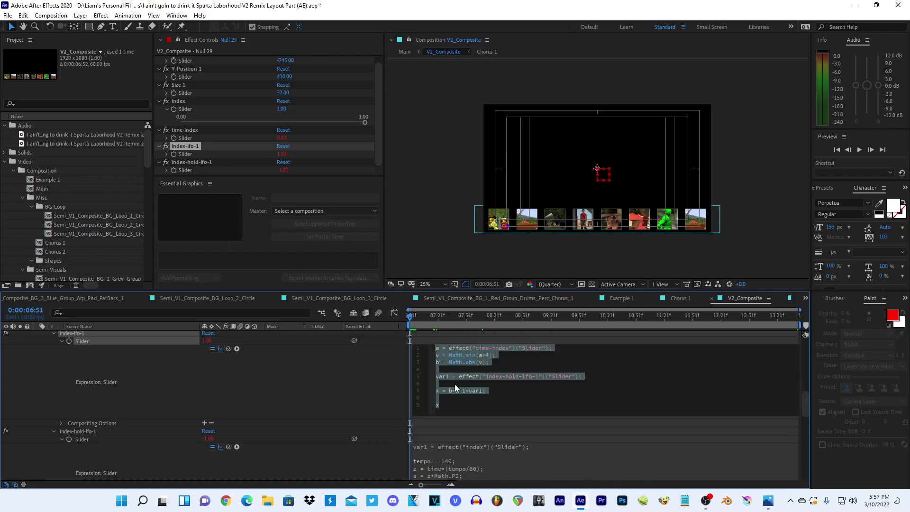
pyautogui.moveTo(466, 391); pyautogui.dragTo(482, 391)
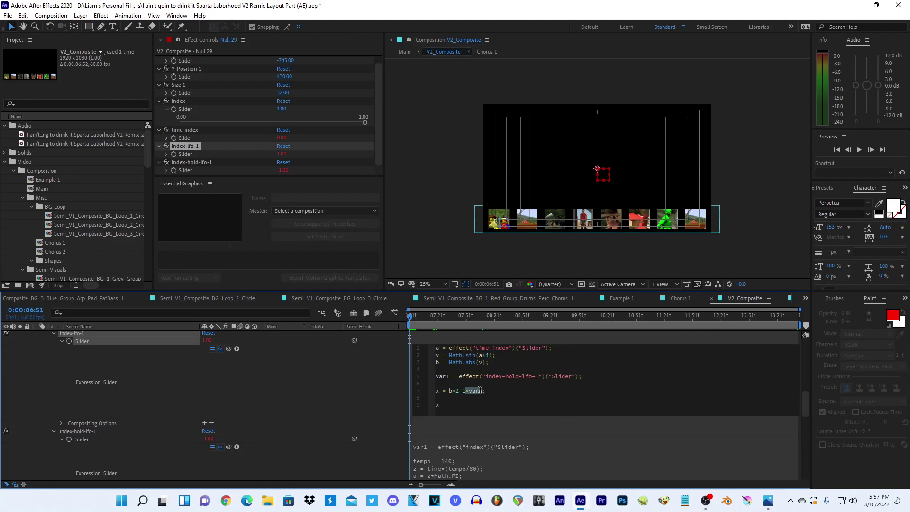
pyautogui.press('BackSpace')
pyautogui.click(449, 390)
pyautogui.write('var1')
pyautogui.write('-')
pyautogui.press('BackSpace')
pyautogui.write('*')
pyautogui.click(369, 378)
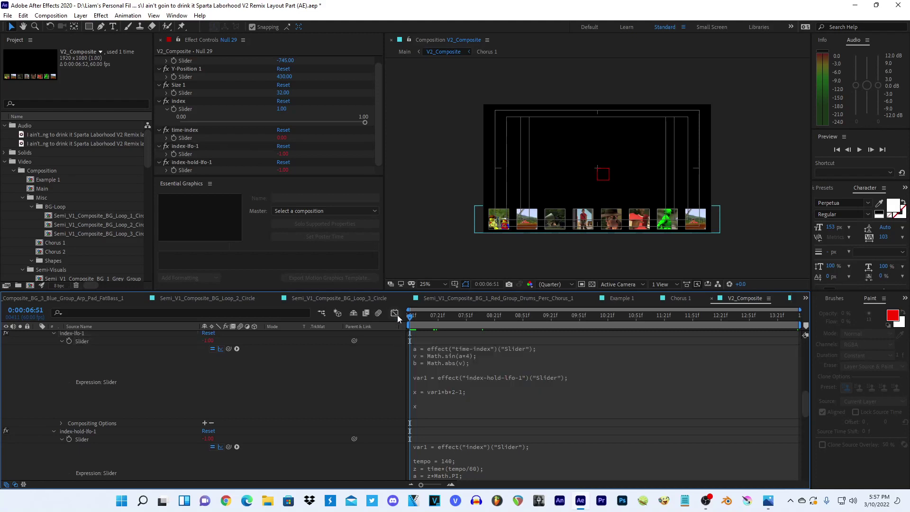
# - Remove the -1 offset, confirm the -2 to 2 curve, and preview playback from 7:04
pyautogui.click(394, 313)
pyautogui.click(155, 341)
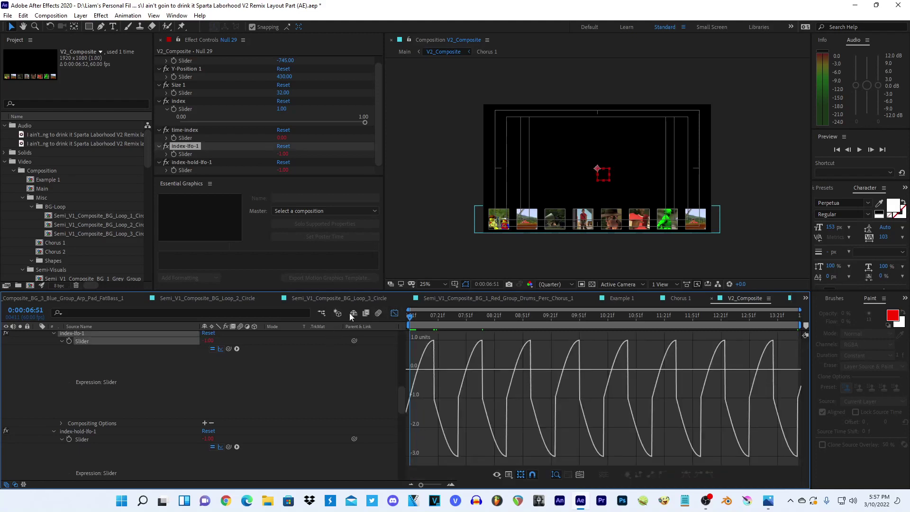
pyautogui.click(394, 314)
pyautogui.click(482, 391)
pyautogui.click(482, 391)
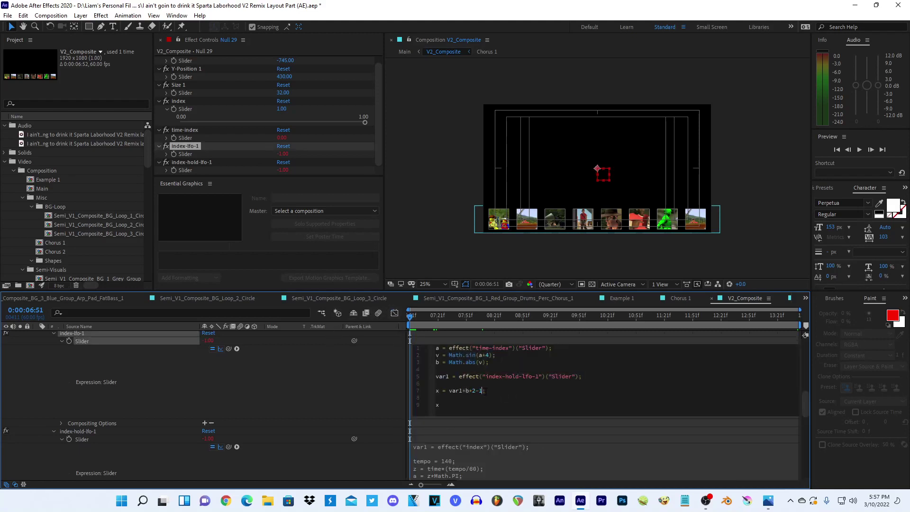
pyautogui.click(375, 323)
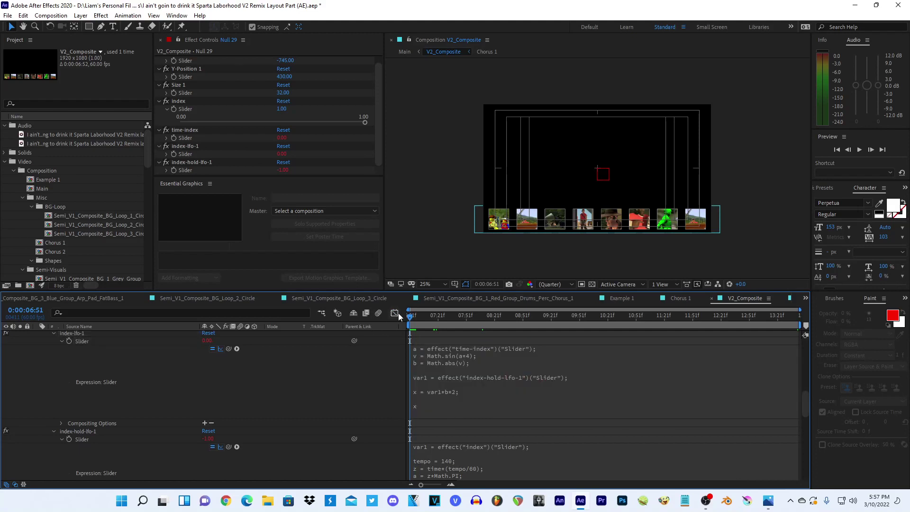
pyautogui.click(395, 313)
pyautogui.click(422, 316)
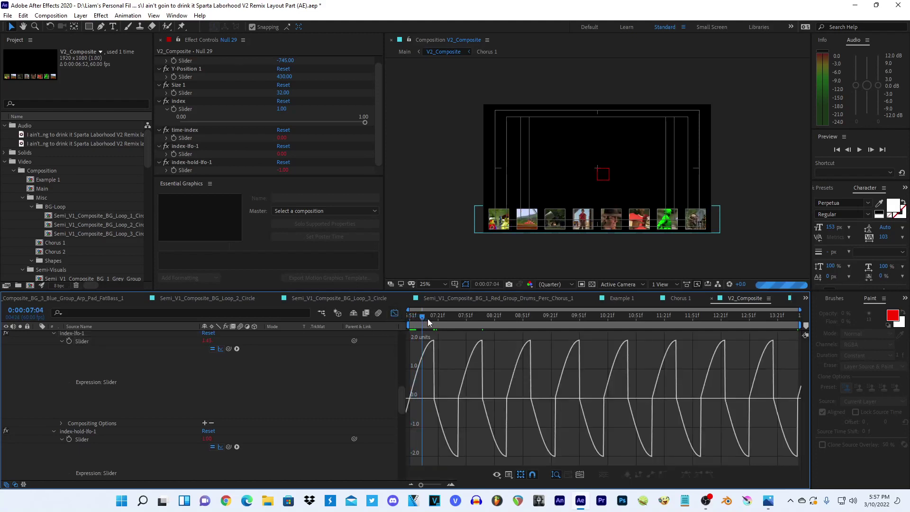
pyautogui.press('space')
pyautogui.press('space')
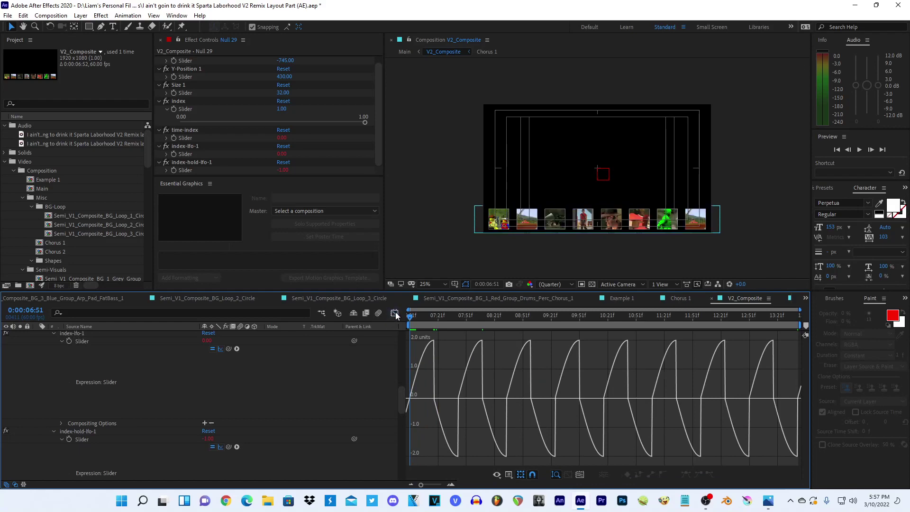
pyautogui.click(395, 314)
pyautogui.scroll(5, 352, 394)
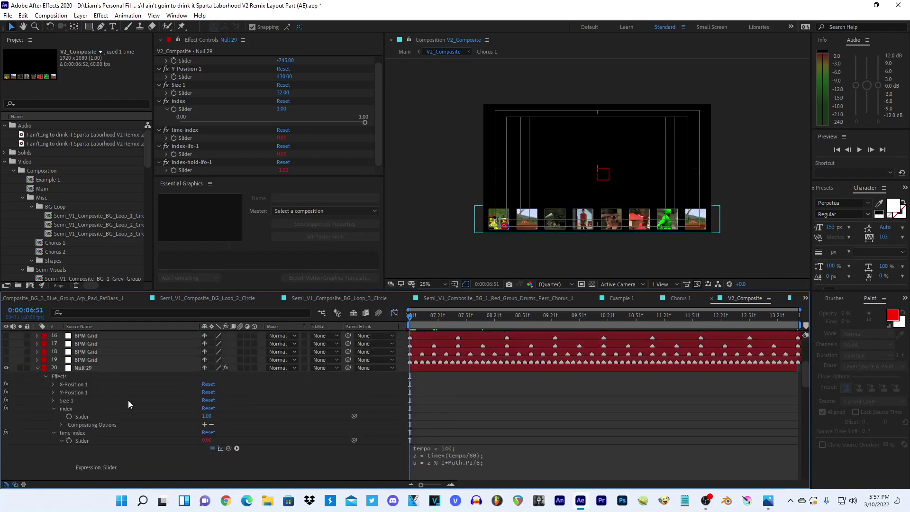
# - Add an xvar1 variable line to Kick's Position expression and append +xvar1 to the x term
pyautogui.scroll(-10, 129, 400)
pyautogui.scroll(-5, 129, 399)
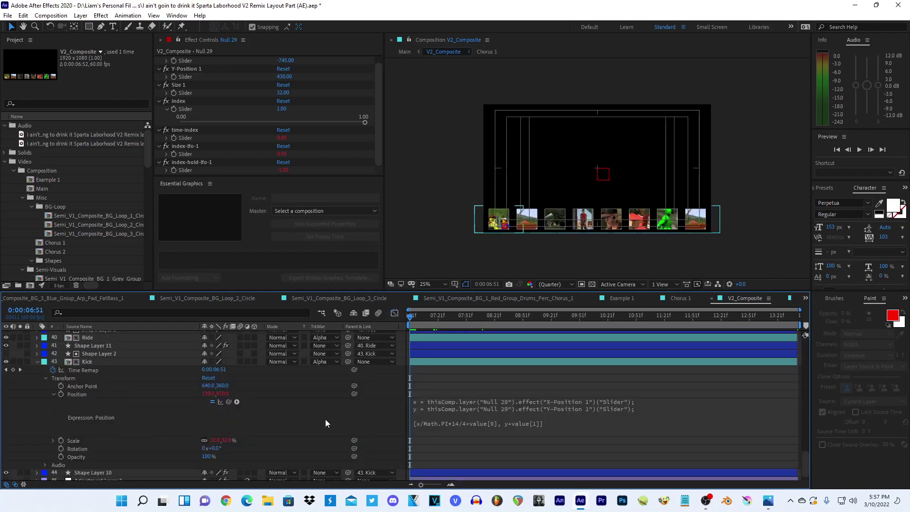
pyautogui.click(663, 408)
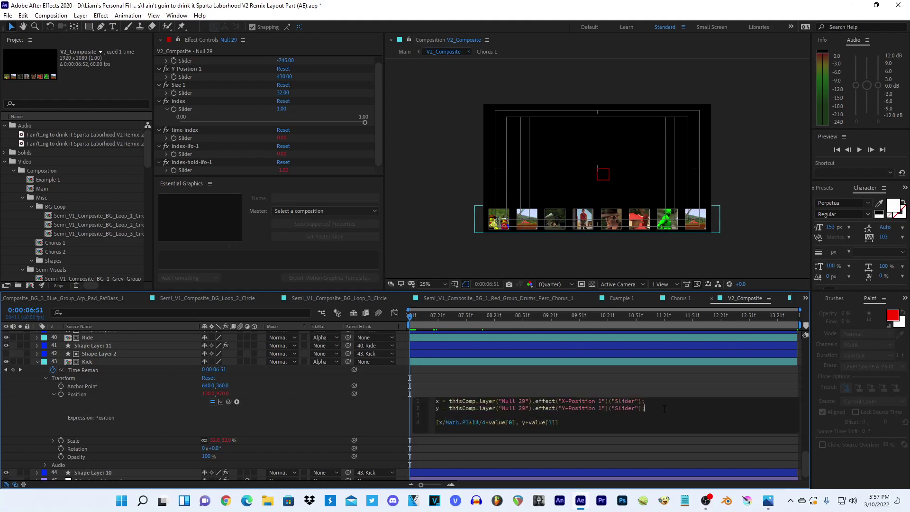
pyautogui.press('Return')
pyautogui.press('Return')
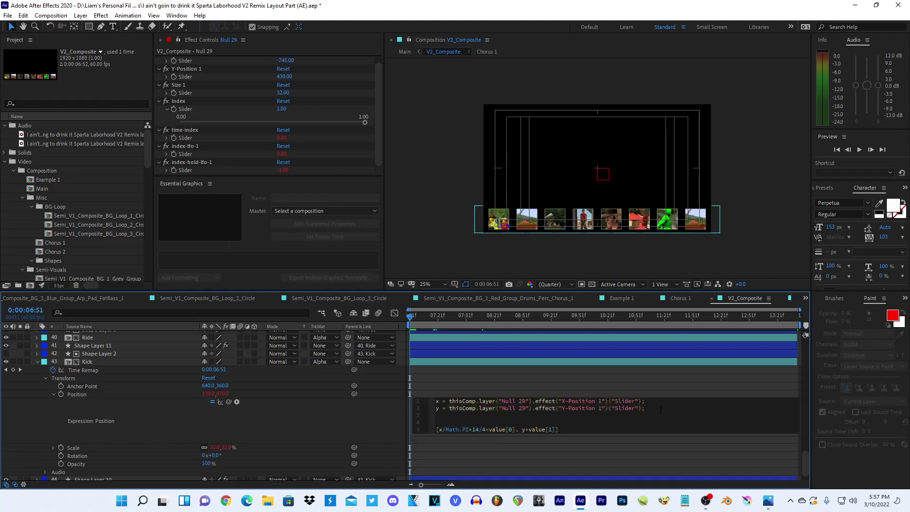
pyautogui.write('xlfo =')
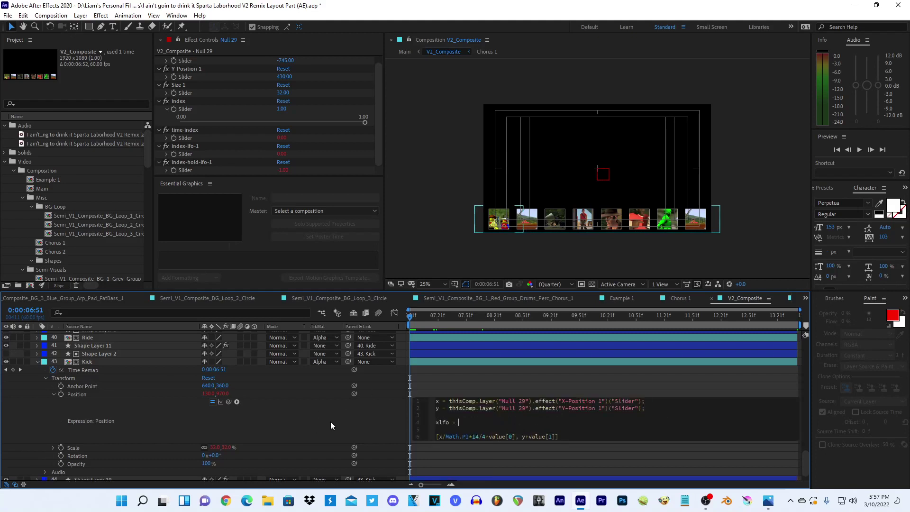
pyautogui.press('BackSpace')
pyautogui.press('BackSpace')
pyautogui.press('BackSpace')
pyautogui.write('var1')
pyautogui.write('==')
pyautogui.click(484, 437)
pyautogui.write('+')
pyautogui.write('xvar1')
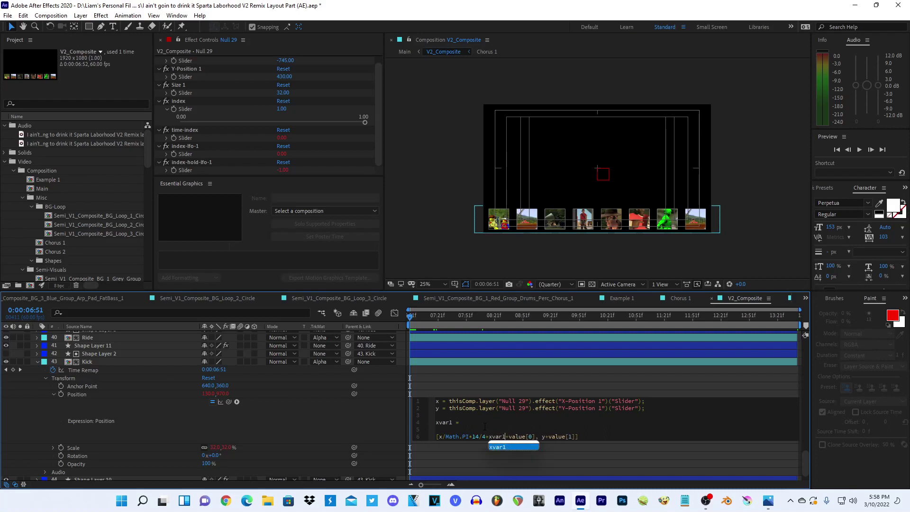
# - Pick-whip xvar1 to Null 29's index-lfo-1 slider and end the line with a semicolon
pyautogui.click(479, 419)
pyautogui.write(';')
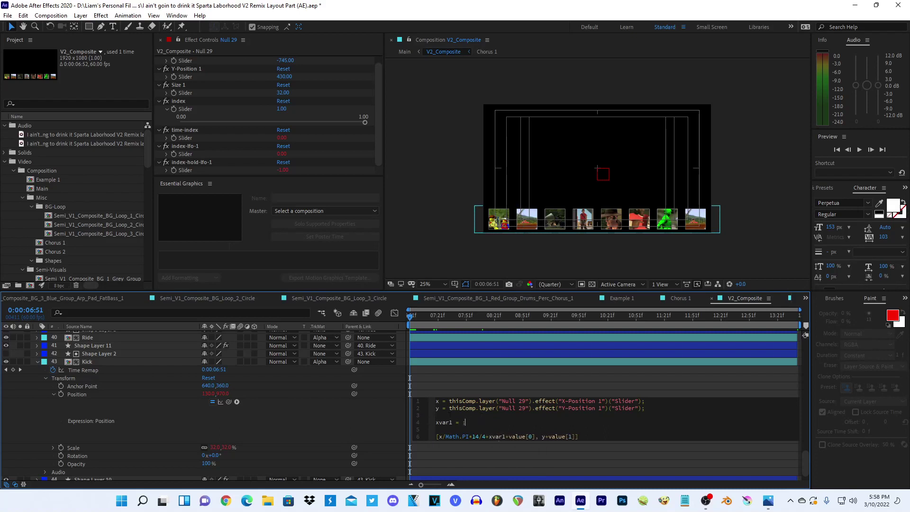
pyautogui.scroll(2, 351, 417)
pyautogui.moveTo(319, 411); pyautogui.dragTo(147, 335)
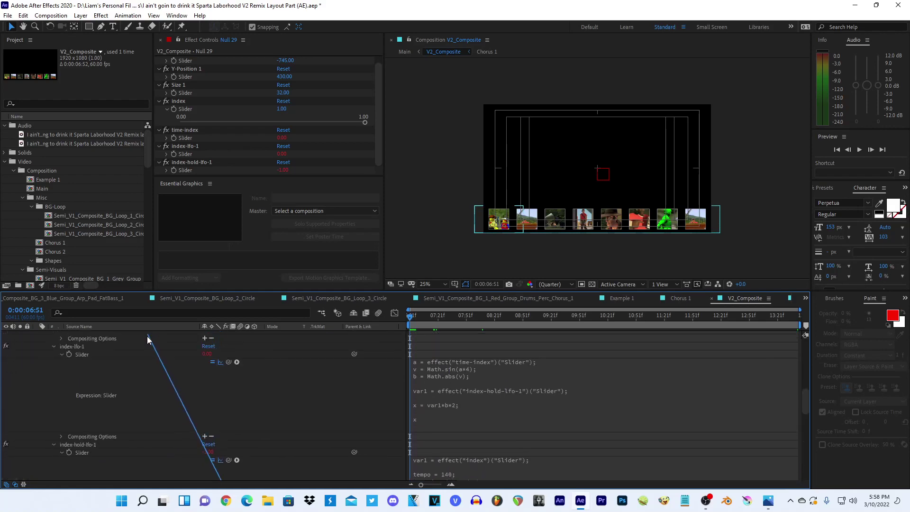
pyautogui.moveTo(147, 336); pyautogui.dragTo(118, 360)
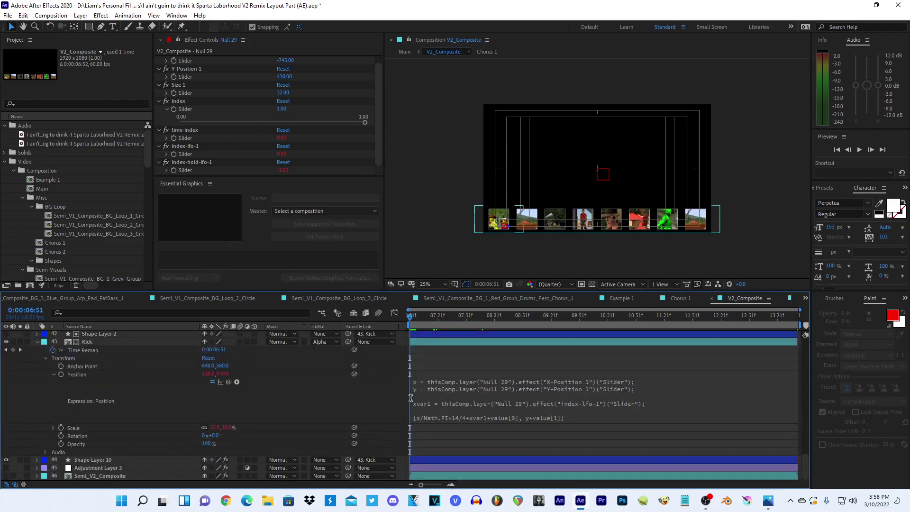
# - Rename xvar1 to yvar1 and move it into the y term as yvar1+value[1]
pyautogui.moveTo(417, 326)
pyautogui.mouseDown()
pyautogui.moveTo(444, 320)
pyautogui.moveTo(383, 328)
pyautogui.mouseUp()
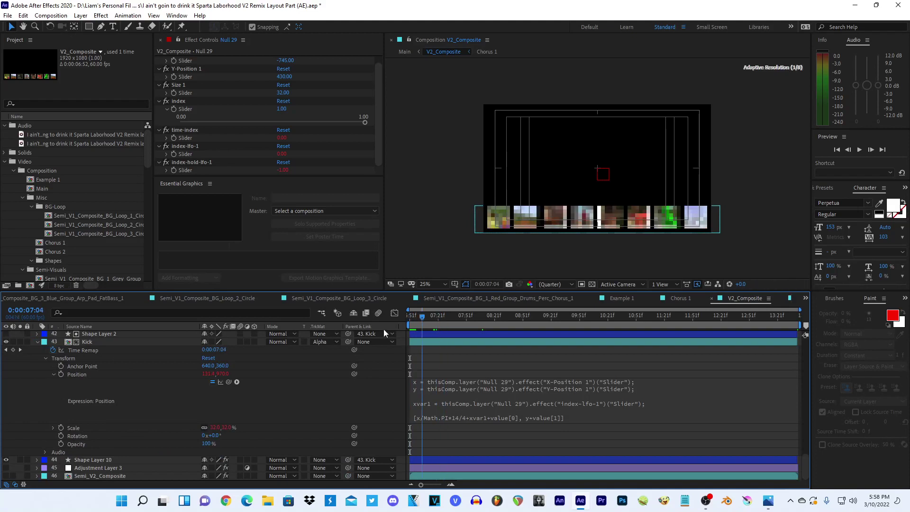
pyautogui.click(551, 396)
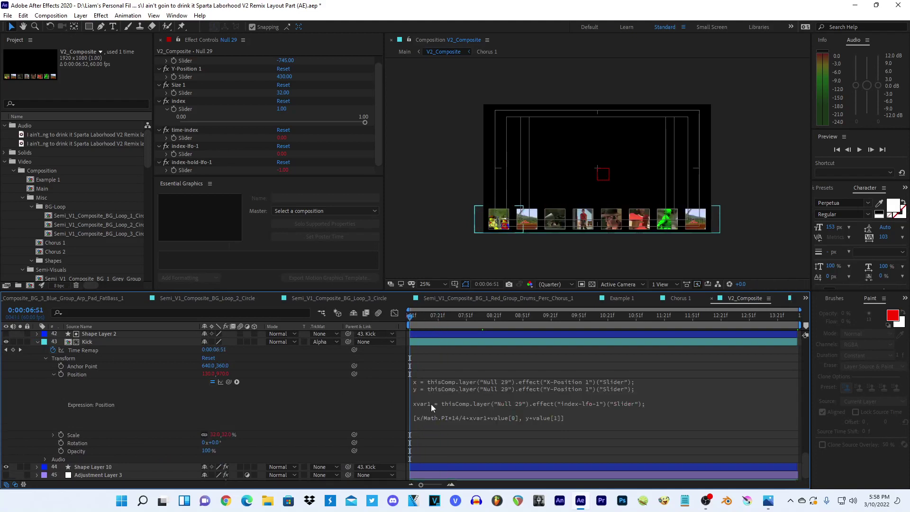
pyautogui.click(439, 403)
pyautogui.press('BackSpace')
pyautogui.write('y')
pyautogui.click(551, 396)
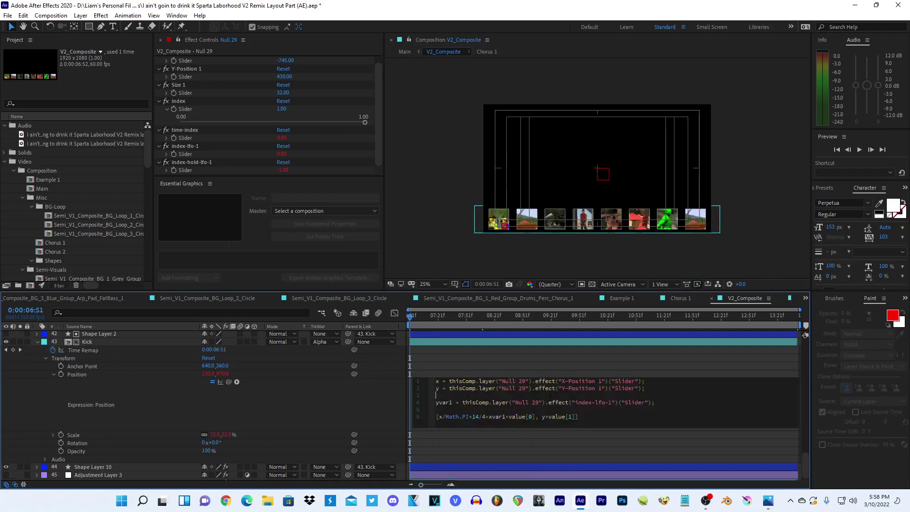
pyautogui.doubleClick(498, 417)
pyautogui.write('yvar1')
pyautogui.doubleClick(505, 417)
pyautogui.hotkey('ctrl', 'x')
pyautogui.click(528, 417)
pyautogui.hotkey('ctrl', 'v')
pyautogui.click(388, 394)
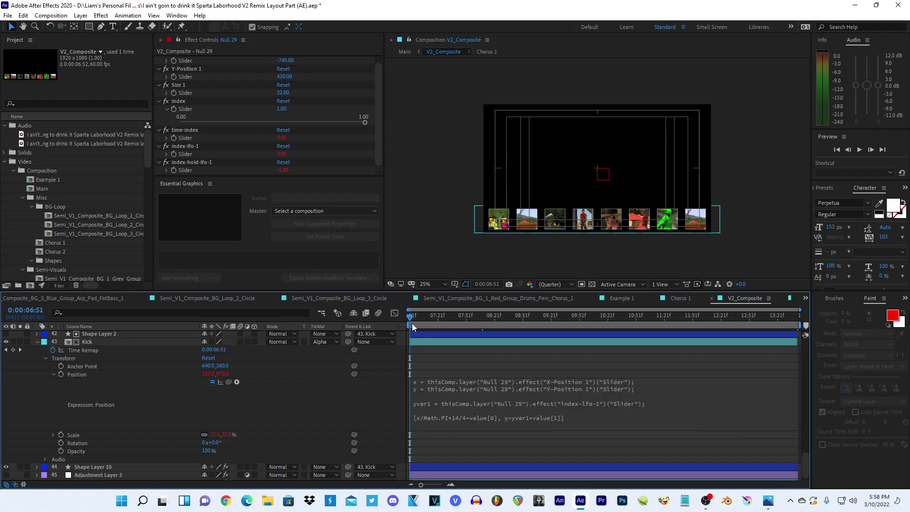
# - Multiply the index-lfo-1 slider reference by 15 and preview the vertical wobble
pyautogui.click(643, 409)
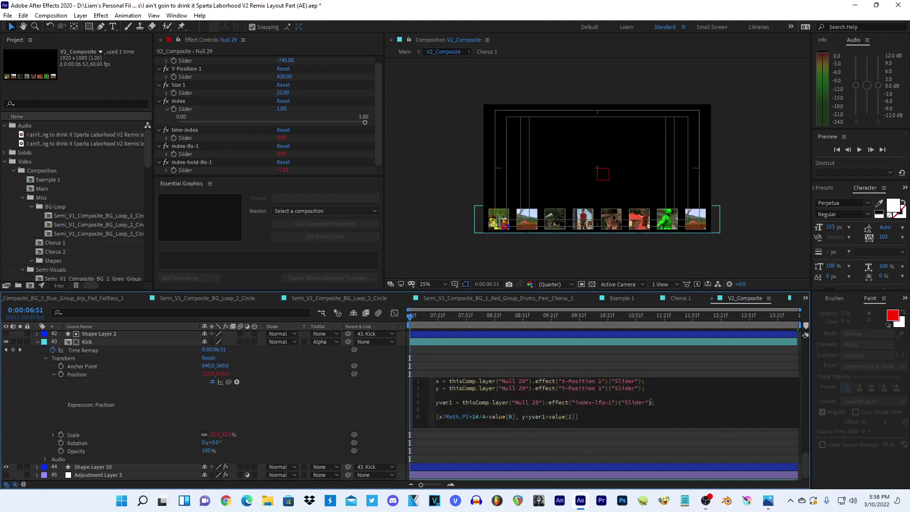
pyautogui.click(653, 403)
pyautogui.write('*15')
pyautogui.press('KP_Enter')
pyautogui.click(448, 242)
pyautogui.press('space')
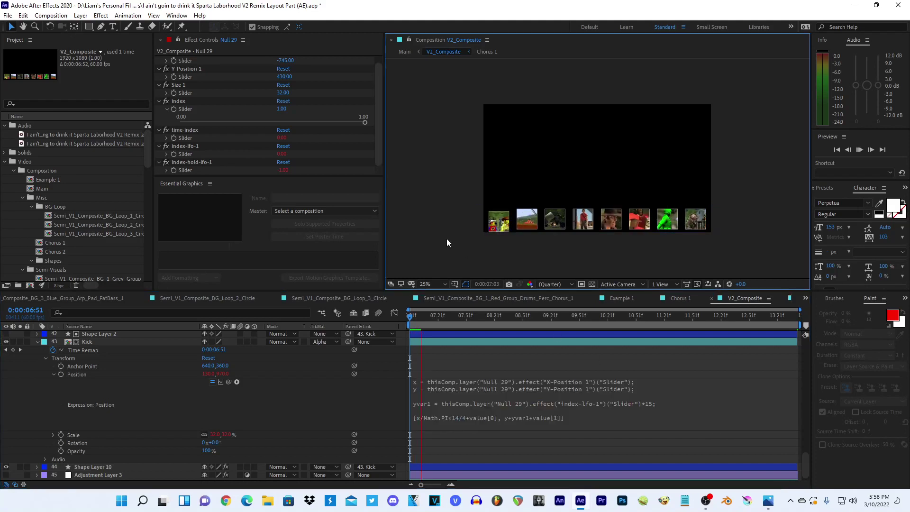
pyautogui.press('space')
pyautogui.click(572, 402)
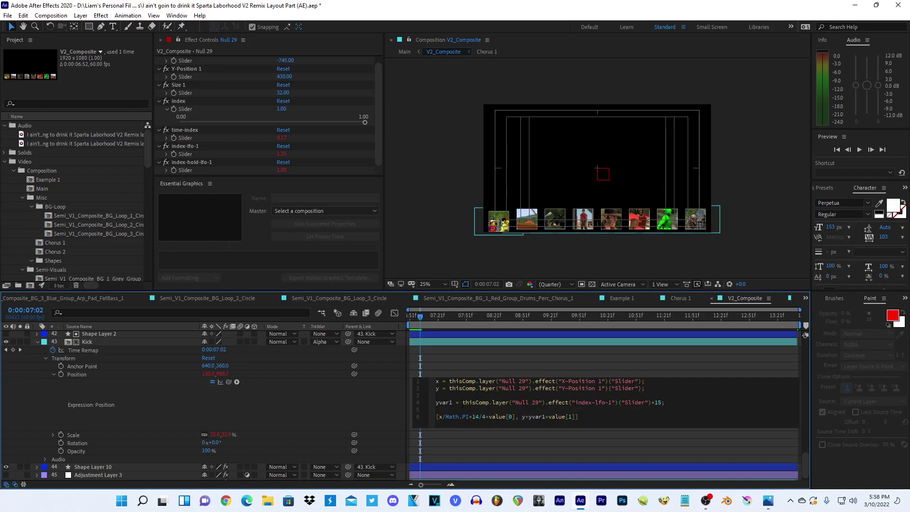
# - Type the (index % 1)*2-1 formula on a new line in Kick's Position expression
pyautogui.press('Return')
pyautogui.press('Return')
pyautogui.write('index')
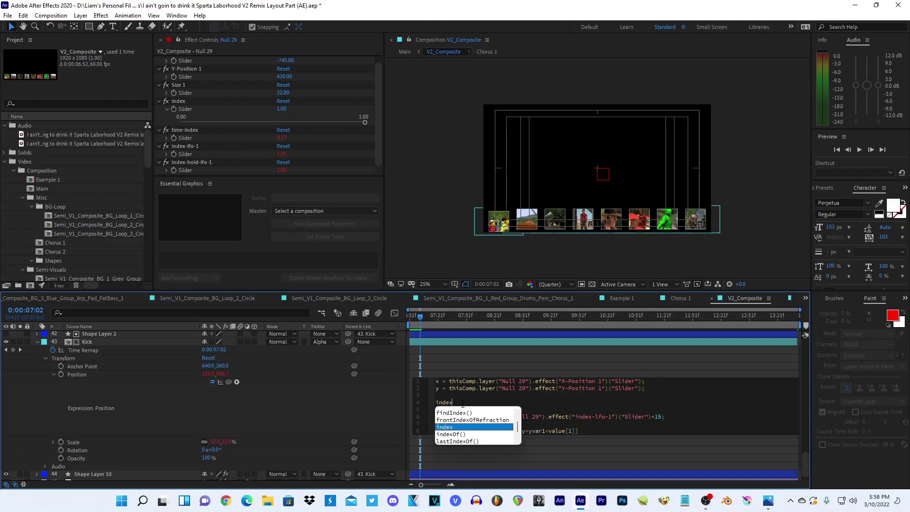
pyautogui.write('-43')
pyautogui.press('BackSpace')
pyautogui.press('BackSpace')
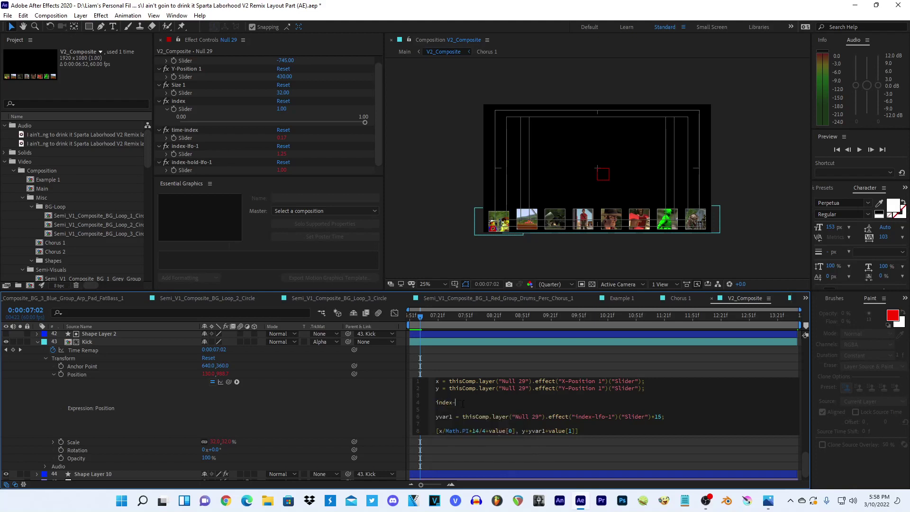
pyautogui.write('index')
pyautogui.write('+1')
pyautogui.press('BackSpace')
pyautogui.press('BackSpace')
pyautogui.write('1')
pyautogui.press('BackSpace')
pyautogui.press('BackSpace')
pyautogui.press('BackSpace')
pyautogui.press('BackSpace')
pyautogui.write('%')
pyautogui.press('BackSpace')
pyautogui.press('BackSpace')
pyautogui.write('*')
pyautogui.press('BackSpace')
pyautogui.write('%')
pyautogui.press('BackSpace')
pyautogui.press('BackSpace')
pyautogui.write('((')
pyautogui.write('*2*')
pyautogui.press('BackSpace')
pyautogui.write('-1')
# - Turn that line into 'var1 = (index % 1)*2-1;'
pyautogui.click(437, 402)
pyautogui.write('var1 =')
pyautogui.press('End')
pyautogui.write(';')
# - Multiply yvar1 by var1 in the y term and commit the Position expression
pyautogui.write('*var')
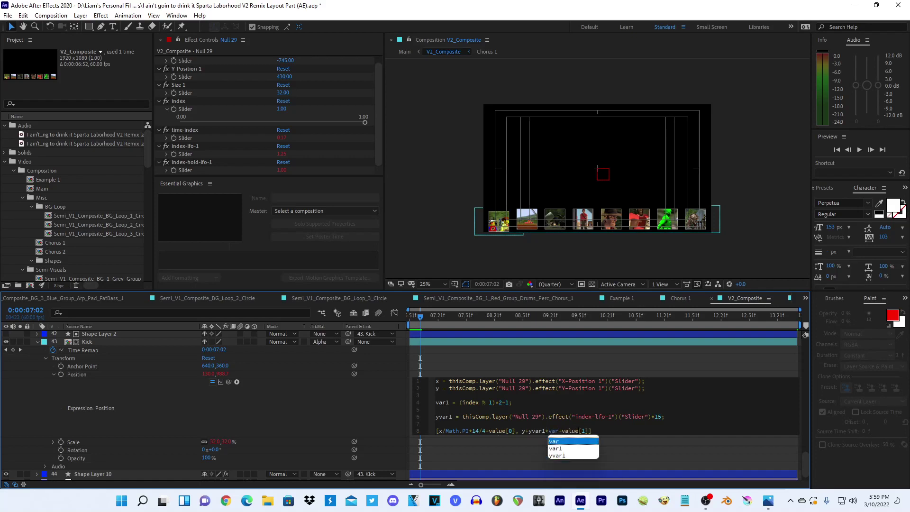
pyautogui.write('1')
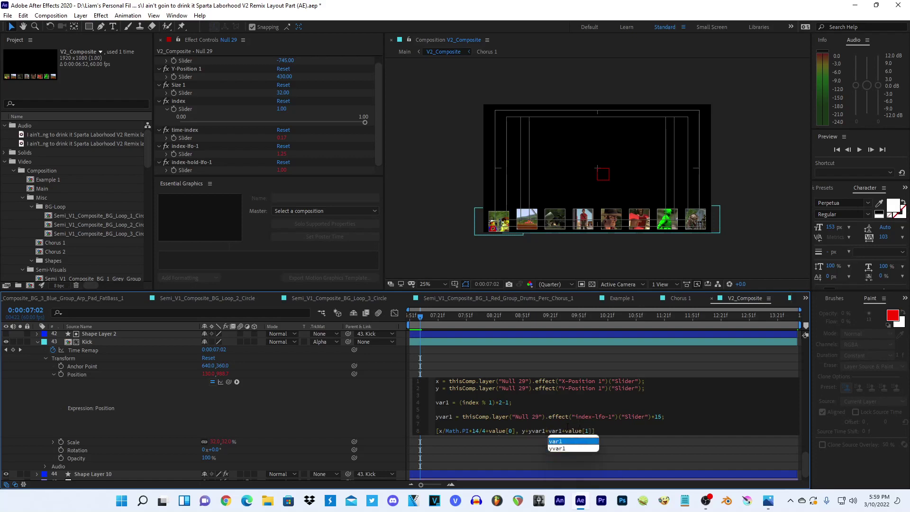
pyautogui.click(372, 400)
pyautogui.click(525, 417)
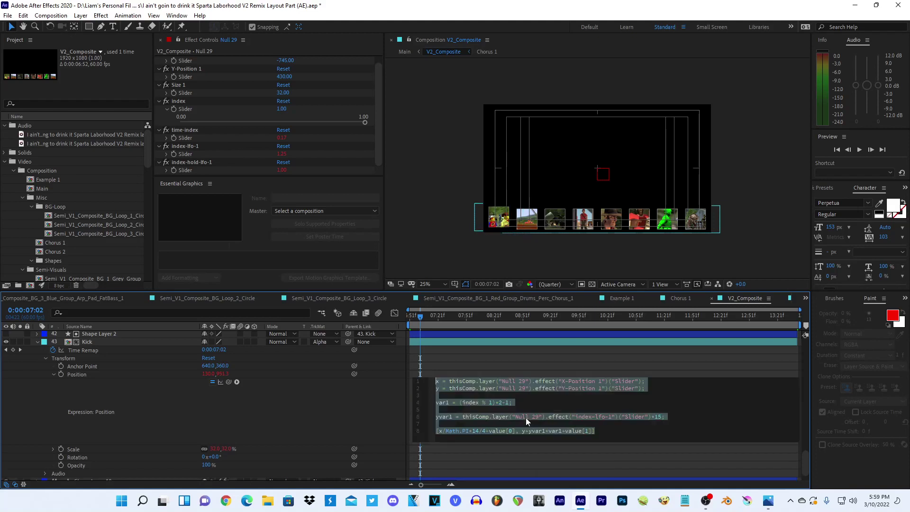
pyautogui.click(321, 404)
pyautogui.click(499, 411)
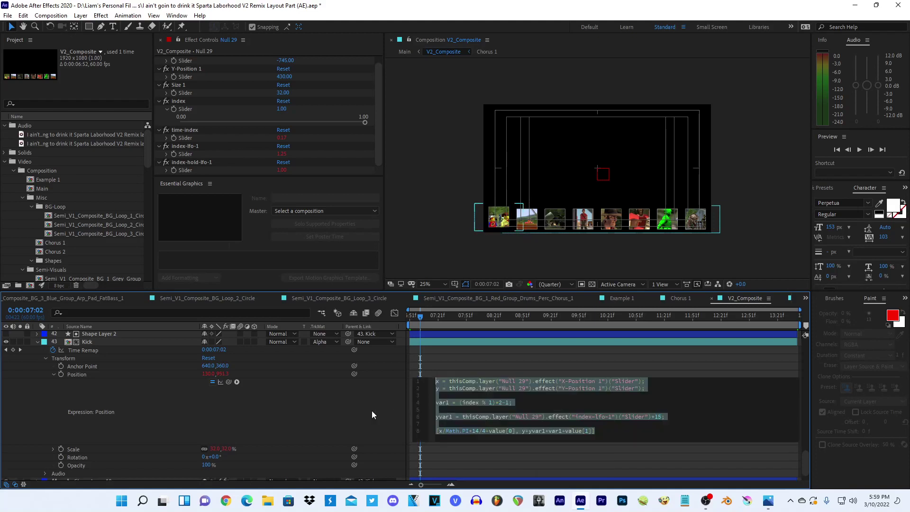
pyautogui.click(337, 411)
pyautogui.click(510, 406)
pyautogui.moveTo(512, 402); pyautogui.dragTo(362, 403)
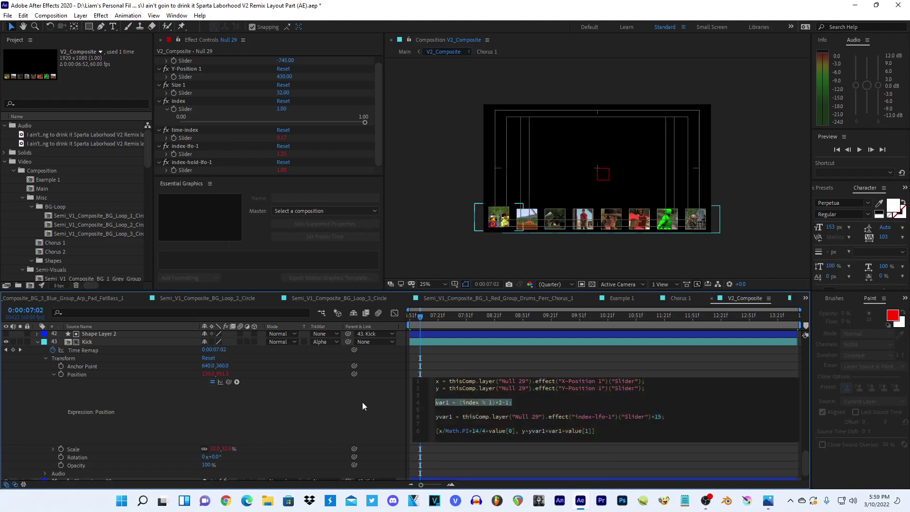
# - Reveal the Ride layer's Position expression and paste the var1 line into it
pyautogui.click(329, 407)
pyautogui.scroll(3, 326, 397)
pyautogui.scroll(3, 309, 405)
pyautogui.click(91, 417)
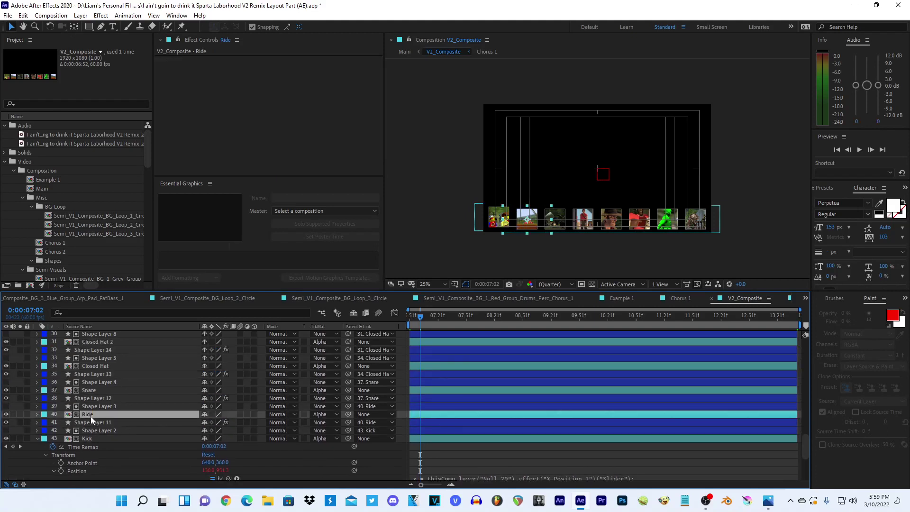
pyautogui.press('p')
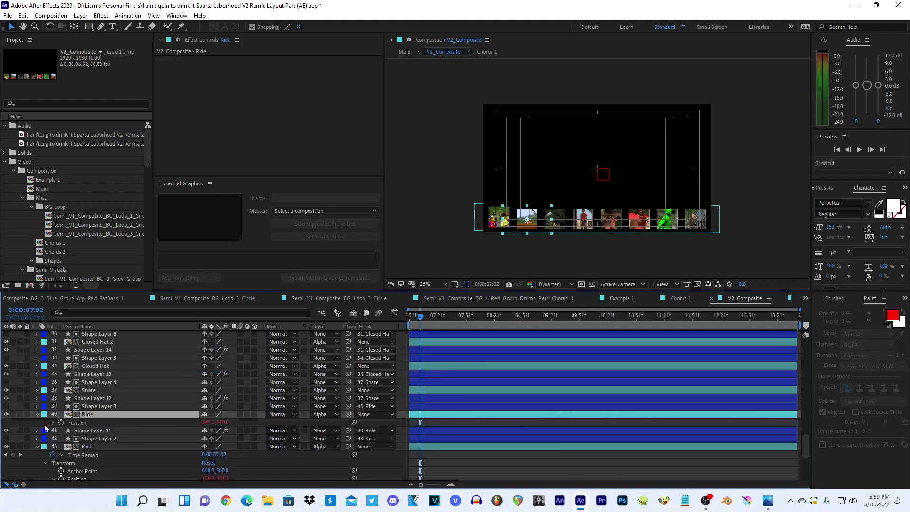
pyautogui.click(52, 422)
pyautogui.scroll(-5, 51, 422)
pyautogui.click(548, 354)
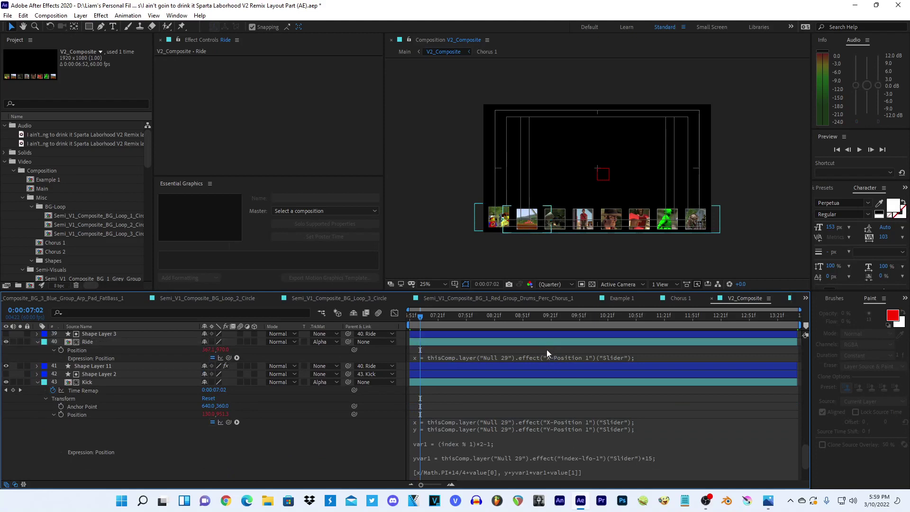
pyautogui.click(547, 354)
pyautogui.press('Return')
pyautogui.press('Return')
pyautogui.press('Up')
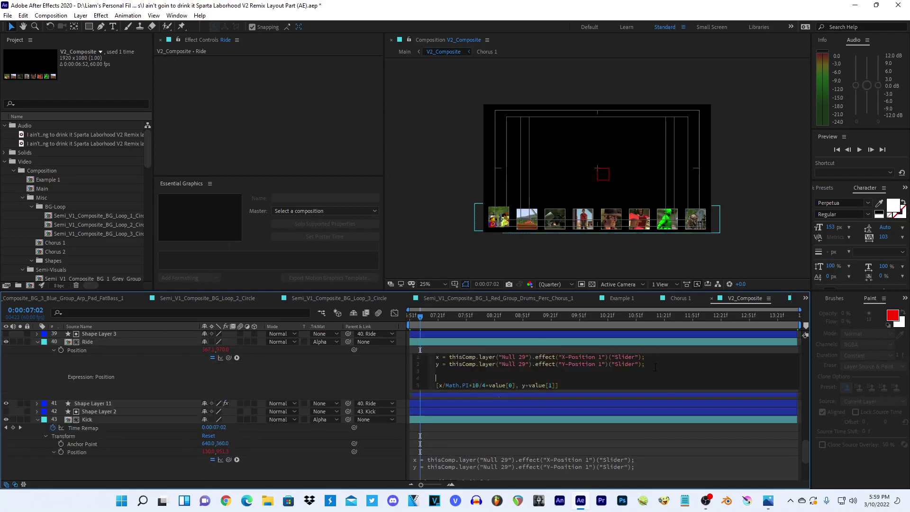
pyautogui.hotkey('ctrl', 'v')
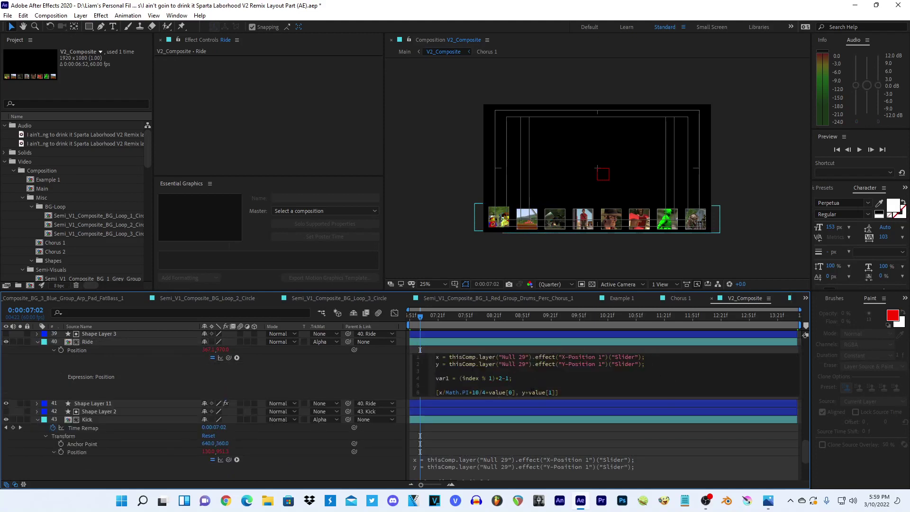
pyautogui.click(536, 429)
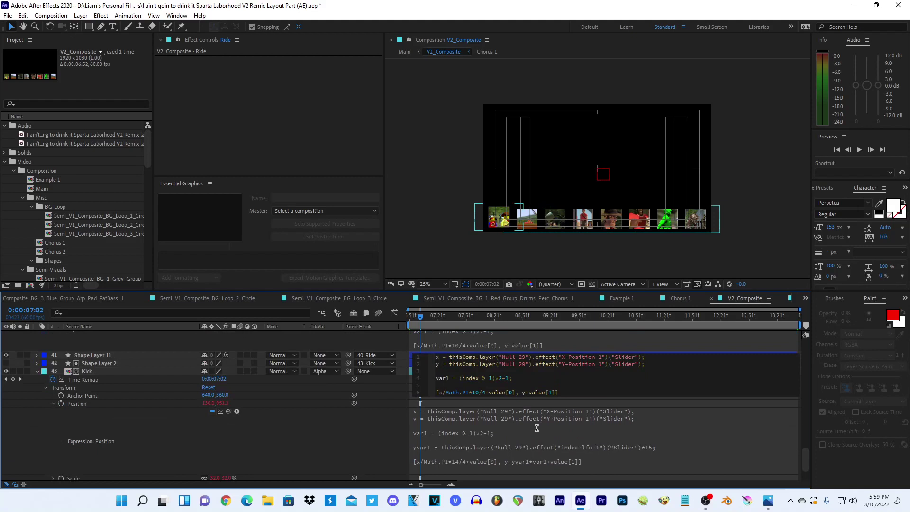
# - Copy Kick's yvar1 line into Ride's expression below var1, removing the blank line
pyautogui.click(603, 427)
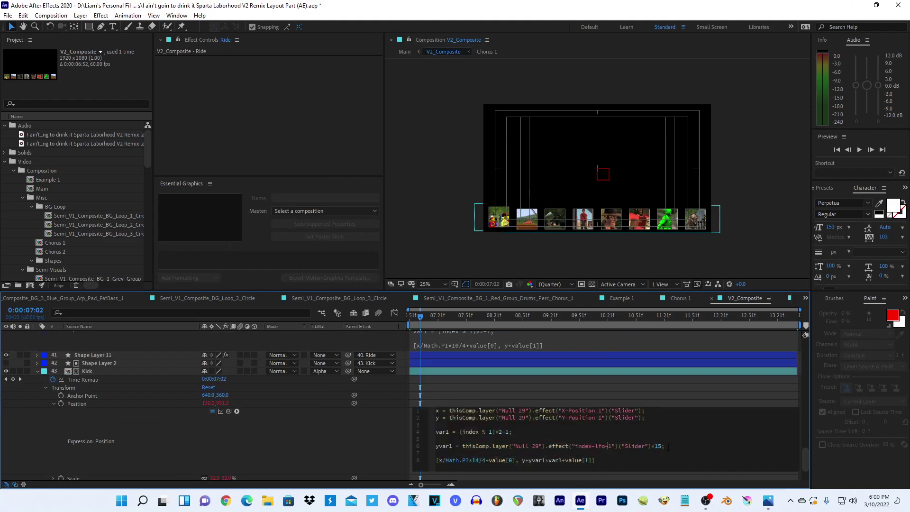
pyautogui.moveTo(665, 446); pyautogui.dragTo(436, 446)
pyautogui.hotkey('ctrl', 'c')
pyautogui.scroll(3, 368, 432)
pyautogui.click(535, 403)
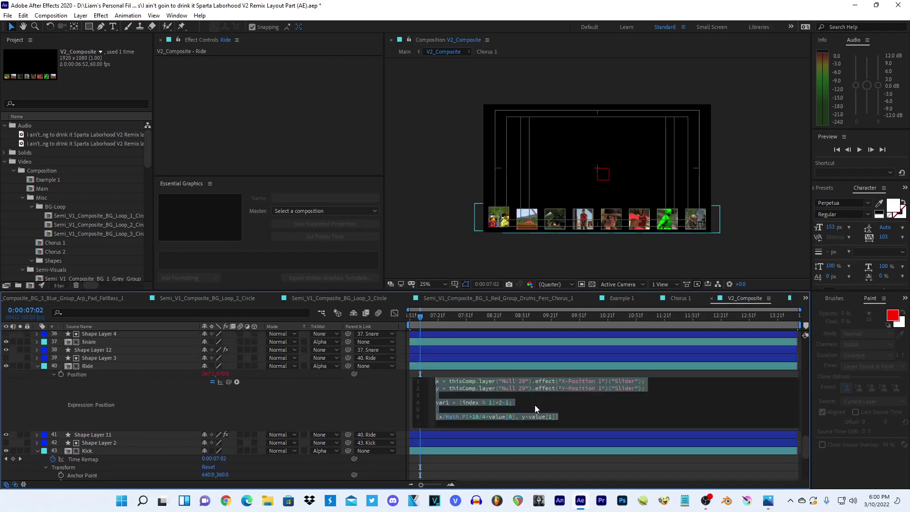
pyautogui.press('Return')
pyautogui.press('Return')
pyautogui.hotkey('ctrl', 'v')
pyautogui.click(524, 431)
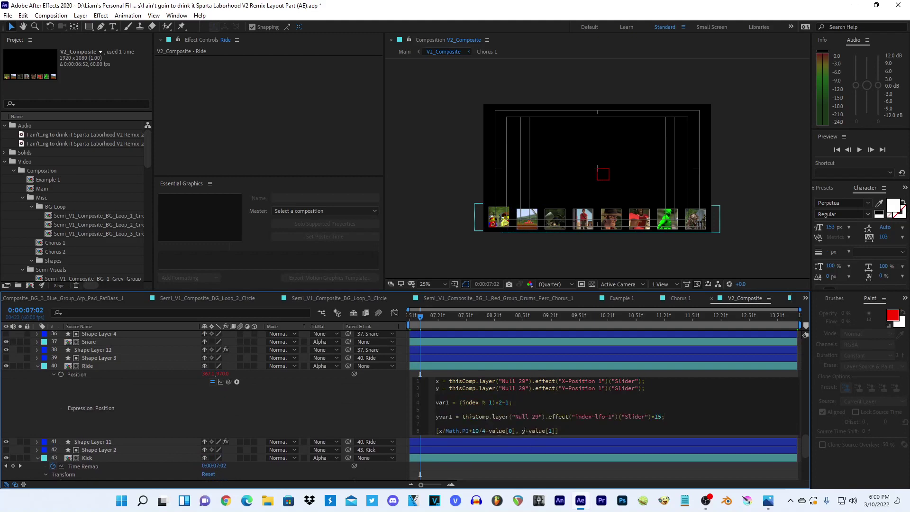
pyautogui.click(451, 409)
pyautogui.press('BackSpace')
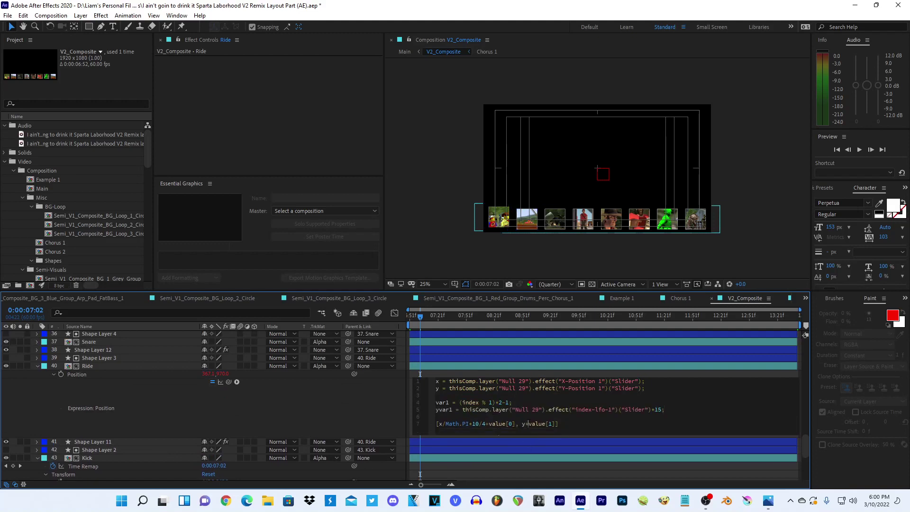
# - Compare with Kick's expression and append +yvar1+var1 to the y term of Ride's last line
pyautogui.scroll(-3, 516, 445)
pyautogui.click(516, 448)
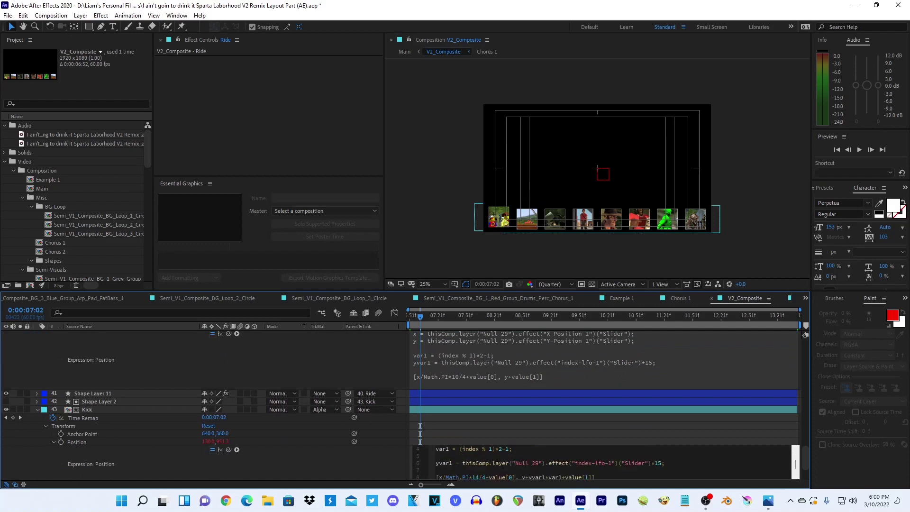
pyautogui.scroll(3, 317, 466)
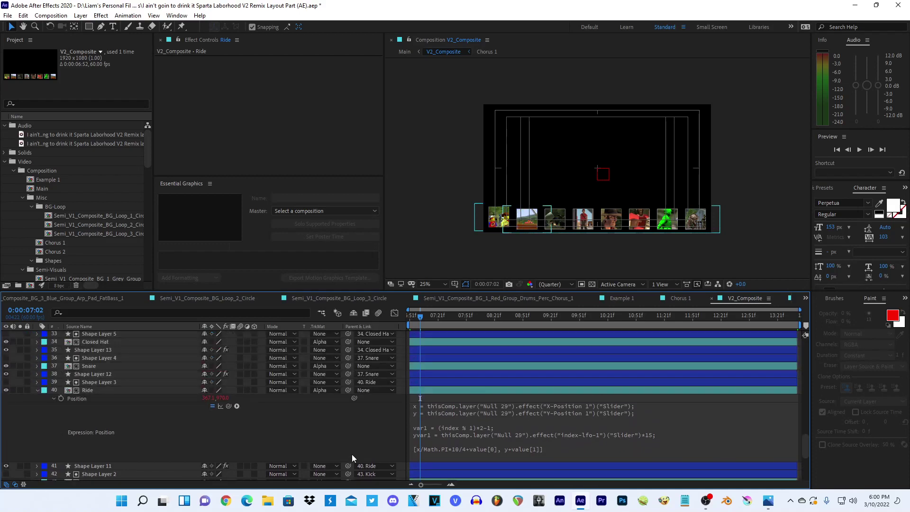
pyautogui.click(537, 448)
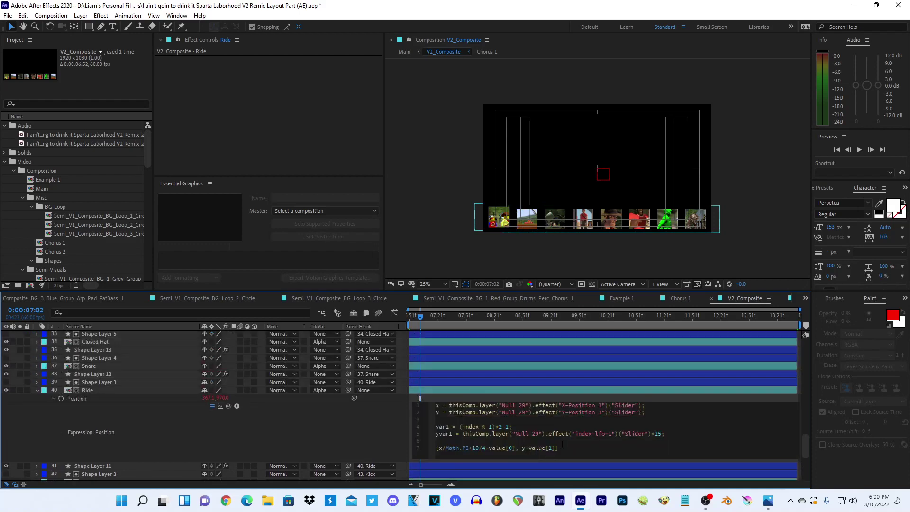
pyautogui.write('+yvar1')
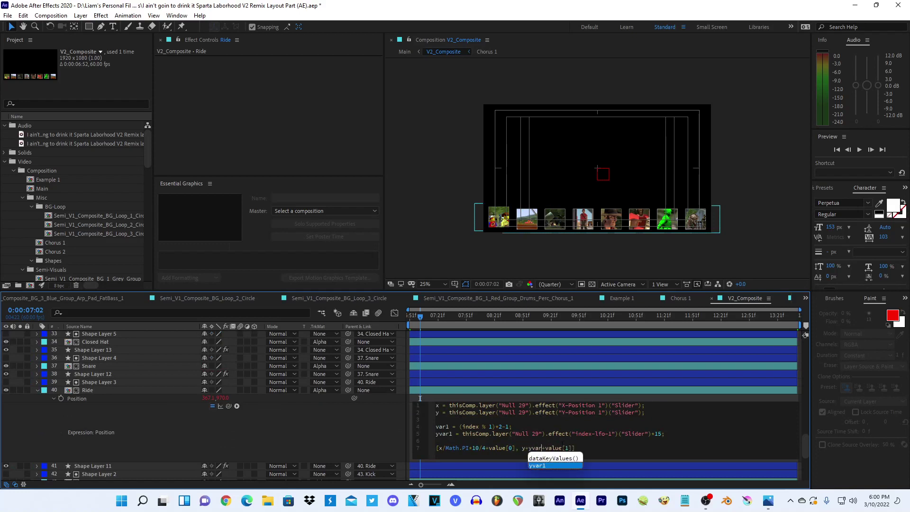
pyautogui.press('Left')
pyautogui.press('Left')
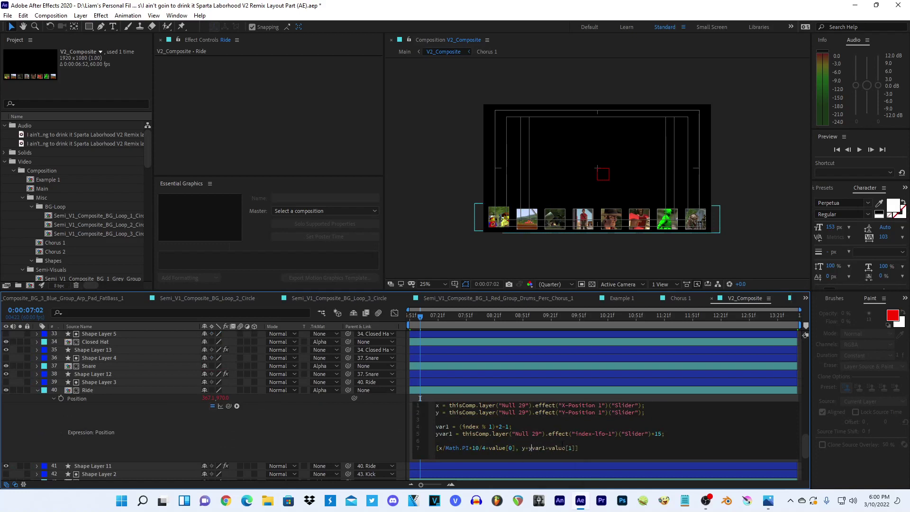
pyautogui.write('r+')
pyautogui.write('var')
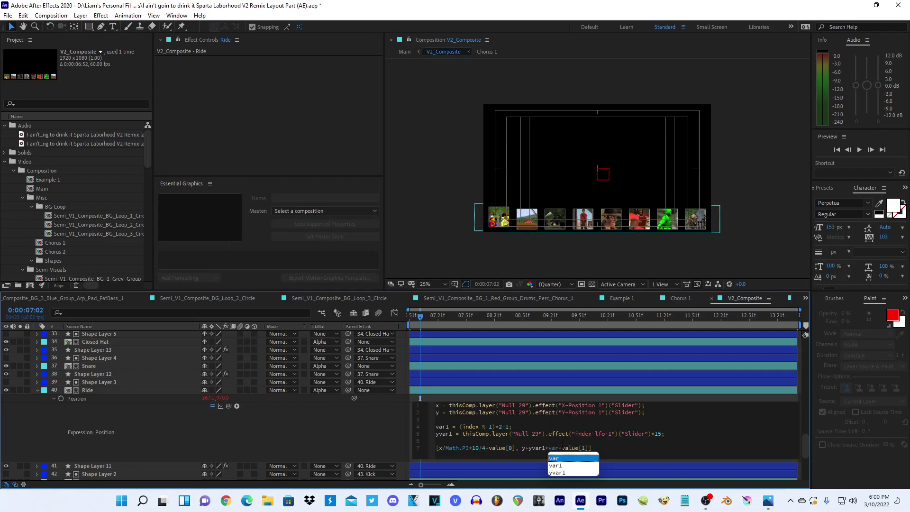
pyautogui.write('1')
pyautogui.click(356, 423)
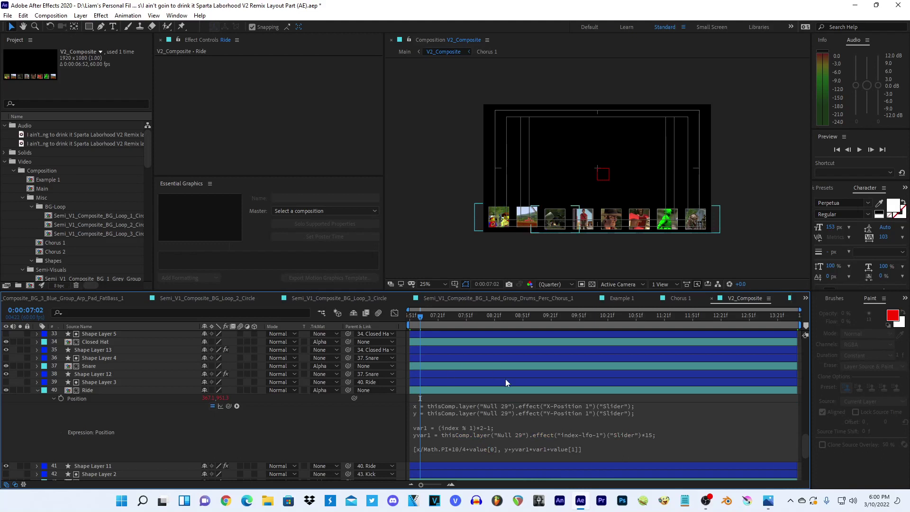
# - Add a parenthesis after var1 in Ride's last line and preview the movement
pyautogui.click(549, 447)
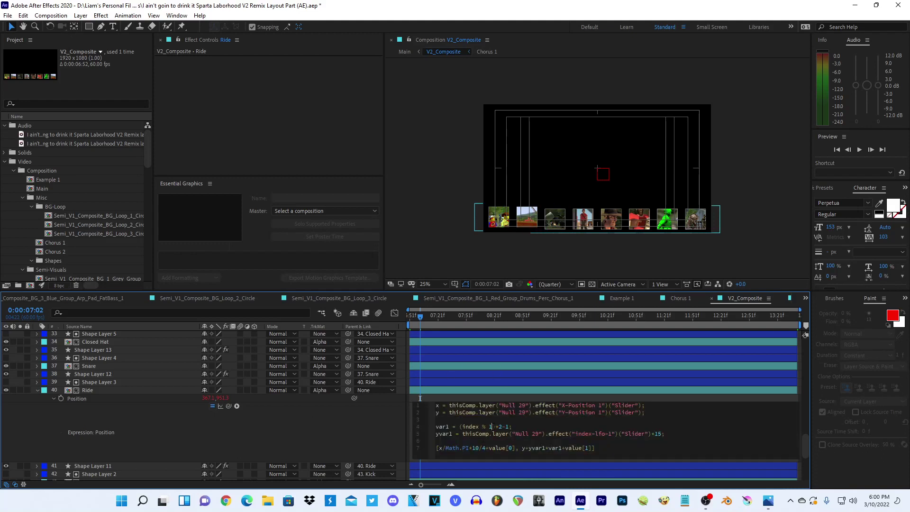
pyautogui.click(336, 429)
pyautogui.click(508, 414)
pyautogui.click(562, 448)
pyautogui.write('(')
pyautogui.click(380, 434)
pyautogui.press('space')
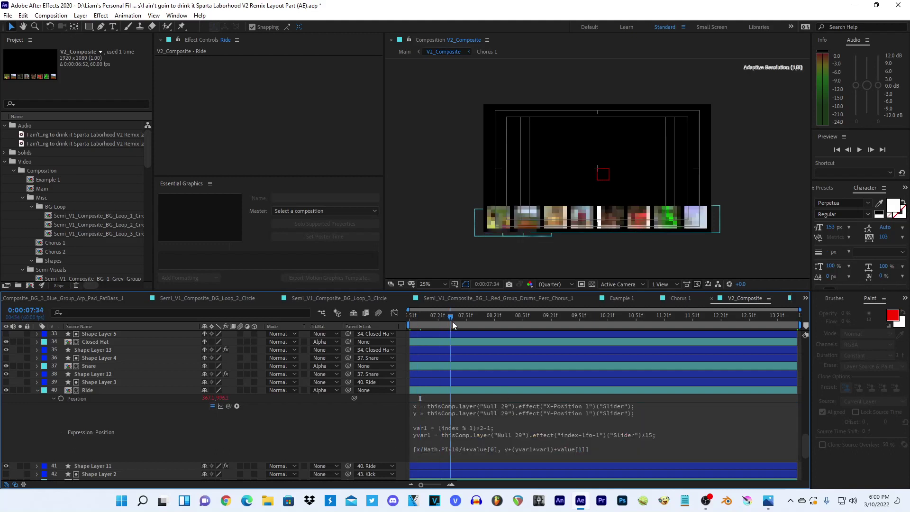
# - Remove the stray var1 text causing an error and commit Ride's Position expression
pyautogui.click(565, 449)
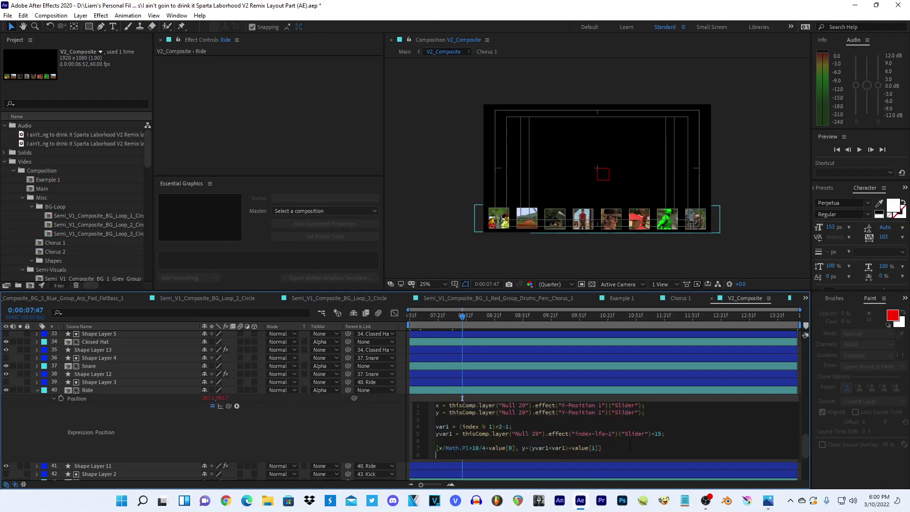
pyautogui.write('var1')
pyautogui.click(351, 430)
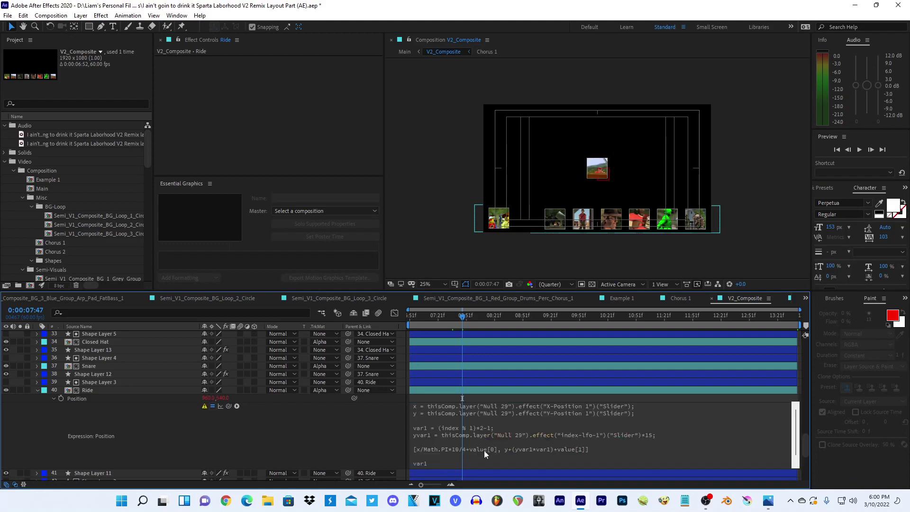
pyautogui.click(515, 464)
pyautogui.press('BackSpace')
pyautogui.press('BackSpace')
pyautogui.press('BackSpace')
pyautogui.press('BackSpace')
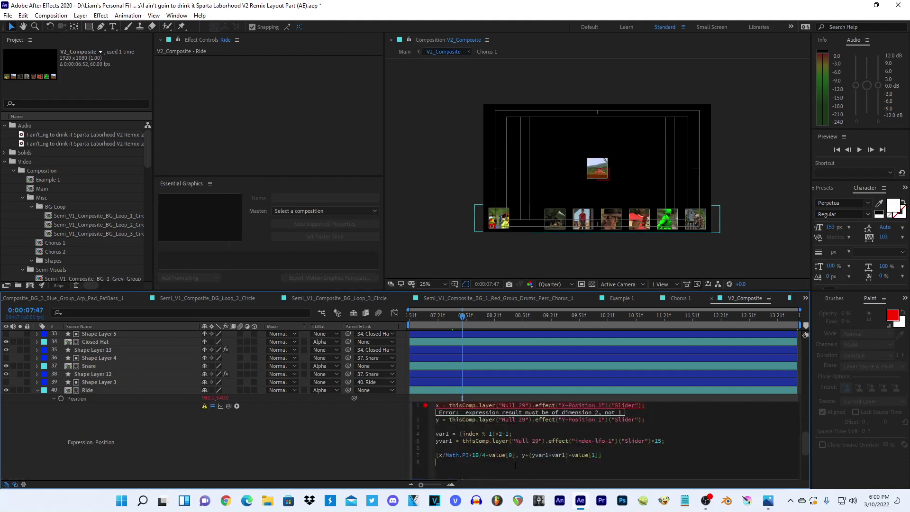
pyautogui.click(400, 438)
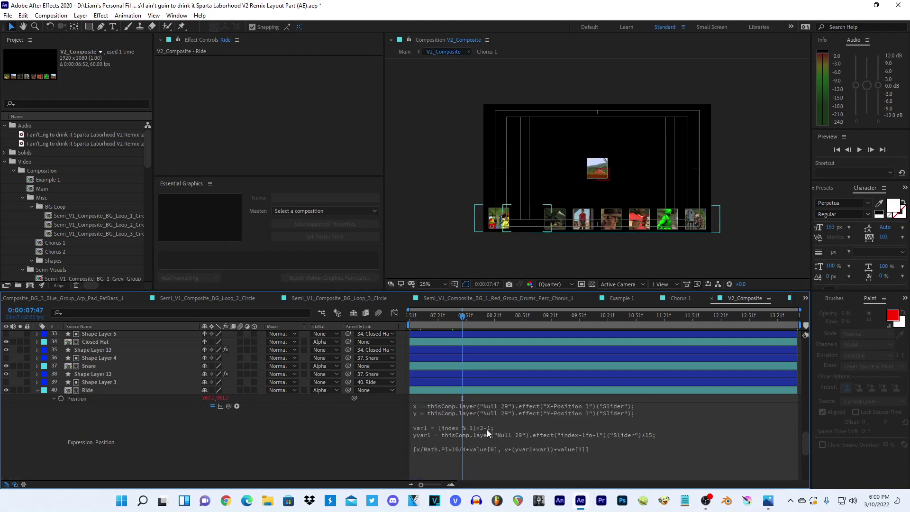
pyautogui.click(487, 433)
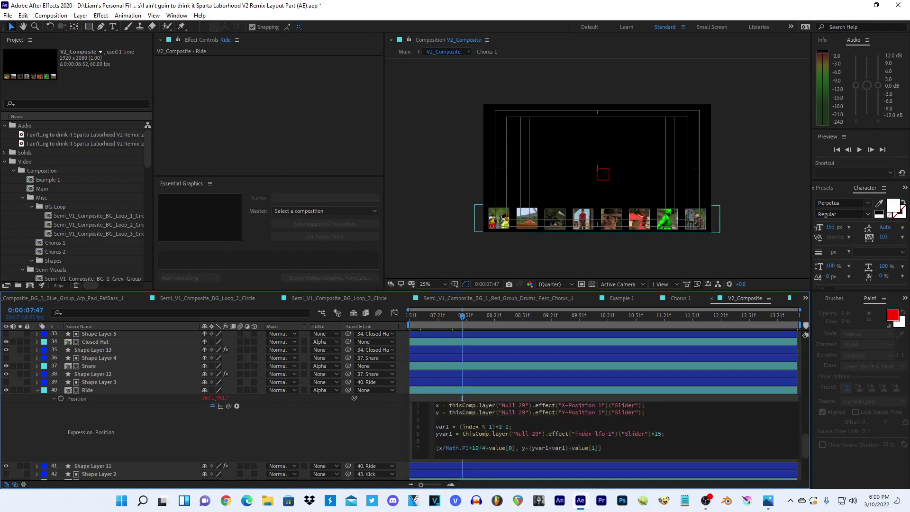
pyautogui.click(553, 448)
pyautogui.click(529, 418)
pyautogui.click(279, 407)
pyautogui.scroll(-2, 279, 407)
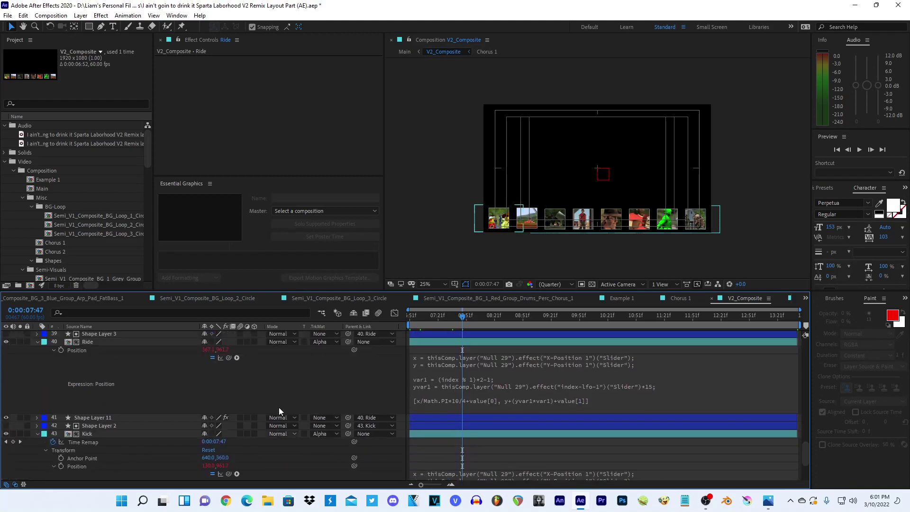
# - Select the Ride layer and review its Position expression
pyautogui.click(161, 369)
pyautogui.scroll(2, 197, 391)
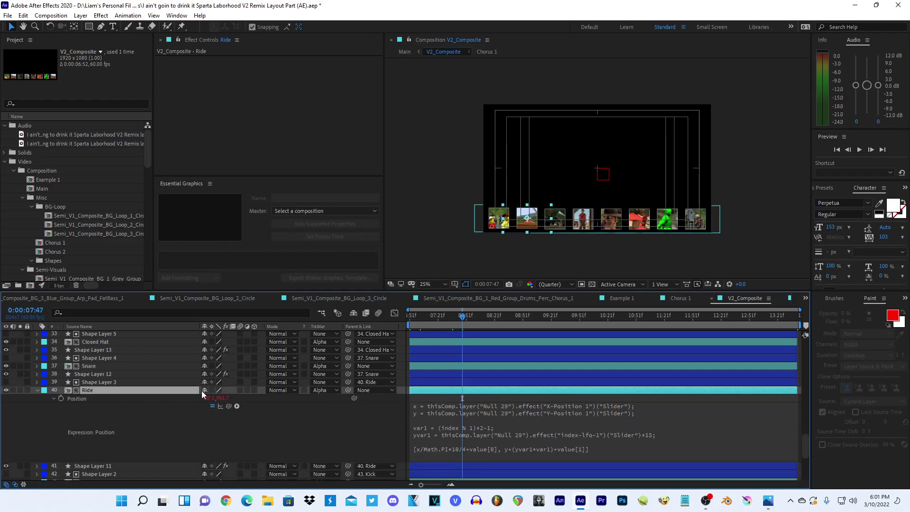
pyautogui.scroll(7, 201, 391)
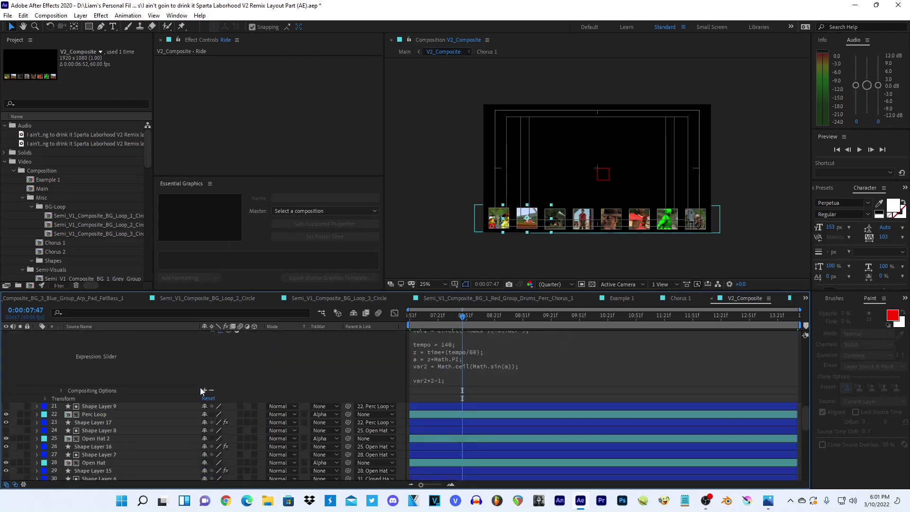
pyautogui.scroll(-4, 200, 388)
pyautogui.scroll(-3, 200, 387)
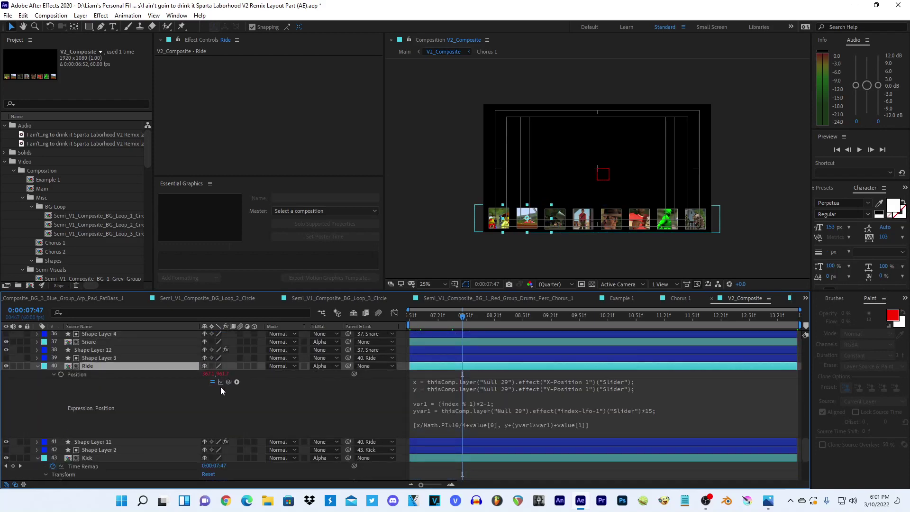
pyautogui.click(485, 414)
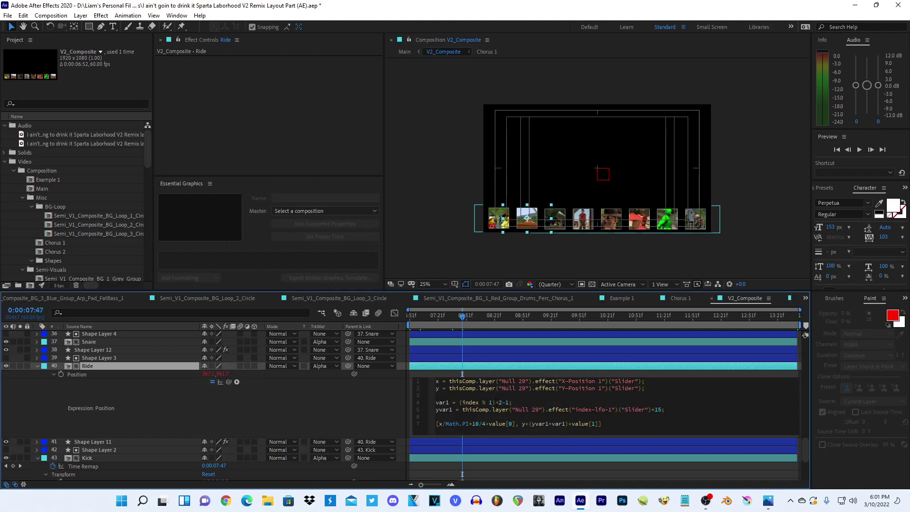
pyautogui.click(275, 391)
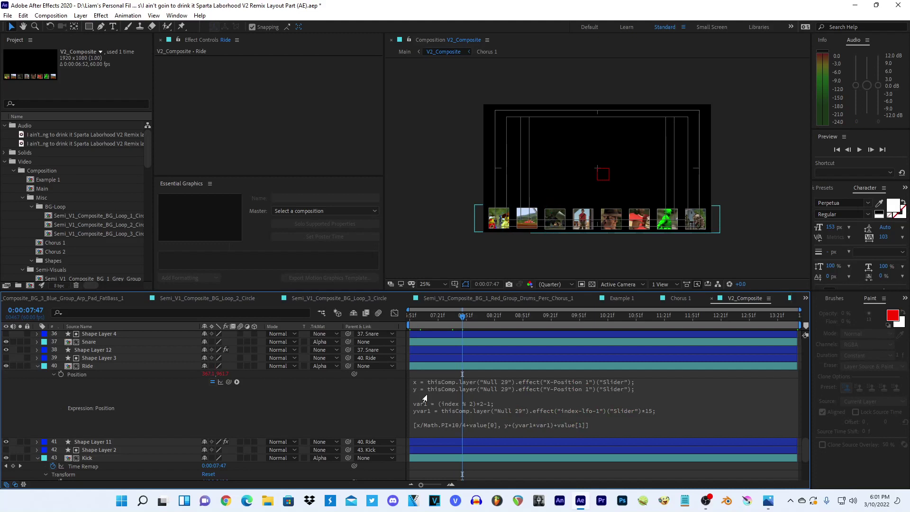
# - Set the var1 modulo to 1 and change the last line to y+(yvar1*-var1)+value[1]
pyautogui.click(488, 400)
pyautogui.doubleClick(491, 402)
pyautogui.write('1')
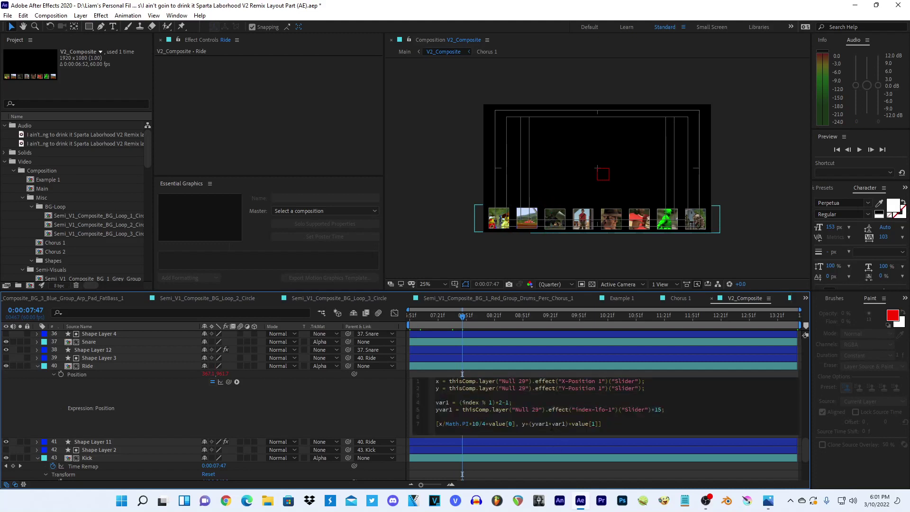
pyautogui.doubleClick(558, 424)
pyautogui.write('-')
pyautogui.click(300, 395)
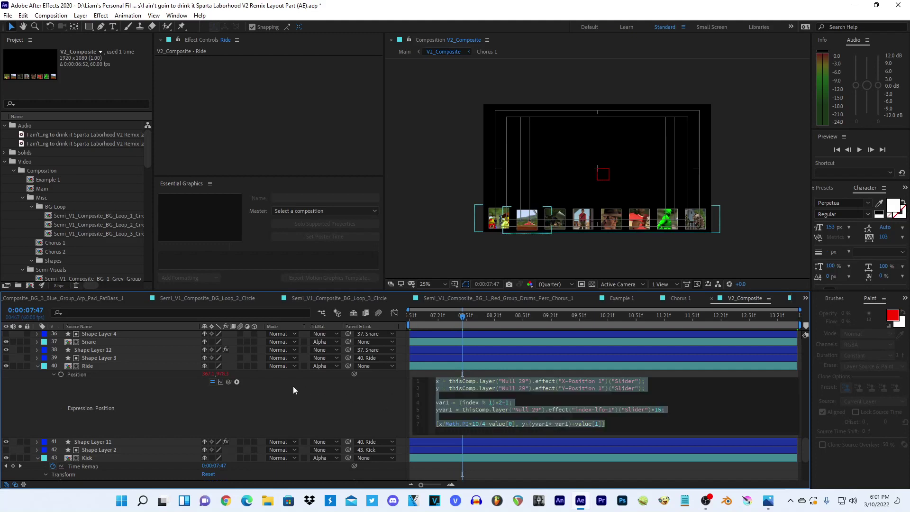
pyautogui.scroll(3, 261, 389)
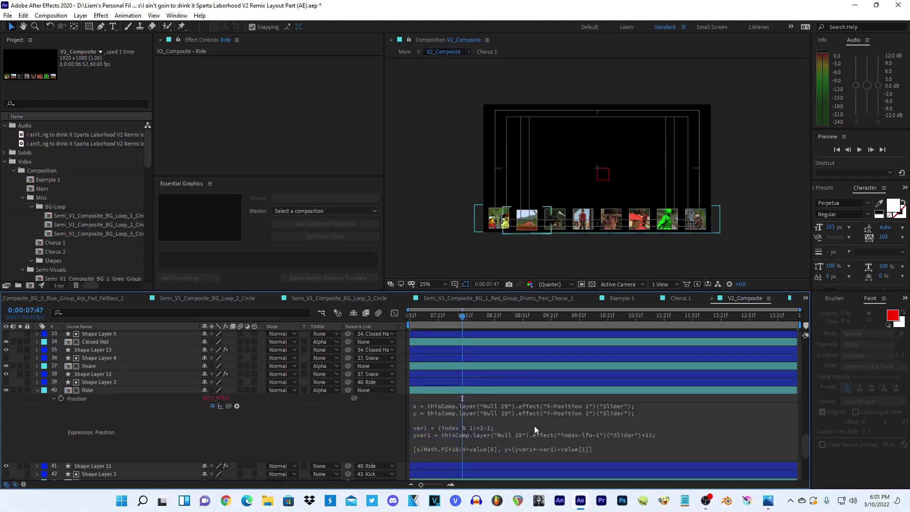
# - Select Ride's var1 and yvar1 lines, then select Snare, Closed Hat, Closed Hat 2, Open Hat, Open Hat 2 and Perc Loop
pyautogui.click(535, 429)
pyautogui.moveTo(665, 434); pyautogui.dragTo(436, 426)
pyautogui.hotkey('ctrl', 'c')
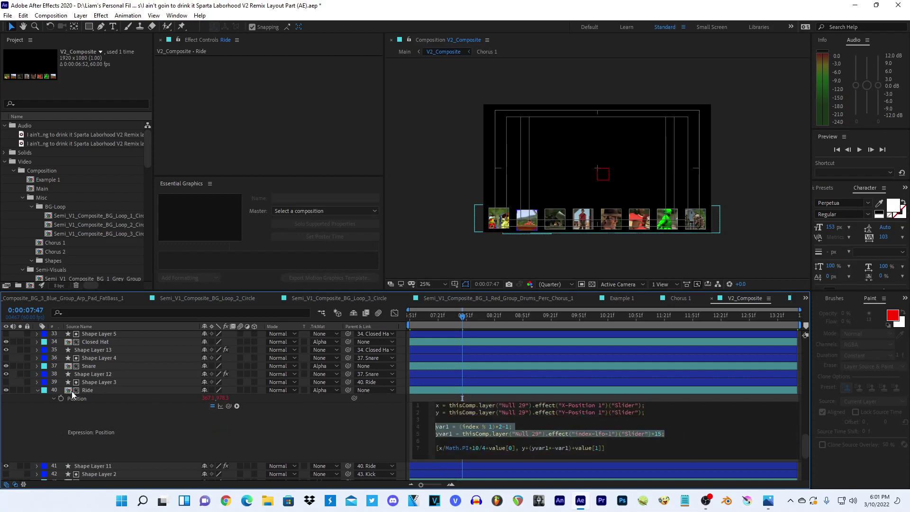
pyautogui.click(96, 366)
pyautogui.keyDown('ctrl'); pyautogui.click(86, 348); pyautogui.keyUp('ctrl')
pyautogui.keyDown('ctrl'); pyautogui.click(87, 348); pyautogui.keyUp('ctrl')
pyautogui.keyDown('ctrl'); pyautogui.click(87, 343); pyautogui.keyUp('ctrl')
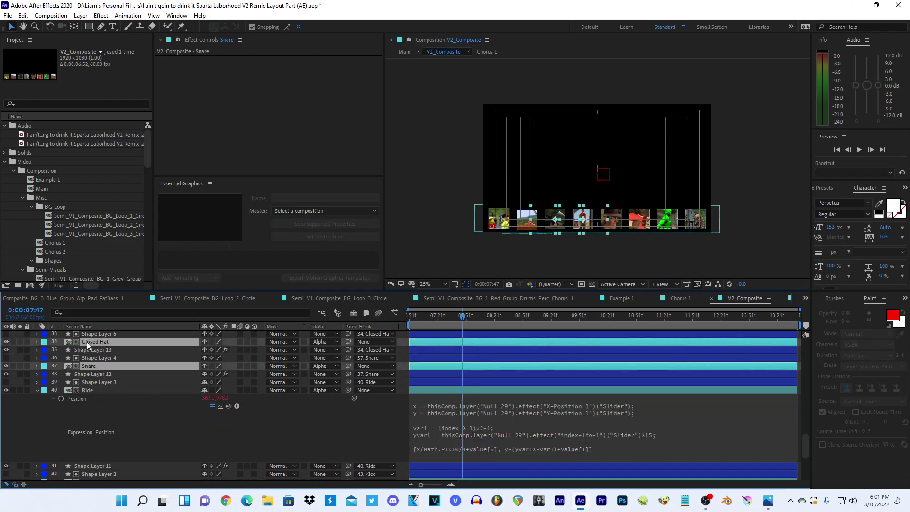
pyautogui.scroll(3, 90, 351)
pyautogui.keyDown('ctrl'); pyautogui.click(93, 366); pyautogui.keyUp('ctrl')
pyautogui.keyDown('ctrl'); pyautogui.click(90, 343); pyautogui.keyUp('ctrl')
pyautogui.scroll(3, 92, 347)
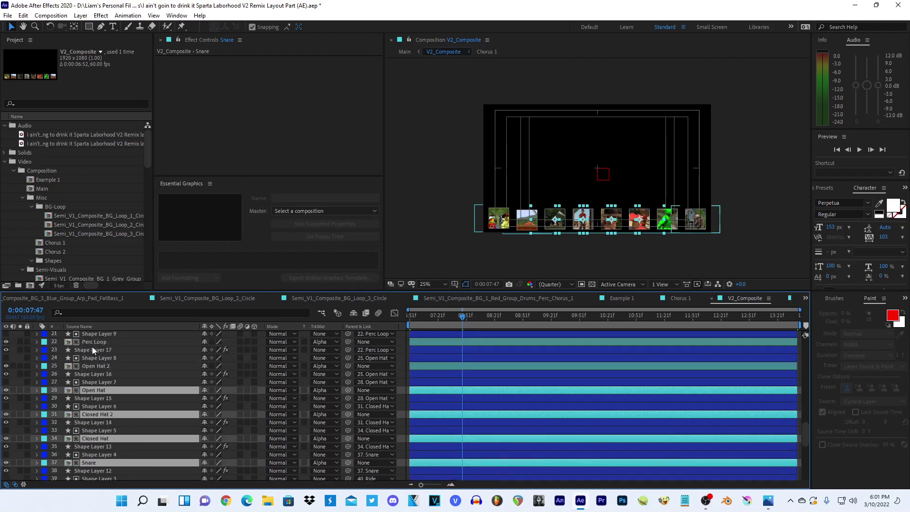
pyautogui.keyDown('ctrl'); pyautogui.click(87, 365); pyautogui.keyUp('ctrl')
pyautogui.keyDown('ctrl'); pyautogui.click(89, 340); pyautogui.keyUp('ctrl')
# - Show Position expressions for Open Hat 2, Closed Hat 2, Snare and Closed Hat
pyautogui.press('p')
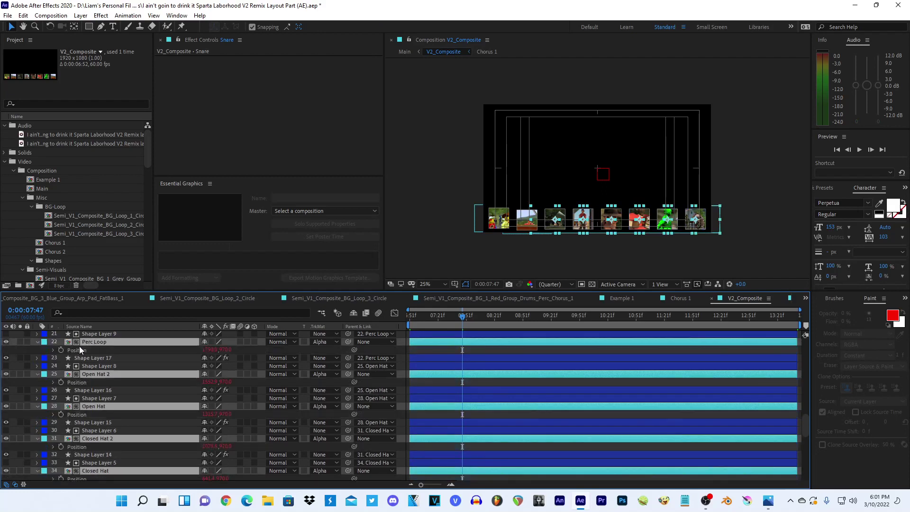
pyautogui.scroll(-2, 79, 346)
pyautogui.click(53, 347)
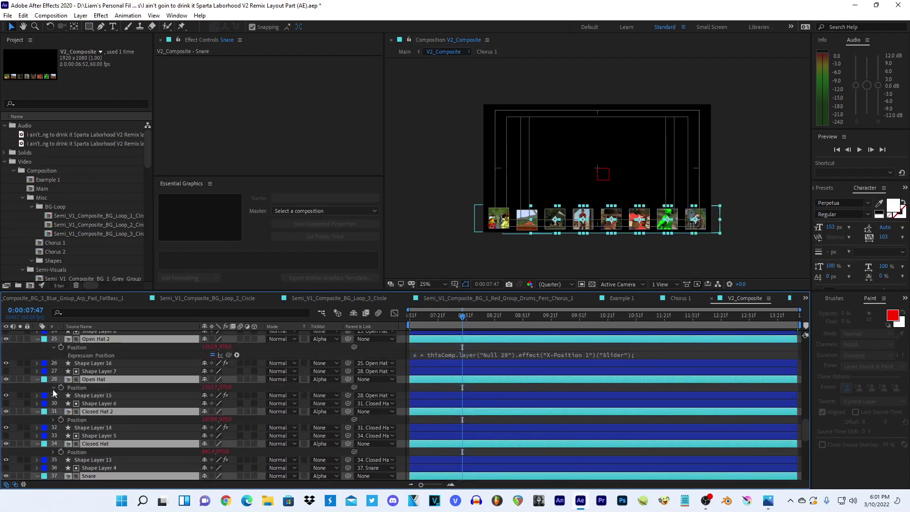
pyautogui.click(53, 428)
pyautogui.scroll(-2, 54, 430)
pyautogui.scroll(-1, 55, 448)
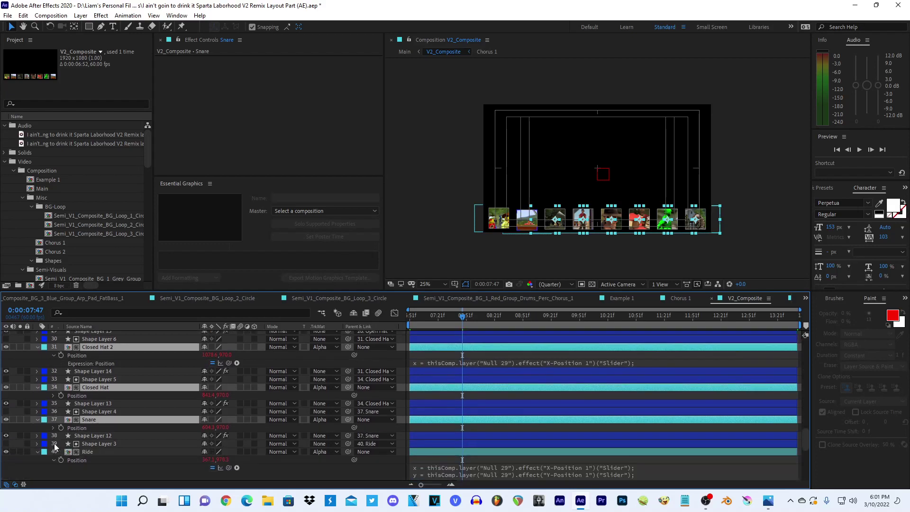
pyautogui.click(53, 428)
pyautogui.click(53, 396)
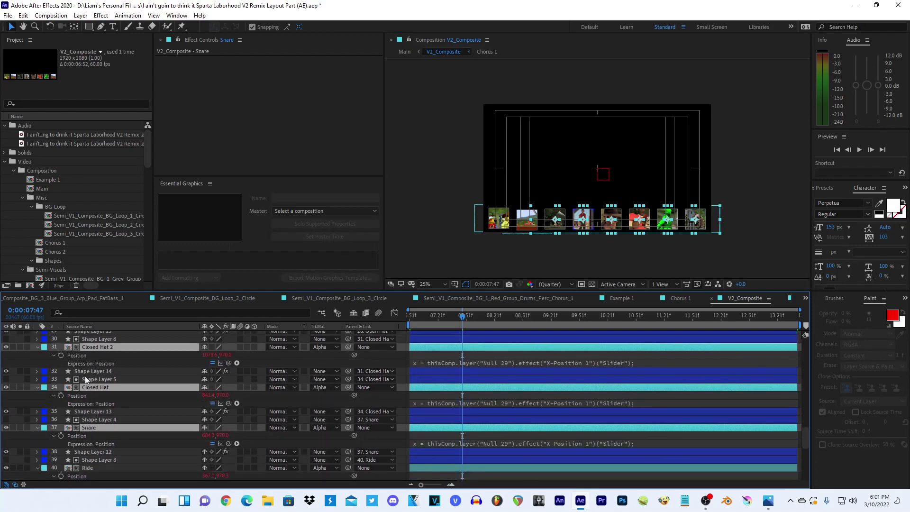
pyautogui.scroll(-3, 85, 377)
# - Paste the var1 and yvar1 lines into Snare's Position expression and append +yvar1+var1 to y
pyautogui.click(432, 371)
pyautogui.click(650, 378)
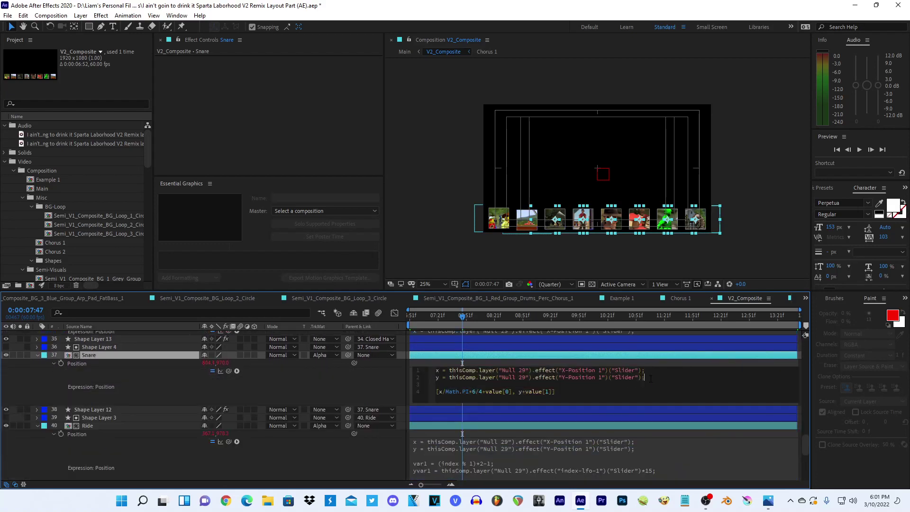
pyautogui.hotkey('ctrl', 'v')
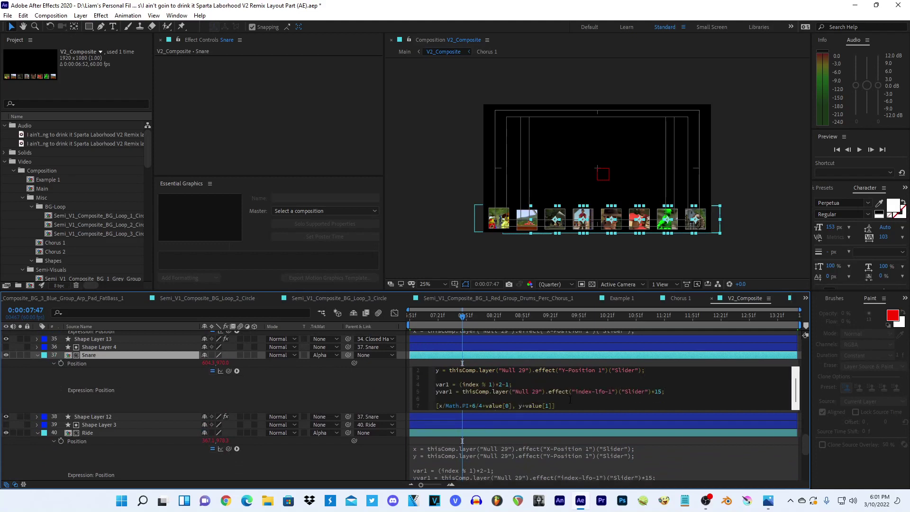
pyautogui.write('+')
pyautogui.write('yvar1+')
pyautogui.write('var1+')
pyautogui.click(320, 396)
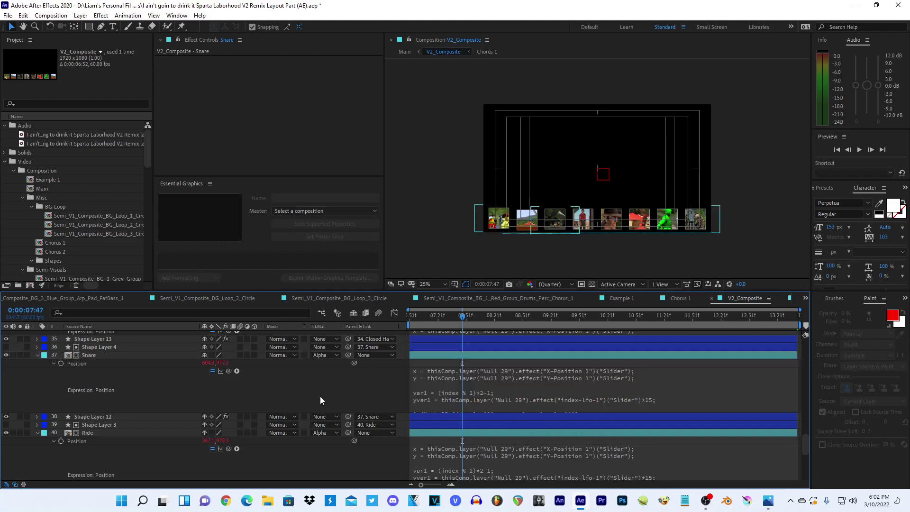
# - Try -var1, then restore y+yvar1+var1 in Snare's expression and save the project
pyautogui.click(555, 398)
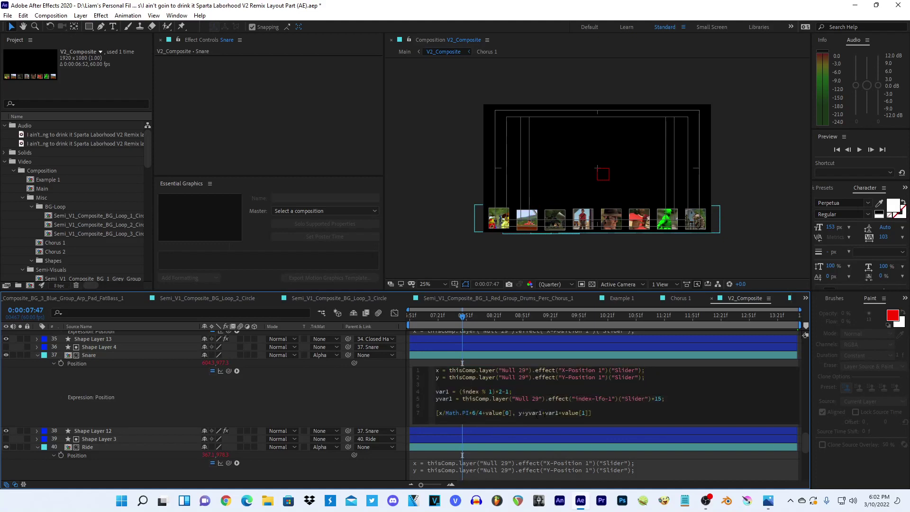
pyautogui.press('BackSpace')
pyautogui.write('-')
pyautogui.hotkey('ctrl', 'a')
pyautogui.click(546, 414)
pyautogui.press('BackSpace')
pyautogui.write('+')
pyautogui.hotkey('ctrl', 'a')
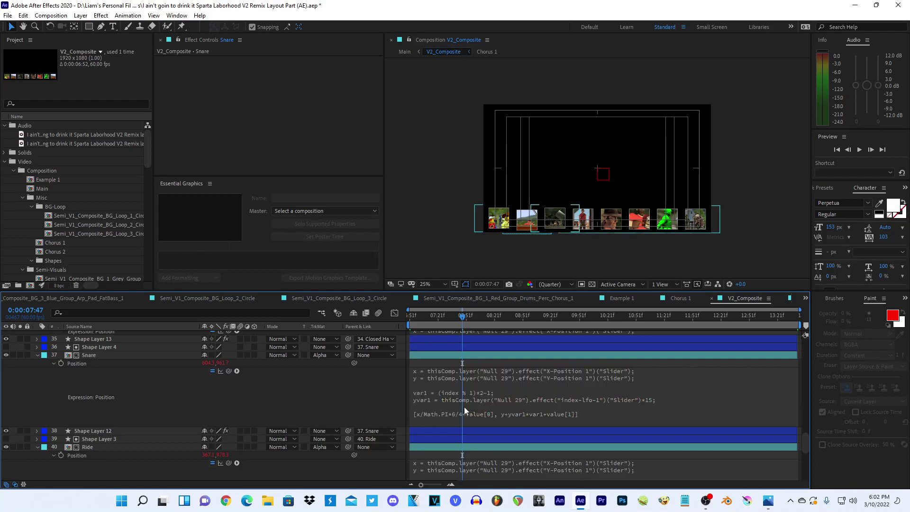
pyautogui.click(364, 396)
pyautogui.hotkey('ctrl', 's')
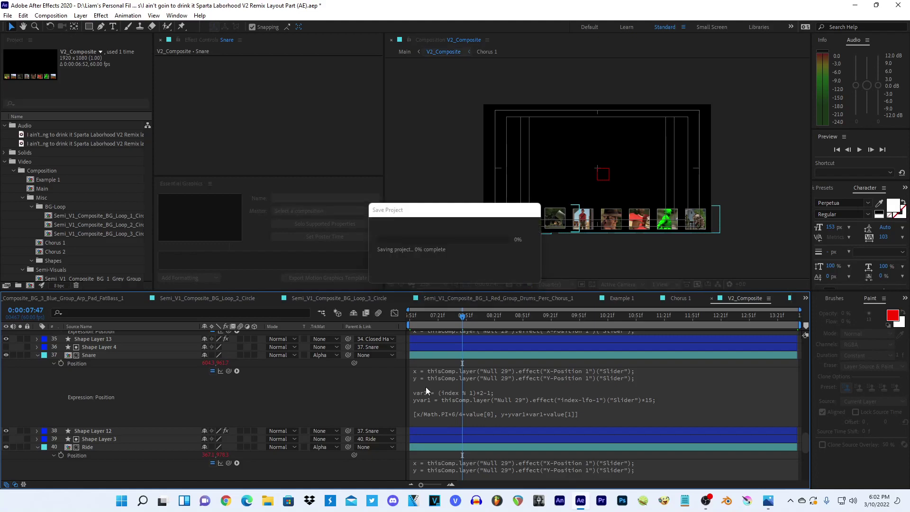
pyautogui.click(669, 393)
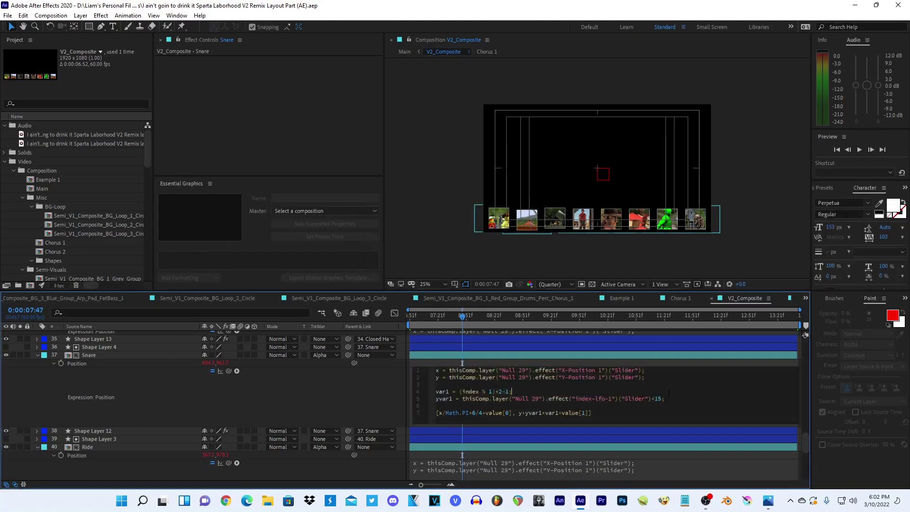
# - Paste the var1 and yvar1 lines into Closed Hat's Position expression
pyautogui.click(318, 405)
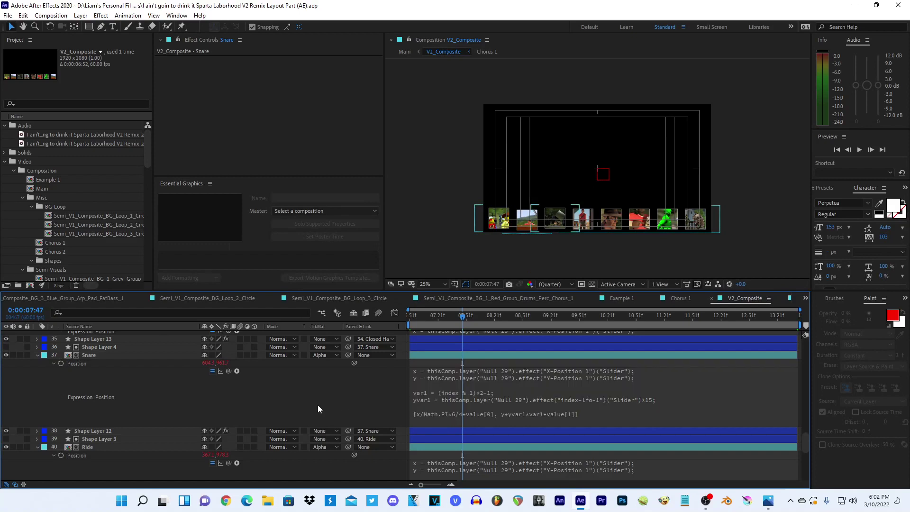
pyautogui.scroll(1, 318, 405)
pyautogui.click(549, 355)
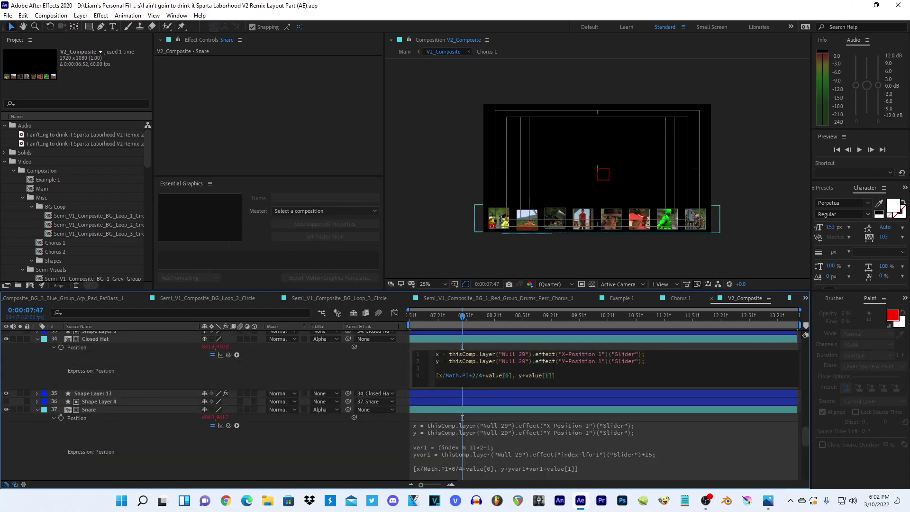
pyautogui.press('Return')
pyautogui.hotkey('ctrl', 'v')
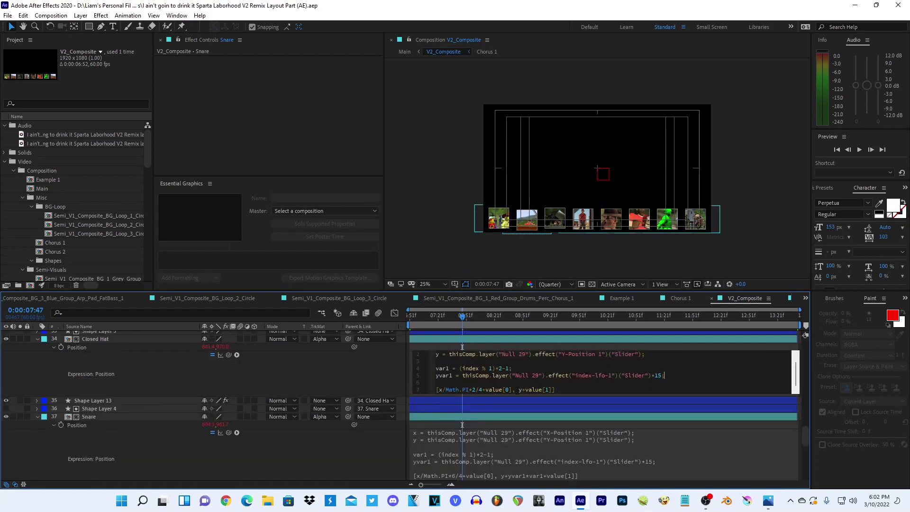
# - Change Closed Hat's last-line y term to use yvar1 and -var1, then commit
pyautogui.click(523, 390)
pyautogui.write('+')
pyautogui.write('var+va')
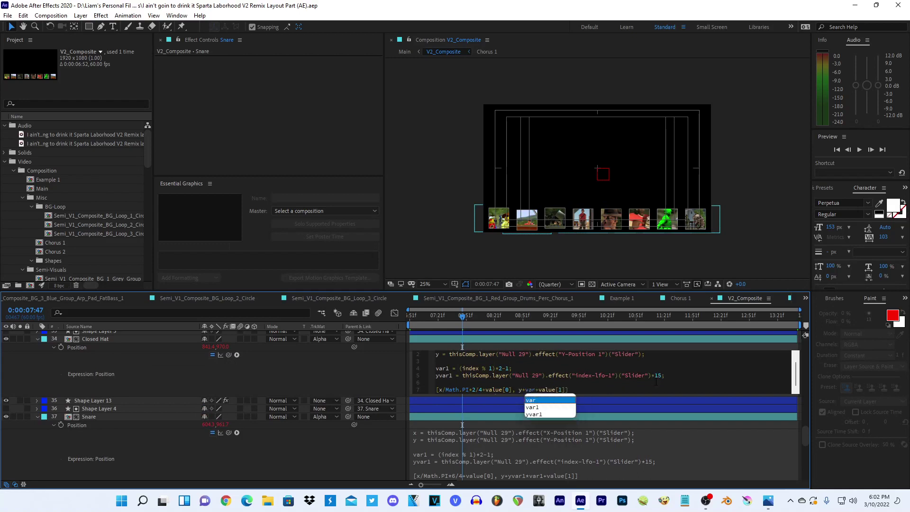
pyautogui.press('BackSpace')
pyautogui.press('BackSpace')
pyautogui.press('BackSpace')
pyautogui.write('yvar1')
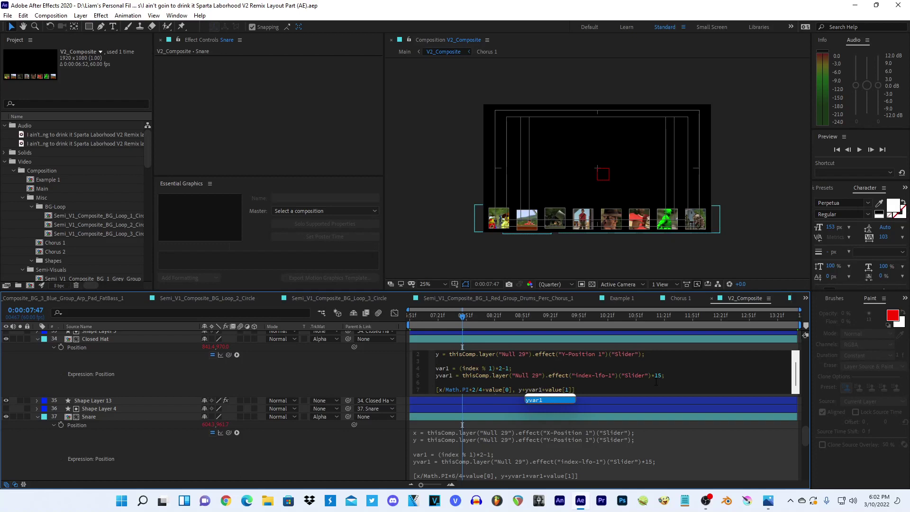
pyautogui.write('+var1')
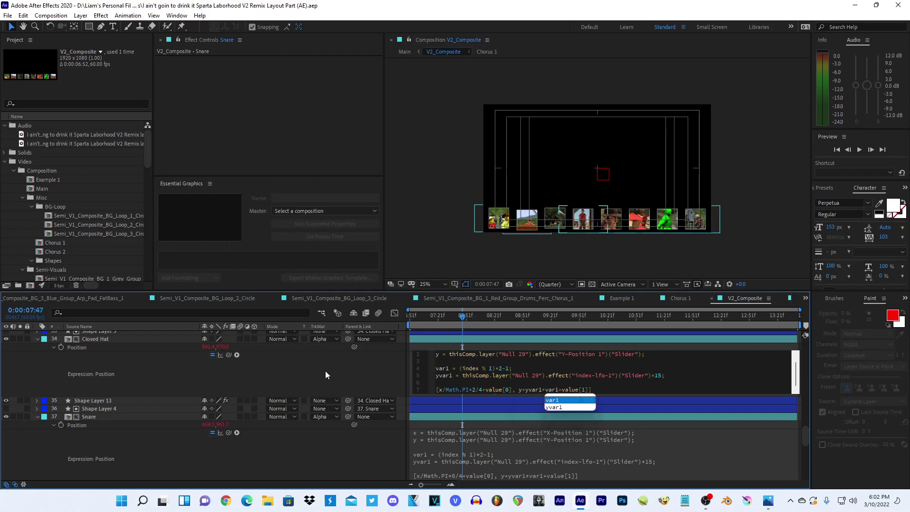
pyautogui.click(568, 377)
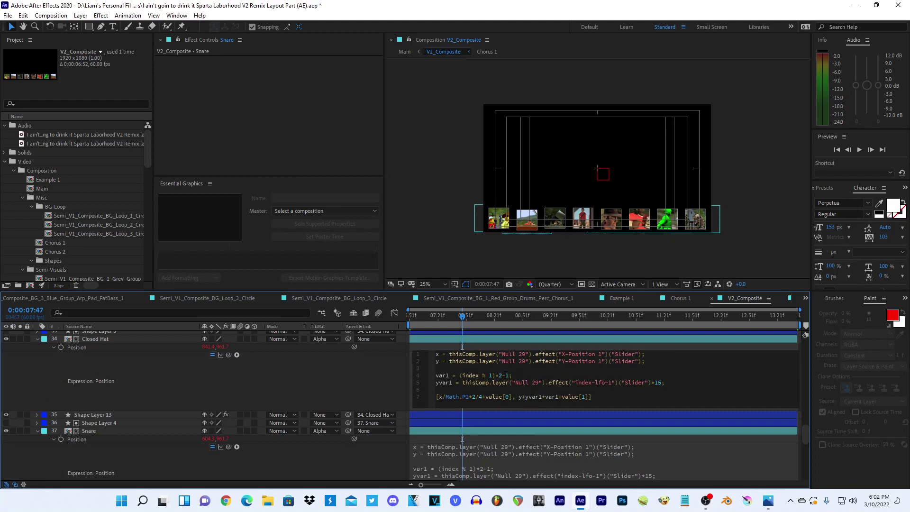
pyautogui.click(500, 376)
pyautogui.write('-')
pyautogui.click(294, 385)
# - Scroll up to Null 29, expand its Y-Position 1 slider and display its effects in Effect Controls
pyautogui.scroll(5, 309, 393)
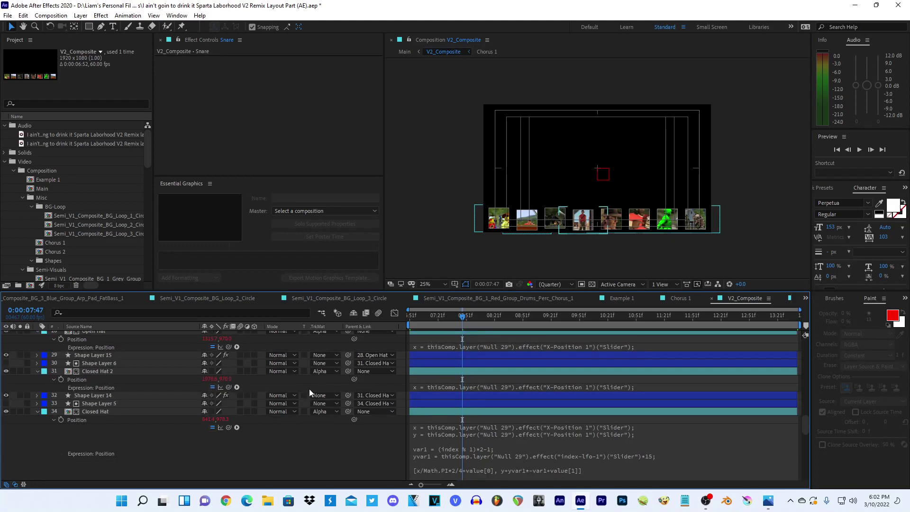
pyautogui.scroll(5, 309, 393)
pyautogui.scroll(3, 88, 398)
pyautogui.scroll(3, 88, 394)
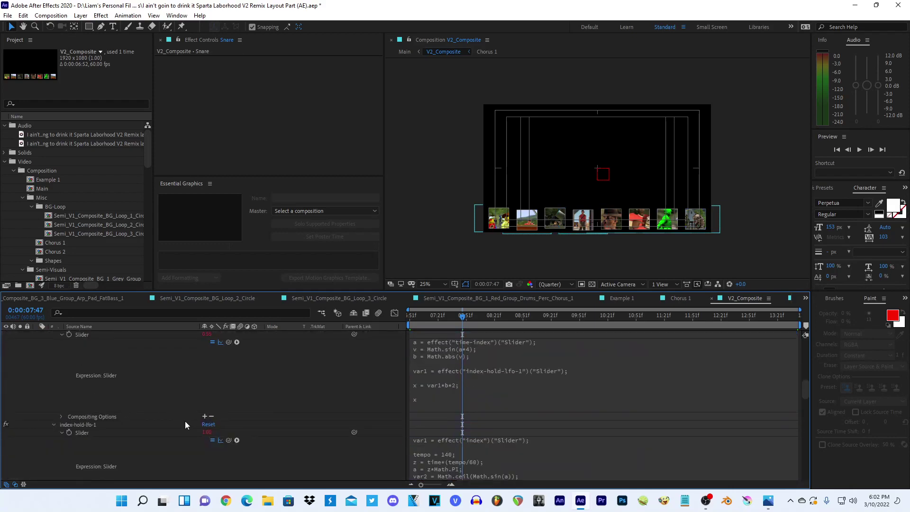
pyautogui.scroll(3, 185, 421)
pyautogui.scroll(3, 133, 407)
pyautogui.scroll(3, 132, 405)
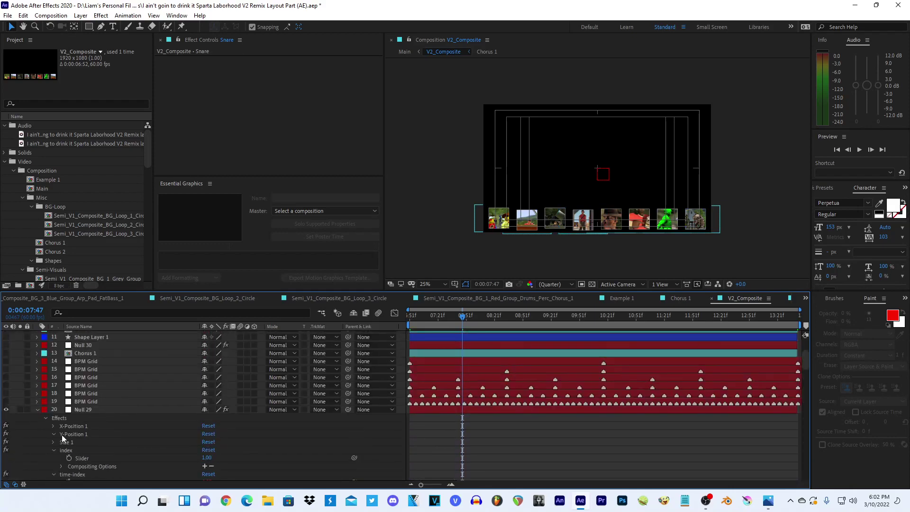
pyautogui.click(54, 435)
pyautogui.click(74, 434)
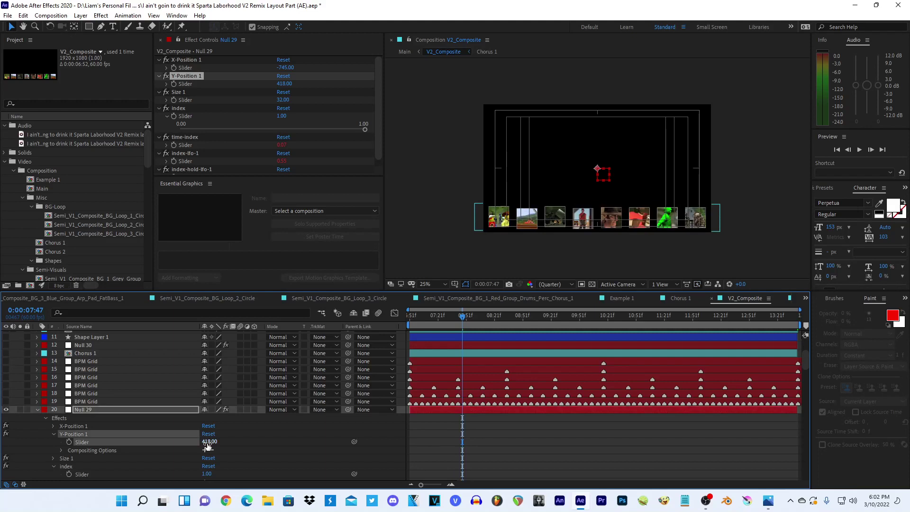
pyautogui.scroll(-2, 207, 445)
pyautogui.scroll(-2, 210, 443)
pyautogui.scroll(-1, 212, 442)
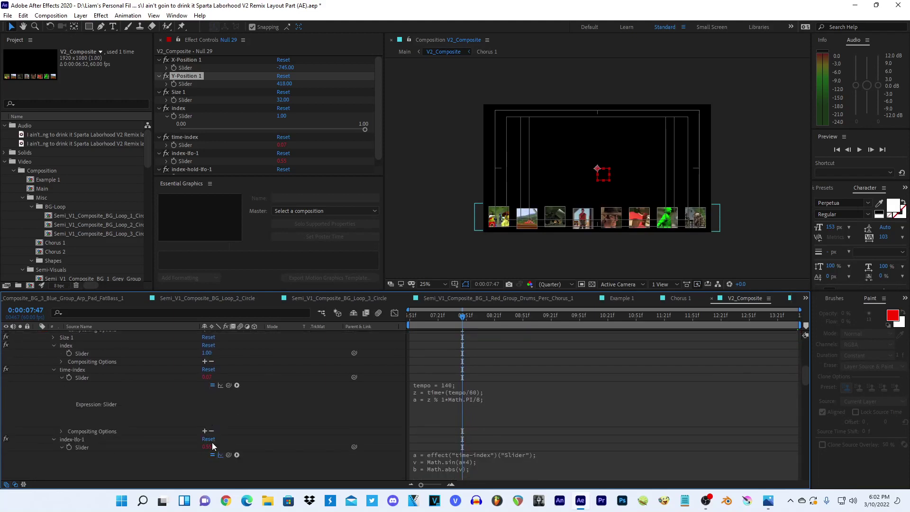
pyautogui.scroll(2, 221, 444)
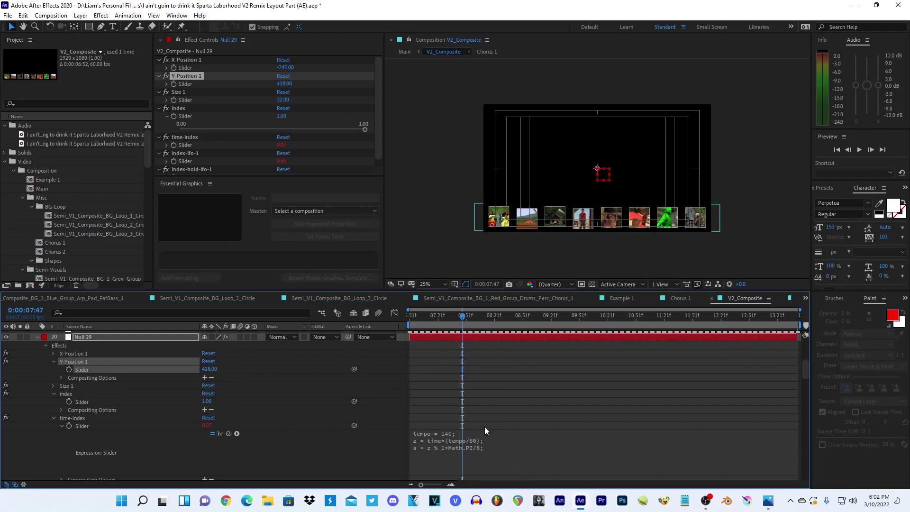
# - Change the last line of the index-lfo-1 slider expression to x*2 and save the project
pyautogui.scroll(-3, 482, 428)
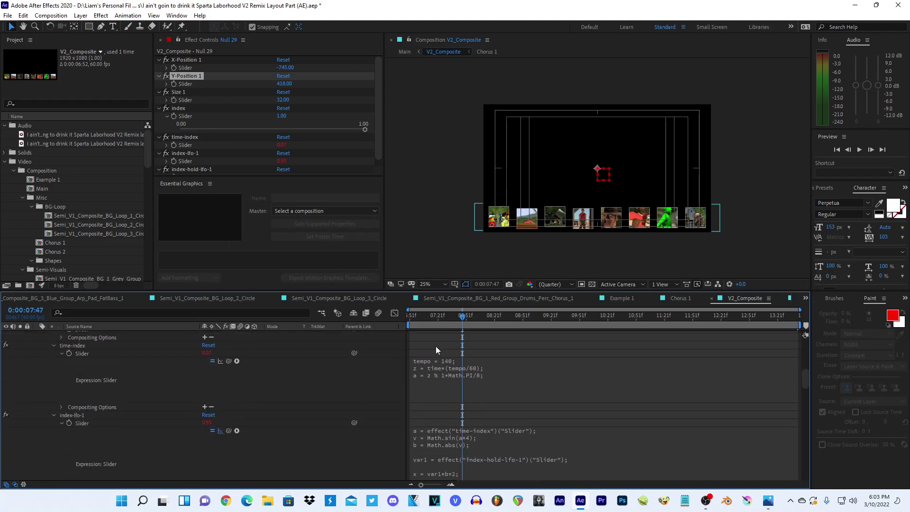
pyautogui.scroll(-2, 436, 350)
pyautogui.click(445, 433)
pyautogui.write('x=1.')
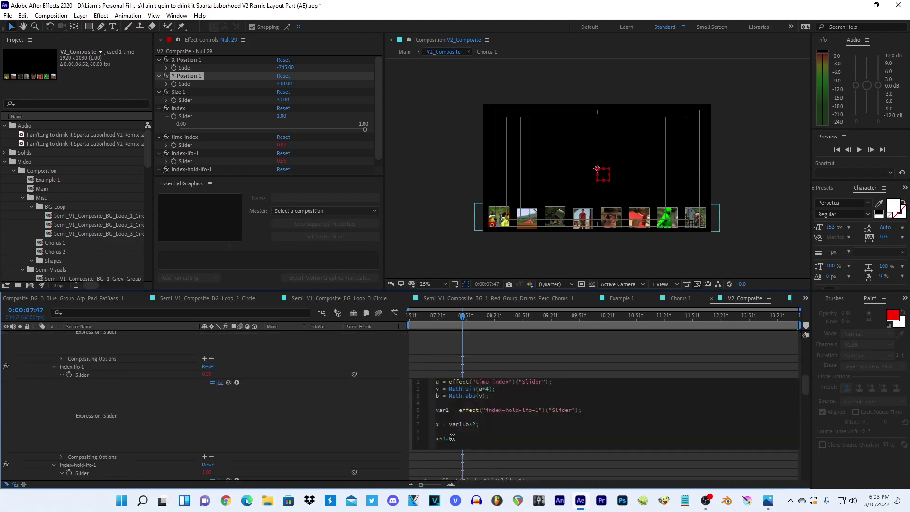
pyautogui.write('5')
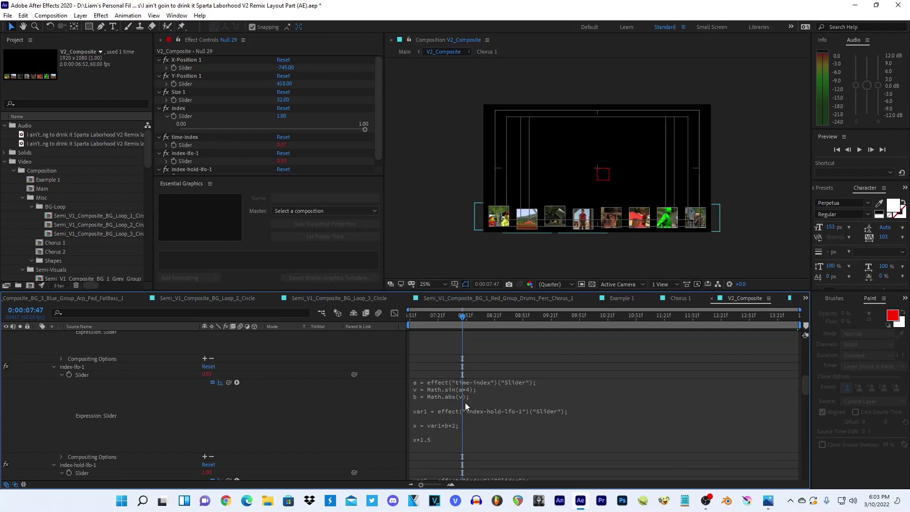
pyautogui.press('BackSpace')
pyautogui.press('BackSpace')
pyautogui.write('2')
pyautogui.click(266, 379)
pyautogui.hotkey('ctrl', 's')
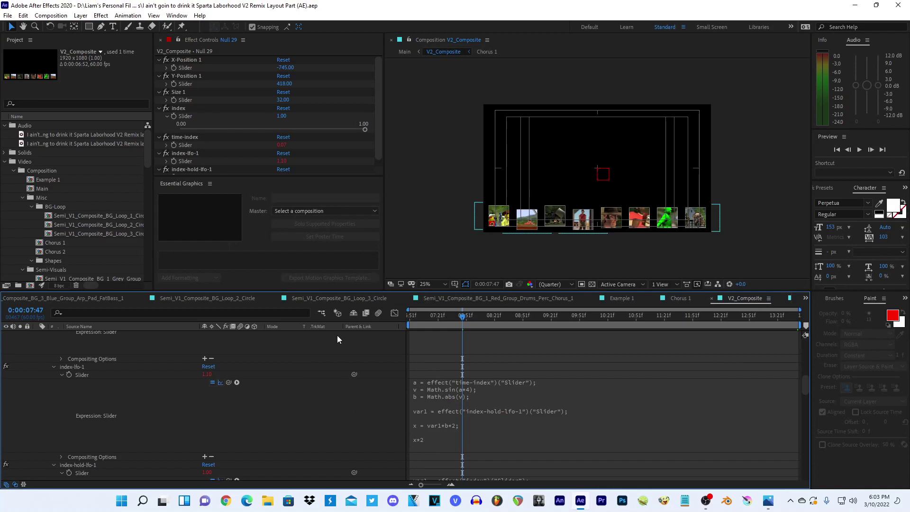
# - Paste the var1/yvar1 lines into Closed Hat 2's position expression and append +yvar1*-var1 to y
pyautogui.scroll(-5, 337, 335)
pyautogui.scroll(-5, 329, 340)
pyautogui.scroll(-5, 332, 340)
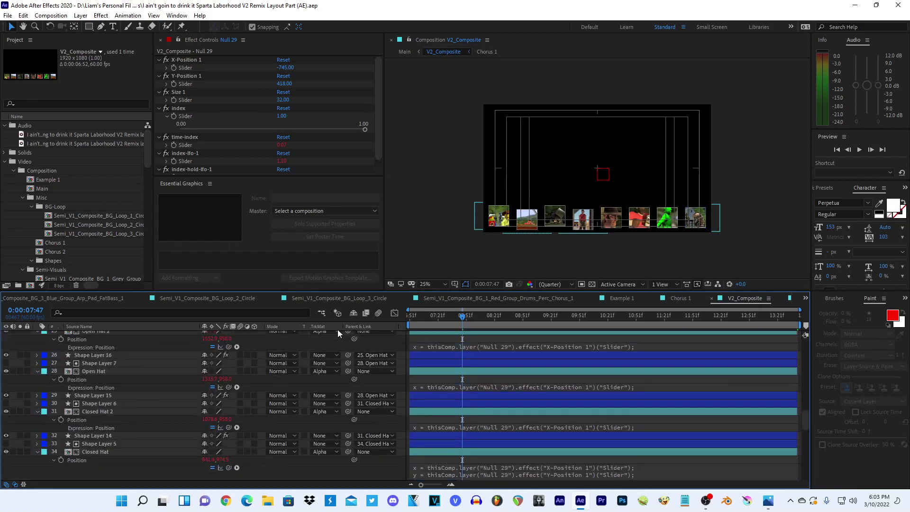
pyautogui.scroll(-3, 339, 335)
pyautogui.click(491, 415)
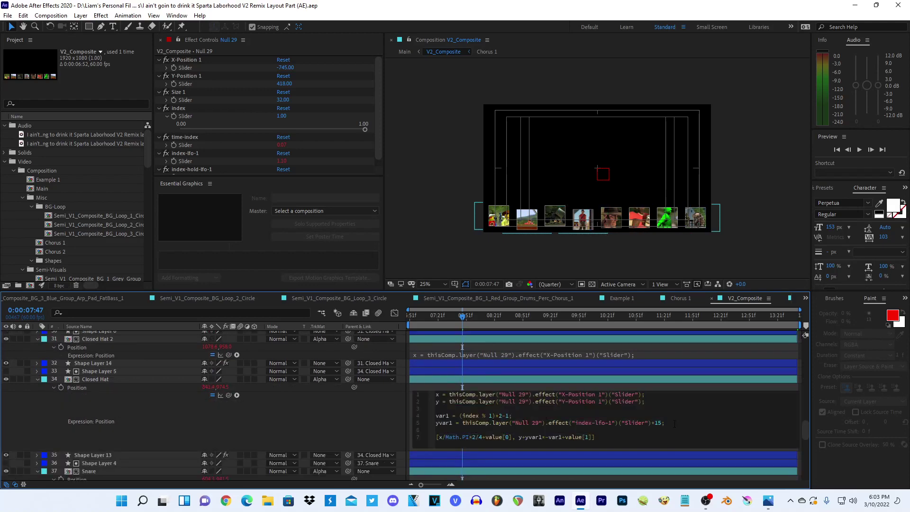
pyautogui.click(490, 351)
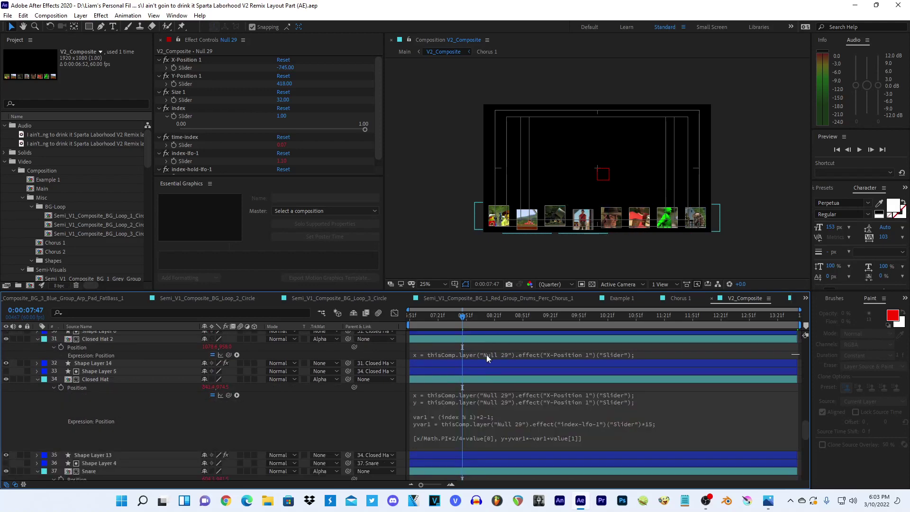
pyautogui.click(487, 355)
pyautogui.press('Return')
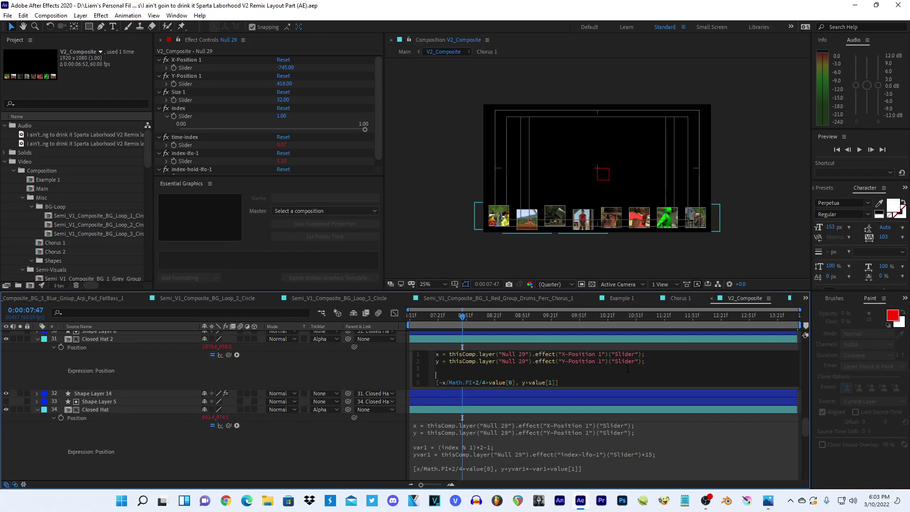
pyautogui.write('var1 = (index % 1)*2-1; yvar1 = thisComp.layer("Null 29").effect("index-lfo-1")("Slider")*15;')
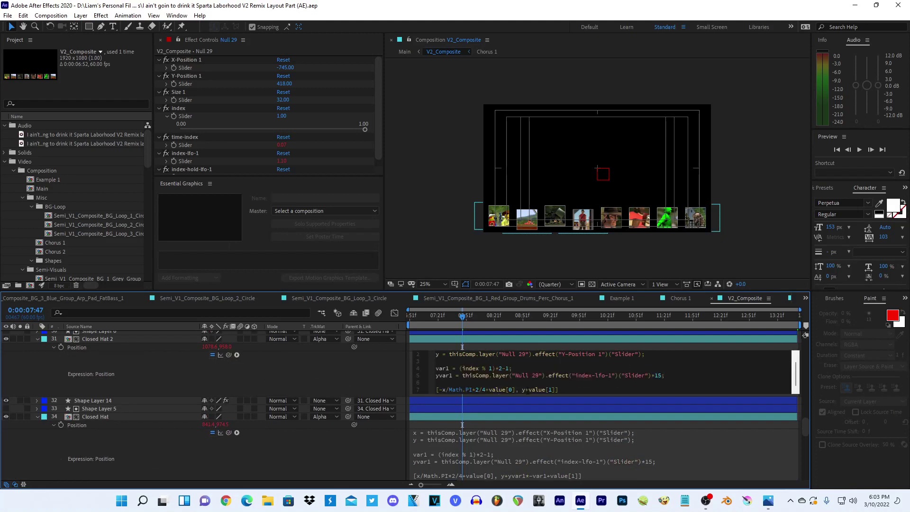
pyautogui.click(526, 389)
pyautogui.write('+')
pyautogui.write('yvar1')
pyautogui.write('*-var1+')
pyautogui.click(327, 382)
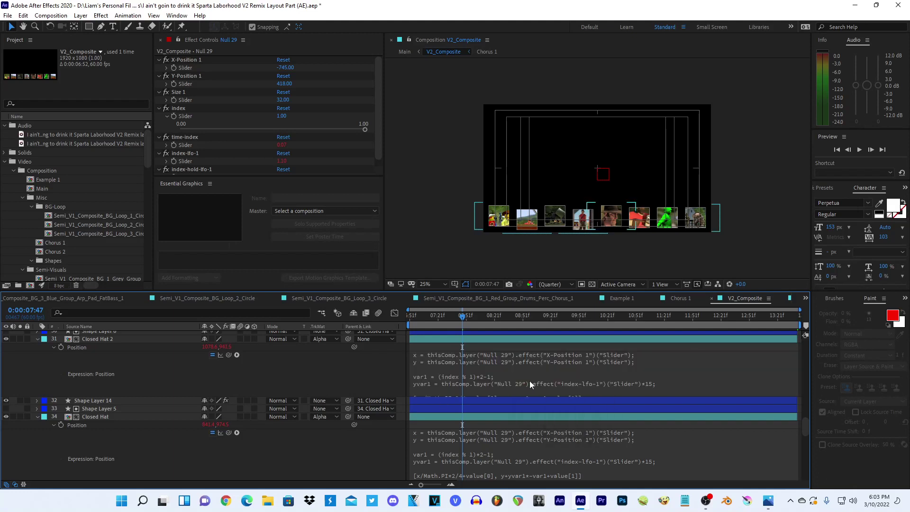
pyautogui.click(534, 382)
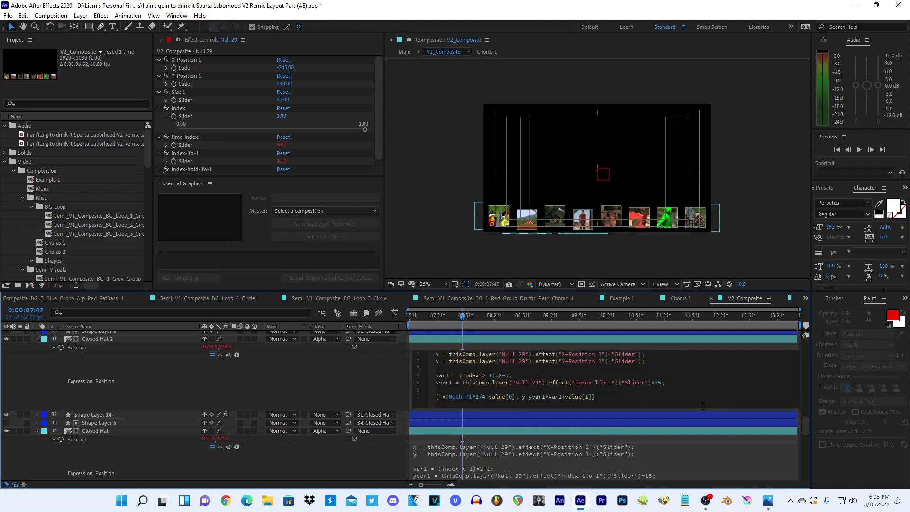
pyautogui.doubleClick(660, 383)
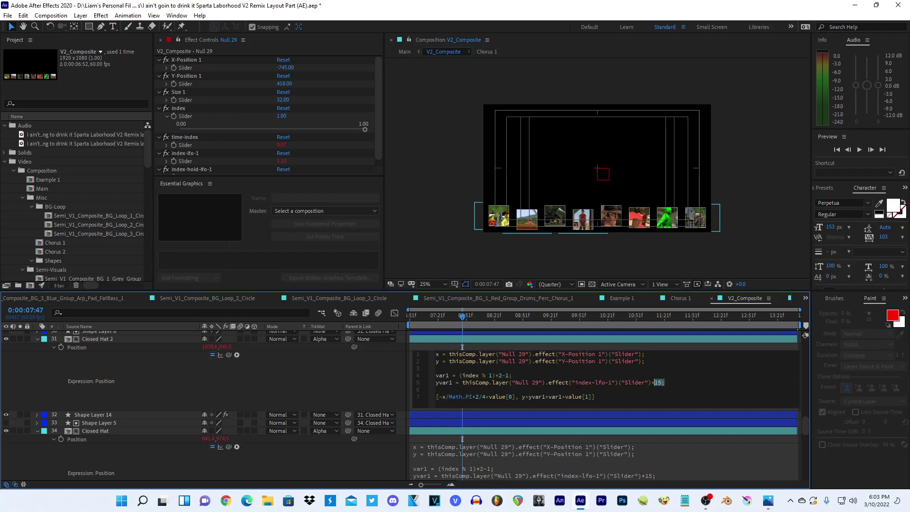
pyautogui.click(285, 377)
# - Add the var1/yvar1 lines to Open Hat's position expression, ending y with +yvar1*-var1
pyautogui.scroll(2, 284, 376)
pyautogui.click(551, 365)
pyautogui.click(651, 369)
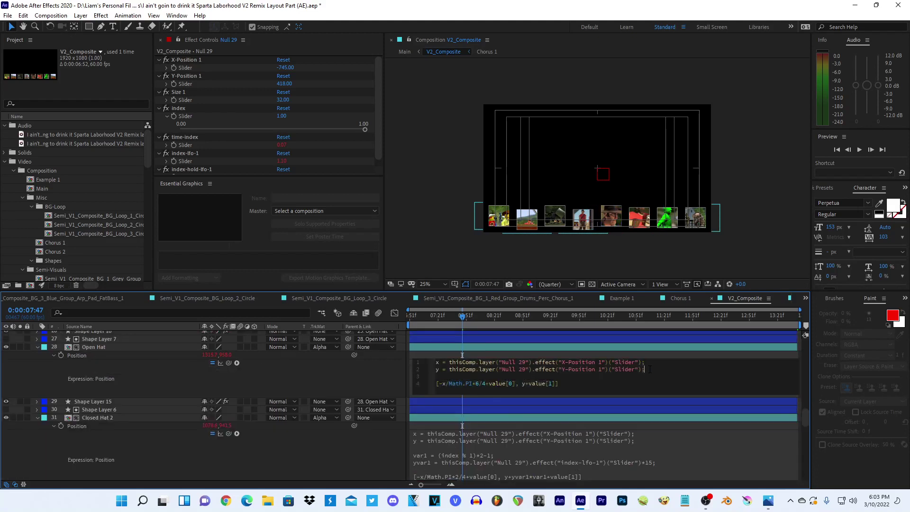
pyautogui.press('Return')
pyautogui.press('Return')
pyautogui.press('Up')
pyautogui.hotkey('ctrl', 'v')
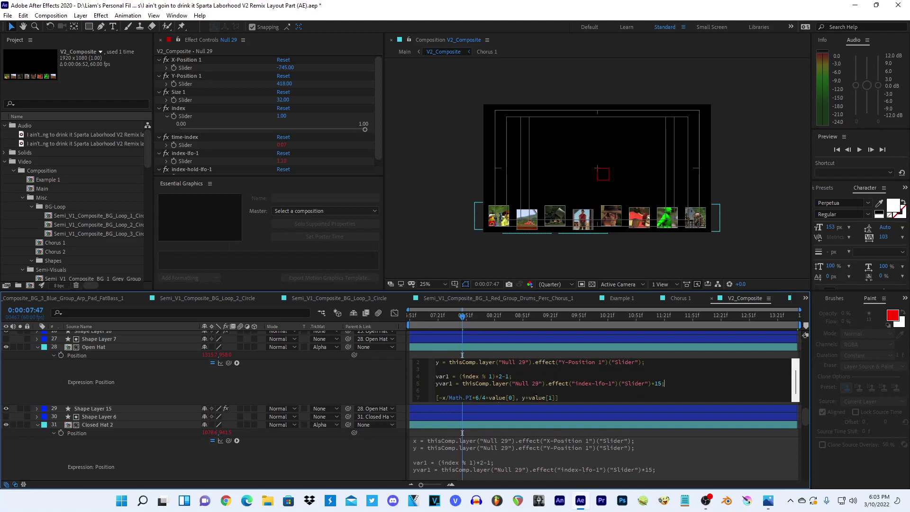
pyautogui.write('+yvar')
pyautogui.write('1+val')
pyautogui.write('1')
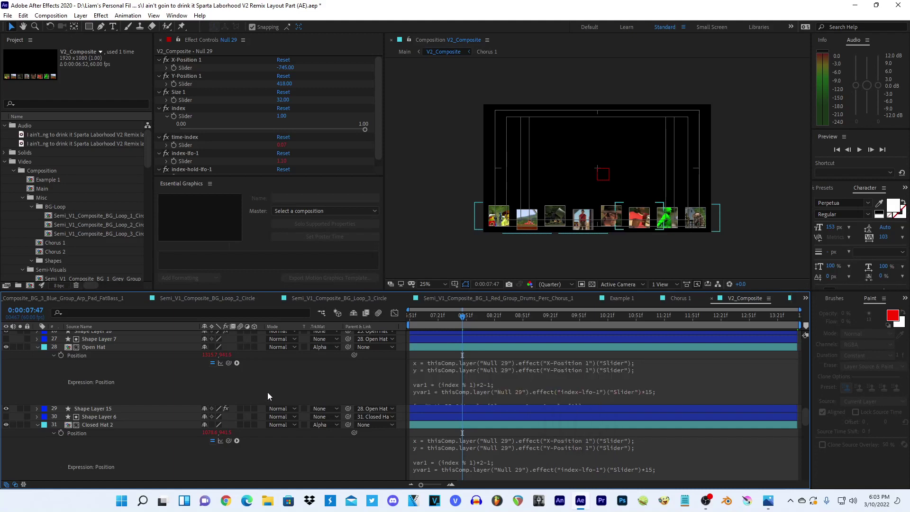
pyautogui.click(267, 393)
pyautogui.click(537, 401)
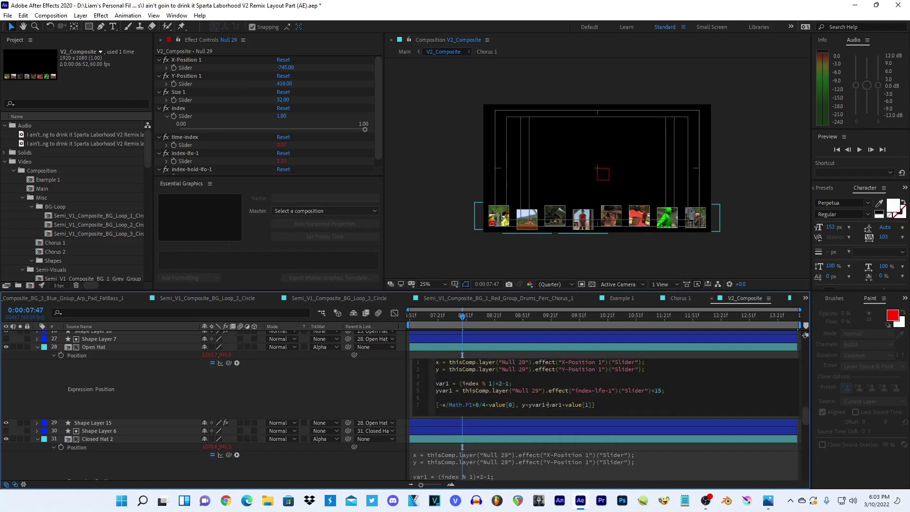
pyautogui.press('BackSpace')
pyautogui.write('*-')
pyautogui.click(261, 380)
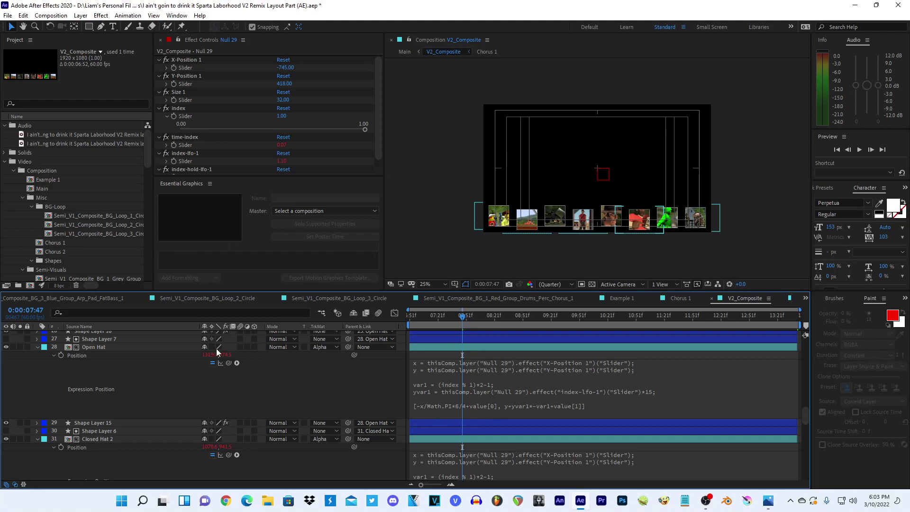
# - Add the var1/yvar1 lines to Open Hat 2's position expression with y+yvar1*var1
pyautogui.scroll(-3, 443, 401)
pyautogui.scroll(6, 484, 407)
pyautogui.click(509, 370)
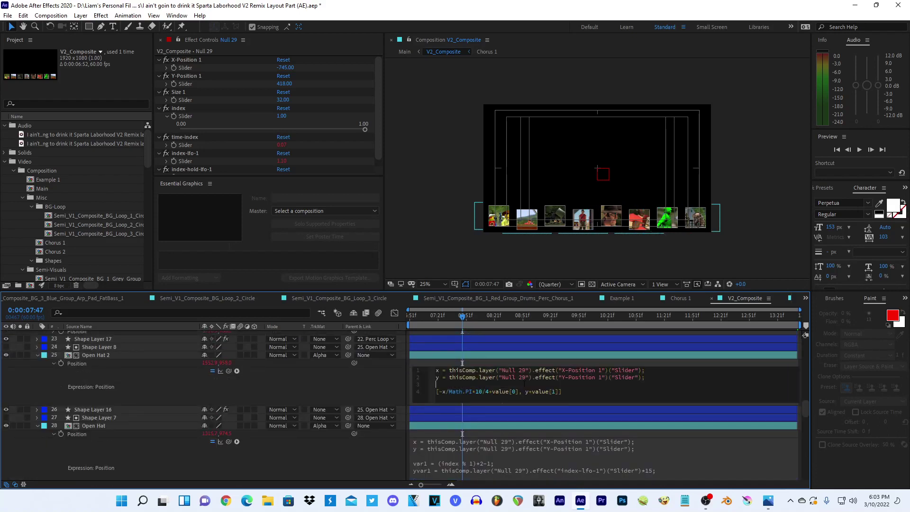
pyautogui.click(524, 384)
pyautogui.press('Return')
pyautogui.hotkey('ctrl', 'v')
pyautogui.click(528, 406)
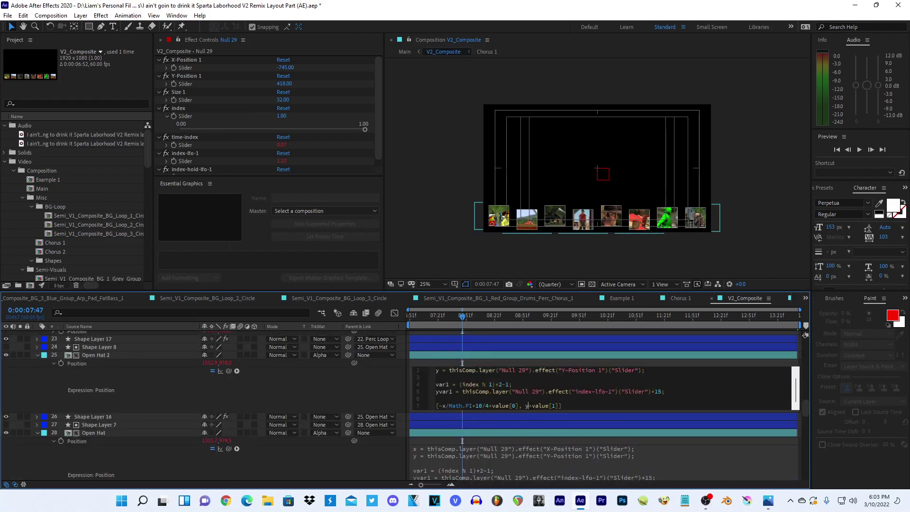
pyautogui.write('+yvar1')
pyautogui.write('*var1+')
pyautogui.click(324, 397)
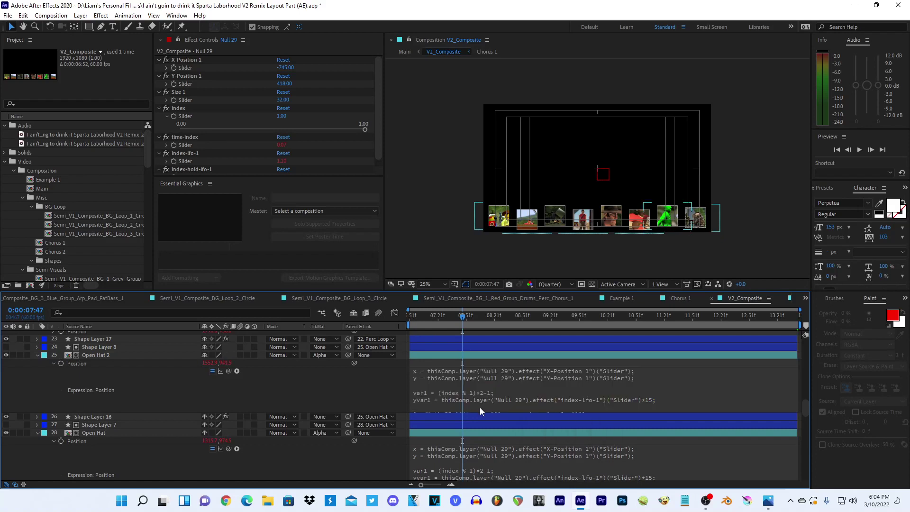
# - Copy the offset lines from Open Hat into Perc Loop's position expression and preview the stagger
pyautogui.scroll(-2, 480, 408)
pyautogui.click(504, 446)
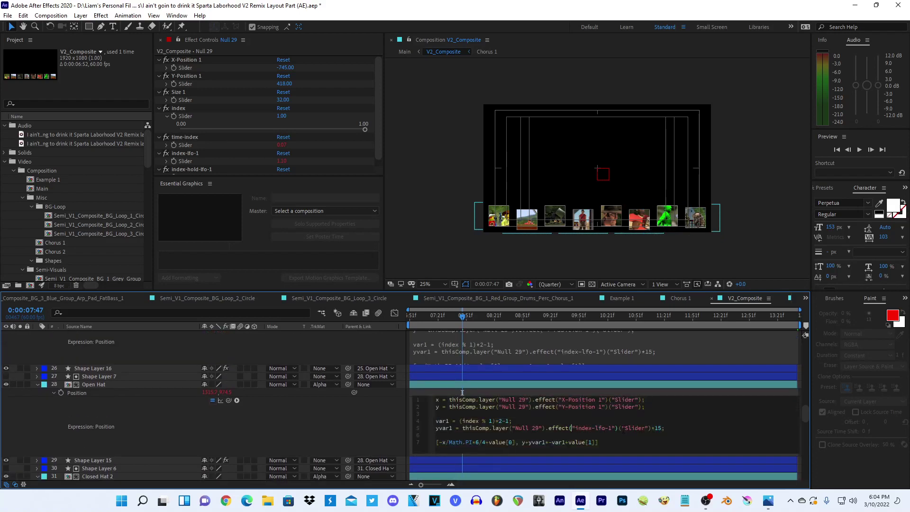
pyautogui.moveTo(435, 423); pyautogui.dragTo(655, 430)
pyautogui.hotkey('ctrl', 'c')
pyautogui.click(305, 423)
pyautogui.scroll(4, 365, 406)
pyautogui.scroll(2, 490, 387)
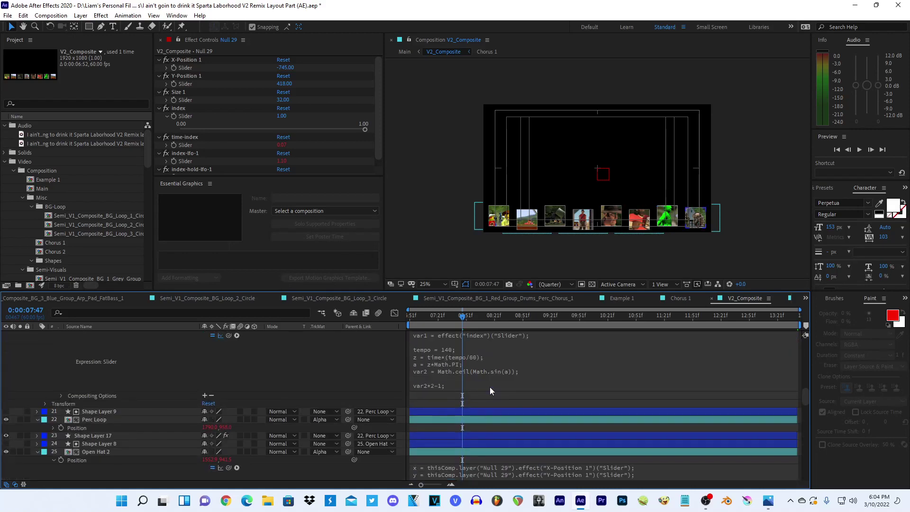
pyautogui.click(53, 428)
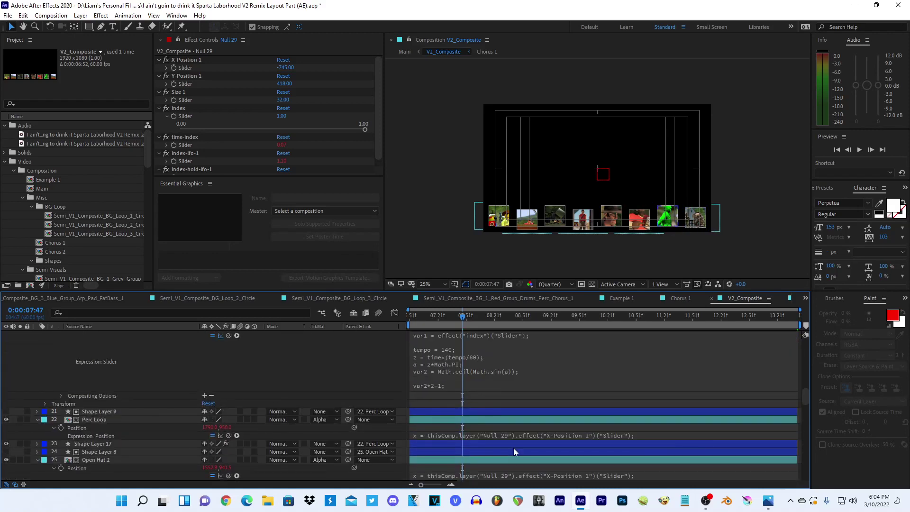
pyautogui.click(691, 434)
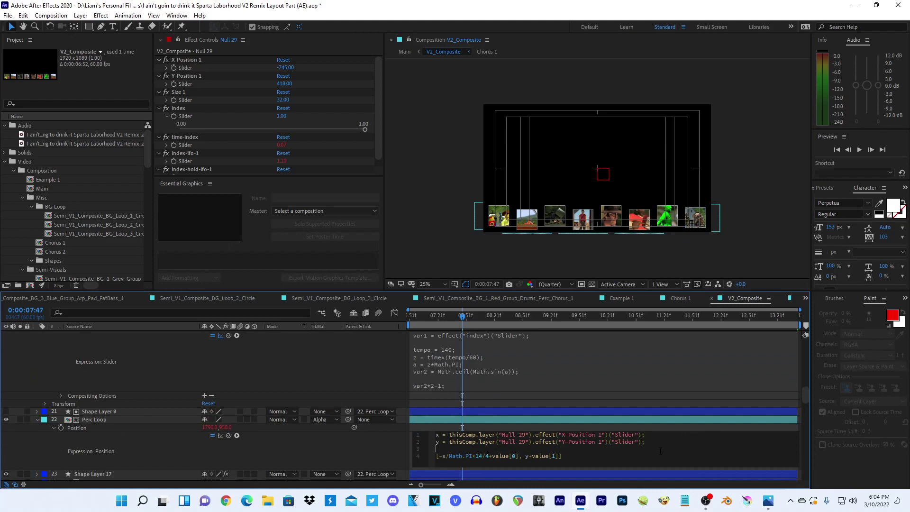
pyautogui.hotkey('ctrl', 'v')
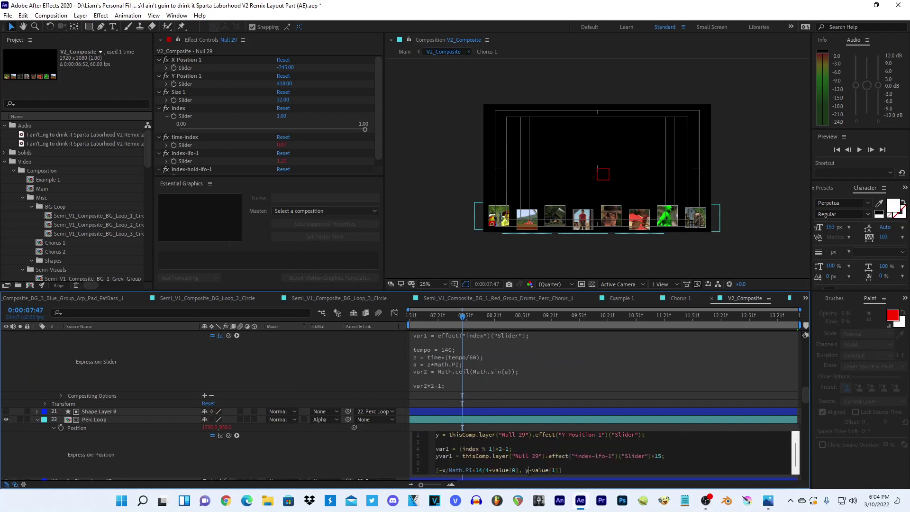
pyautogui.click(530, 470)
pyautogui.write('var1*')
pyautogui.write('-var1+')
pyautogui.click(332, 439)
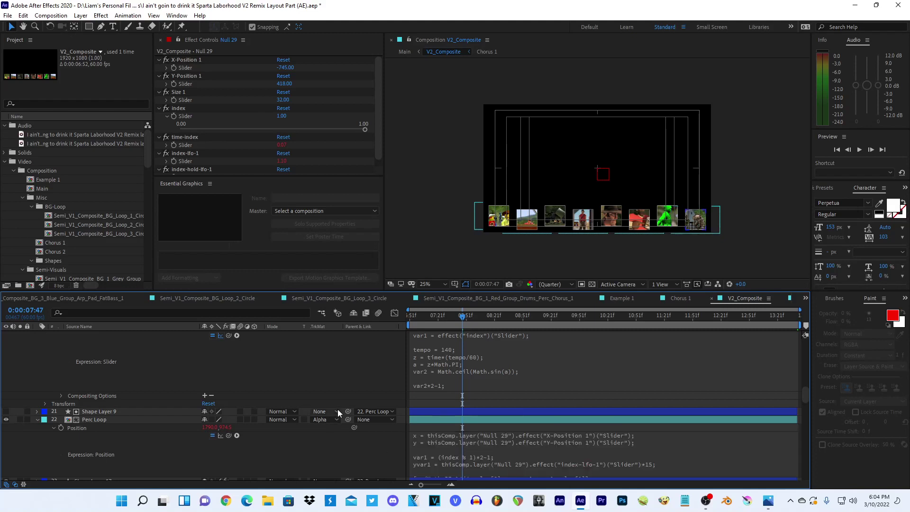
pyautogui.press('space')
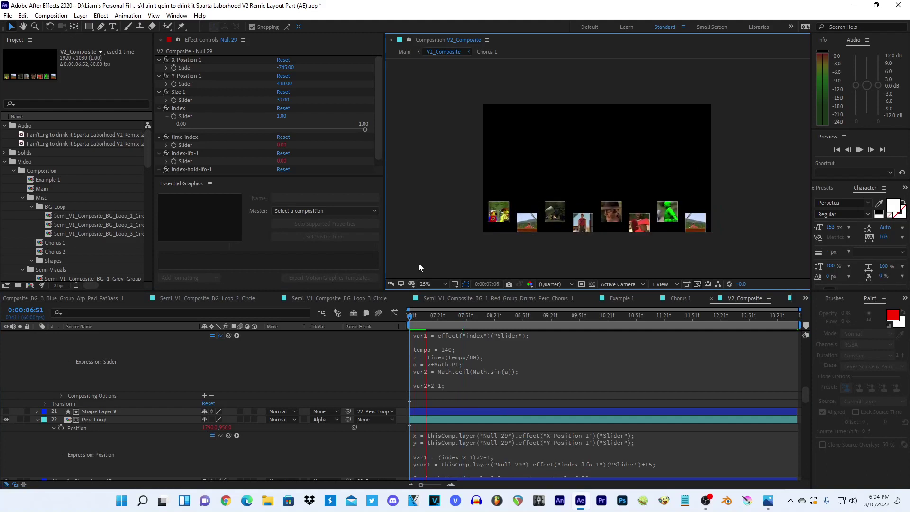
# - Delete the x*2 doubling line from index-lfo-1 and preview, stopping at 0:00:08:03
pyautogui.press('space')
pyautogui.scroll(3, 474, 388)
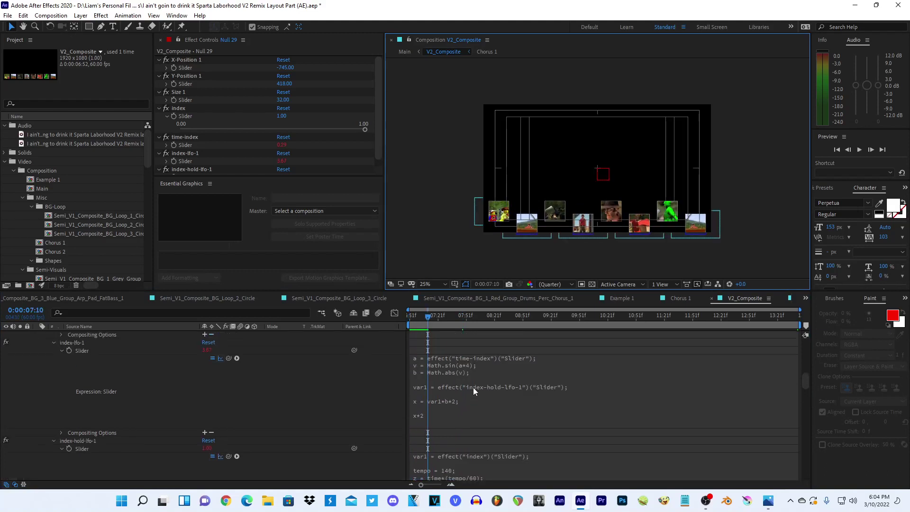
pyautogui.click(454, 403)
pyautogui.press('Delete')
pyautogui.press('Delete')
pyautogui.press('Delete')
pyautogui.click(368, 388)
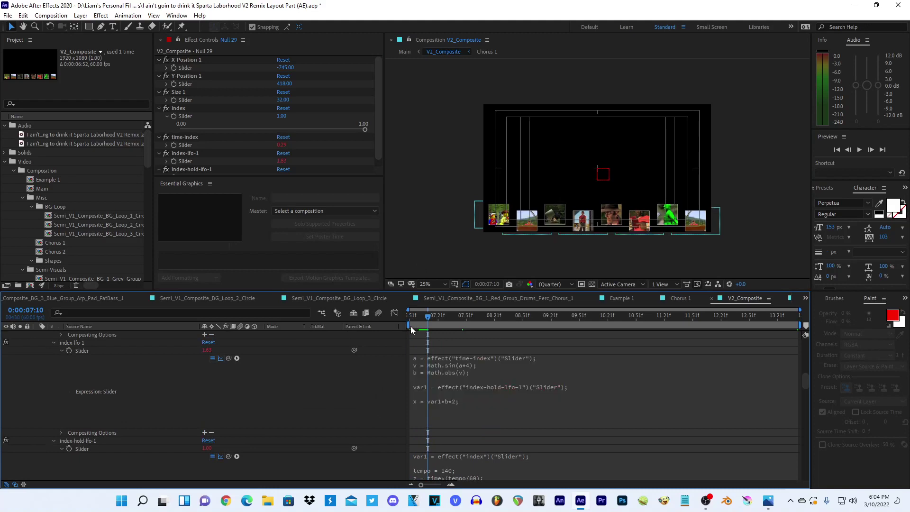
pyautogui.press('space')
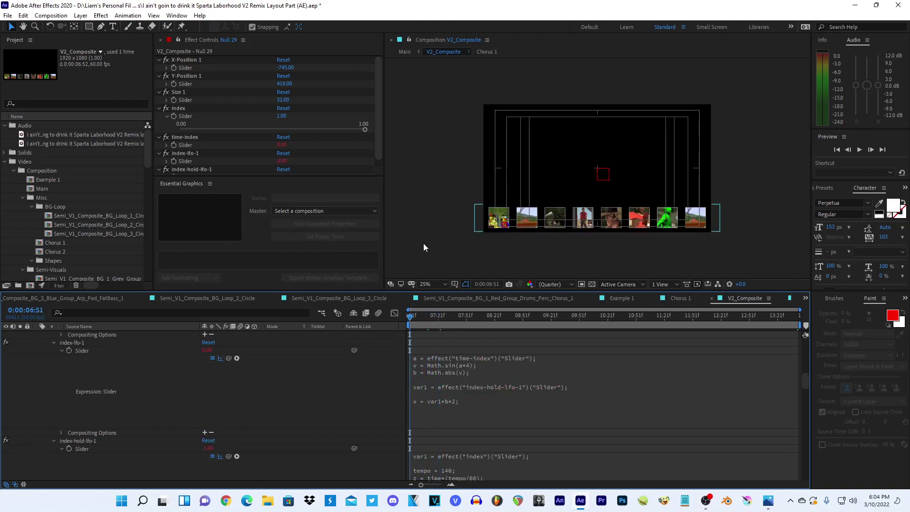
pyautogui.click(423, 243)
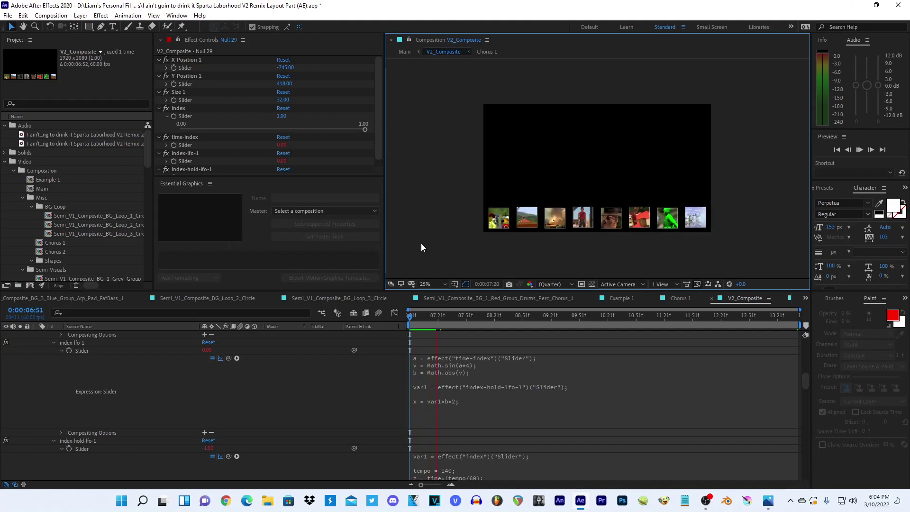
pyautogui.click(419, 303)
pyautogui.click(405, 263)
pyautogui.press('space')
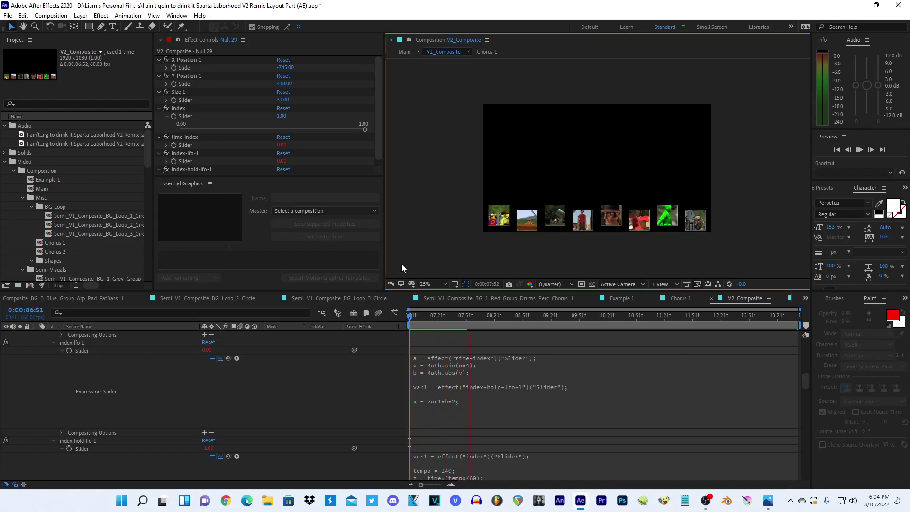
pyautogui.click(416, 312)
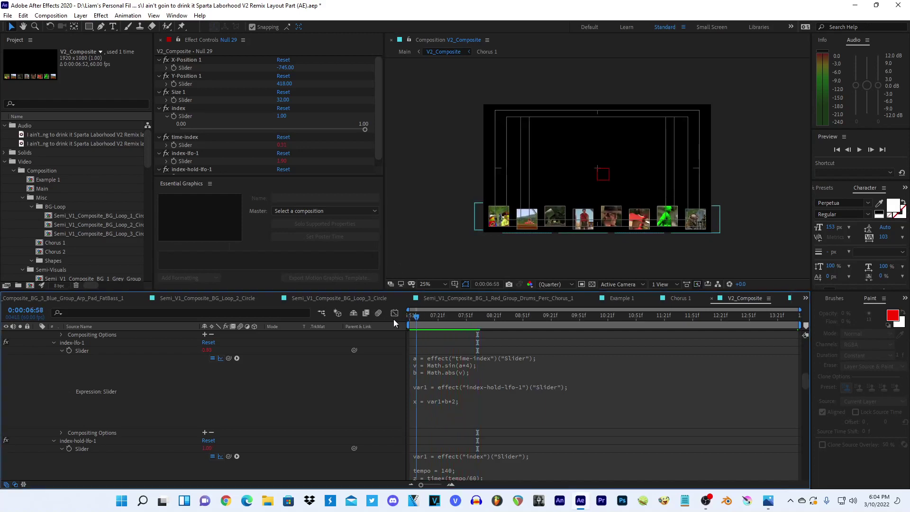
# - Change index-hold-lfo-1's output line to var2*4-1 and preview it
pyautogui.scroll(-4, 356, 389)
pyautogui.click(459, 409)
pyautogui.click(458, 409)
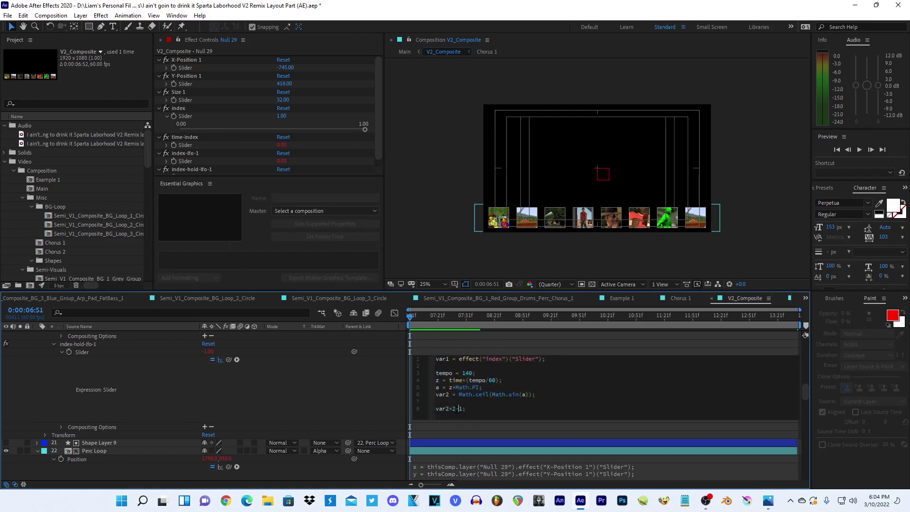
pyautogui.click(426, 246)
pyautogui.press('space')
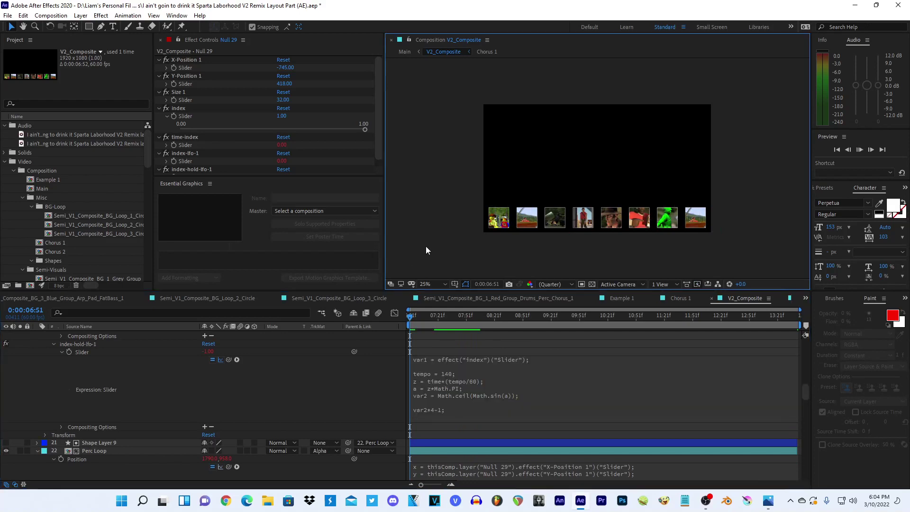
# - Try var2*4+2 as index-hold-lfo-1's output and preview it
pyautogui.click(454, 409)
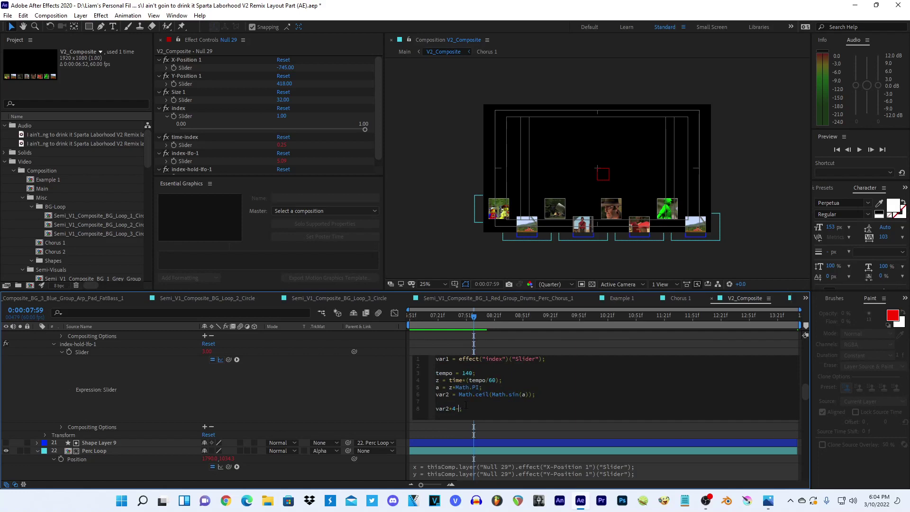
pyautogui.press('BackSpace')
pyautogui.write('+2')
pyautogui.click(476, 227)
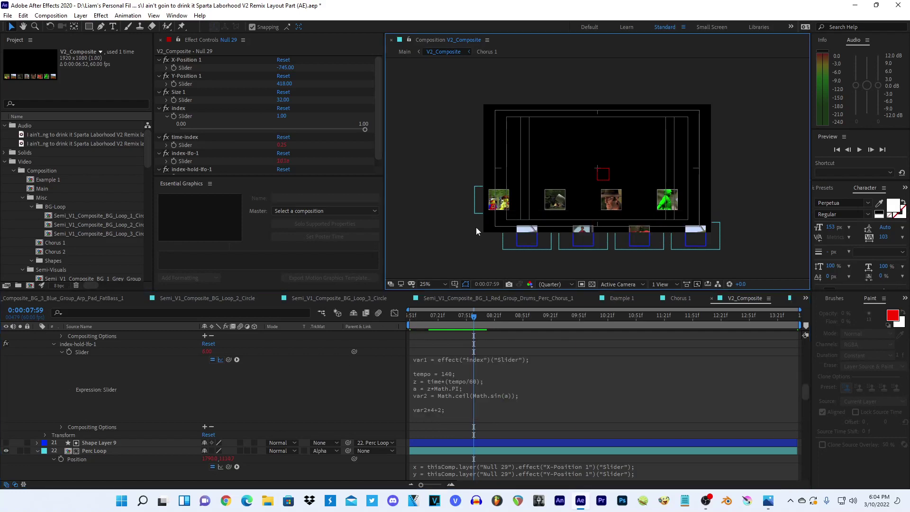
pyautogui.press('space')
# - Switch index-hold-lfo-1's offset to a negative value and preview, stopping at 0:00:08:03
pyautogui.click(476, 408)
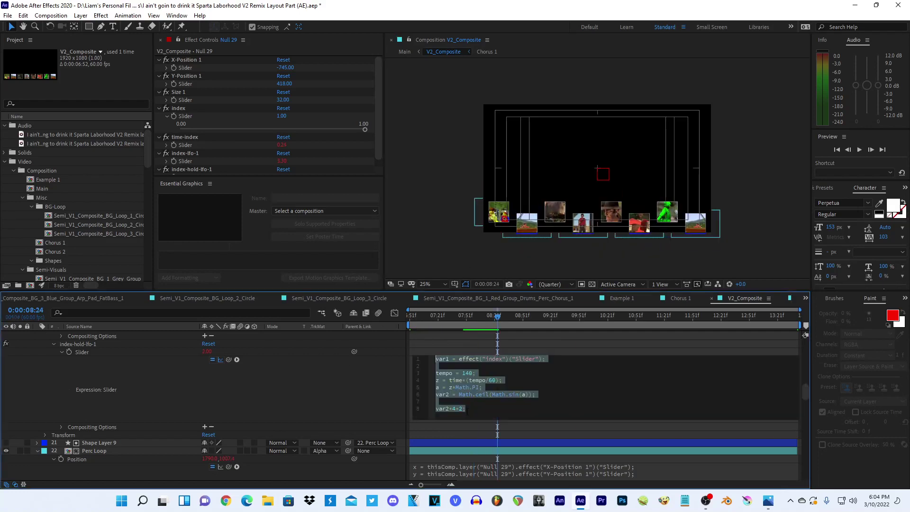
pyautogui.click(461, 408)
pyautogui.press('BackSpace')
pyautogui.write('-1')
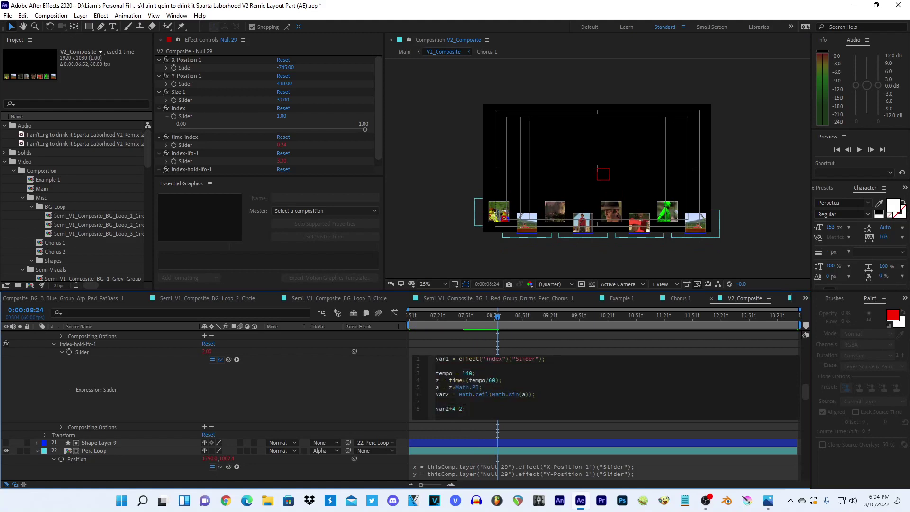
pyautogui.click(428, 326)
pyautogui.click(410, 257)
pyautogui.press('space')
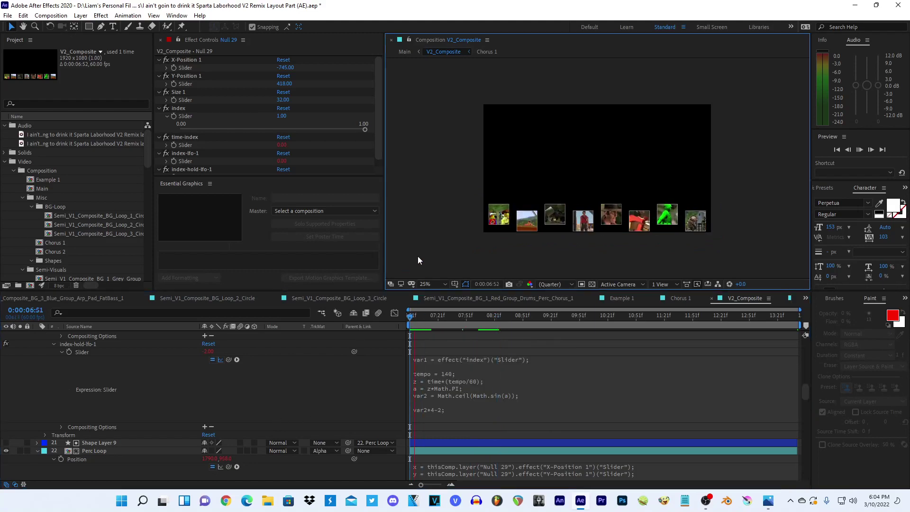
pyautogui.click(471, 397)
# - Return index-hold-lfo-1's final line to var2*2-1
pyautogui.click(461, 408)
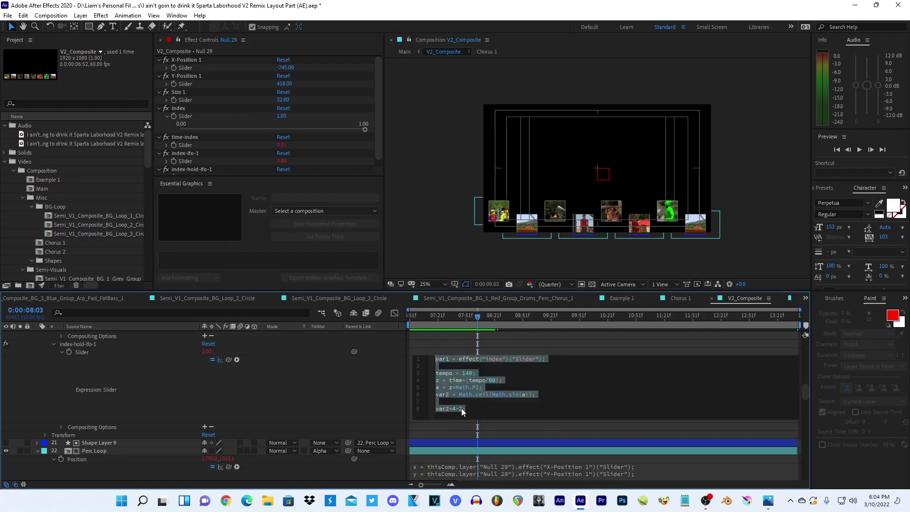
pyautogui.click(462, 408)
pyautogui.press('BackSpace')
pyautogui.write('1')
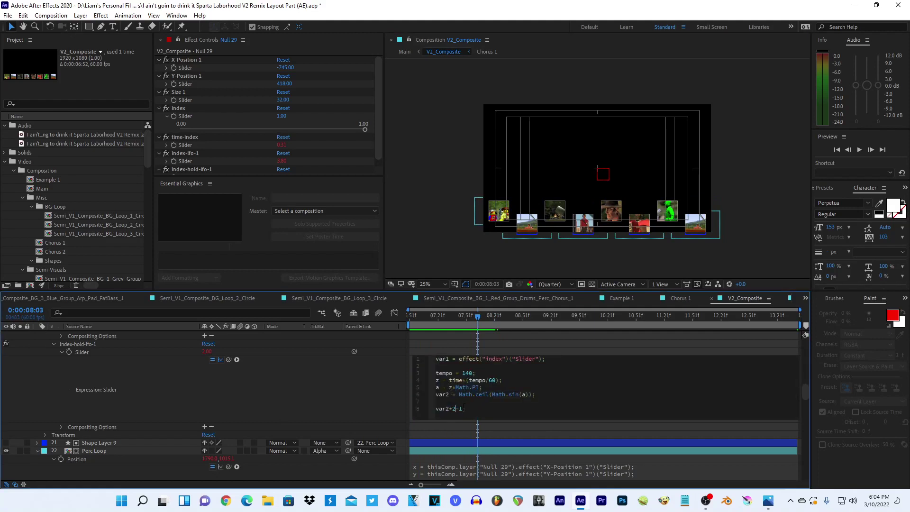
pyautogui.click(240, 390)
# - Inspect the index-hold-lfo-1 Slider's stepped curve in the value graph
pyautogui.click(394, 313)
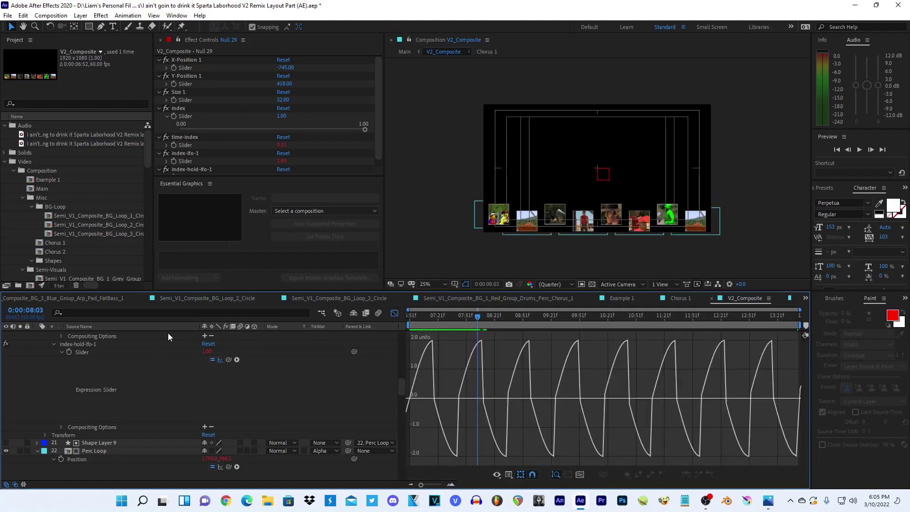
pyautogui.click(153, 345)
pyautogui.click(153, 352)
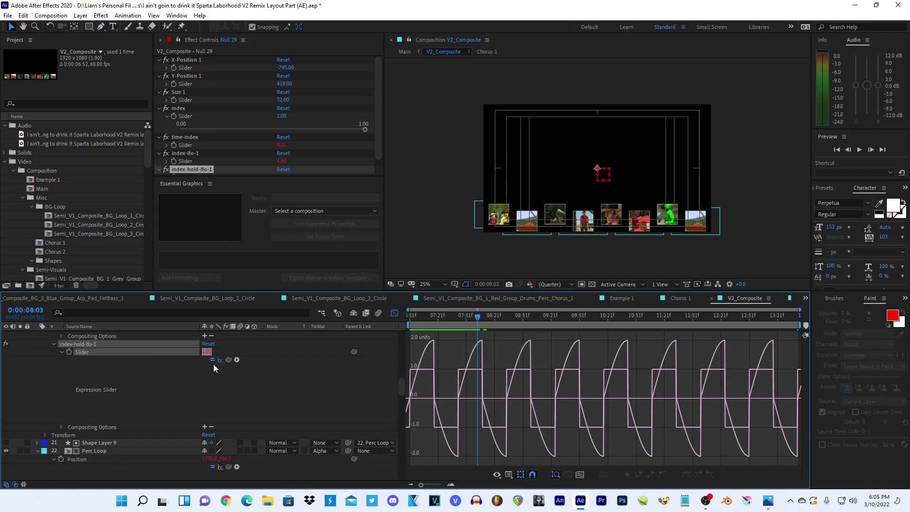
pyautogui.click(394, 314)
pyautogui.click(564, 364)
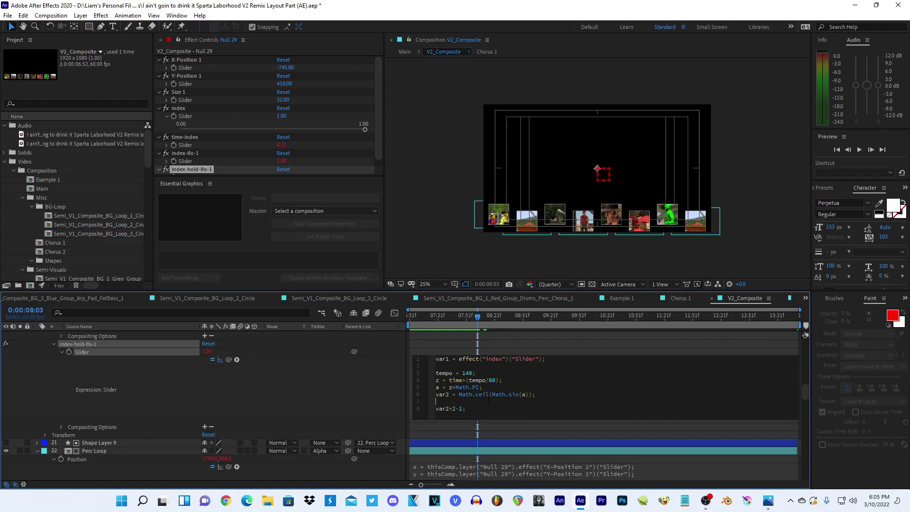
# - Wrap the output in an if (var1 = 1) … else branch returning var2*2-1
pyautogui.press('Return')
pyautogui.write('\\')
pyautogui.press('BackSpace')
pyautogui.write('if')
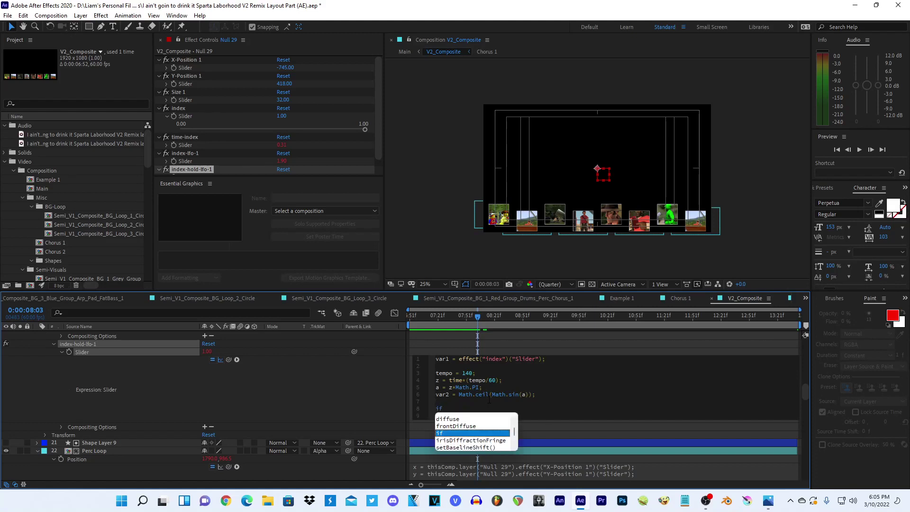
pyautogui.write(' (var1 = ')
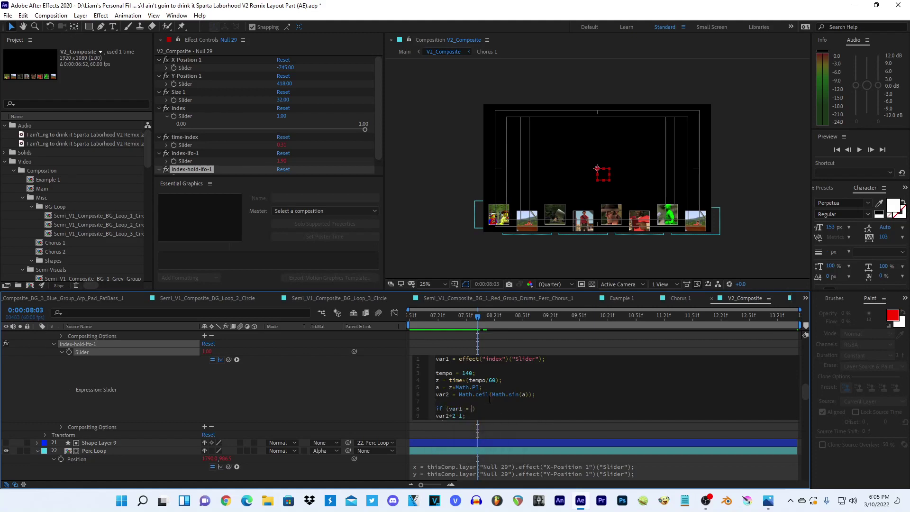
pyautogui.write('1')
pyautogui.write(')')
pyautogui.press('Return')
pyautogui.write('} else {')
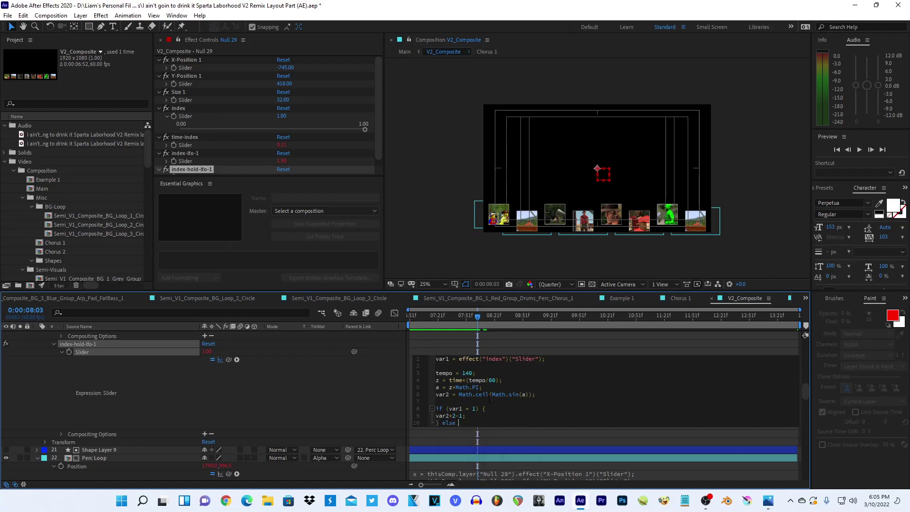
pyautogui.press('Return')
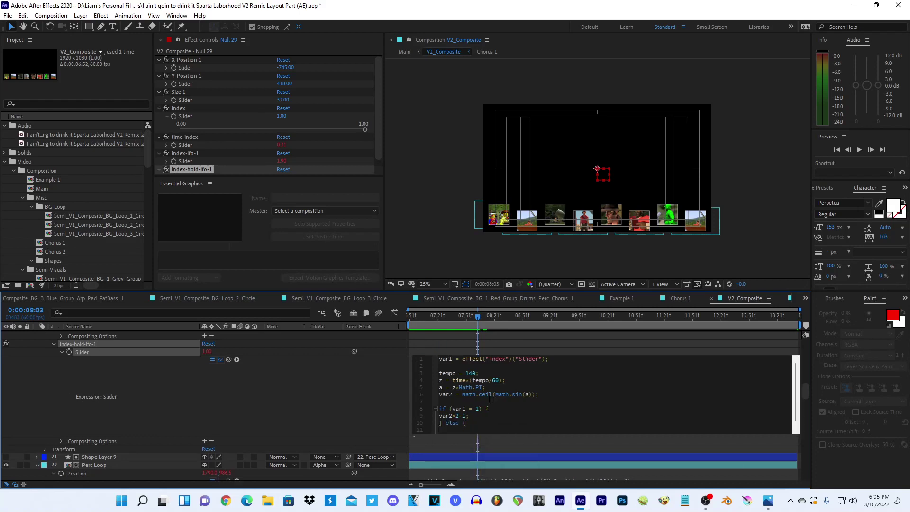
pyautogui.write('ar2*2')
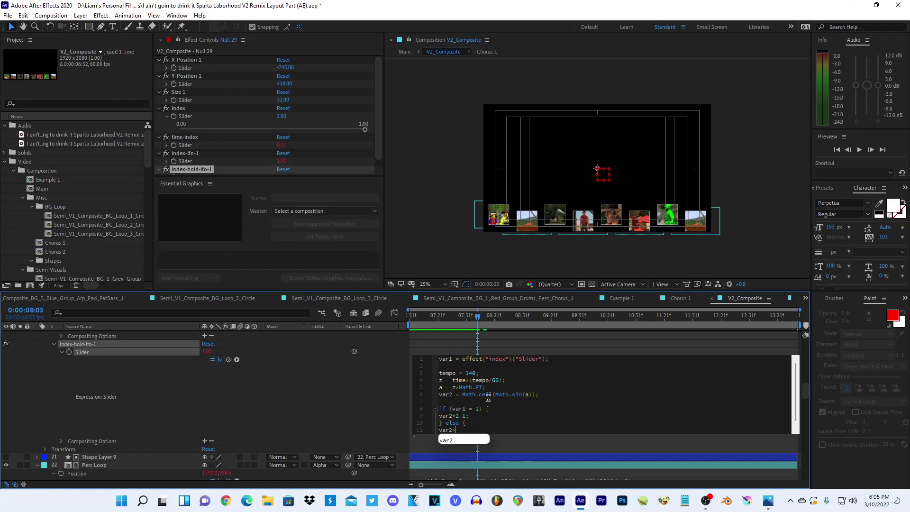
pyautogui.write('-1')
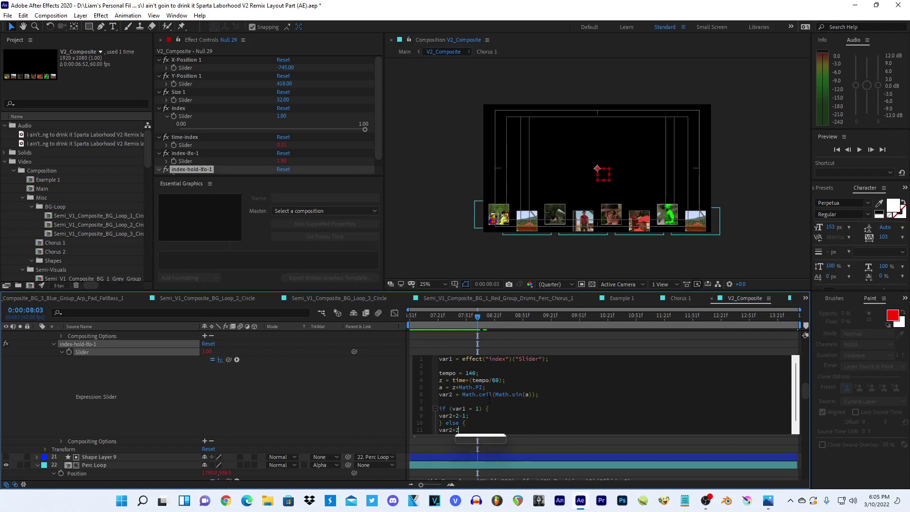
pyautogui.write(';')
pyautogui.click(271, 376)
pyautogui.click(525, 431)
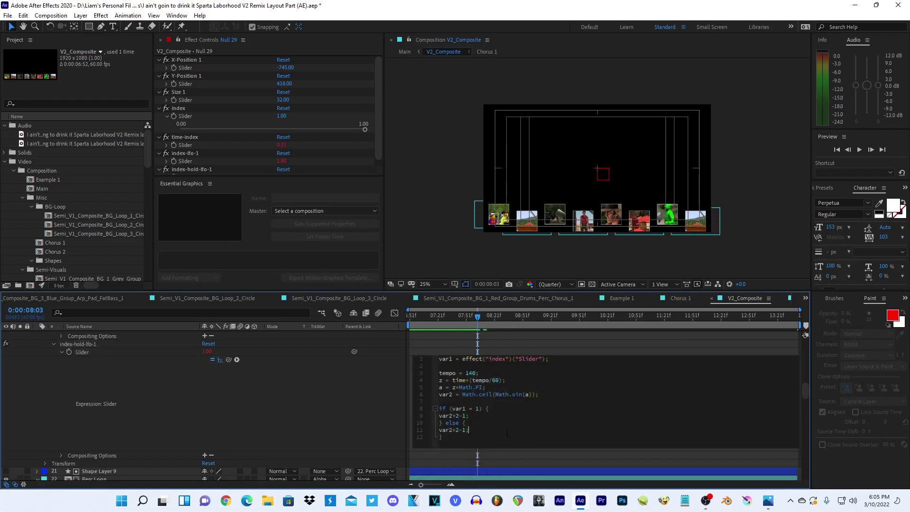
pyautogui.press('BackSpace')
pyautogui.press('BackSpace')
# - Compare the index-hold-lfo-1 and index-lfo-1 Slider curves in the value graph
pyautogui.click(394, 313)
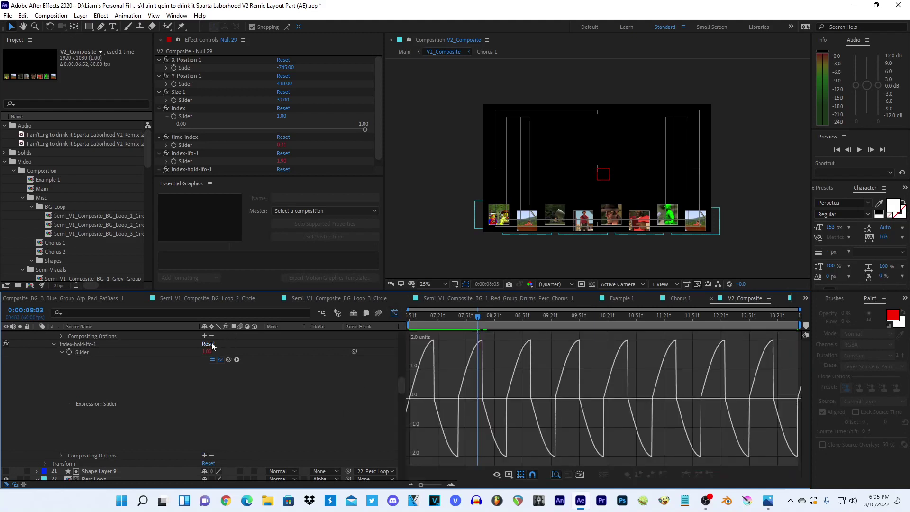
pyautogui.click(194, 350)
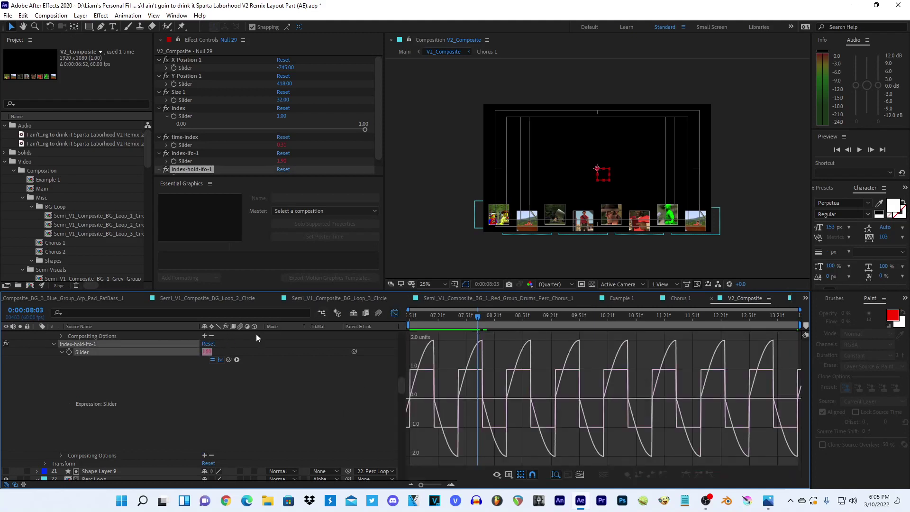
pyautogui.click(220, 359)
pyautogui.scroll(-2, 284, 392)
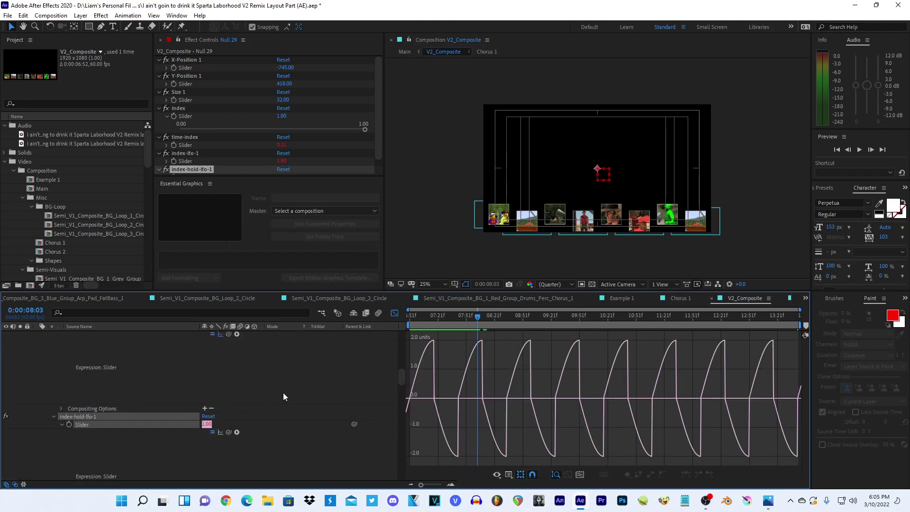
pyautogui.scroll(1, 233, 382)
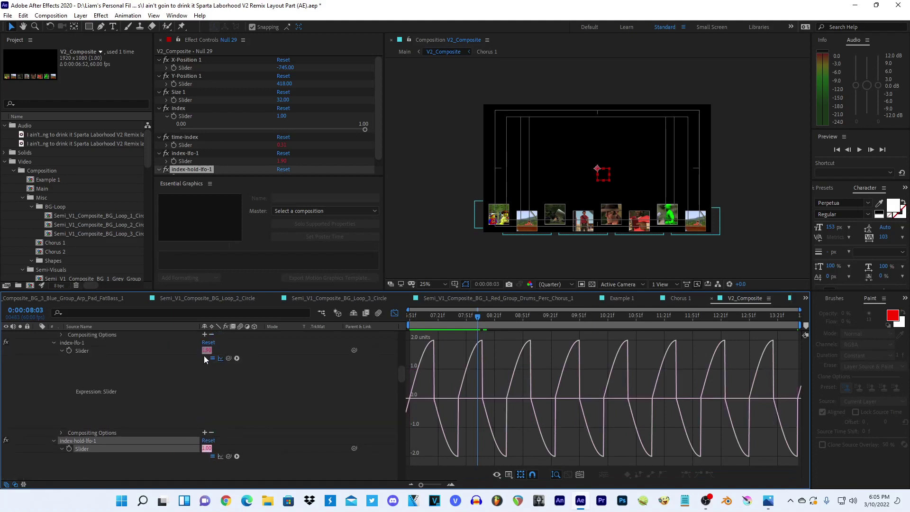
pyautogui.click(143, 350)
pyautogui.scroll(-2, 161, 407)
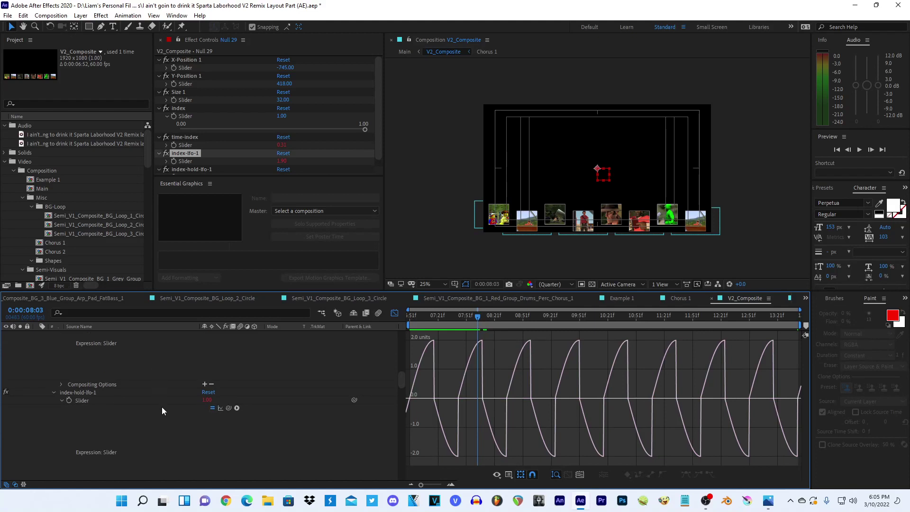
pyautogui.click(161, 407)
# - Delete the if line and else block from the index-hold-lfo-1 expression
pyautogui.click(395, 313)
pyautogui.scroll(-1, 479, 410)
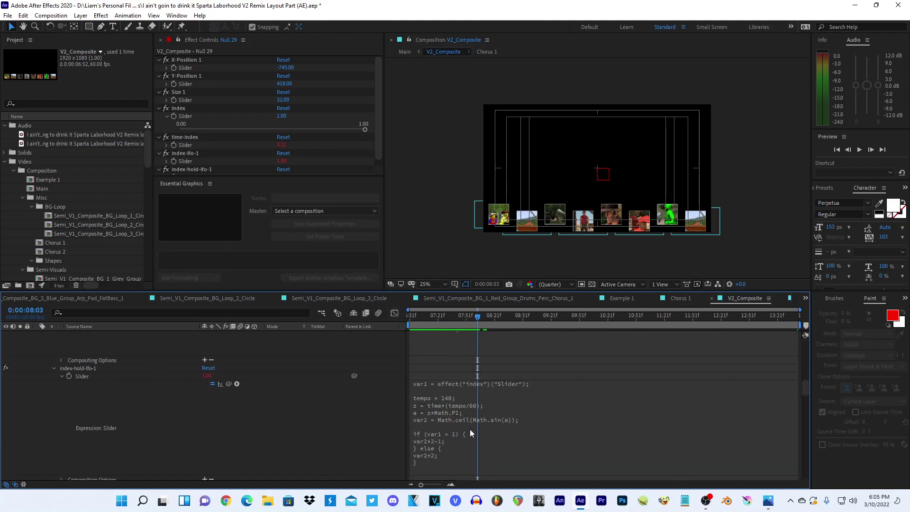
pyautogui.moveTo(441, 447)
pyautogui.mouseDown()
pyautogui.moveTo(463, 455)
pyautogui.moveTo(372, 429)
pyautogui.mouseUp()
pyautogui.press('BackSpace')
pyautogui.press('BackSpace')
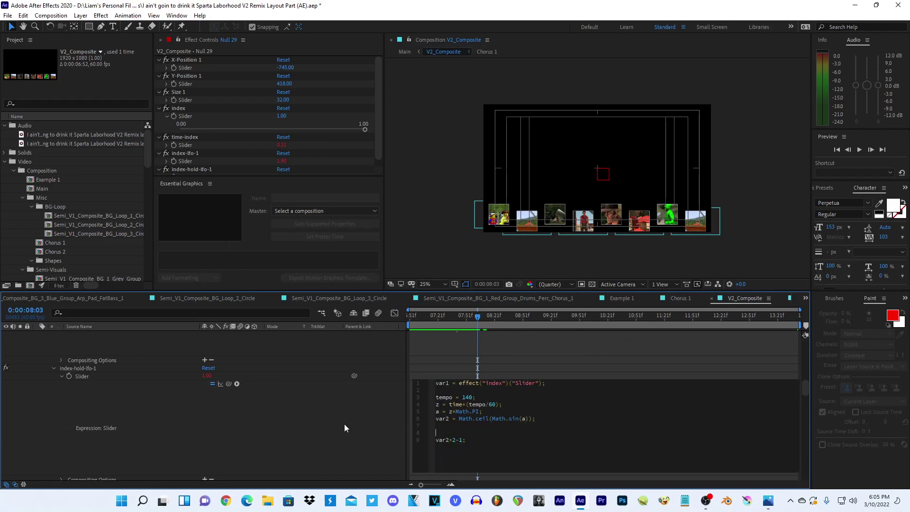
pyautogui.scroll(3, 312, 417)
pyautogui.click(488, 366)
pyautogui.click(489, 368)
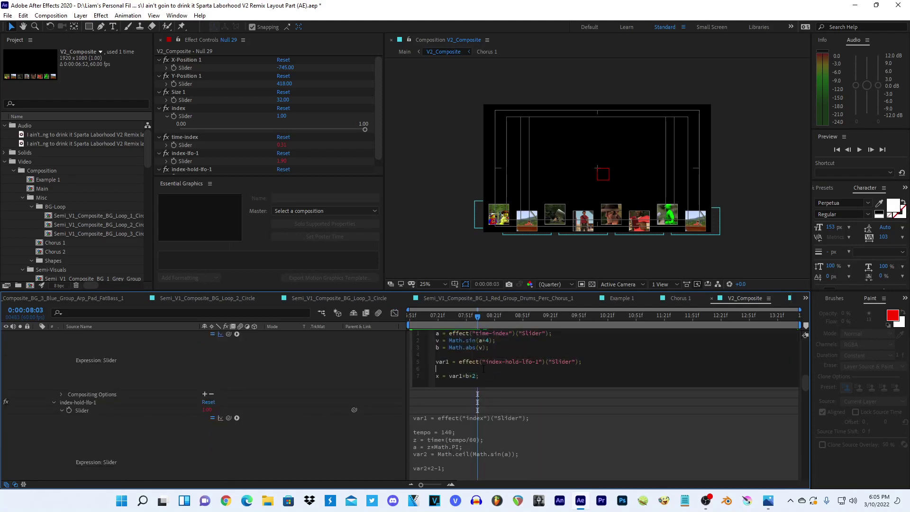
pyautogui.press('Return')
pyautogui.write('if (var1 = 1) {')
pyautogui.press('Return')
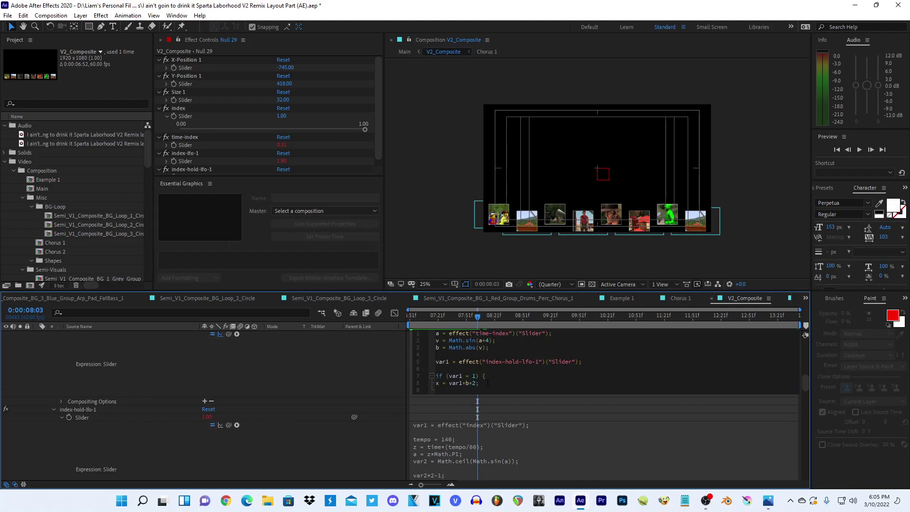
pyautogui.write('} ')
pyautogui.write('else ')
pyautogui.write('{')
pyautogui.press('Return')
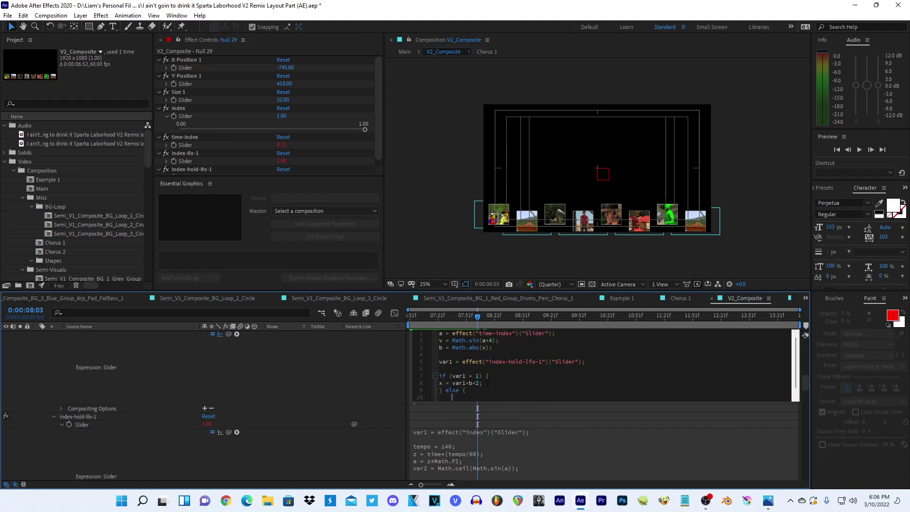
pyautogui.press('Return')
pyautogui.press('Return')
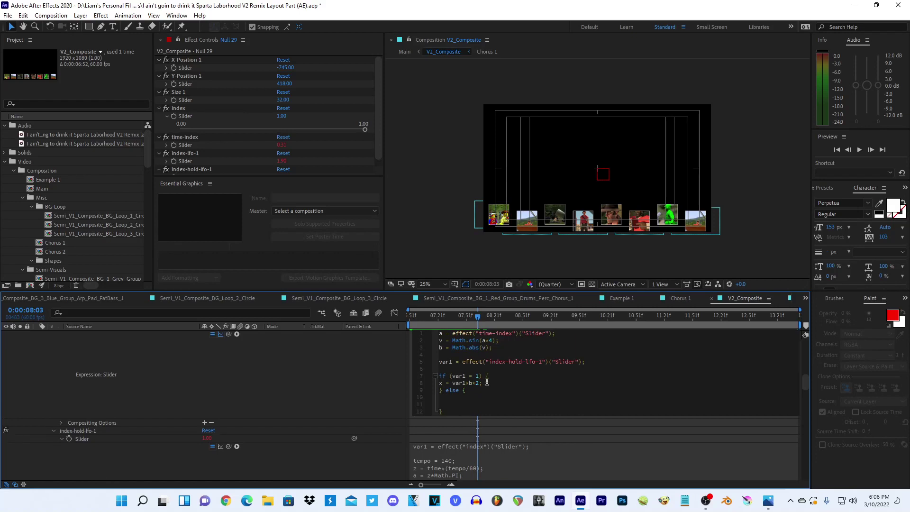
pyautogui.press('BackSpace')
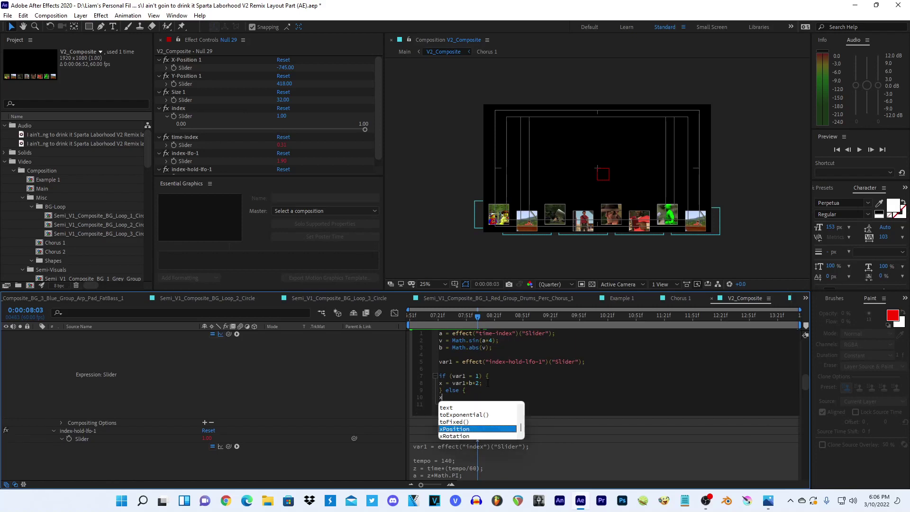
pyautogui.write('x = var1*b*2')
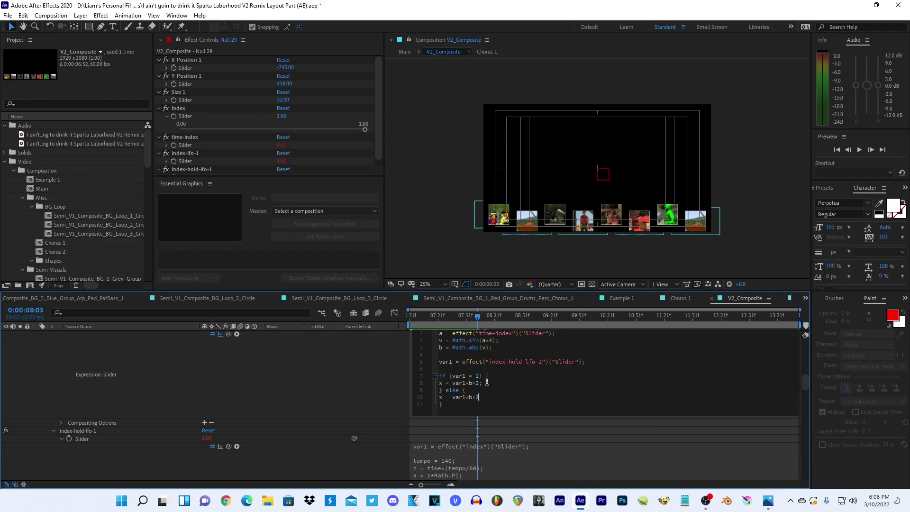
pyautogui.write(';')
pyautogui.click(395, 313)
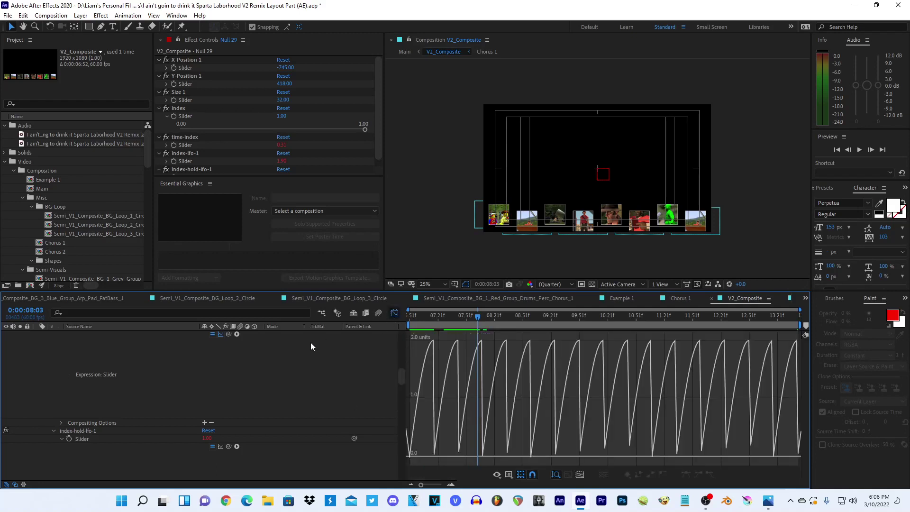
pyautogui.scroll(2, 122, 359)
pyautogui.click(84, 374)
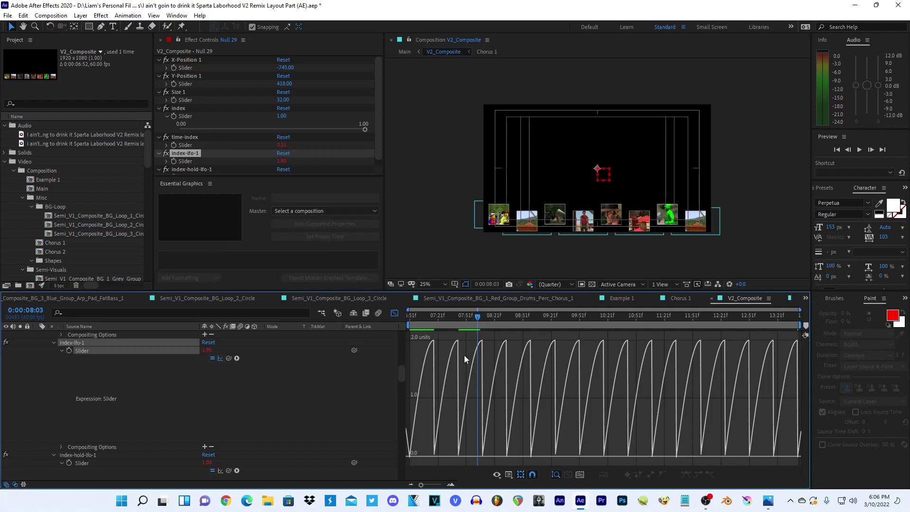
pyautogui.click(395, 313)
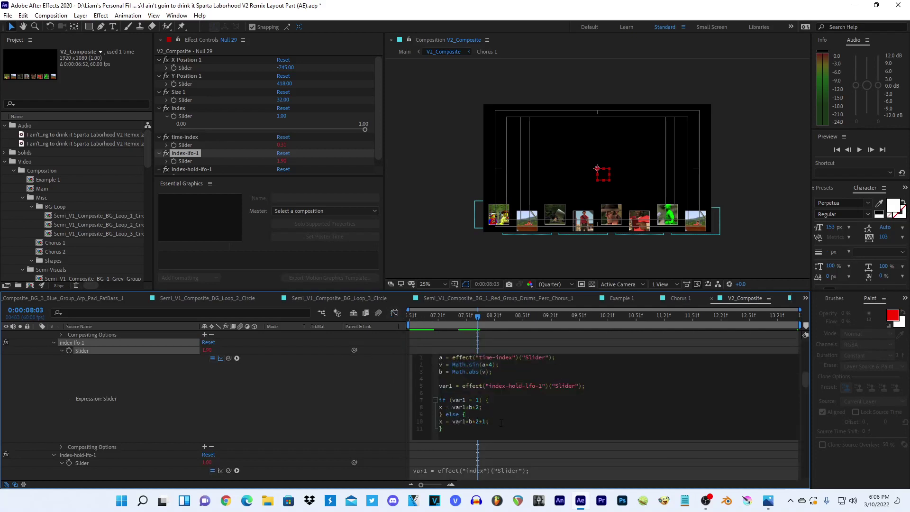
pyautogui.moveTo(501, 423); pyautogui.dragTo(393, 418)
pyautogui.click(454, 428)
pyautogui.moveTo(450, 428)
pyautogui.mouseDown()
pyautogui.moveTo(482, 408)
pyautogui.moveTo(433, 403)
pyautogui.mouseUp()
pyautogui.press('BackSpace')
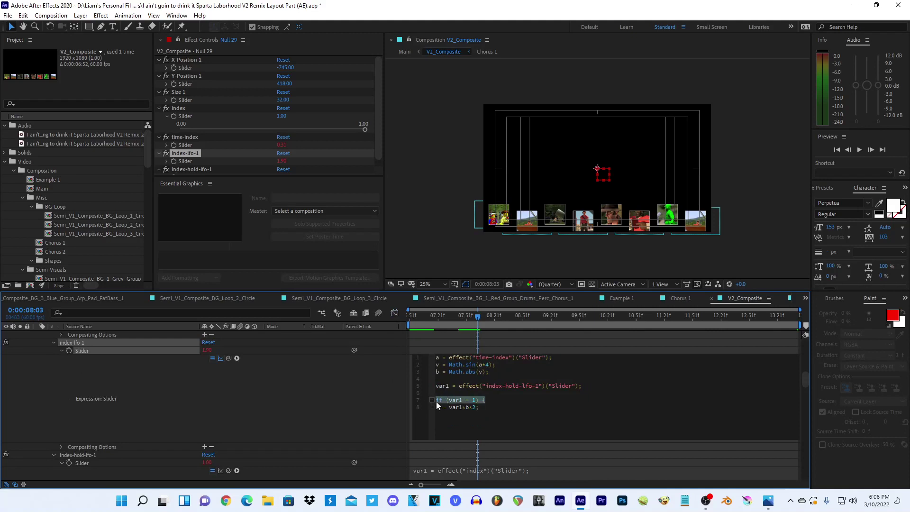
pyautogui.press('BackSpace')
pyautogui.press('BackSpace')
pyautogui.click(339, 403)
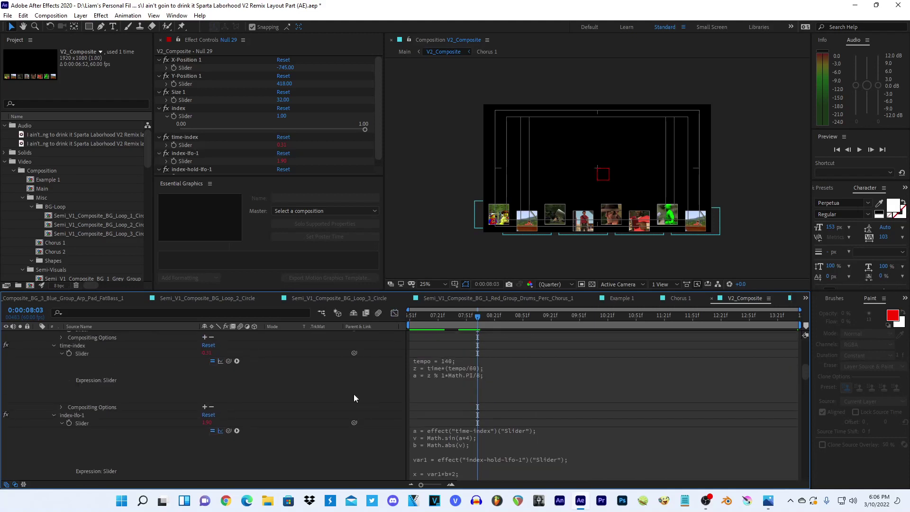
# - Open Closed Hat's Position expression, then add and remove a misplaced if (var1 = 1) line
pyautogui.scroll(-5, 351, 393)
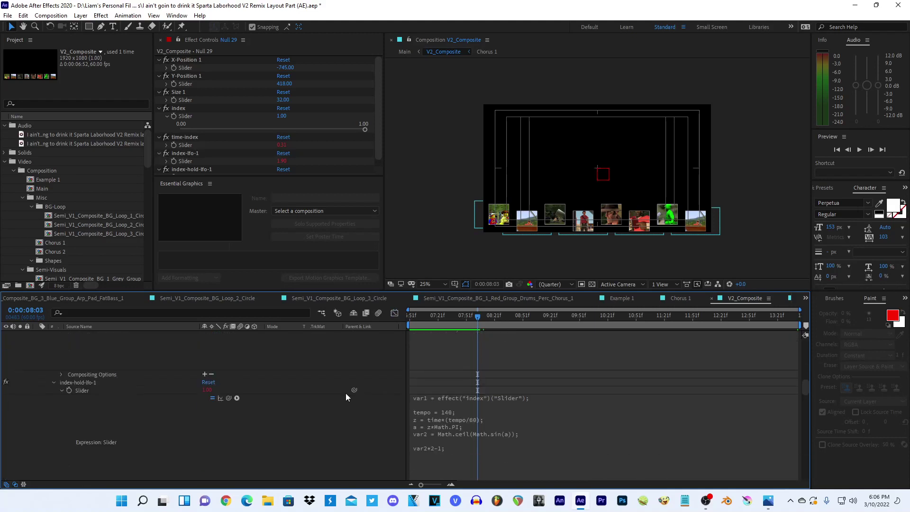
pyautogui.scroll(3, 338, 396)
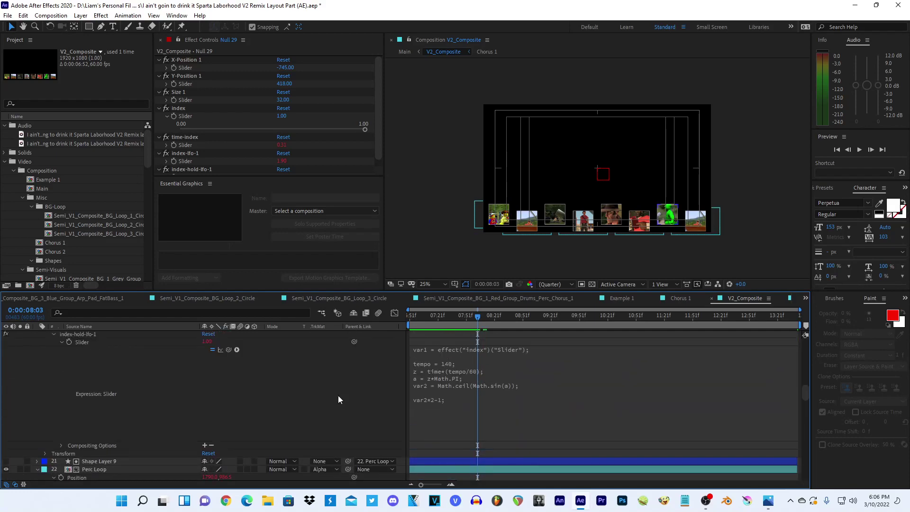
pyautogui.scroll(-3, 338, 396)
pyautogui.scroll(-2, 338, 395)
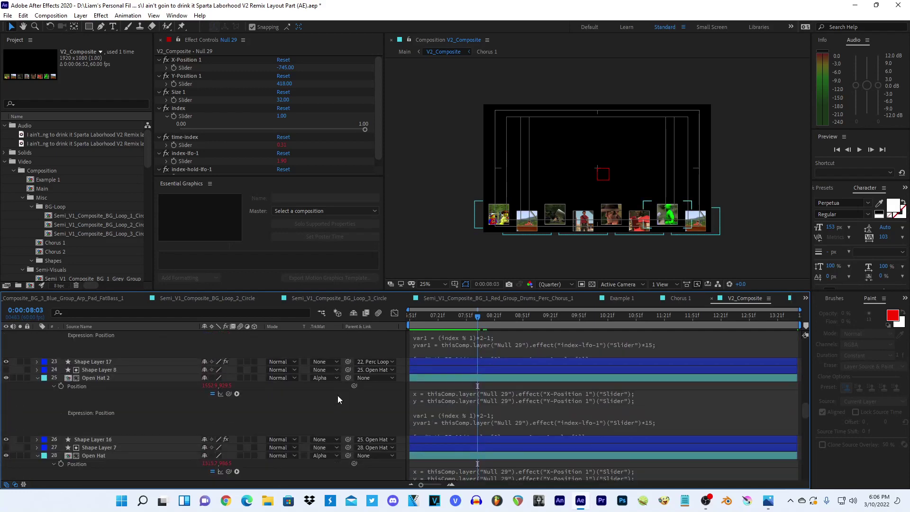
pyautogui.scroll(-3, 337, 395)
pyautogui.scroll(-3, 337, 395)
pyautogui.scroll(-3, 337, 396)
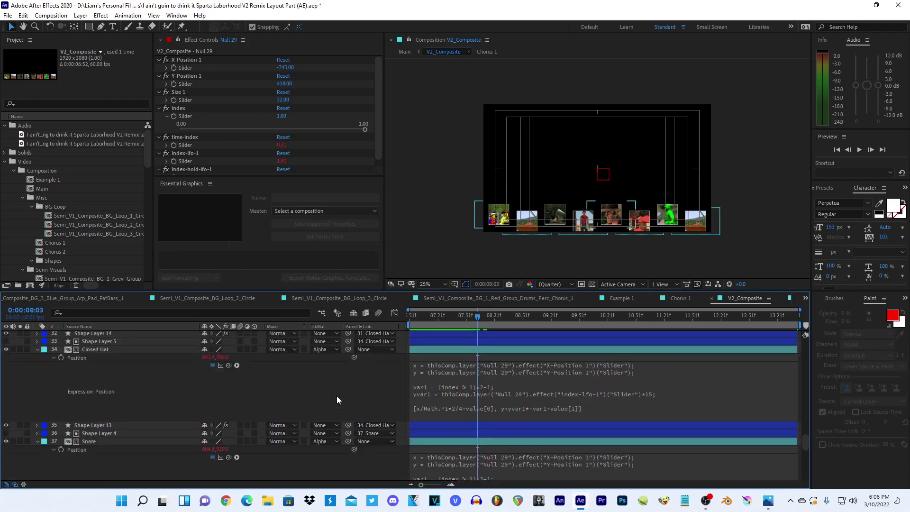
pyautogui.scroll(-3, 337, 396)
pyautogui.scroll(3, 336, 396)
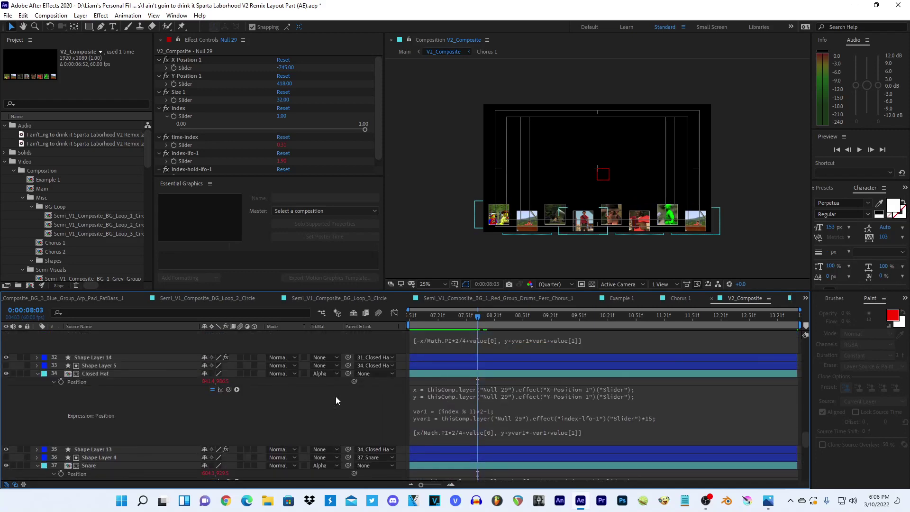
pyautogui.click(479, 403)
pyautogui.click(455, 394)
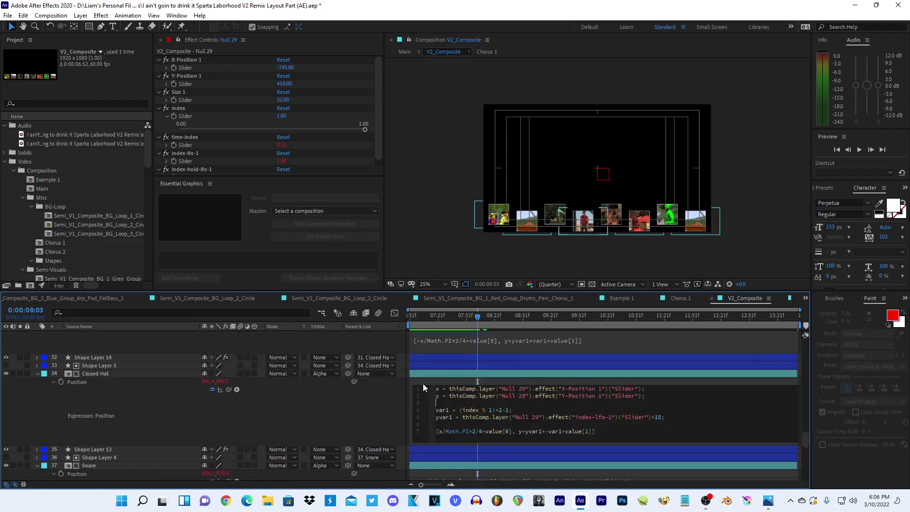
pyautogui.press('Return')
pyautogui.press('Up')
pyautogui.write('if (var1 = 1) ')
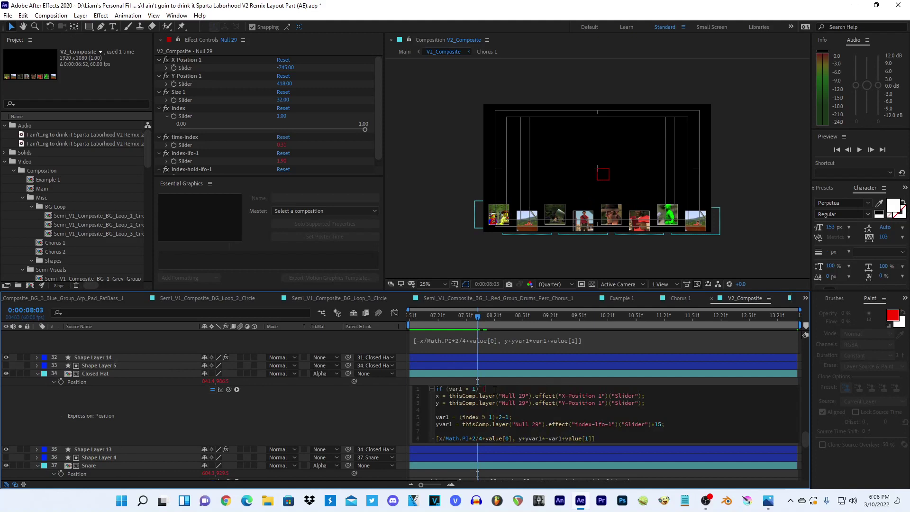
pyautogui.write('{')
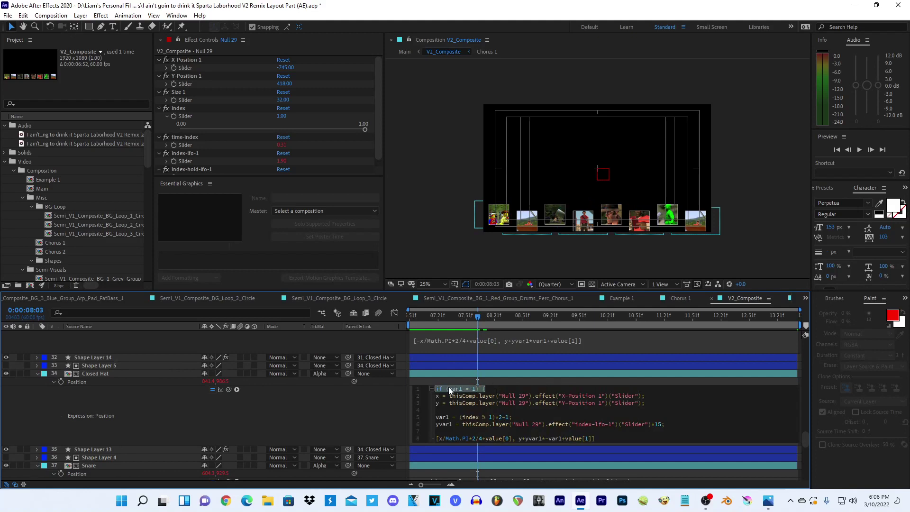
pyautogui.hotkey('shift', 'Home')
pyautogui.press('BackSpace')
pyautogui.press('Down')
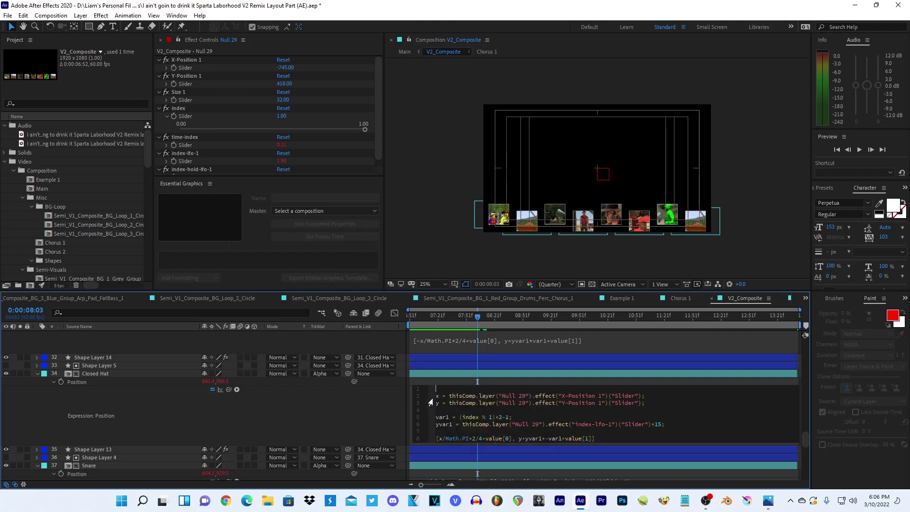
pyautogui.press('BackSpace')
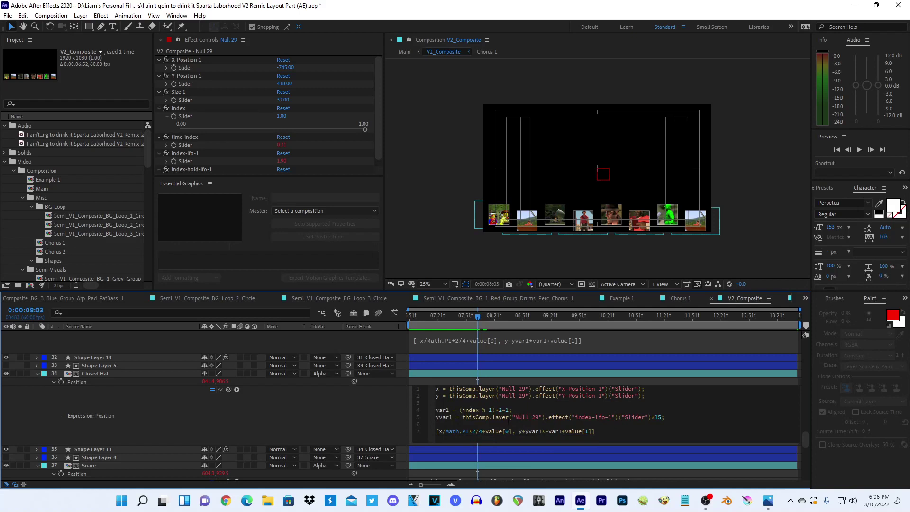
# - Add if (yvar1 = 1) and else blocks and paste the y assignment line into both
pyautogui.write('if (yvar1 = 1) {')
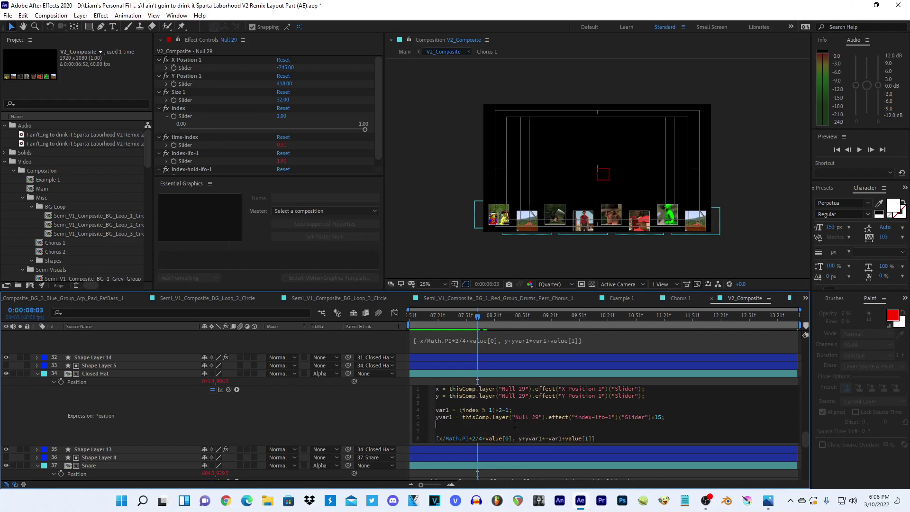
pyautogui.press('Return')
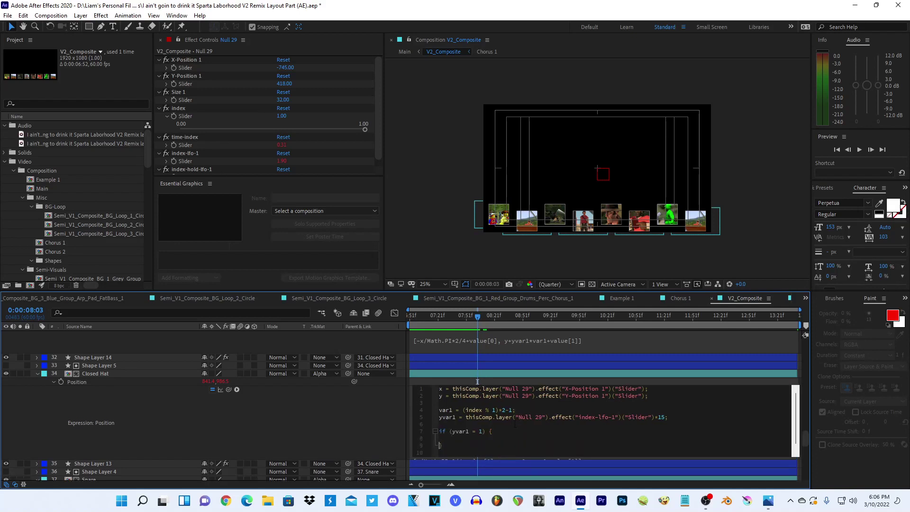
pyautogui.write(' else {')
pyautogui.press('Return')
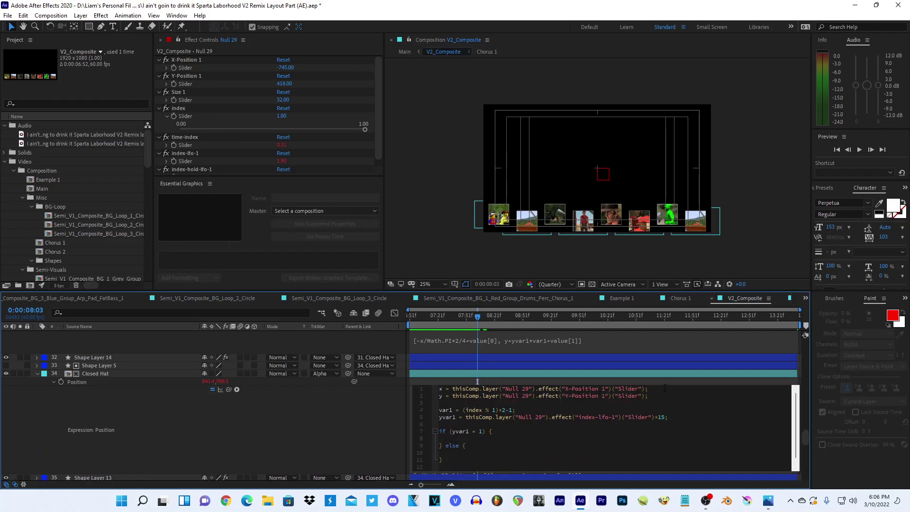
pyautogui.moveTo(665, 388); pyautogui.dragTo(431, 389)
pyautogui.moveTo(649, 396); pyautogui.dragTo(430, 405)
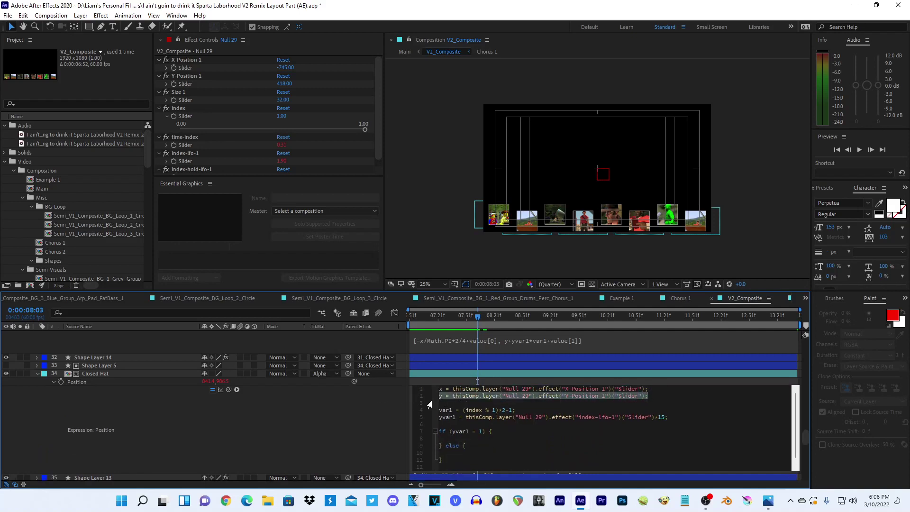
pyautogui.hotkey('ctrl', 'x')
pyautogui.click(452, 431)
pyautogui.hotkey('ctrl', 'v')
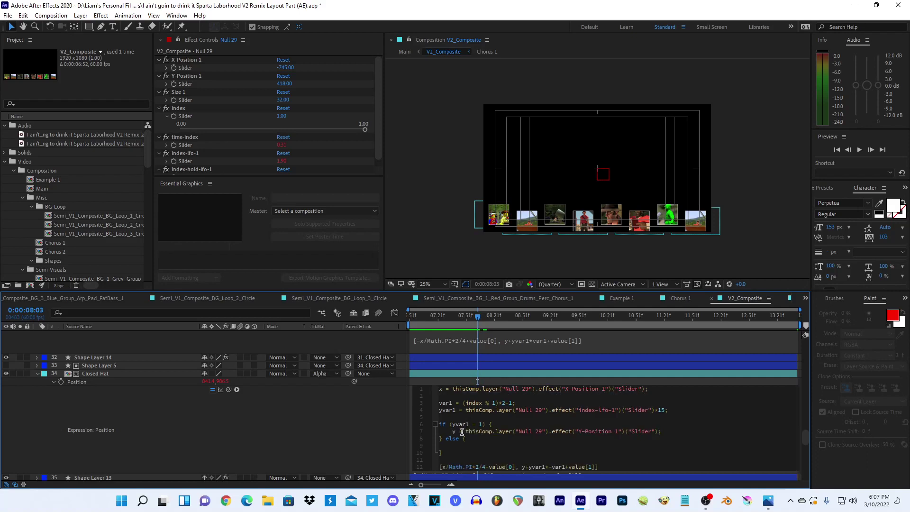
pyautogui.press('Down')
pyautogui.press('Down')
pyautogui.hotkey('ctrl', 'v')
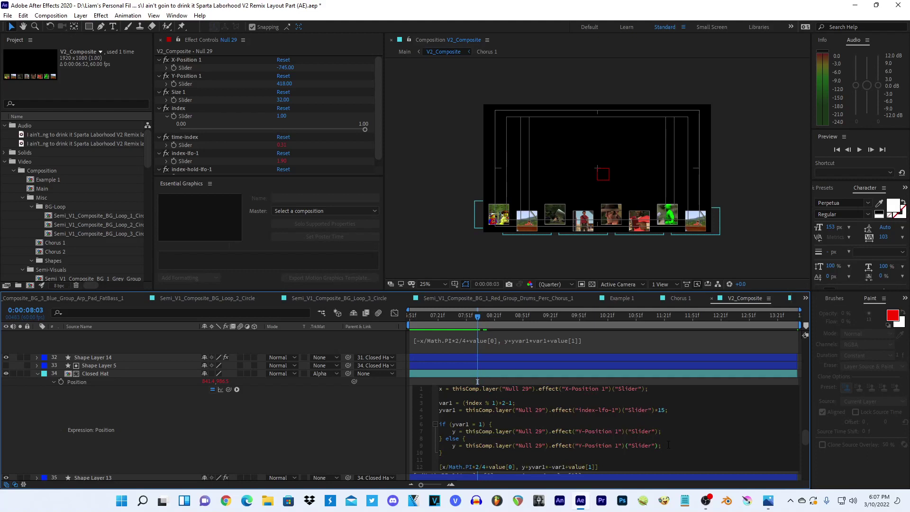
pyautogui.write('*2')
pyautogui.press('BackSpace')
pyautogui.press('BackSpace')
# - Commit the expression and check Closed Hat's Position curves in the Graph Editor
pyautogui.click(364, 438)
pyautogui.click(395, 313)
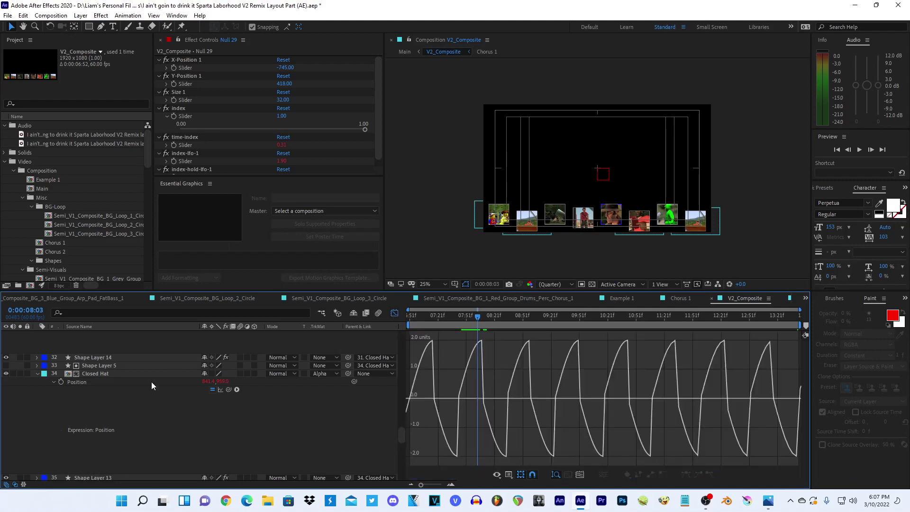
pyautogui.click(142, 382)
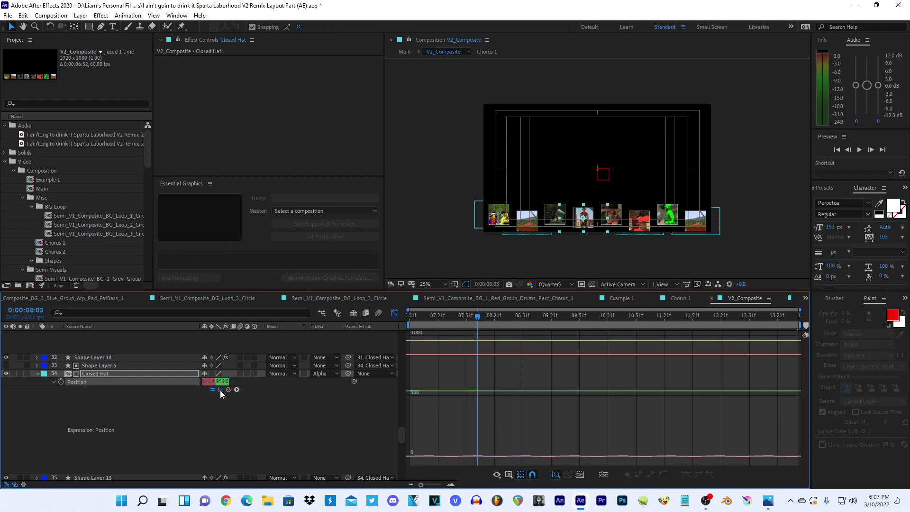
pyautogui.click(393, 315)
# - Delete the if/else lines, move the y = Y-Position 1 line under x, and apply
pyautogui.click(503, 450)
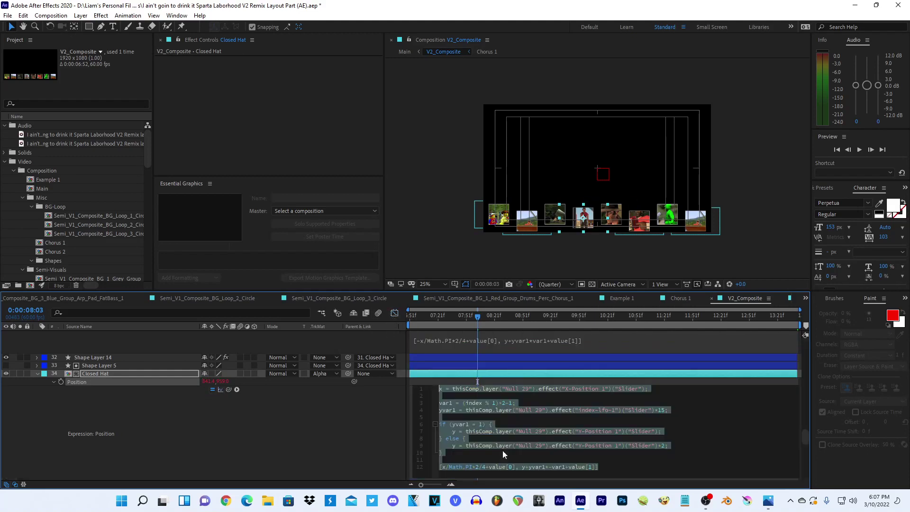
pyautogui.moveTo(671, 446)
pyautogui.mouseDown()
pyautogui.moveTo(441, 452)
pyautogui.moveTo(436, 439)
pyautogui.mouseUp()
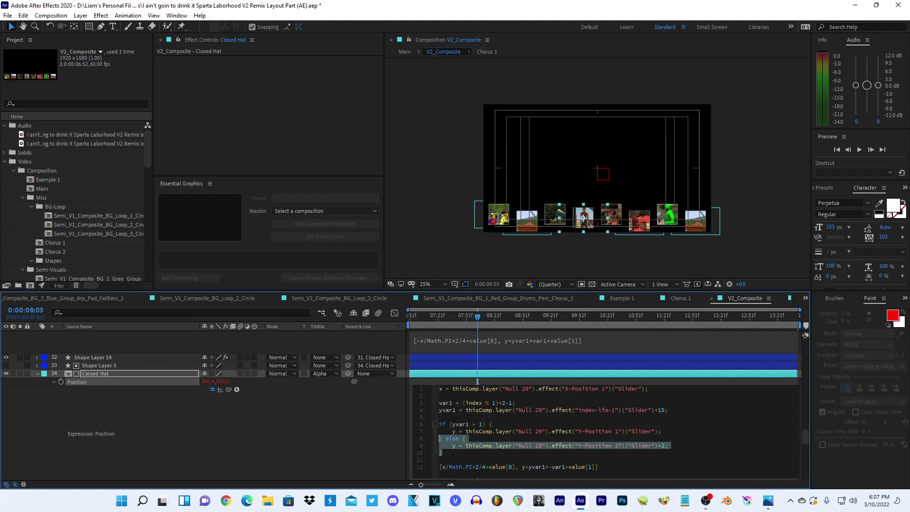
pyautogui.press('BackSpace')
pyautogui.moveTo(491, 424); pyautogui.dragTo(436, 424)
pyautogui.press('BackSpace')
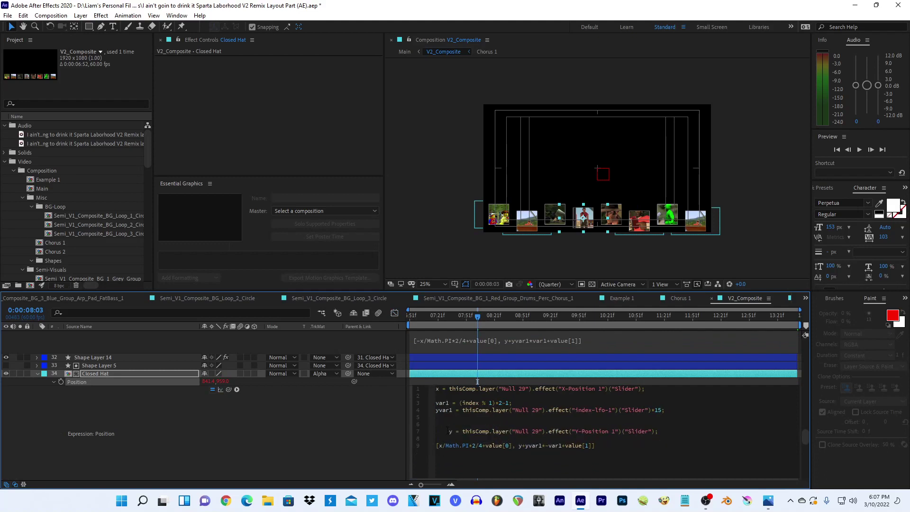
pyautogui.press('Delete')
pyautogui.press('Delete')
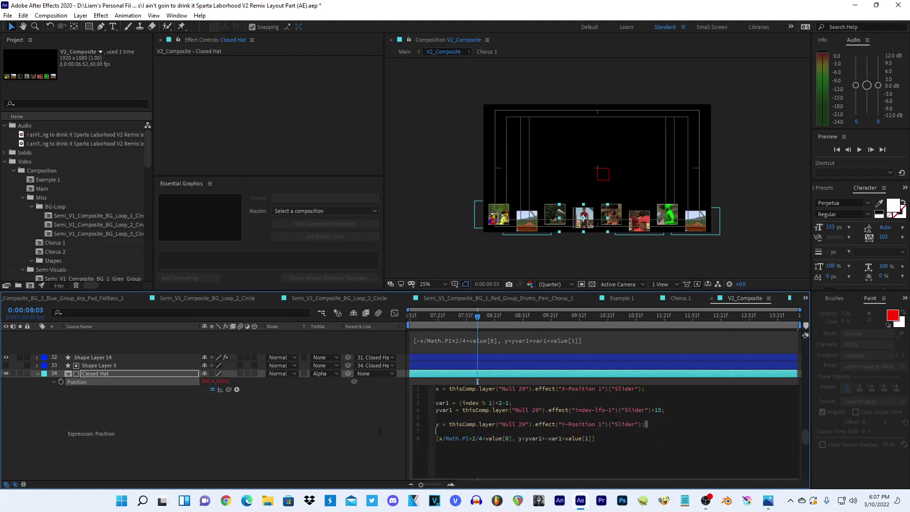
pyautogui.moveTo(667, 423); pyautogui.dragTo(380, 426)
pyautogui.hotkey('ctrl', 'x')
pyautogui.press('Up')
pyautogui.press('Up')
pyautogui.press('Up')
pyautogui.press('End')
pyautogui.press('Return')
pyautogui.hotkey('ctrl', 'v')
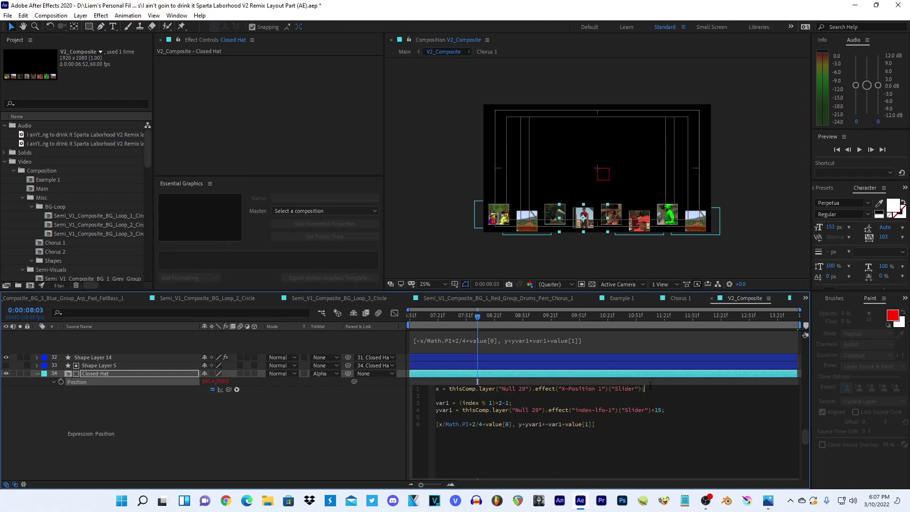
pyautogui.press('KP_Enter')
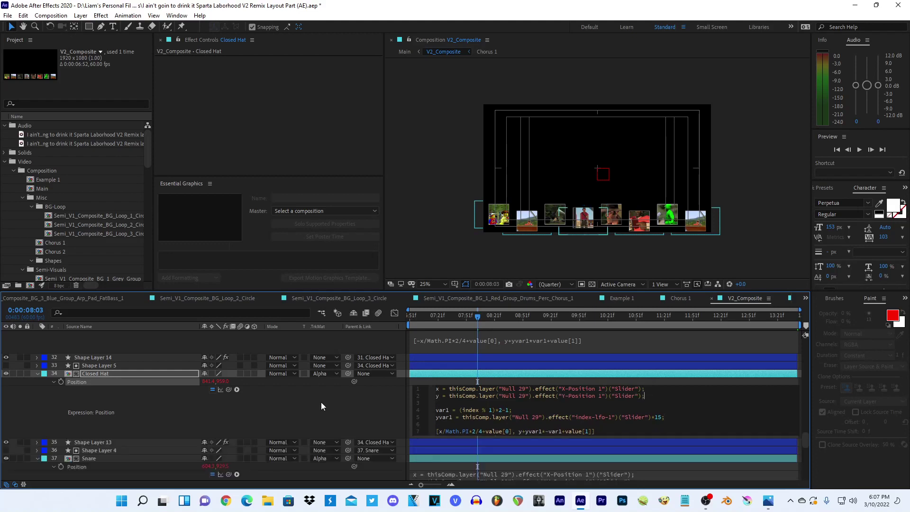
# - Locate Null 29's index-hold-lfo-1 slider expression, checking its curve in the Graph Editor
pyautogui.scroll(6, 320, 405)
pyautogui.scroll(2, 320, 405)
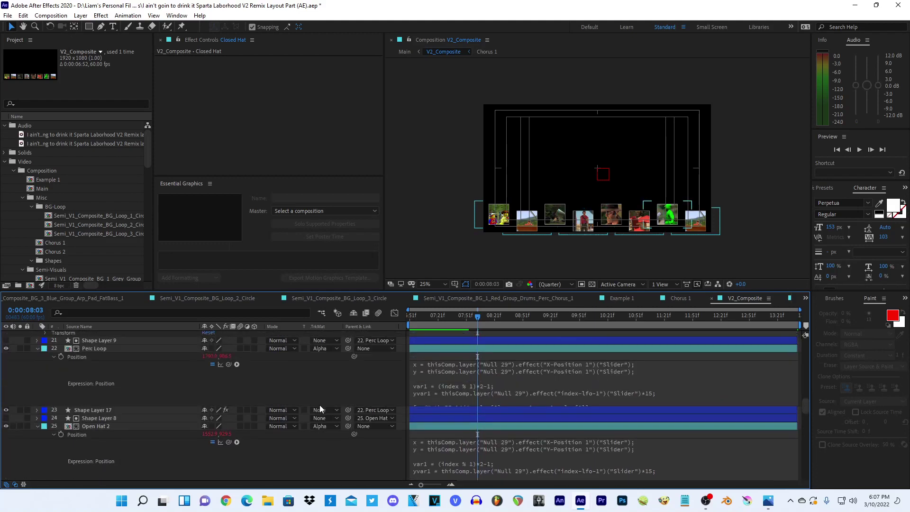
pyautogui.scroll(2, 318, 405)
pyautogui.scroll(2, 318, 405)
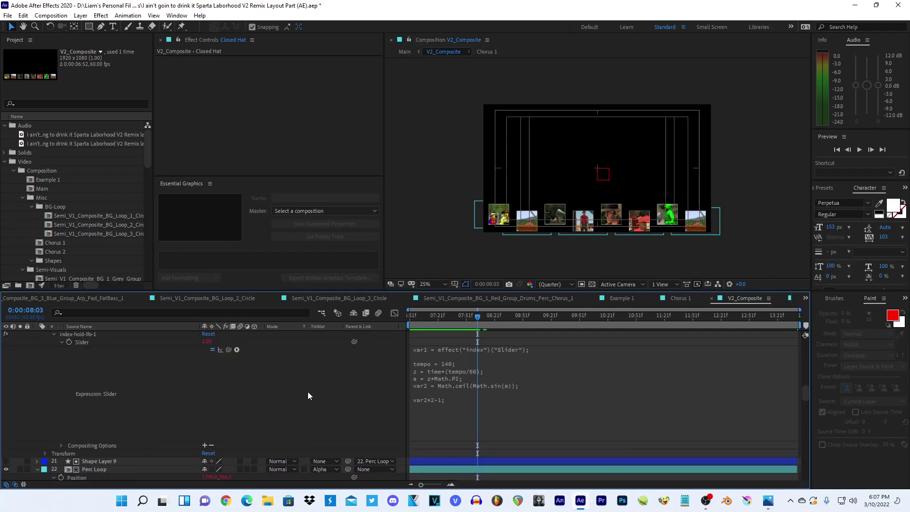
pyautogui.scroll(-3, 305, 392)
pyautogui.click(184, 373)
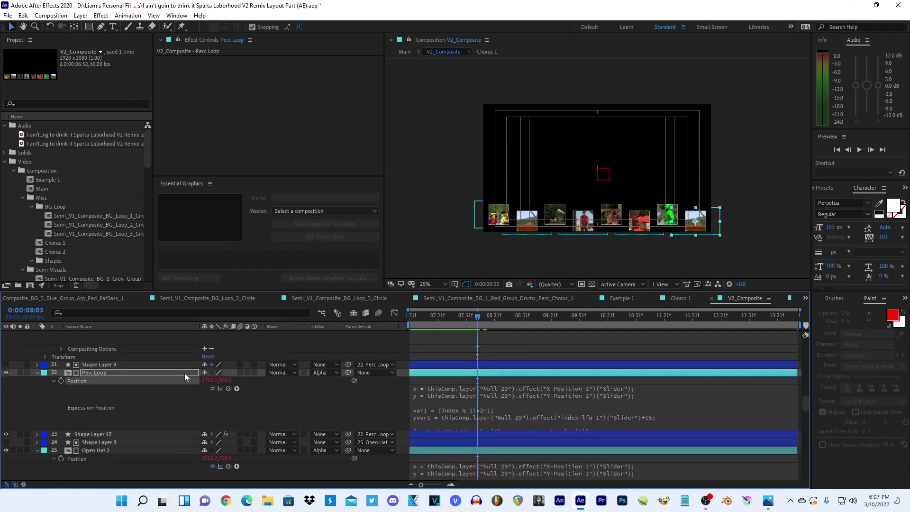
pyautogui.click(391, 317)
pyautogui.click(394, 314)
pyautogui.scroll(-3, 376, 386)
pyautogui.scroll(-2, 374, 385)
pyautogui.click(78, 382)
pyautogui.click(394, 314)
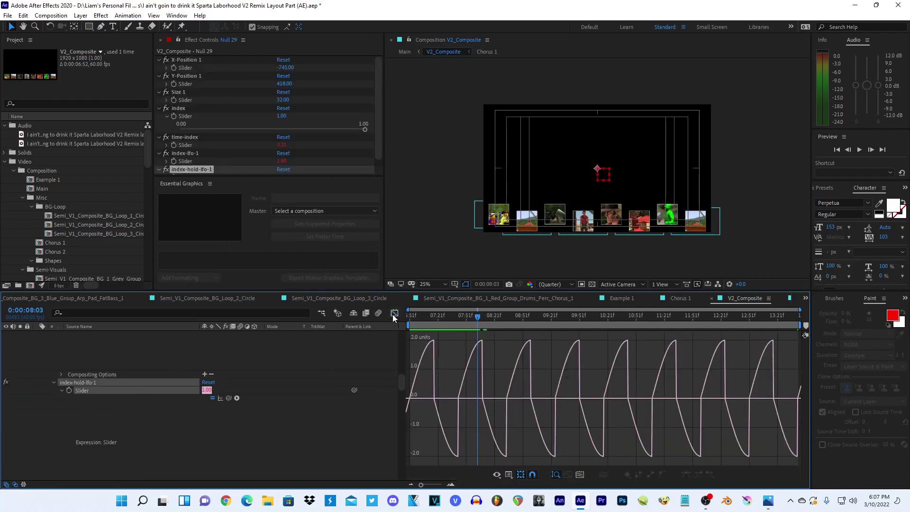
pyautogui.click(393, 314)
# - Wrap the formula as if (var1 = -1) { var2*2-1; } else { var2*2-1; }
pyautogui.scroll(-2, 508, 417)
pyautogui.press('Return')
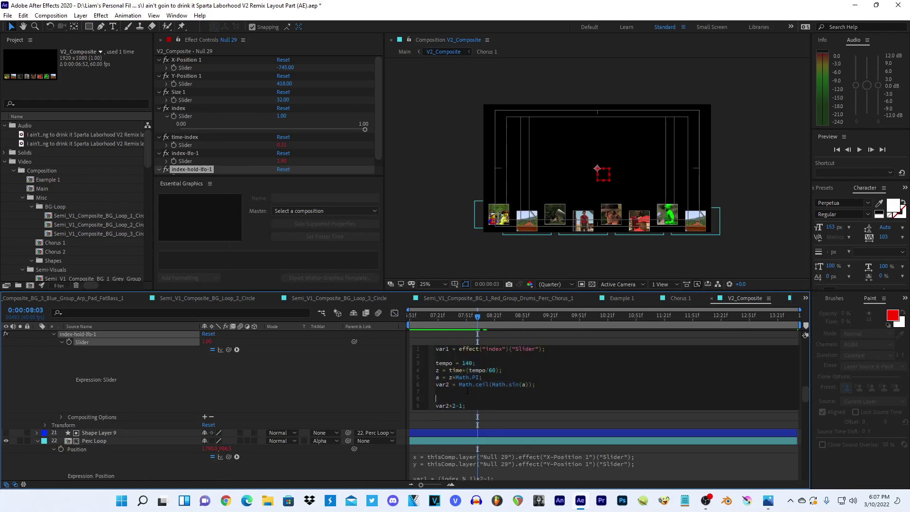
pyautogui.write('if ')
pyautogui.write('(var1 = ')
pyautogui.write('1')
pyautogui.press('BackSpace')
pyautogui.write('-1)')
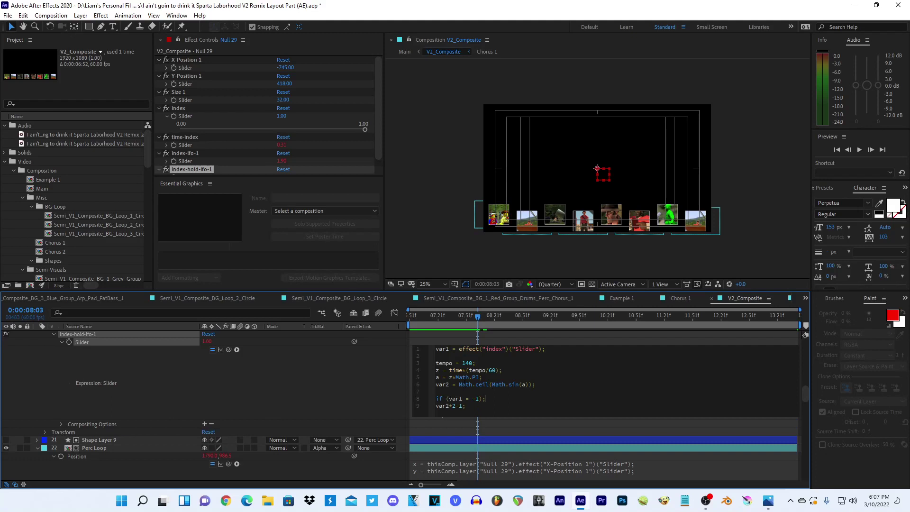
pyautogui.write(' {')
pyautogui.press('Return')
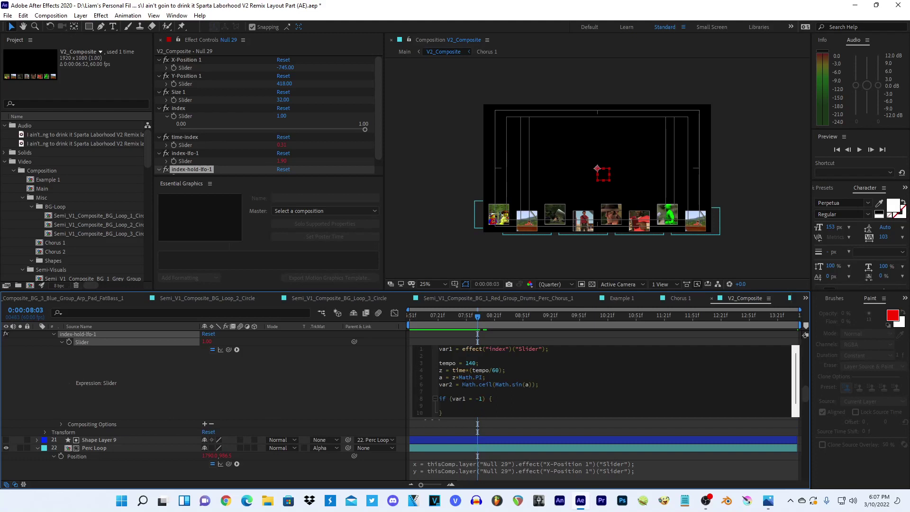
pyautogui.press('Down')
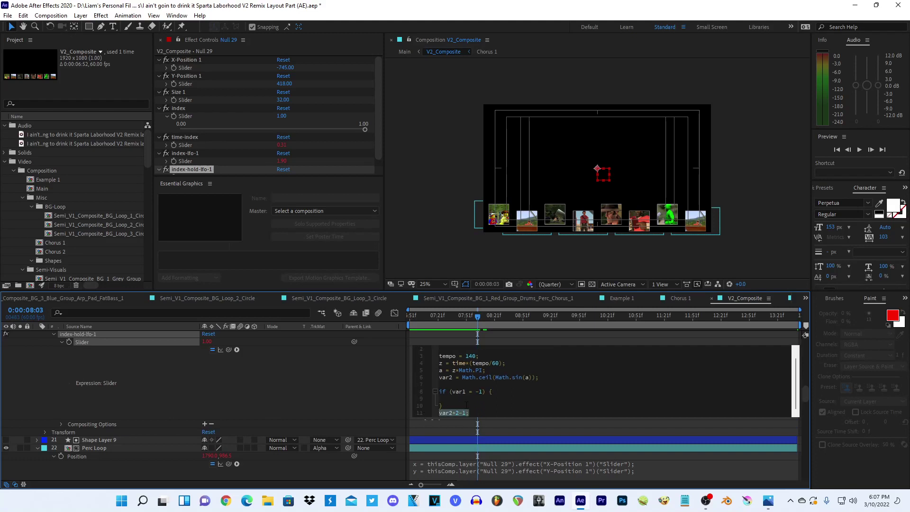
pyautogui.press('Up')
pyautogui.write('var2*2-1;')
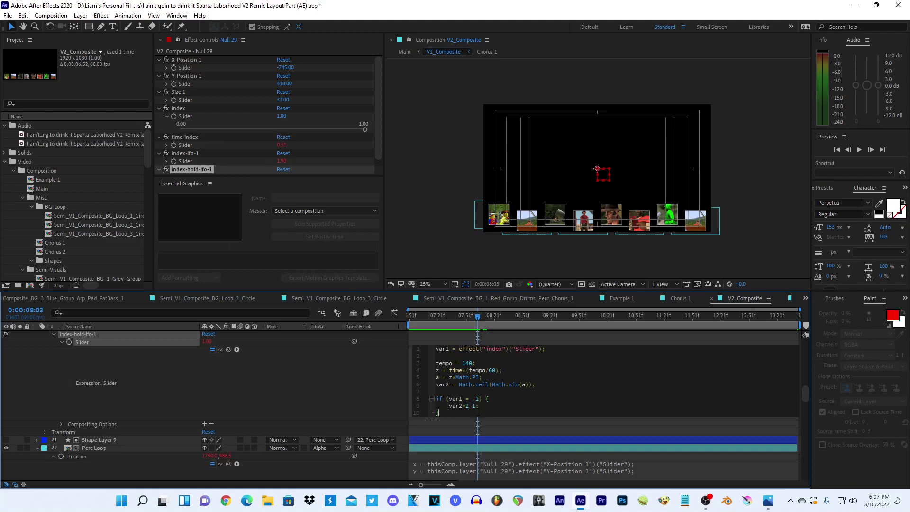
pyautogui.write(' } else {')
pyautogui.press('Return')
pyautogui.write('var2*2-1;')
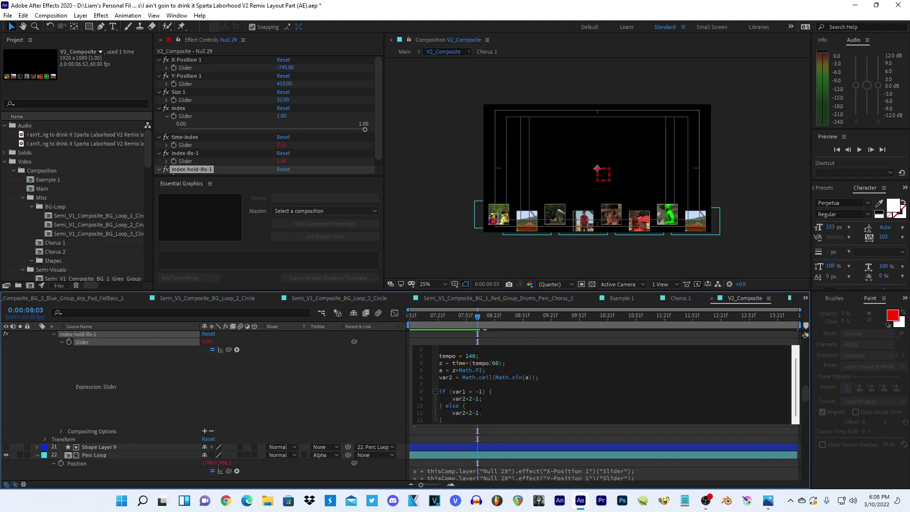
pyautogui.press('BackSpace')
pyautogui.press('BackSpace')
# - Apply the edited -1 branch and check the index-hold-lfo-1 curve twice
pyautogui.click(375, 350)
pyautogui.click(394, 313)
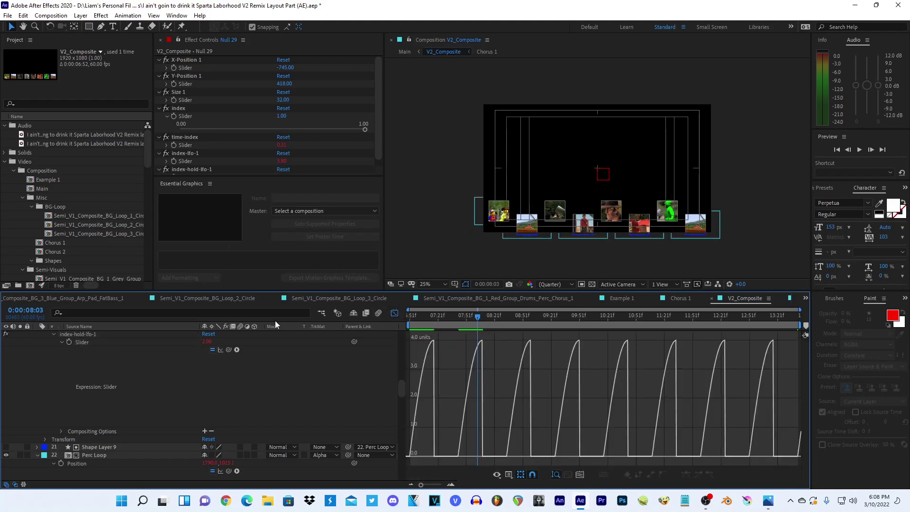
pyautogui.click(149, 343)
pyautogui.click(395, 314)
pyautogui.click(475, 374)
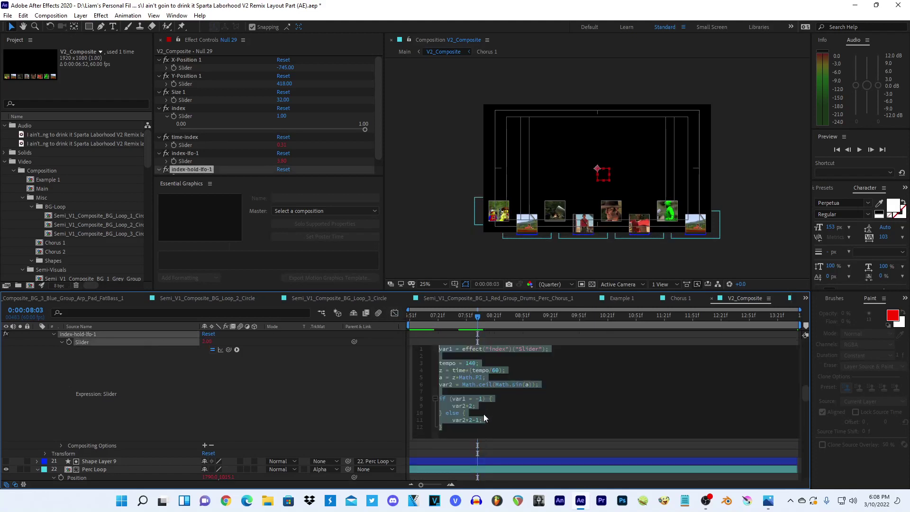
pyautogui.click(484, 414)
pyautogui.click(334, 392)
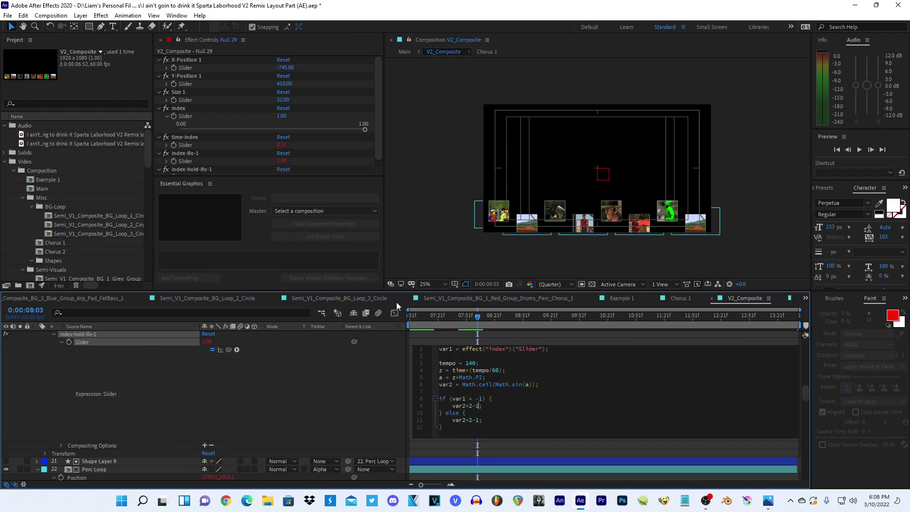
pyautogui.click(395, 314)
pyautogui.click(395, 313)
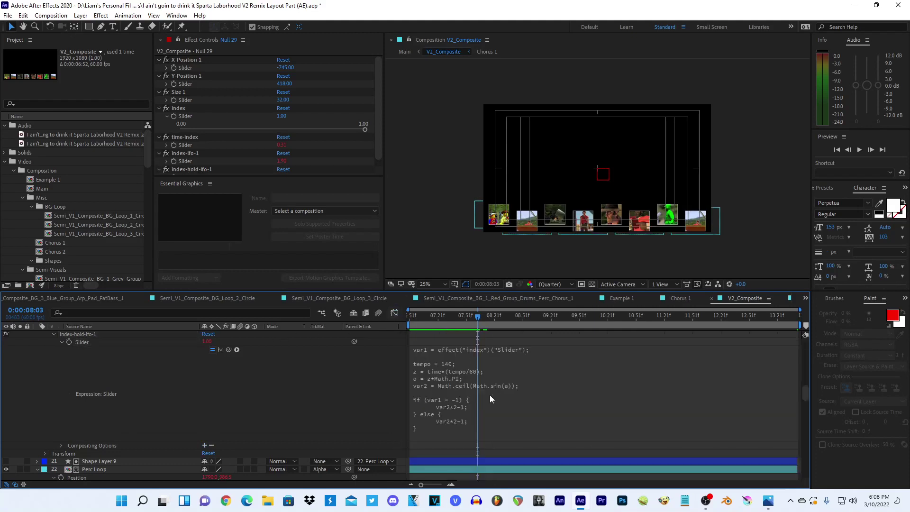
# - Try another line 9 variant, check the curve, then revert line 9 to var2*2-1
pyautogui.click(491, 394)
pyautogui.click(490, 404)
pyautogui.click(322, 376)
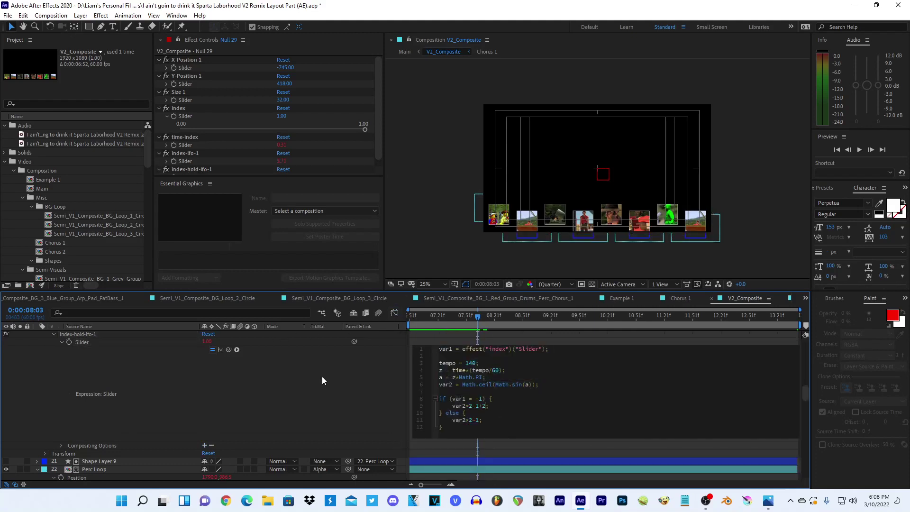
pyautogui.click(394, 315)
pyautogui.click(394, 315)
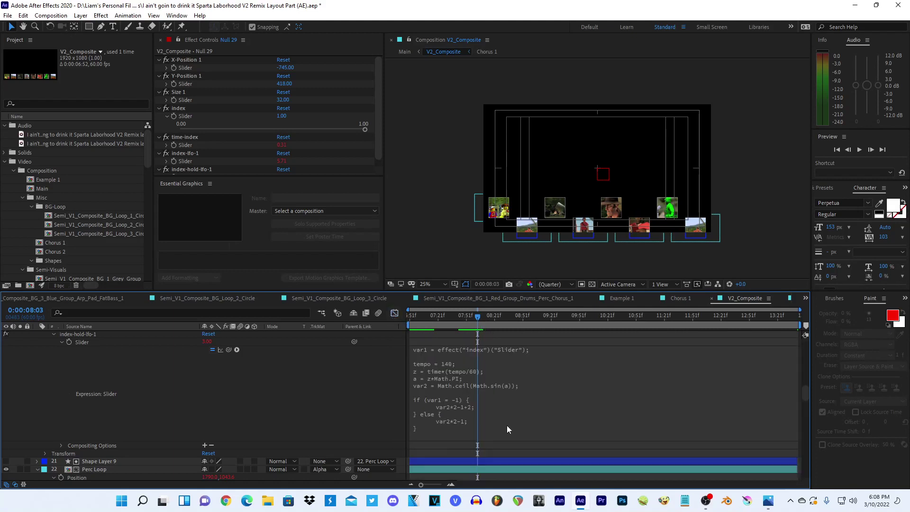
pyautogui.click(492, 404)
pyautogui.click(481, 406)
pyautogui.write('+2')
pyautogui.press('BackSpace')
pyautogui.press('BackSpace')
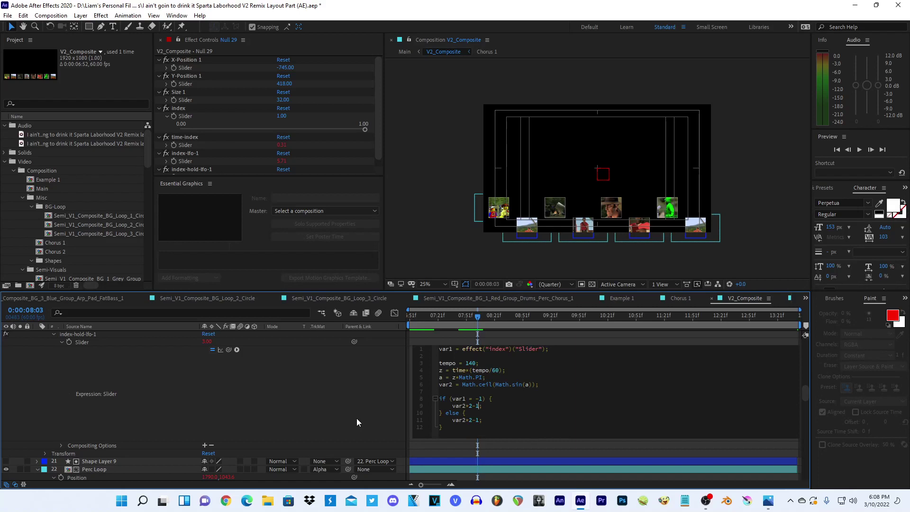
# - Commit the expression and scrub from about 0:00:07:01 to watch the tiles move
pyautogui.click(387, 386)
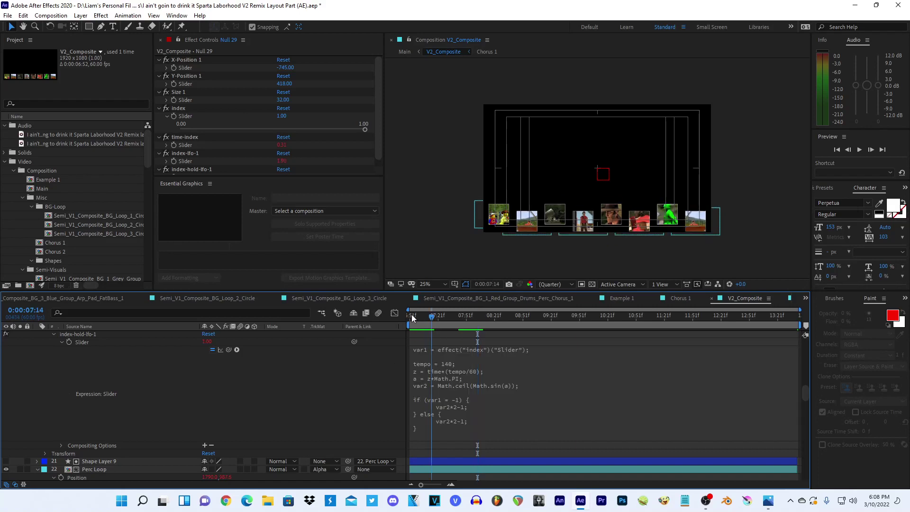
pyautogui.click(420, 316)
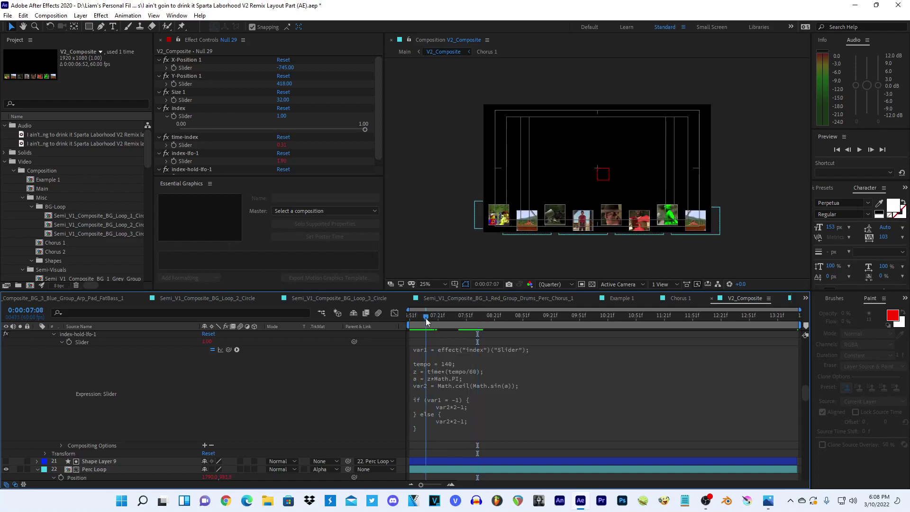
pyautogui.moveTo(420, 322); pyautogui.dragTo(444, 326)
pyautogui.click(395, 315)
pyautogui.click(395, 315)
# - Change line 9's multiplier from 2 to 4 and check the slider curve
pyautogui.click(490, 413)
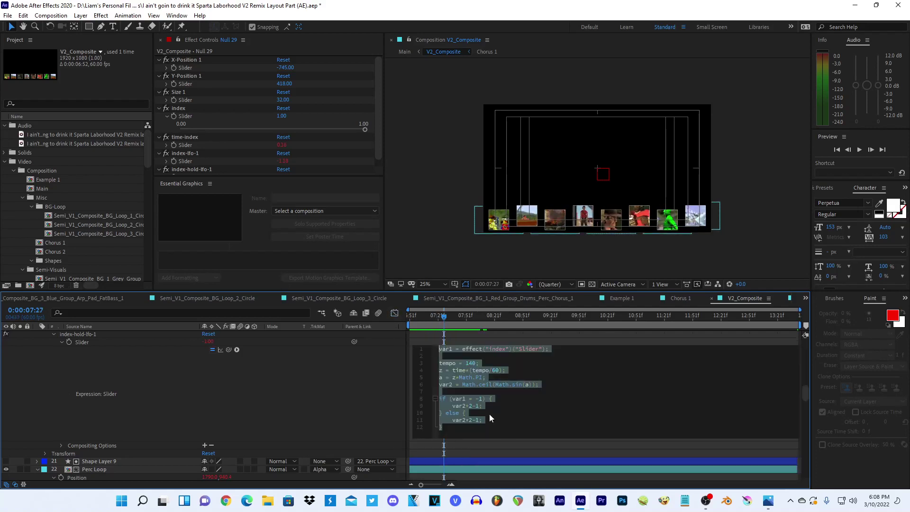
pyautogui.click(497, 407)
pyautogui.press('Left')
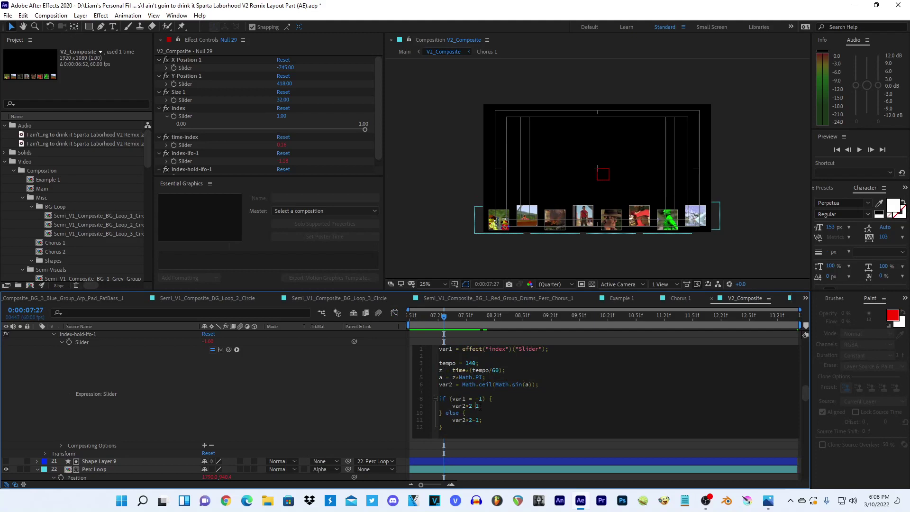
pyautogui.click(472, 406)
pyautogui.press('BackSpace')
pyautogui.write('4')
pyautogui.click(395, 314)
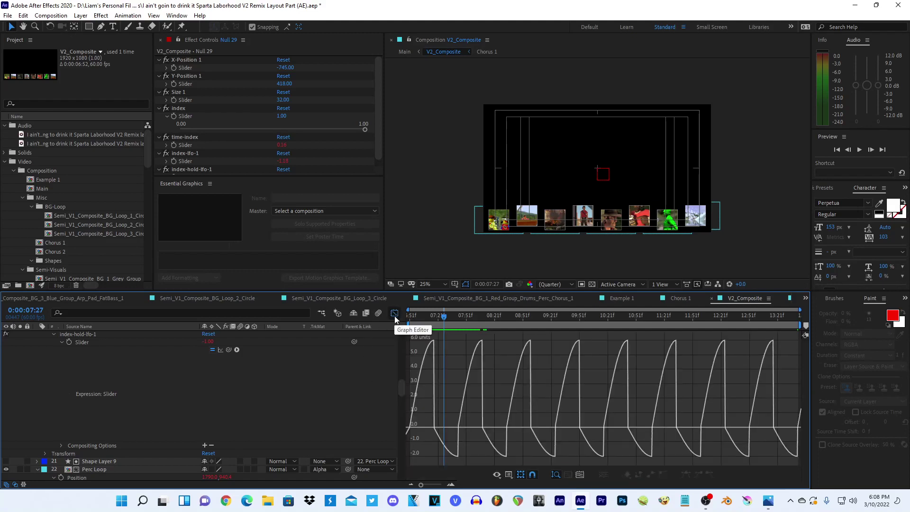
pyautogui.click(395, 314)
# - Add a -90 offset to the end of line 9 and check the resulting curve
pyautogui.click(456, 394)
pyautogui.click(470, 406)
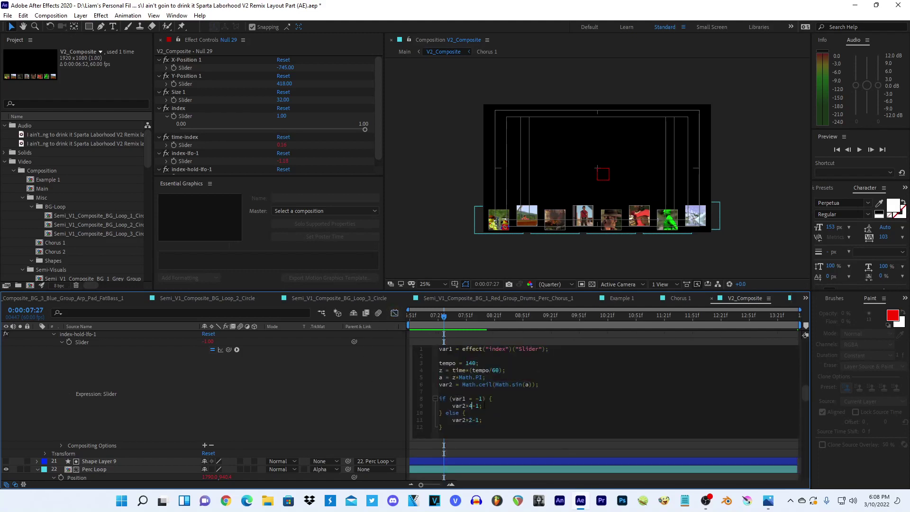
pyautogui.click(393, 314)
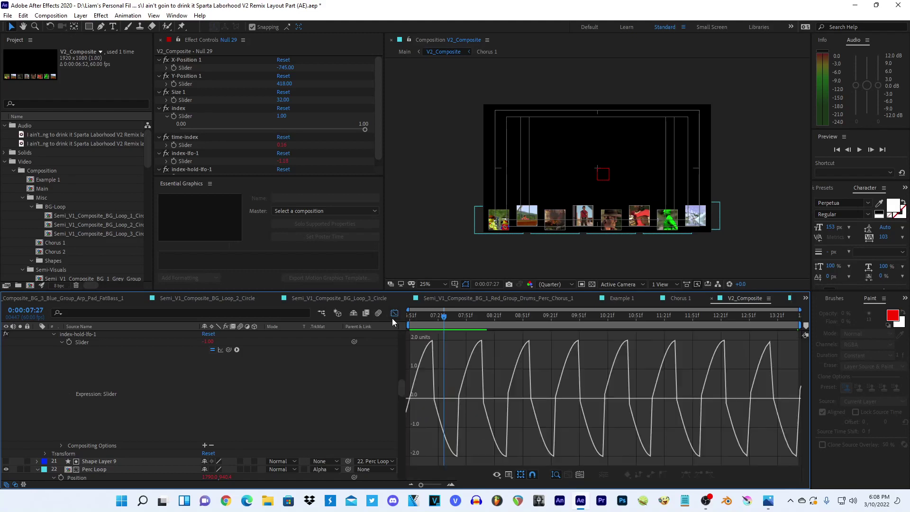
pyautogui.click(393, 316)
pyautogui.click(474, 407)
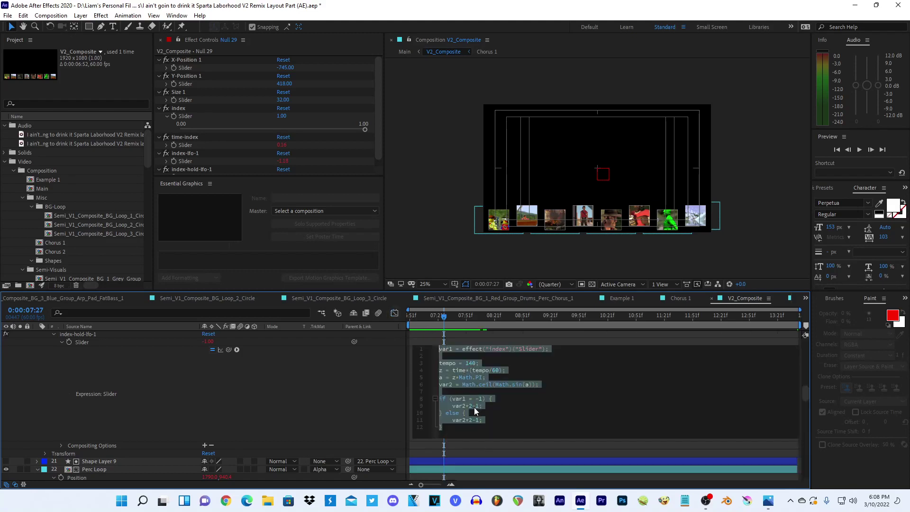
pyautogui.click(480, 407)
pyautogui.write('*90')
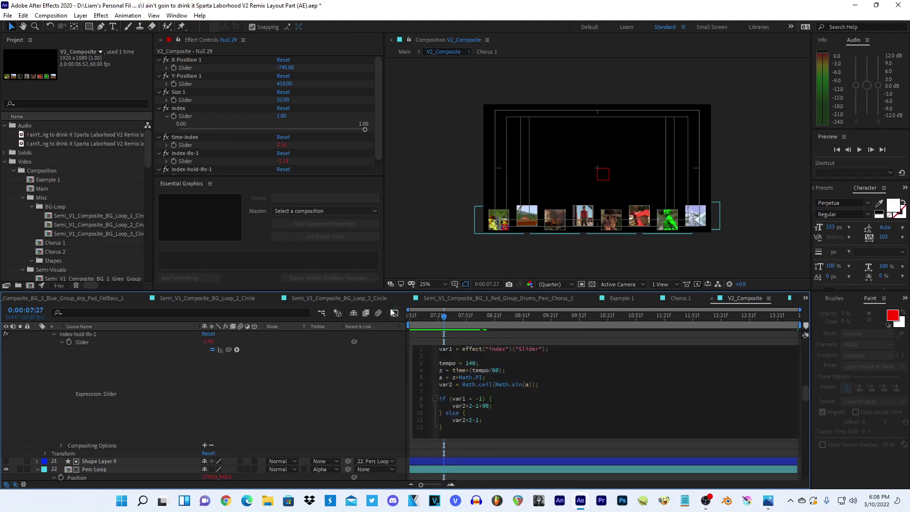
pyautogui.click(394, 313)
pyautogui.click(392, 314)
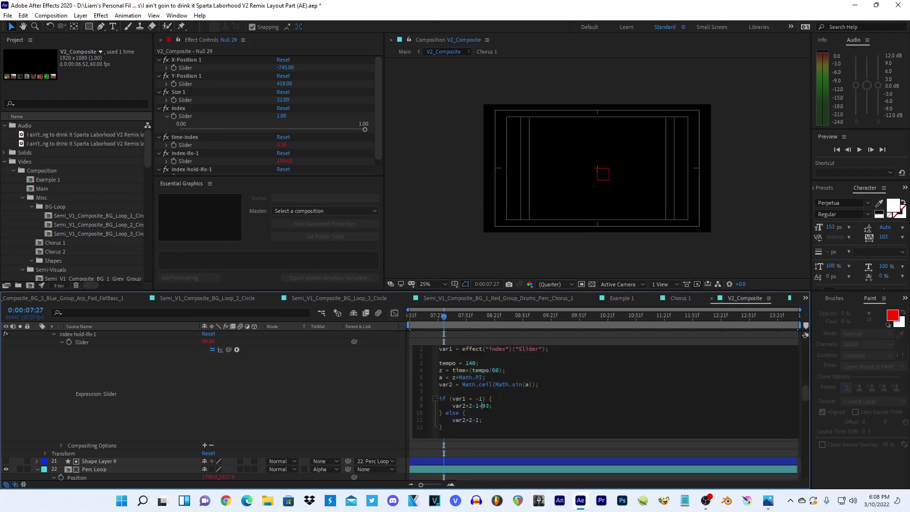
pyautogui.click(395, 315)
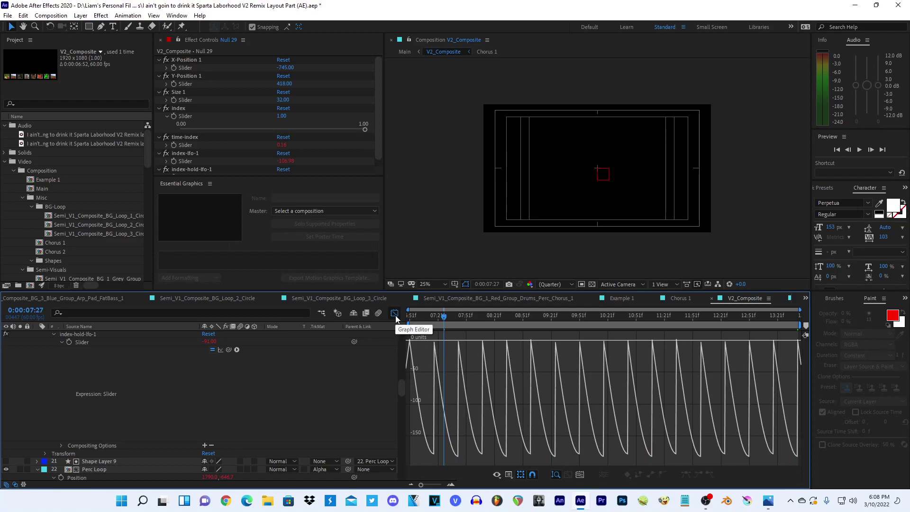
pyautogui.click(396, 314)
# - Remove the -90 offset to restore var2*2-1, then preview the scrolling thumbnails
pyautogui.click(476, 407)
pyautogui.press('BackSpace')
pyautogui.press('BackSpace')
pyautogui.press('BackSpace')
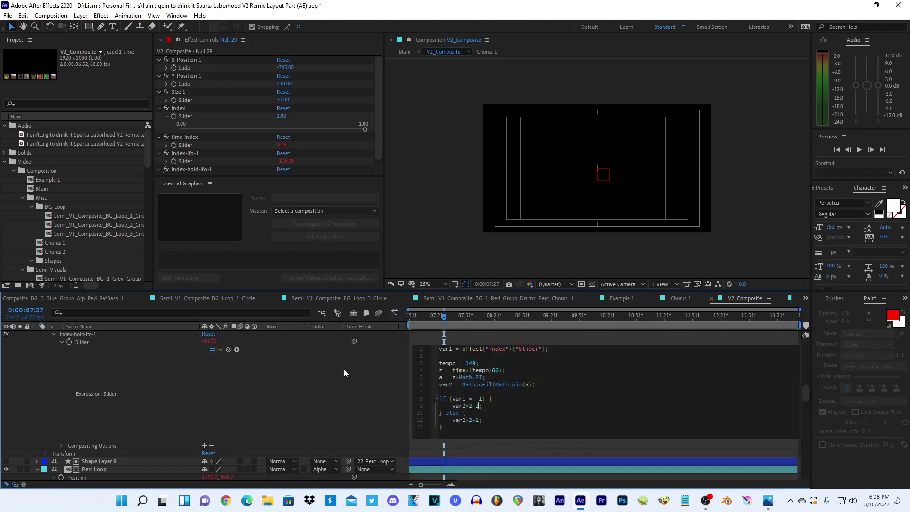
pyautogui.click(344, 369)
pyautogui.press('Home')
pyautogui.click(395, 314)
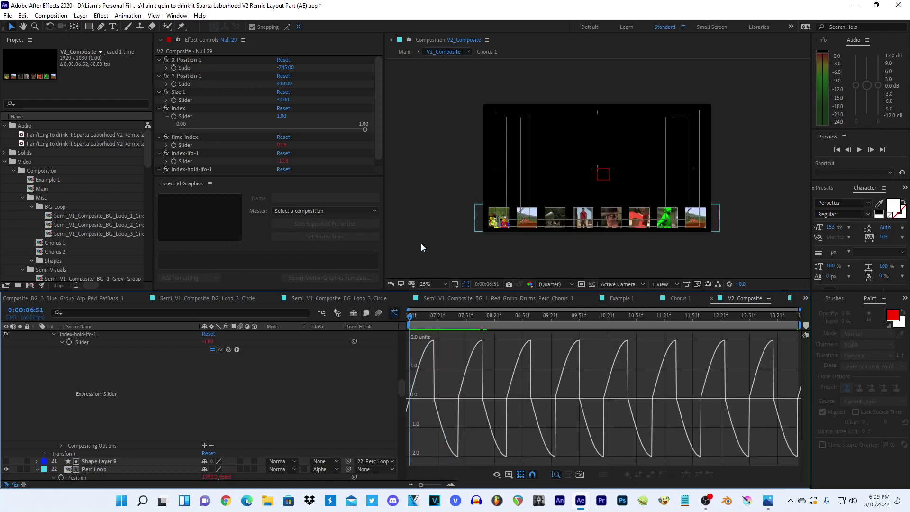
pyautogui.press('space')
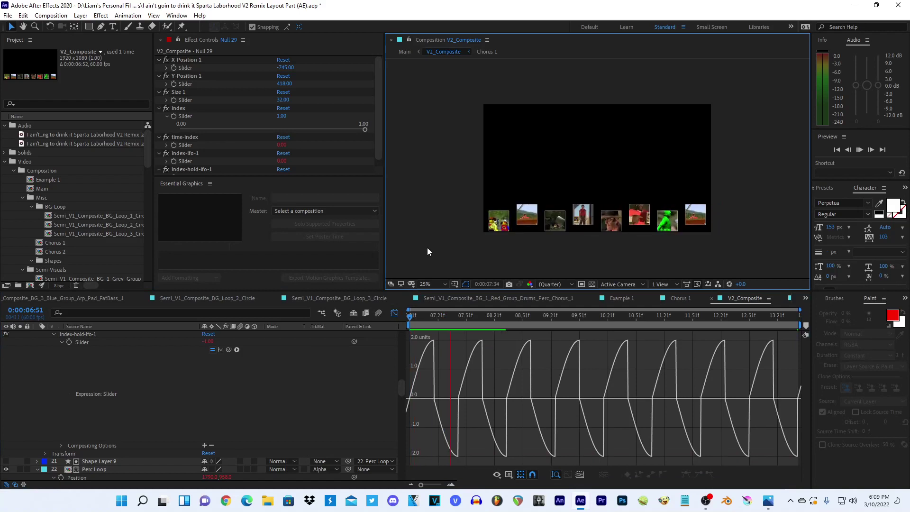
pyautogui.click(394, 314)
pyautogui.scroll(10, 322, 392)
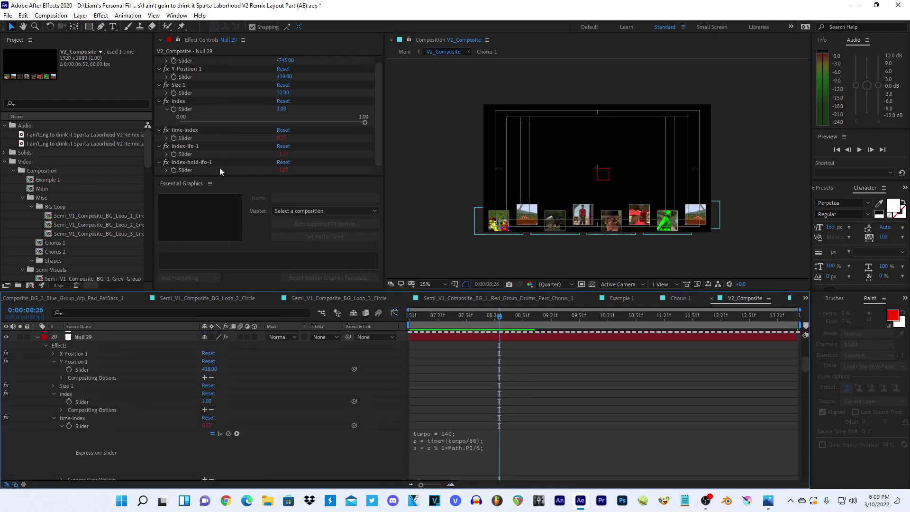
# - Set Null 29's Y-Position 1 slider to 405
pyautogui.moveTo(286, 88); pyautogui.dragTo(281, 87)
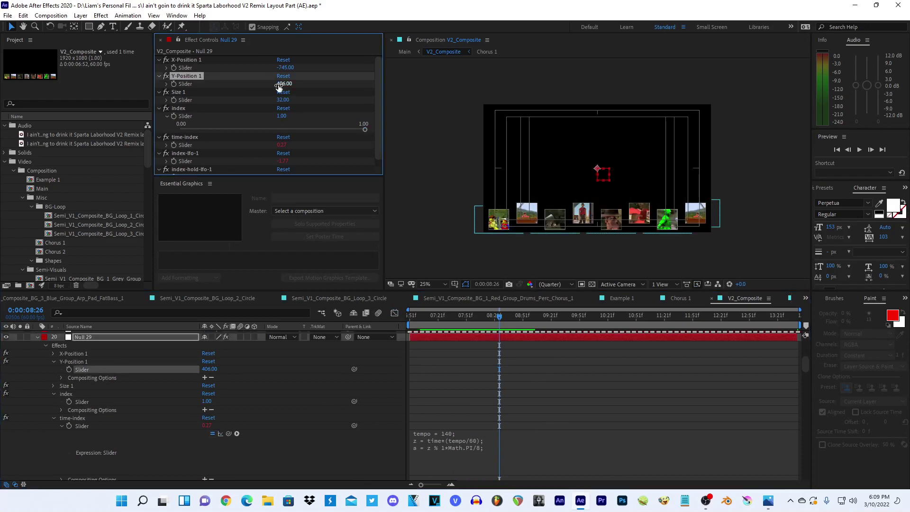
pyautogui.click(281, 85)
pyautogui.write('405')
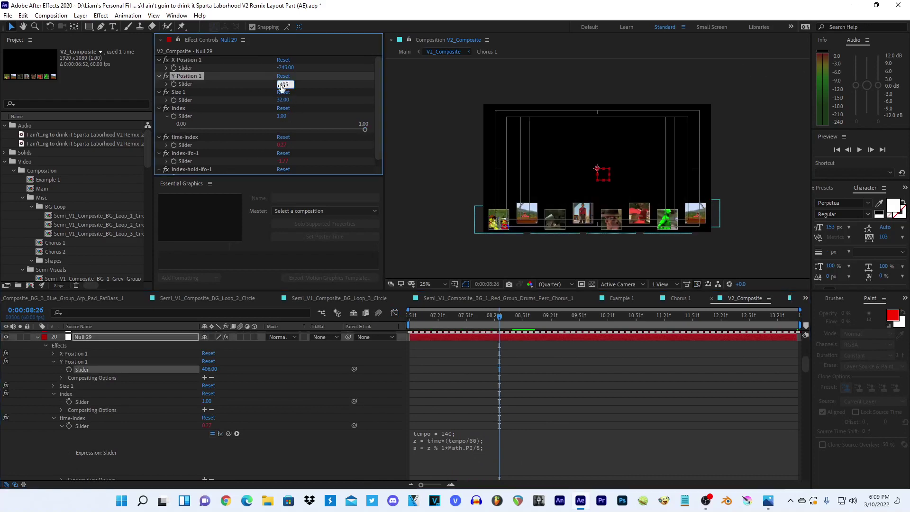
pyautogui.press('Return')
# - Collapse Null 29 and Perc Loop's expanded properties and preview from 0:00:06:51
pyautogui.click(36, 337)
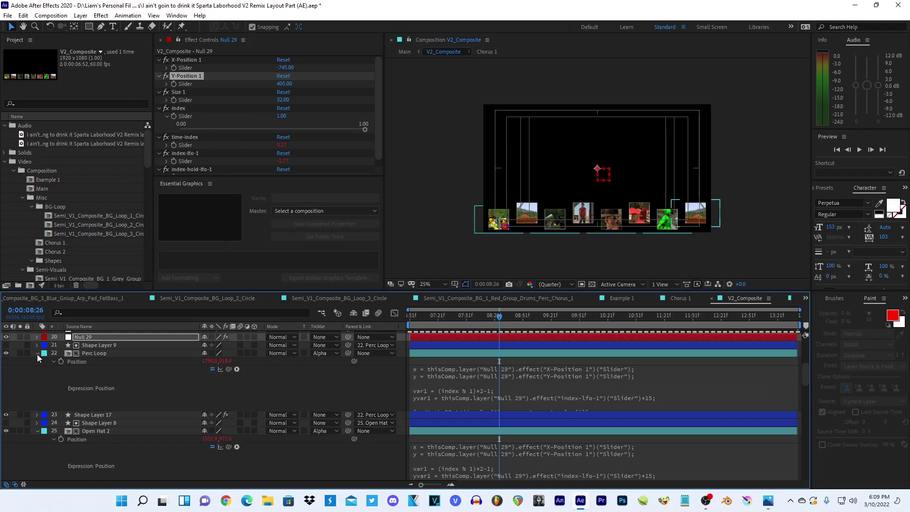
pyautogui.click(37, 353)
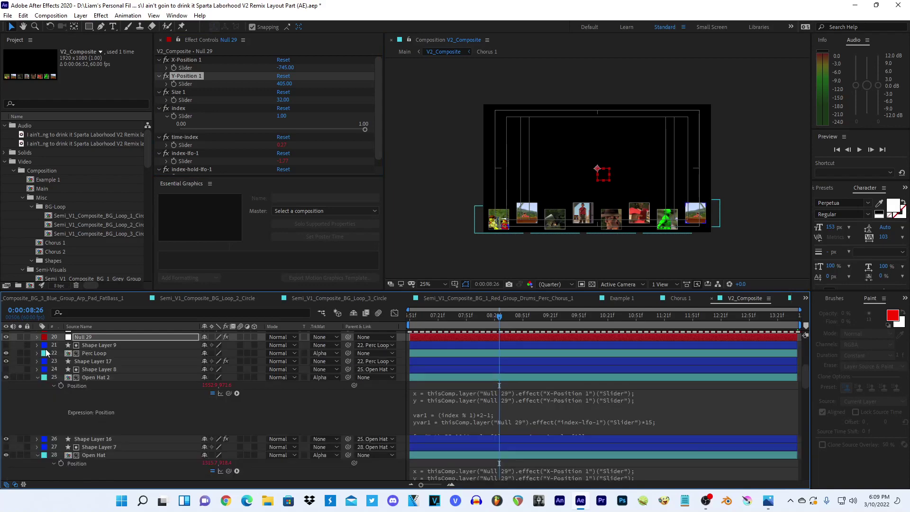
pyautogui.click(74, 417)
pyautogui.scroll(15, 74, 418)
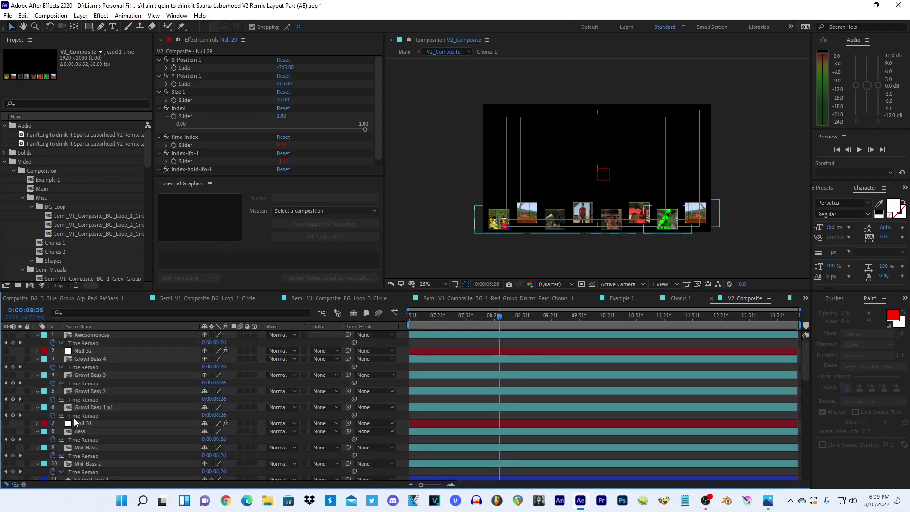
pyautogui.press('u')
pyautogui.scroll(-8, 90, 408)
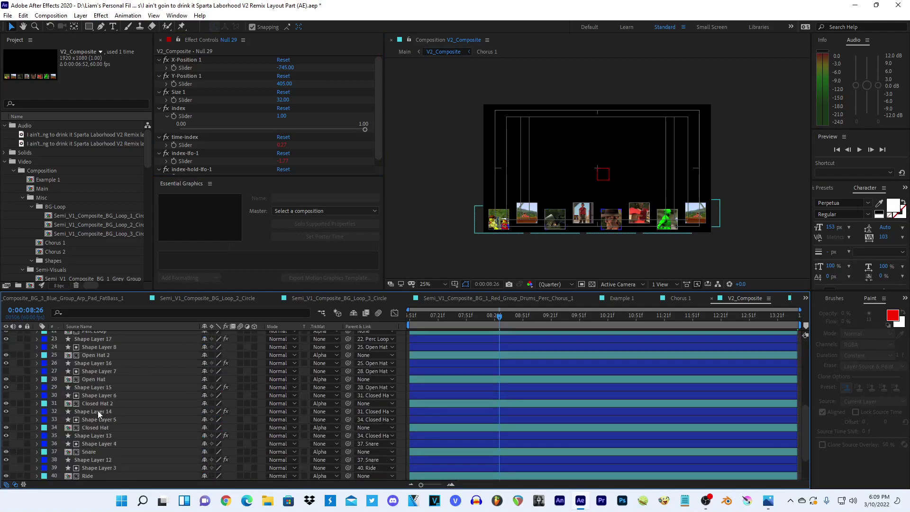
pyautogui.scroll(-1, 98, 410)
pyautogui.press('space')
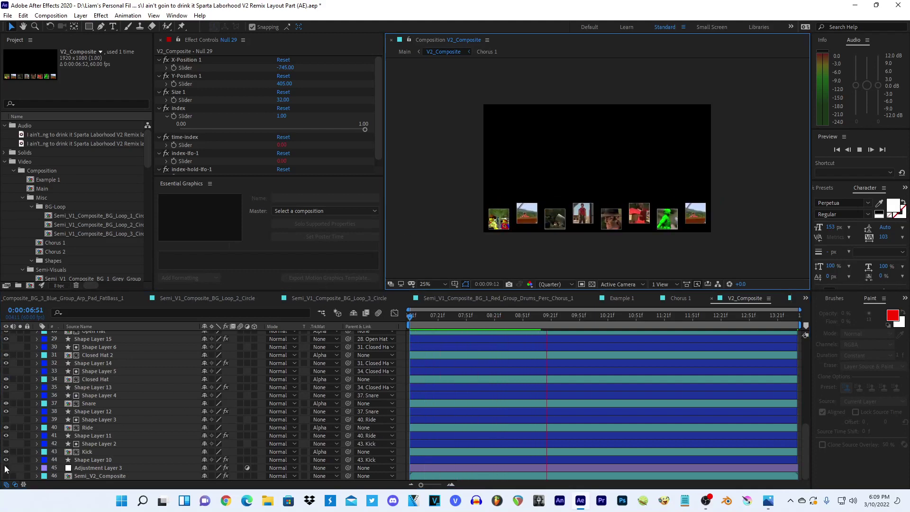
# - Stop the preview and select the drum layers from Null 29 down to Kick
pyautogui.press('space')
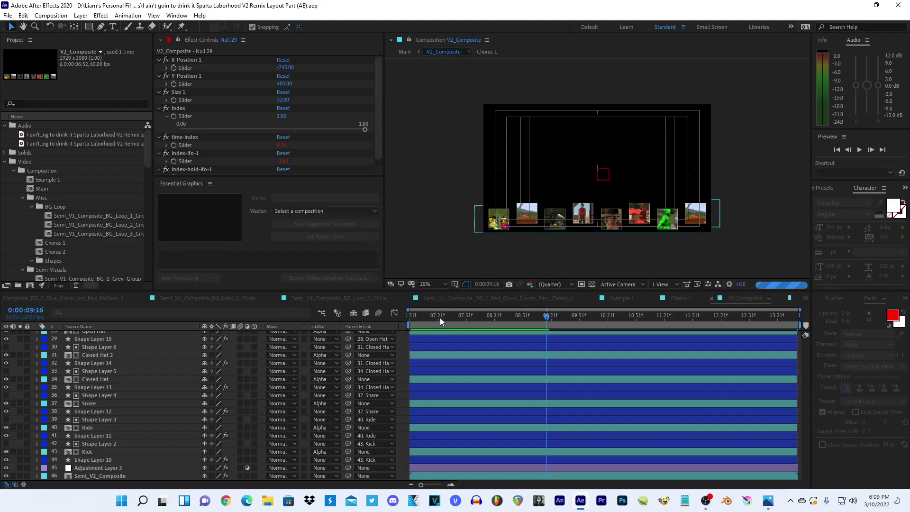
pyautogui.scroll(5, 284, 401)
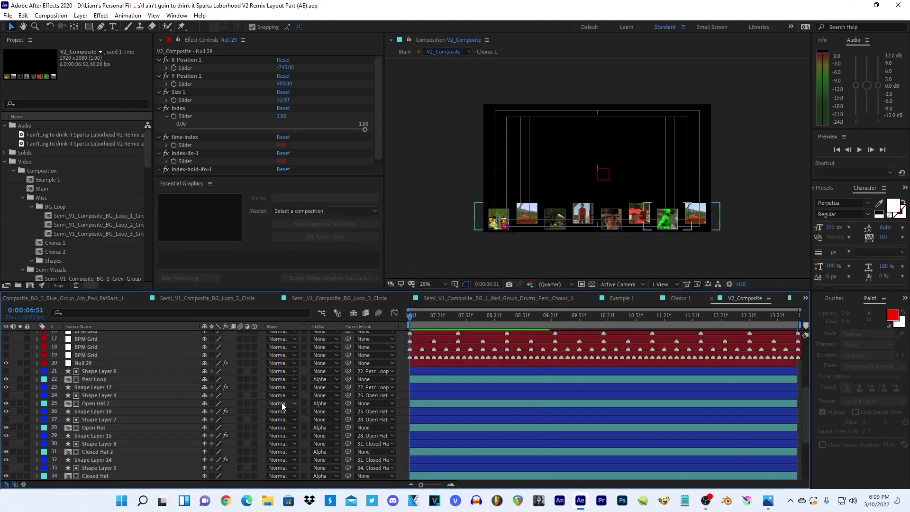
pyautogui.click(101, 365)
pyautogui.scroll(-4, 102, 366)
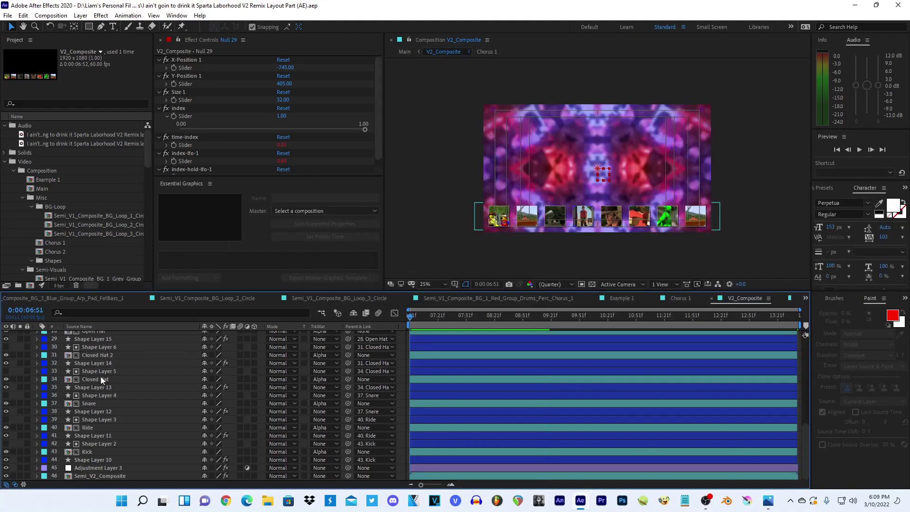
pyautogui.keyDown('shift'); pyautogui.click(102, 454); pyautogui.keyUp('shift')
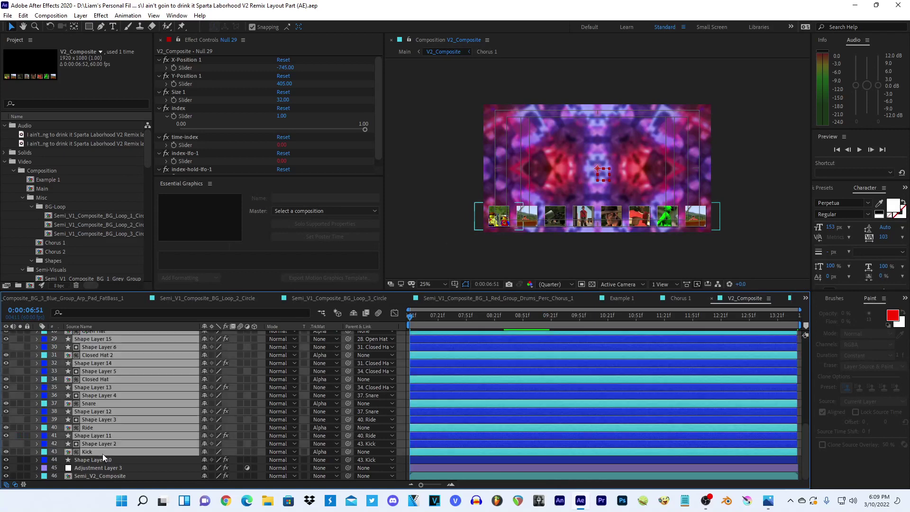
pyautogui.rightClick(102, 454)
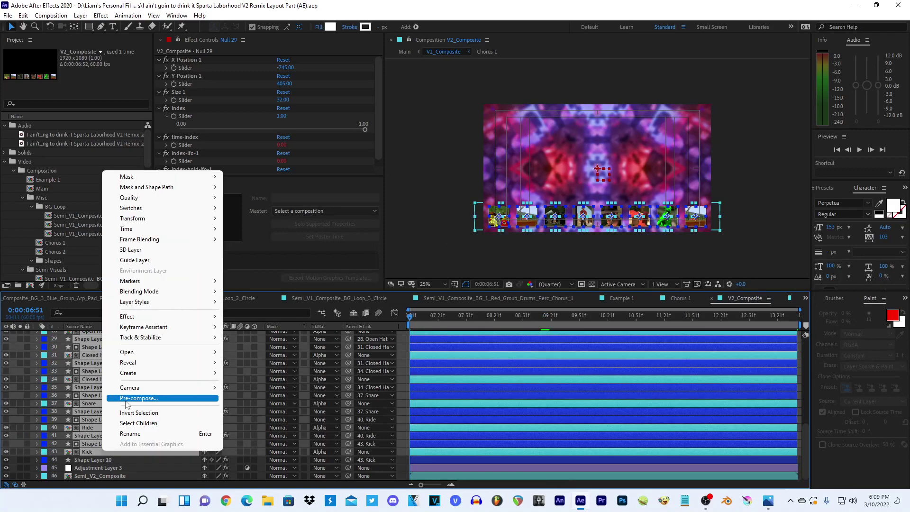
# - Pre-compose the selected layers into a new composition named V2_Composite_Drums_Visuals_Cube_1
pyautogui.click(127, 398)
pyautogui.write('Drum')
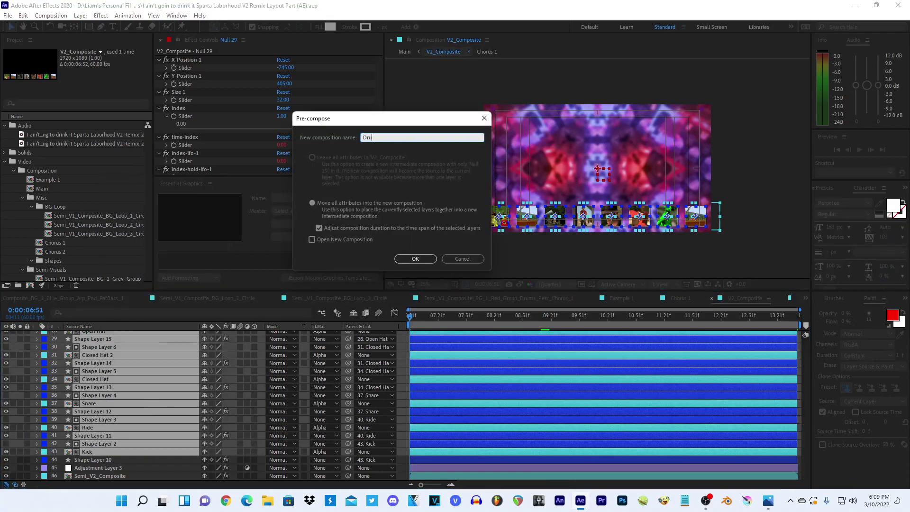
pyautogui.press('BackSpace')
pyautogui.press('BackSpace')
pyautogui.press('BackSpace')
pyautogui.write('V')
pyautogui.press('BackSpace')
pyautogui.write('2_')
pyautogui.write('Vislas')
pyautogui.press('Return')
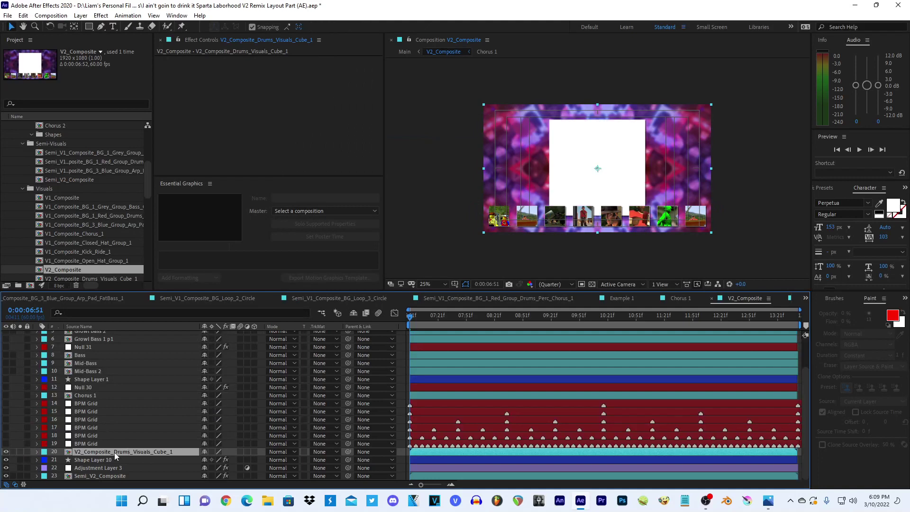
# - Move Shape Layer 10 from V2_Composite into the drum precomp, parented to Shape Layer 2
pyautogui.click(96, 460)
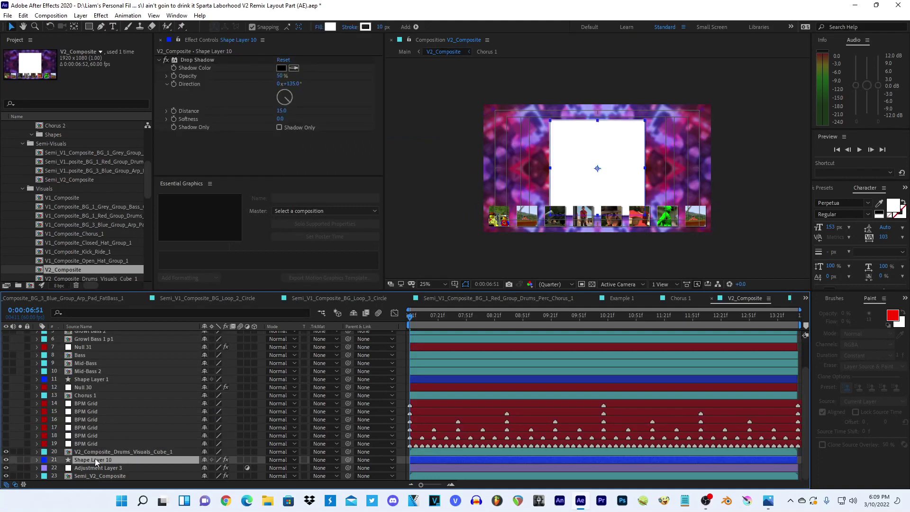
pyautogui.press('Delete')
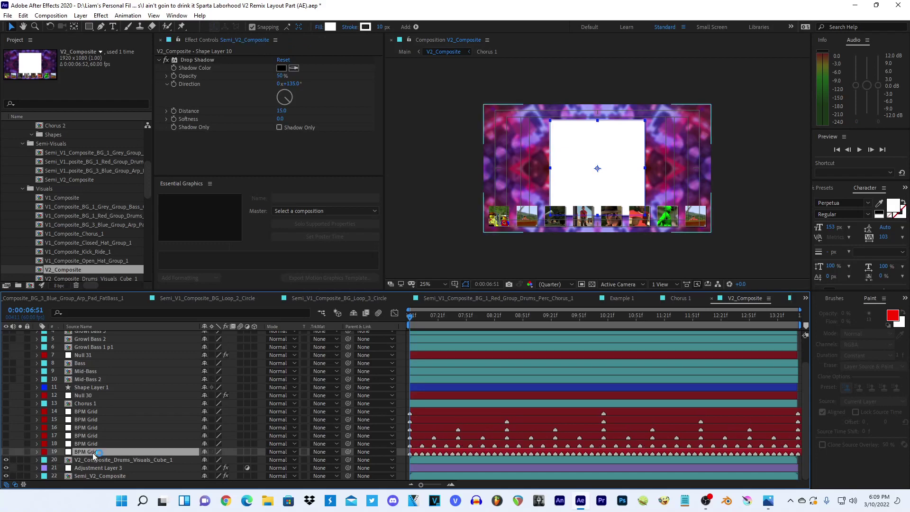
pyautogui.doubleClick(92, 459)
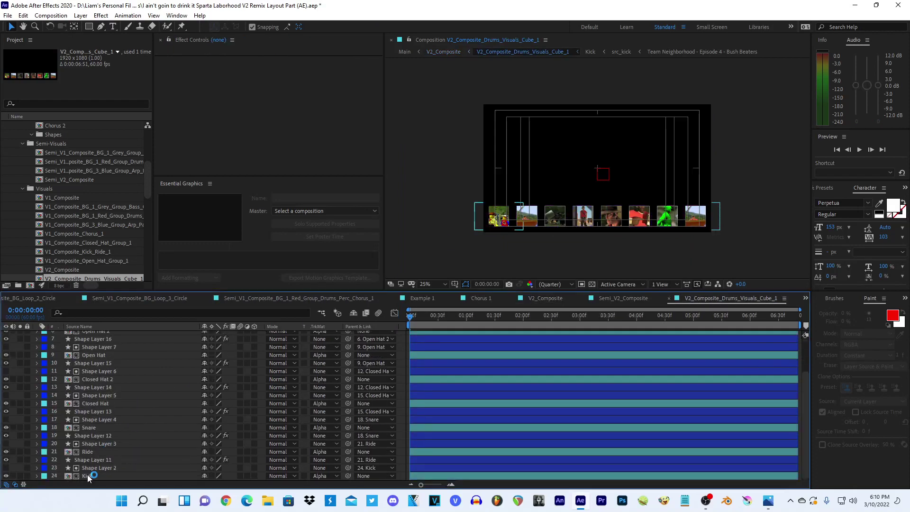
pyautogui.hotkey('ctrl', 'z')
pyautogui.hotkey('ctrl', 'z')
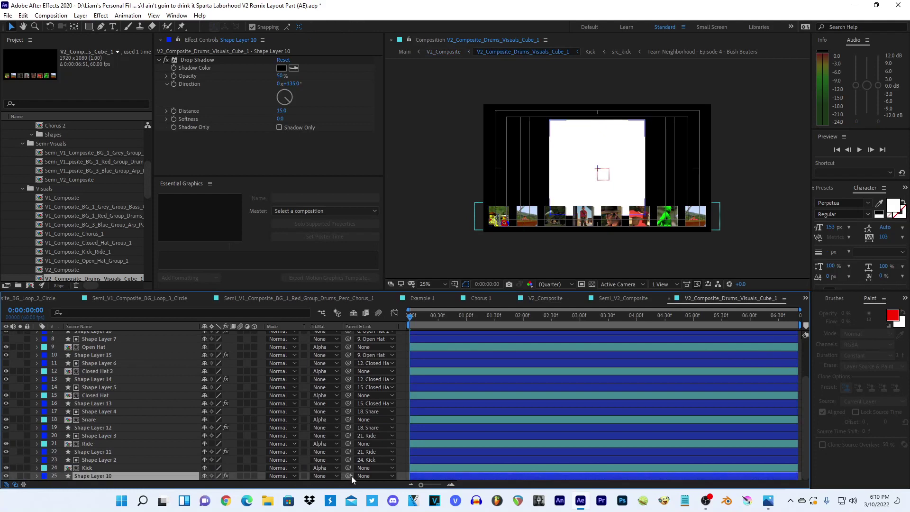
pyautogui.moveTo(348, 477); pyautogui.dragTo(147, 467)
# - Check Shape Layer 2's scale and delete the white square layer
pyautogui.click(145, 450)
pyautogui.press('s')
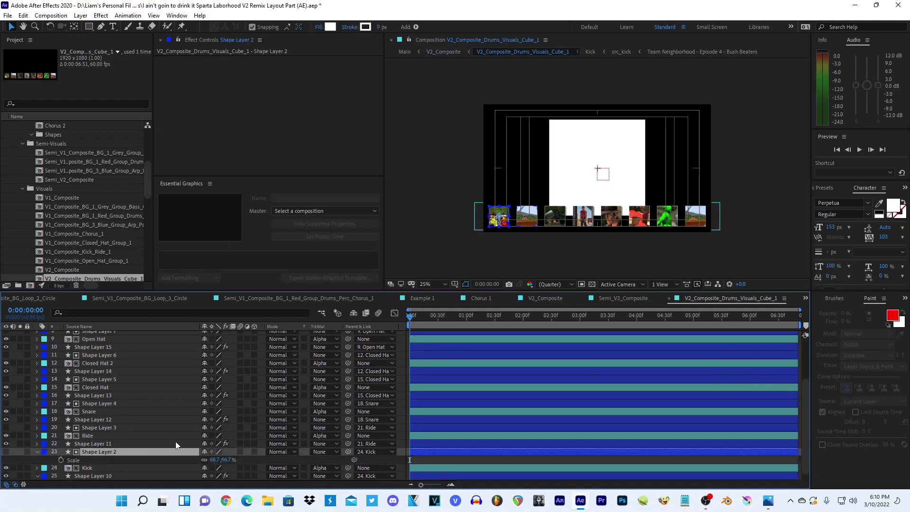
pyautogui.scroll(-1, 175, 442)
pyautogui.click(136, 468)
pyautogui.press('Delete')
# - Duplicate Shape Layer 2 as Shape Layer 18 below it, with a 10 px stroke
pyautogui.click(89, 459)
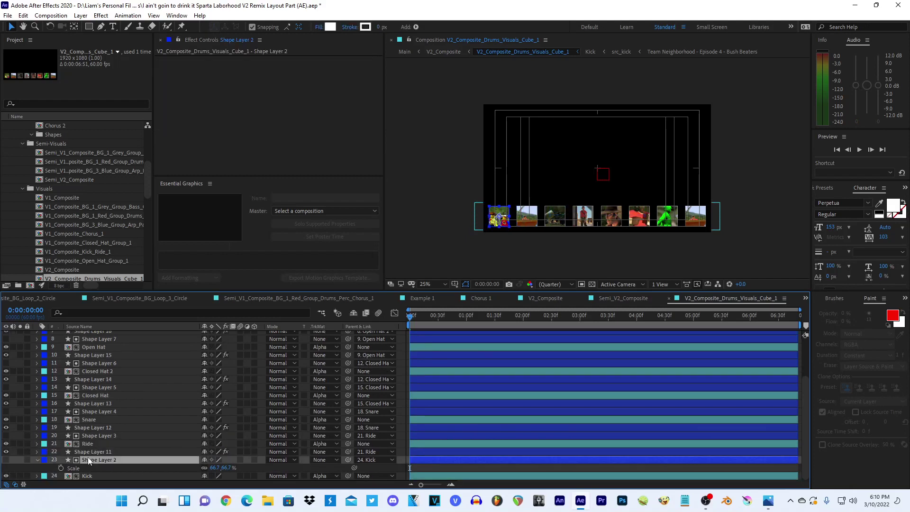
pyautogui.hotkey('ctrl', 'd')
pyautogui.moveTo(89, 462); pyautogui.dragTo(88, 481)
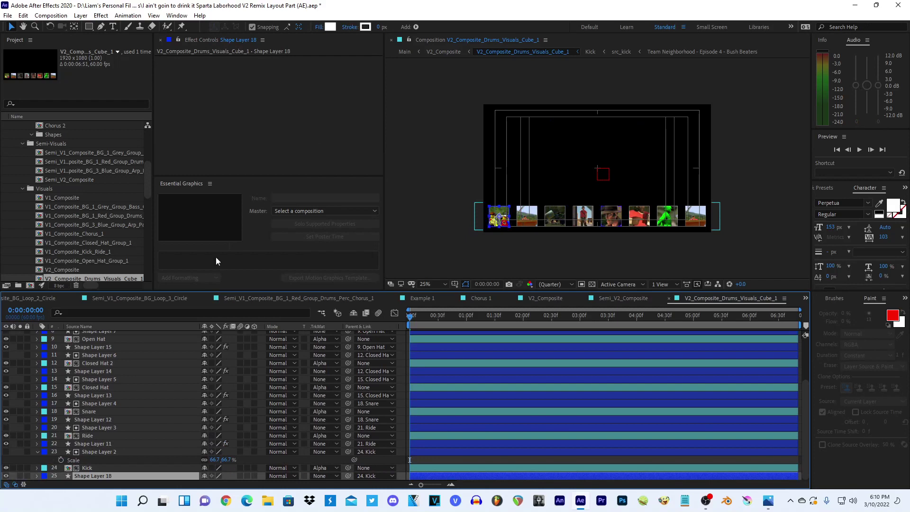
pyautogui.moveTo(377, 27); pyautogui.dragTo(380, 31)
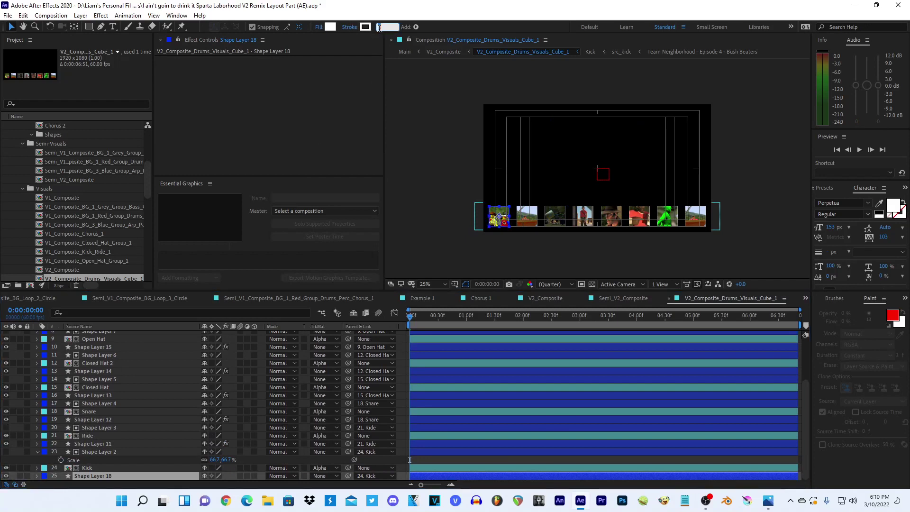
# - Paste a drop shadow onto Shape Layer 18 and collapse Shape Layer 2's properties
pyautogui.click(89, 436)
pyautogui.click(94, 442)
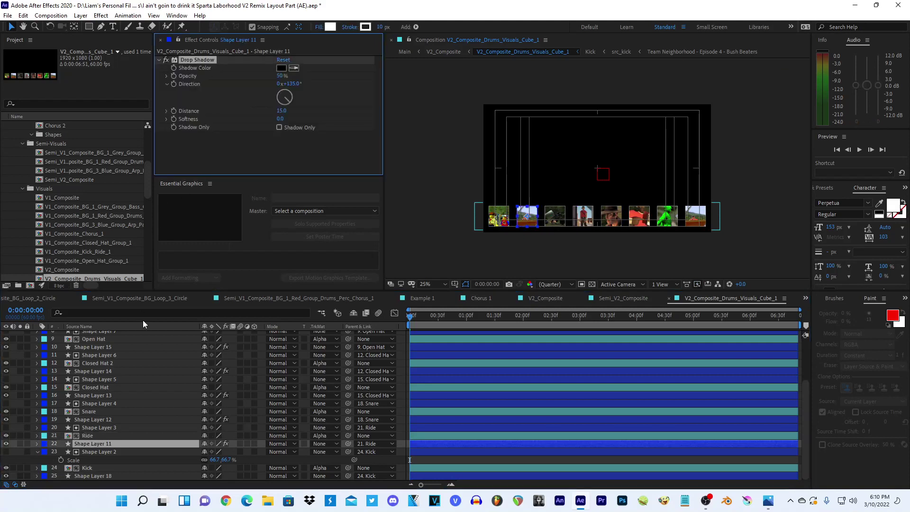
pyautogui.click(110, 476)
pyautogui.hotkey('ctrl', 'v')
pyautogui.click(462, 241)
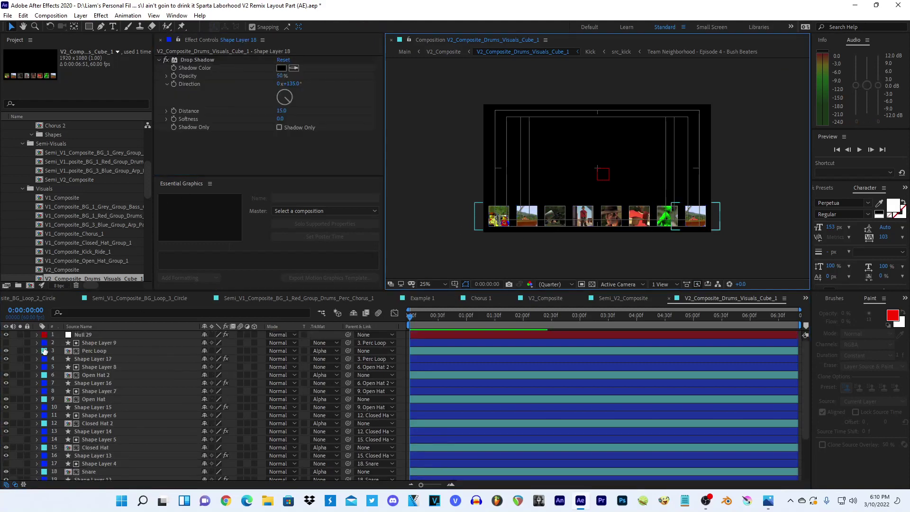
pyautogui.click(37, 453)
# - Check Adjustment Layer 3's effects in V2_Composite, then return to the drum precomp's Null 29
pyautogui.click(616, 298)
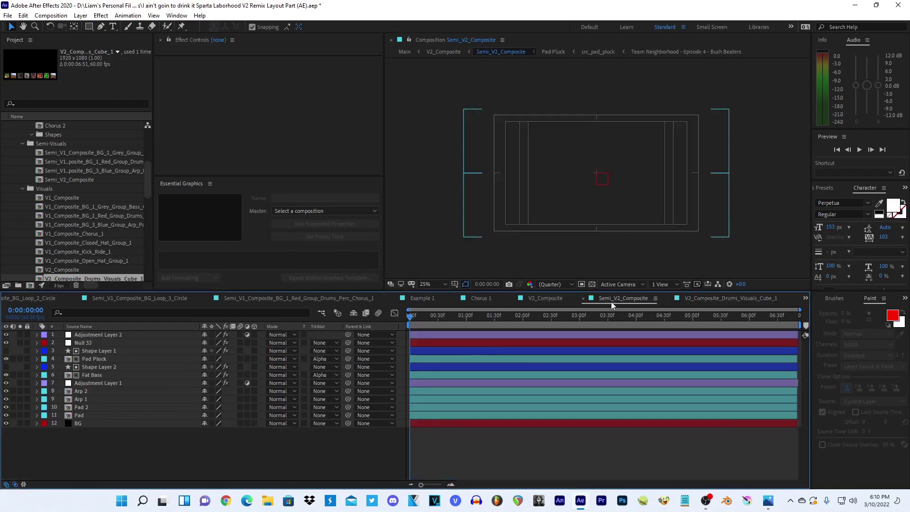
pyautogui.click(546, 298)
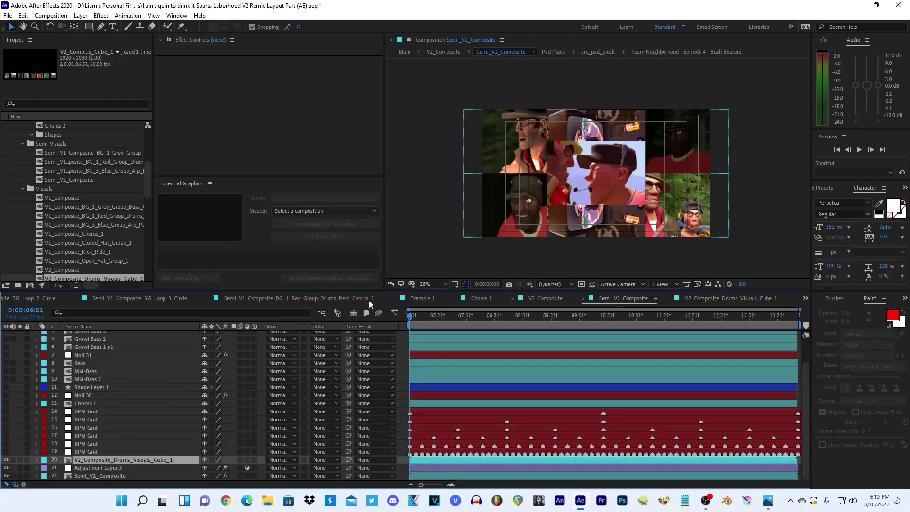
pyautogui.click(91, 465)
pyautogui.click(731, 298)
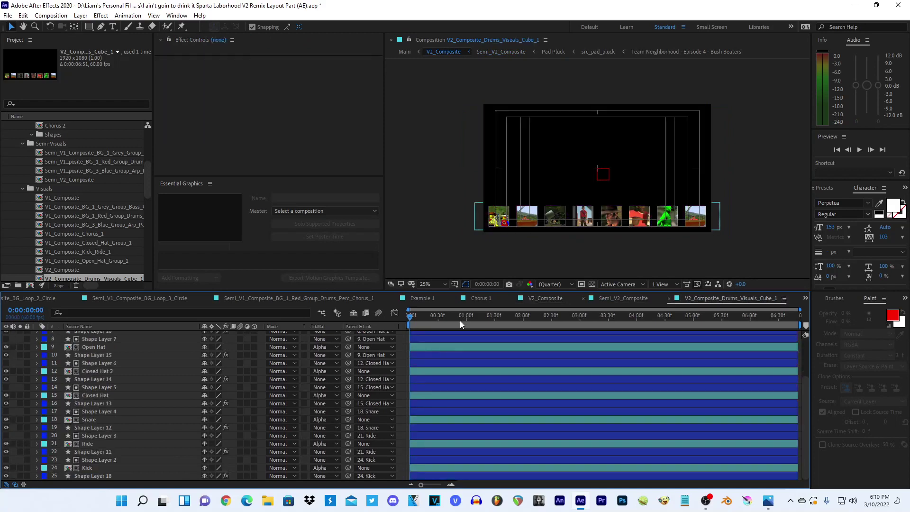
pyautogui.scroll(3, 104, 340)
pyautogui.click(98, 335)
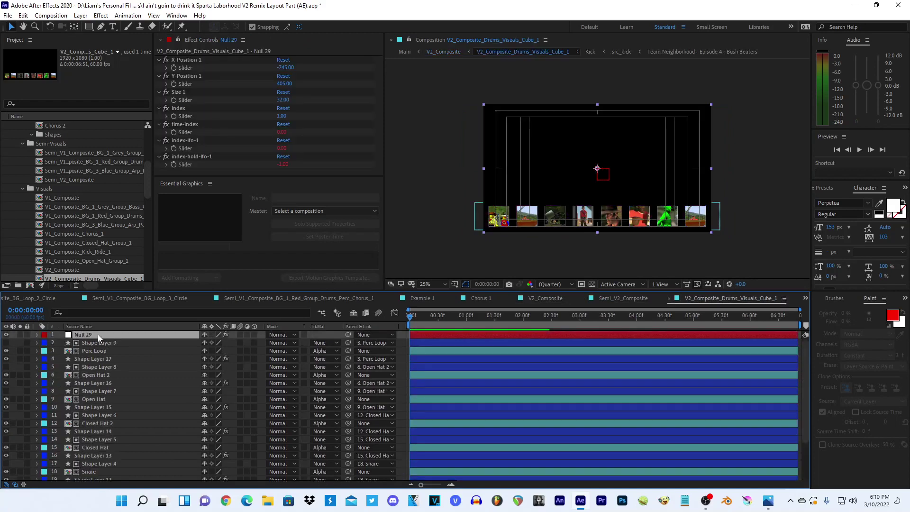
# - Apply the Offset effect to Adjustment Layer 4
pyautogui.scroll(1, 97, 335)
pyautogui.click(97, 334)
pyautogui.hotkey('ctrl', 'space')
pyautogui.write('off')
pyautogui.press('Return')
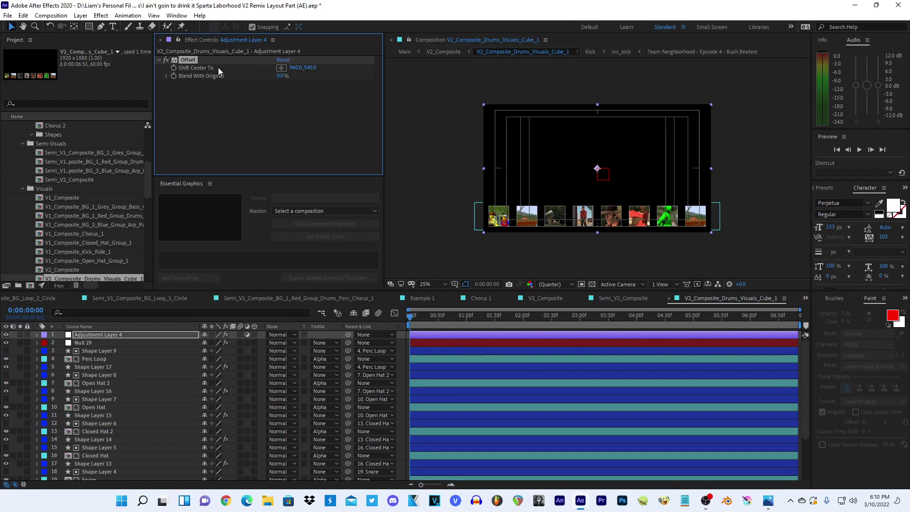
# - Add an expression [value[0], value[1]] to Offset's Shift Center To
pyautogui.keyDown('alt'); pyautogui.click(178, 67); pyautogui.keyUp('alt')
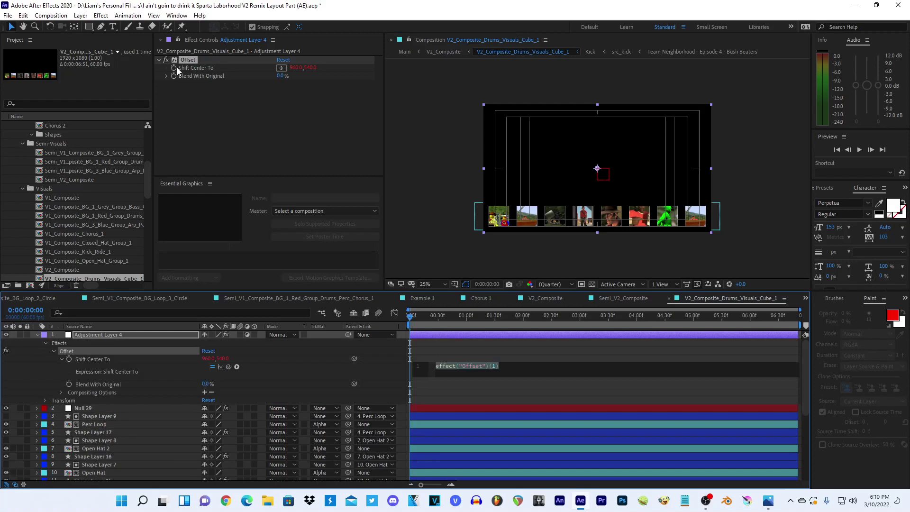
pyautogui.press('BackSpace')
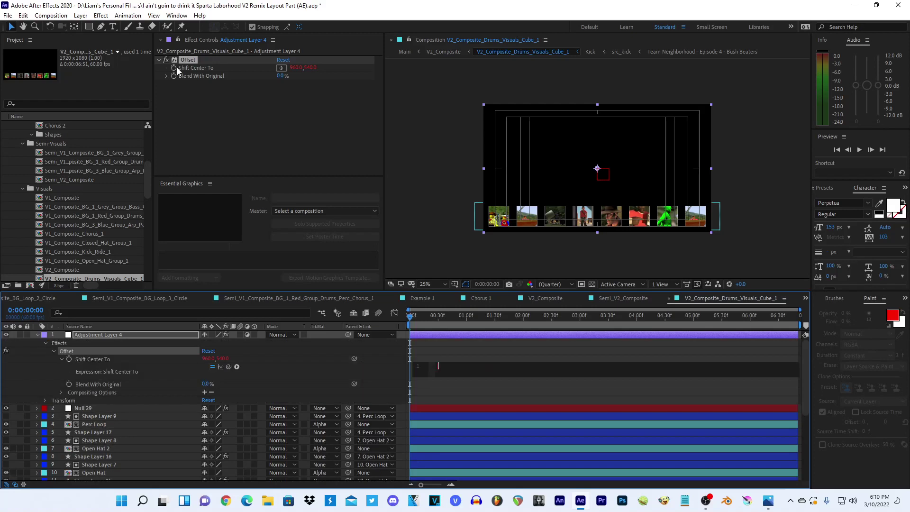
pyautogui.write('[value')
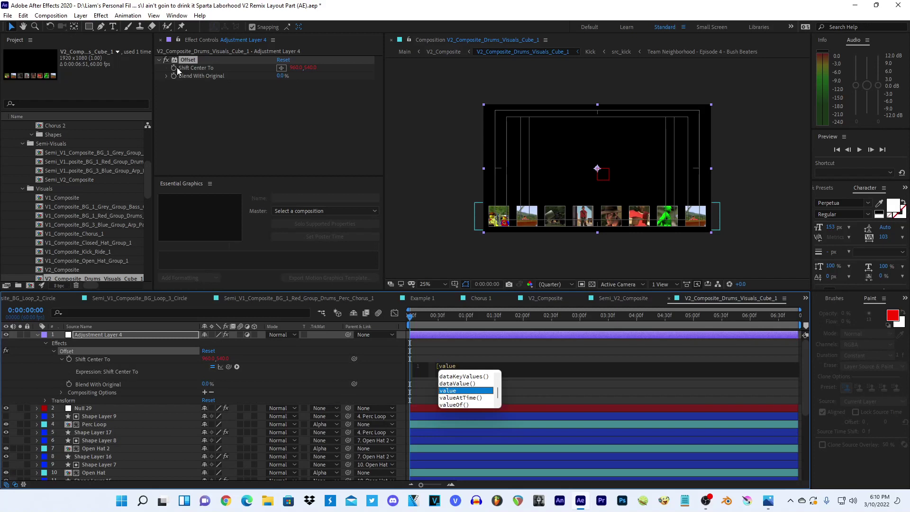
pyautogui.write('[0]')
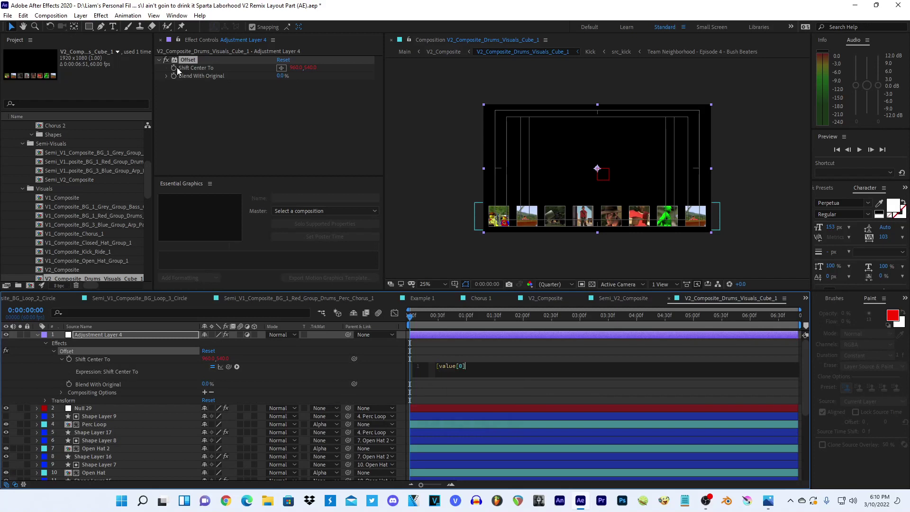
pyautogui.write(', valuep[1]')
pyautogui.press('BackSpace')
pyautogui.press('Return')
pyautogui.press('Return')
pyautogui.press('Up')
# - Extend the expression with tempo = 140 timing so v is added to value[0]
pyautogui.write('tempo = 14')
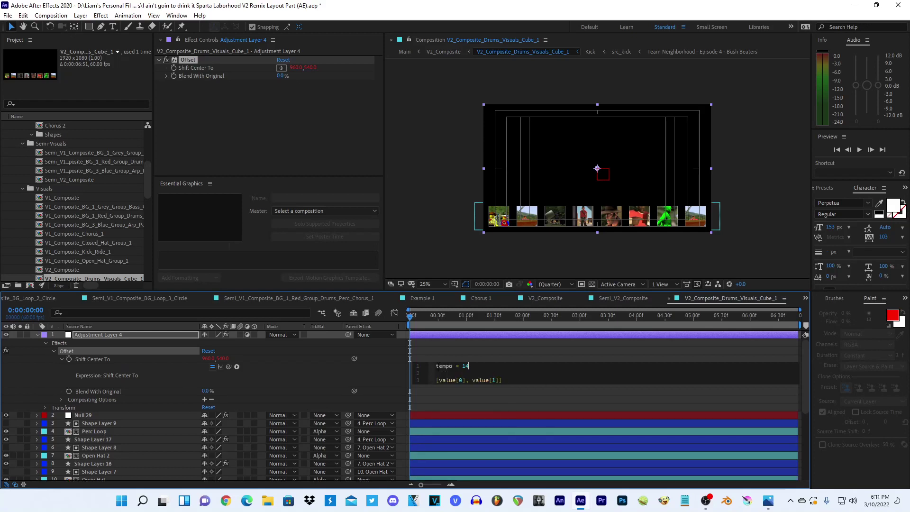
pyautogui.write('0;')
pyautogui.press('Return')
pyautogui.write('z =')
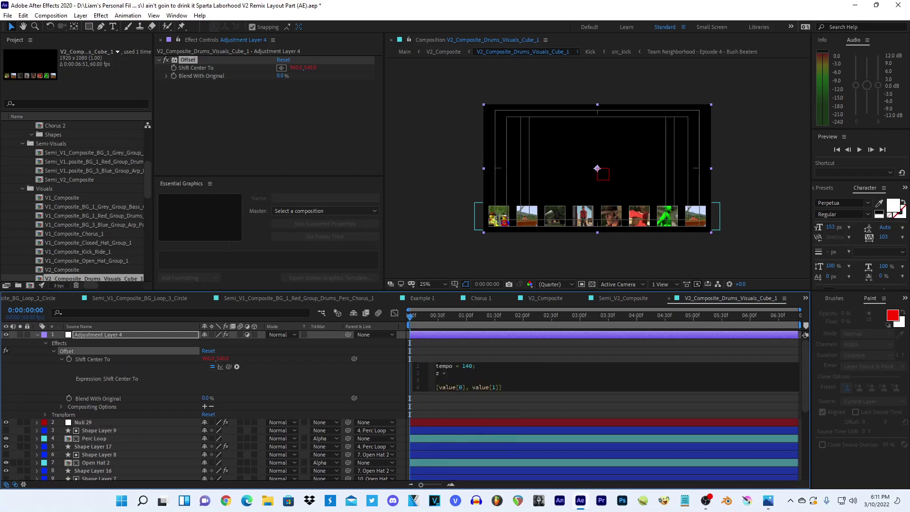
pyautogui.write('time*(t')
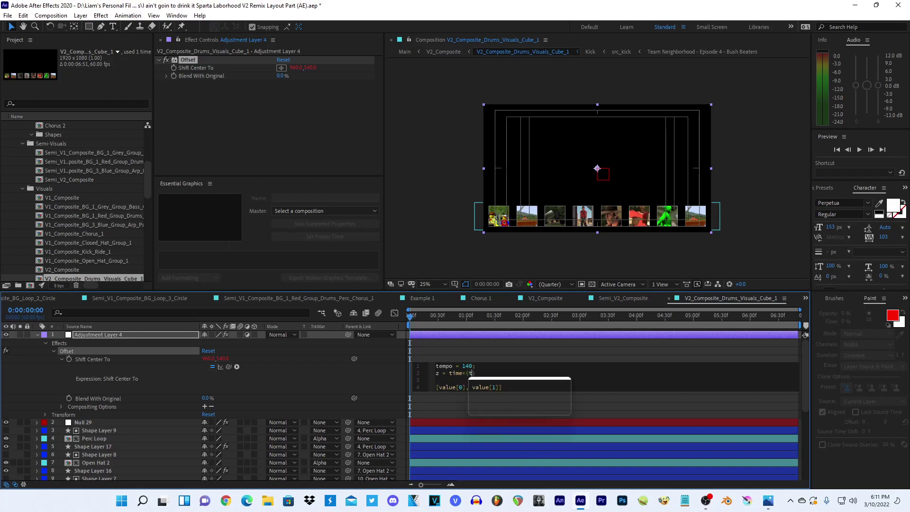
pyautogui.write('empo/60);')
pyautogui.press('Return')
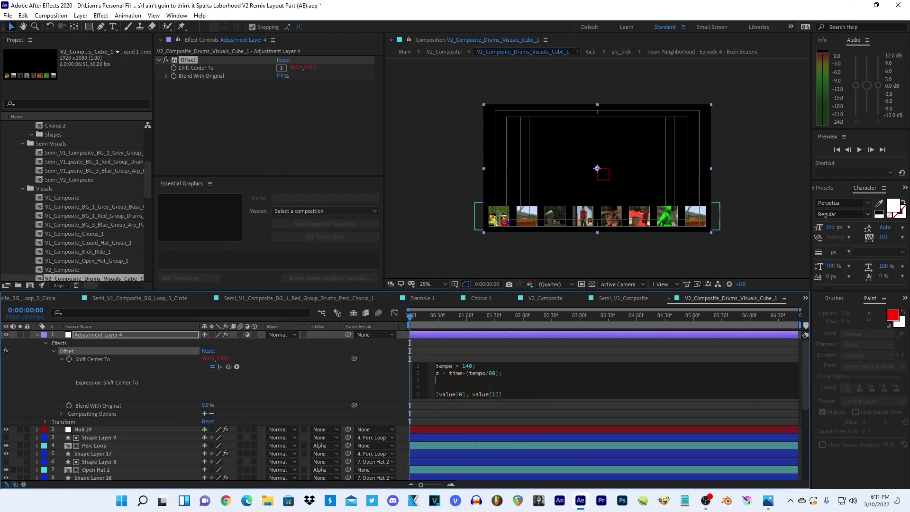
pyautogui.write('a = z')
pyautogui.write('*Math.PI/')
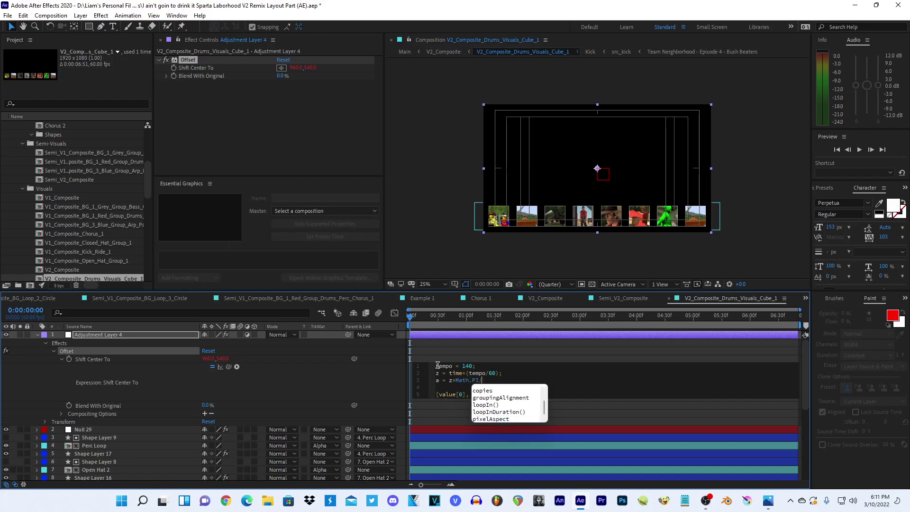
pyautogui.press('Escape')
pyautogui.write('/50;')
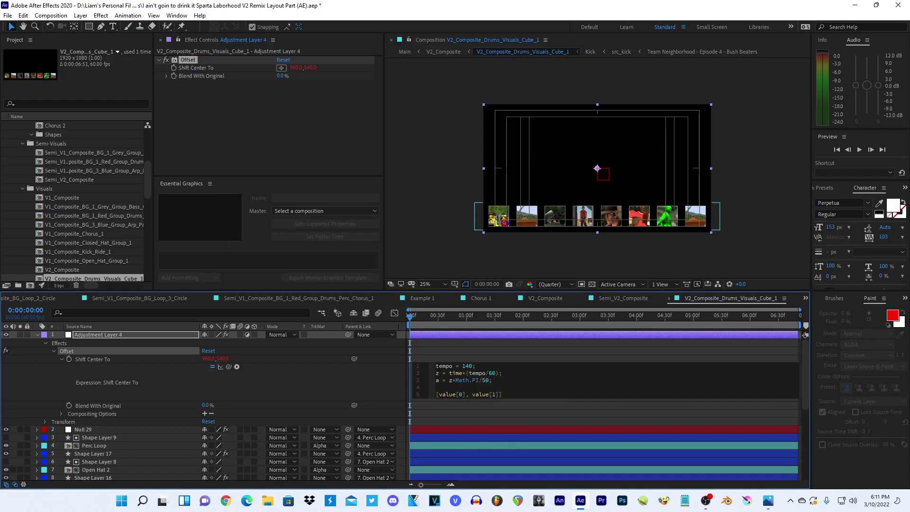
pyautogui.press('Return')
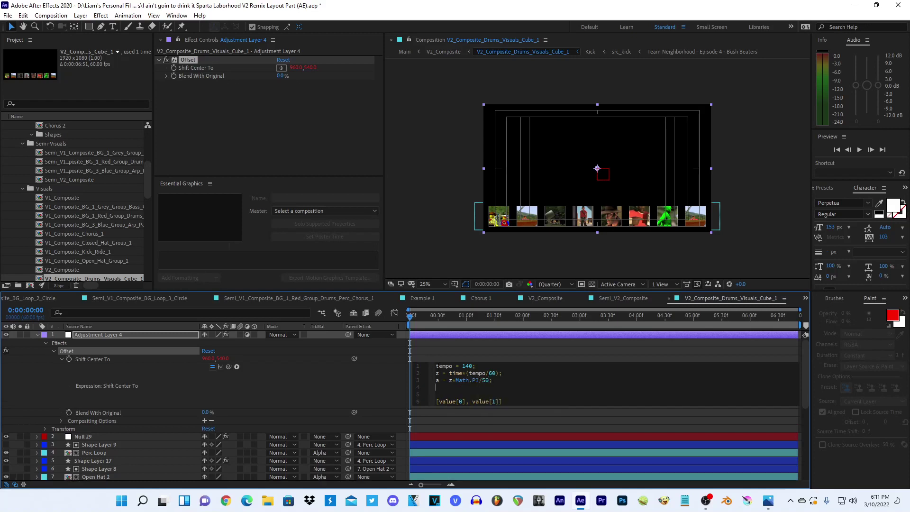
pyautogui.press('Return')
pyautogui.write('v = a*960')
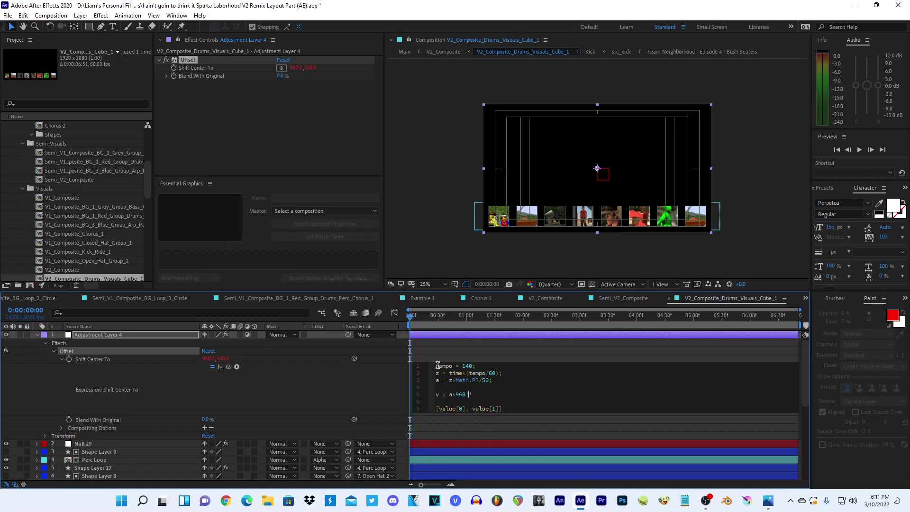
pyautogui.press('BackSpace')
pyautogui.write('v+')
pyautogui.write('960;')
pyautogui.click(282, 391)
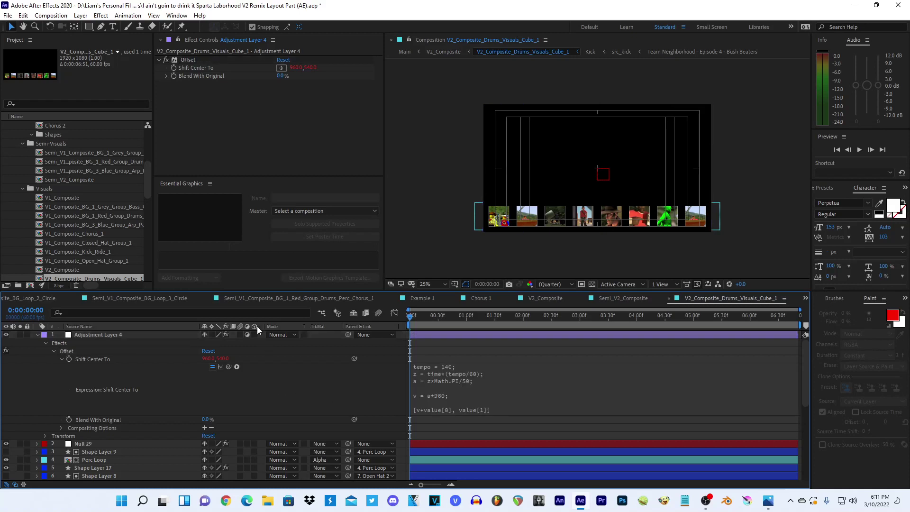
# - Preview the scrolling row and multiply the shift by 8 for a faster scroll
pyautogui.moveTo(439, 317); pyautogui.dragTo(799, 315)
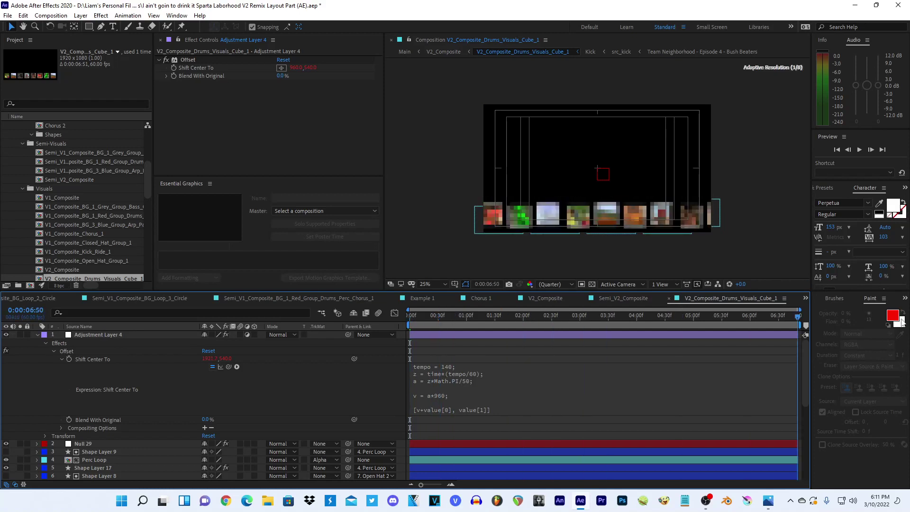
pyautogui.click(452, 383)
pyautogui.click(472, 397)
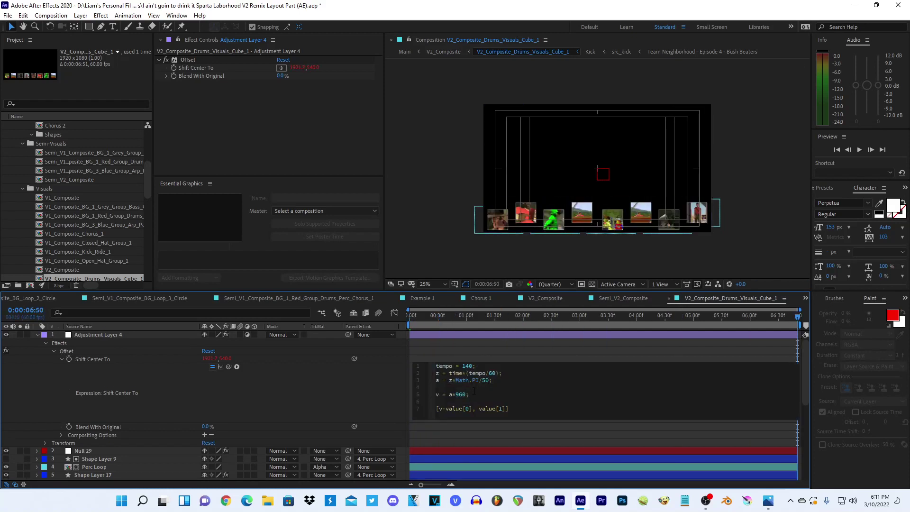
pyautogui.write('*8')
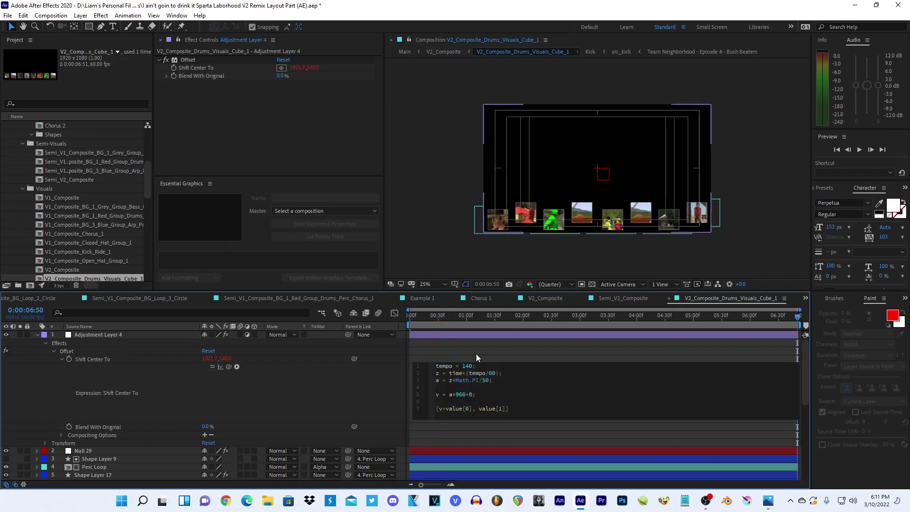
pyautogui.click(476, 353)
# - Scrub the first second again and select the 8 multiplier to revise it
pyautogui.press('Home')
pyautogui.moveTo(439, 322)
pyautogui.mouseDown()
pyautogui.moveTo(508, 326)
pyautogui.moveTo(261, 355)
pyautogui.mouseUp()
pyautogui.click(465, 373)
pyautogui.doubleClick(472, 395)
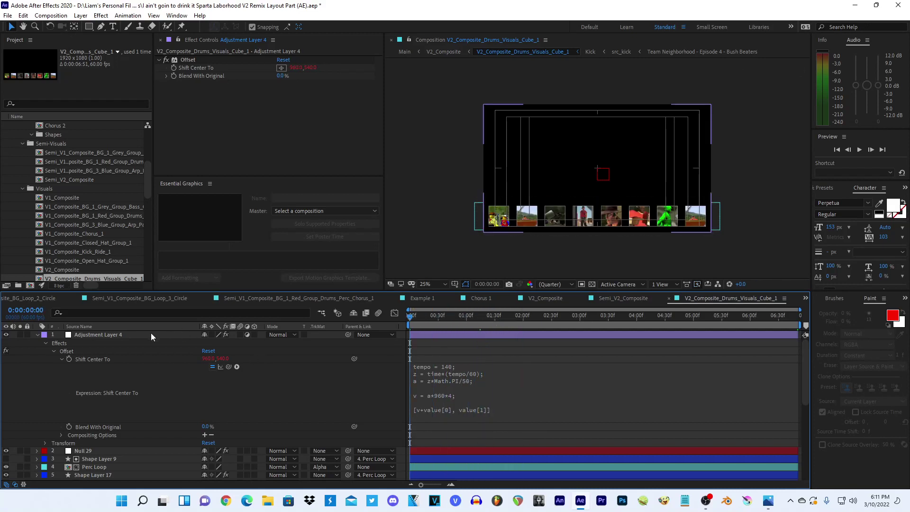
pyautogui.hotkey('ctrl', 'space')
# - Apply a Mirror effect to Adjustment Layer 4 with a -90° reflection angle
pyautogui.write('mirr')
pyautogui.press('Return')
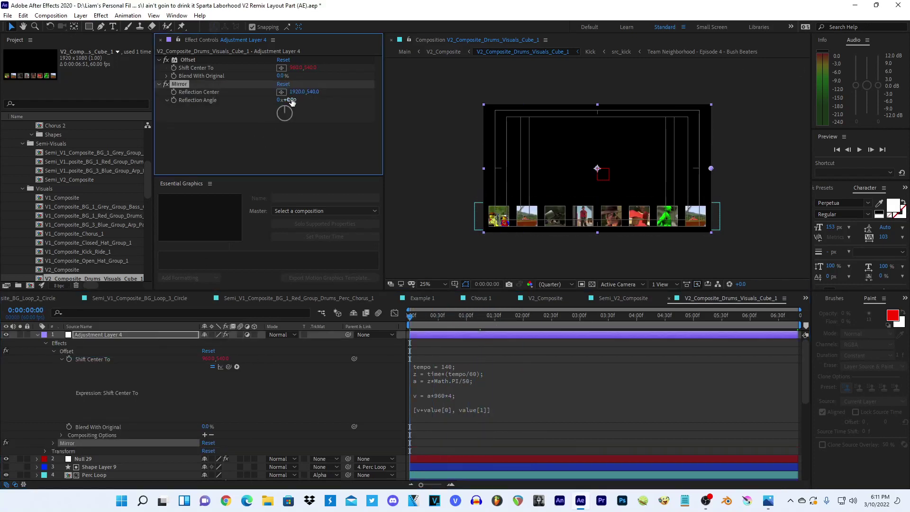
pyautogui.moveTo(285, 100)
pyautogui.mouseDown()
pyautogui.moveTo(245, 105)
pyautogui.moveTo(285, 110)
pyautogui.mouseUp()
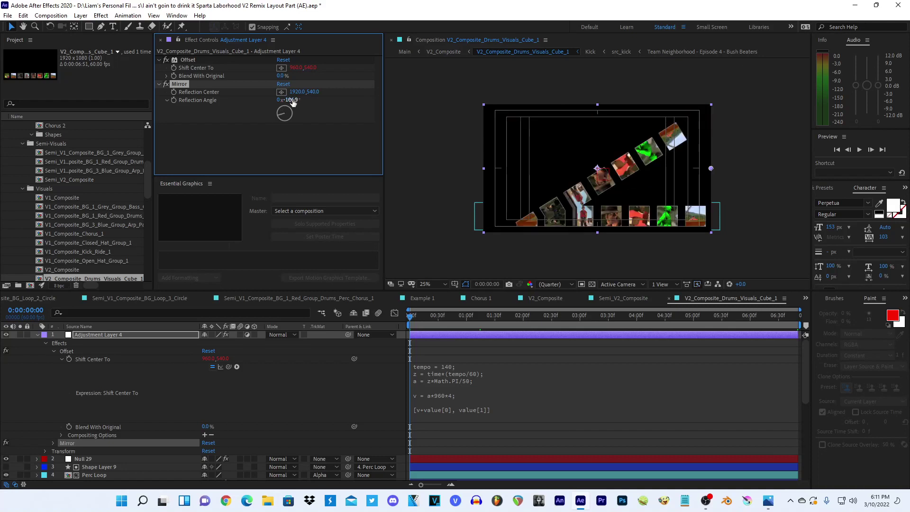
pyautogui.click(291, 100)
pyautogui.write('-90')
pyautogui.press('Return')
# - Preview the mirrored scrolling rows, glancing at Semi_V2_Composite in between
pyautogui.click(295, 327)
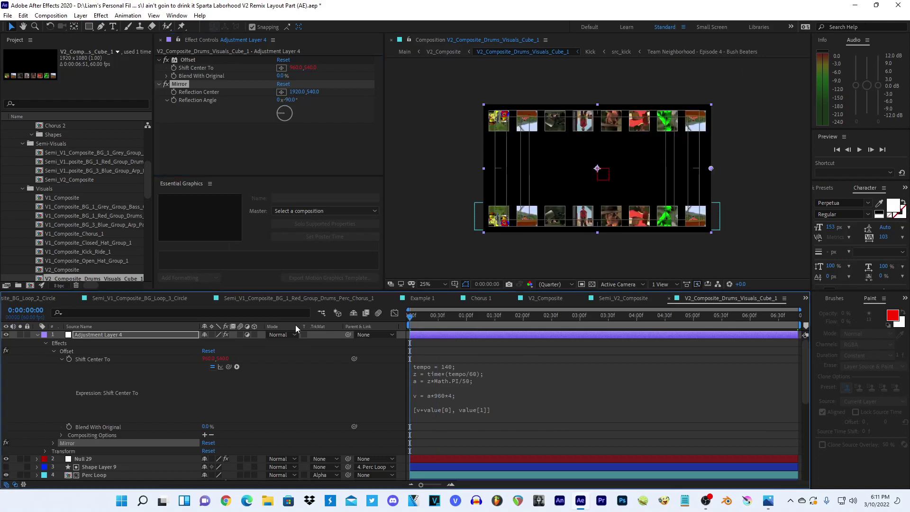
pyautogui.click(421, 243)
pyautogui.press('space')
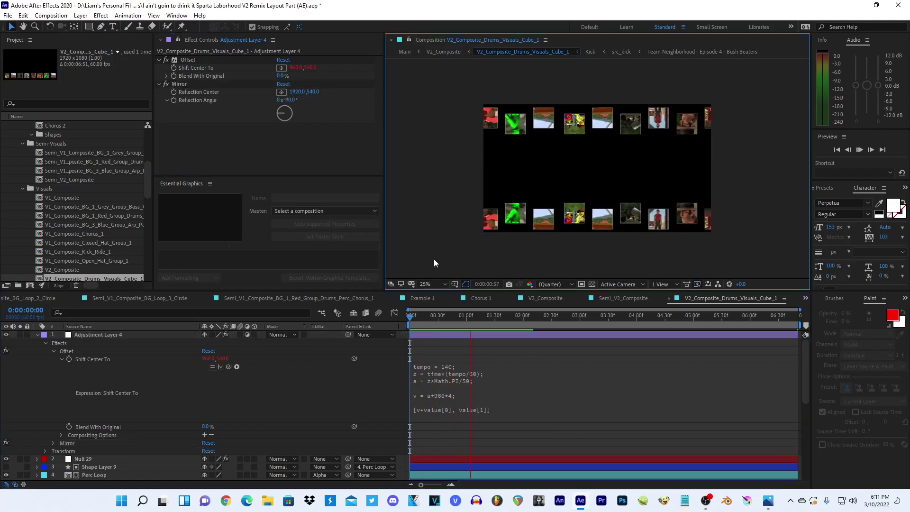
pyautogui.click(498, 207)
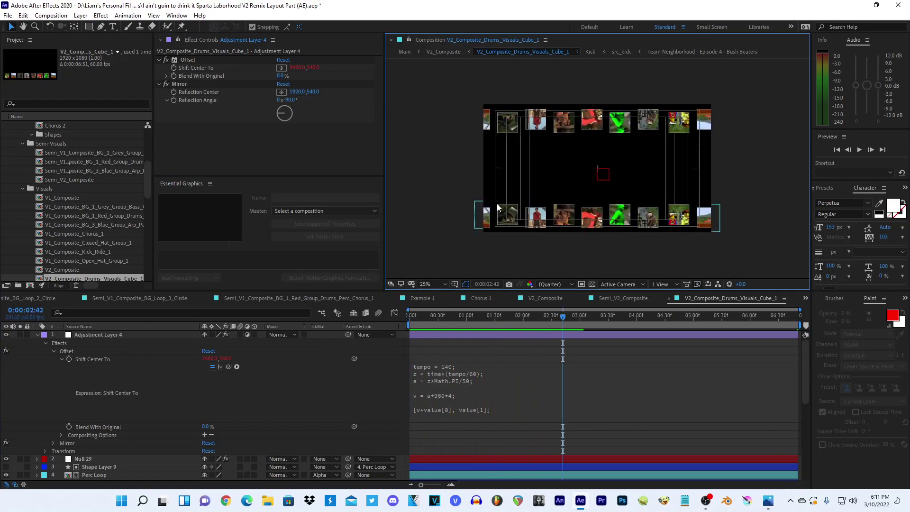
pyautogui.click(630, 298)
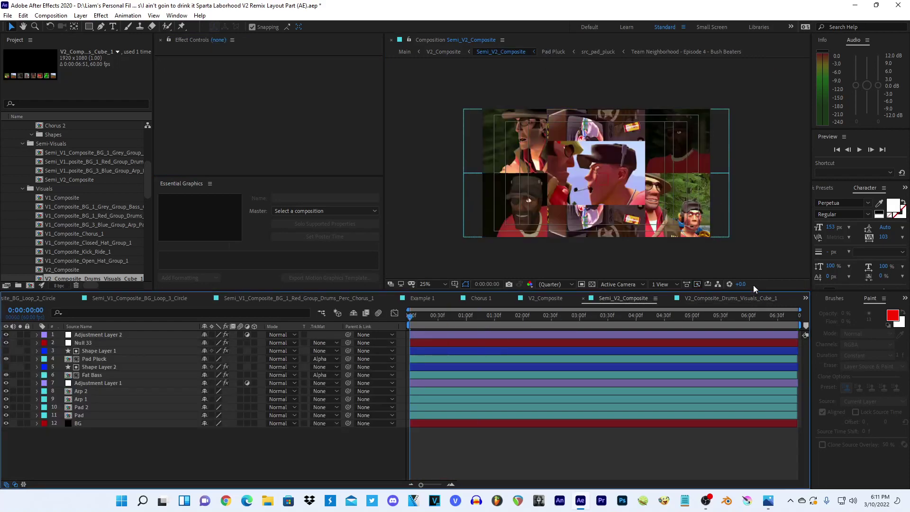
pyautogui.click(740, 298)
pyautogui.click(699, 255)
pyautogui.press('space')
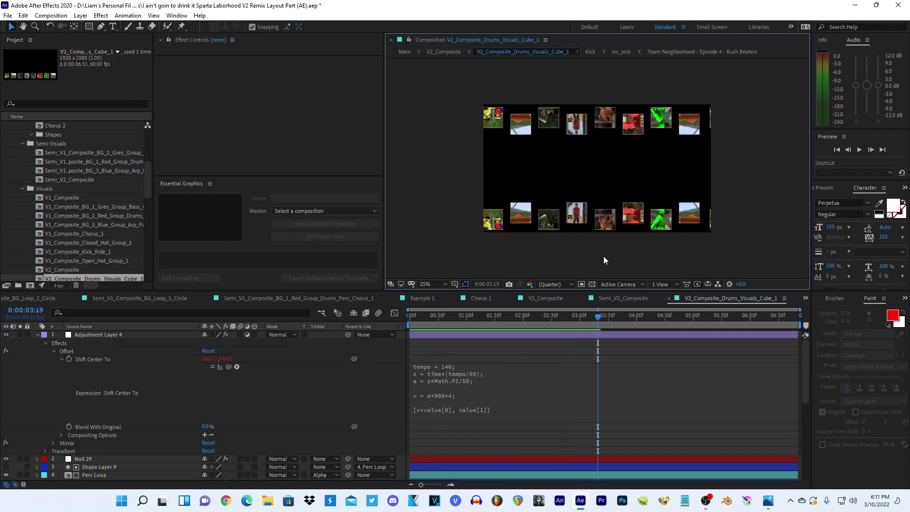
# - Reselect Adjustment Layer 4 and its Mirror effect, then reveal its Scale
pyautogui.click(135, 340)
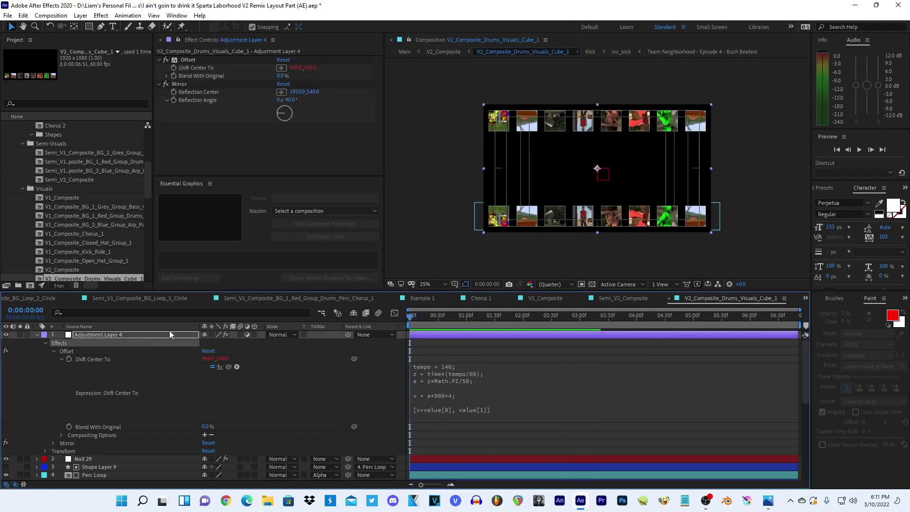
pyautogui.click(190, 87)
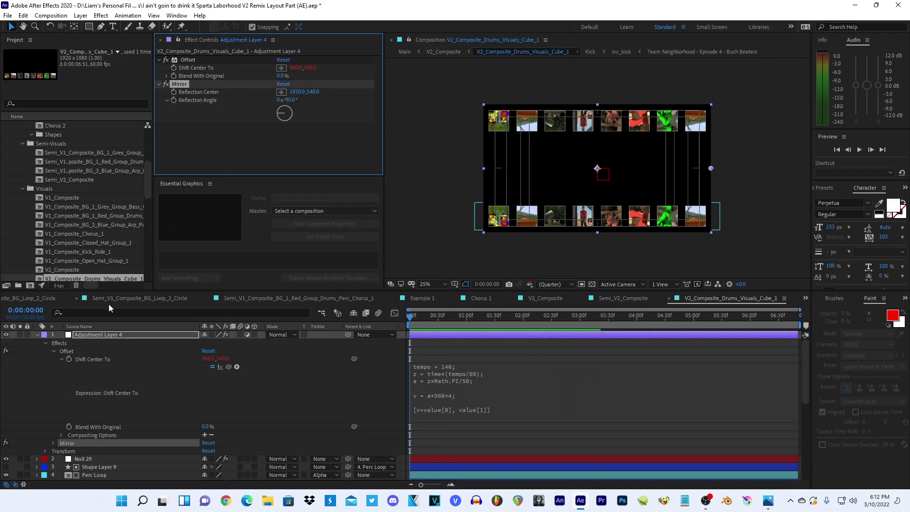
pyautogui.click(95, 335)
pyautogui.hotkey('ctrl', 'space')
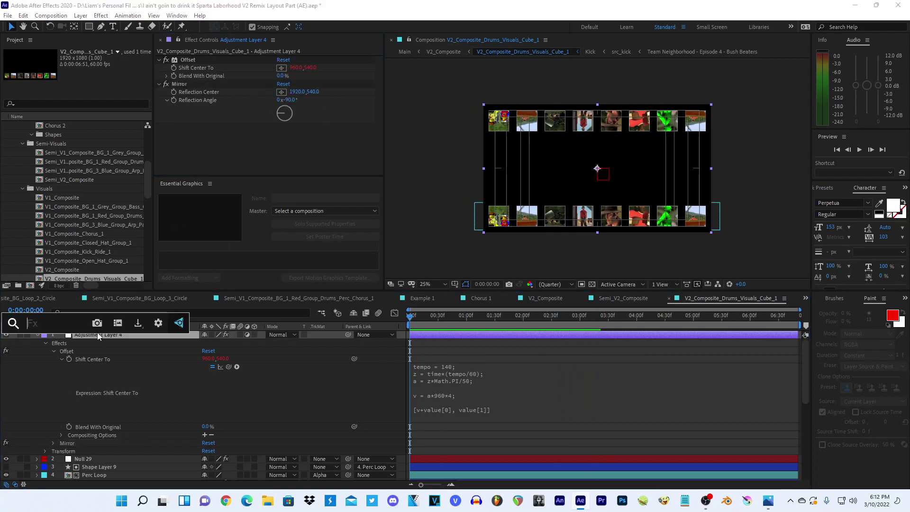
pyautogui.write('t')
pyautogui.press('BackSpace')
pyautogui.press('Escape')
pyautogui.press('s')
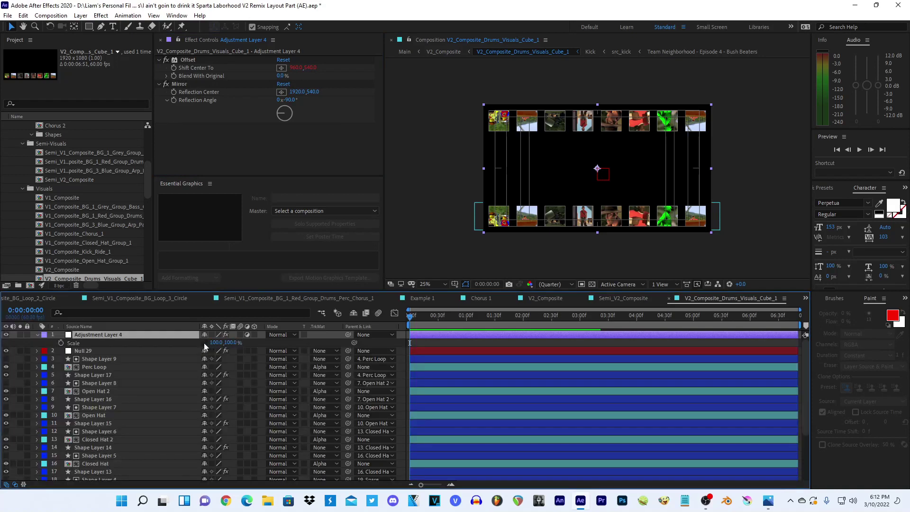
# - Squash the layer's vertical scale, reset it to 100%, and preview again
pyautogui.moveTo(230, 342)
pyautogui.mouseDown()
pyautogui.moveTo(221, 343)
pyautogui.moveTo(229, 348)
pyautogui.mouseUp()
pyautogui.click(448, 317)
pyautogui.press('space')
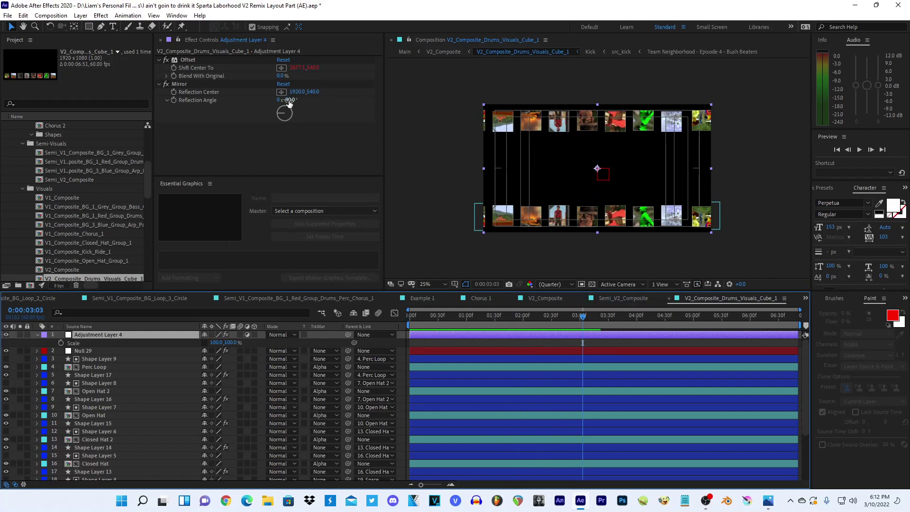
pyautogui.click(192, 86)
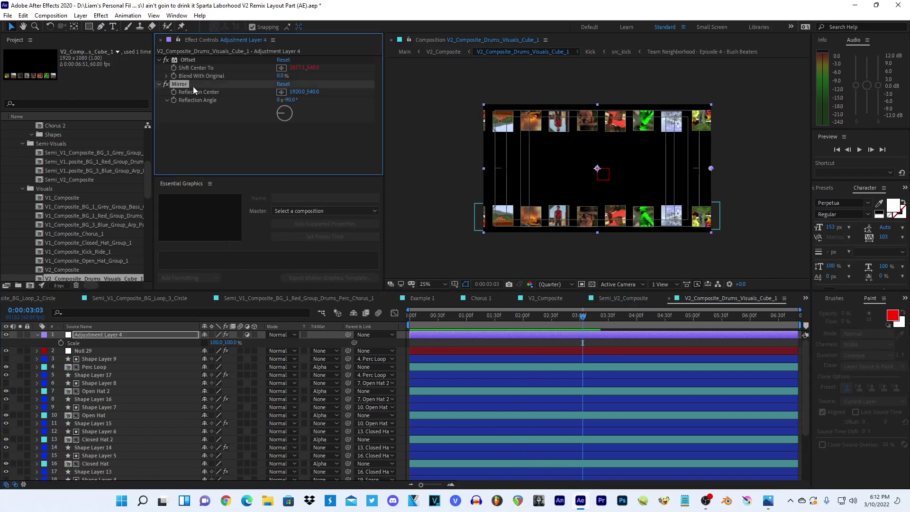
pyautogui.click(81, 334)
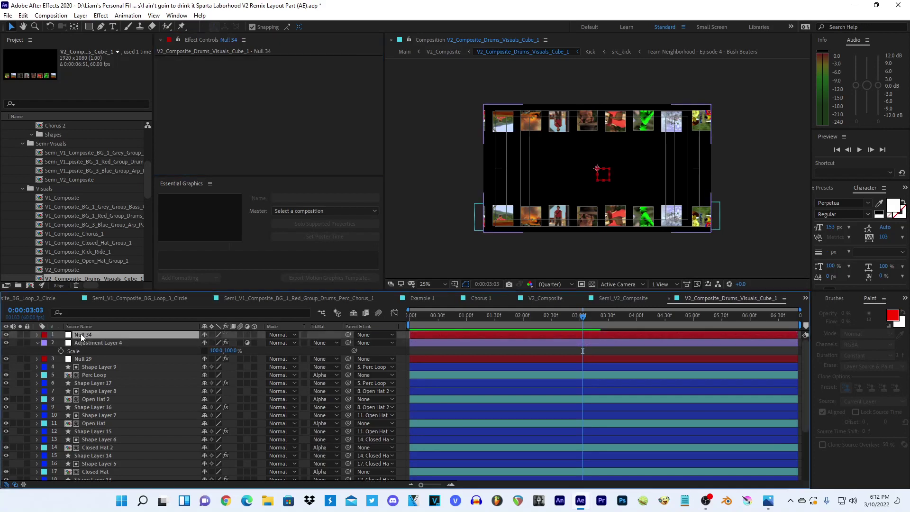
# - Create a new adjustment layer positioned at 960,270 over the top half
pyautogui.hotkey('ctrl', 'alt', 'y')
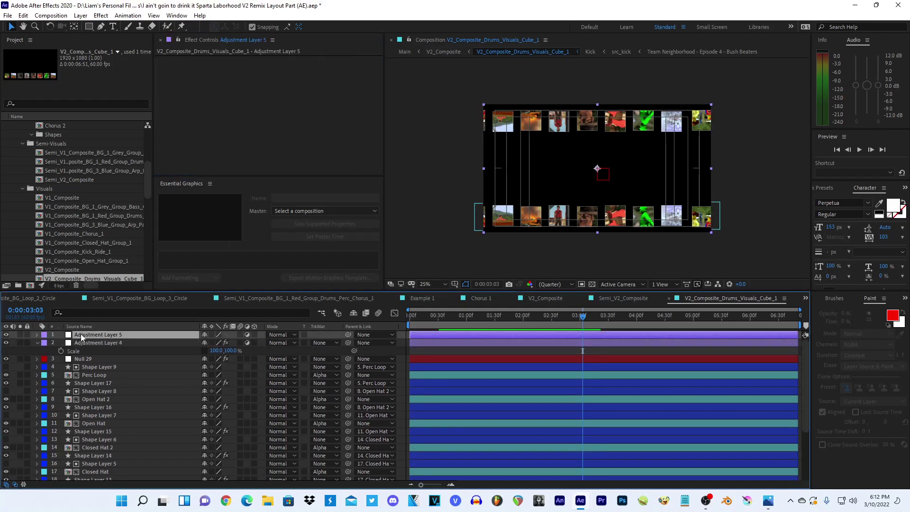
pyautogui.press('s')
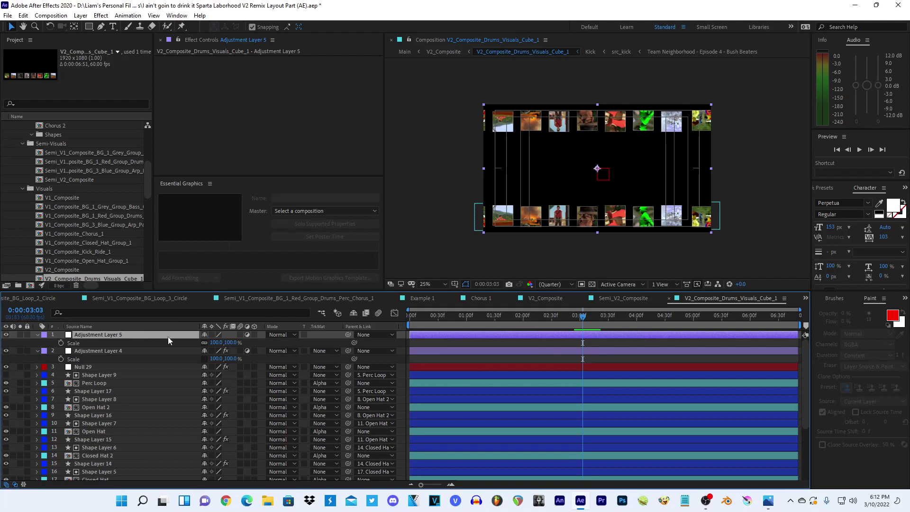
pyautogui.moveTo(230, 343); pyautogui.dragTo(214, 343)
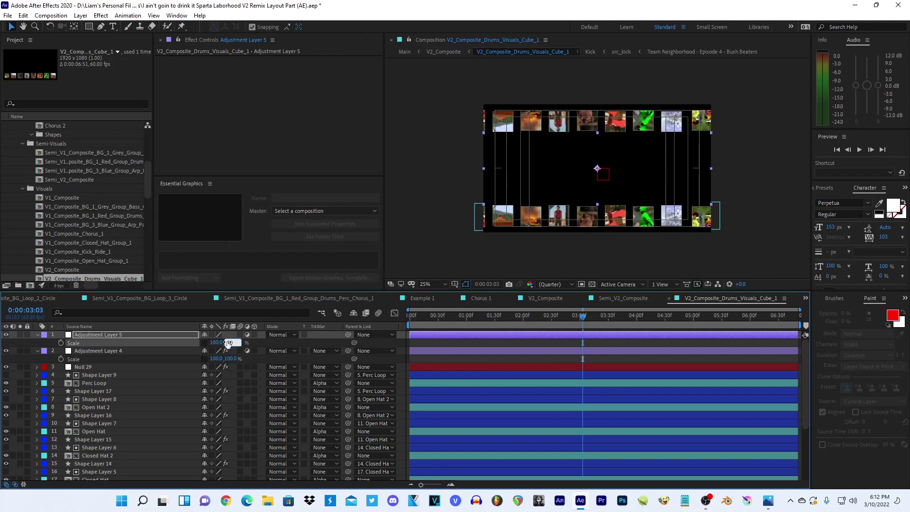
pyautogui.press('p')
pyautogui.moveTo(225, 342); pyautogui.dragTo(258, 340)
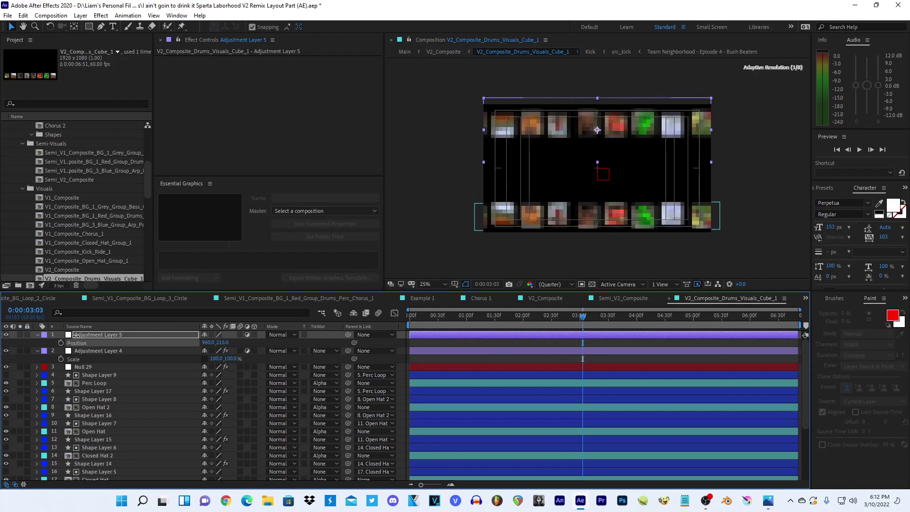
pyautogui.click(224, 342)
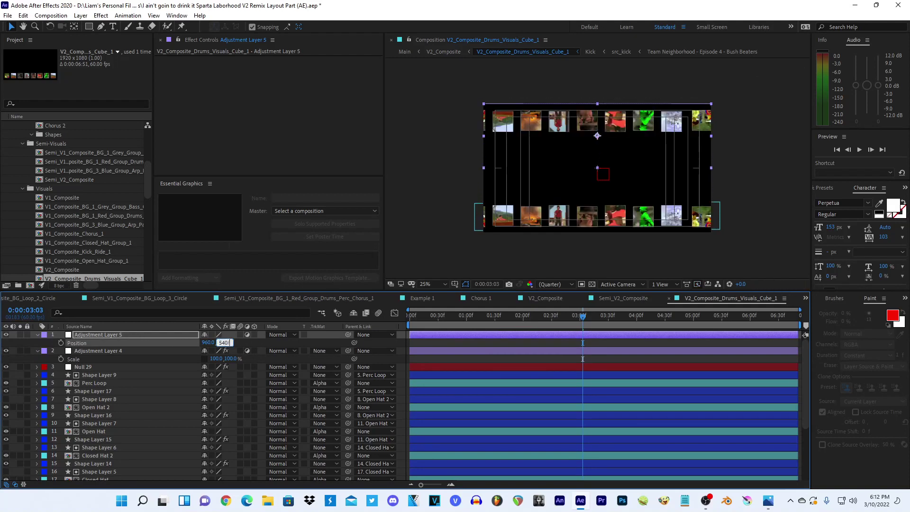
pyautogui.press('Return')
# - Apply a Transform effect with Scale Width -100 to flip the top row
pyautogui.hotkey('ctrl', 'space')
pyautogui.write('transf')
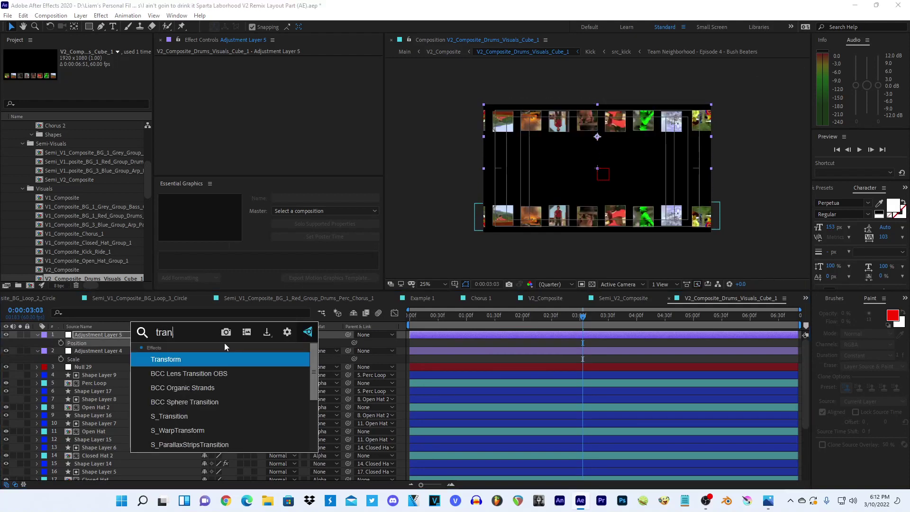
pyautogui.press('Return')
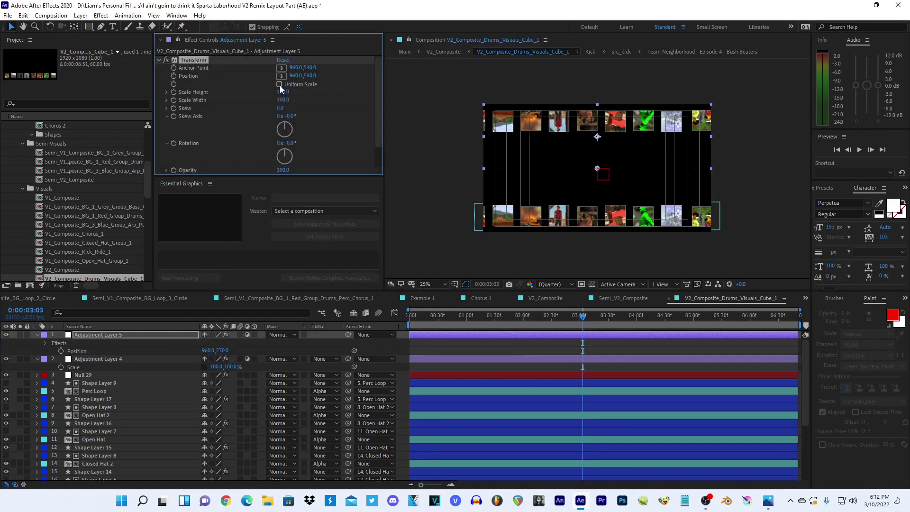
pyautogui.click(283, 100)
pyautogui.write('-100')
pyautogui.press('Return')
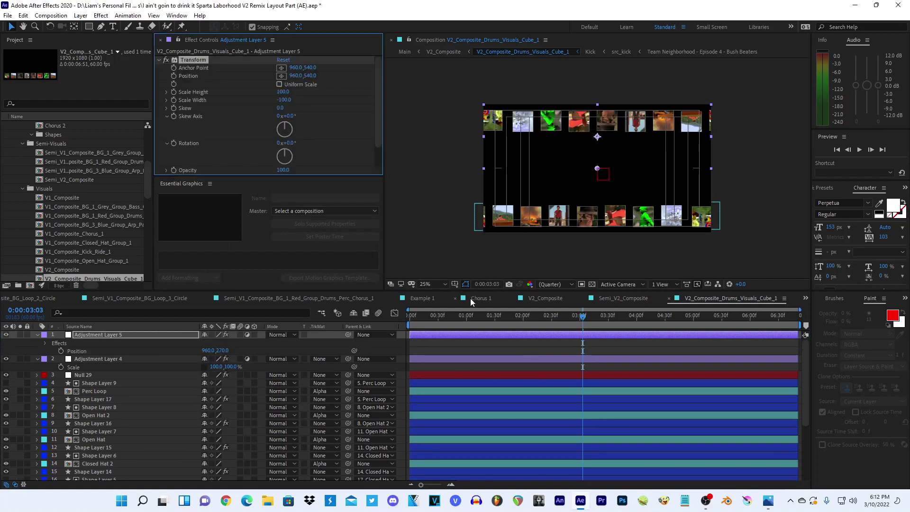
pyautogui.click(300, 298)
pyautogui.press('space')
# - Preview the flipped row, then preview the full V2_Composite over the kaleidoscope
pyautogui.click(424, 225)
pyautogui.press('space')
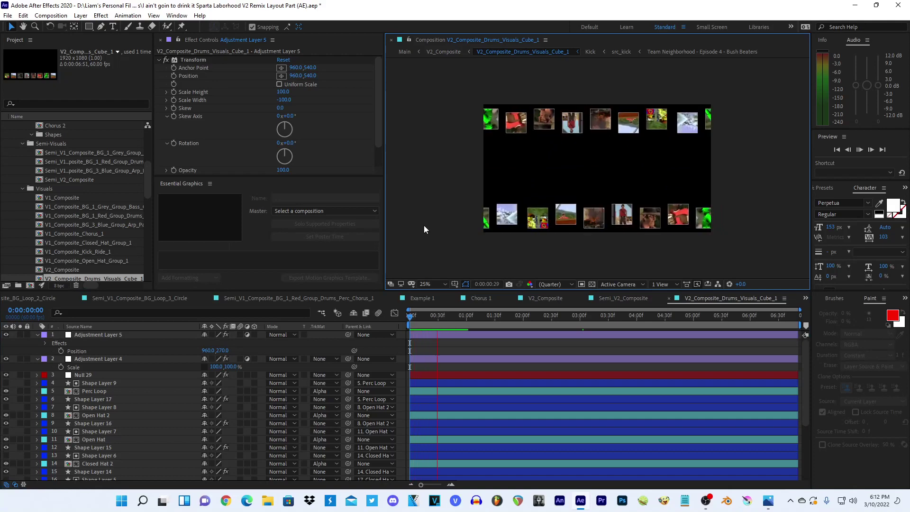
pyautogui.click(445, 51)
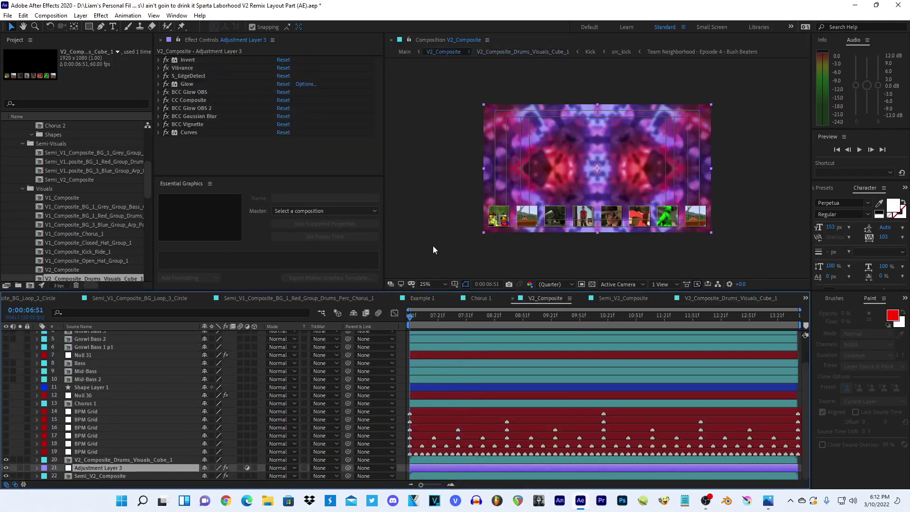
pyautogui.press('space')
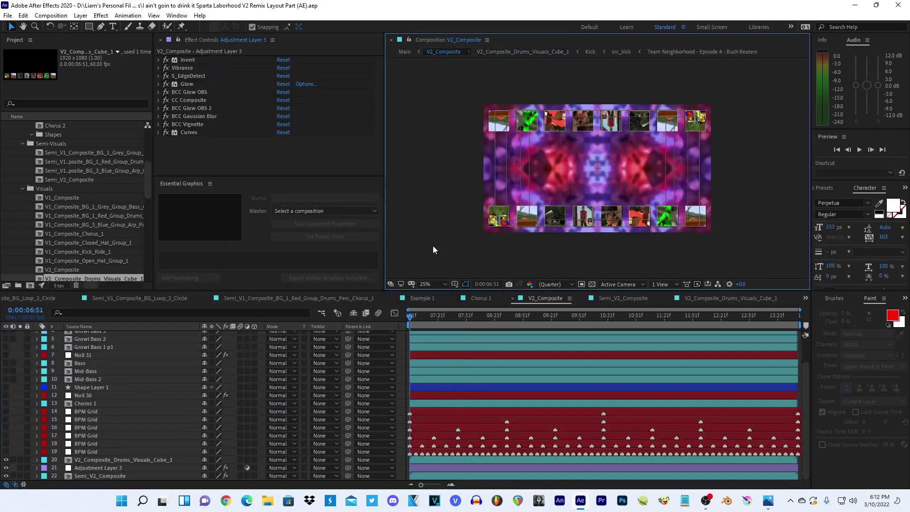
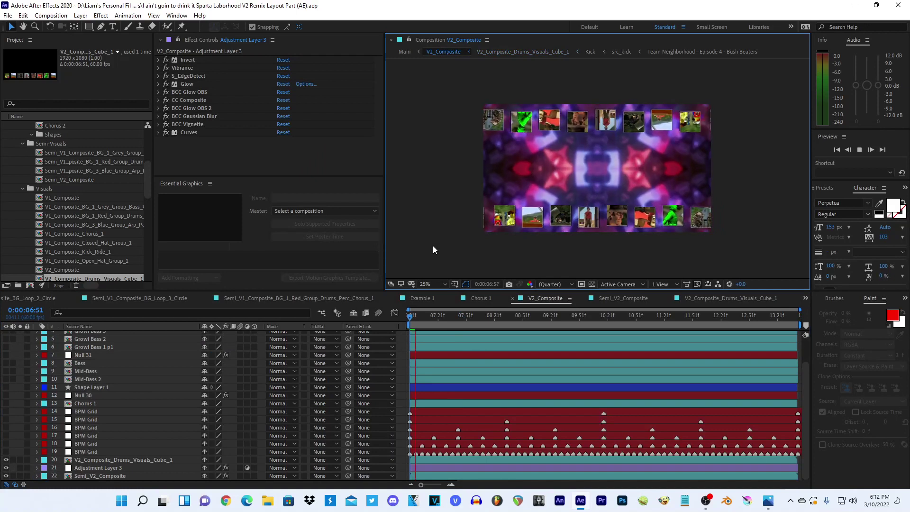
# - Stop the preview at 0:00:06:51, review the storyboard in Photos, and turn Chorus 1's visibility on
pyautogui.press('space')
pyautogui.moveTo(418, 317); pyautogui.dragTo(394, 320)
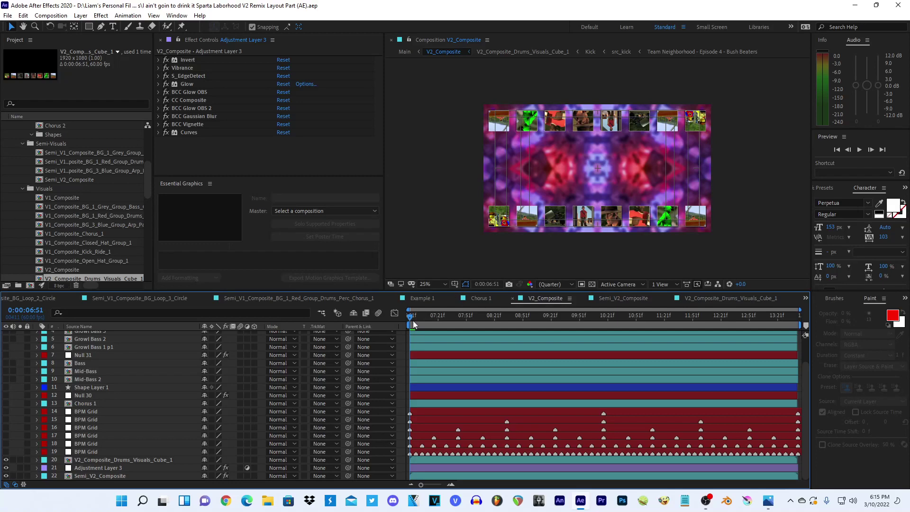
pyautogui.click(768, 501)
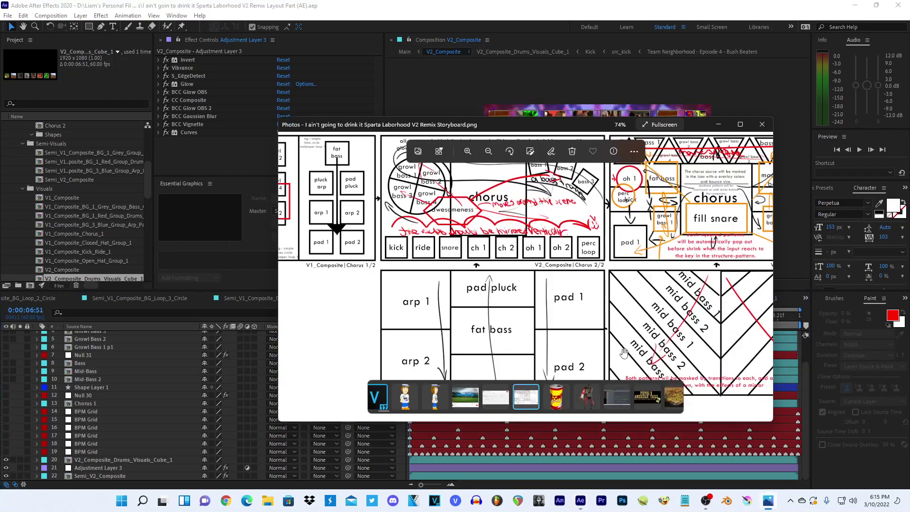
pyautogui.moveTo(604, 302); pyautogui.dragTo(610, 302)
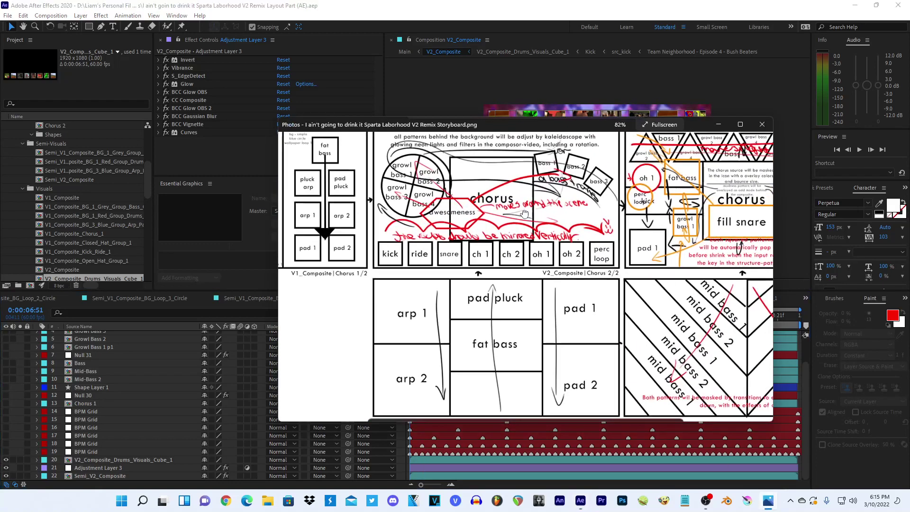
pyautogui.moveTo(521, 202); pyautogui.dragTo(534, 208)
pyautogui.click(133, 408)
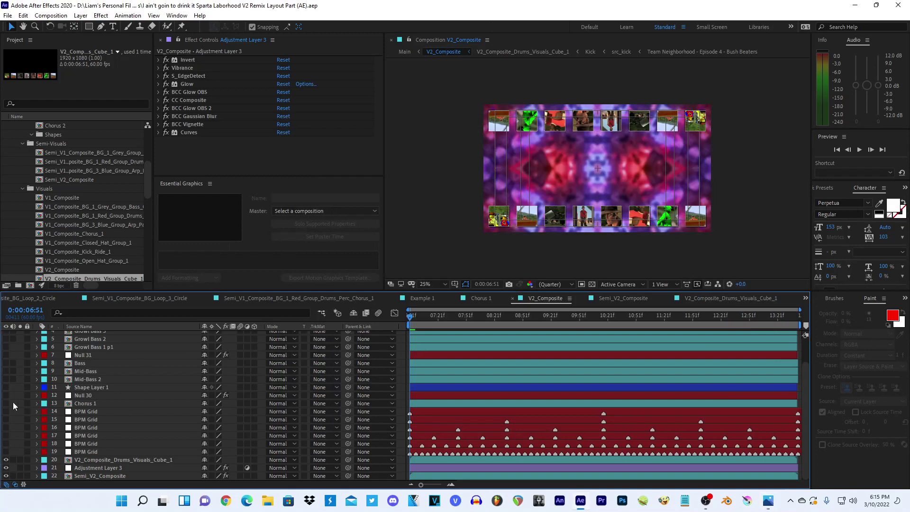
pyautogui.click(6, 403)
# - Parent the Chorus 1 layer to Null 30
pyautogui.click(115, 403)
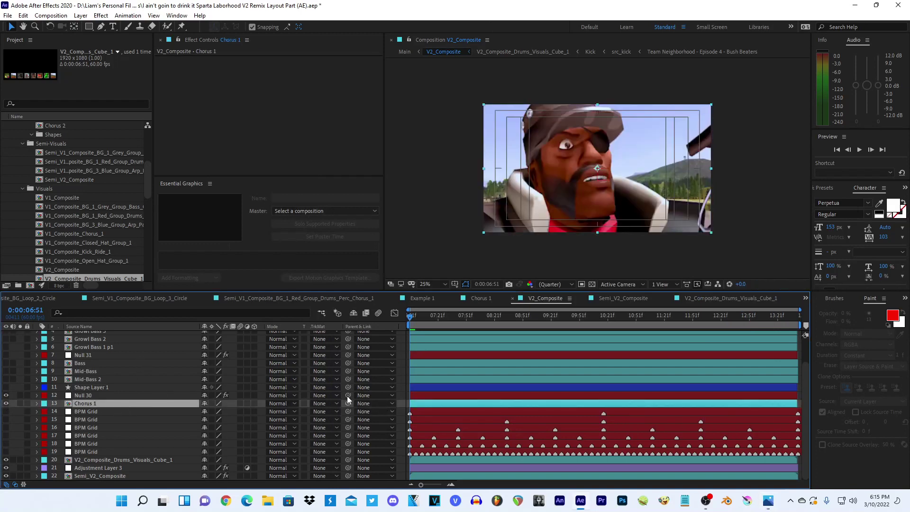
pyautogui.moveTo(347, 396); pyautogui.dragTo(188, 403)
pyautogui.moveTo(349, 403); pyautogui.dragTo(155, 395)
# - Reveal Chorus 1's changed properties, then set Null 30's Size 1 slider to 150
pyautogui.click(88, 29)
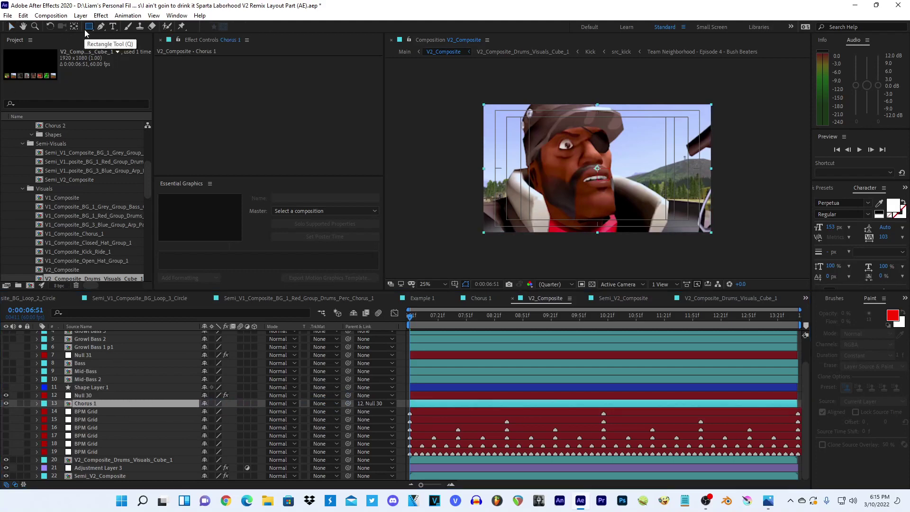
pyautogui.click(74, 388)
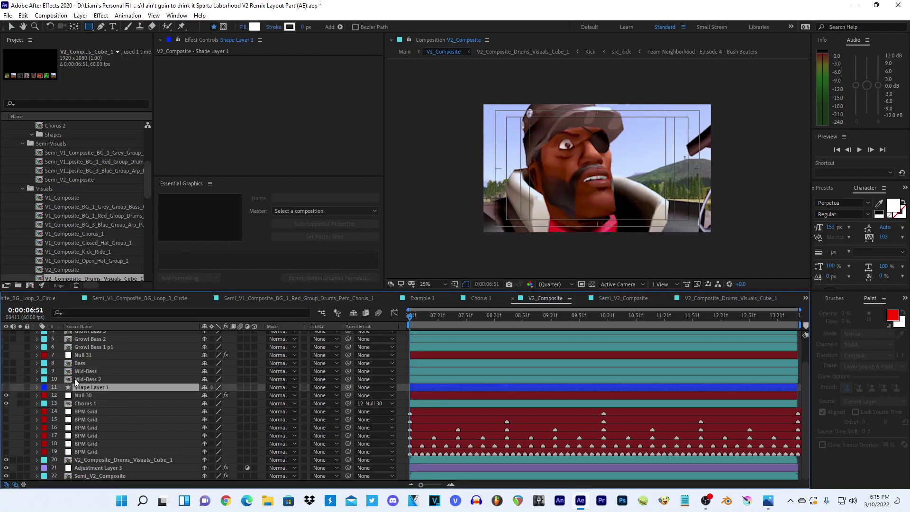
pyautogui.click(78, 394)
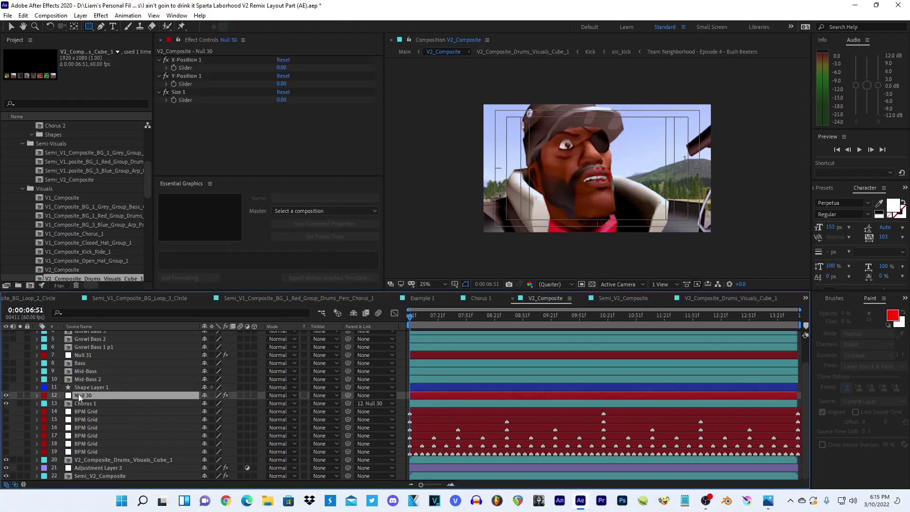
pyautogui.click(204, 401)
pyautogui.click(163, 396)
pyautogui.click(89, 404)
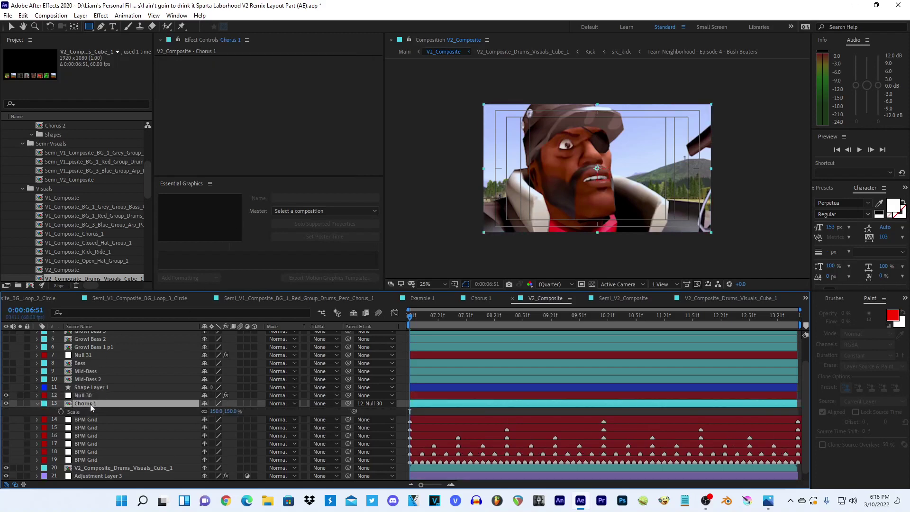
pyautogui.press('u')
pyautogui.press('u')
pyautogui.click(96, 396)
pyautogui.click(284, 100)
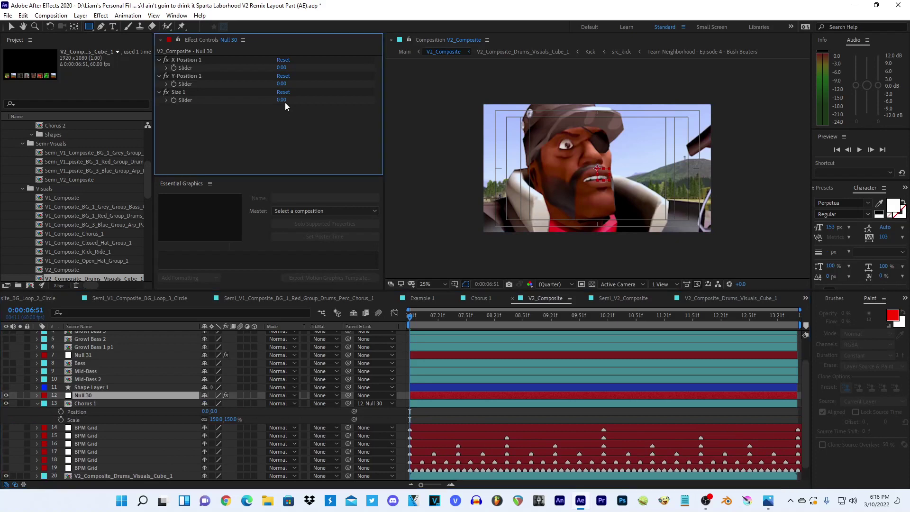
pyautogui.write('150')
pyautogui.press('Return')
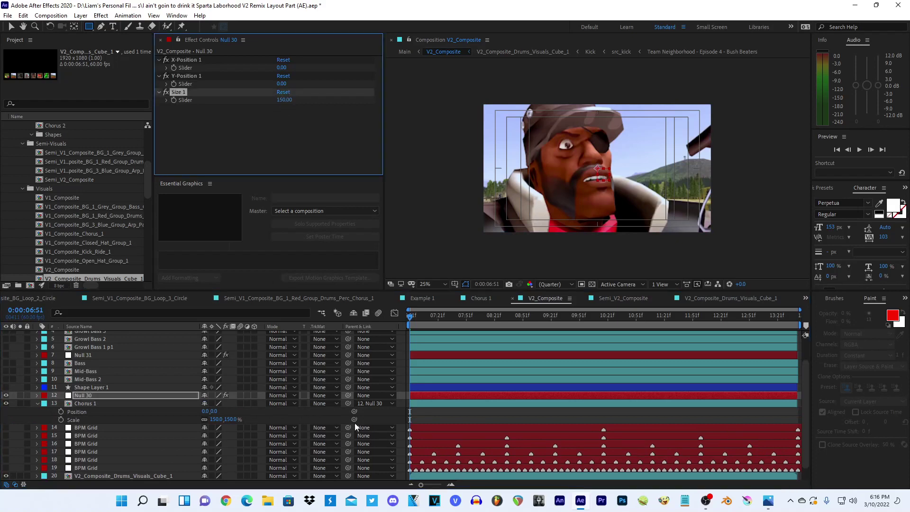
# - Link Chorus 1's Scale to Null 30's Size 1 and start a Position expression
pyautogui.moveTo(354, 419); pyautogui.dragTo(180, 92)
pyautogui.click(107, 395)
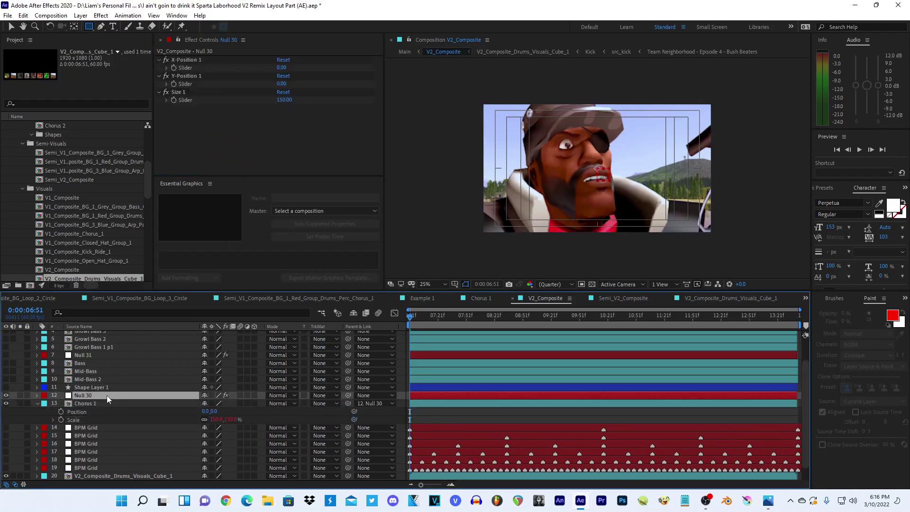
pyautogui.keyDown('alt'); pyautogui.click(61, 411); pyautogui.keyUp('alt')
pyautogui.write('x = ;')
pyautogui.write('y =')
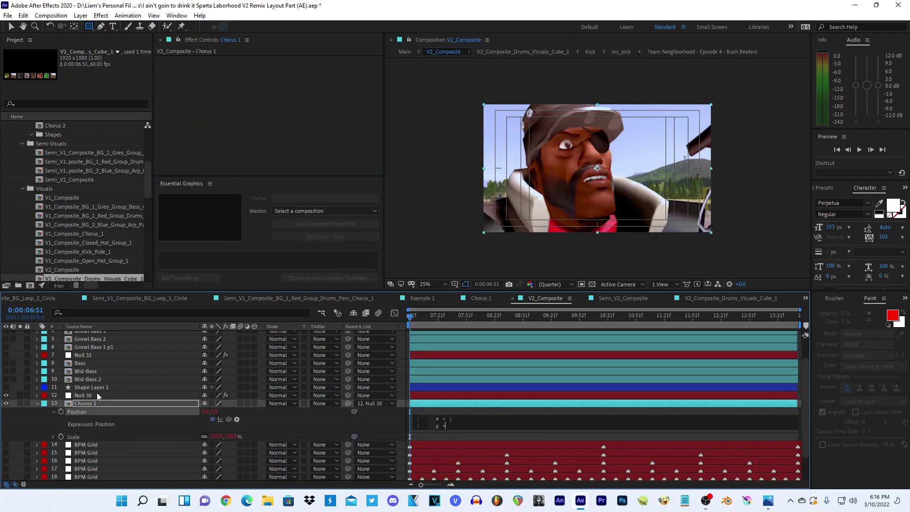
# - Write the [value[0], value[1]] array and set x to Null 30's X-Position 1 slider
pyautogui.press('Return')
pyautogui.press('Return')
pyautogui.write('[value')
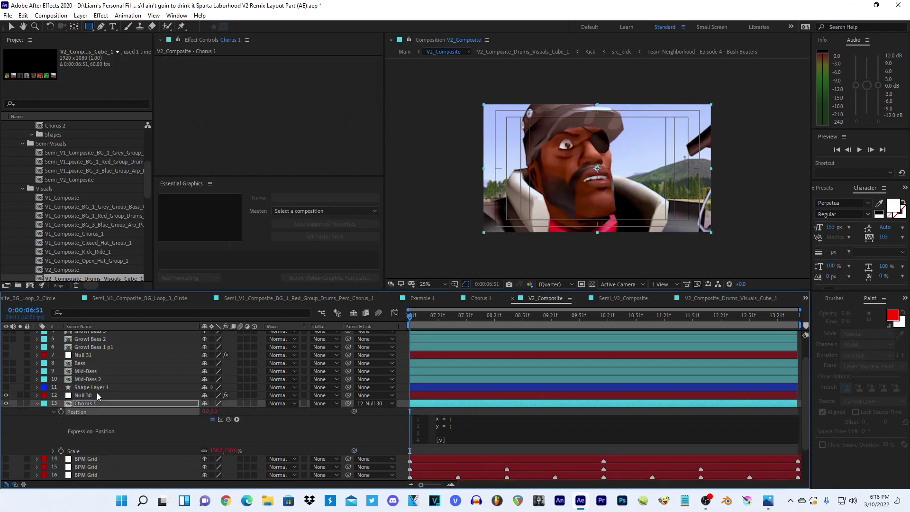
pyautogui.write('[0')
pyautogui.write('], value[1')
pyautogui.click(106, 396)
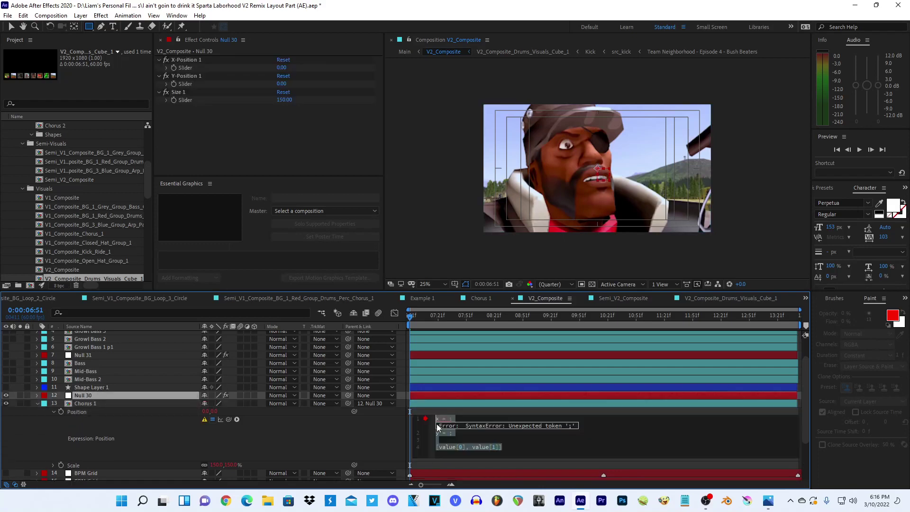
pyautogui.moveTo(354, 411); pyautogui.dragTo(183, 69)
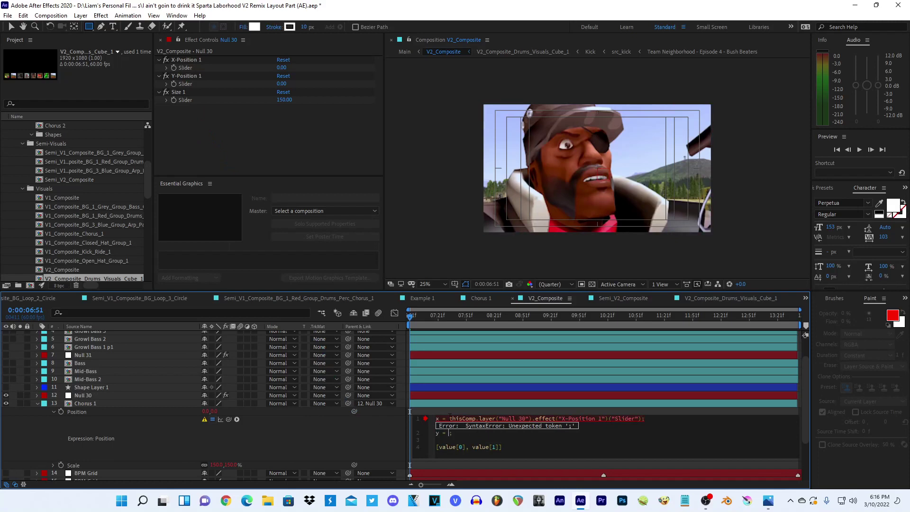
# - Point y at Y-Position 1, return [x+value[0], y+value[1]], and commit the expression
pyautogui.moveTo(449, 419); pyautogui.dragTo(648, 423)
pyautogui.hotkey('ctrl', 'c')
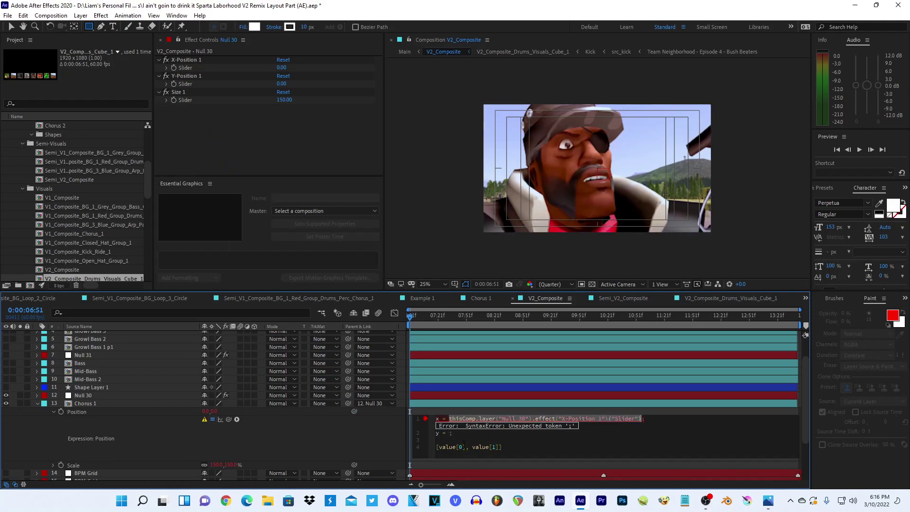
pyautogui.click(451, 439)
pyautogui.hotkey('ctrl', 'v')
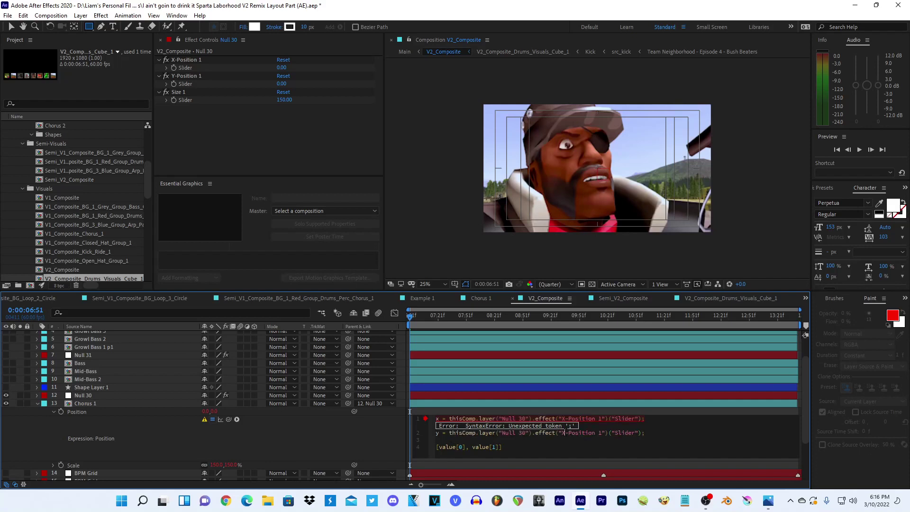
pyautogui.press('BackSpace')
pyautogui.write('Y')
pyautogui.click(439, 447)
pyautogui.write('x+')
pyautogui.write('y+')
pyautogui.click(328, 442)
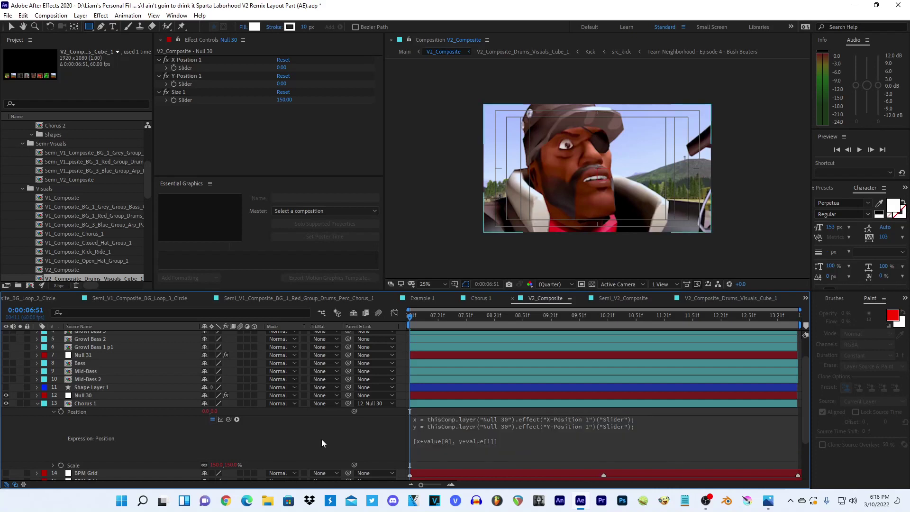
pyautogui.click(145, 393)
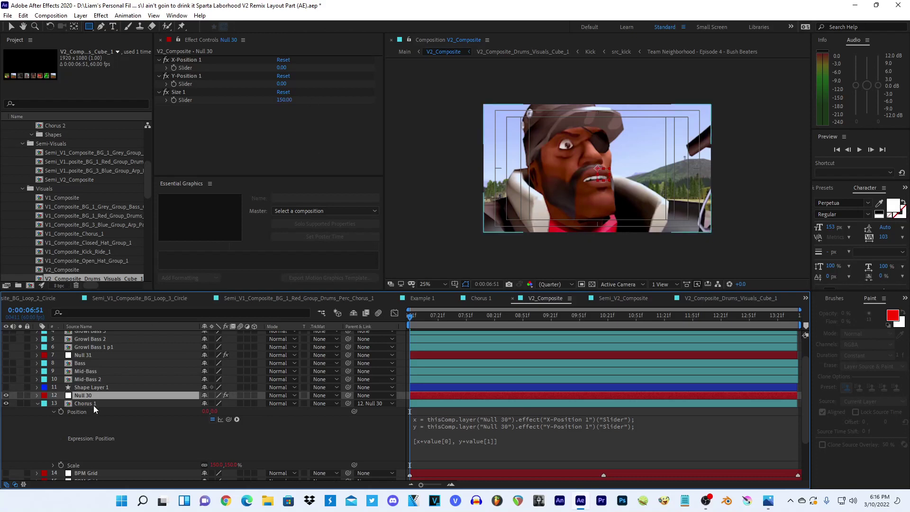
pyautogui.hotkey('ctrl', 'shift', 'a')
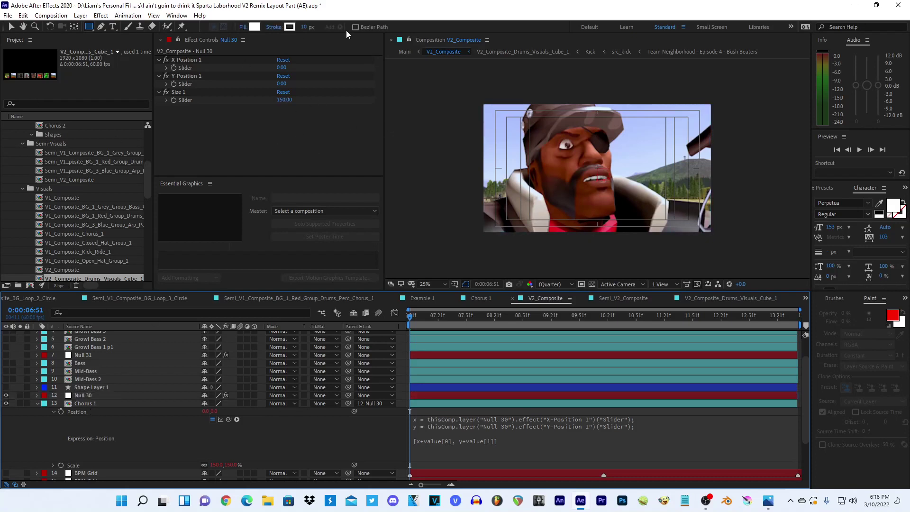
# - Create a full-comp rectangle, Shape Layer 2, positioned just above Chorus 1
pyautogui.doubleClick(89, 27)
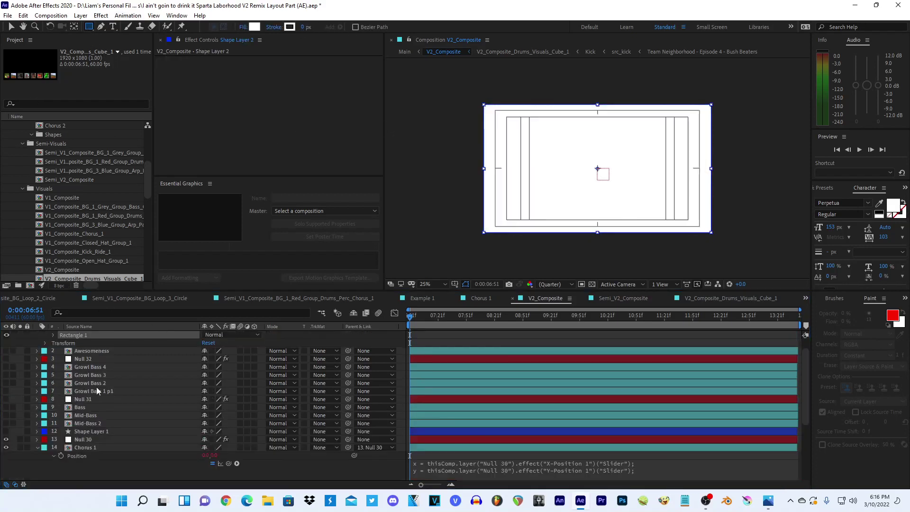
pyautogui.moveTo(94, 335); pyautogui.dragTo(80, 432)
pyautogui.press('s')
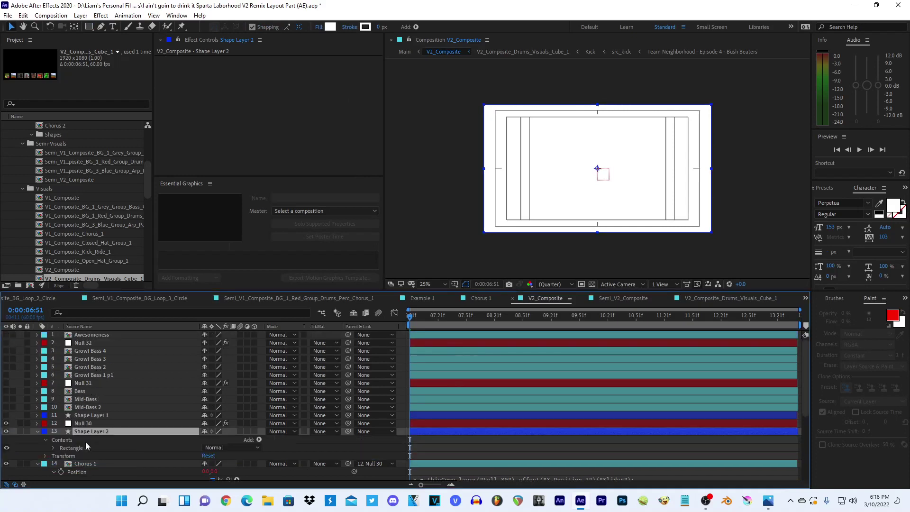
pyautogui.press('s')
# - Narrow Shape Layer 2's Rectangle Path size to 1389×1050
pyautogui.click(37, 432)
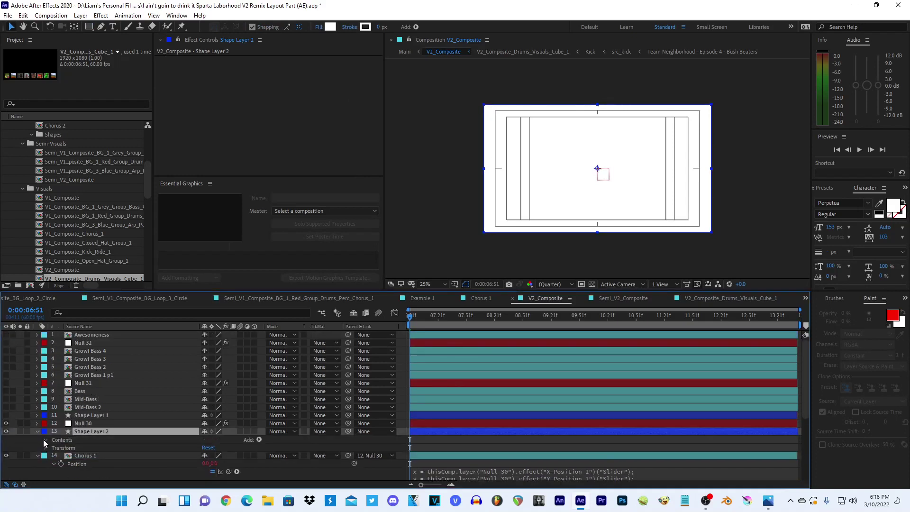
pyautogui.click(45, 440)
pyautogui.click(54, 444)
pyautogui.click(62, 452)
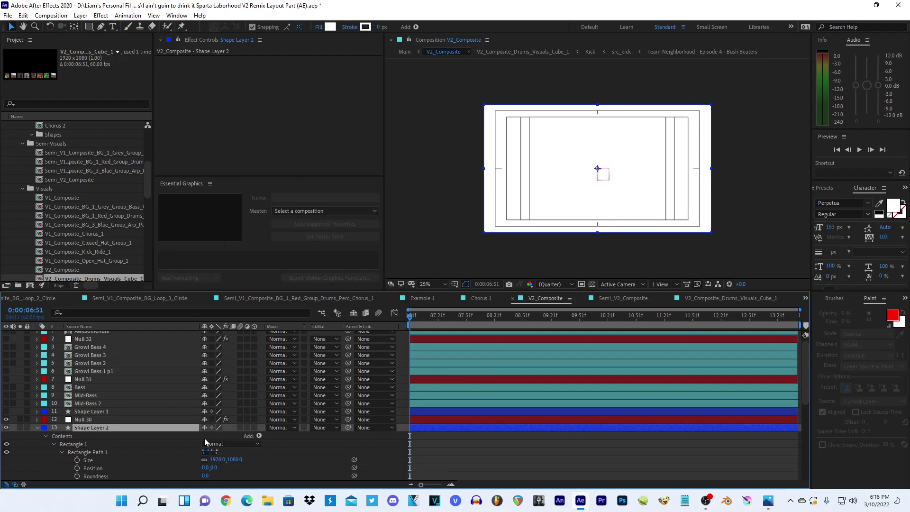
pyautogui.click(215, 460)
pyautogui.write('1580')
pyautogui.press('Return')
pyautogui.moveTo(219, 459)
pyautogui.mouseDown()
pyautogui.moveTo(211, 454)
pyautogui.moveTo(227, 464)
pyautogui.moveTo(181, 464)
pyautogui.mouseUp()
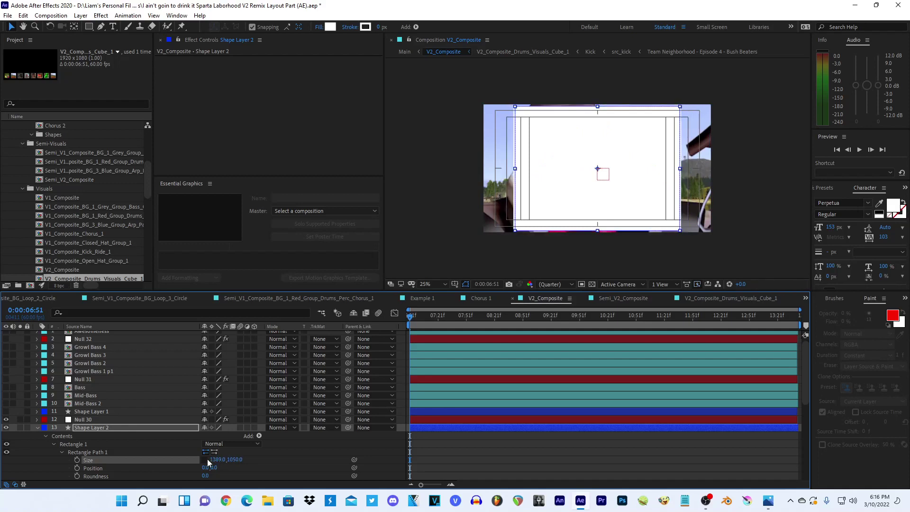
pyautogui.click(38, 428)
# - Set Chorus 1's track matte to Alpha Matte, parent Shape Layer 2 to Chorus 1, add a shape layer
pyautogui.click(336, 436)
pyautogui.click(340, 395)
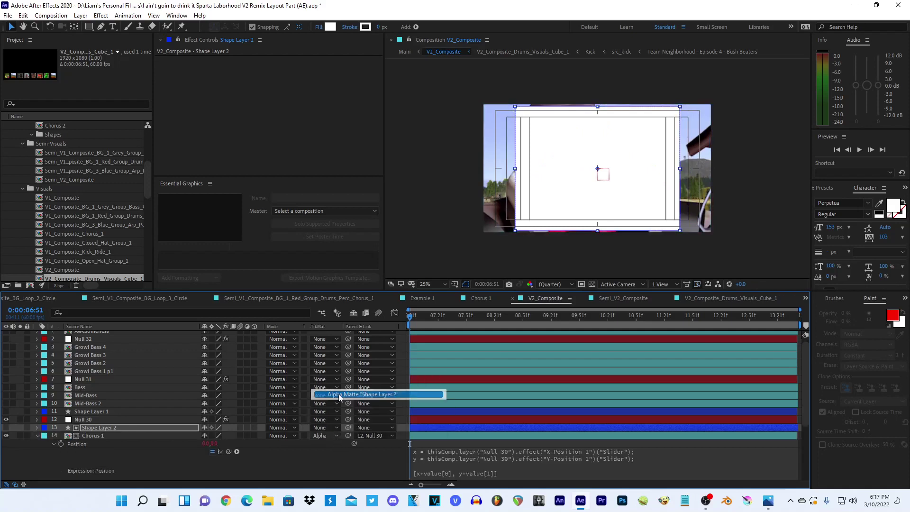
pyautogui.scroll(-1, 344, 404)
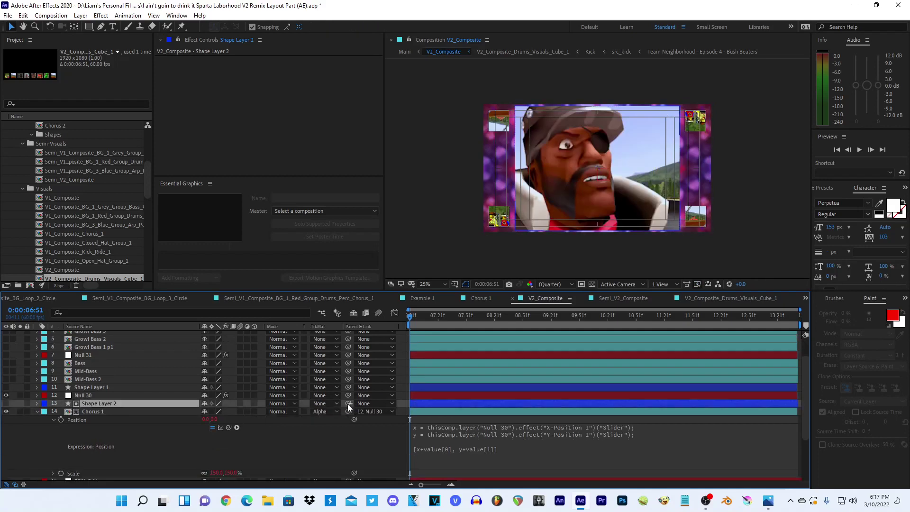
pyautogui.moveTo(348, 404)
pyautogui.mouseDown()
pyautogui.moveTo(175, 411)
pyautogui.moveTo(55, 430)
pyautogui.mouseUp()
pyautogui.click(169, 405)
pyautogui.hotkey('ctrl', 'd')
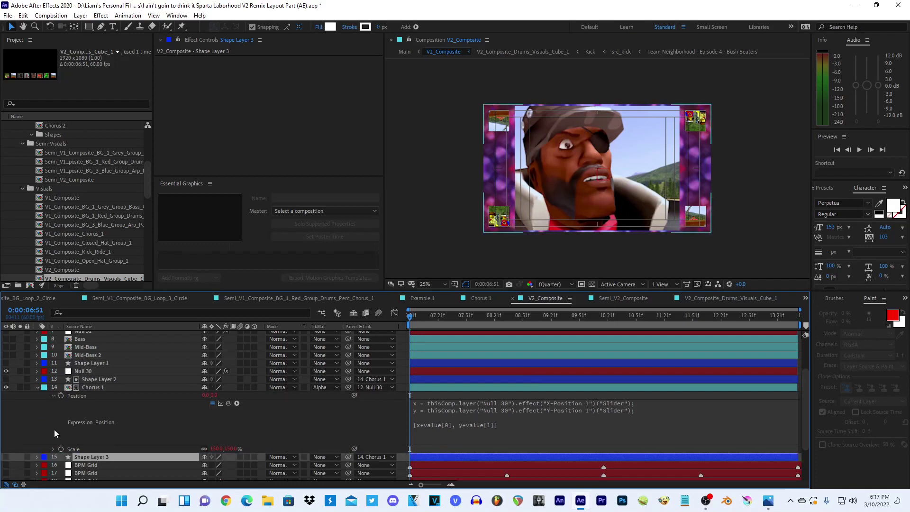
# - Make Shape Layer 3 visible and set its stroke width to 34 px
pyautogui.click(6, 457)
pyautogui.click(380, 27)
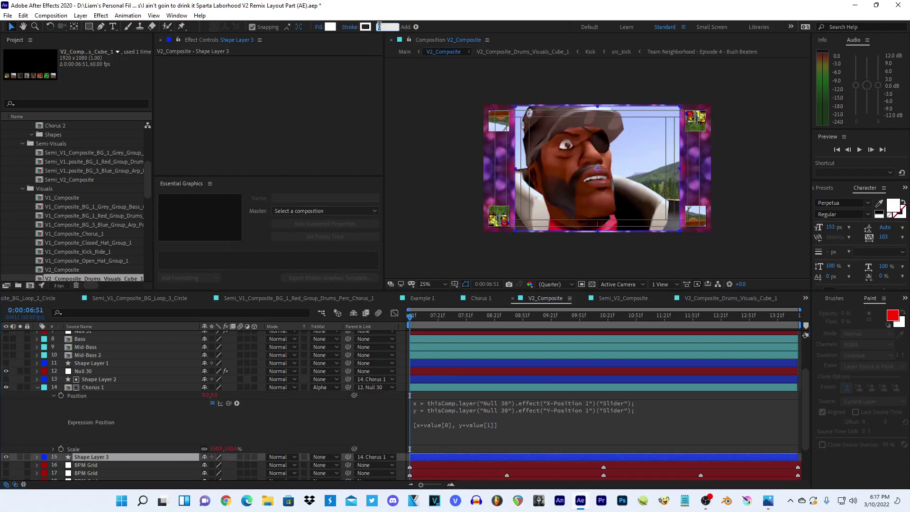
pyautogui.write('10')
pyautogui.press('Return')
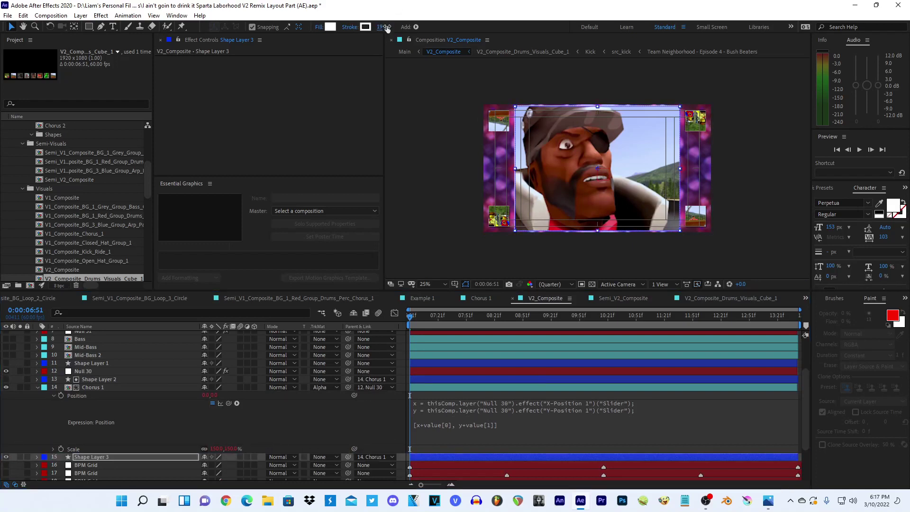
pyautogui.click(467, 204)
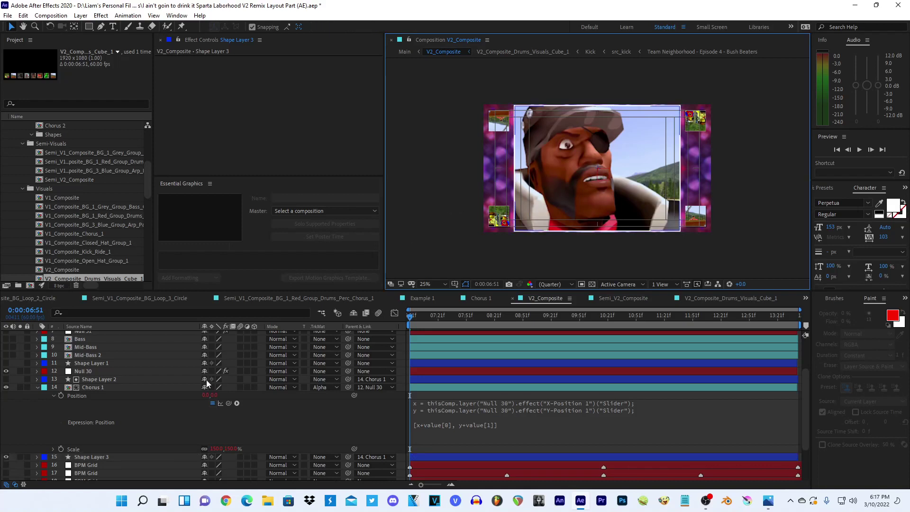
pyautogui.click(91, 457)
pyautogui.click(380, 27)
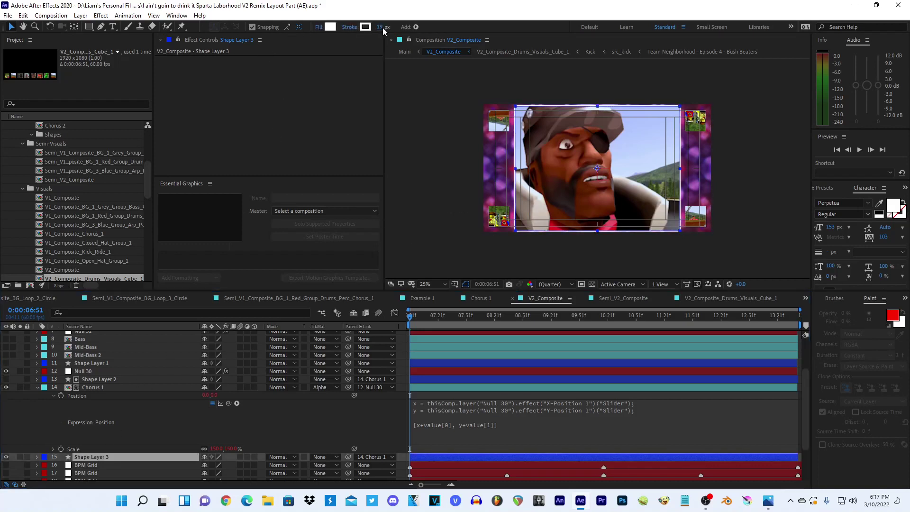
pyautogui.write('34')
pyautogui.press('Return')
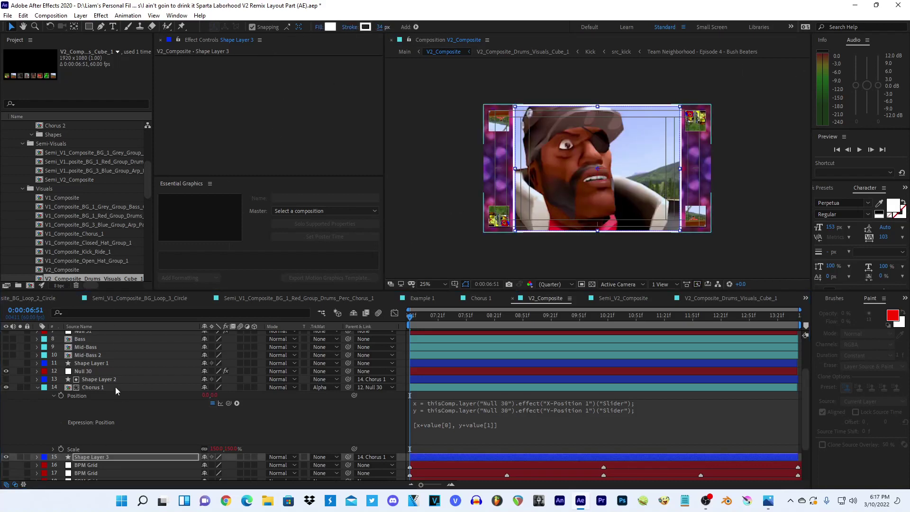
# - Lower Null 30's Size 1 slider to 75
pyautogui.click(115, 387)
pyautogui.click(90, 372)
pyautogui.moveTo(284, 100); pyautogui.dragTo(274, 102)
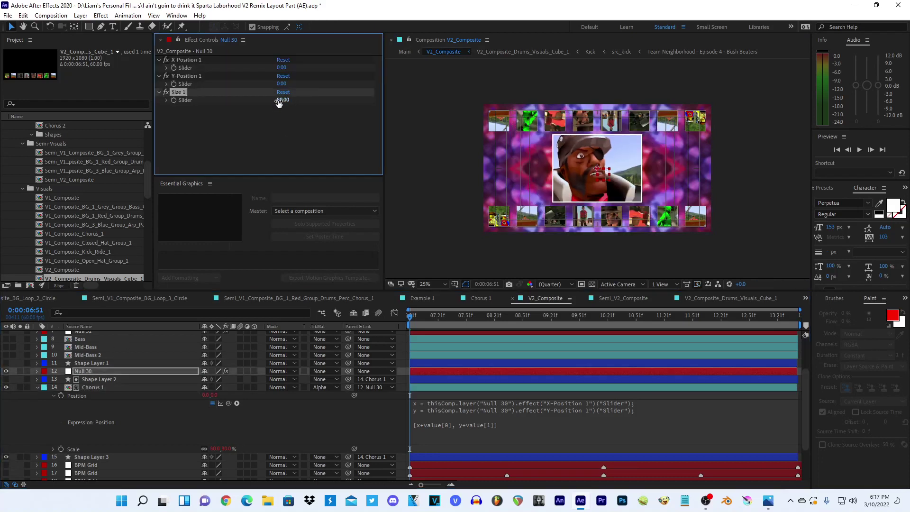
pyautogui.click(283, 100)
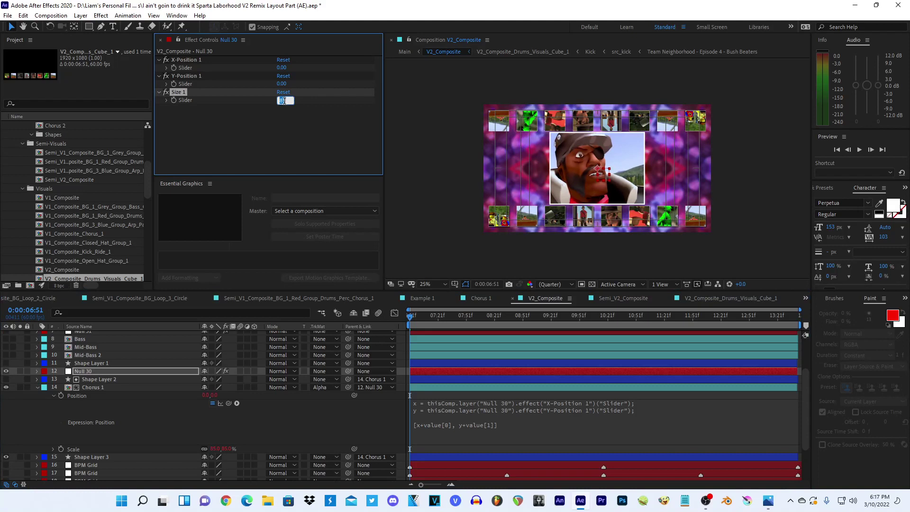
pyautogui.click(266, 150)
pyautogui.click(284, 100)
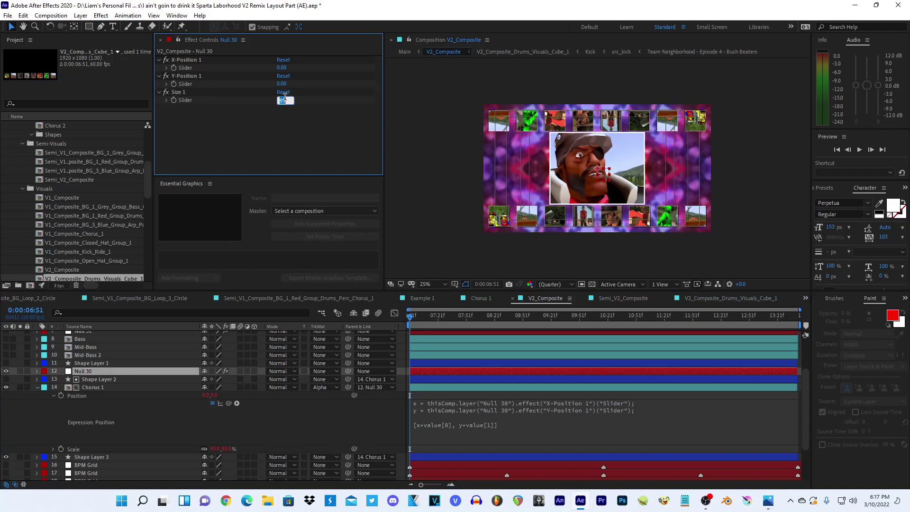
pyautogui.write('75')
pyautogui.press('Return')
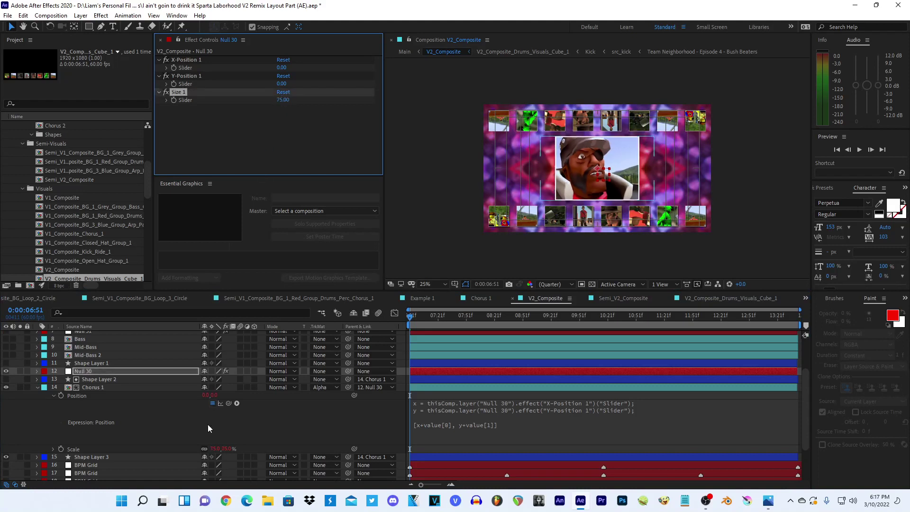
# - Apply a Drop Shadow to Shape Layer 3 with Distance 13
pyautogui.click(158, 457)
pyautogui.hotkey('ctrl', 'space')
pyautogui.write('drop')
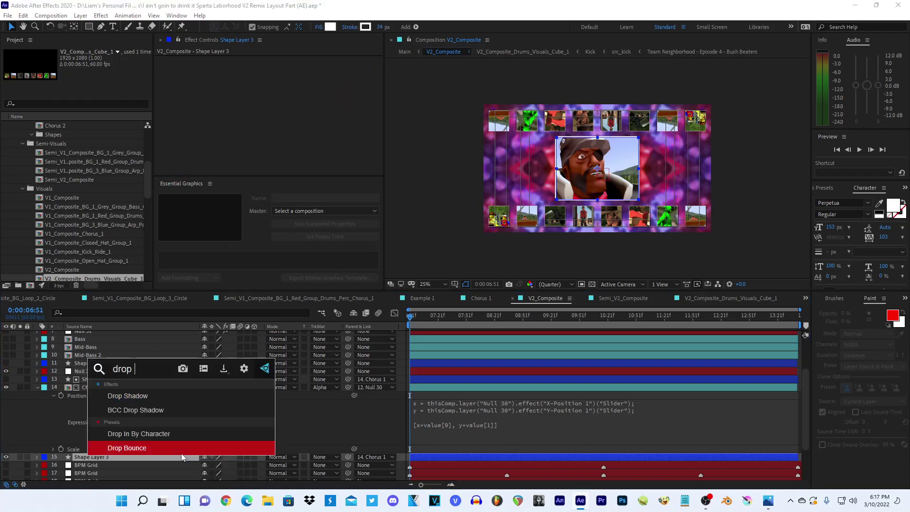
pyautogui.write(' shado')
pyautogui.press('Return')
pyautogui.moveTo(280, 110); pyautogui.dragTo(308, 118)
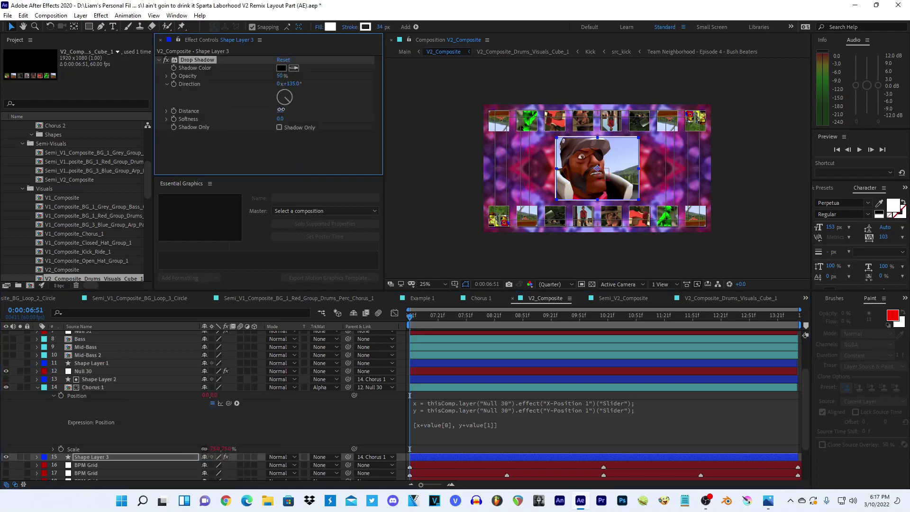
# - Solo Chorus 1 and Shape Layer 3 and play a preview of the comp
pyautogui.click(427, 161)
pyautogui.press('.')
pyautogui.press(',')
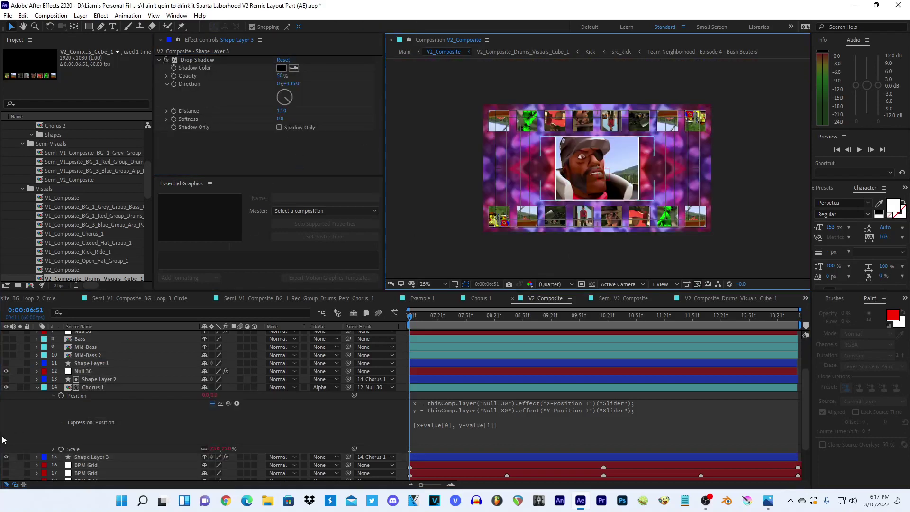
pyautogui.moveTo(19, 388); pyautogui.dragTo(24, 471)
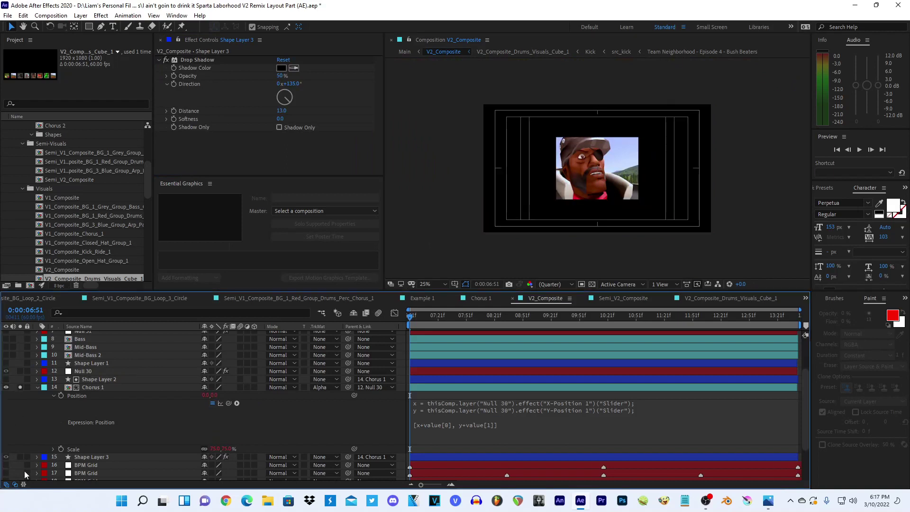
pyautogui.click(429, 225)
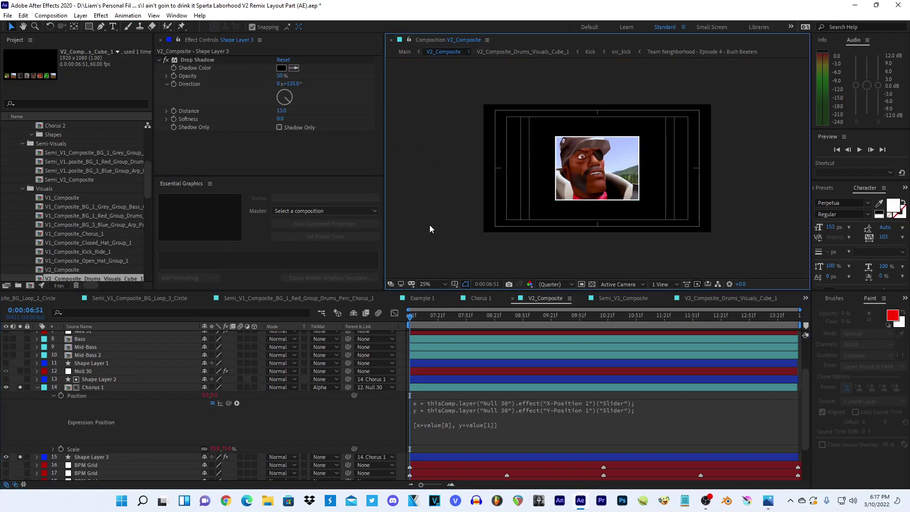
pyautogui.press('space')
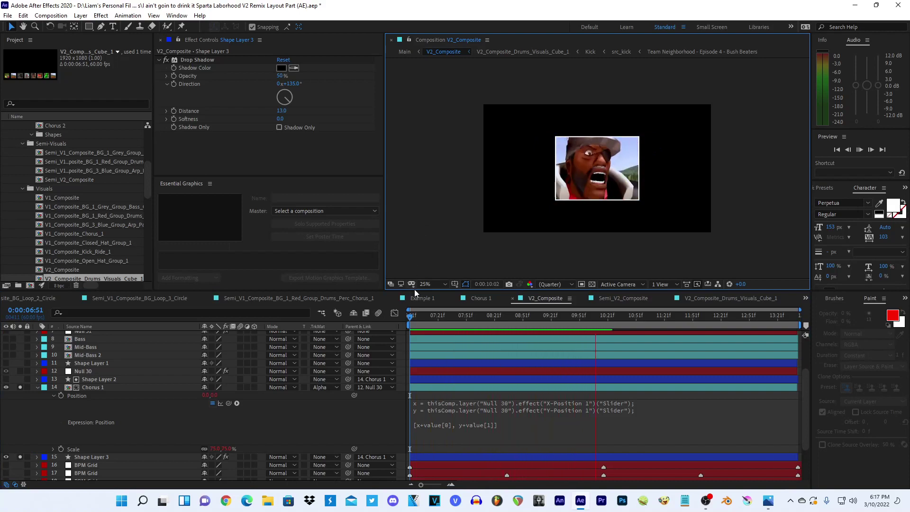
pyautogui.click(95, 400)
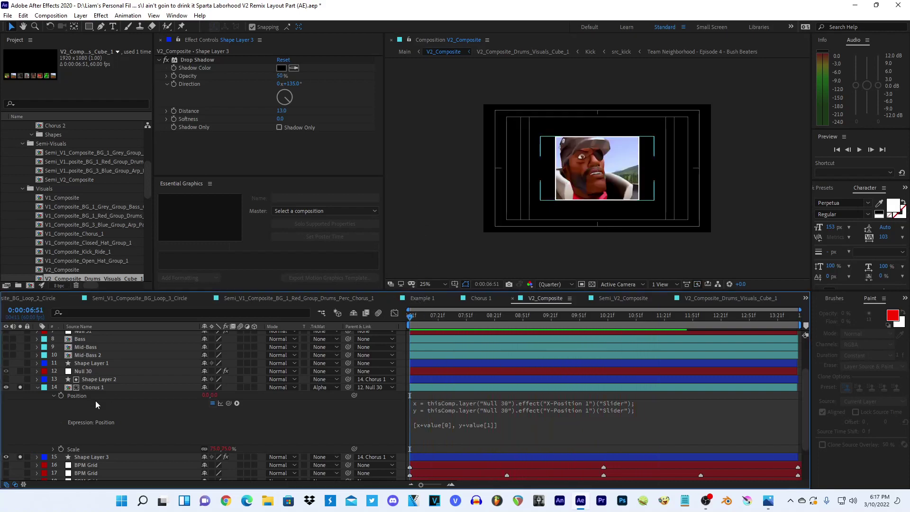
pyautogui.doubleClick(95, 388)
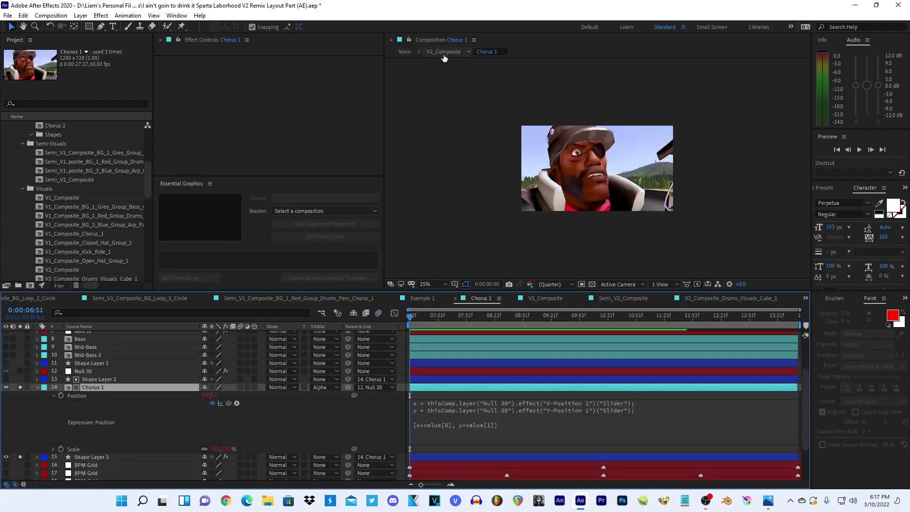
pyautogui.click(445, 55)
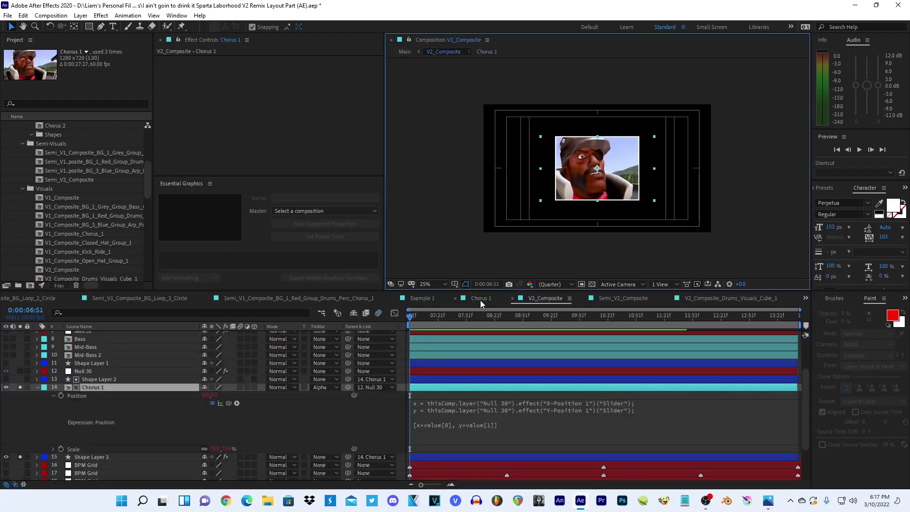
pyautogui.click(403, 51)
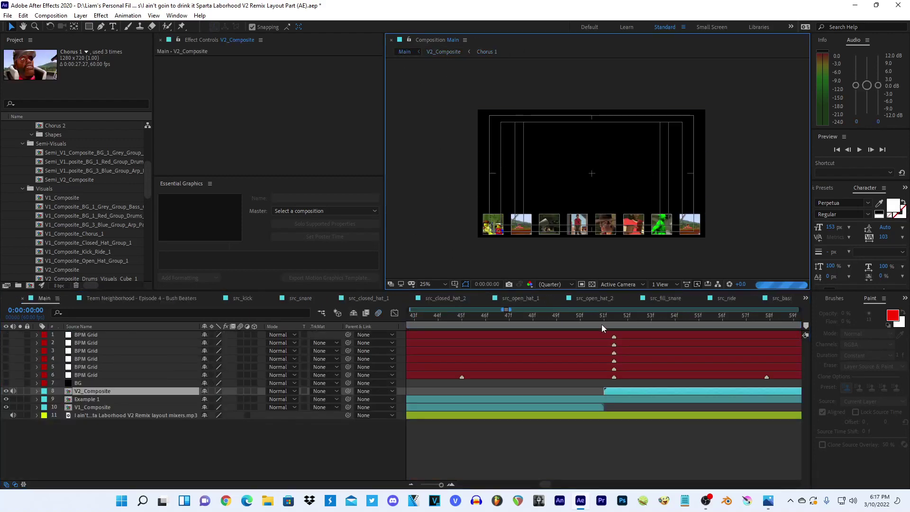
pyautogui.click(27, 310)
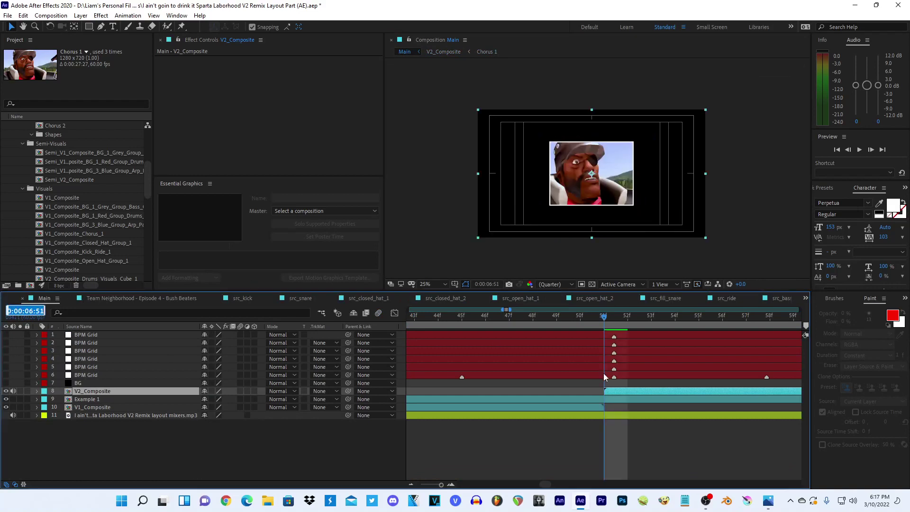
pyautogui.doubleClick(611, 394)
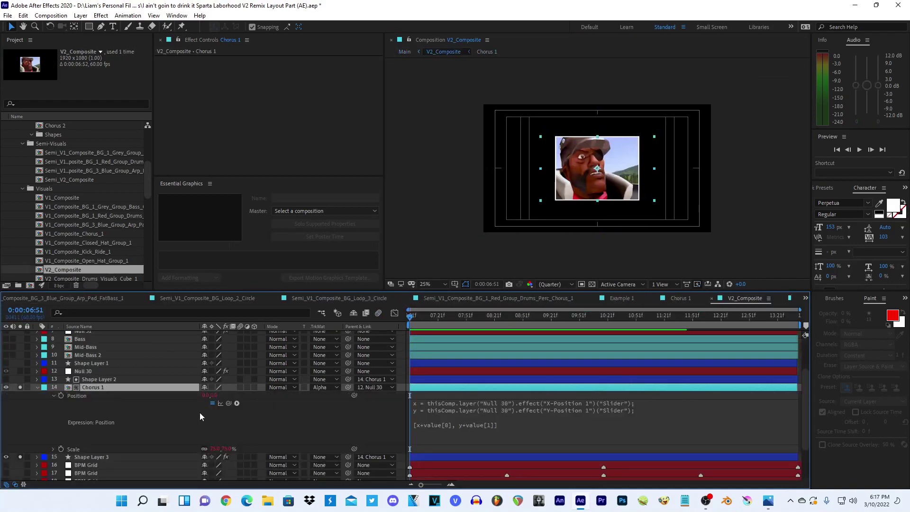
pyautogui.doubleClick(115, 389)
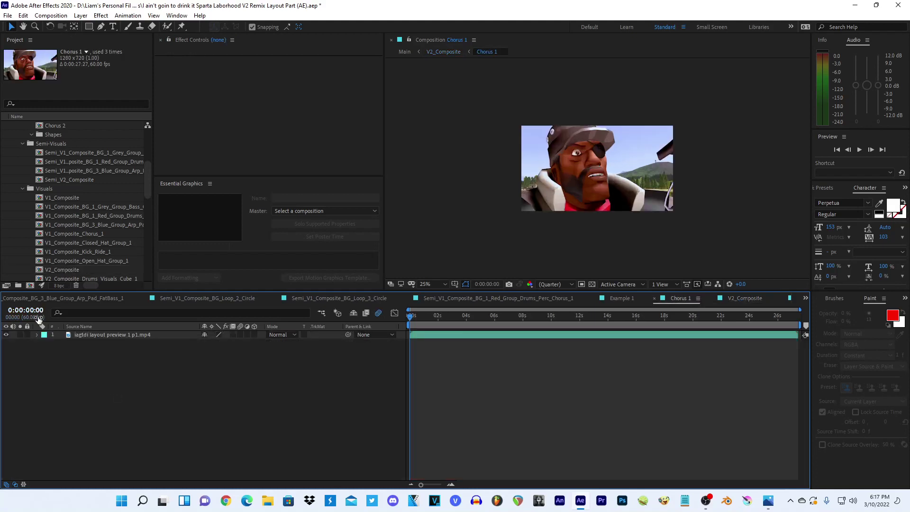
pyautogui.click(76, 336)
pyautogui.click(443, 52)
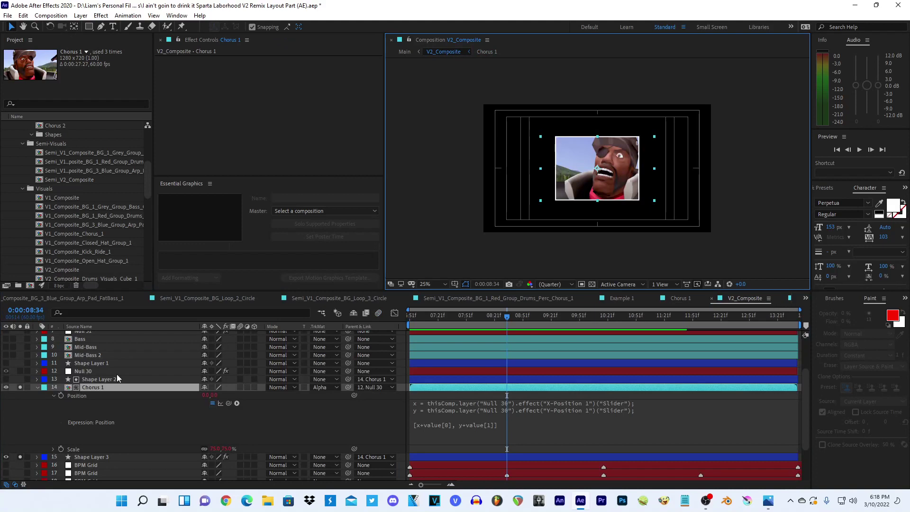
pyautogui.hotkey('ctrl', 'alt', 't')
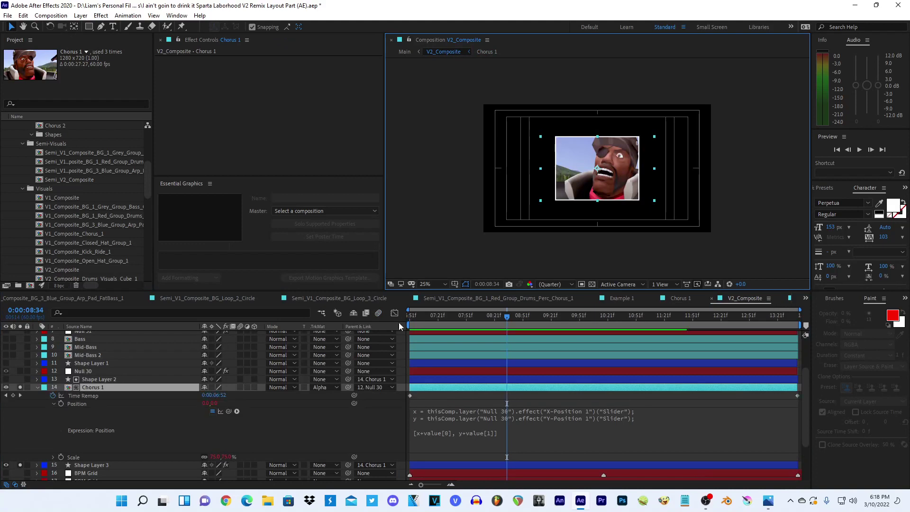
pyautogui.press('Home')
pyautogui.click(208, 395)
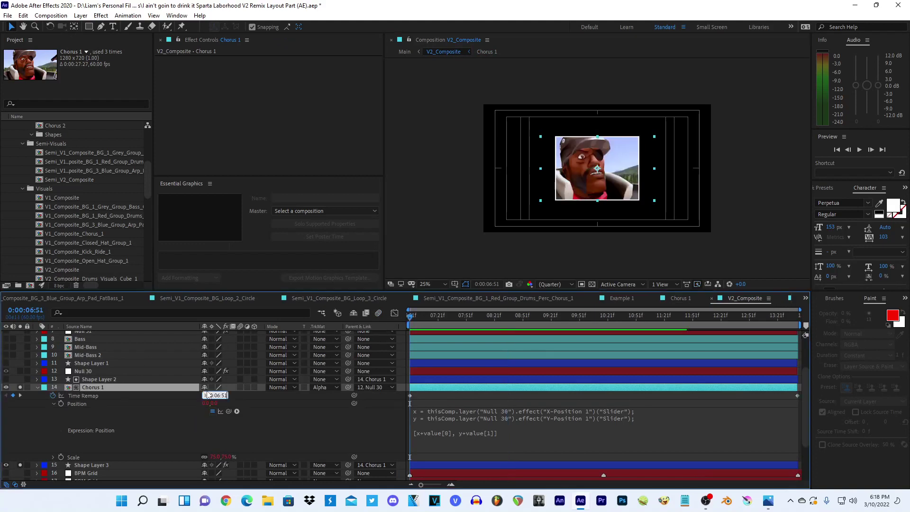
pyautogui.click(303, 431)
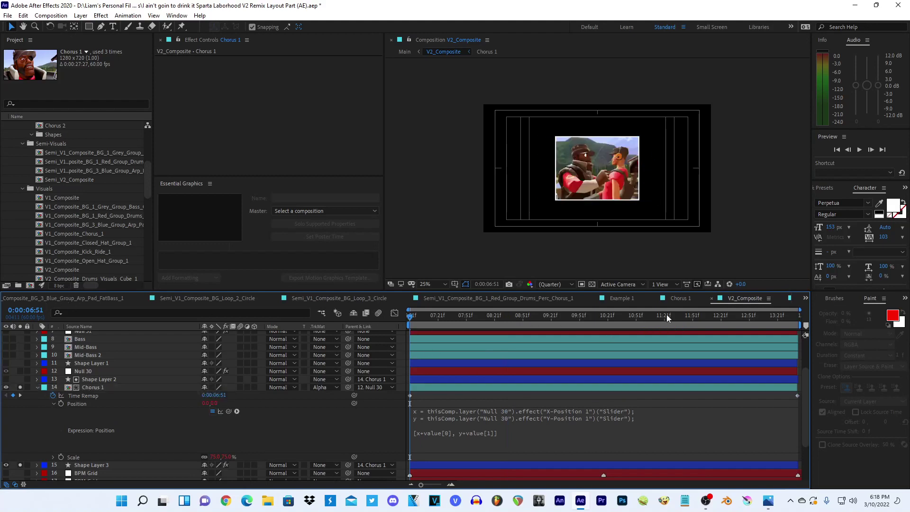
pyautogui.press('End')
pyautogui.click(214, 395)
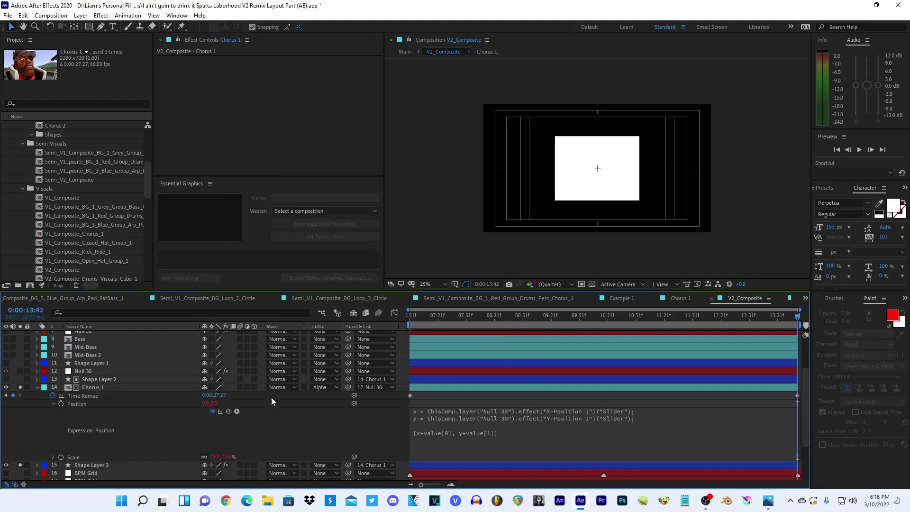
pyautogui.write('13:42')
pyautogui.press('Return')
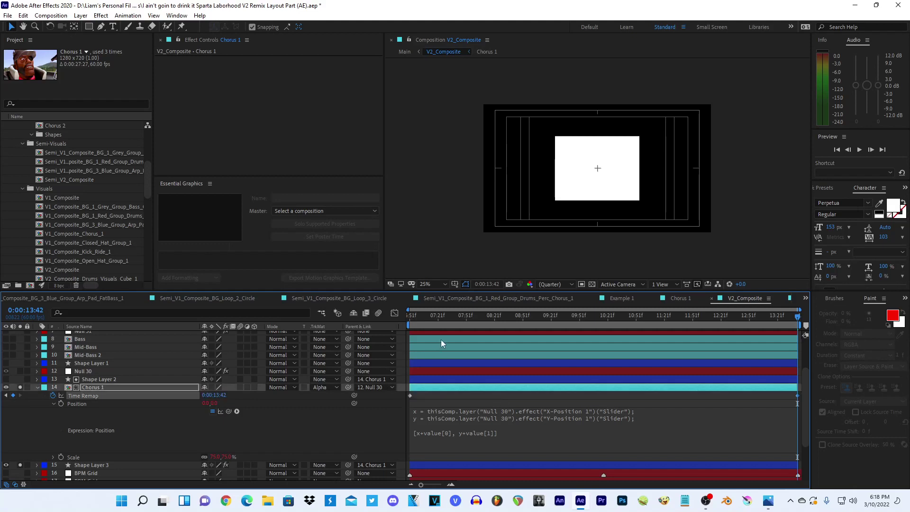
pyautogui.click(440, 206)
pyautogui.press('space')
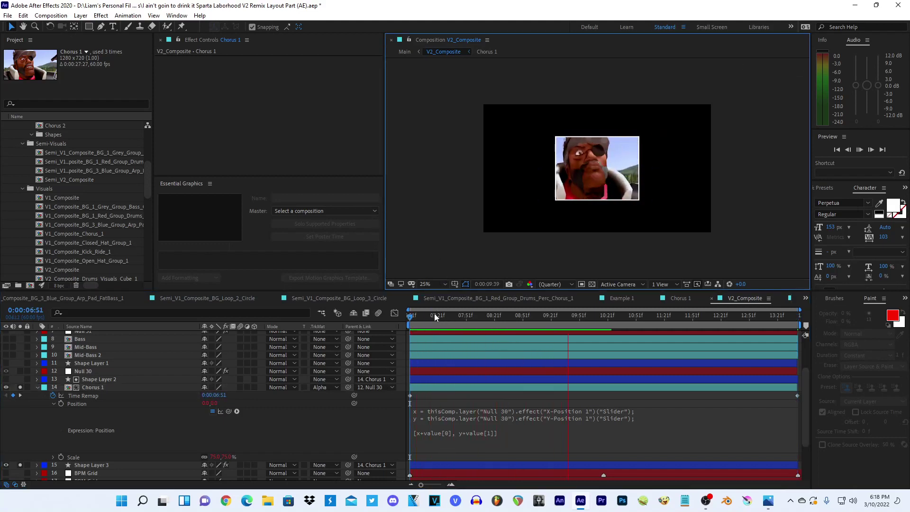
pyautogui.press('space')
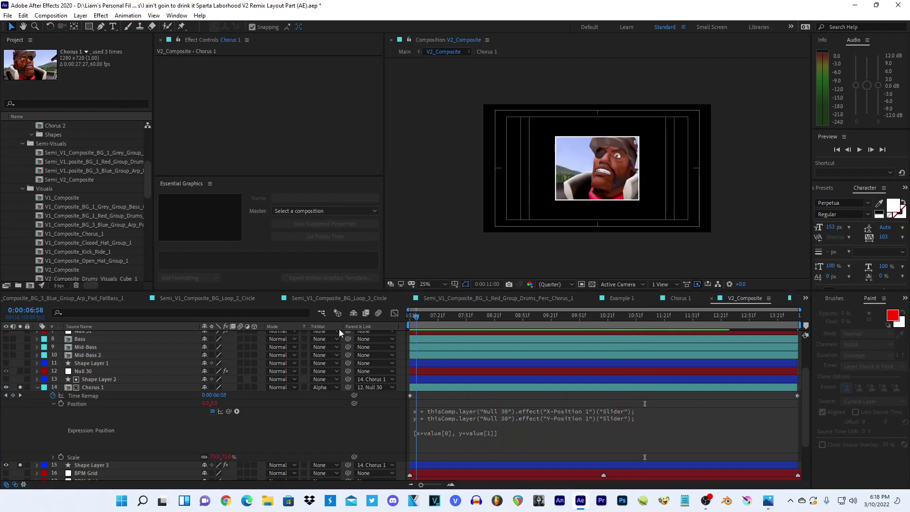
pyautogui.click(432, 235)
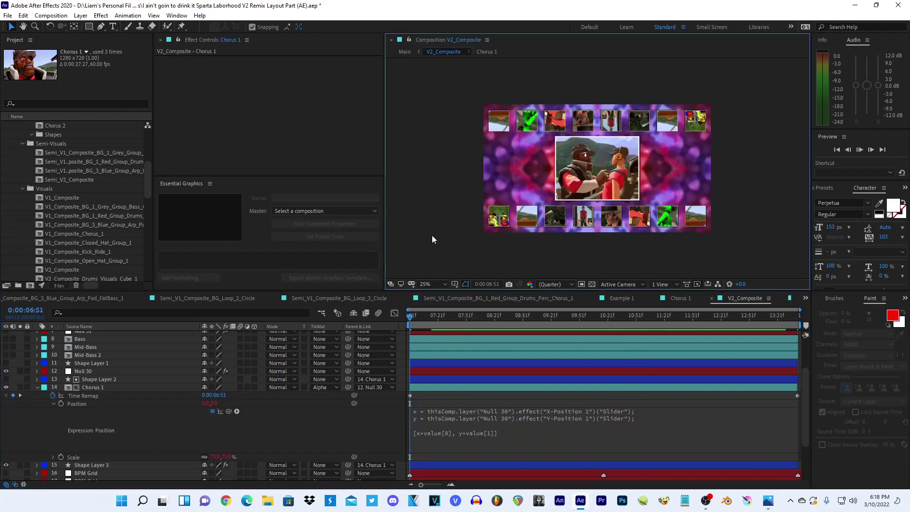
pyautogui.press('space')
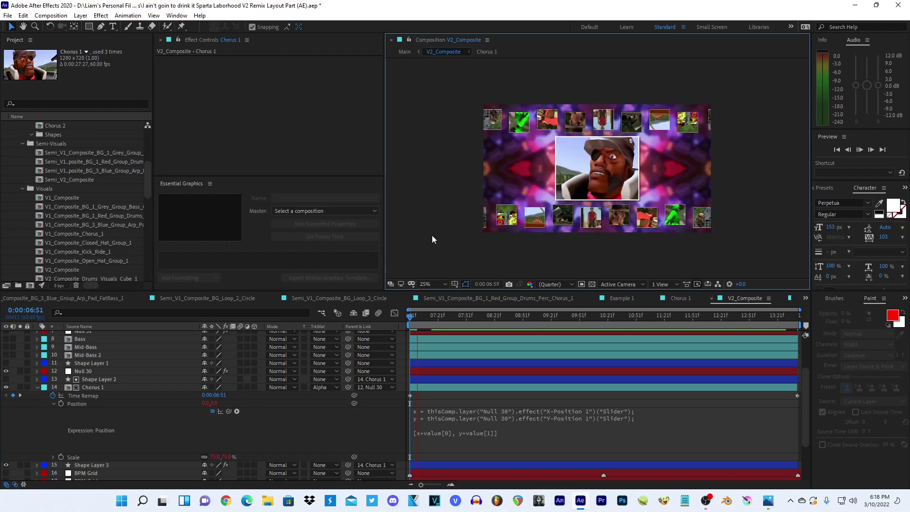
pyautogui.press('space')
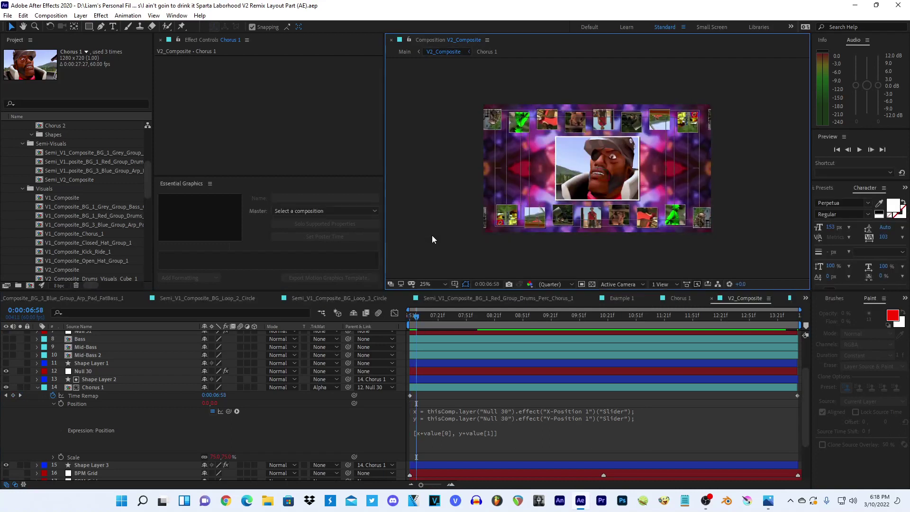
pyautogui.press('space')
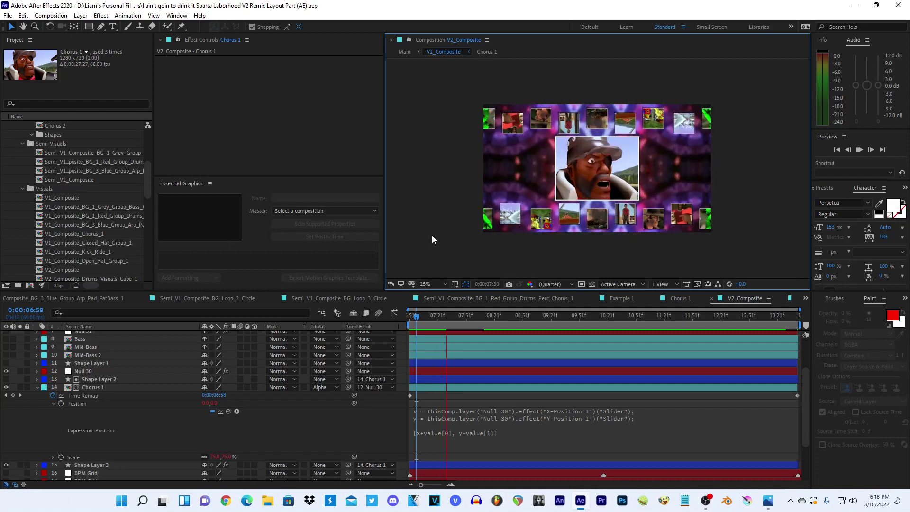
pyautogui.press('space')
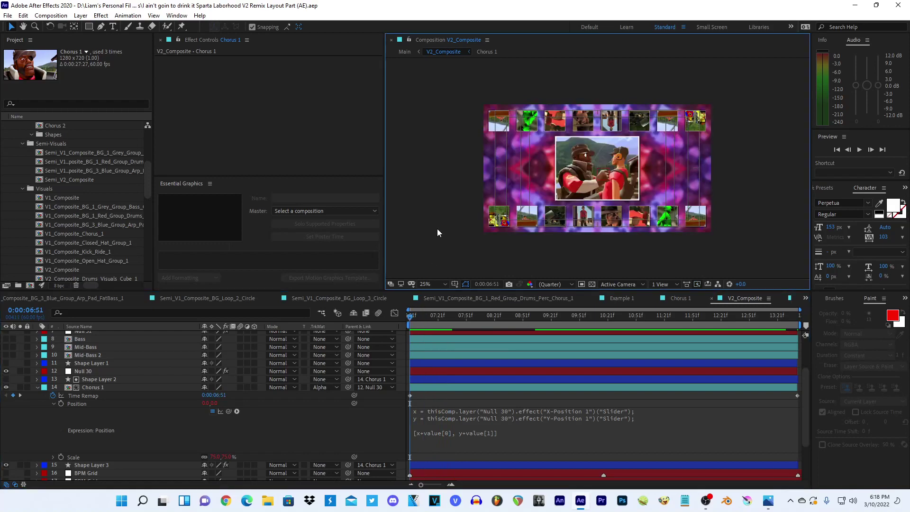
pyautogui.press('space')
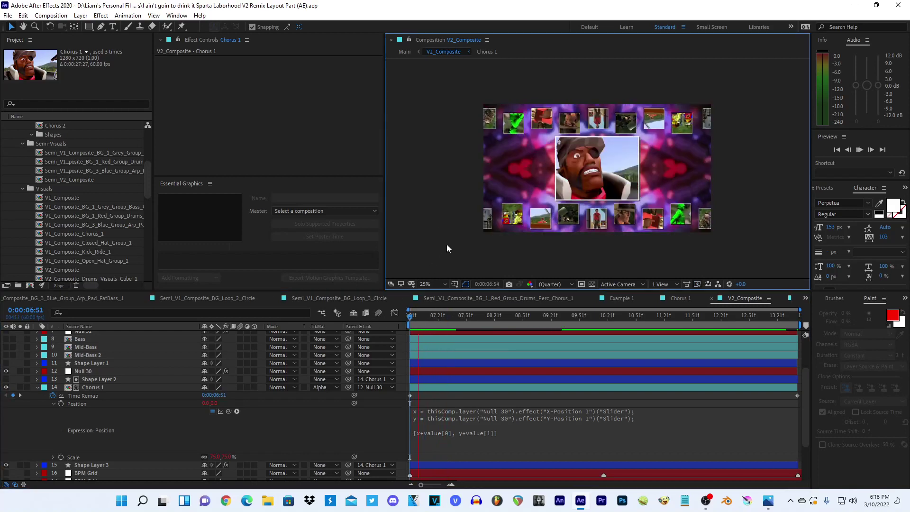
pyautogui.moveTo(406, 320)
pyautogui.mouseDown()
pyautogui.moveTo(444, 324)
pyautogui.moveTo(397, 328)
pyautogui.mouseUp()
pyautogui.click(131, 388)
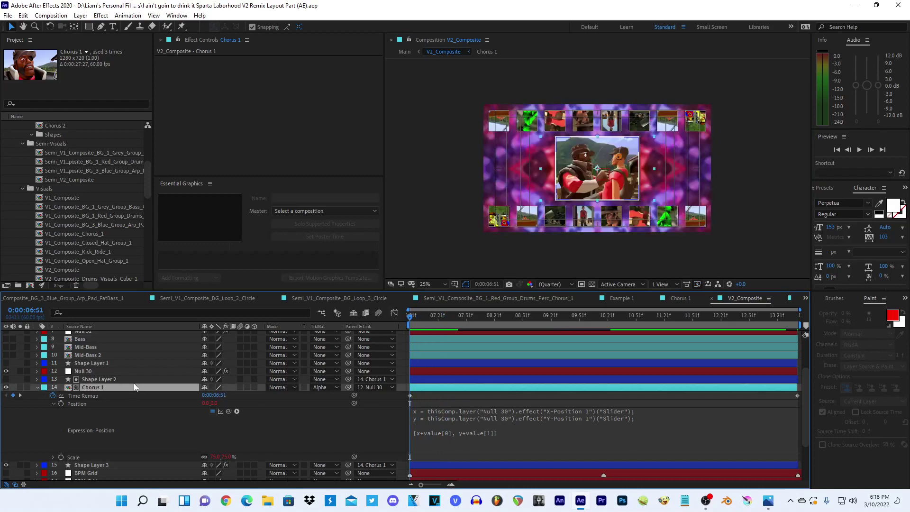
pyautogui.click(98, 370)
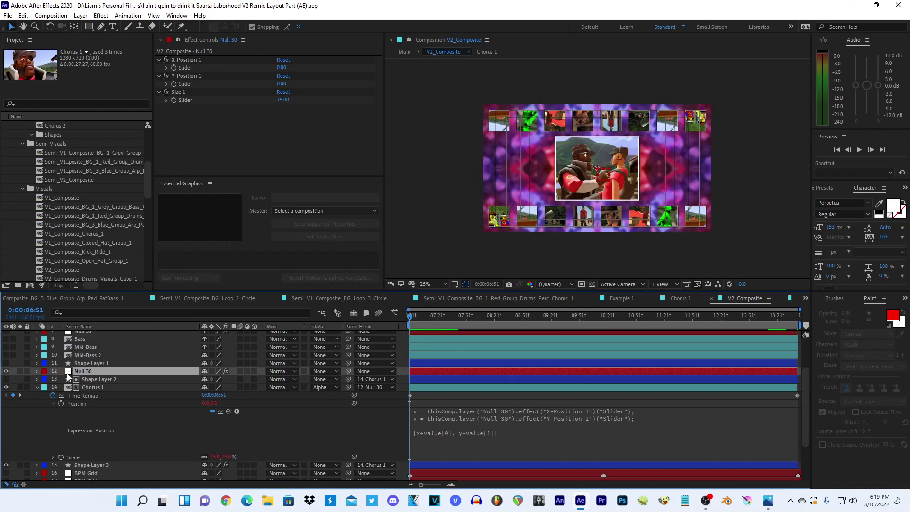
# - Duplicate Null 30's Size 1 slider, rename the copy 'time-index', and select it
pyautogui.click(176, 93)
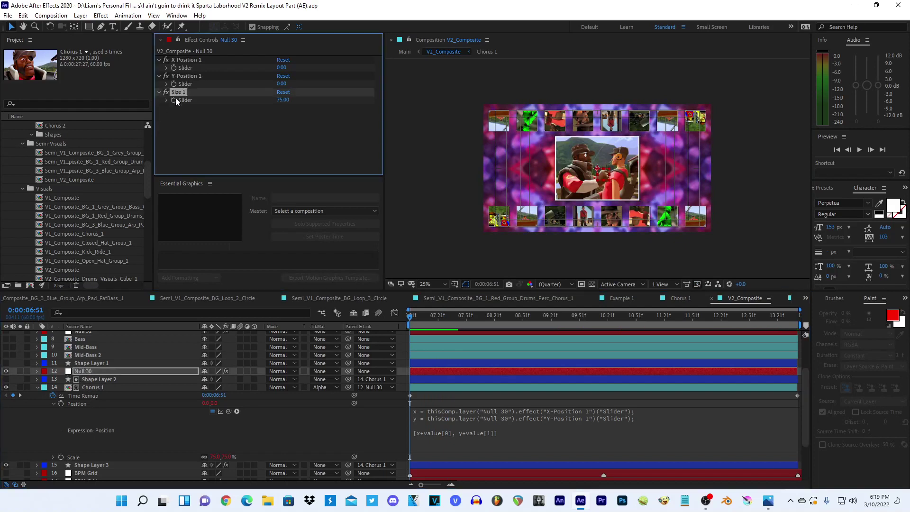
pyautogui.hotkey('ctrl', 'd')
pyautogui.press('Return')
pyautogui.write('time')
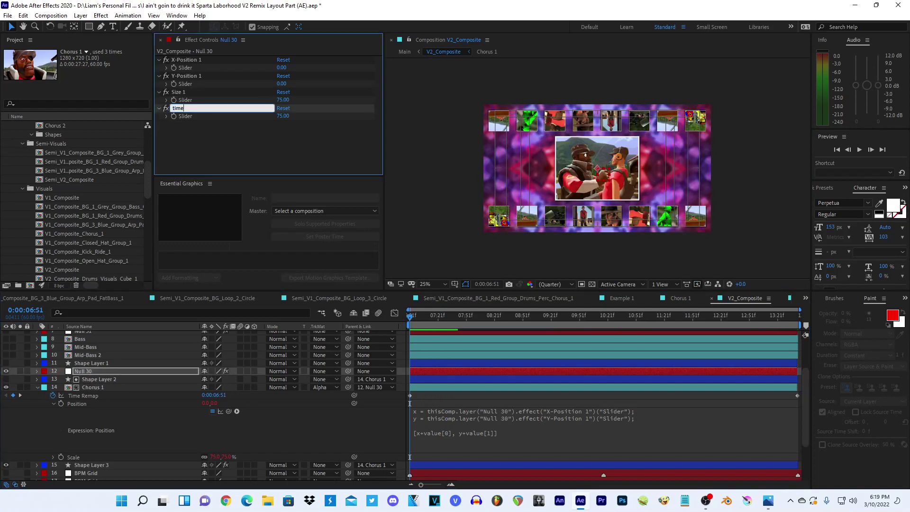
pyautogui.write('-index')
pyautogui.press('Return')
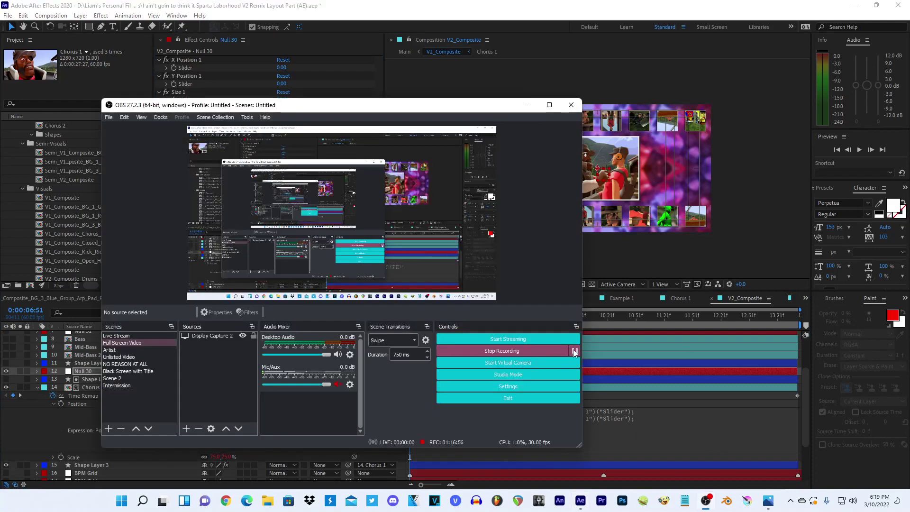
pyautogui.click(575, 351)
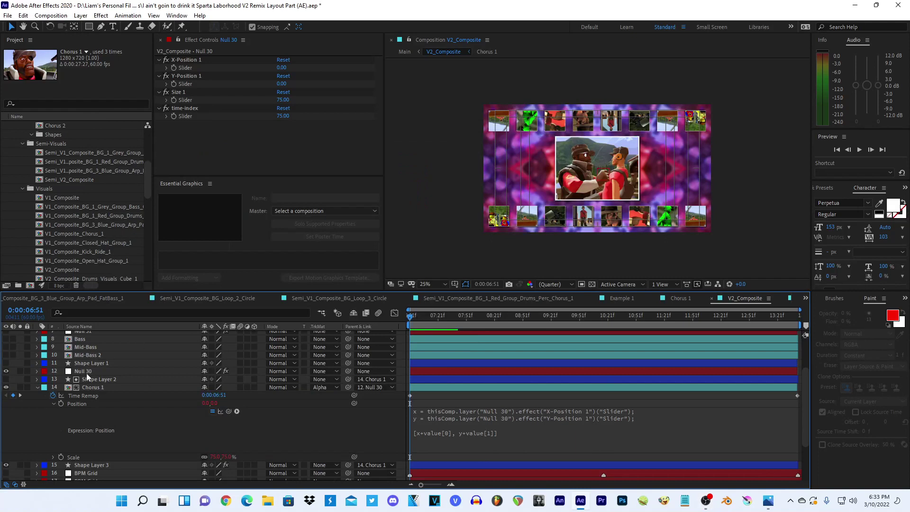
pyautogui.click(86, 372)
pyautogui.click(185, 108)
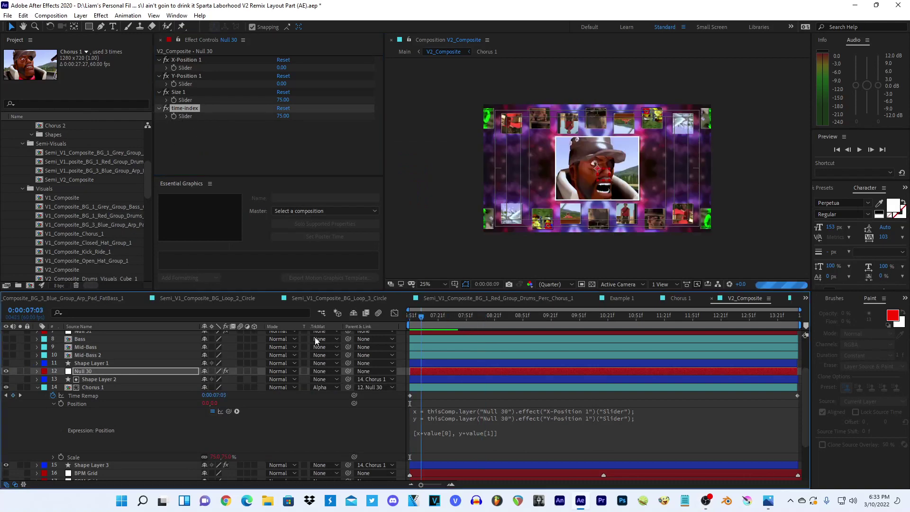
# - Start the time-index expression with 'tempo = 140; z = time*(tempo/60);' and 'a = z*Math.PI'
pyautogui.keyDown('alt'); pyautogui.click(174, 116); pyautogui.keyUp('alt')
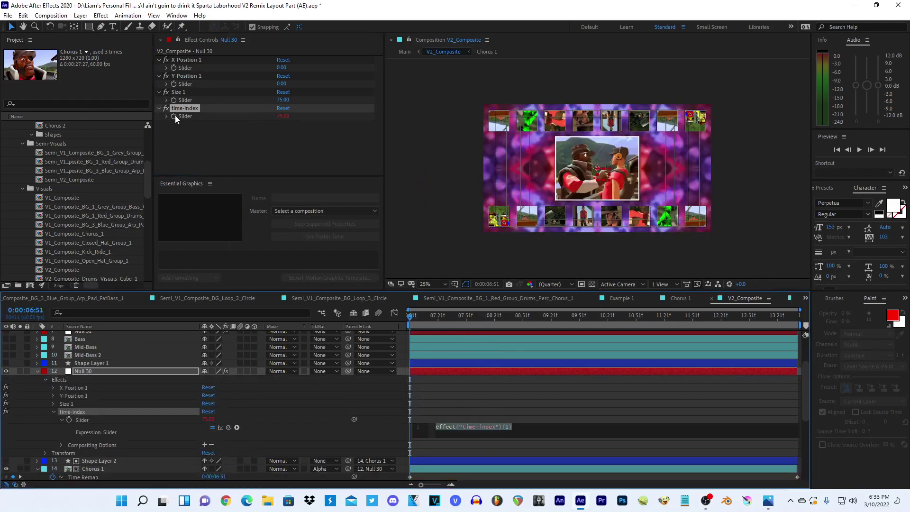
pyautogui.click(456, 398)
pyautogui.scroll(-2, 450, 386)
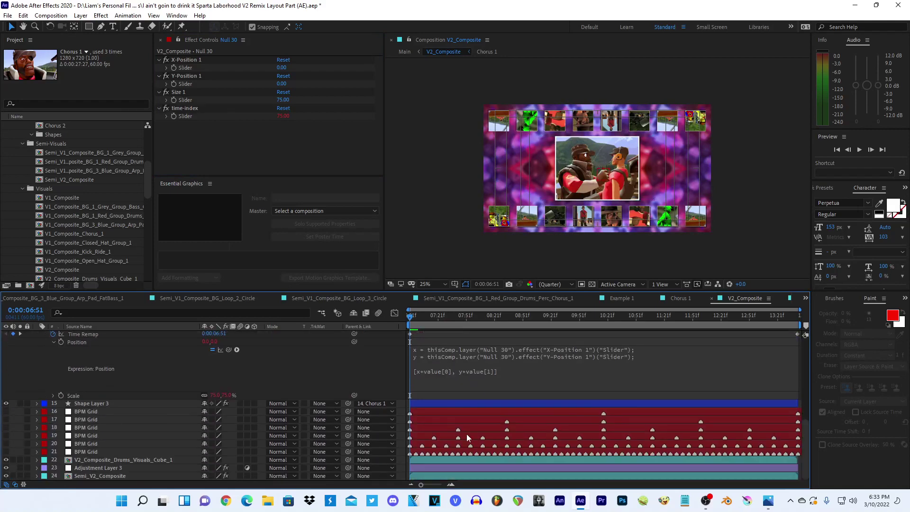
pyautogui.write('te')
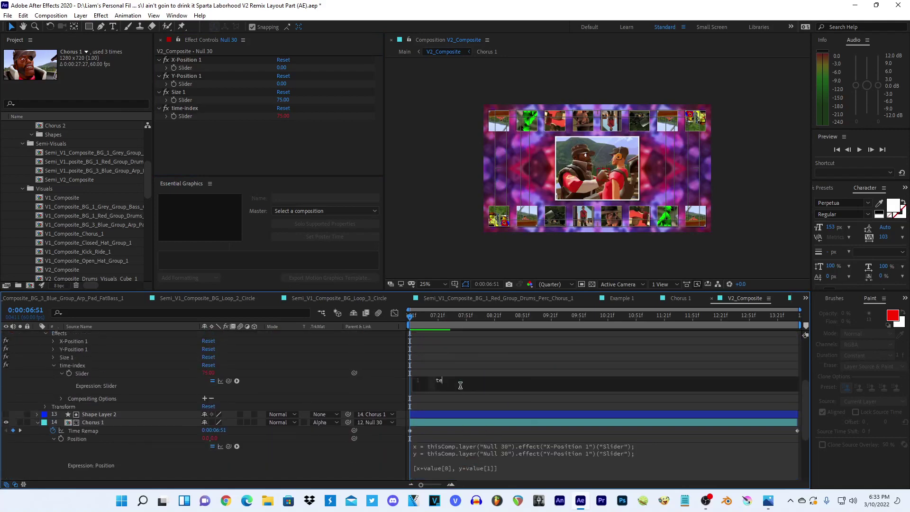
pyautogui.write('mpo = 140; z = ')
pyautogui.write('time')
pyautogui.write('*(tem')
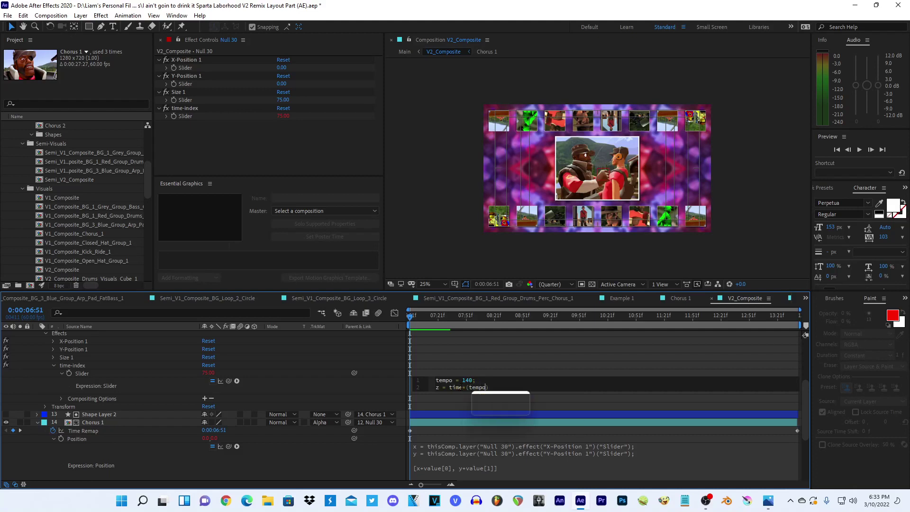
pyautogui.write('po/60);')
pyautogui.press('Return')
pyautogui.write('a ')
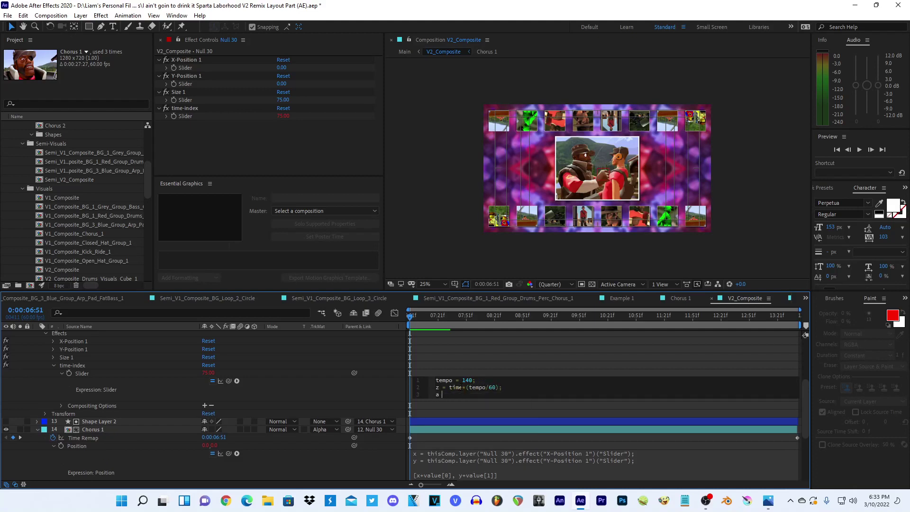
pyautogui.write('= z*')
pyautogui.write('Math.PI')
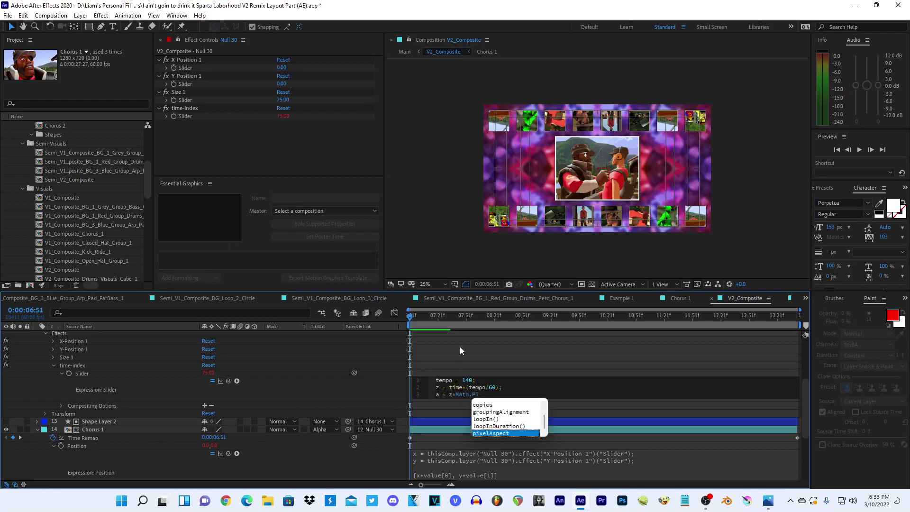
pyautogui.click(460, 346)
# - Add the line 'v = Math.sin(a)', change the divisor 50 to 4, and commit the expression
pyautogui.scroll(-4, 462, 396)
pyautogui.scroll(4, 470, 391)
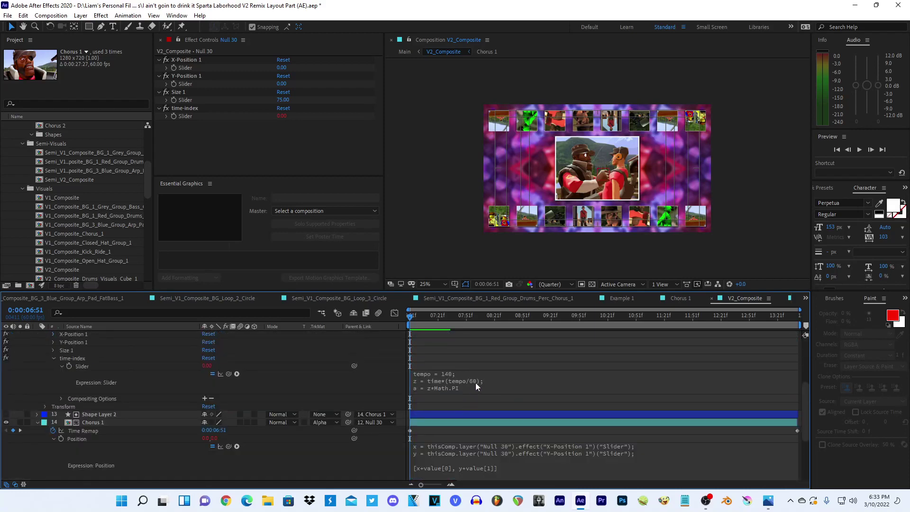
pyautogui.click(477, 385)
pyautogui.write('5p')
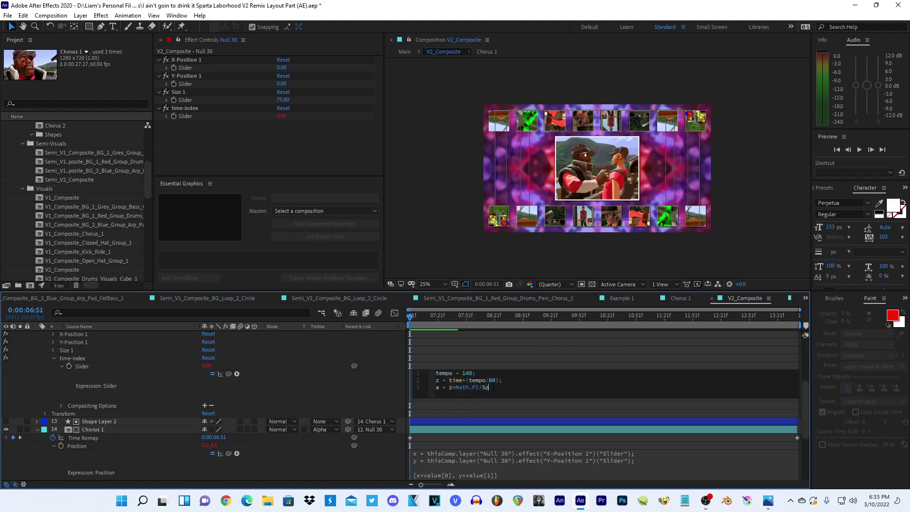
pyautogui.write('p')
pyautogui.press('Return')
pyautogui.write('v = Math')
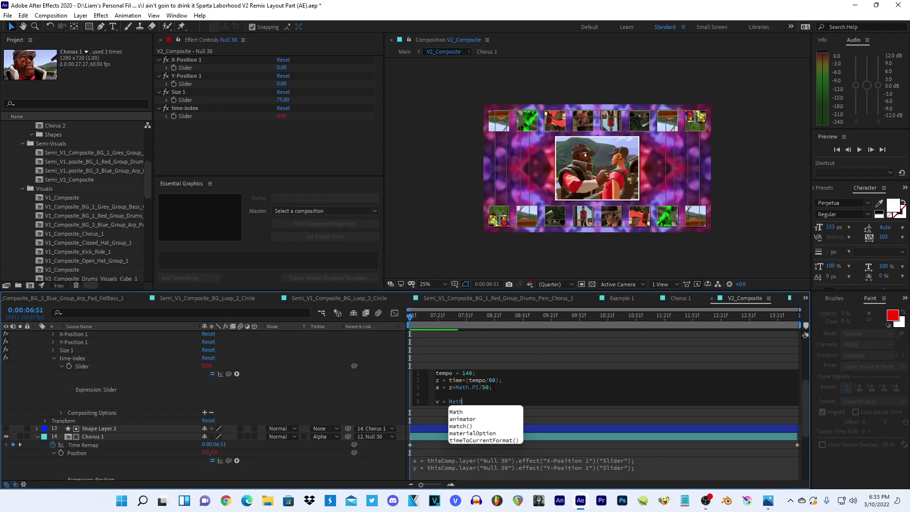
pyautogui.write('.sin(')
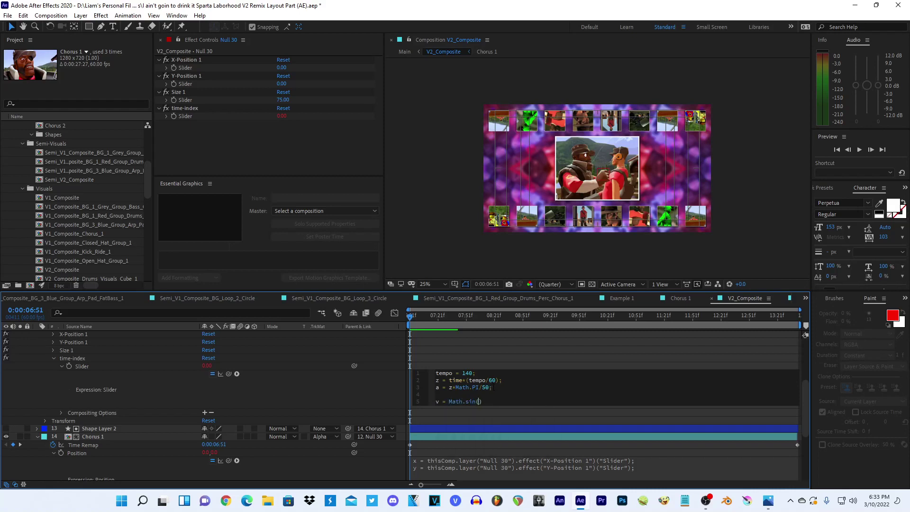
pyautogui.write('a')
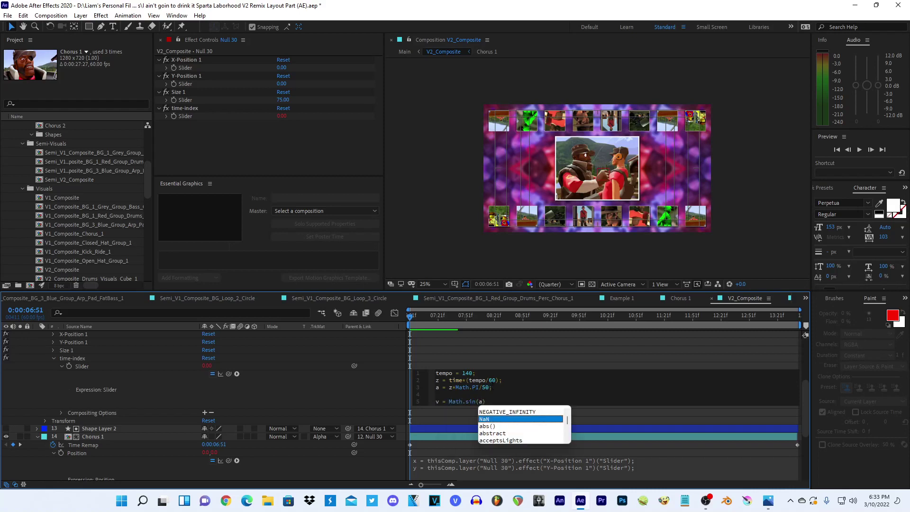
pyautogui.press('Escape')
pyautogui.doubleClick(486, 388)
pyautogui.write('4')
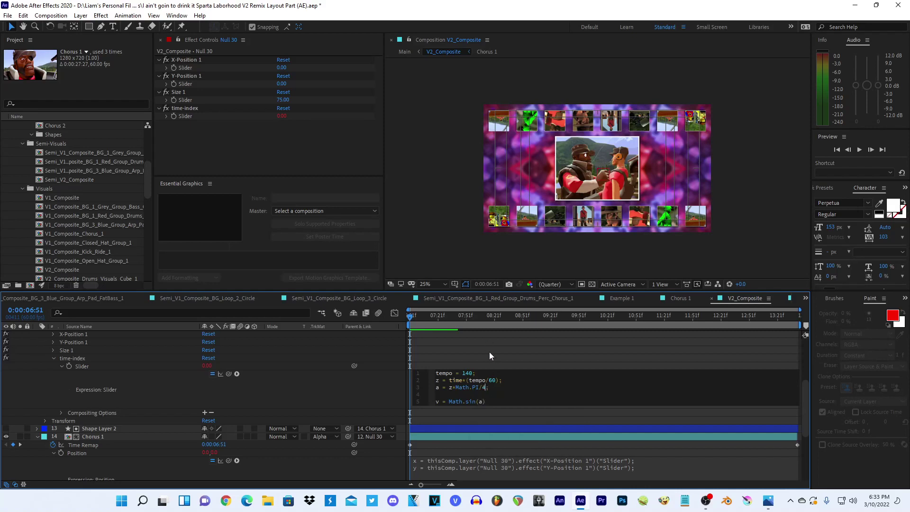
pyautogui.click(490, 354)
# - View the time-index slider's resulting curve in the Graph Editor
pyautogui.click(395, 313)
pyautogui.click(140, 366)
pyautogui.click(221, 374)
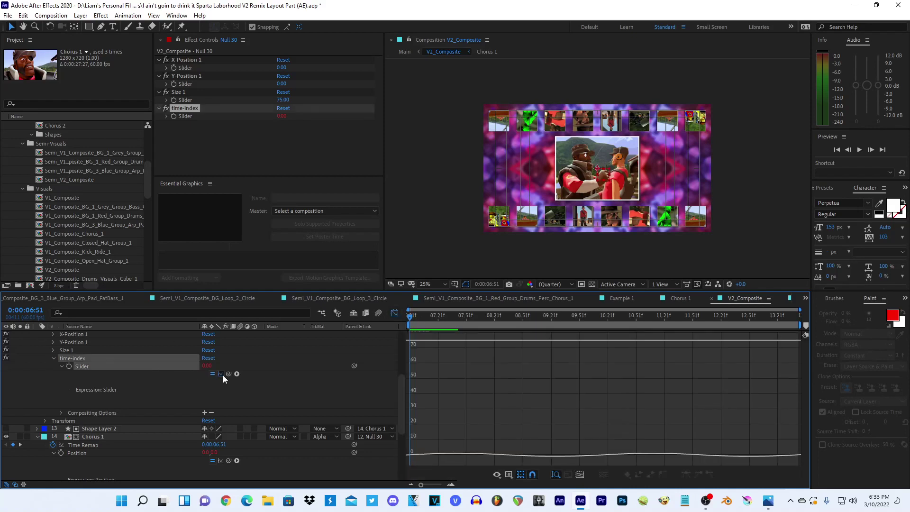
pyautogui.click(394, 313)
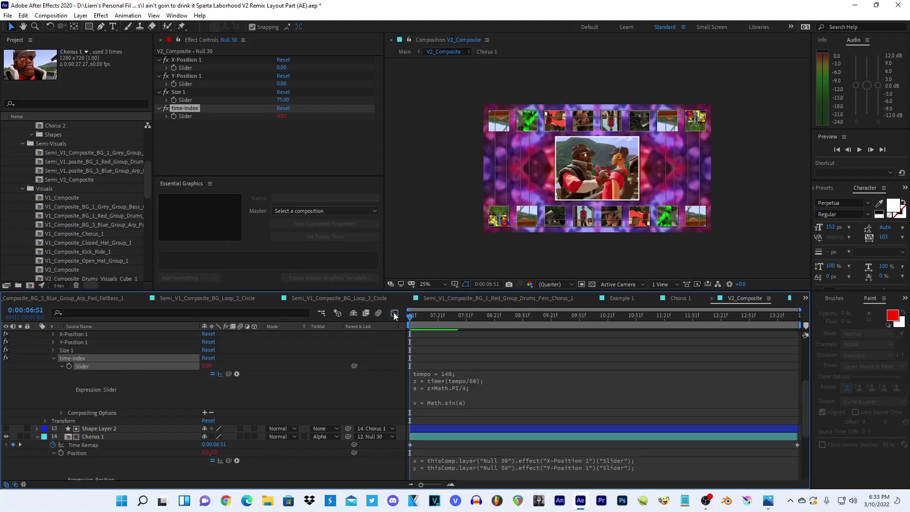
pyautogui.scroll(4, 358, 385)
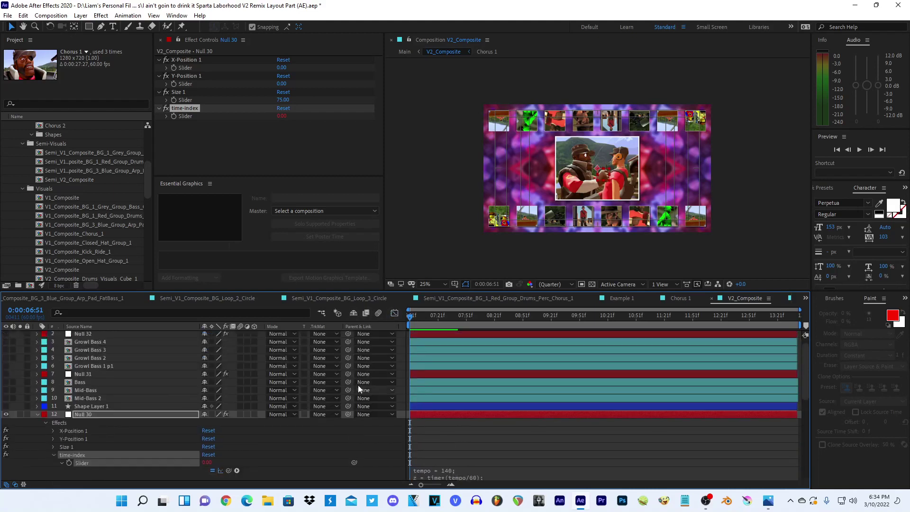
pyautogui.click(394, 314)
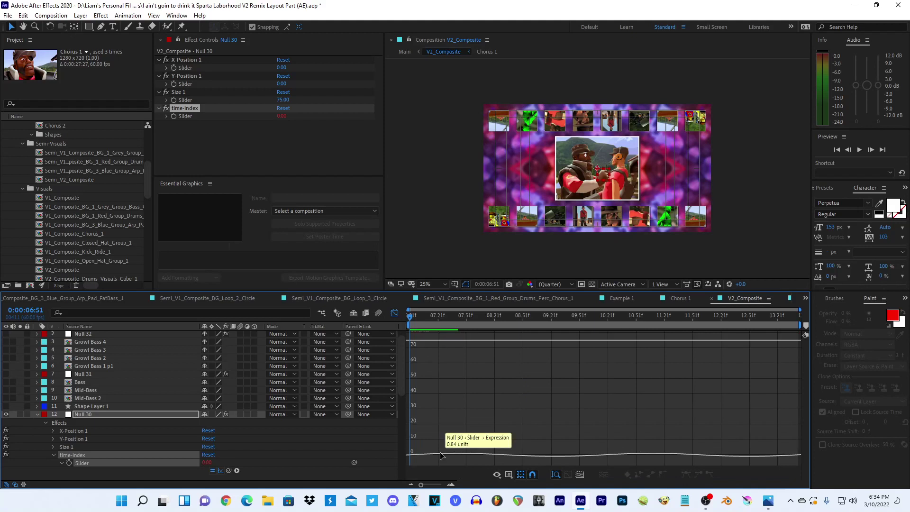
# - Change the Graph Editor display option, then reopen and recommit the time-index expression
pyautogui.scroll(-3, 270, 406)
pyautogui.click(222, 422)
pyautogui.rightClick(488, 382)
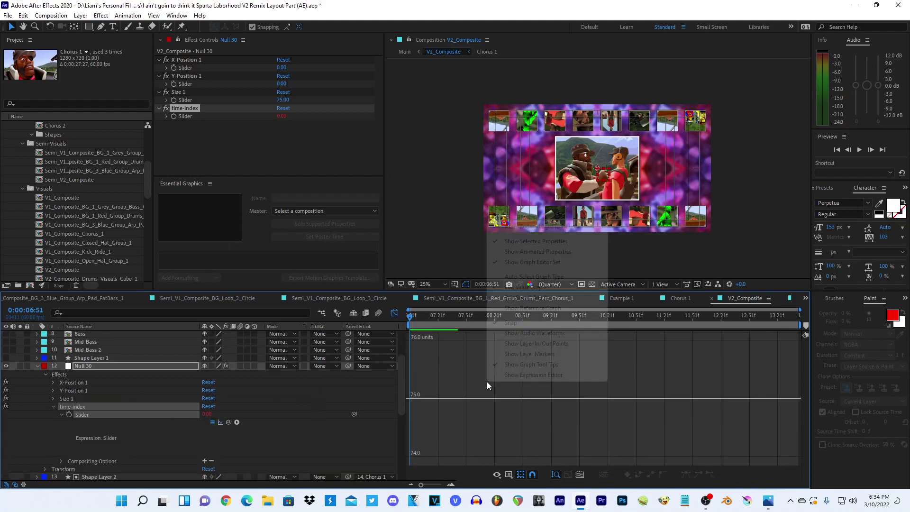
pyautogui.click(518, 300)
pyautogui.click(394, 313)
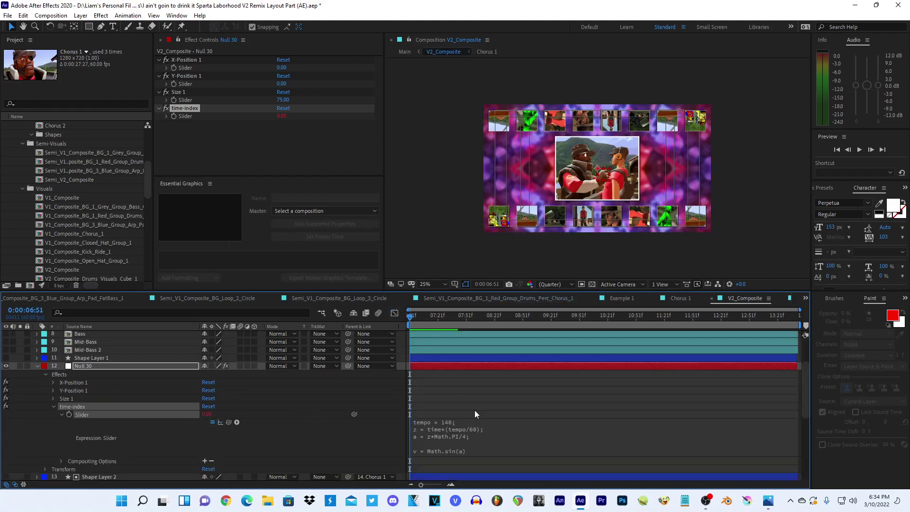
pyautogui.click(492, 440)
pyautogui.click(458, 396)
# - Scrub between 0:00:07:48 and 06:51 and switch the time-index graph to show values
pyautogui.moveTo(420, 314); pyautogui.dragTo(463, 315)
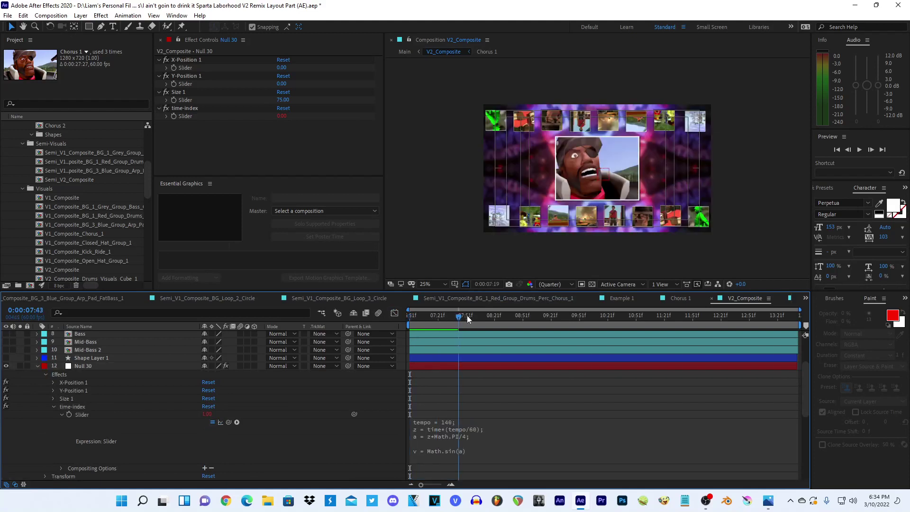
pyautogui.click(394, 313)
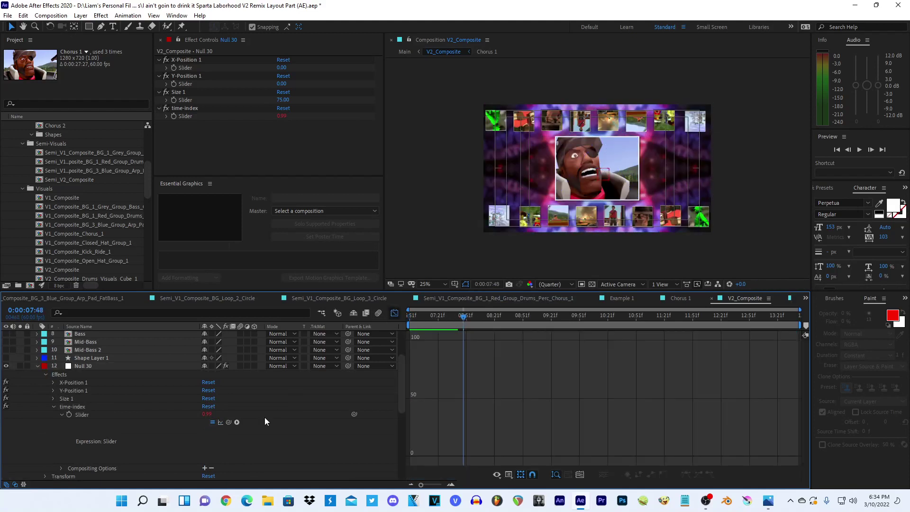
pyautogui.click(221, 423)
pyautogui.click(161, 415)
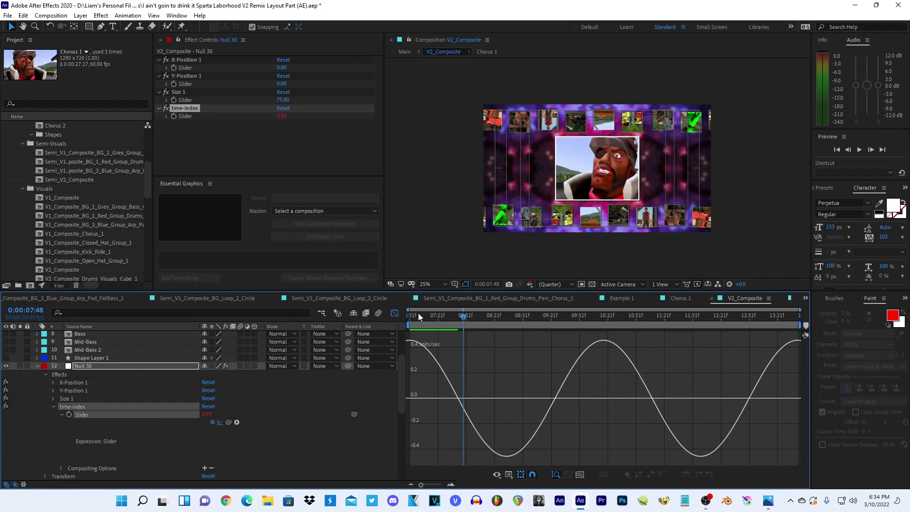
pyautogui.moveTo(418, 313); pyautogui.dragTo(409, 314)
pyautogui.rightClick(471, 358)
pyautogui.click(498, 264)
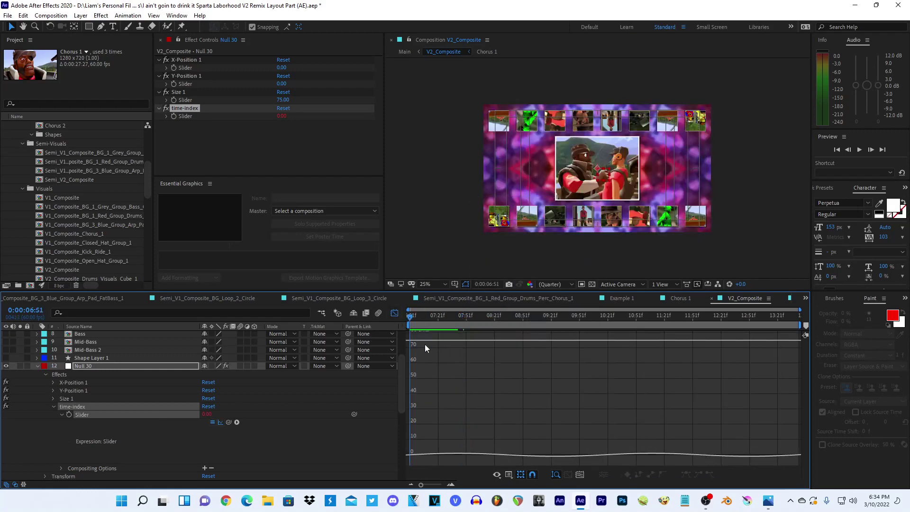
# - Inspect Null 30's X-Position 1, Y-Position 1 and Size 1 slider effects
pyautogui.click(50, 382)
pyautogui.click(50, 382)
pyautogui.click(52, 391)
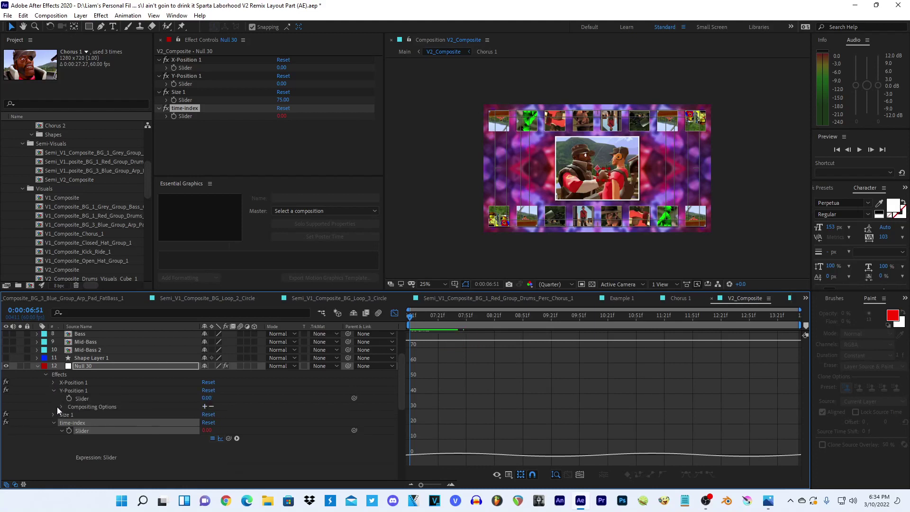
pyautogui.click(61, 407)
pyautogui.click(54, 390)
pyautogui.click(53, 399)
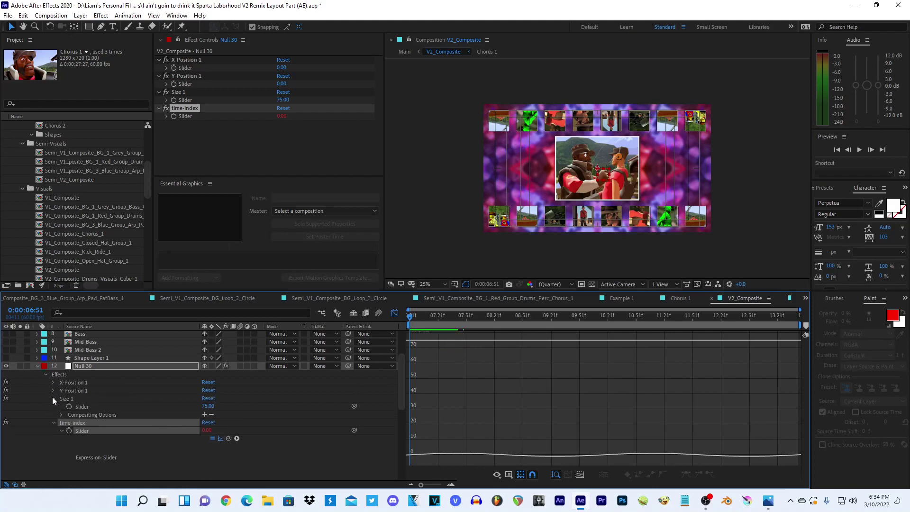
pyautogui.click(53, 399)
# - Switch the graph back to the speed view and return to the layer bars
pyautogui.scroll(-3, 52, 402)
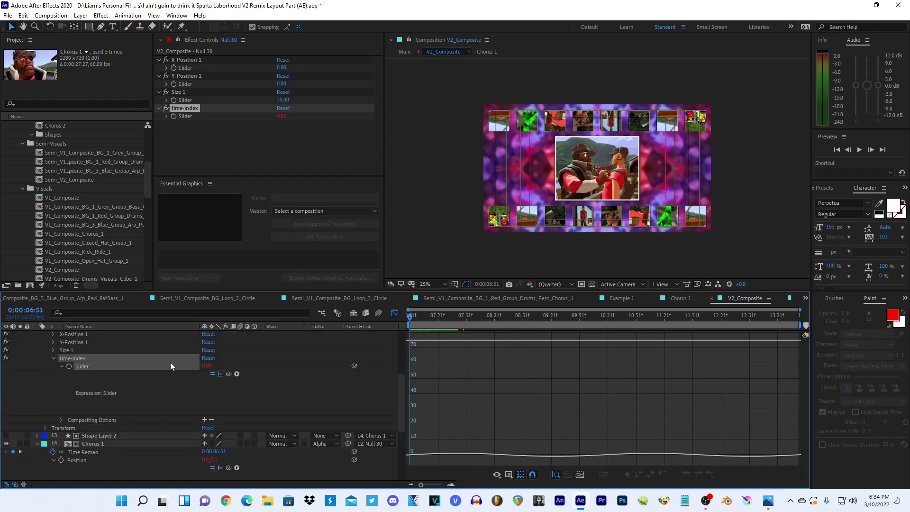
pyautogui.rightClick(516, 372)
pyautogui.click(536, 286)
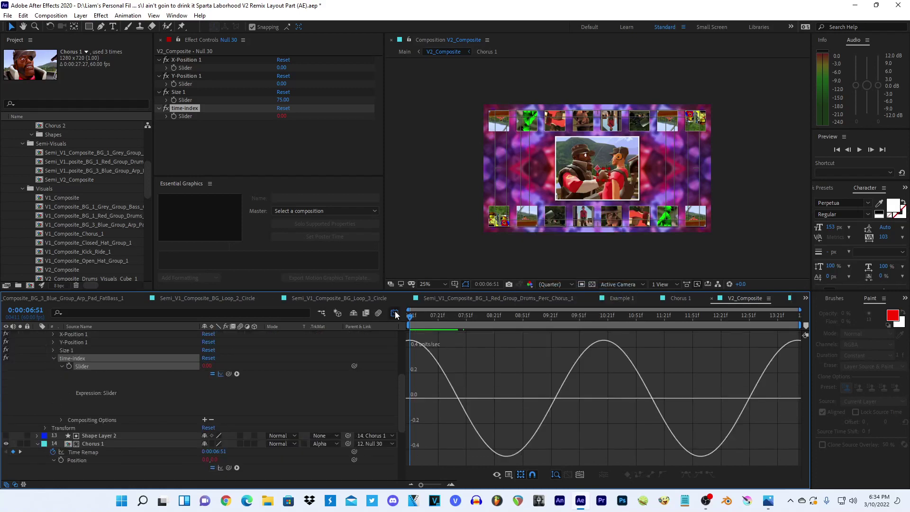
pyautogui.click(394, 313)
# - Rewrite line 5 of Null 30's time-index expression as v = Math.abs(Math.sin(a)*15)
pyautogui.click(468, 406)
pyautogui.click(495, 402)
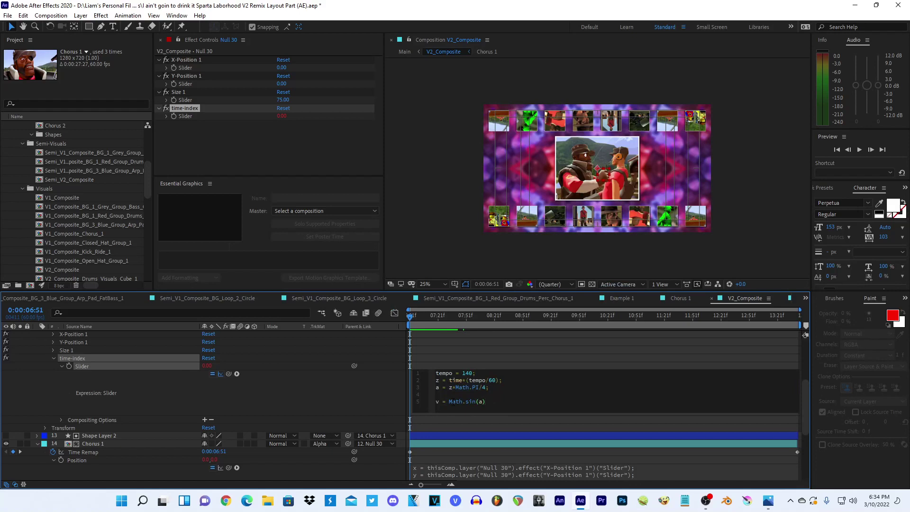
pyautogui.click(449, 402)
pyautogui.write('Matg')
pyautogui.press('BackSpace')
pyautogui.write('h.')
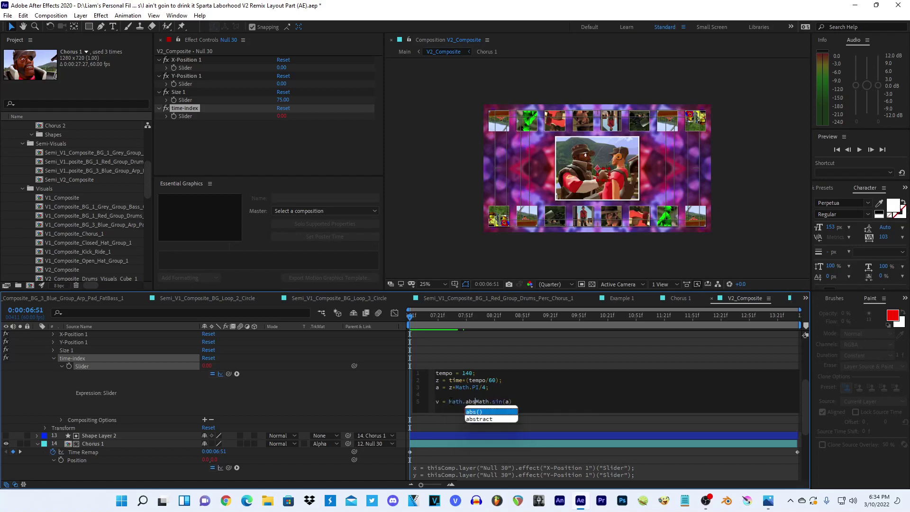
pyautogui.write('abs ')
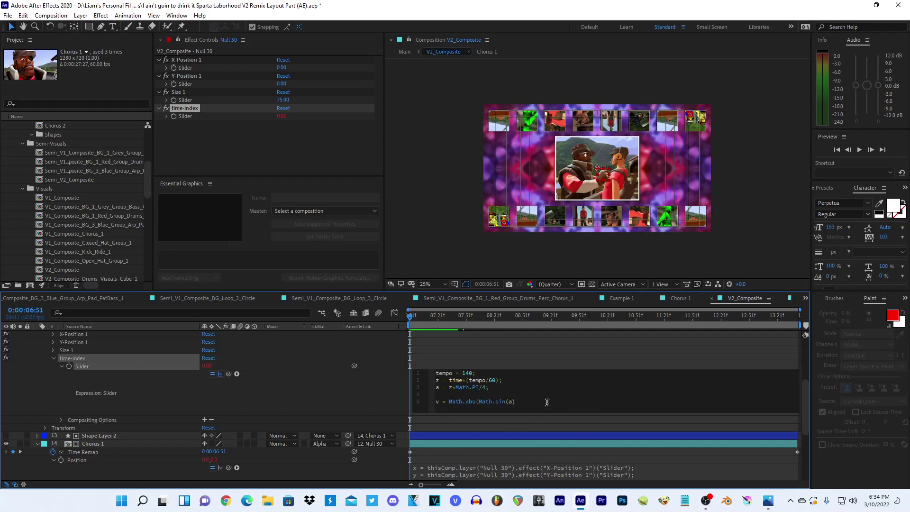
pyautogui.write(';')
pyautogui.write('*')
pyautogui.write('15')
pyautogui.click(498, 353)
pyautogui.scroll(-2, 497, 356)
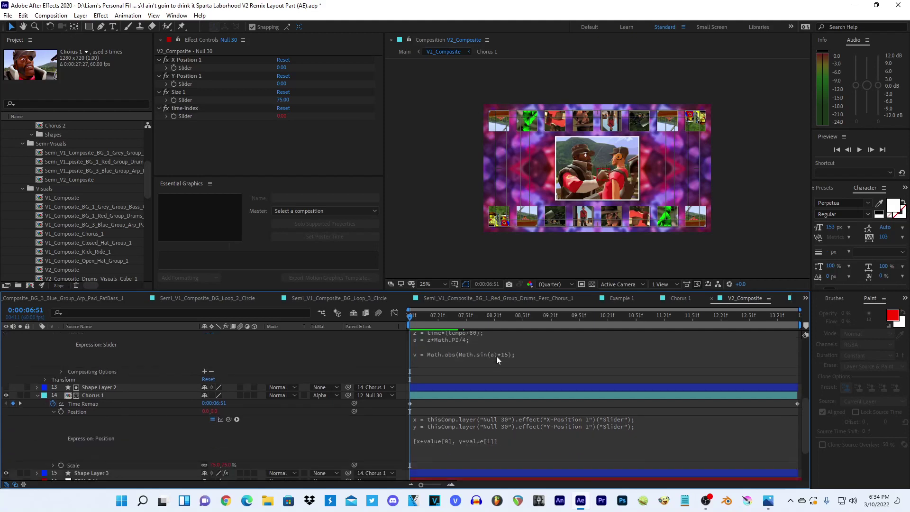
pyautogui.scroll(3, 496, 357)
pyautogui.scroll(-3, 497, 355)
pyautogui.scroll(2, 474, 360)
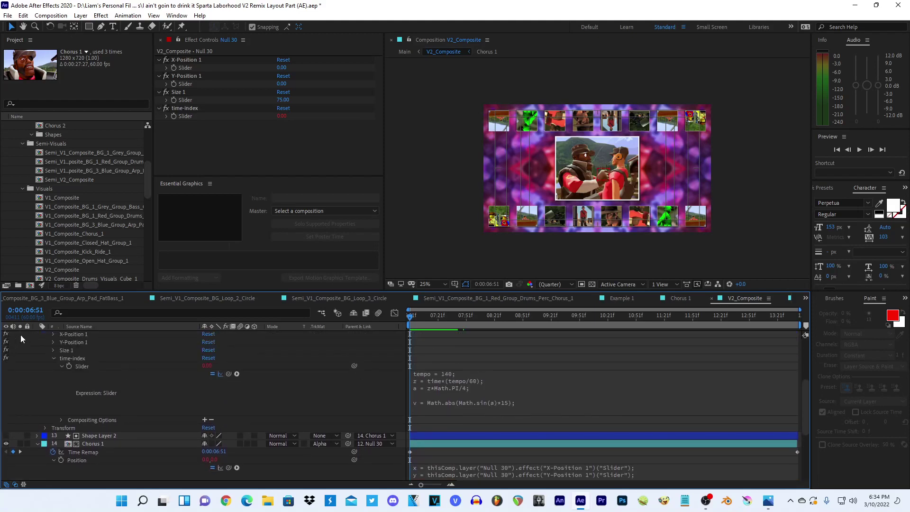
# - Try an X-Position 1 expression multiplied by the time-index slider and preview it
pyautogui.click(52, 334)
pyautogui.keyDown('alt'); pyautogui.click(69, 341); pyautogui.keyUp('alt')
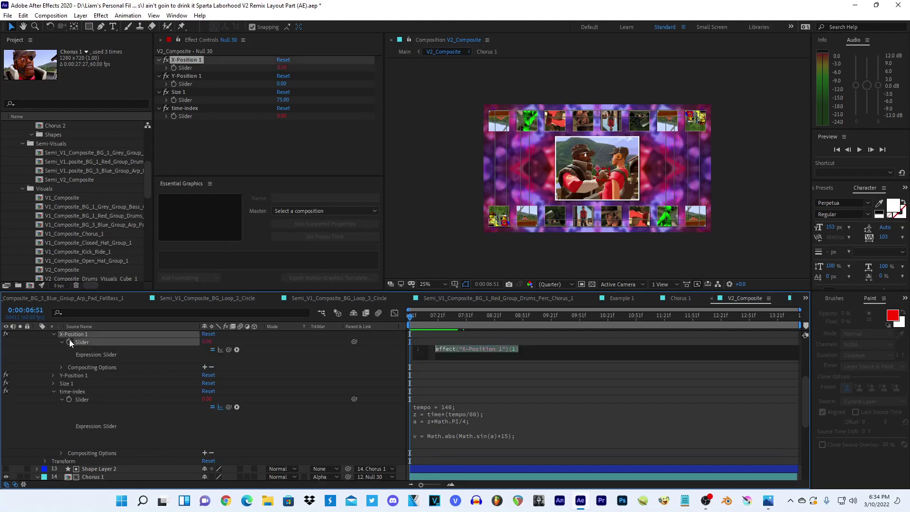
pyautogui.write('*')
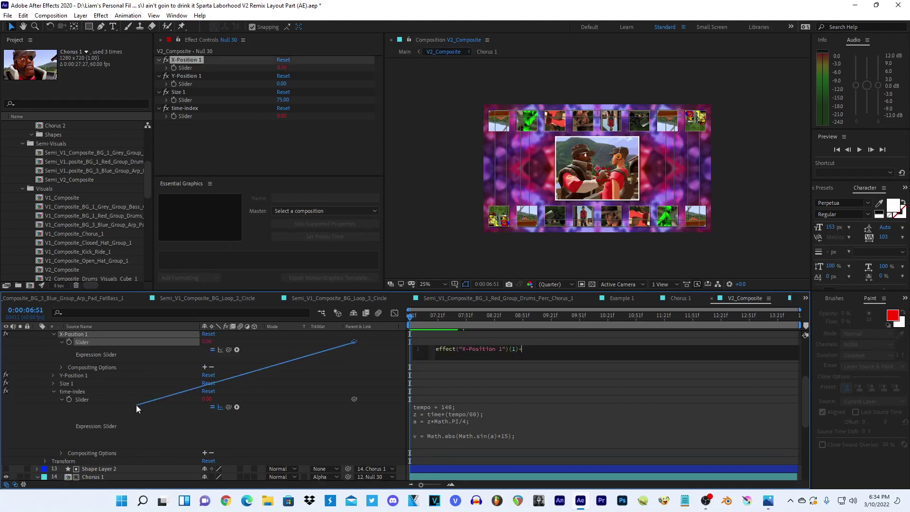
pyautogui.moveTo(354, 342); pyautogui.dragTo(81, 399)
pyautogui.click(465, 253)
pyautogui.press('space')
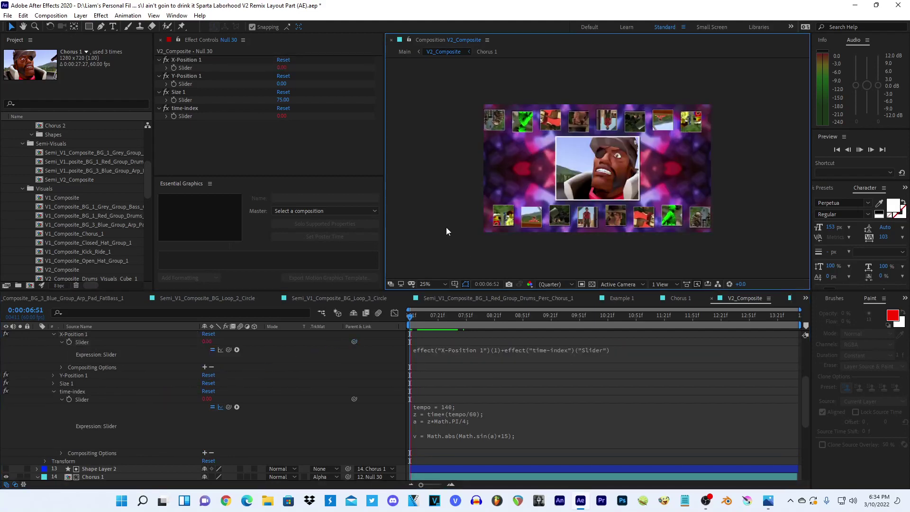
pyautogui.press('space')
# - Delete the time-index term and remove the X-Position 1 expression entirely
pyautogui.click(562, 352)
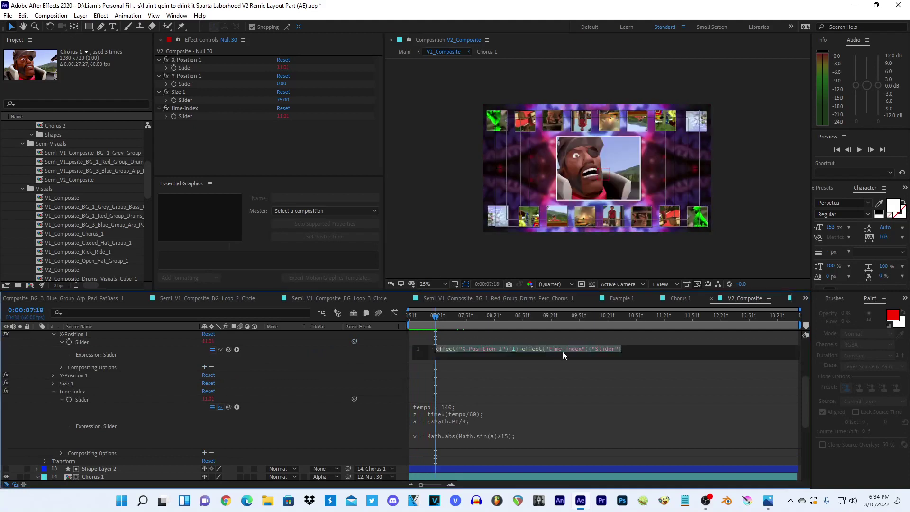
pyautogui.moveTo(620, 349); pyautogui.dragTo(518, 349)
pyautogui.hotkey('ctrl', 'c')
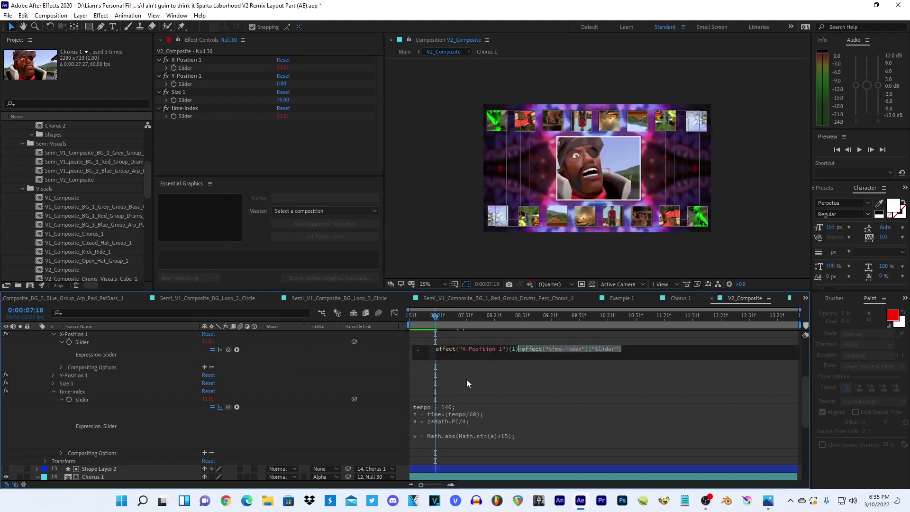
pyautogui.press('BackSpace')
pyautogui.click(44, 346)
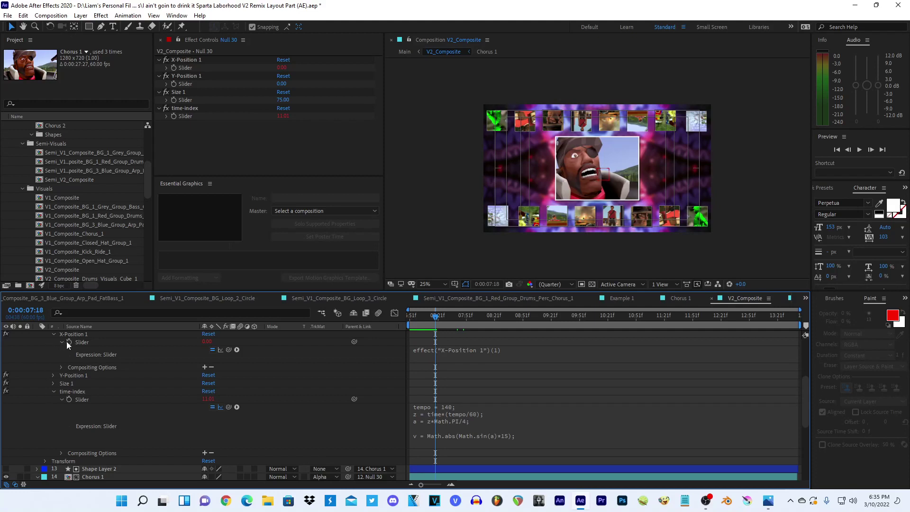
pyautogui.keyDown('alt'); pyautogui.click(70, 342); pyautogui.keyUp('alt')
# - Give Size 1 the expression effect("Size 1")(1)+effect("time-index")("Slider")
pyautogui.click(53, 367)
pyautogui.keyDown('alt'); pyautogui.click(69, 374); pyautogui.keyUp('alt')
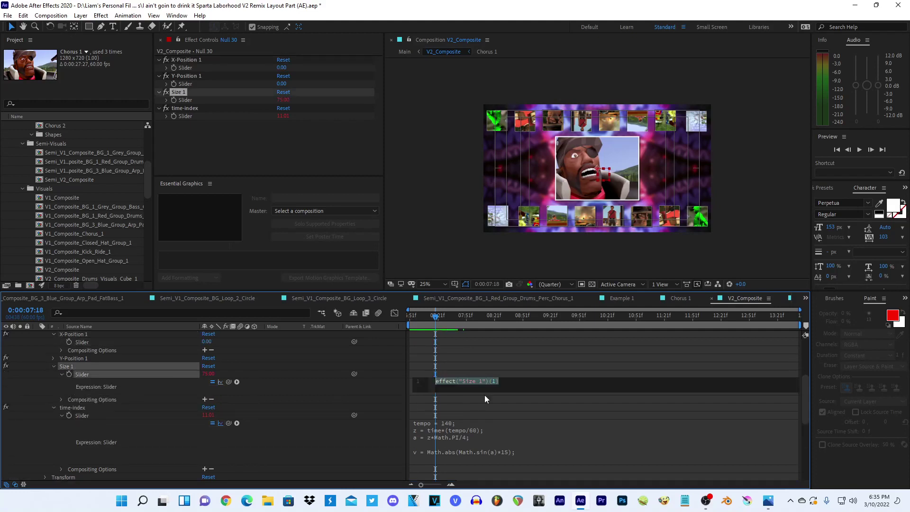
pyautogui.hotkey('ctrl', 'v')
pyautogui.hotkey('ctrl', 'z')
pyautogui.write('+')
pyautogui.hotkey('ctrl', 'v')
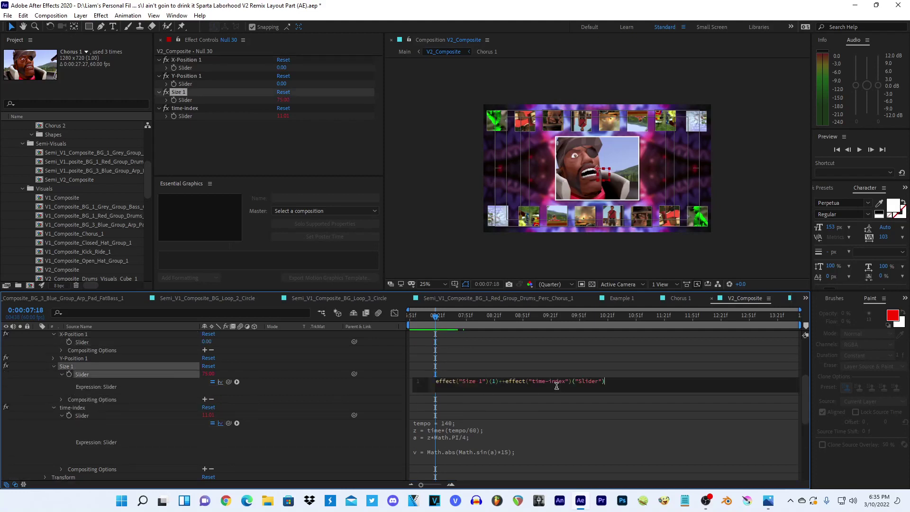
pyautogui.click(449, 322)
# - Remove the doubled plus sign from the Size 1 expression and scrub to check, returning to 6:51
pyautogui.click(505, 381)
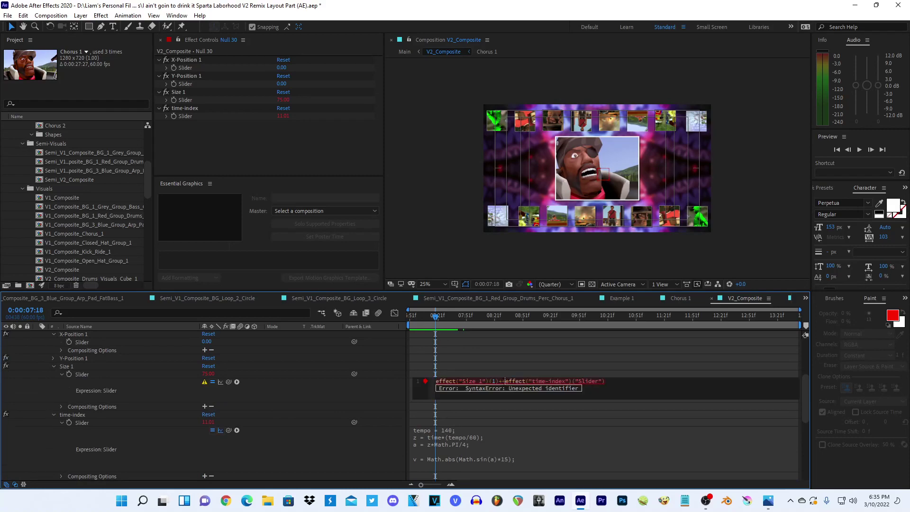
pyautogui.press('BackSpace')
pyautogui.click(556, 368)
pyautogui.moveTo(429, 317)
pyautogui.mouseDown()
pyautogui.moveTo(441, 321)
pyautogui.moveTo(409, 322)
pyautogui.mouseUp()
pyautogui.click(456, 256)
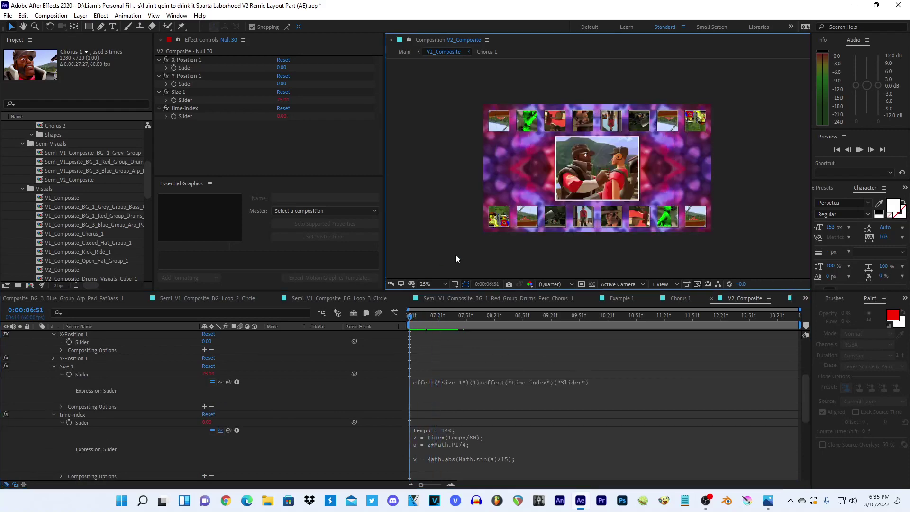
# - Collapse Null 30, solo Chorus 1 and Shape Layer 3, and preview the isolated clip
pyautogui.scroll(2, 220, 387)
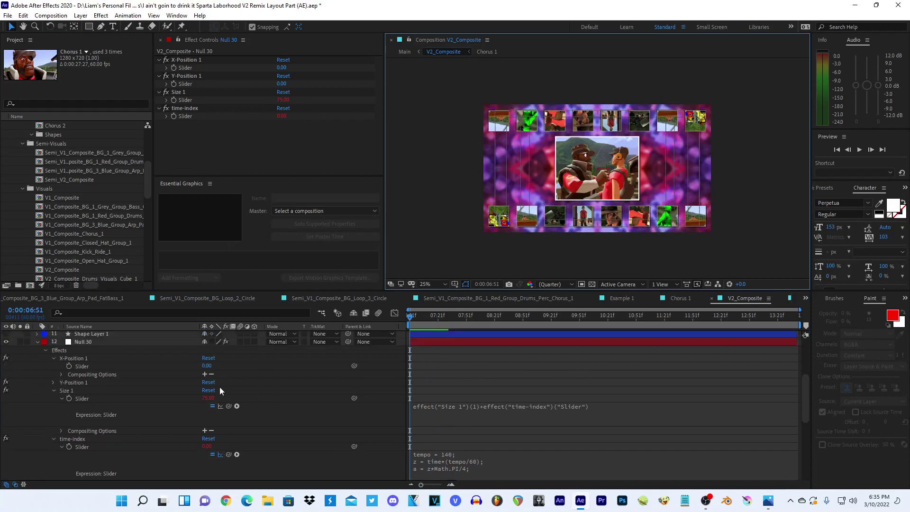
pyautogui.scroll(3, 59, 415)
pyautogui.click(37, 424)
pyautogui.click(37, 440)
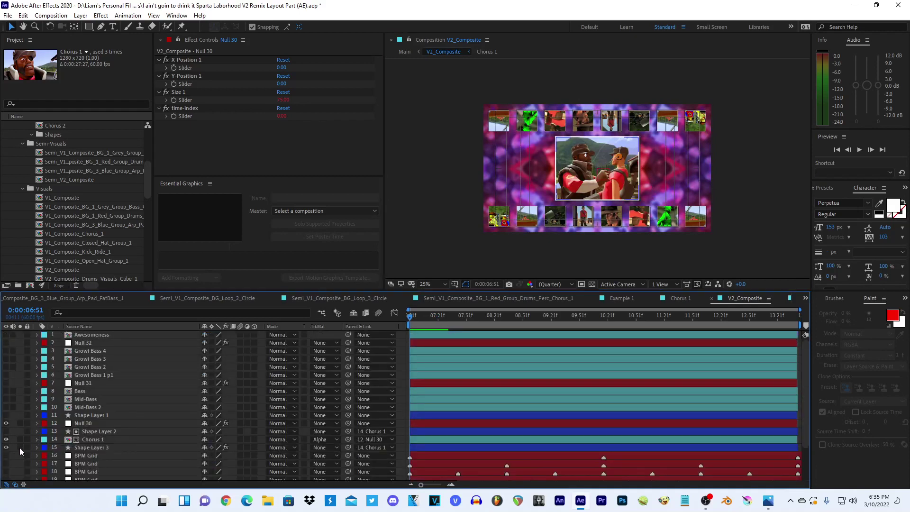
pyautogui.click(20, 440)
pyautogui.click(20, 448)
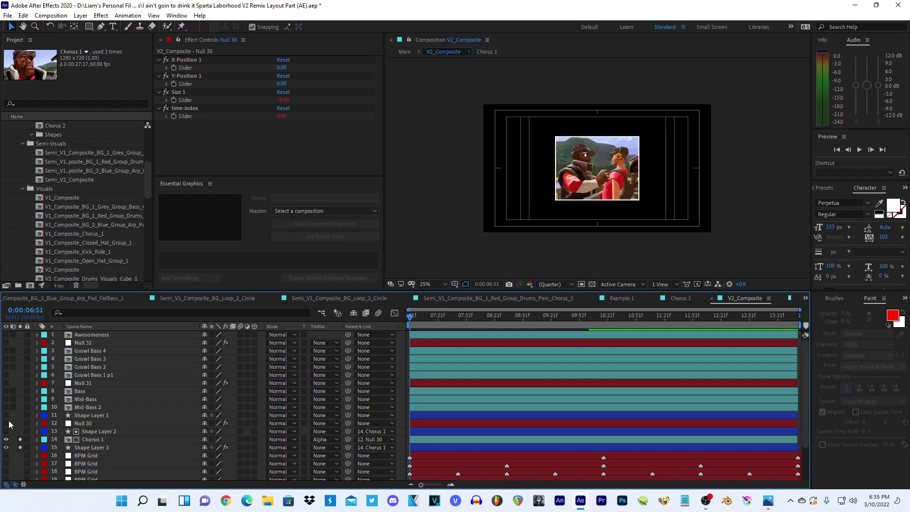
pyautogui.click(6, 424)
pyautogui.click(435, 212)
pyautogui.press('space')
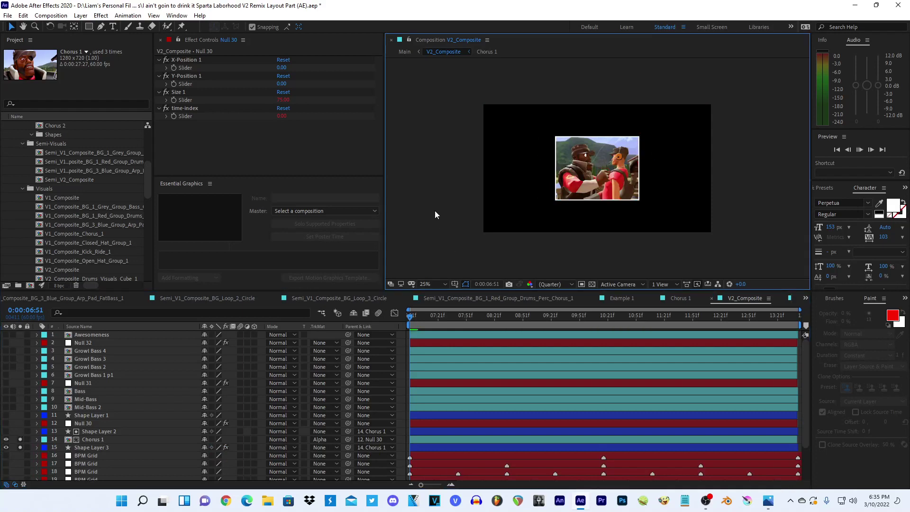
pyautogui.moveTo(418, 317); pyautogui.dragTo(515, 315)
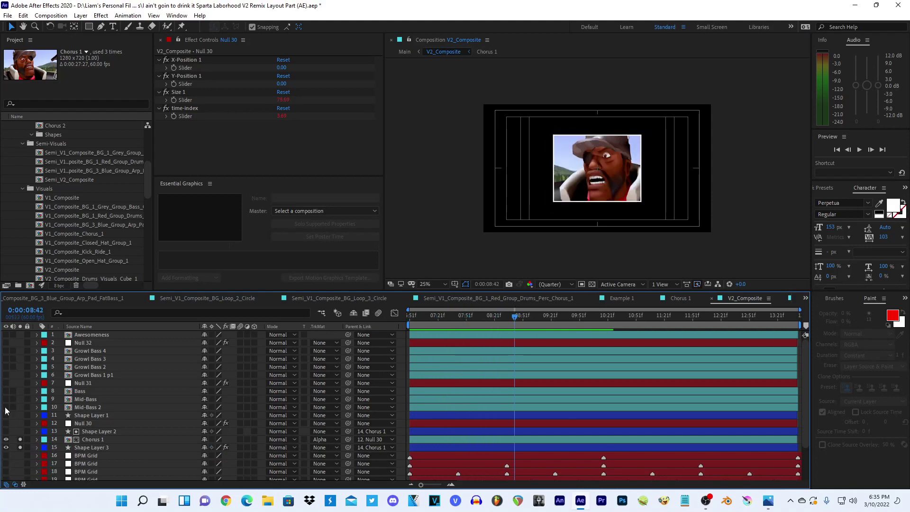
# - Change line 3 of the time-index expression to a = z*Math.PI
pyautogui.click(37, 423)
pyautogui.scroll(-1, 371, 434)
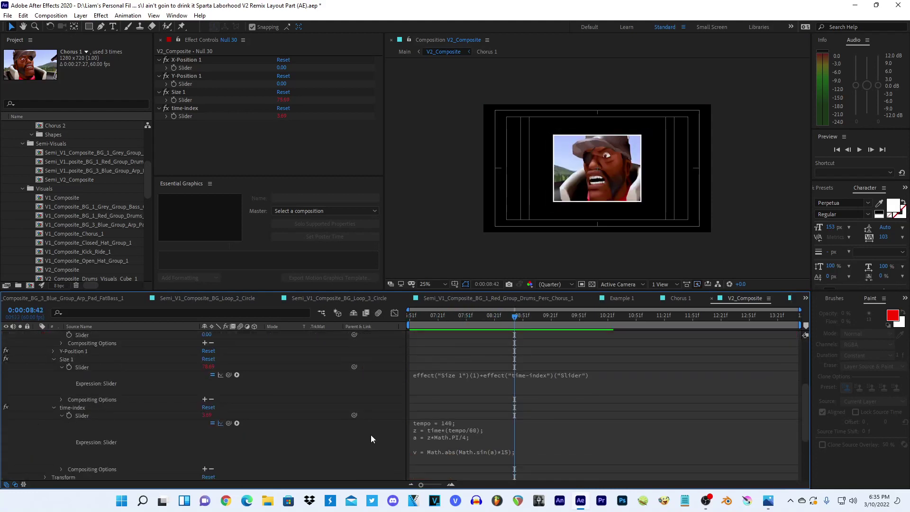
pyautogui.click(81, 415)
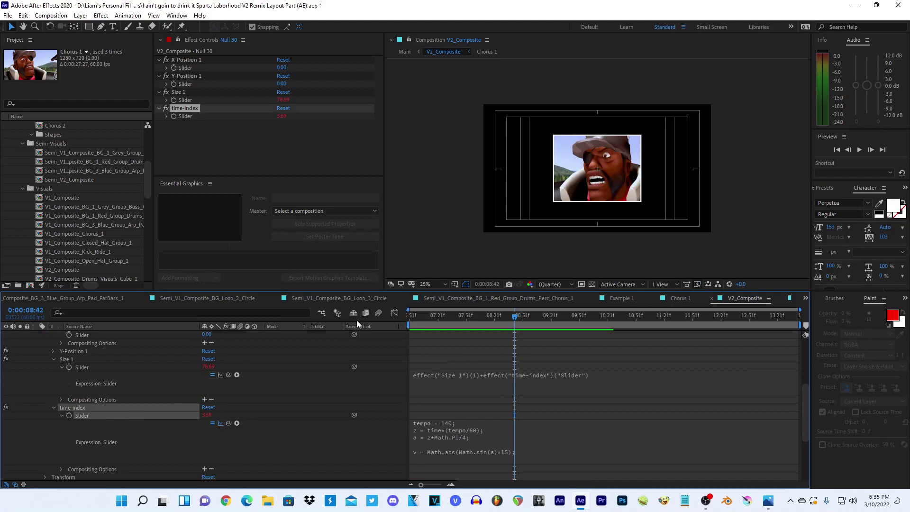
pyautogui.click(394, 312)
pyautogui.click(394, 311)
pyautogui.click(478, 435)
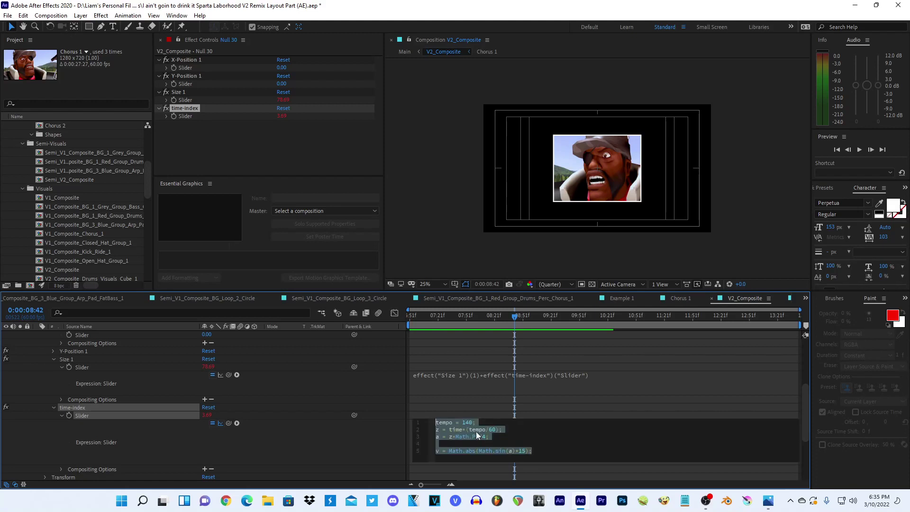
pyautogui.click(486, 436)
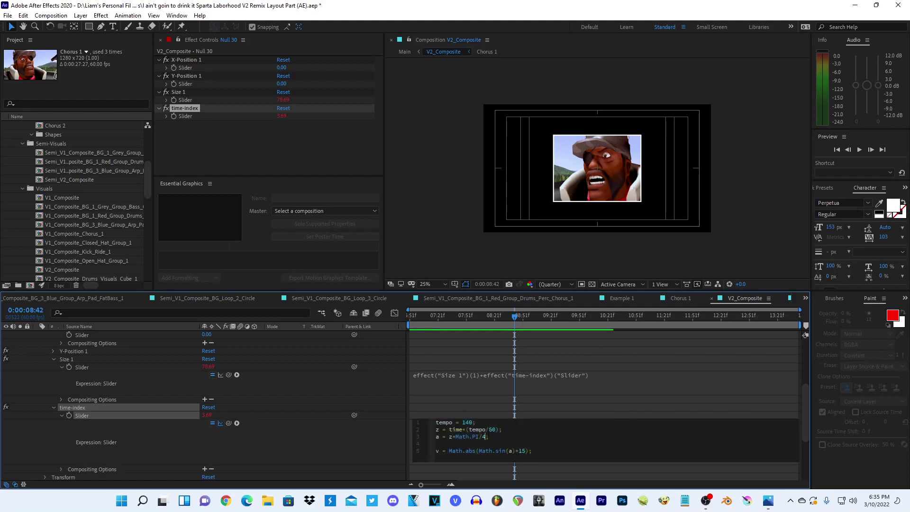
pyautogui.press('BackSpace')
pyautogui.press('BackSpace')
pyautogui.click(386, 325)
# - Check the new sine curve in the Graph Editor and recommit the time-index expression
pyautogui.click(395, 313)
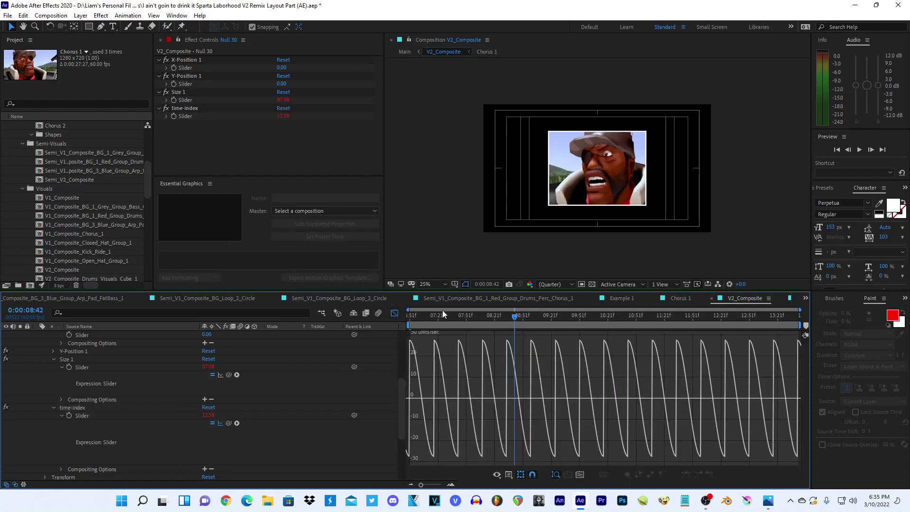
pyautogui.click(395, 313)
pyautogui.click(468, 439)
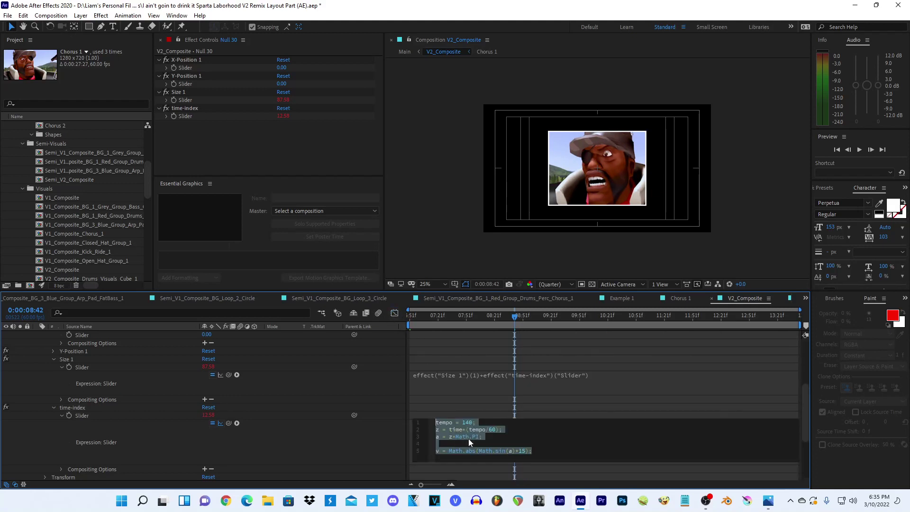
pyautogui.click(479, 437)
pyautogui.click(484, 393)
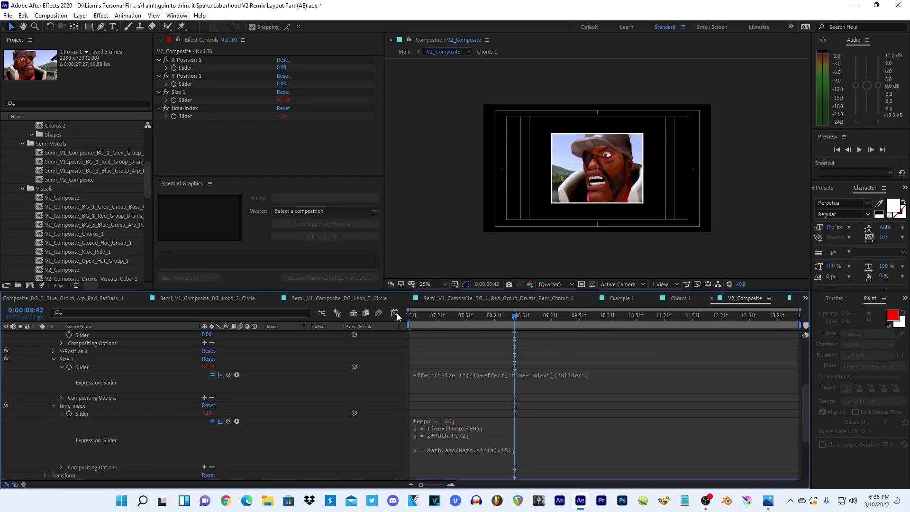
# - Show the graph's values and scrub to about 08:43 and 09:53 to check them
pyautogui.click(394, 313)
pyautogui.rightClick(464, 366)
pyautogui.click(498, 348)
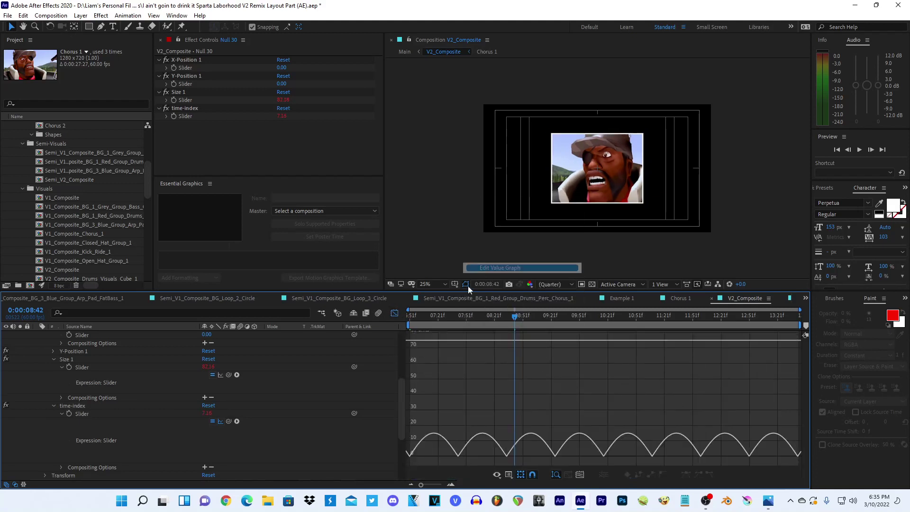
pyautogui.click(420, 317)
pyautogui.moveTo(429, 320); pyautogui.dragTo(518, 325)
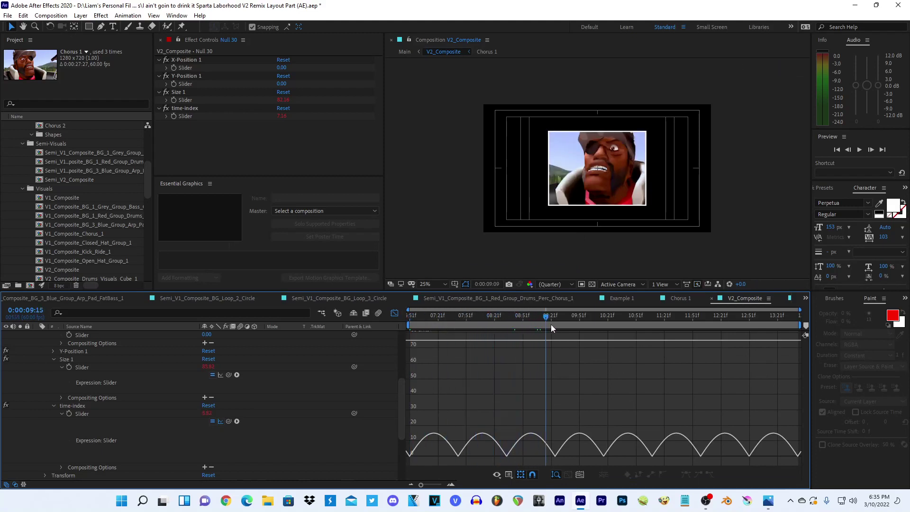
pyautogui.moveTo(518, 326); pyautogui.dragTo(582, 325)
pyautogui.click(395, 312)
pyautogui.click(496, 434)
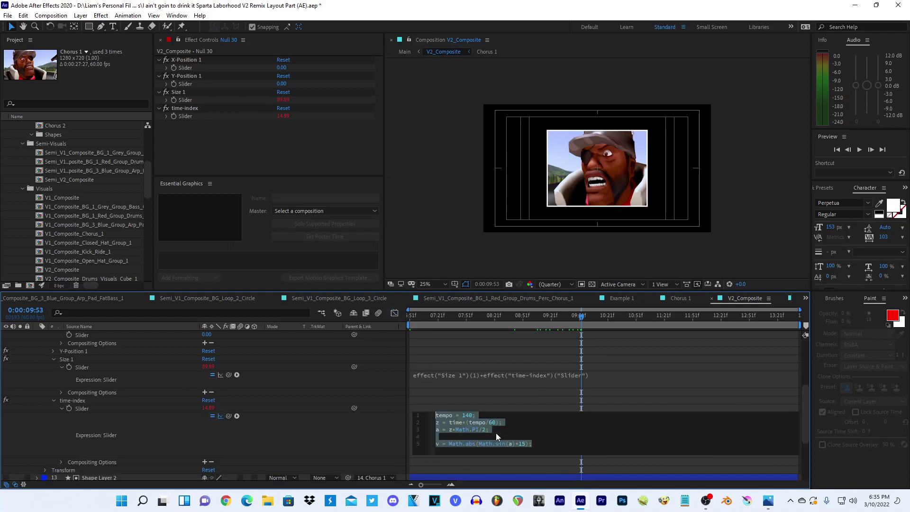
pyautogui.click(496, 432)
# - Browse the red drums and blue fatbass precomps, return to V2_Composite, and close one precomp
pyautogui.click(423, 299)
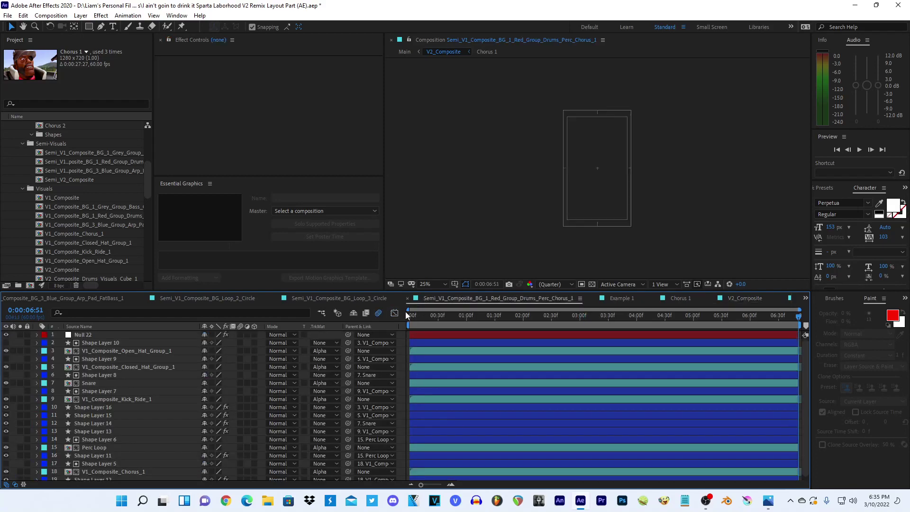
pyautogui.click(521, 53)
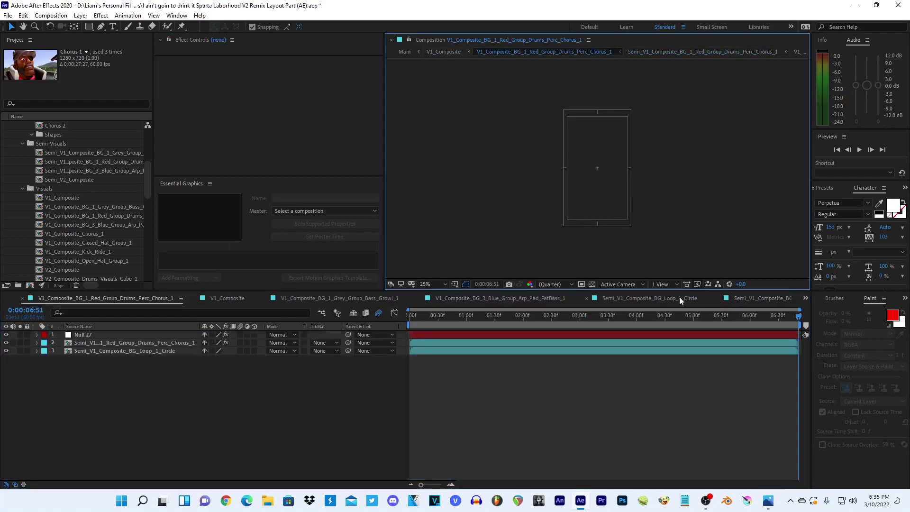
pyautogui.click(759, 303)
pyautogui.click(806, 298)
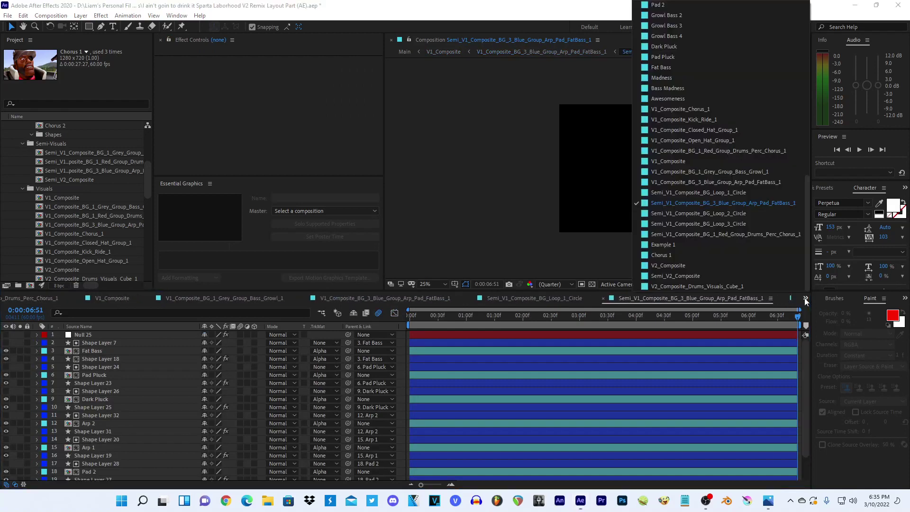
pyautogui.click(691, 263)
pyautogui.hotkey('ctrl', 'w')
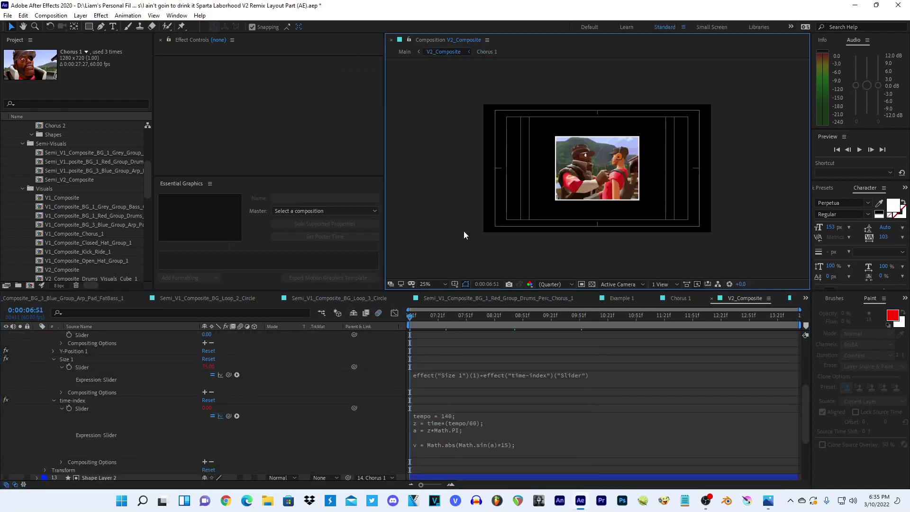
# - Save the project and change the time-index multiplier on line 5 from 15 to 7.5
pyautogui.hotkey('ctrl', 's')
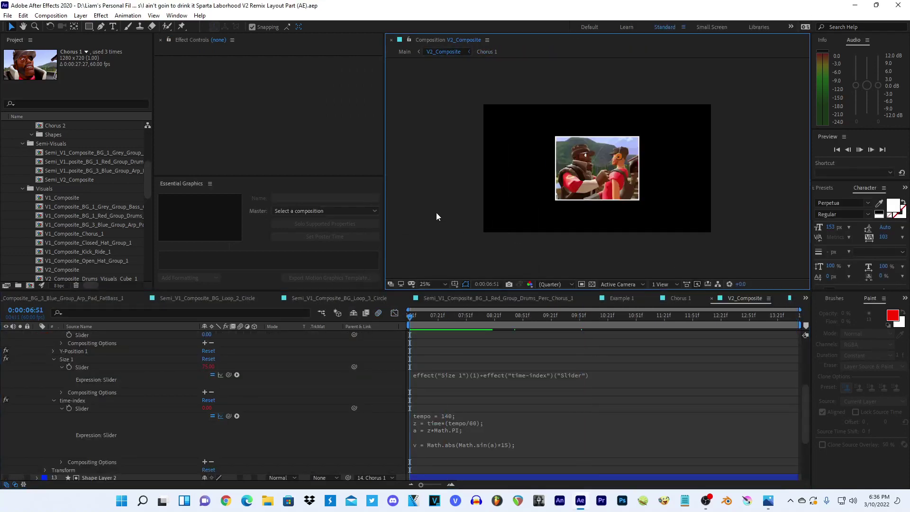
pyautogui.moveTo(412, 317); pyautogui.dragTo(517, 316)
pyautogui.click(506, 442)
pyautogui.click(523, 444)
pyautogui.press('BackSpace')
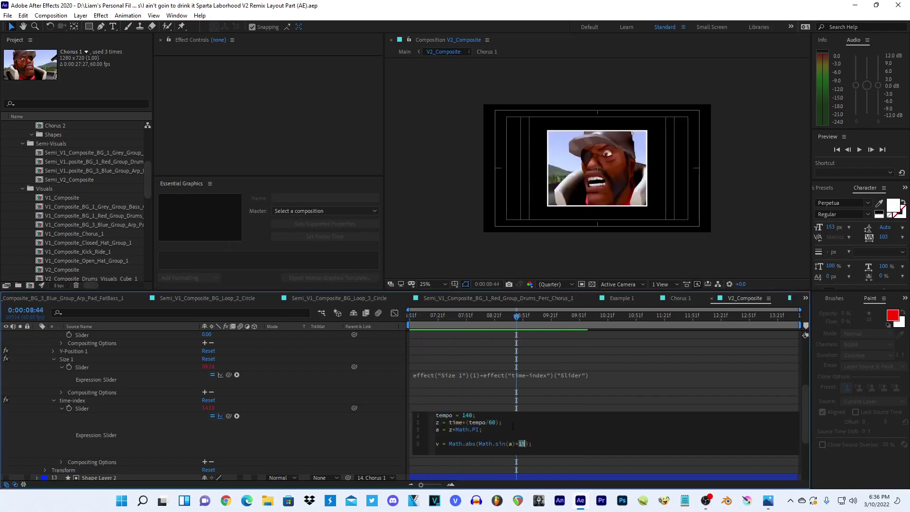
pyautogui.press('BackSpace')
pyautogui.press('BackSpace')
pyautogui.press('BackSpace')
pyautogui.press('BackSpace')
pyautogui.press('BackSpace')
pyautogui.write('7.5)')
pyautogui.write(';')
pyautogui.click(487, 397)
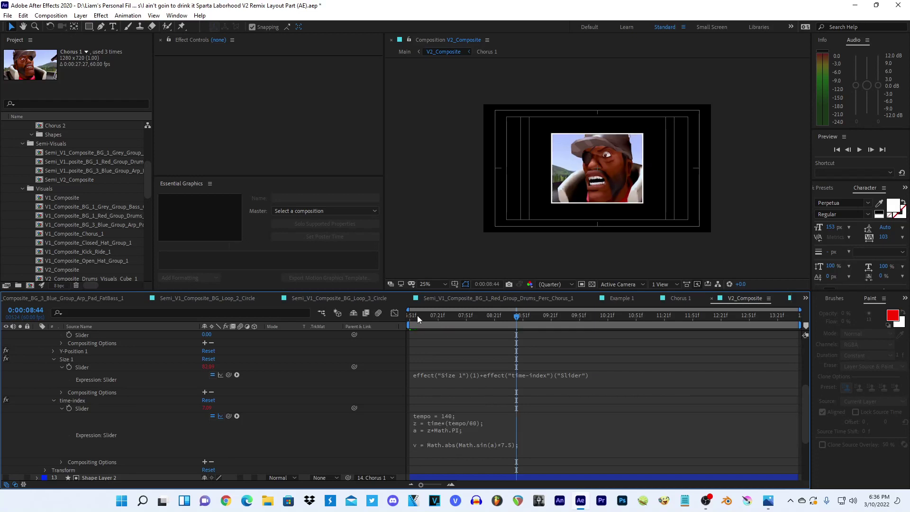
# - Scrub from 06:51 to about 07:38 to check the halved size pulse
pyautogui.click(411, 315)
pyautogui.click(442, 241)
pyautogui.moveTo(417, 317)
pyautogui.mouseDown()
pyautogui.moveTo(457, 319)
pyautogui.moveTo(112, 377)
pyautogui.mouseUp()
pyautogui.scroll(4, 47, 411)
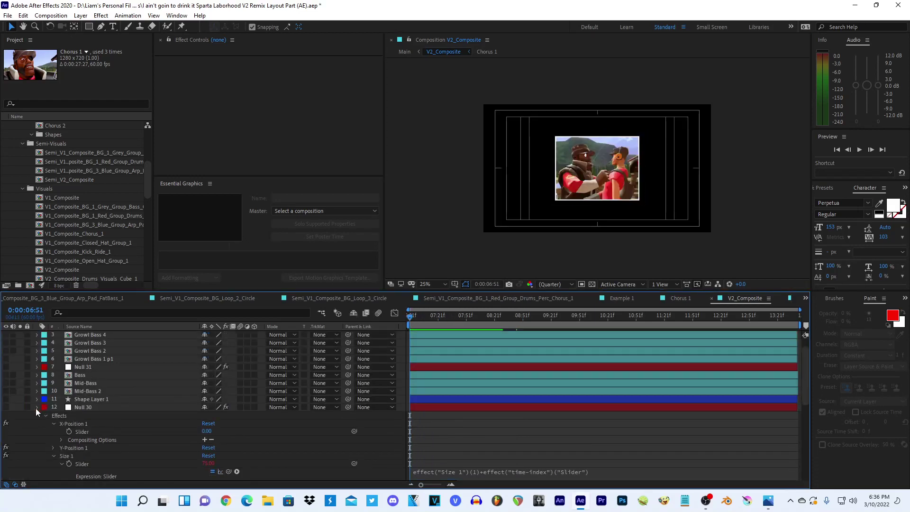
pyautogui.click(37, 408)
pyautogui.press('space')
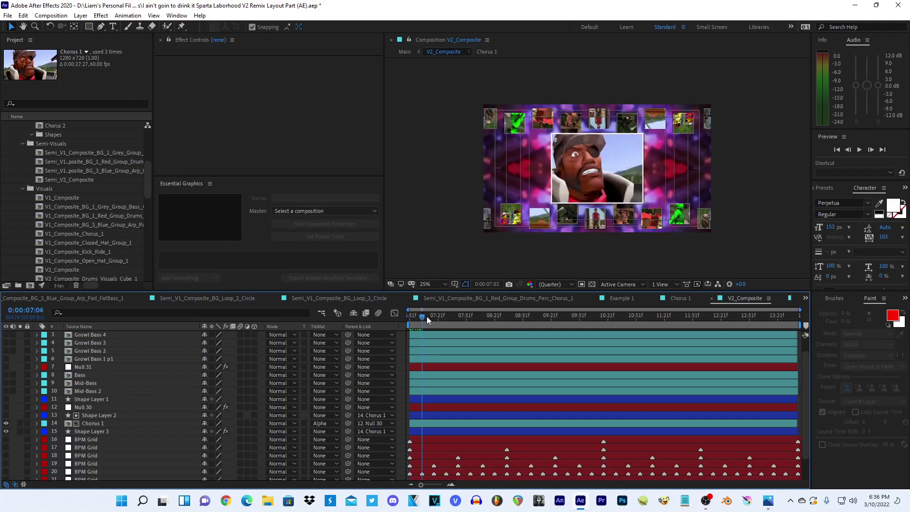
pyautogui.click(392, 229)
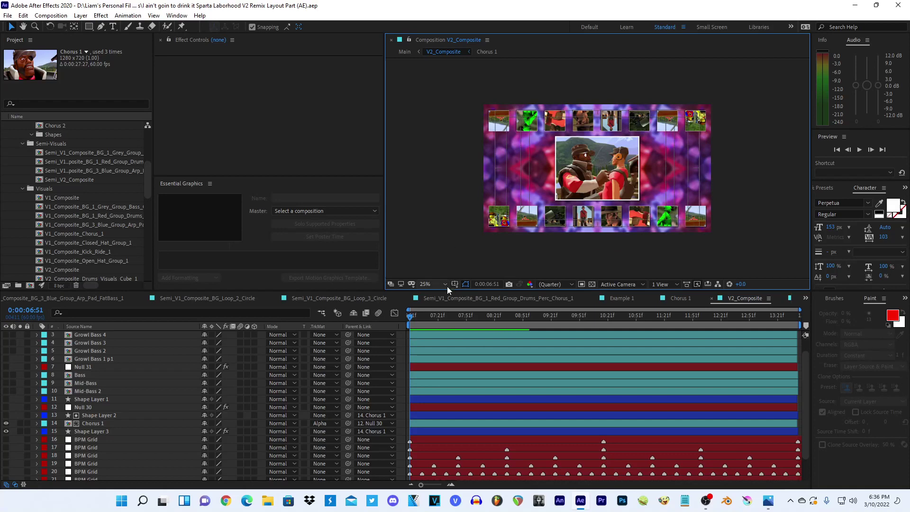
pyautogui.moveTo(419, 319)
pyautogui.mouseDown()
pyautogui.moveTo(507, 315)
pyautogui.moveTo(411, 313)
pyautogui.mouseUp()
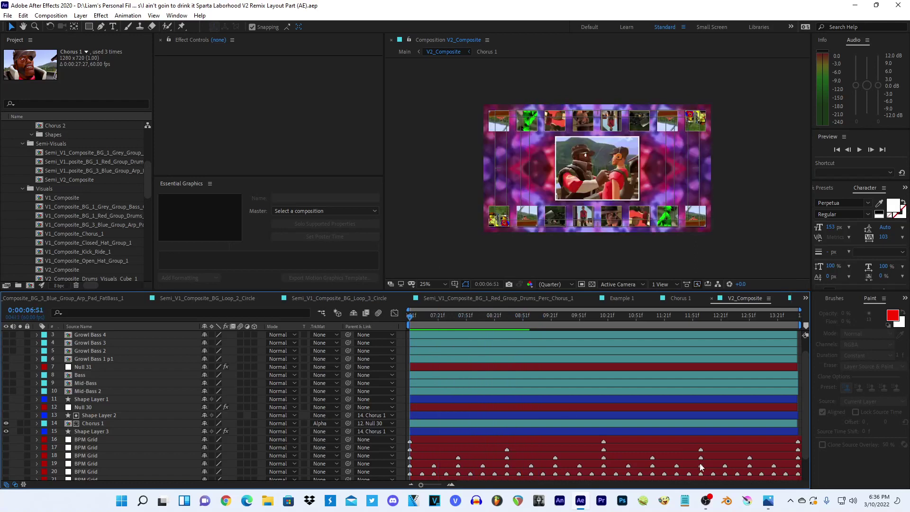
pyautogui.click(706, 502)
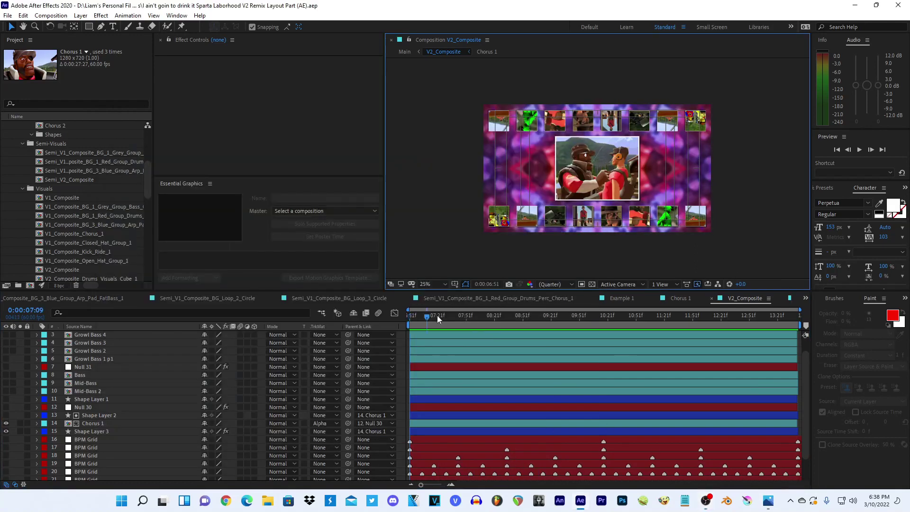
pyautogui.moveTo(490, 315); pyautogui.dragTo(533, 317)
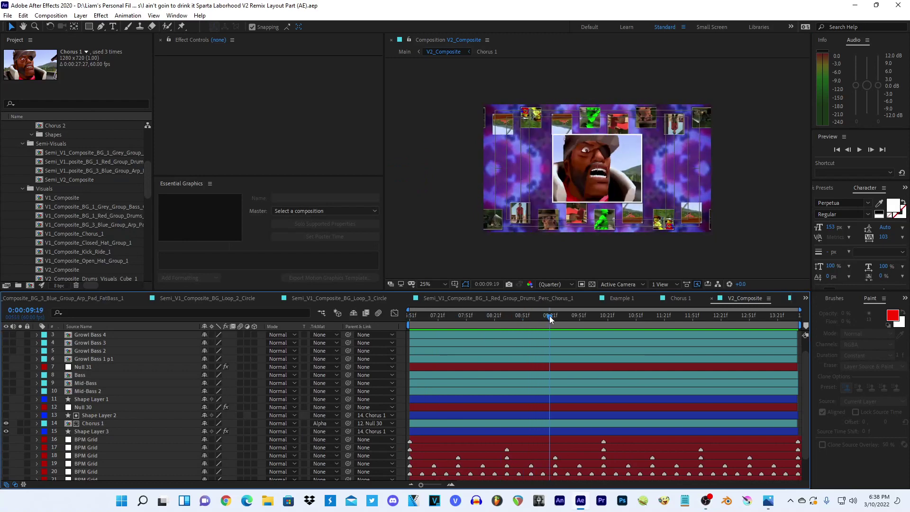
pyautogui.moveTo(533, 315); pyautogui.dragTo(411, 317)
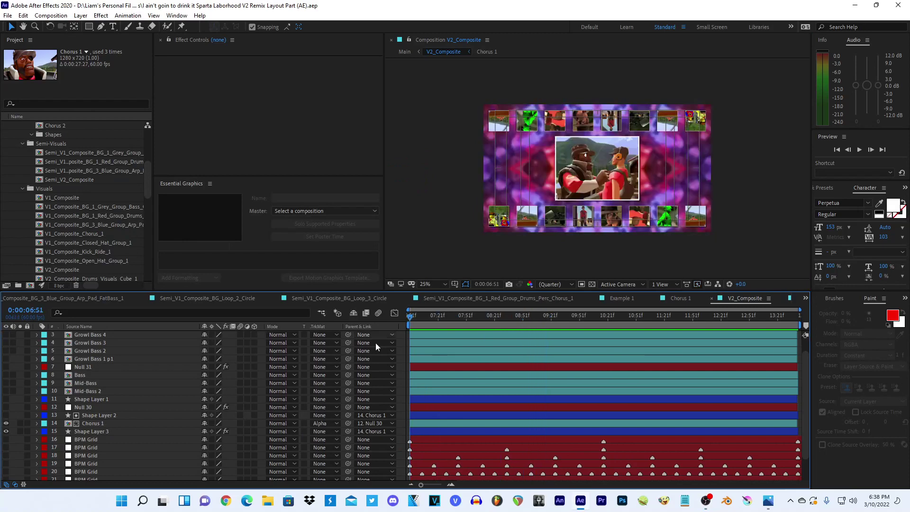
# - Show Null 30, select Shape Layer 1 and hide the Bass and Mid-Bass layers
pyautogui.scroll(1, 295, 377)
pyautogui.scroll(-3, 19, 442)
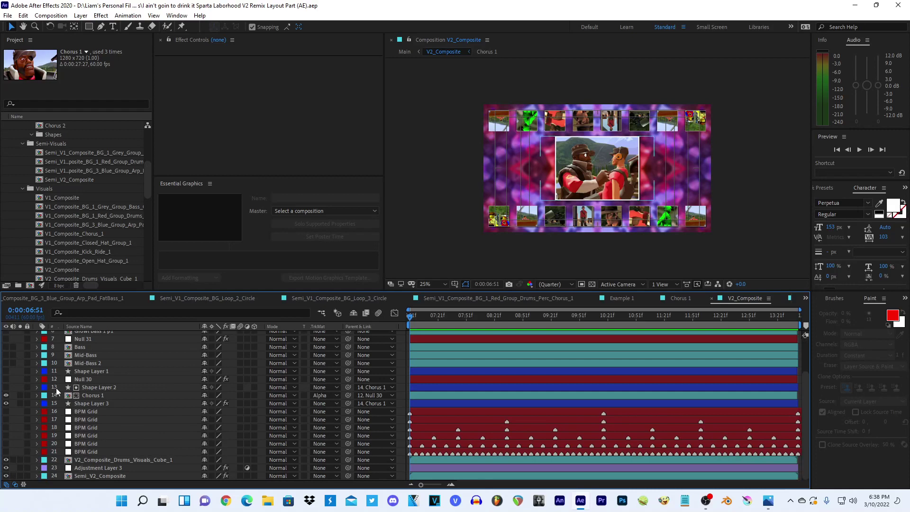
pyautogui.click(6, 379)
pyautogui.scroll(1, 61, 388)
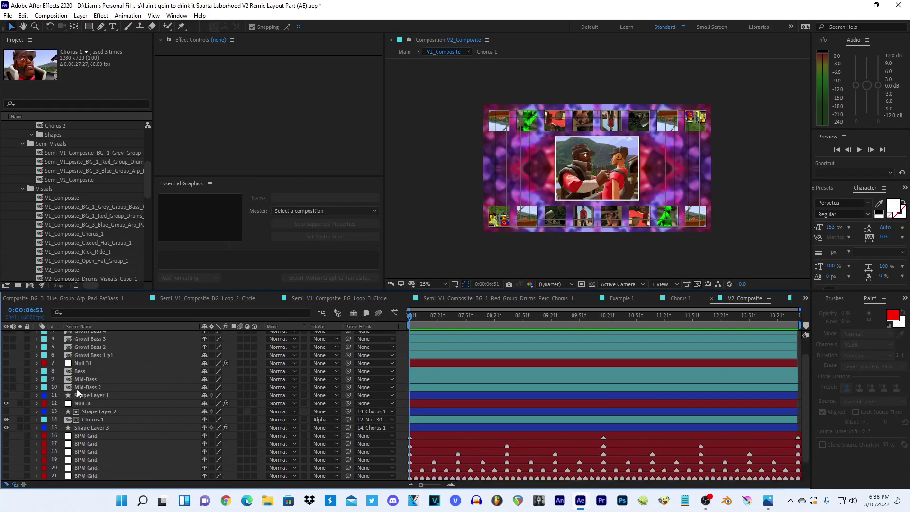
pyautogui.click(77, 388)
pyautogui.press('F2')
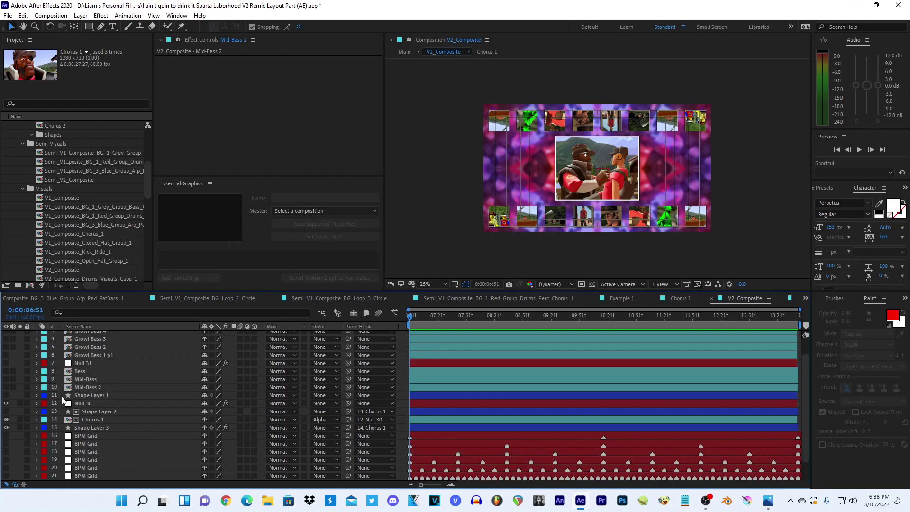
pyautogui.click(76, 395)
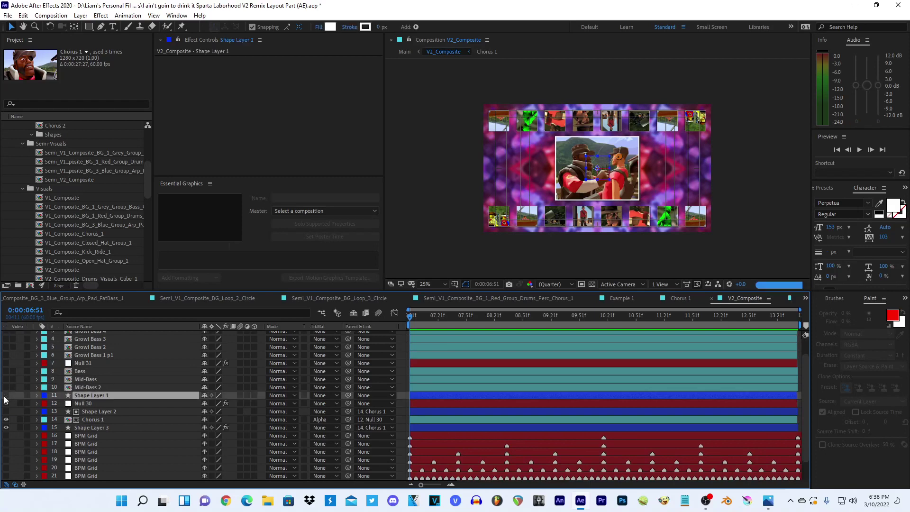
pyautogui.moveTo(6, 387)
pyautogui.mouseDown()
pyautogui.moveTo(6, 374)
pyautogui.moveTo(7, 388)
pyautogui.mouseUp()
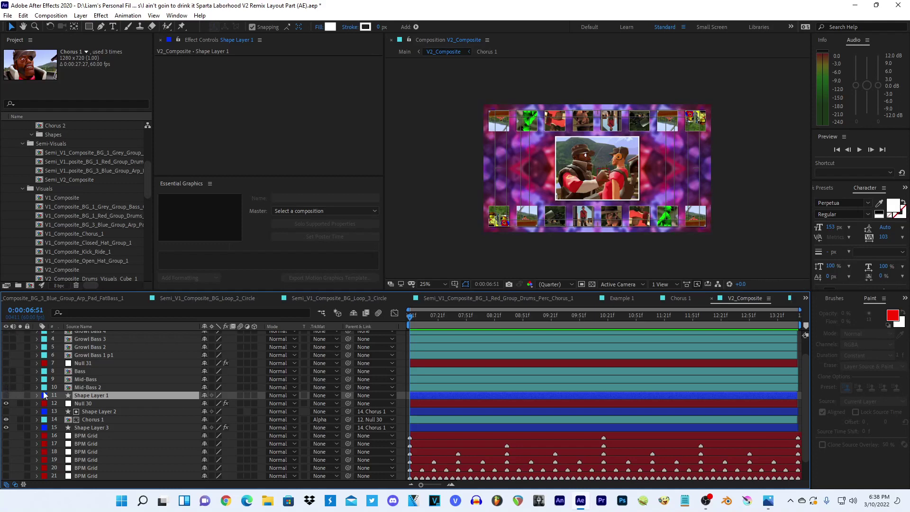
# - Duplicate Shape Layer 1 as Shape Layer 4 above Bass and turn the Bass layers back on
pyautogui.hotkey('ctrl', 'd')
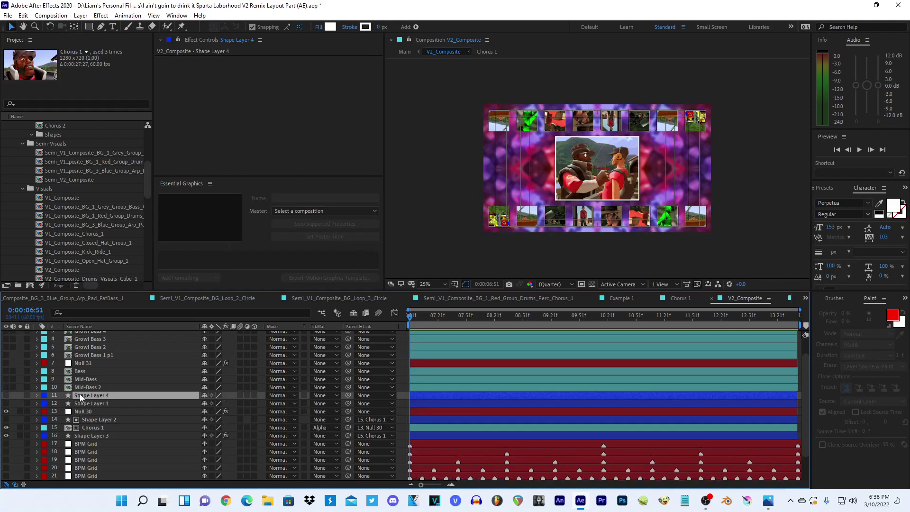
pyautogui.moveTo(78, 397); pyautogui.dragTo(94, 368)
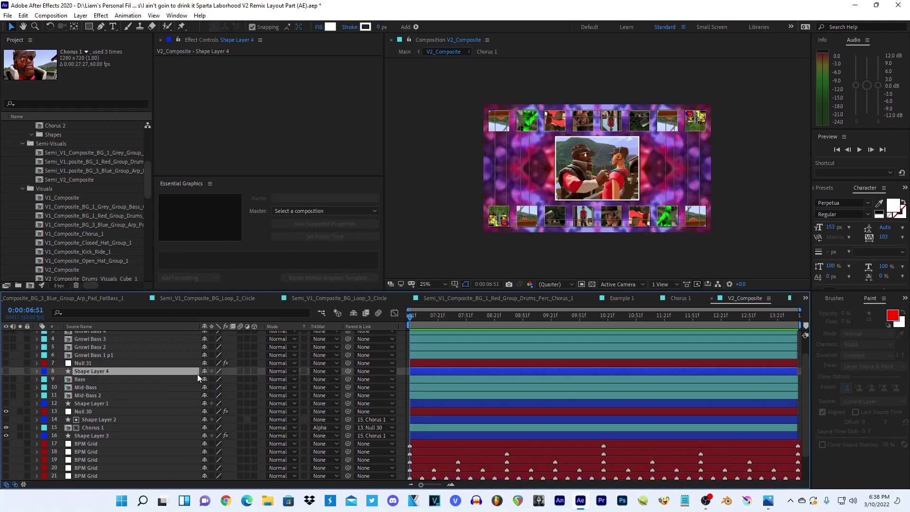
pyautogui.moveTo(7, 379); pyautogui.dragTo(7, 395)
pyautogui.click(76, 363)
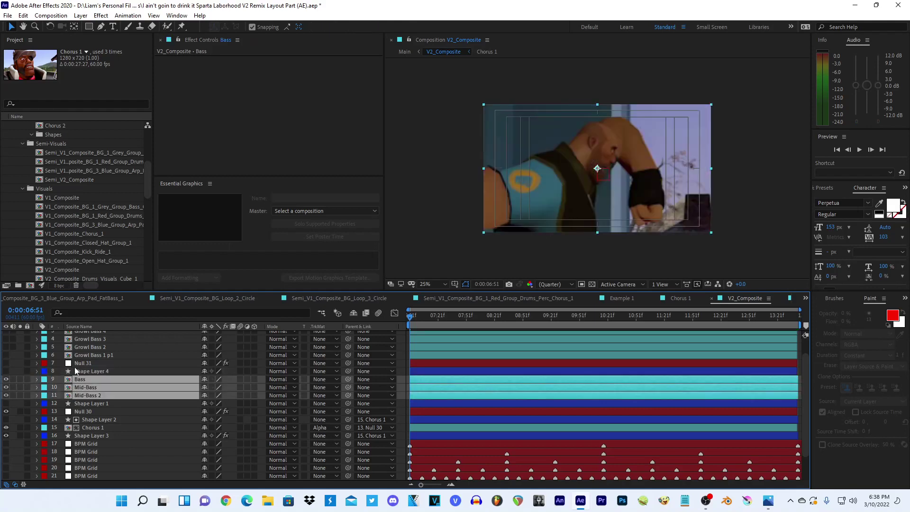
pyautogui.click(6, 371)
pyautogui.click(82, 379)
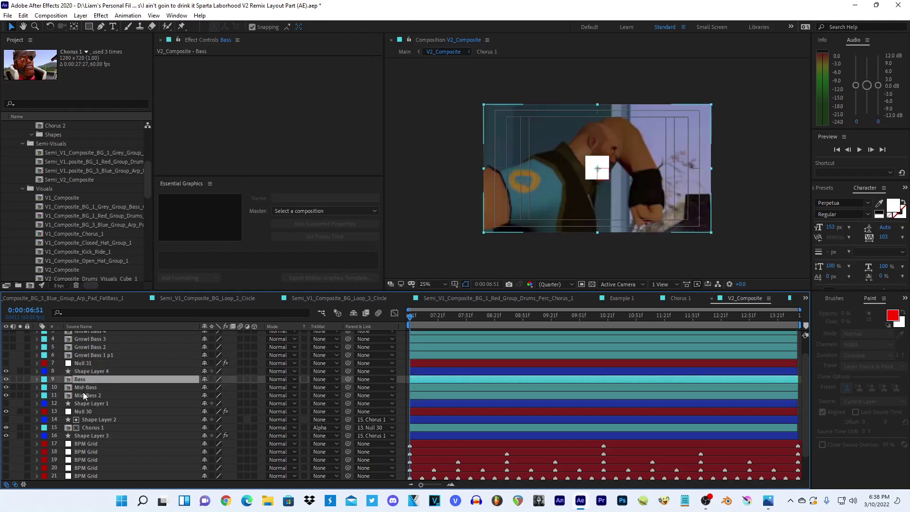
pyautogui.keyDown('shift'); pyautogui.click(83, 395); pyautogui.keyUp('shift')
pyautogui.click(83, 372)
# - Set Shape Layer 4's Rectangle Path 1 size to 745, then to 800 by 800
pyautogui.press('s')
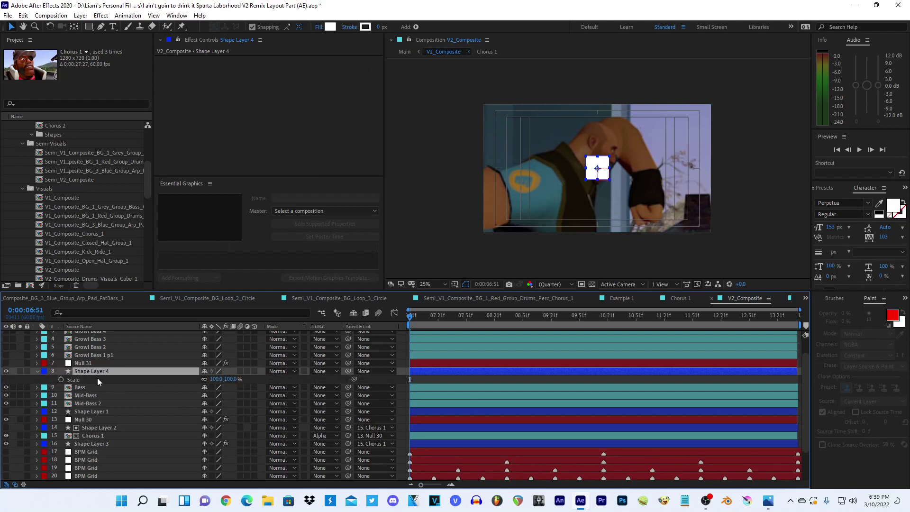
pyautogui.click(39, 371)
pyautogui.click(39, 371)
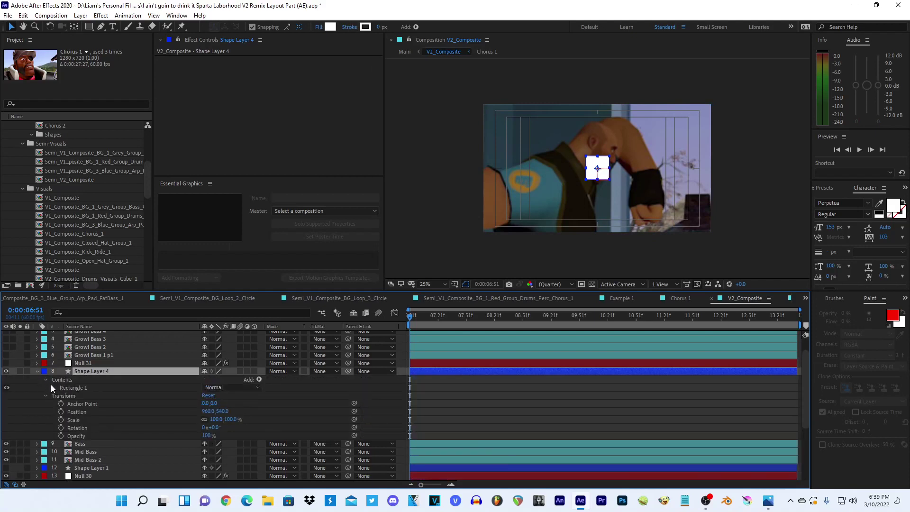
pyautogui.click(53, 388)
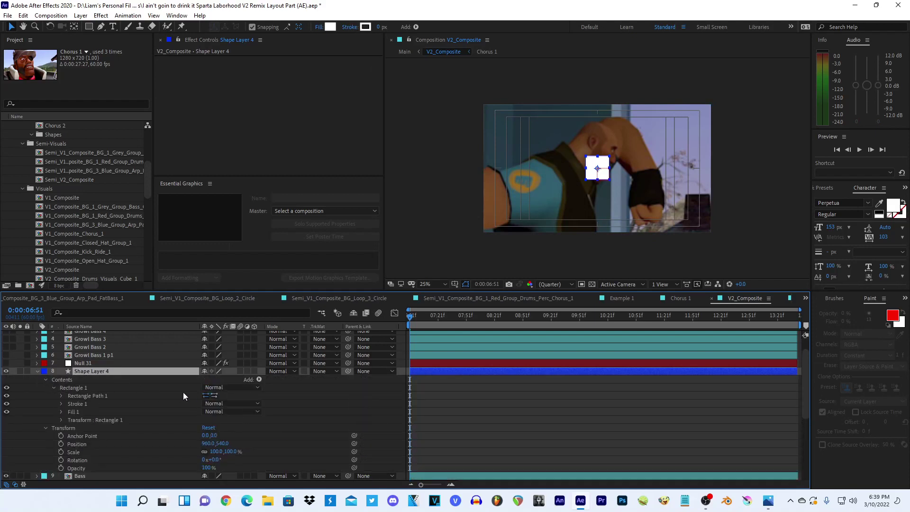
pyautogui.click(61, 396)
pyautogui.click(214, 403)
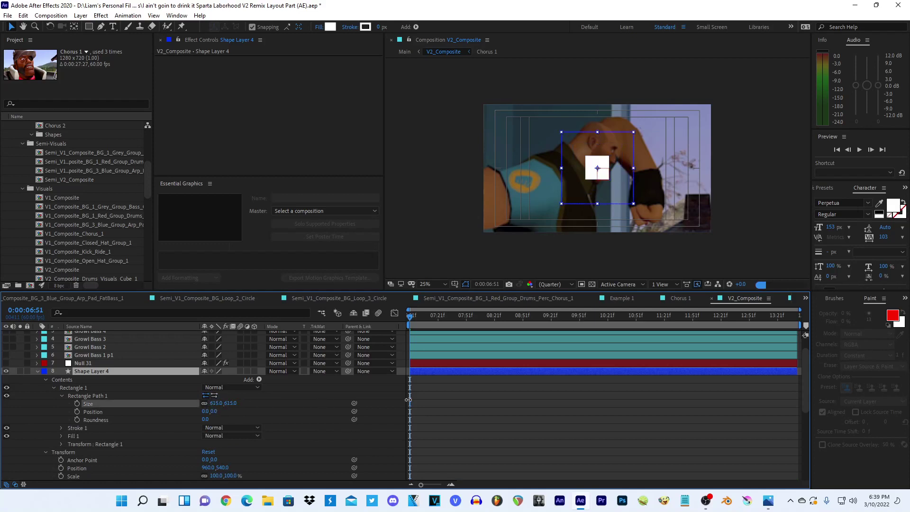
pyautogui.write('745')
pyautogui.press('Return')
pyautogui.click(216, 403)
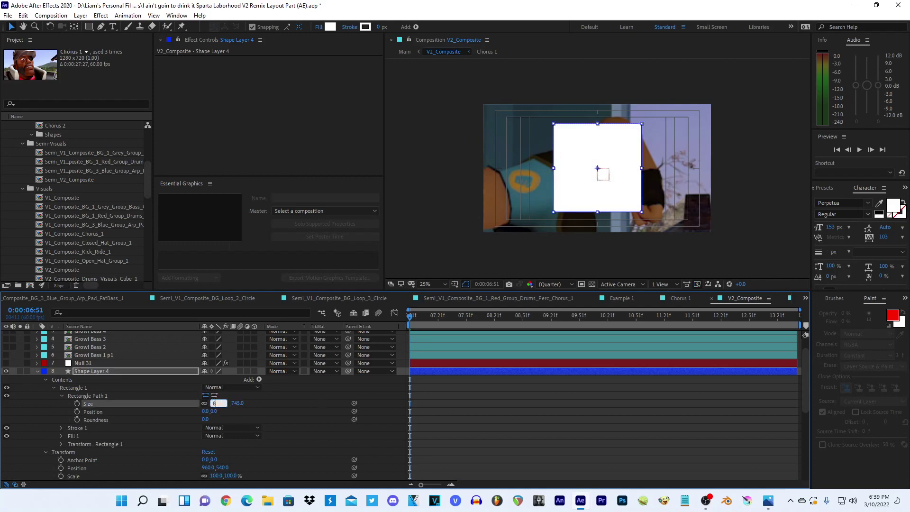
pyautogui.write('800')
pyautogui.press('Return')
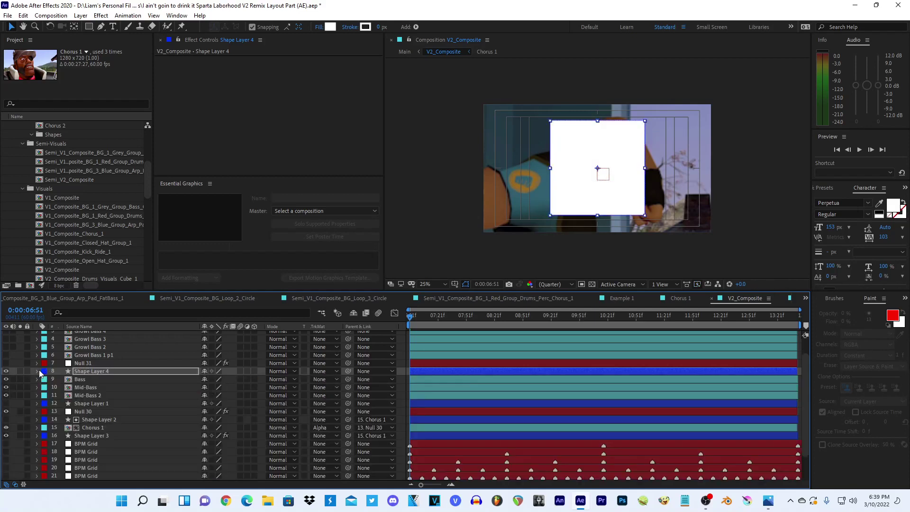
# - Copy the square into Shape Layers 5 and 6, moving Shape Layer 6 above Mid-Bass 2
pyautogui.click(38, 371)
pyautogui.click(79, 372)
pyautogui.hotkey('ctrl', 'c')
pyautogui.click(84, 388)
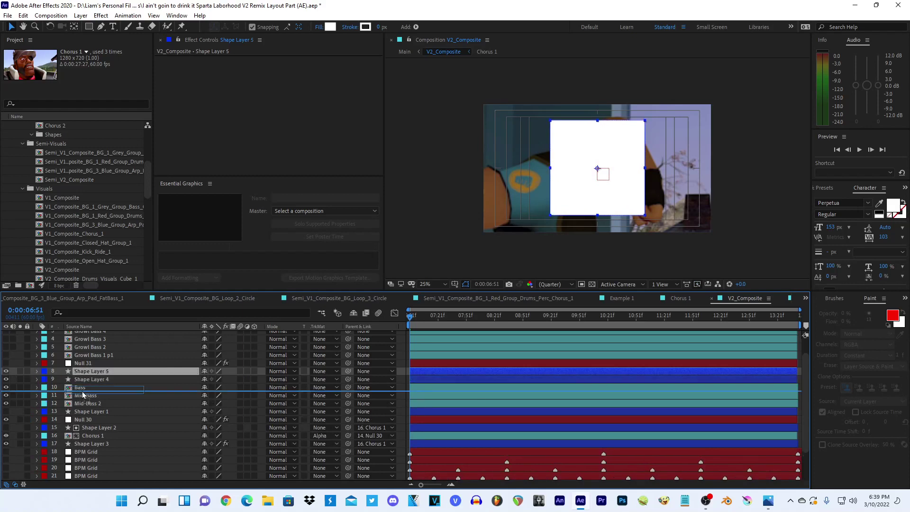
pyautogui.hotkey('ctrl', 'v')
pyautogui.hotkey('ctrl', 'v')
pyautogui.hotkey('ctrl', '[')
pyautogui.hotkey('ctrl', '[')
pyautogui.click(320, 412)
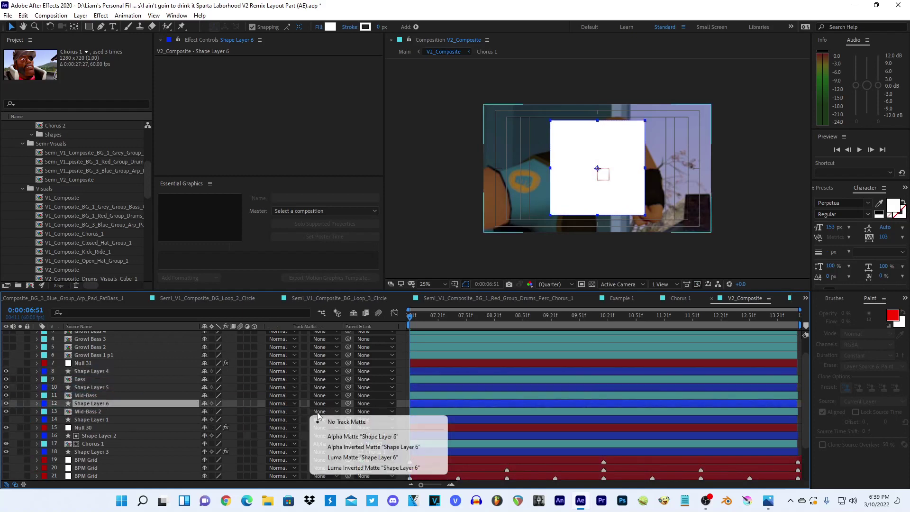
# - Set Mid-Bass 2, Mid-Bass and Bass to use Shape Layers 6, 5 and 4 as alpha mattes
pyautogui.click(351, 434)
pyautogui.click(318, 396)
pyautogui.click(351, 419)
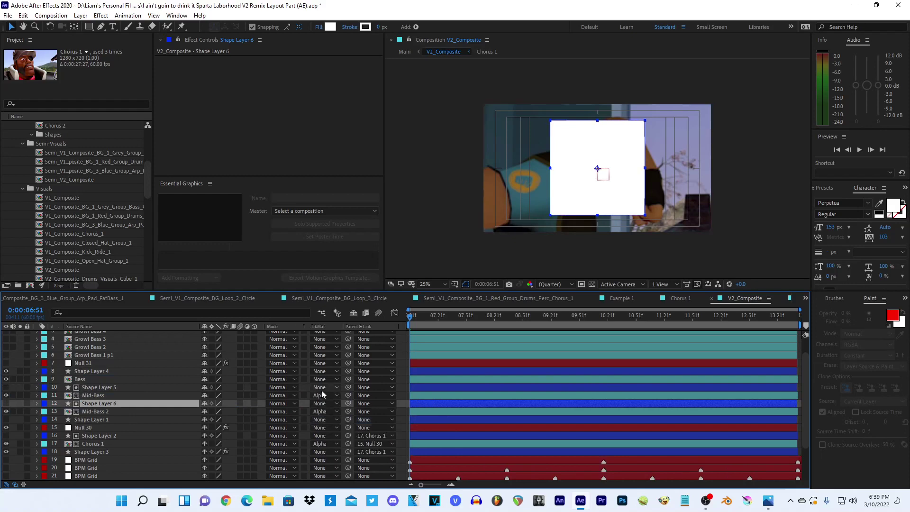
pyautogui.click(322, 380)
pyautogui.click(363, 404)
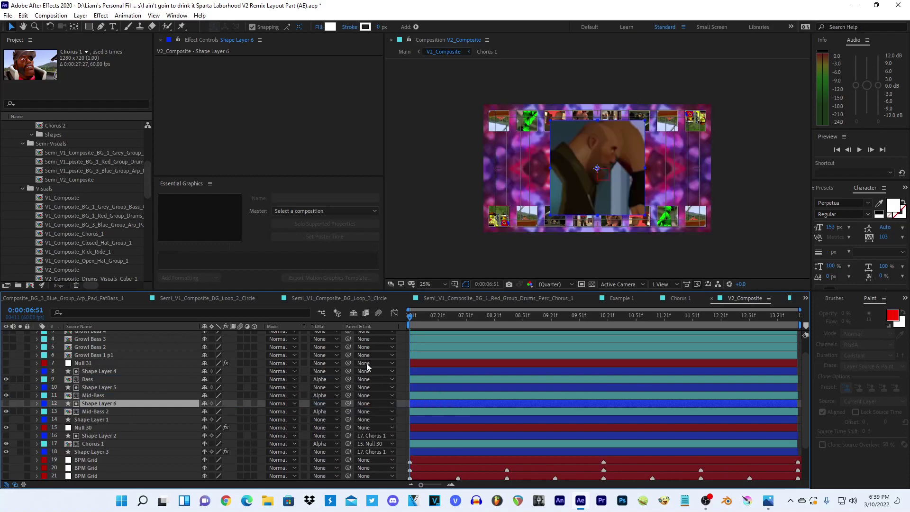
pyautogui.click(448, 261)
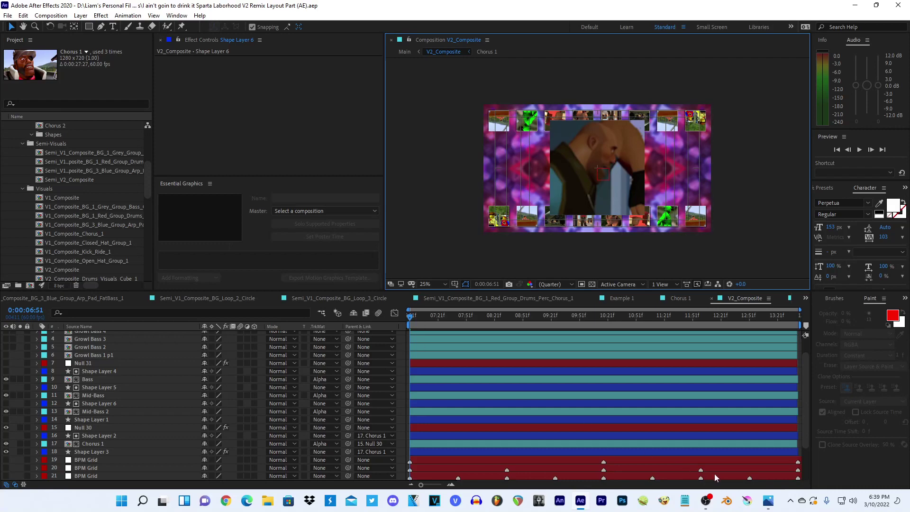
pyautogui.click(768, 500)
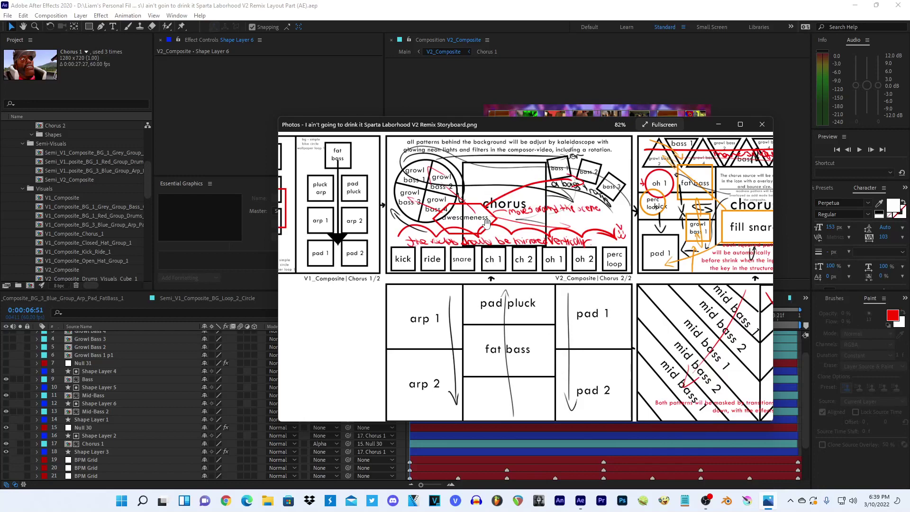
pyautogui.moveTo(487, 222)
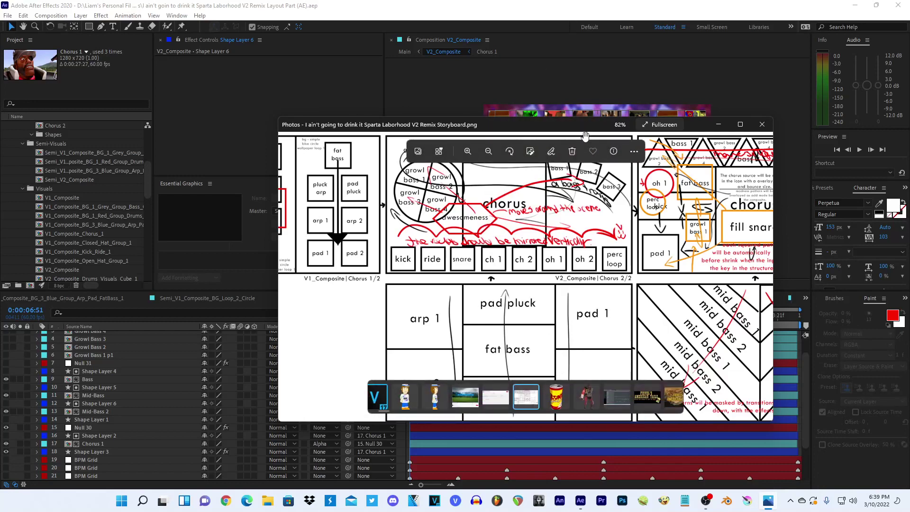
pyautogui.click(556, 54)
# - Select Null 31, the three bass clips and their square mattes, abandoning a first Pre-compose attempt
pyautogui.click(93, 379)
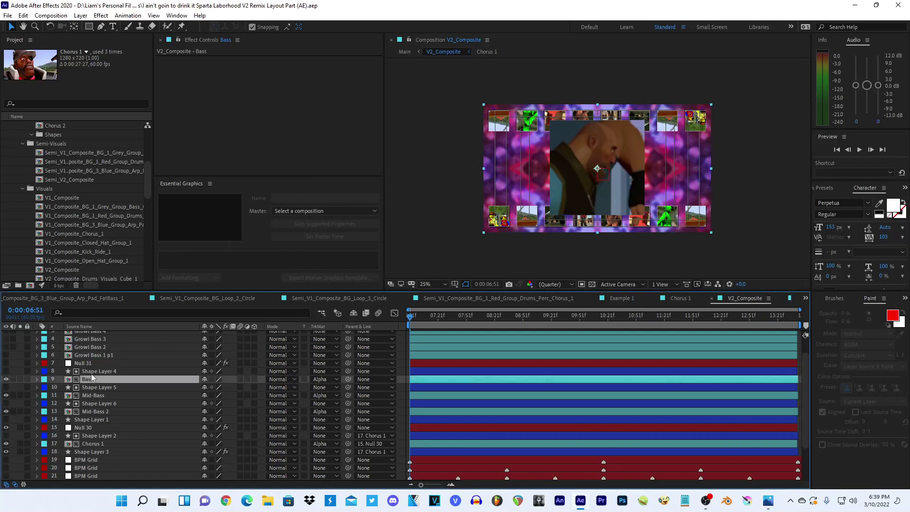
pyautogui.click(90, 364)
pyautogui.click(89, 371)
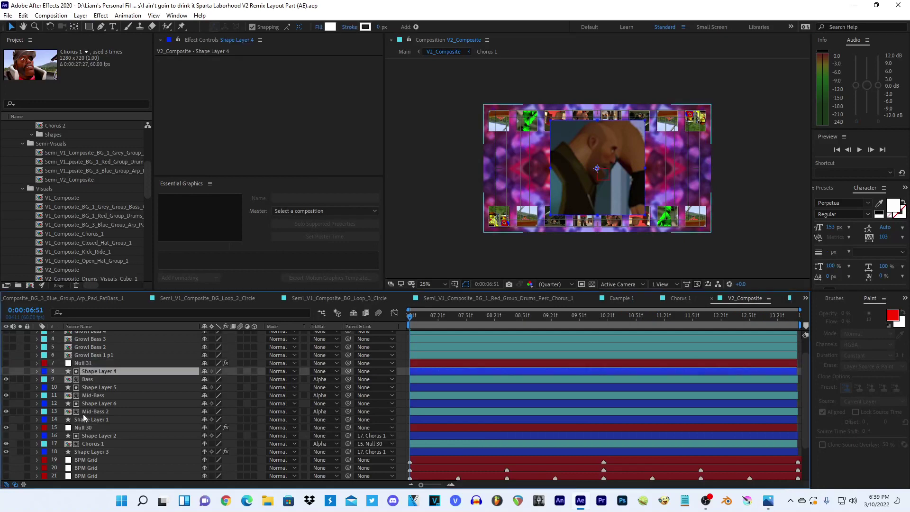
pyautogui.click(89, 420)
pyautogui.keyDown('shift'); pyautogui.click(79, 365); pyautogui.keyUp('shift')
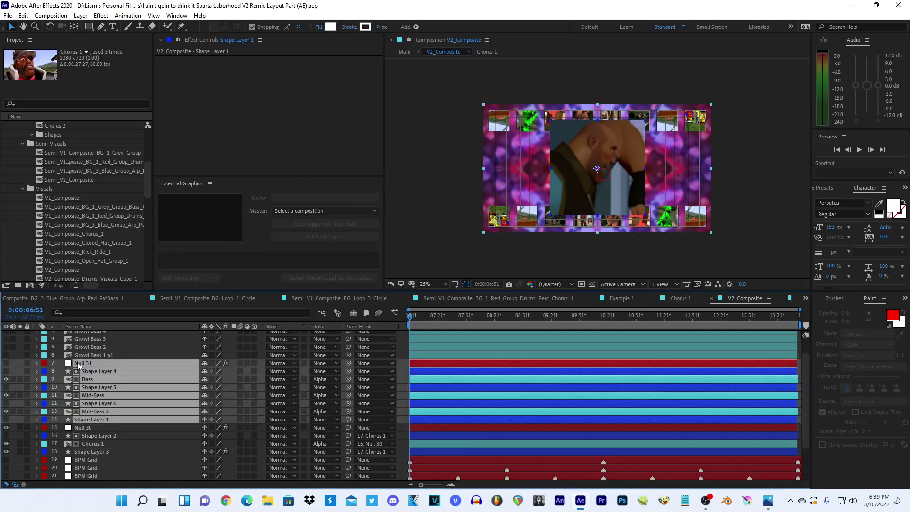
pyautogui.keyDown('ctrl'); pyautogui.click(97, 420); pyautogui.keyUp('ctrl')
pyautogui.rightClick(95, 411)
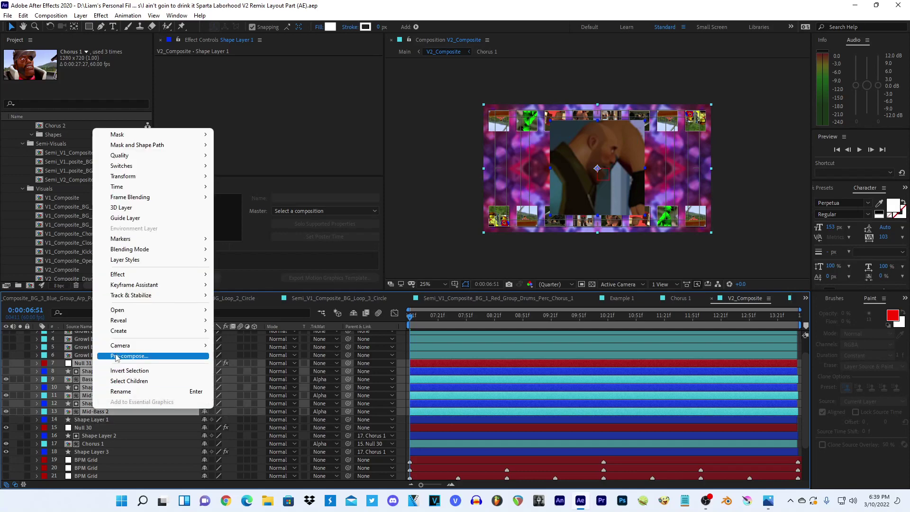
pyautogui.click(117, 356)
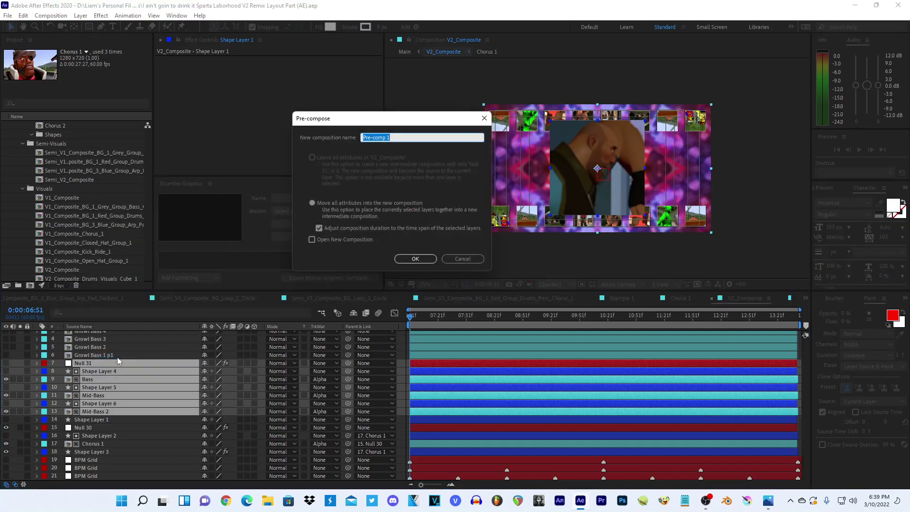
pyautogui.write('B')
pyautogui.write('V2')
pyautogui.write('_Clm')
pyautogui.write('site')
pyautogui.press('Return')
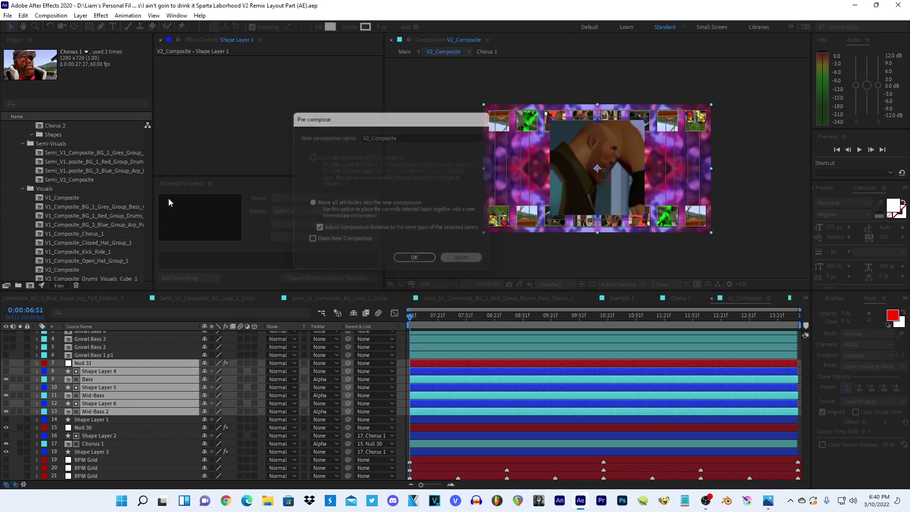
pyautogui.scroll(-2, 115, 200)
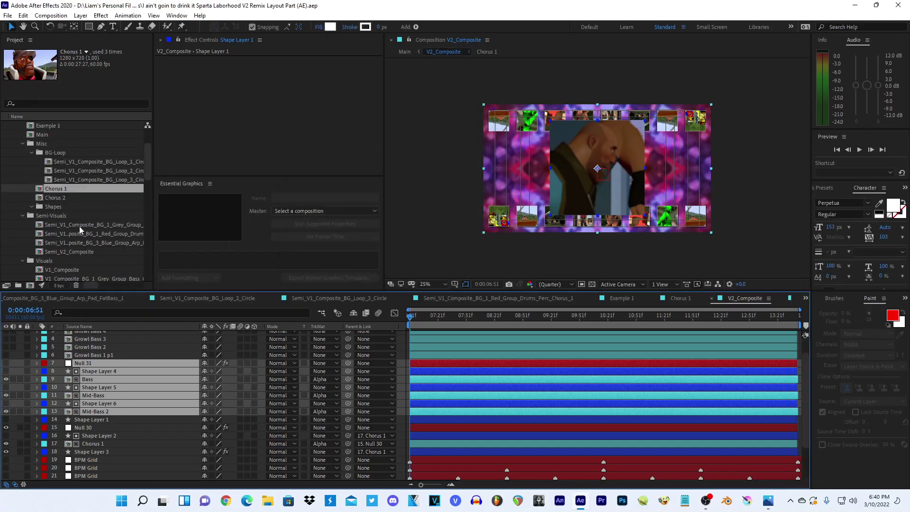
pyautogui.scroll(-4, 79, 226)
pyautogui.scroll(3, 79, 226)
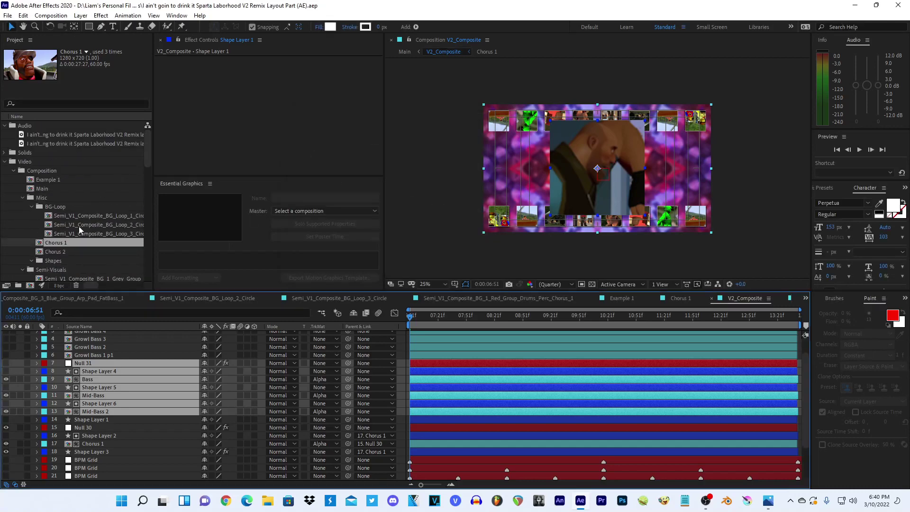
# - With the Visuals folder selected, pre-compose the layers into V2_Composite_Bass_Group_Tail_1
pyautogui.click(61, 209)
pyautogui.scroll(-1, 59, 209)
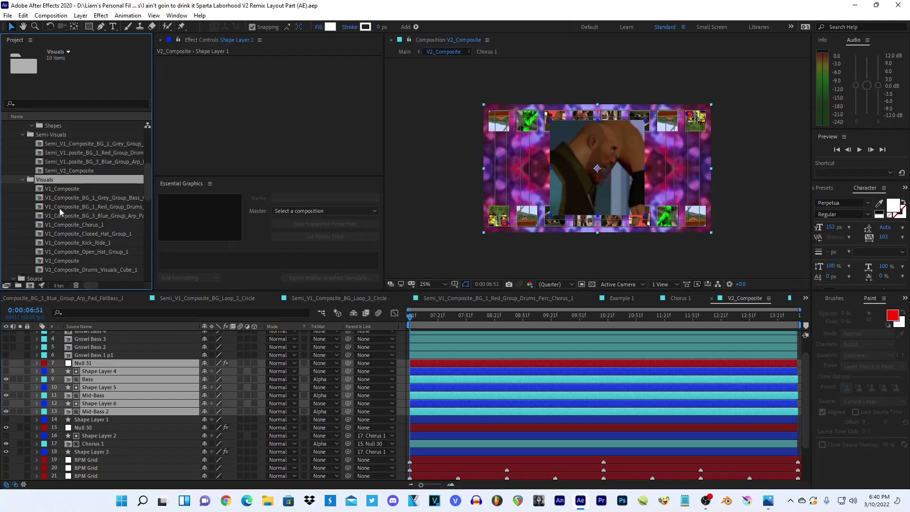
pyautogui.rightClick(113, 371)
pyautogui.click(149, 321)
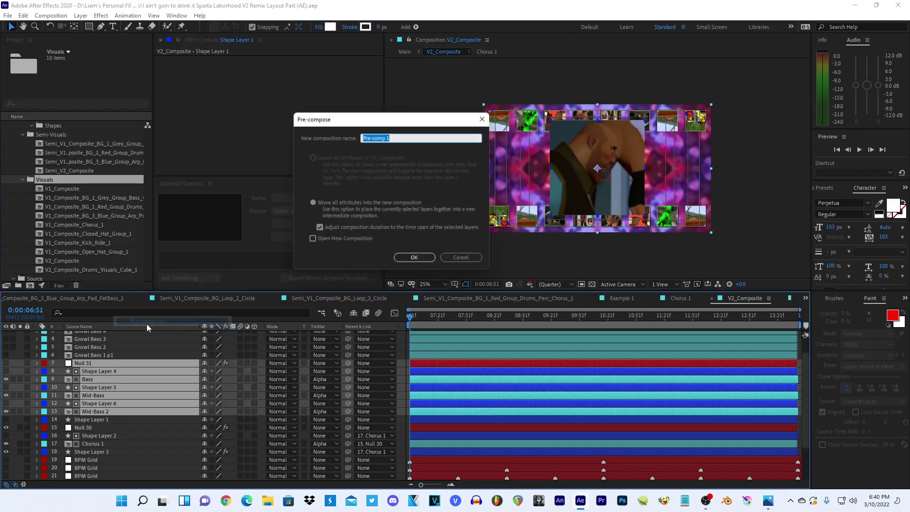
pyautogui.write('V2_Composite_Bass_Group_Tail_1')
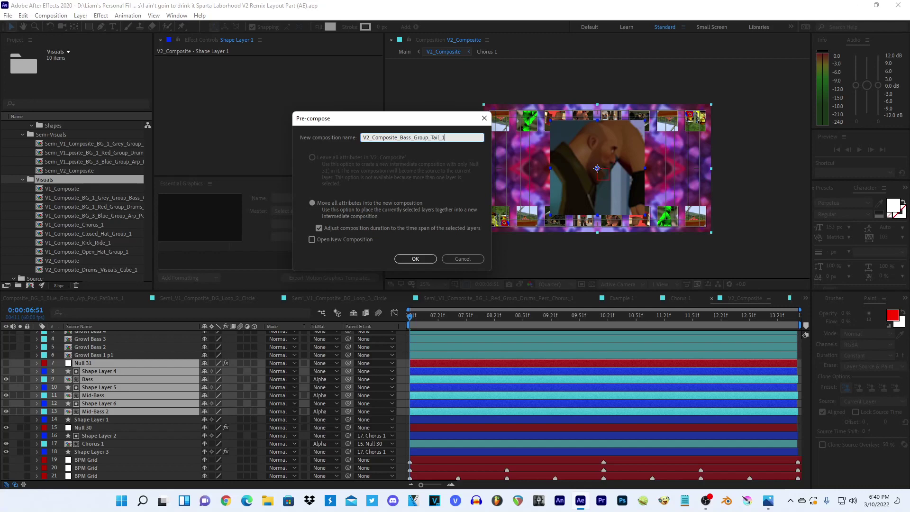
pyautogui.press('Return')
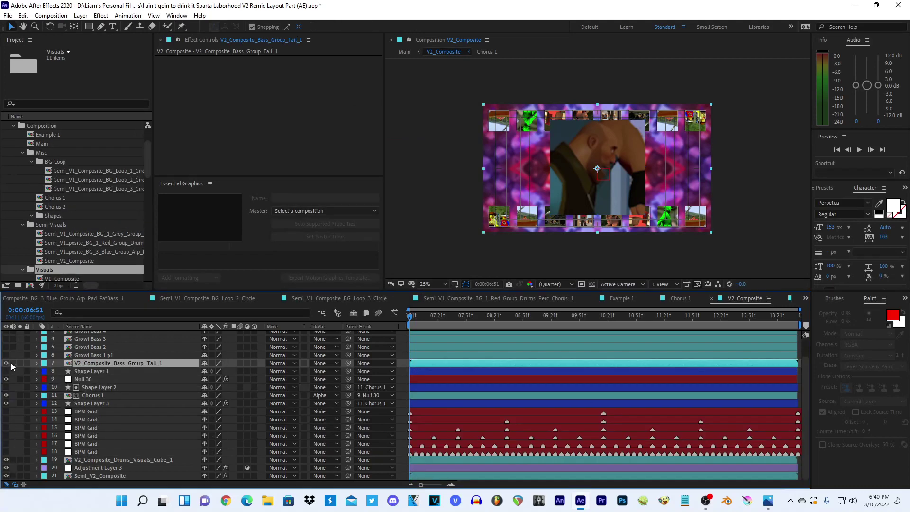
# - Inside the precomp, parent Shape Layers 4, 5 and 6 to Bass, Mid-Bass and Mid-Bass 2
pyautogui.doubleClick(118, 363)
pyautogui.click(98, 335)
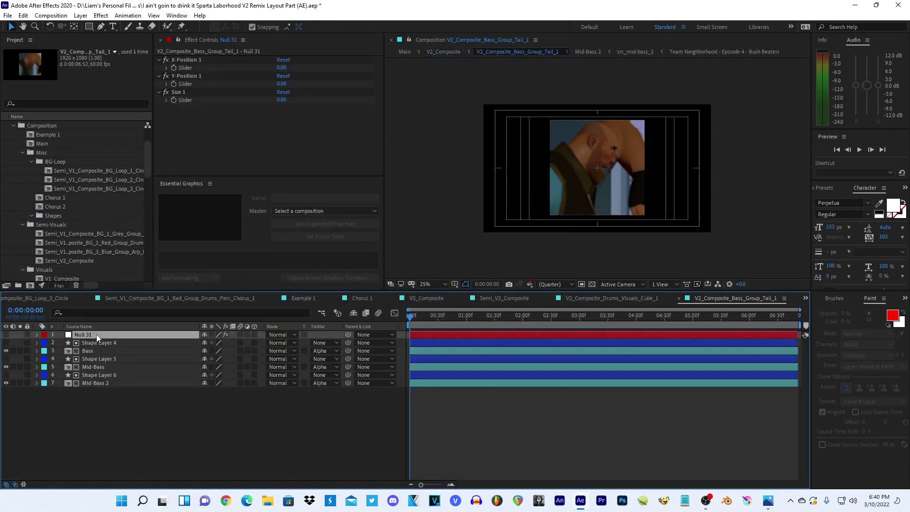
pyautogui.click(97, 350)
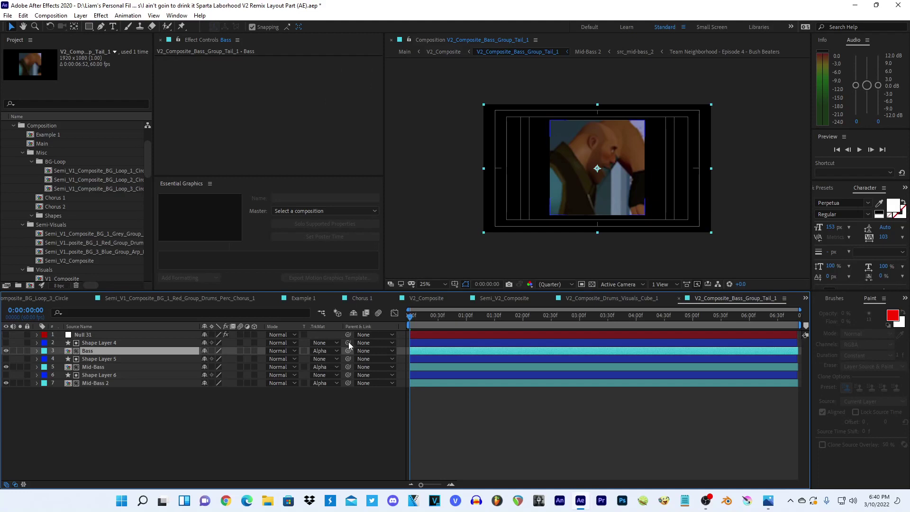
pyautogui.moveTo(348, 342)
pyautogui.mouseDown()
pyautogui.moveTo(114, 358)
pyautogui.moveTo(90, 351)
pyautogui.mouseUp()
pyautogui.moveTo(348, 359); pyautogui.dragTo(95, 367)
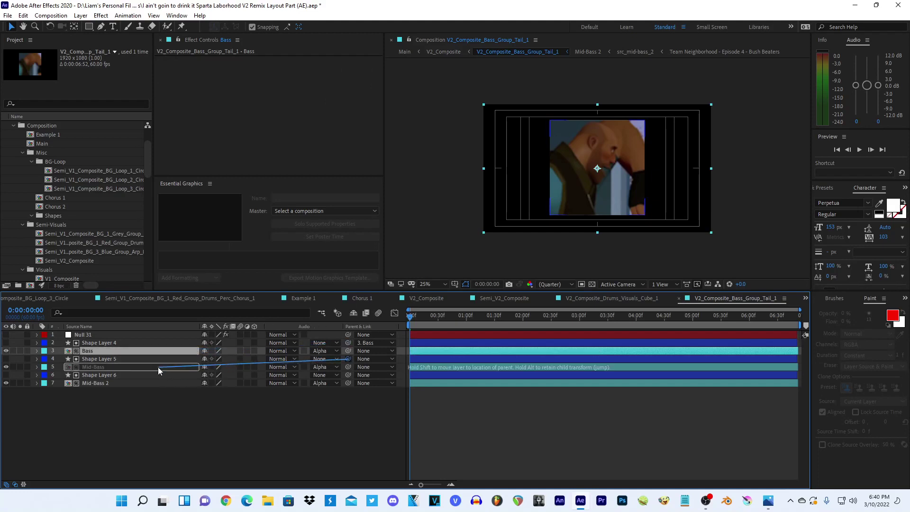
pyautogui.moveTo(352, 377); pyautogui.dragTo(133, 385)
# - Set Null 31's Size 1 slider to 150 and pickwhip Bass's scale to it
pyautogui.click(133, 385)
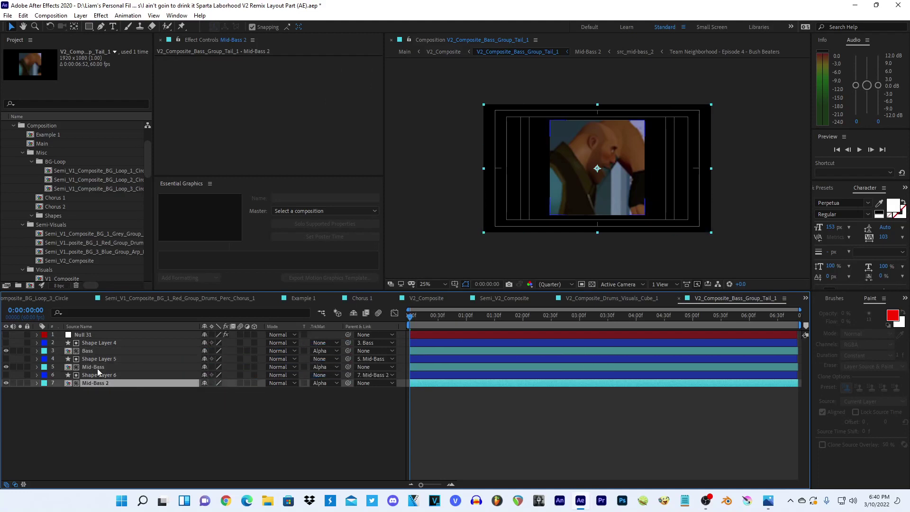
pyautogui.keyDown('ctrl'); pyautogui.click(97, 368); pyautogui.keyUp('ctrl')
pyautogui.keyDown('ctrl'); pyautogui.click(90, 351); pyautogui.keyUp('ctrl')
pyautogui.press('s')
pyautogui.click(118, 334)
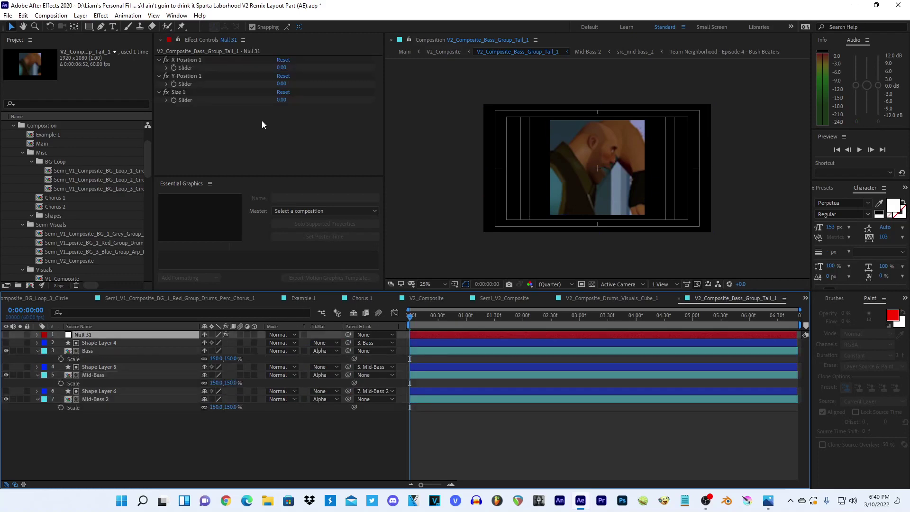
pyautogui.click(282, 100)
pyautogui.write('150')
pyautogui.press('Return')
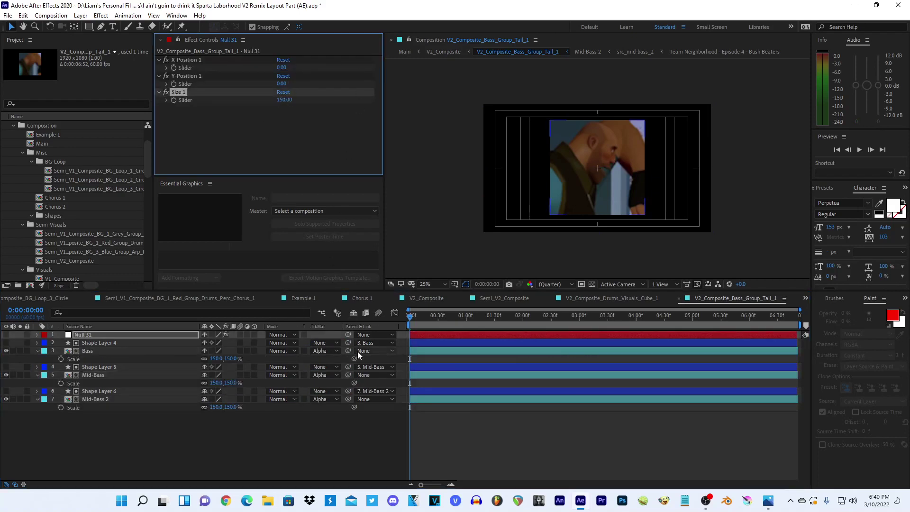
pyautogui.moveTo(354, 359); pyautogui.dragTo(206, 100)
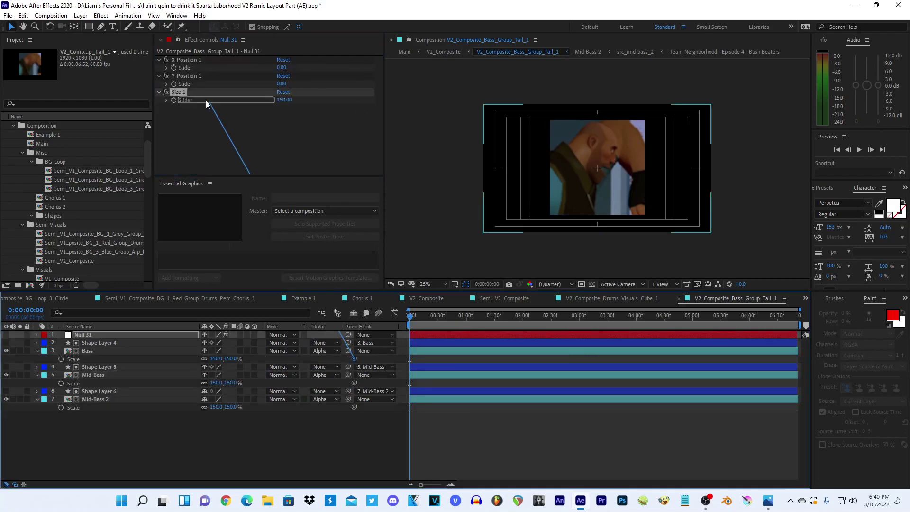
# - Reveal Position alongside Scale for Bass, Mid-Bass and Mid-Bass 2
pyautogui.click(96, 335)
pyautogui.click(92, 350)
pyautogui.hotkey('shift', 'p')
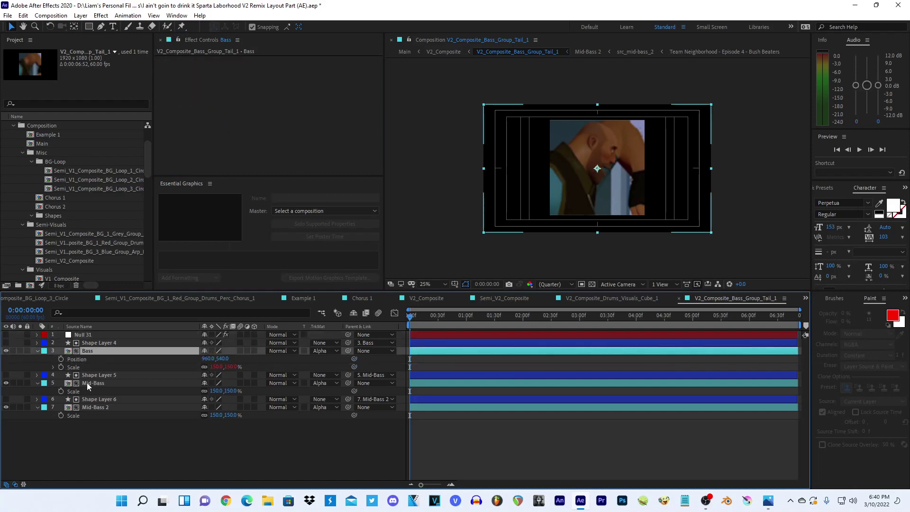
pyautogui.click(87, 382)
pyautogui.keyDown('ctrl'); pyautogui.click(95, 411); pyautogui.keyUp('ctrl')
pyautogui.hotkey('shift', 'p')
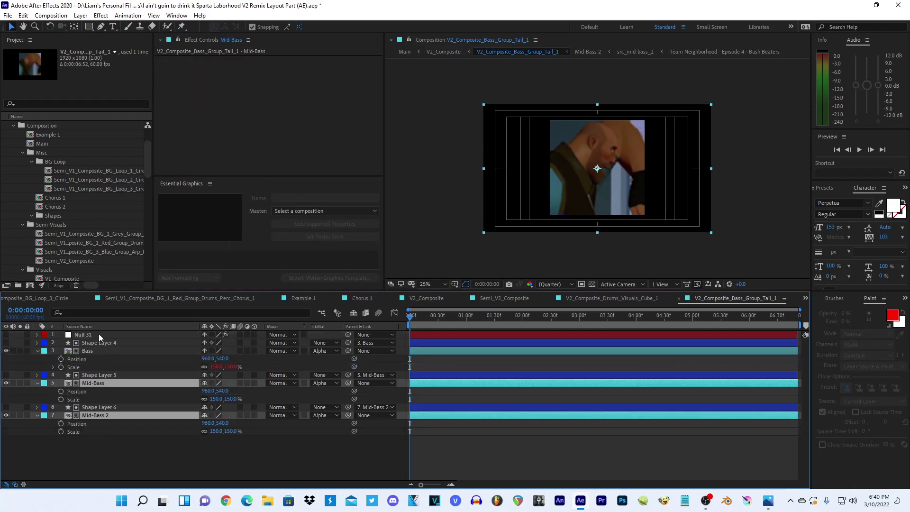
pyautogui.click(97, 335)
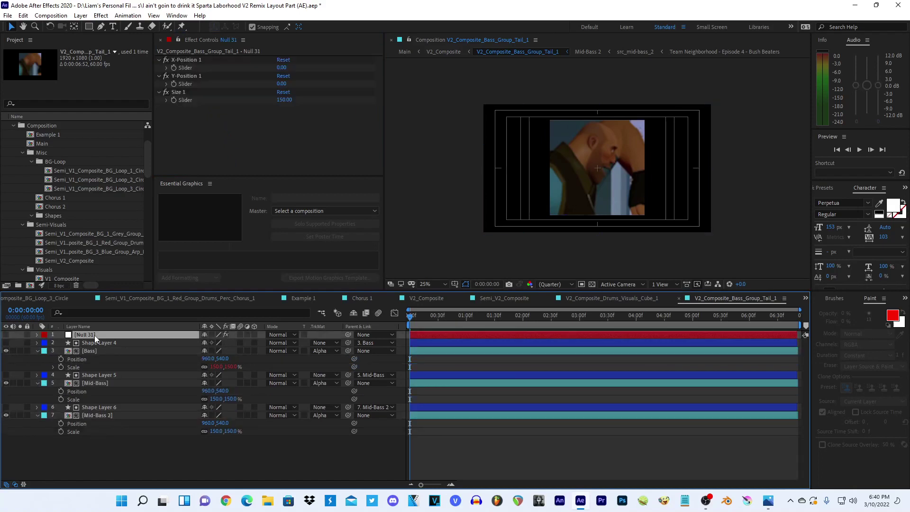
# - Copy the Snare layer's Position expression from Drums_Visuals_Cube_1, then return to the bass group comp
pyautogui.click(609, 298)
pyautogui.scroll(-5, 395, 388)
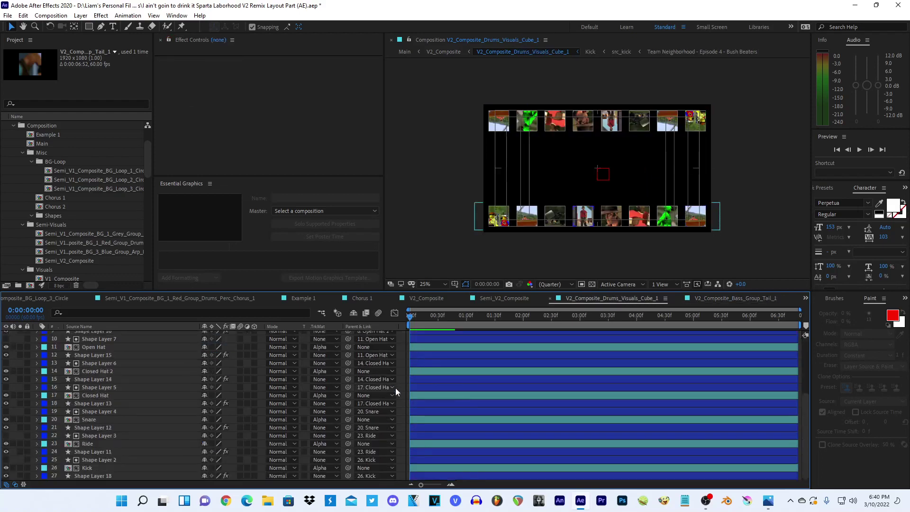
pyautogui.click(34, 420)
pyautogui.click(45, 436)
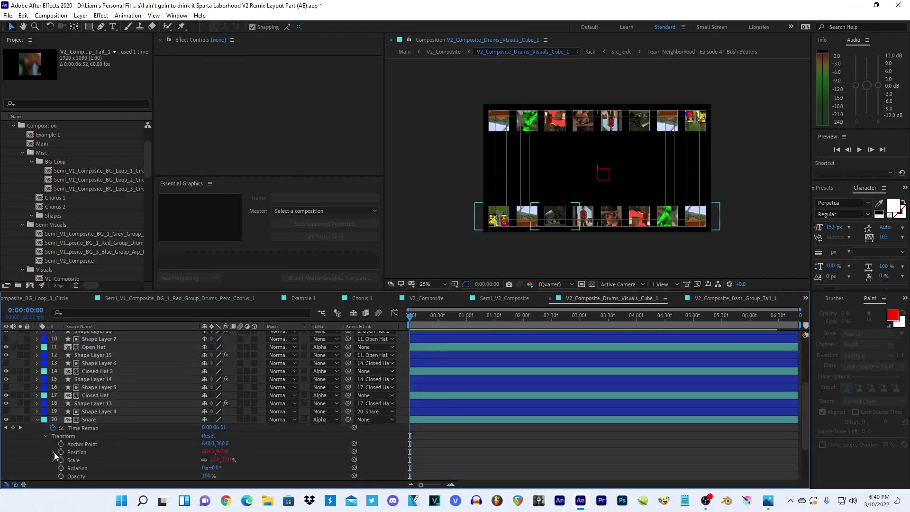
pyautogui.click(53, 452)
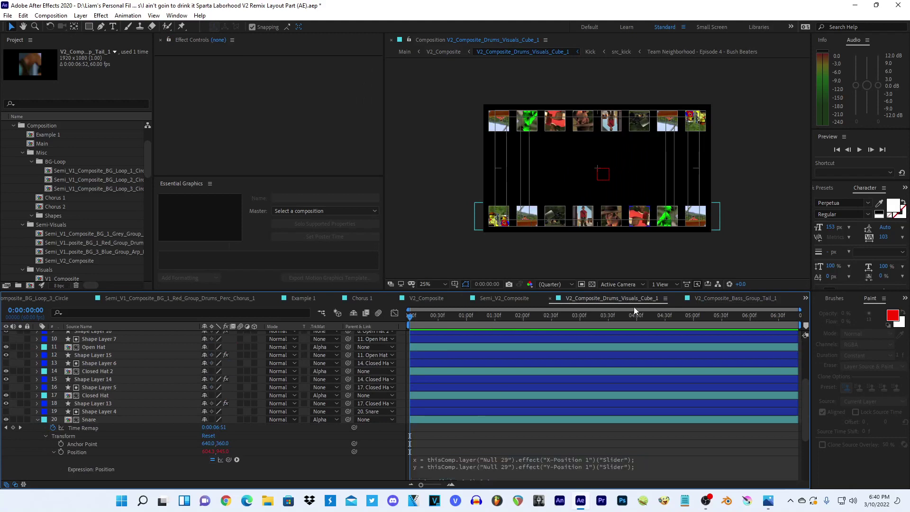
pyautogui.click(707, 297)
# - Paste the Snare position expression into Bass Position and edit its x term
pyautogui.click(88, 351)
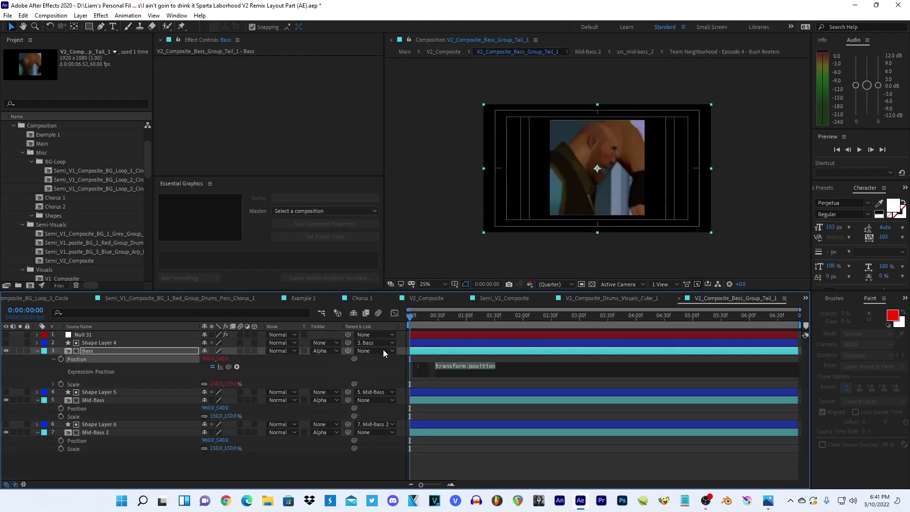
pyautogui.hotkey('ctrl', 'v')
pyautogui.moveTo(486, 373); pyautogui.dragTo(439, 374)
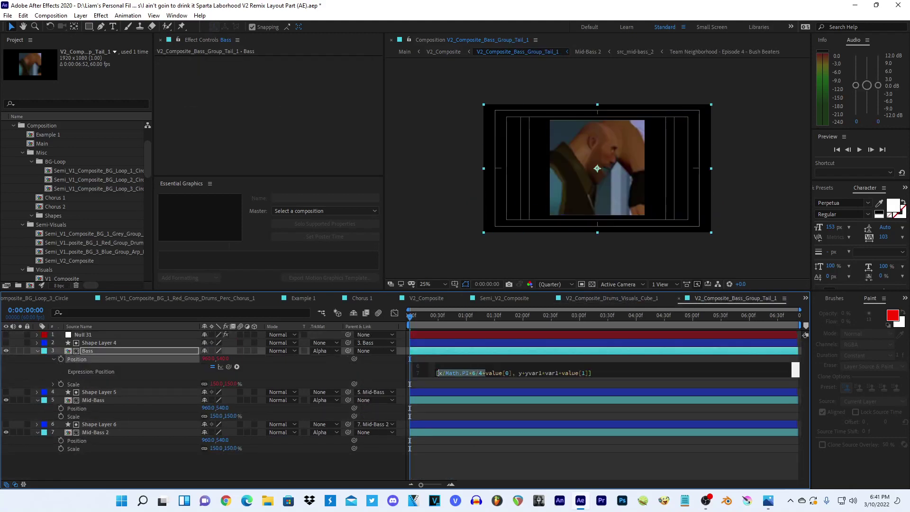
pyautogui.write('.')
pyautogui.click(454, 366)
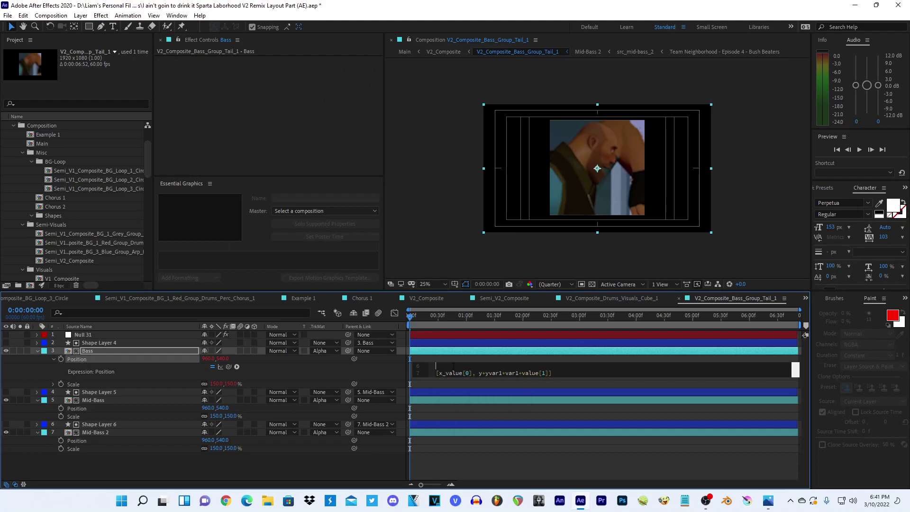
pyautogui.write('Position')
pyautogui.press('BackSpace')
pyautogui.press('BackSpace')
pyautogui.press('BackSpace')
# - Delete the var lines, change Null 29 references to Null 31, and save the project
pyautogui.scroll(3, 483, 374)
pyautogui.click(590, 377)
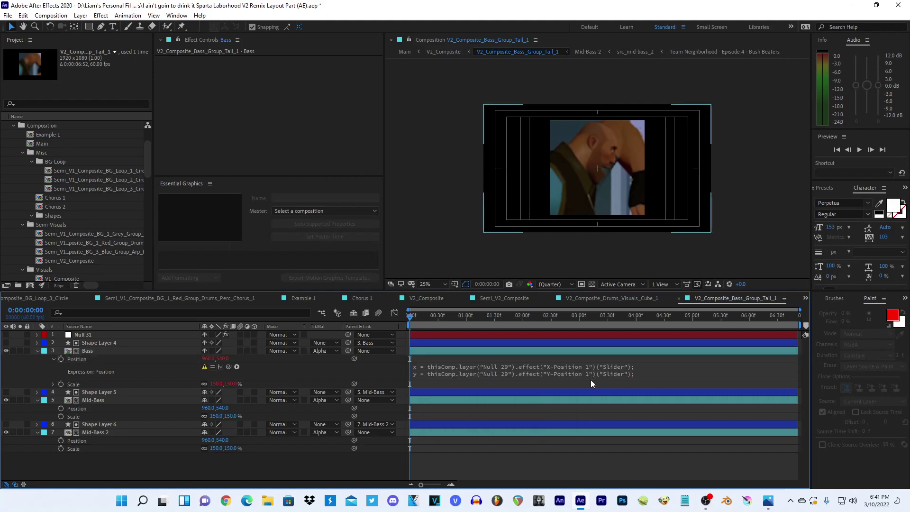
pyautogui.moveTo(687, 410); pyautogui.dragTo(647, 387)
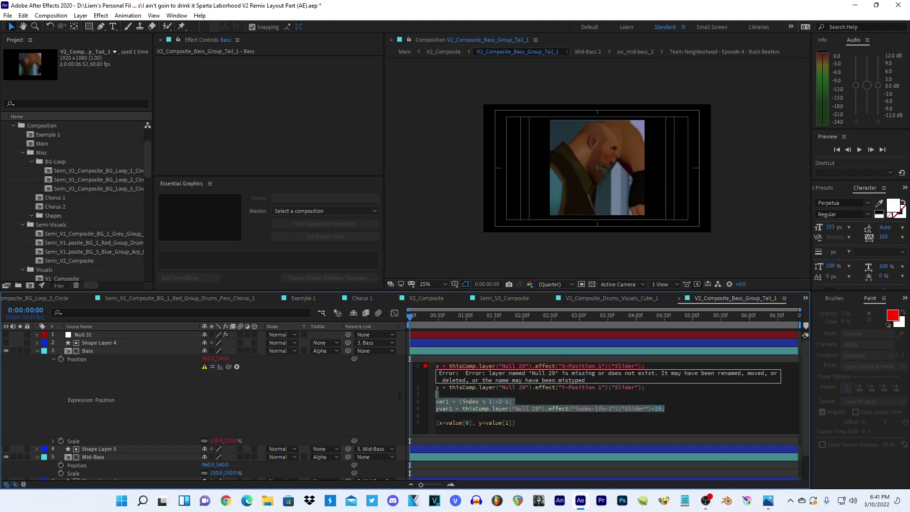
pyautogui.press('BackSpace')
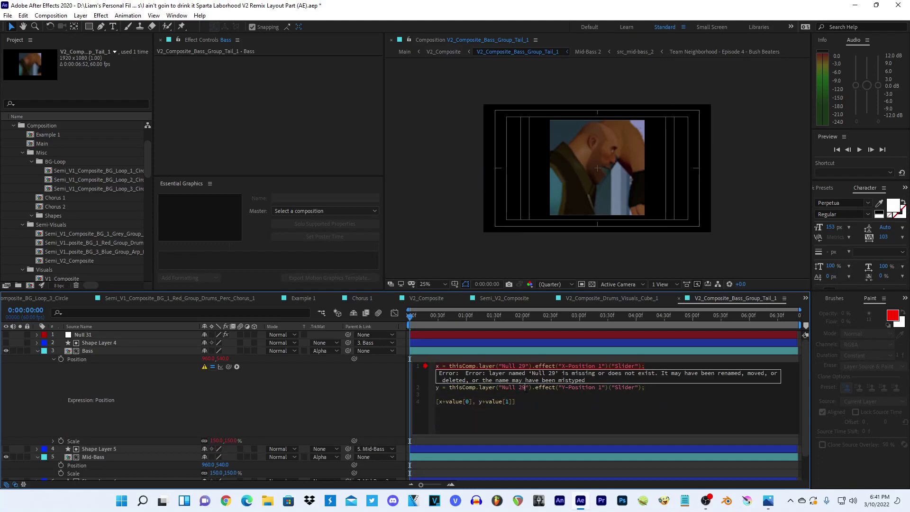
pyautogui.press('BackSpace')
pyautogui.press('BackSpace')
pyautogui.write('31')
pyautogui.click(524, 366)
pyautogui.press('BackSpace')
pyautogui.press('BackSpace')
pyautogui.write('31')
pyautogui.click(518, 359)
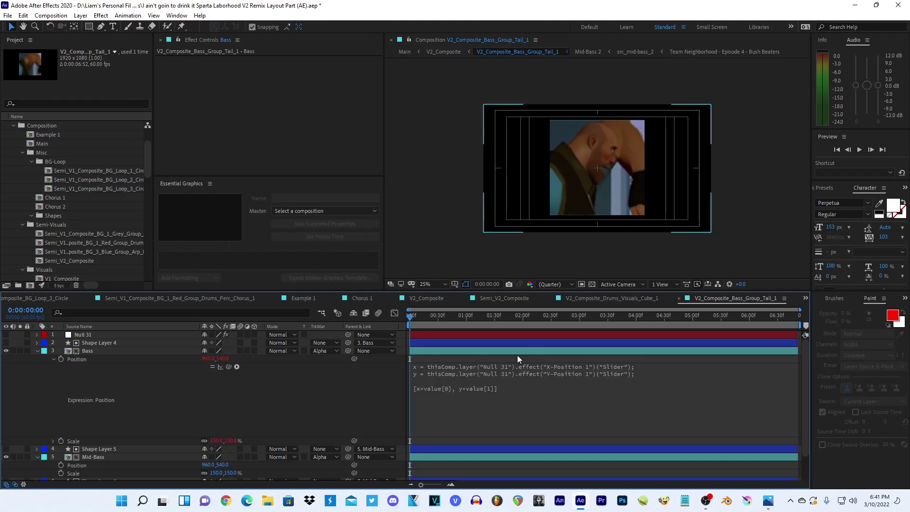
pyautogui.hotkey('ctrl', 's')
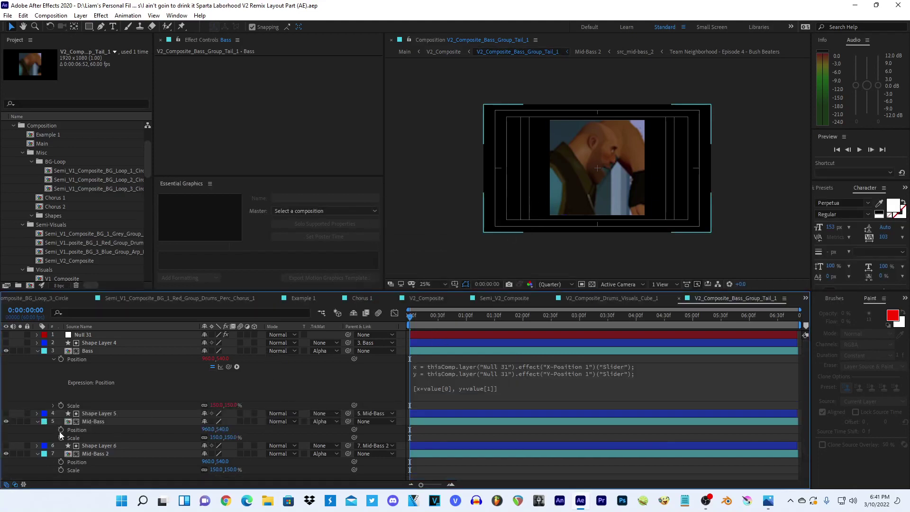
# - Link Bass and Mid-Bass scale to Null 31's Size 1 slider and lower it
pyautogui.keyDown('alt'); pyautogui.click(60, 405); pyautogui.keyUp('alt')
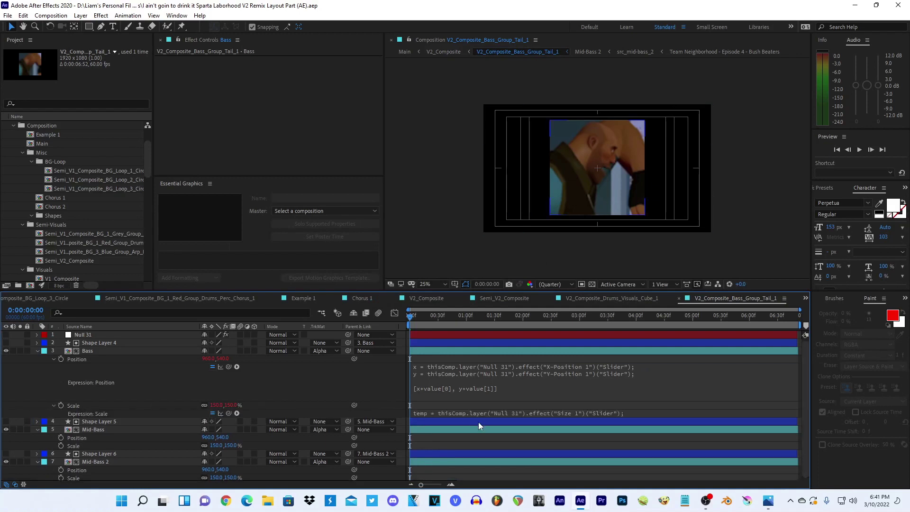
pyautogui.write('temp = thisComp.layer("Null 31").effect("Size 1")("Slider"); [temp, temp]')
pyautogui.click(325, 399)
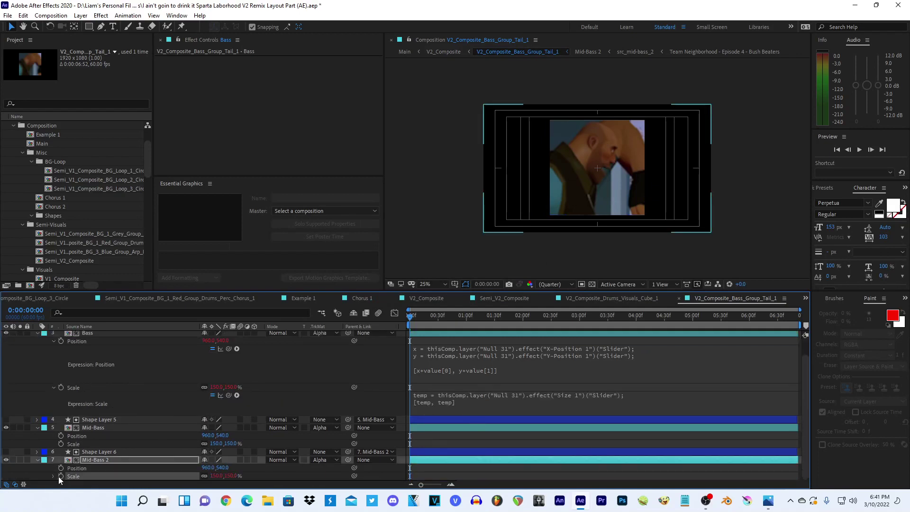
pyautogui.keyDown('alt'); pyautogui.click(61, 443); pyautogui.keyUp('alt')
pyautogui.write('temp = thisComp.layer("Null 31").effect("Size 1")("Slider"); [temp, temp]')
pyautogui.scroll(1, 95, 433)
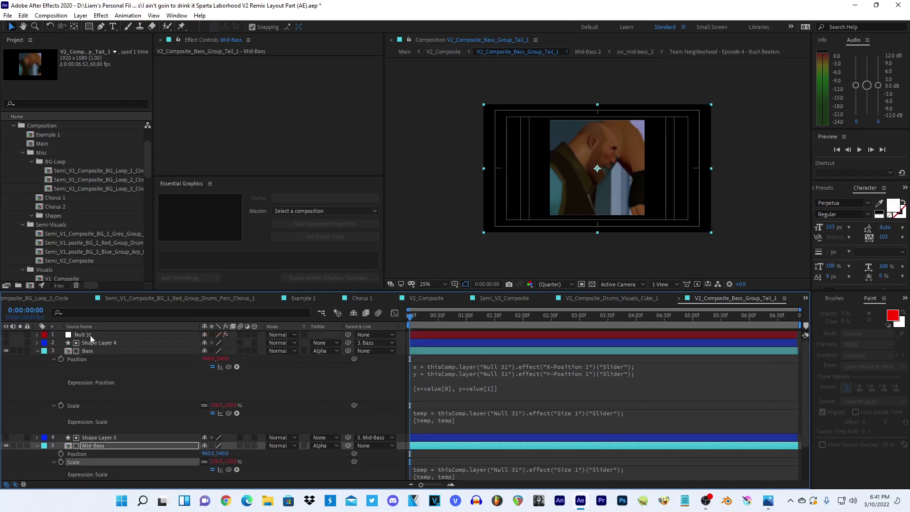
pyautogui.click(90, 335)
pyautogui.moveTo(284, 100); pyautogui.dragTo(279, 100)
# - Set Size 1 to 54 and switch to the Pen tool with fill set to None
pyautogui.click(403, 148)
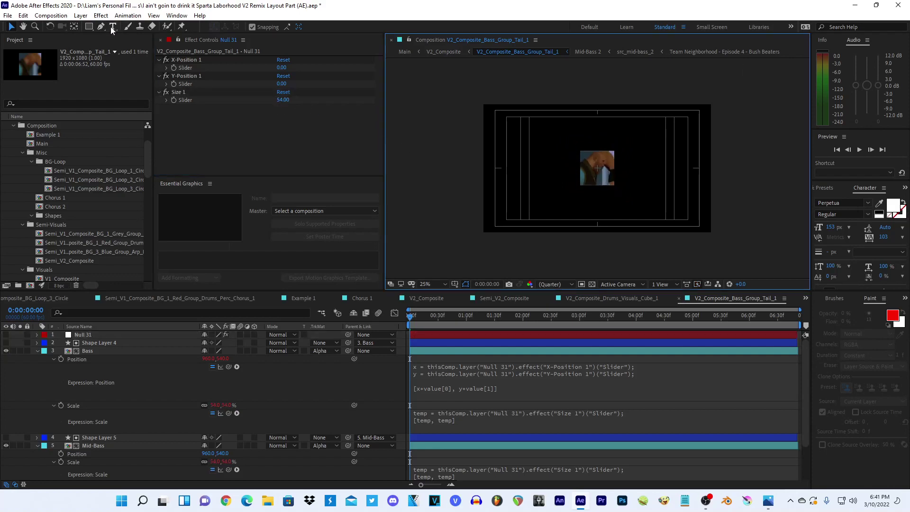
pyautogui.click(101, 27)
pyautogui.click(242, 27)
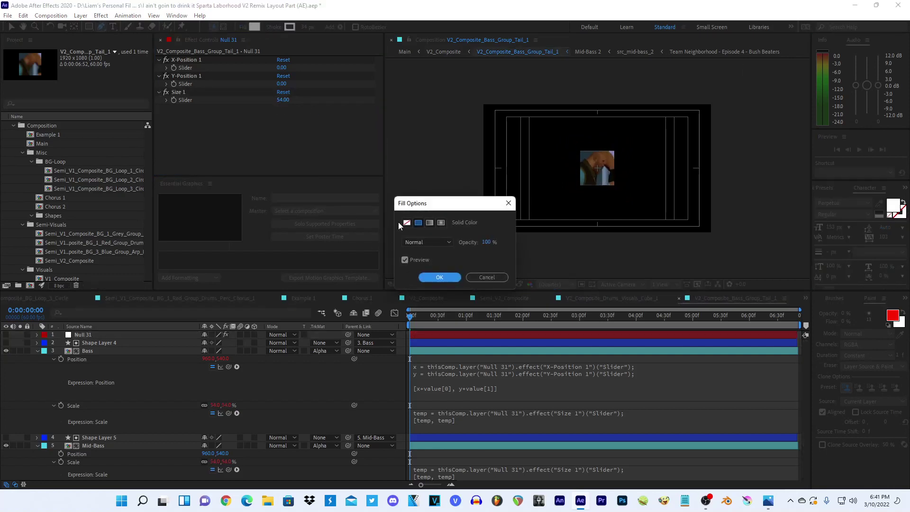
pyautogui.click(407, 223)
pyautogui.click(437, 276)
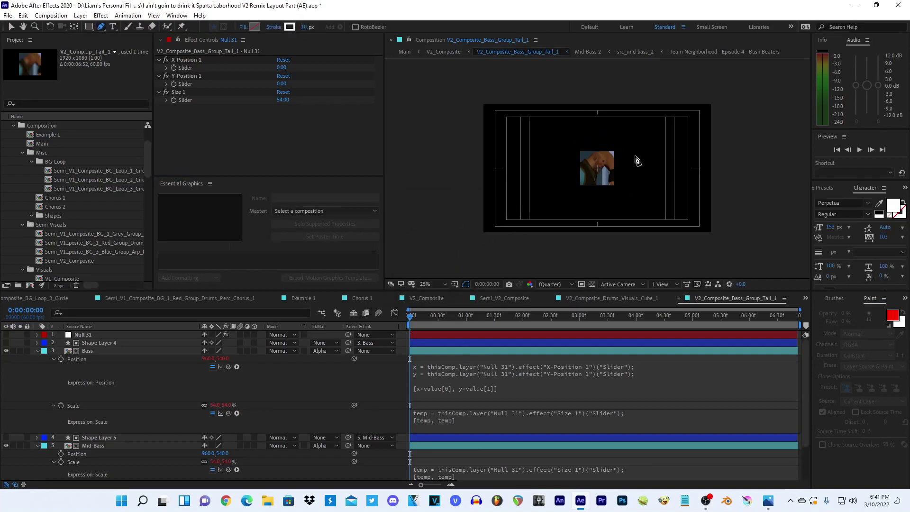
# - Draw a three-point curved white path, smooth its handles, and move Shape Layer 7 below Mid-Bass 2
pyautogui.click(685, 153)
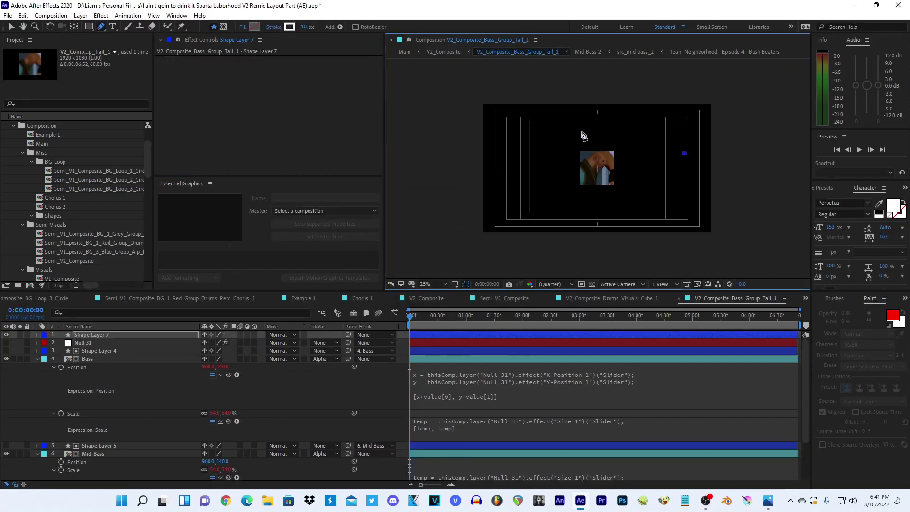
pyautogui.moveTo(514, 152); pyautogui.dragTo(513, 184)
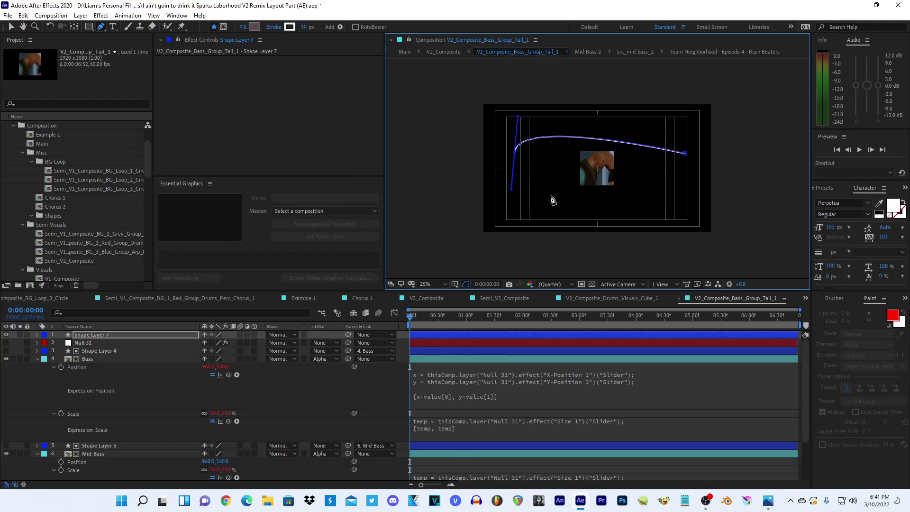
pyautogui.moveTo(605, 196); pyautogui.dragTo(657, 202)
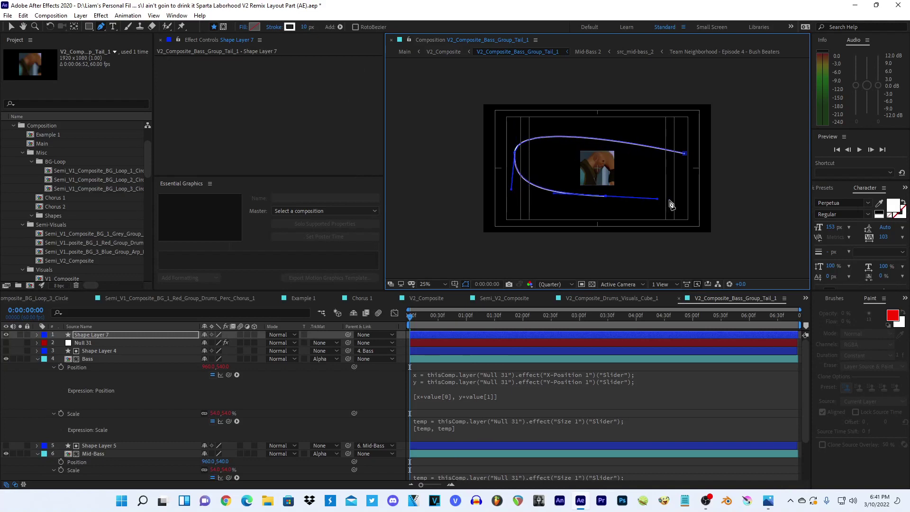
pyautogui.click(11, 27)
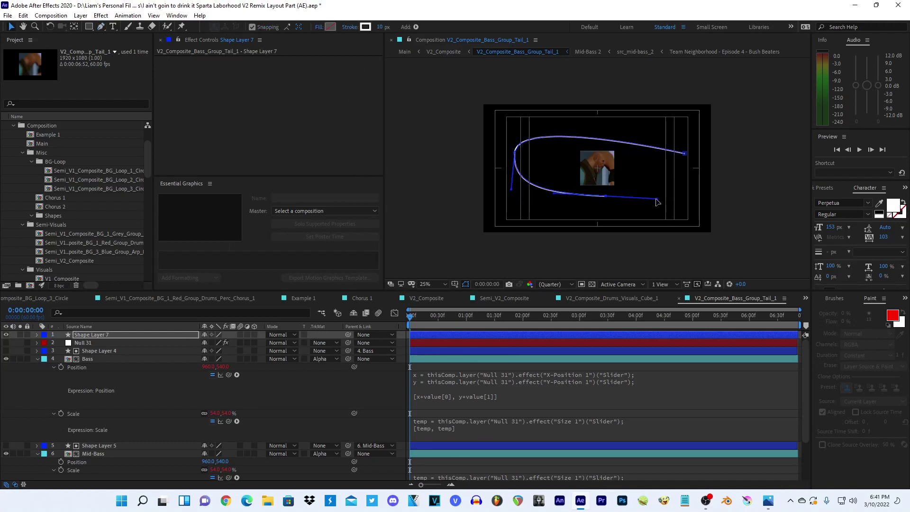
pyautogui.moveTo(657, 199)
pyautogui.mouseDown()
pyautogui.moveTo(656, 187)
pyautogui.moveTo(616, 185)
pyautogui.moveTo(534, 198)
pyautogui.moveTo(546, 193)
pyautogui.mouseUp()
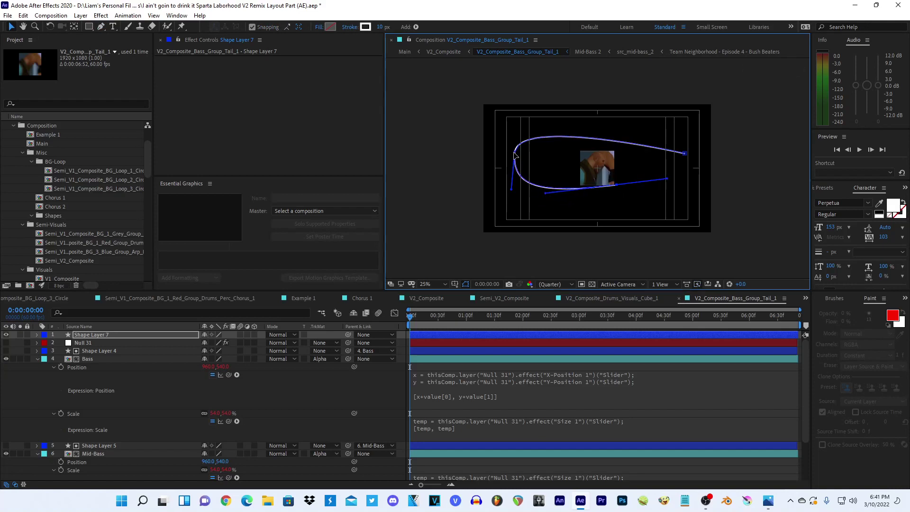
pyautogui.moveTo(516, 155); pyautogui.dragTo(531, 110)
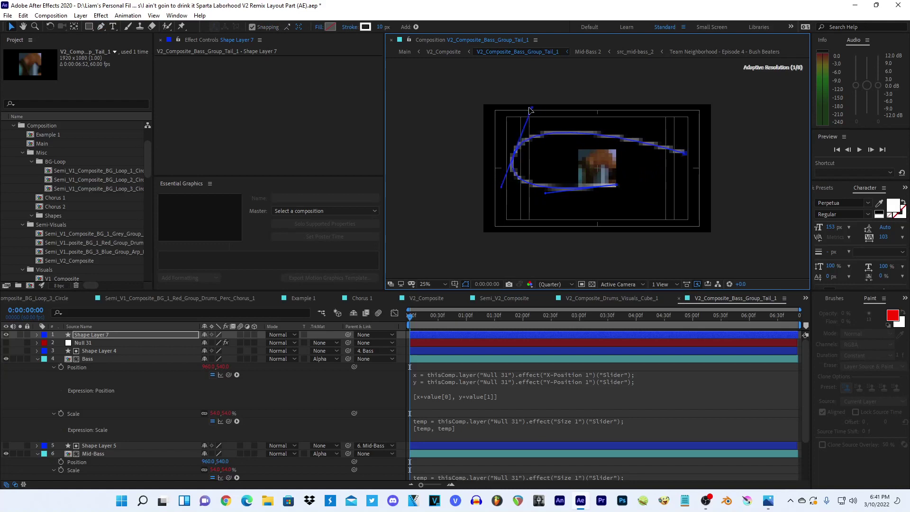
pyautogui.click(762, 169)
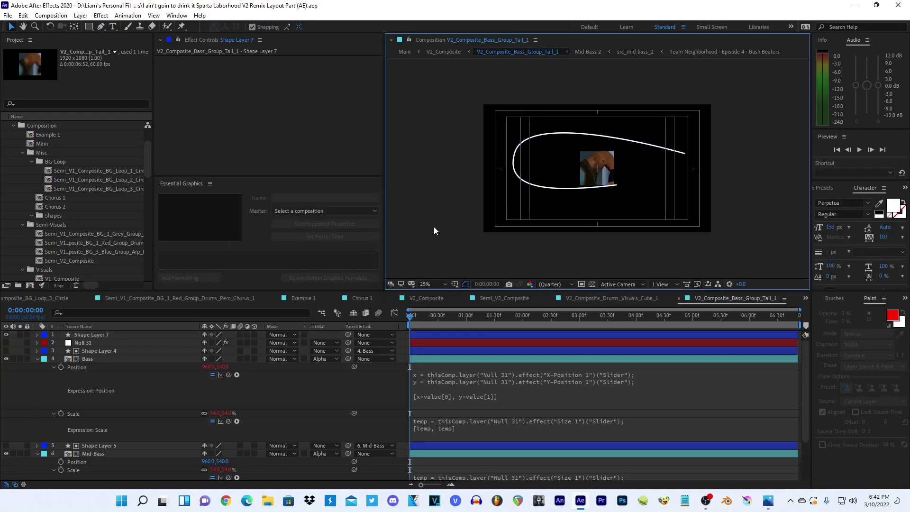
pyautogui.moveTo(58, 334); pyautogui.dragTo(84, 462)
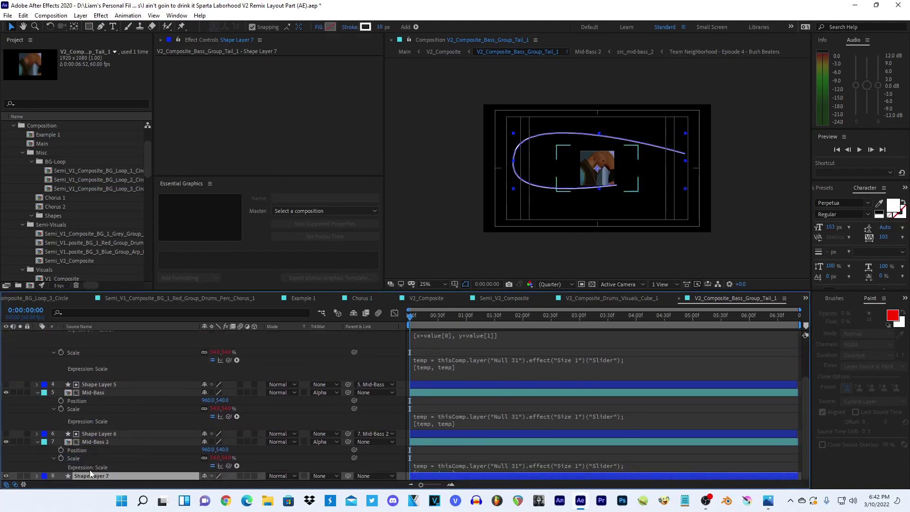
pyautogui.press('KP_1')
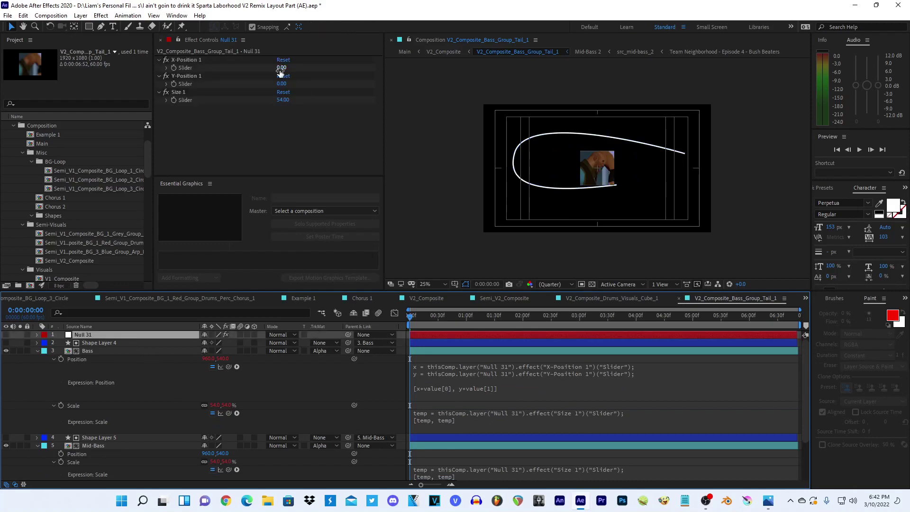
pyautogui.moveTo(281, 67); pyautogui.dragTo(520, 66)
pyautogui.moveTo(279, 84); pyautogui.dragTo(213, 91)
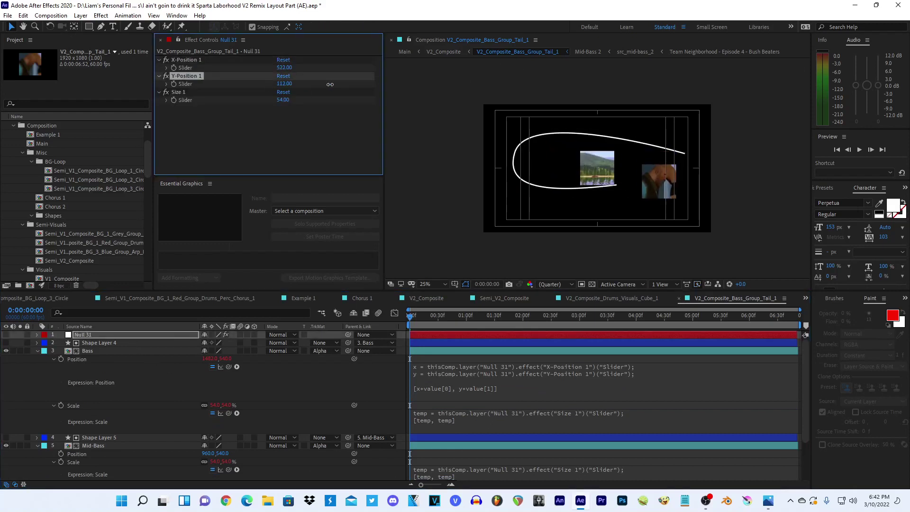
pyautogui.hotkey('ctrl', 'z')
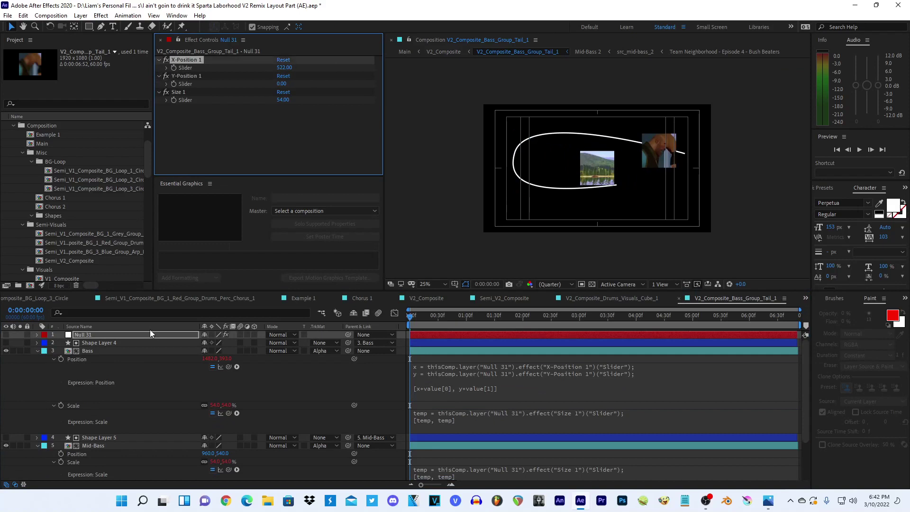
pyautogui.hotkey('ctrl', 'z')
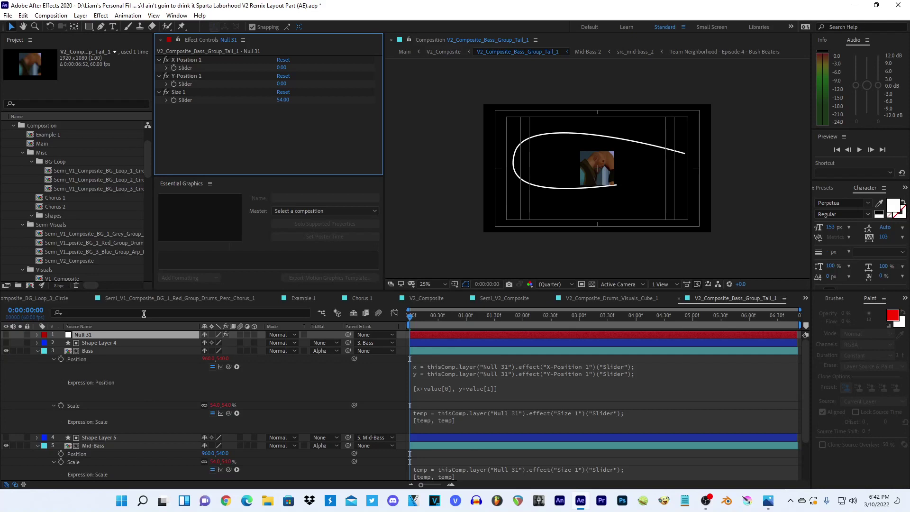
# - Switch between Bass and Null 31 and search effects for 'slider' without adding one
pyautogui.click(99, 351)
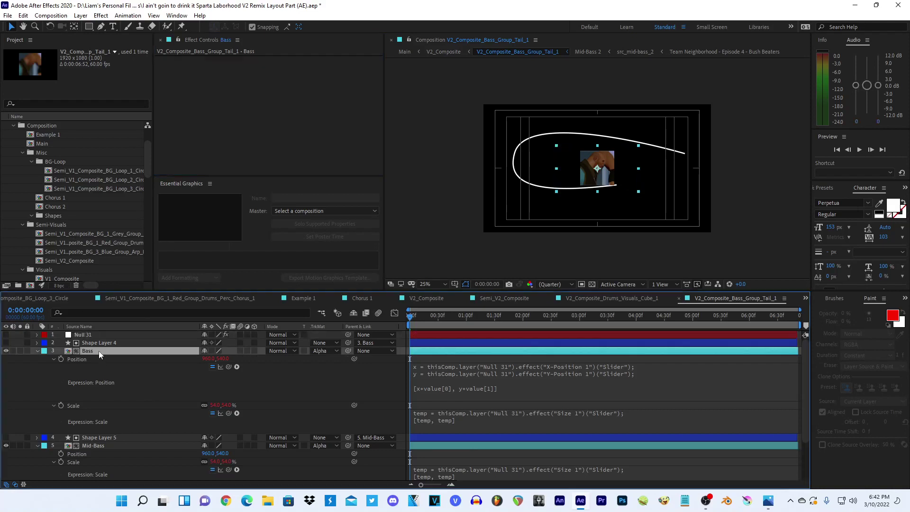
pyautogui.click(96, 337)
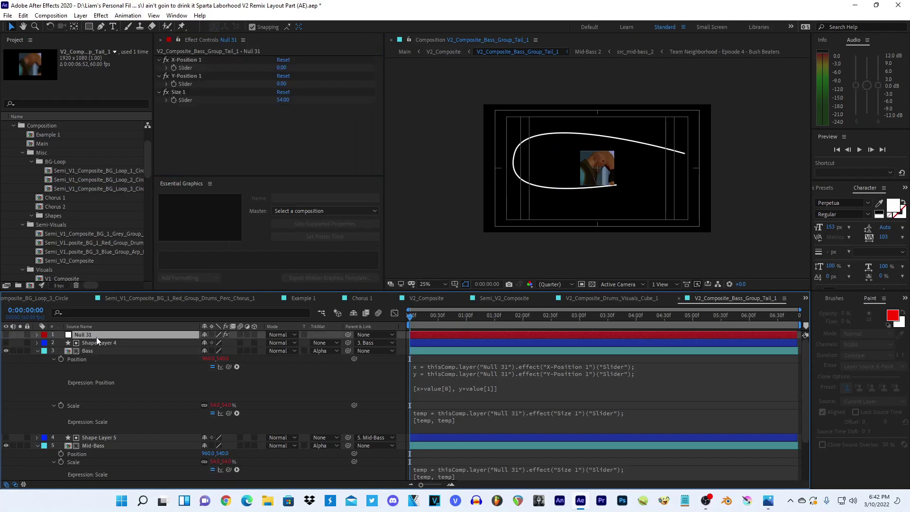
pyautogui.click(93, 351)
pyautogui.click(91, 337)
pyautogui.click(88, 351)
pyautogui.click(105, 337)
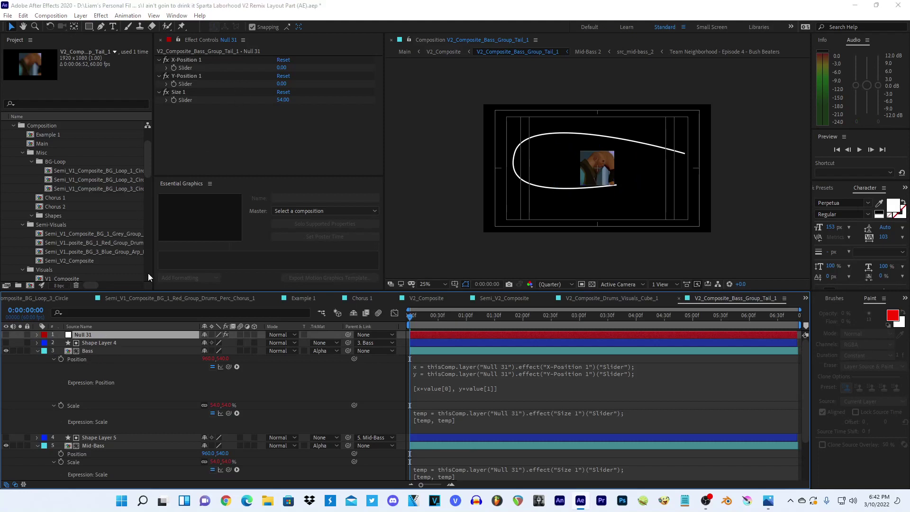
pyautogui.hotkey('ctrl', 'space')
pyautogui.write('sli')
pyautogui.write('d')
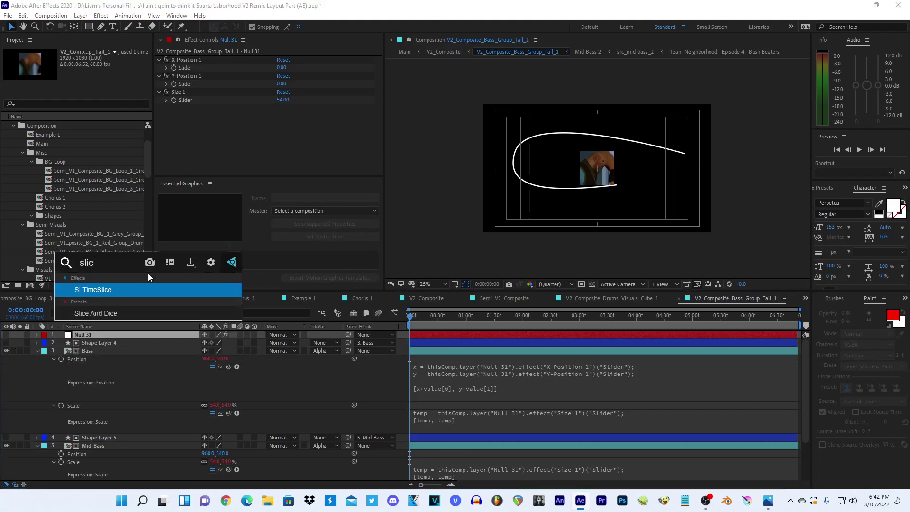
pyautogui.write('er')
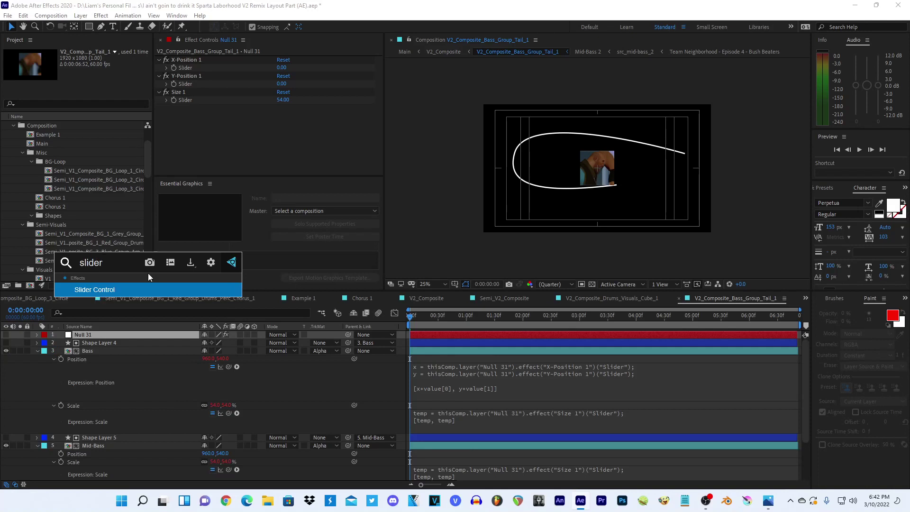
pyautogui.click(104, 373)
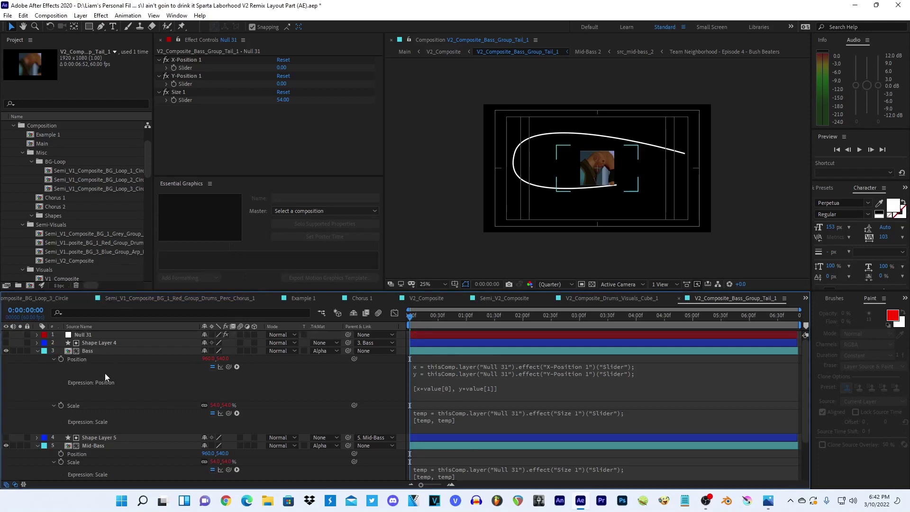
# - Delete Null 31, then undo back until only its Size 1 slider and Bass's scale expression remain
pyautogui.click(105, 337)
pyautogui.press('Delete')
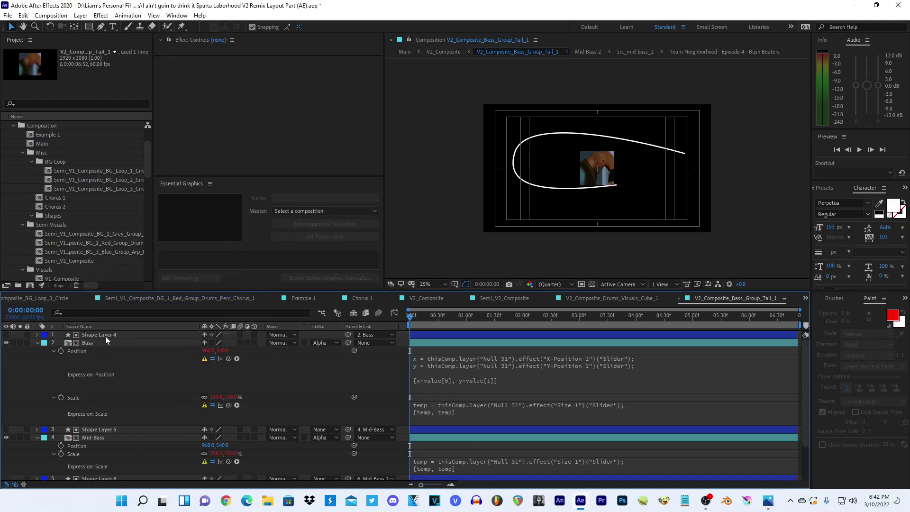
pyautogui.hotkey('ctrl', 'z')
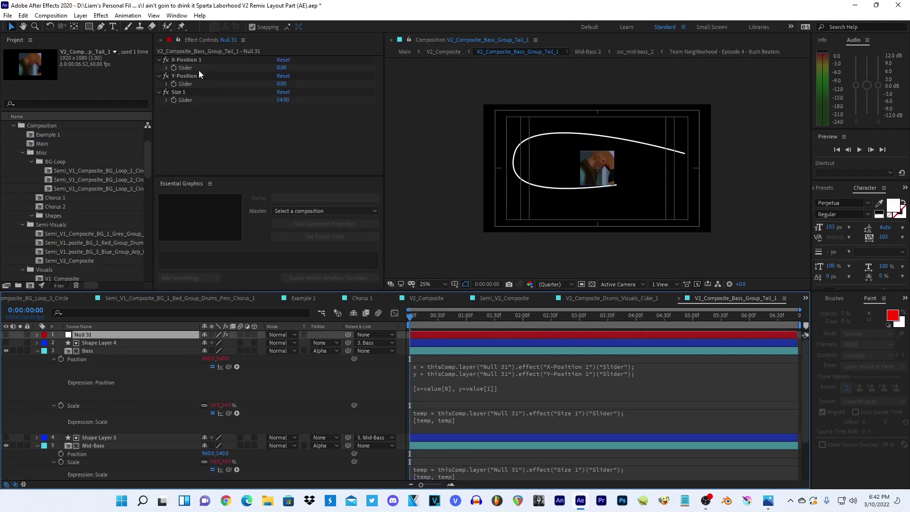
pyautogui.hotkey('ctrl', 'z')
pyautogui.hotkey('ctrl', 'z')
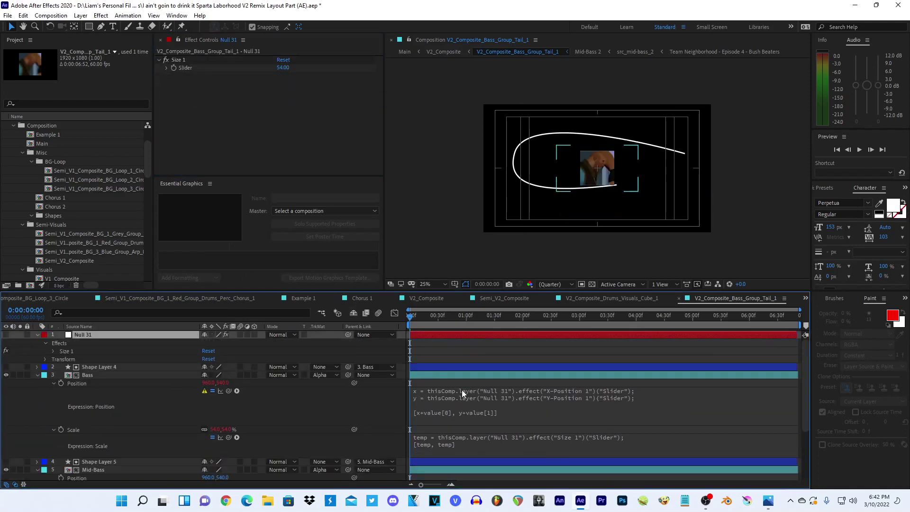
pyautogui.hotkey('ctrl', 'z')
pyautogui.write('temp = thisComp.layer("Null 31").effect("Size 1")("Slider"); [temp, temp]')
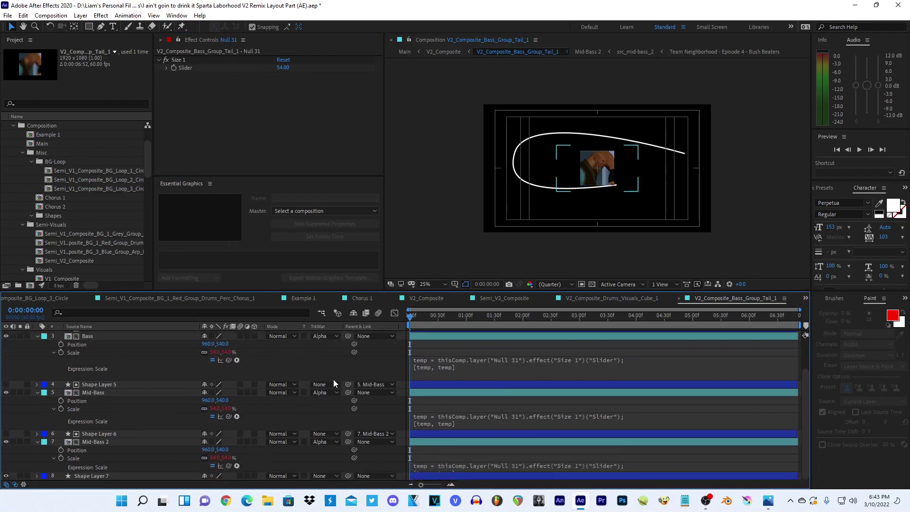
# - Reveal Rotation for Bass, Mid-Bass and Mid-Bass 2, leaving only Bass selected
pyautogui.click(101, 375)
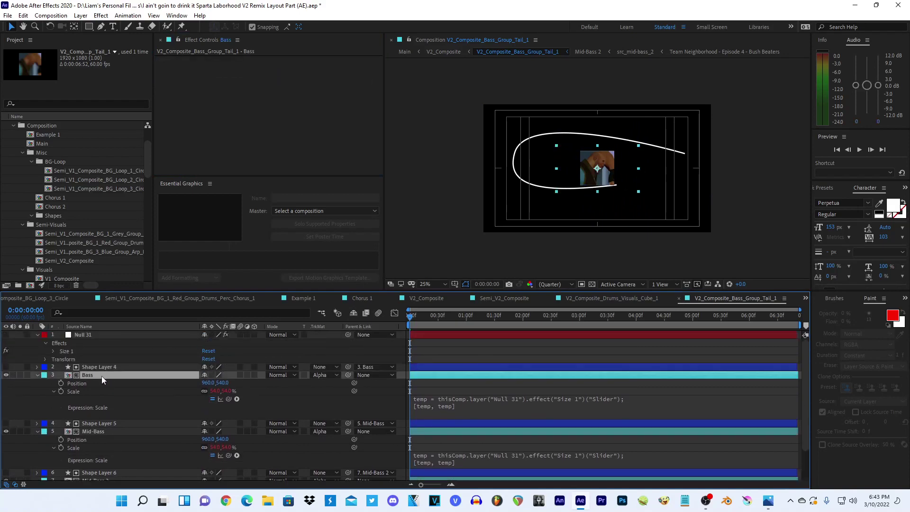
pyautogui.scroll(-2, 119, 394)
pyautogui.keyDown('ctrl'); pyautogui.click(97, 392); pyautogui.keyUp('ctrl')
pyautogui.keyDown('ctrl'); pyautogui.click(98, 446); pyautogui.keyUp('ctrl')
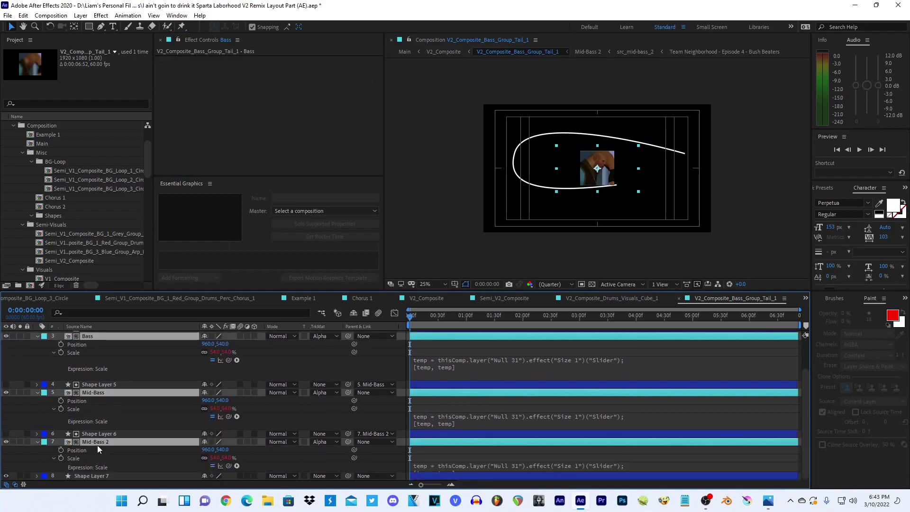
pyautogui.hotkey('shift', 'r')
pyautogui.scroll(2, 118, 412)
pyautogui.click(115, 402)
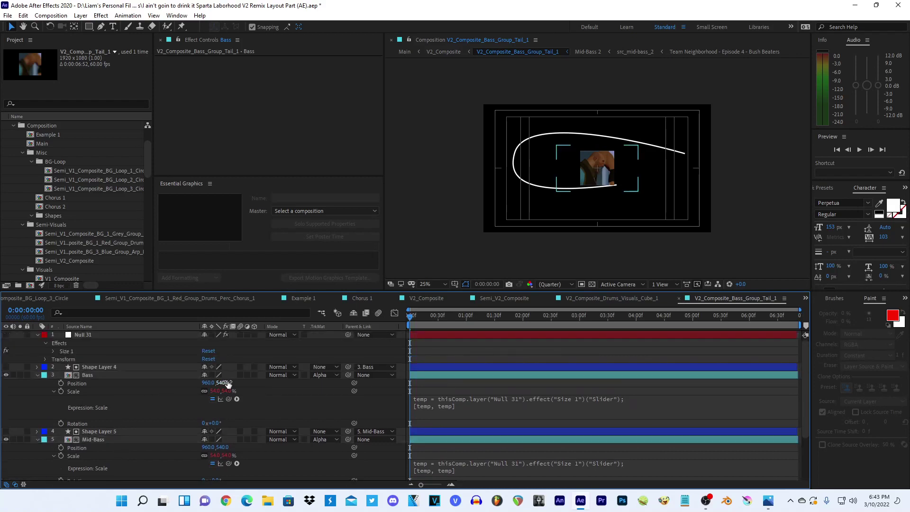
# - Move Bass onto the stroke's right end at 1700,416.5 and tilt it 15°
pyautogui.moveTo(610, 177)
pyautogui.mouseDown()
pyautogui.moveTo(673, 157)
pyautogui.moveTo(698, 160)
pyautogui.mouseUp()
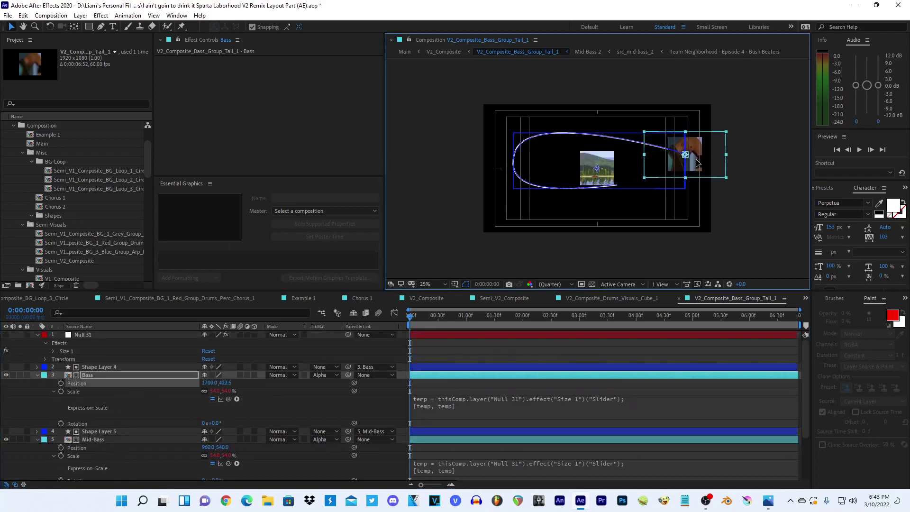
pyautogui.press('.')
pyautogui.moveTo(775, 141); pyautogui.dragTo(778, 143)
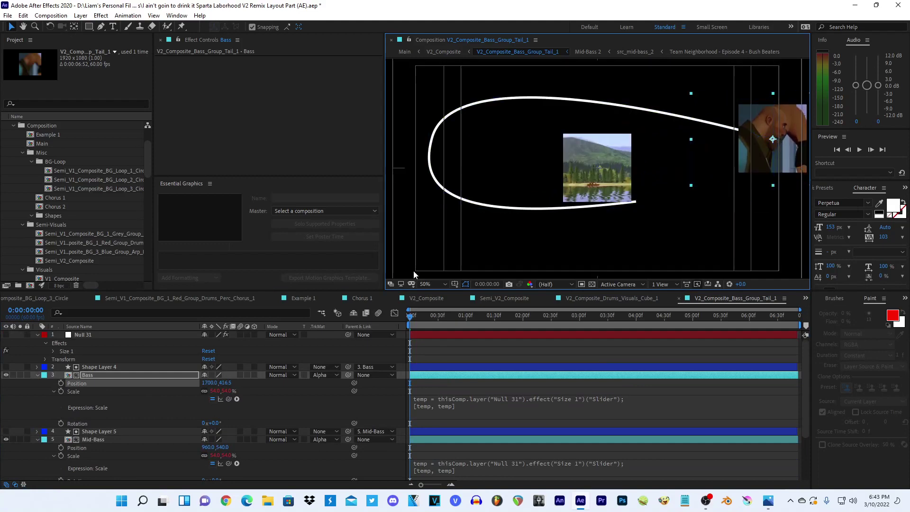
pyautogui.moveTo(217, 422); pyautogui.dragTo(224, 421)
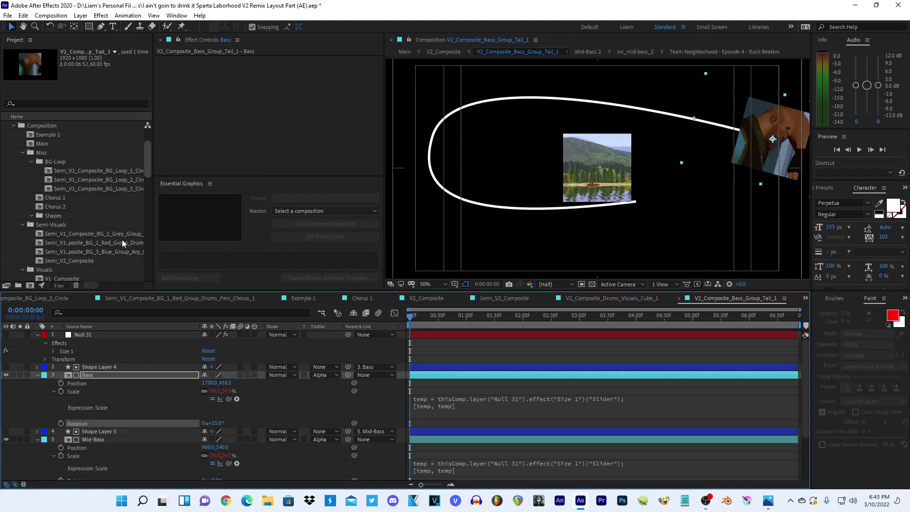
# - Set Null 31's Size 1 slider to 36 and start Position and Rotation keyframes on Bass
pyautogui.click(66, 351)
pyautogui.moveTo(284, 67); pyautogui.dragTo(274, 69)
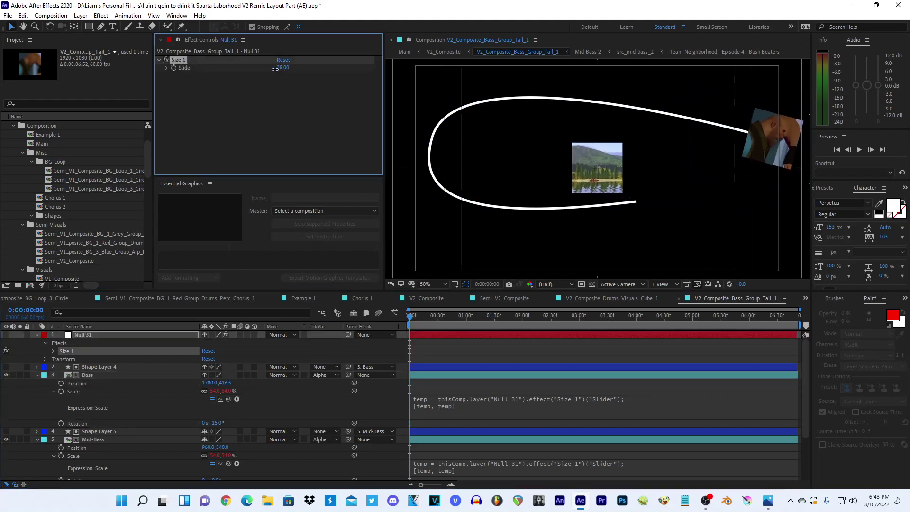
pyautogui.scroll(-2, 508, 234)
pyautogui.click(64, 377)
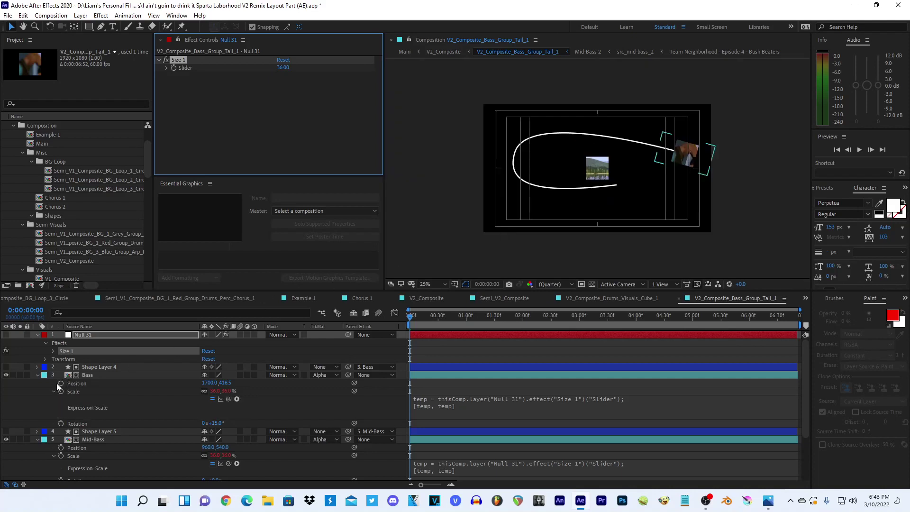
pyautogui.click(61, 383)
pyautogui.click(61, 423)
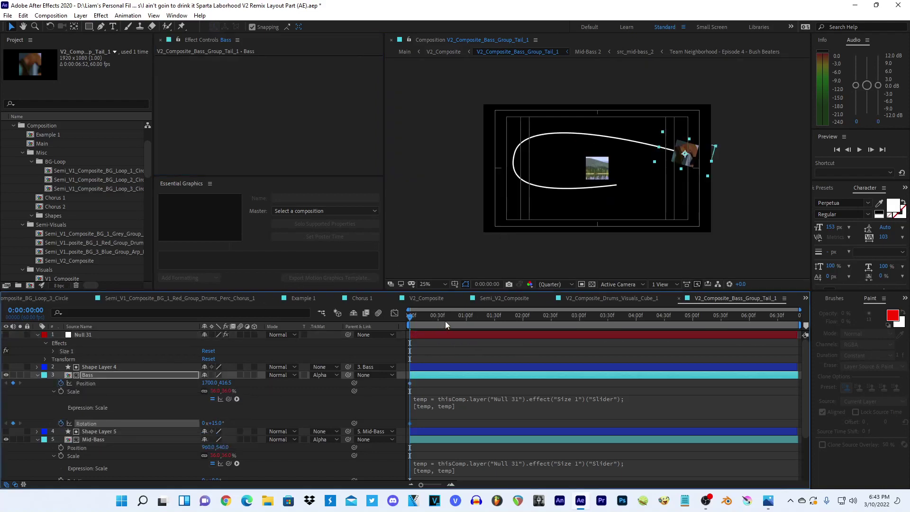
# - At 0:00:02:37, move Bass to the stroke's left end (250.3,388.5) rotated -63°
pyautogui.moveTo(445, 320); pyautogui.dragTo(559, 320)
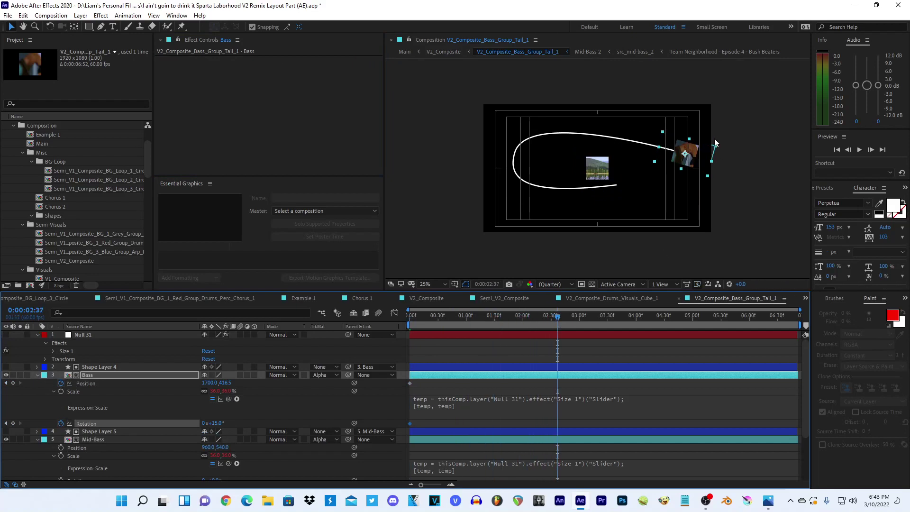
pyautogui.moveTo(688, 152); pyautogui.dragTo(518, 149)
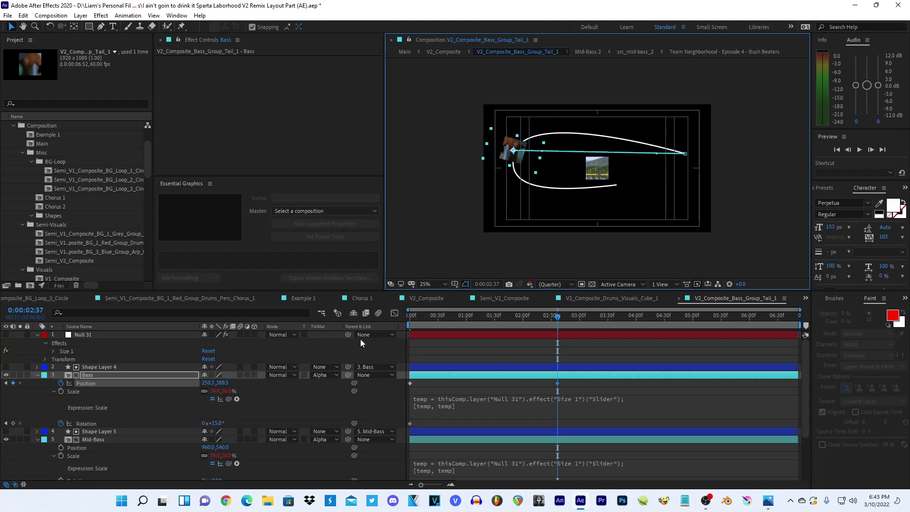
pyautogui.moveTo(212, 423); pyautogui.dragTo(181, 423)
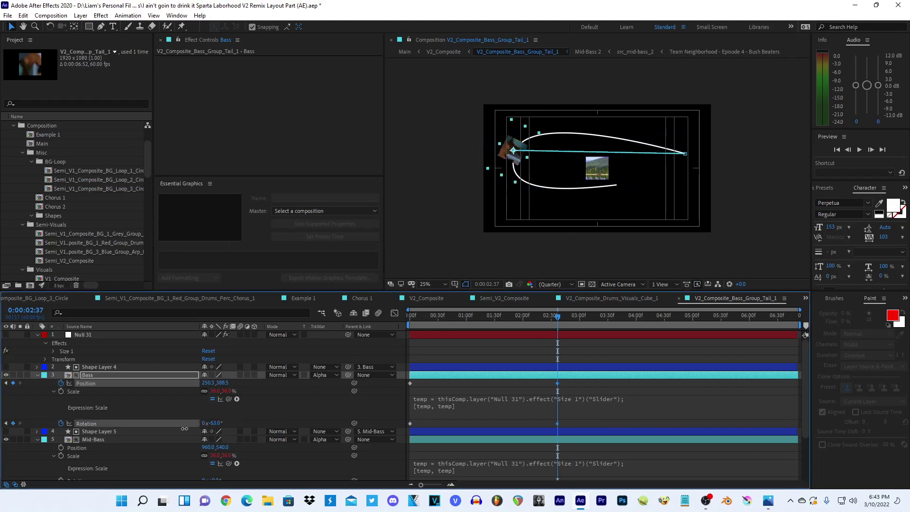
# - Pull Bezier handles so Bass's motion path curves along the white stroke
pyautogui.click(667, 158)
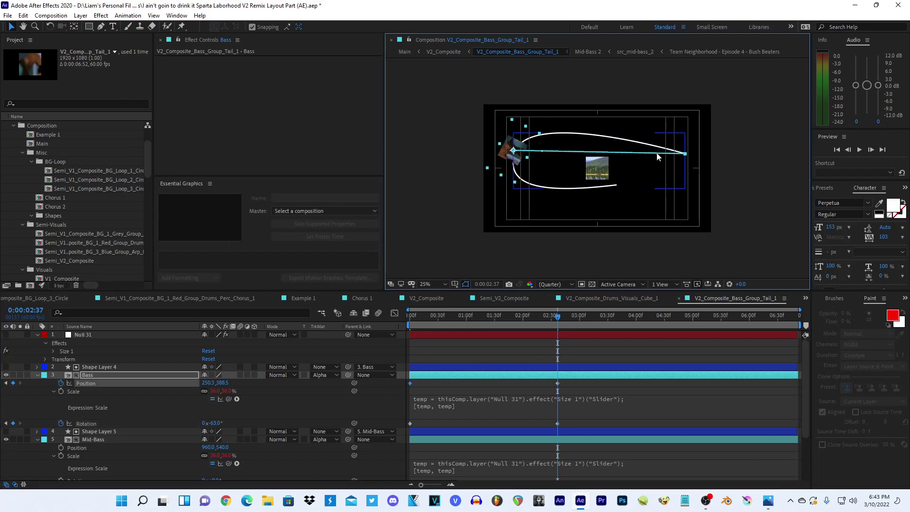
pyautogui.moveTo(657, 153); pyautogui.dragTo(645, 138)
pyautogui.moveTo(543, 151); pyautogui.dragTo(529, 118)
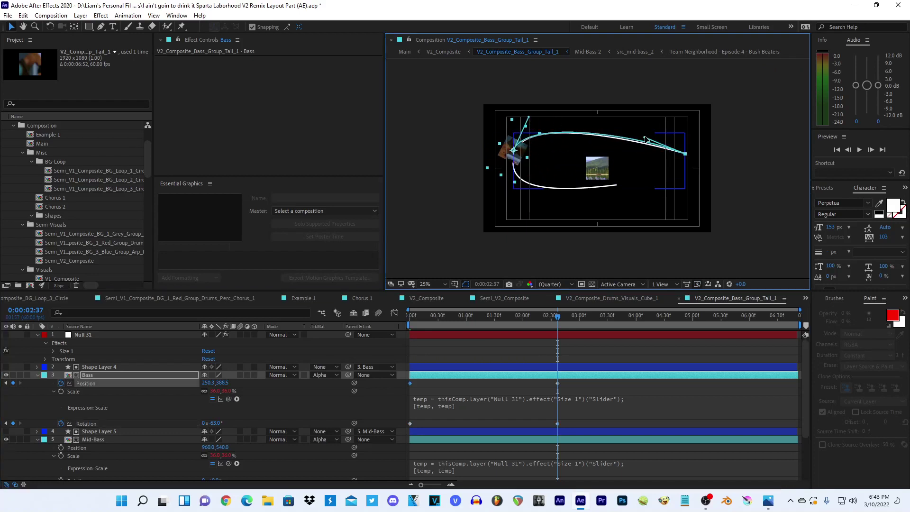
pyautogui.moveTo(645, 138); pyautogui.dragTo(639, 141)
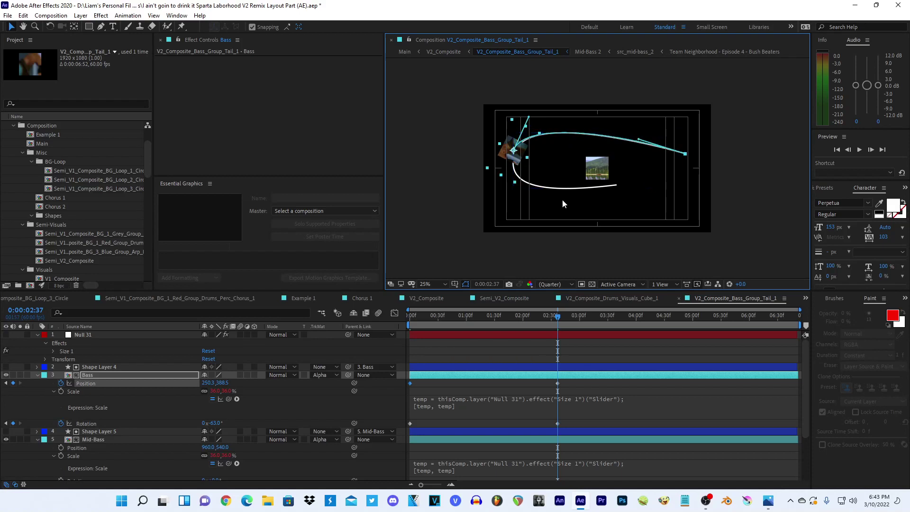
pyautogui.moveTo(563, 422); pyautogui.dragTo(489, 427)
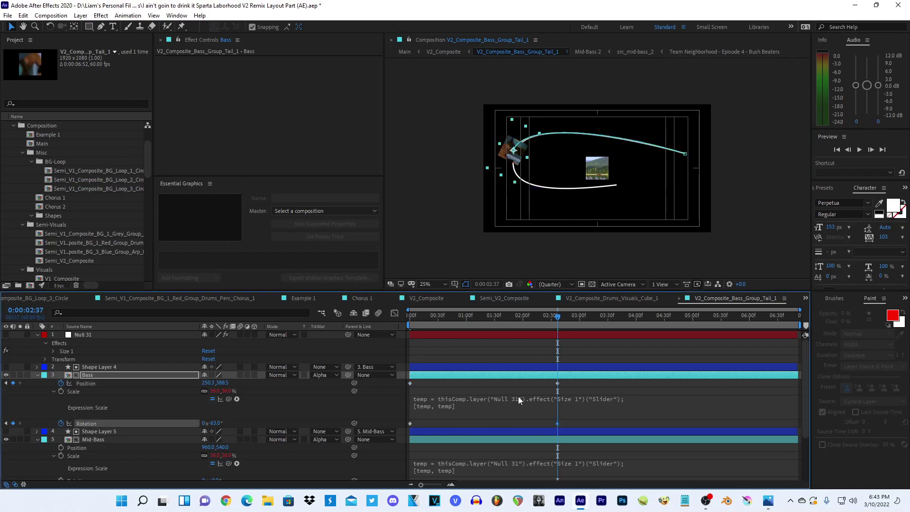
# - Apply Easy Ease to Bass's Rotation keyframes in the speed graph and stretch their influence handles
pyautogui.click(395, 314)
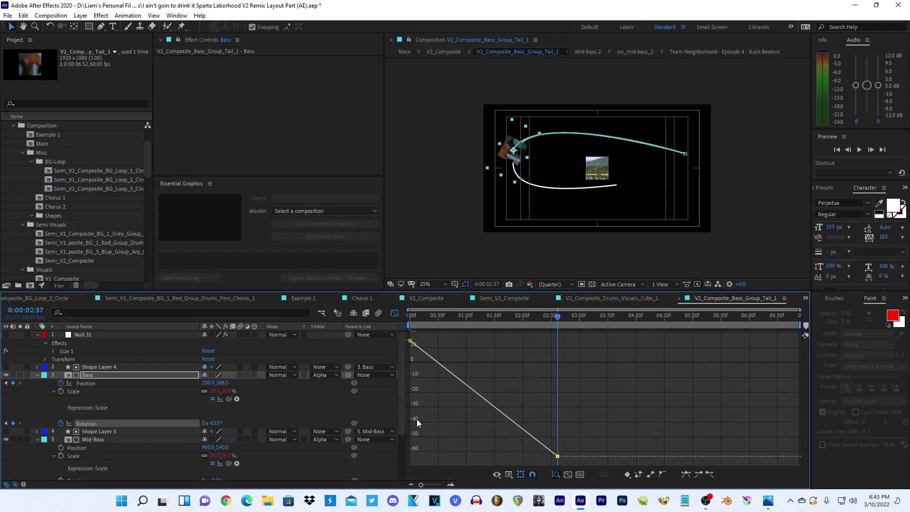
pyautogui.rightClick(594, 391)
pyautogui.click(617, 309)
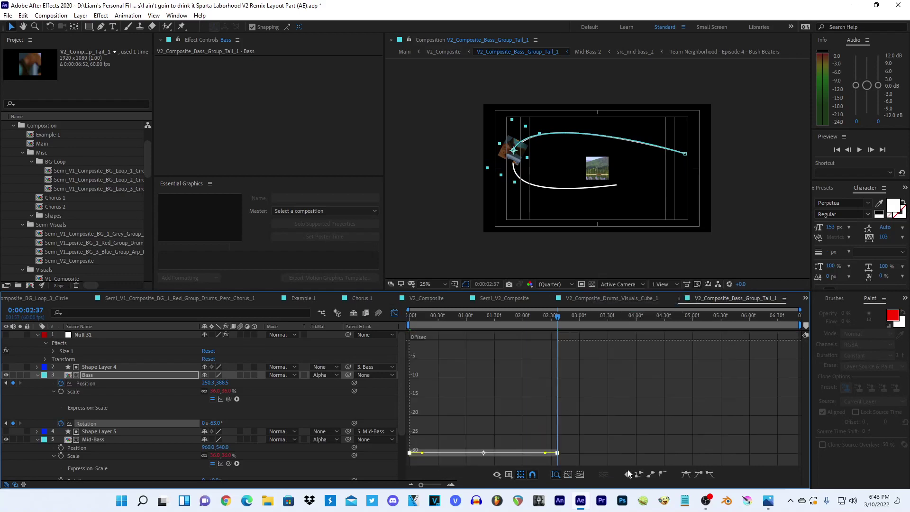
pyautogui.click(686, 474)
pyautogui.rightClick(609, 395)
pyautogui.click(626, 368)
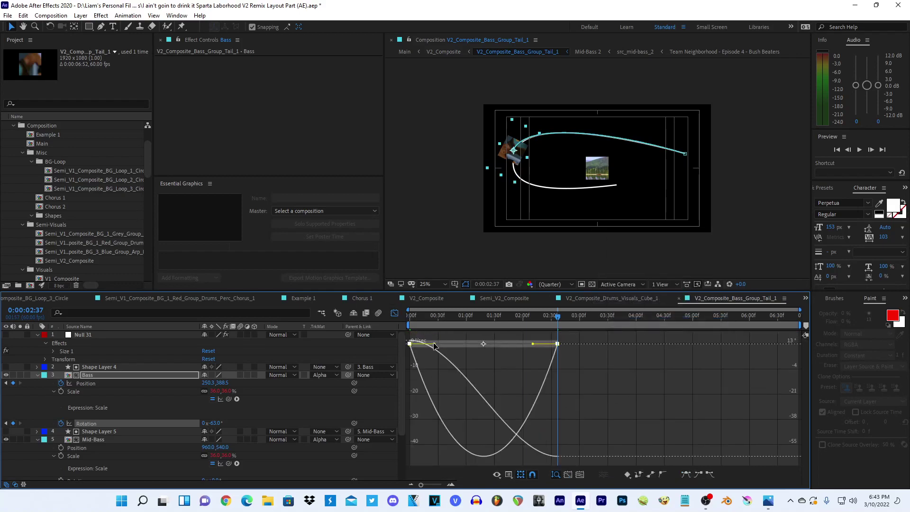
pyautogui.moveTo(435, 346)
pyautogui.mouseDown()
pyautogui.moveTo(468, 342)
pyautogui.moveTo(503, 316)
pyautogui.mouseUp()
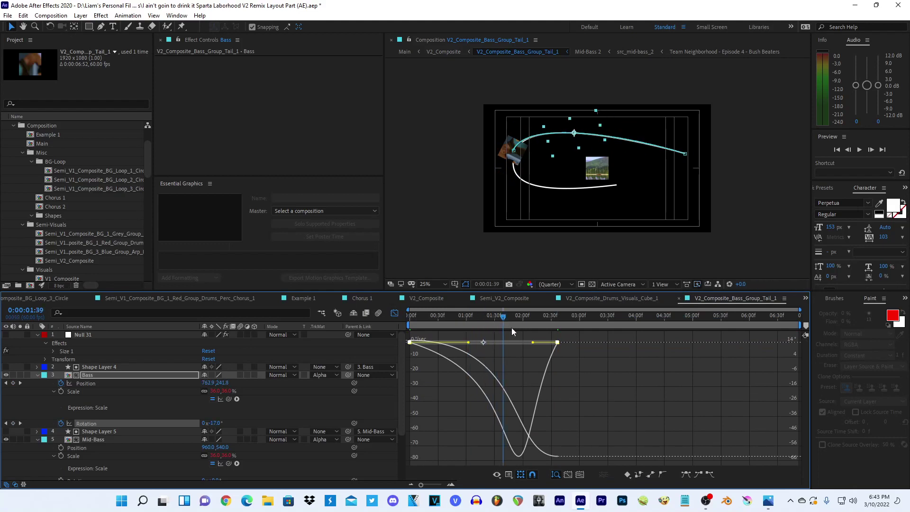
pyautogui.moveTo(468, 342); pyautogui.dragTo(547, 342)
pyautogui.moveTo(510, 315); pyautogui.dragTo(570, 326)
pyautogui.click(402, 325)
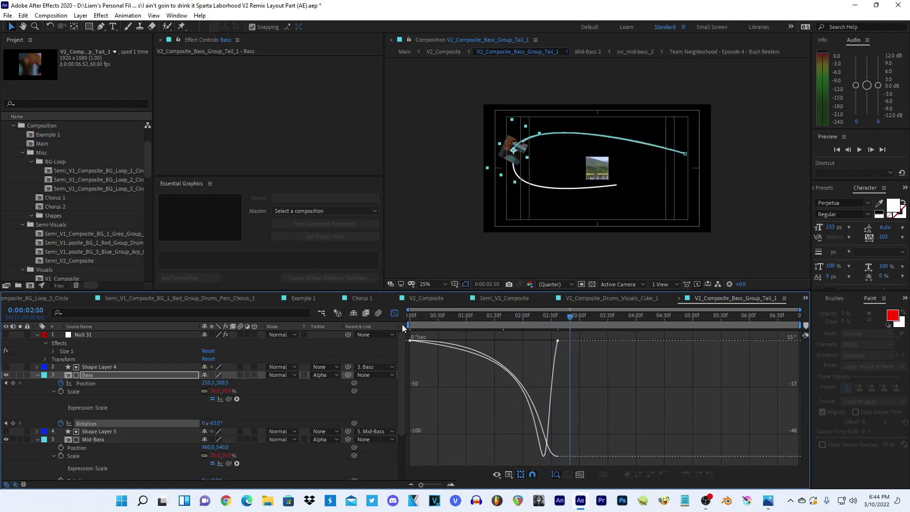
pyautogui.click(394, 314)
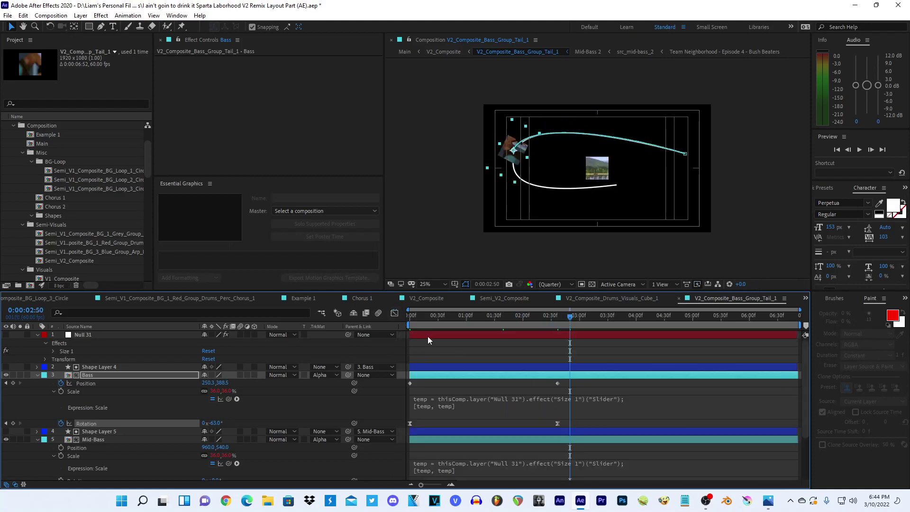
# - Shift Bass's 02:50 Position and Rotation keyframes slightly later
pyautogui.moveTo(571, 330); pyautogui.dragTo(805, 329)
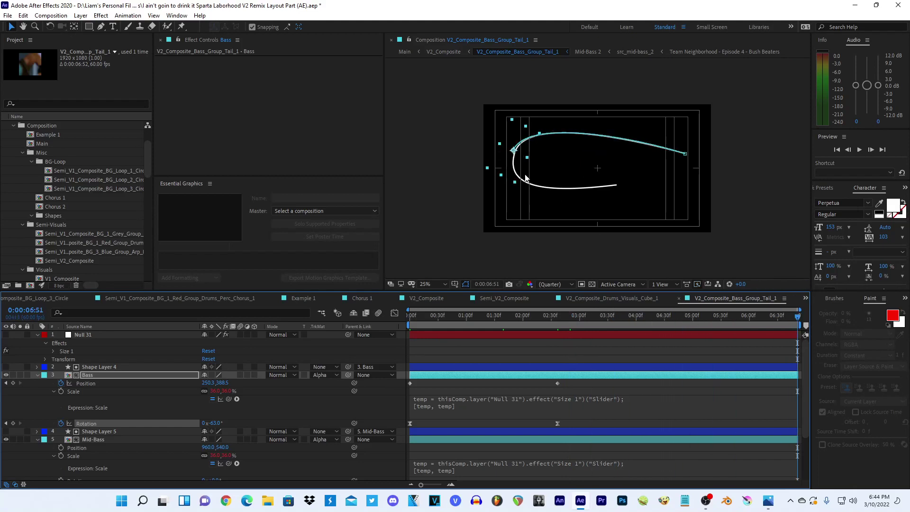
pyautogui.moveTo(710, 325); pyautogui.dragTo(801, 324)
pyautogui.click(558, 383)
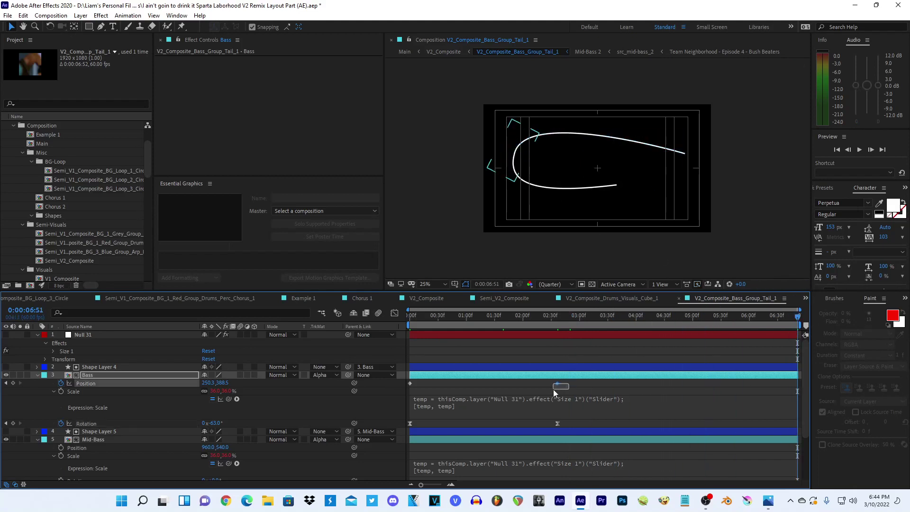
pyautogui.keyDown('shift'); pyautogui.click(558, 424); pyautogui.keyUp('shift')
pyautogui.moveTo(584, 423); pyautogui.dragTo(594, 423)
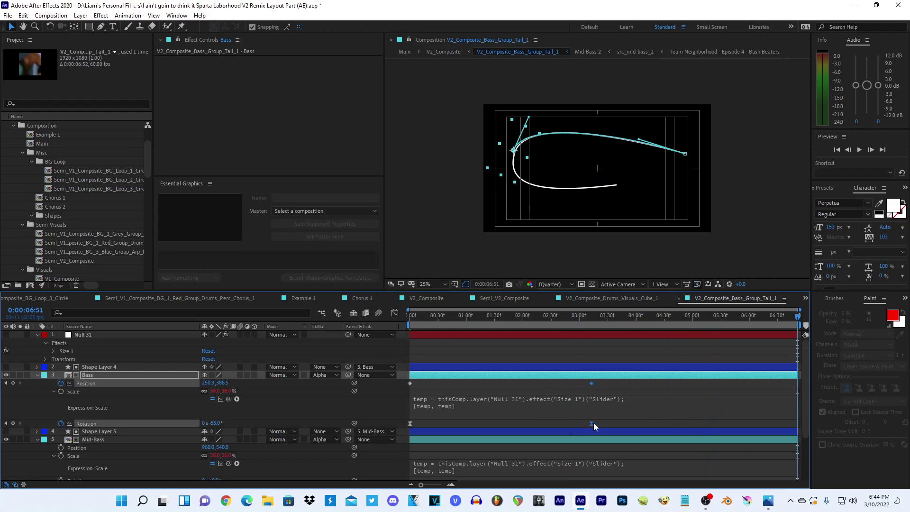
pyautogui.click(610, 402)
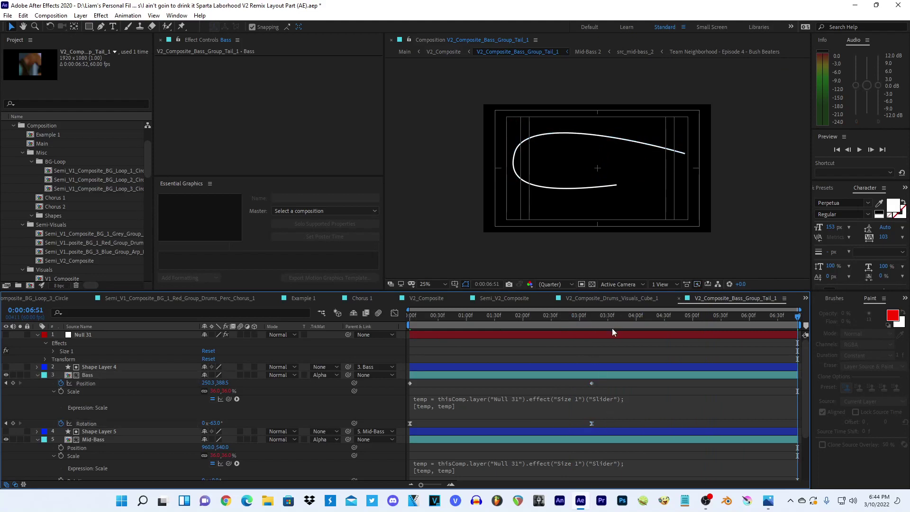
# - At 06:47, place Bass on the stroke's inner end at 1124,660 rotated -191°
pyautogui.click(271, 406)
pyautogui.moveTo(798, 317); pyautogui.dragTo(794, 317)
pyautogui.click(519, 152)
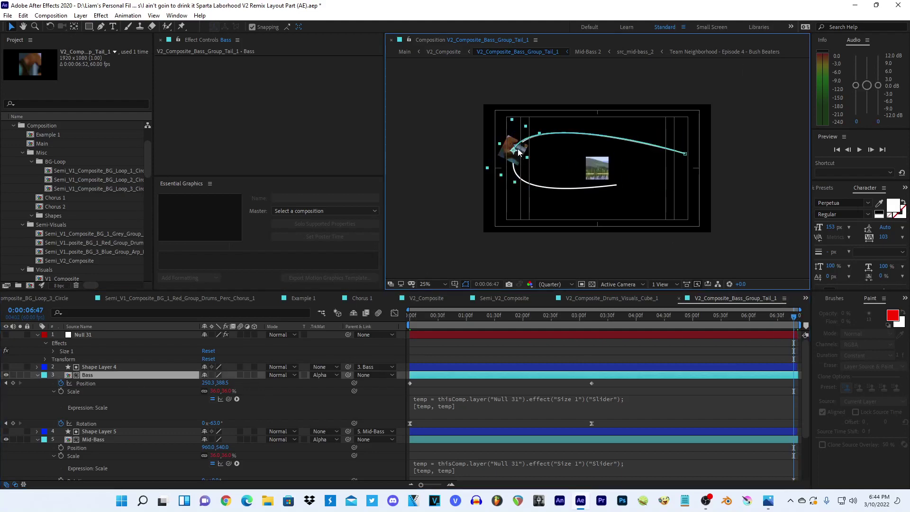
pyautogui.moveTo(519, 152); pyautogui.dragTo(626, 188)
pyautogui.scroll(4, 638, 213)
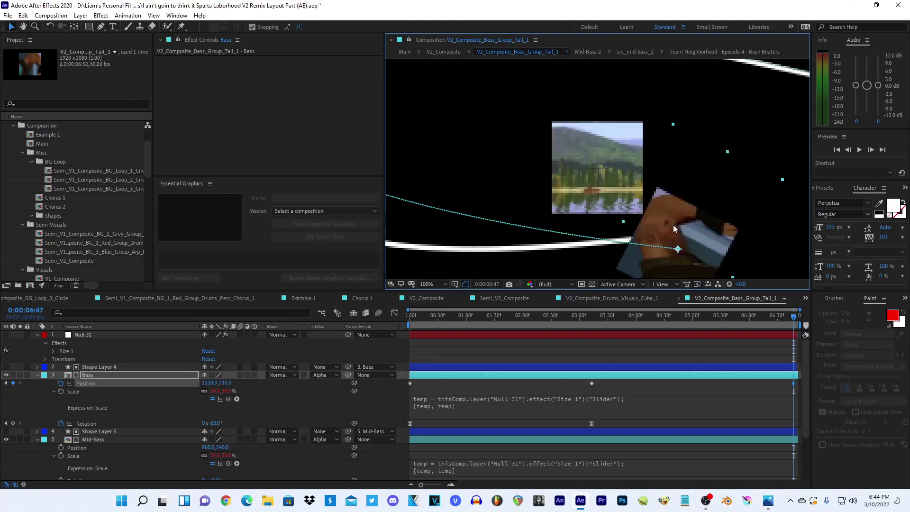
pyautogui.moveTo(673, 225); pyautogui.dragTo(670, 210)
pyautogui.press(',')
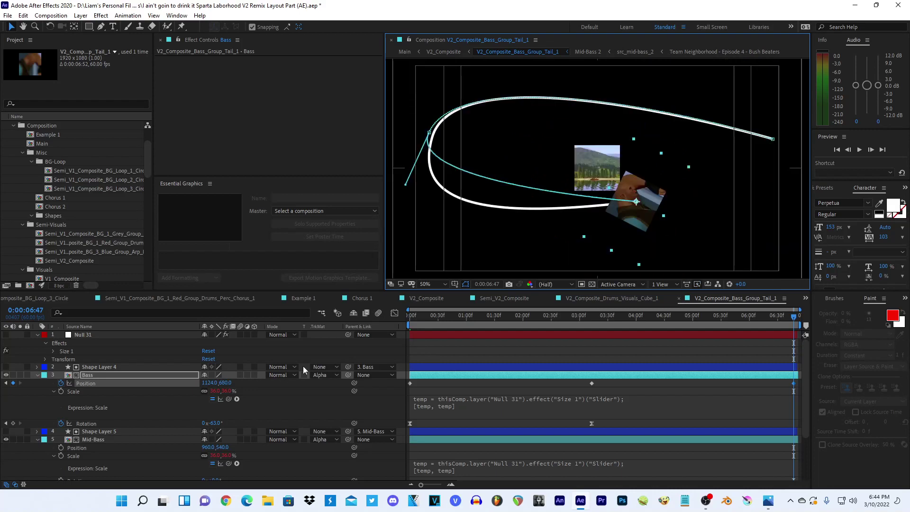
pyautogui.moveTo(213, 423); pyautogui.dragTo(164, 430)
# - Bend the motion path's Bezier handles so it traces the whole white stroke loop
pyautogui.click(430, 135)
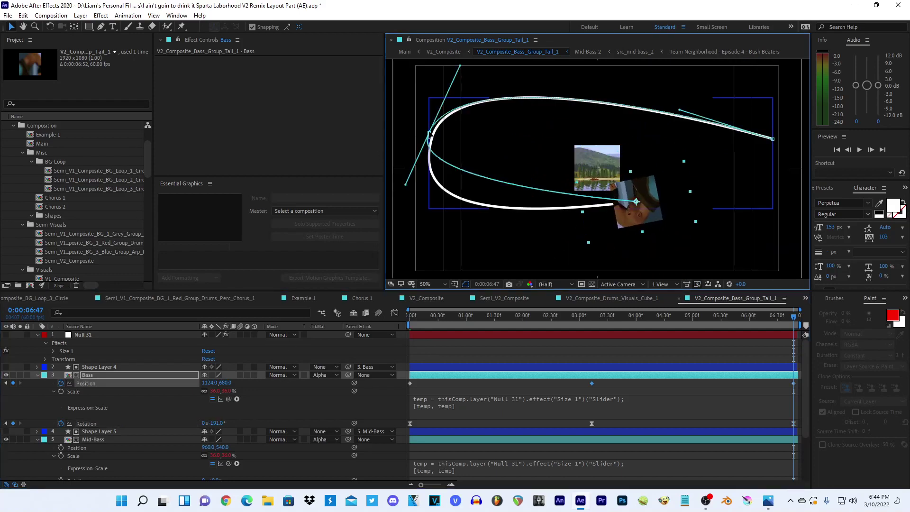
pyautogui.moveTo(432, 136)
pyautogui.mouseDown()
pyautogui.moveTo(466, 55)
pyautogui.moveTo(456, 67)
pyautogui.mouseUp()
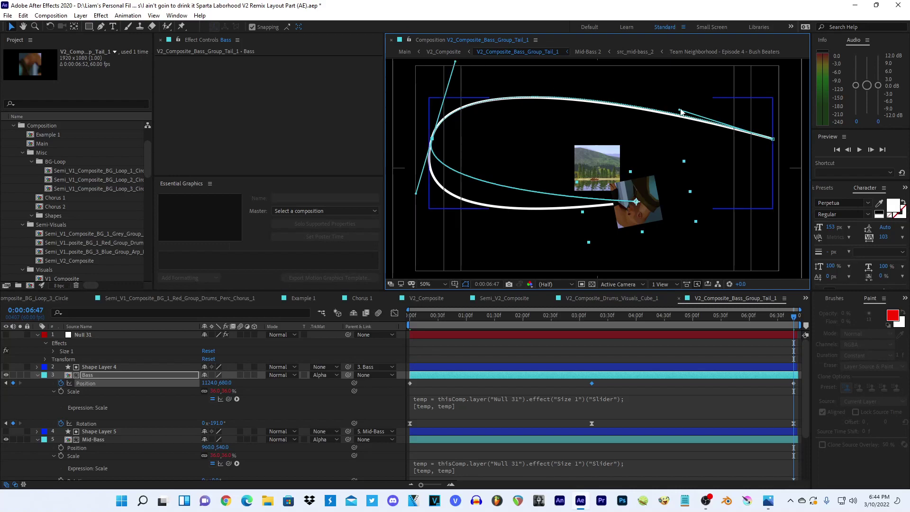
pyautogui.moveTo(671, 114); pyautogui.dragTo(661, 111)
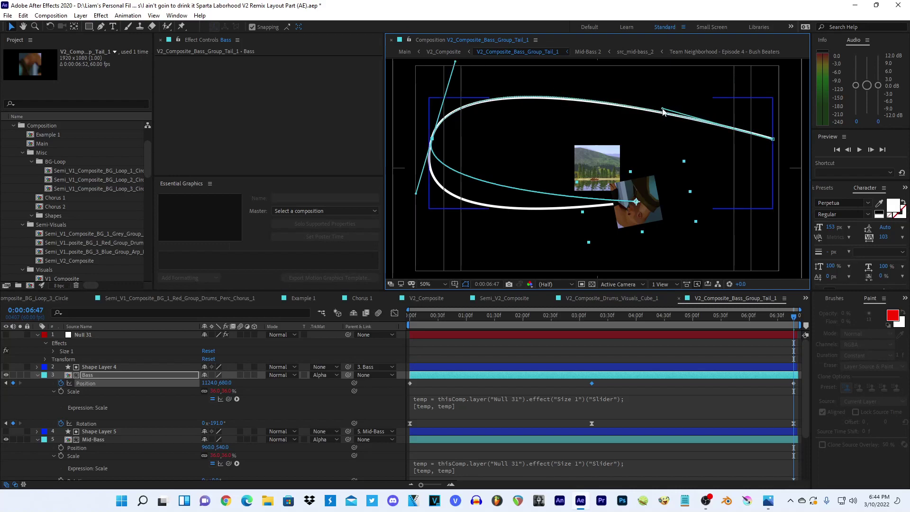
pyautogui.moveTo(417, 193); pyautogui.dragTo(402, 246)
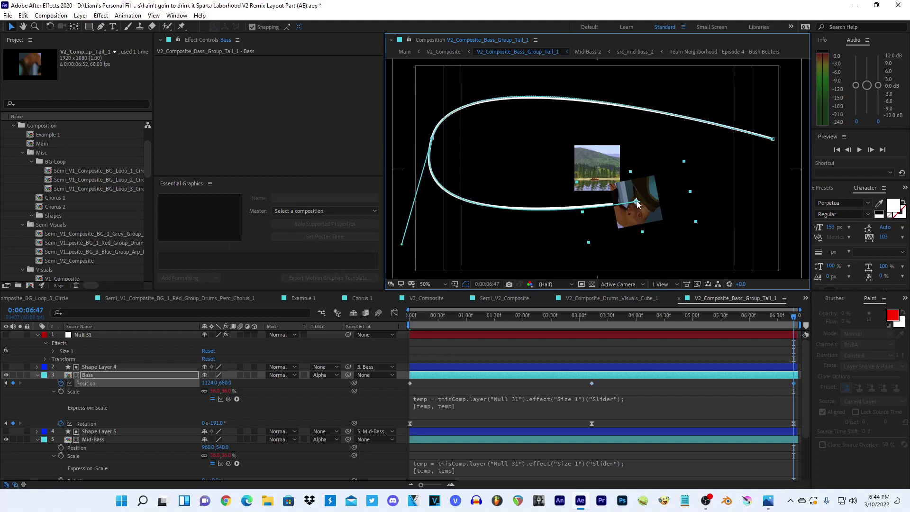
pyautogui.click(795, 424)
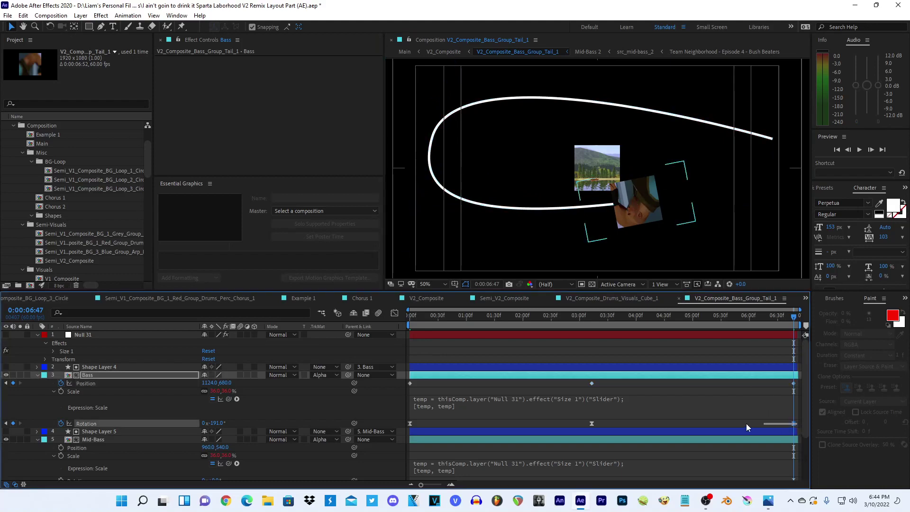
pyautogui.moveTo(629, 320); pyautogui.dragTo(696, 318)
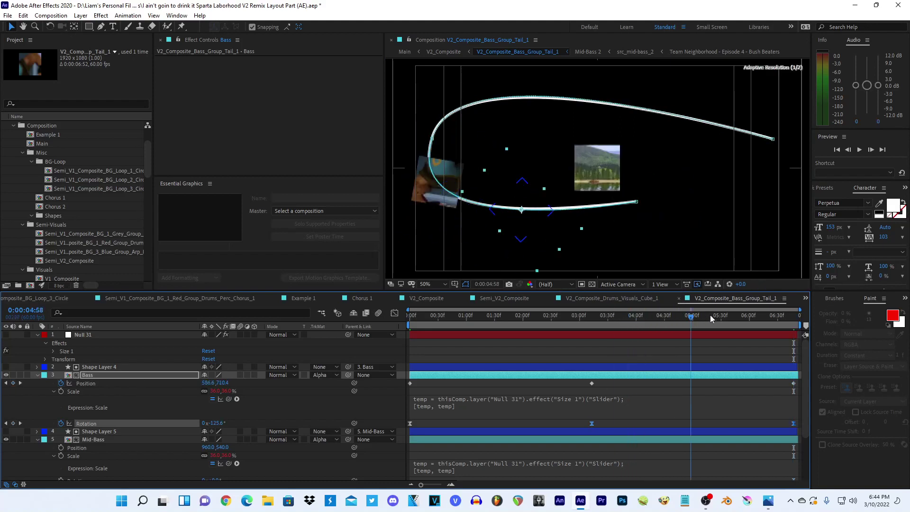
# - Adjust Bass's Rotation curve handles and influence at the middle and final keyframes
pyautogui.hotkey('shift', 'F3')
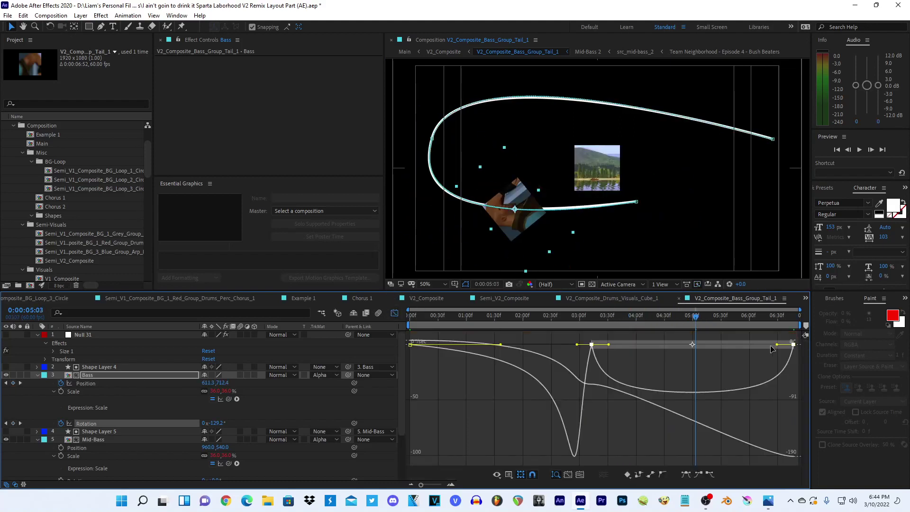
pyautogui.moveTo(777, 344); pyautogui.dragTo(732, 358)
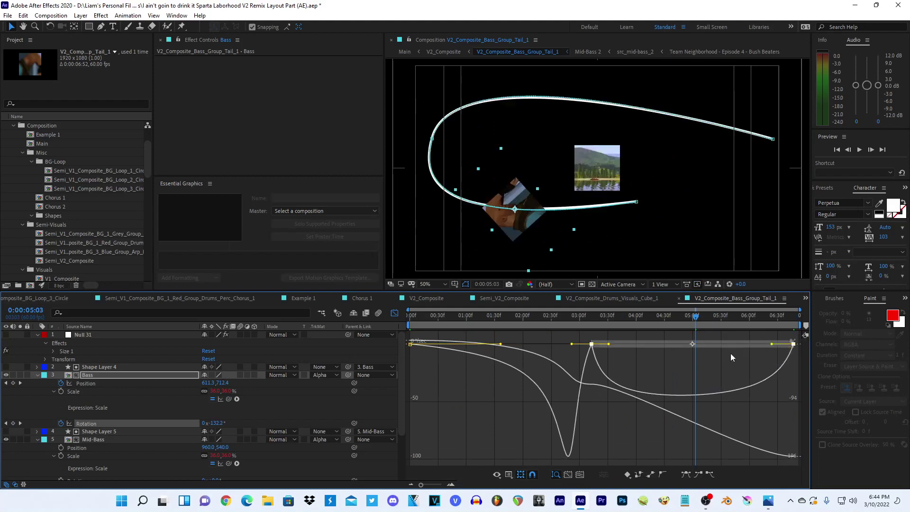
pyautogui.moveTo(609, 341)
pyautogui.mouseDown()
pyautogui.moveTo(593, 340)
pyautogui.moveTo(613, 323)
pyautogui.moveTo(712, 320)
pyautogui.mouseUp()
pyautogui.moveTo(772, 340); pyautogui.dragTo(697, 342)
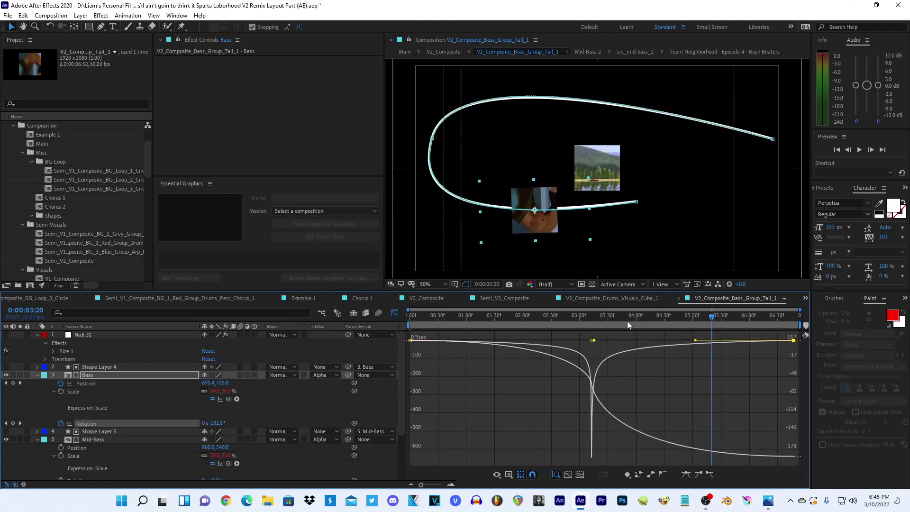
pyautogui.moveTo(627, 321); pyautogui.dragTo(841, 323)
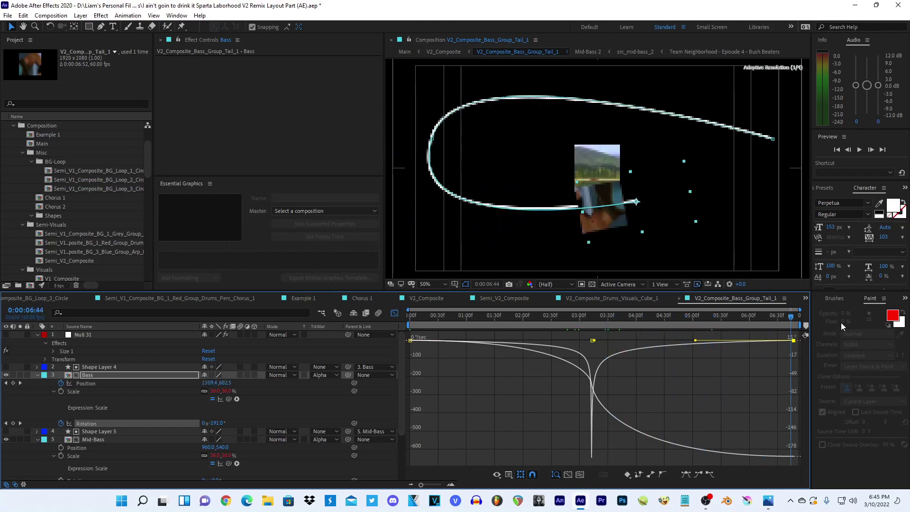
pyautogui.click(782, 317)
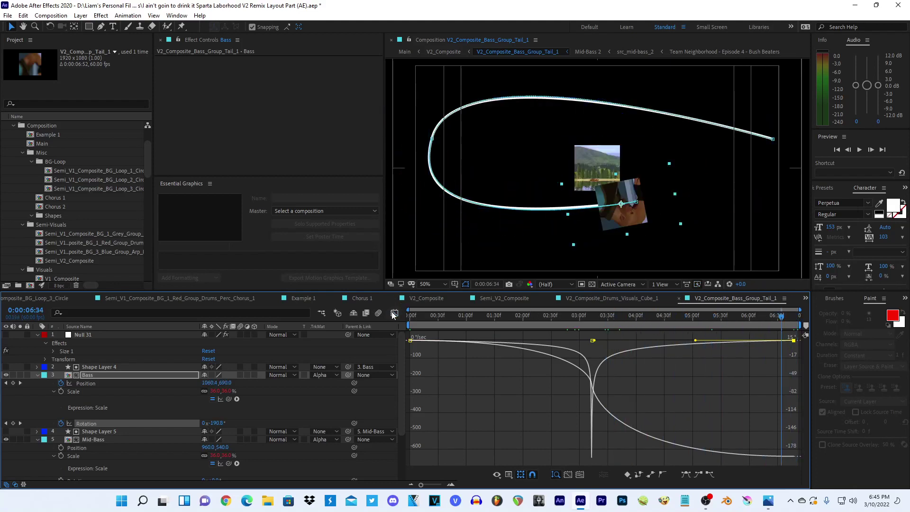
pyautogui.click(394, 313)
# - Push the end keyframes slightly later and preview Bass travelling along the stroke from the start
pyautogui.moveTo(797, 386); pyautogui.dragTo(799, 385)
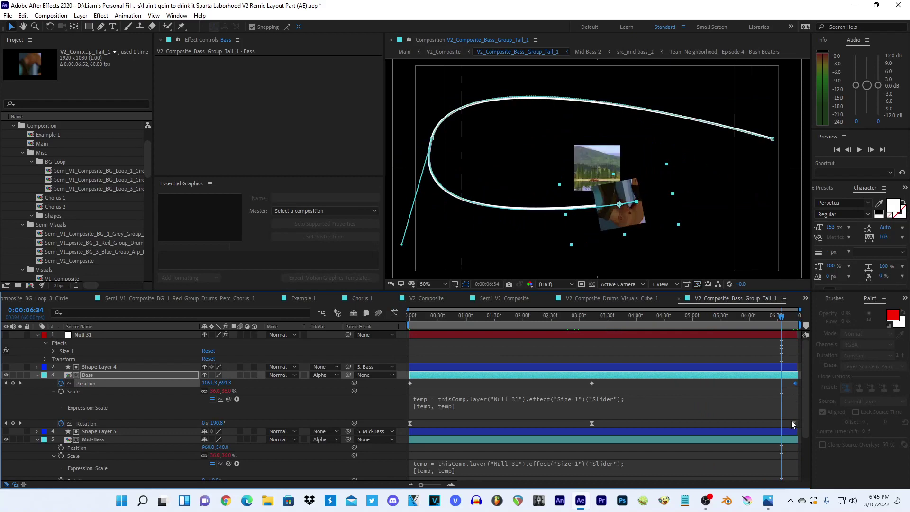
pyautogui.press('Home')
pyautogui.scroll(-4, 752, 205)
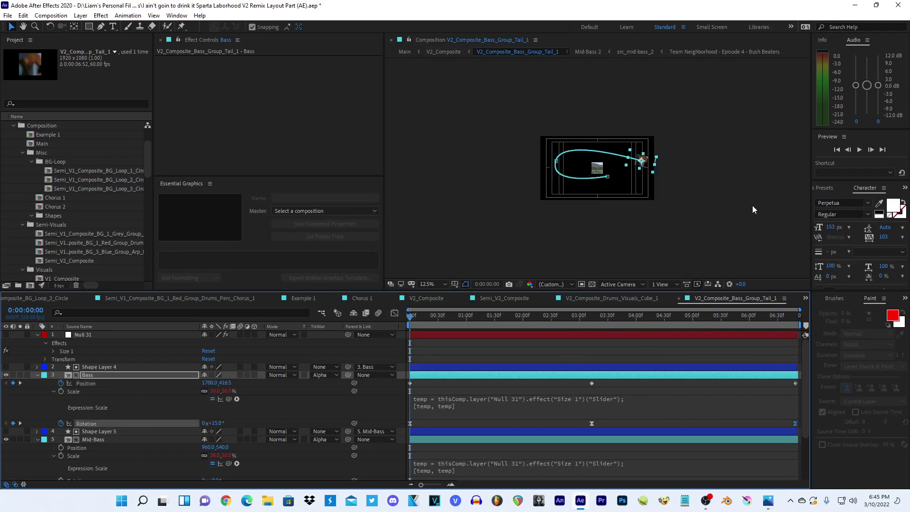
pyautogui.scroll(2, 716, 198)
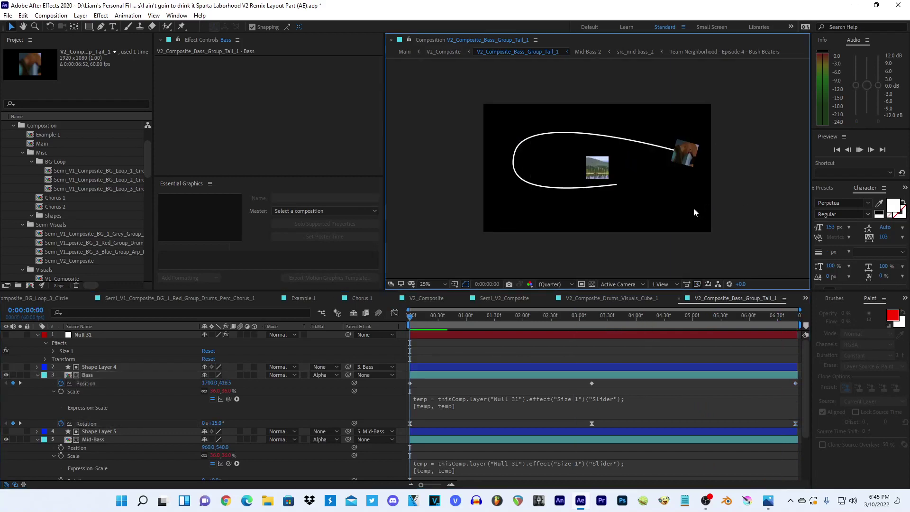
pyautogui.press("'")
pyautogui.click(441, 318)
pyautogui.press('space')
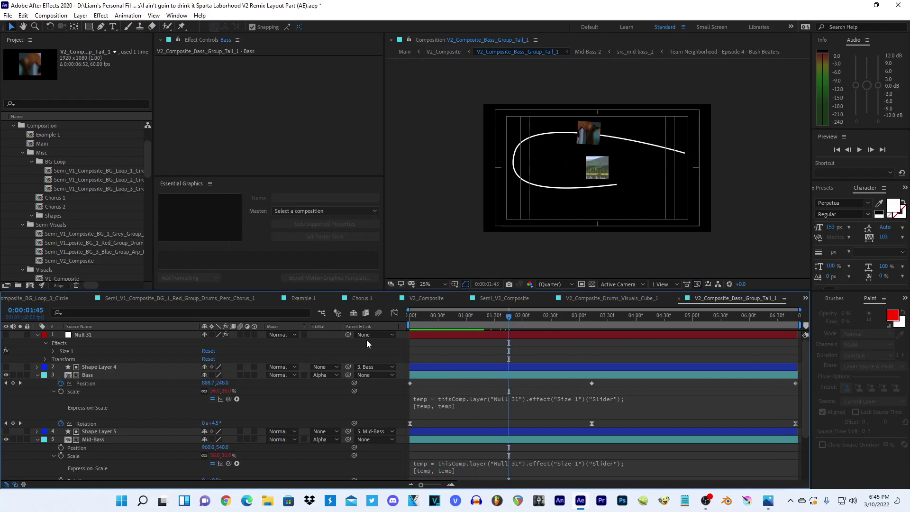
# - Select all of Bass's Position and Rotation keyframes for copying
pyautogui.moveTo(406, 382); pyautogui.dragTo(798, 385)
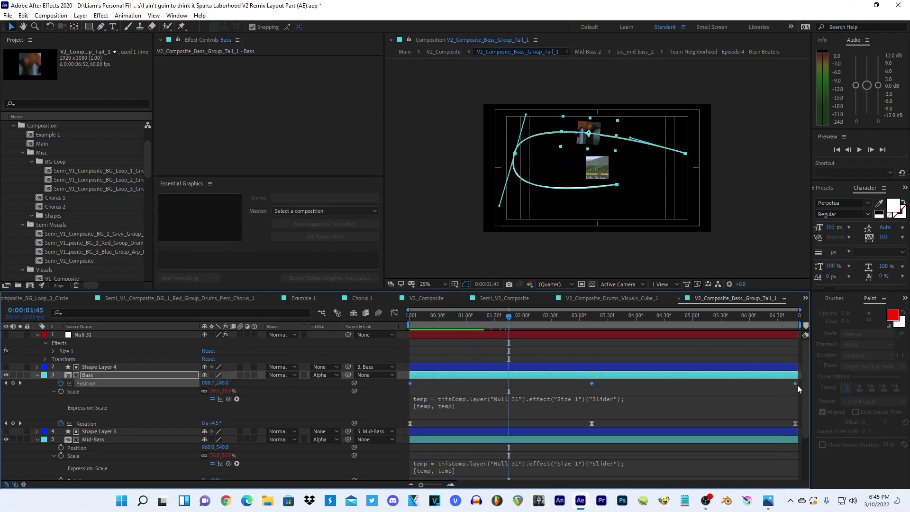
pyautogui.moveTo(801, 423); pyautogui.dragTo(395, 429)
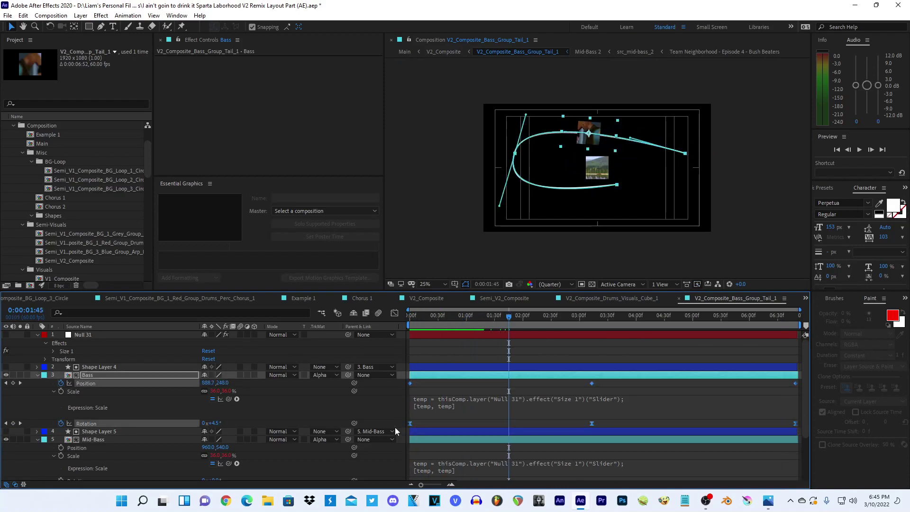
pyautogui.scroll(-1, 453, 394)
# - Paste Bass's motion keyframes onto Mid-Bass at 0:00:00:22 and onto Mid-Bass 2, then check the motion
pyautogui.click(101, 419)
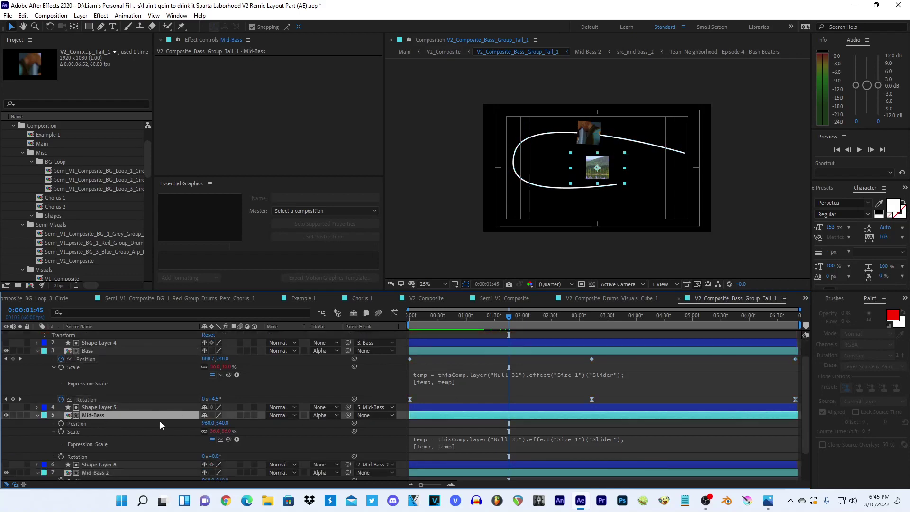
pyautogui.click(431, 321)
pyautogui.hotkey('ctrl', 'v')
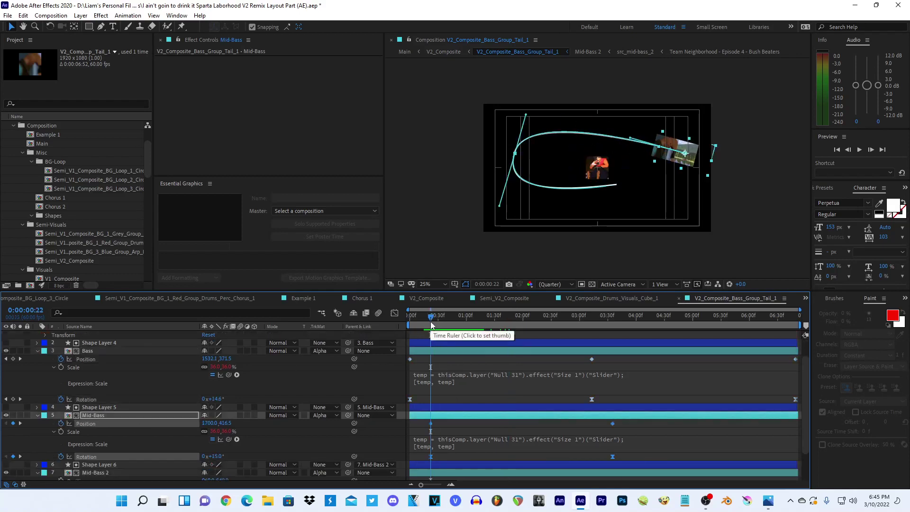
pyautogui.click(425, 322)
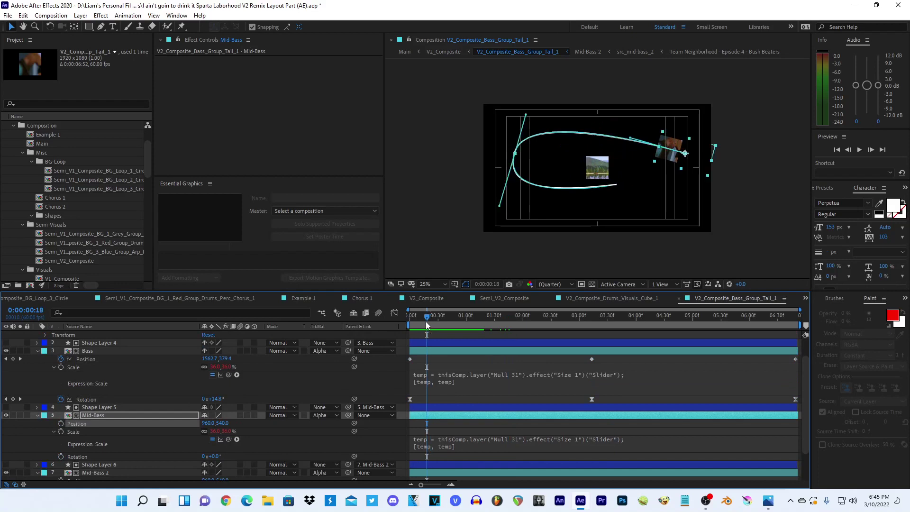
pyautogui.scroll(-2, 425, 343)
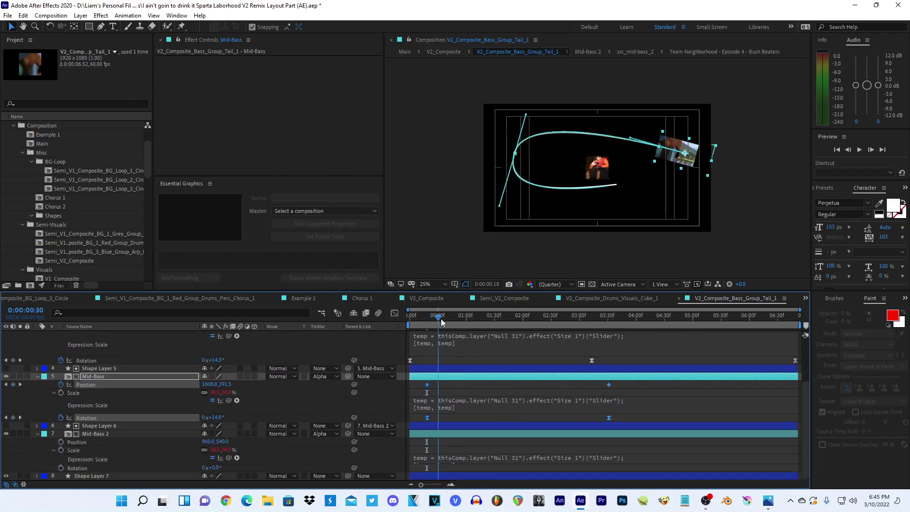
pyautogui.click(442, 323)
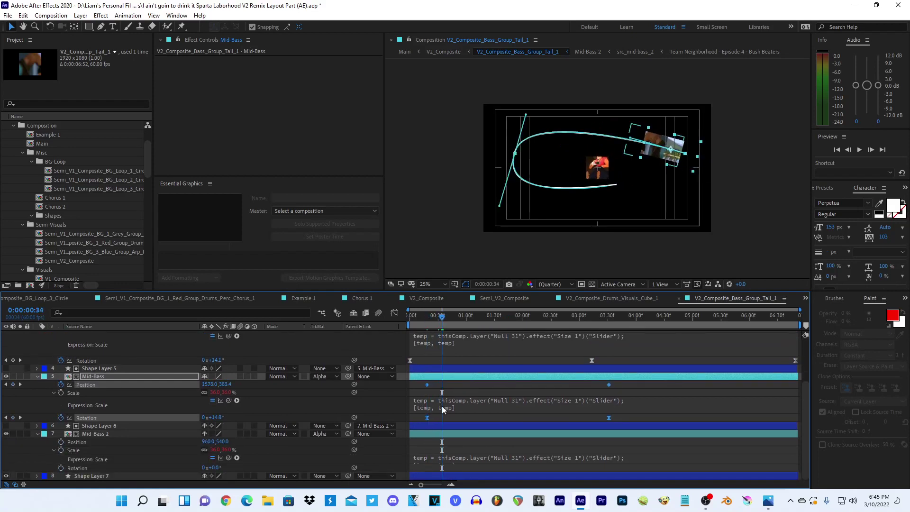
pyautogui.click(442, 435)
pyautogui.hotkey('ctrl', 'v')
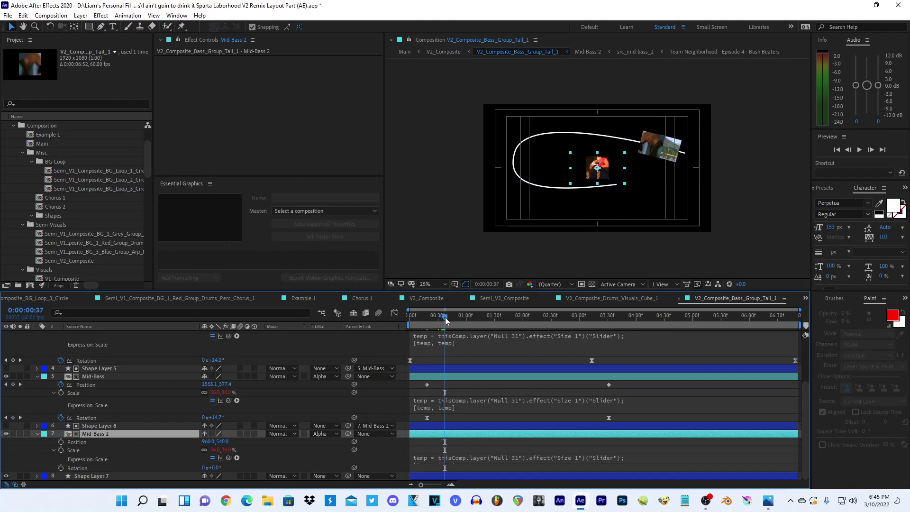
pyautogui.press('Home')
pyautogui.click(418, 248)
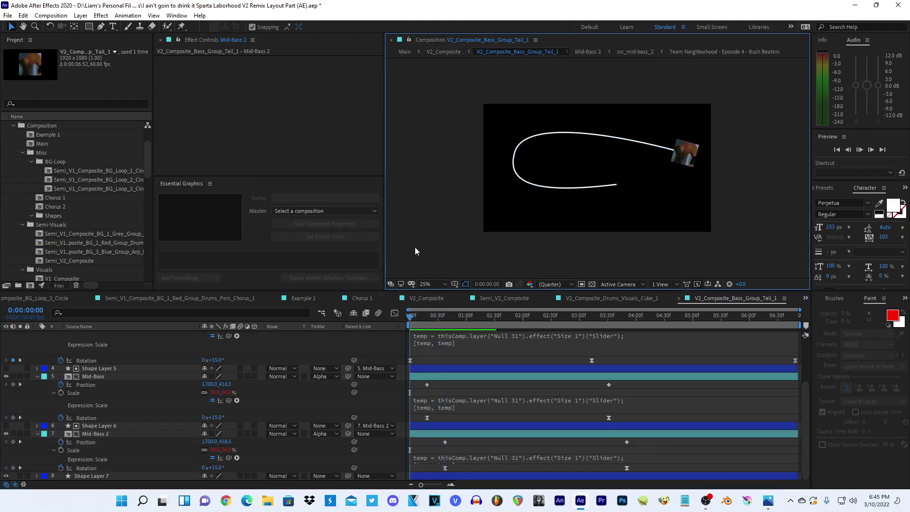
pyautogui.moveTo(419, 317); pyautogui.dragTo(506, 315)
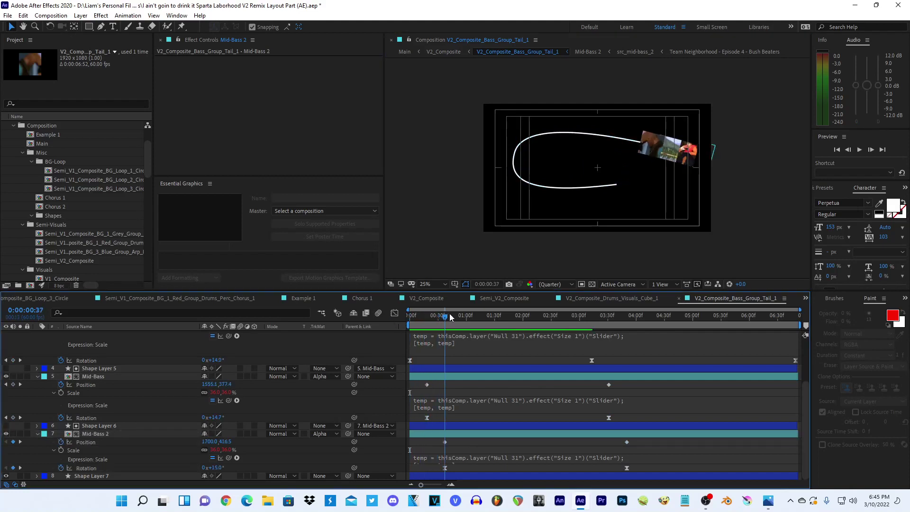
pyautogui.click(497, 314)
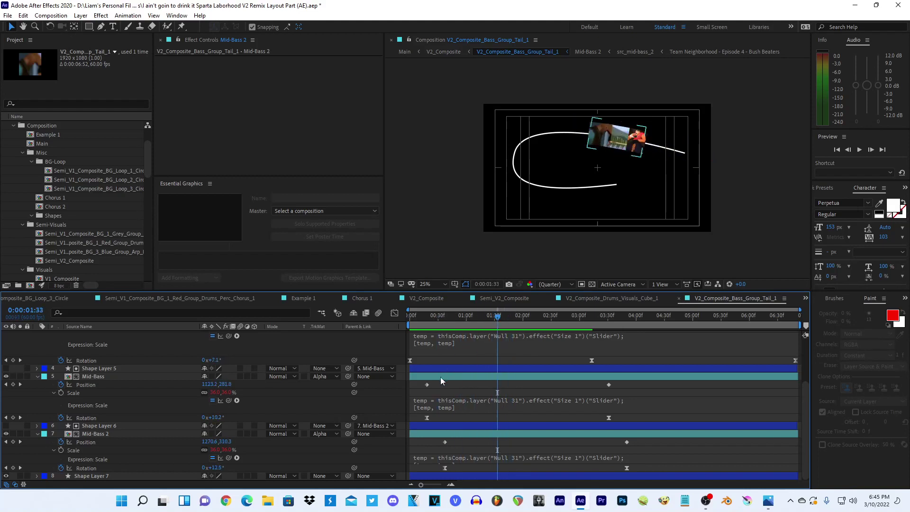
# - Redo the pastes so Mid-Bass starts at 0:00:00:34 and Mid-Bass 2 at 1:09
pyautogui.click(516, 376)
pyautogui.hotkey('ctrl', 'z')
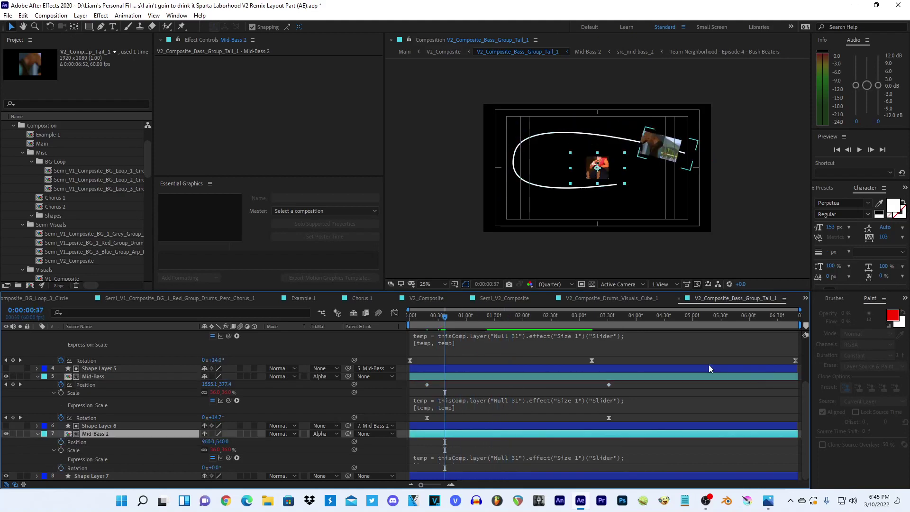
pyautogui.moveTo(441, 318); pyautogui.dragTo(451, 324)
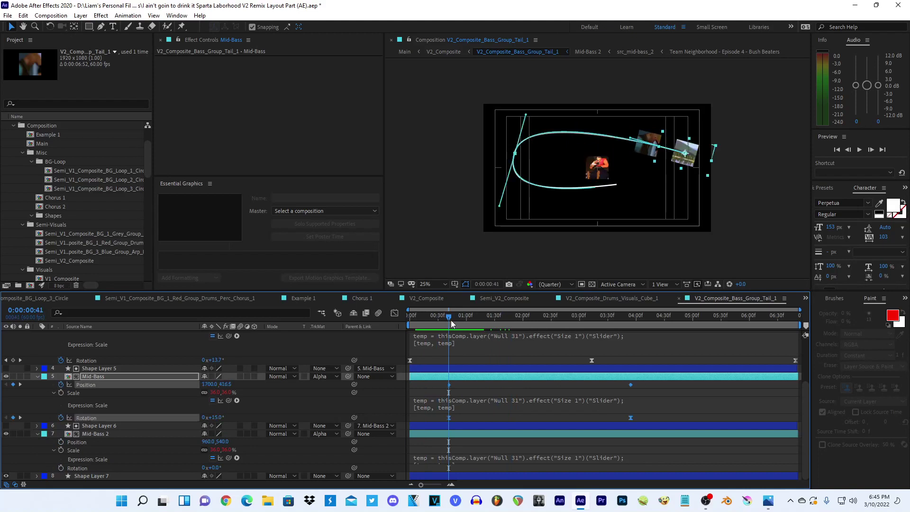
pyautogui.moveTo(451, 320)
pyautogui.mouseDown()
pyautogui.moveTo(442, 322)
pyautogui.moveTo(479, 319)
pyautogui.mouseUp()
pyautogui.hotkey('ctrl', 'shift', 'z')
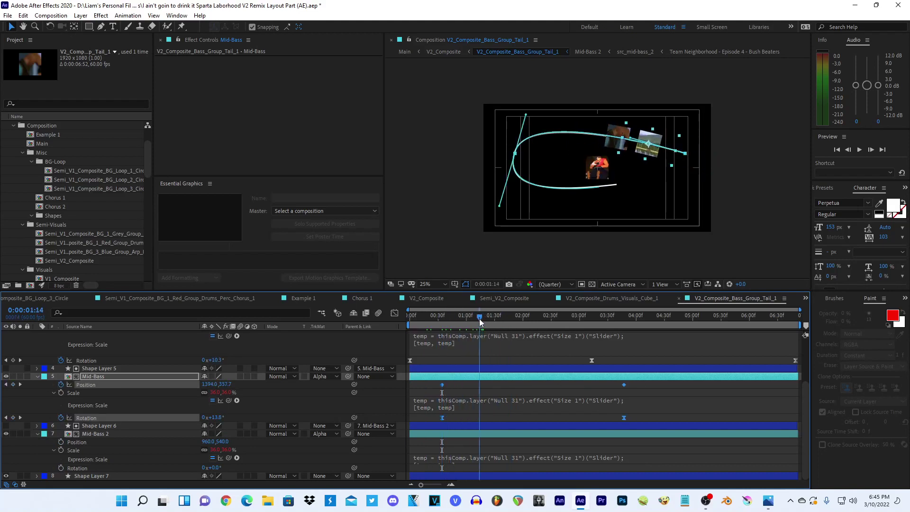
pyautogui.click(473, 432)
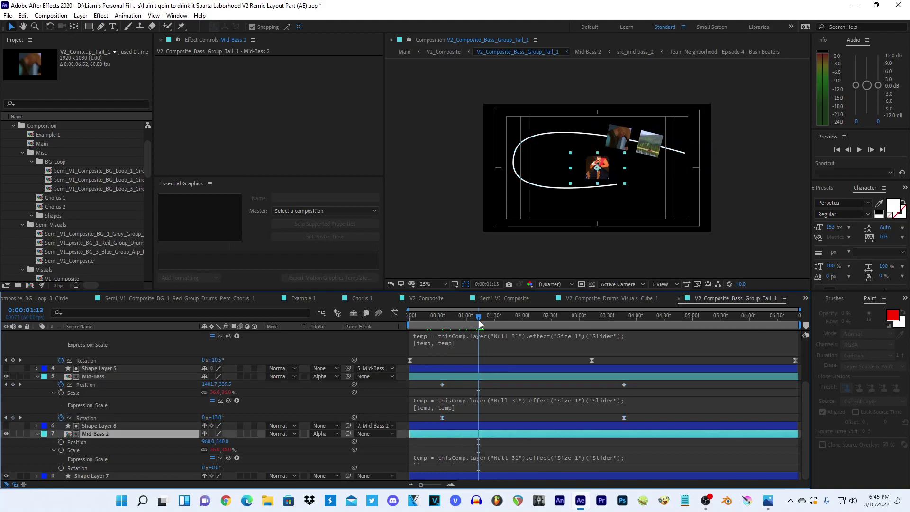
pyautogui.hotkey('ctrl', 'v')
pyautogui.hotkey('ctrl', 'z')
pyautogui.moveTo(479, 320)
pyautogui.mouseDown()
pyautogui.moveTo(689, 315)
pyautogui.moveTo(379, 236)
pyautogui.mouseUp()
pyautogui.hotkey('ctrl', 'v')
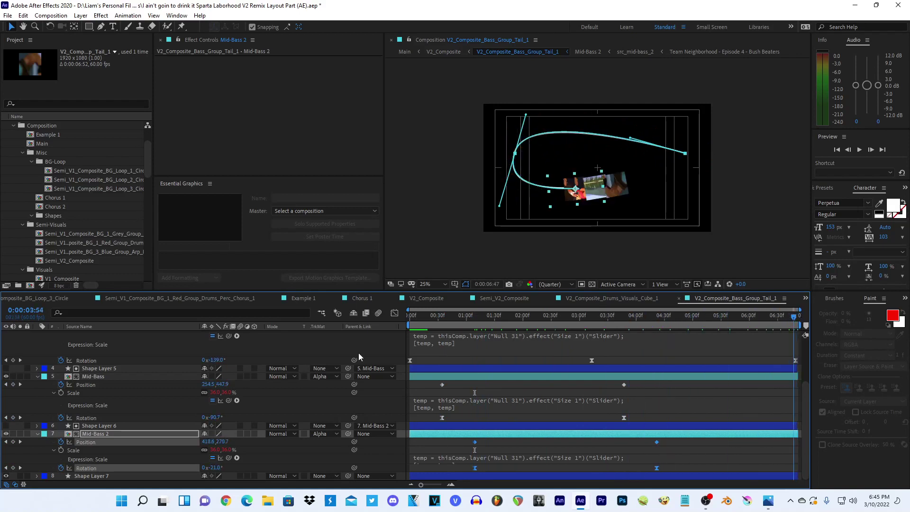
pyautogui.click(408, 228)
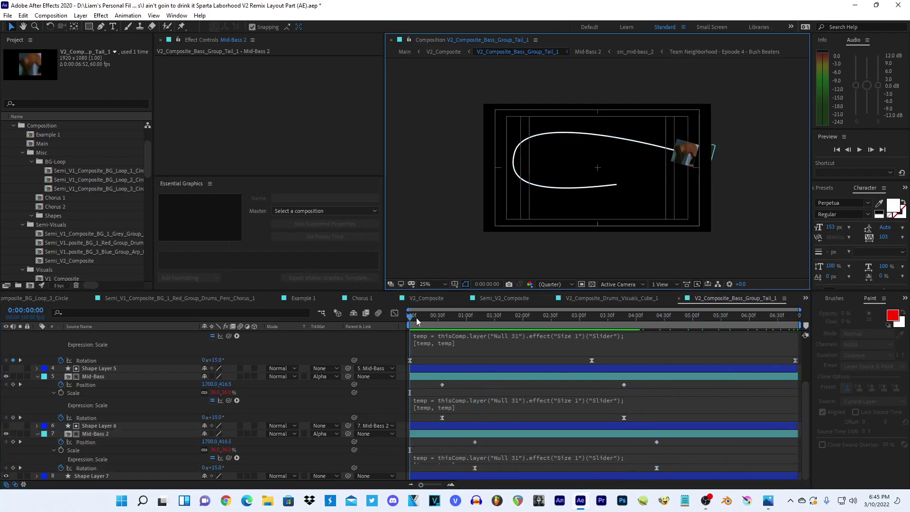
# - Collapse the properties of Null 31, Bass, Mid-Bass and Mid-Bass 2
pyautogui.moveTo(416, 317); pyautogui.dragTo(552, 316)
pyautogui.scroll(3, 353, 408)
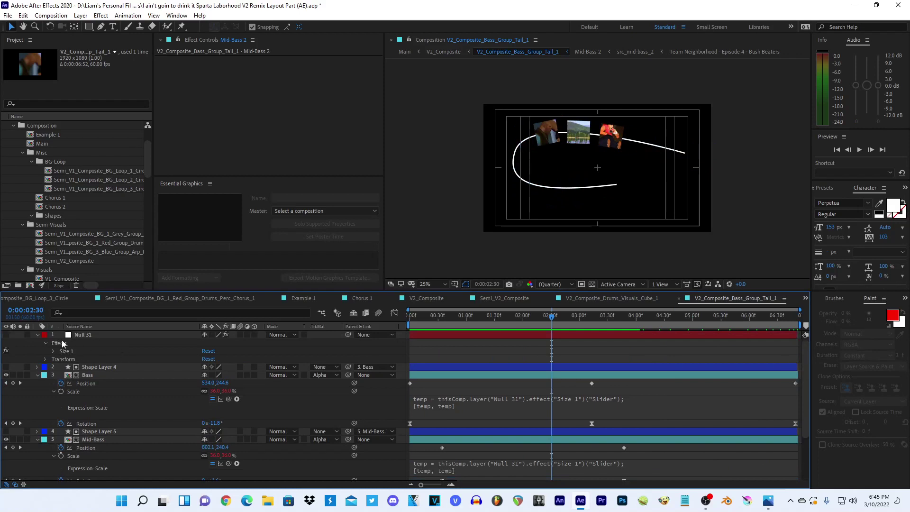
pyautogui.click(37, 335)
pyautogui.click(37, 351)
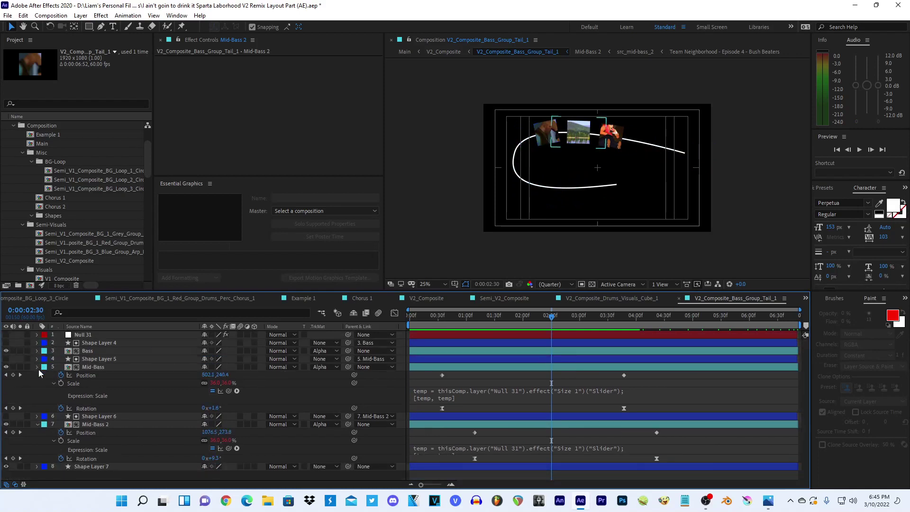
pyautogui.click(38, 367)
pyautogui.click(37, 384)
# - Hide and delete Shape Layer 7, then preview the three images moving along the path
pyautogui.click(7, 391)
pyautogui.click(6, 391)
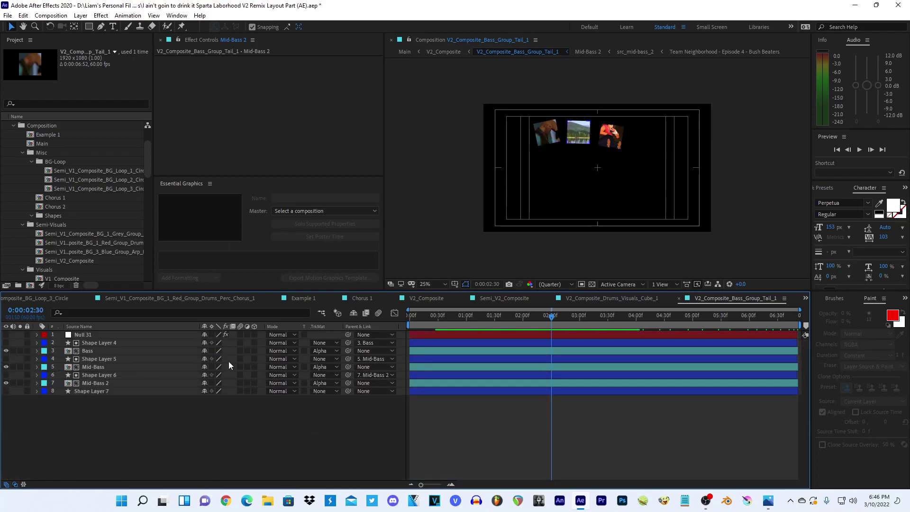
pyautogui.click(147, 391)
pyautogui.press('Delete')
pyautogui.press('Home')
pyautogui.click(470, 230)
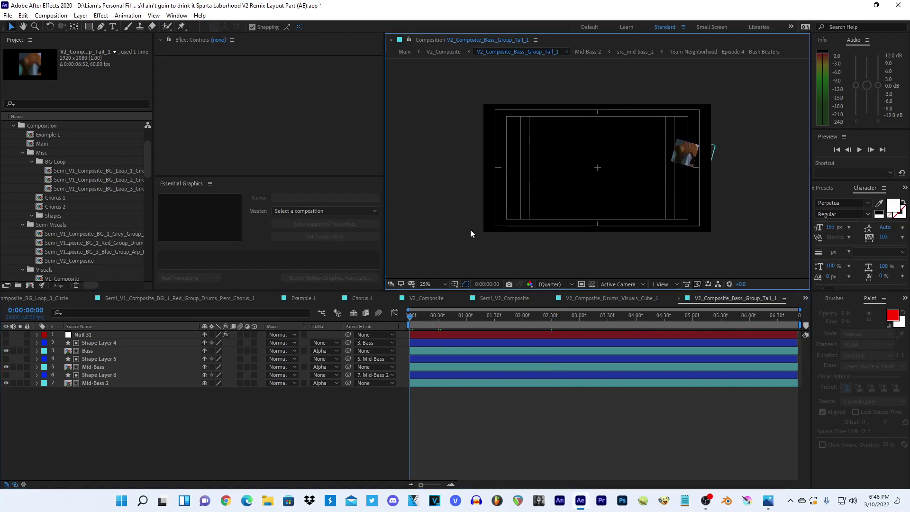
pyautogui.press('space')
pyautogui.moveTo(420, 317)
pyautogui.mouseDown()
pyautogui.moveTo(520, 320)
pyautogui.moveTo(620, 304)
pyautogui.mouseUp()
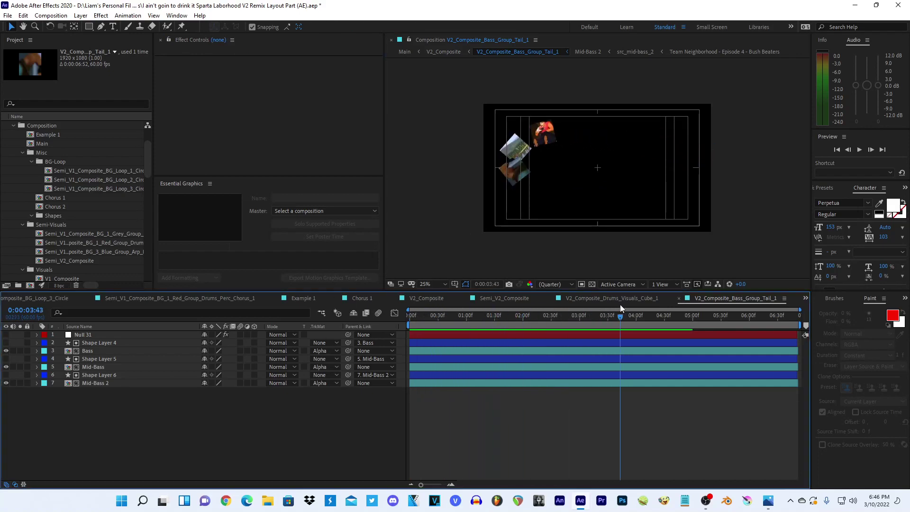
pyautogui.click(433, 53)
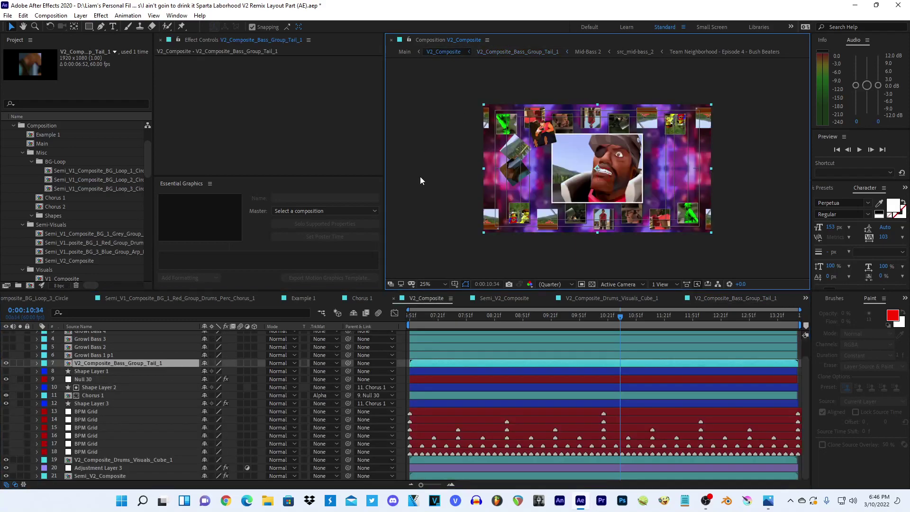
# - Move the Bass group tail comp below Drums_Visuals_Cube_1 and the six BPM Grid layers to the top
pyautogui.moveTo(87, 379); pyautogui.dragTo(84, 462)
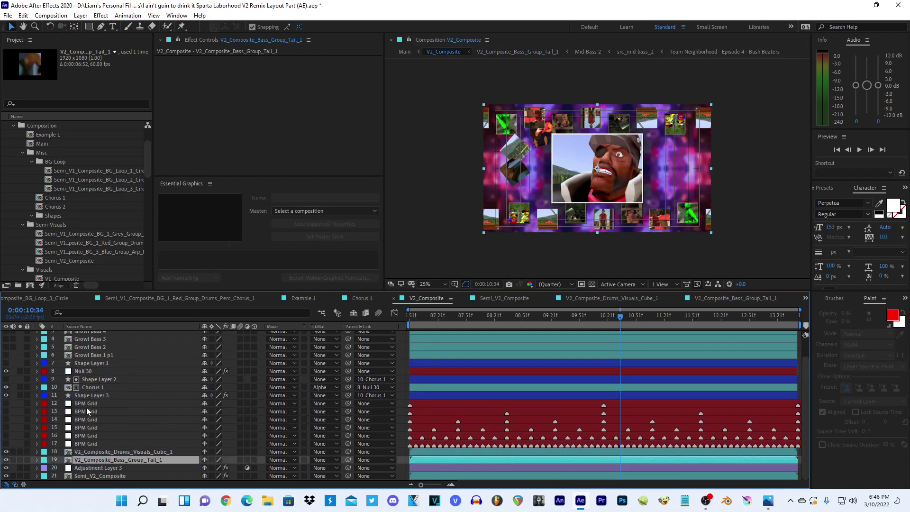
pyautogui.click(86, 405)
pyautogui.keyDown('shift'); pyautogui.click(82, 442); pyautogui.keyUp('shift')
pyautogui.scroll(2, 84, 425)
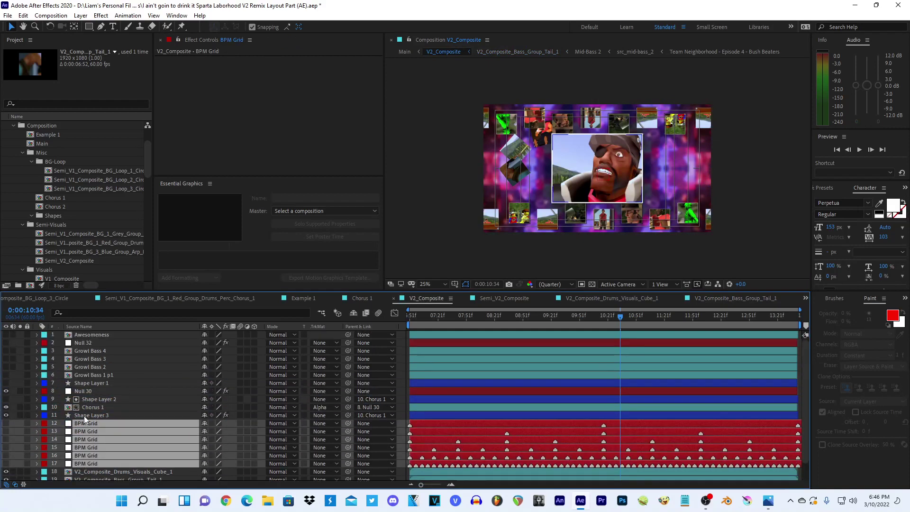
pyautogui.moveTo(84, 416); pyautogui.dragTo(79, 332)
pyautogui.scroll(-2, 169, 413)
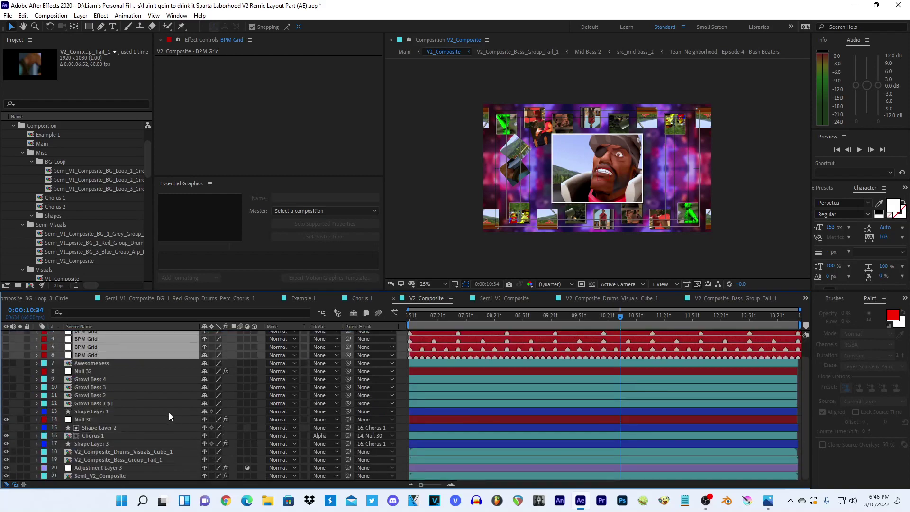
# - Select Shape Layer 1 and close the 'To be continued...' Notepad note without saving
pyautogui.click(162, 413)
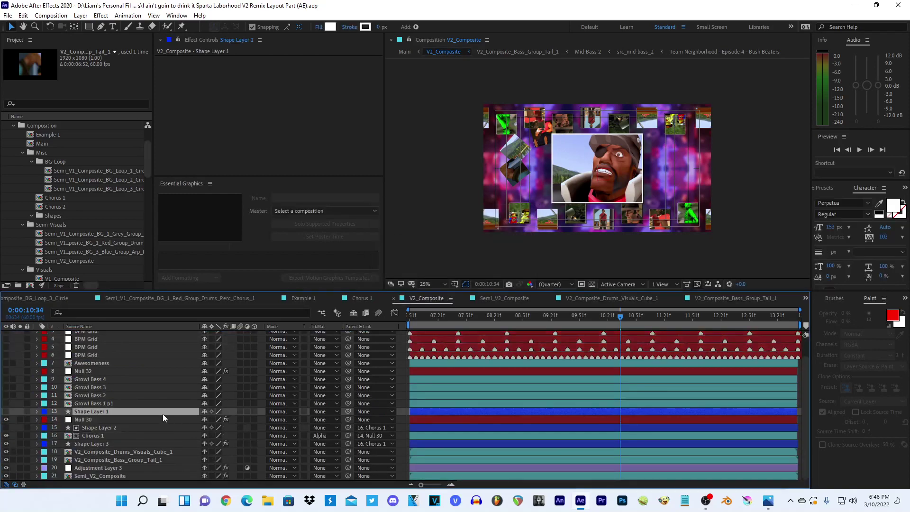
pyautogui.moveTo(708, 506)
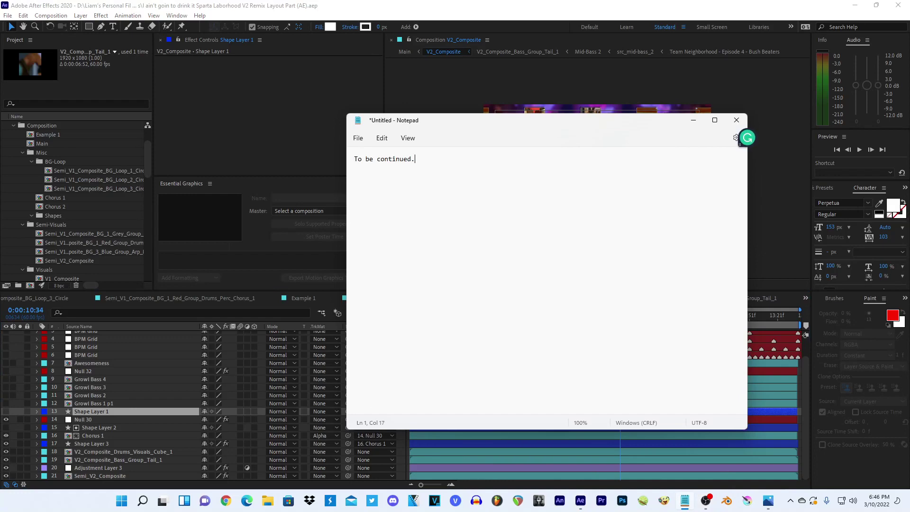
pyautogui.write('..')
pyautogui.click(737, 120)
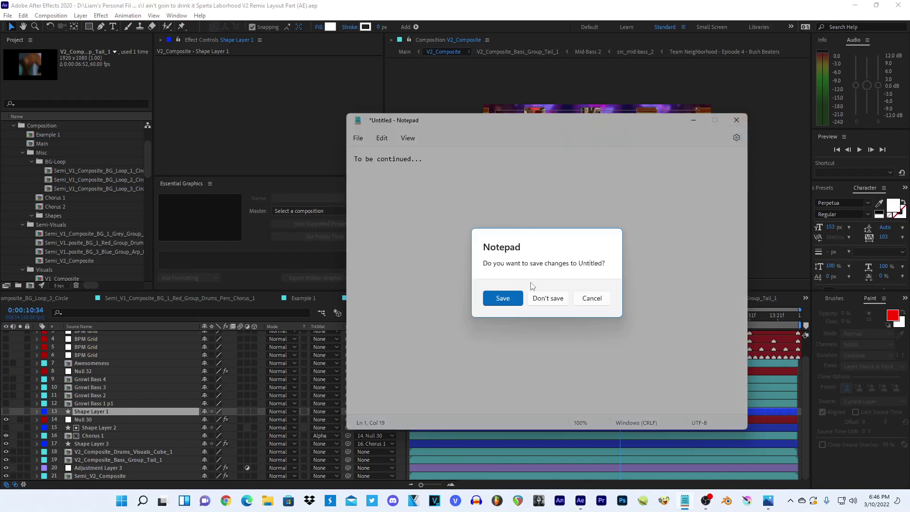